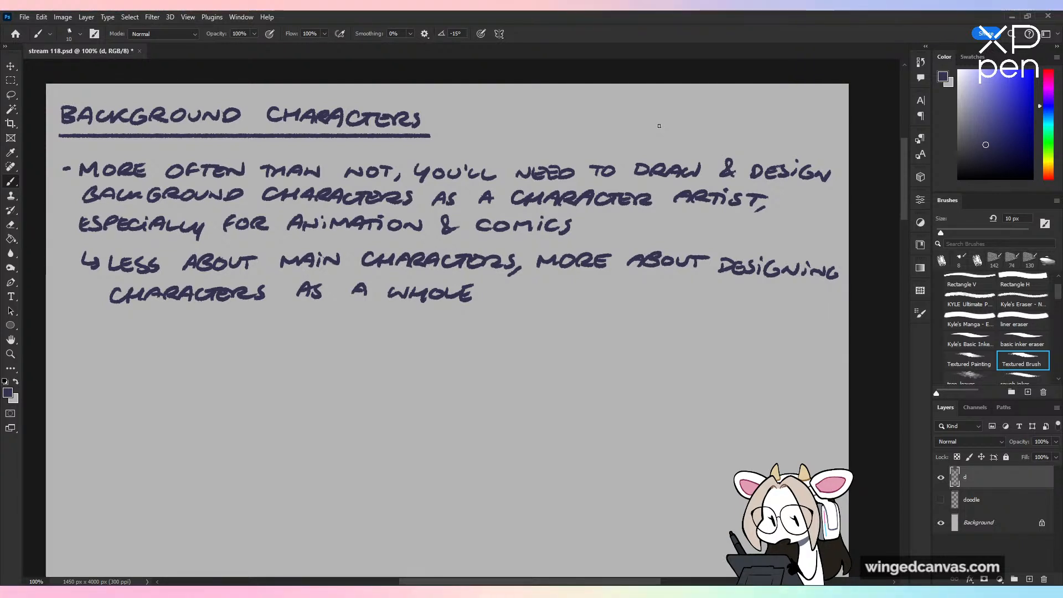
Step: Handwrite "& GAMES" after "ANIMATION & COMICS" in the first bullet and save the document
mouse_move(592, 221)
mouse_down()
mouse_move(592, 237)
mouse_move(664, 235)
mouse_up()
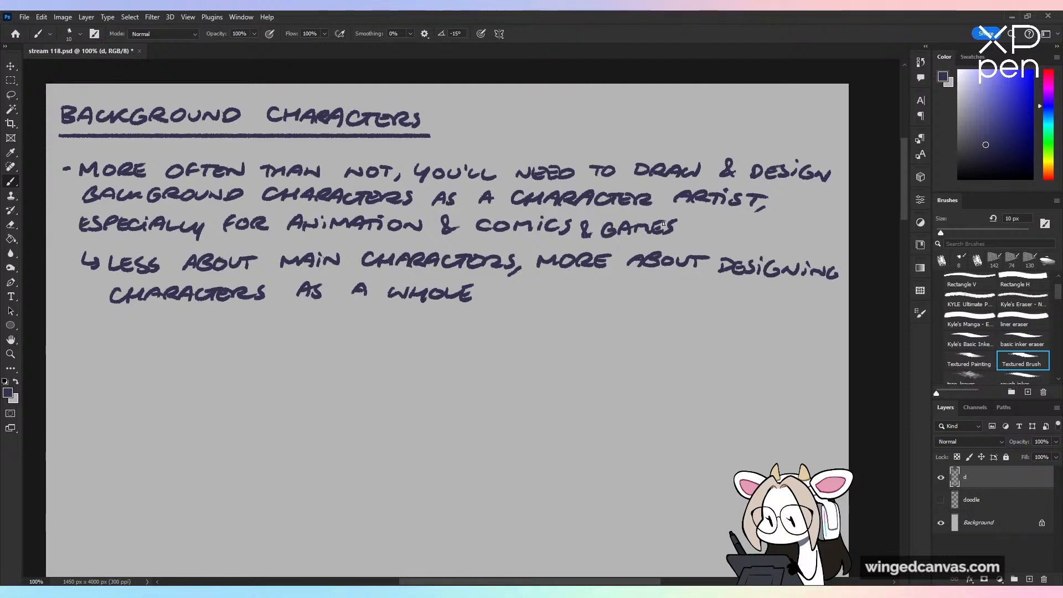
drag(682, 339, 705, 316)
key(ctrl+z)
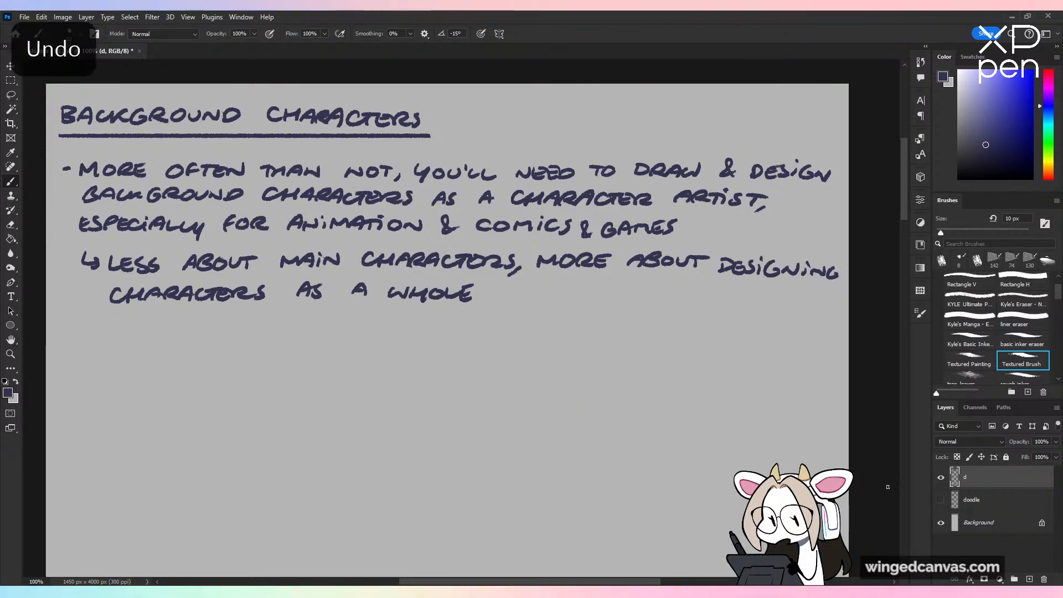
key(ctrl+s)
drag(600, 394, 603, 375)
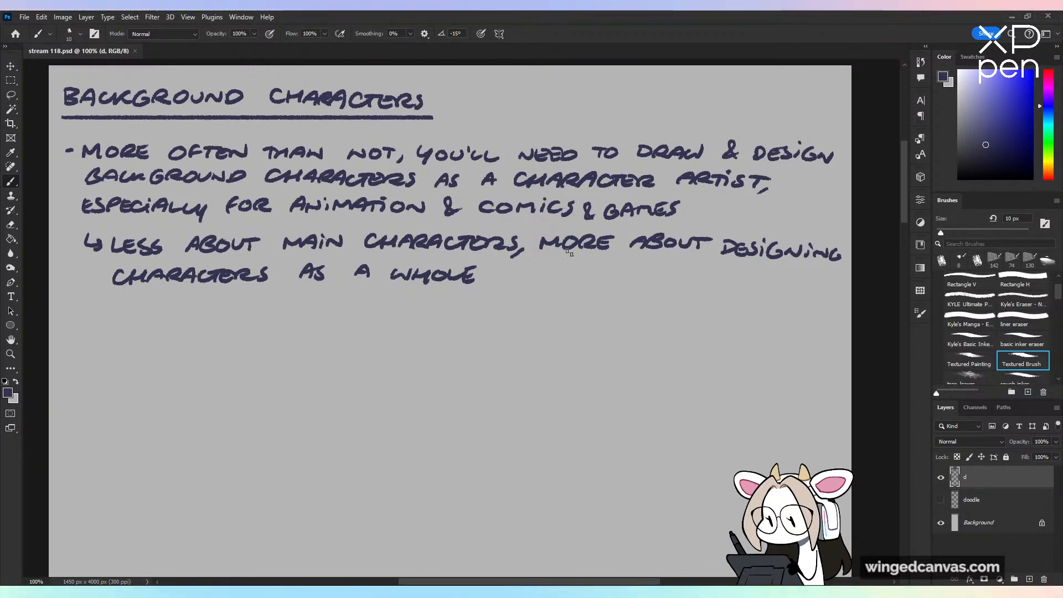
drag(63, 314, 98, 322)
mouse_move(110, 308)
mouse_down()
mouse_move(109, 321)
mouse_move(145, 319)
mouse_up()
mouse_move(157, 310)
mouse_down()
mouse_move(153, 320)
mouse_move(190, 322)
mouse_up()
drag(181, 309, 196, 308)
drag(207, 309, 259, 322)
mouse_move(266, 309)
mouse_down()
mouse_move(266, 321)
mouse_move(291, 310)
mouse_up()
drag(294, 309, 293, 322)
drag(303, 309, 303, 320)
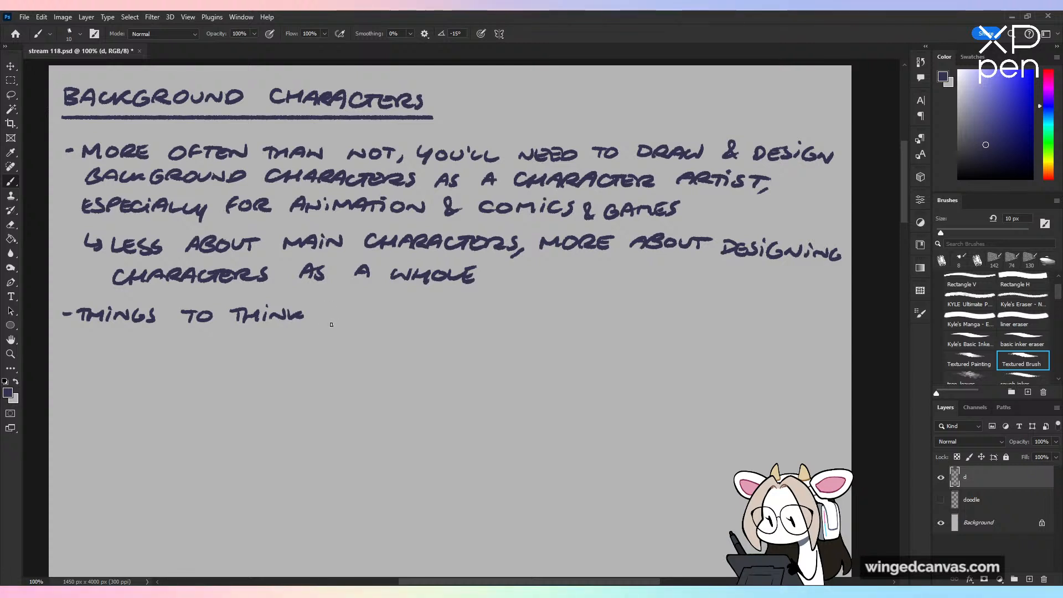
key(l)
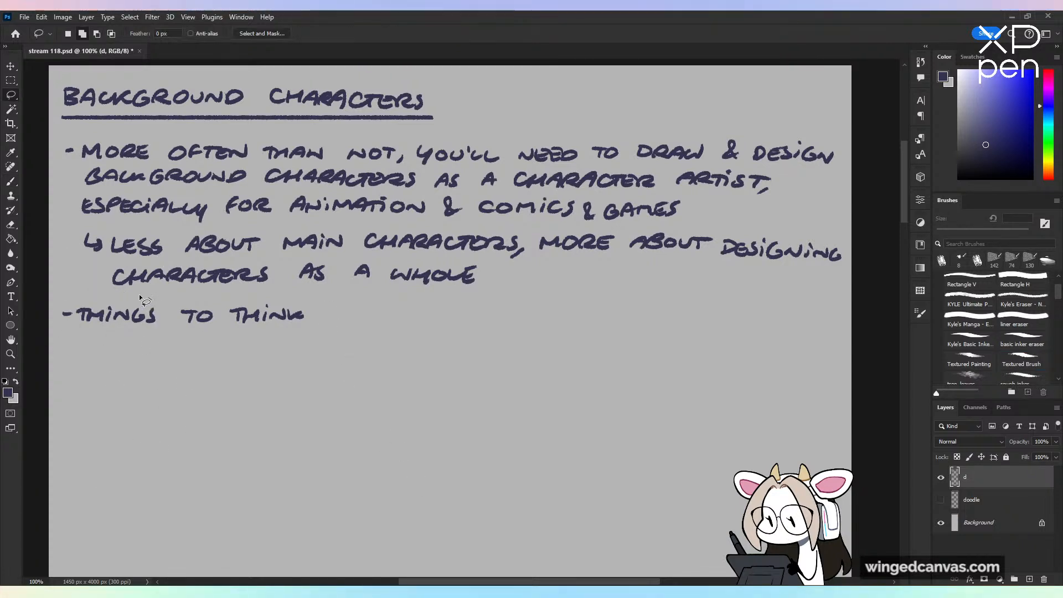
drag(143, 300, 388, 299)
key(Delete)
key(ctrl+d)
key(b)
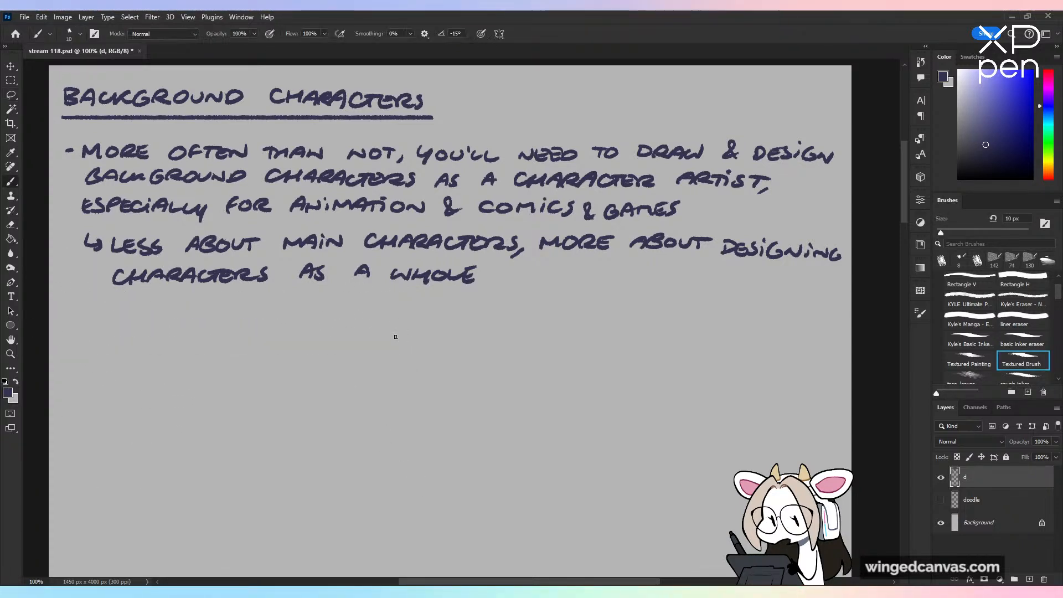
Step: Change the brush color to dark red, handwrite the heading "THINGS TO THINK ABOUT:" below the notes and underline it
drag(1048, 152, 1049, 180)
click(1005, 116)
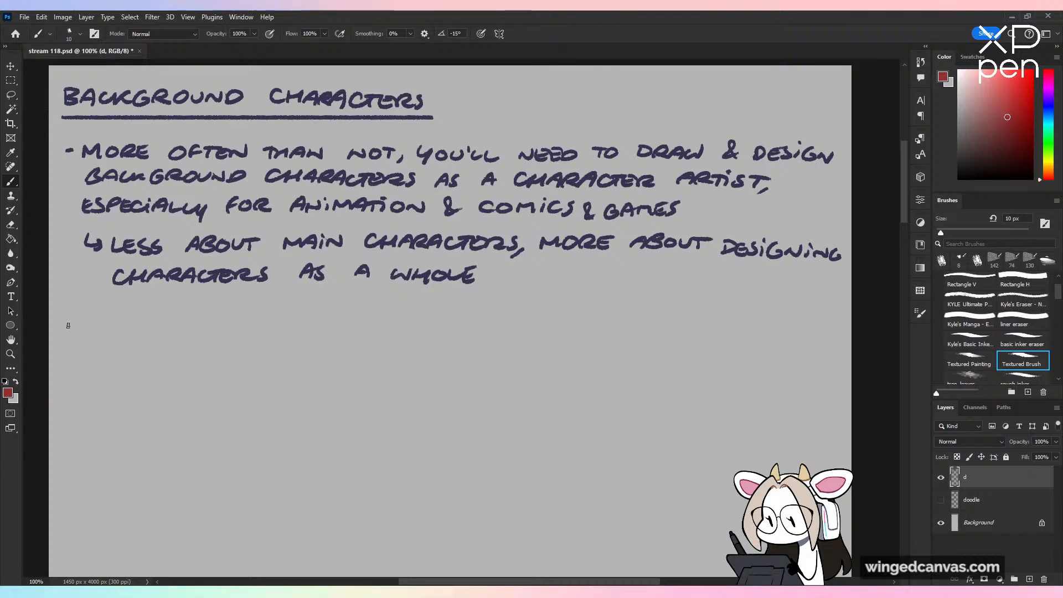
mouse_move(62, 326)
mouse_down()
mouse_move(69, 313)
mouse_move(101, 326)
mouse_move(124, 313)
mouse_move(144, 328)
mouse_move(260, 310)
mouse_move(267, 321)
mouse_move(257, 309)
mouse_move(279, 327)
mouse_move(315, 327)
mouse_up()
click(101, 307)
key(ctrl+z)
key(ctrl+z)
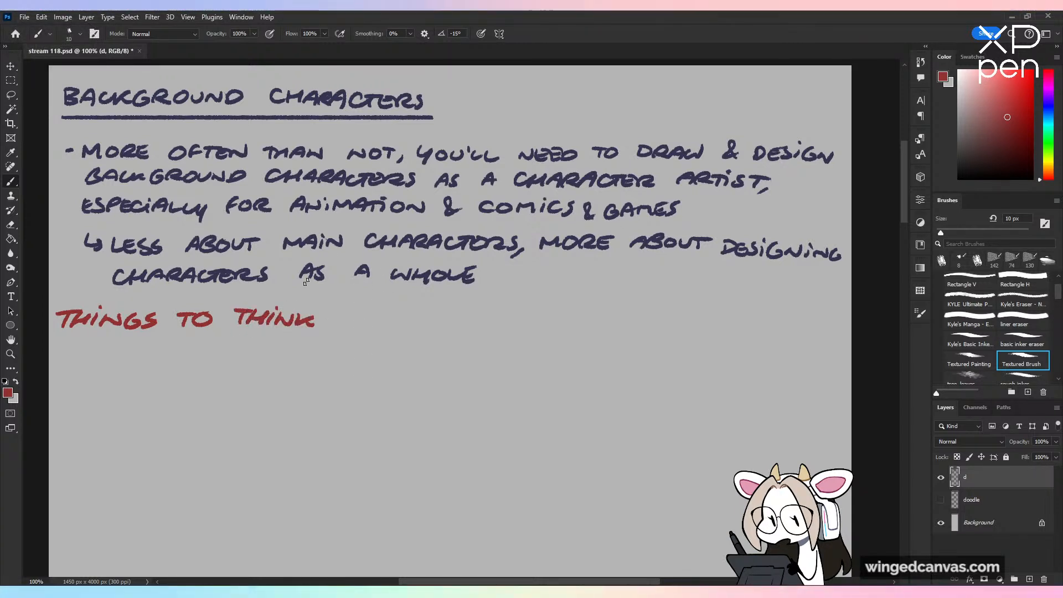
drag(335, 327, 425, 313)
click(428, 317)
click(428, 326)
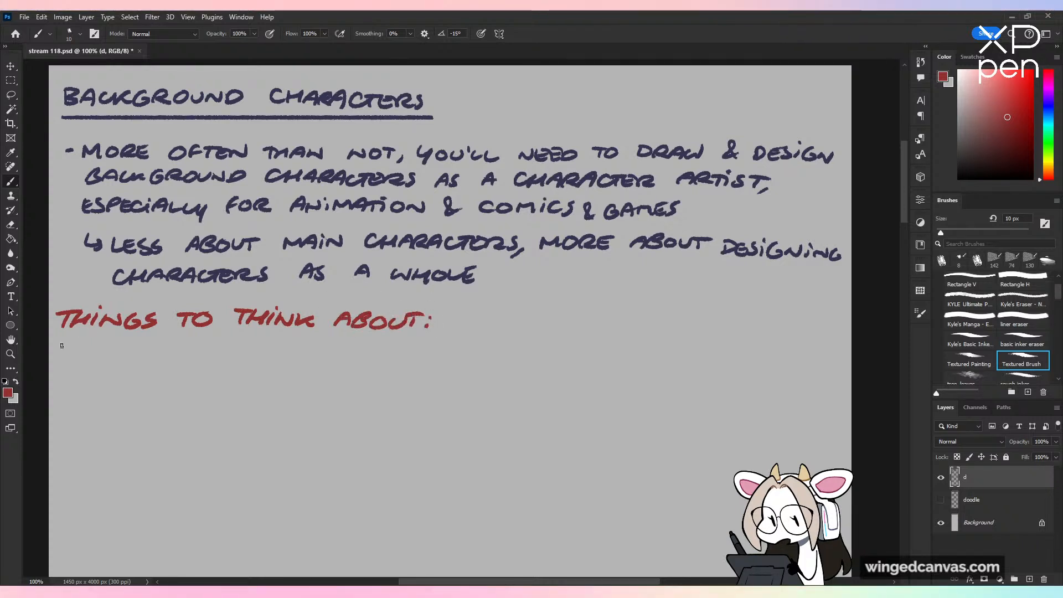
mouse_move(56, 334)
mouse_down()
mouse_move(218, 375)
mouse_move(453, 384)
mouse_up()
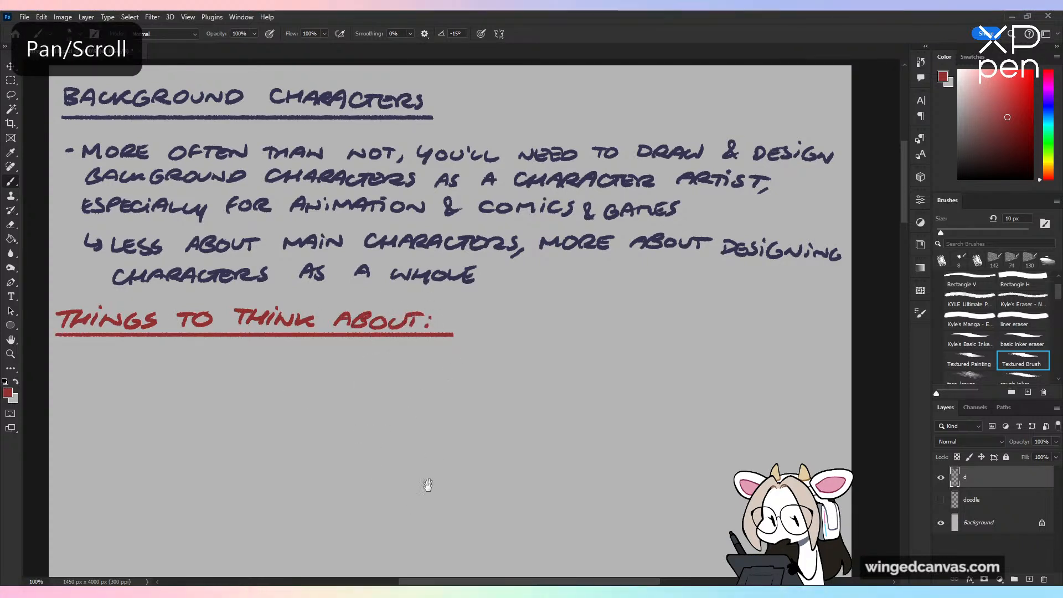
Step: Lasso the red heading with its underline and move it slightly down and to the right, away from the notes above
drag(427, 485, 440, 449)
key(l)
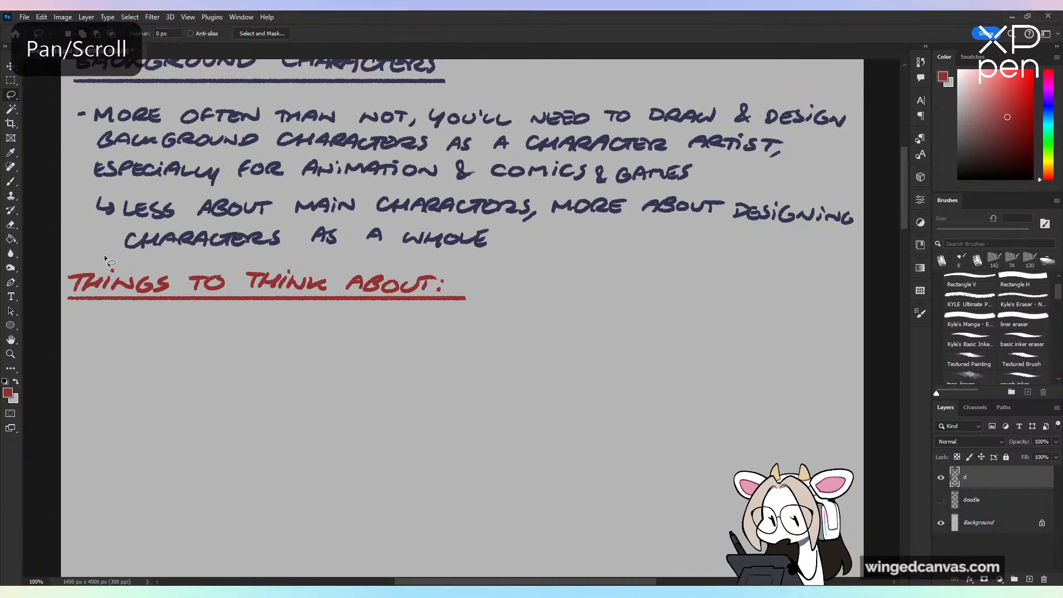
mouse_move(105, 258)
mouse_down()
mouse_move(499, 310)
mouse_move(108, 258)
mouse_up()
key(v)
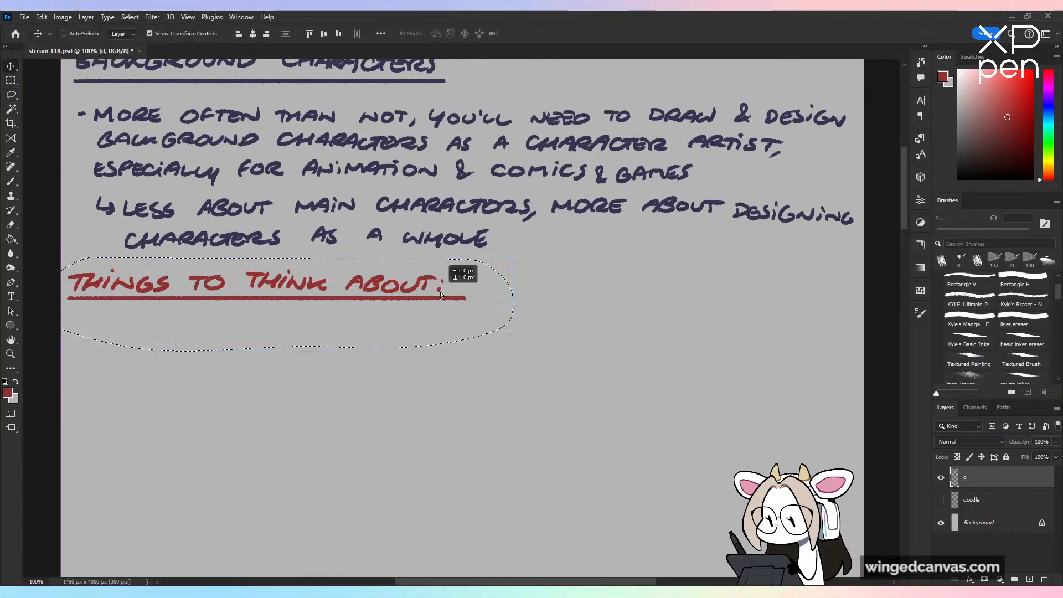
drag(442, 294, 451, 304)
key(ctrl+d)
key(b)
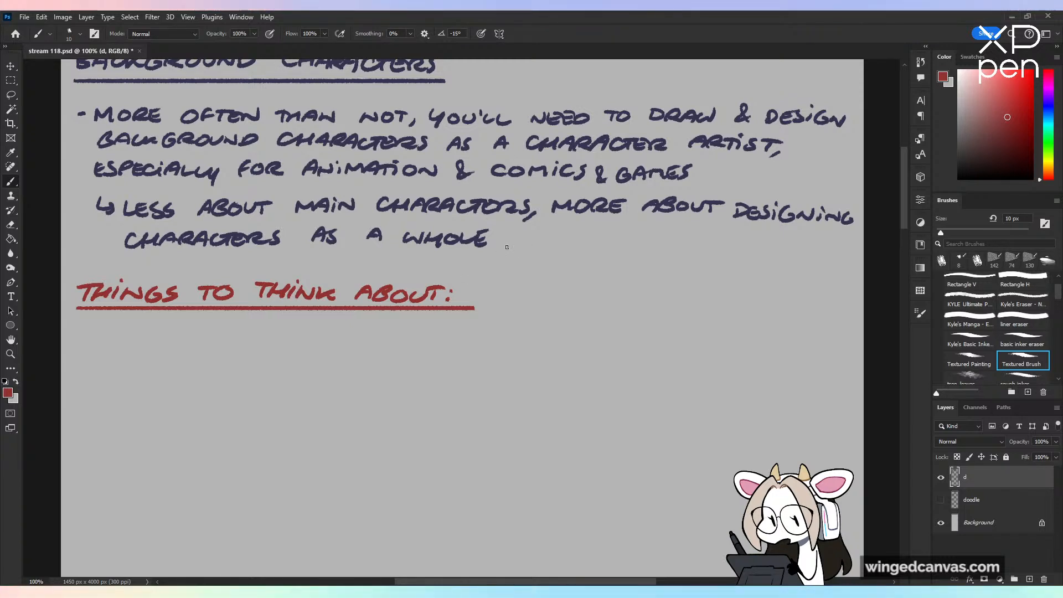
Step: Handwrite the red numbered subheading "1. FITTING THEM IN YOUR SETTING" below the underlined heading
mouse_move(83, 336)
mouse_down()
mouse_move(86, 350)
mouse_move(116, 352)
mouse_up()
click(102, 350)
key(ctrl+z)
click(101, 350)
drag(116, 337, 127, 336)
drag(117, 345, 131, 350)
mouse_move(141, 339)
mouse_down()
mouse_move(141, 351)
mouse_move(161, 350)
mouse_up()
drag(168, 341, 183, 338)
drag(197, 339, 237, 334)
drag(240, 336, 240, 350)
drag(240, 344, 251, 344)
mouse_move(253, 337)
mouse_down()
mouse_move(253, 350)
mouse_move(263, 350)
mouse_up()
mouse_move(257, 343)
mouse_down()
mouse_move(305, 346)
mouse_move(330, 335)
mouse_move(363, 354)
mouse_up()
key(ctrl+z)
drag(379, 339, 398, 339)
mouse_move(400, 349)
mouse_down()
mouse_move(458, 347)
mouse_move(523, 340)
mouse_up()
Step: Sample the dark blue of the notes and handwrite "- BACKGROUND CHARACTERS SHOULDN'T LOOK TOO" under the first subheading
alt+click(482, 237)
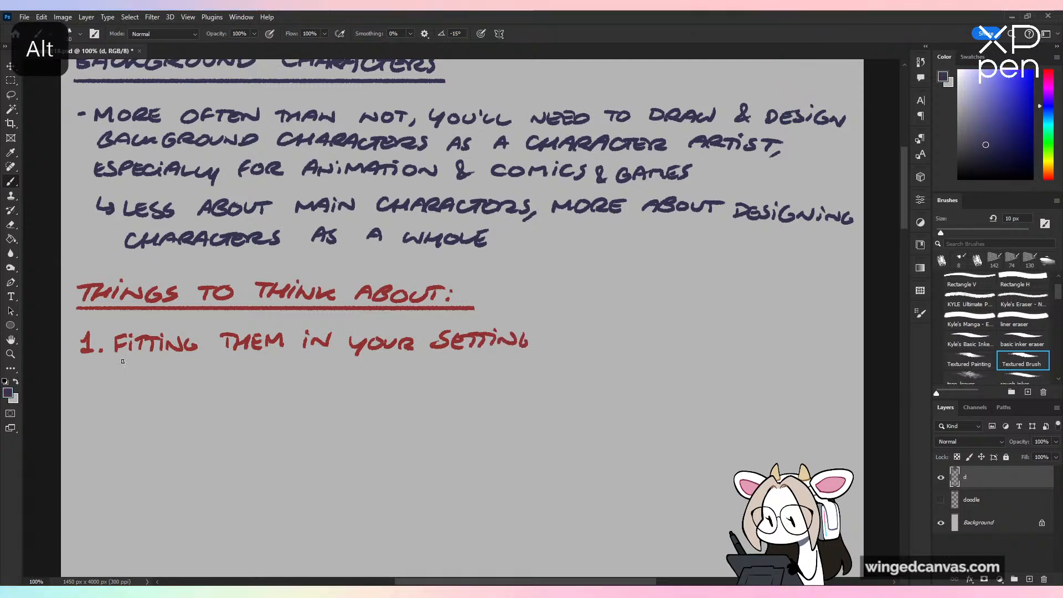
drag(98, 375, 137, 389)
key(ctrl+z)
mouse_move(151, 376)
mouse_down()
mouse_move(150, 388)
mouse_move(239, 378)
mouse_up()
mouse_move(243, 387)
mouse_down()
mouse_move(257, 374)
mouse_move(300, 388)
mouse_up()
mouse_move(320, 372)
mouse_down()
mouse_move(329, 388)
mouse_move(343, 373)
mouse_move(406, 391)
mouse_move(461, 381)
mouse_move(453, 387)
mouse_up()
drag(472, 372, 470, 387)
mouse_move(486, 370)
mouse_down()
mouse_move(480, 381)
mouse_move(538, 386)
mouse_move(567, 372)
mouse_up()
drag(570, 370, 592, 370)
mouse_move(582, 371)
mouse_down()
mouse_move(581, 386)
mouse_move(646, 375)
mouse_up()
drag(655, 372, 655, 386)
drag(672, 373, 704, 386)
drag(692, 372, 724, 373)
drag(741, 372, 740, 373)
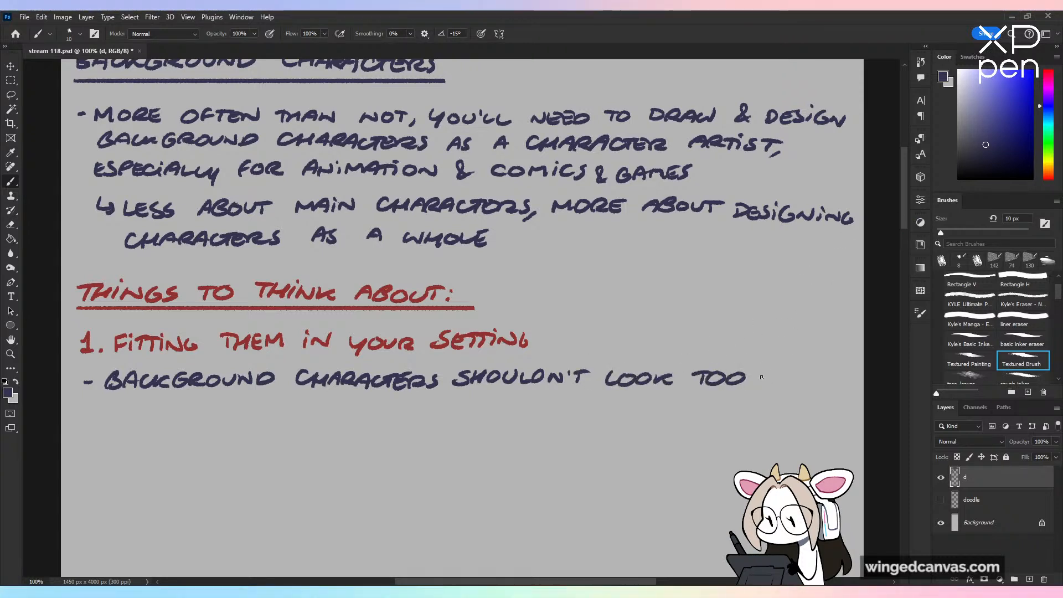
Step: Continue the bullet on a second line with "DISSIMILAR TO YOUR MAIN/SIDE CHARACTERS"
mouse_move(108, 403)
mouse_down()
mouse_move(107, 420)
mouse_move(127, 419)
mouse_up()
drag(137, 409, 133, 419)
mouse_move(148, 409)
mouse_down()
mouse_move(143, 418)
mouse_move(172, 408)
mouse_move(197, 418)
mouse_up()
drag(197, 418, 206, 418)
drag(199, 413, 253, 414)
mouse_move(244, 404)
mouse_down()
mouse_move(314, 416)
mouse_move(334, 402)
mouse_move(428, 414)
mouse_up()
click(437, 397)
mouse_move(436, 405)
mouse_down()
mouse_move(518, 390)
mouse_move(509, 414)
mouse_up()
mouse_move(509, 399)
mouse_down()
mouse_move(510, 413)
mouse_move(578, 414)
mouse_up()
drag(578, 407, 689, 407)
drag(704, 400, 693, 413)
Step: Add an indented arrow sub-point below the bullet reading "HOW WILL YOU MAKE THEM BELONG WHILE NOT"
drag(111, 435, 137, 451)
drag(148, 437, 150, 451)
drag(137, 444, 240, 438)
drag(247, 439, 262, 449)
mouse_move(266, 437)
mouse_down()
mouse_move(272, 449)
mouse_move(387, 435)
mouse_up()
drag(387, 435, 442, 441)
mouse_move(479, 436)
mouse_down()
mouse_move(479, 449)
mouse_move(489, 434)
mouse_up()
mouse_move(490, 436)
mouse_down()
mouse_move(490, 450)
mouse_move(501, 443)
mouse_up()
drag(500, 437, 501, 450)
mouse_move(503, 437)
mouse_down()
mouse_move(512, 449)
mouse_move(566, 445)
mouse_up()
drag(565, 433, 579, 445)
drag(581, 433, 589, 438)
drag(593, 431, 637, 434)
mouse_move(653, 433)
mouse_down()
mouse_move(691, 443)
mouse_move(702, 433)
mouse_up()
drag(704, 434, 715, 444)
mouse_move(722, 433)
mouse_down()
mouse_move(723, 444)
mouse_move(744, 443)
mouse_move(759, 427)
mouse_up()
drag(748, 436, 779, 433)
drag(780, 432, 782, 445)
drag(795, 432, 798, 433)
drag(798, 432, 825, 429)
drag(813, 431, 812, 444)
Step: Finish the sub-point on a second line with "MAKING THEM STAND OUT TOO MUCH?"
mouse_move(142, 478)
mouse_down()
mouse_move(143, 466)
mouse_move(160, 477)
mouse_up()
mouse_move(164, 477)
mouse_down()
mouse_move(266, 466)
mouse_move(258, 478)
mouse_up()
mouse_move(272, 467)
mouse_down()
mouse_move(271, 479)
mouse_move(285, 470)
mouse_up()
drag(285, 465, 289, 480)
drag(298, 480, 331, 480)
drag(346, 467, 365, 466)
mouse_move(355, 466)
mouse_down()
mouse_move(355, 481)
mouse_move(375, 466)
mouse_up()
mouse_move(375, 465)
mouse_down()
mouse_move(384, 481)
mouse_move(398, 466)
mouse_up()
mouse_move(398, 466)
mouse_down()
mouse_move(398, 481)
mouse_move(486, 466)
mouse_up()
drag(479, 468, 480, 480)
mouse_move(518, 467)
mouse_down()
mouse_move(517, 480)
mouse_move(525, 467)
mouse_up()
mouse_move(535, 466)
mouse_down()
mouse_move(580, 465)
mouse_move(591, 478)
mouse_up()
drag(593, 465, 616, 476)
drag(625, 464, 625, 477)
drag(633, 463, 633, 478)
drag(643, 460, 649, 472)
click(648, 477)
Step: Sample the heading red and handwrite the subheading "2. VARIETY" below the first section
mouse_move(795, 501)
mouse_down()
mouse_move(802, 371)
mouse_move(777, 294)
mouse_up()
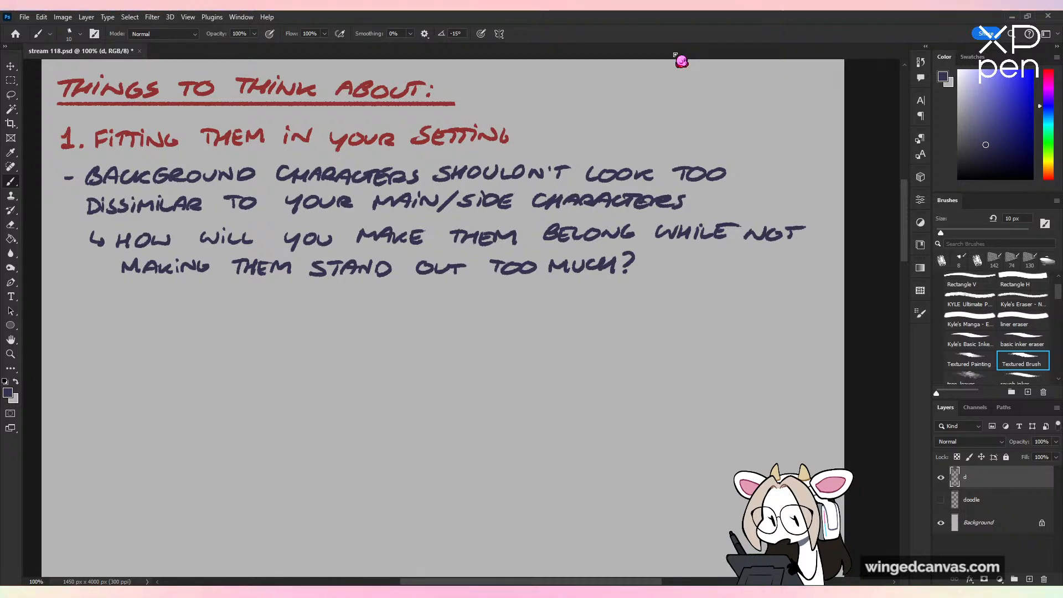
alt+click(341, 140)
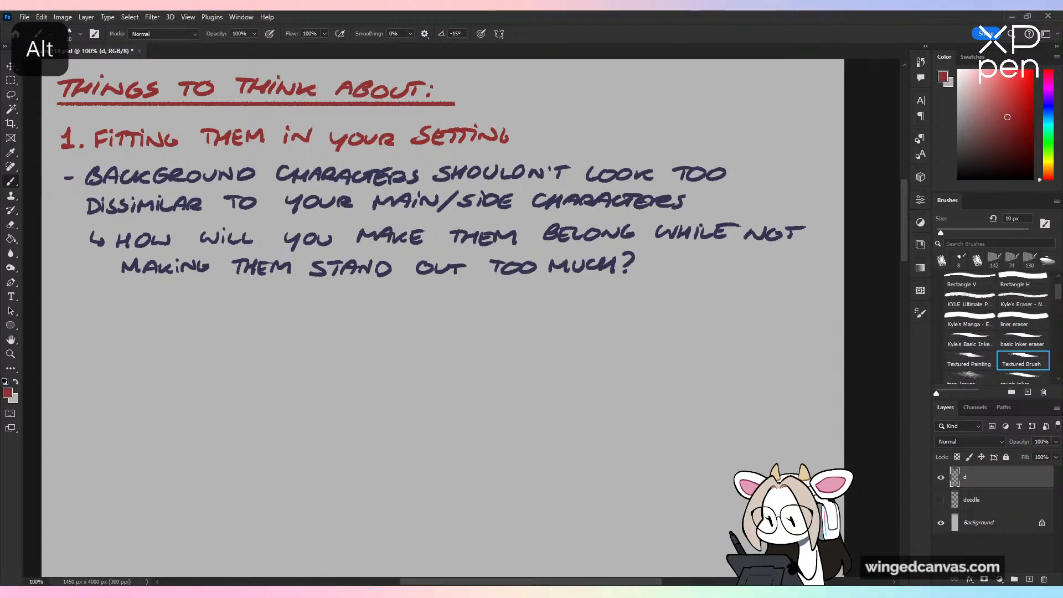
drag(60, 325, 75, 327)
click(81, 326)
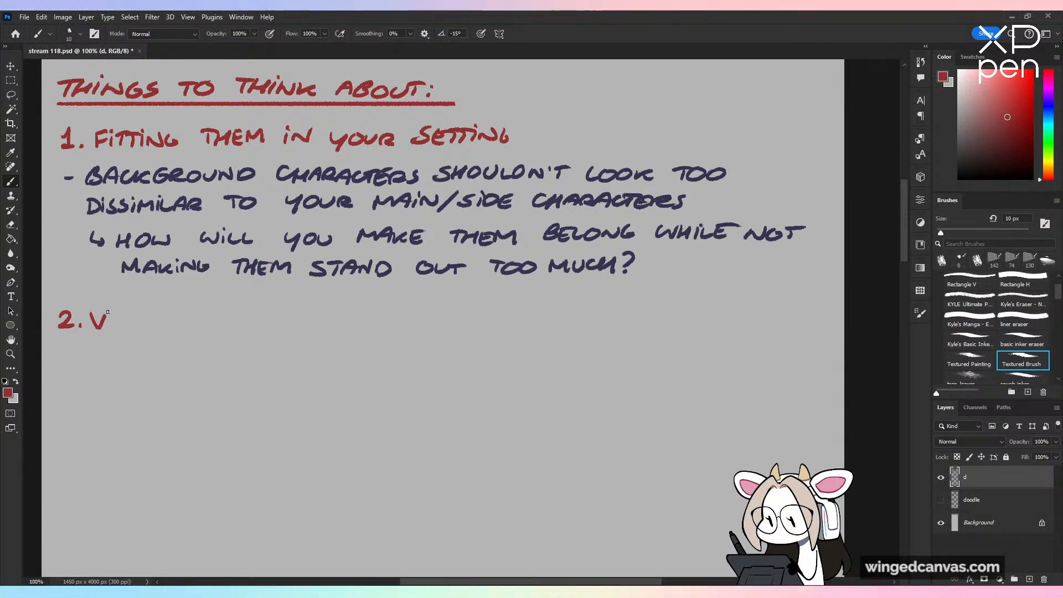
mouse_move(109, 328)
mouse_down()
mouse_move(116, 313)
mouse_move(145, 314)
mouse_move(187, 332)
mouse_up()
Step: Sample the dark blue of the notes and handwrite "- YOUR BACKGROUND CHARACTERS SHOULDN'T LOOK LIKE" under the Variety subheading
alt+click(128, 162)
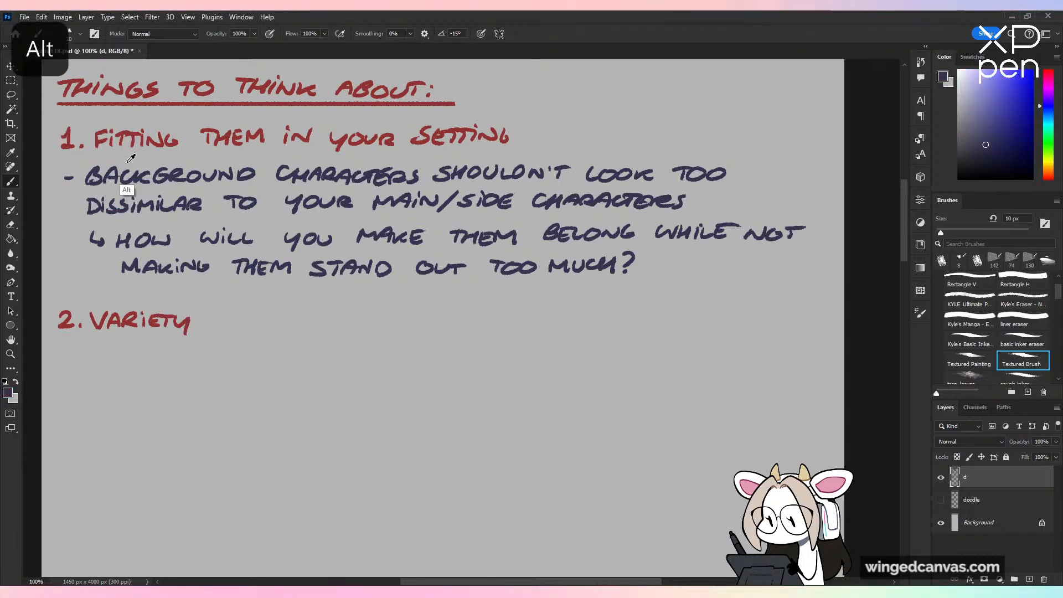
mouse_move(86, 349)
mouse_down()
mouse_move(73, 355)
mouse_move(132, 361)
mouse_up()
key(ctrl+z)
drag(135, 354, 200, 366)
drag(209, 352, 216, 366)
mouse_move(228, 353)
mouse_down()
mouse_move(229, 366)
mouse_move(254, 367)
mouse_up()
mouse_move(255, 353)
mouse_down()
mouse_move(270, 363)
mouse_move(320, 351)
mouse_move(327, 365)
mouse_move(396, 363)
mouse_move(407, 353)
mouse_move(436, 366)
mouse_move(571, 355)
mouse_up()
mouse_move(573, 352)
mouse_down()
mouse_move(613, 363)
mouse_move(662, 352)
mouse_up()
mouse_move(654, 353)
mouse_down()
mouse_move(655, 364)
mouse_move(687, 364)
mouse_up()
drag(698, 354, 699, 364)
drag(714, 354, 723, 366)
drag(740, 354, 742, 366)
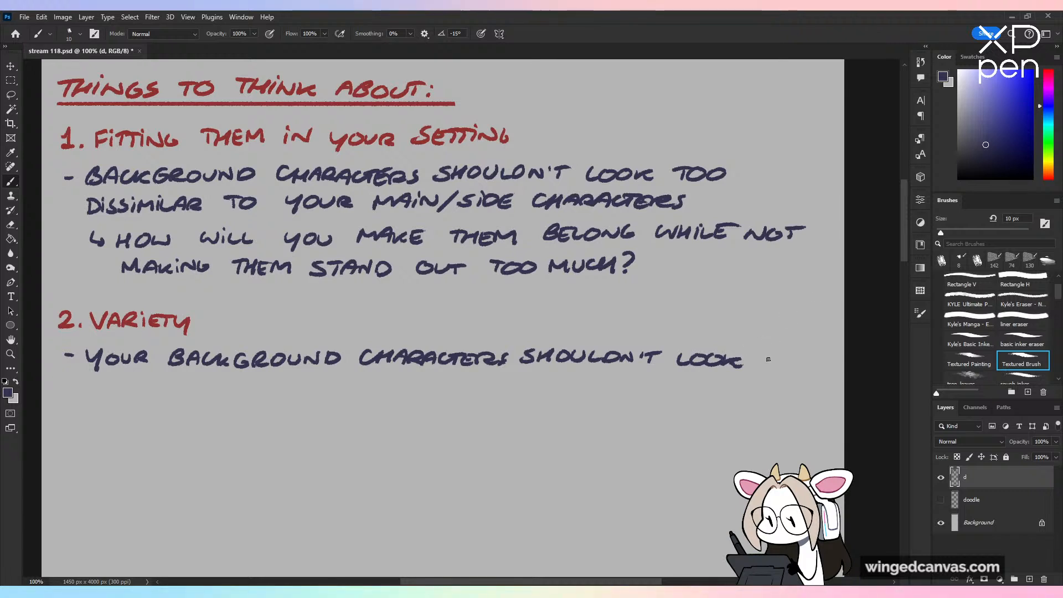
drag(766, 354, 797, 368)
drag(808, 357, 808, 363)
Step: Continue the Variety bullet on a second line with "THE SAME 3 PEOPLE"
drag(95, 381, 92, 394)
drag(85, 384, 101, 380)
mouse_move(105, 380)
mouse_down()
mouse_move(103, 391)
mouse_move(118, 386)
mouse_up()
drag(118, 380, 118, 393)
mouse_move(122, 380)
mouse_down()
mouse_move(131, 394)
mouse_move(131, 380)
mouse_up()
drag(123, 387, 148, 393)
mouse_move(165, 393)
mouse_down()
mouse_move(171, 377)
mouse_move(198, 395)
mouse_move(209, 380)
mouse_move(237, 396)
mouse_move(297, 395)
mouse_move(308, 383)
mouse_up()
drag(319, 381, 331, 394)
drag(333, 381, 348, 394)
drag(358, 382, 366, 395)
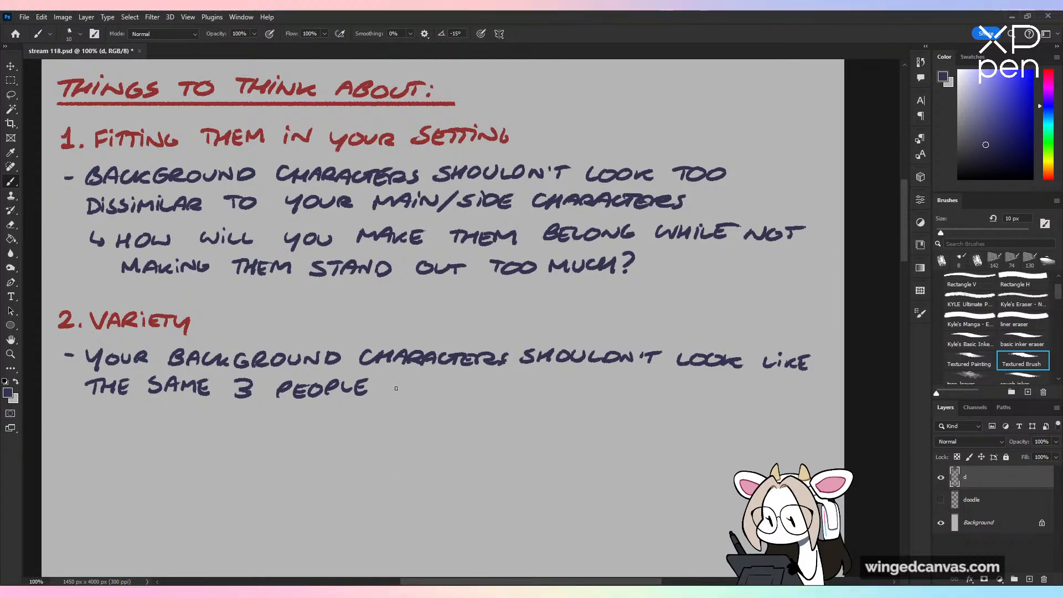
Step: Complete the Variety bullet with "REPEATED OVER & OVER"
mouse_move(394, 379)
mouse_down()
mouse_move(393, 396)
mouse_move(406, 396)
mouse_up()
drag(410, 381, 453, 396)
mouse_move(456, 396)
mouse_down()
mouse_move(465, 382)
mouse_move(473, 398)
mouse_up()
mouse_move(459, 391)
mouse_down()
mouse_move(481, 397)
mouse_move(494, 381)
mouse_up()
mouse_move(494, 385)
mouse_down()
mouse_move(493, 398)
mouse_move(505, 385)
mouse_up()
drag(502, 386, 500, 399)
drag(502, 385, 501, 399)
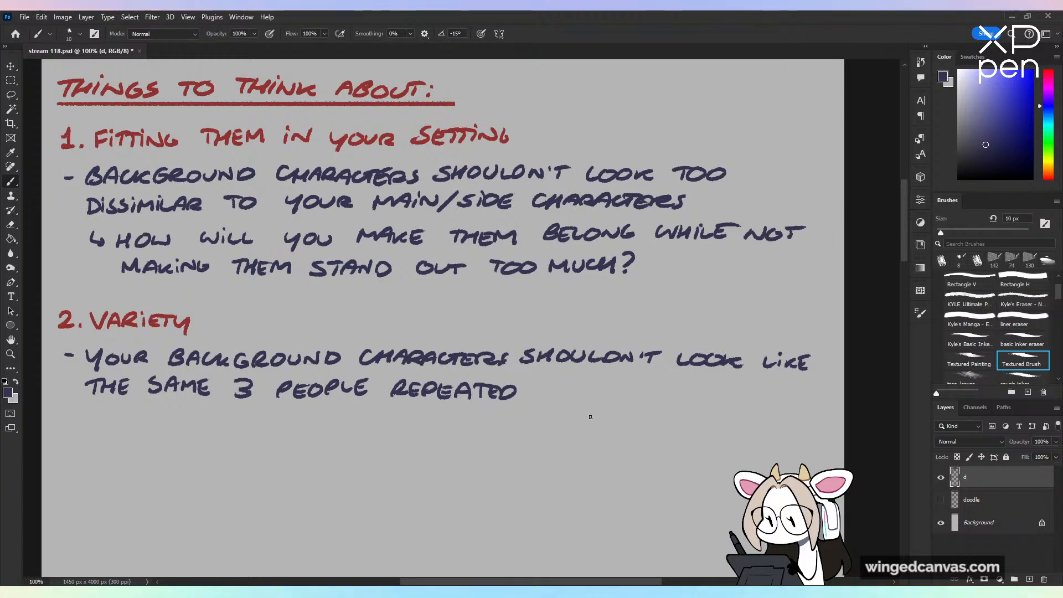
mouse_move(546, 386)
mouse_down()
mouse_move(538, 391)
mouse_move(562, 387)
mouse_up()
drag(565, 390, 704, 398)
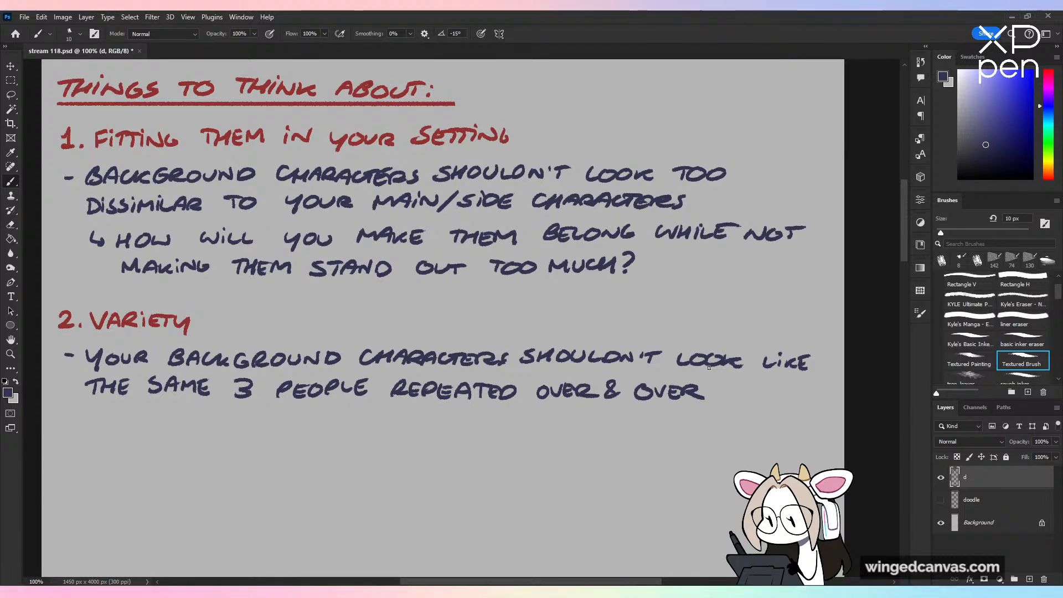
Step: Handwrite the indented sub-point "↳ VARIETY KEEPS YOUR CROWDS &" below the first Variety bullet
scroll(911, 275, down, 2)
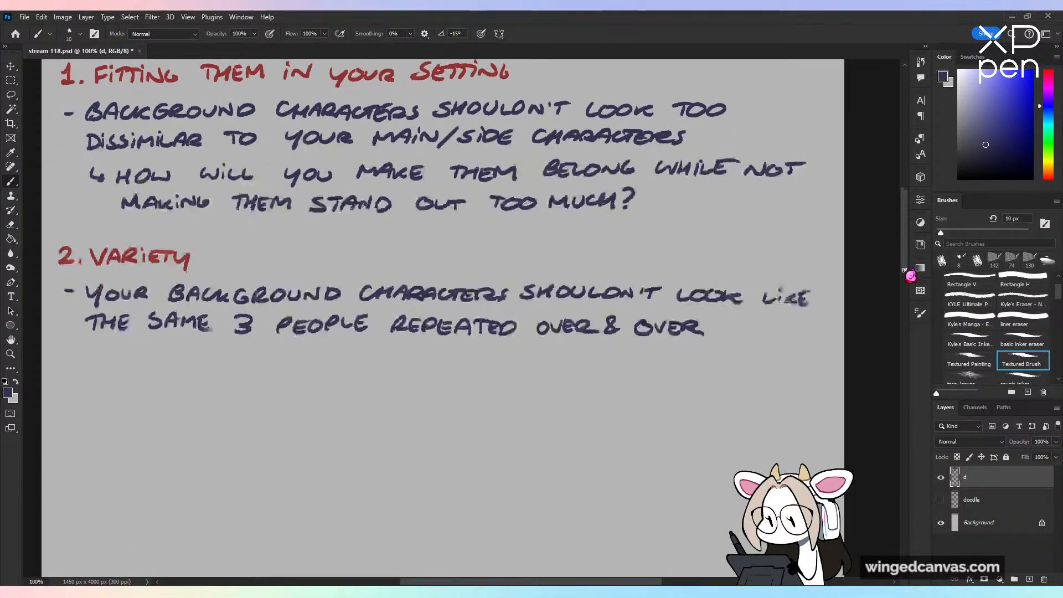
scroll(911, 276, down, 1)
mouse_move(95, 341)
mouse_down()
mouse_move(141, 360)
mouse_move(213, 349)
mouse_move(211, 368)
mouse_move(306, 355)
mouse_move(344, 365)
mouse_move(377, 350)
mouse_move(398, 361)
mouse_move(497, 360)
mouse_up()
key(ctrl+z)
mouse_move(501, 348)
mouse_down()
mouse_move(511, 361)
mouse_move(556, 360)
mouse_up()
key(ctrl+z)
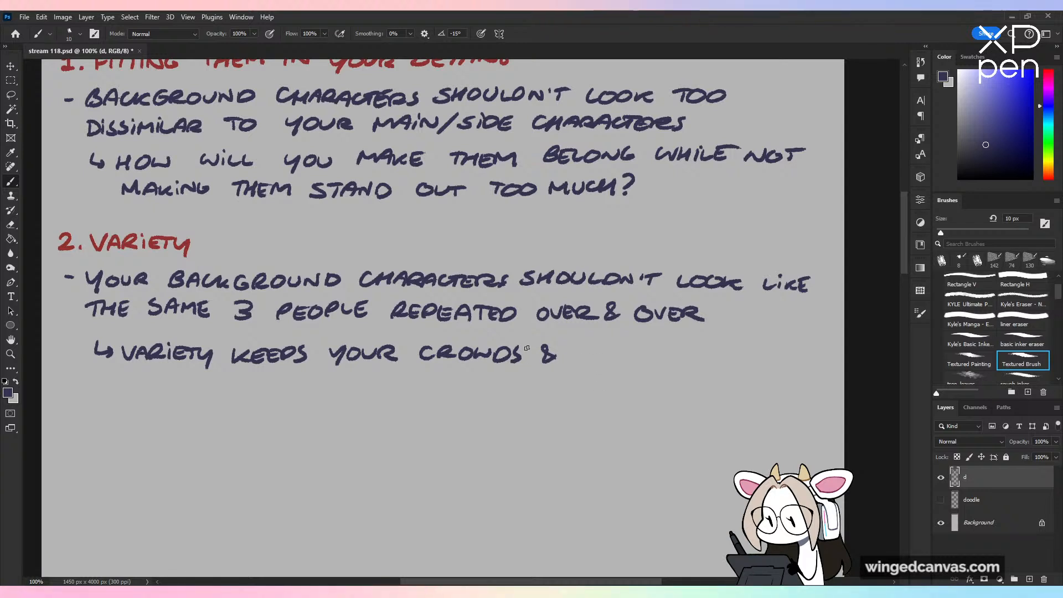
Step: Complete the first Variety sub-point with "BACKGROUNDS" and "LIVELY" on a second line
drag(582, 345, 581, 361)
mouse_move(583, 344)
mouse_down()
mouse_move(581, 360)
mouse_move(702, 347)
mouse_up()
drag(714, 345, 751, 347)
drag(773, 345, 762, 359)
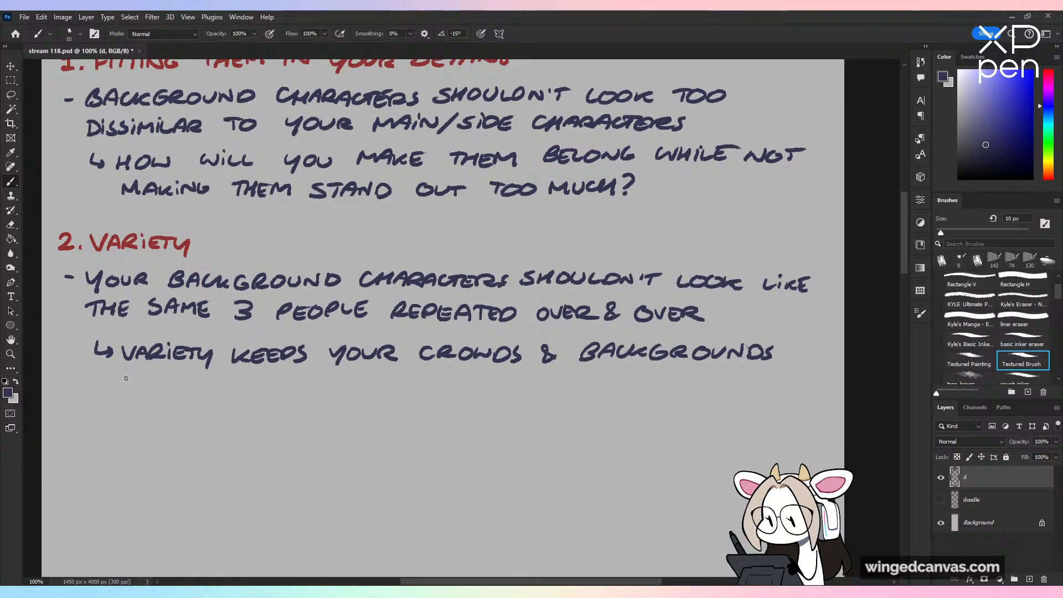
drag(124, 377, 146, 391)
drag(149, 379, 164, 390)
drag(164, 385, 191, 391)
drag(186, 379, 195, 401)
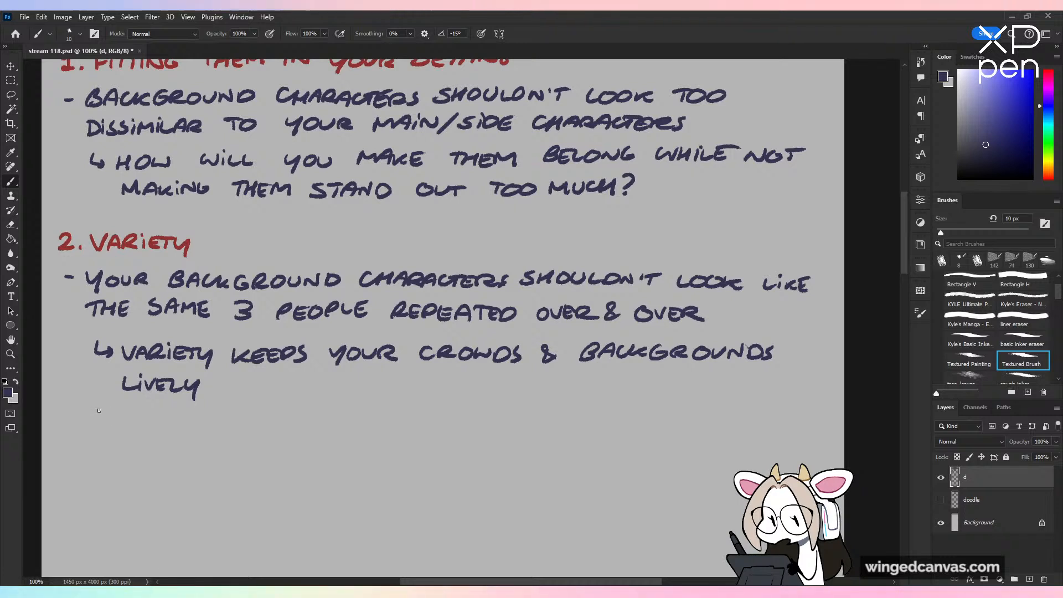
Step: Start a second indented Variety sub-point reading "↳ IF PEOPLE IRL HAVE VARIETY,"
drag(99, 410, 110, 423)
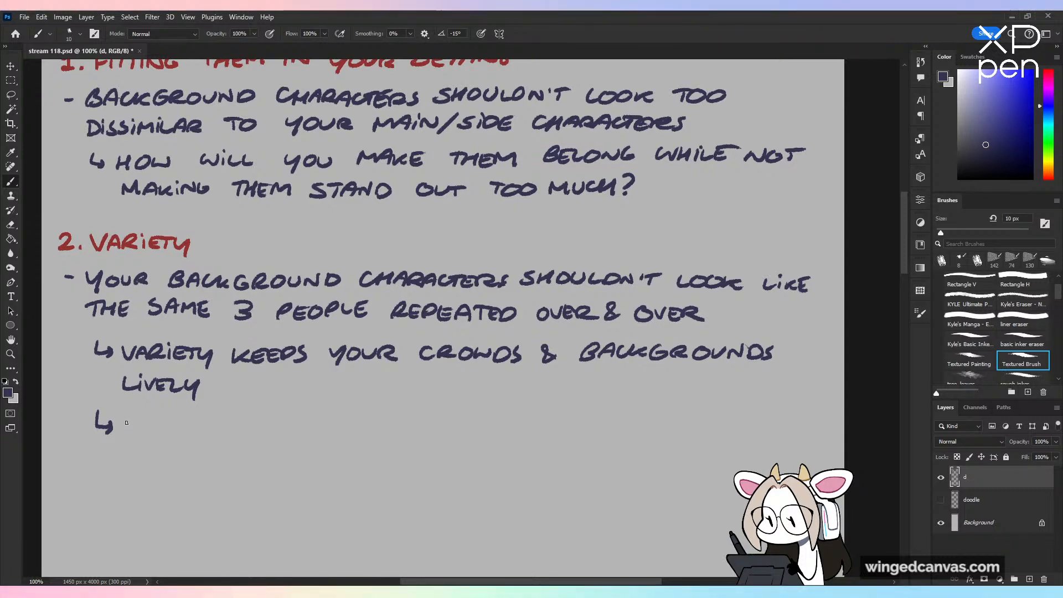
drag(144, 416, 135, 432)
drag(134, 424, 294, 432)
mouse_move(297, 416)
mouse_down()
mouse_move(309, 432)
mouse_move(363, 433)
mouse_move(390, 420)
mouse_move(395, 430)
mouse_move(431, 420)
mouse_move(442, 430)
mouse_up()
drag(444, 431, 492, 432)
Step: Continue the second sub-point on the same line with "THEY'LL NEED IT IN"
mouse_move(496, 421)
mouse_down()
mouse_move(504, 441)
mouse_move(563, 431)
mouse_up()
mouse_move(575, 416)
mouse_down()
mouse_move(571, 429)
mouse_move(589, 437)
mouse_up()
drag(603, 416, 615, 429)
mouse_move(618, 420)
mouse_down()
mouse_move(626, 430)
mouse_move(664, 418)
mouse_up()
drag(666, 419, 699, 428)
mouse_move(709, 420)
mouse_down()
mouse_move(711, 431)
mouse_move(740, 416)
mouse_up()
mouse_move(732, 419)
mouse_down()
mouse_move(729, 432)
mouse_move(796, 431)
mouse_up()
Step: Complete the second Variety sub-point with "YOUR ART TOO" on a new line
drag(126, 446, 136, 464)
drag(150, 447, 204, 454)
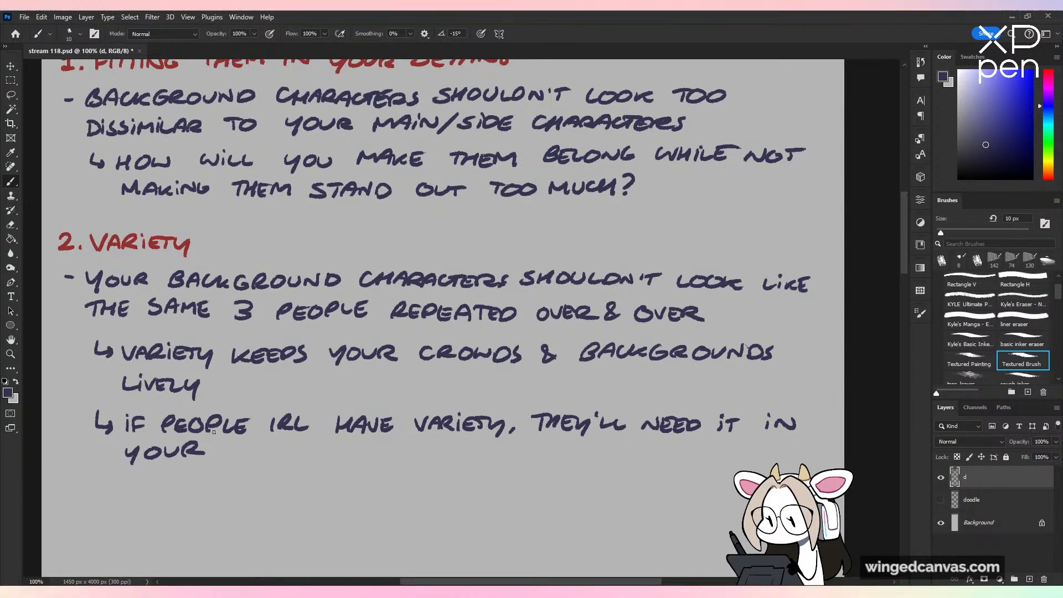
mouse_move(220, 461)
mouse_down()
mouse_move(260, 461)
mouse_move(281, 446)
mouse_up()
drag(271, 447, 270, 462)
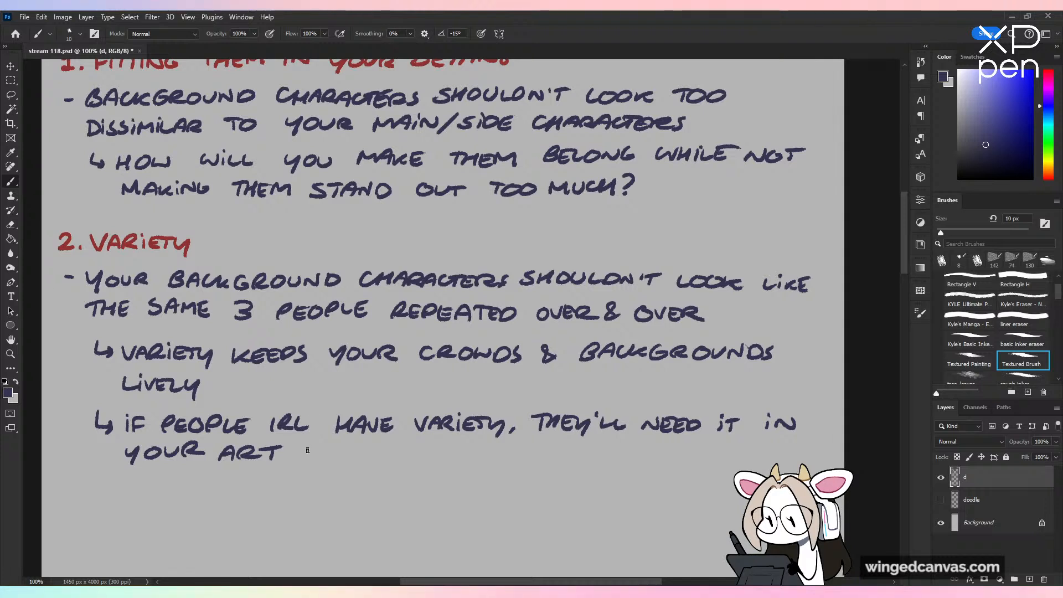
drag(300, 448, 315, 447)
drag(307, 448, 307, 458)
drag(329, 450, 329, 452)
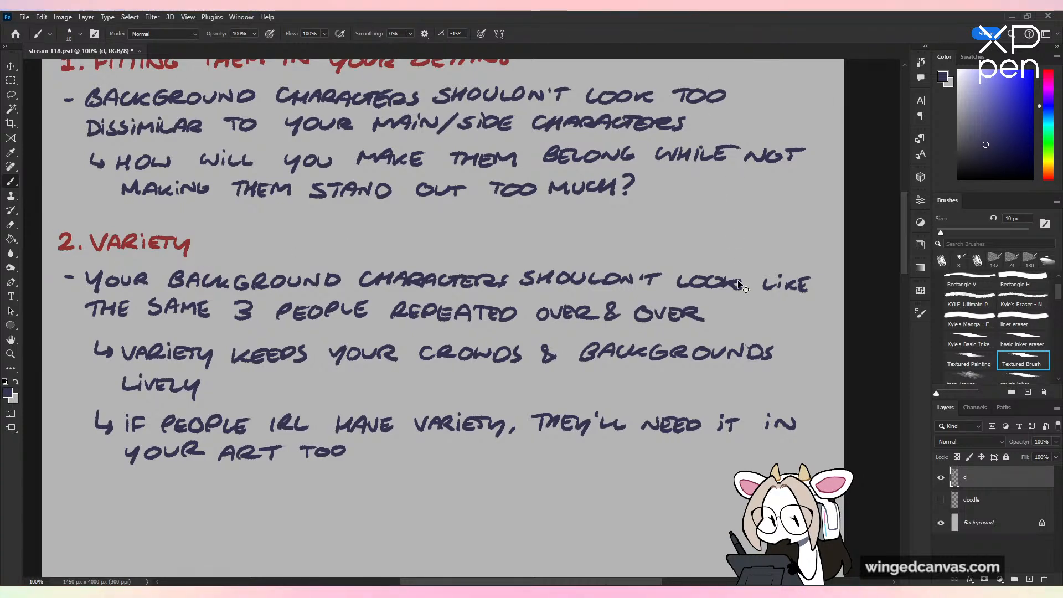
Step: Sample the heading red from the "2. VARIETY" subheading
key(ctrl+minus)
key(ctrl+minus)
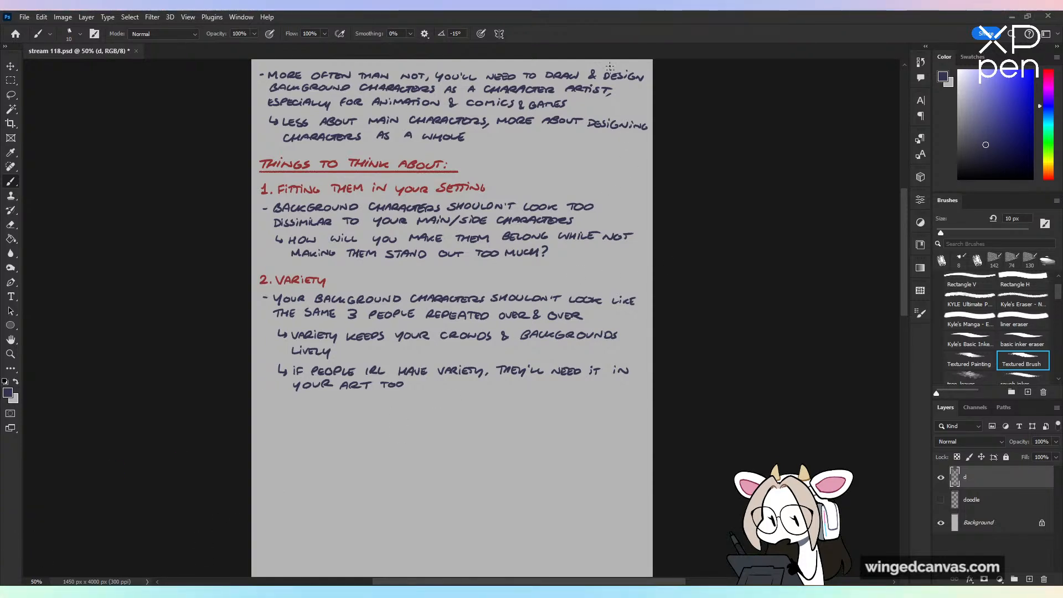
key(ctrl+plus)
drag(367, 261, 394, 351)
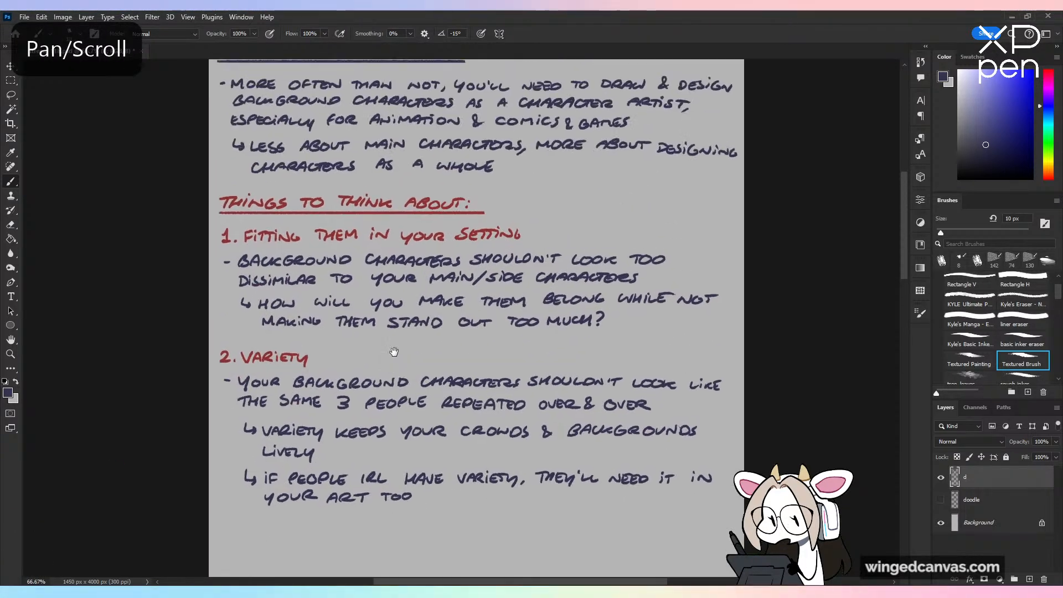
key(ctrl+plus)
alt+click(233, 372)
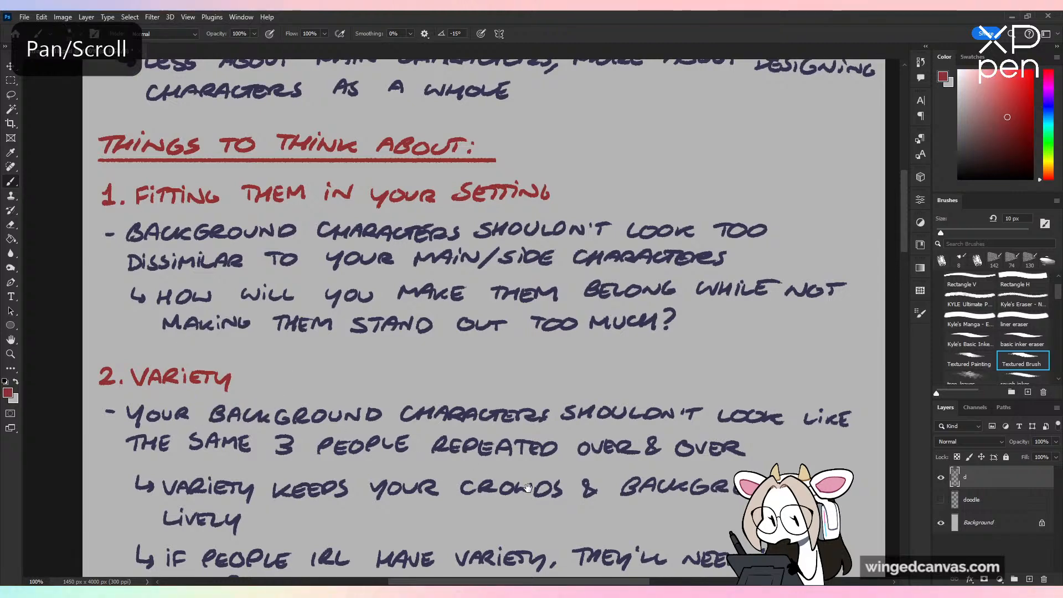
mouse_move(528, 488)
mouse_down()
mouse_move(560, 307)
mouse_move(550, 293)
mouse_up()
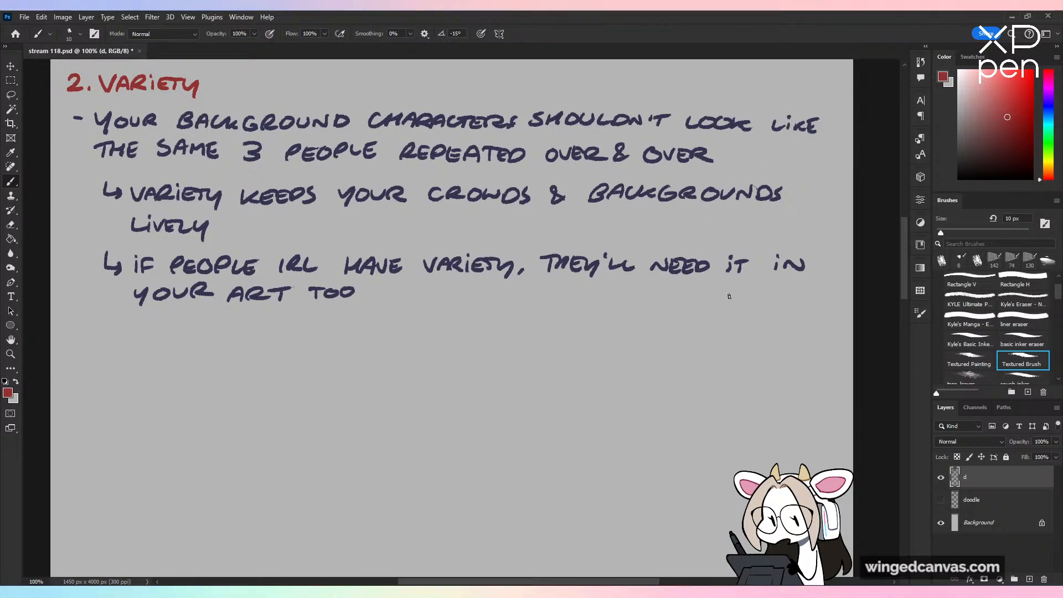
key(ctrl+minus)
mouse_move(728, 243)
mouse_down()
mouse_move(731, 400)
mouse_move(729, 354)
mouse_up()
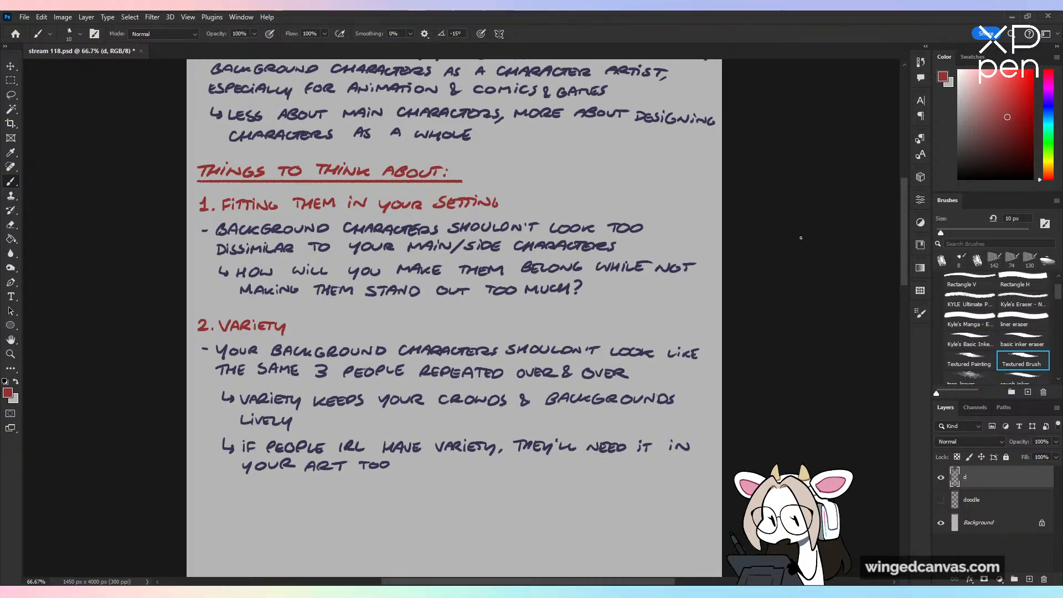
Step: Crop away the empty lower part of the notes canvas, leaving about 1450 x 1364 px
key(ctrl+minus)
key(ctrl+minus)
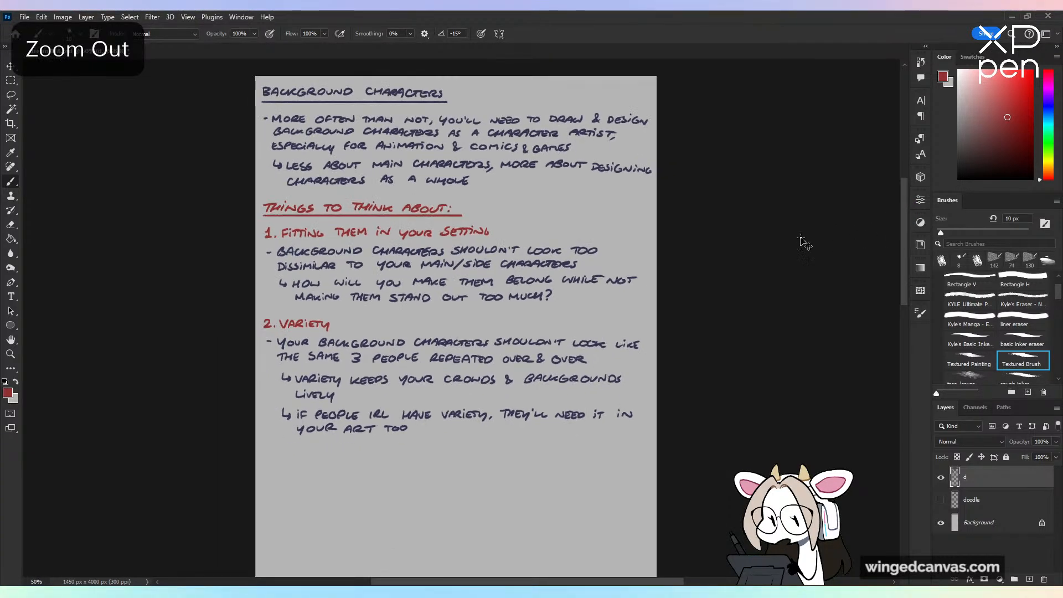
key(ctrl+minus)
key(ctrl+minus)
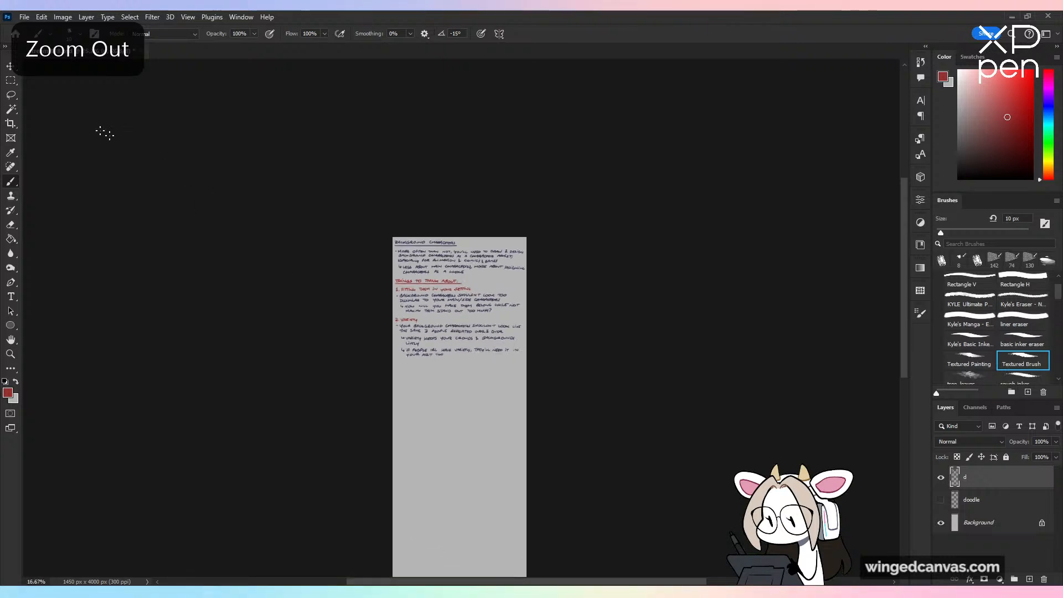
click(12, 125)
drag(328, 323, 309, 208)
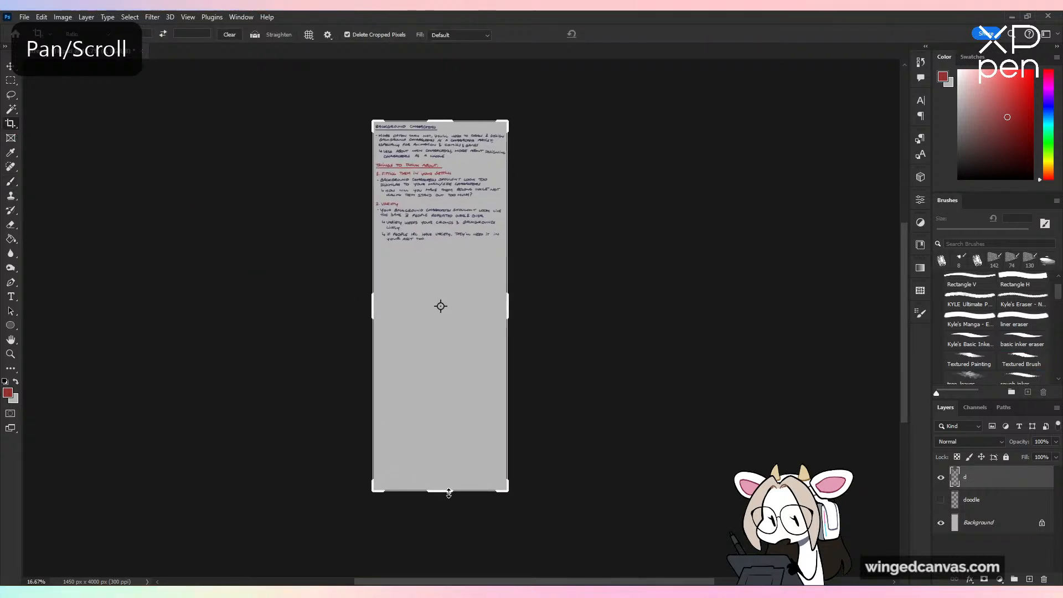
drag(476, 491, 478, 375)
key(ctrl+plus)
key(ctrl+plus)
key(ctrl+plus)
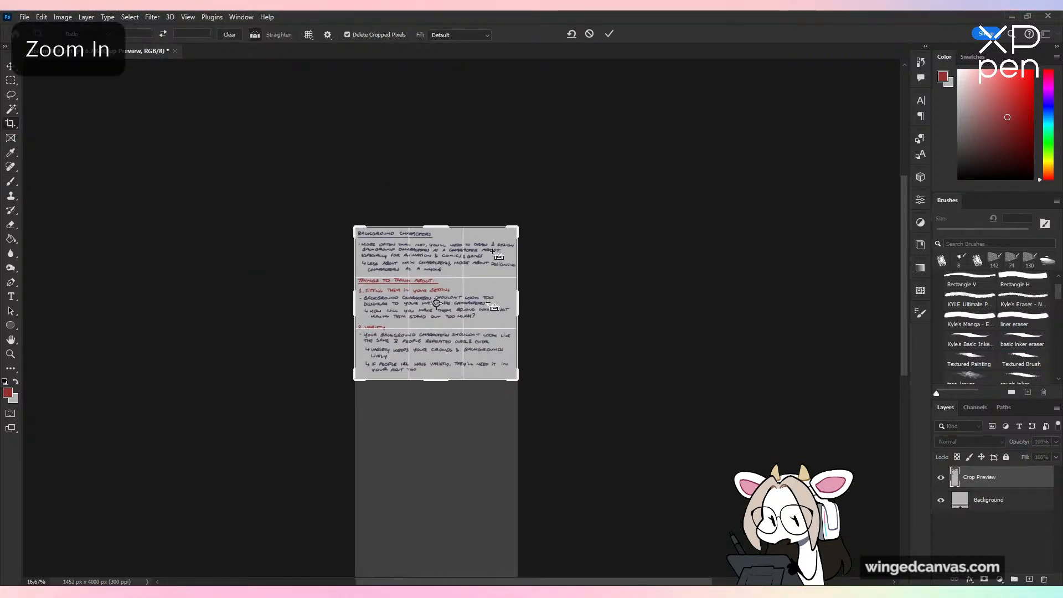
click(610, 34)
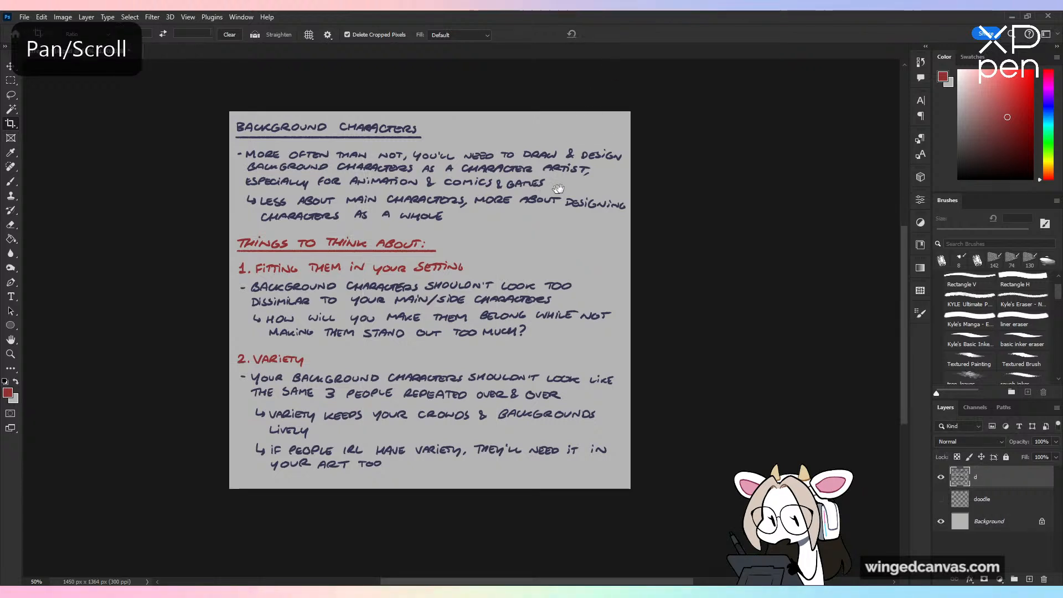
Step: Save the cropped notes document and switch back to the Brush tool
drag(565, 177, 604, 180)
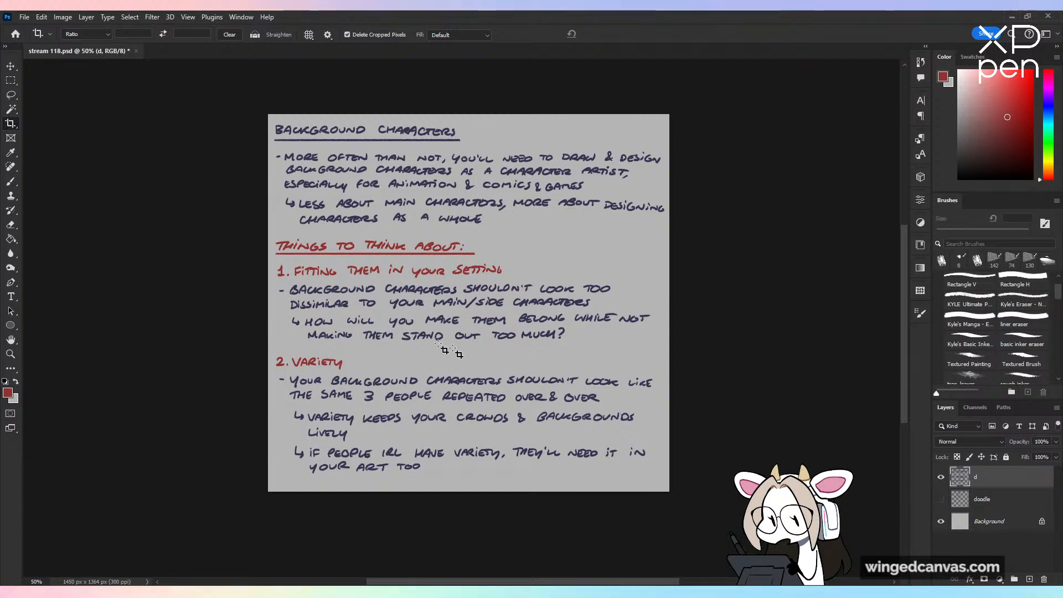
key(ctrl+s)
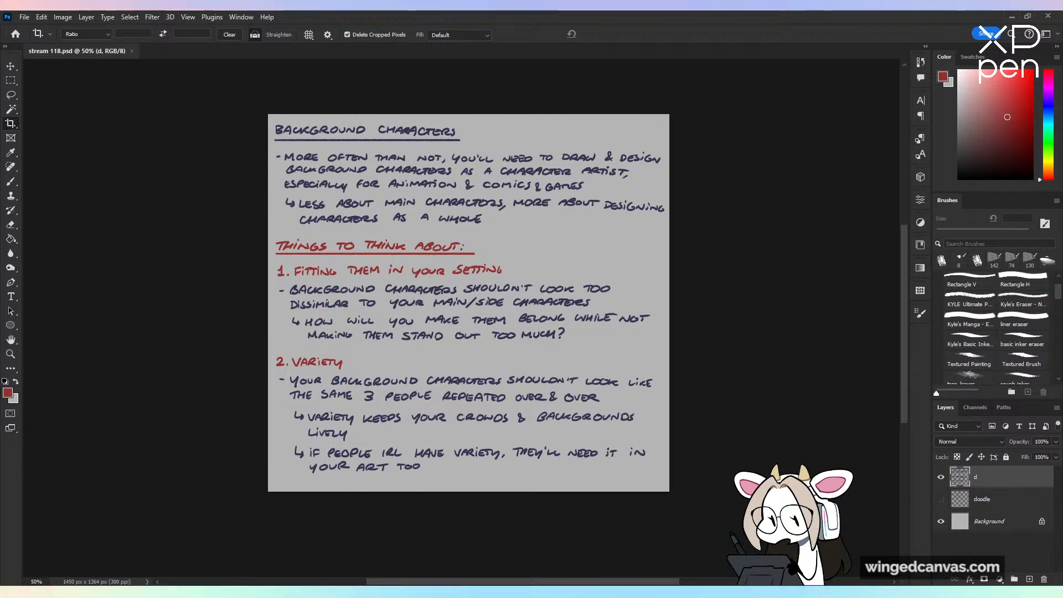
key(Return)
key(Return)
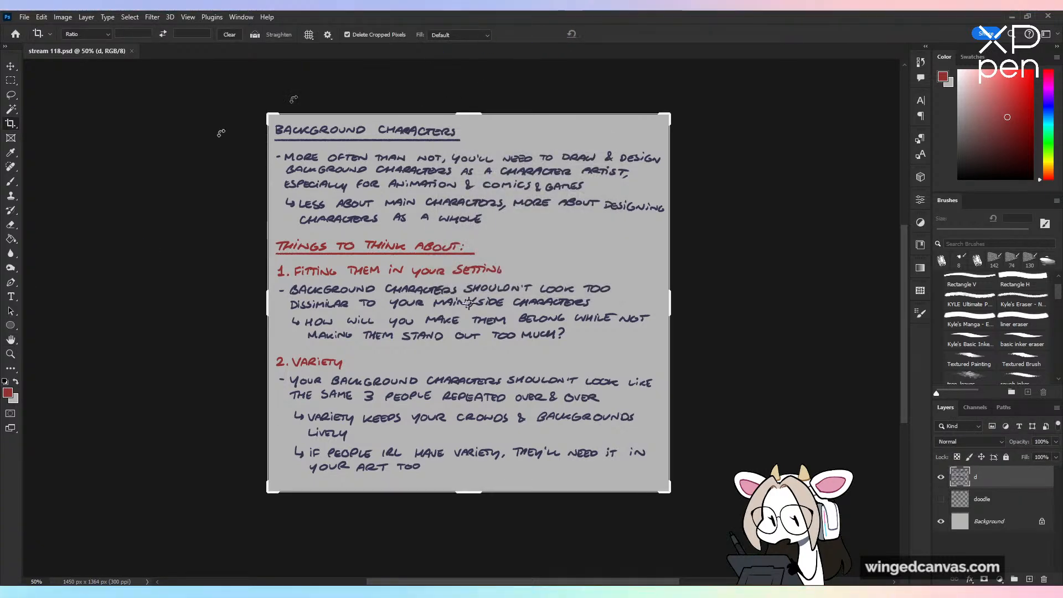
click(11, 182)
scroll(477, 255, up, 1)
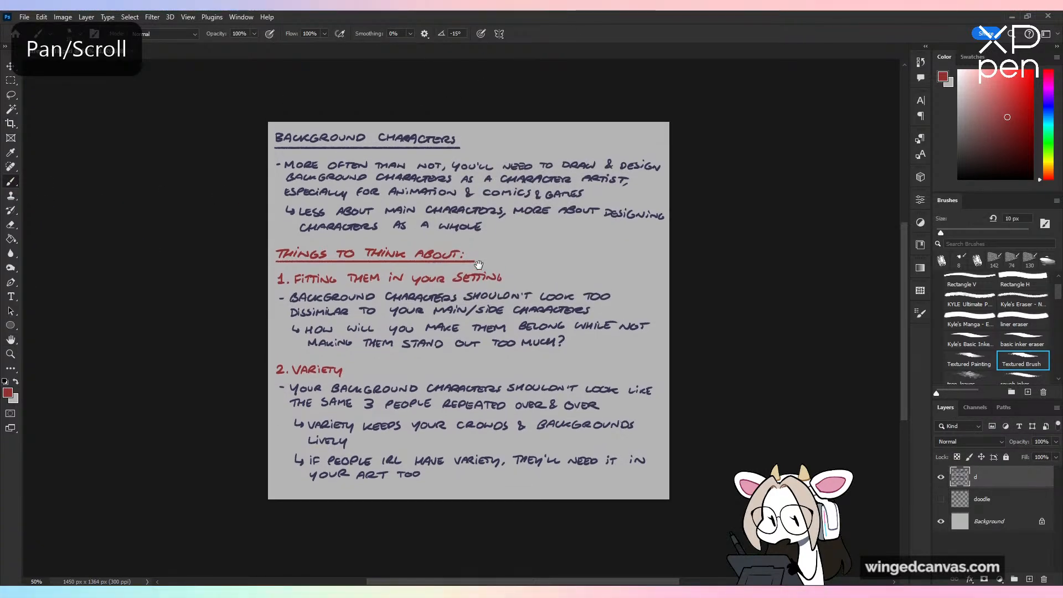
Step: Create a new blank document of 4000 x 4000 px at 300 ppi
click(25, 17)
click(34, 28)
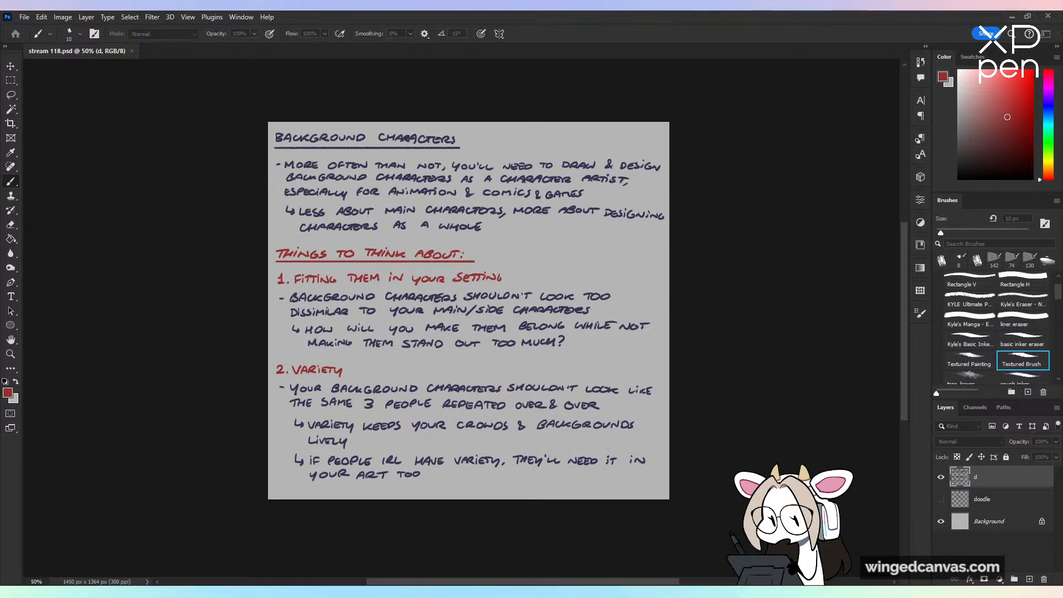
key(Return)
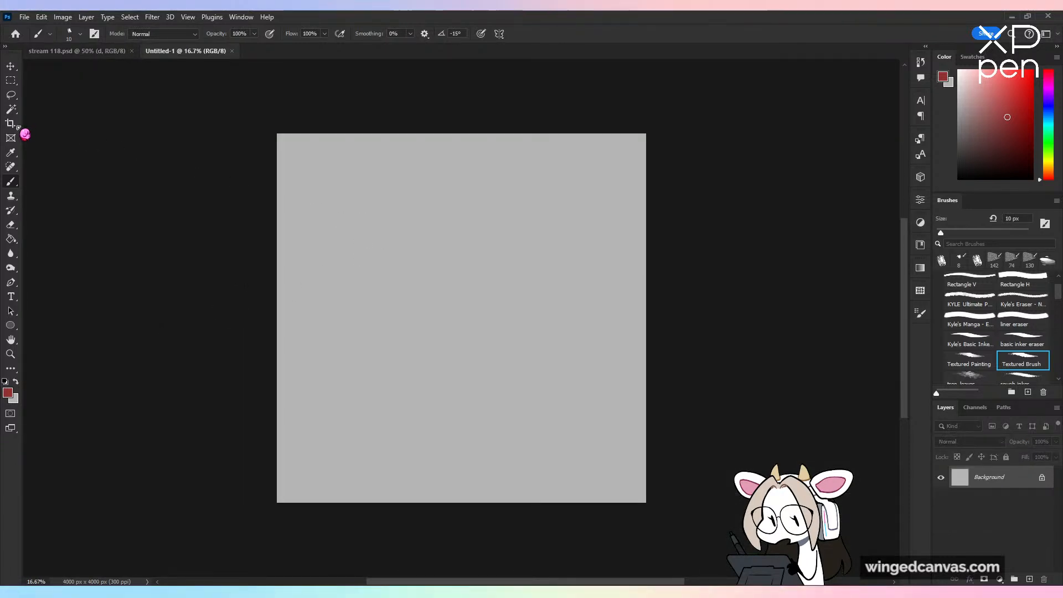
Step: Use the Crop tool to widen the new canvas and reduce its height to about 7286 x 3616 px
click(12, 124)
drag(647, 319, 760, 332)
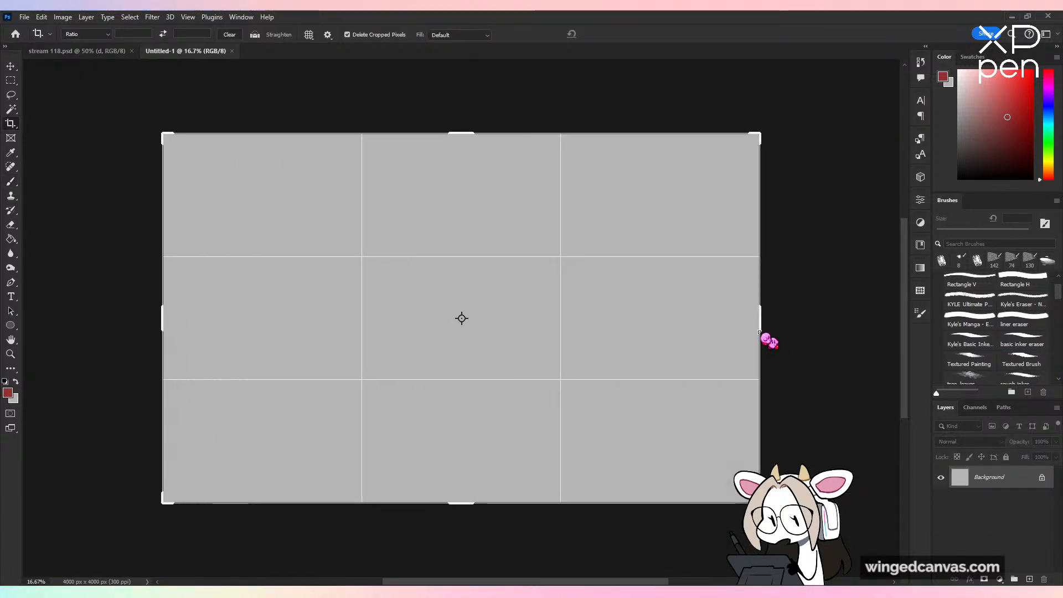
drag(468, 132, 469, 151)
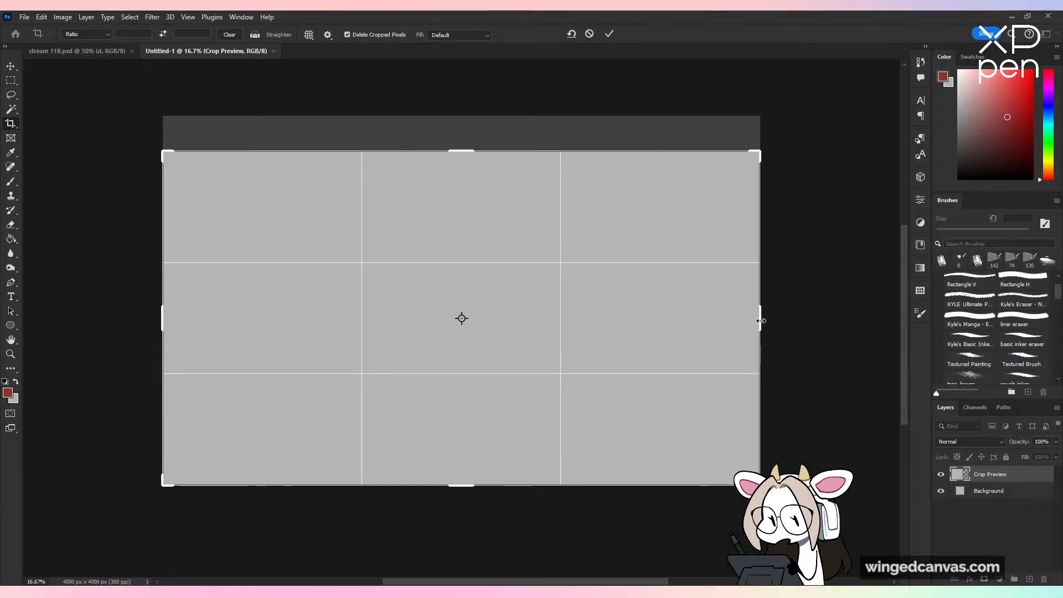
drag(761, 320, 798, 317)
click(609, 34)
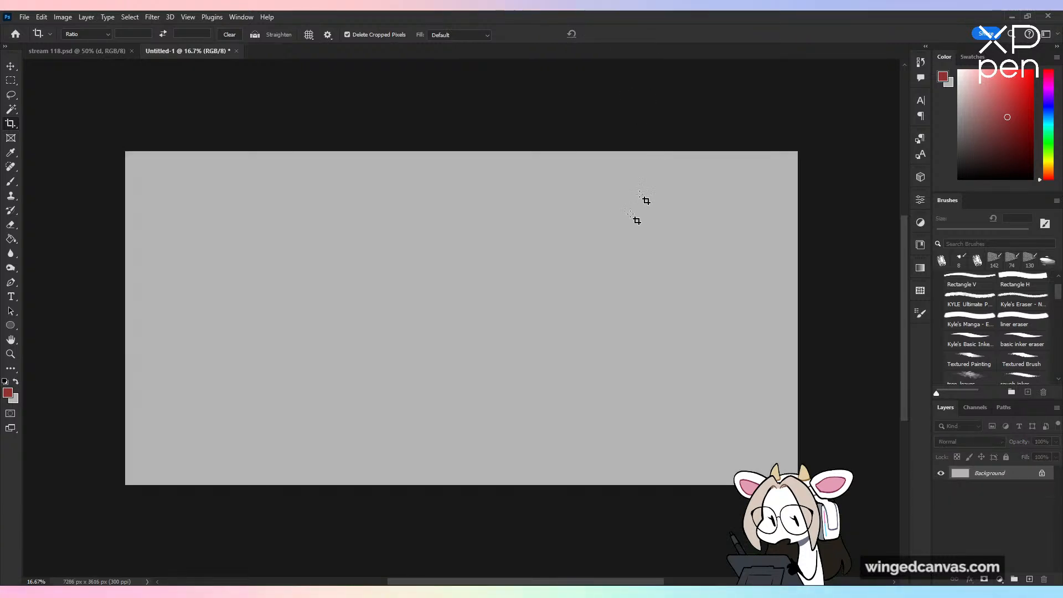
Step: Switch to the Brush tool, add a layer above the background and name it "d"
click(11, 181)
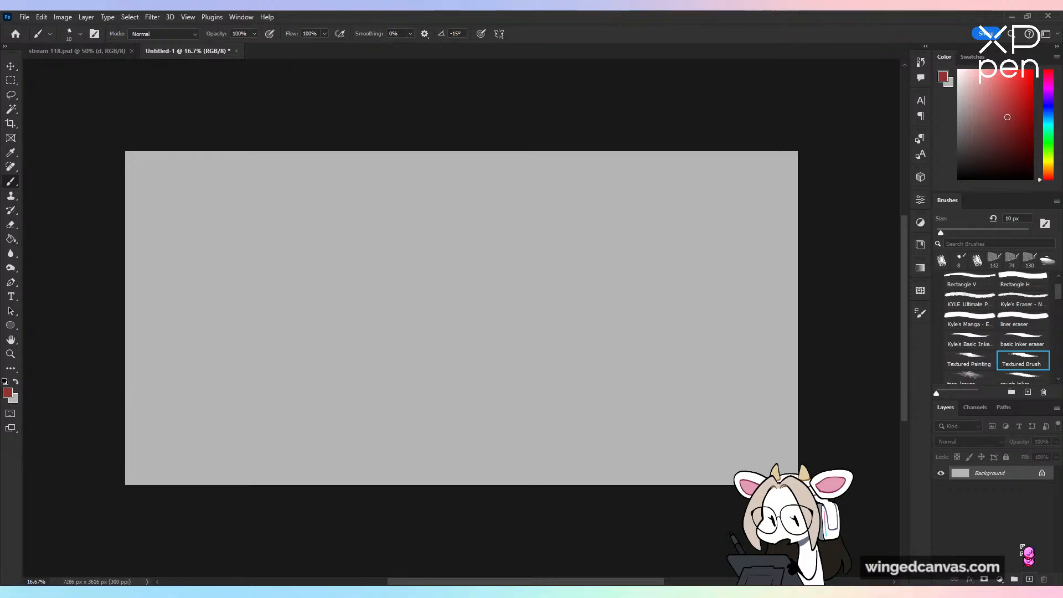
click(1029, 579)
double_click(983, 473)
text(d)
key(Return)
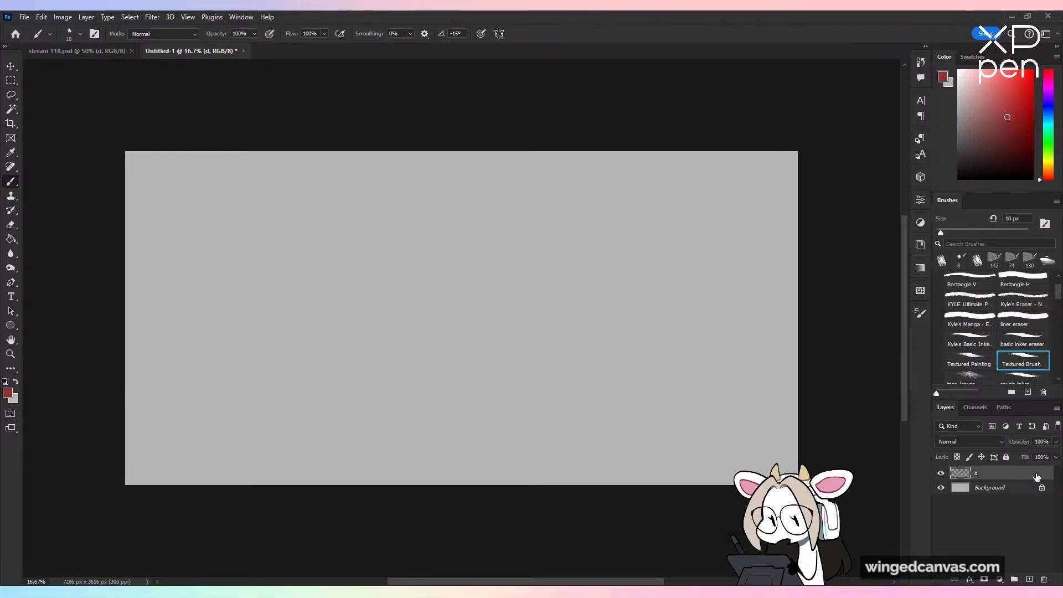
Step: Choose the Loose Chisel brush and set the foreground colour to black
mouse_move(1059, 301)
mouse_down()
mouse_move(1059, 349)
mouse_move(1059, 338)
mouse_up()
click(1031, 332)
click(977, 178)
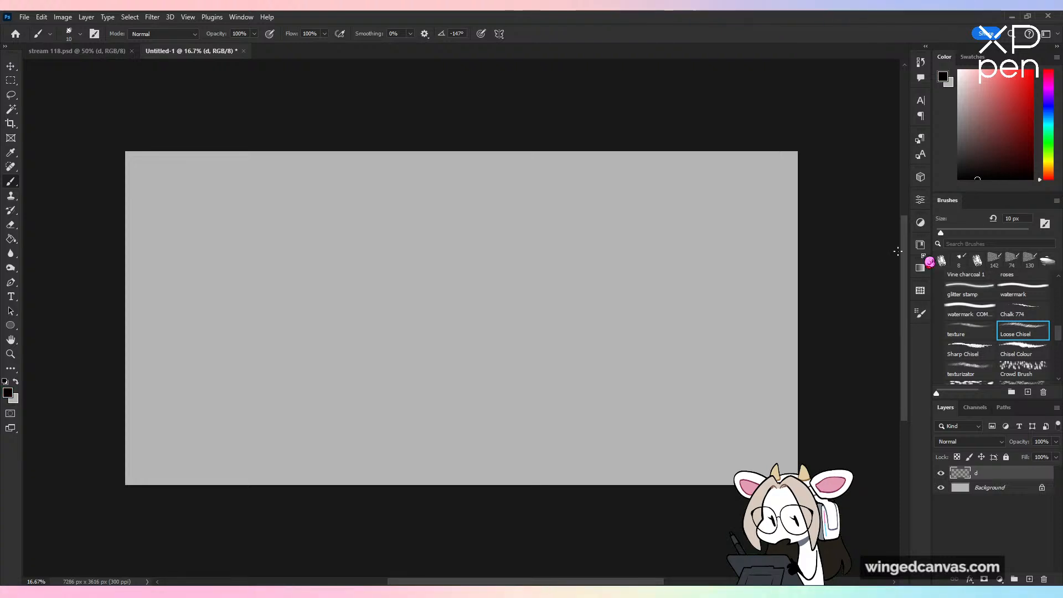
Step: Try the Loose Chisel brush with test scribbles on the blank canvas and undo them
mouse_move(368, 211)
mouse_down()
mouse_move(268, 358)
mouse_move(330, 486)
mouse_up()
key(ctrl+plus)
key(ctrl+z)
mouse_move(364, 347)
mouse_down()
mouse_move(606, 404)
mouse_move(596, 332)
mouse_up()
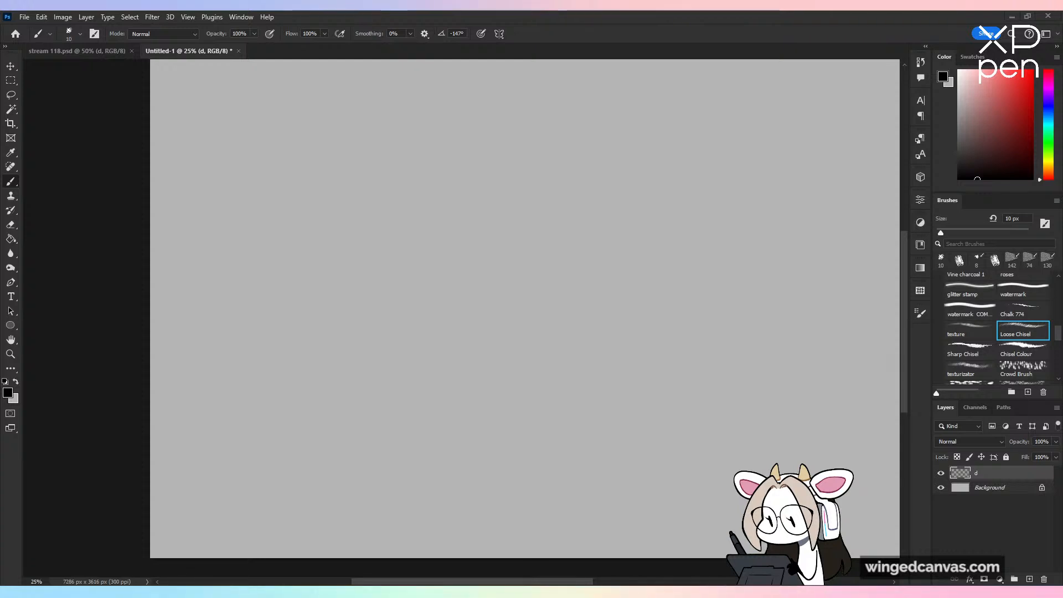
drag(584, 210, 579, 429)
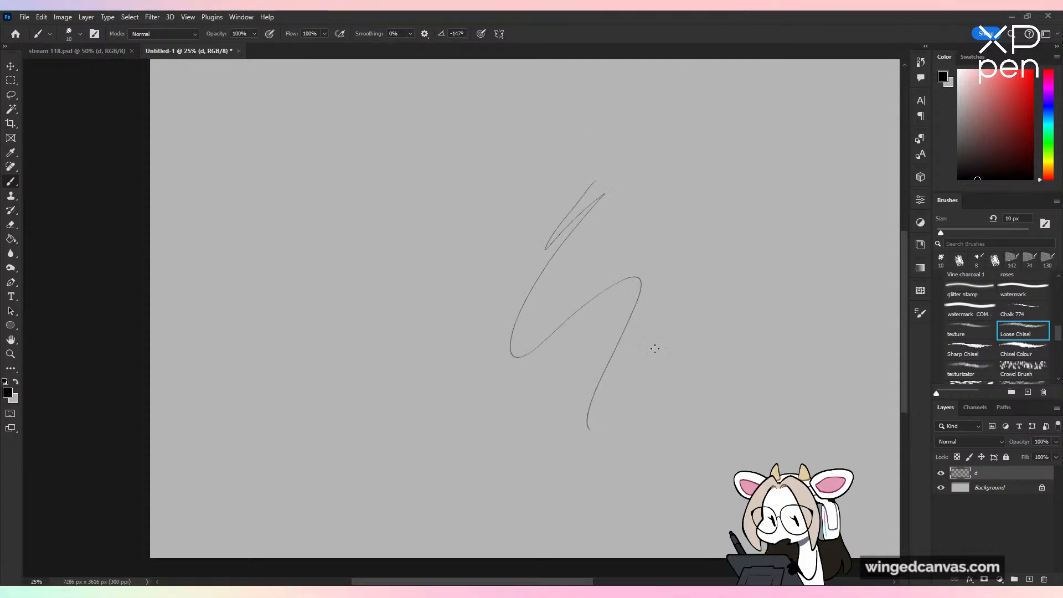
key(ctrl+minus)
key(ctrl+minus)
key(ctrl+plus)
key(ctrl+z)
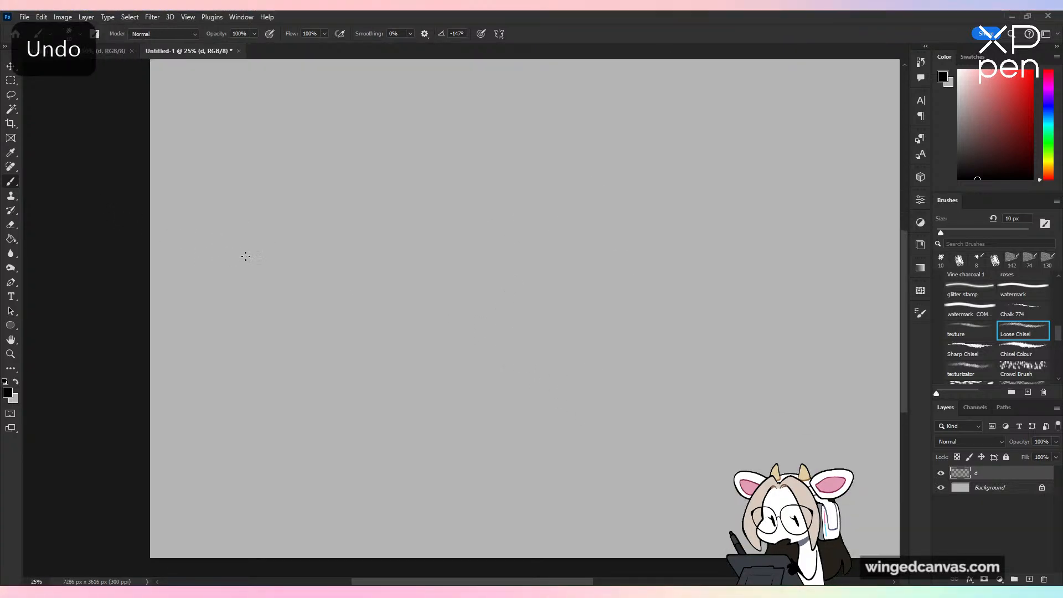
Step: Draw a short zigzag test stroke with the Loose Chisel brush on layer "d" at closer zoom
drag(340, 289, 422, 280)
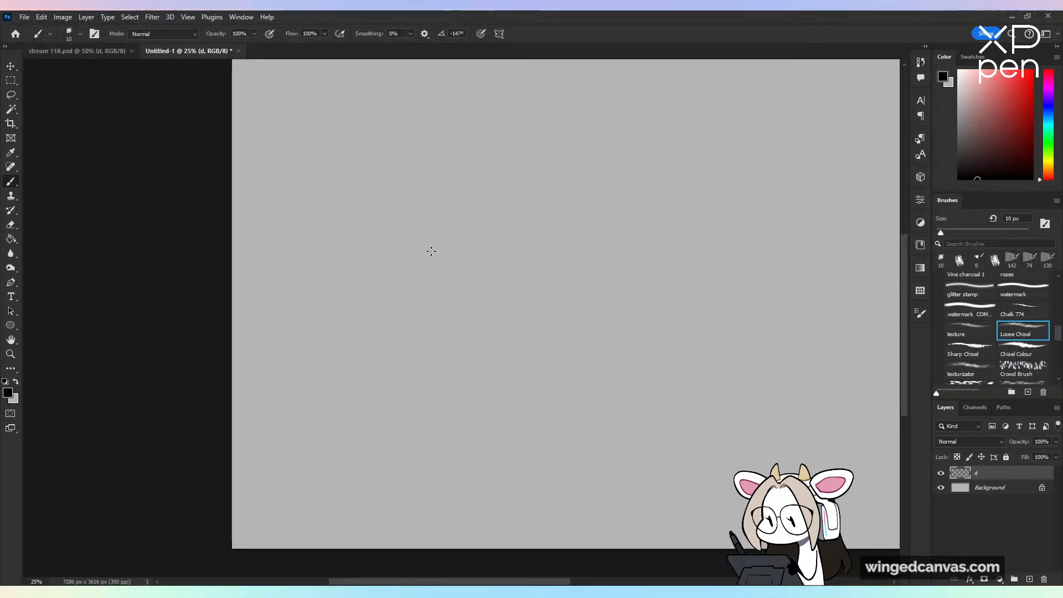
key(ctrl+plus)
mouse_move(516, 296)
mouse_down()
mouse_move(459, 373)
mouse_move(485, 441)
mouse_up()
key(ctrl+minus)
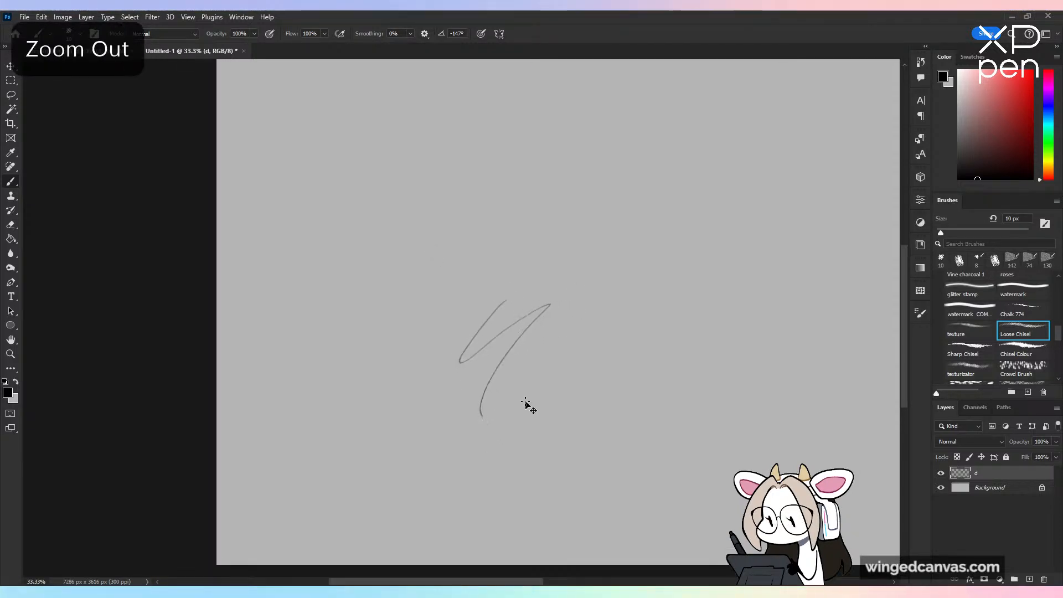
Step: Undo the zigzag test stroke, set the brush size to 17 px and try further test strokes, undoing them too
key(ctrl+z)
drag(942, 233, 944, 233)
drag(375, 235, 375, 389)
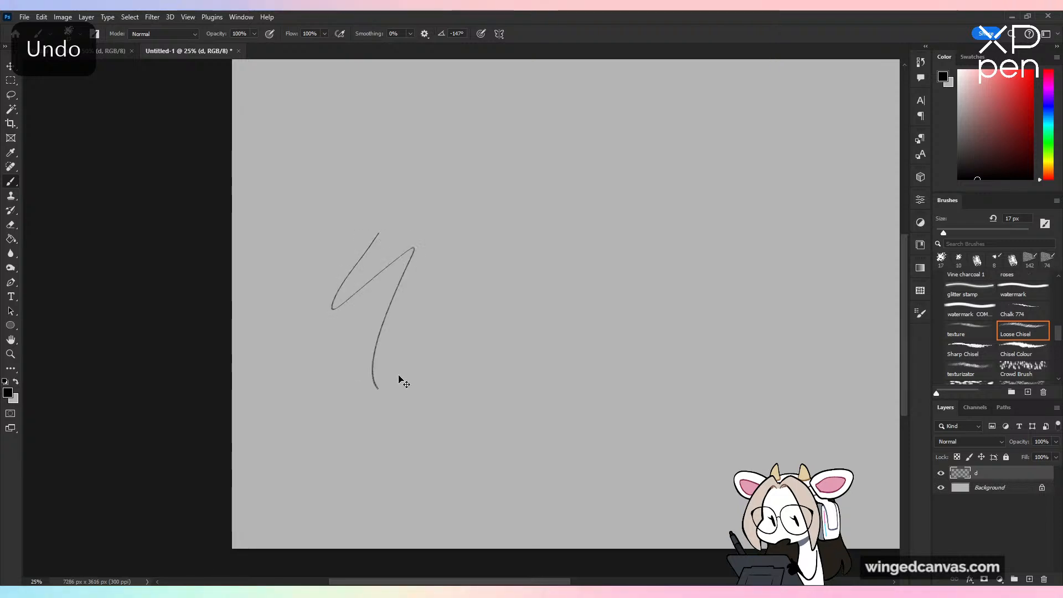
key(ctrl+plus)
key(ctrl+z)
mouse_move(462, 274)
mouse_down()
mouse_move(453, 335)
mouse_move(466, 356)
mouse_up()
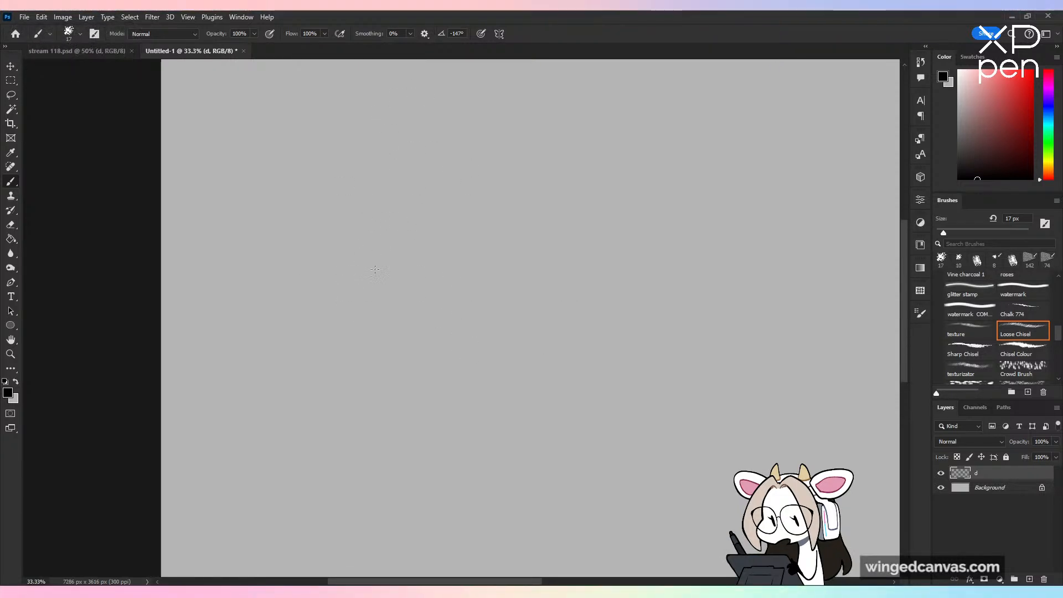
Step: Sketch a rough circle as the base of the head in the canvas's left half
drag(375, 270, 344, 344)
key(ctrl+z)
mouse_move(400, 244)
mouse_down()
mouse_move(405, 335)
mouse_move(454, 283)
mouse_up()
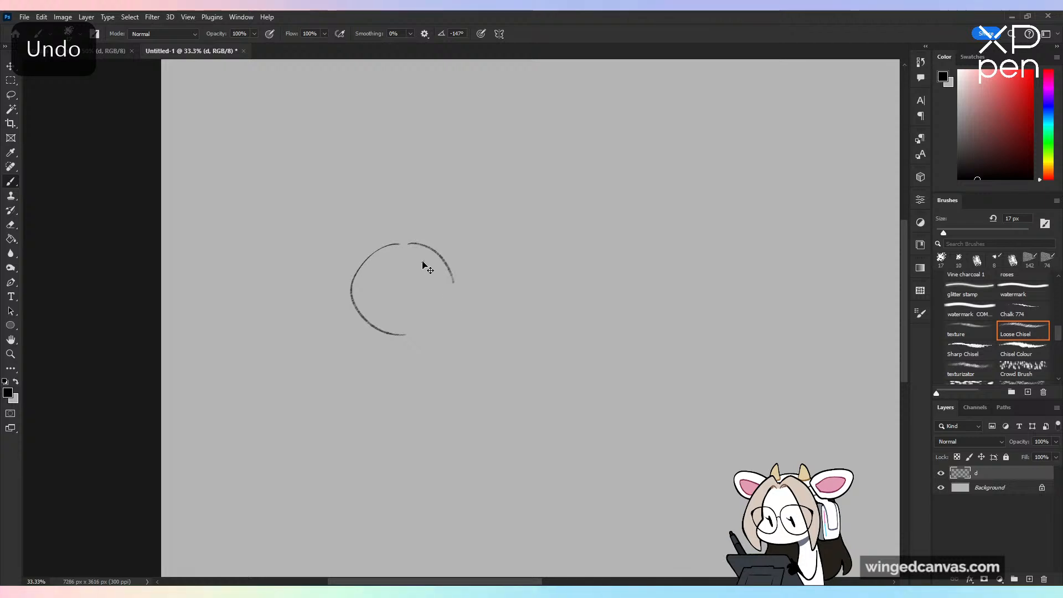
key(ctrl+z)
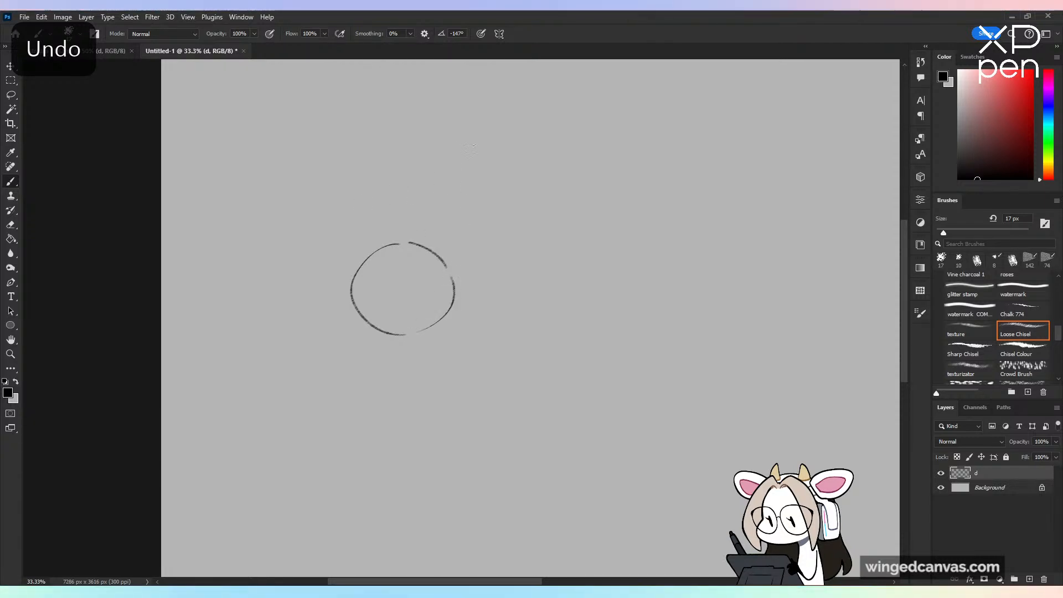
Step: Draw a sloping snout from the circle's upper left to a rounded tip, with the jaw line running back beneath it
key(ctrl+plus)
drag(349, 228, 423, 224)
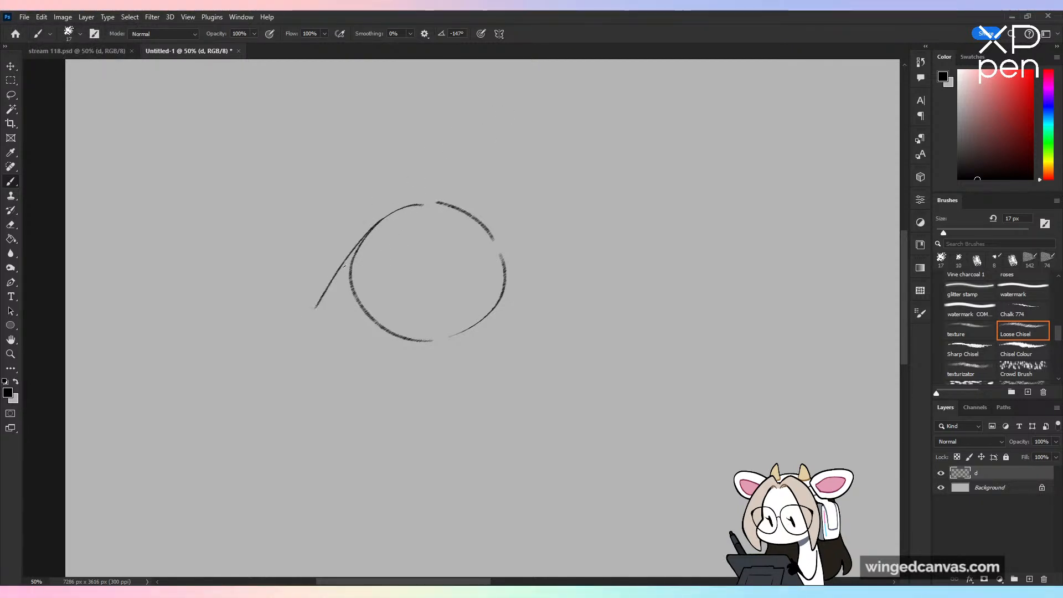
mouse_move(365, 236)
mouse_down()
mouse_move(308, 323)
mouse_move(410, 363)
mouse_up()
key(ctrl+z)
key(ctrl+z)
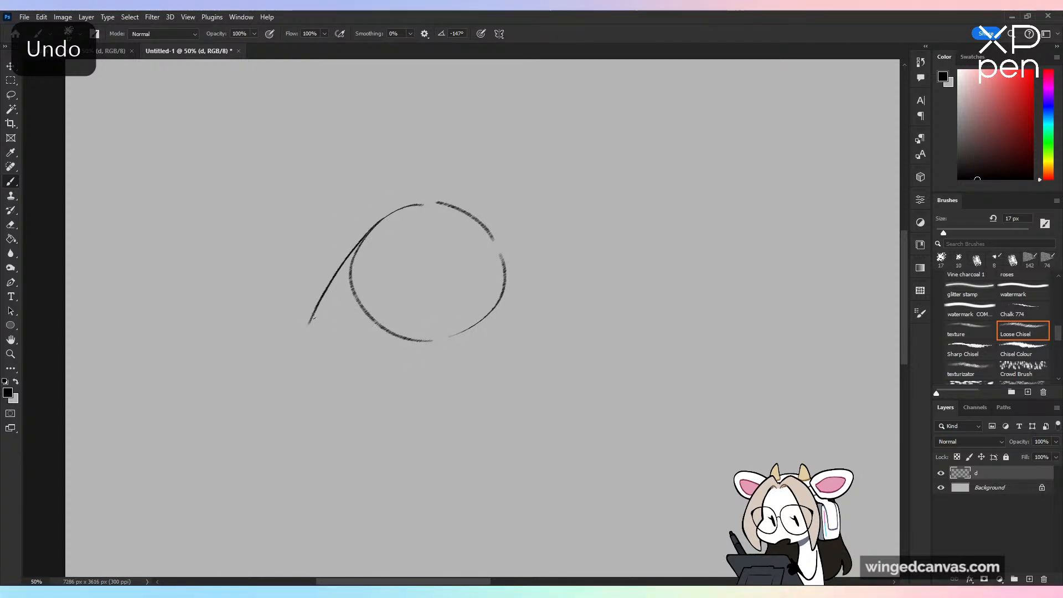
mouse_move(310, 325)
mouse_down()
mouse_move(333, 347)
mouse_move(398, 358)
mouse_move(468, 344)
mouse_up()
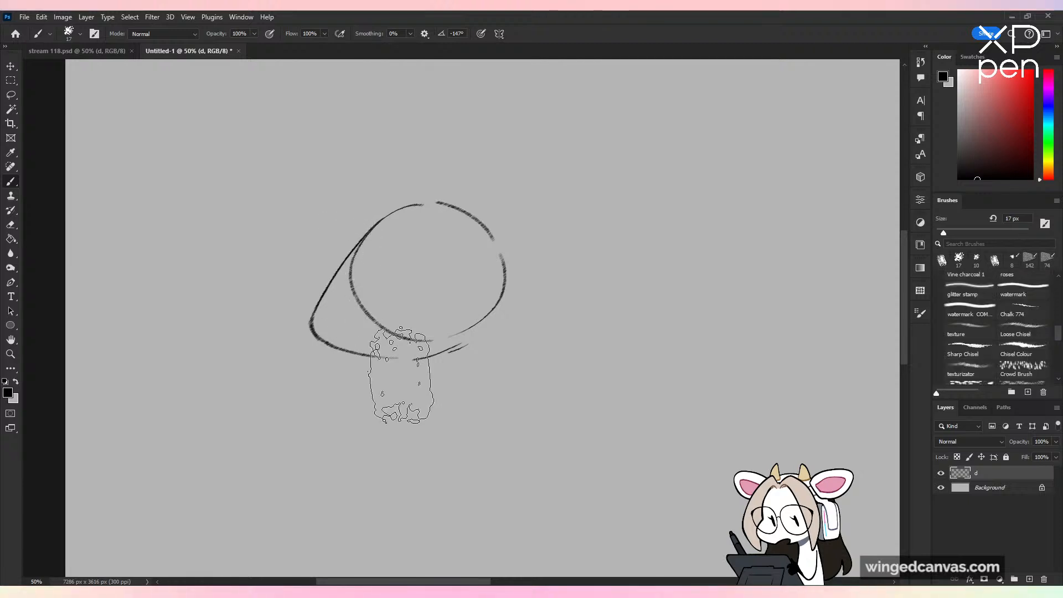
key(ctrl+z)
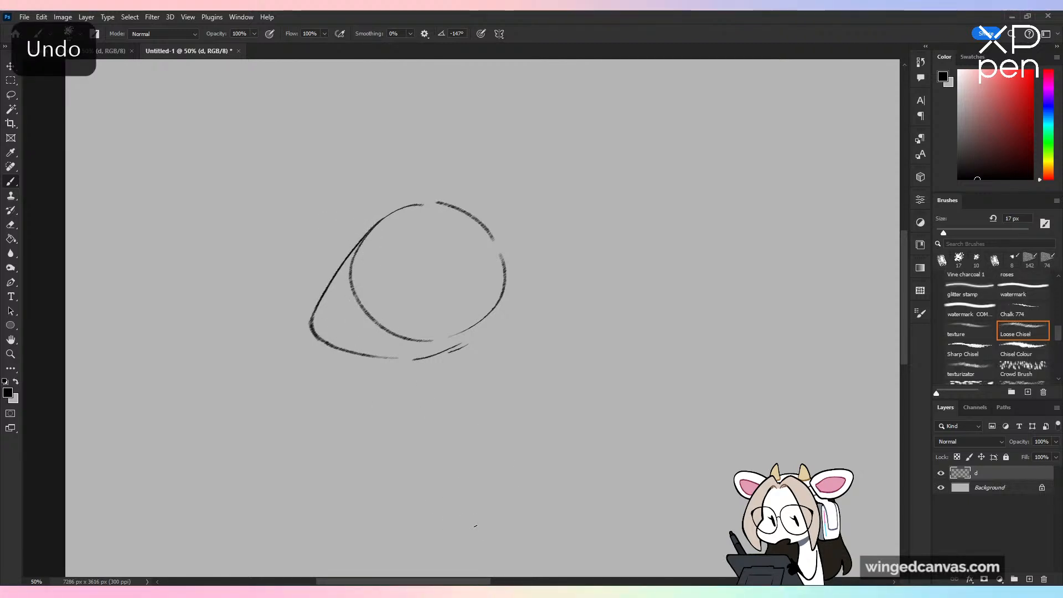
Step: Erase the circle's construction lines inside the snout and jaw, using the Textured Brush for the eraser, and undo the stray brush mark
key(e)
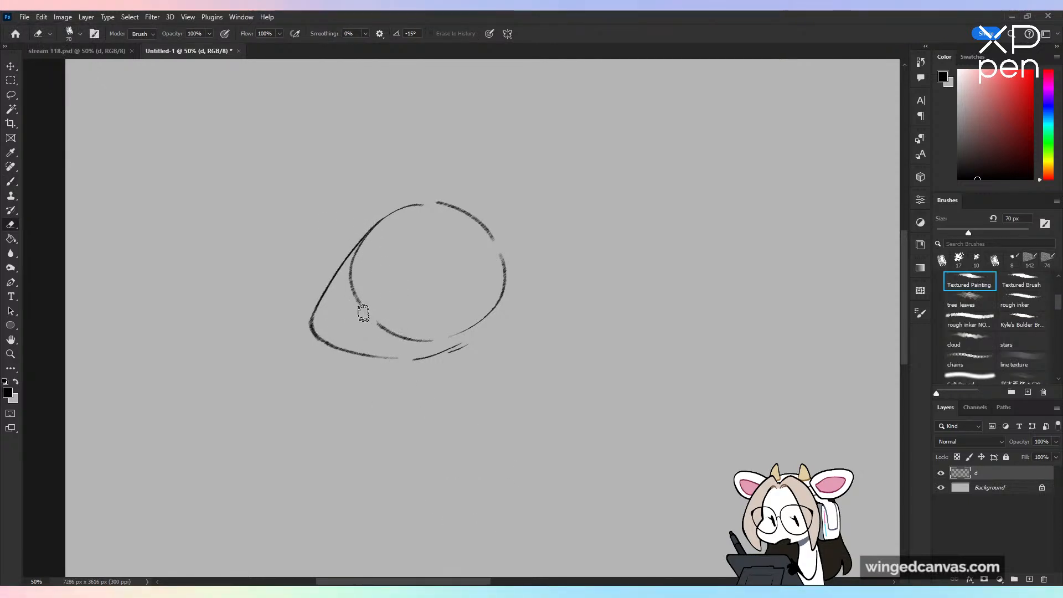
drag(363, 313, 358, 249)
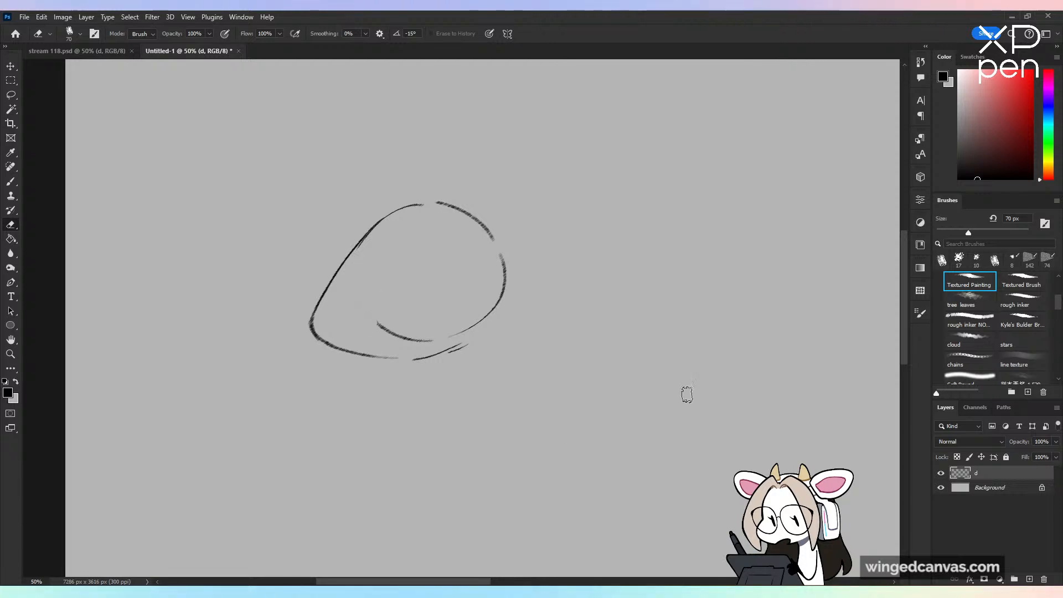
click(1021, 282)
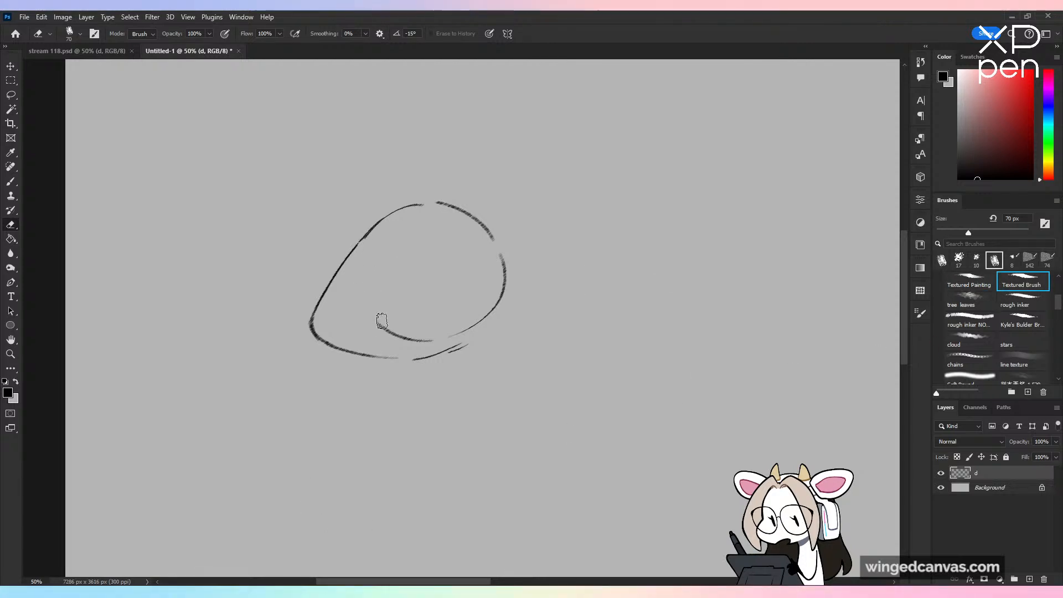
mouse_move(382, 321)
mouse_down()
mouse_move(430, 326)
mouse_move(411, 339)
mouse_move(502, 299)
mouse_move(465, 333)
mouse_up()
key(b)
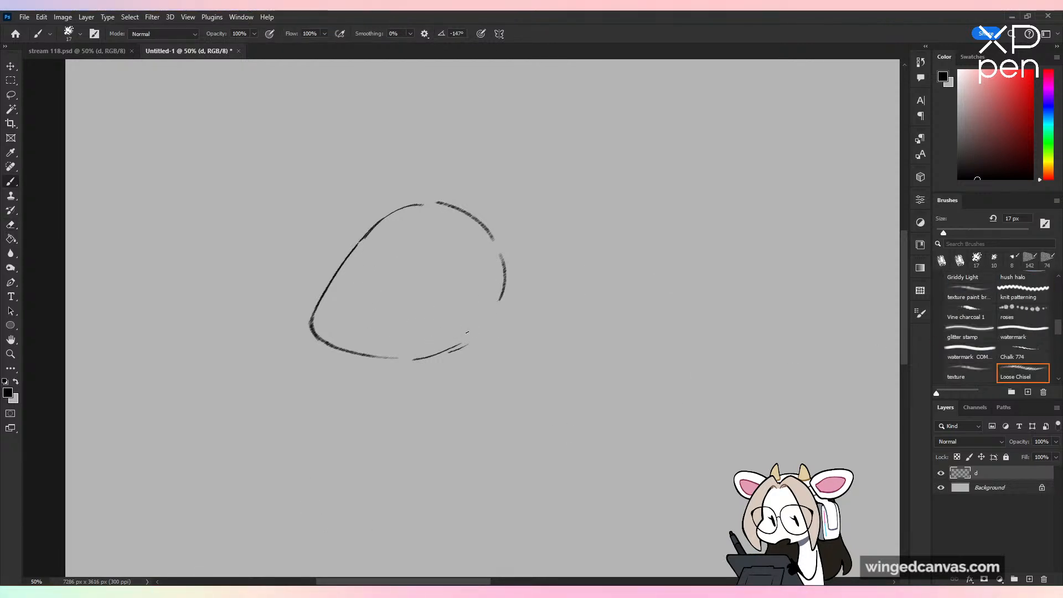
key(ctrl+z)
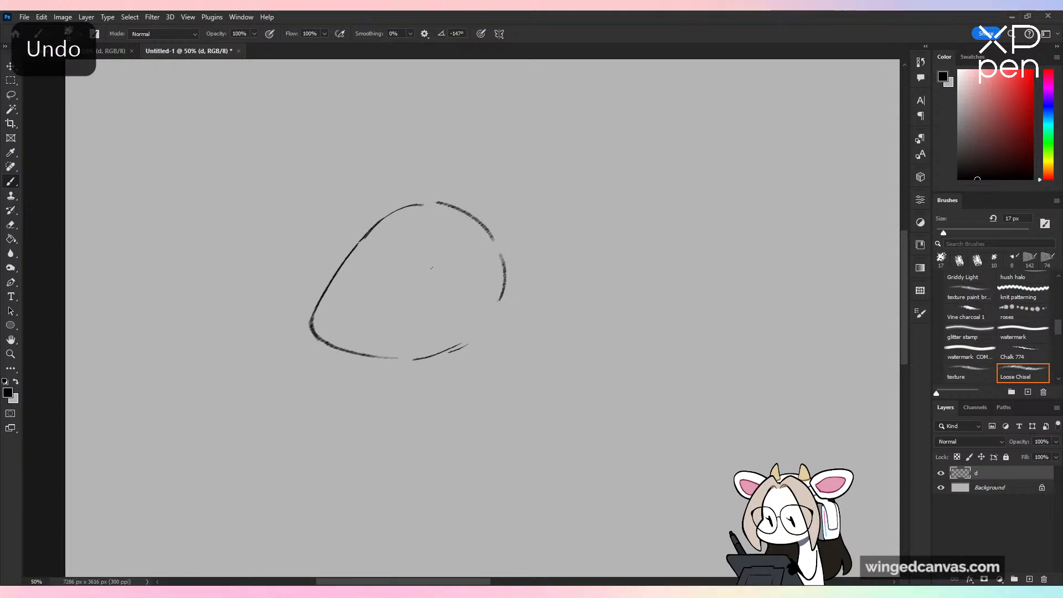
Step: Sketch a narrow eye with a dark slit pupil and a rounded brow above it, plus a slanted mouth line near the jaw
drag(464, 264, 408, 292)
key(ctrl+z)
mouse_move(465, 265)
mouse_down()
mouse_move(414, 278)
mouse_move(424, 273)
mouse_move(409, 289)
mouse_move(418, 274)
mouse_move(465, 265)
mouse_up()
key(ctrl+z)
mouse_move(408, 302)
mouse_down()
mouse_move(466, 273)
mouse_move(408, 297)
mouse_up()
mouse_move(442, 264)
mouse_down()
mouse_move(431, 289)
mouse_move(438, 240)
mouse_move(442, 254)
mouse_move(413, 267)
mouse_move(411, 295)
mouse_move(431, 284)
mouse_up()
key(ctrl+z)
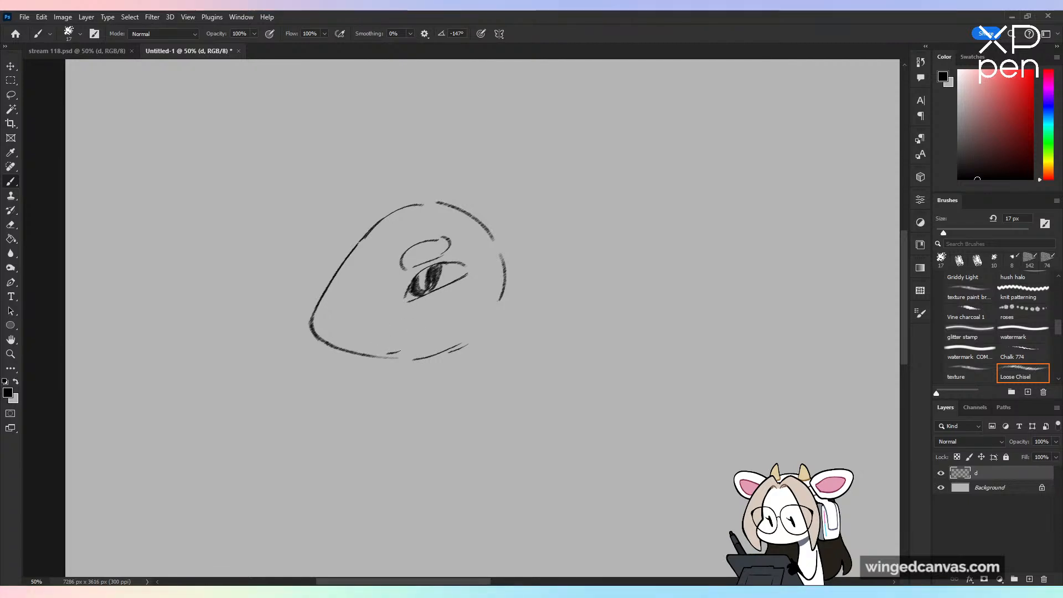
drag(388, 353, 451, 318)
drag(363, 238, 478, 169)
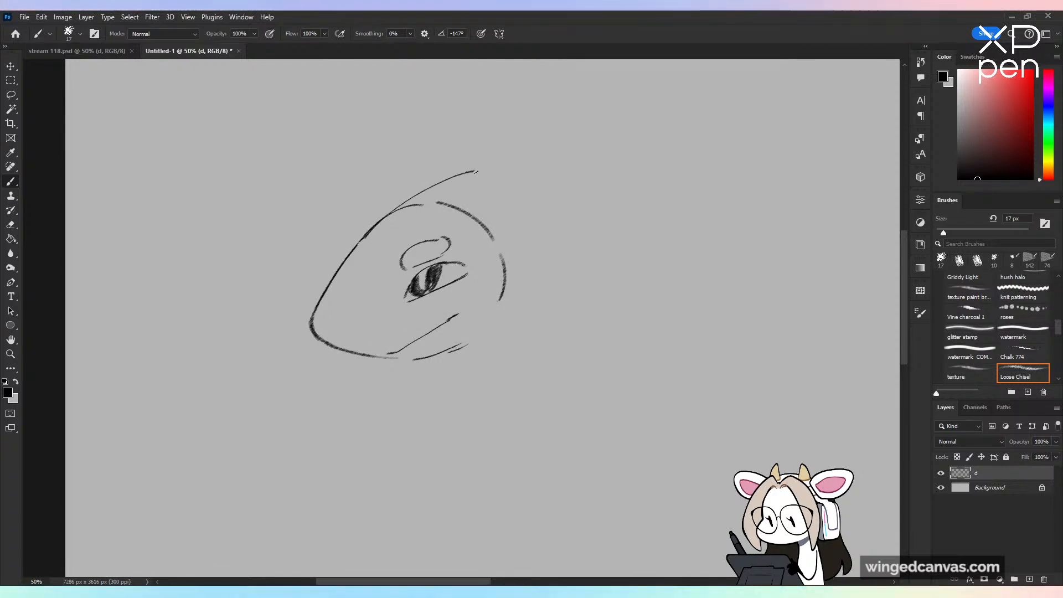
key(ctrl+z)
drag(363, 238, 483, 165)
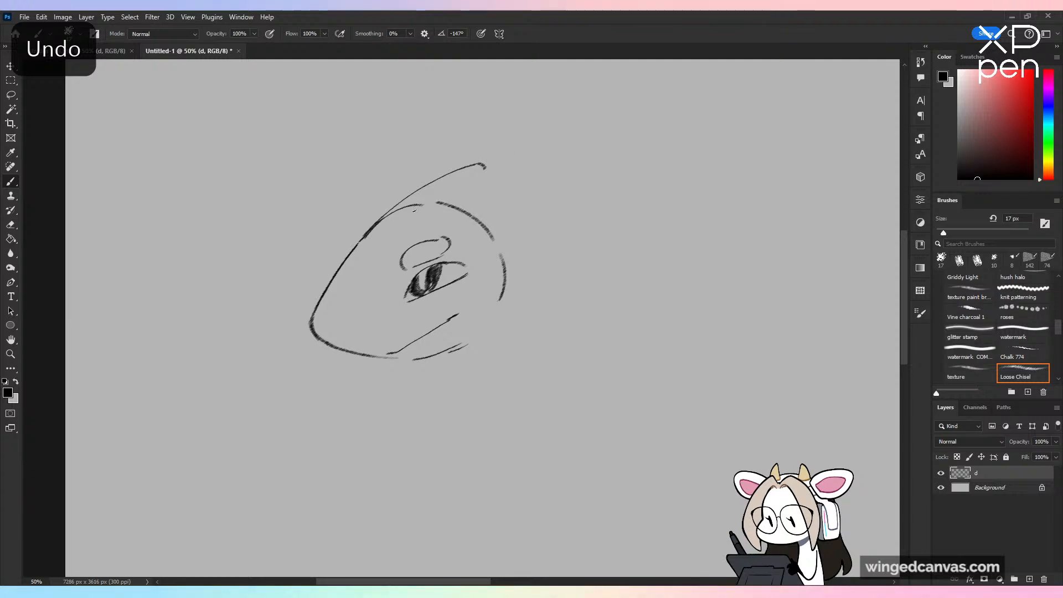
mouse_move(414, 210)
mouse_down()
mouse_move(505, 163)
mouse_move(518, 171)
mouse_move(505, 247)
mouse_up()
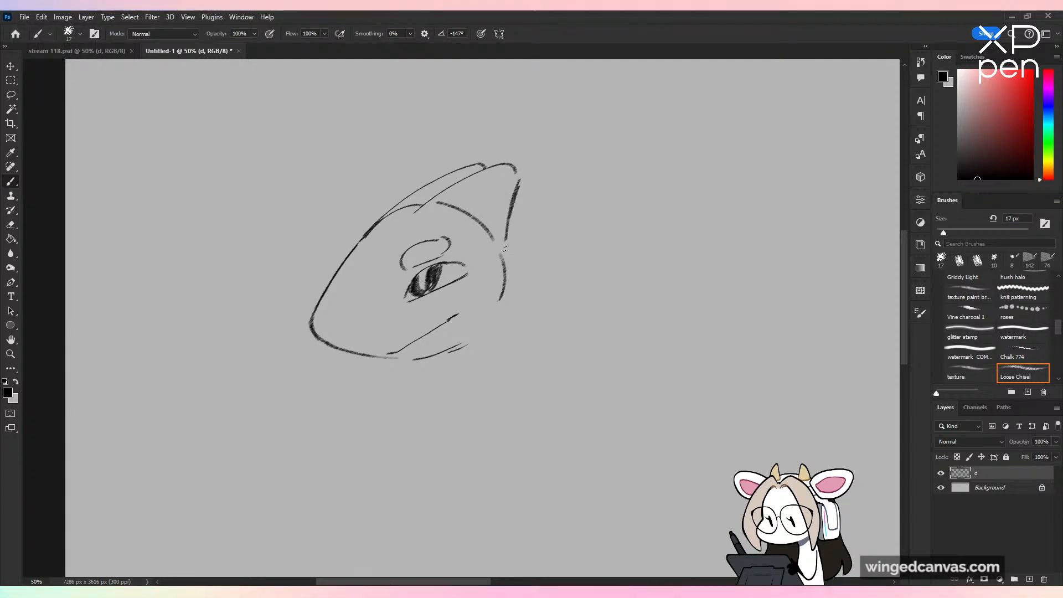
key(ctrl+z)
key(ctrl+z)
key(ctrl+z)
key(ctrl+z)
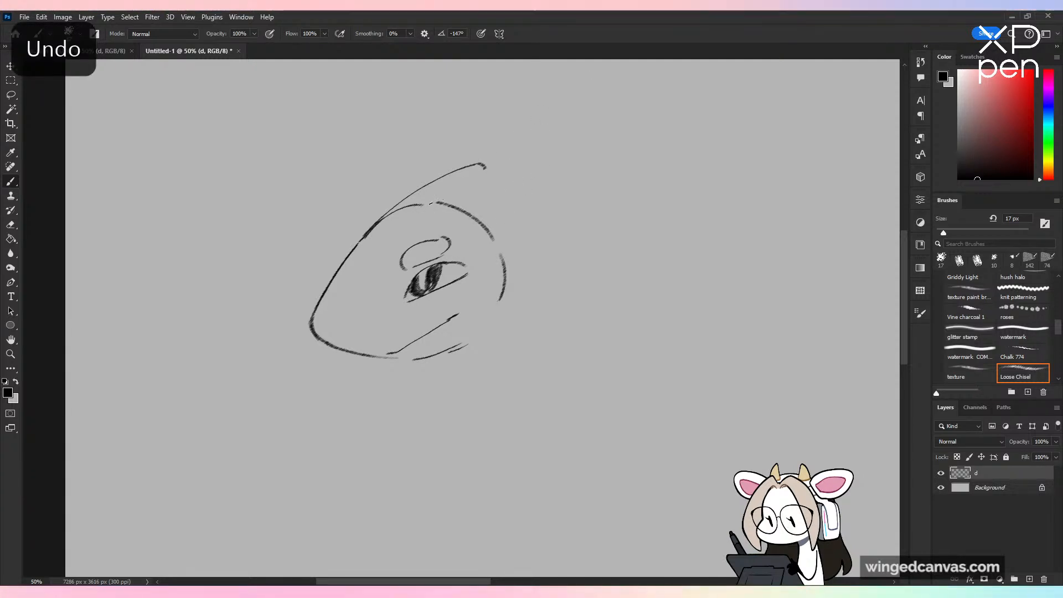
key(ctrl+z)
Step: Draw a tall double-edged crest from the forehead to the back of the head and erase the circle lines inside it
drag(362, 238, 485, 161)
mouse_move(410, 216)
mouse_down()
mouse_move(520, 160)
mouse_move(504, 266)
mouse_up()
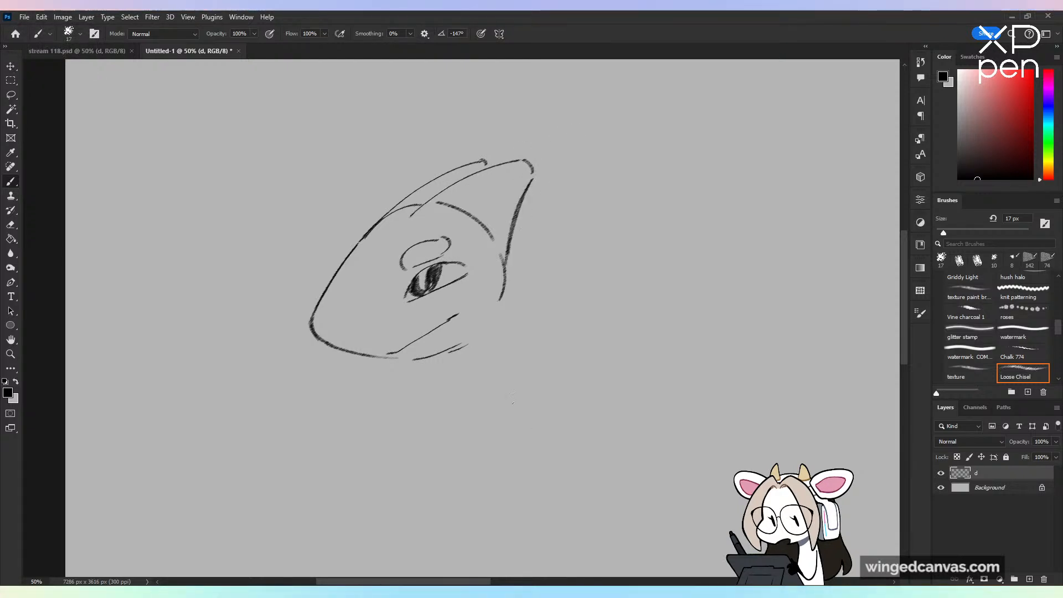
key(e)
mouse_move(449, 212)
mouse_down()
mouse_move(475, 218)
mouse_move(421, 204)
mouse_move(387, 225)
mouse_up()
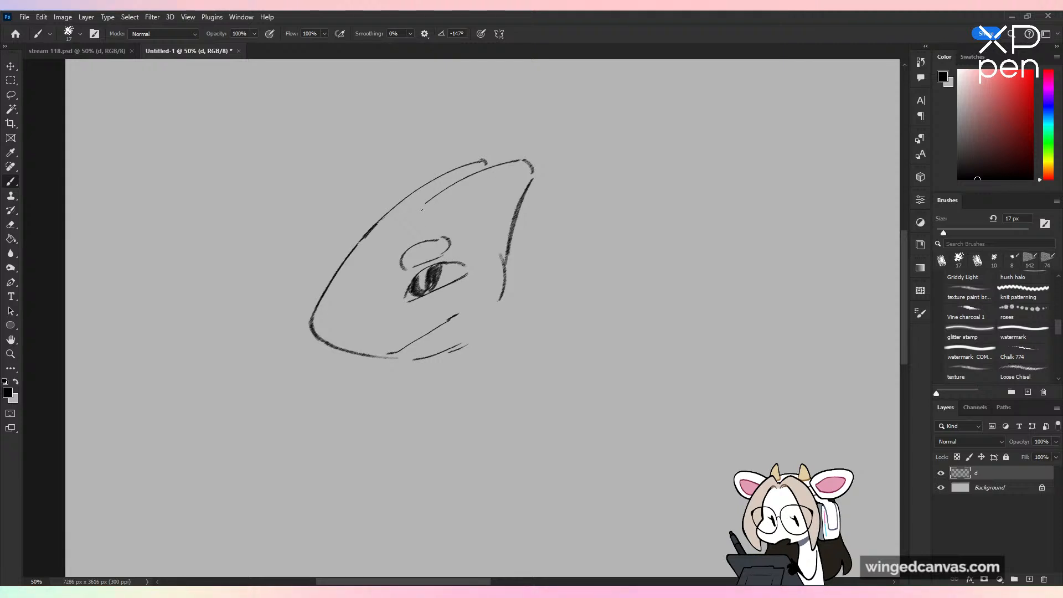
drag(425, 205, 416, 210)
Step: Erase the mouth and broken jaw strokes and redraw the jaw as a curve up to the back of the head
key(e)
mouse_move(447, 319)
mouse_down()
mouse_move(467, 309)
mouse_move(391, 349)
mouse_move(508, 334)
mouse_move(518, 360)
mouse_up()
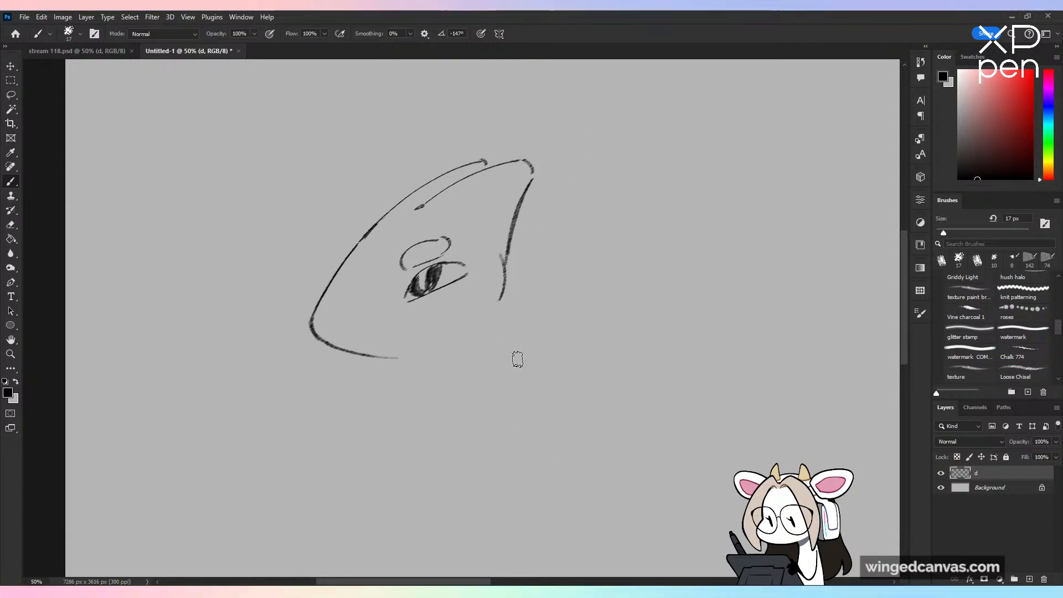
drag(408, 358, 479, 339)
key(ctrl+z)
mouse_move(408, 359)
mouse_down()
mouse_move(480, 339)
mouse_move(451, 350)
mouse_move(498, 303)
mouse_up()
key(ctrl+z)
Step: Draw a large pointed ear with an open base and inner folds behind the head, and a row of small markings under the eye
key(ctrl+z)
drag(503, 296, 474, 341)
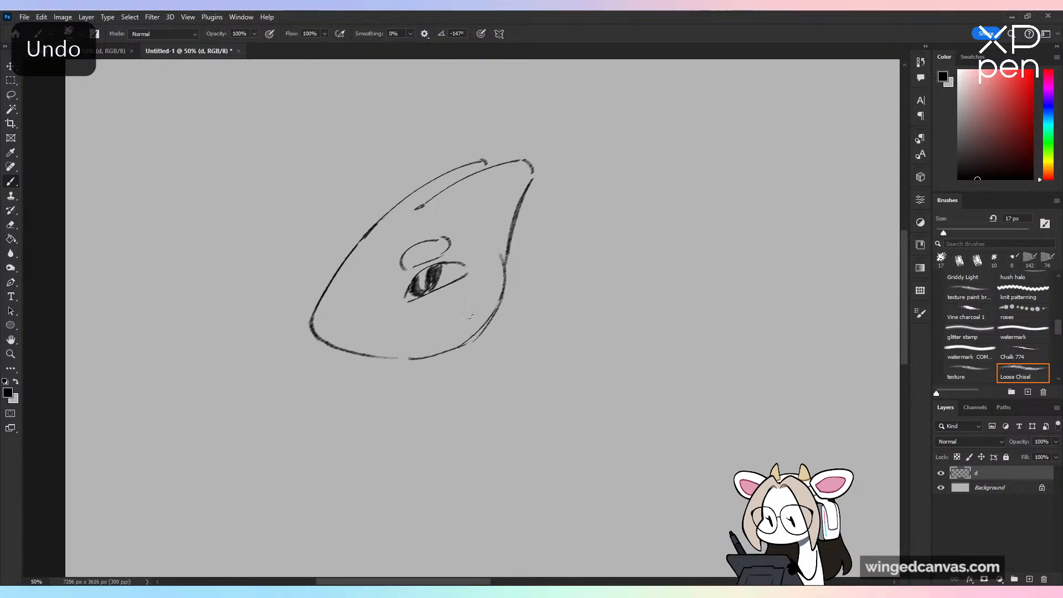
mouse_move(494, 250)
mouse_down()
mouse_move(557, 230)
mouse_move(602, 259)
mouse_move(553, 303)
mouse_up()
key(ctrl+z)
mouse_move(621, 237)
mouse_down()
mouse_move(579, 292)
mouse_move(531, 323)
mouse_move(495, 305)
mouse_up()
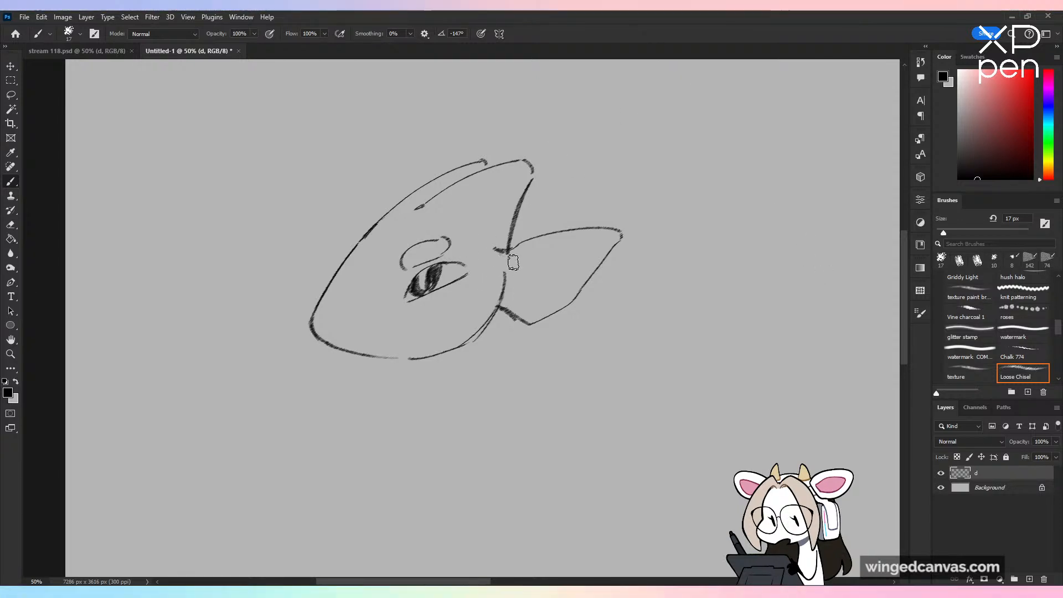
drag(508, 260, 503, 295)
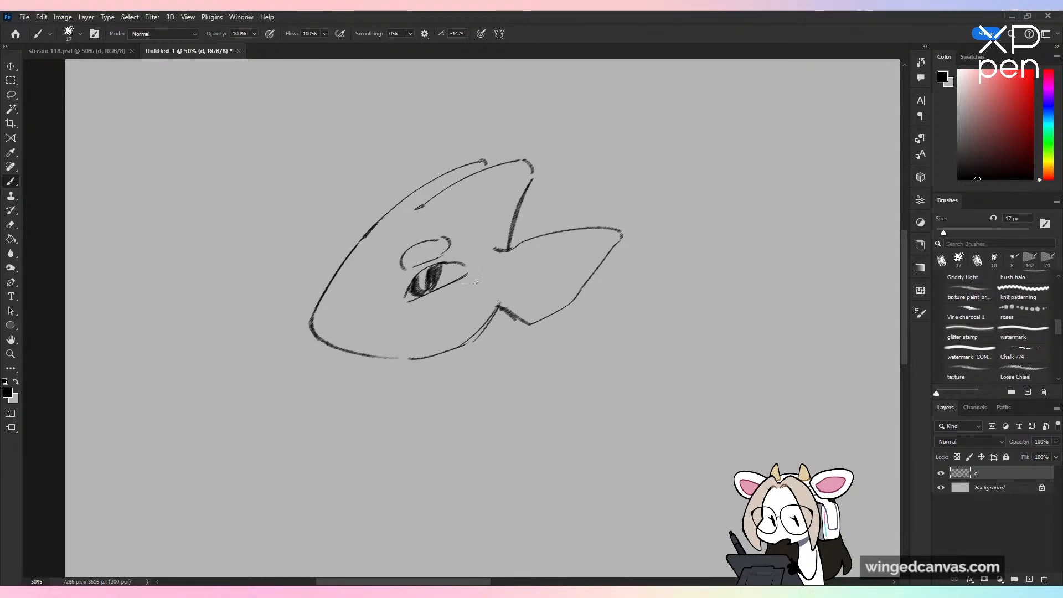
mouse_move(467, 286)
mouse_down()
mouse_move(486, 272)
mouse_move(461, 298)
mouse_move(448, 298)
mouse_move(463, 286)
mouse_move(411, 309)
mouse_up()
mouse_move(598, 228)
mouse_down()
mouse_move(551, 257)
mouse_move(535, 289)
mouse_move(494, 281)
mouse_up()
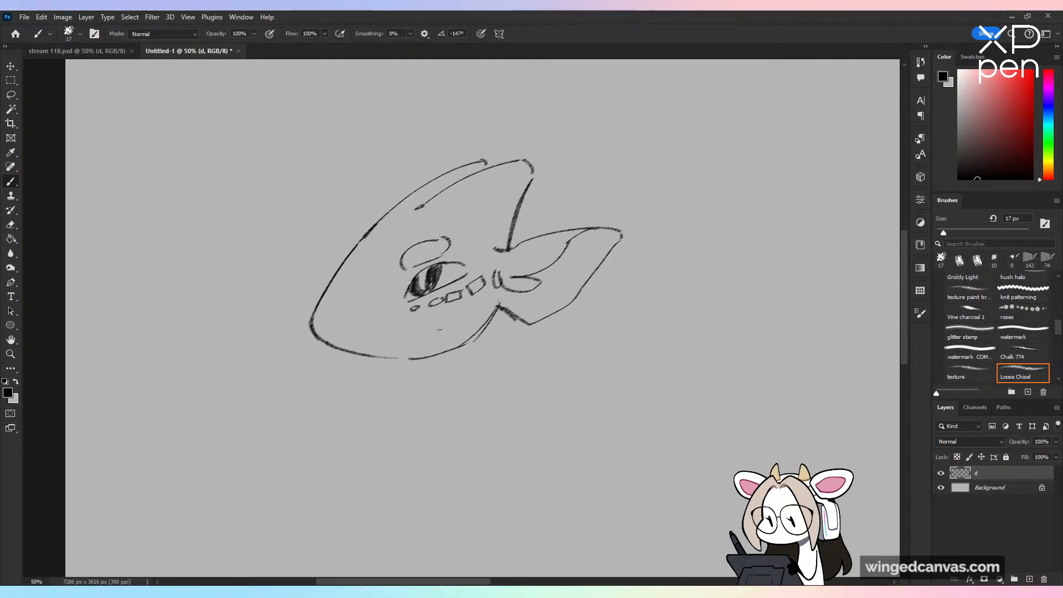
Step: Draw a curved mouth line above the jaw and add curved stripes across the crest
mouse_move(459, 322)
mouse_down()
mouse_move(403, 357)
mouse_move(462, 315)
mouse_up()
key(ctrl+z)
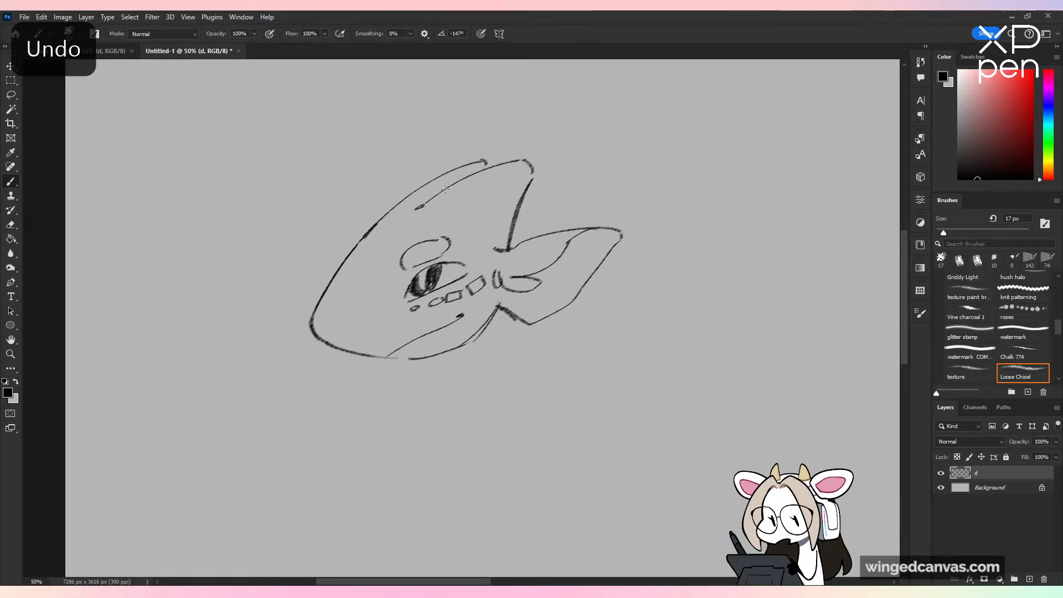
drag(445, 190, 469, 219)
drag(481, 172, 494, 216)
drag(422, 187, 426, 201)
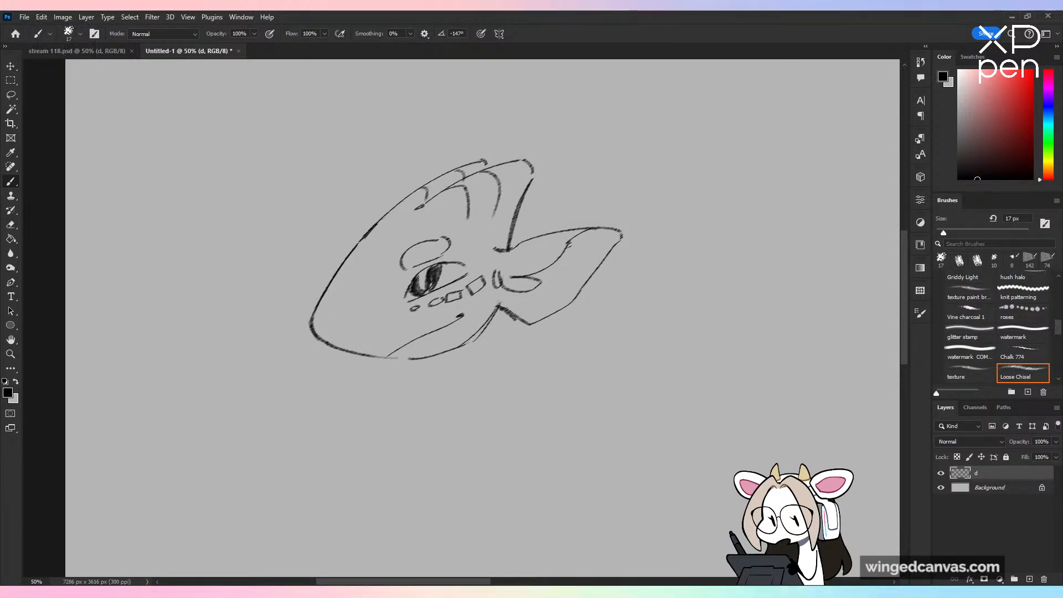
Step: Erase the mouth line and the doubled jaw stroke, and redraw both with cleaner lines
drag(390, 355, 464, 313)
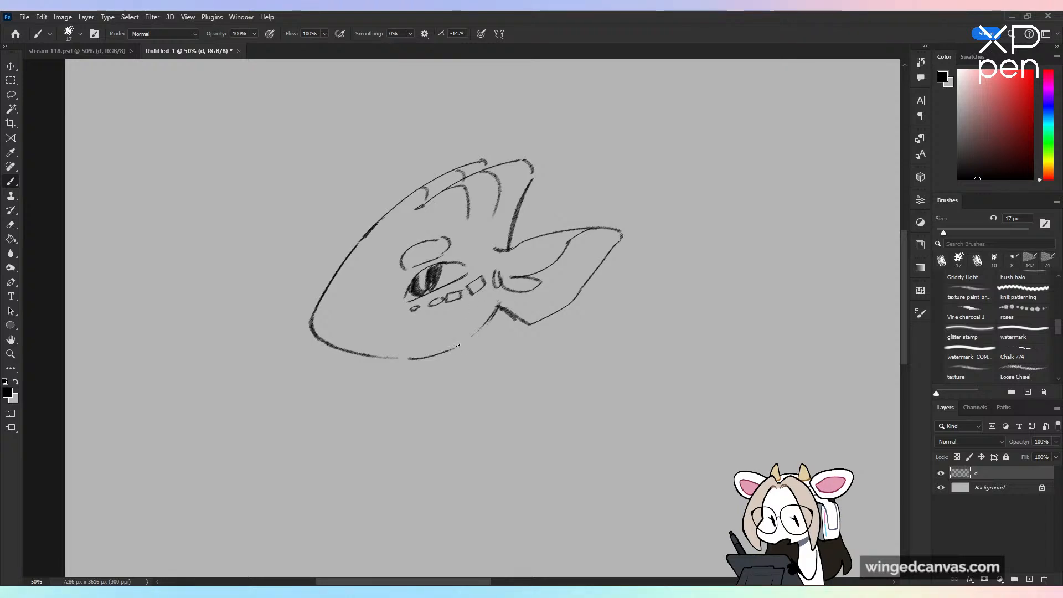
key(ctrl+z)
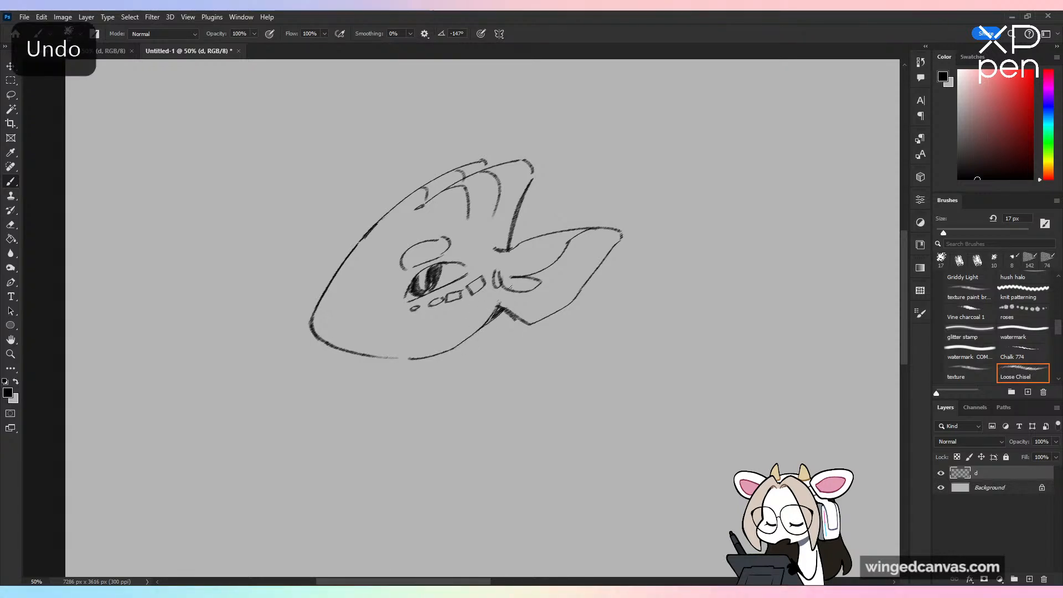
drag(409, 353, 462, 319)
key(ctrl+z)
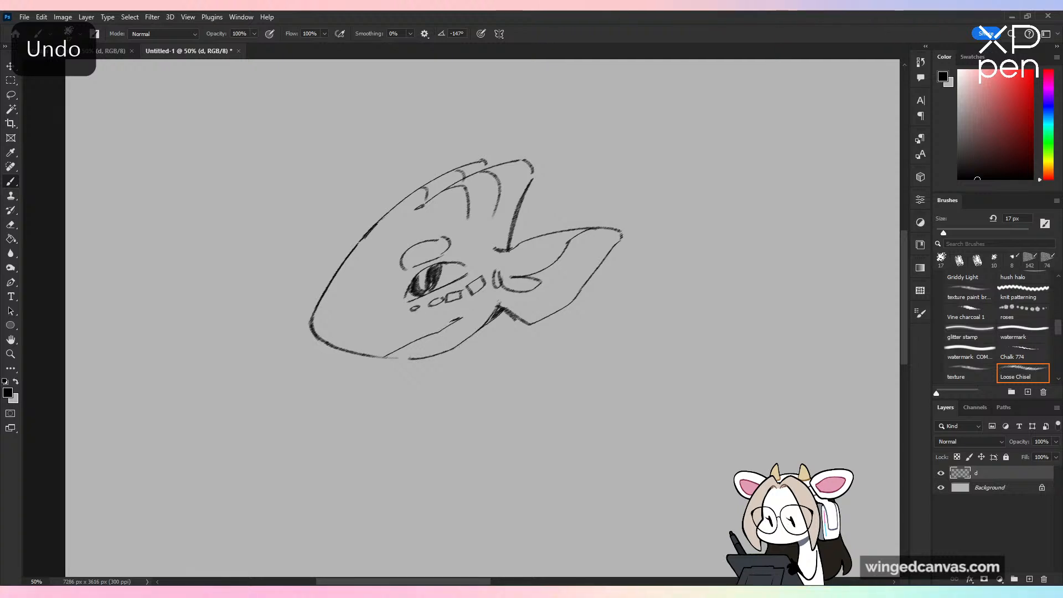
key(ctrl+z)
drag(384, 357, 438, 333)
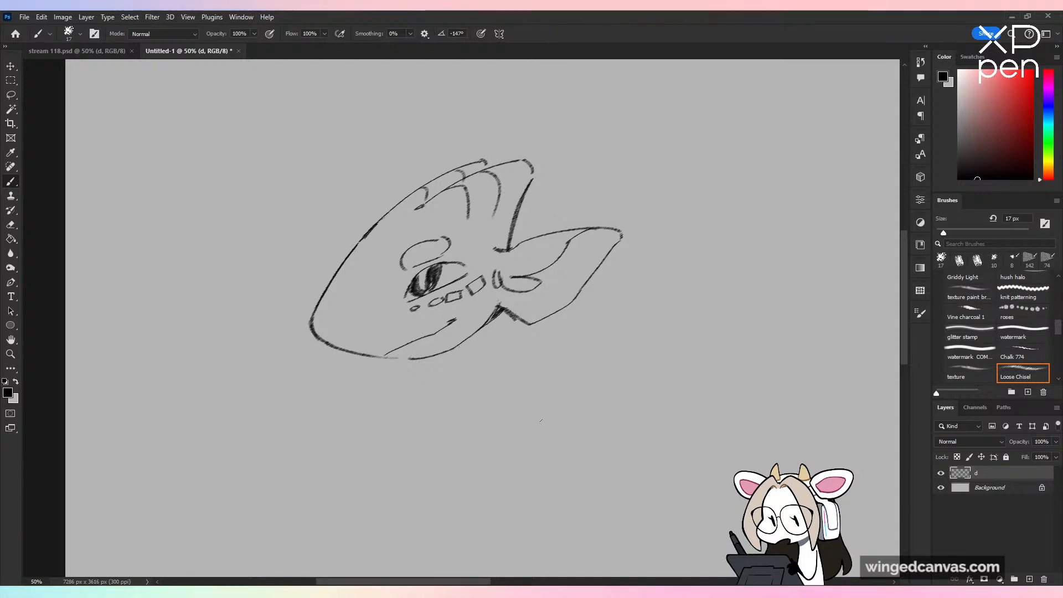
Step: Draw the neck below the jaw and ear with a curved throat and inner contour lines, and shade the area under the jaw
drag(505, 310, 488, 408)
key(ctrl+z)
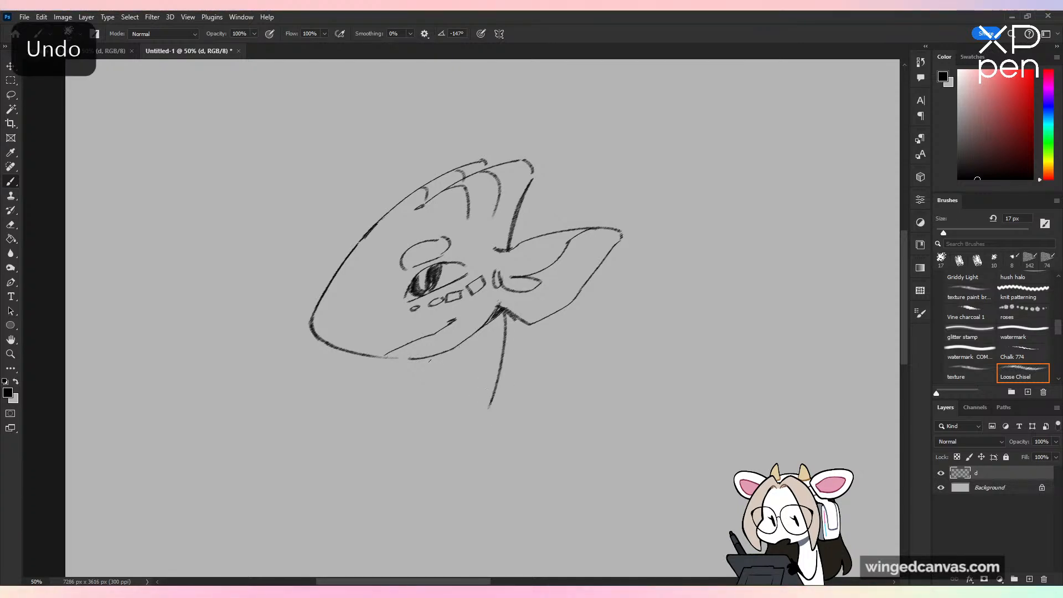
key(ctrl+z)
drag(508, 314, 511, 400)
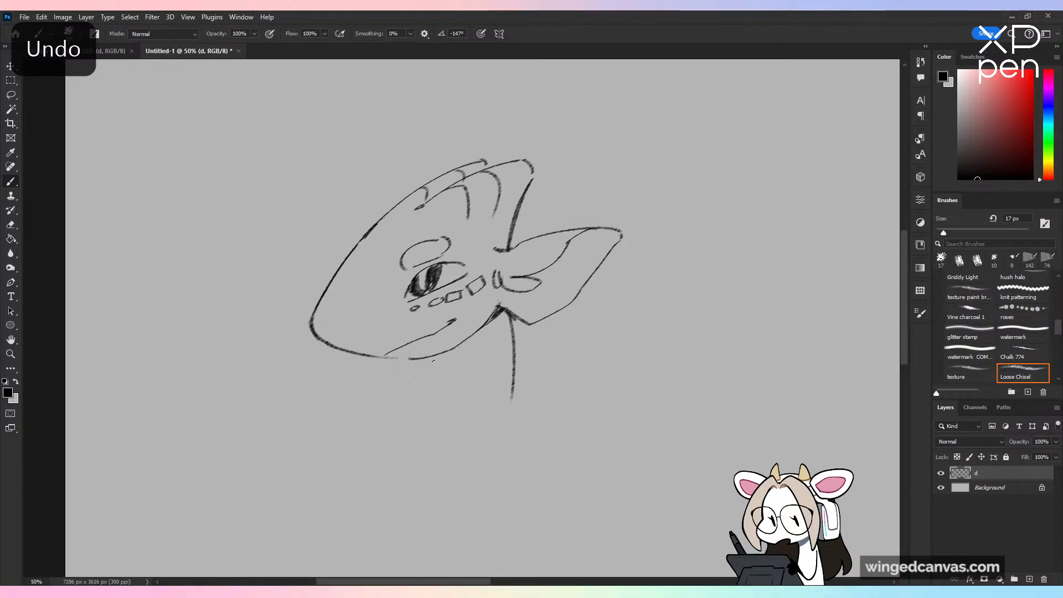
drag(433, 360, 457, 426)
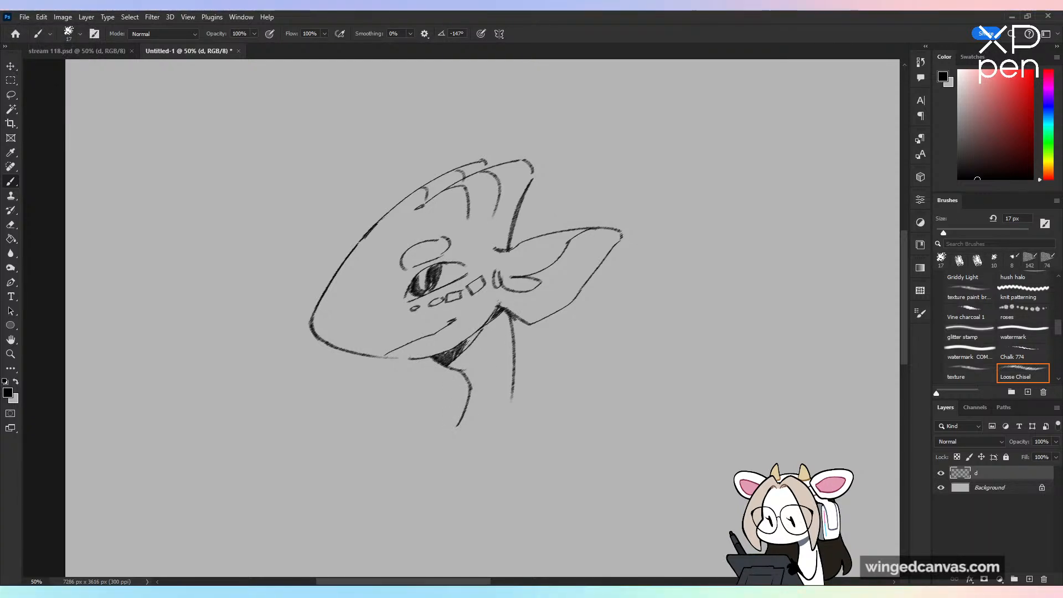
mouse_move(472, 375)
mouse_down()
mouse_move(499, 334)
mouse_move(501, 399)
mouse_up()
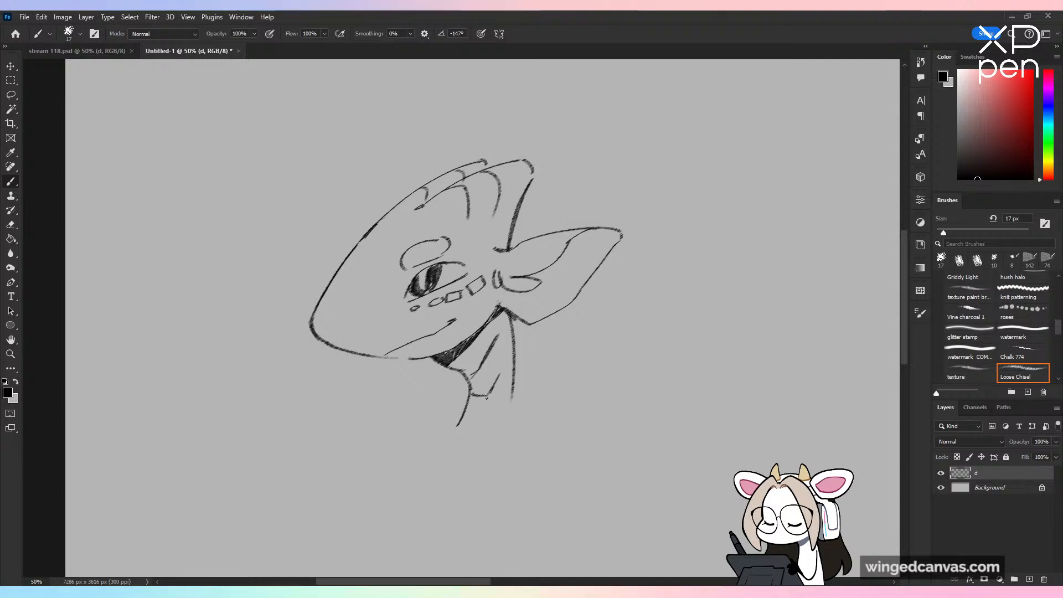
Step: Undo the last neck contour stroke and draw a slanted far-shoulder line out from the base of the neck
key(ctrl+z)
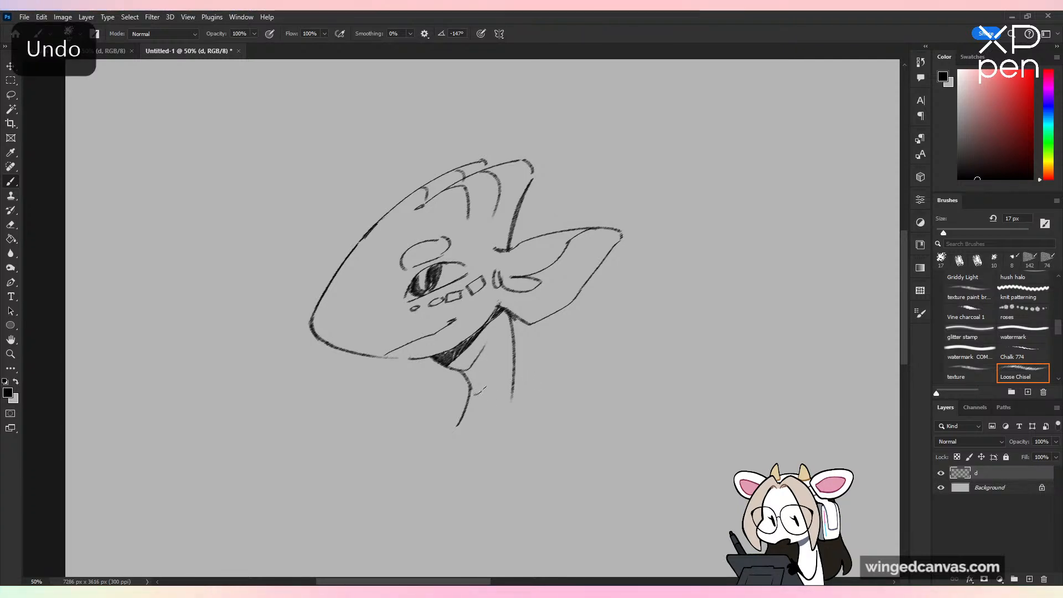
key(ctrl+minus)
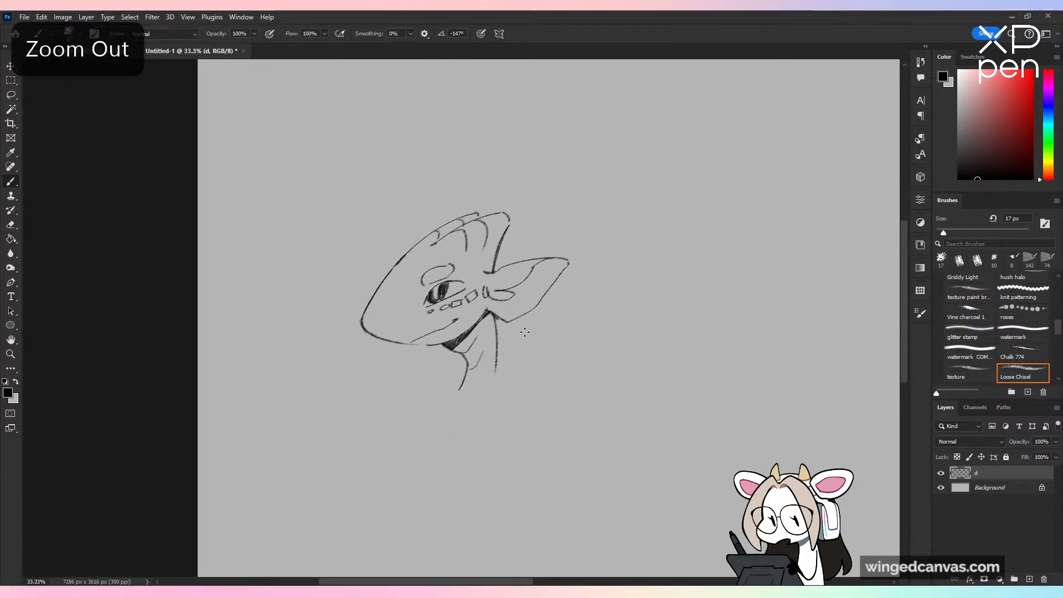
drag(464, 376, 413, 411)
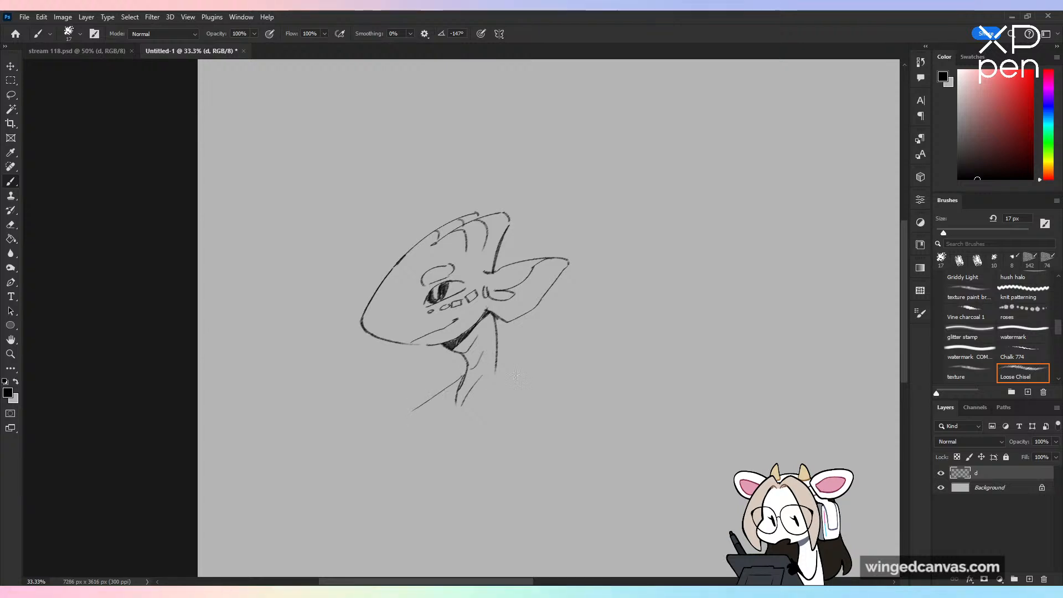
mouse_move(500, 369)
mouse_down()
mouse_move(552, 392)
mouse_move(524, 472)
mouse_up()
drag(582, 377, 559, 449)
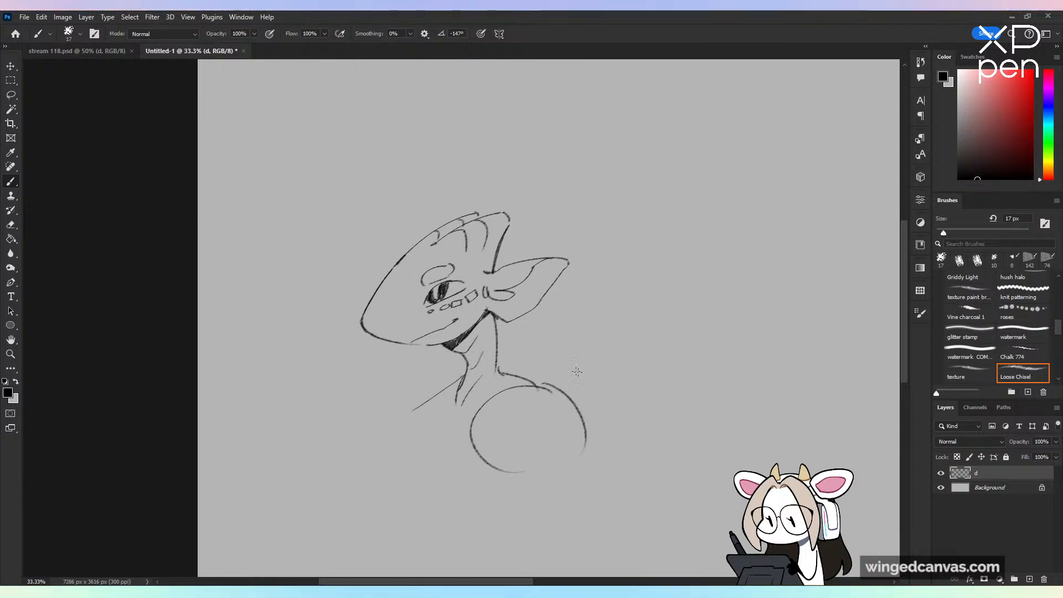
key(ctrl+z)
key(ctrl+z)
key(ctrl+z)
Step: Draw the neck muscle lines and the near shoulder slope, ending in a round circle for the shoulder
drag(497, 361, 468, 401)
drag(499, 358, 550, 380)
mouse_move(541, 378)
mouse_down()
mouse_move(483, 436)
mouse_move(509, 460)
mouse_up()
drag(553, 382, 544, 473)
drag(448, 390, 389, 453)
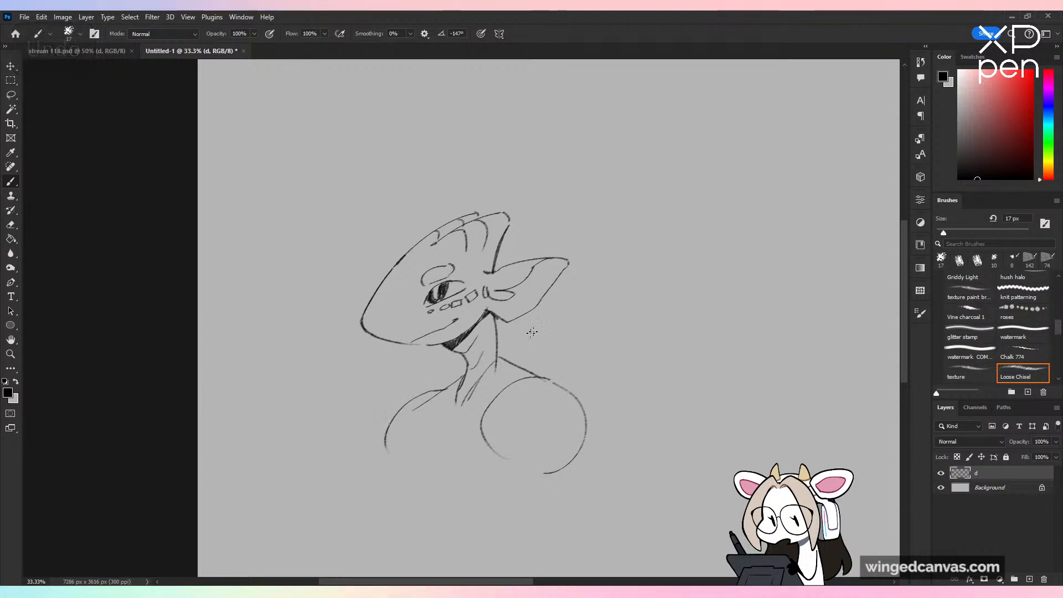
key(ctrl+z)
key(ctrl+z)
key(ctrl+z)
mouse_move(543, 376)
mouse_down()
mouse_move(537, 465)
mouse_move(553, 456)
mouse_up()
Step: Redraw the mouth above the jaw as a thin slanted line with a small mark at its corner
key(ctrl+plus)
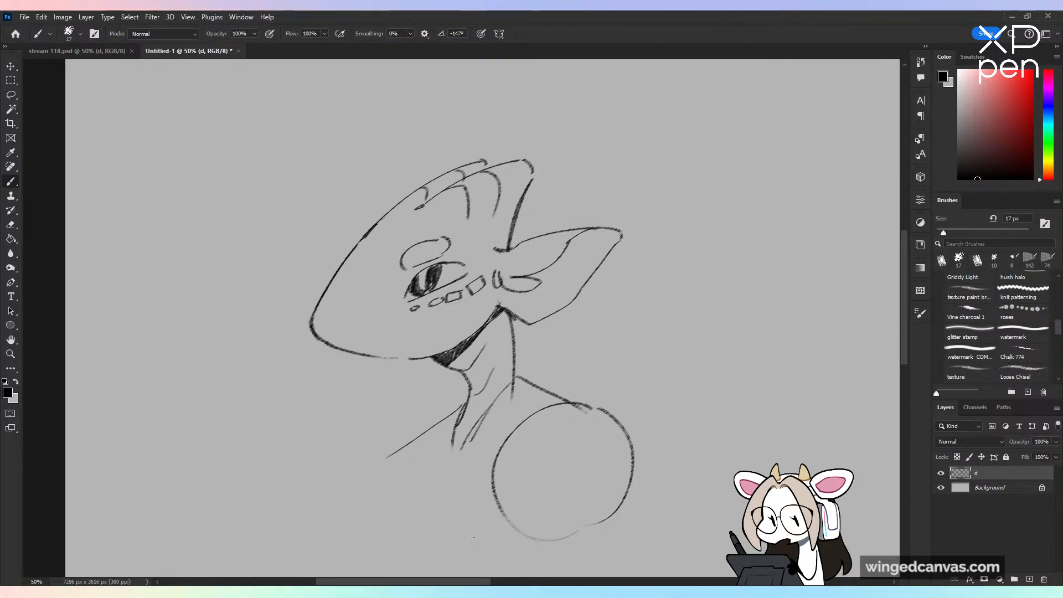
drag(460, 318, 455, 320)
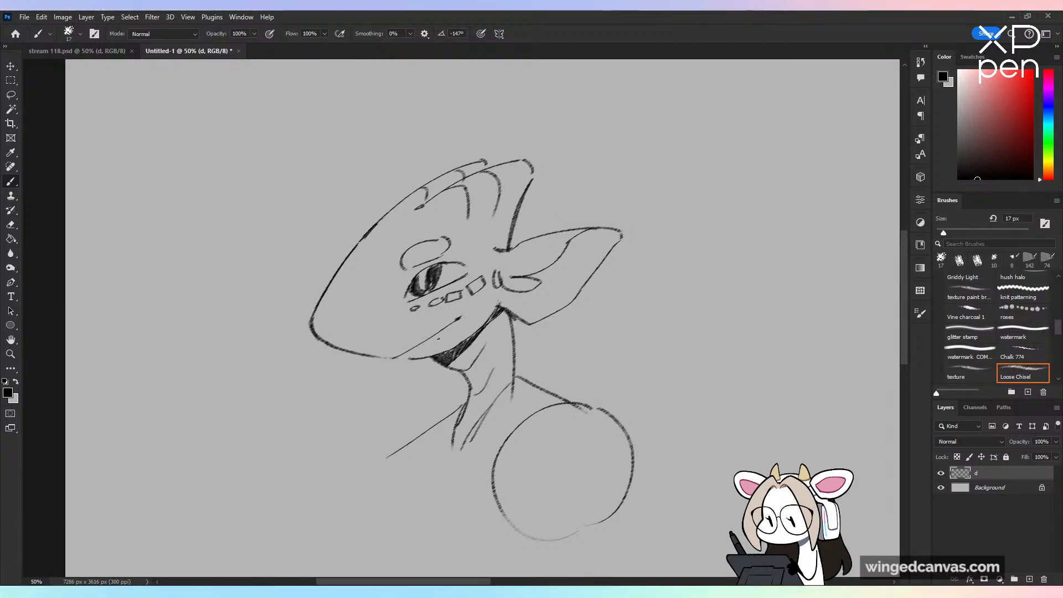
key(ctrl+minus)
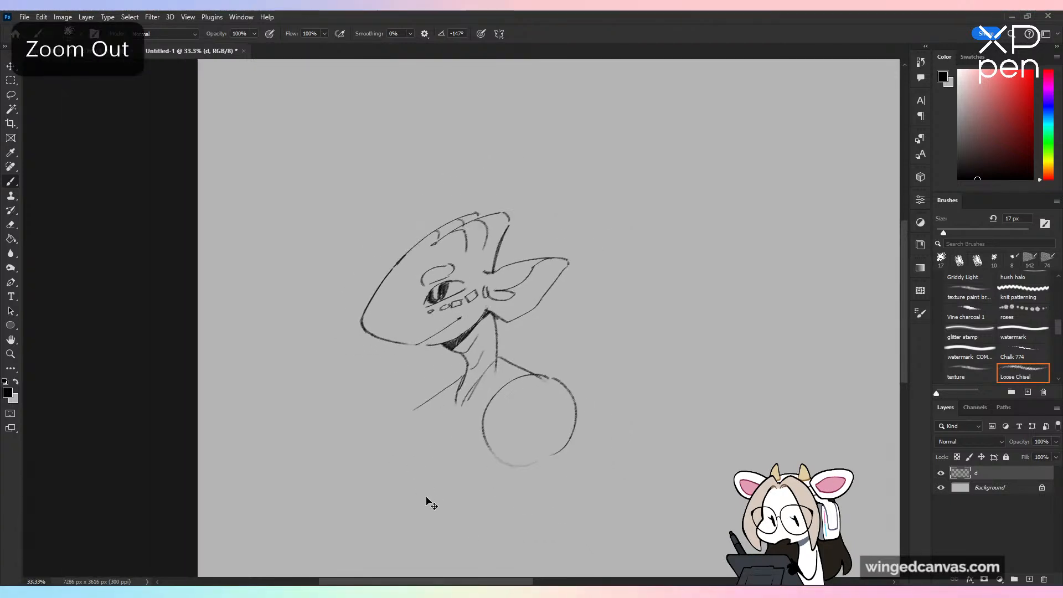
Step: Scale the whole sketch down to 79.02% and move it slightly up the canvas
key(ctrl+minus)
scroll(586, 449, down, 3)
scroll(585, 465, up, 2)
key(ctrl+t)
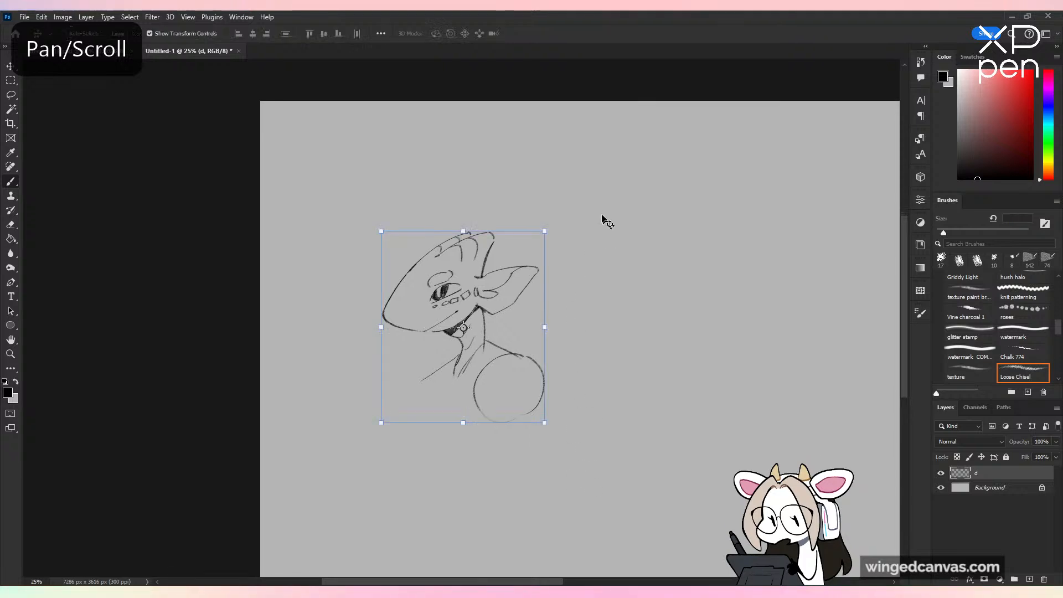
drag(546, 230, 521, 275)
drag(488, 333, 494, 284)
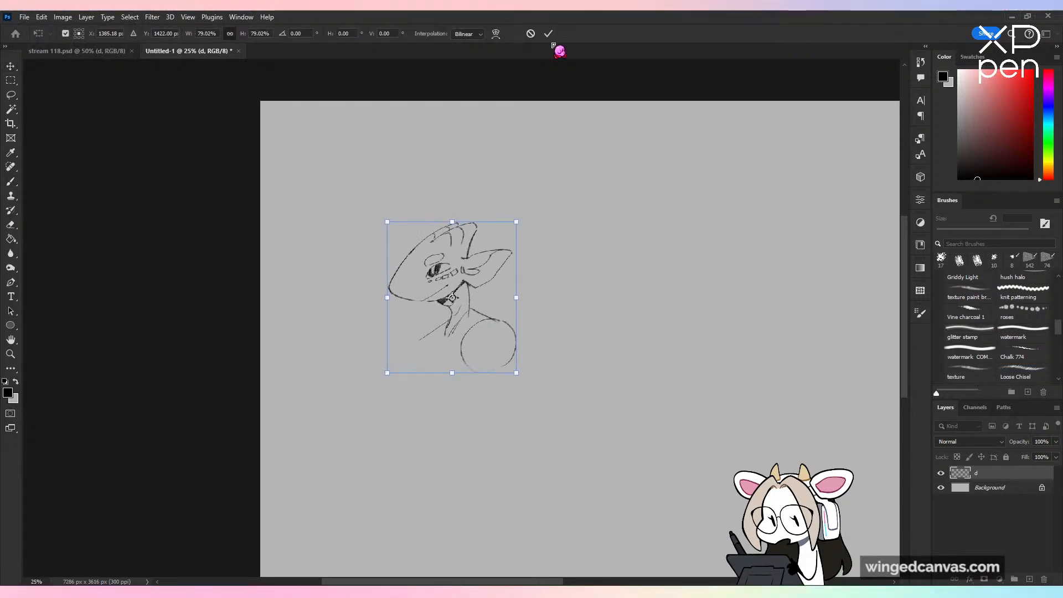
click(548, 34)
Step: Sketch the broad chest below the neck with curved side outlines, a centre line, a curved lower edge and an armpit line
scroll(577, 261, down, 2)
key(ctrl+plus)
key(b)
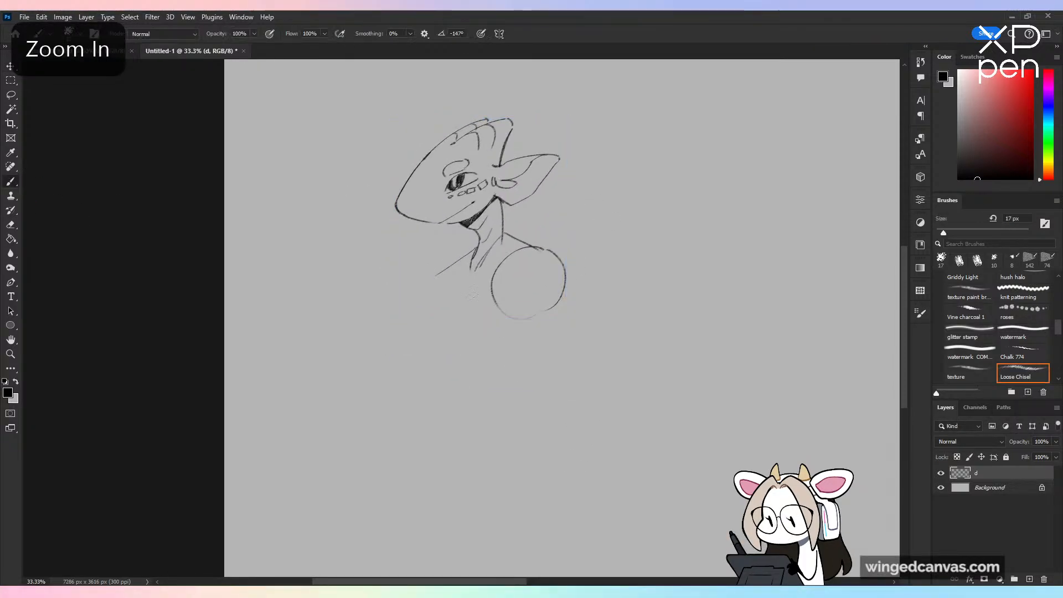
drag(453, 267, 452, 346)
key(ctrl+z)
mouse_move(458, 259)
mouse_down()
mouse_move(455, 348)
mouse_move(466, 330)
mouse_up()
key(ctrl+z)
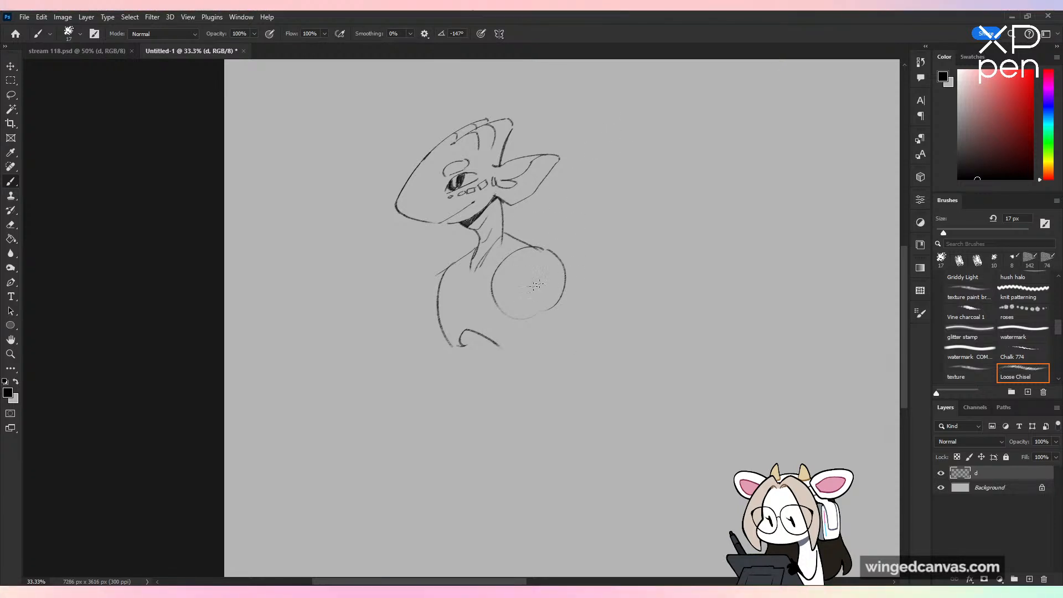
drag(553, 256, 518, 354)
mouse_move(438, 285)
mouse_down()
mouse_move(438, 347)
mouse_move(526, 257)
mouse_up()
drag(460, 272, 457, 327)
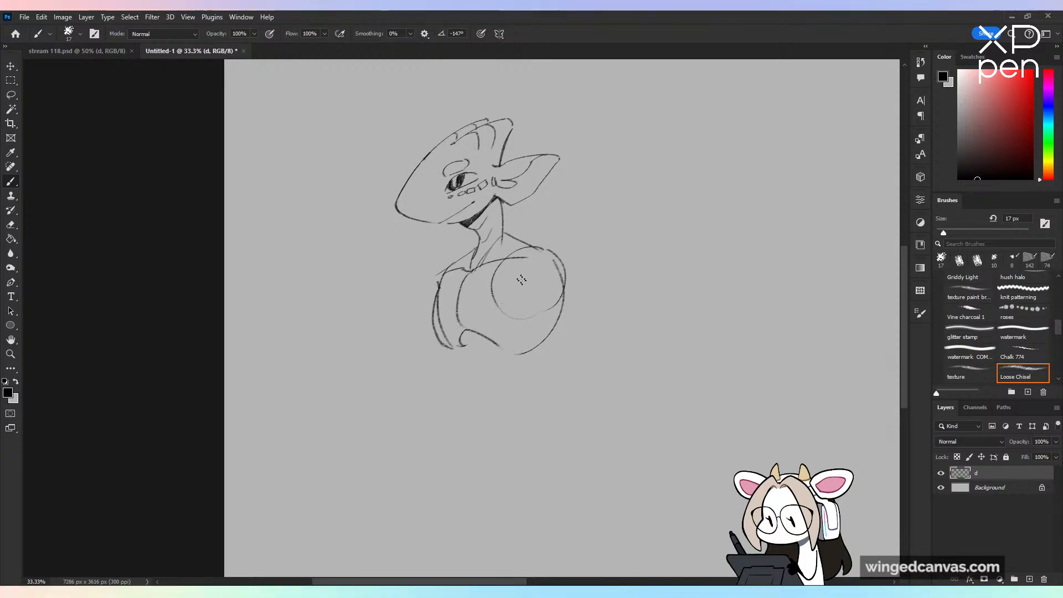
drag(530, 263, 533, 292)
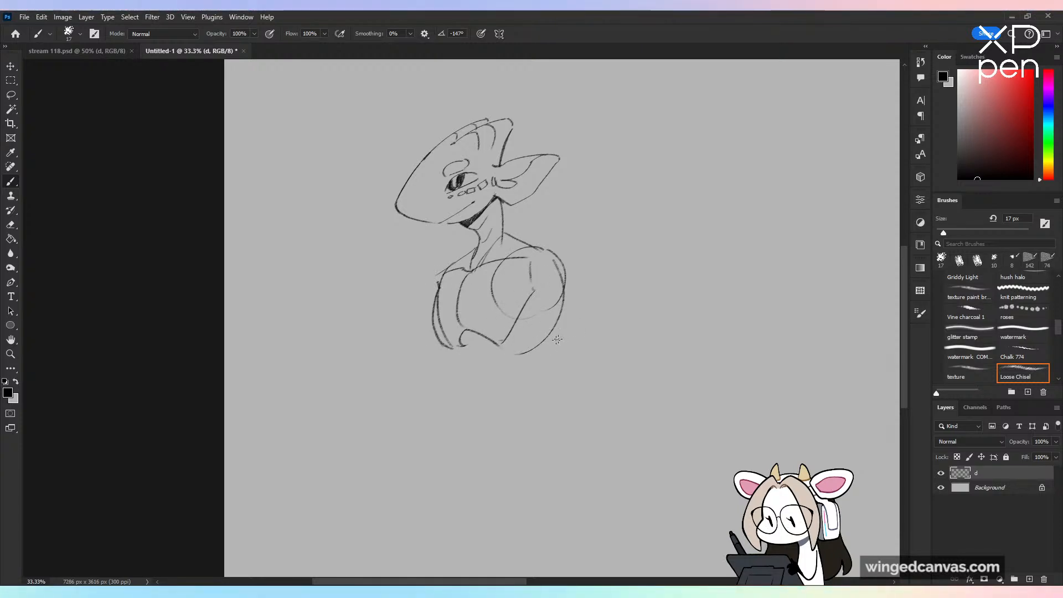
Step: Draw the narrow waist and hips below the chest, with curved abdominal bands and a tapered pelvis
drag(505, 344, 473, 409)
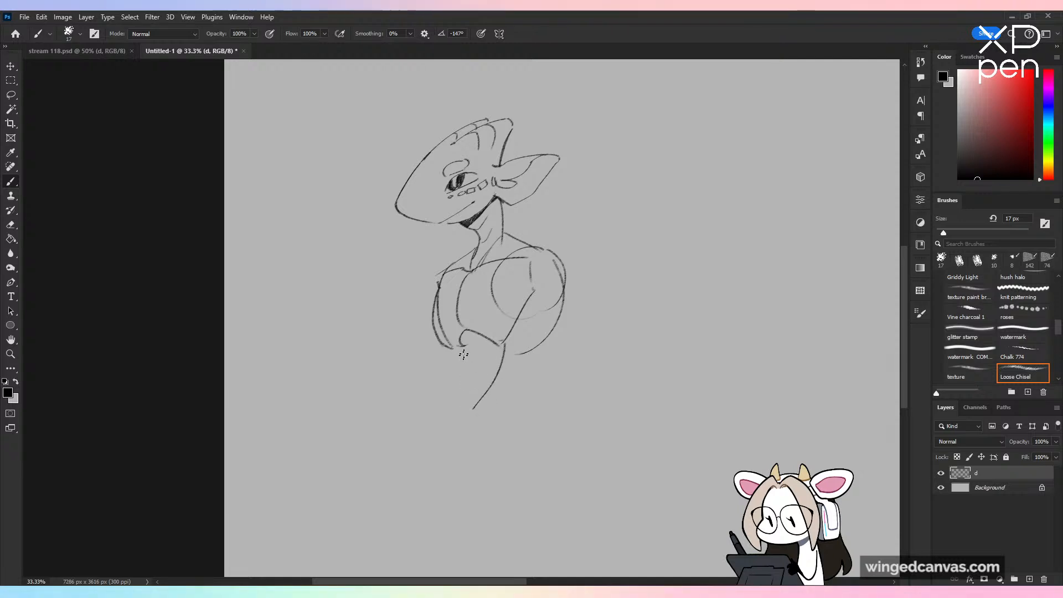
mouse_move(459, 366)
mouse_down()
mouse_move(468, 452)
mouse_move(451, 422)
mouse_move(477, 443)
mouse_up()
key(ctrl+z)
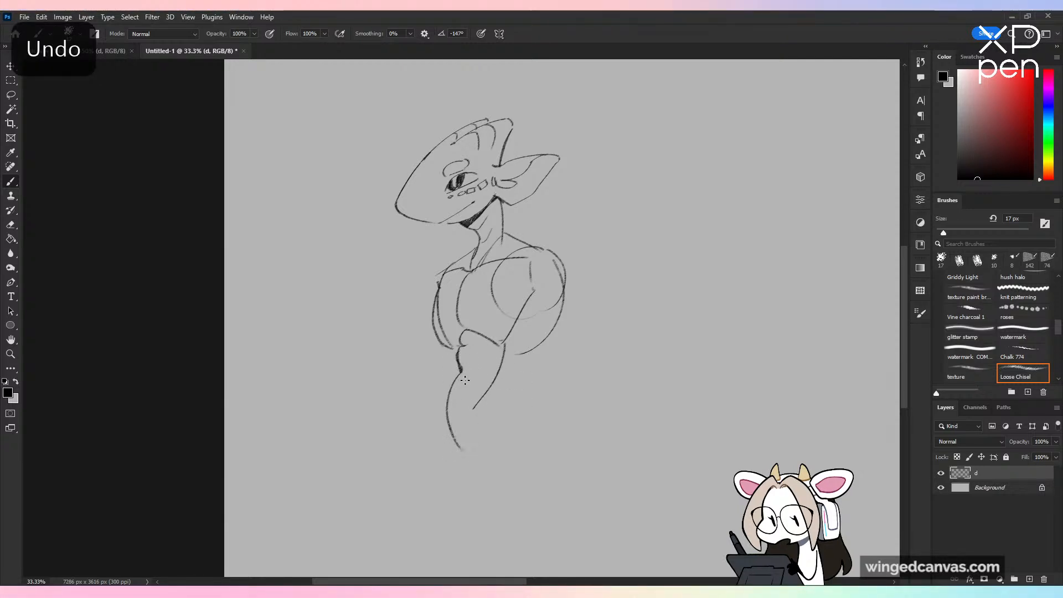
key(ctrl+z)
mouse_move(456, 350)
mouse_down()
mouse_move(459, 441)
mouse_move(480, 440)
mouse_move(532, 394)
mouse_move(532, 360)
mouse_up()
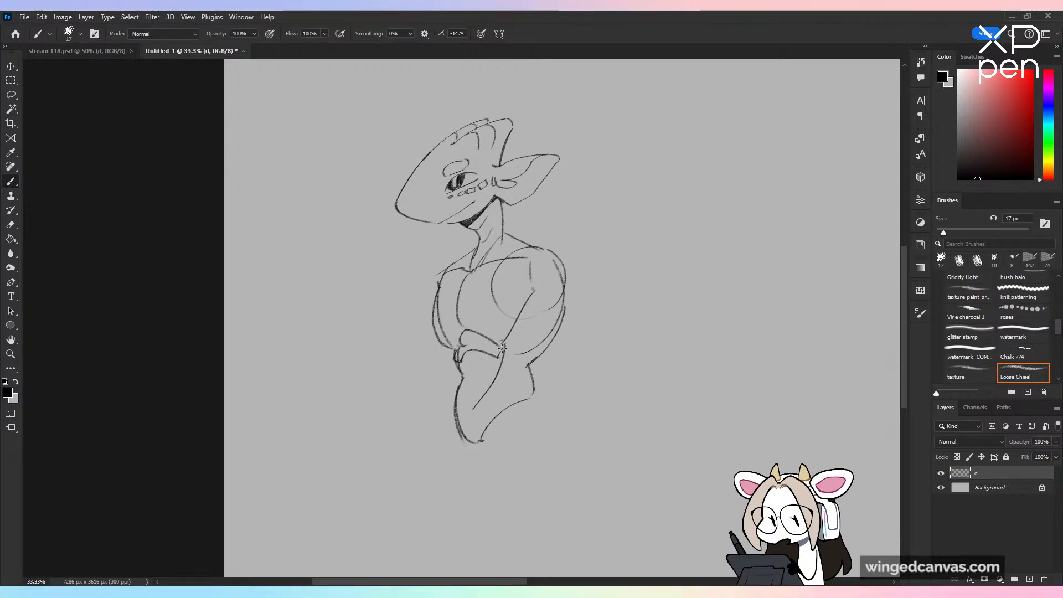
mouse_move(462, 379)
mouse_down()
mouse_move(498, 379)
mouse_move(461, 405)
mouse_up()
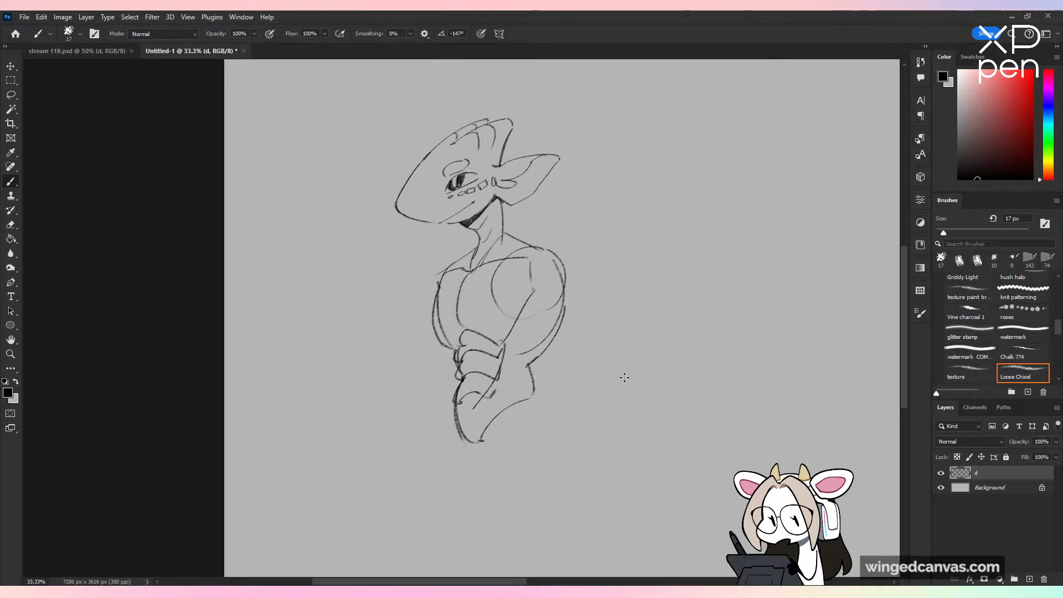
Step: Scale the figure down to 90.77%, move it slightly up, and switch back to the Brush tool
mouse_move(624, 375)
mouse_down()
mouse_move(541, 292)
mouse_move(526, 404)
mouse_up()
key(ctrl+t)
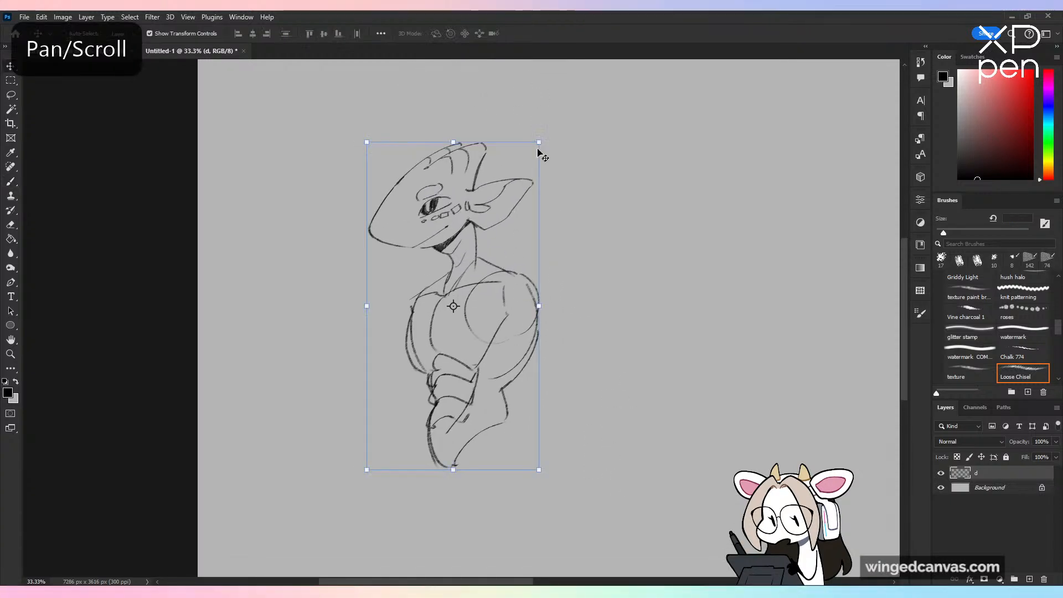
drag(541, 140, 523, 172)
mouse_move(499, 235)
mouse_down()
mouse_move(505, 186)
mouse_move(508, 198)
mouse_up()
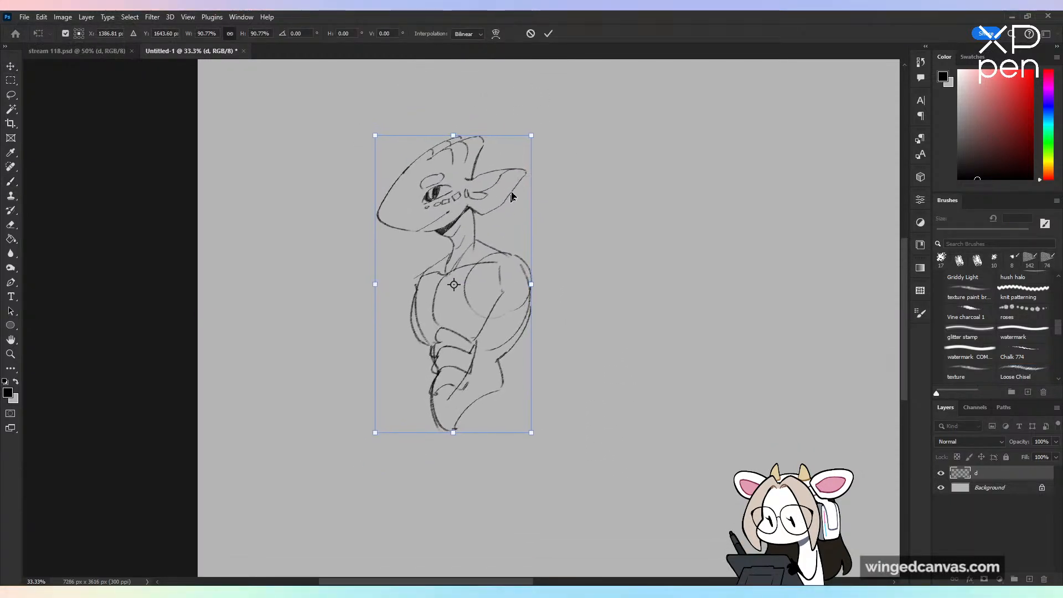
click(548, 33)
key(ctrl+minus)
key(ctrl+plus)
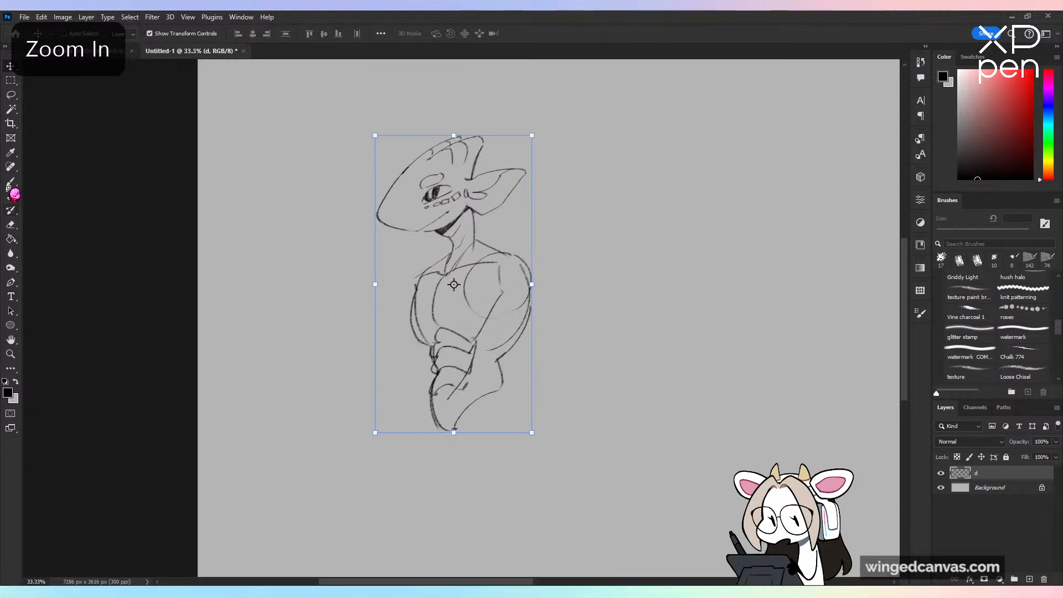
click(11, 183)
drag(470, 352, 462, 272)
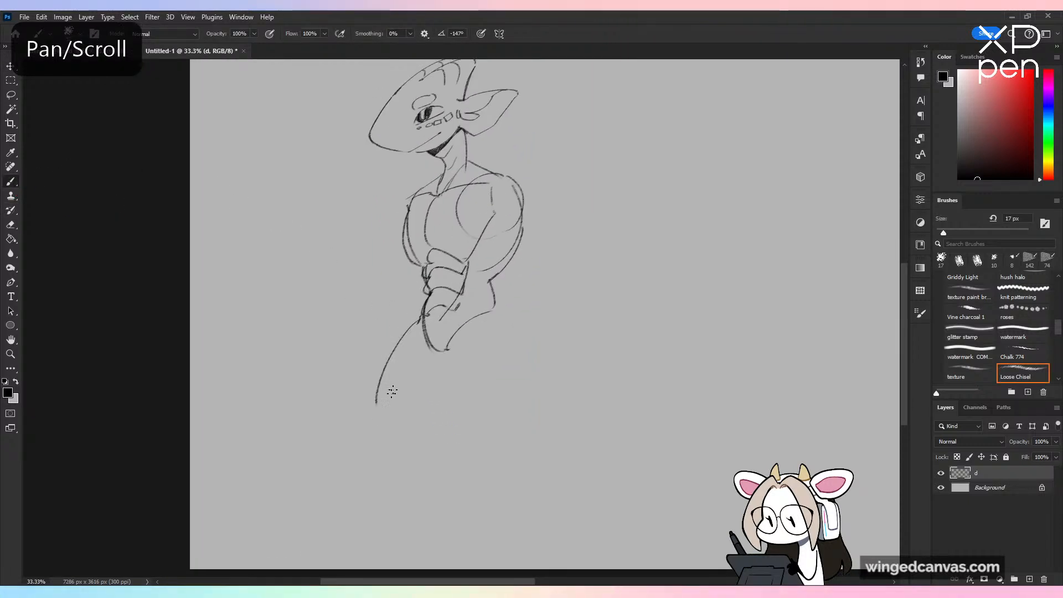
key(ctrl+z)
mouse_move(376, 407)
mouse_down()
mouse_move(405, 429)
mouse_move(445, 384)
mouse_up()
mouse_move(477, 318)
mouse_down()
mouse_move(453, 378)
mouse_move(457, 414)
mouse_move(508, 364)
mouse_up()
key(ctrl+z)
key(ctrl+z)
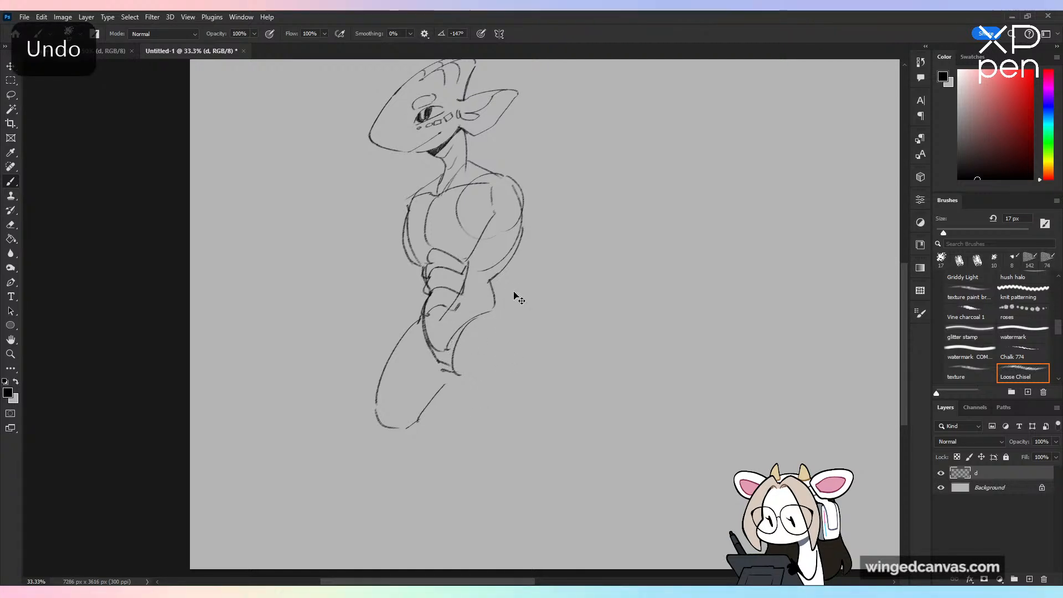
key(ctrl+z)
key(ctrl+z)
key(ctrl+z)
key(ctrl+z)
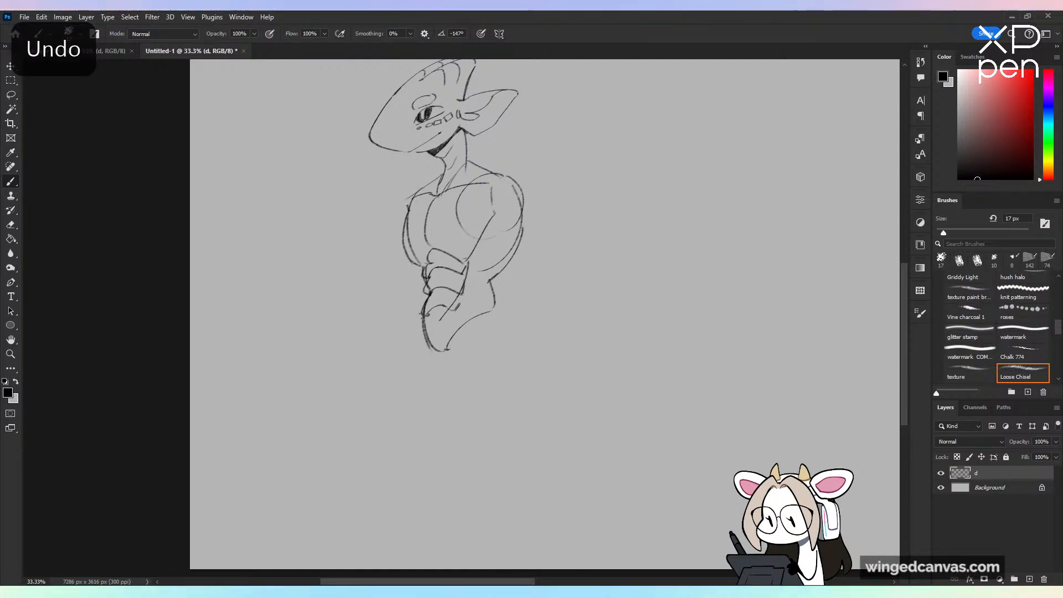
Step: Draw two rounded thighs below the hips, add bent knee and hock shapes, and extend the front lower leg downward
mouse_move(421, 319)
mouse_down()
mouse_move(396, 347)
mouse_move(391, 401)
mouse_move(478, 410)
mouse_up()
drag(496, 324, 496, 396)
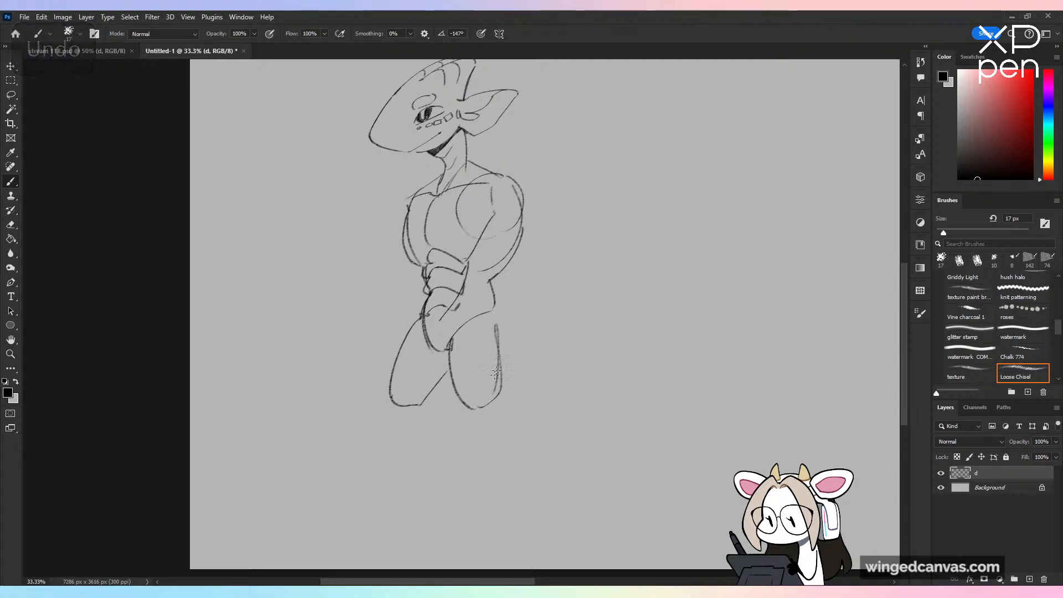
drag(501, 354, 526, 428)
mouse_move(384, 397)
mouse_down()
mouse_move(427, 429)
mouse_move(441, 382)
mouse_up()
drag(416, 429, 399, 473)
mouse_move(444, 403)
mouse_down()
mouse_move(451, 446)
mouse_move(428, 497)
mouse_move(436, 472)
mouse_up()
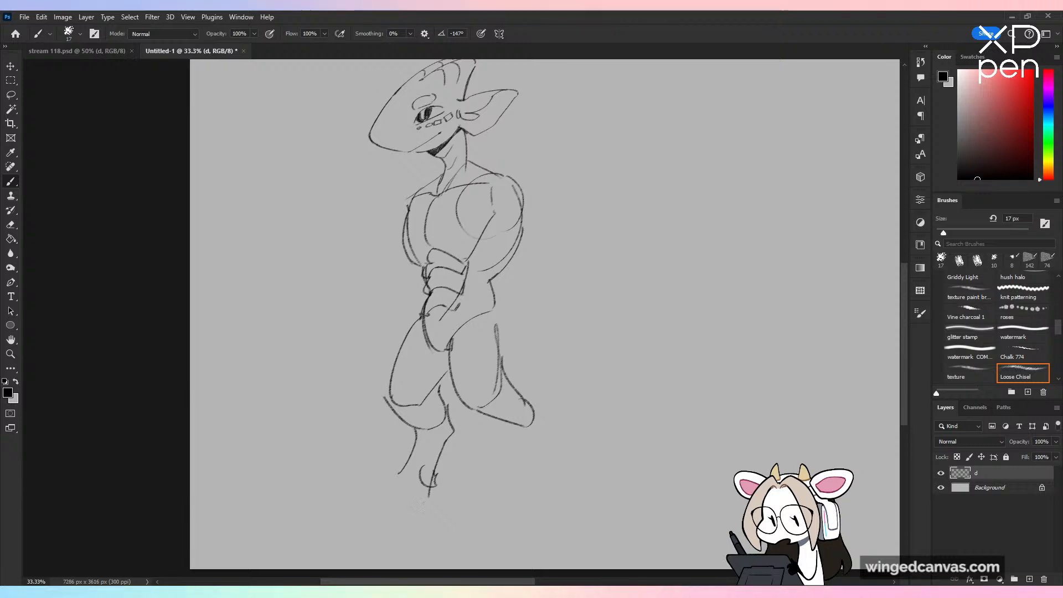
Step: Draw a long, straight horizontal ground line at the base of the front foot
drag(257, 502, 610, 503)
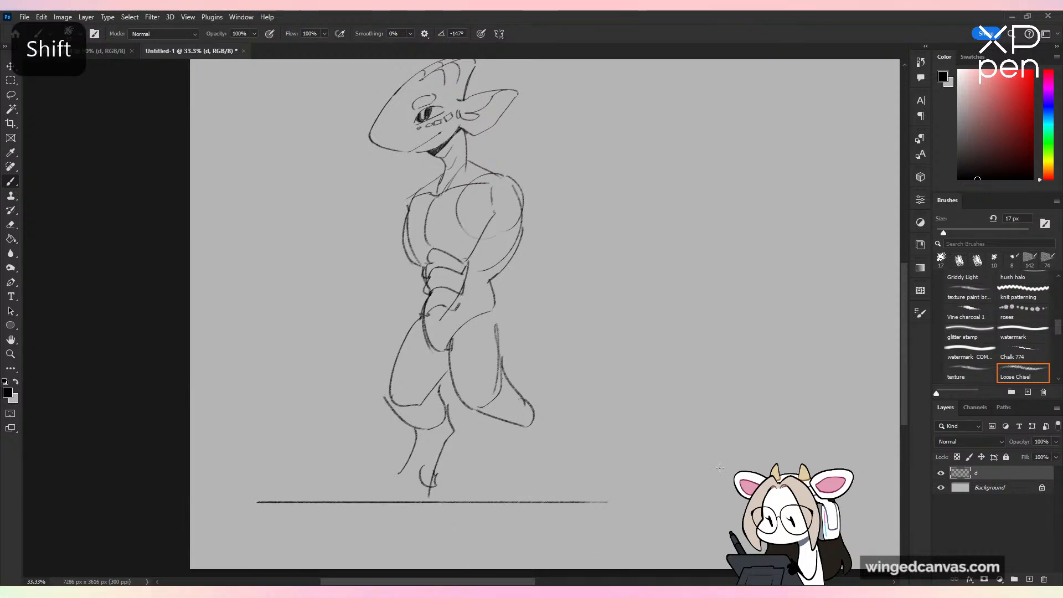
key(ctrl+z)
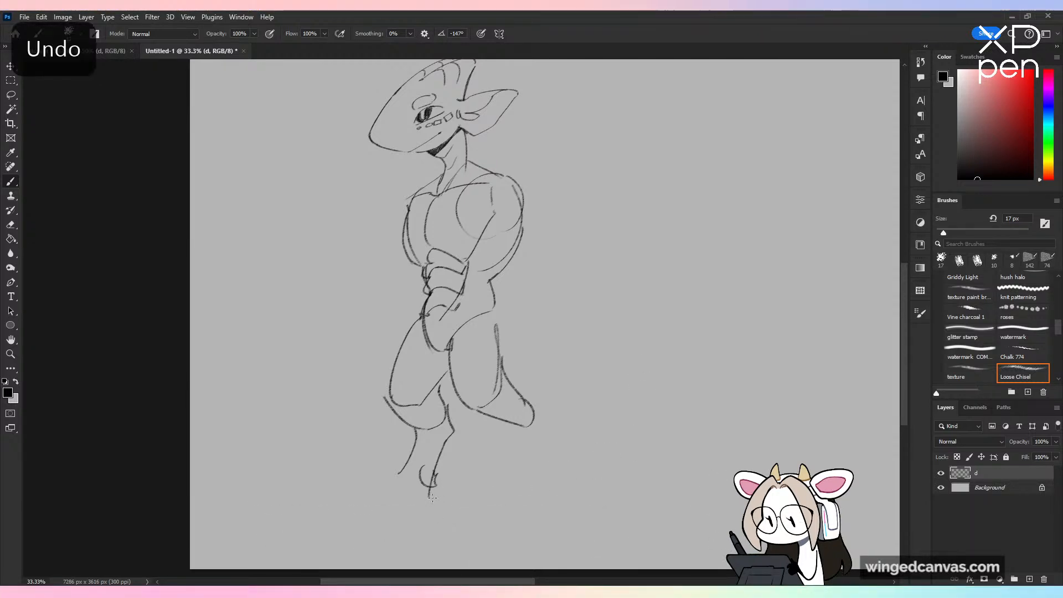
drag(265, 498, 725, 497)
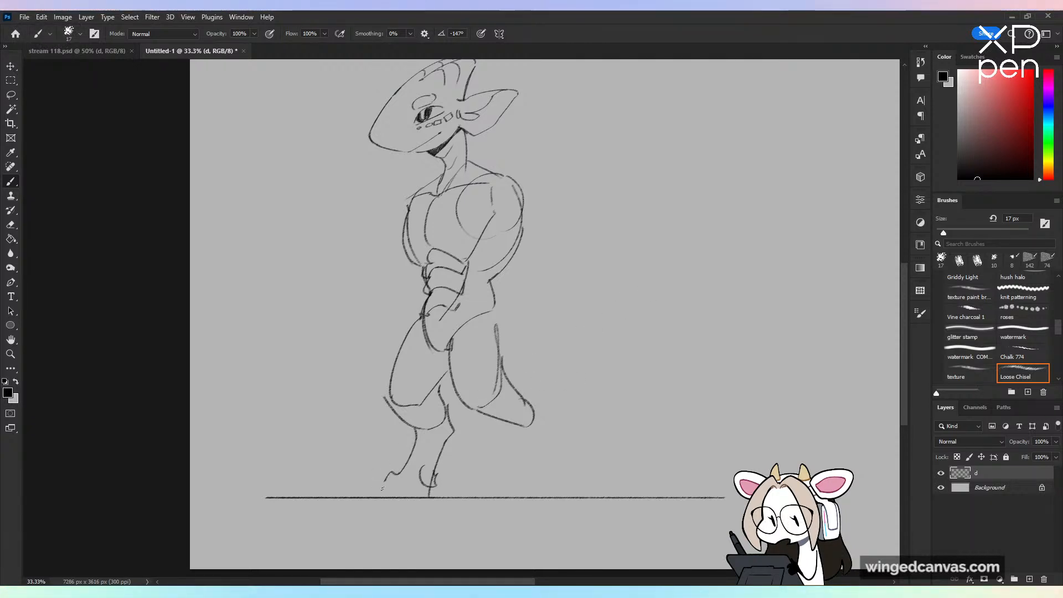
key(ctrl+z)
Step: Draw rounded toes on the front foot, and add the rear lower leg with a matching toed foot on the ground line
mouse_move(387, 475)
mouse_down()
mouse_move(374, 497)
mouse_move(407, 477)
mouse_move(388, 502)
mouse_move(413, 494)
mouse_up()
drag(503, 422, 528, 483)
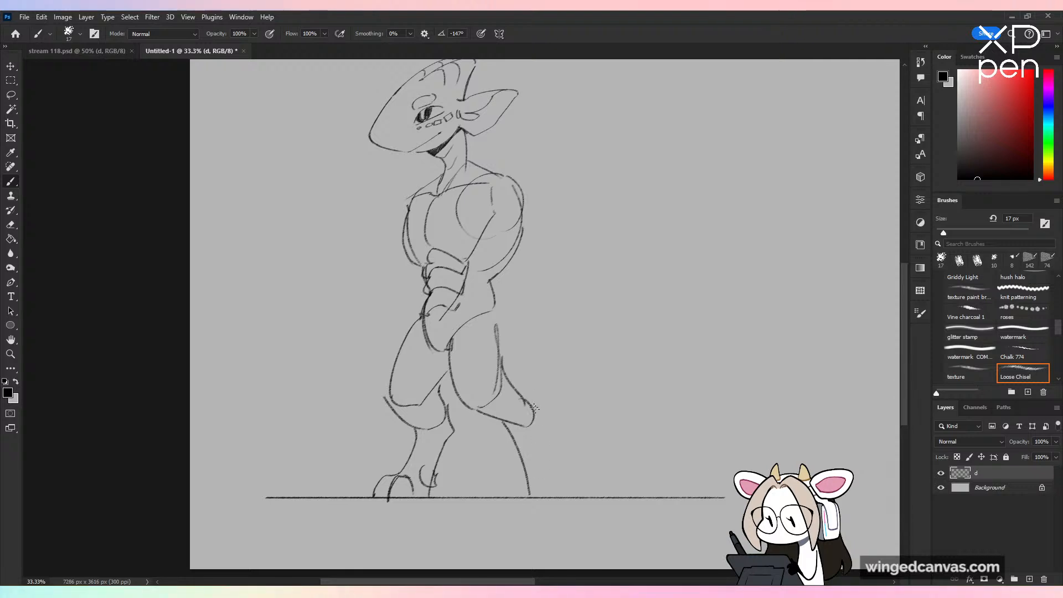
drag(533, 406, 561, 489)
key(ctrl+z)
mouse_move(535, 410)
mouse_down()
mouse_move(565, 483)
mouse_move(508, 497)
mouse_move(532, 482)
mouse_move(526, 496)
mouse_move(562, 495)
mouse_up()
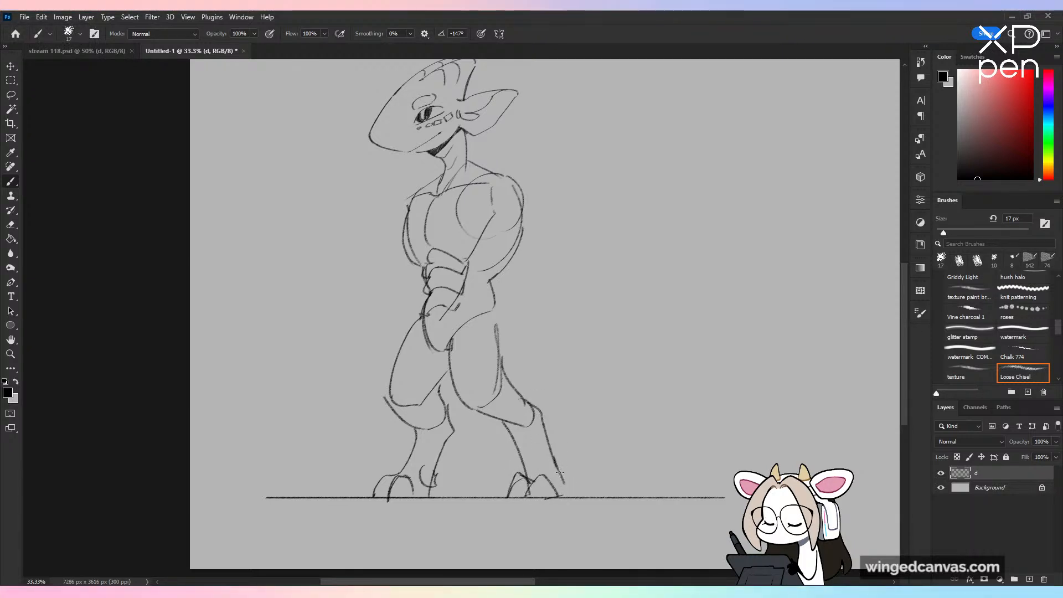
drag(515, 454, 526, 474)
key(ctrl+z)
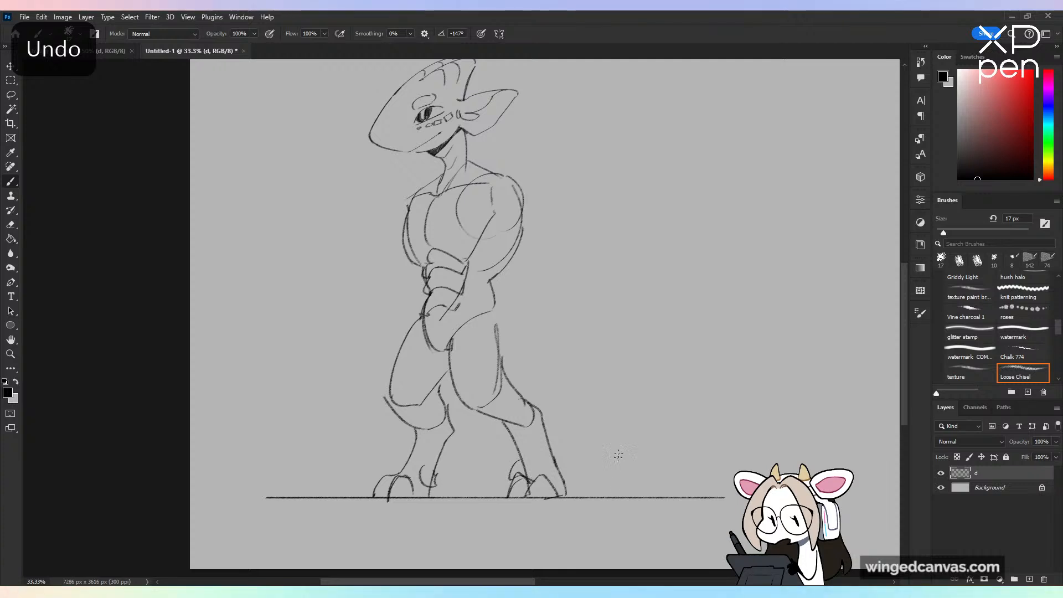
Step: Reinforce the outer contours of the thighs, knees and rear hock with connecting strokes
mouse_move(495, 306)
mouse_down()
mouse_move(495, 364)
mouse_move(509, 335)
mouse_move(502, 383)
mouse_move(459, 381)
mouse_move(454, 390)
mouse_move(463, 410)
mouse_move(528, 430)
mouse_up()
drag(514, 386, 543, 427)
drag(386, 374, 403, 425)
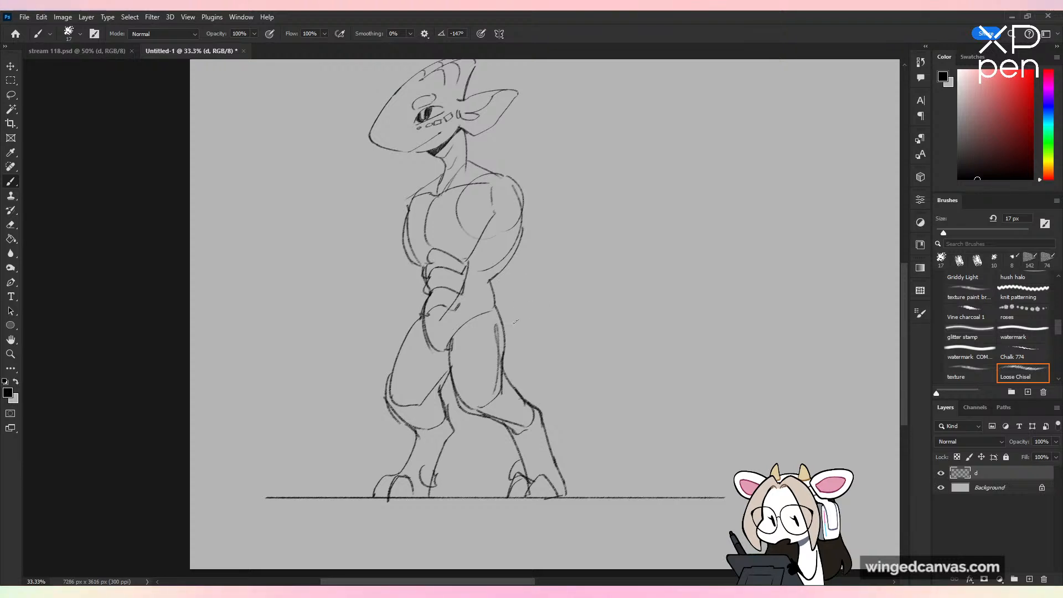
drag(501, 317, 524, 346)
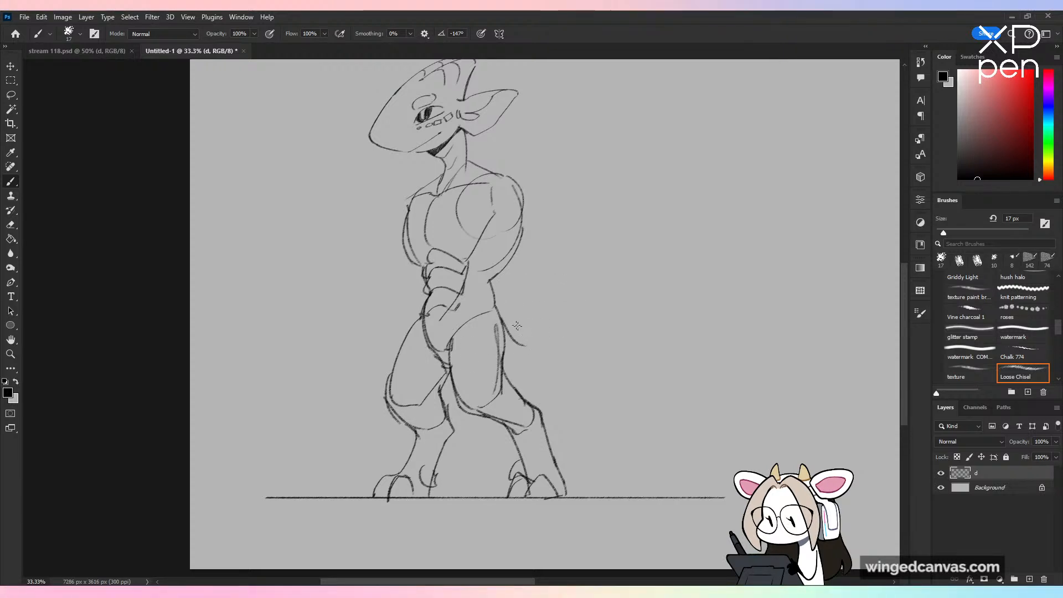
key(ctrl+z)
drag(496, 304, 588, 372)
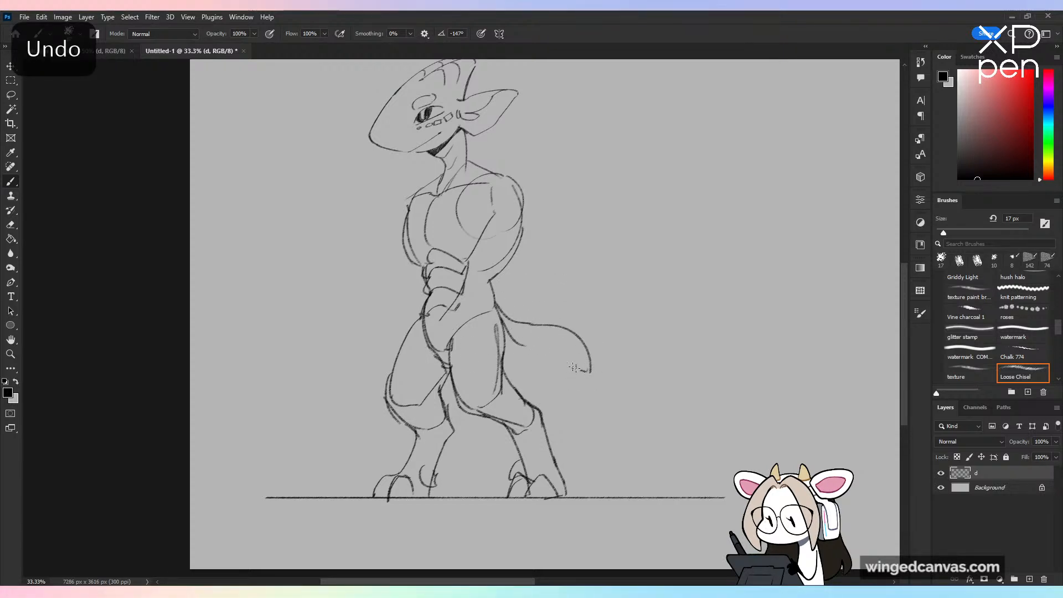
key(ctrl+z)
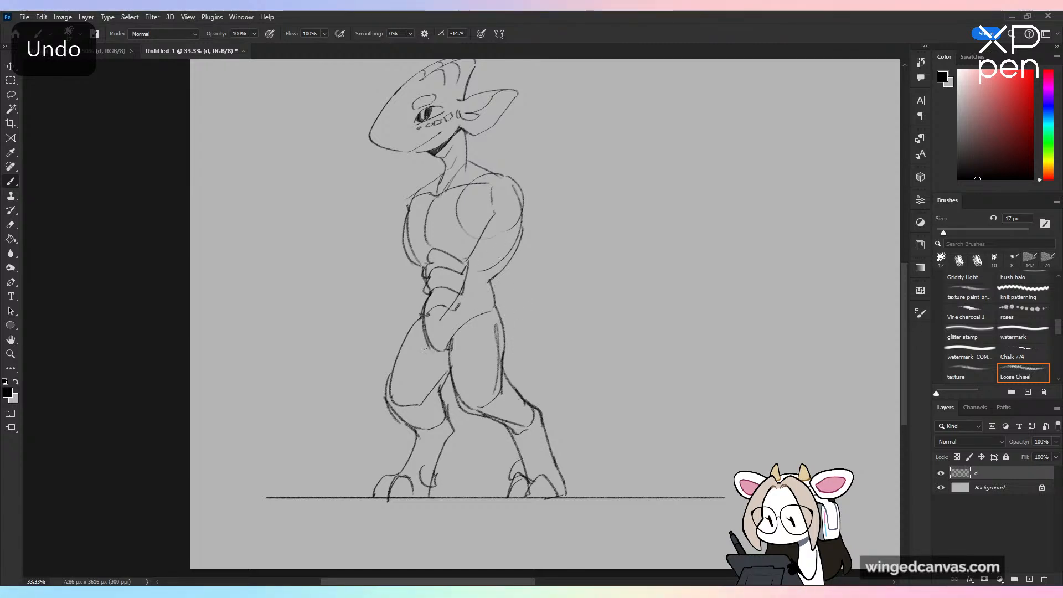
Step: Draw a short, thick tail with a curved upper edge and drooping tip extending backward from the hips
mouse_move(491, 284)
mouse_down()
mouse_move(576, 353)
mouse_move(497, 363)
mouse_up()
key(space)
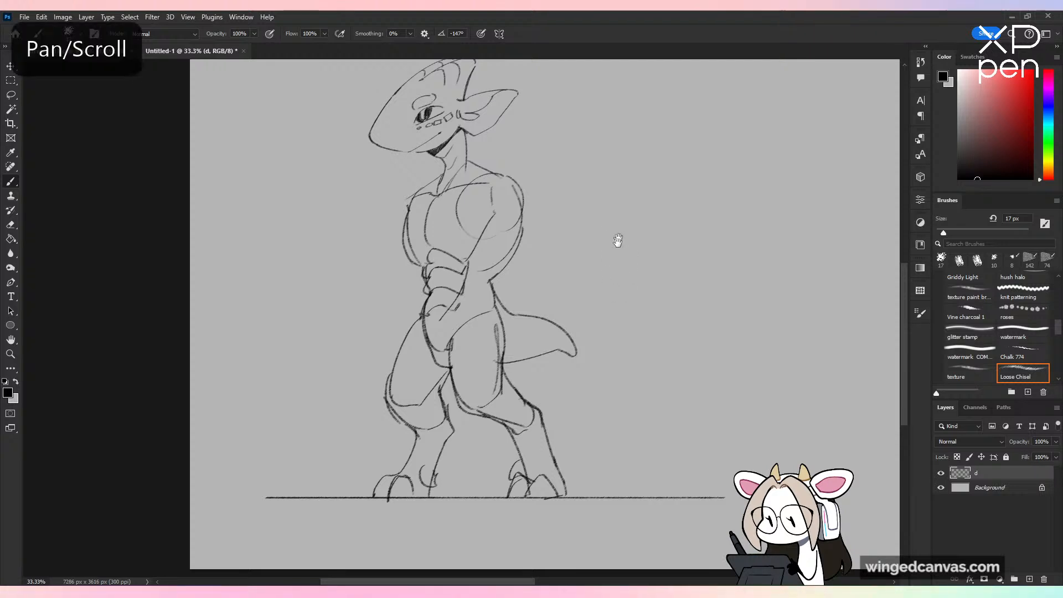
drag(618, 240, 564, 289)
key(ctrl+minus)
key(ctrl+plus)
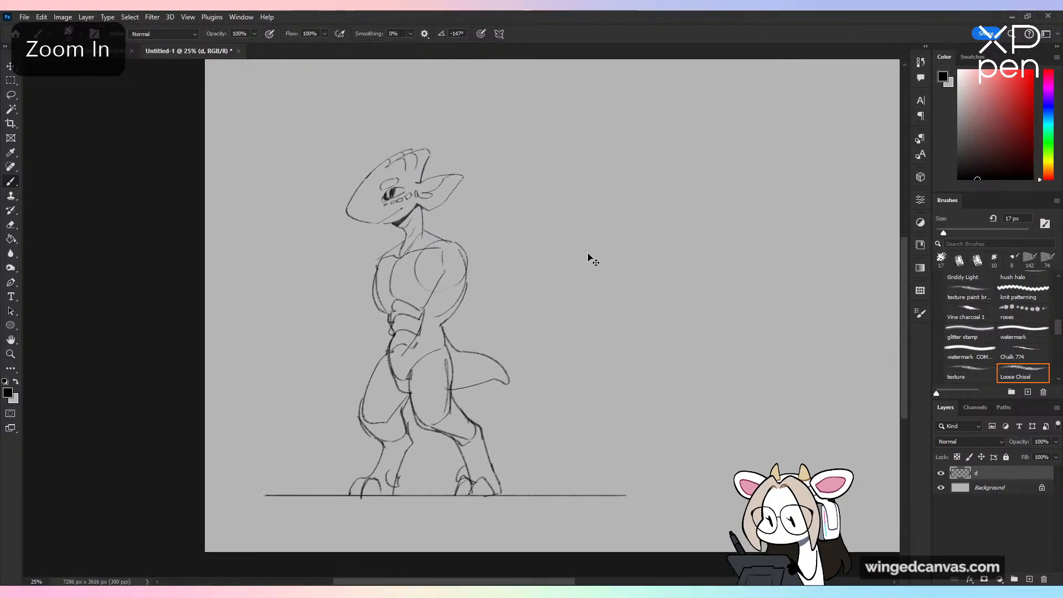
Step: Lasso the legs and ground line and stretch them downward to about 109% height to lengthen the legs
click(11, 95)
key(space)
drag(510, 199, 535, 109)
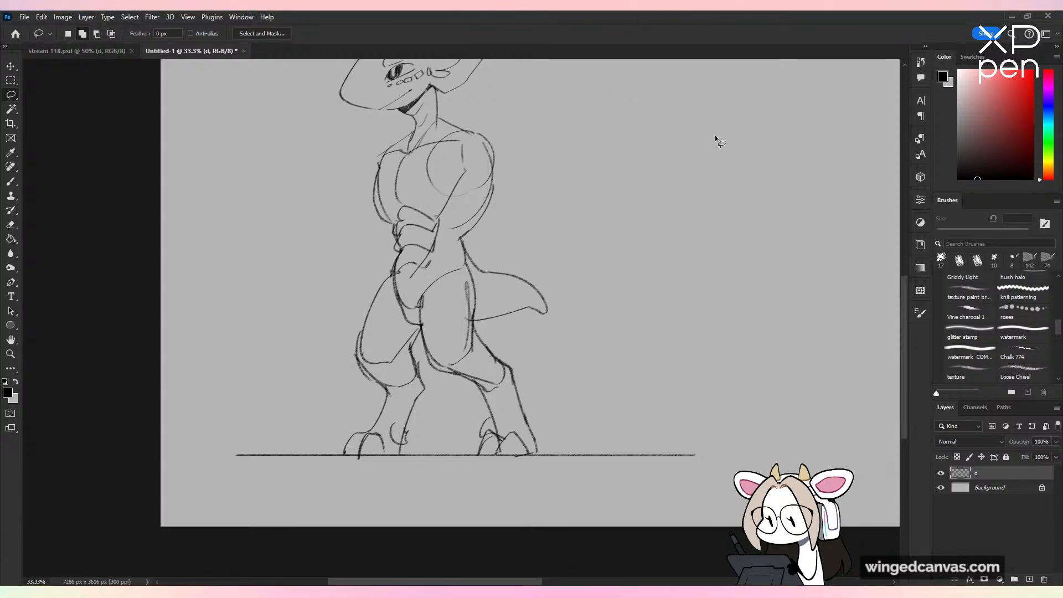
drag(475, 322, 503, 340)
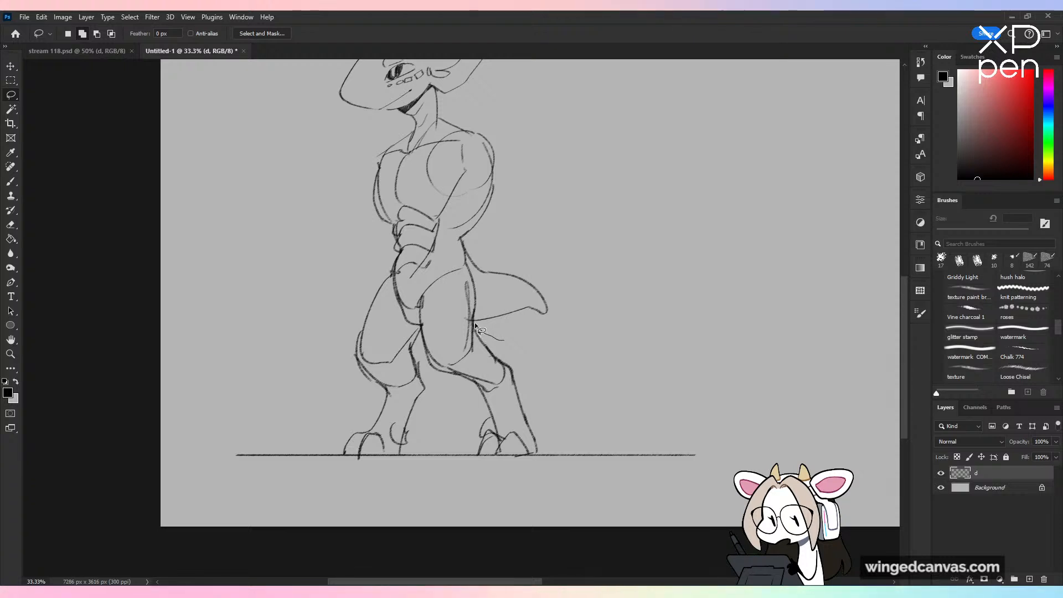
mouse_move(449, 265)
mouse_down()
mouse_move(380, 272)
mouse_move(486, 526)
mouse_move(471, 277)
mouse_up()
key(ctrl+minus)
key(ctrl+t)
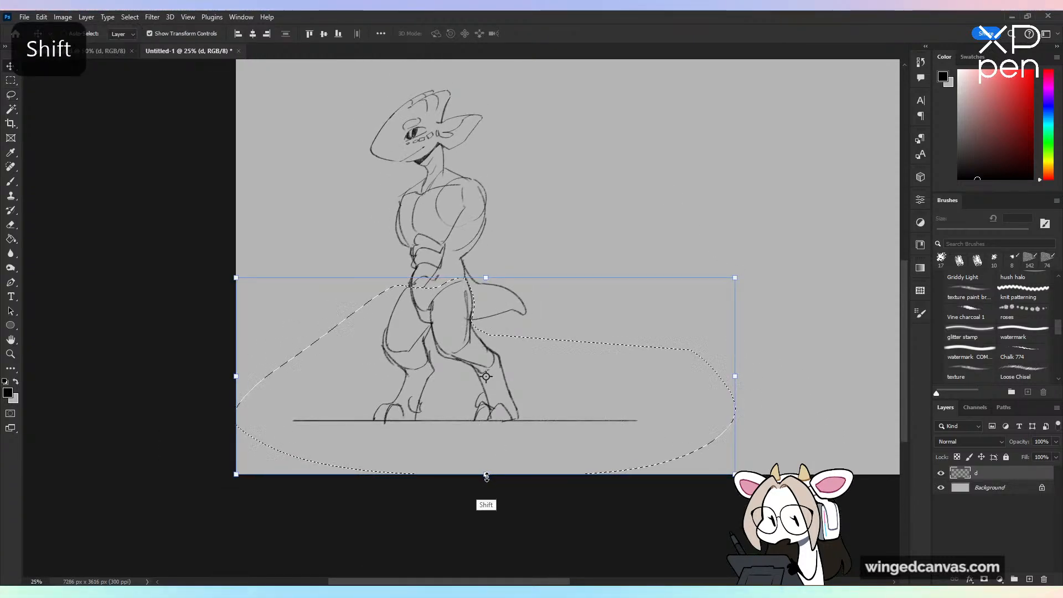
drag(485, 475, 487, 497)
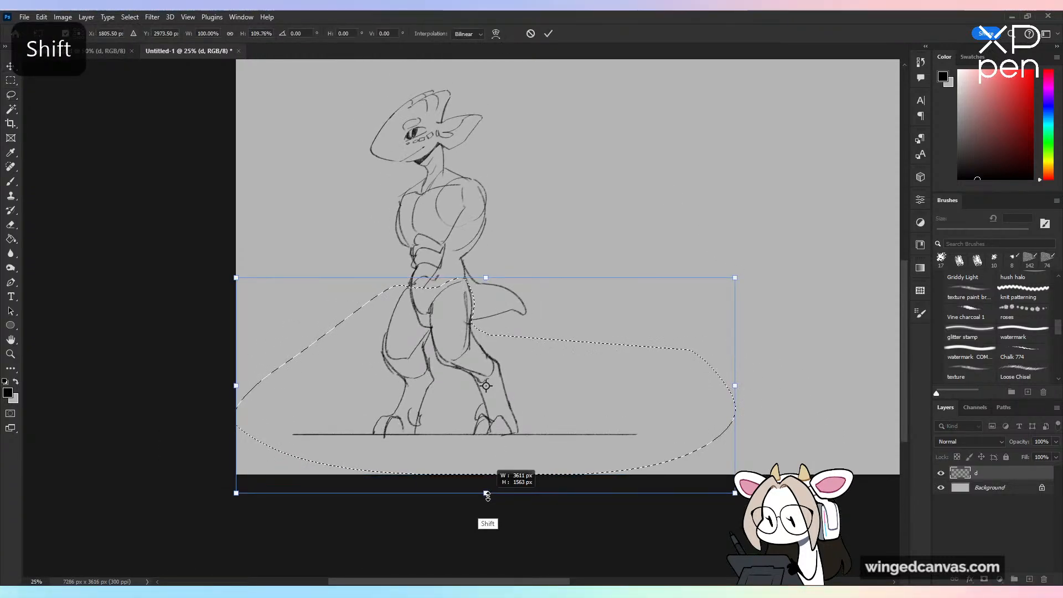
click(549, 34)
key(ctrl+d)
Step: Sketch the near arm with a rounded shoulder, a muscular upper arm and a tapering forearm overlapping the hip and tail
key(b)
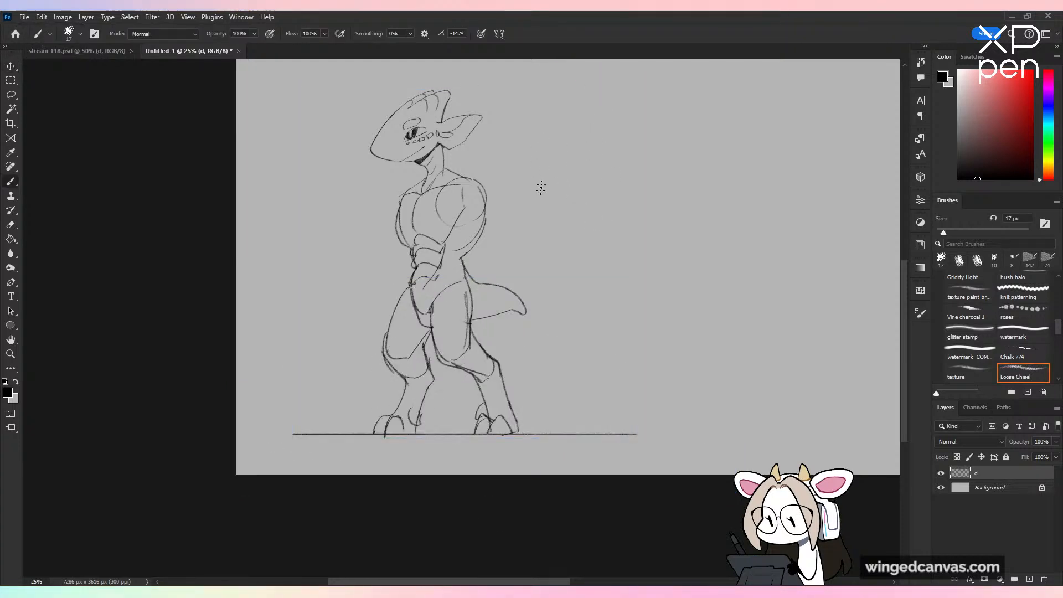
drag(541, 185, 559, 283)
key(ctrl+plus)
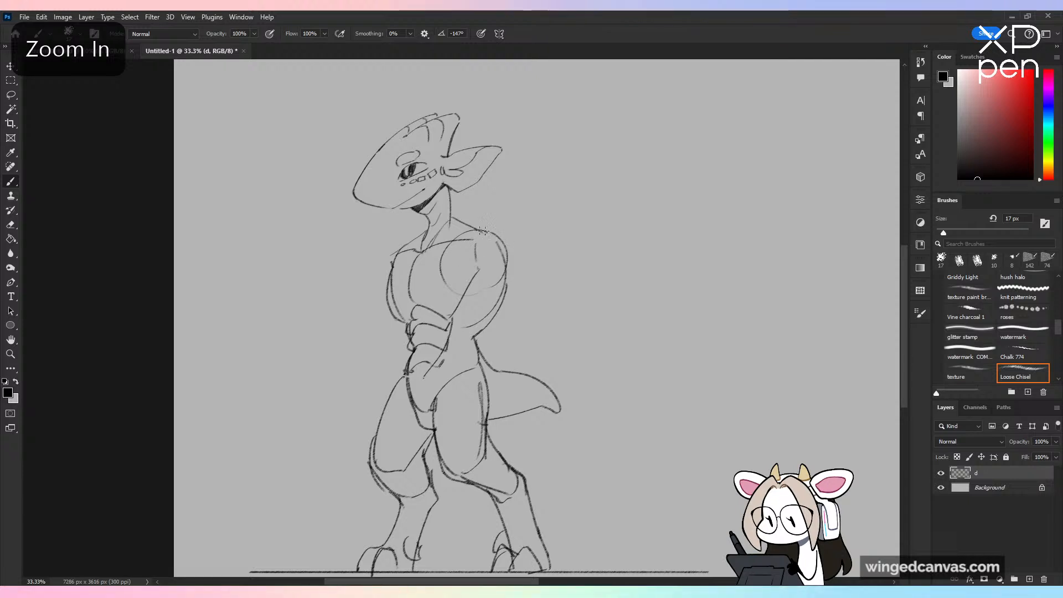
mouse_move(479, 231)
mouse_down()
mouse_move(513, 269)
mouse_move(523, 259)
mouse_move(533, 332)
mouse_up()
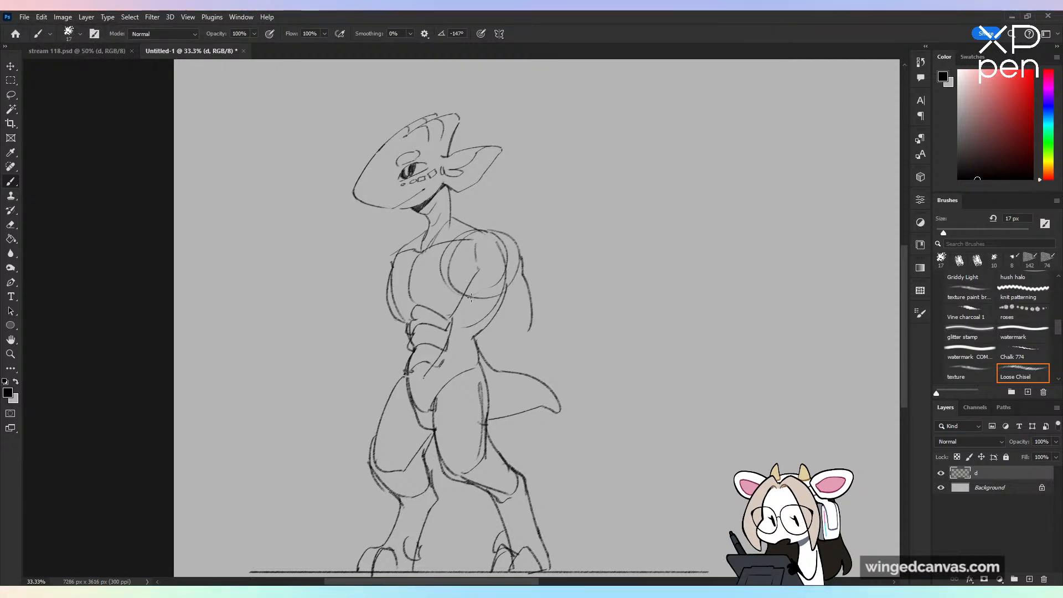
drag(470, 291, 509, 351)
drag(522, 267, 535, 348)
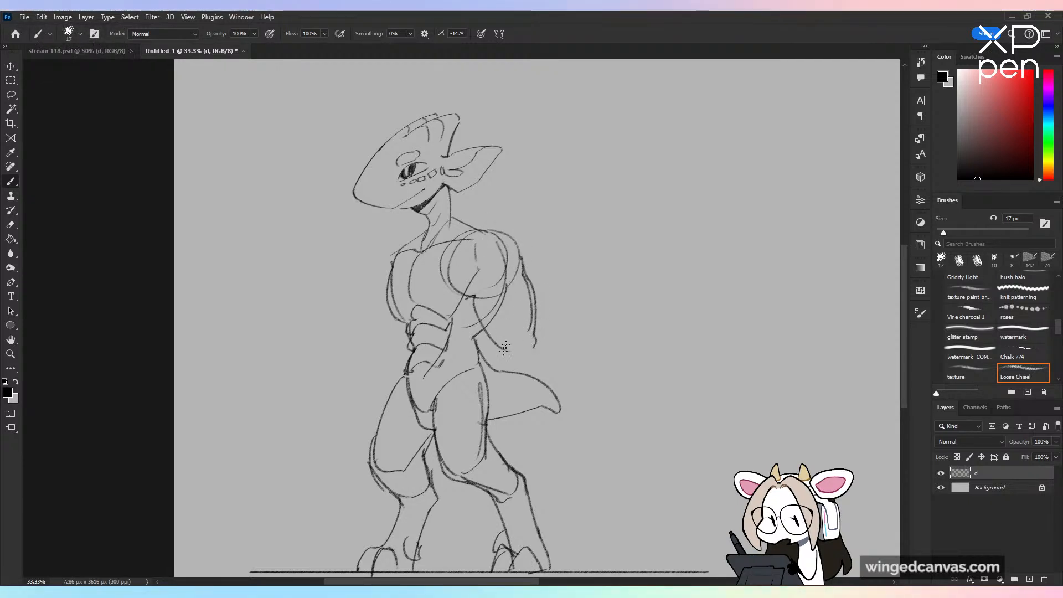
drag(474, 364, 486, 421)
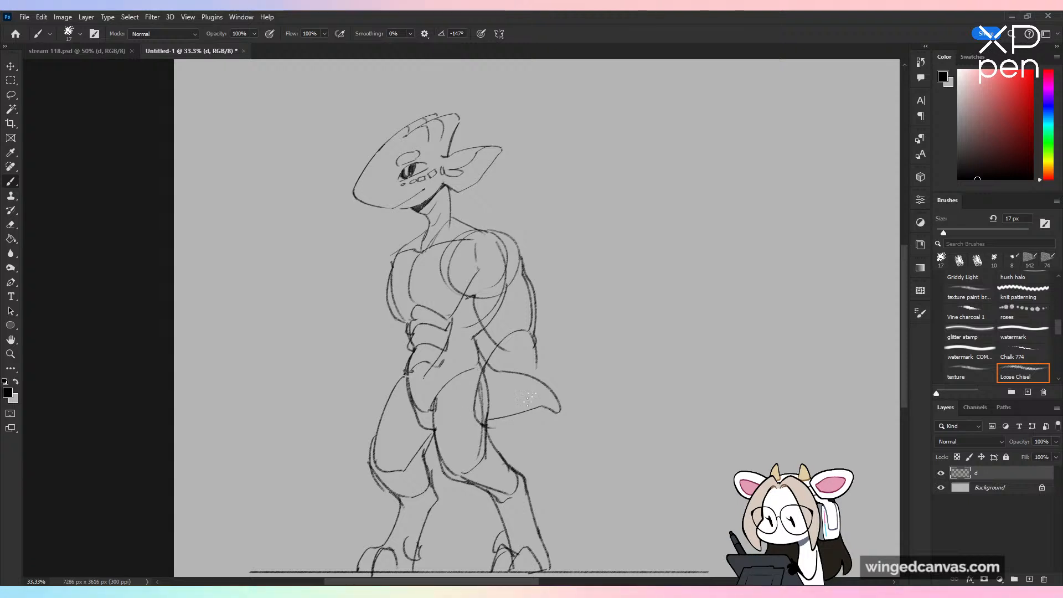
drag(536, 370, 519, 422)
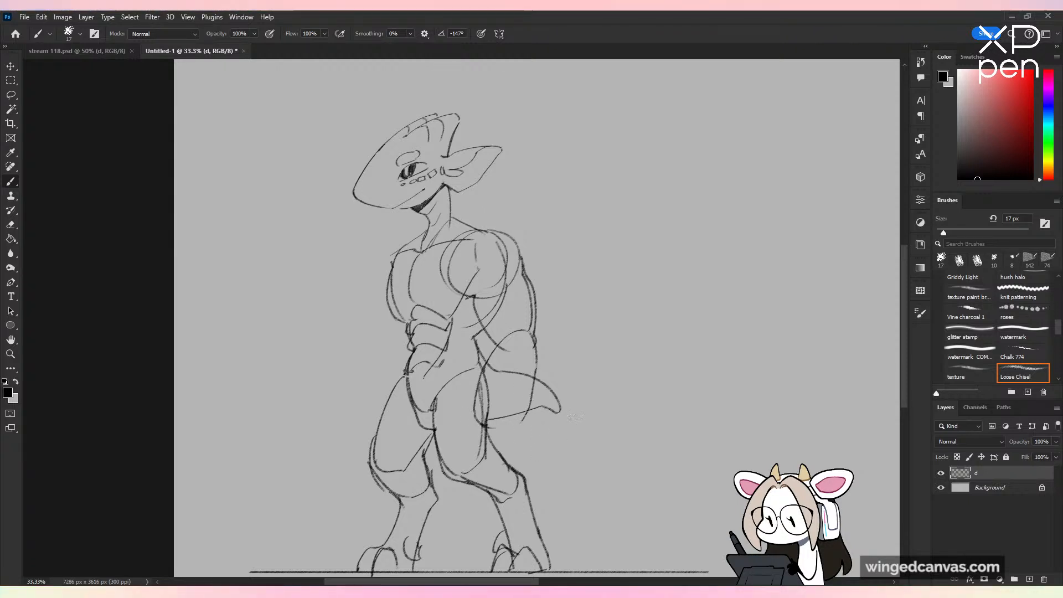
Step: Sketch the far arm with a rounded shoulder, elbow circle and bulging forearm, and check the figure in a horizontally flipped view
drag(408, 242, 373, 305)
key(ctrl+z)
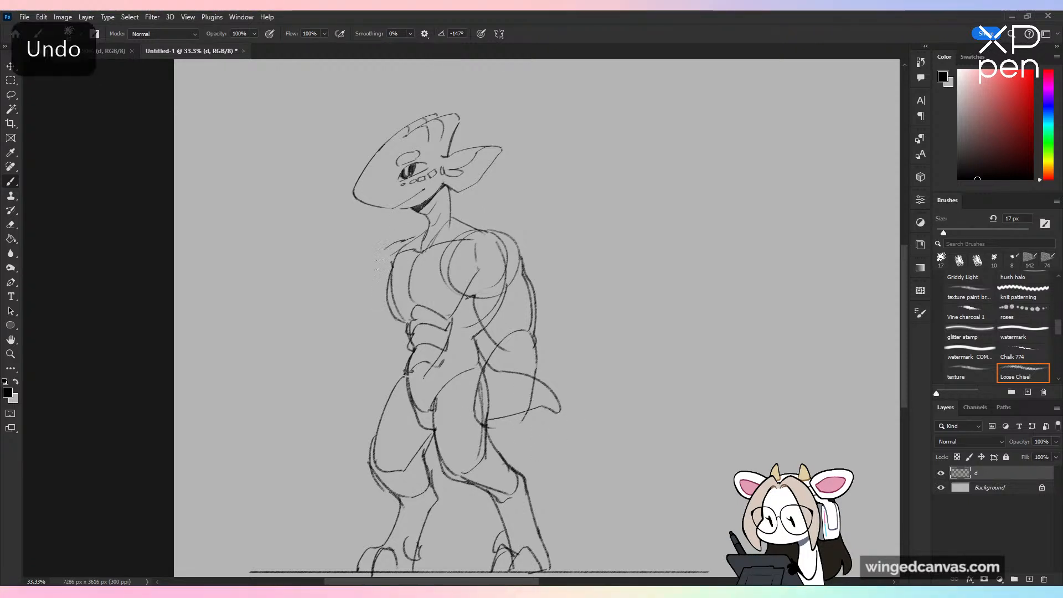
mouse_move(394, 250)
mouse_down()
mouse_move(370, 294)
mouse_move(394, 354)
mouse_move(399, 348)
mouse_move(394, 368)
mouse_move(347, 365)
mouse_up()
key(ctrl+minus)
key(ctrl+minus)
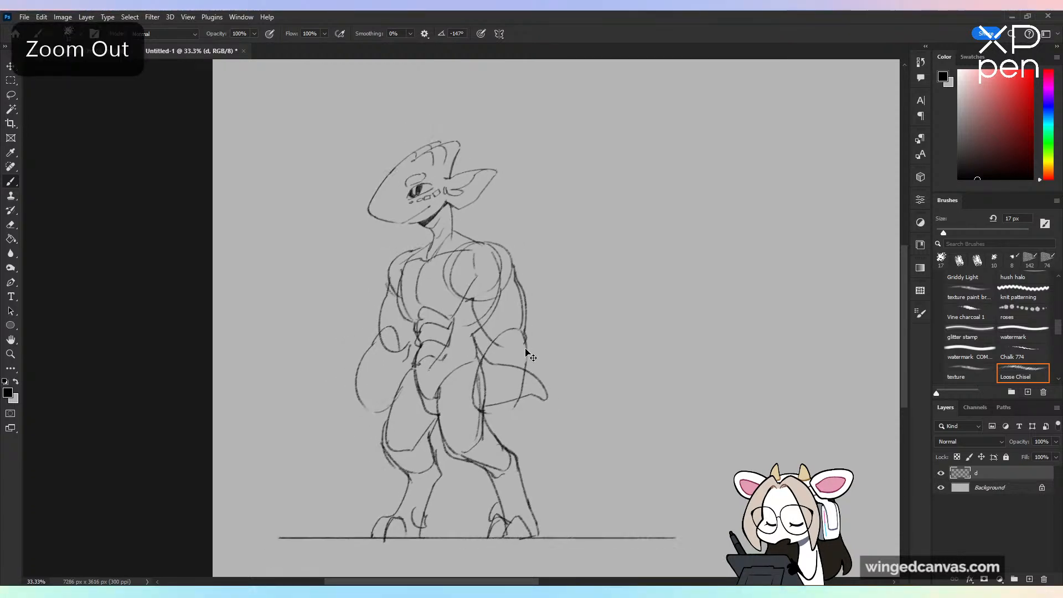
key(ctrl+shift+h)
key(ctrl+shift+h)
key(ctrl+plus)
key(ctrl+plus)
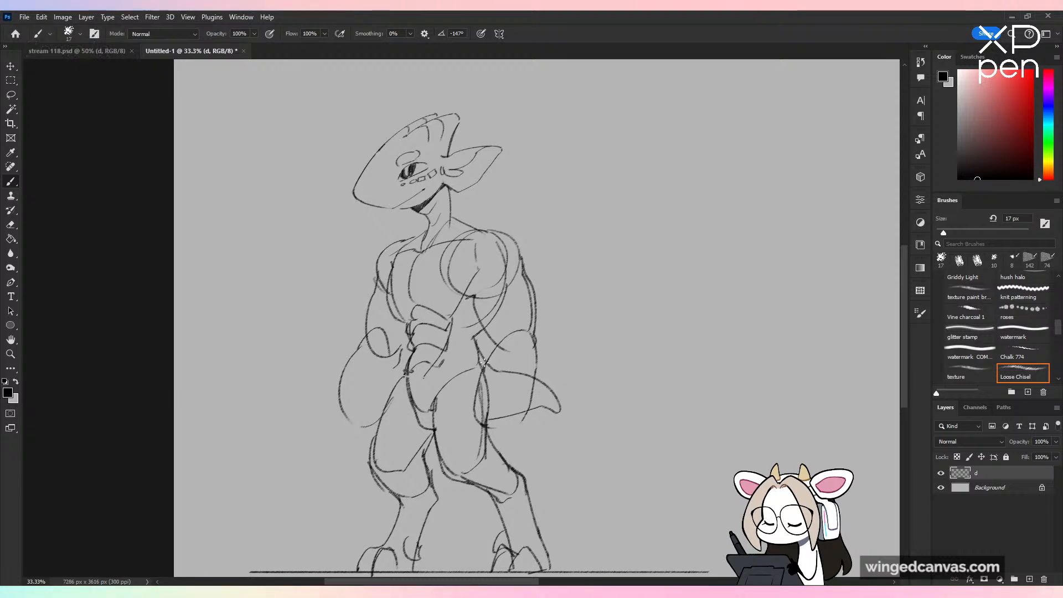
mouse_move(488, 364)
mouse_down()
mouse_move(464, 400)
mouse_move(483, 370)
mouse_move(468, 400)
mouse_move(474, 441)
mouse_up()
key(ctrl+z)
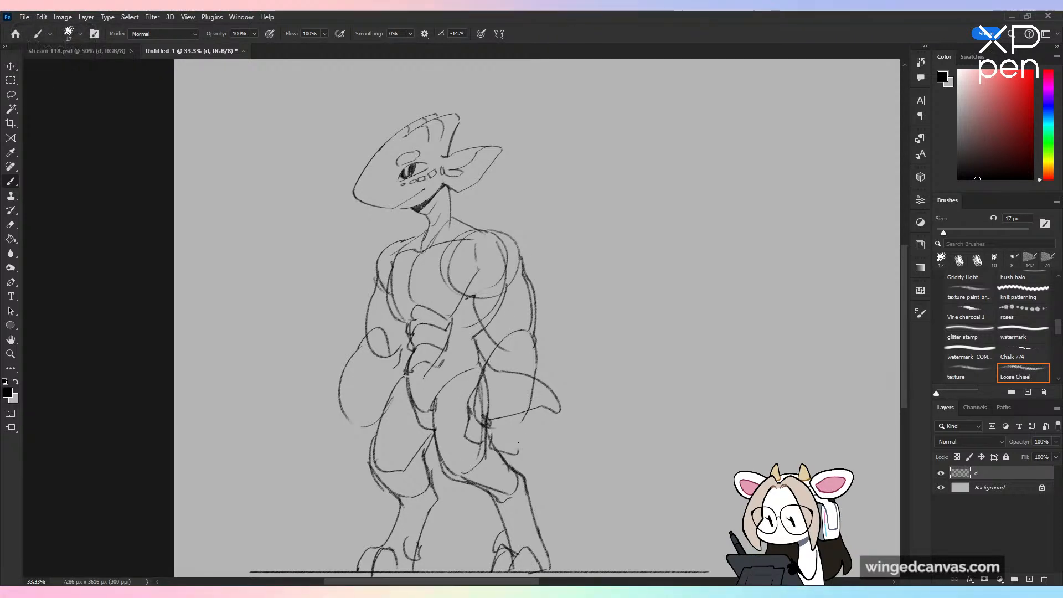
mouse_move(518, 434)
mouse_down()
mouse_move(528, 428)
mouse_move(478, 452)
mouse_up()
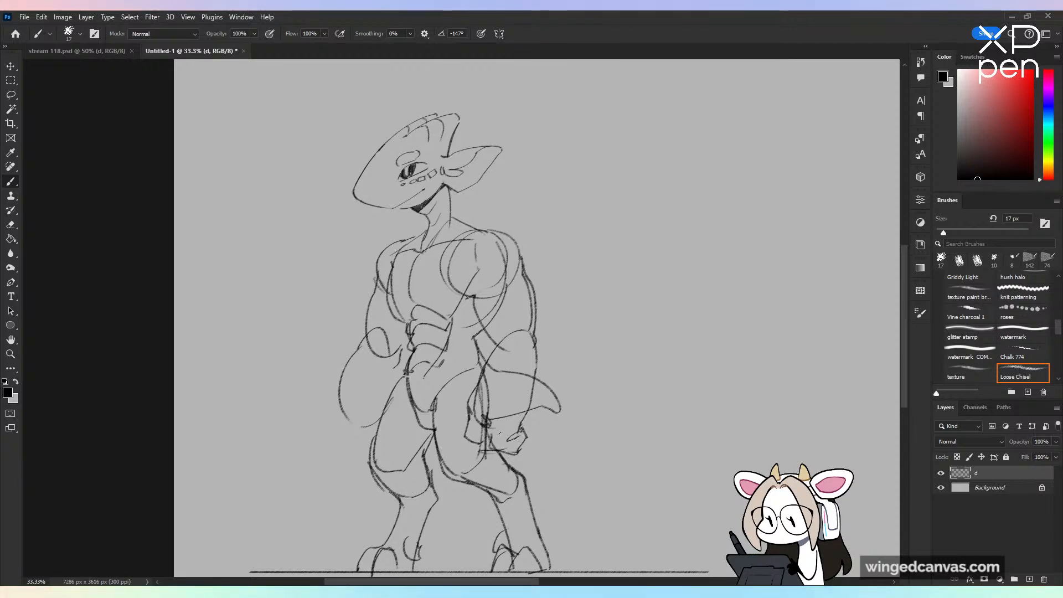
key(ctrl+z)
key(ctrl+z)
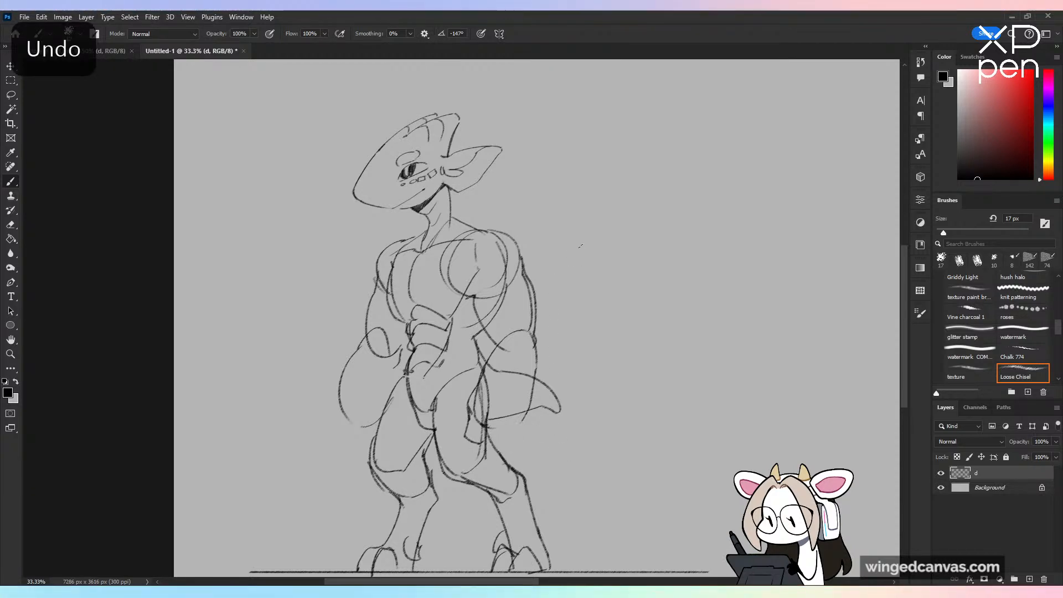
key(ctrl+z)
key(ctrl+z)
Step: Draw the near hand hanging over the thigh, with a hooked thumb and thick clawed fingers
drag(482, 372, 463, 414)
mouse_move(469, 408)
mouse_down()
mouse_move(492, 409)
mouse_move(454, 437)
mouse_move(465, 448)
mouse_move(487, 426)
mouse_up()
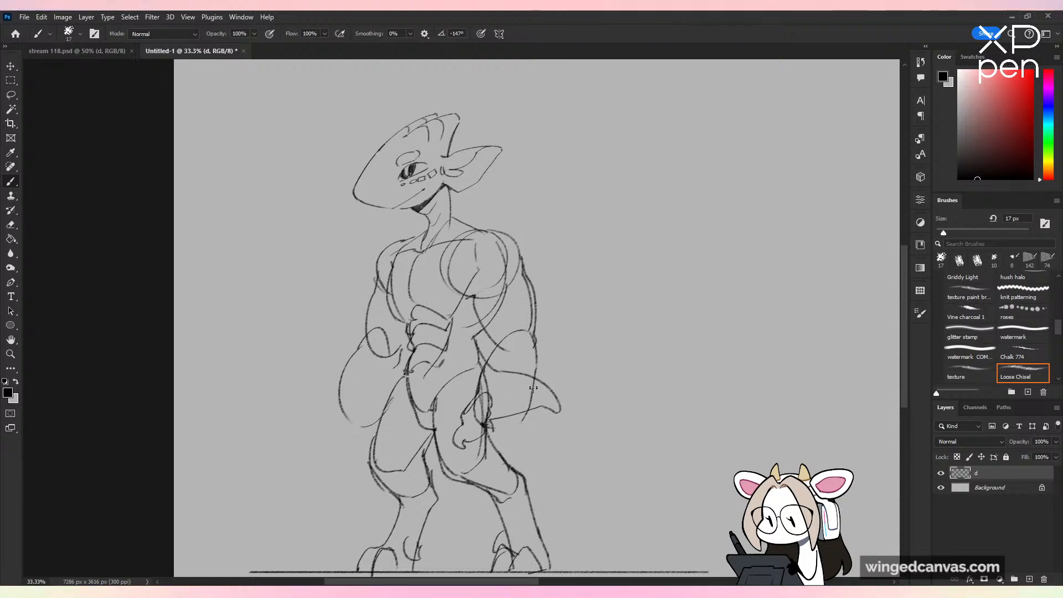
drag(533, 383, 531, 411)
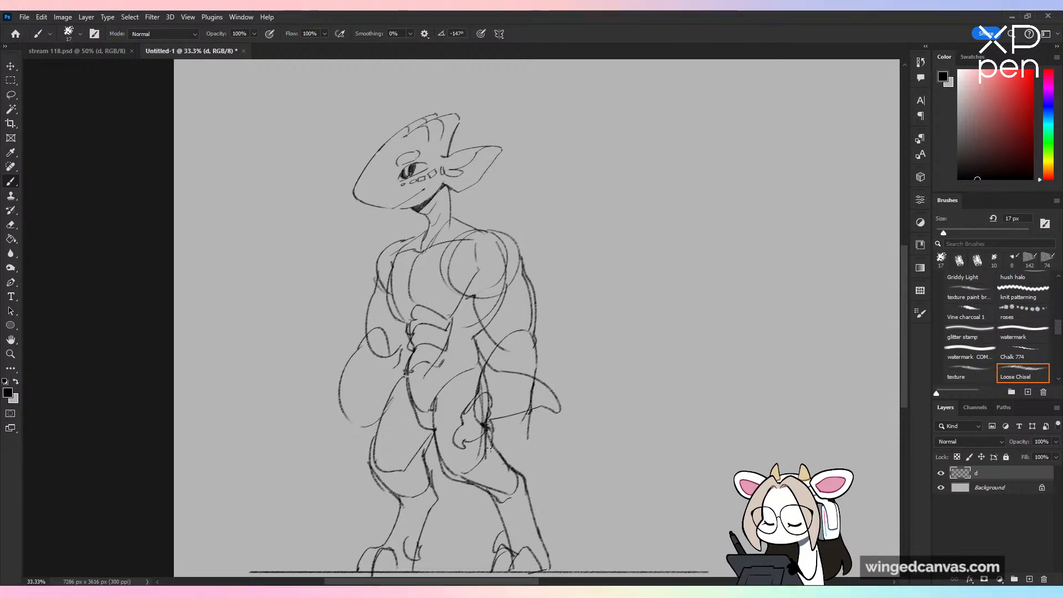
mouse_move(492, 446)
mouse_down()
mouse_move(487, 473)
mouse_move(512, 455)
mouse_move(509, 441)
mouse_move(529, 427)
mouse_move(530, 462)
mouse_up()
key(ctrl+z)
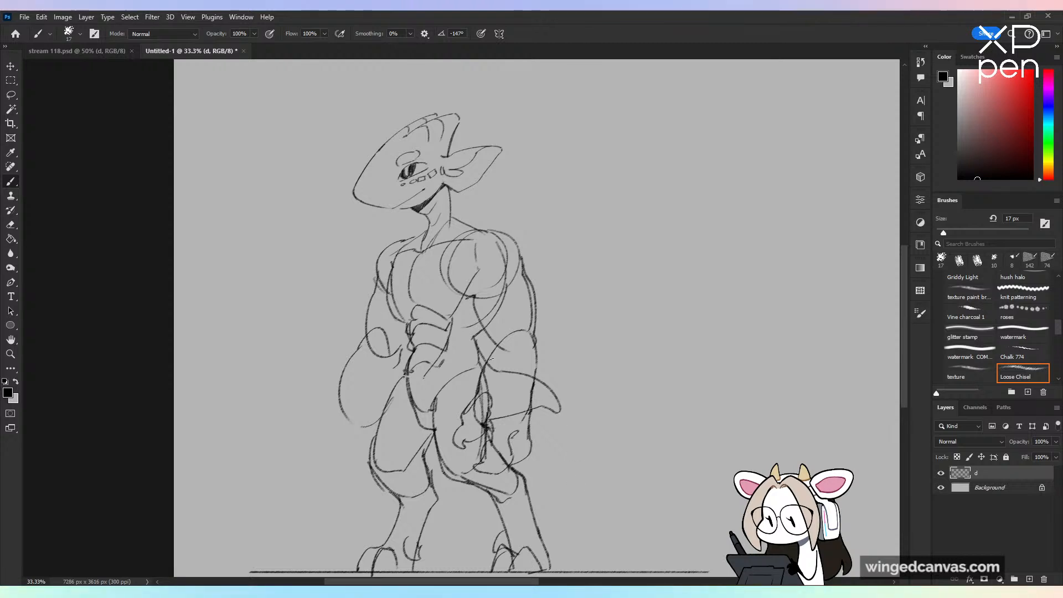
Step: Draw the far hand with a wrist circle, clawed thumb and curled fingers, and check the figure flipped horizontally
key(ctrl+z)
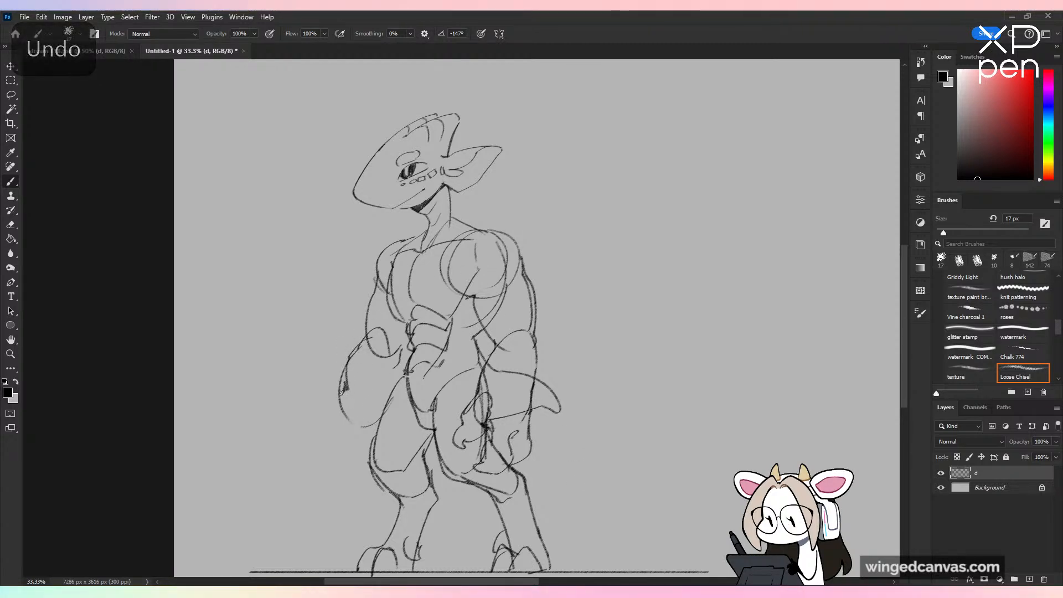
mouse_move(344, 383)
mouse_down()
mouse_move(369, 409)
mouse_move(331, 403)
mouse_move(339, 387)
mouse_move(331, 450)
mouse_up()
key(ctrl+z)
key(ctrl+z)
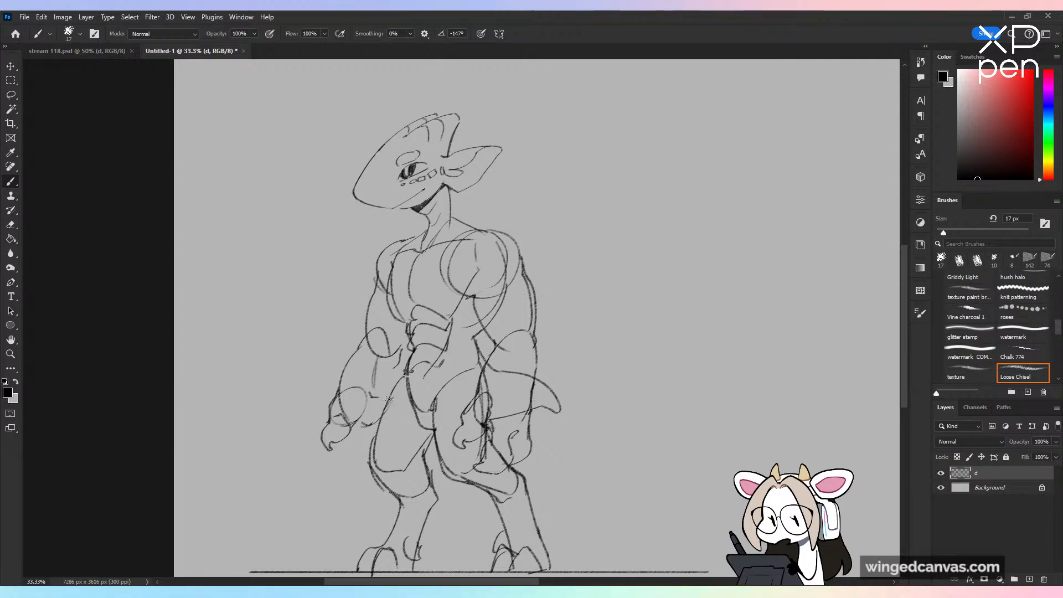
mouse_move(327, 451)
mouse_down()
mouse_move(344, 473)
mouse_move(351, 450)
mouse_up()
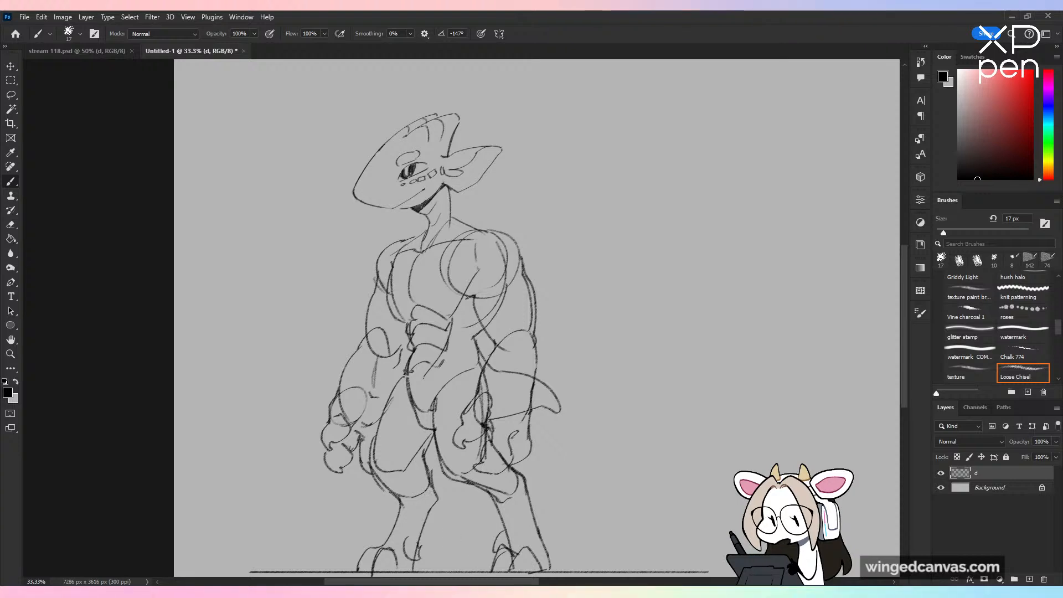
key(ctrl+minus)
key(ctrl+shift+h)
key(ctrl+shift+h)
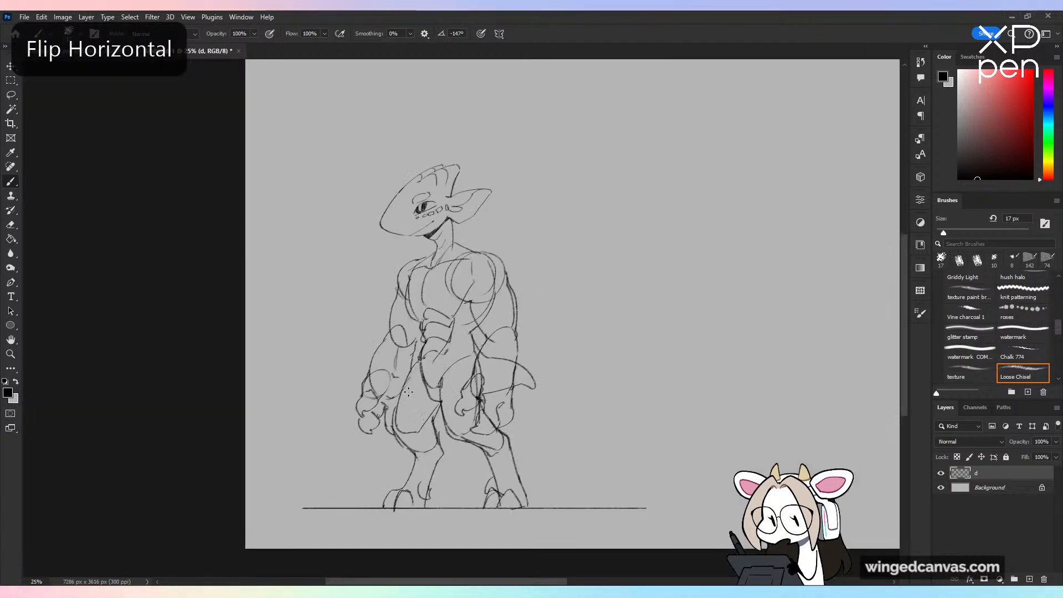
key(ctrl+plus)
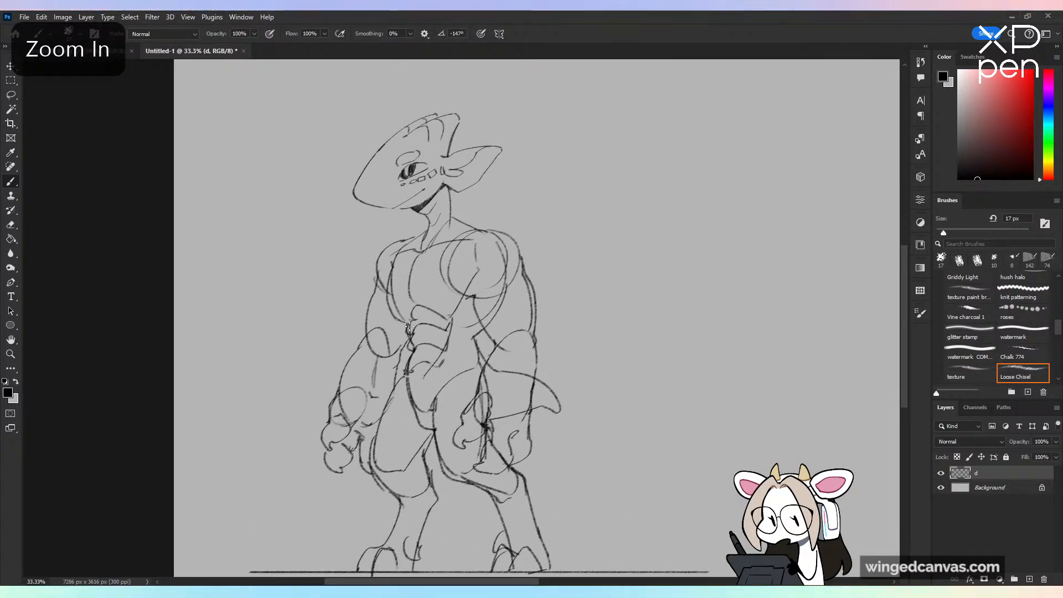
Step: Erase the construction and overlapping body lines inside the shoulder, chest, near arm and hand, and redefine the near elbow
key(e)
drag(491, 228, 496, 241)
drag(476, 298, 494, 327)
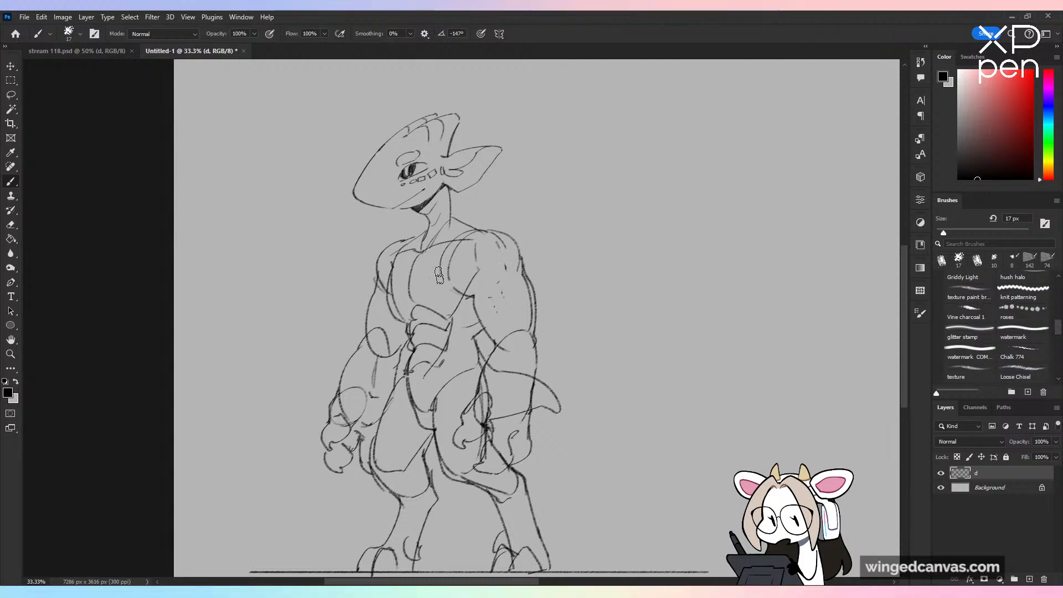
mouse_move(439, 275)
mouse_down()
mouse_move(450, 251)
mouse_move(472, 267)
mouse_up()
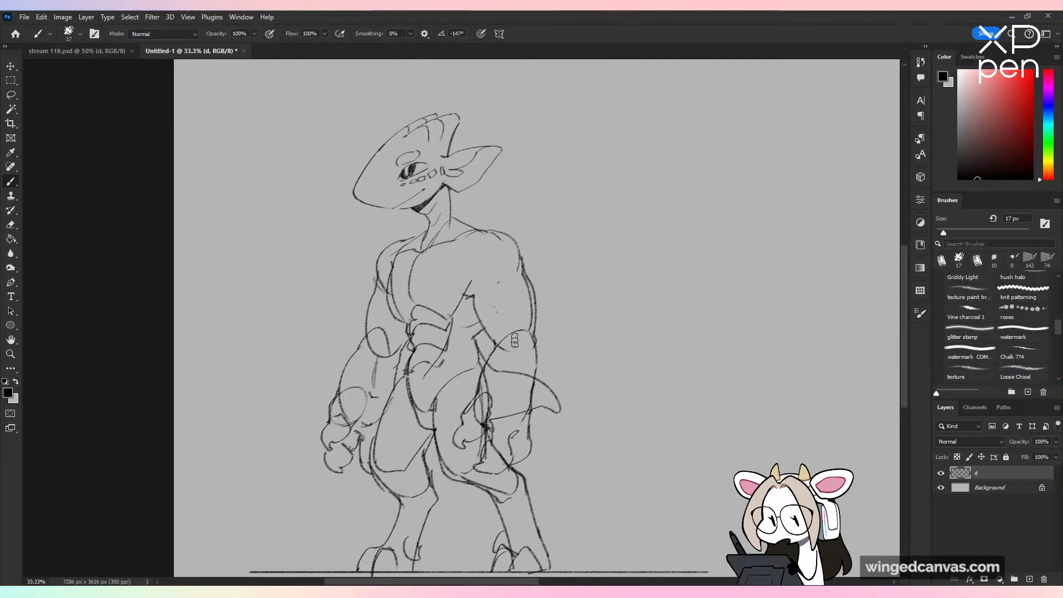
mouse_move(476, 392)
mouse_down()
mouse_move(504, 460)
mouse_move(499, 427)
mouse_move(491, 447)
mouse_up()
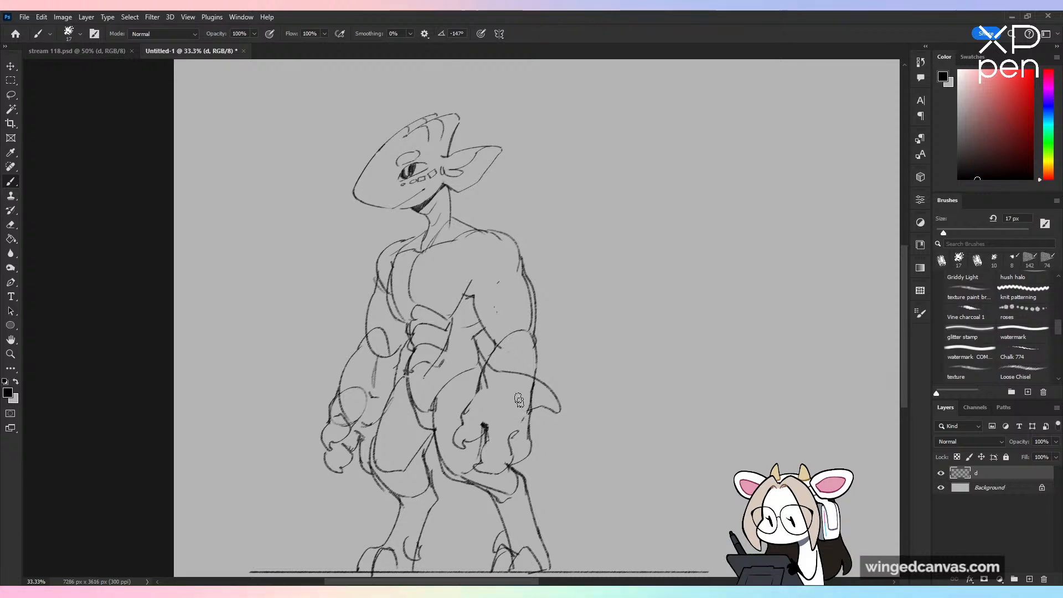
drag(495, 380, 510, 368)
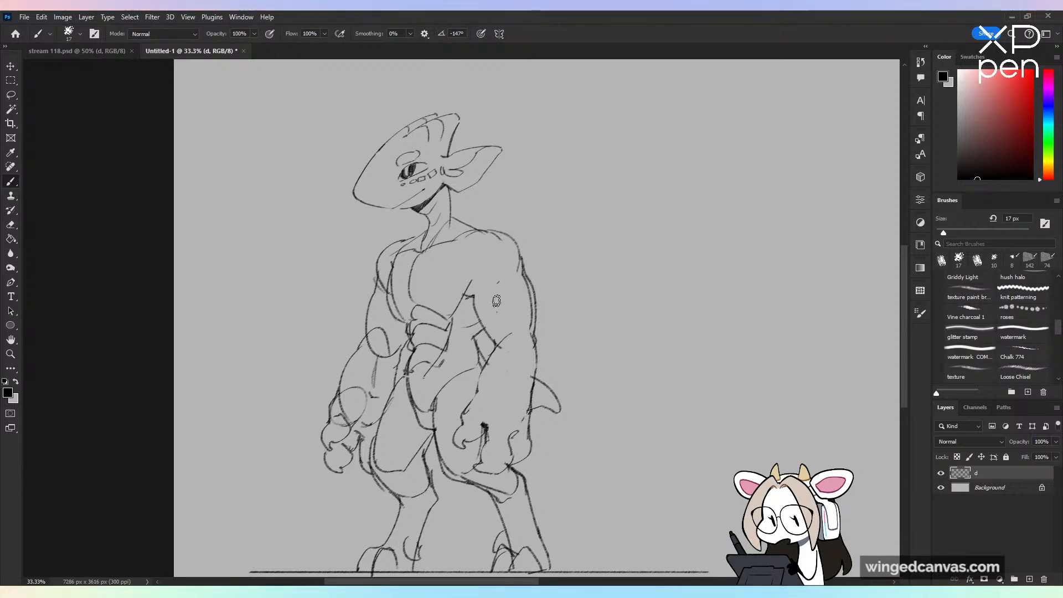
drag(514, 334, 524, 348)
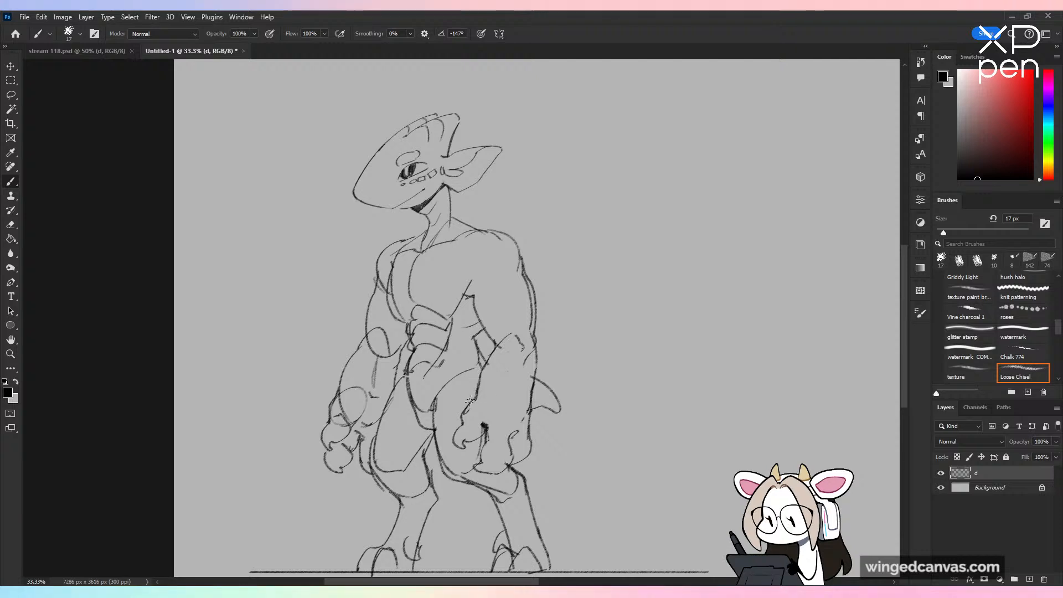
key(ctrl+z)
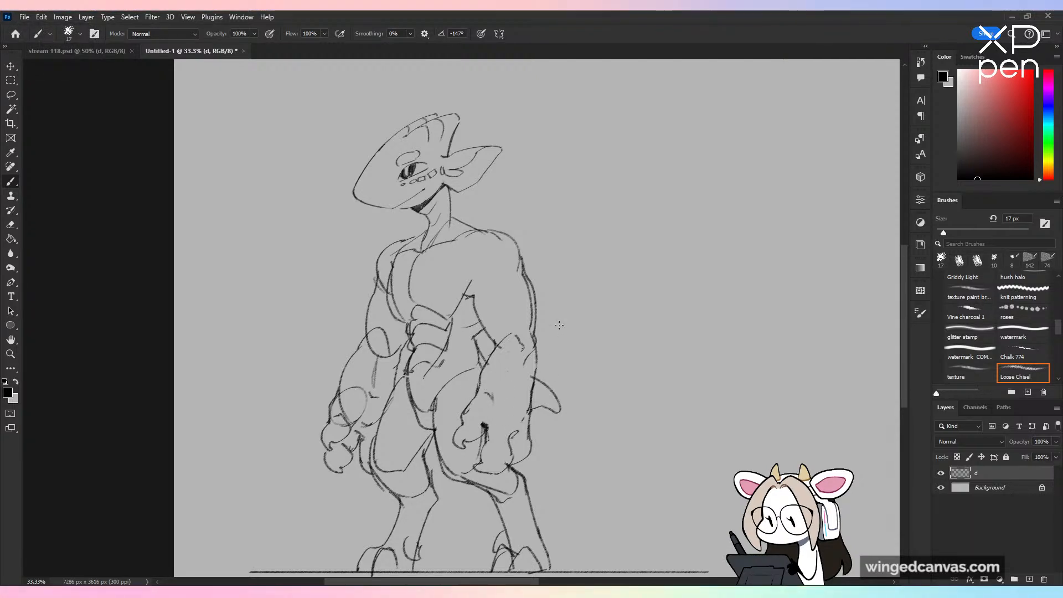
Step: Draw segmented scale plates over both shoulders, clearing the old far-shoulder lines, and add a muscle line on the near upper arm
drag(461, 248, 500, 280)
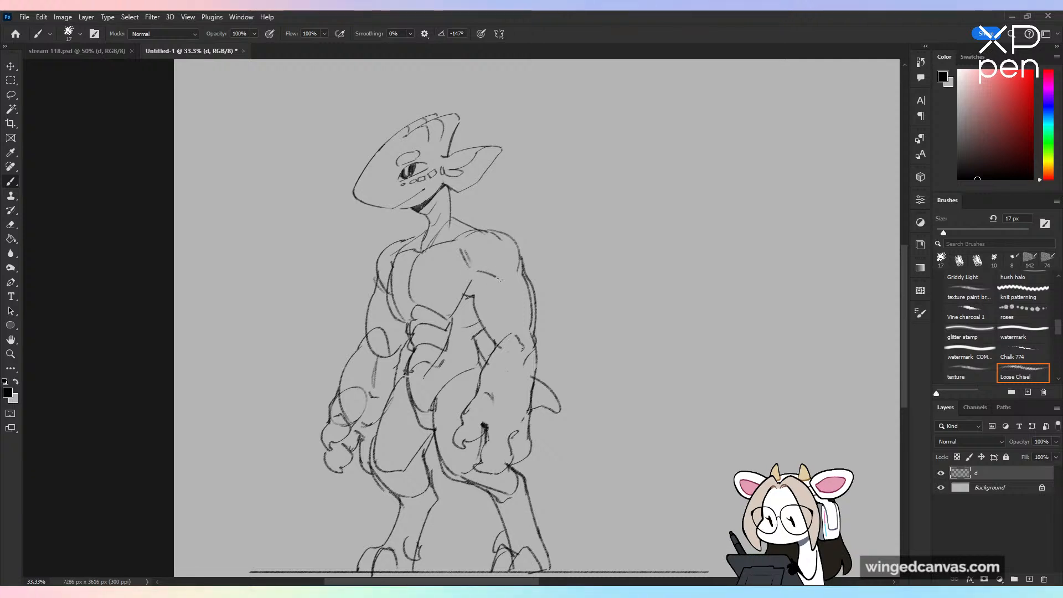
key(ctrl+z)
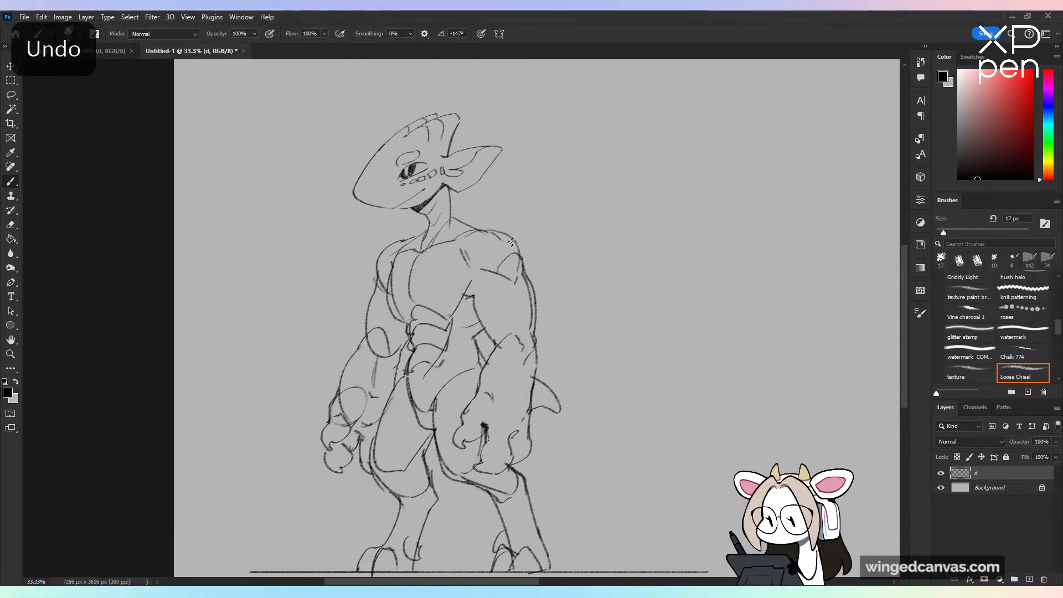
drag(512, 242, 481, 269)
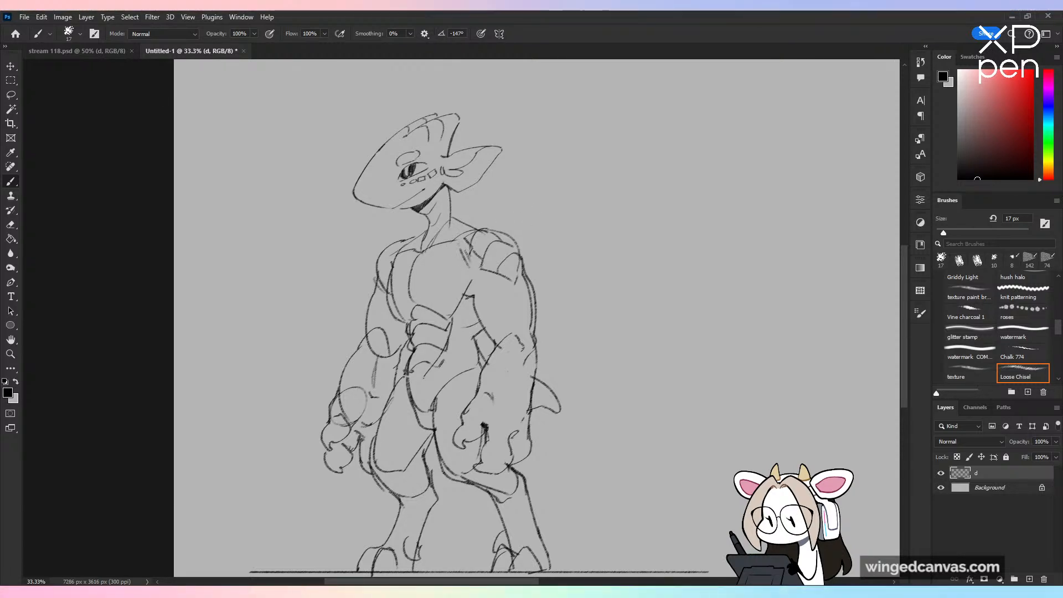
drag(516, 288, 518, 313)
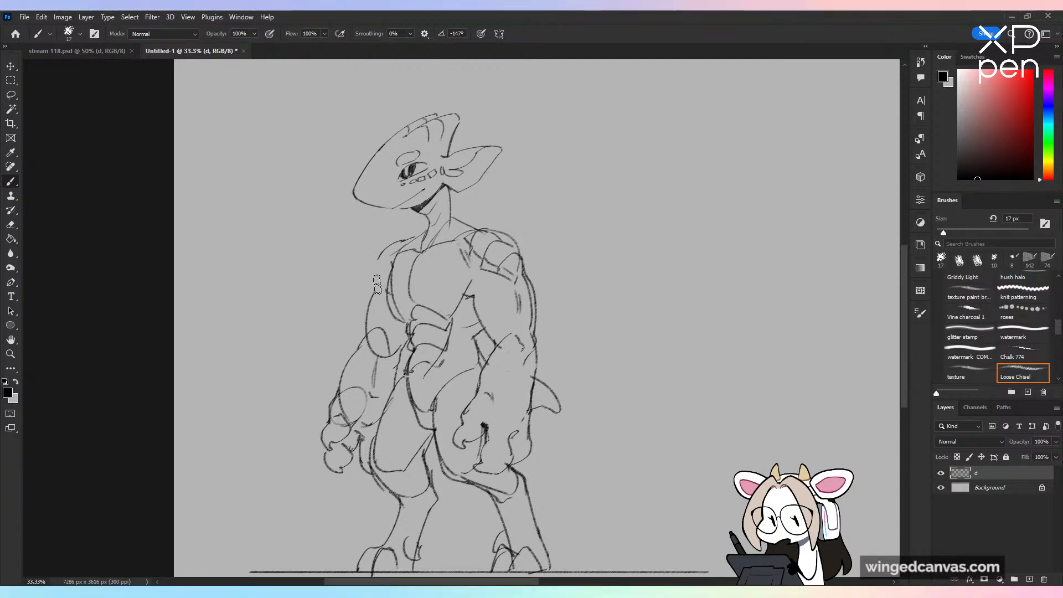
drag(392, 276, 403, 314)
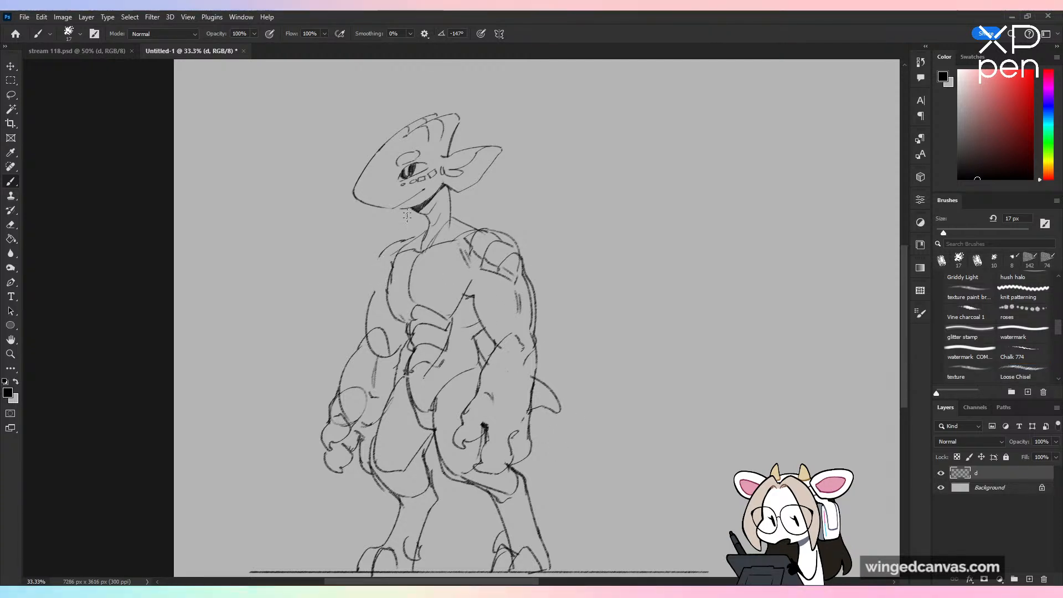
mouse_move(416, 237)
mouse_down()
mouse_move(369, 261)
mouse_move(375, 286)
mouse_up()
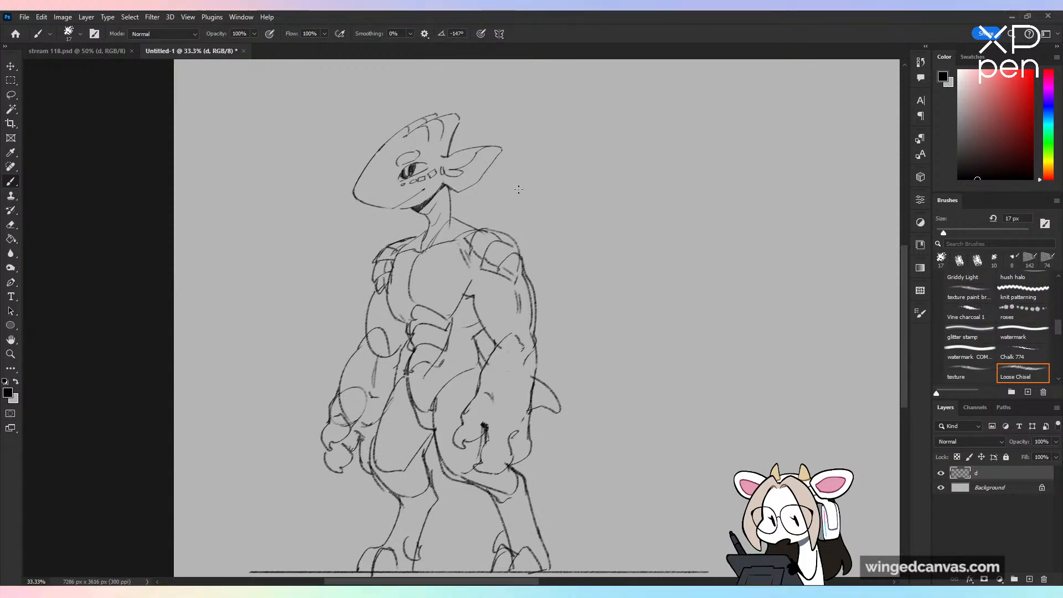
Step: Erase the elbow and wrist construction circles on the far arm and redefine its upper arm and hand lines
drag(389, 354, 400, 342)
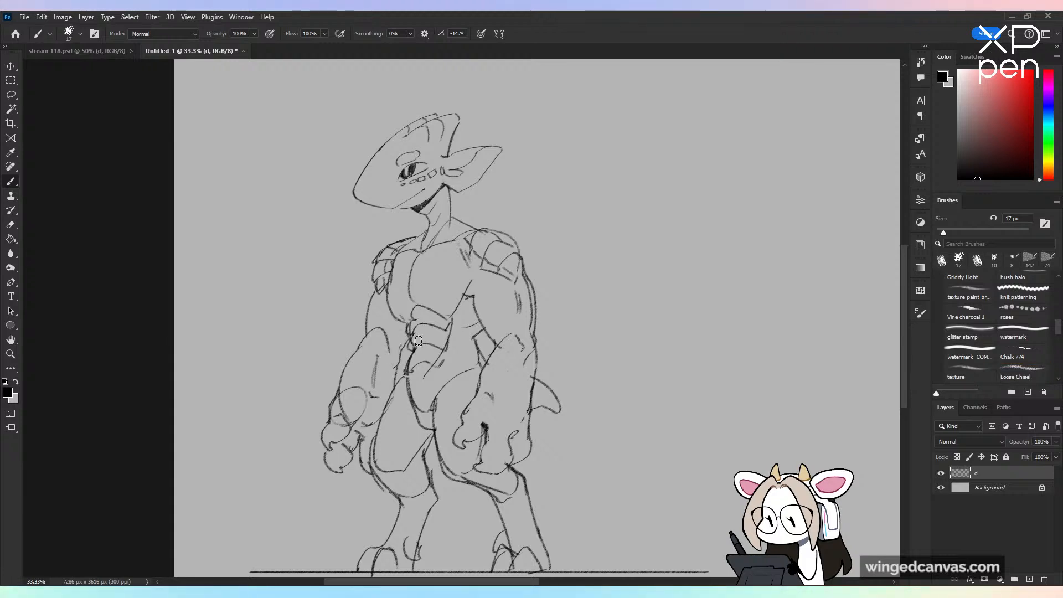
drag(380, 299, 380, 316)
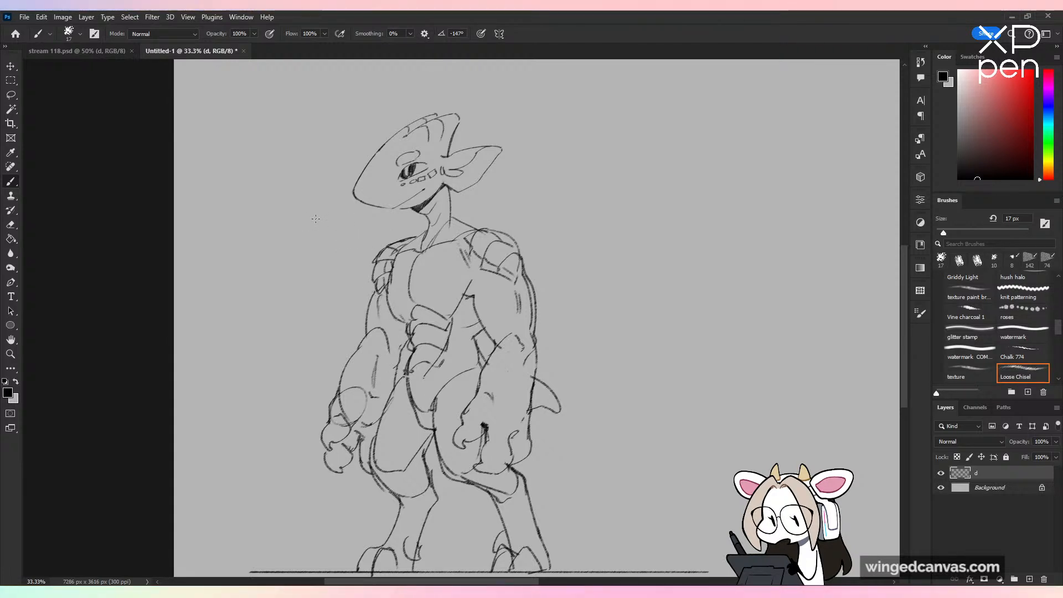
key(ctrl+minus)
key(ctrl+plus)
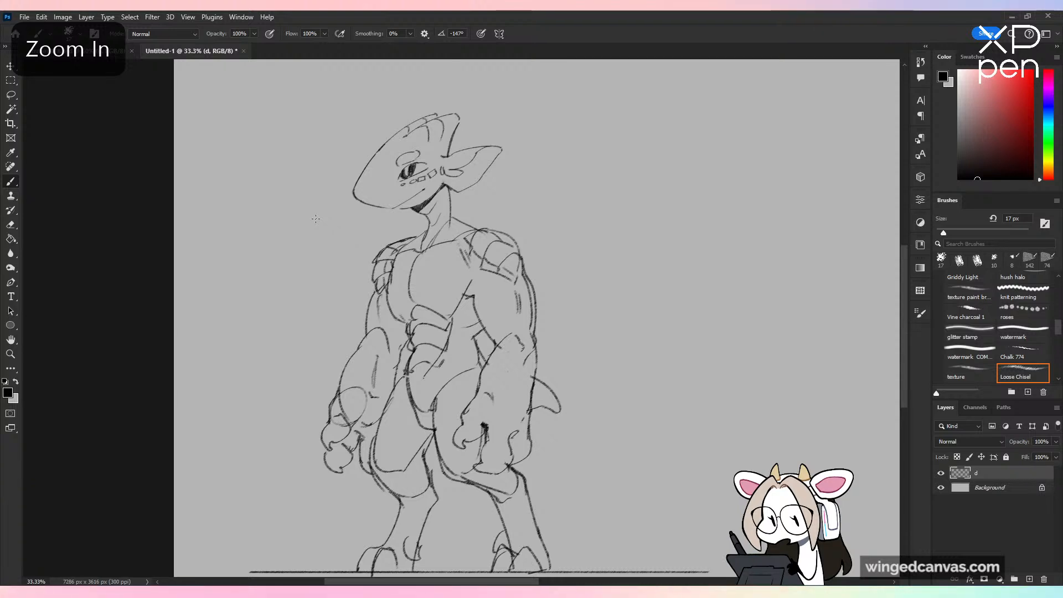
mouse_move(354, 430)
mouse_down()
mouse_move(342, 400)
mouse_move(362, 388)
mouse_up()
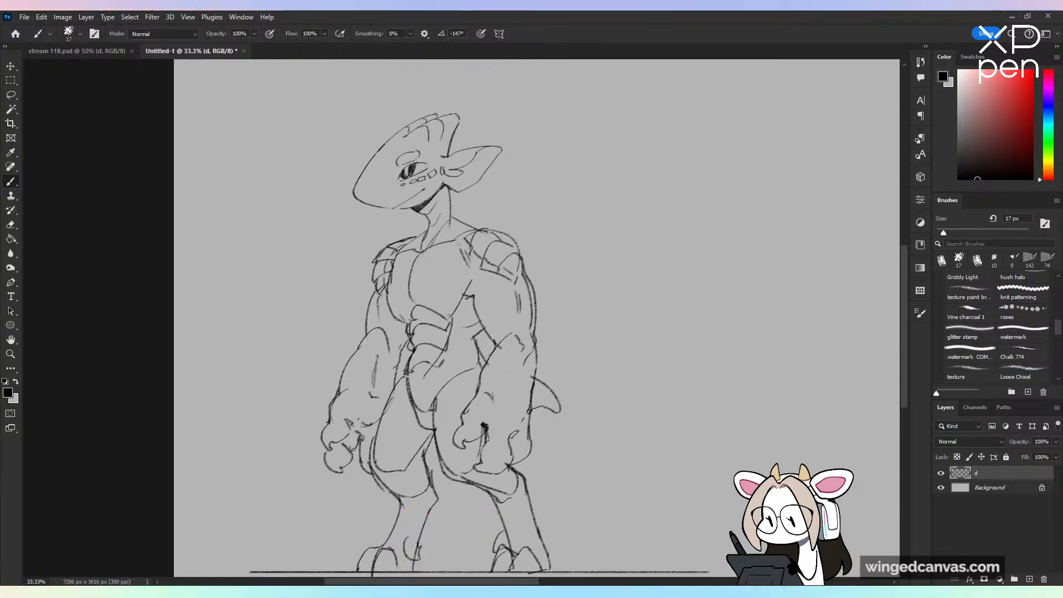
drag(350, 424, 364, 419)
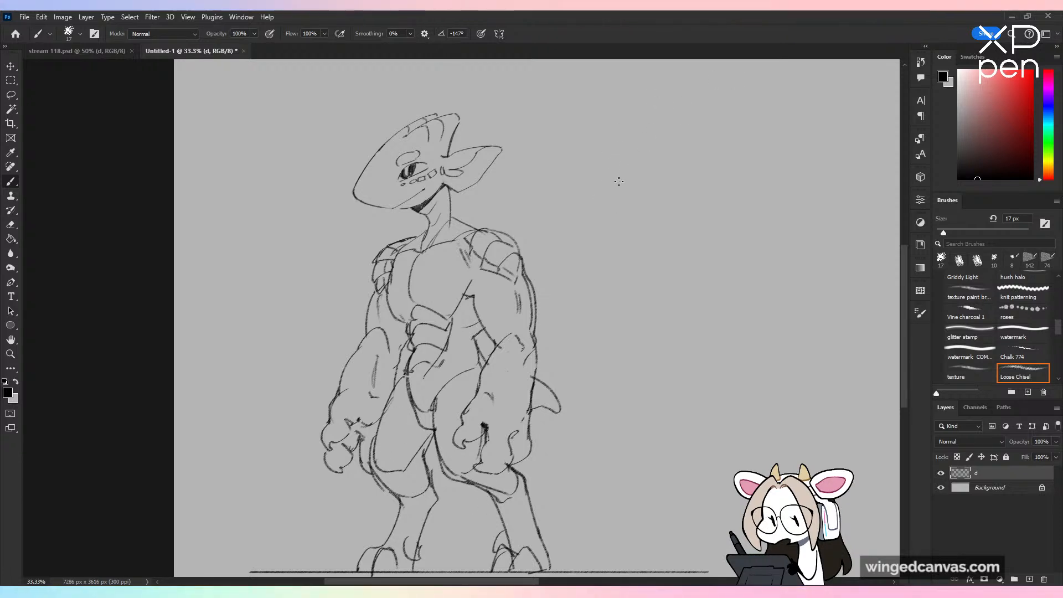
key(ctrl+minus)
key(ctrl+plus)
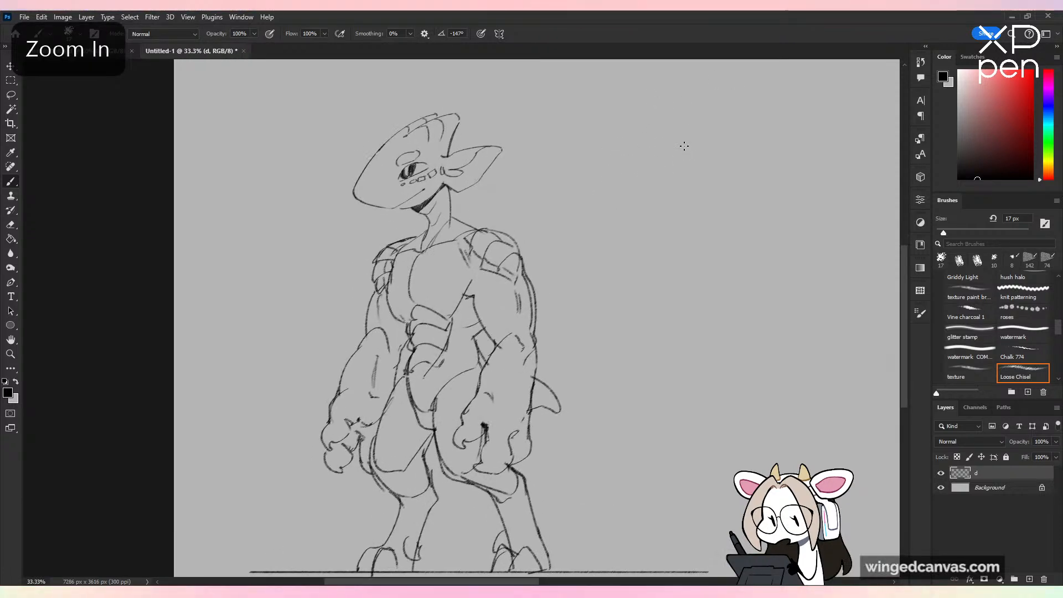
Step: Lasso the head and neck, scale them up to about 105%, and realign them over the shoulders
key(l)
mouse_move(404, 88)
mouse_down()
mouse_move(401, 219)
mouse_move(440, 232)
mouse_move(456, 212)
mouse_move(389, 96)
mouse_up()
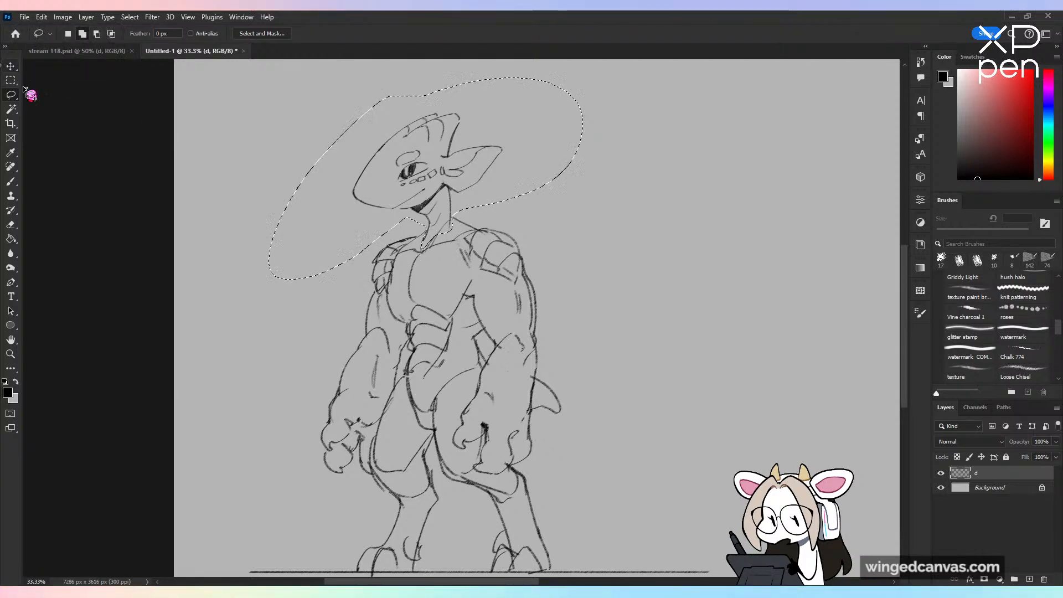
key(ctrl+t)
drag(583, 77, 601, 65)
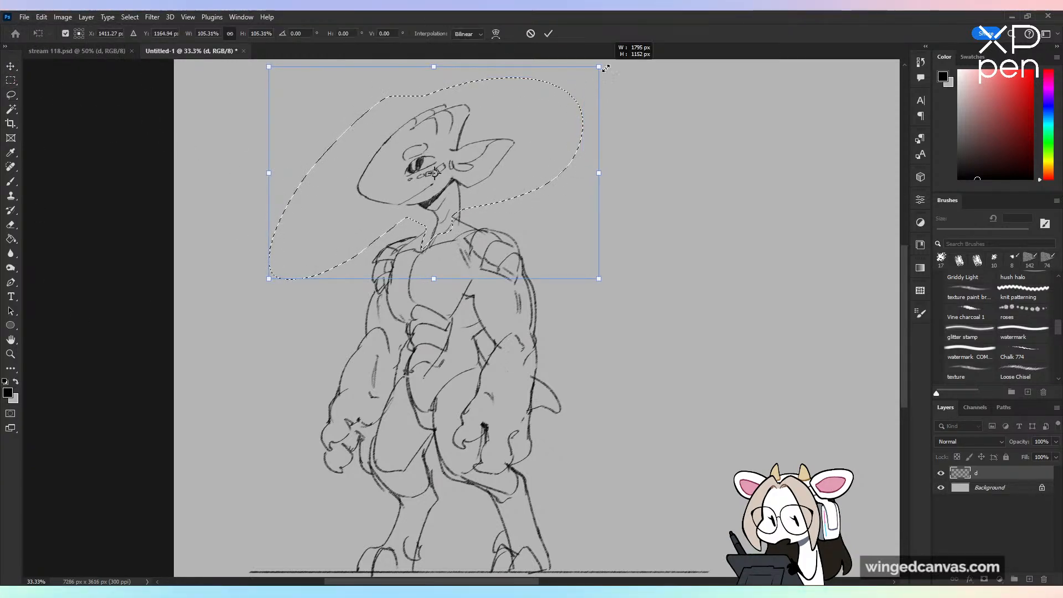
drag(526, 170, 519, 176)
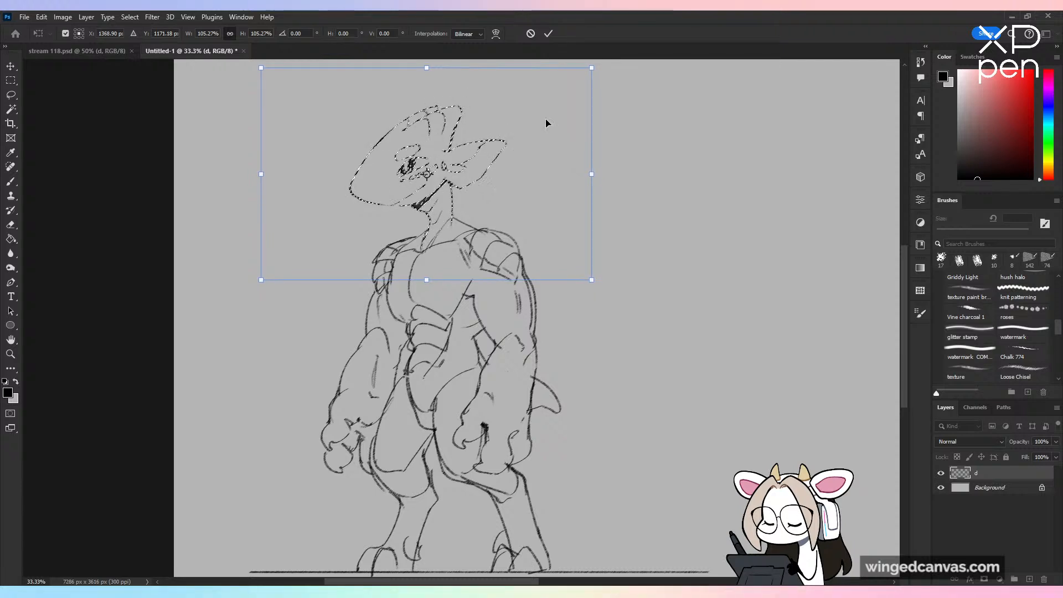
click(548, 34)
key(ctrl+d)
key(b)
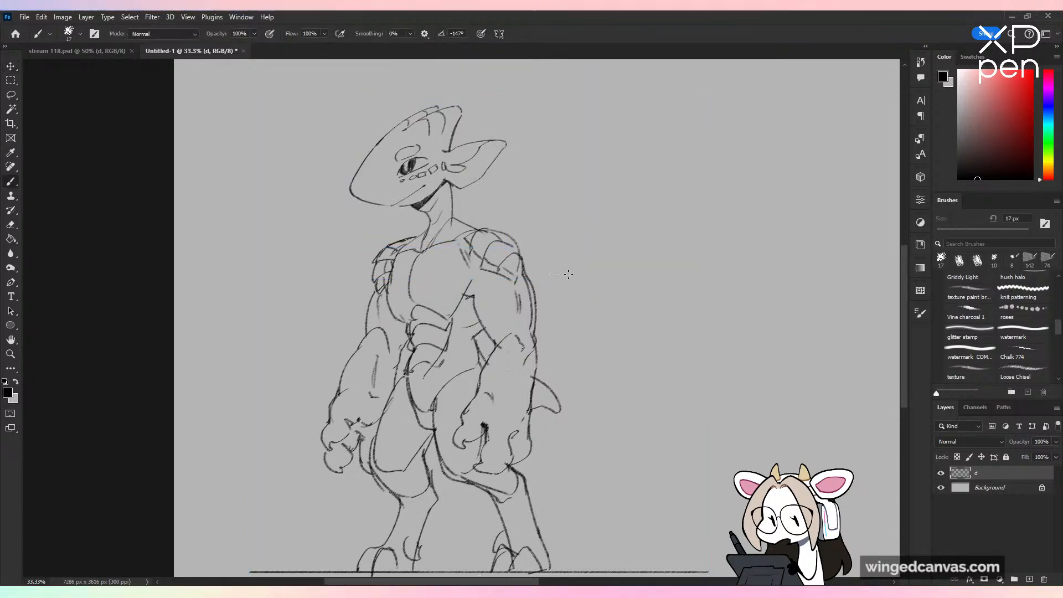
key(ctrl+minus)
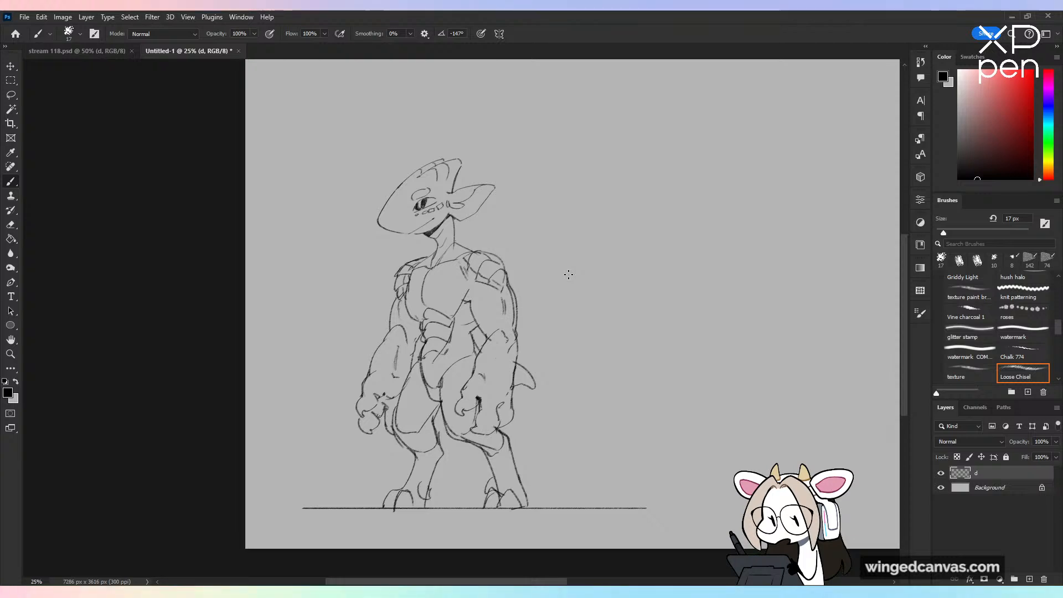
key(ctrl+plus)
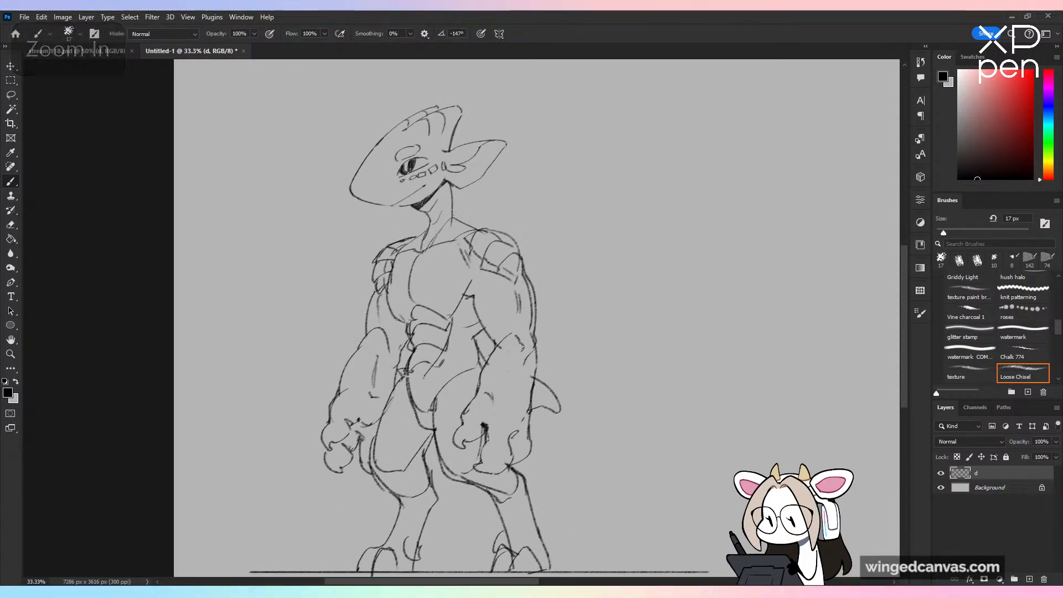
Step: Sketch knee-length shorts on the figure with a waistband, crotch folds, baggy legs and hems below the knees
drag(398, 369, 481, 363)
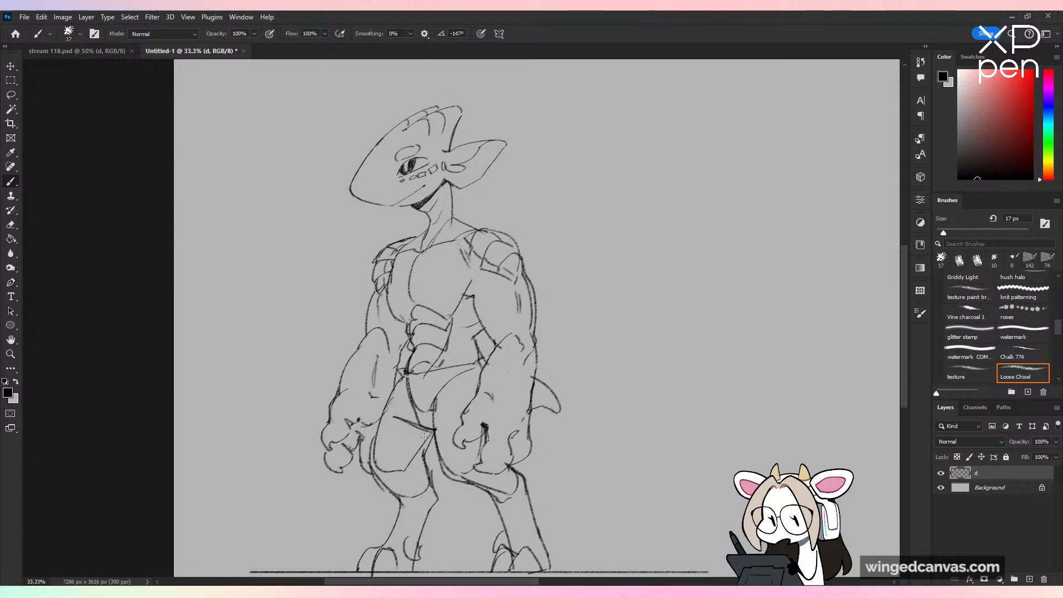
drag(433, 431, 397, 446)
drag(419, 400, 431, 433)
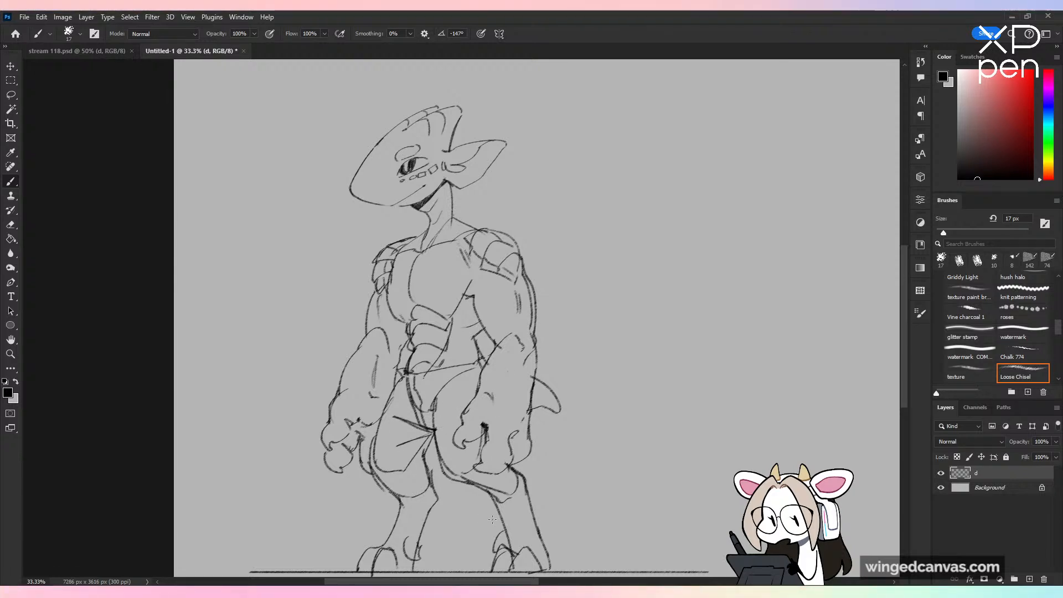
drag(527, 416, 541, 327)
mouse_move(400, 317)
mouse_down()
mouse_move(373, 378)
mouse_move(390, 405)
mouse_move(413, 410)
mouse_up()
mouse_move(405, 410)
mouse_down()
mouse_move(449, 406)
mouse_move(454, 383)
mouse_move(496, 406)
mouse_up()
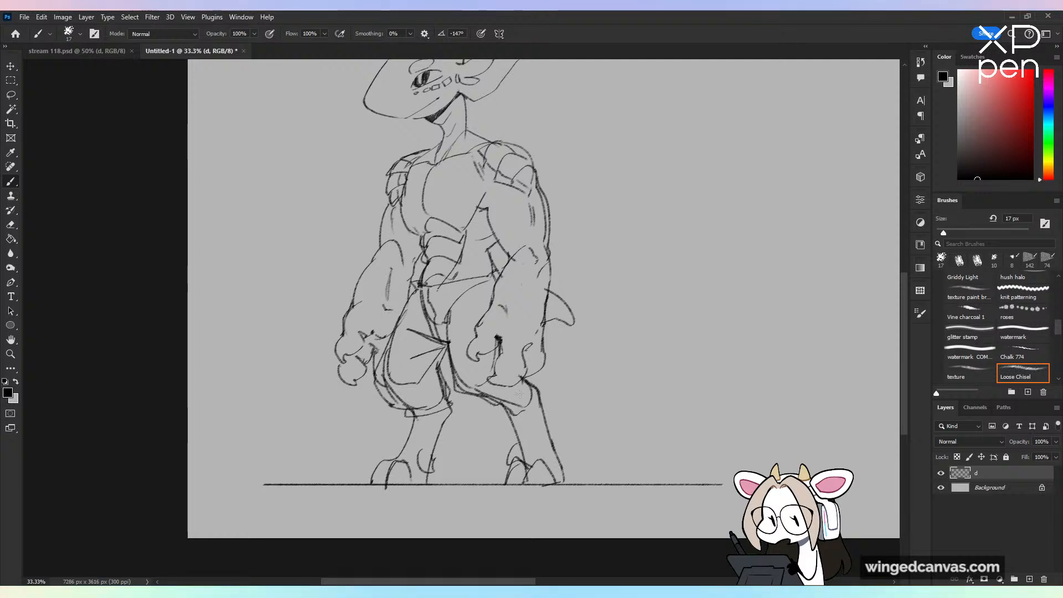
drag(573, 345, 586, 432)
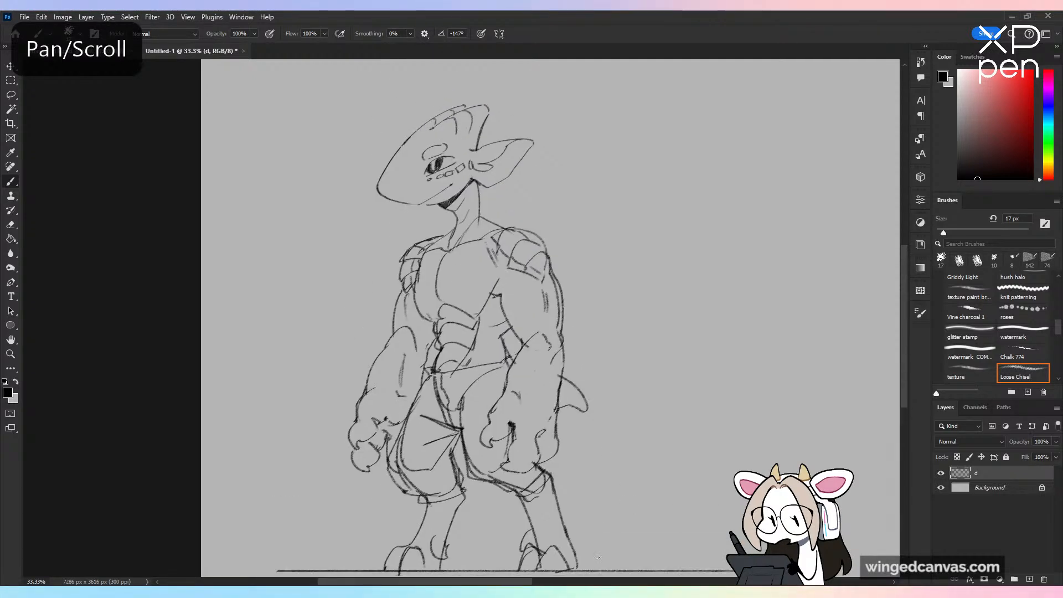
Step: Erase the pelvis lines inside the shorts and add a front fly line, creases and a lower waistband edge
mouse_move(446, 414)
mouse_down()
mouse_move(451, 392)
mouse_move(501, 367)
mouse_up()
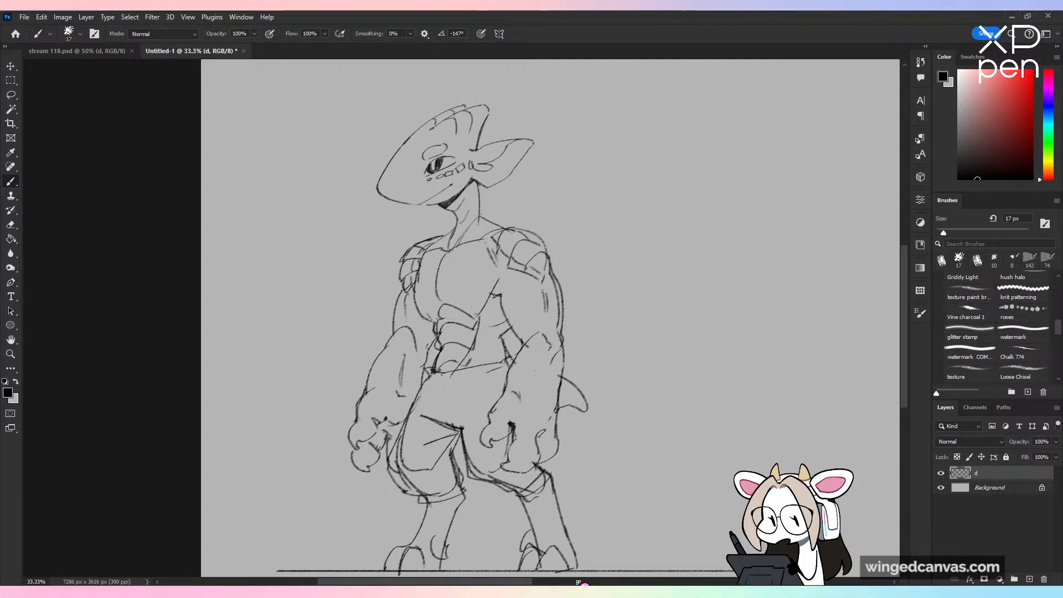
mouse_move(422, 389)
mouse_down()
mouse_move(456, 399)
mouse_move(454, 409)
mouse_move(468, 400)
mouse_move(472, 413)
mouse_up()
key(ctrl+z)
drag(432, 383, 458, 387)
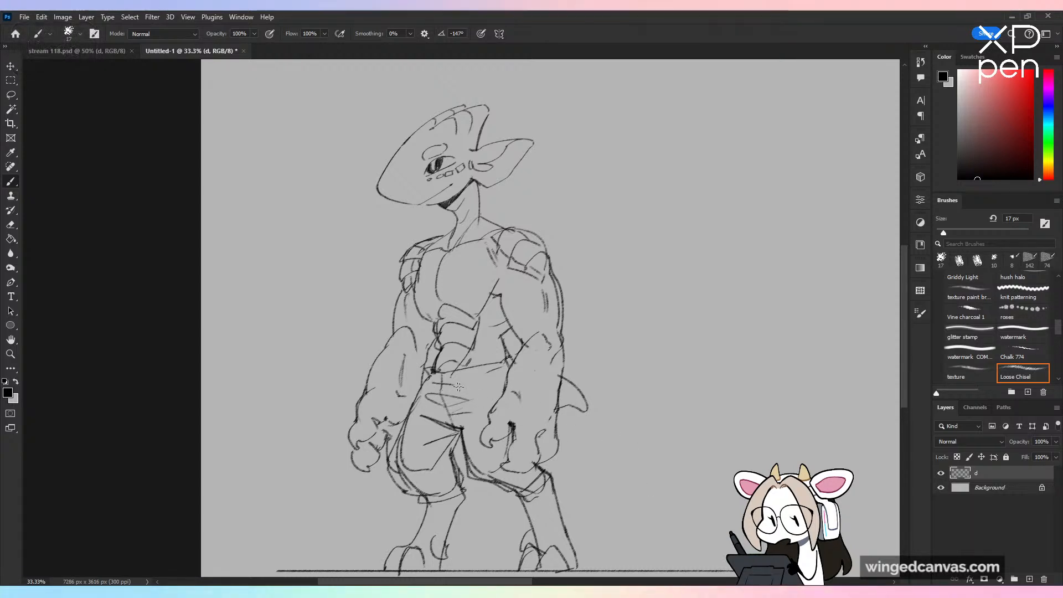
key(ctrl+minus)
key(ctrl+equal)
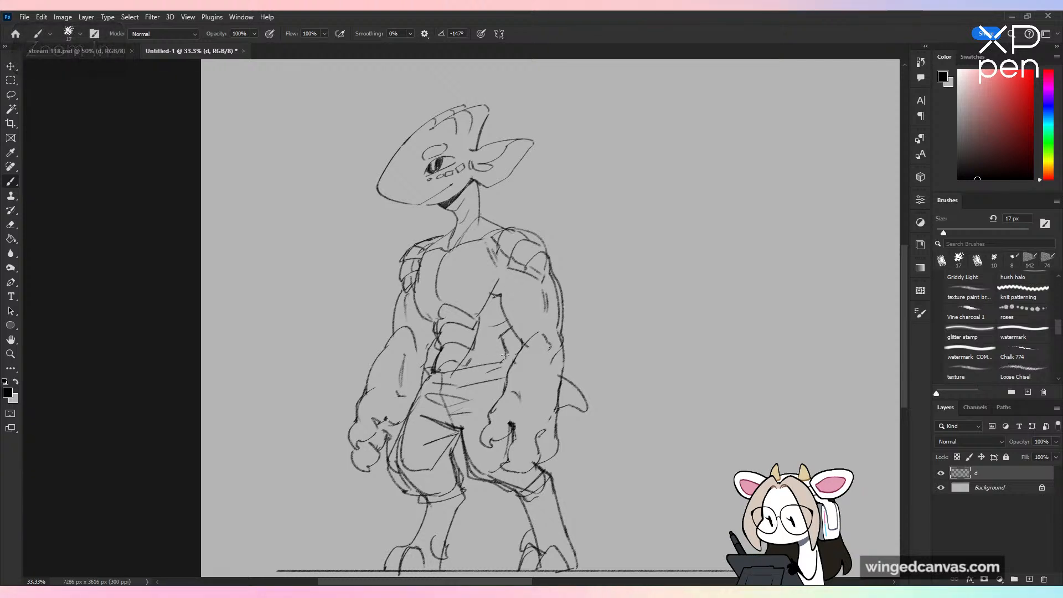
Step: Touch up the waist edge, replace the tail with a smaller pointed one behind the near arm, and check the figure flipped horizontally
drag(503, 340, 507, 359)
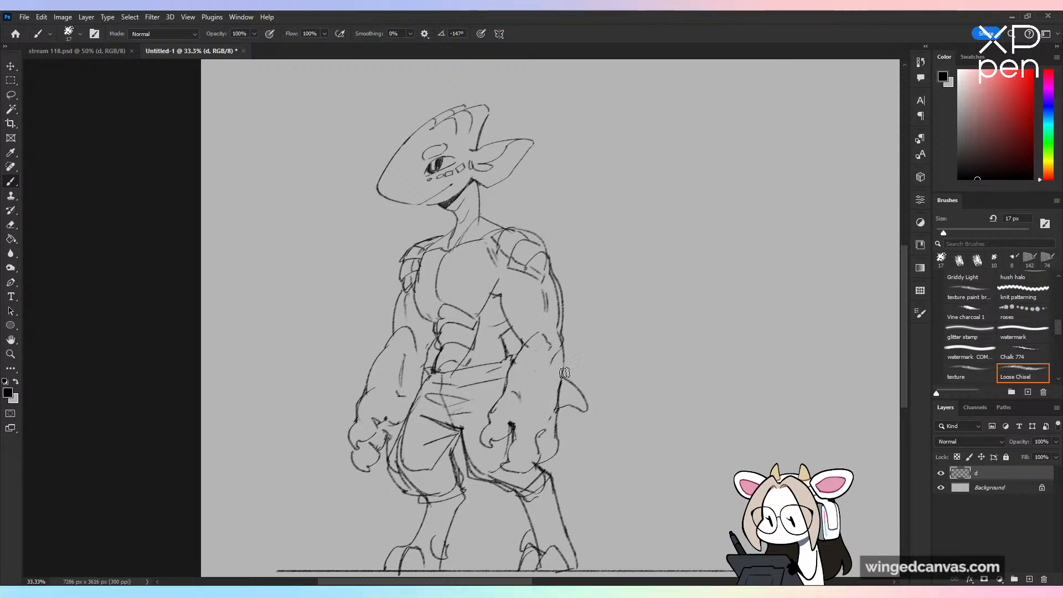
key(ctrl+z)
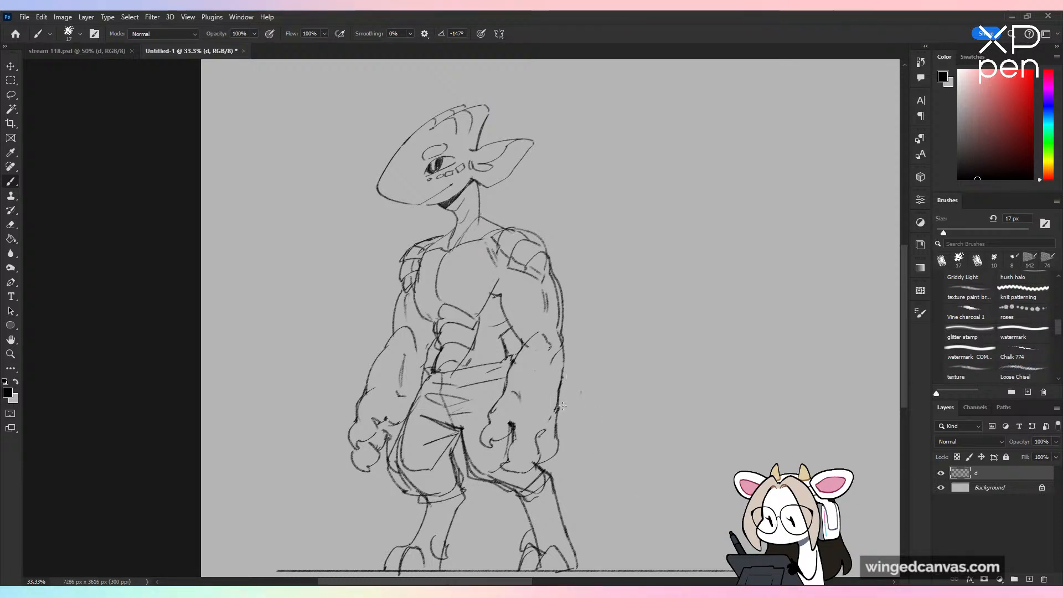
mouse_move(558, 411)
mouse_down()
mouse_move(596, 412)
mouse_move(558, 450)
mouse_up()
key(ctrl+z)
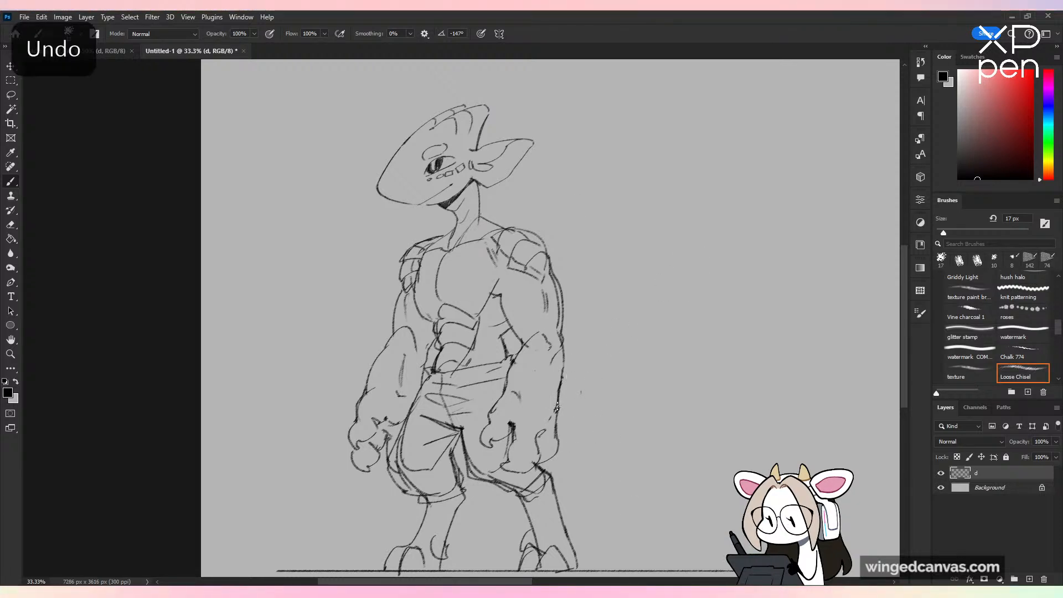
key(ctrl+minus)
key(ctrl+shift+h)
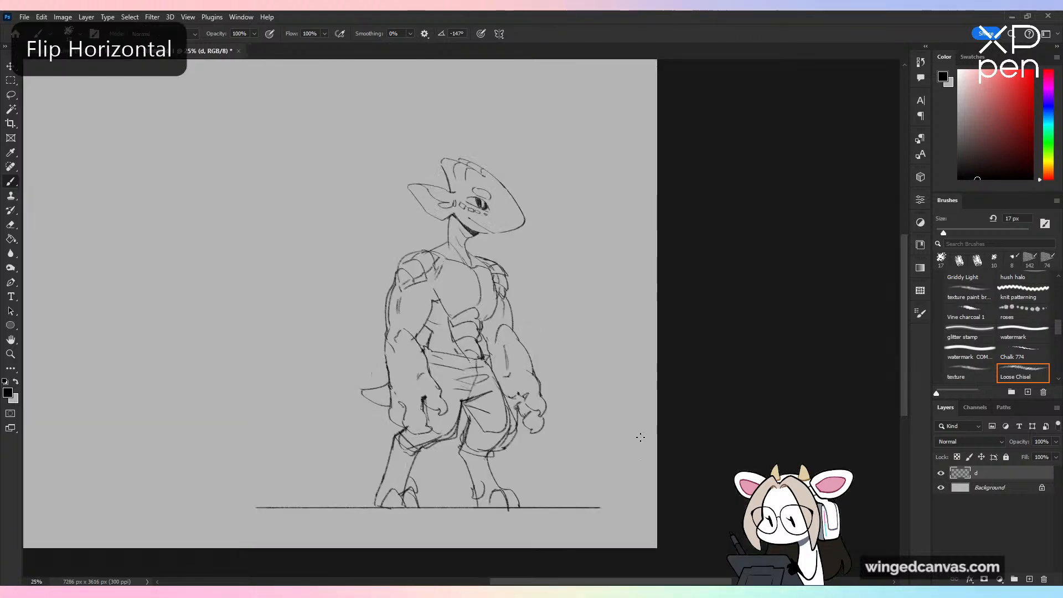
key(ctrl+shift+h)
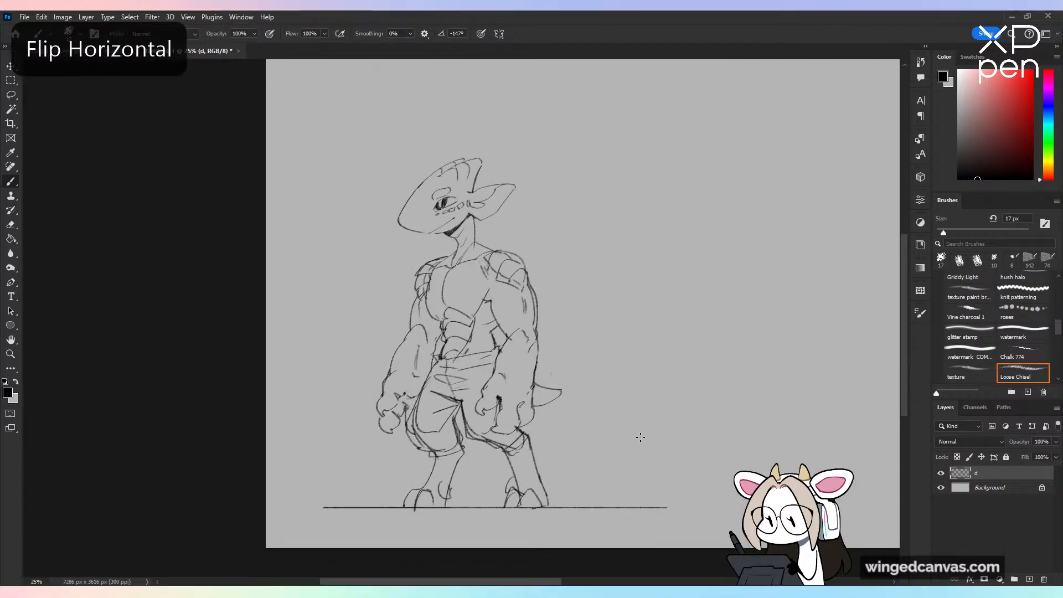
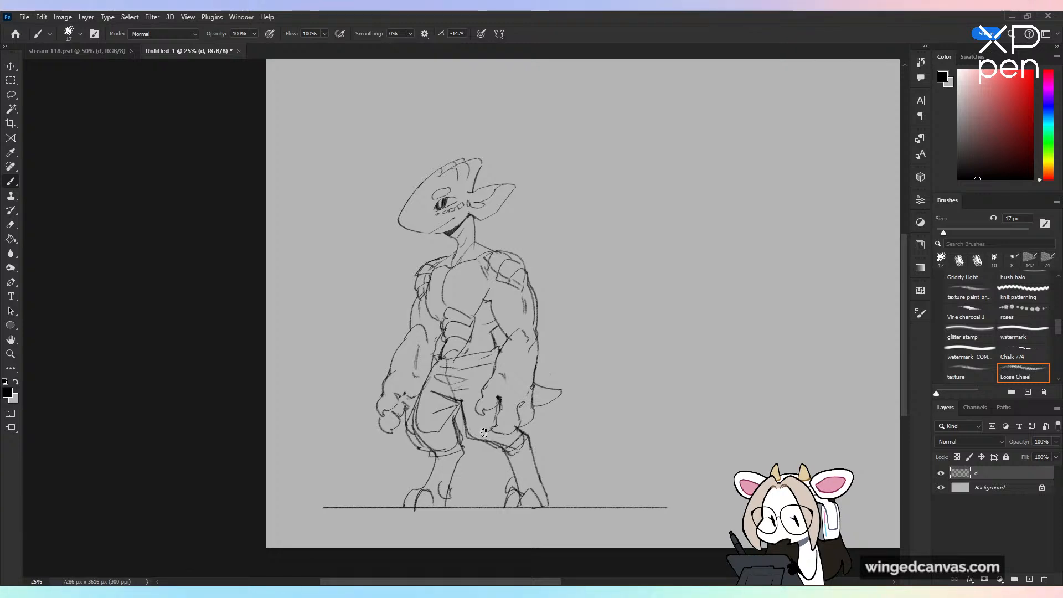
Step: Clean up the leg lines and hems of the shorts, and draw a diagonal strap across the chest from neck to waist
drag(503, 445, 491, 437)
mouse_move(423, 435)
mouse_down()
mouse_move(420, 413)
mouse_move(418, 440)
mouse_move(455, 433)
mouse_up()
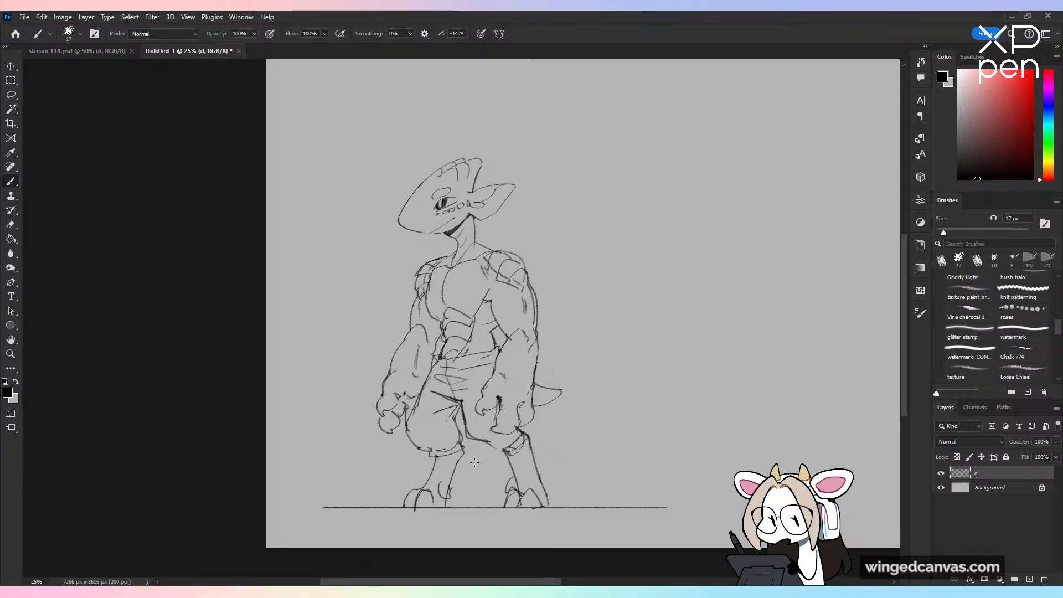
key(ctrl+plus)
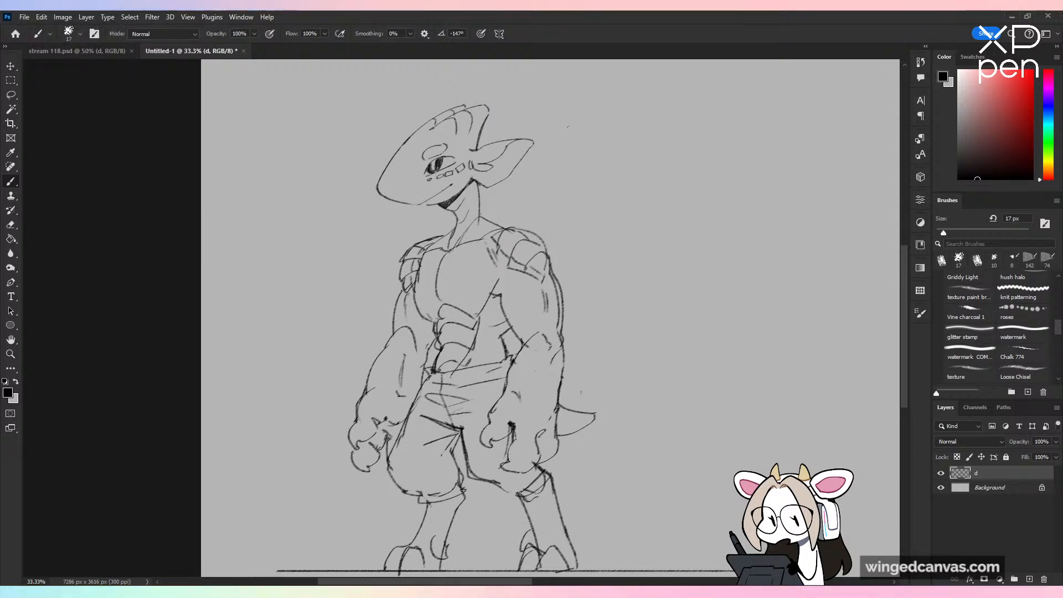
mouse_move(448, 230)
mouse_down()
mouse_move(425, 240)
mouse_move(508, 344)
mouse_up()
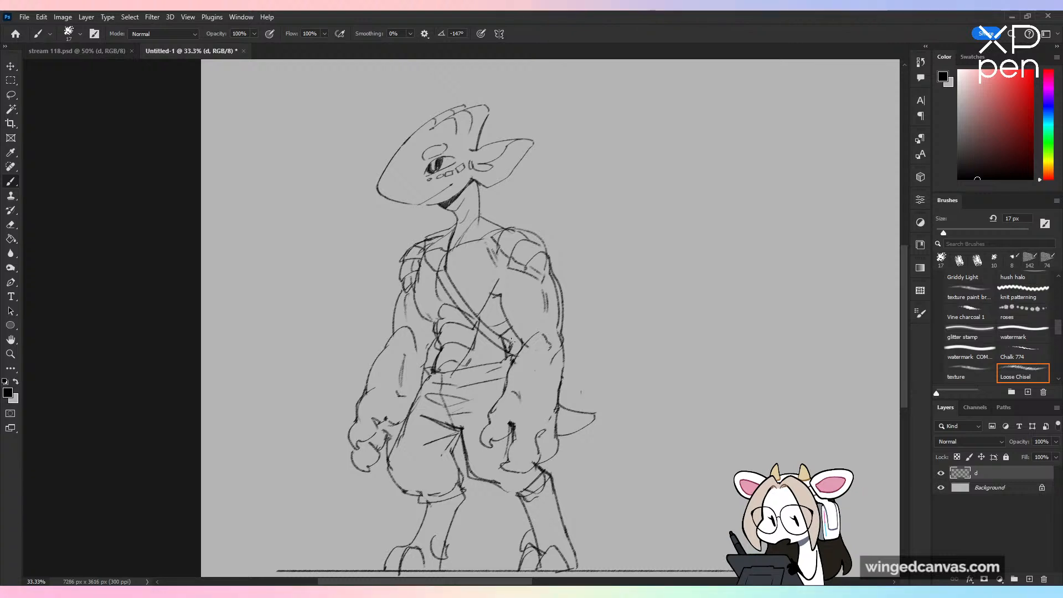
Step: Scale the whole figure and its ground line down uniformly, keeping the feet near the canvas's lower edge
mouse_move(612, 244)
mouse_down()
mouse_move(508, 413)
mouse_move(504, 399)
mouse_up()
key(ctrl+minus)
key(ctrl+minus)
key(ctrl+minus)
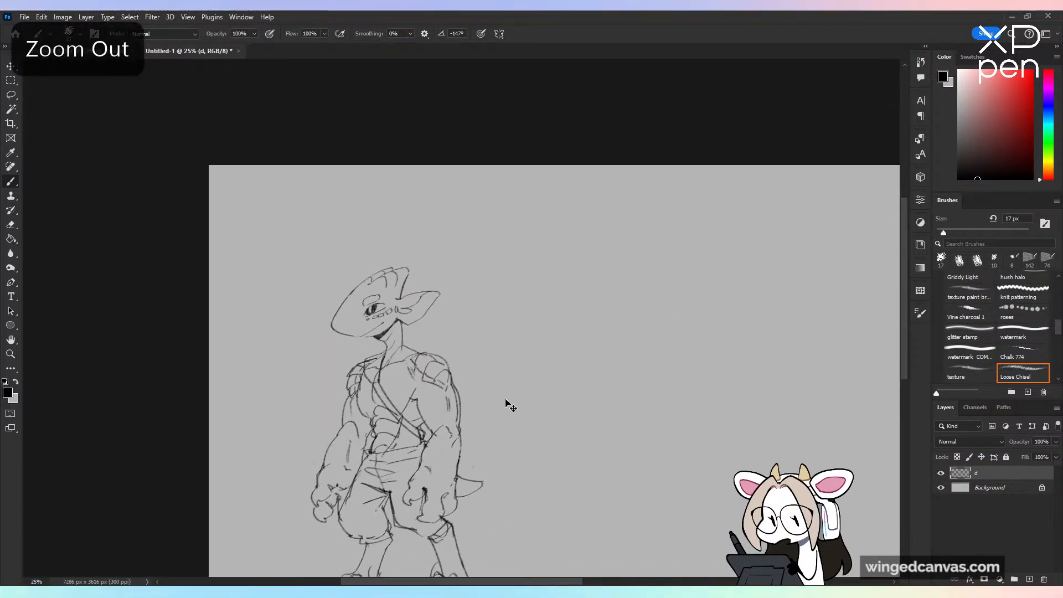
click(11, 67)
key(ctrl+plus)
key(ctrl+plus)
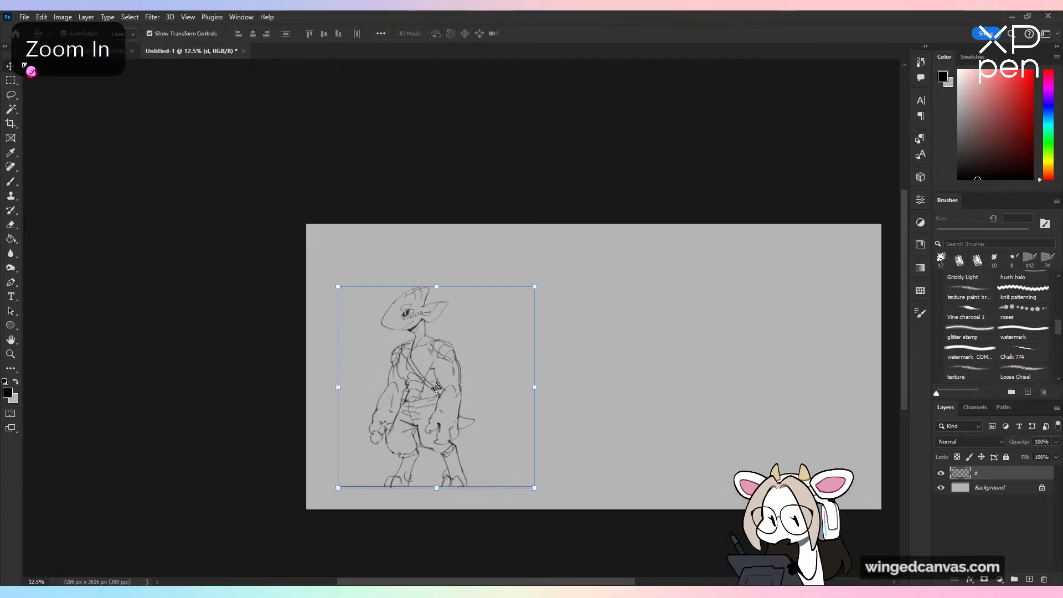
mouse_move(470, 323)
mouse_down()
mouse_move(481, 190)
mouse_move(478, 223)
mouse_up()
mouse_move(427, 162)
mouse_down()
mouse_move(437, 249)
mouse_move(445, 239)
mouse_up()
click(548, 35)
mouse_move(511, 351)
mouse_down()
mouse_move(537, 397)
mouse_move(537, 342)
mouse_move(464, 362)
mouse_up()
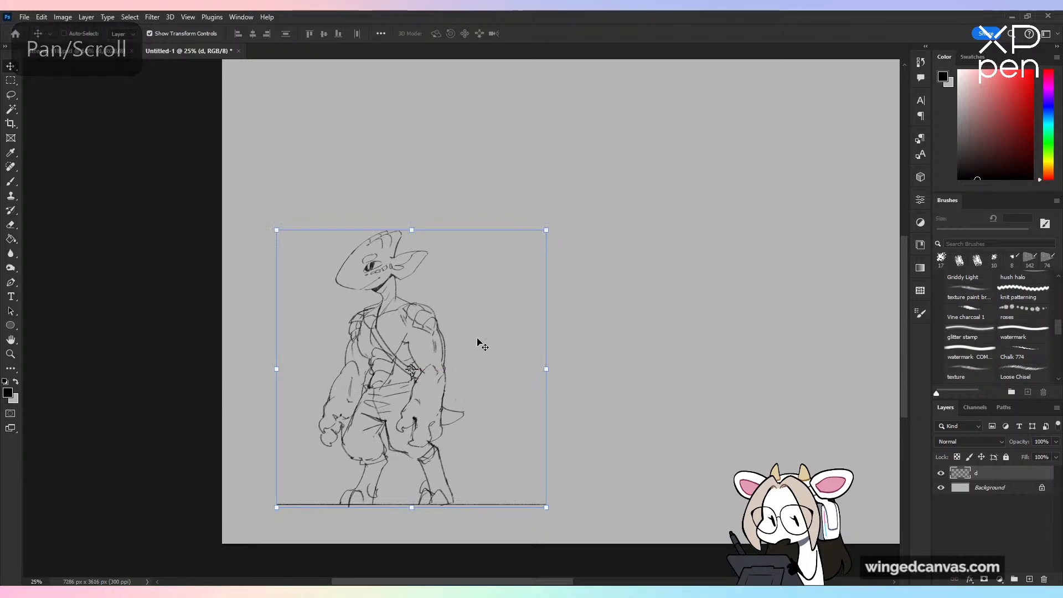
Step: Extend the ground line under the feet into one straight horizontal line across the full canvas width
key(b)
shift+click(691, 505)
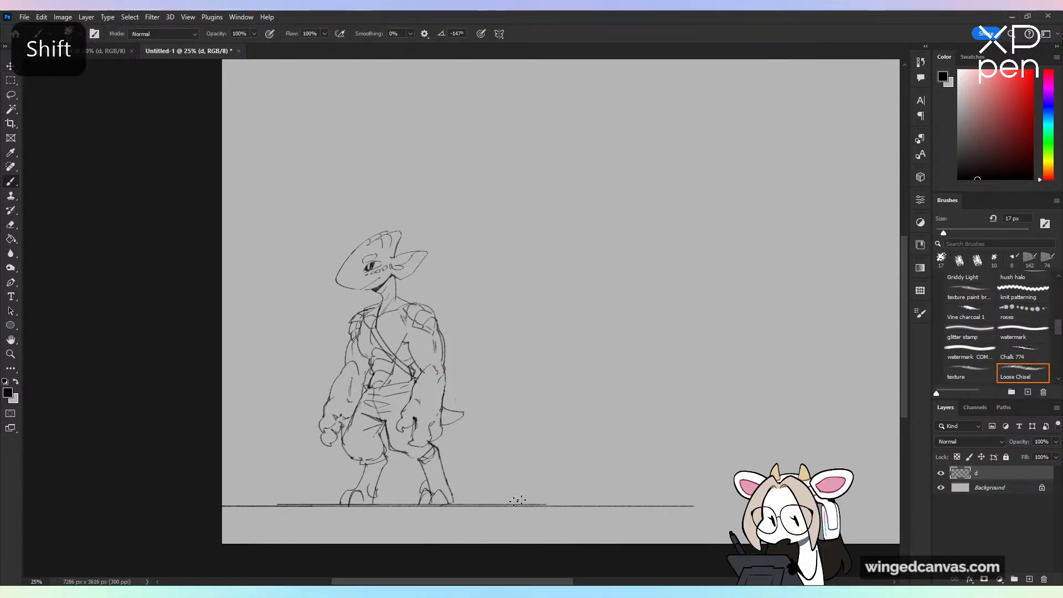
key(ctrl+z)
mouse_move(219, 505)
mouse_down()
mouse_move(318, 514)
mouse_move(950, 466)
mouse_up()
key(ctrl+minus)
key(ctrl+minus)
mouse_move(382, 307)
mouse_down()
mouse_move(714, 285)
mouse_move(823, 296)
mouse_up()
key(ctrl+plus)
key(ctrl+plus)
key(ctrl+plus)
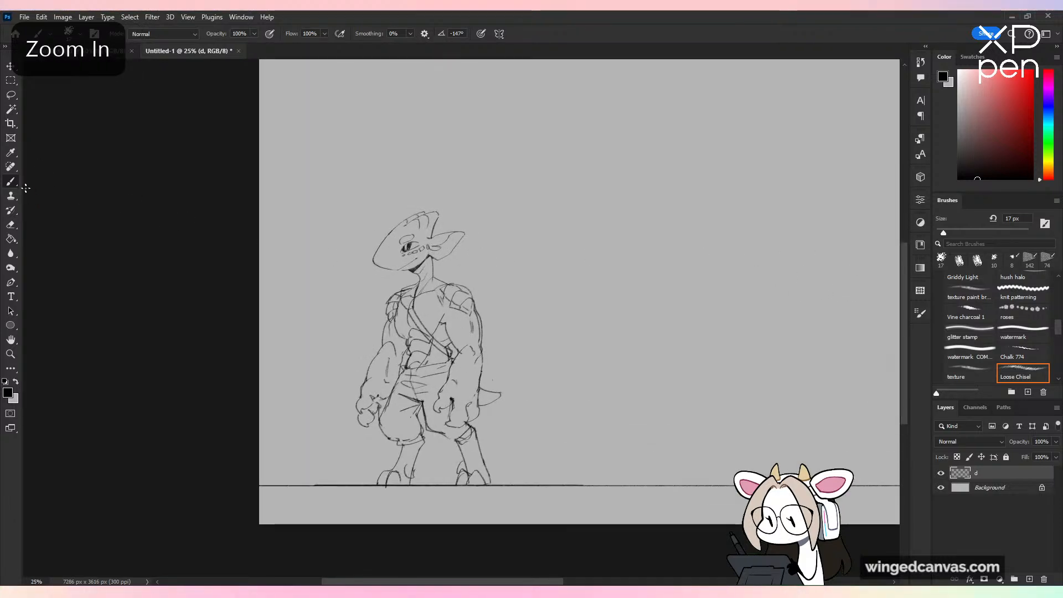
key(ctrl+plus)
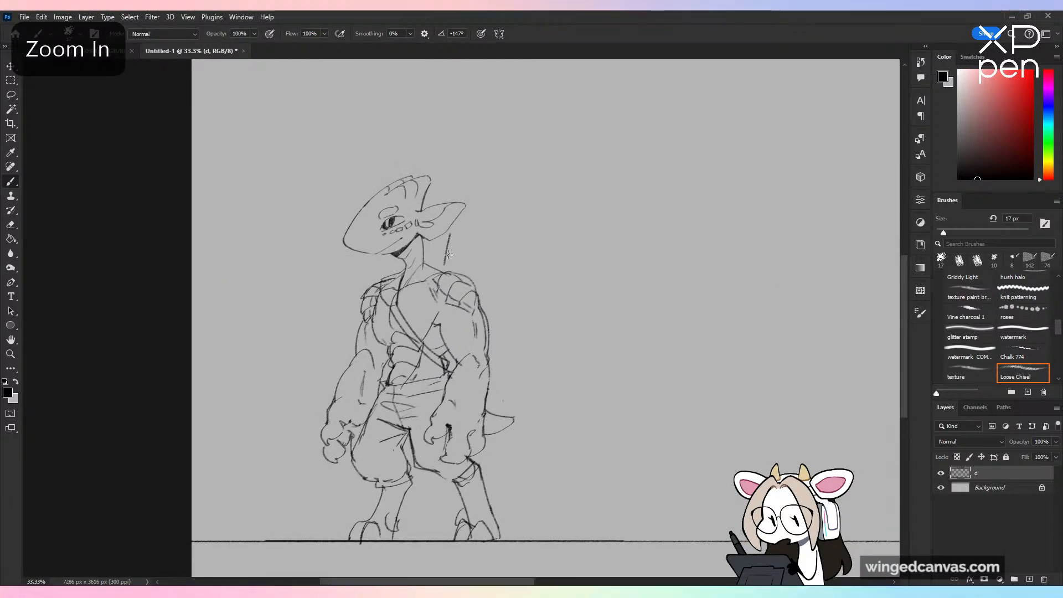
key(ctrl+z)
drag(454, 234, 451, 270)
drag(461, 146, 451, 204)
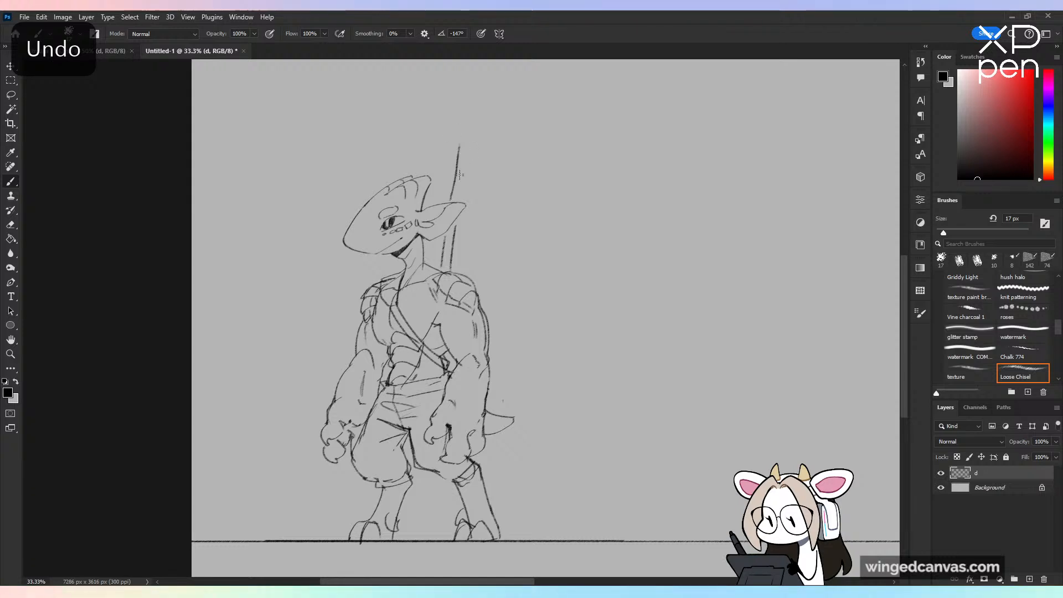
key(ctrl+z)
drag(463, 116, 452, 198)
drag(504, 149, 536, 266)
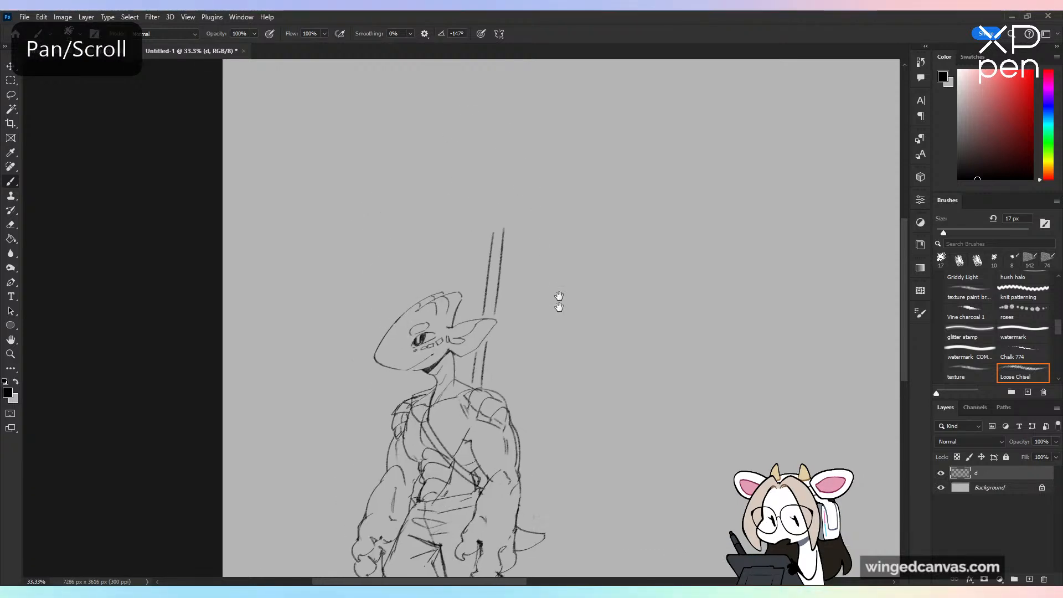
key(ctrl+z)
Step: Add a new layer and draw two straight parallel 10 px lines as a weapon shaft from the near shoulder to above the head
key(ctrl+shift+alt+n)
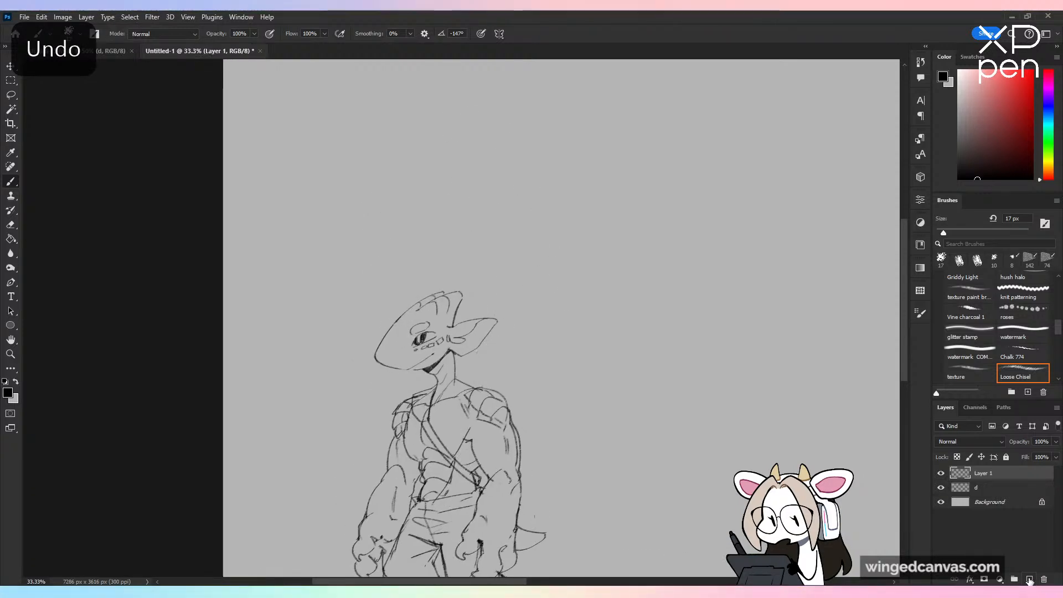
key([)
drag(579, 302, 560, 394)
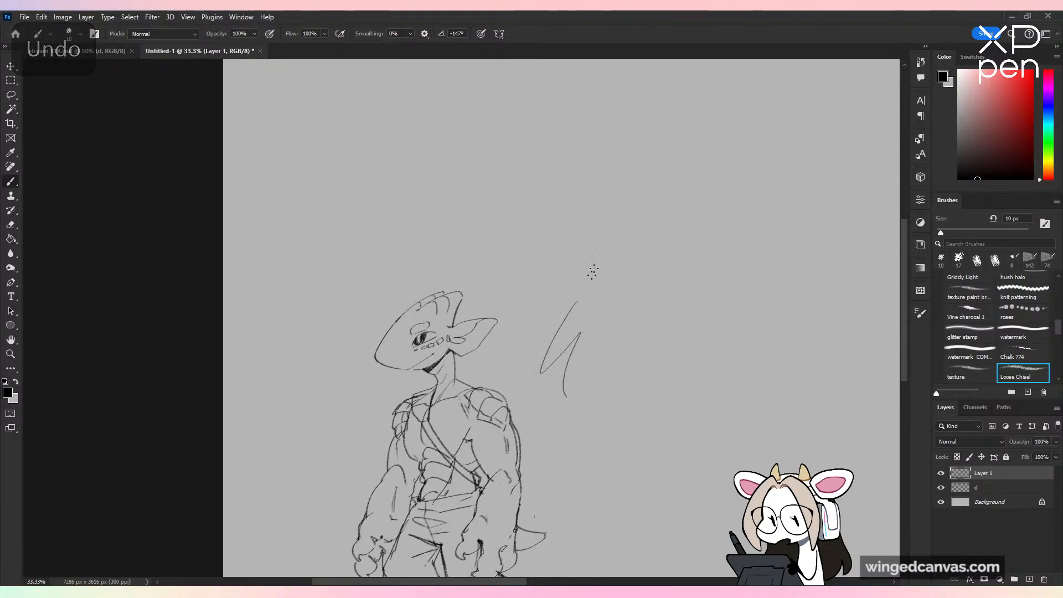
key(ctrl+z)
drag(496, 213, 456, 415)
key(ctrl+z)
click(488, 208)
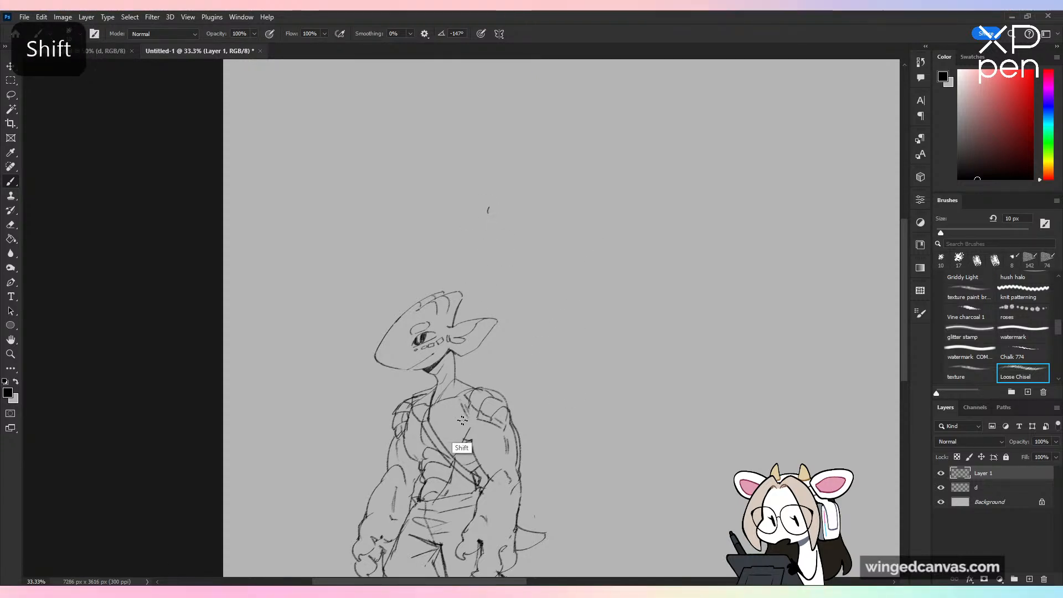
shift+click(464, 420)
shift+click(496, 208)
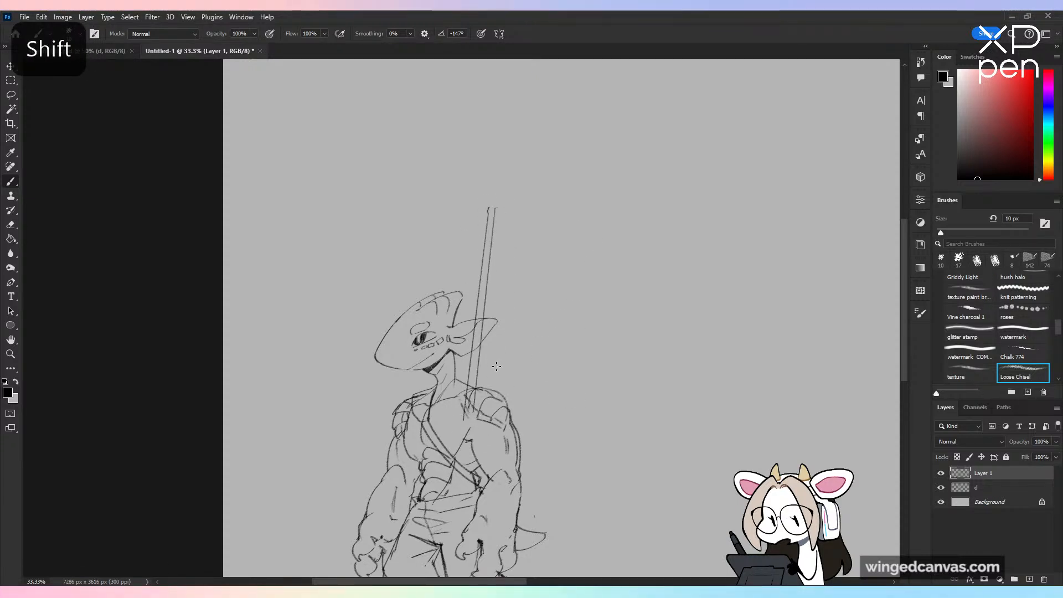
key(ctrl+z)
shift+click(499, 208)
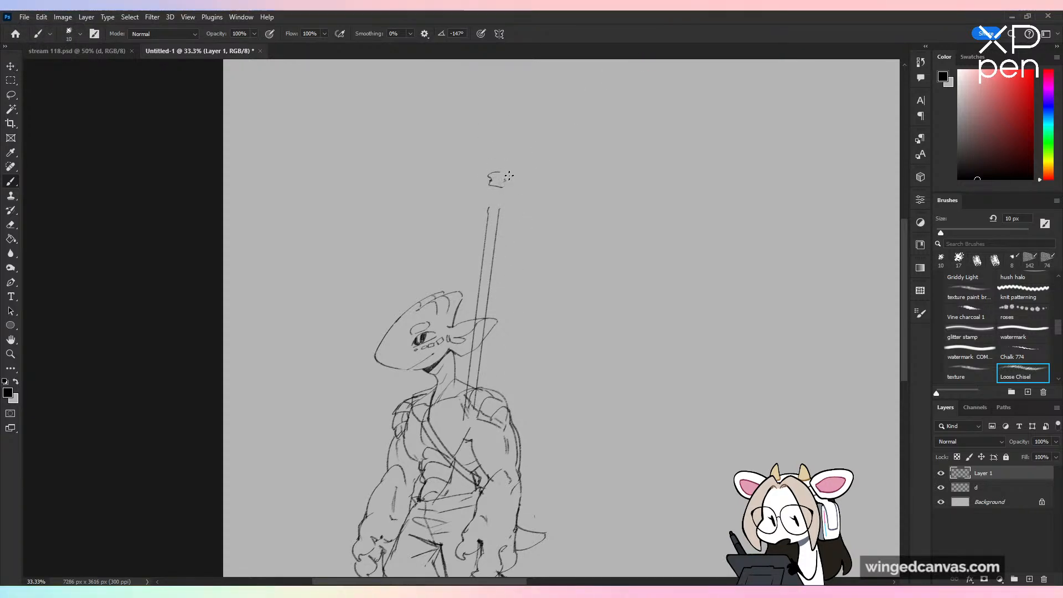
Step: Sketch a pointed finial, stacked collar rings and a socket around the upper end of the weapon shaft
drag(491, 170, 505, 168)
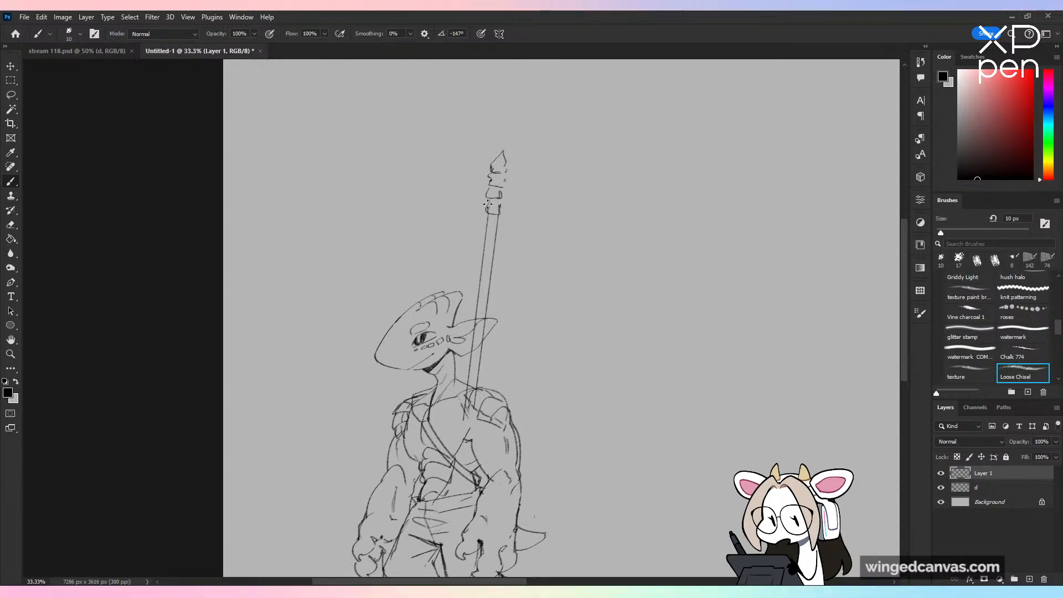
key(ctrl+z)
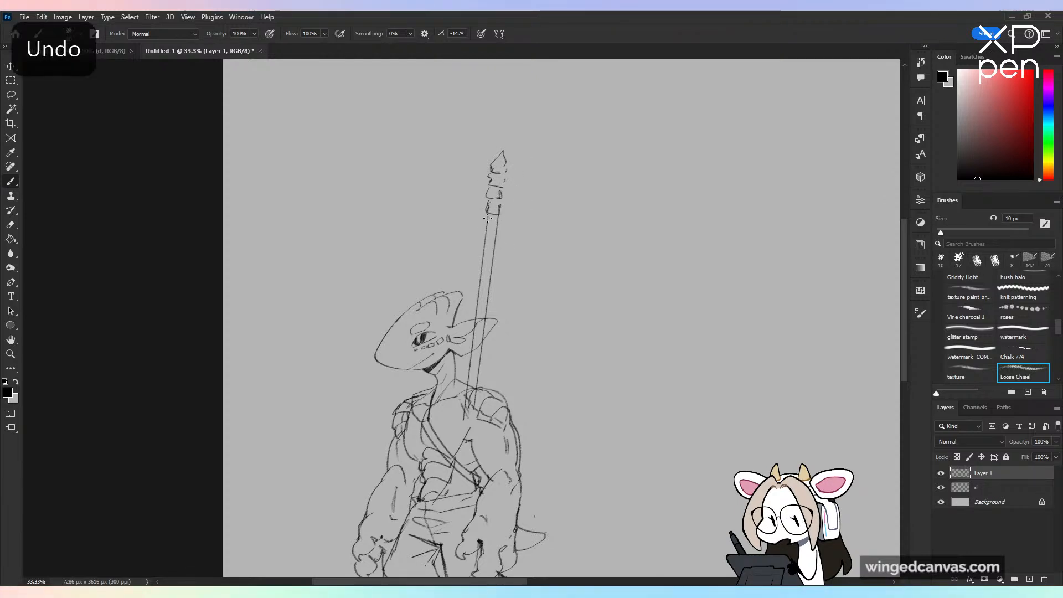
mouse_move(483, 240)
mouse_down()
mouse_move(499, 243)
mouse_move(502, 217)
mouse_up()
Step: Sketch a large crescent axe blade on the shaft's face side and a smaller hooked blade on its opposite side
drag(489, 177, 477, 113)
mouse_move(484, 88)
mouse_down()
mouse_move(413, 177)
mouse_move(419, 288)
mouse_move(475, 242)
mouse_up()
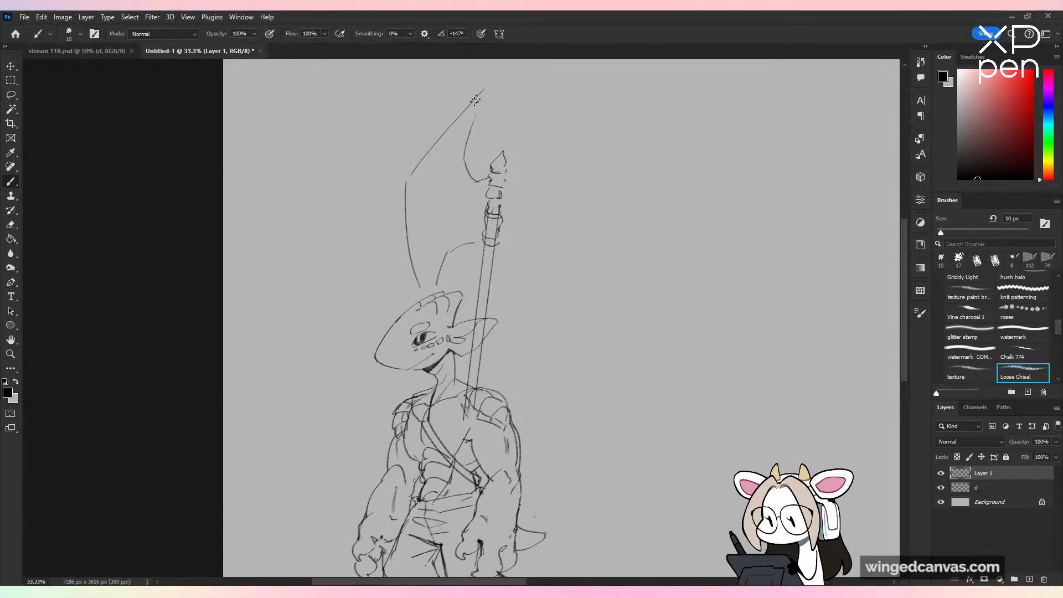
mouse_move(481, 95)
mouse_down()
mouse_move(525, 179)
mouse_move(565, 162)
mouse_move(567, 146)
mouse_move(570, 224)
mouse_move(555, 171)
mouse_move(559, 148)
mouse_move(575, 226)
mouse_up()
key(ctrl+z)
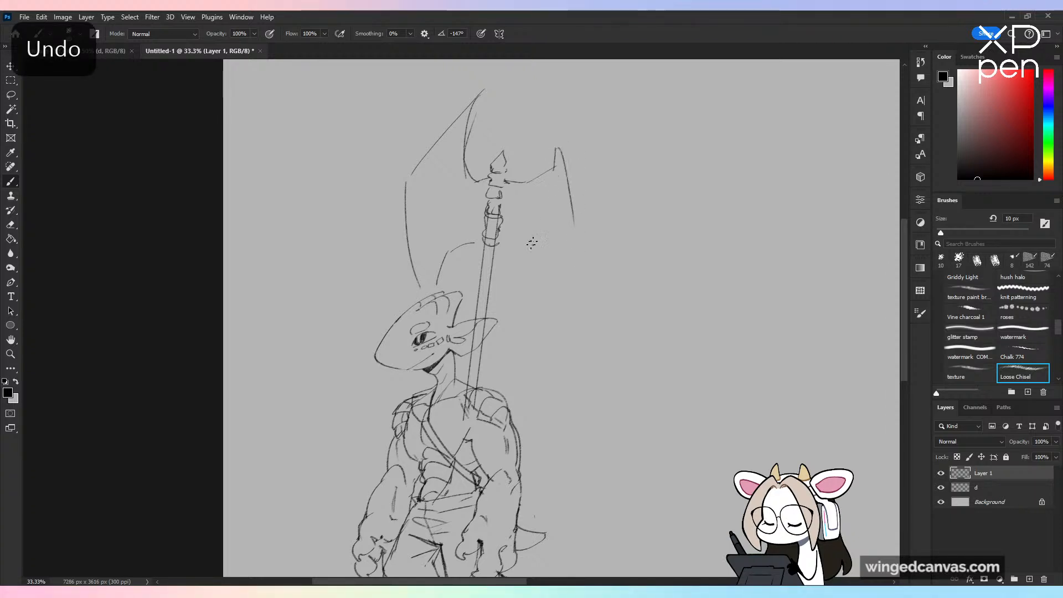
key(ctrl+z)
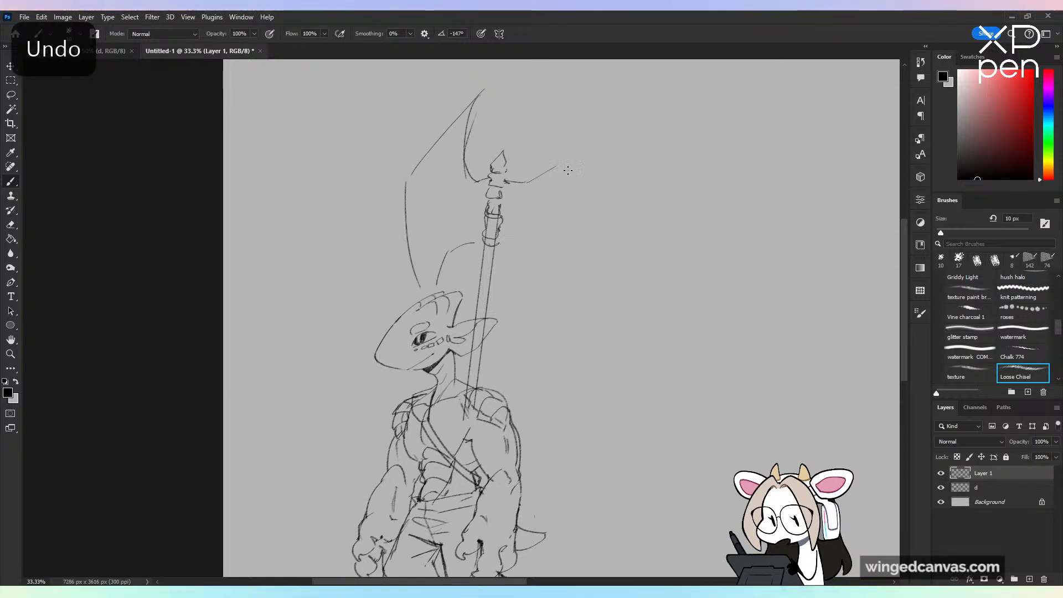
drag(501, 180, 575, 180)
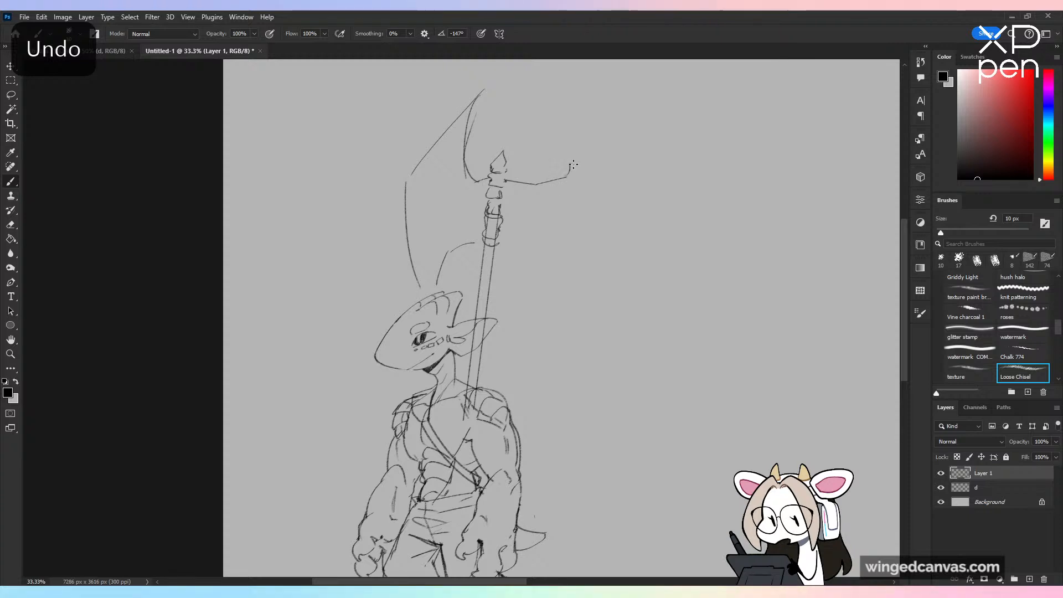
drag(501, 239, 551, 258)
drag(577, 194, 530, 294)
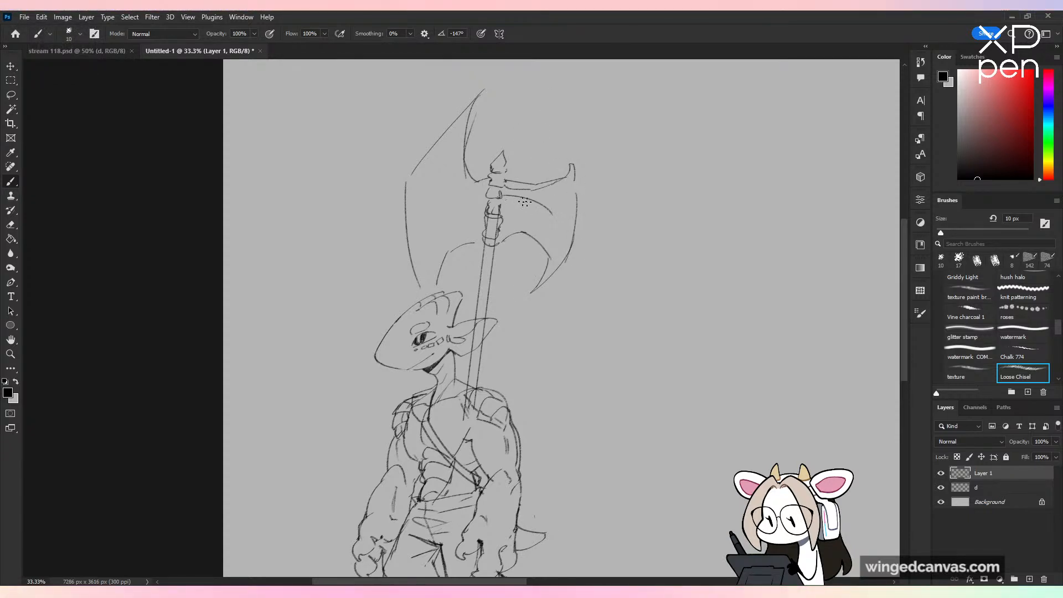
Step: Add curved ribs fanning out from the shaft inside the smaller axe blade
mouse_move(502, 197)
mouse_down()
mouse_move(558, 220)
mouse_move(550, 256)
mouse_up()
key(ctrl+z)
key(ctrl+minus)
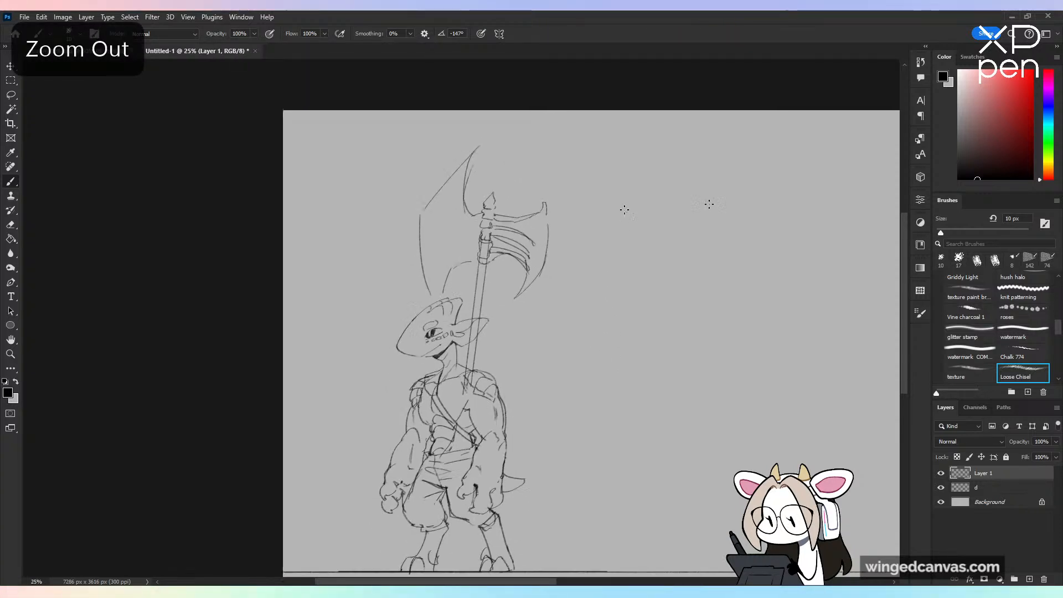
key(ctrl+plus)
key(ctrl+minus)
key(ctrl+plus)
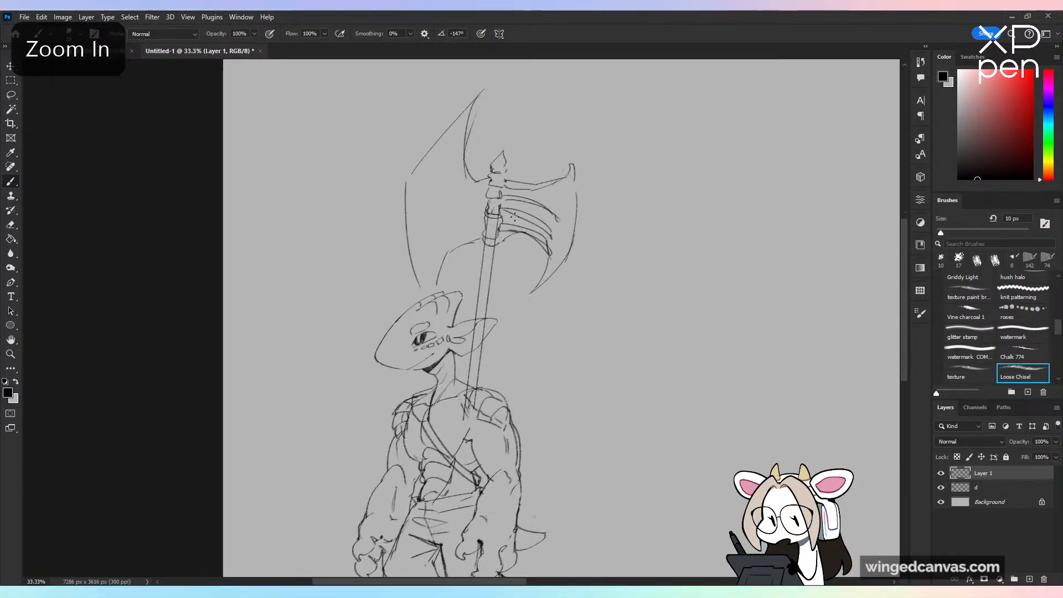
Step: Draw a knobbed binding on the shaft just below the blades and a ring band behind the head
drag(492, 260, 507, 258)
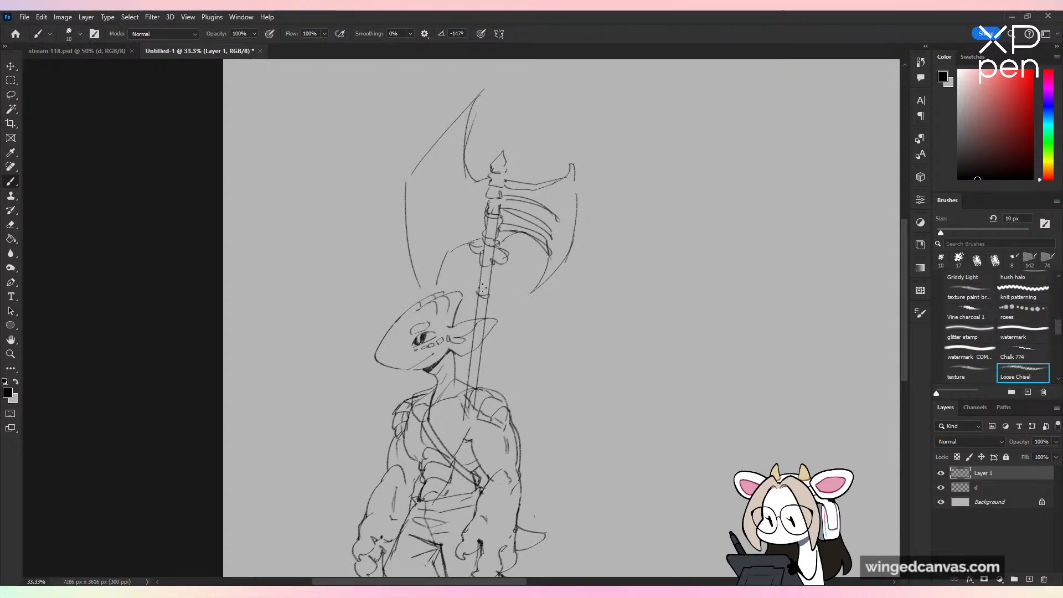
key(ctrl+z)
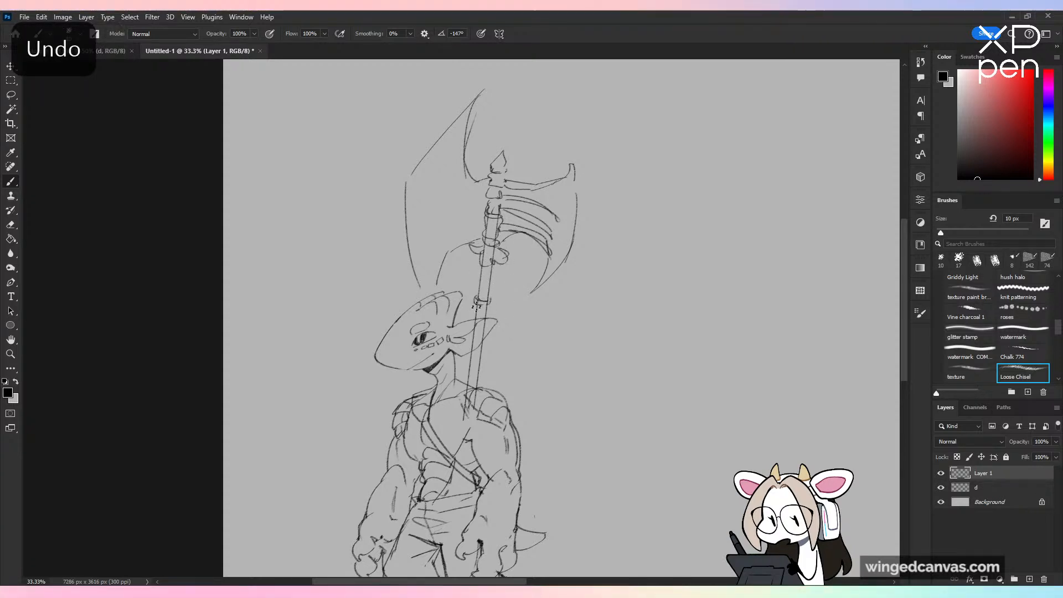
key(ctrl+z)
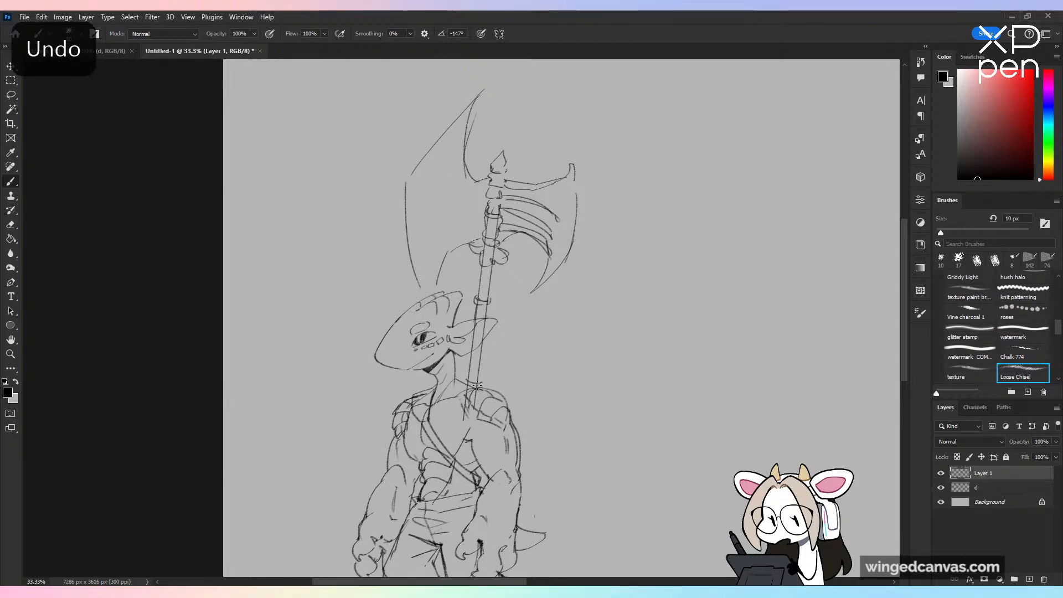
Step: Continue the axe shaft down behind the body to an end piece between the legs, erasing the lines that cross the shorts
key(ctrl+minus)
drag(648, 491, 645, 442)
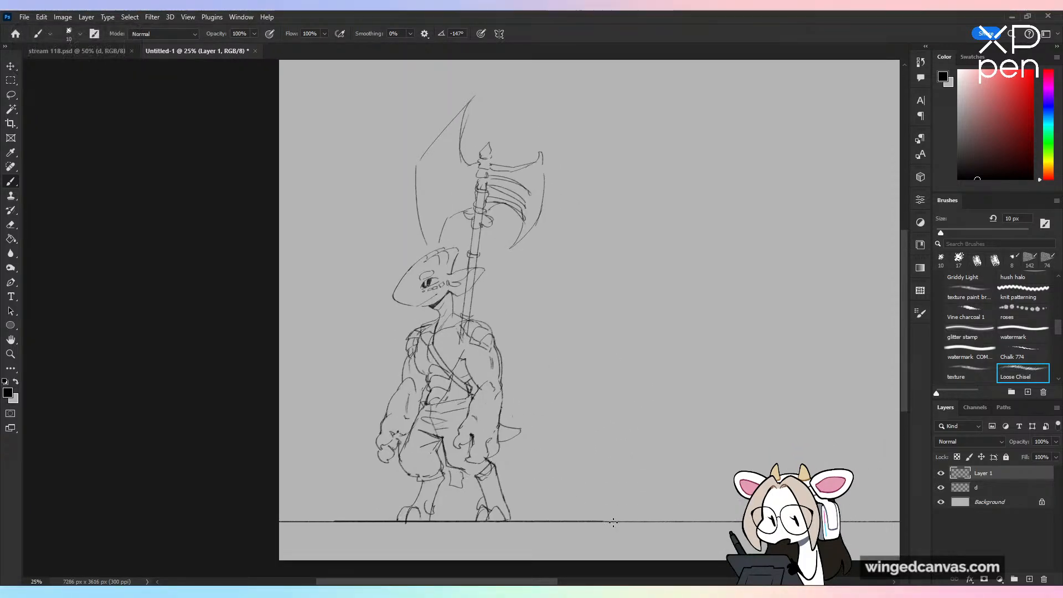
key(ctrl+z)
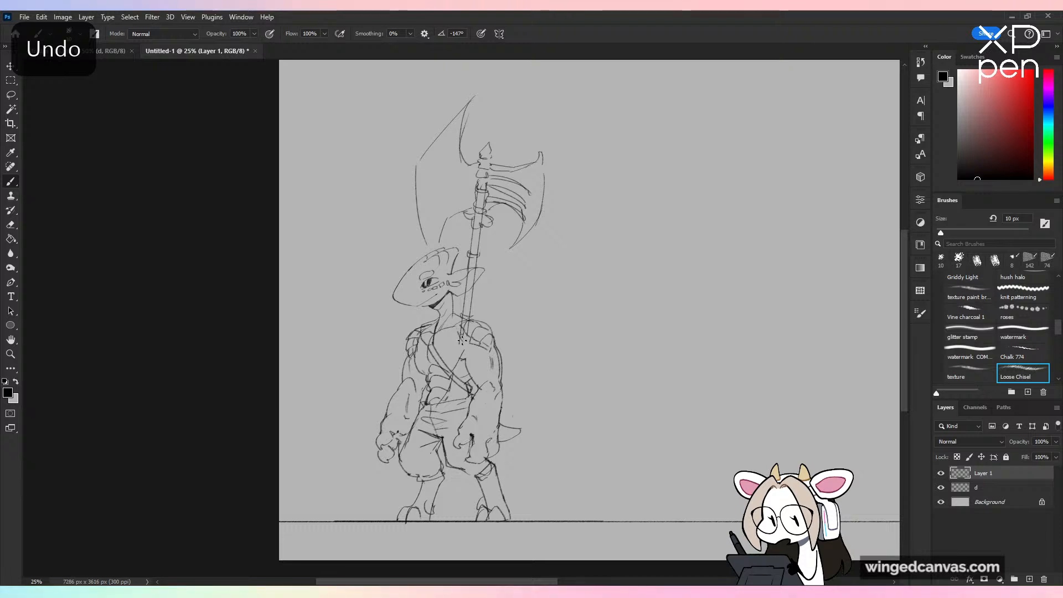
drag(468, 326, 449, 512)
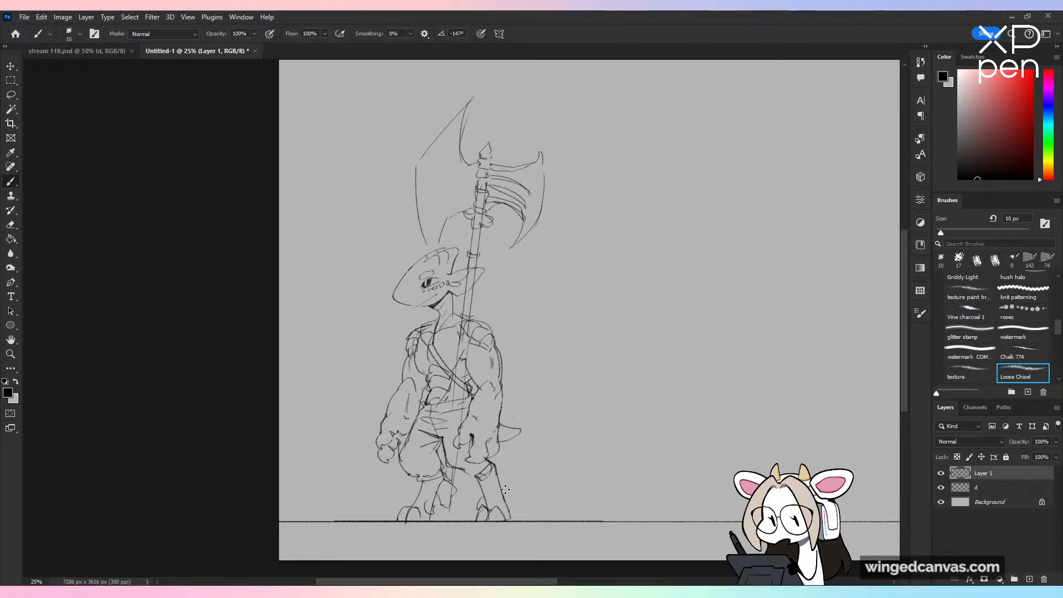
key(e)
drag(458, 459, 471, 424)
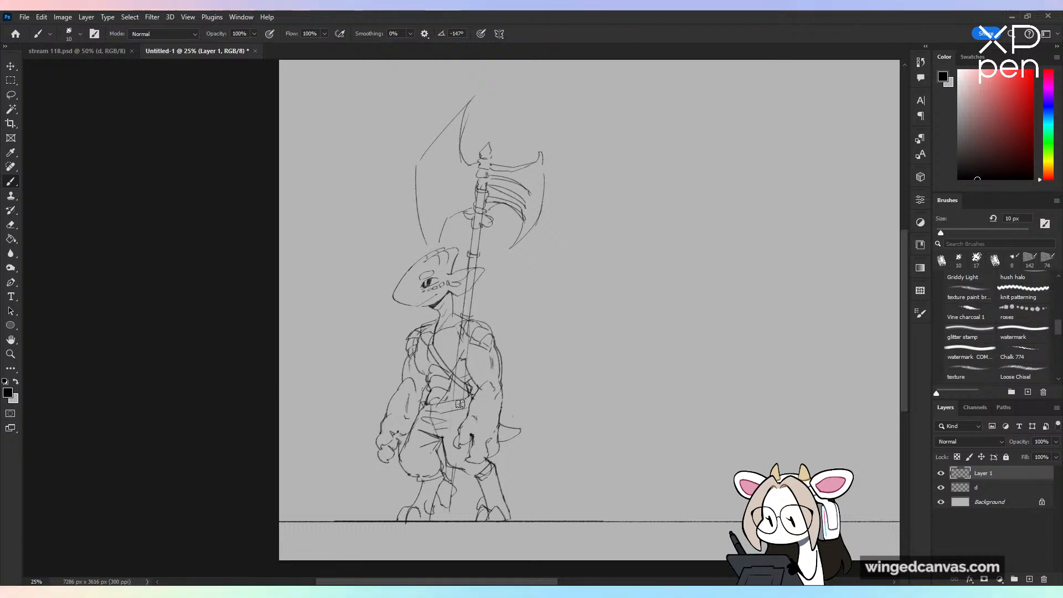
Step: Erase the shaft's ring band, then lasso the axe head and move it down closer to the character's head
key(ctrl+plus)
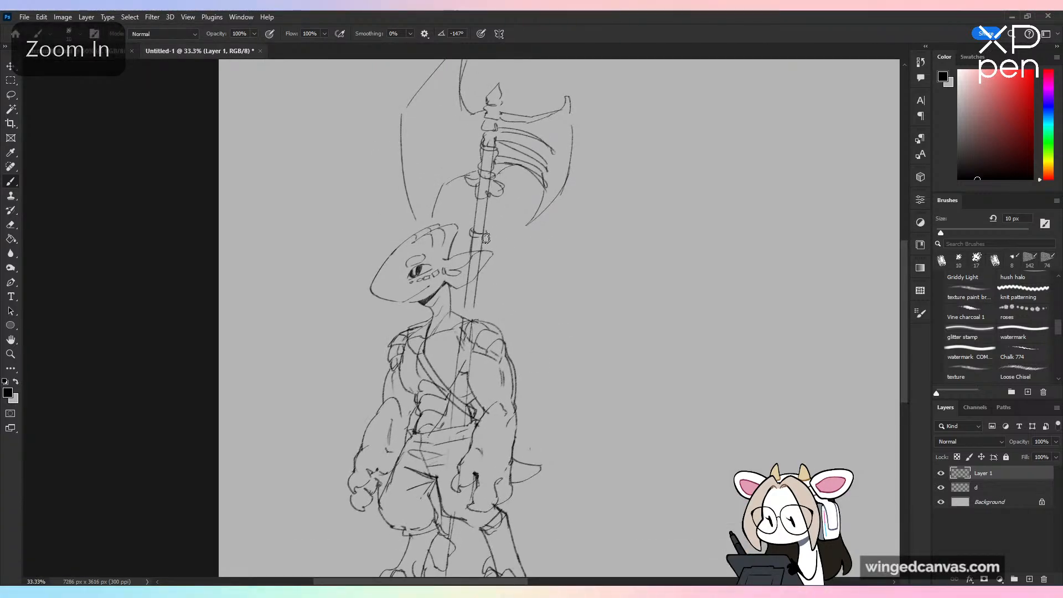
key(l)
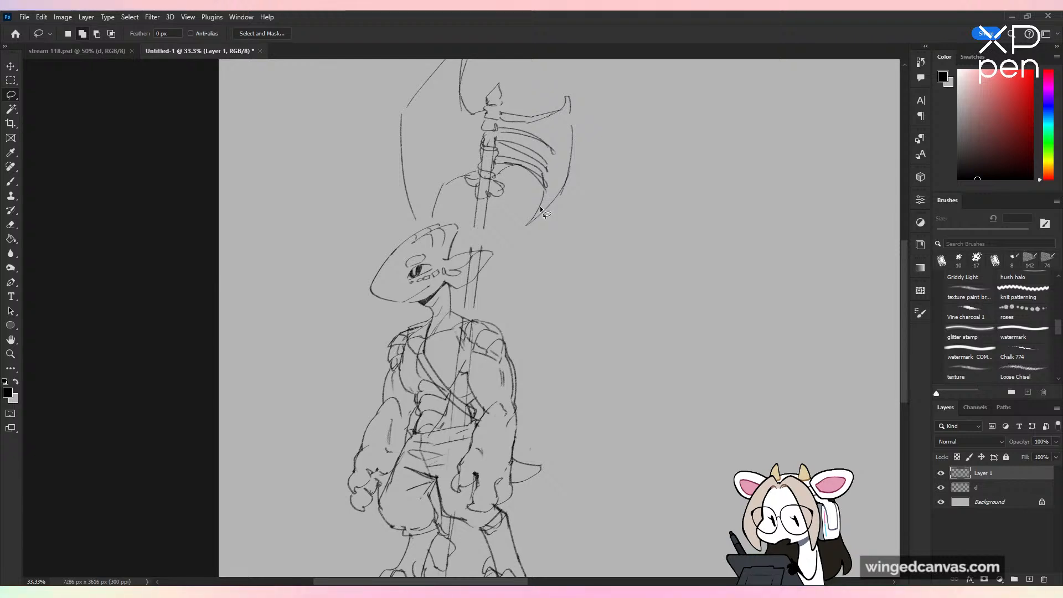
drag(551, 173, 559, 240)
mouse_move(498, 133)
mouse_down()
mouse_move(397, 311)
mouse_move(472, 285)
mouse_move(609, 114)
mouse_up()
key(v)
drag(538, 178, 542, 210)
key(ctrl+d)
key(b)
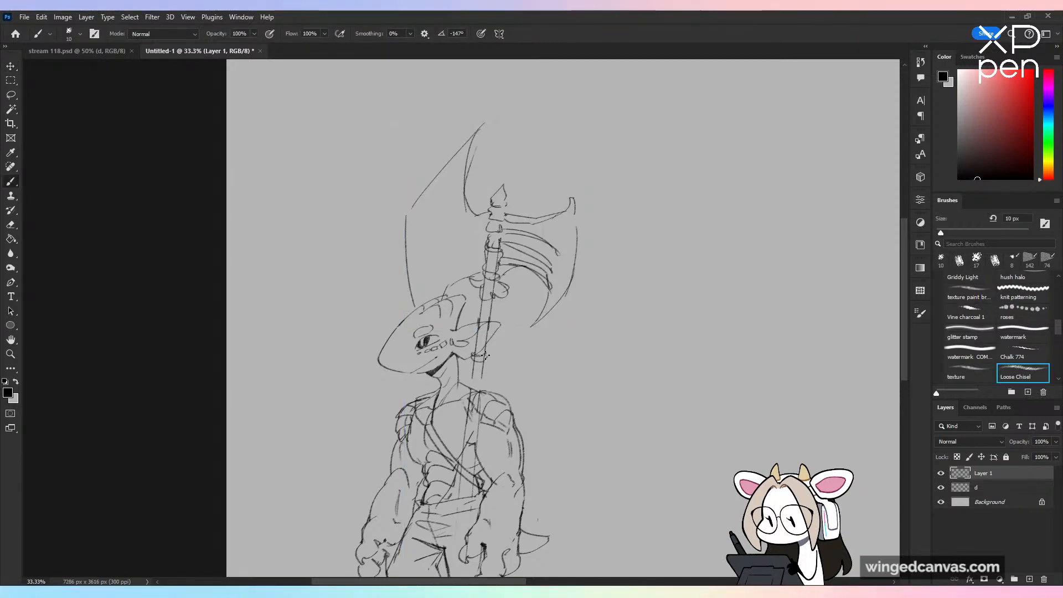
Step: Draw an inner contour line inside the larger axe blade, following its outer edge
key(ctrl+minus)
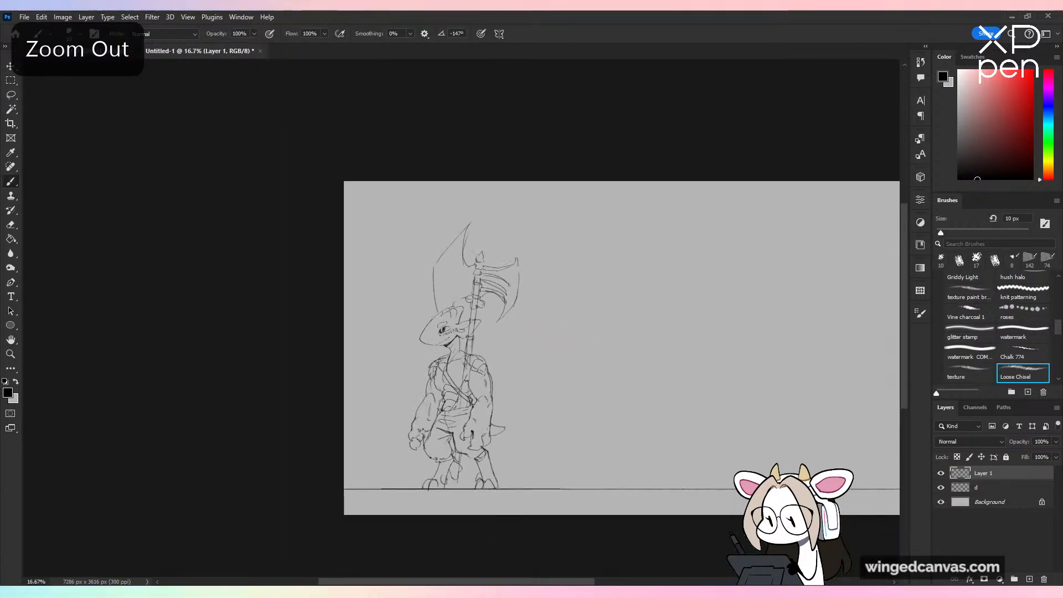
key(ctrl+plus)
drag(441, 258, 442, 294)
mouse_move(703, 440)
mouse_down()
mouse_move(672, 380)
mouse_move(670, 397)
mouse_up()
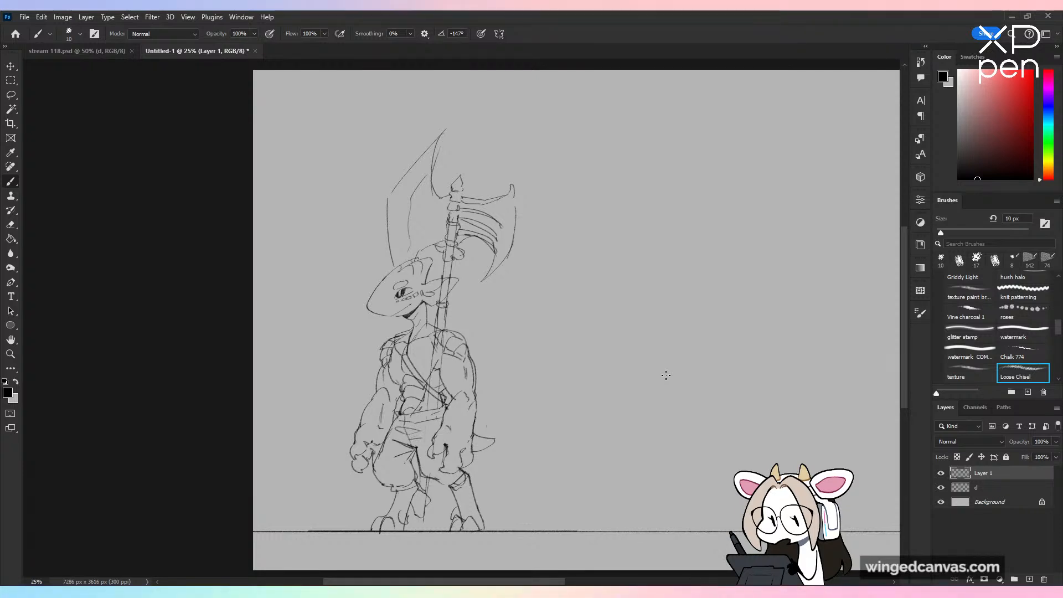
Step: Erase the axe shaft lines that cross the creature's pointed ear
key(ctrl+minus)
key(ctrl+equal)
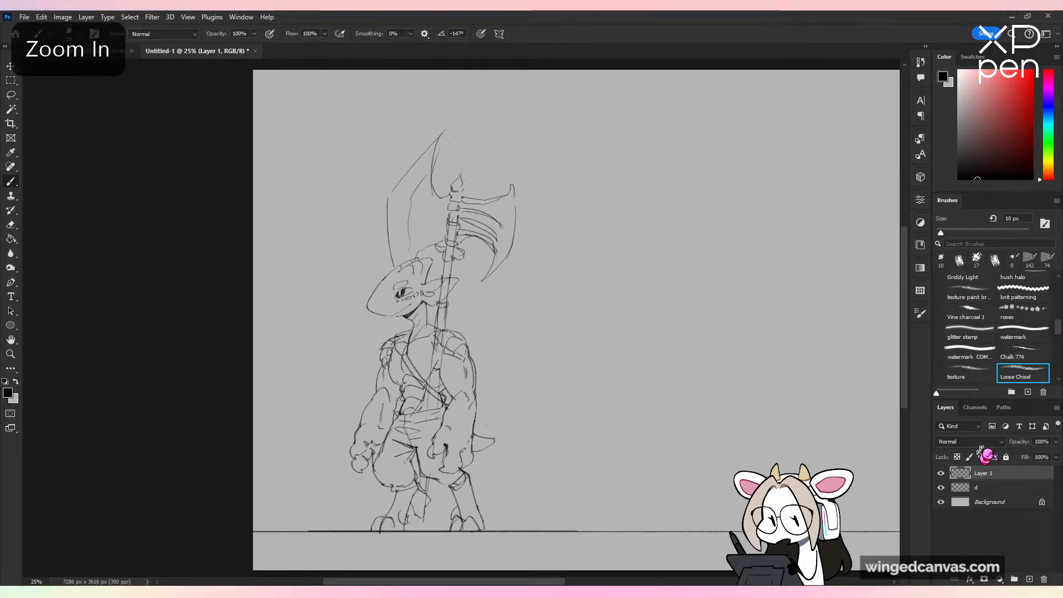
key(ctrl+equal)
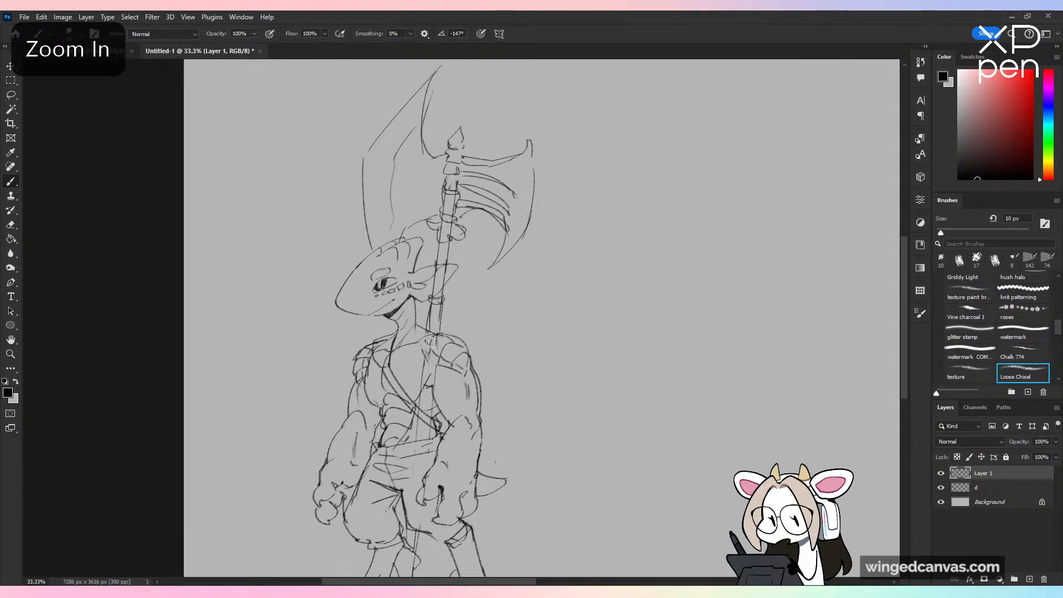
key(ctrl+minus)
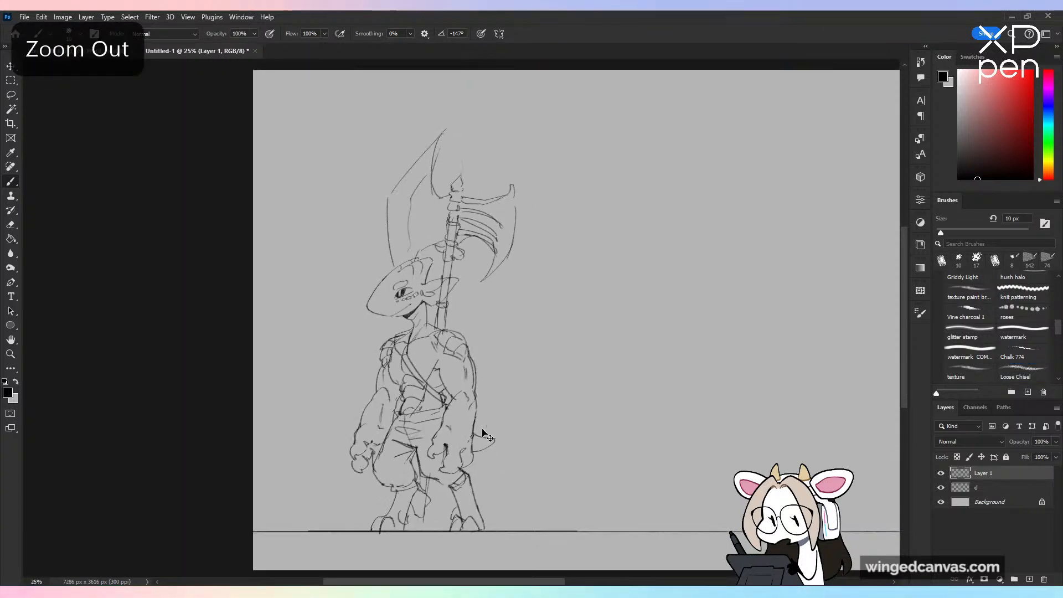
key(ctrl+equal)
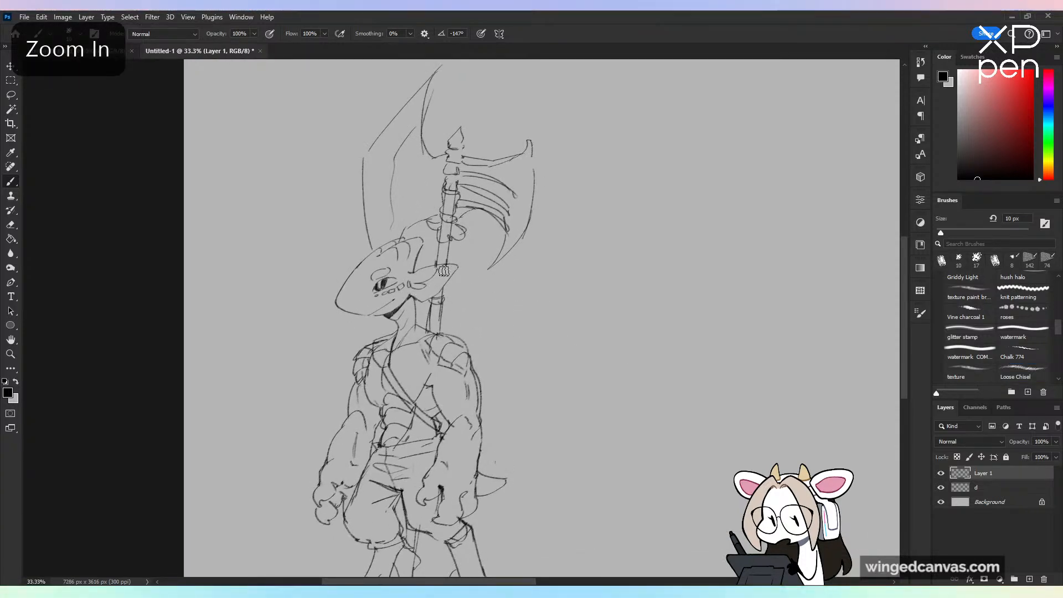
key(ctrl+minus)
key(ctrl+equal)
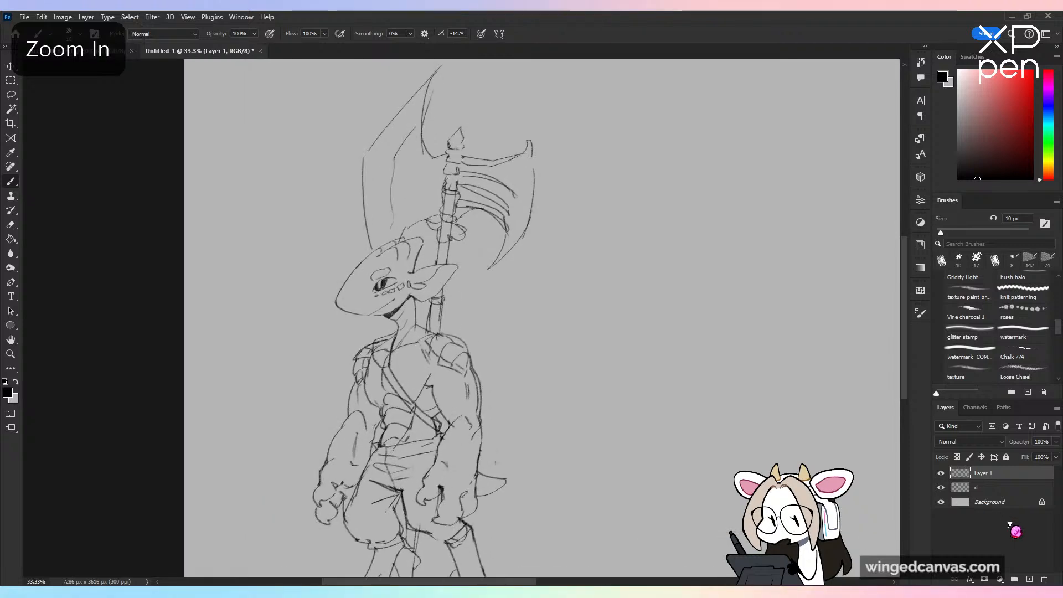
Step: Merge Layer 1 down into sketch layer d and lower that layer's opacity until the sketch is only faintly visible
right_click(994, 474)
click(1019, 370)
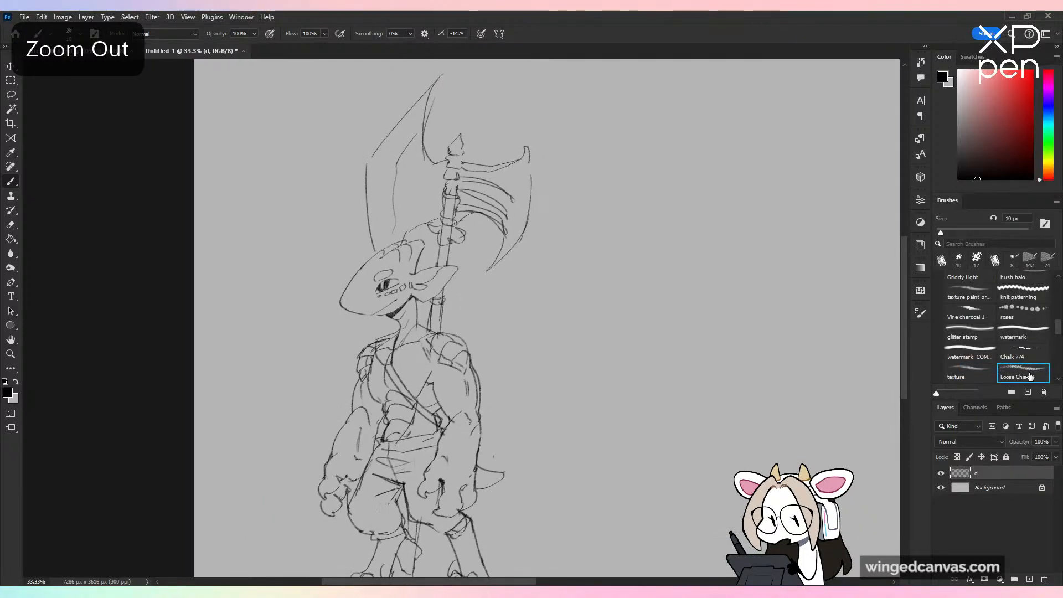
key(ctrl+minus)
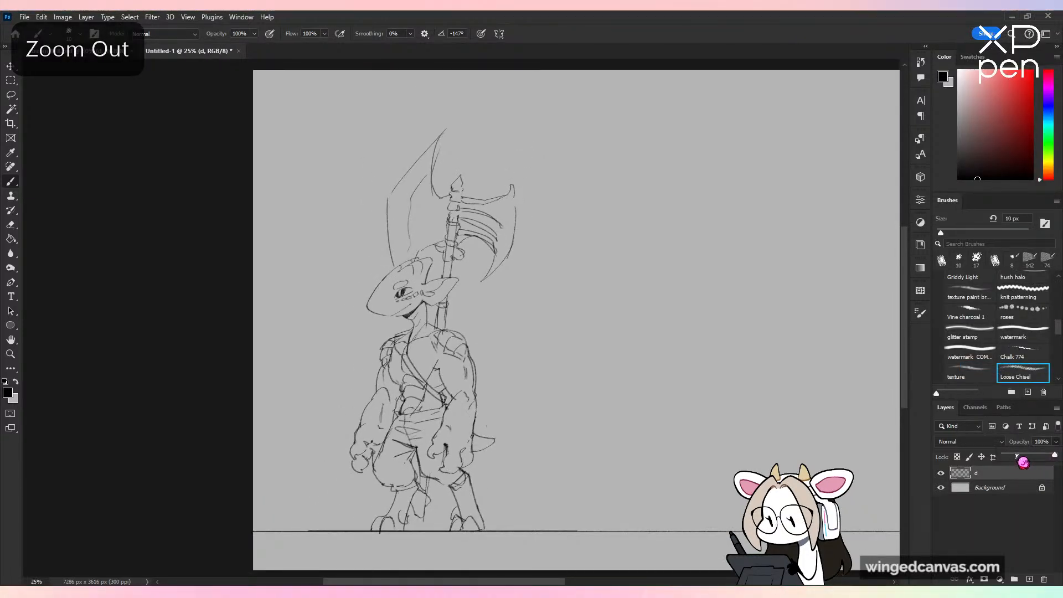
drag(1023, 463, 1013, 462)
Step: Create a new layer above the faded sketch and name it t
click(1029, 579)
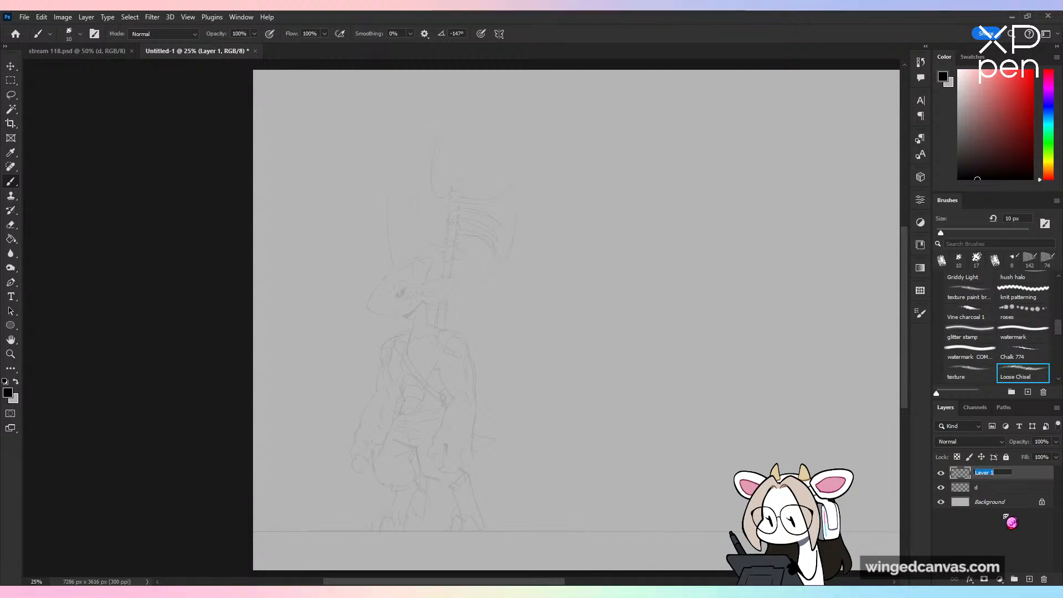
text(t)
key(Return)
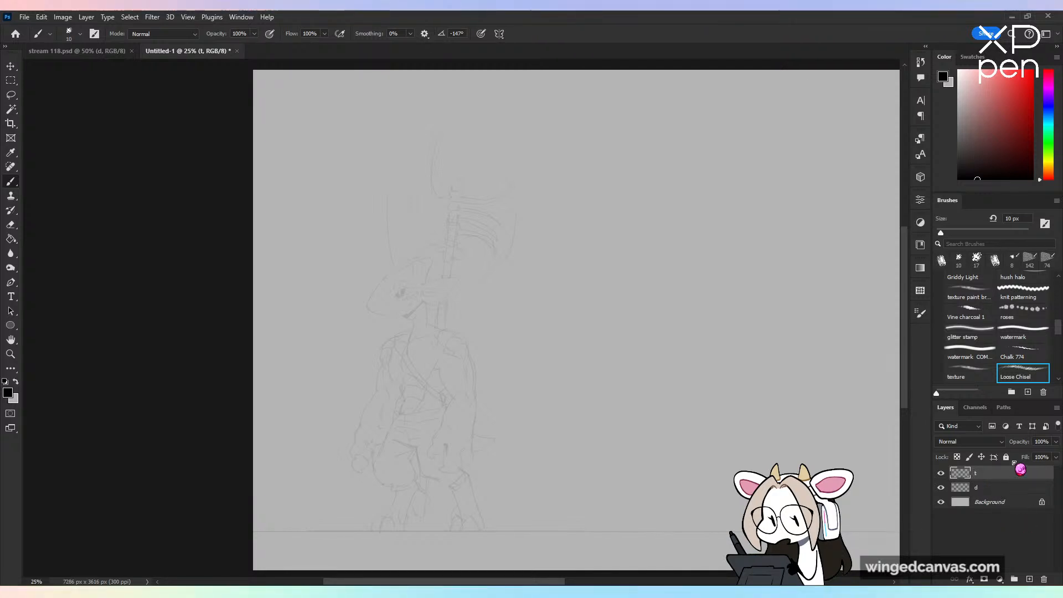
Step: Choose the Sharp Chisel brush and test it with a zigzag stroke over the neck and chest, undoing the stroke
key(ctrl+plus)
drag(1059, 328, 1059, 338)
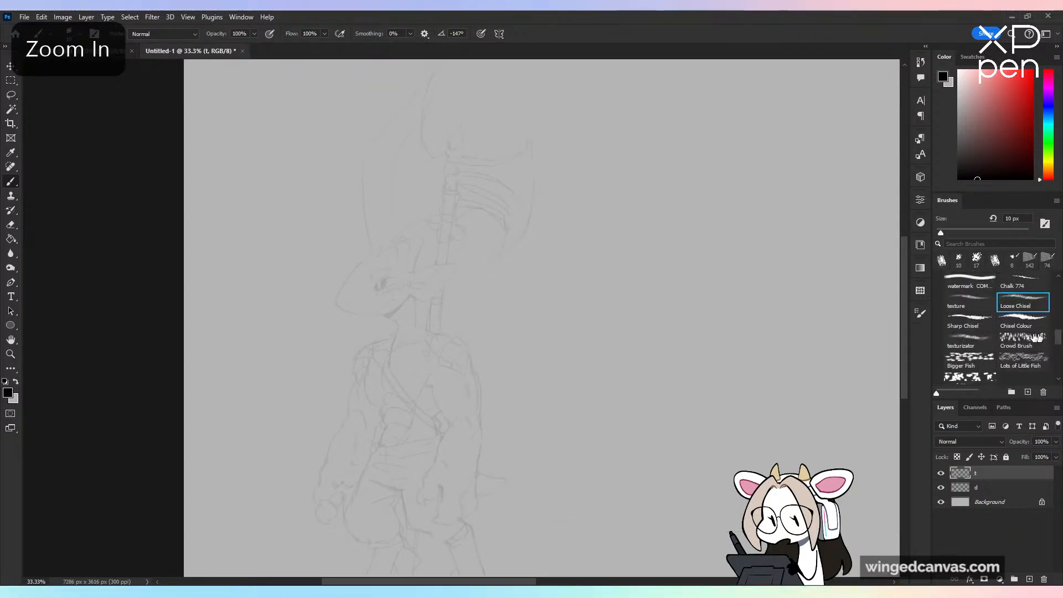
click(969, 322)
key(ctrl+plus)
drag(441, 249, 420, 437)
key(ctrl+z)
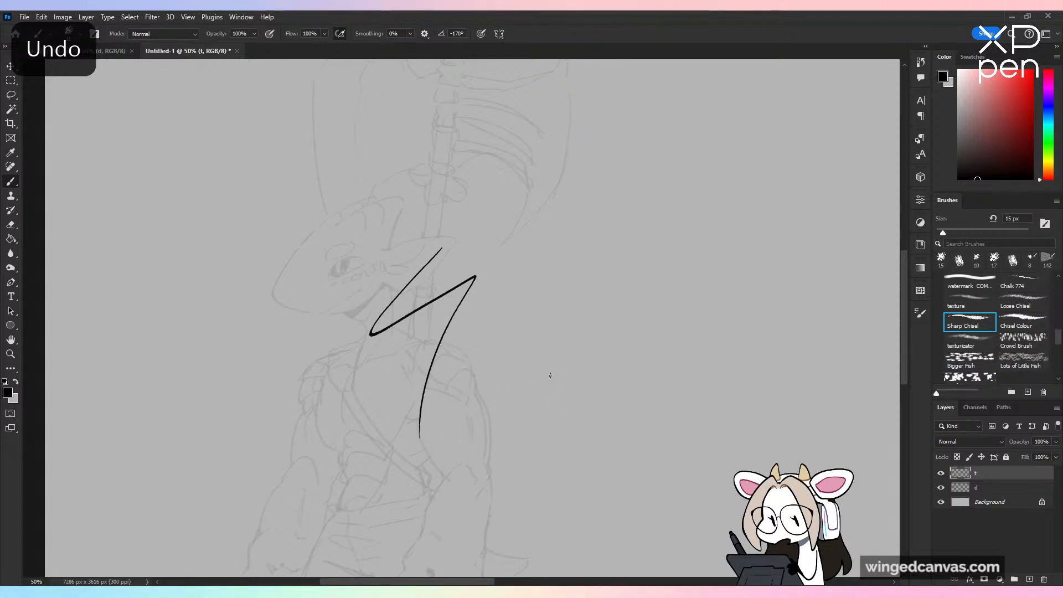
Step: Open the reference image corn NEW4.png and examine the finished creature and its axe design
key(ctrl+plus)
drag(558, 347, 725, 429)
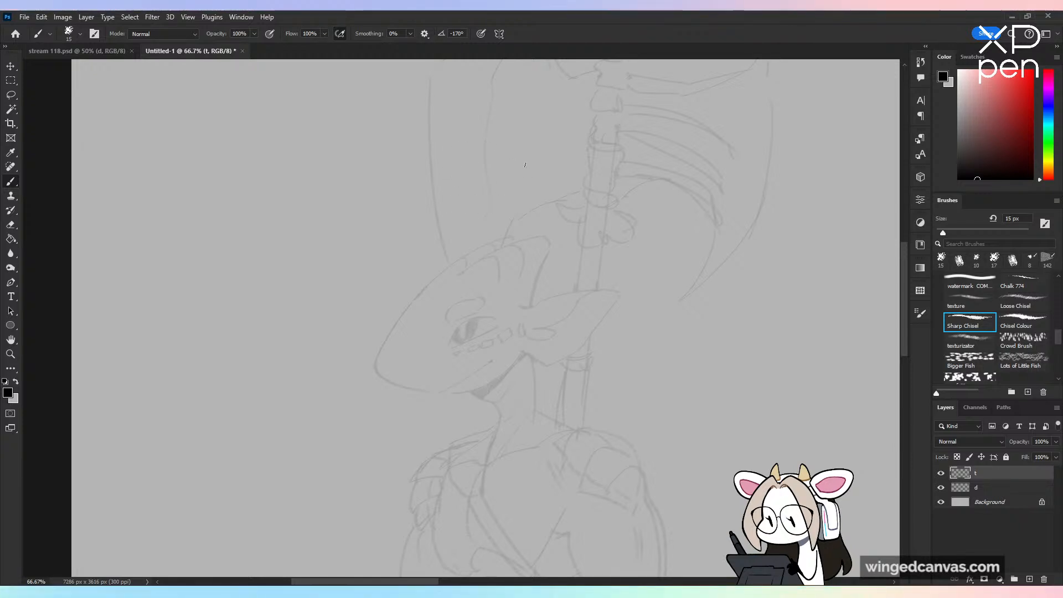
key(ctrl+plus)
drag(600, 308, 568, 308)
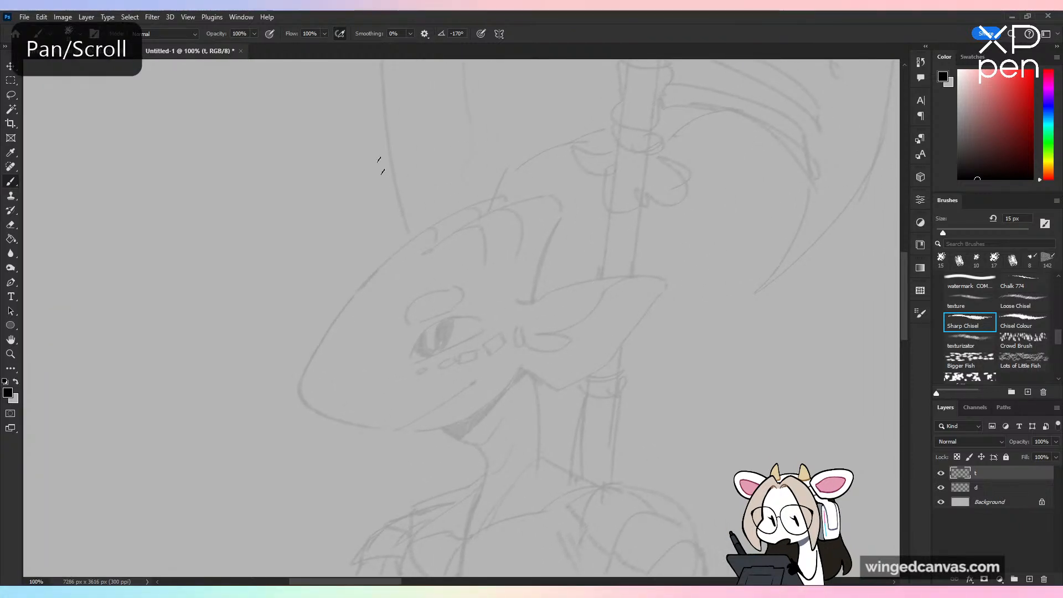
click(24, 17)
click(37, 39)
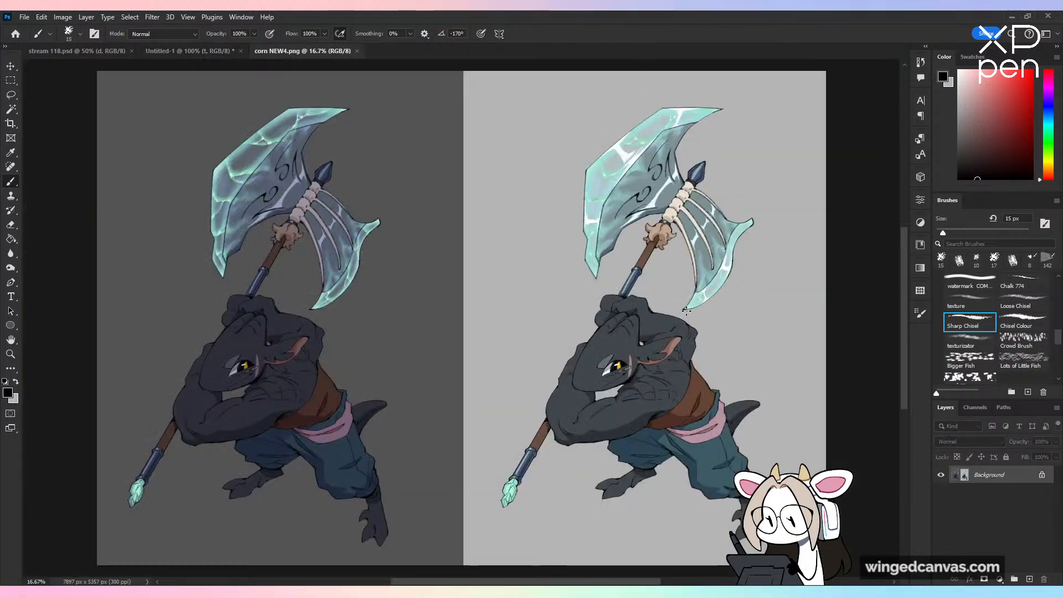
key(ctrl+plus)
drag(515, 307, 591, 403)
key(ctrl+minus)
drag(516, 365, 451, 297)
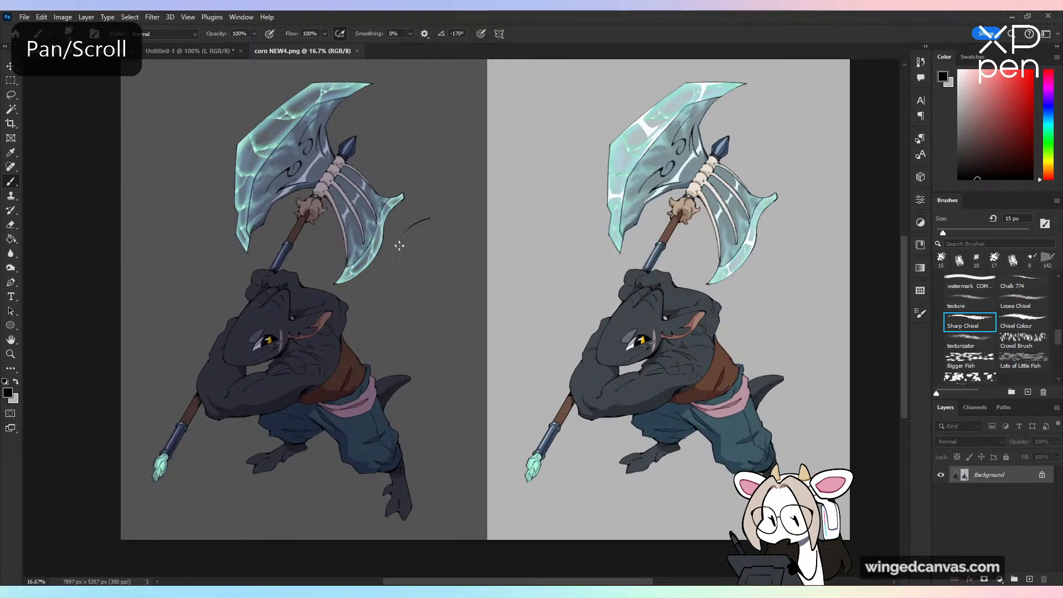
drag(400, 246, 418, 271)
drag(401, 249, 582, 215)
drag(556, 210, 571, 237)
key(ctrl+z)
key(ctrl+z)
key(ctrl+z)
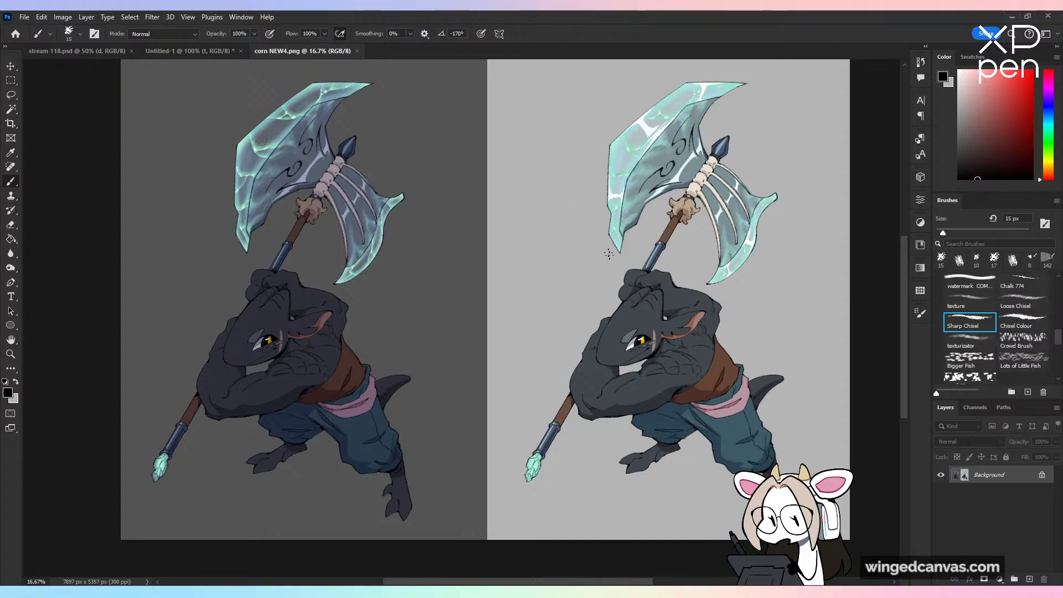
Step: Try corn NEW4.png as a small floating reference window framed on the creature over the sketch, and close it
drag(348, 51, 134, 71)
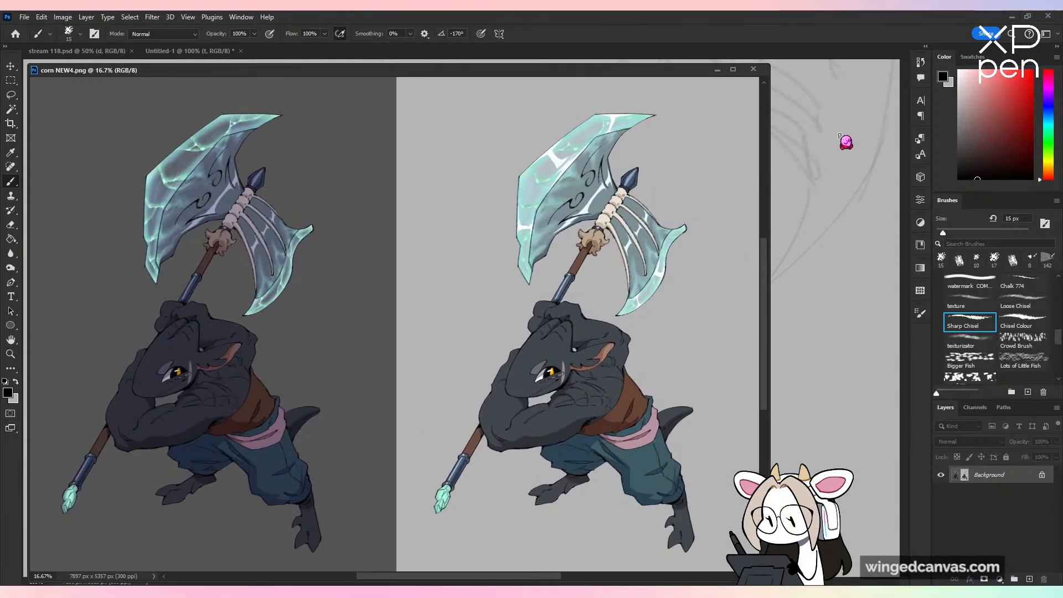
drag(766, 67, 233, 268)
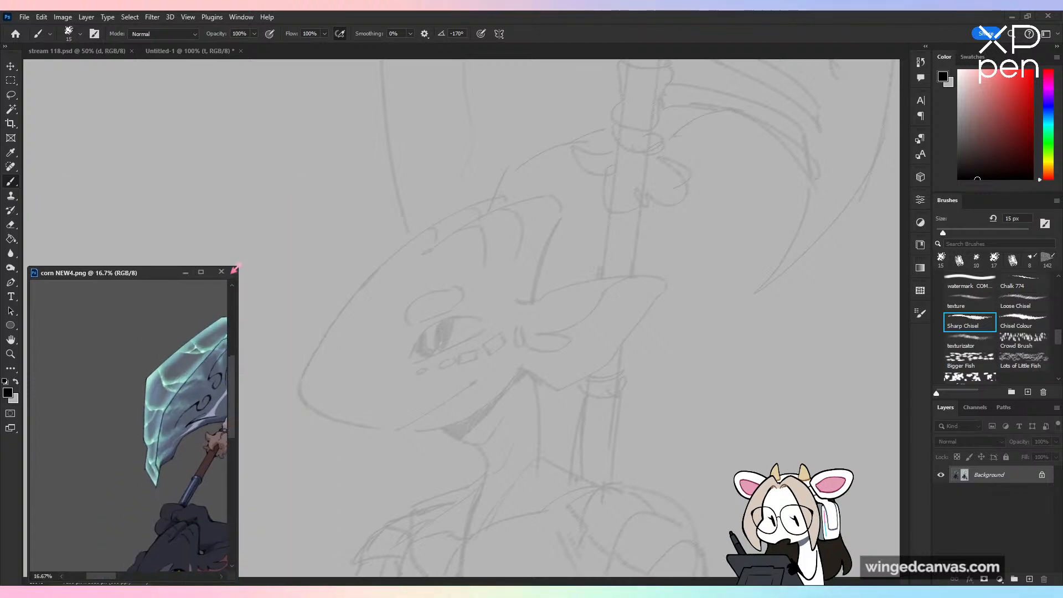
drag(144, 275, 140, 74)
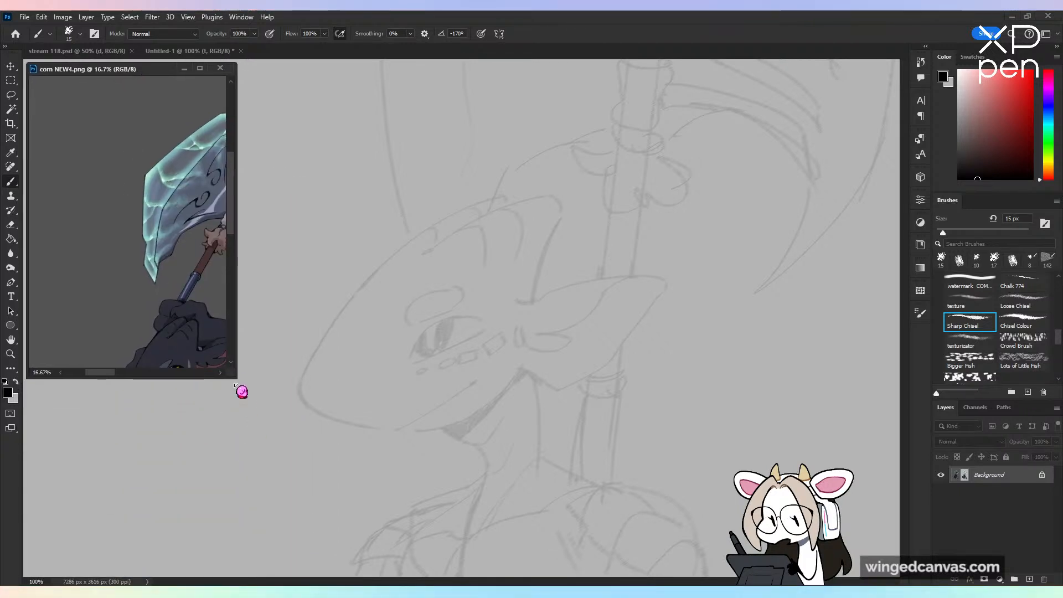
drag(236, 378, 198, 309)
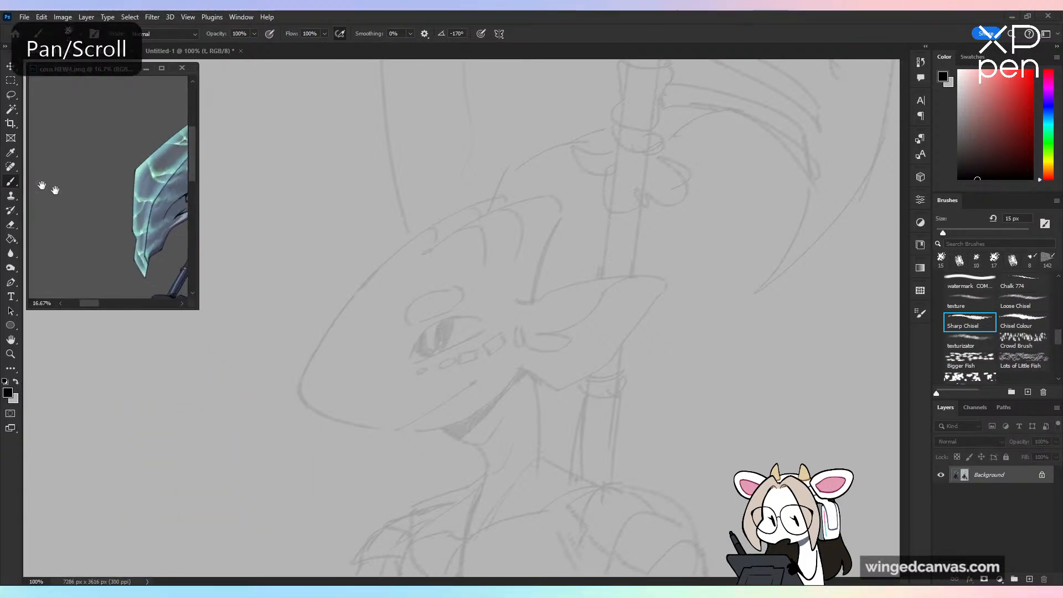
drag(177, 177, 47, 189)
drag(166, 266, 50, 122)
drag(67, 221, 143, 143)
click(380, 351)
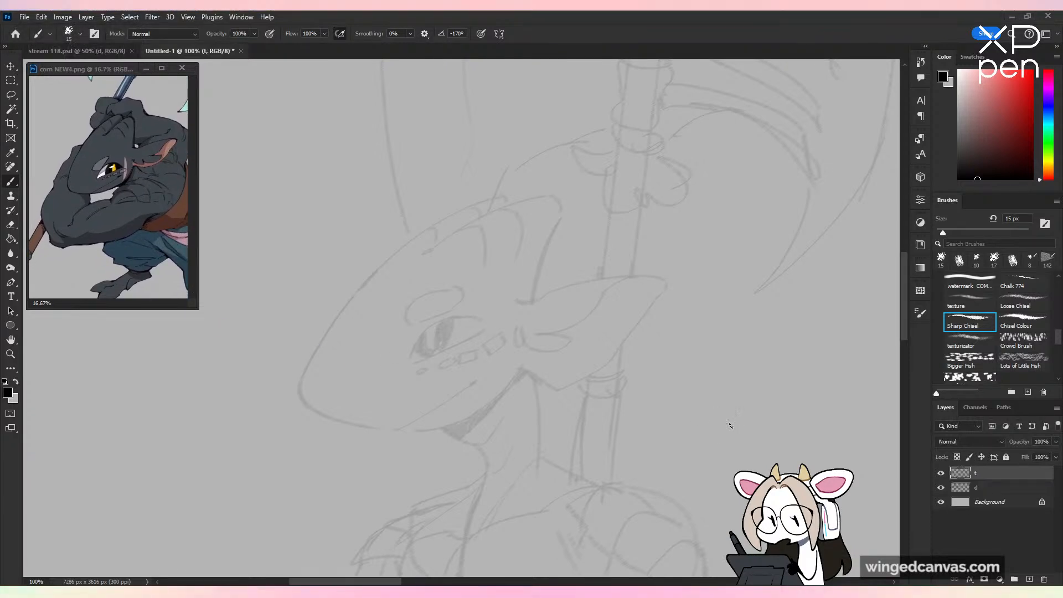
click(182, 67)
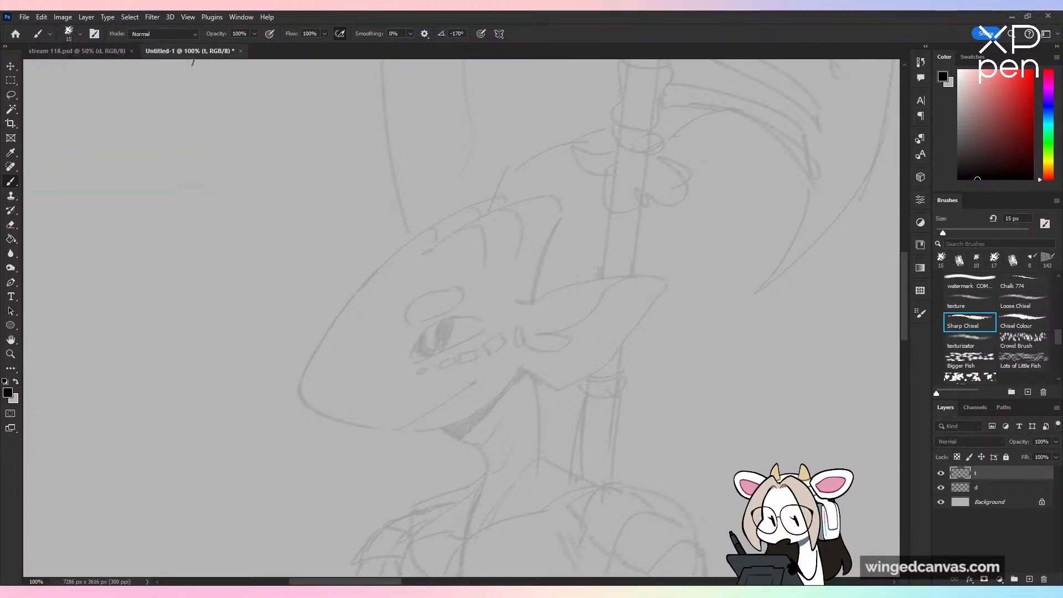
Step: Set the brush smoothing to 16% and its size to 9 px, undoing the test strokes on the head
drag(298, 392, 521, 179)
key(ctrl+z)
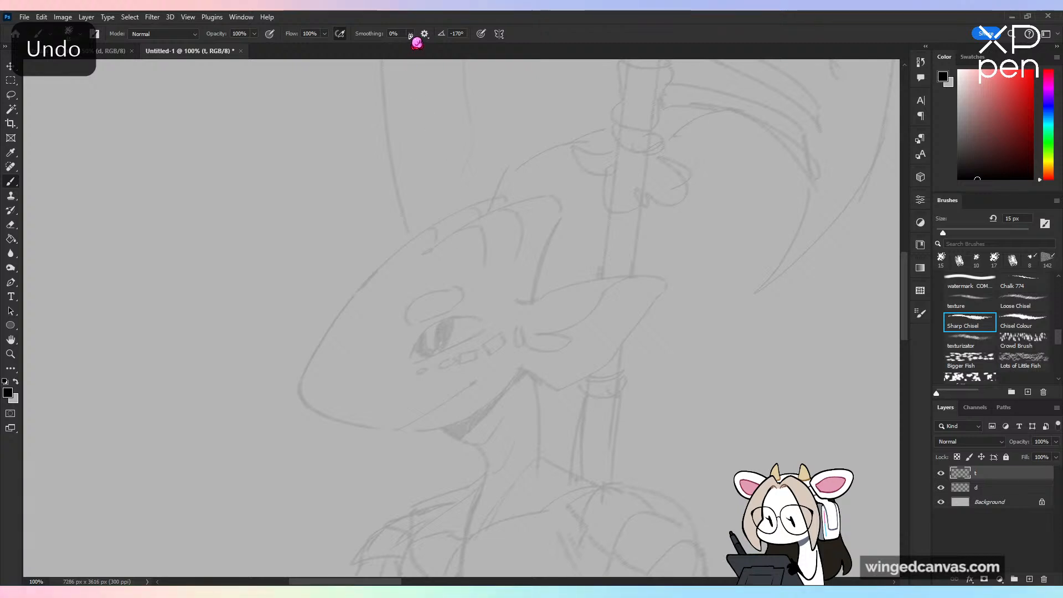
drag(411, 34, 419, 46)
key(bracketleft)
key(bracketleft)
mouse_move(415, 336)
mouse_down()
mouse_move(470, 281)
mouse_move(446, 387)
mouse_up()
key(ctrl+z)
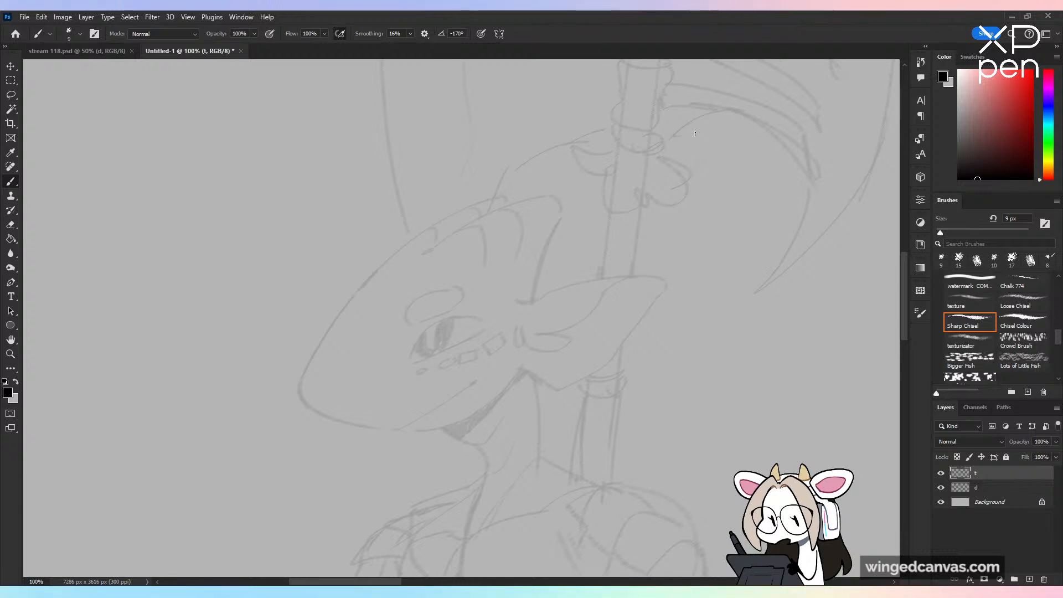
Step: Ink the ridge line along the front of the crest and its small rounded tip, undoing the misplaced strokes
drag(420, 254, 432, 249)
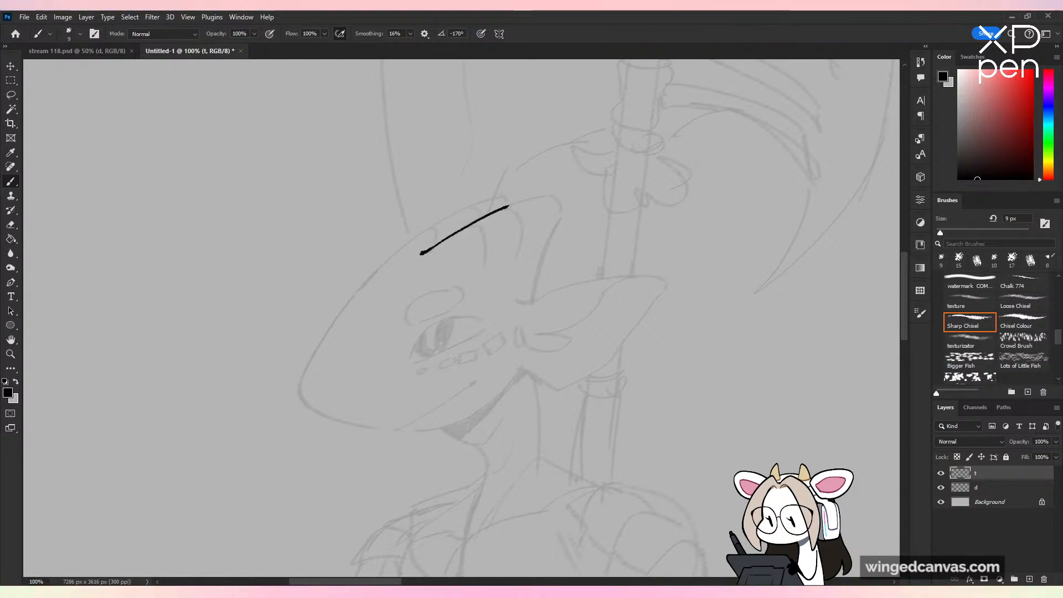
drag(511, 201, 310, 324)
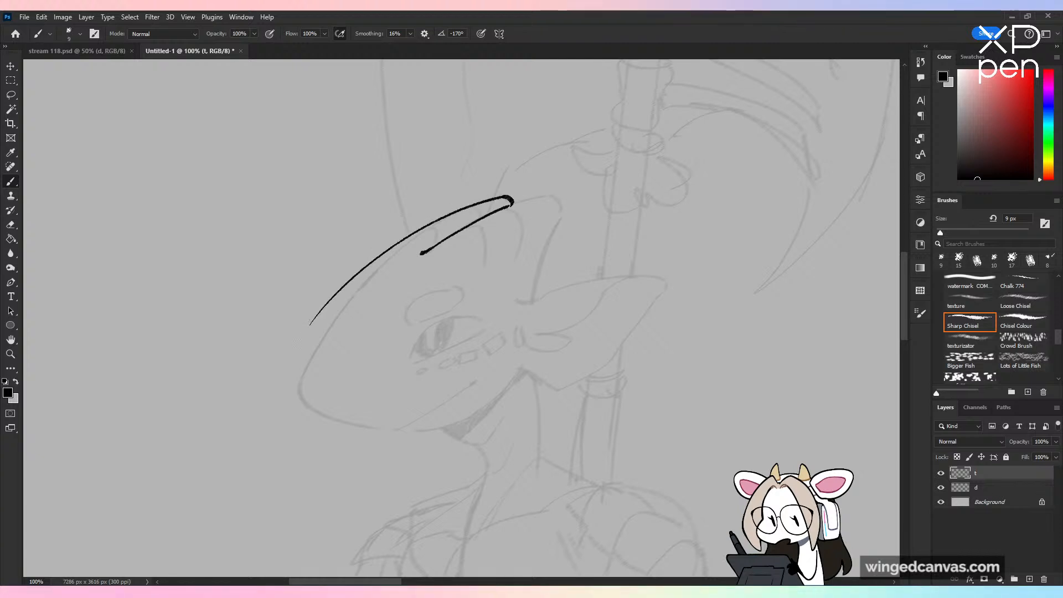
key(ctrl+z)
mouse_move(512, 199)
mouse_down()
mouse_move(361, 278)
mouse_move(300, 355)
mouse_move(299, 393)
mouse_move(452, 219)
mouse_up()
key(ctrl+z)
key(ctrl+z)
key(ctrl+z)
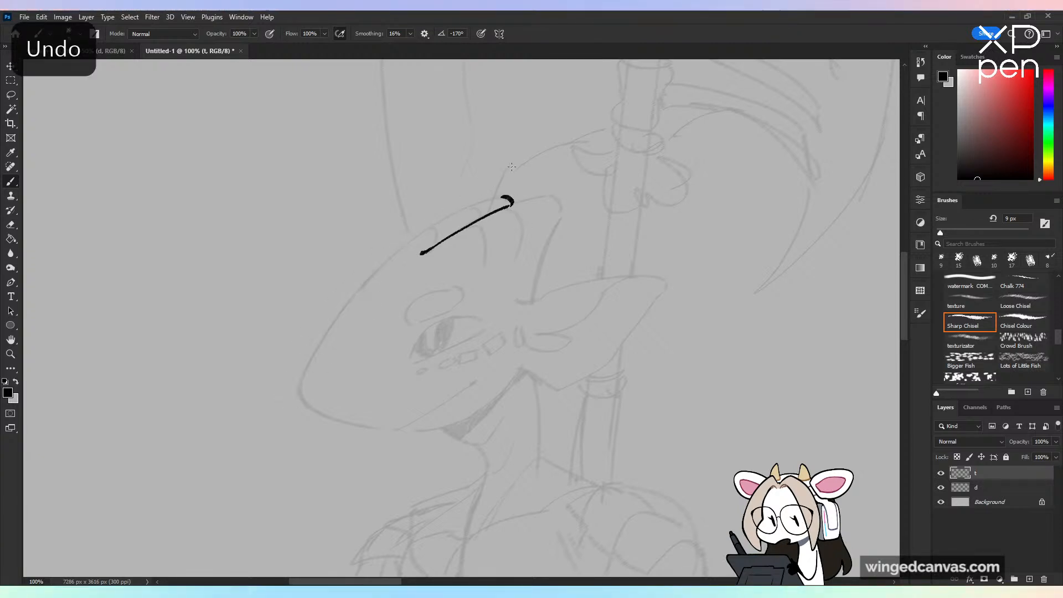
Step: Ink the forehead outline between the snout and the front crest tip, and the rear crest point down to the ear's base
drag(300, 396, 450, 221)
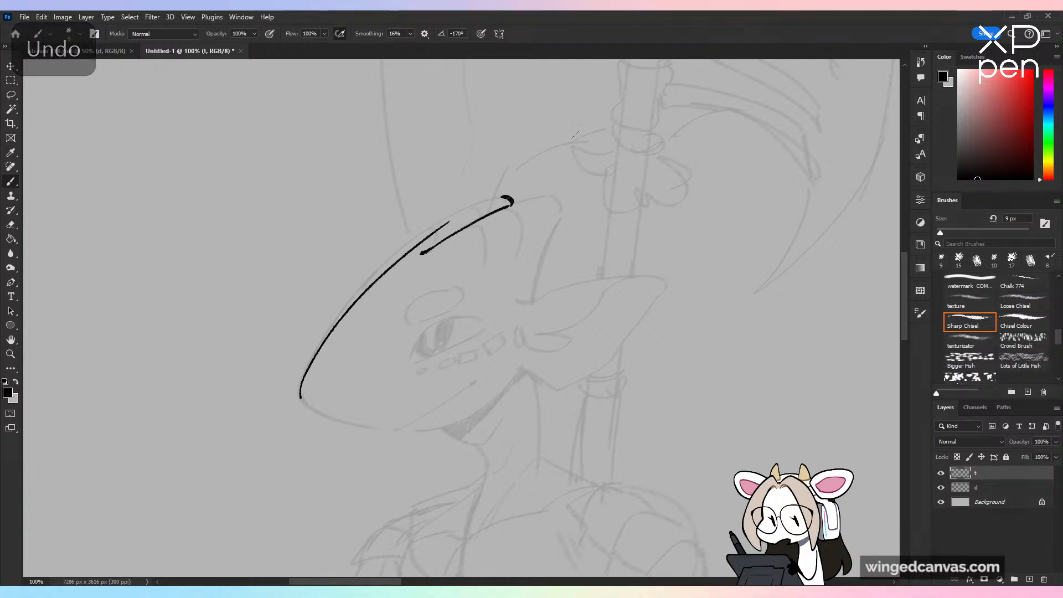
key(ctrl+z)
mouse_move(300, 394)
mouse_down()
mouse_move(436, 221)
mouse_move(287, 400)
mouse_up()
key(ctrl+z)
mouse_move(512, 205)
mouse_down()
mouse_move(558, 194)
mouse_move(568, 209)
mouse_move(535, 304)
mouse_up()
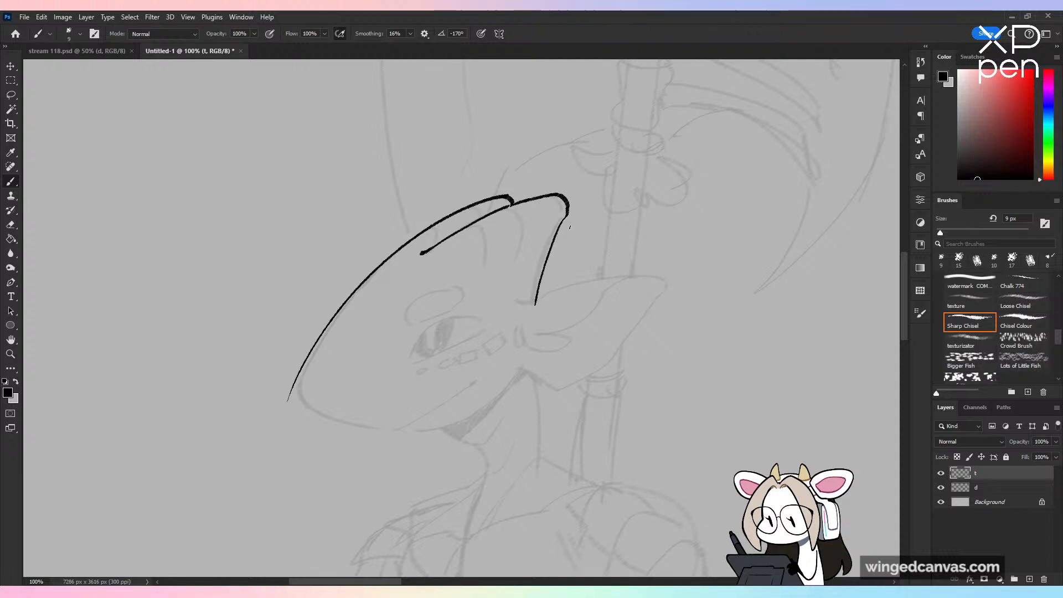
Step: Ink the rounded snout tip and the underside of the jaw back to the throat, redoing strokes until the curve fits
mouse_move(297, 378)
mouse_down()
mouse_move(311, 412)
mouse_move(321, 399)
mouse_move(460, 432)
mouse_up()
key(ctrl+z)
mouse_move(301, 403)
mouse_down()
mouse_move(379, 432)
mouse_move(476, 429)
mouse_up()
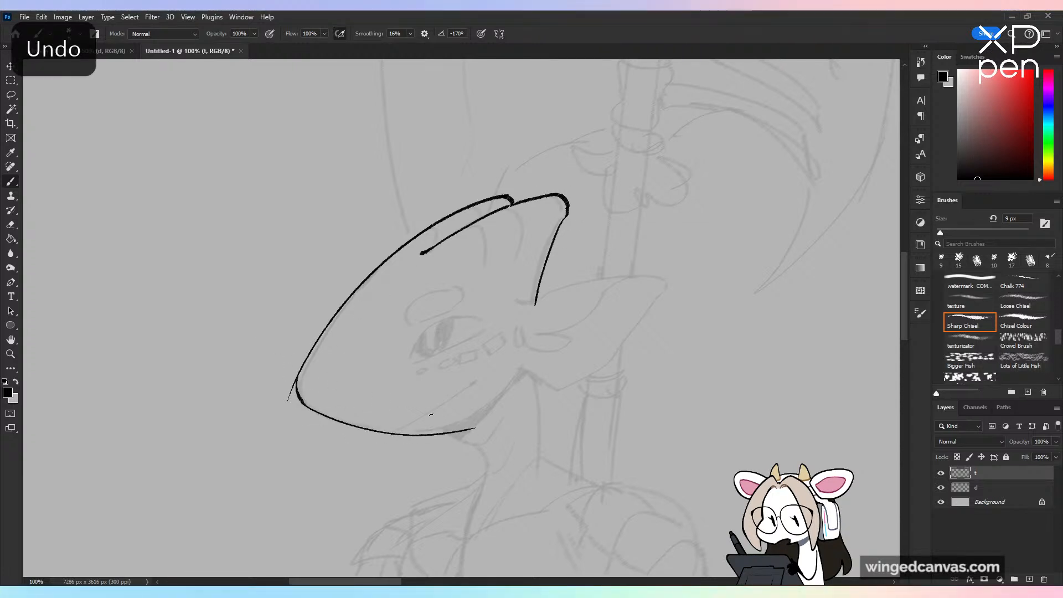
key(ctrl+z)
drag(302, 403, 481, 425)
Step: Erase the outline overshoot at the snout tip and patch the curve with the brush
key(e)
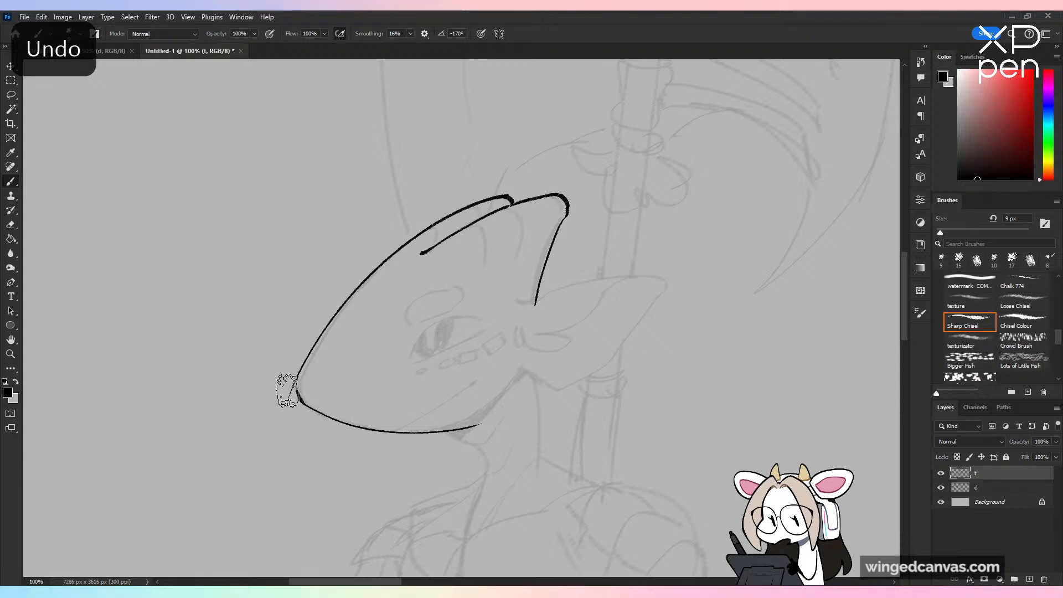
drag(288, 391, 286, 388)
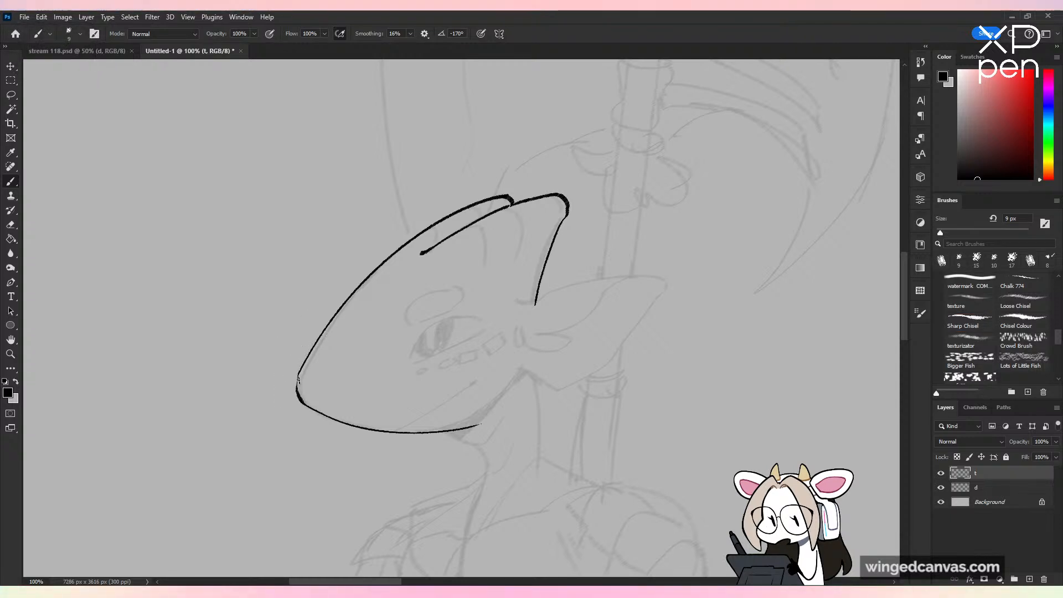
key(b)
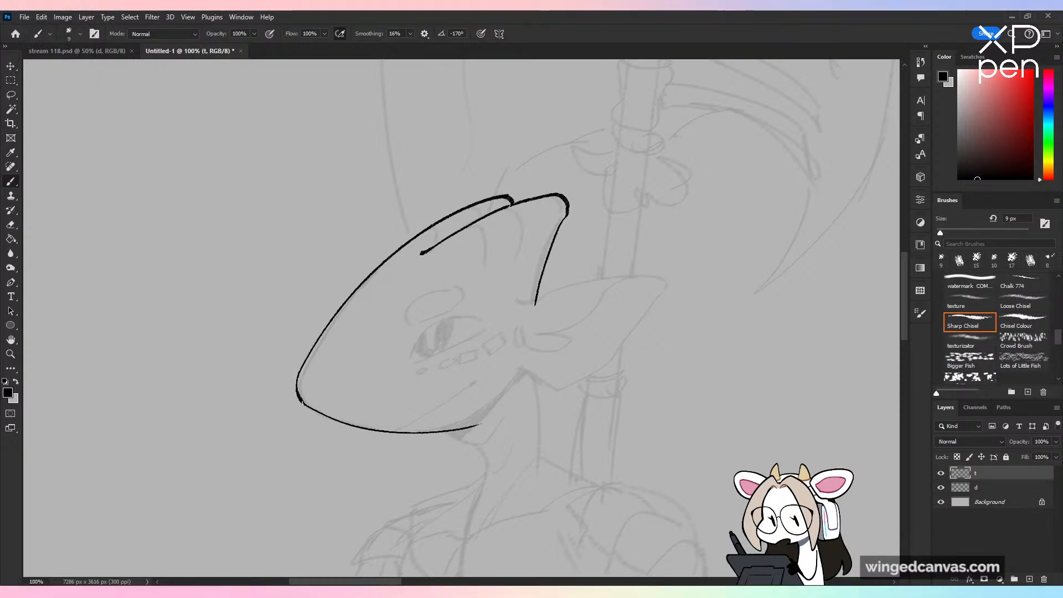
Step: Ink the rear jaw curve up to the ear's base and fill the shadow beneath the jaw with solid black
drag(478, 423, 519, 373)
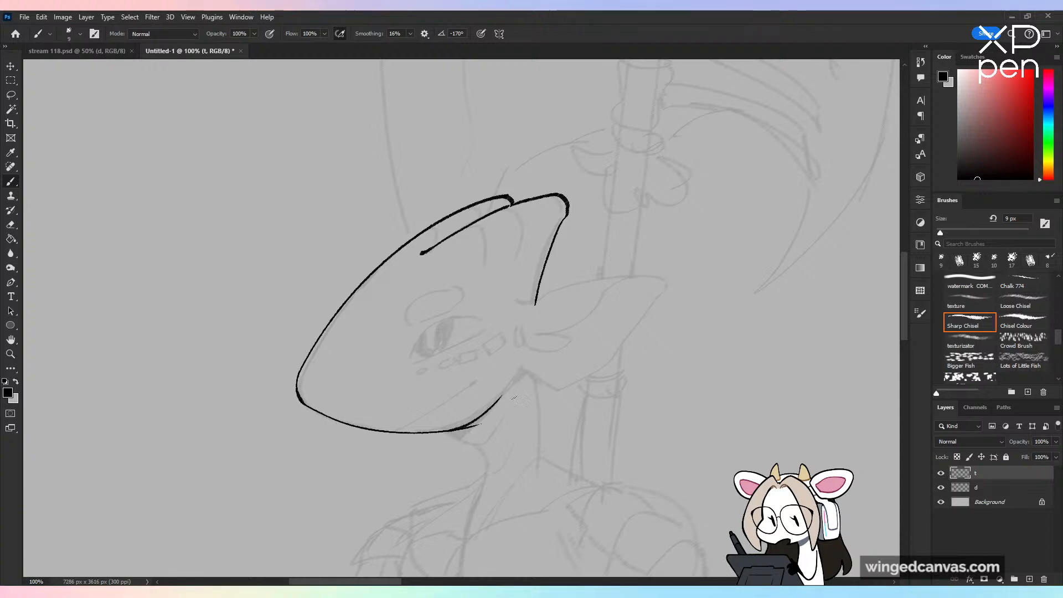
key(ctrl+z)
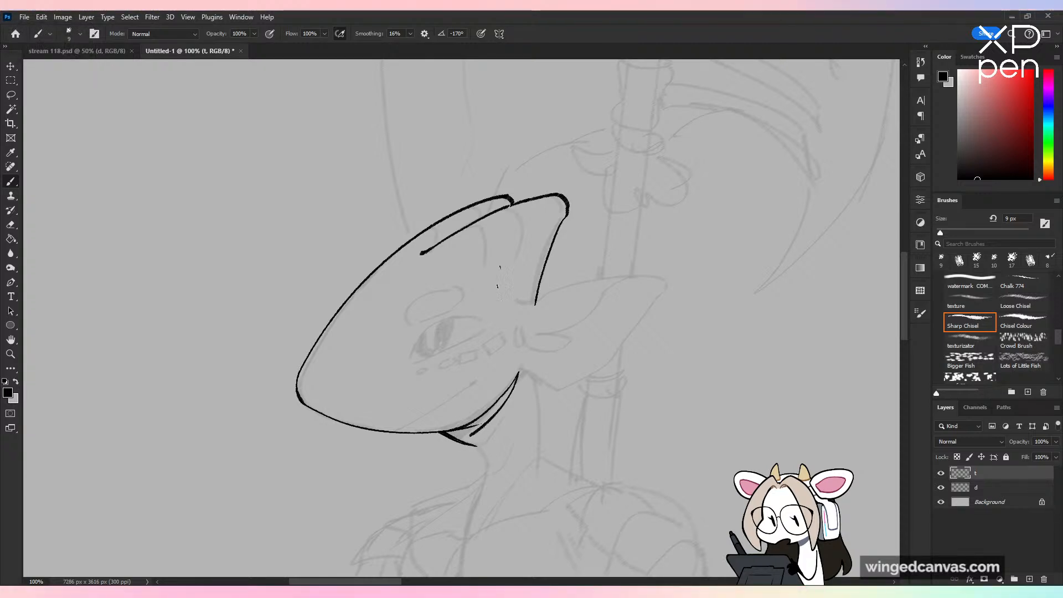
drag(464, 434, 508, 396)
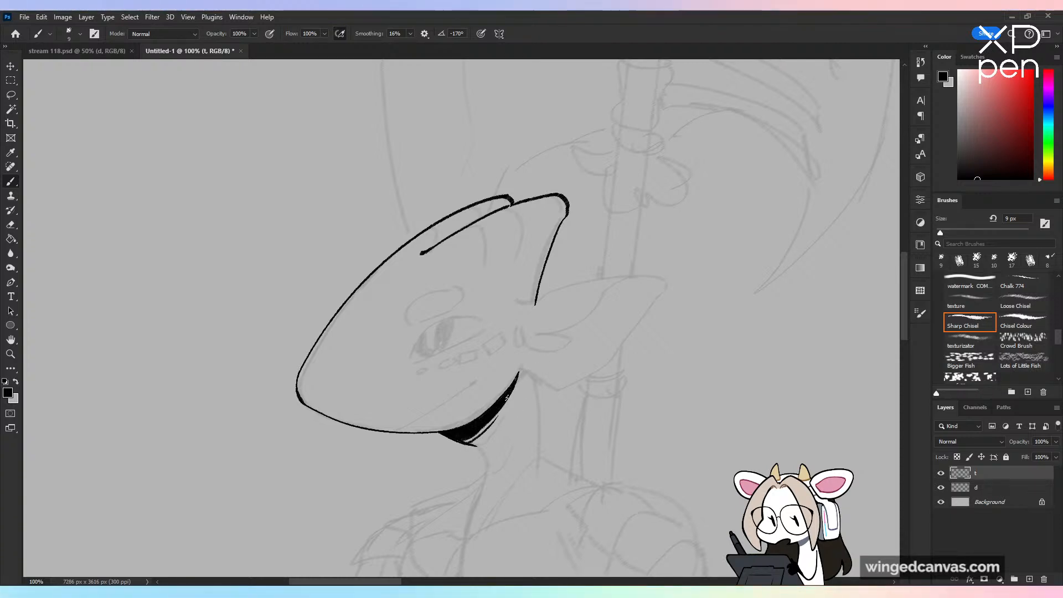
key(ctrl+z)
Step: Ink the curved throat line below the jaw shadow and the back of the neck down from the ear
drag(558, 471, 550, 427)
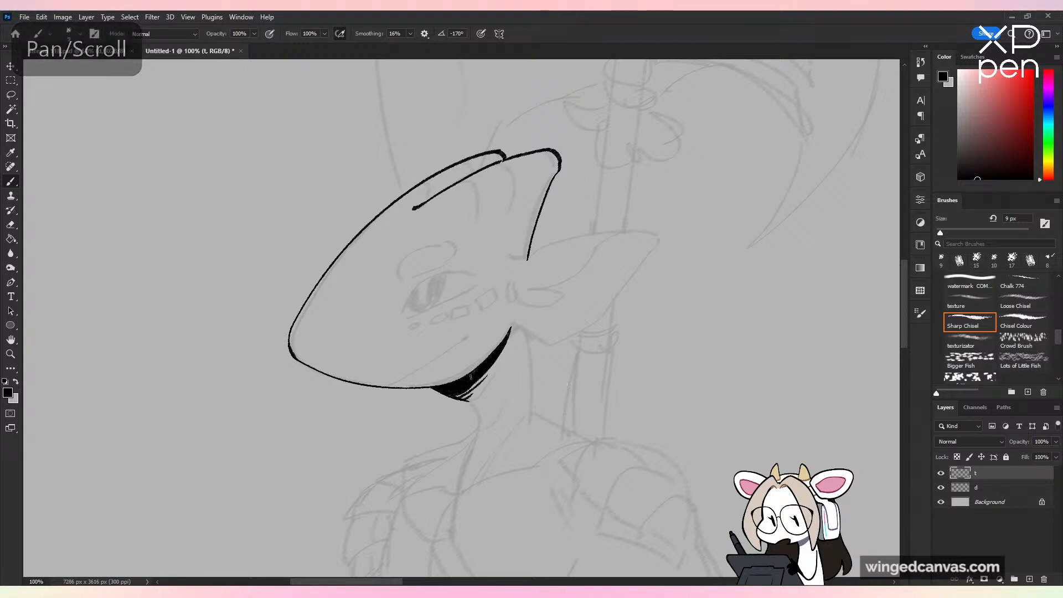
drag(470, 403, 470, 457)
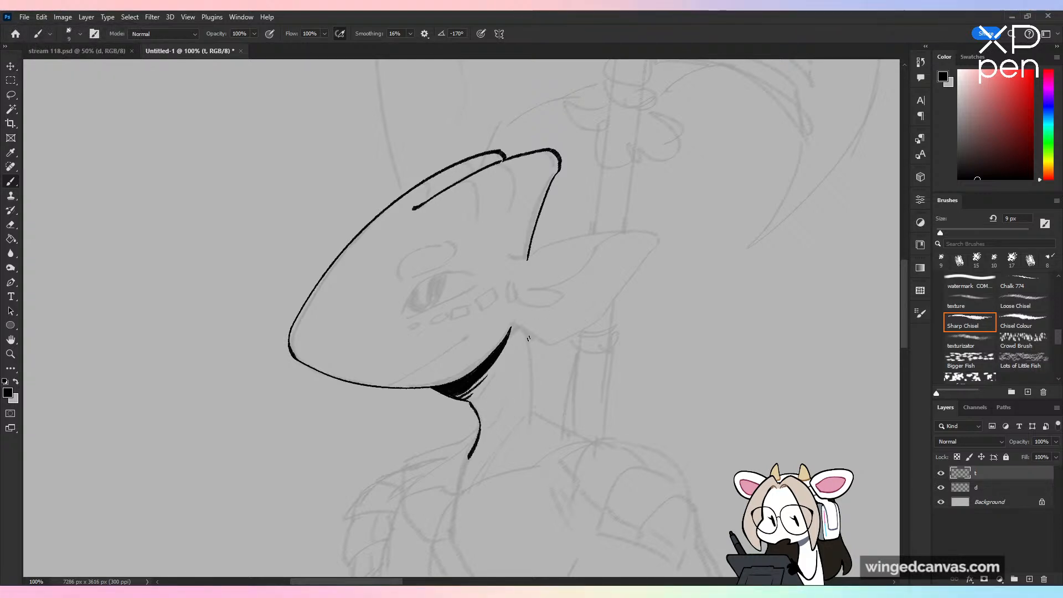
drag(526, 331, 535, 423)
key(ctrl+z)
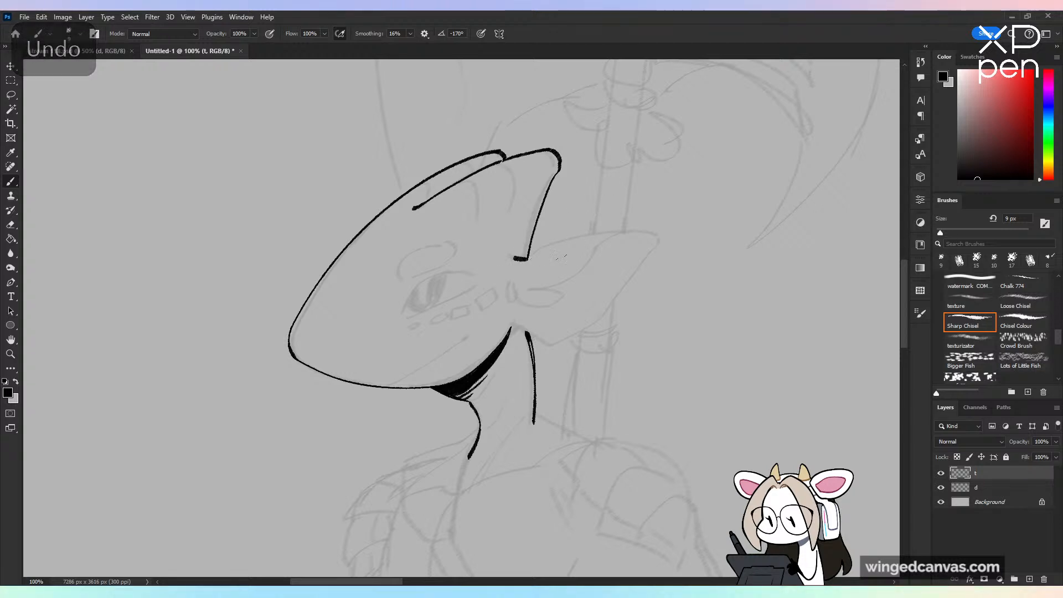
Step: Ink the pointed ear's upper and lower edges from its base to the tip, redoing the lower edge
mouse_move(515, 259)
mouse_down()
mouse_move(666, 236)
mouse_move(573, 343)
mouse_up()
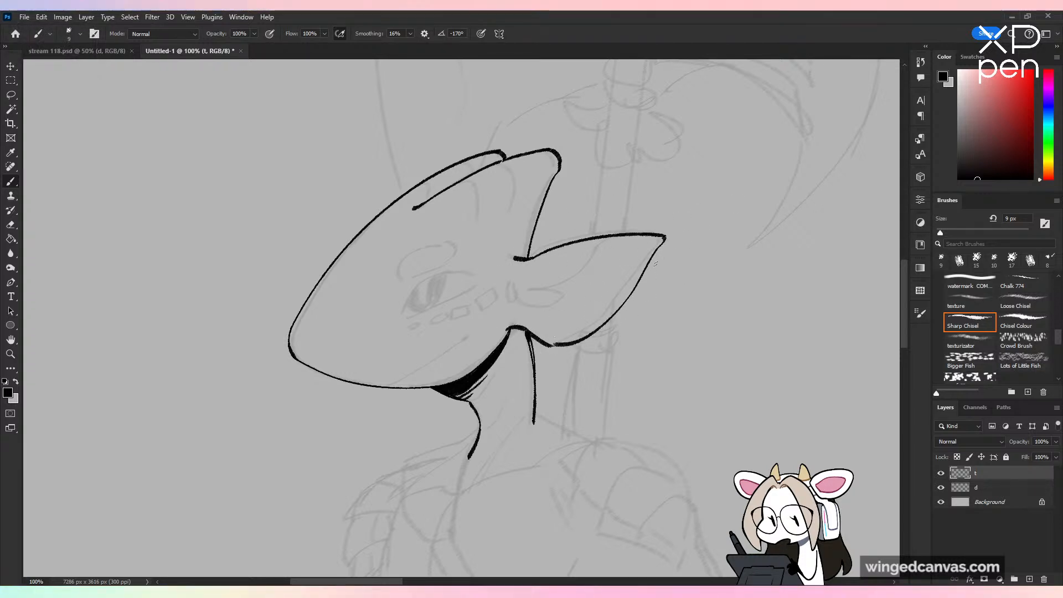
key(ctrl+z)
mouse_move(664, 238)
mouse_down()
mouse_move(585, 327)
mouse_move(554, 345)
mouse_up()
key(ctrl+z)
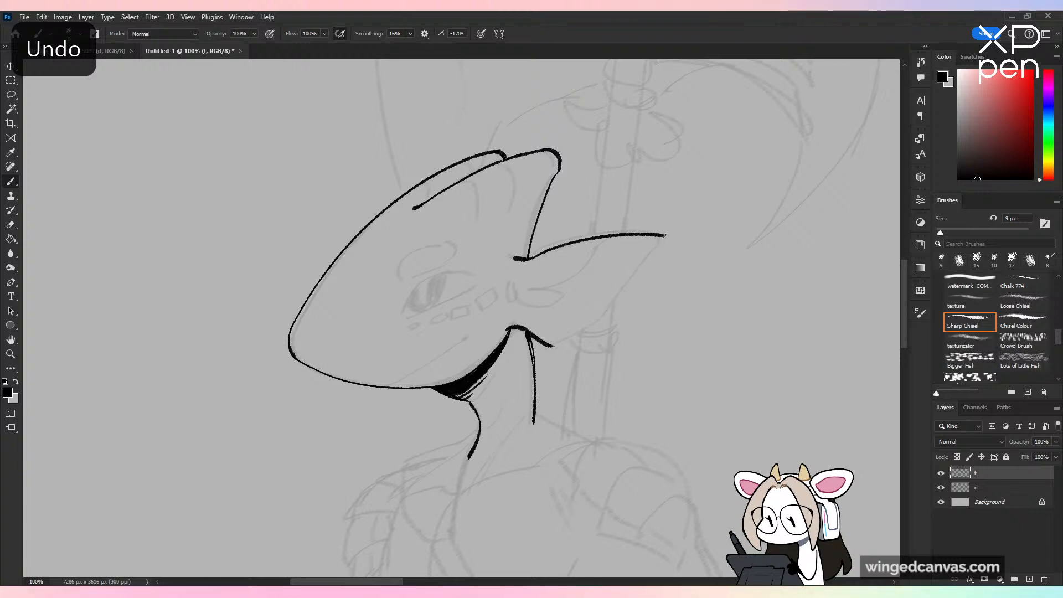
drag(660, 245, 551, 344)
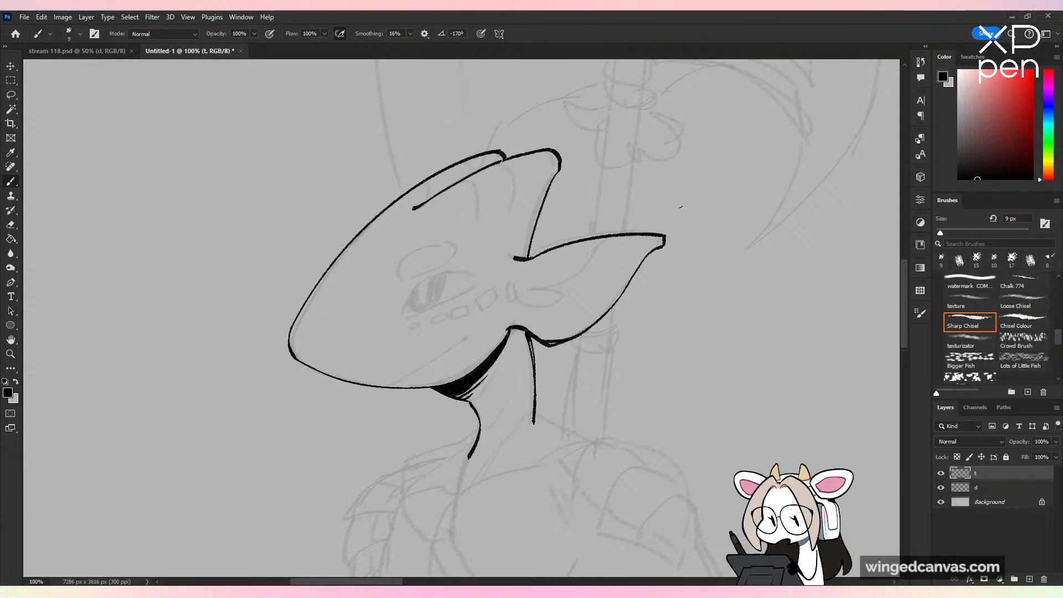
Step: Ink the inner ear fold and the small curls at its base, cleaning up the overlapping stroke ends with the eraser
mouse_move(598, 246)
mouse_down()
mouse_move(542, 307)
mouse_move(515, 293)
mouse_move(520, 307)
mouse_up()
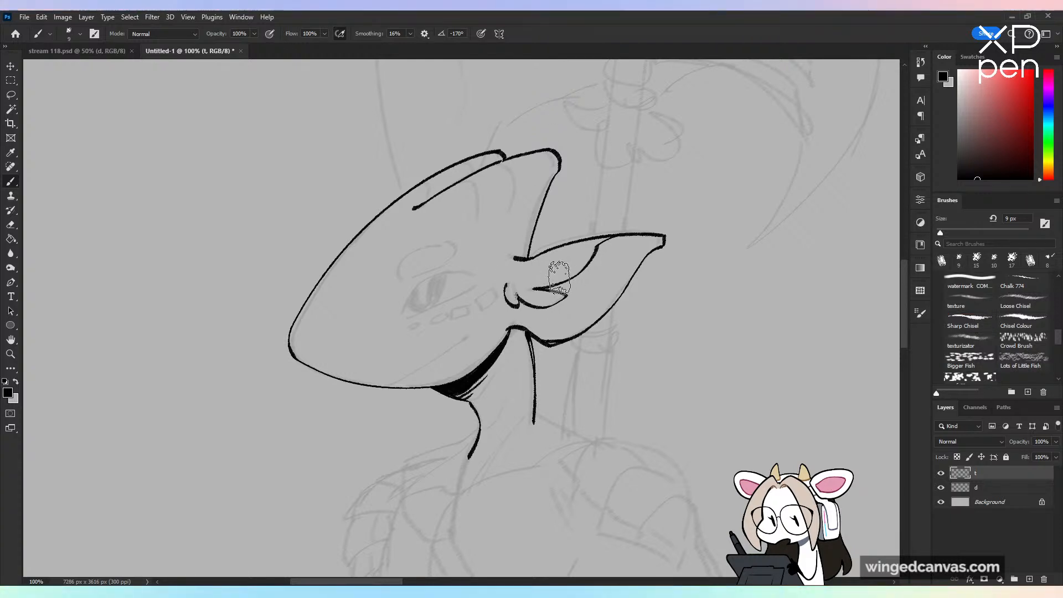
drag(560, 278, 549, 295)
key(ctrl+z)
key(e)
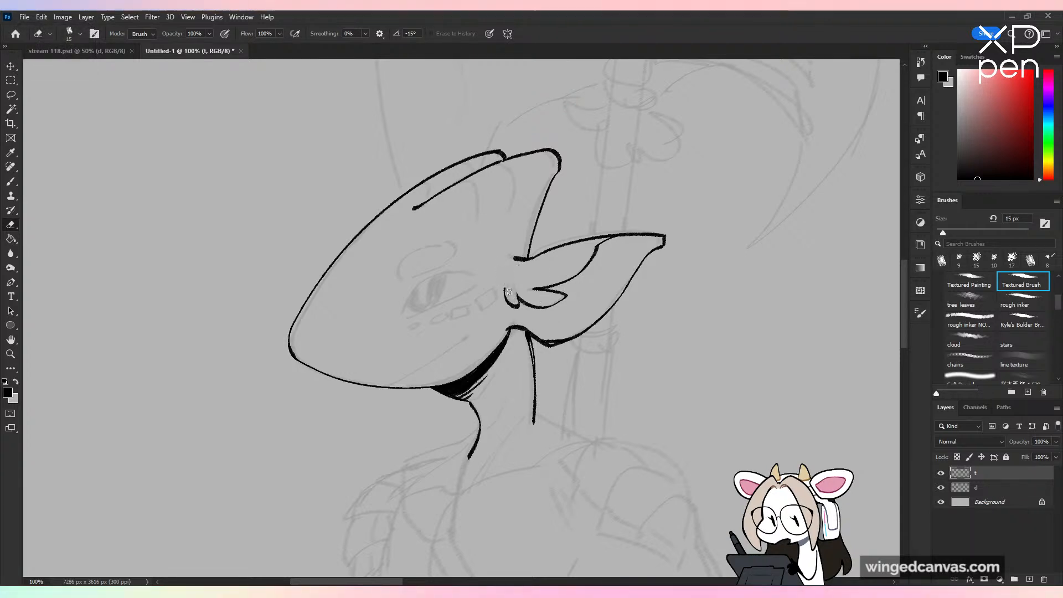
key(b)
key(ctrl+minus)
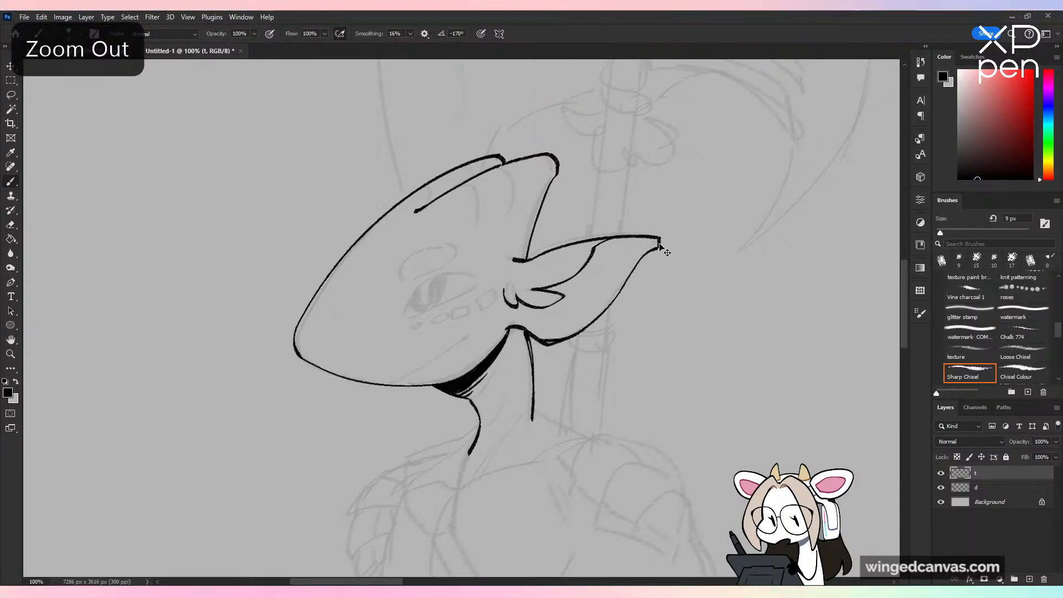
key(ctrl+shift+h)
key(ctrl+shift+h)
Step: Ink the mouth line slanting from the underside of the snout up across the cheek
key(ctrl+plus)
key(ctrl+plus)
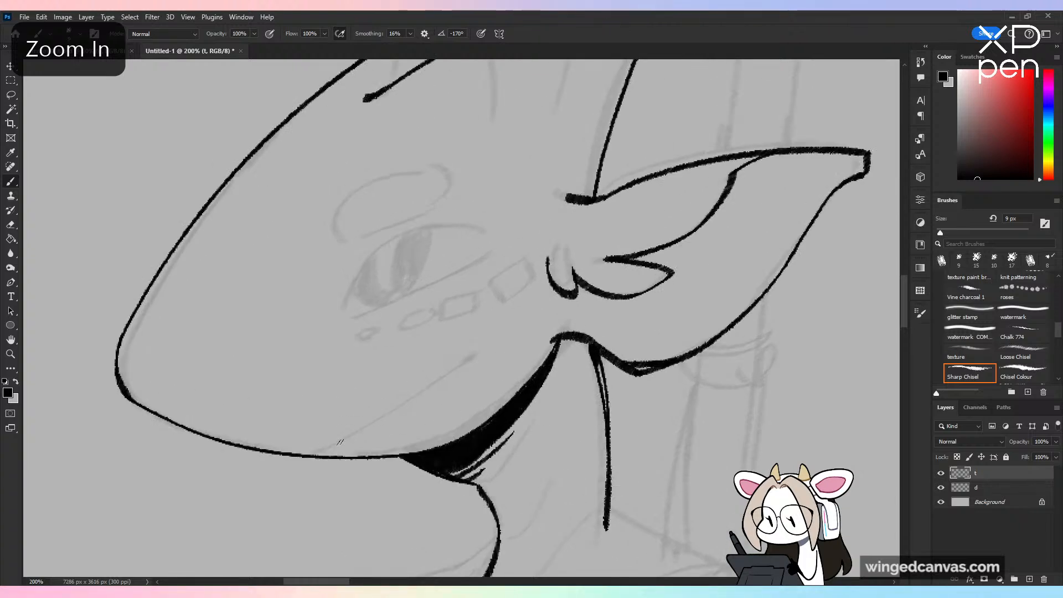
key(ctrl+z)
mouse_move(316, 451)
mouse_down()
mouse_move(482, 352)
mouse_move(460, 363)
mouse_up()
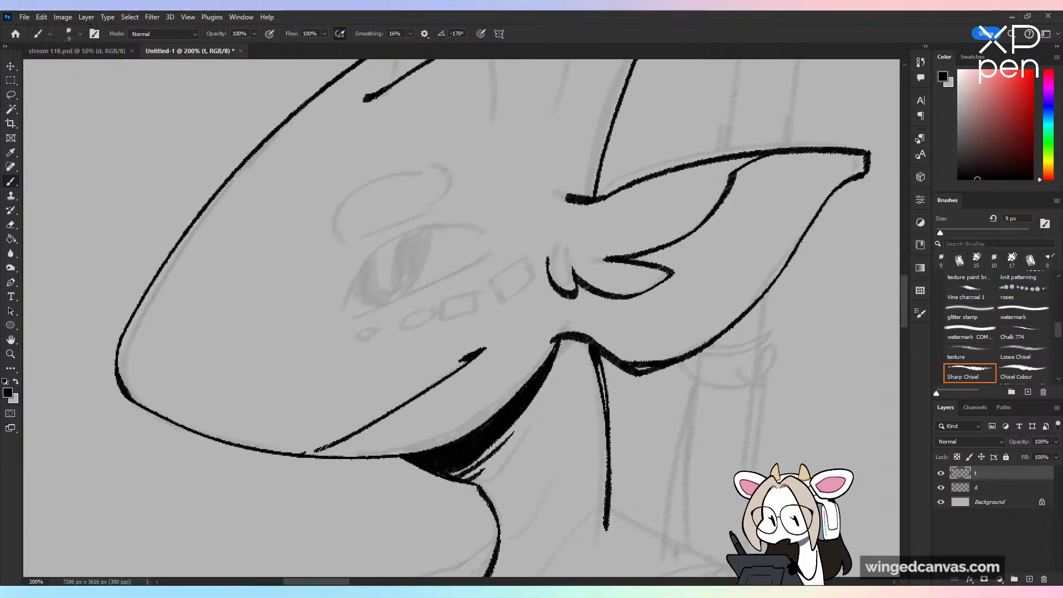
Step: Ink the eye's arched upper lid and straight lower lid, redoing the upper curve until it fits the sketch
mouse_move(336, 330)
mouse_down()
mouse_move(463, 228)
mouse_move(520, 211)
mouse_move(399, 241)
mouse_move(490, 234)
mouse_up()
key(ctrl+z)
key(ctrl+z)
mouse_move(336, 327)
mouse_down()
mouse_move(447, 221)
mouse_move(509, 239)
mouse_up()
key(ctrl+z)
mouse_move(334, 327)
mouse_down()
mouse_move(374, 249)
mouse_move(495, 236)
mouse_up()
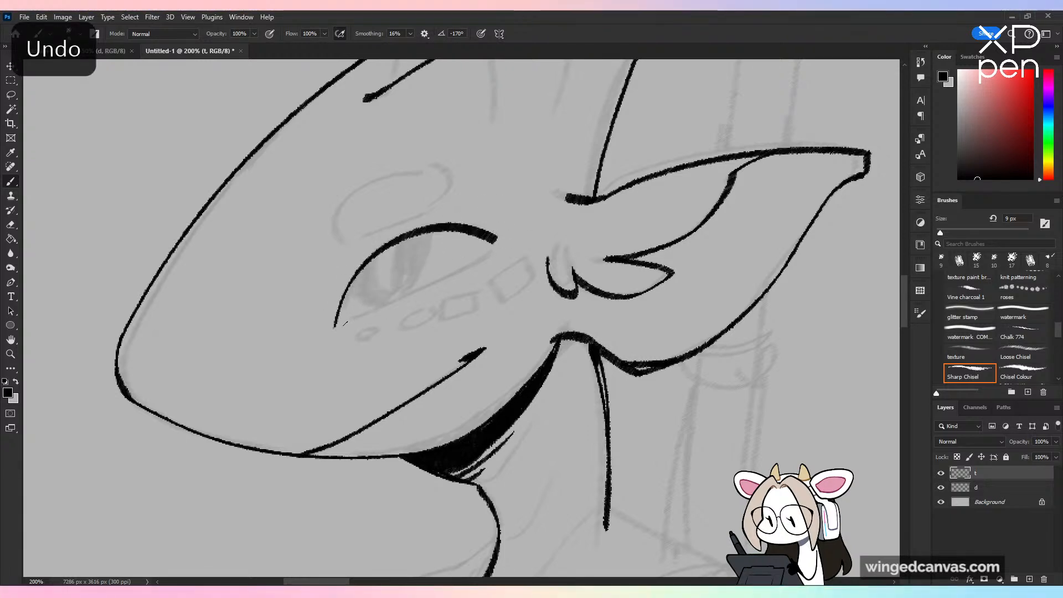
drag(345, 323, 495, 239)
Step: Ink the front and rear edges of the iris and outline the narrow slit pupil inside it
drag(349, 290, 367, 311)
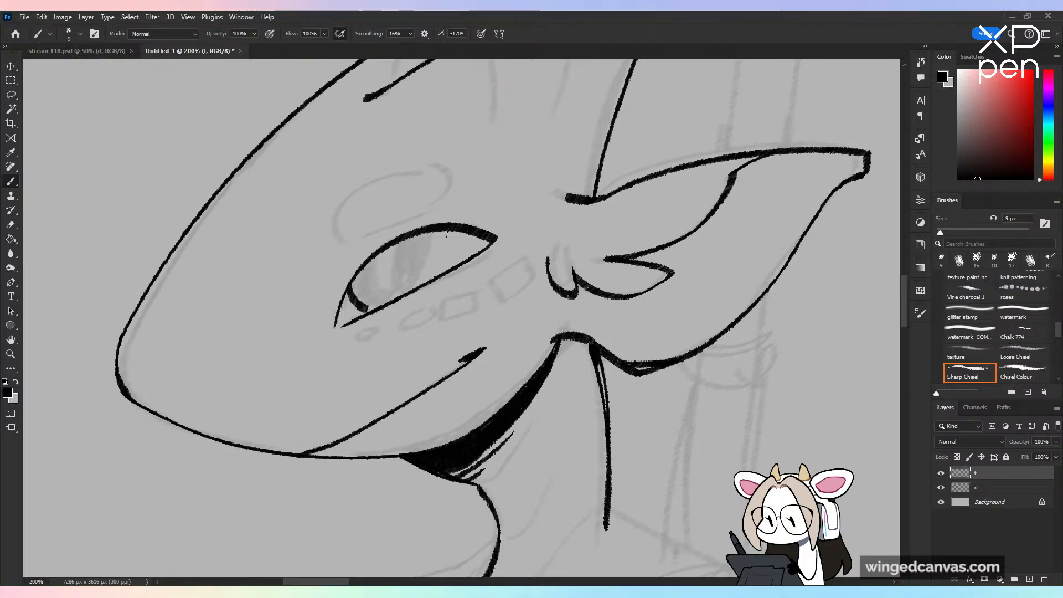
drag(435, 230, 414, 288)
key(ctrl+z)
key(ctrl+z)
mouse_move(433, 232)
mouse_down()
mouse_move(405, 291)
mouse_move(423, 270)
mouse_move(386, 302)
mouse_move(399, 286)
mouse_up()
key(ctrl+z)
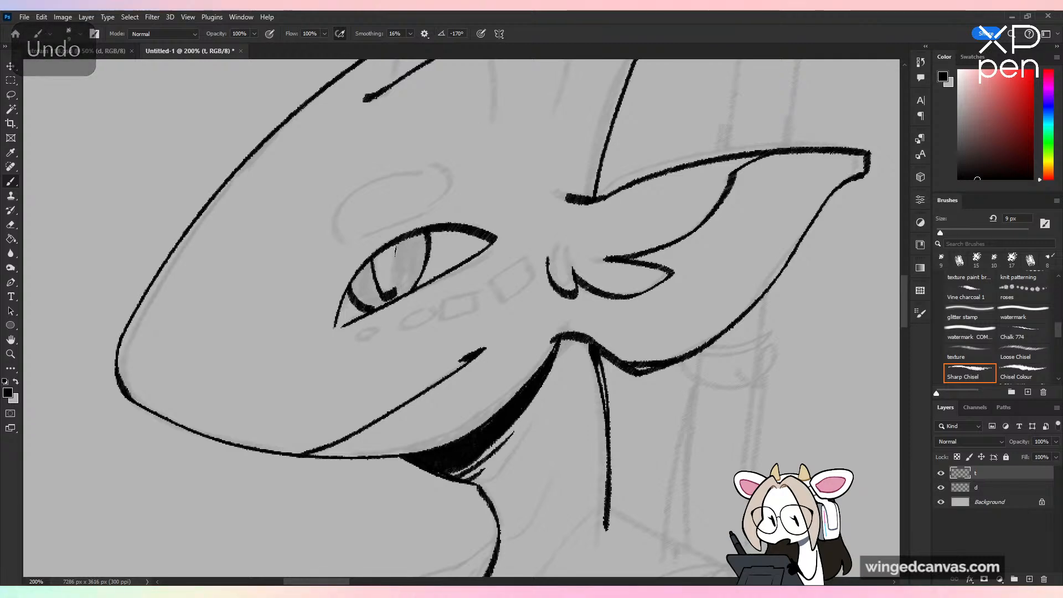
key(ctrl+minus)
key(ctrl+shift+h)
key(ctrl+shift+h)
key(ctrl+plus)
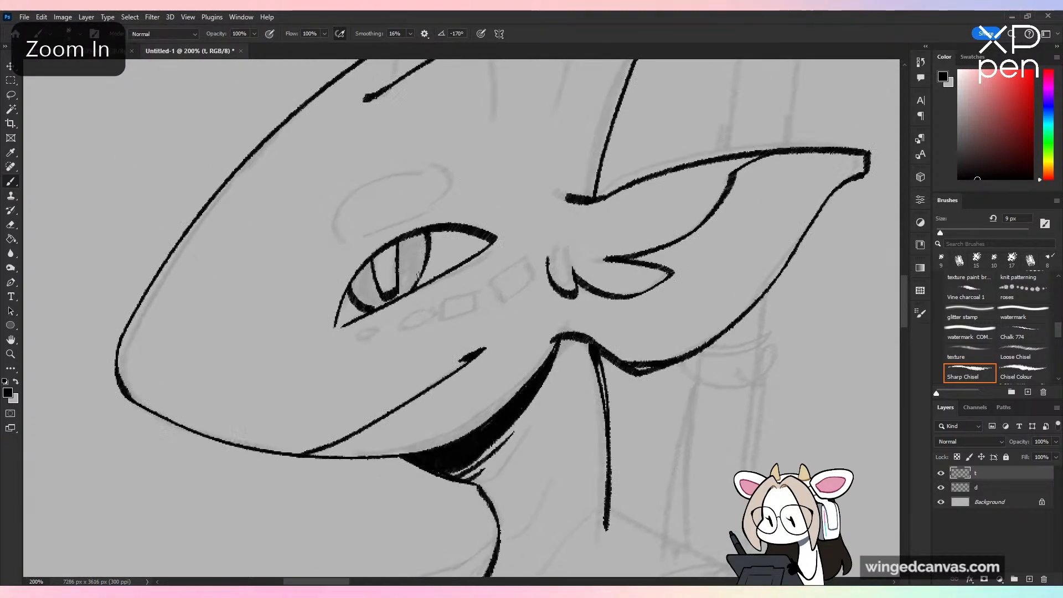
Step: Fill the iris with solid black on both sides of the slit, leaving the slit unfilled
key(ctrl+z)
mouse_move(404, 247)
mouse_down()
mouse_move(403, 282)
mouse_move(424, 269)
mouse_up()
key(ctrl+z)
mouse_move(402, 242)
mouse_down()
mouse_move(399, 264)
mouse_move(417, 237)
mouse_move(420, 258)
mouse_move(424, 245)
mouse_move(403, 261)
mouse_move(411, 245)
mouse_move(421, 254)
mouse_move(402, 267)
mouse_move(404, 292)
mouse_move(356, 280)
mouse_move(367, 272)
mouse_move(365, 309)
mouse_up()
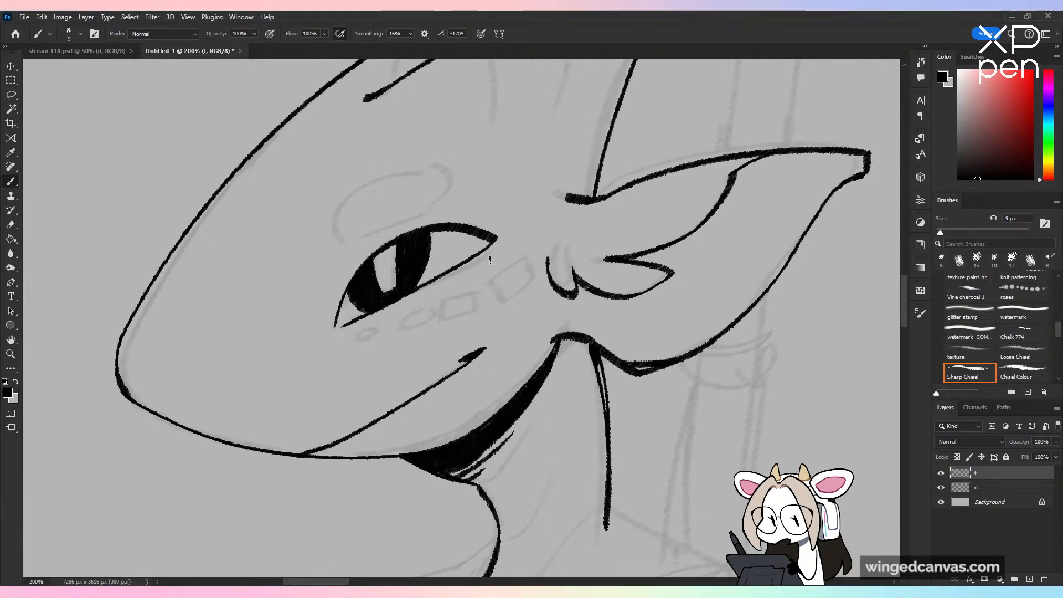
key(ctrl+minus)
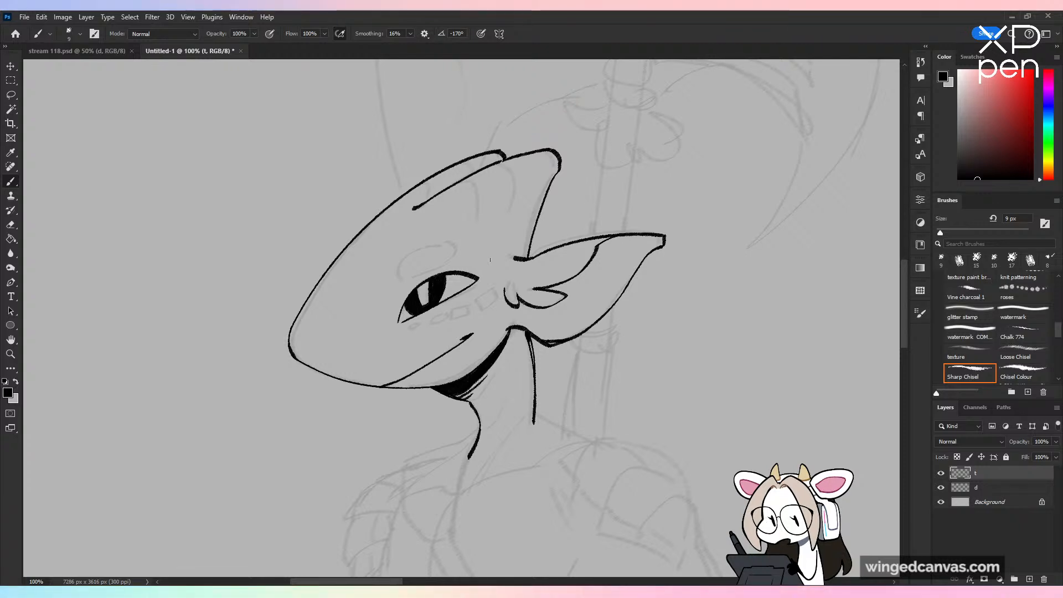
Step: Outline the rounded brow marking above the eye as a closed shape
key(ctrl+plus)
drag(399, 280, 413, 248)
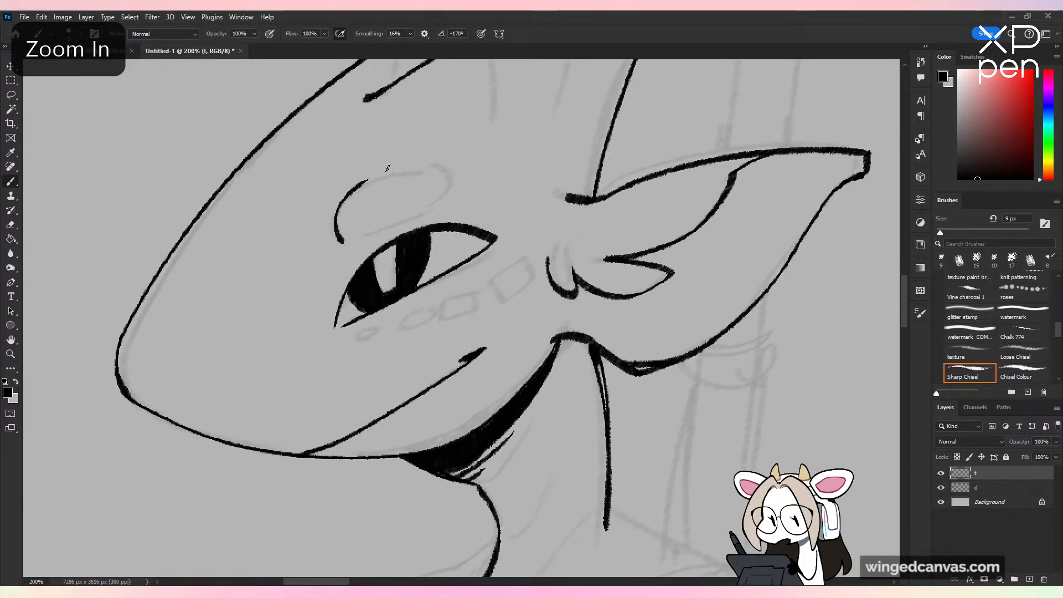
drag(369, 179, 457, 177)
mouse_move(343, 241)
mouse_down()
mouse_move(489, 171)
mouse_move(451, 172)
mouse_move(444, 205)
mouse_up()
Step: Ink the row of four small cheek markings under the eye, shrinking from the ear toward the snout
mouse_move(486, 279)
mouse_down()
mouse_move(535, 271)
mouse_move(396, 331)
mouse_up()
key(ctrl+z)
key(ctrl+z)
mouse_move(397, 331)
mouse_down()
mouse_move(429, 319)
mouse_move(362, 337)
mouse_up()
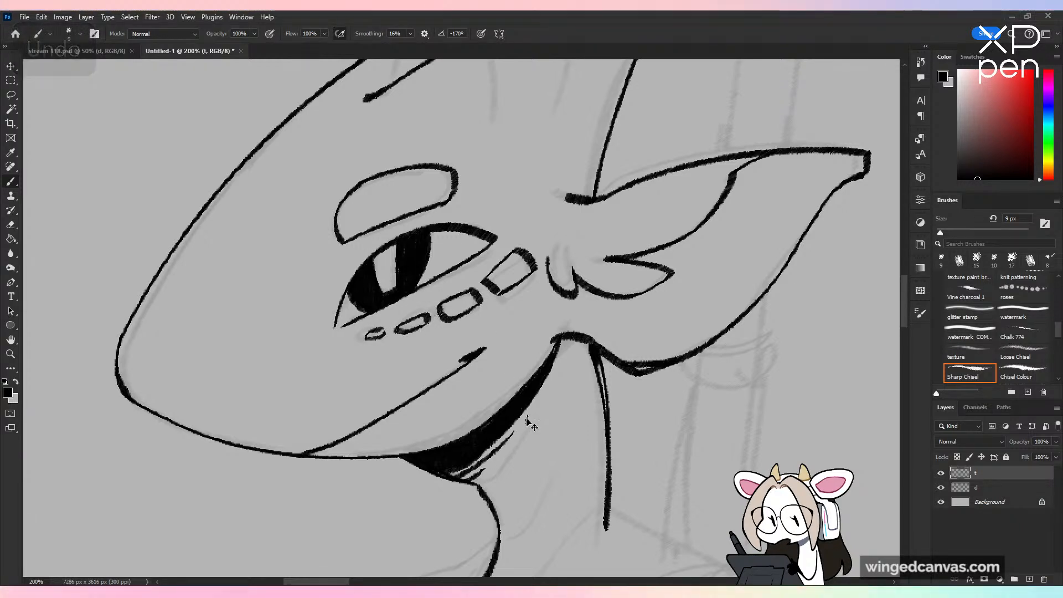
key(ctrl+minus)
key(ctrl+minus)
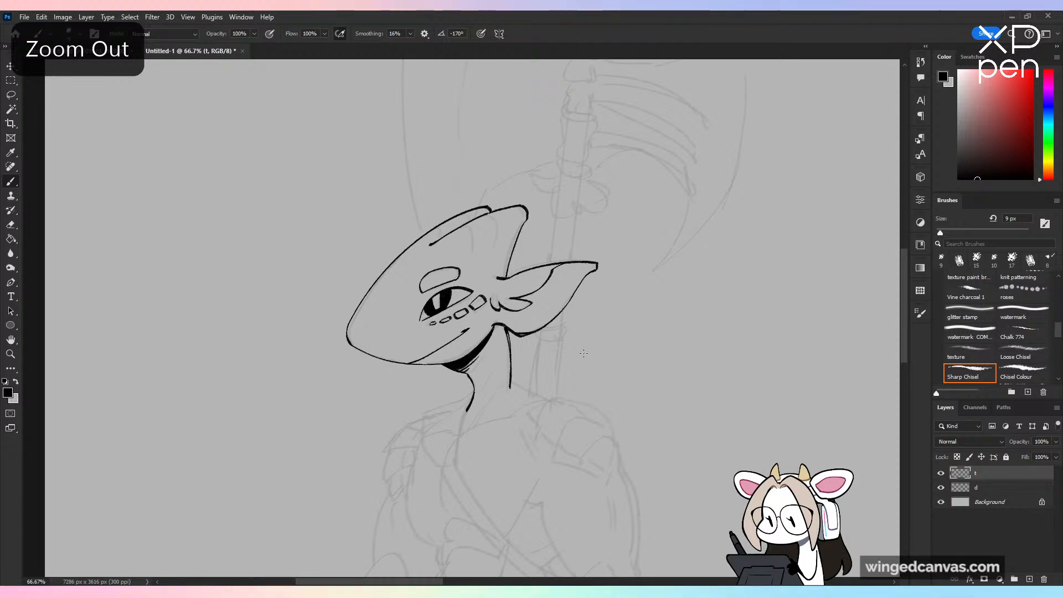
key(ctrl+plus)
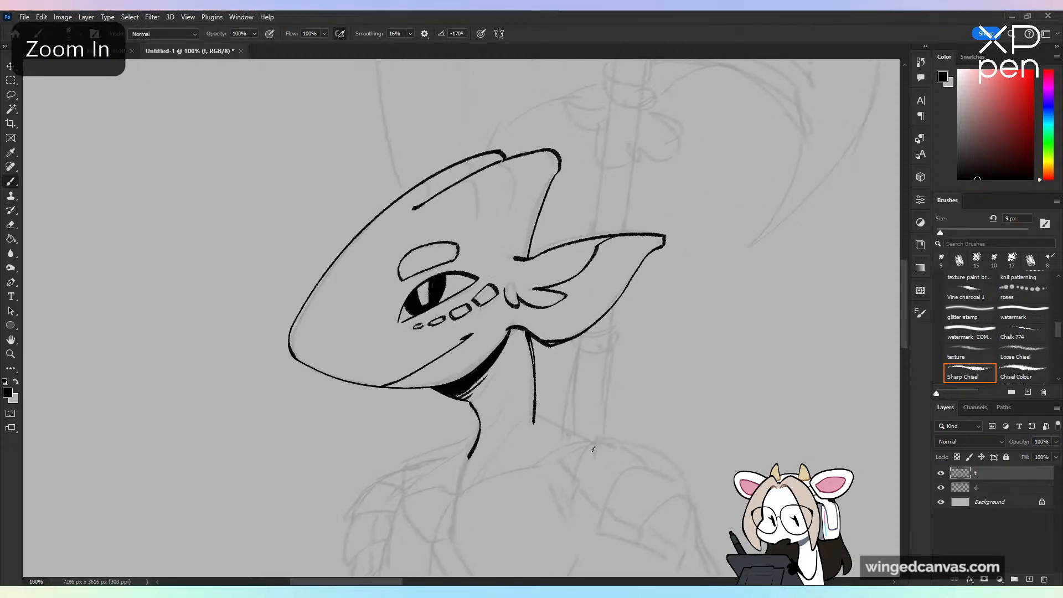
Step: Ink the sloping shoulder line from the base of the back of the neck, redoing the first stroke
drag(596, 489, 604, 384)
drag(654, 351, 657, 356)
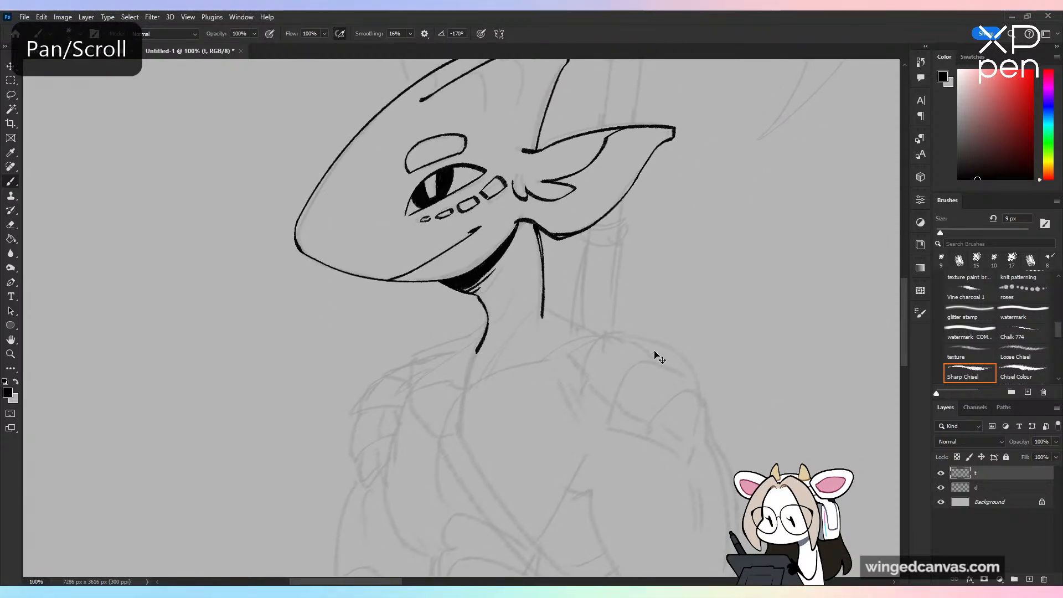
key(ctrl+plus)
drag(764, 356, 601, 320)
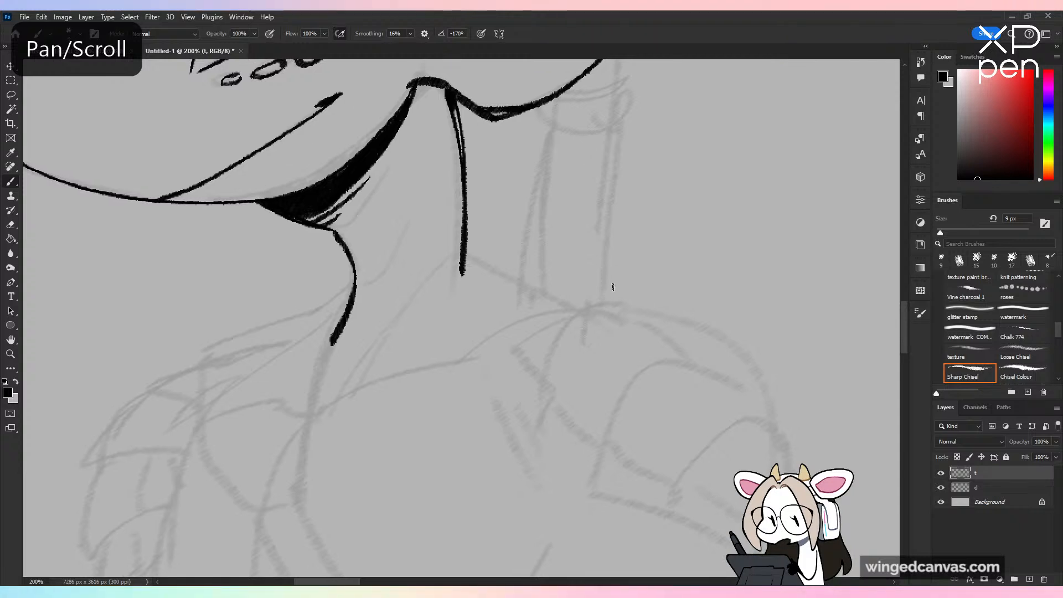
drag(464, 258, 593, 320)
key(ctrl+z)
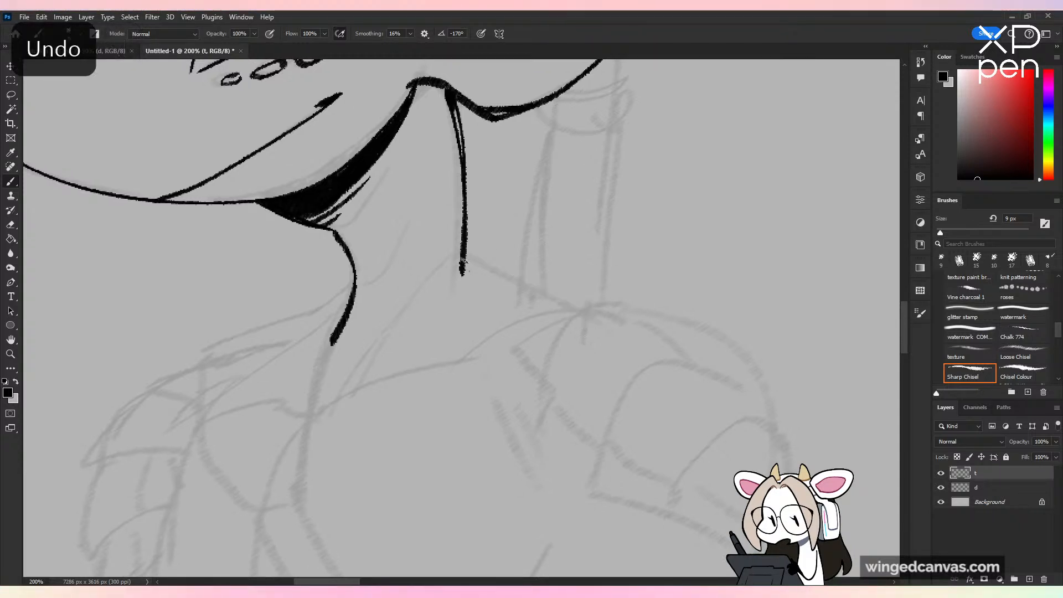
drag(462, 257, 598, 312)
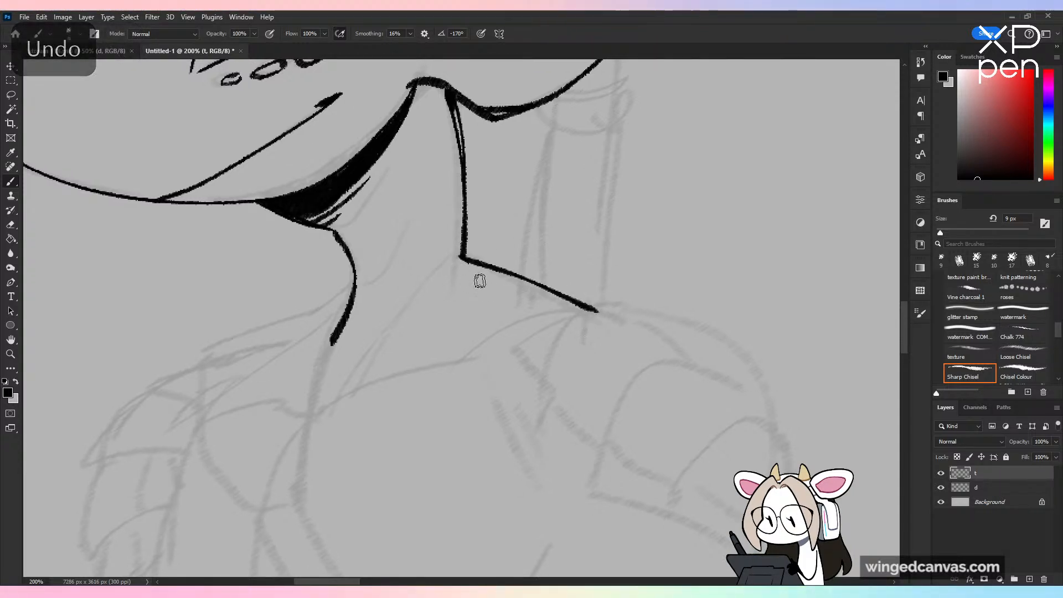
Step: Ink the neck muscle line down toward the collarbone and thin crease lines across the throat
mouse_move(445, 259)
mouse_down()
mouse_move(414, 286)
mouse_move(368, 377)
mouse_up()
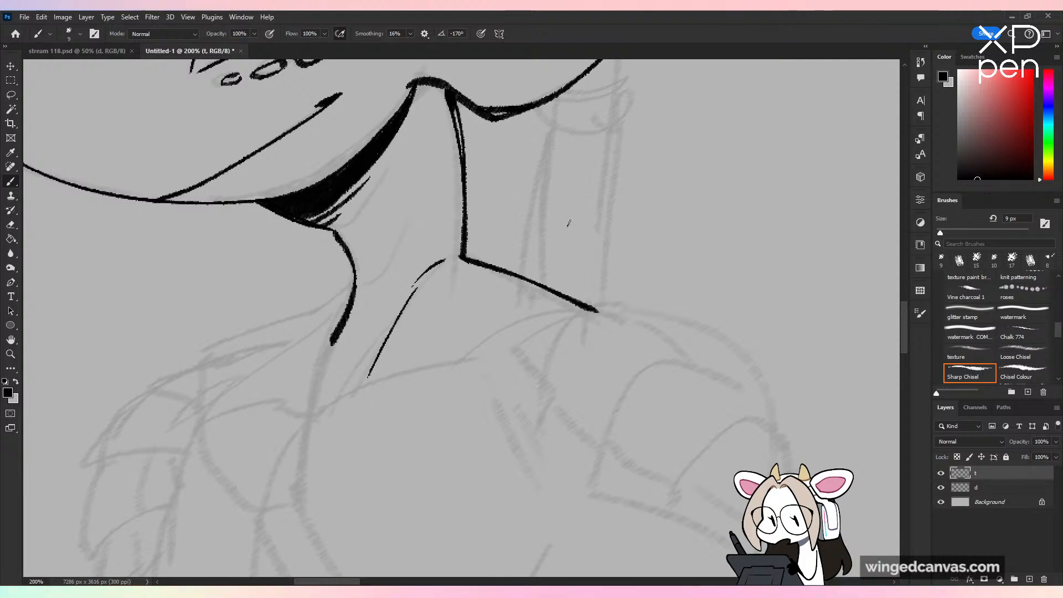
drag(331, 229, 357, 234)
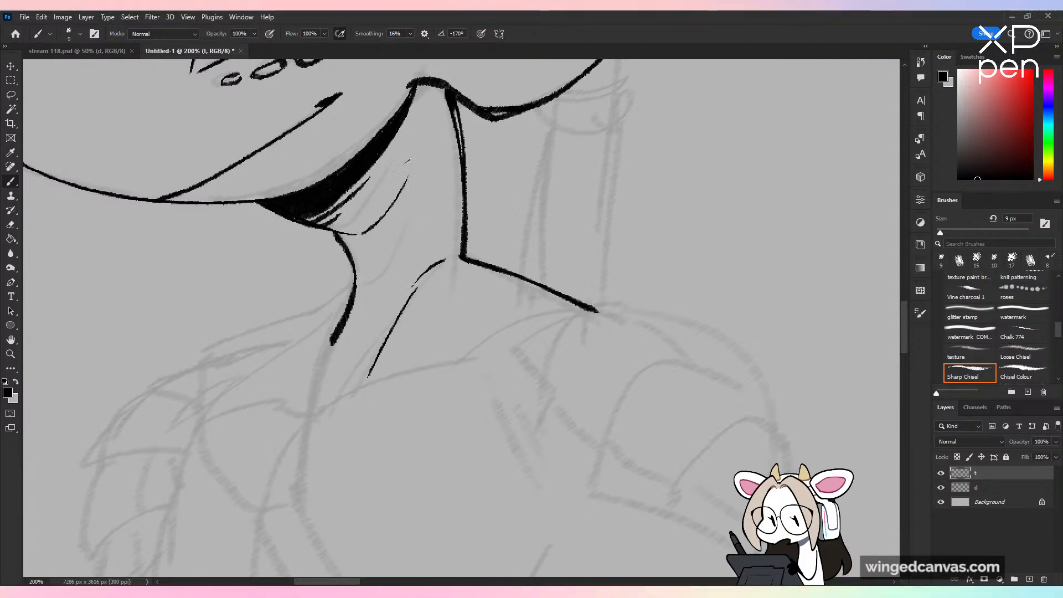
drag(420, 227, 380, 279)
key(ctrl+minus)
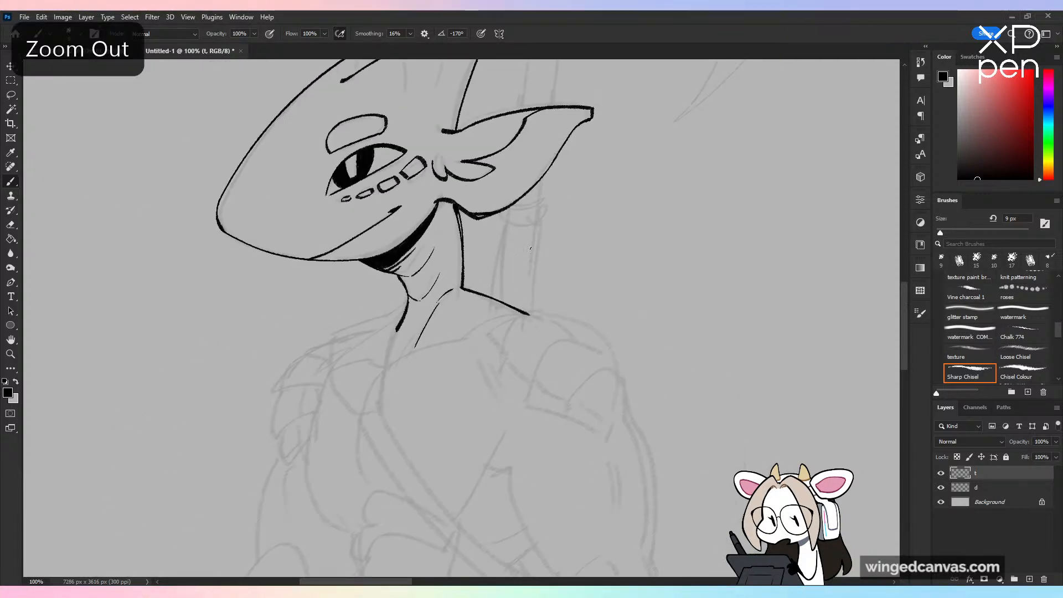
Step: Try to ink the chest line running down from the throat and the front shoulder slope beside it
mouse_move(525, 430)
mouse_down()
mouse_move(563, 432)
mouse_move(520, 471)
mouse_up()
key(ctrl+plus)
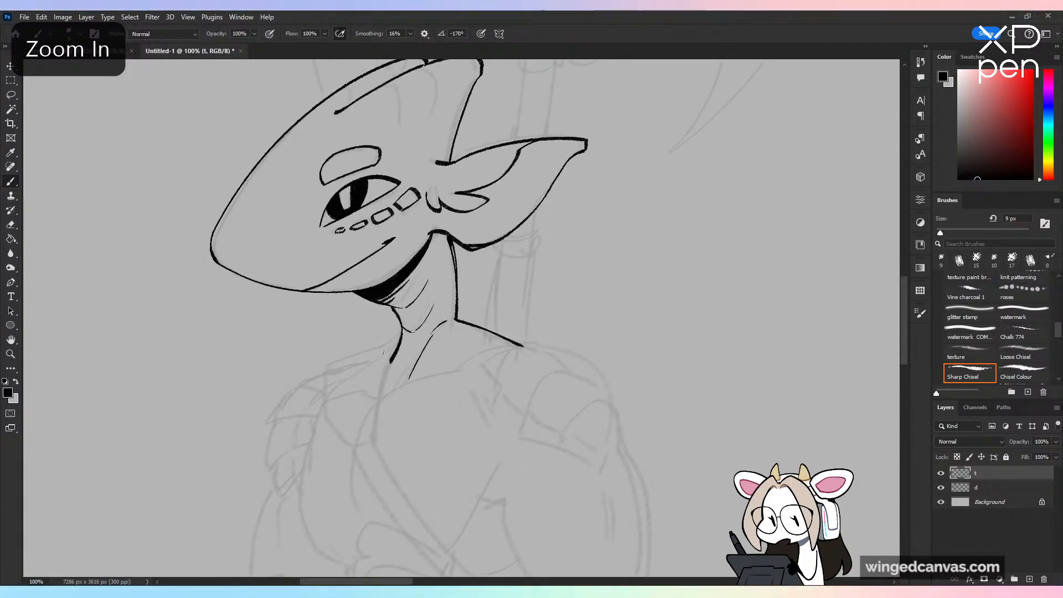
drag(395, 344, 378, 437)
key(ctrl+z)
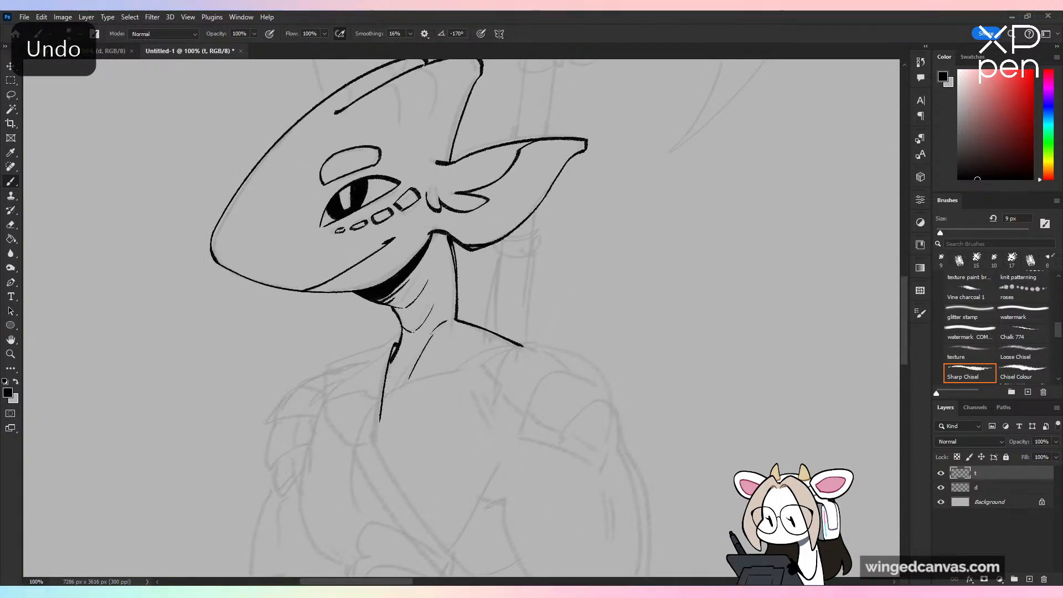
drag(399, 335, 361, 353)
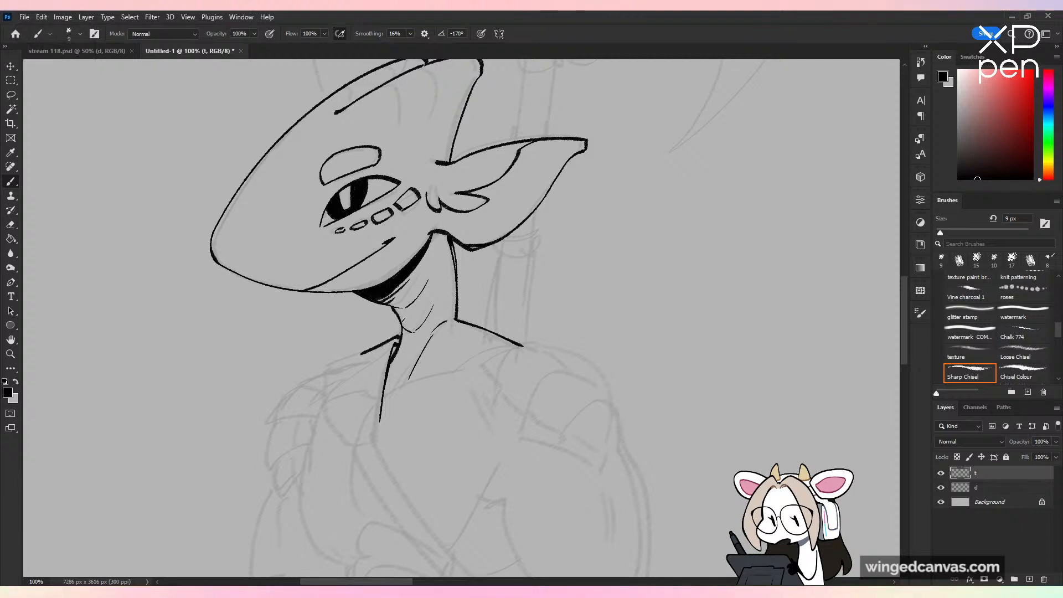
key(ctrl+z)
Step: Ink the neck-side edge of the strap's shoulder pad down the chest and its sloping top edge across the front shoulder
key(ctrl+z)
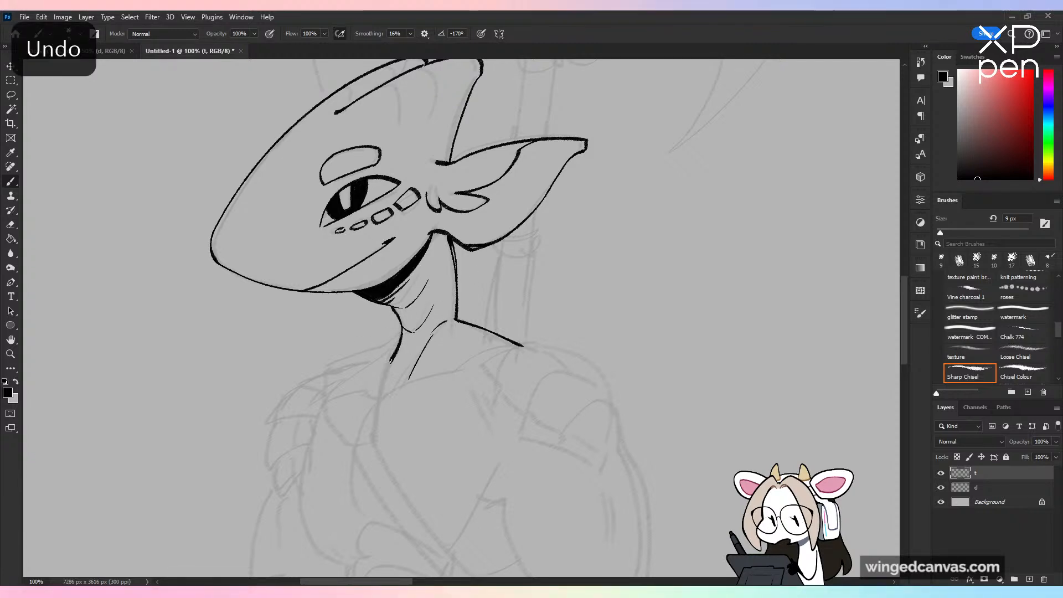
key(ctrl+z)
drag(394, 348, 386, 372)
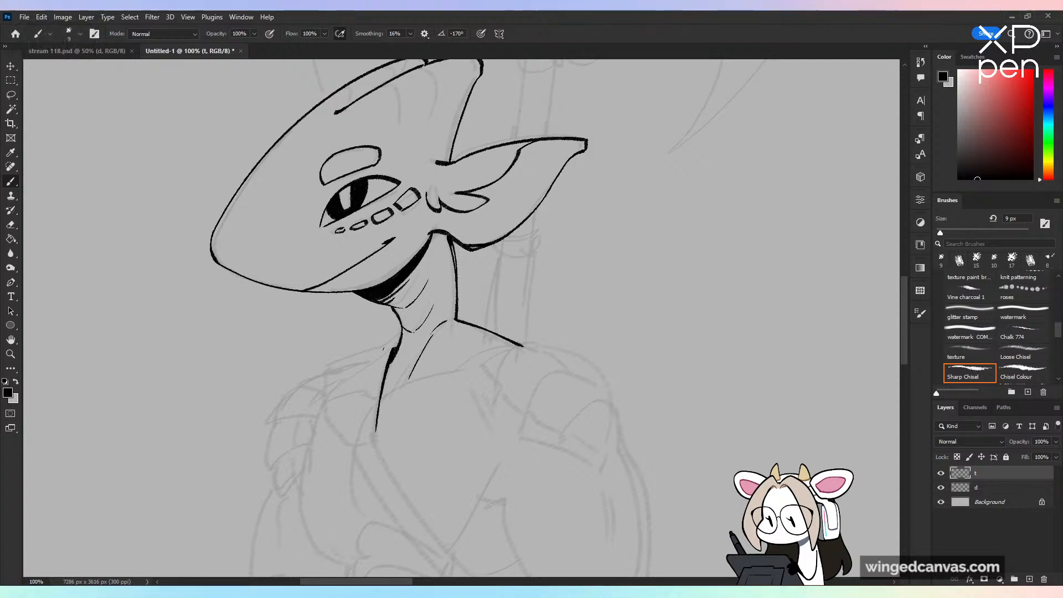
drag(393, 349, 375, 432)
drag(319, 374, 384, 345)
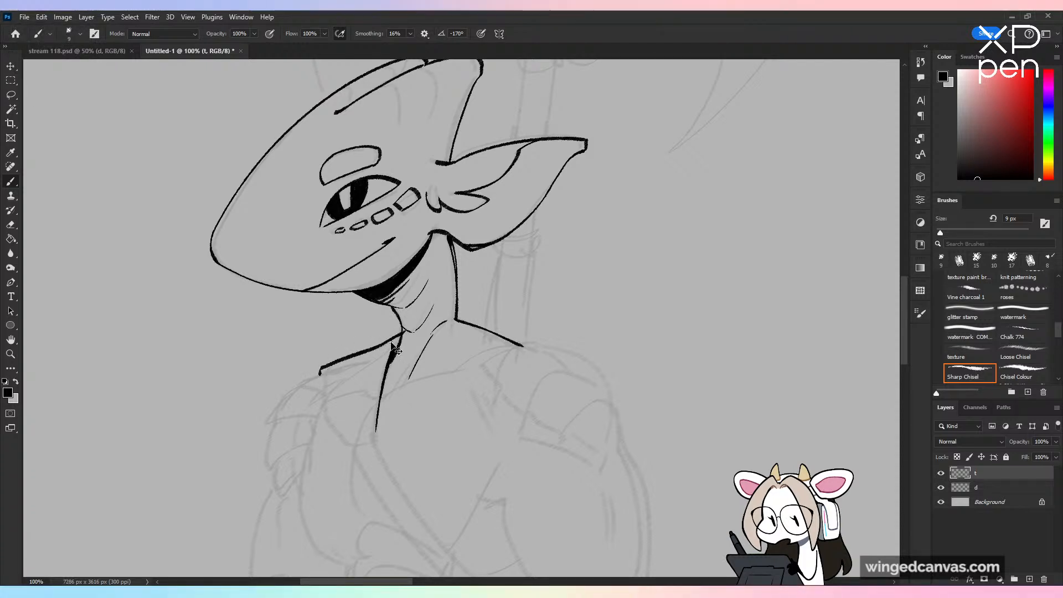
key(ctrl+z)
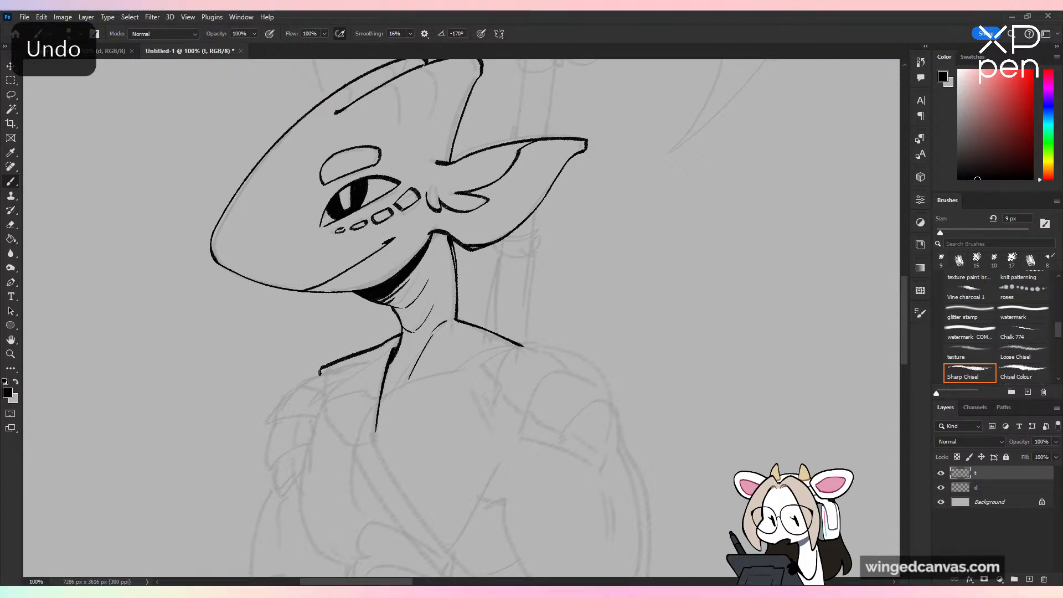
Step: Close the shoulder pad with a curved outer side and rounded lower end, then add a thin border line inside it
mouse_move(320, 374)
mouse_down()
mouse_move(336, 440)
mouse_move(379, 428)
mouse_up()
key(ctrl+z)
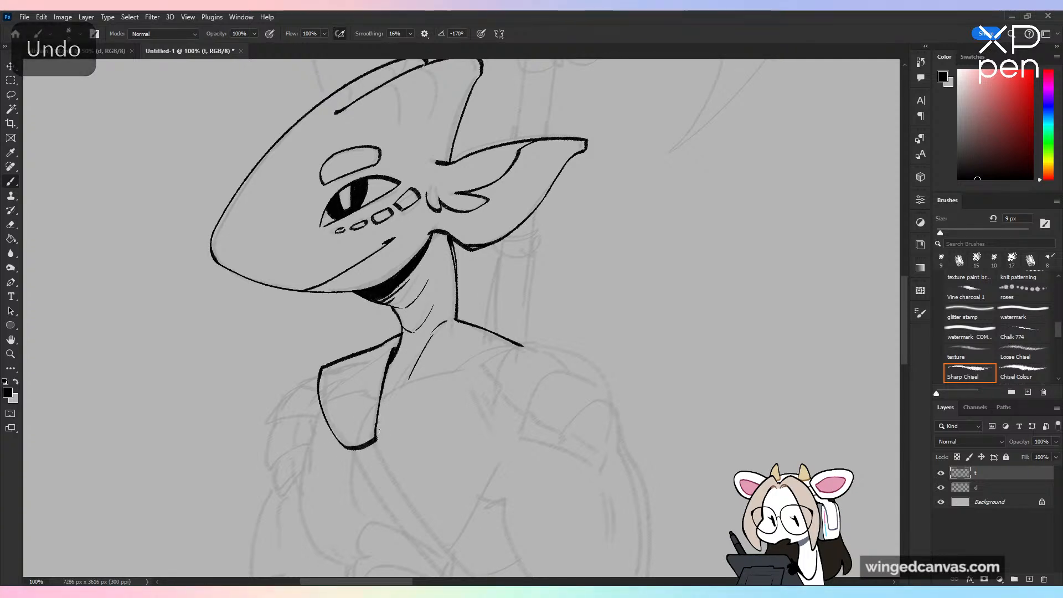
key(ctrl+z)
mouse_move(330, 366)
mouse_down()
mouse_move(342, 437)
mouse_move(337, 423)
mouse_move(356, 438)
mouse_up()
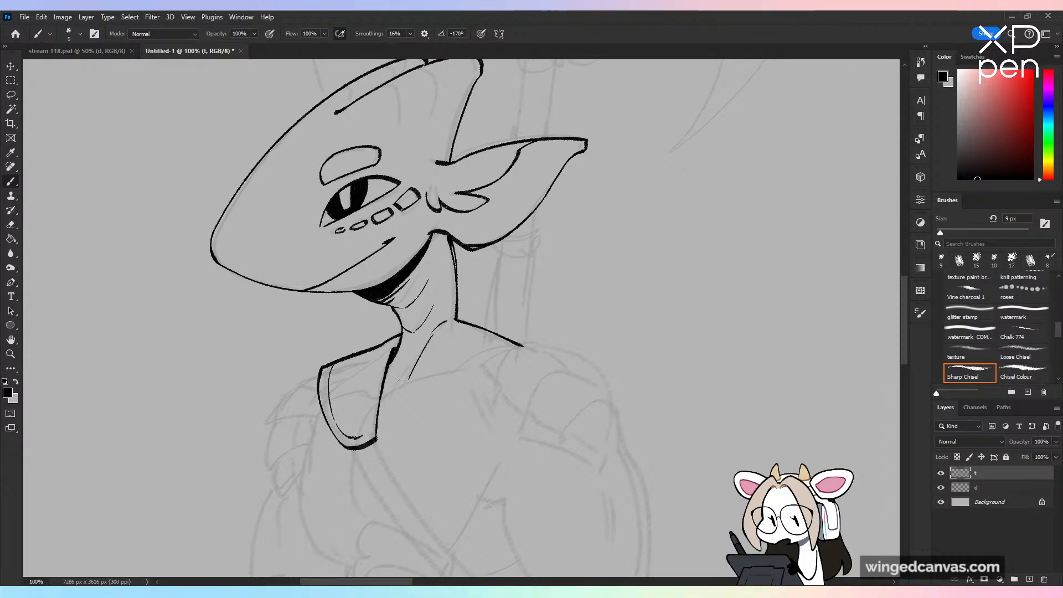
drag(390, 346, 370, 388)
Step: Ink the two parallel edges of the diagonal chest strap from the shoulder pad down to the waist, redoing uneven strokes
key(ctrl+minus)
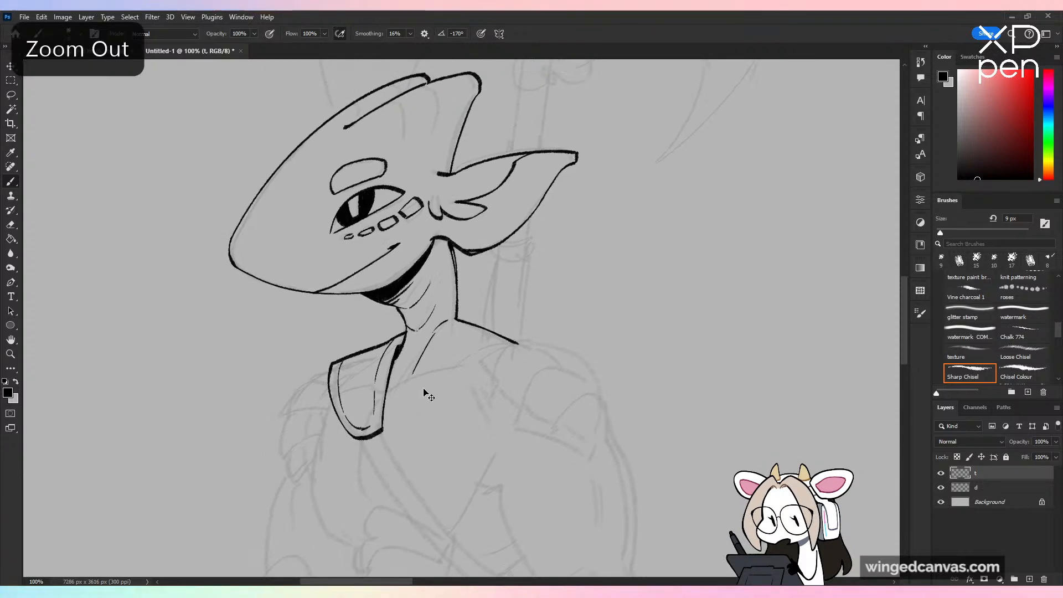
drag(506, 508, 482, 415)
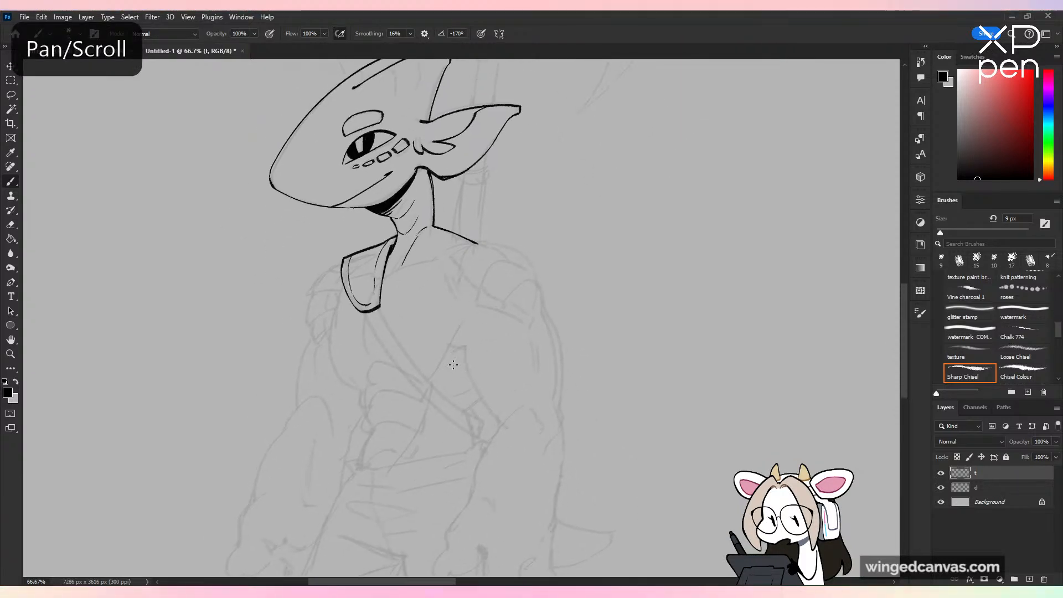
key(ctrl+plus)
drag(525, 323, 495, 293)
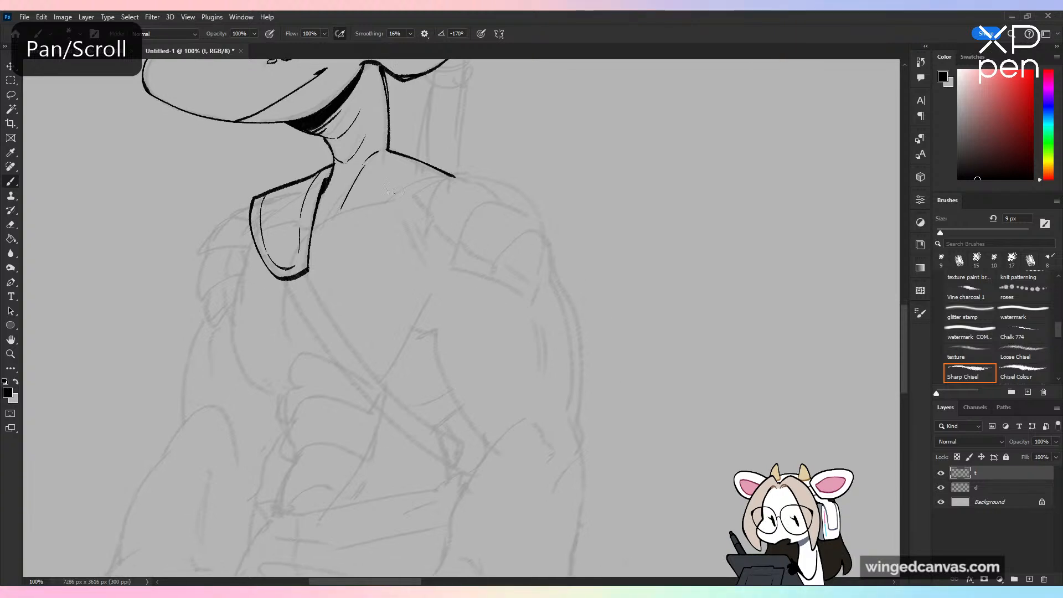
drag(308, 273, 501, 474)
key(ctrl+z)
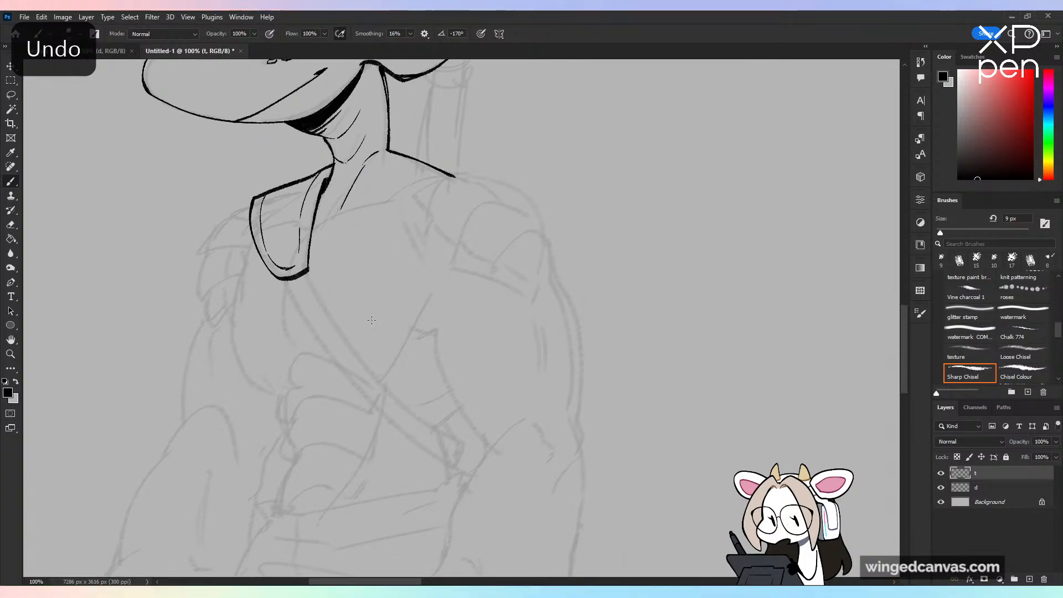
drag(308, 273, 472, 451)
drag(282, 280, 469, 468)
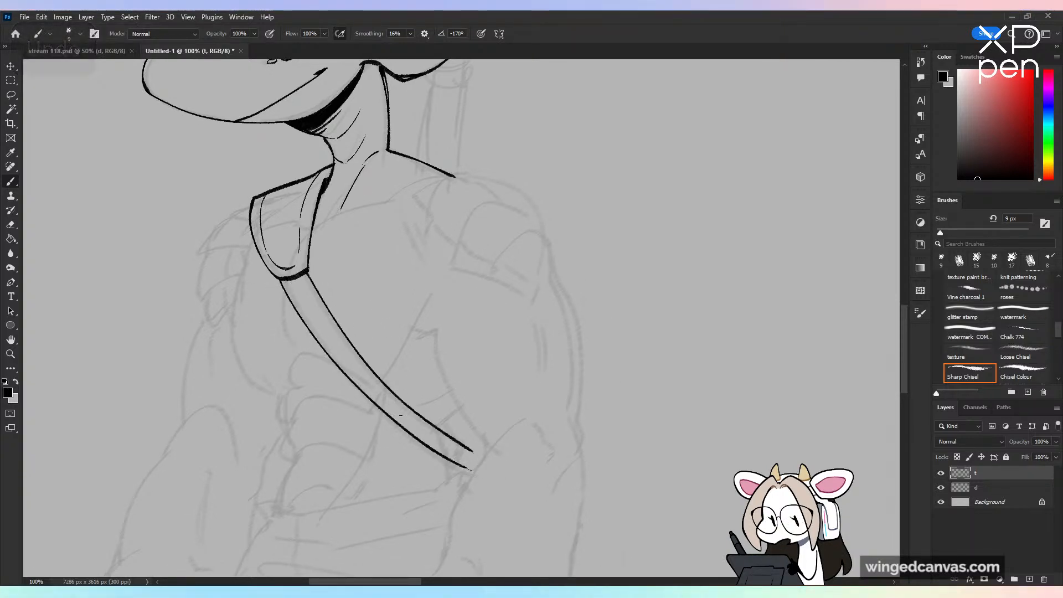
key(ctrl+z)
drag(282, 280, 469, 468)
Step: Fill a solid black band across the strap directly below the shoulder pad
key(ctrl+plus)
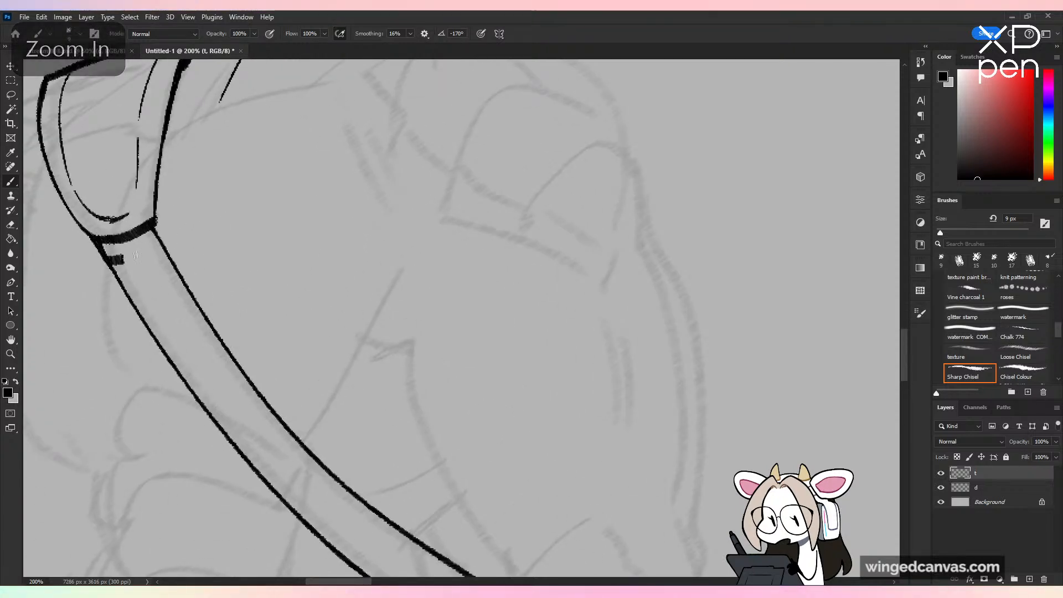
mouse_move(127, 259)
mouse_down()
mouse_move(157, 237)
mouse_move(123, 244)
mouse_up()
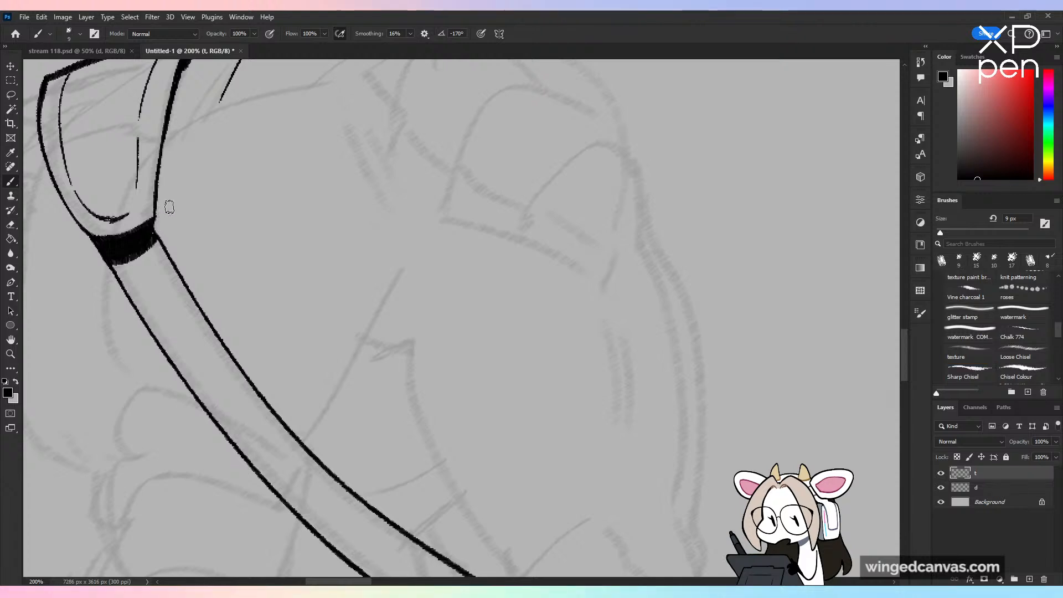
key(ctrl+minus)
scroll(581, 418, up, 2)
key(ctrl+minus)
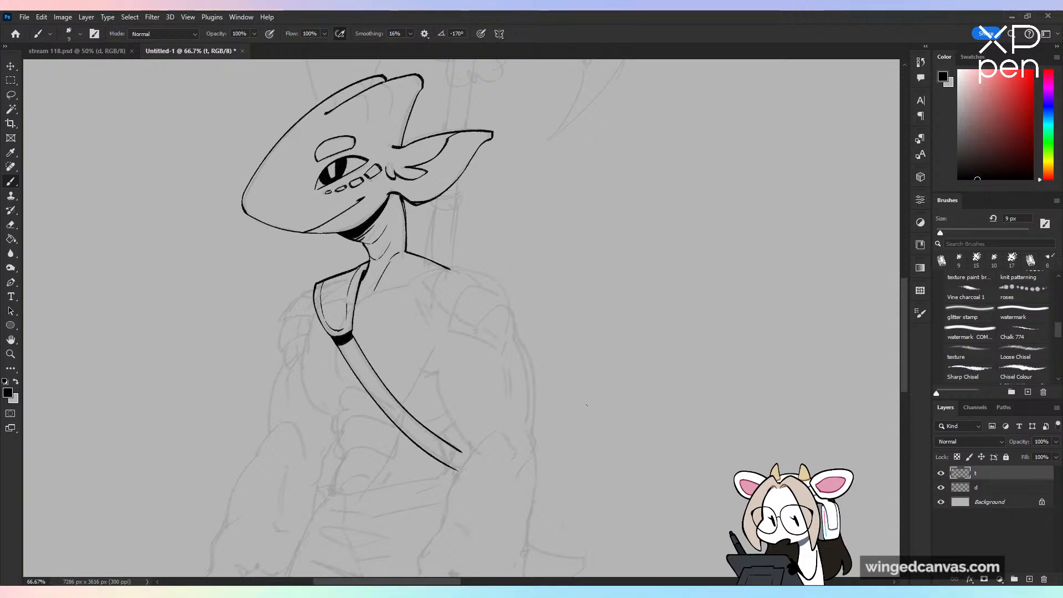
Step: Ink the collarbone line and the near chest muscle's curved lower edge, thickening it toward the strap
key(ctrl+plus)
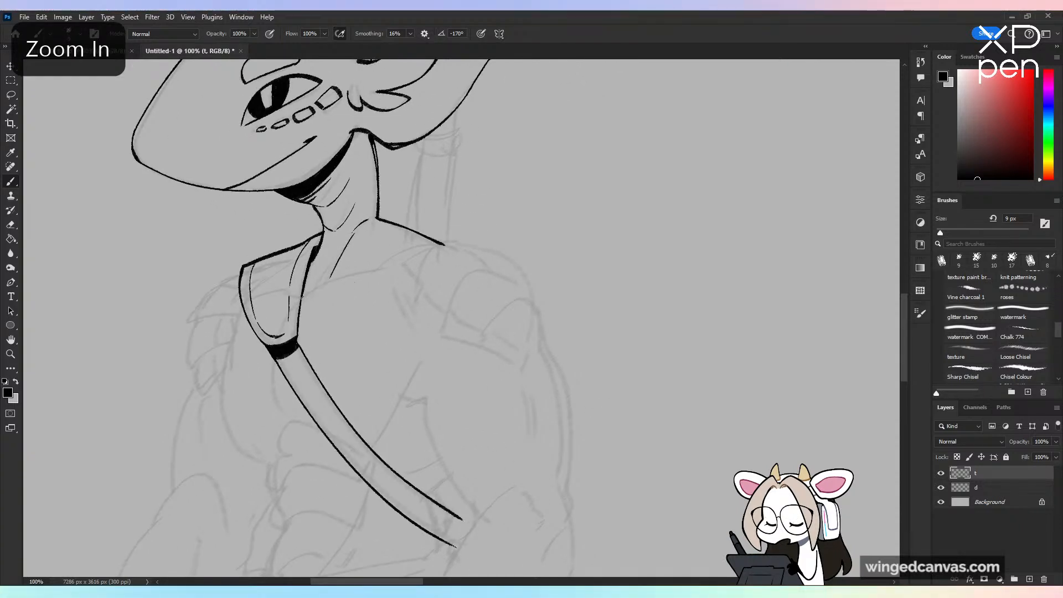
key(ctrl+z)
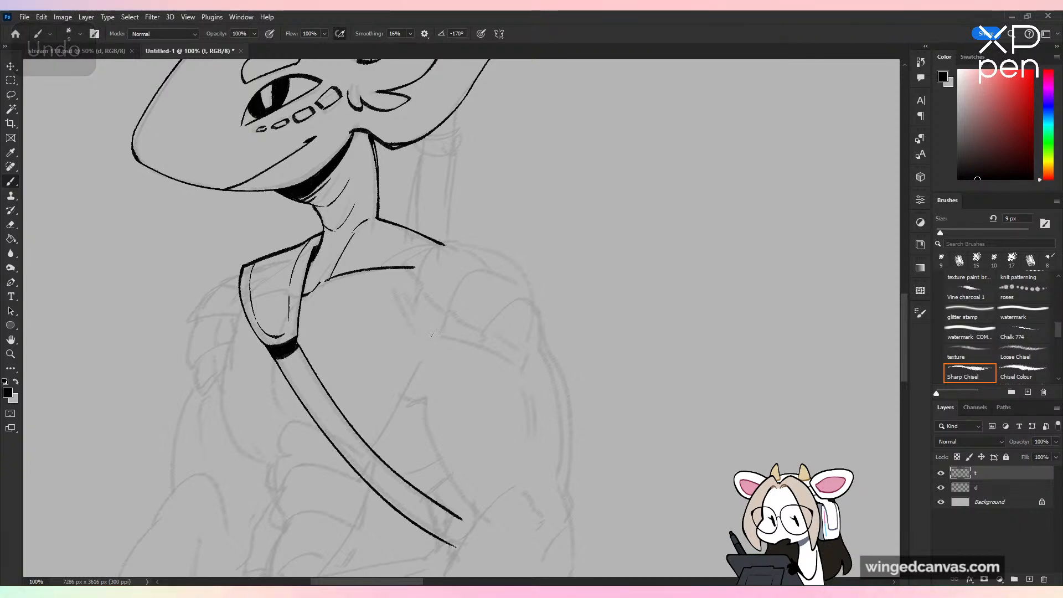
drag(435, 333, 391, 430)
key(ctrl+z)
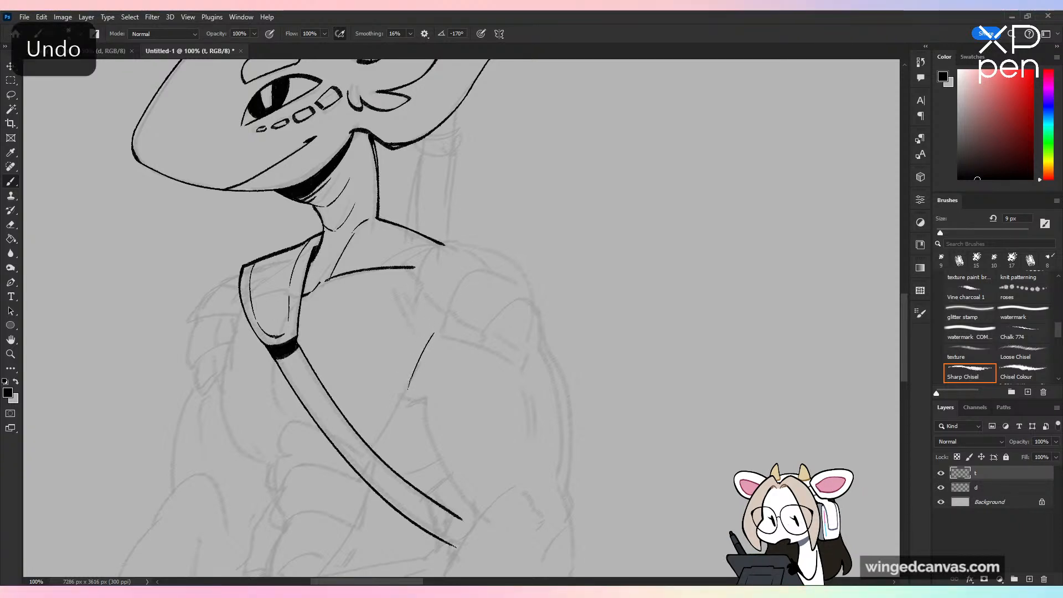
drag(406, 395, 364, 441)
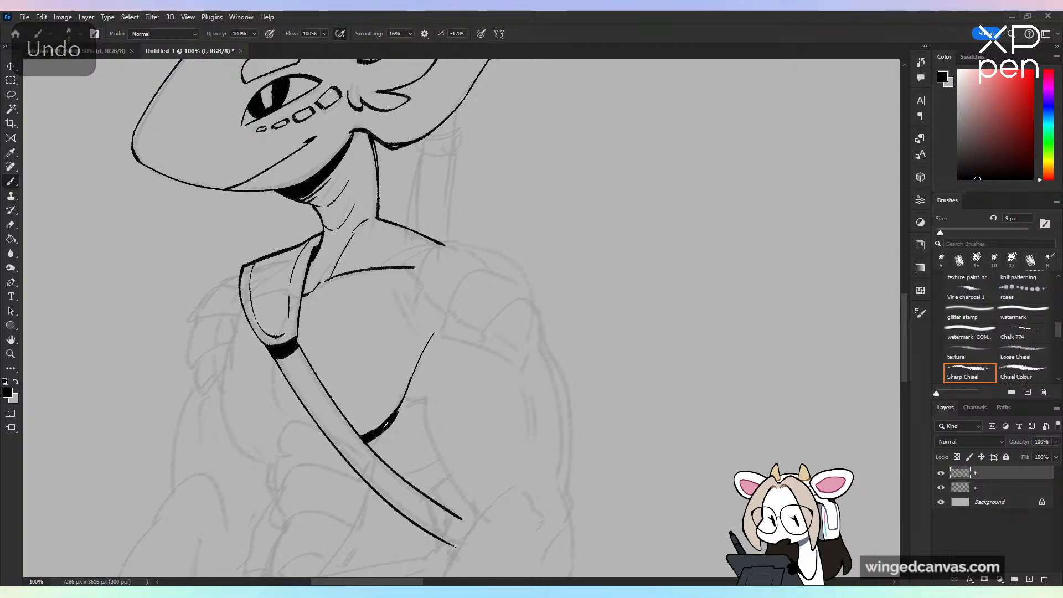
drag(410, 391, 397, 415)
Step: Ink the center chest crease beside the strap and the rounded outline of the far chest muscle
mouse_move(277, 367)
mouse_down()
mouse_move(287, 413)
mouse_move(316, 428)
mouse_up()
mouse_move(238, 315)
mouse_down()
mouse_move(225, 435)
mouse_move(287, 422)
mouse_up()
key(ctrl+z)
Step: Ink the stacked abdominal segments below the chest down to the waistband, with stepped front edges and curved dividing lines
mouse_move(490, 268)
mouse_down()
mouse_move(503, 231)
mouse_move(597, 96)
mouse_up()
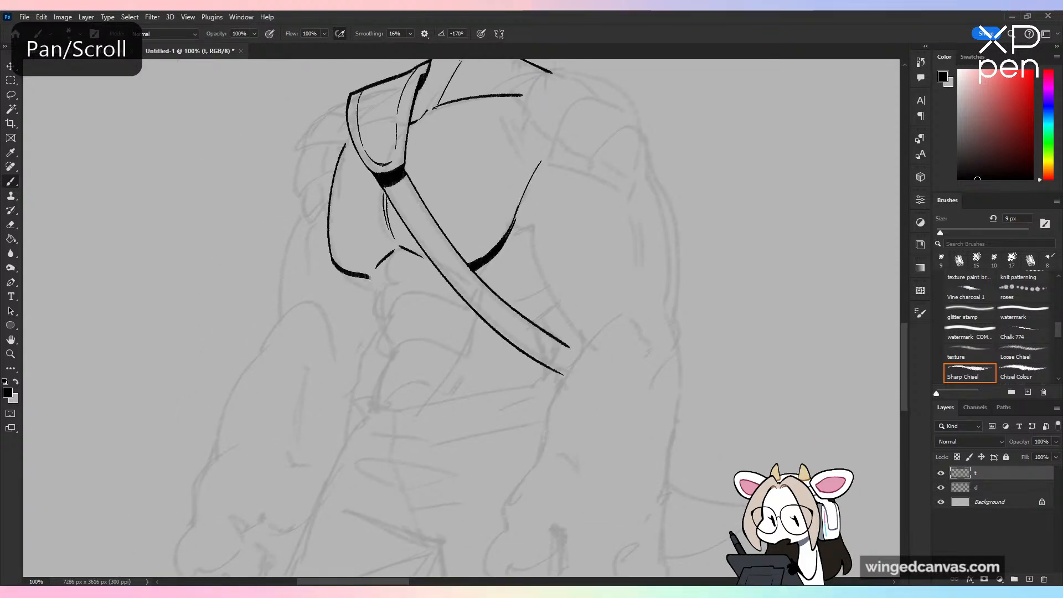
mouse_move(369, 279)
mouse_down()
mouse_move(370, 311)
mouse_move(382, 315)
mouse_move(402, 285)
mouse_move(467, 310)
mouse_up()
drag(383, 313, 381, 355)
key(ctrl+z)
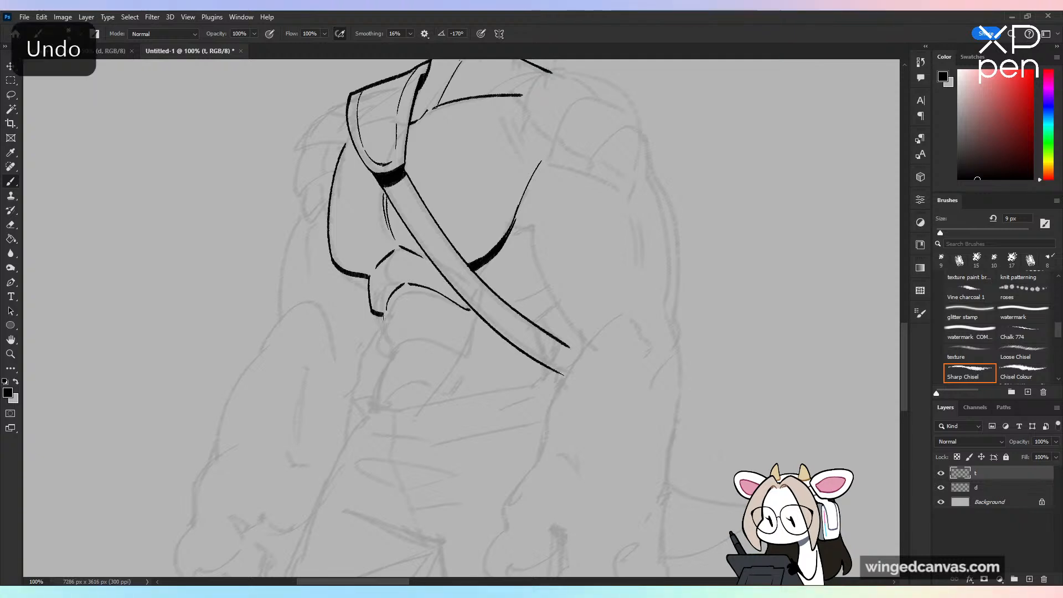
mouse_move(383, 314)
mouse_down()
mouse_move(391, 356)
mouse_move(467, 358)
mouse_up()
drag(468, 311, 471, 354)
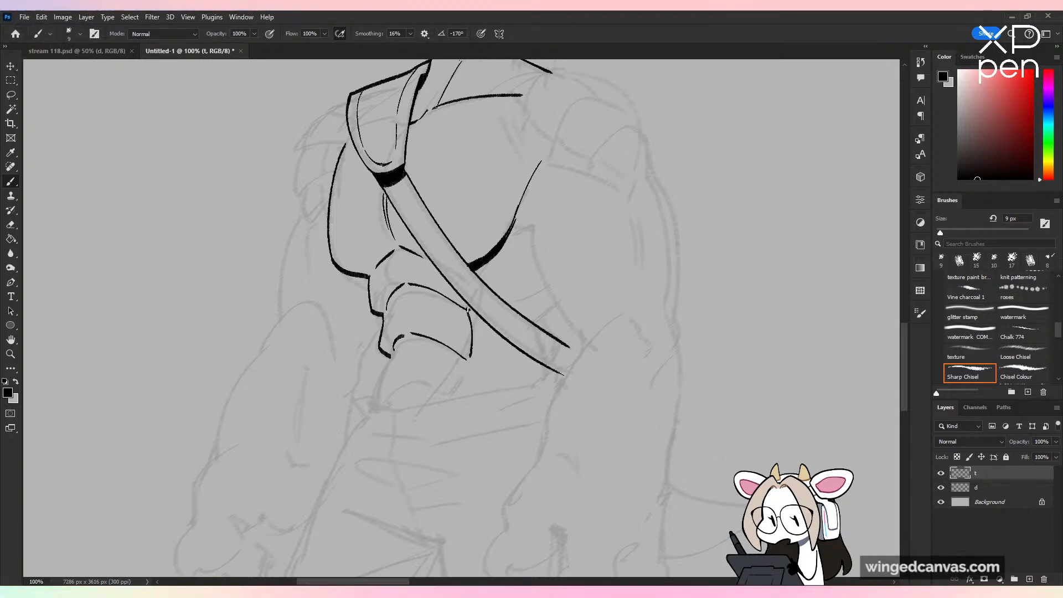
key(ctrl+z)
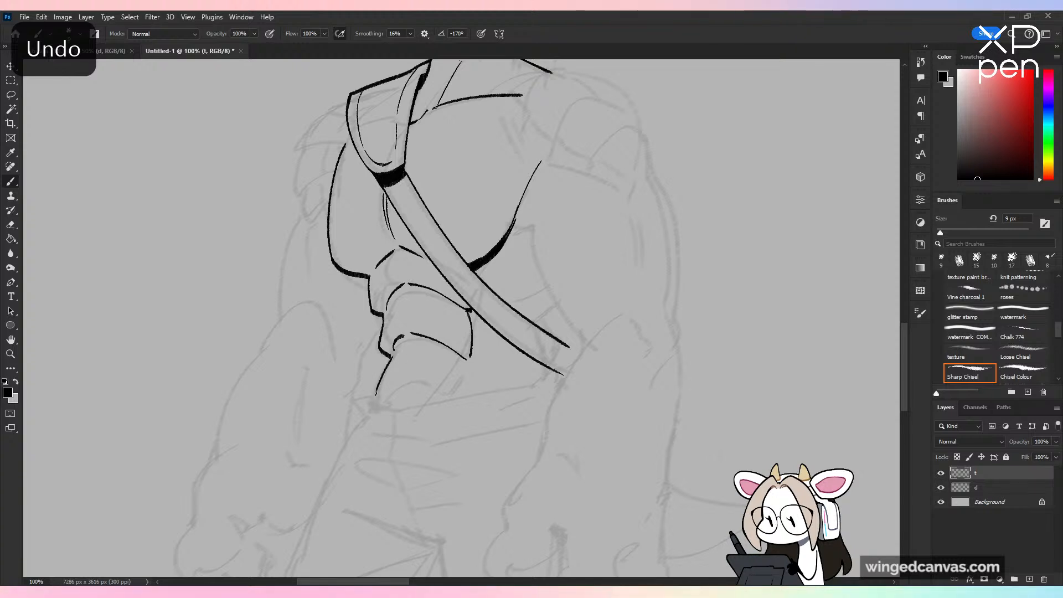
drag(376, 394, 467, 397)
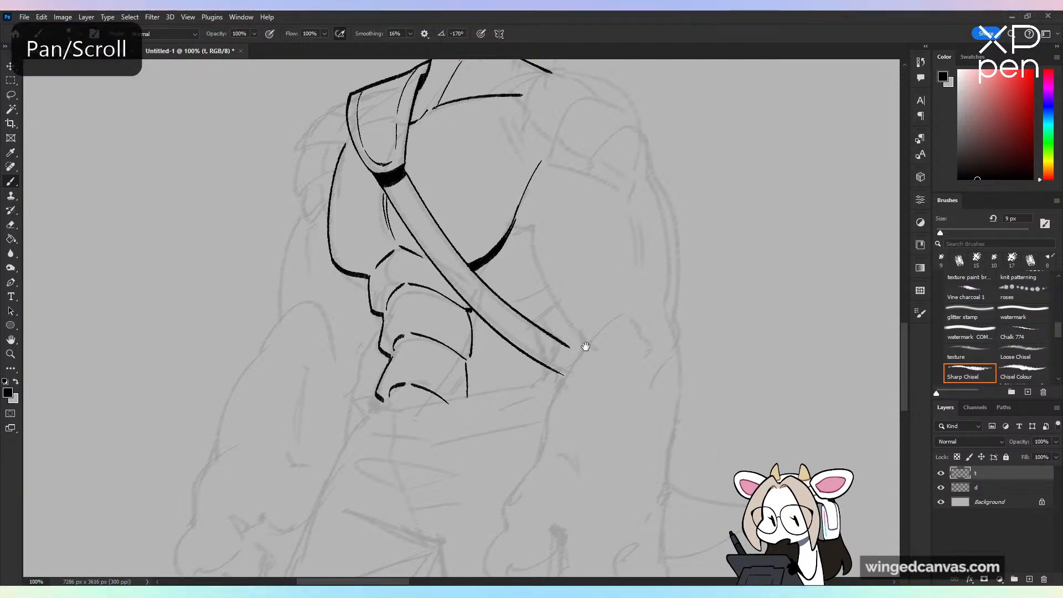
Step: Ink short side-muscle marks above and below the strap near its lower end at the waist
drag(586, 346, 519, 446)
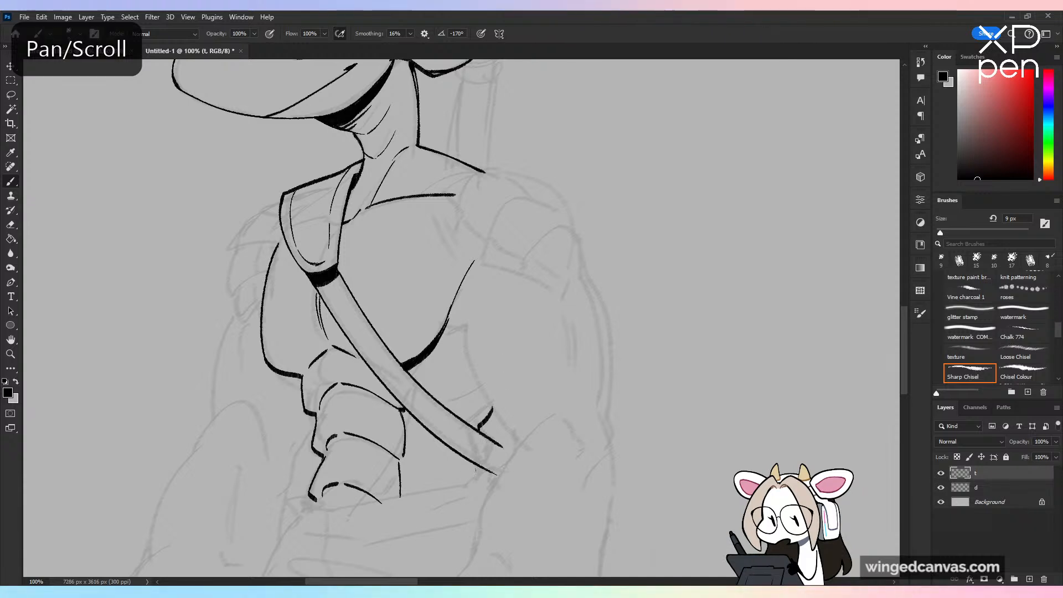
key(ctrl+minus)
key(ctrl+minus)
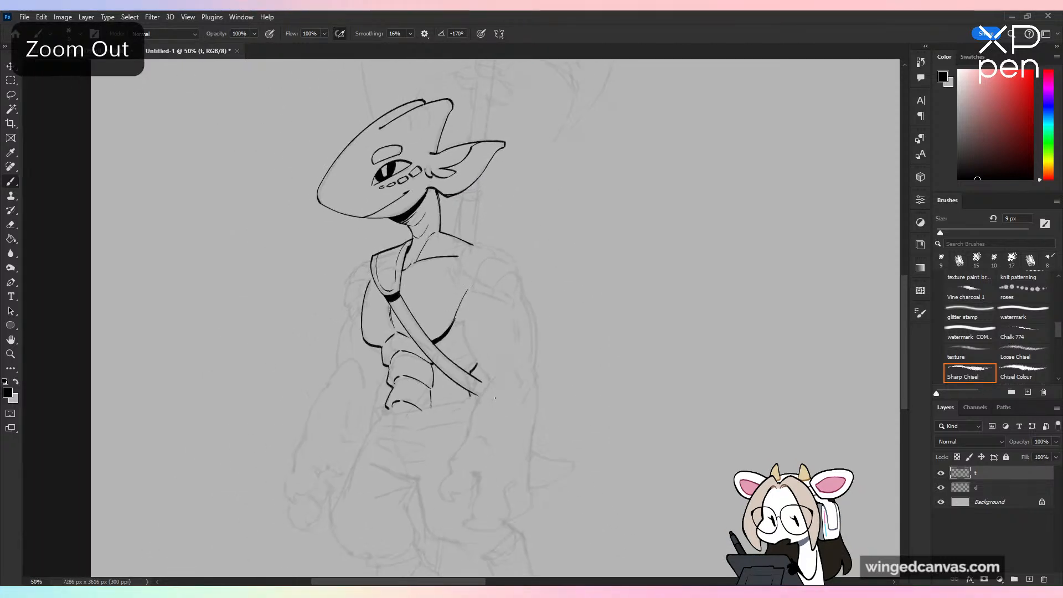
mouse_move(250, 233)
mouse_down()
mouse_move(321, 245)
mouse_move(314, 222)
mouse_move(316, 306)
mouse_up()
key(ctrl+z)
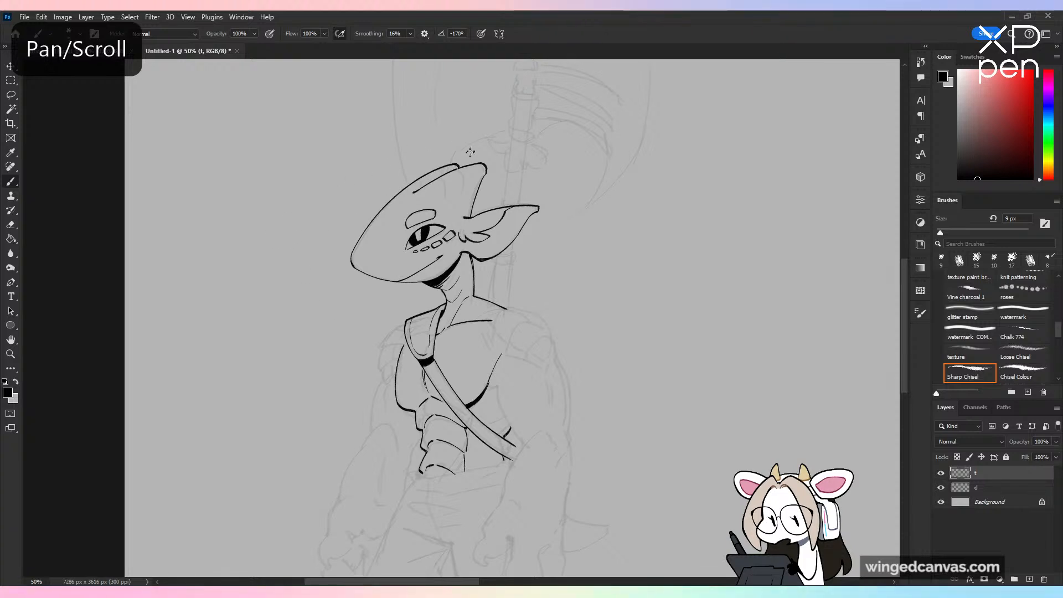
Step: Ink two curved ridge lines running down the head crest from its upper edge
key(ctrl+plus)
drag(470, 152, 477, 259)
key(ctrl+plus)
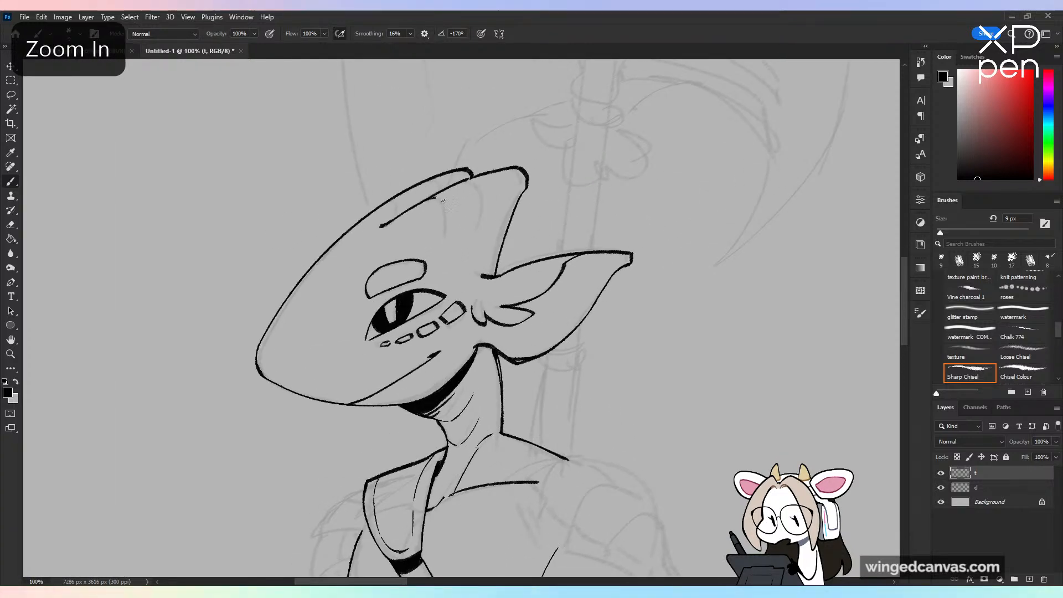
drag(443, 203, 448, 243)
key(ctrl+z)
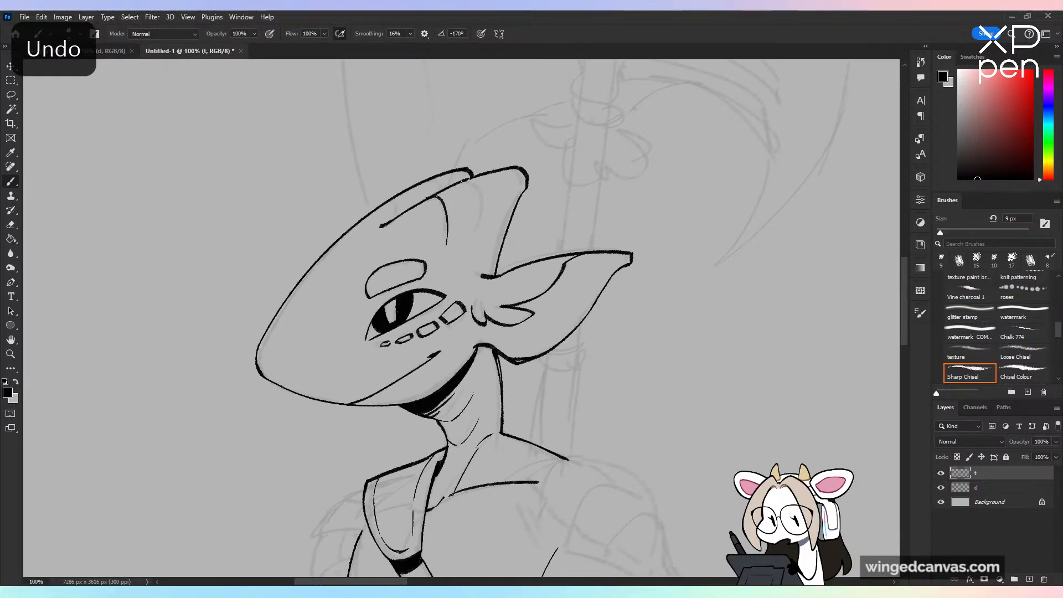
drag(464, 180, 476, 233)
Step: Ink short cross lines dividing the narrow strip along the crest's front edge into segments
key(ctrl+minus)
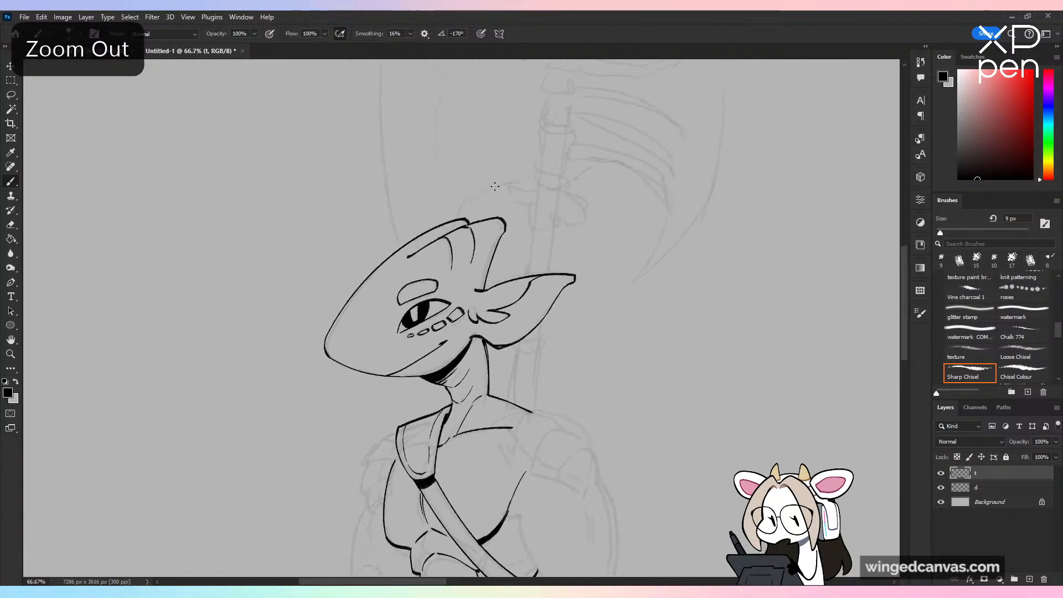
key(ctrl+minus)
mouse_move(302, 200)
mouse_down()
mouse_move(321, 486)
mouse_move(335, 476)
mouse_up()
key(ctrl+z)
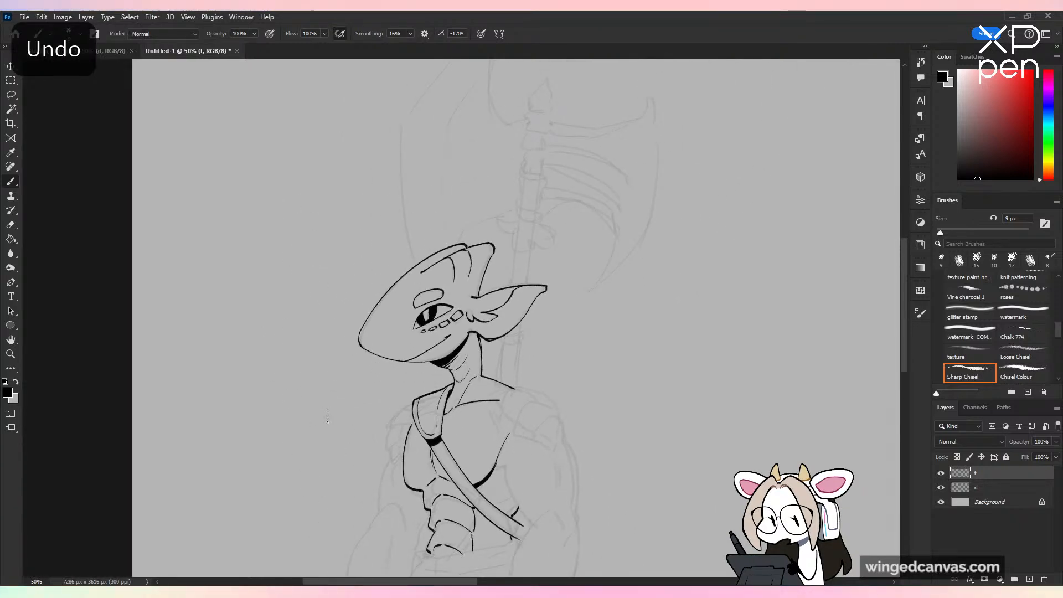
key(ctrl+plus)
key(ctrl+plus)
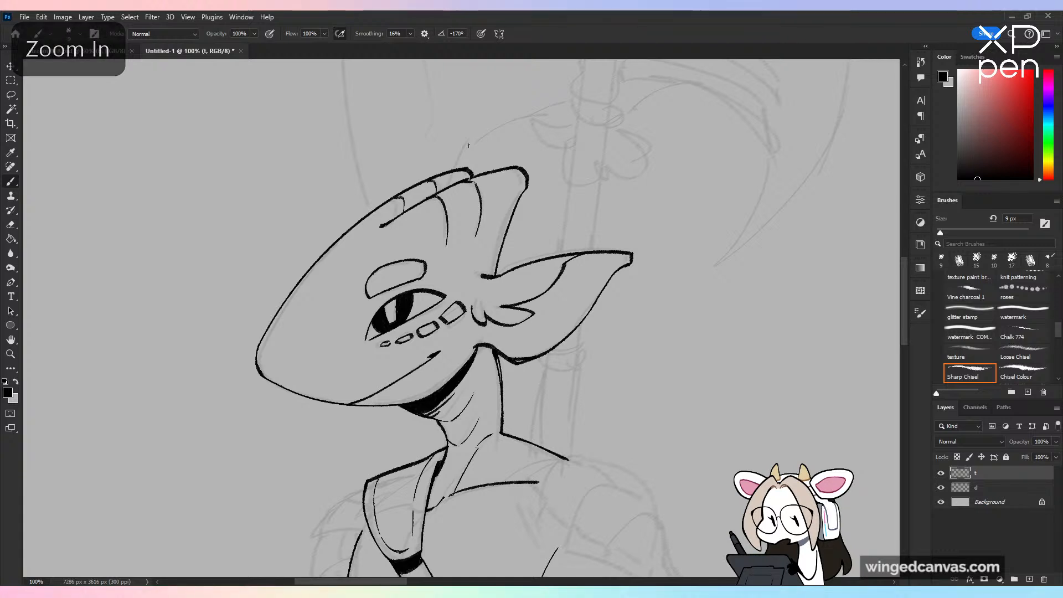
key(ctrl+minus)
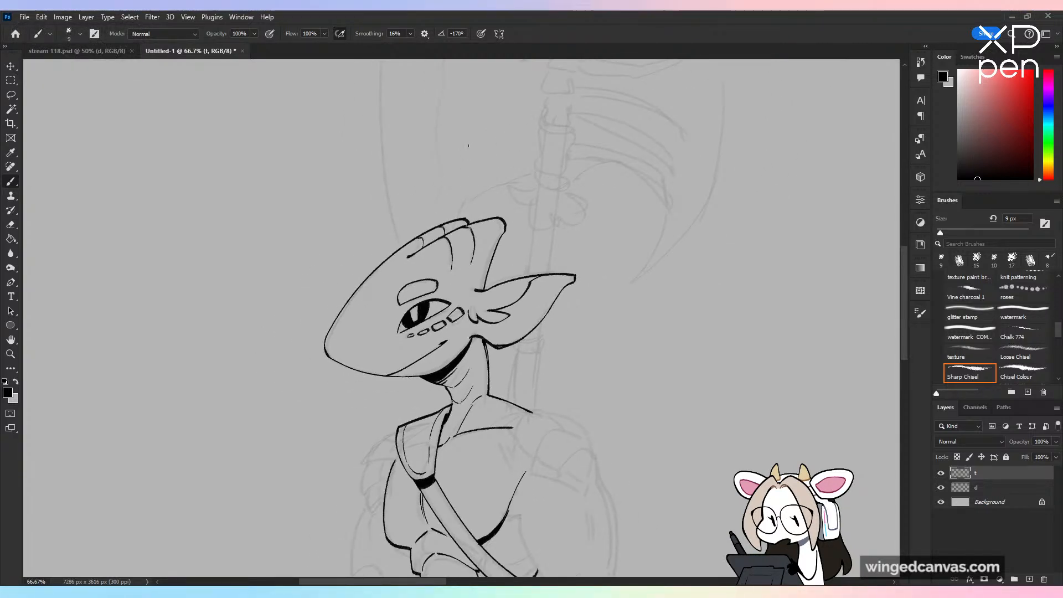
scroll(468, 146, down, 8)
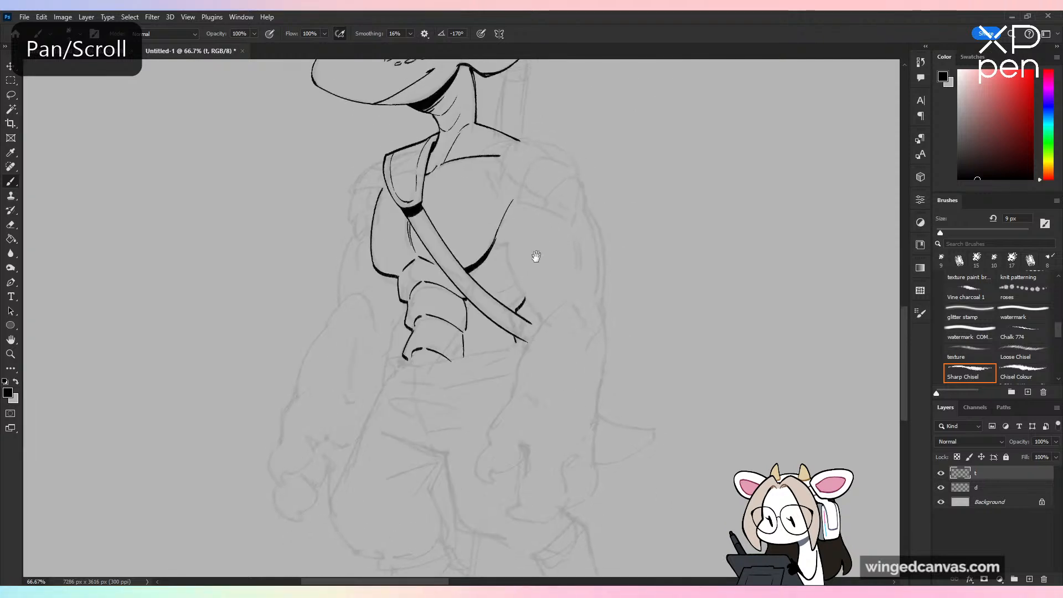
scroll(537, 254, up, 5)
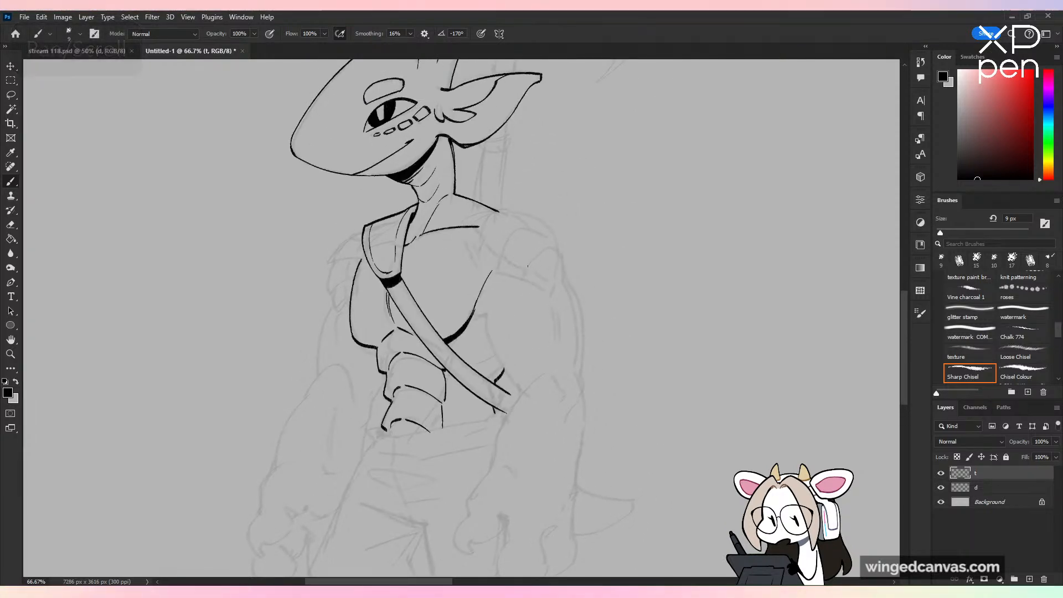
key(ctrl+minus)
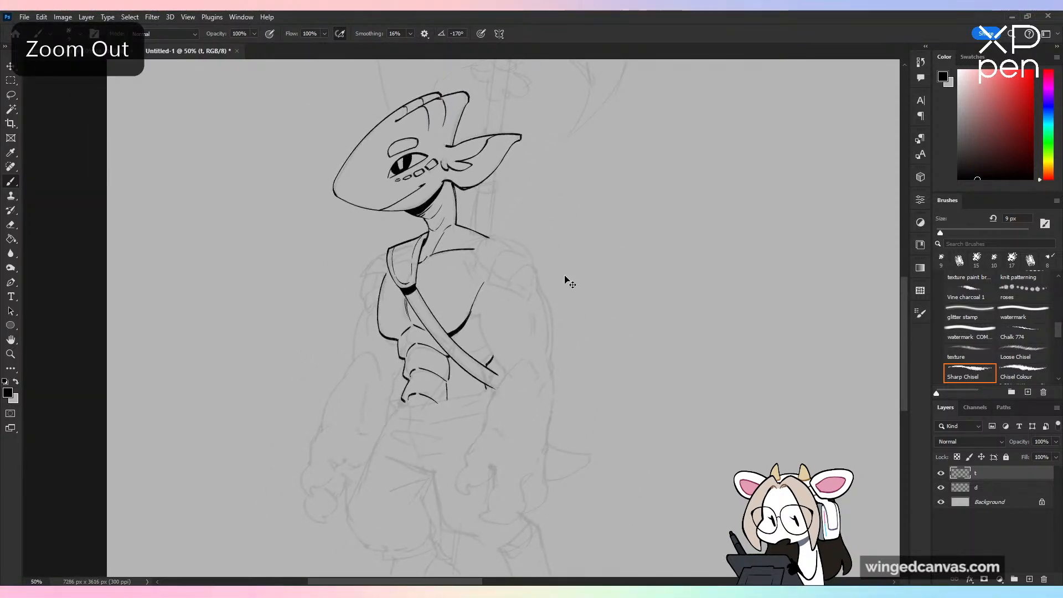
key(ctrl+plus)
key(ctrl+plus)
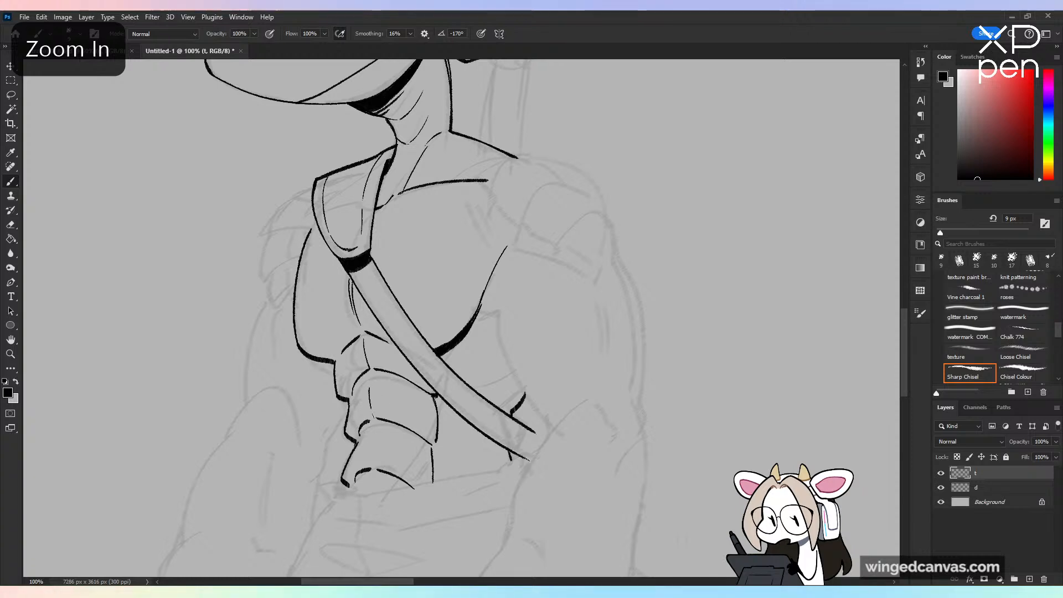
Step: Ink a short vertical dividing line inside the lowest abdominal segment
key(ctrl+z)
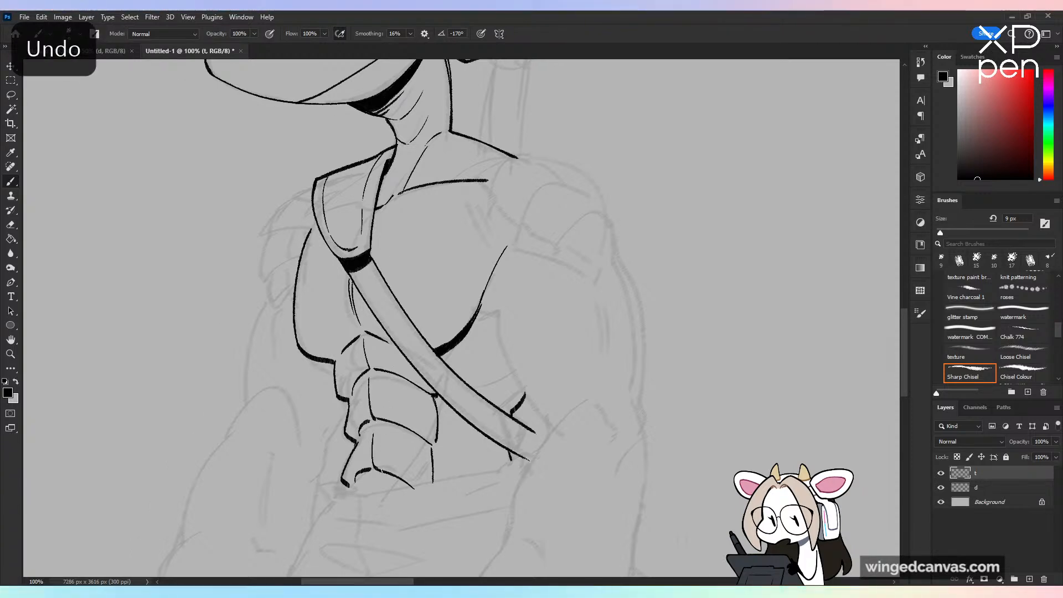
key(ctrl+minus)
key(ctrl+minus)
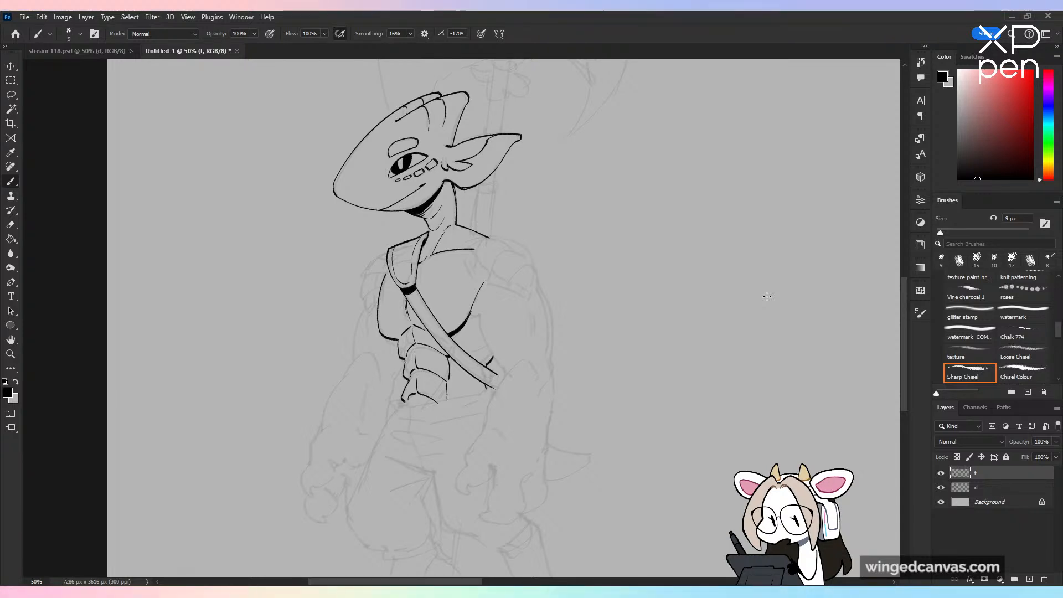
Step: Ink the curved top edge of the near shoulder guard, rising from the collarbone and ending in a small overlap notch
key(ctrl+plus)
key(ctrl+plus)
drag(503, 239, 467, 327)
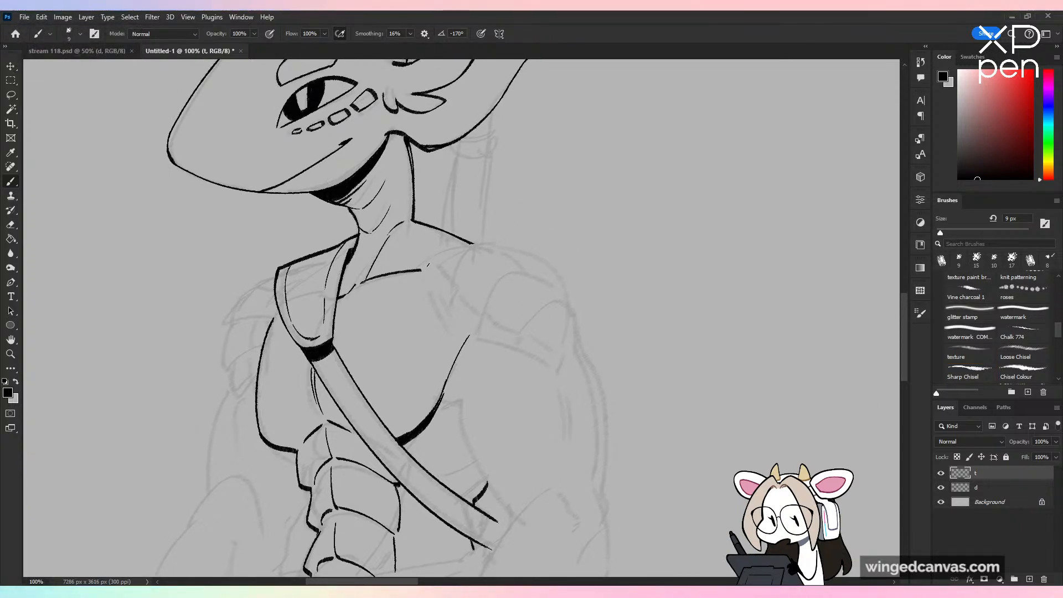
drag(428, 266, 494, 240)
key(ctrl+z)
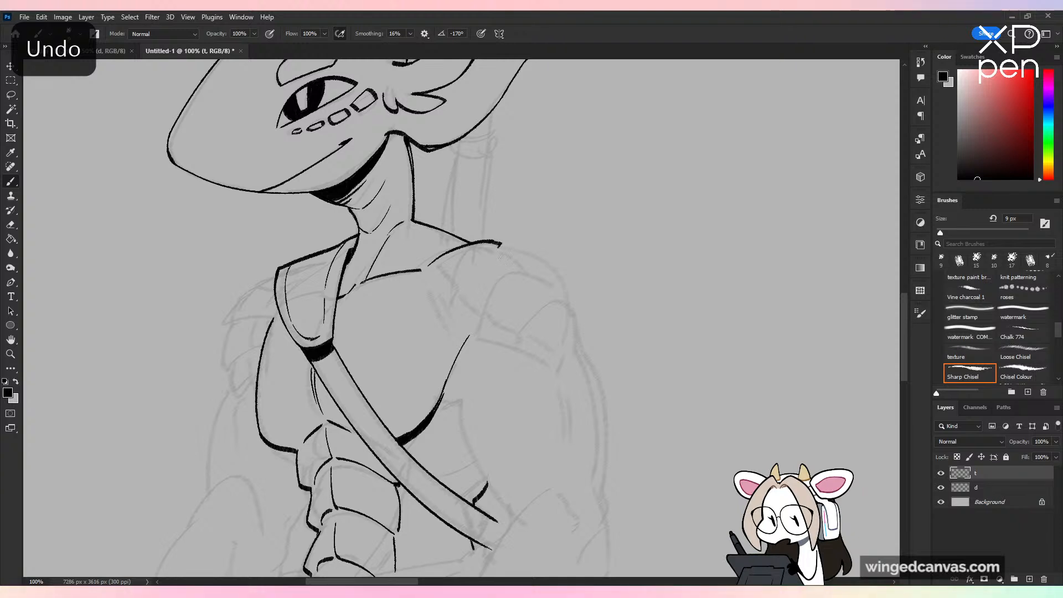
key(ctrl+z)
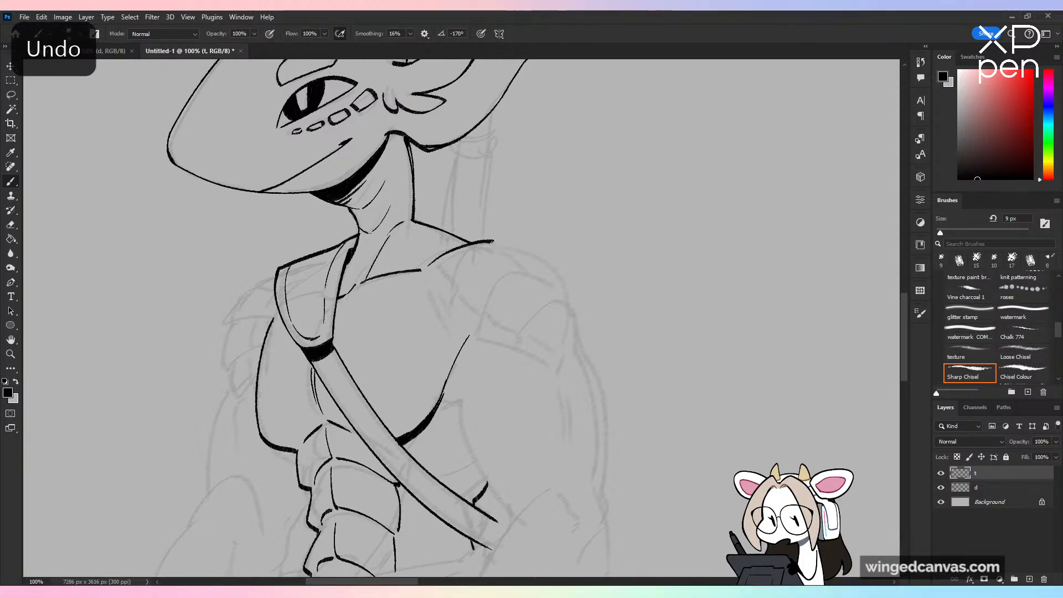
drag(491, 242, 504, 246)
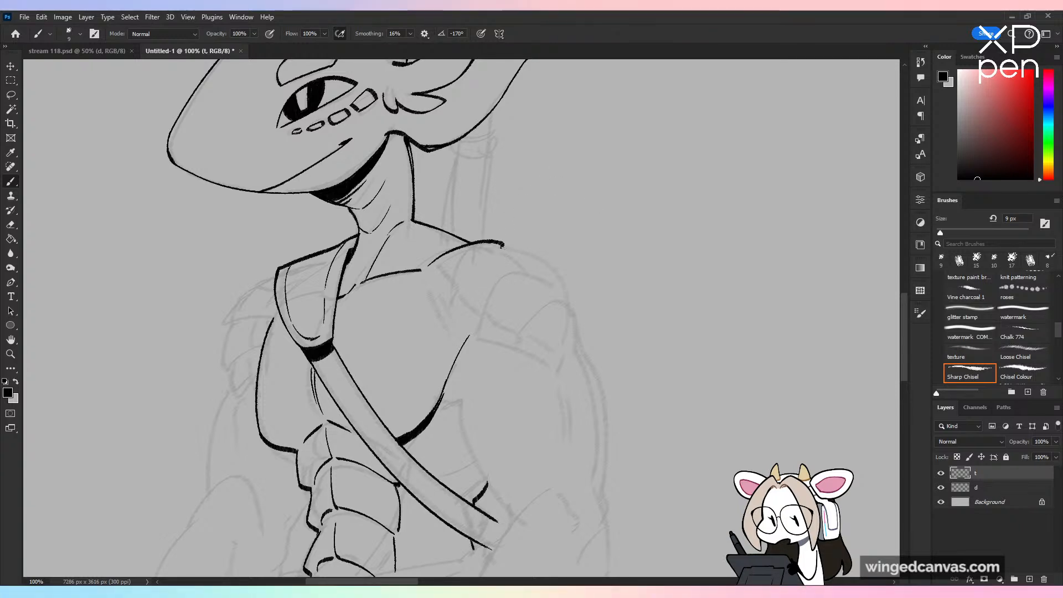
Step: Ink the shoulder guard's stepped outer edge as overlapping plates descending toward the pointed tip over the upper arm
drag(502, 247, 567, 282)
key(ctrl+z)
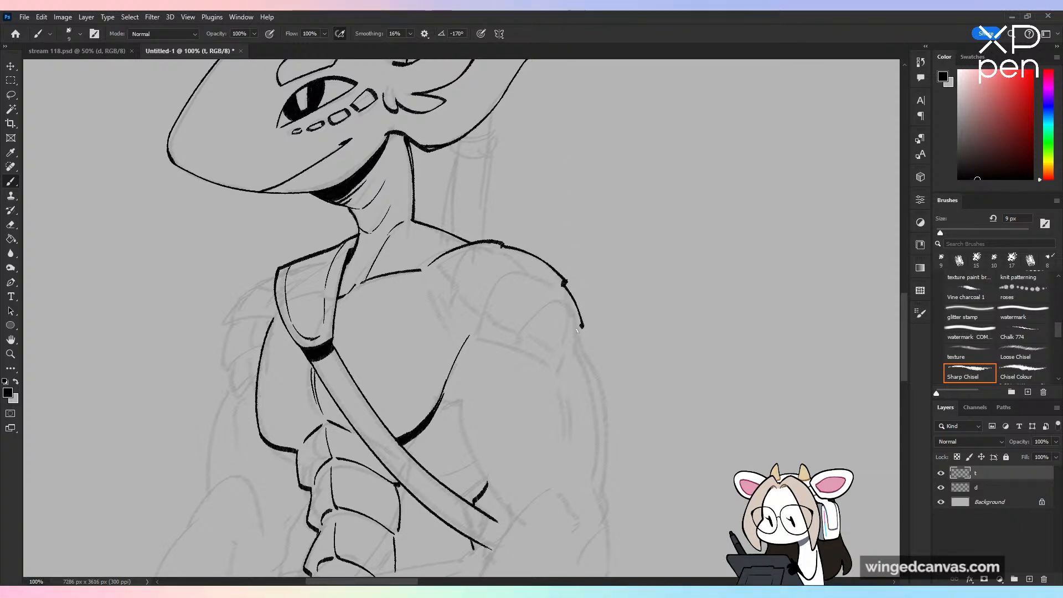
drag(580, 327, 566, 372)
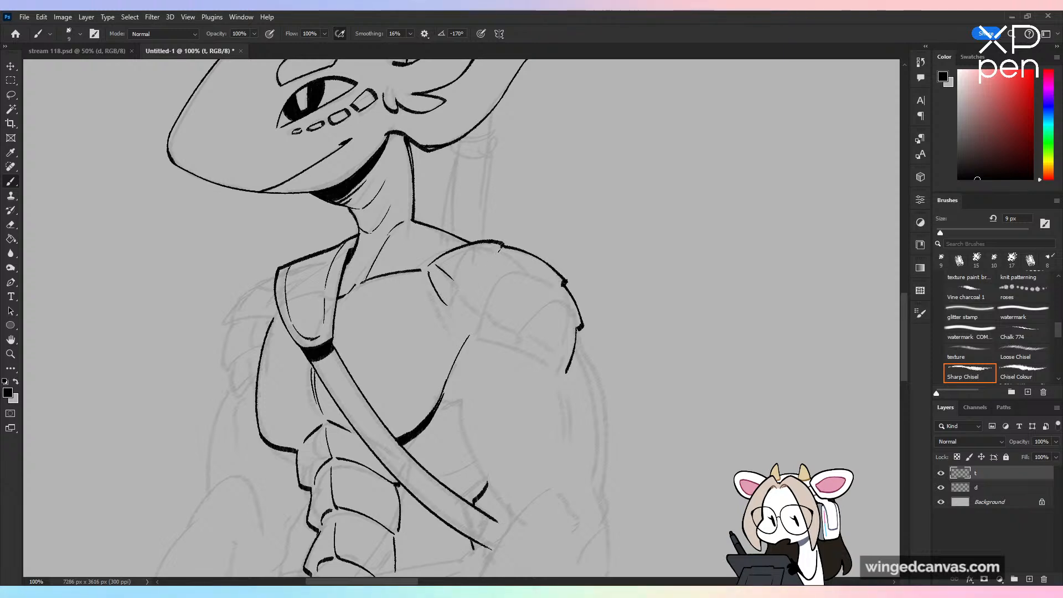
Step: Ink the shoulder guard's inner plate dividers and lower edge, finishing with the pointed plate at its tip
drag(500, 249, 462, 263)
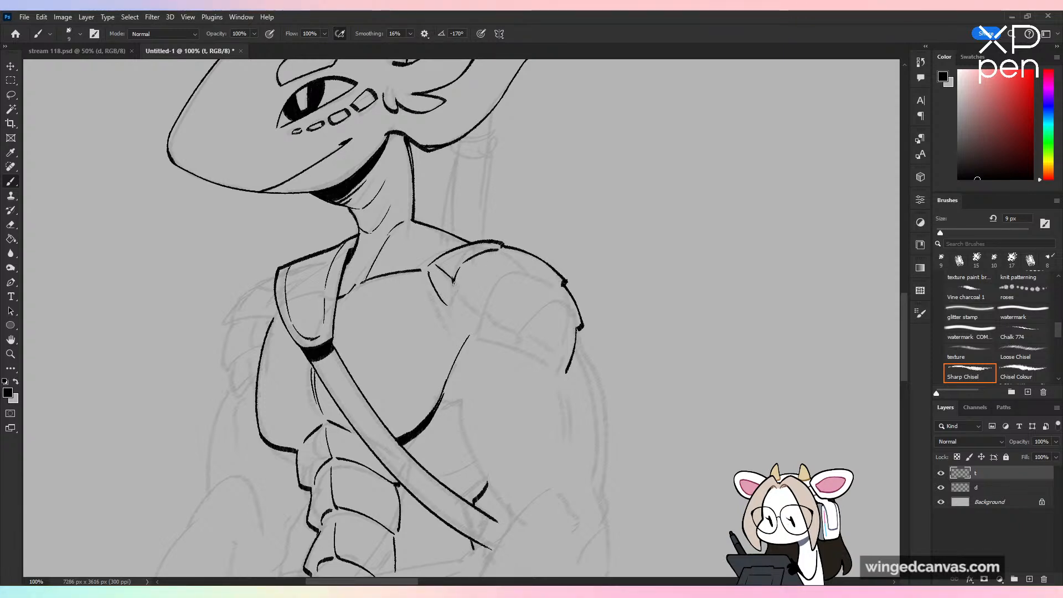
drag(455, 281, 479, 304)
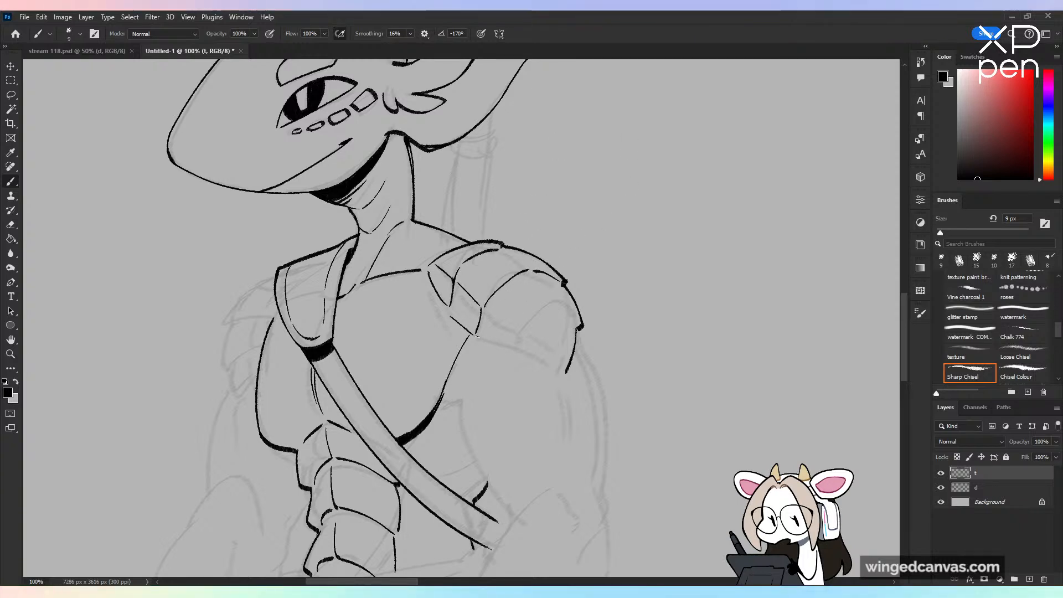
key(ctrl+z)
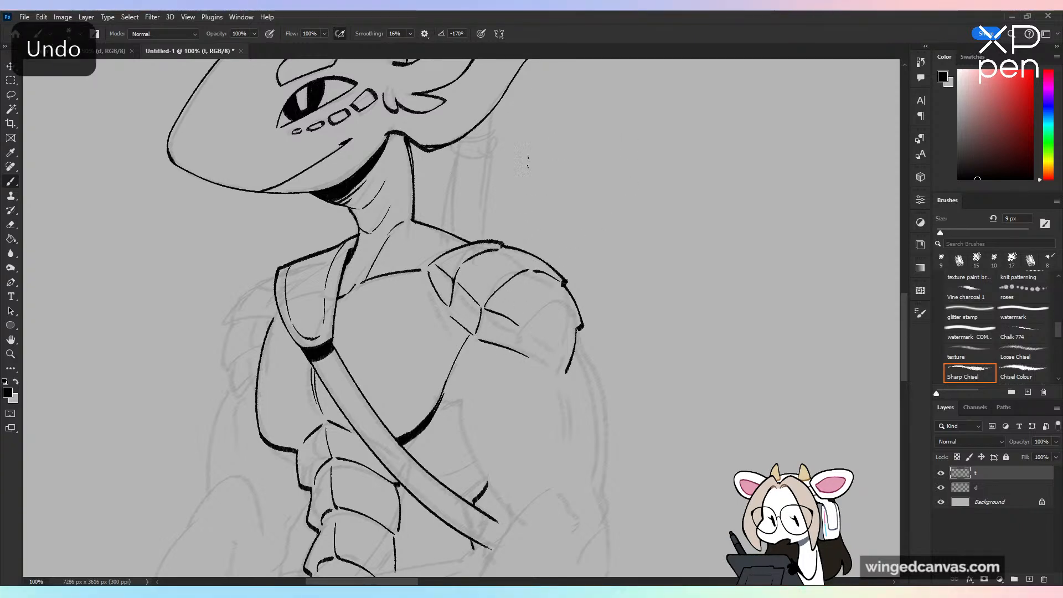
mouse_move(525, 327)
mouse_down()
mouse_move(528, 356)
mouse_move(566, 381)
mouse_move(560, 367)
mouse_move(578, 329)
mouse_up()
key(ctrl+minus)
key(ctrl+minus)
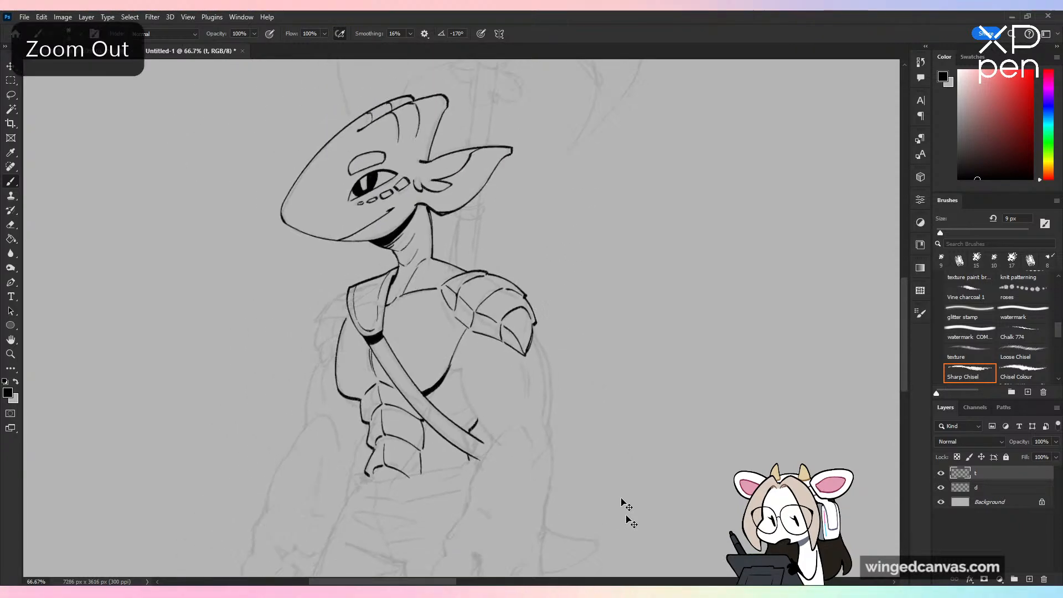
key(ctrl+shift+h)
key(ctrl+shift+h)
key(ctrl+plus)
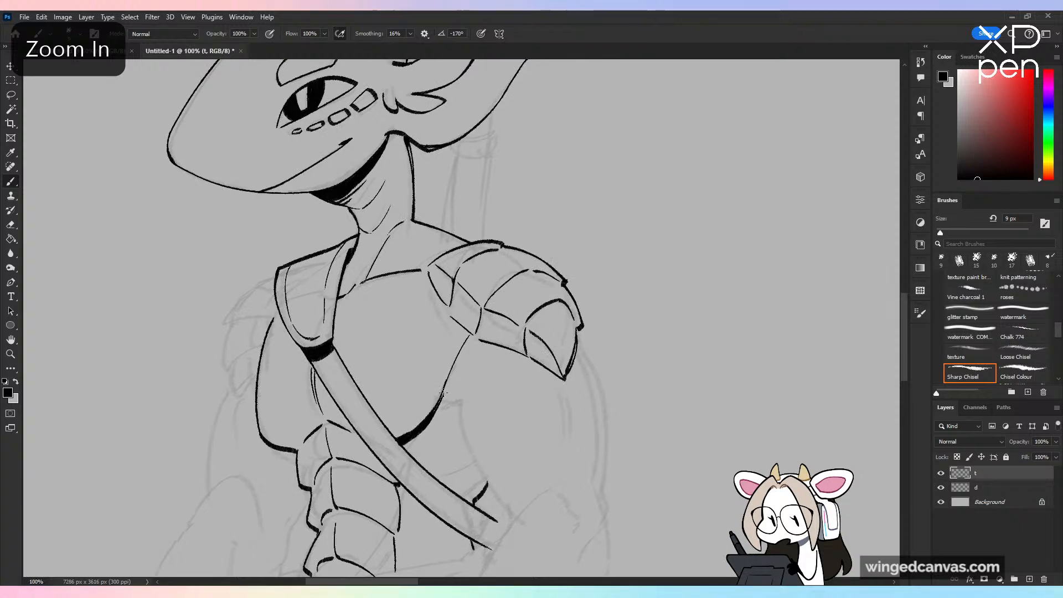
Step: Ink a solid black wedge at the armpit and the near upper arm's inner contour running down past the strap
mouse_move(442, 396)
mouse_down()
mouse_move(465, 397)
mouse_move(441, 404)
mouse_up()
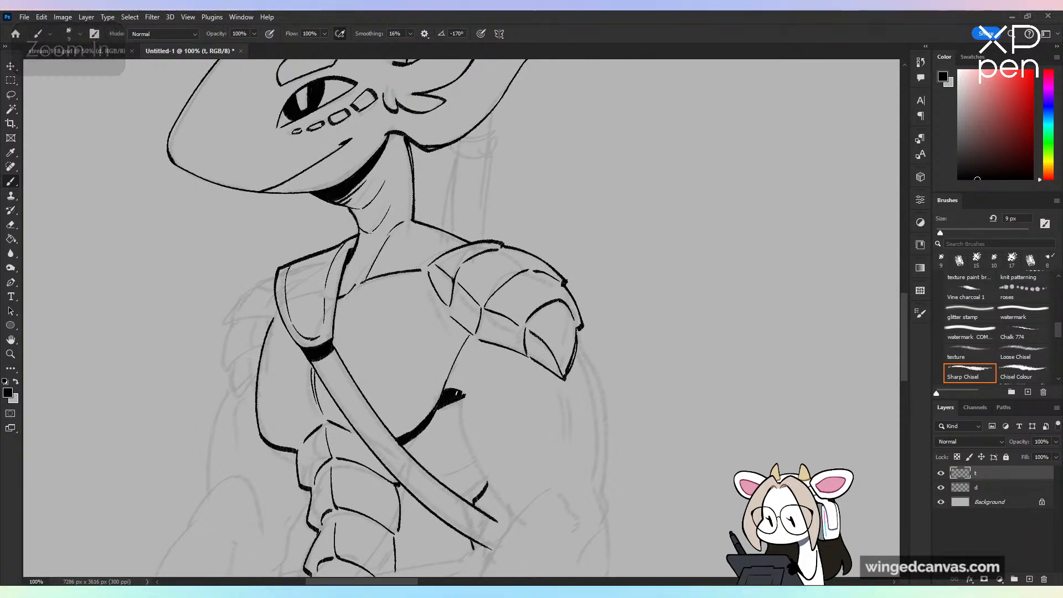
key(ctrl+minus)
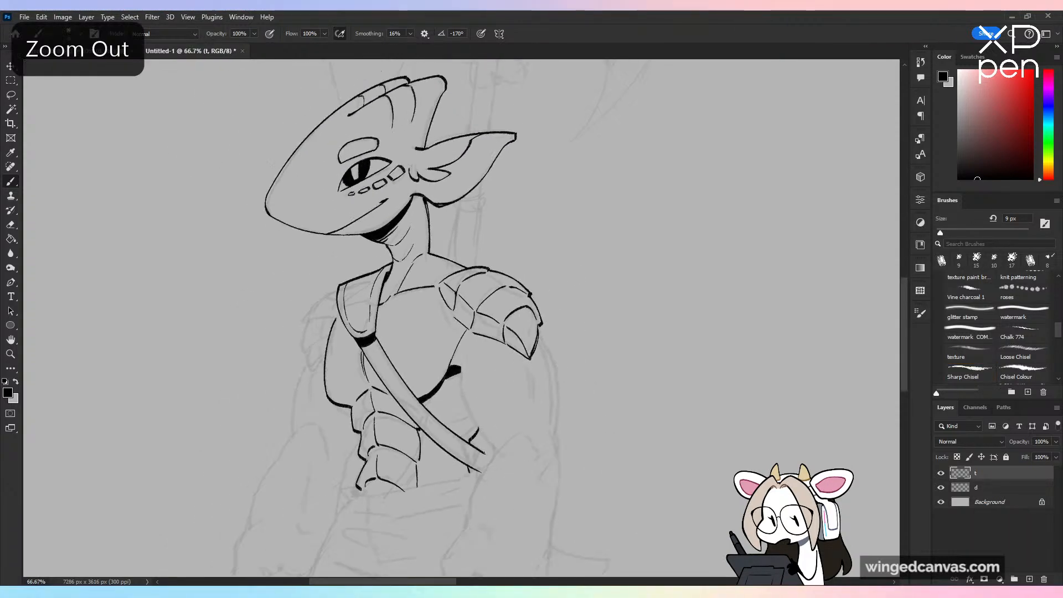
key(ctrl+plus)
drag(534, 413, 512, 270)
drag(444, 254, 502, 382)
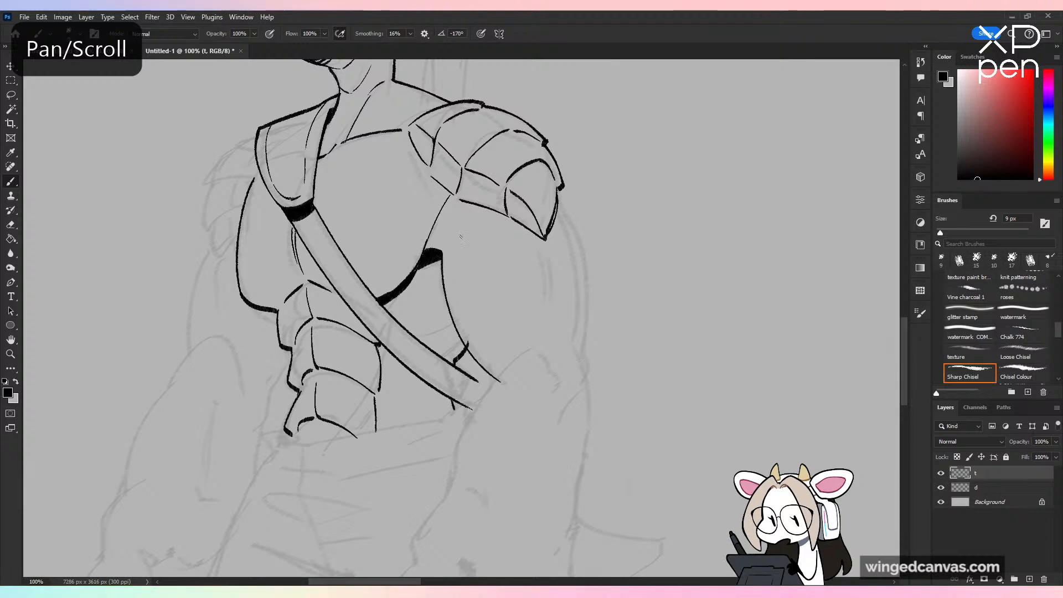
key(ctrl+z)
drag(443, 253, 510, 387)
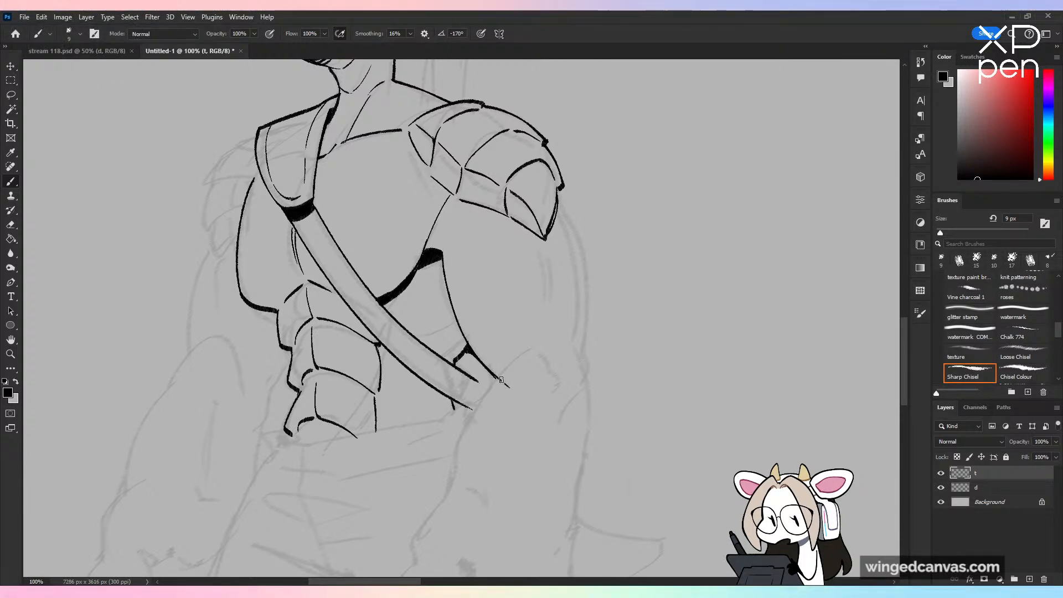
Step: Erase the overshooting lower end of the inner arm line near the elbow
key(e)
drag(501, 380, 509, 391)
key(b)
key(ctrl+minus)
key(ctrl+minus)
key(ctrl+plus)
key(ctrl+plus)
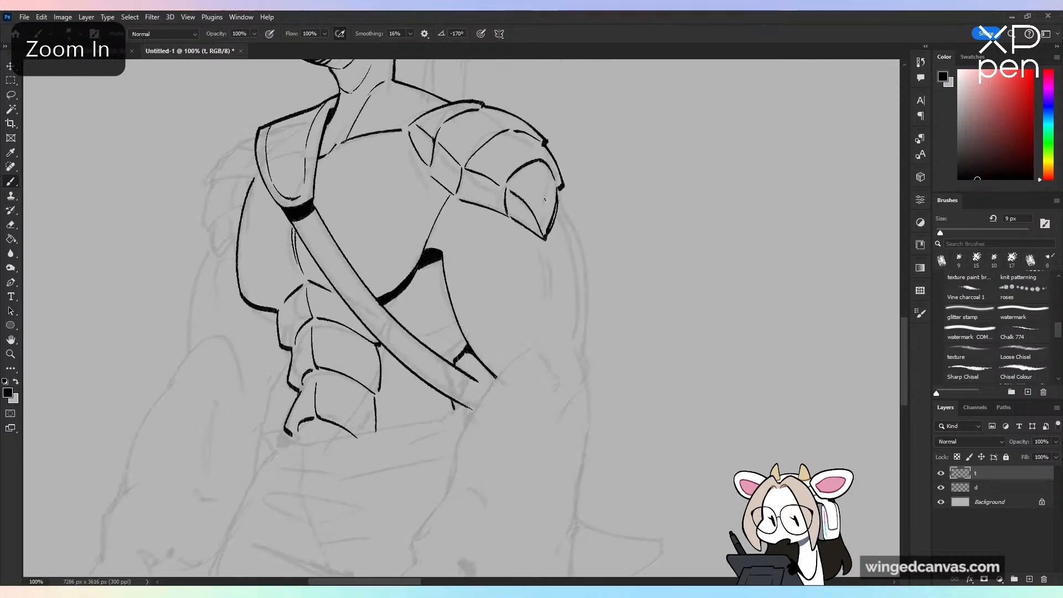
Step: Ink the near upper arm's outer contour down around the elbow, with an elbow crease and the forearm's curved upper muscle
mouse_move(558, 193)
mouse_down()
mouse_move(589, 279)
mouse_move(585, 392)
mouse_move(572, 411)
mouse_up()
key(ctrl+z)
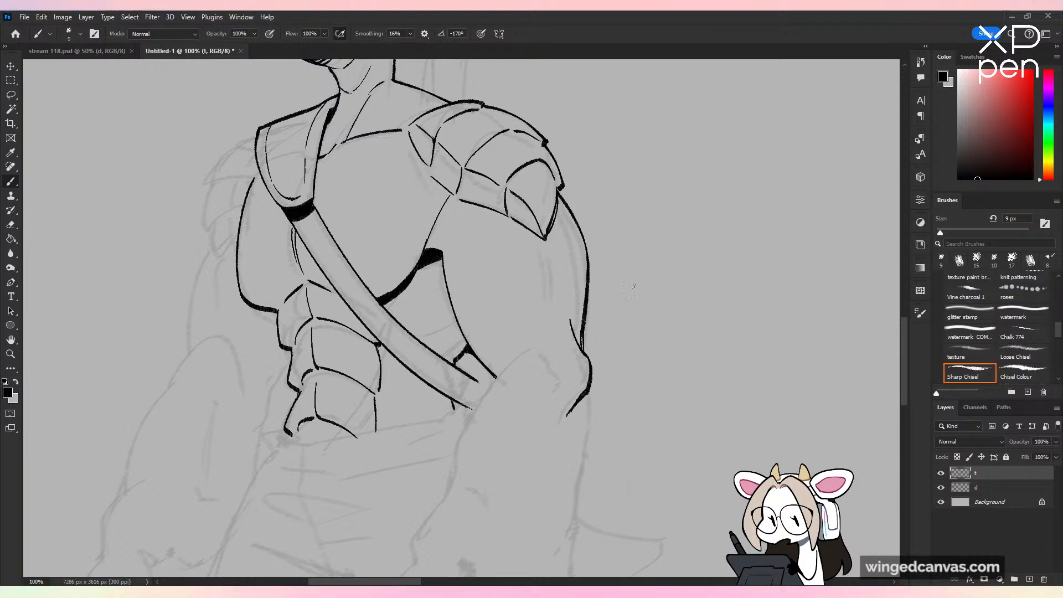
drag(505, 369, 536, 350)
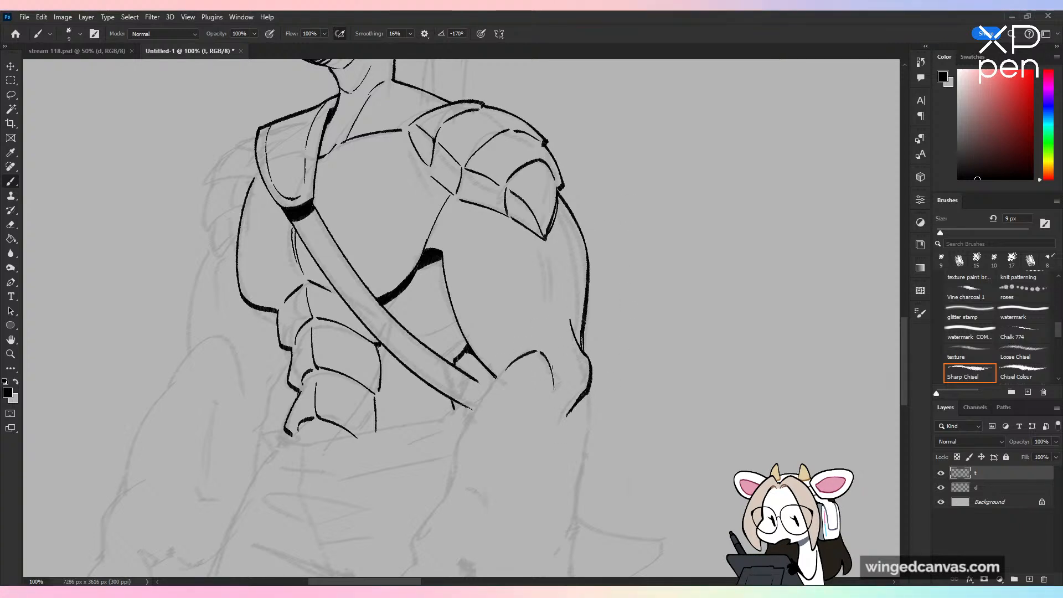
key(ctrl+minus)
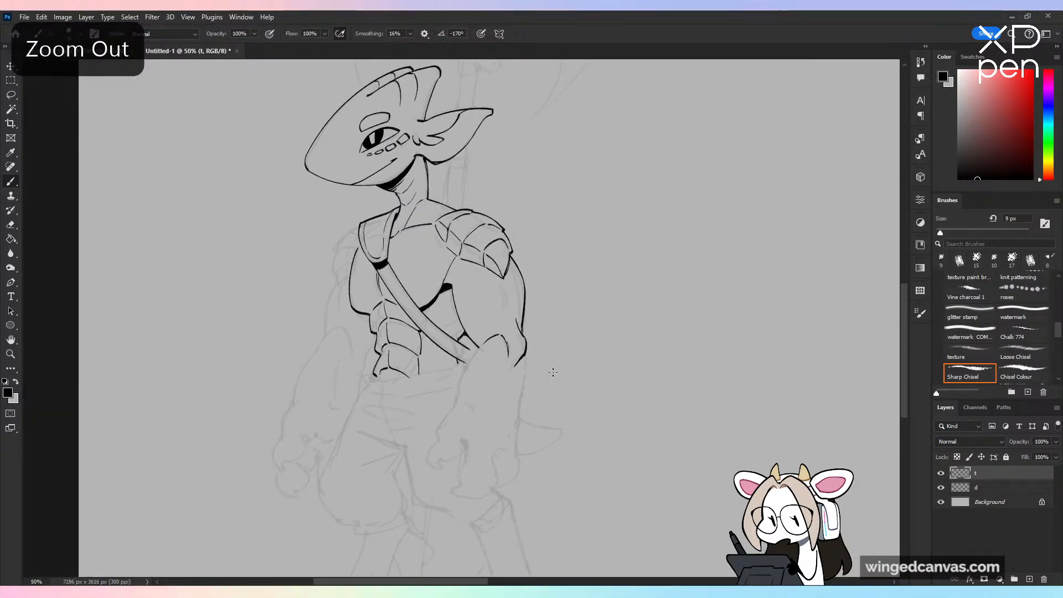
key(ctrl+plus)
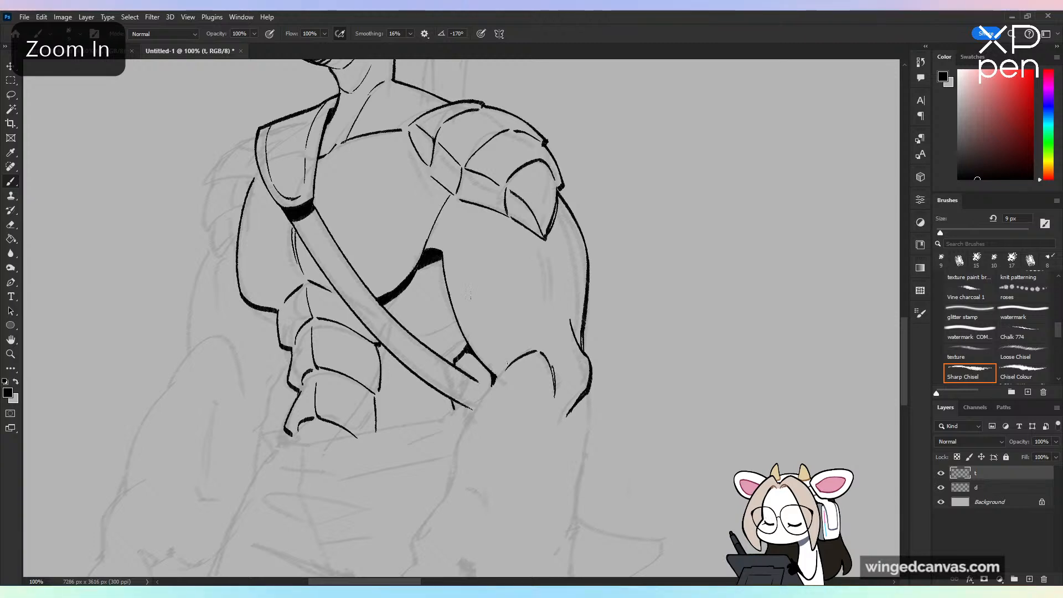
Step: Ink the folded end of the chest strap at the waist, closing its lower corner beside the arm
key(e)
key(b)
mouse_move(463, 371)
mouse_down()
mouse_move(479, 383)
mouse_move(467, 363)
mouse_up()
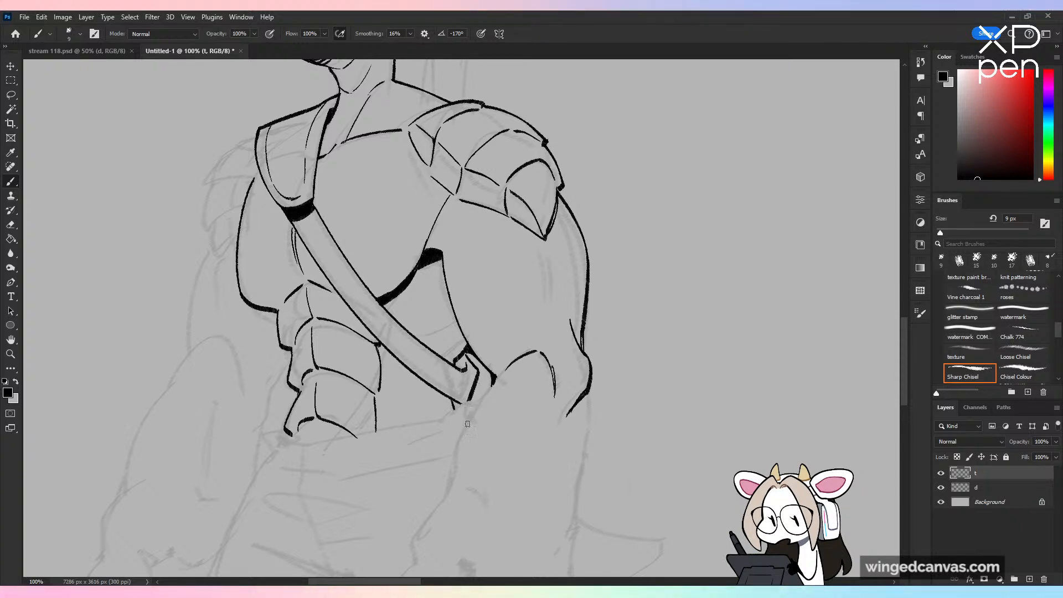
drag(462, 407, 469, 400)
Step: Examine the whole inked figure, including mirrored, to check its proportions
key(ctrl+minus)
key(ctrl+minus)
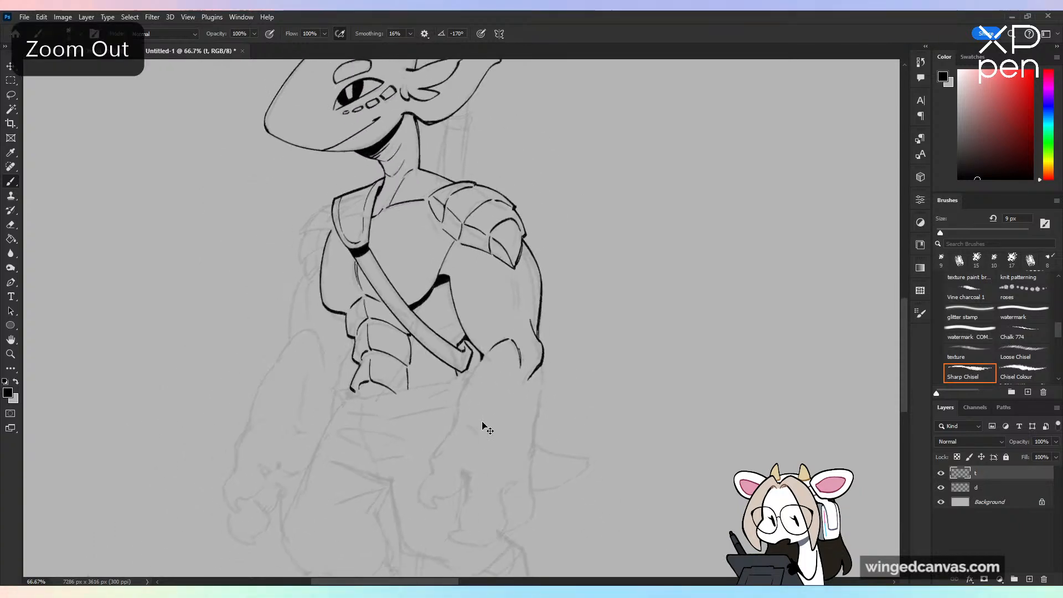
key(h)
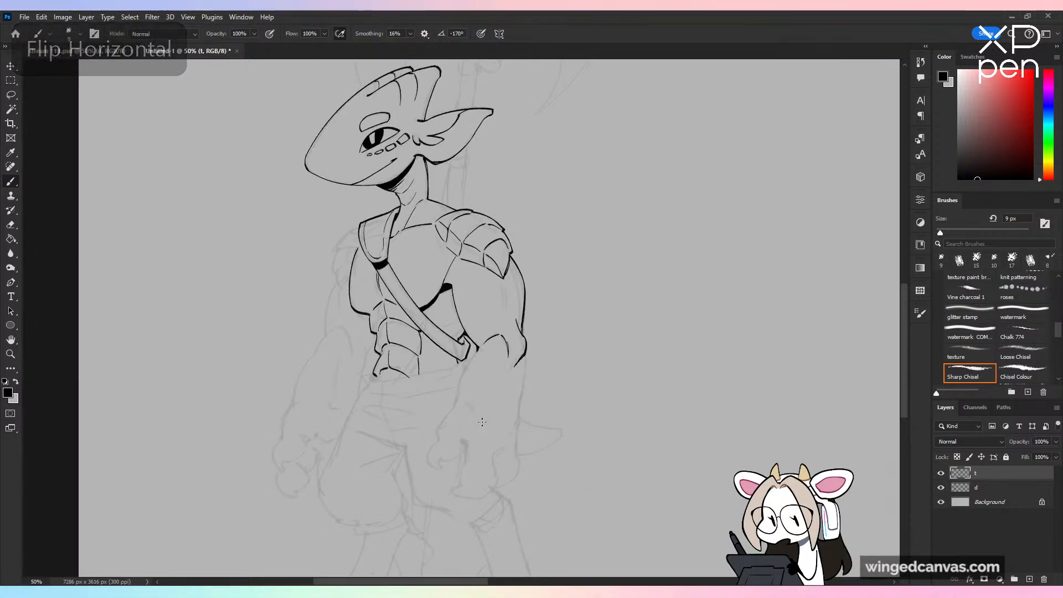
key(ctrl+plus)
key(ctrl+plus)
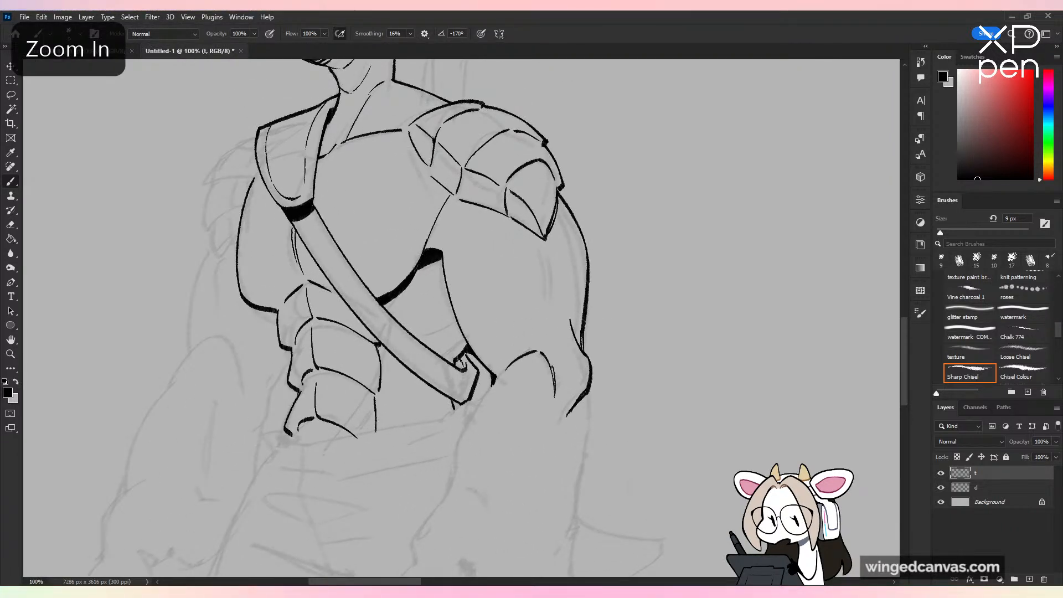
key(ctrl+minus)
key(ctrl+minus)
key(ctrl+minus)
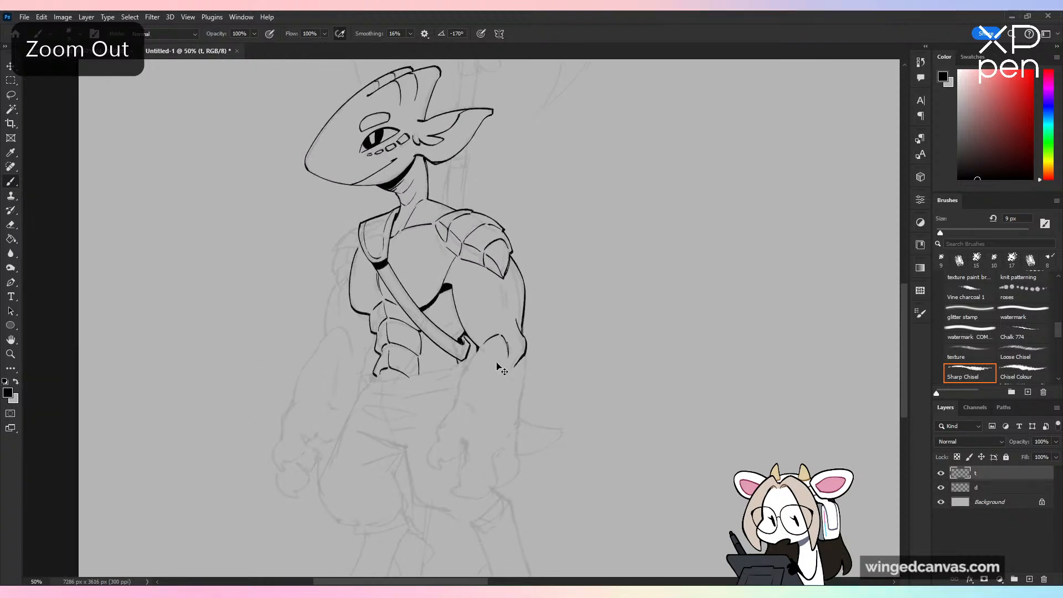
Step: Ink the near forearm's inner contour and the hand's clawed thumb and fingers below it
key(ctrl+plus)
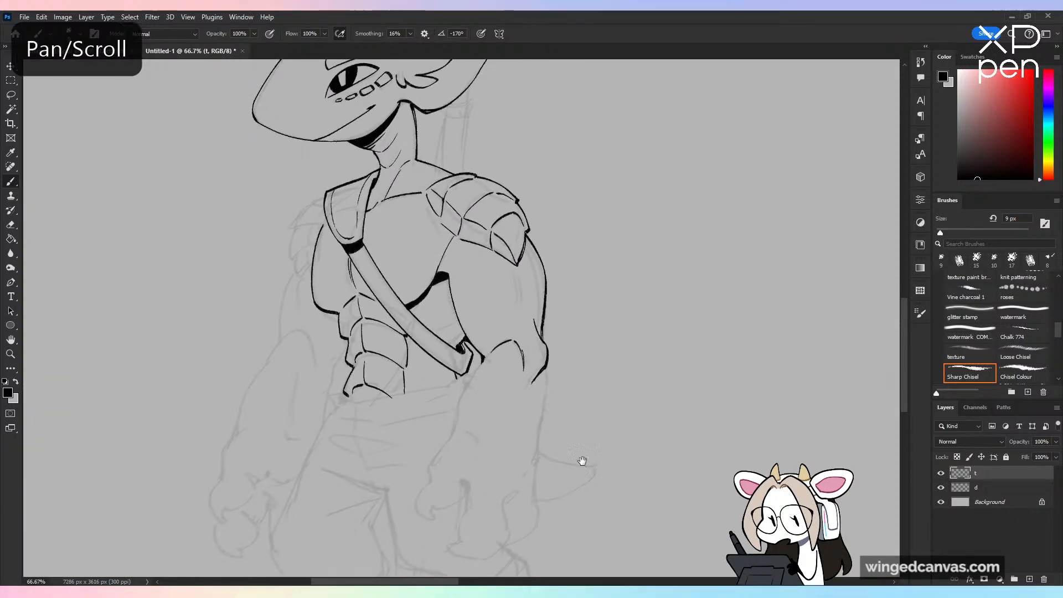
drag(585, 460, 610, 380)
key(ctrl+plus)
mouse_move(529, 269)
mouse_down()
mouse_move(466, 395)
mouse_move(451, 448)
mouse_move(453, 497)
mouse_move(443, 461)
mouse_move(434, 499)
mouse_move(503, 453)
mouse_move(503, 536)
mouse_up()
key(ctrl+z)
key(ctrl+z)
key(ctrl+z)
key(ctrl+z)
mouse_move(567, 460)
mouse_down()
mouse_move(569, 527)
mouse_move(549, 551)
mouse_up()
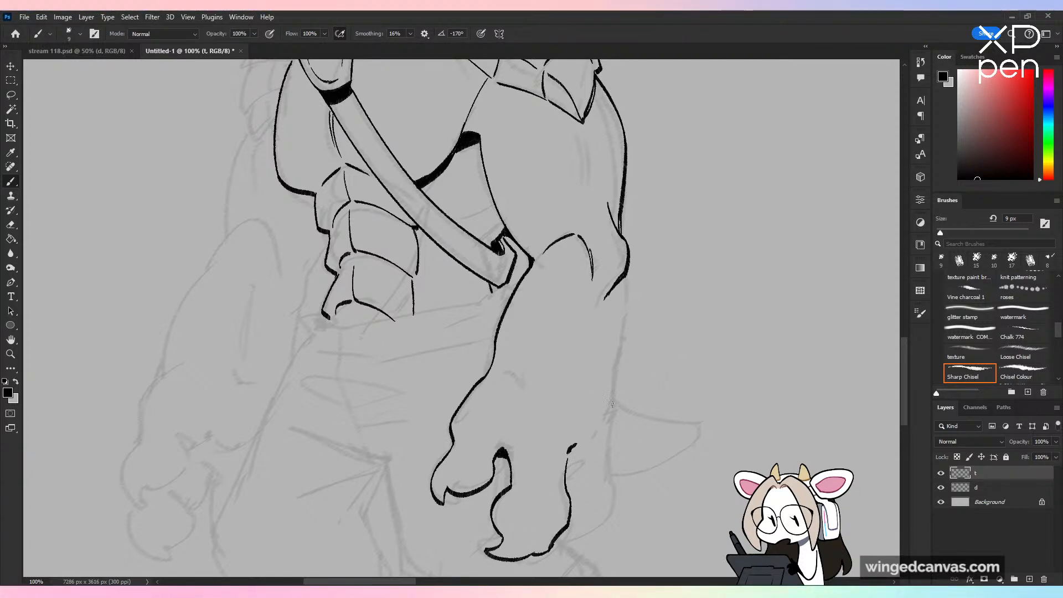
Step: Ink the near forearm's outer contour from the elbow down around the back of the hand to the claws
drag(622, 278, 612, 442)
key(ctrl+z)
key(ctrl+z)
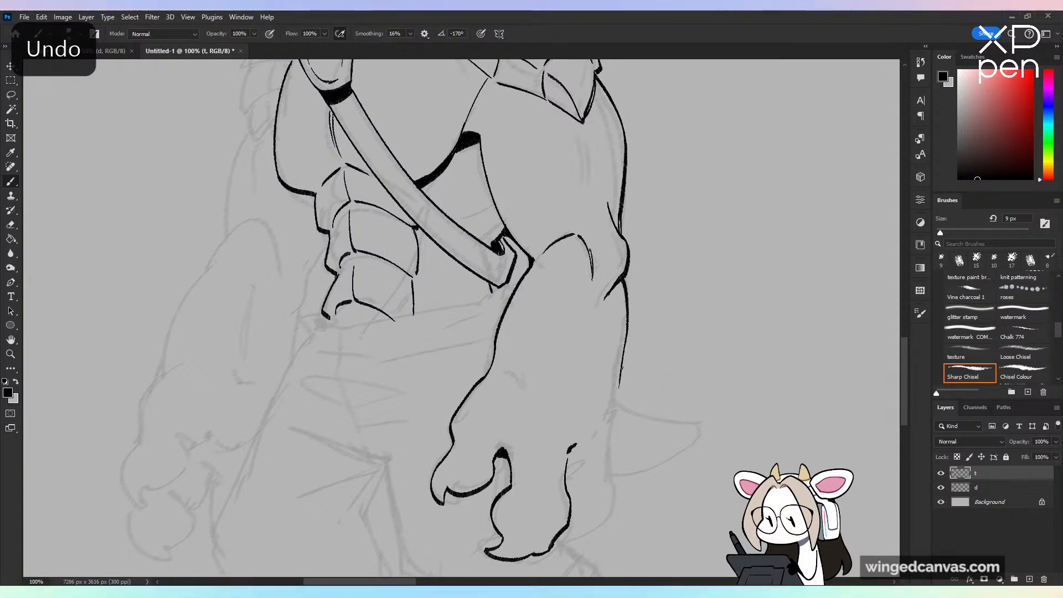
key(ctrl+z)
mouse_move(614, 400)
mouse_down()
mouse_move(609, 464)
mouse_move(580, 511)
mouse_move(608, 499)
mouse_move(570, 542)
mouse_up()
key(ctrl+z)
Step: Ink a short curved muscle line on the near forearm just above the wrist
drag(502, 366, 526, 399)
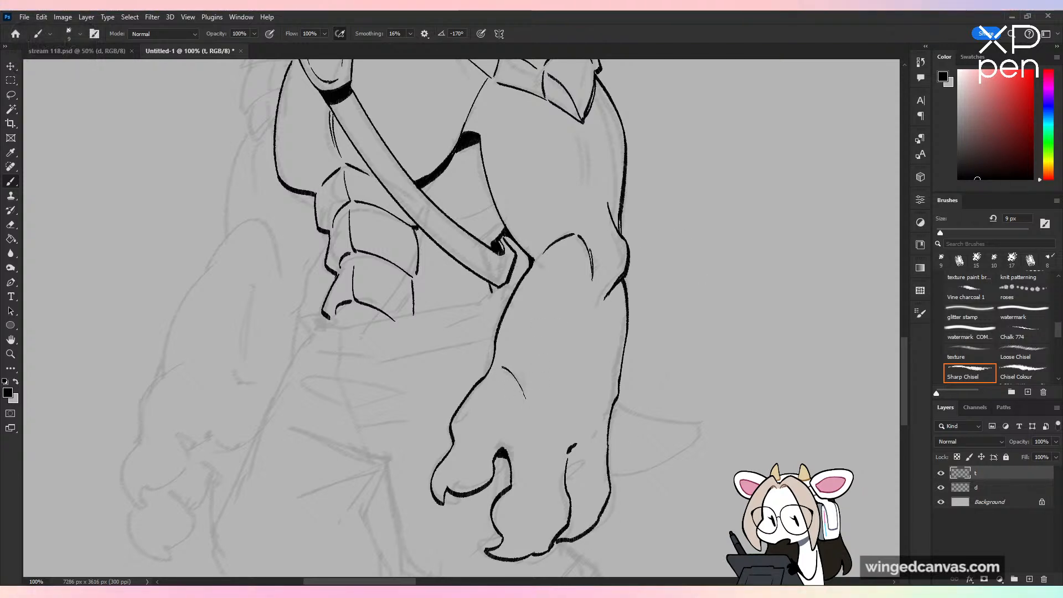
key(ctrl+minus)
key(ctrl+minus)
key(h)
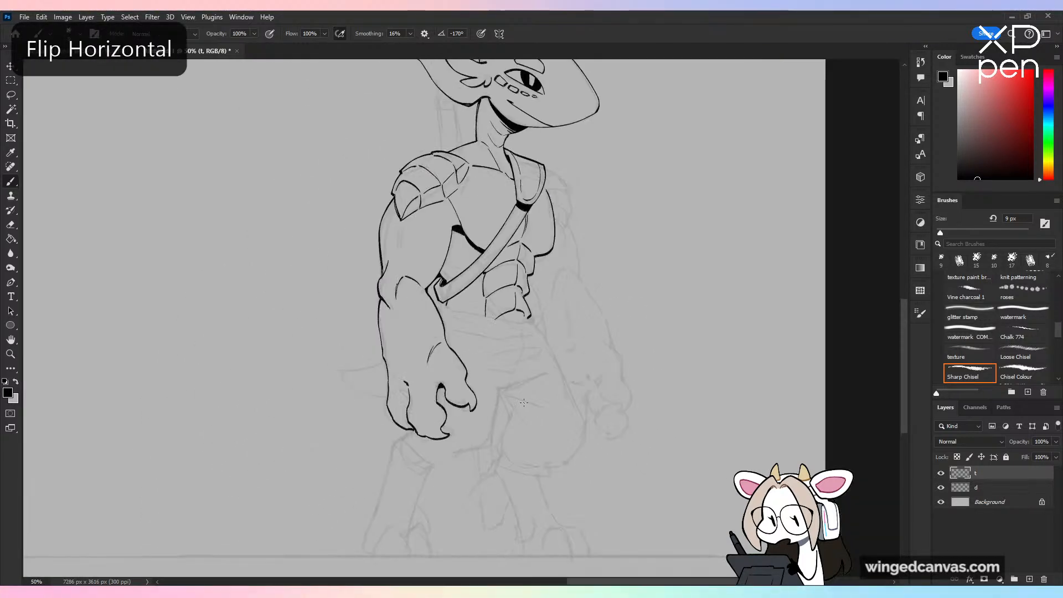
key(ctrl+plus)
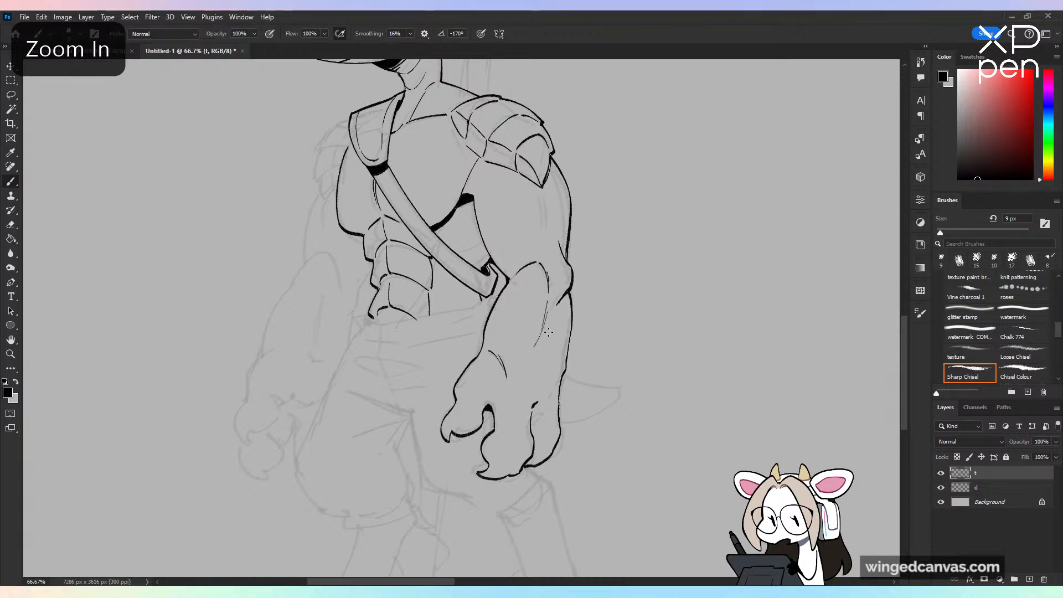
Step: Undo the thin line running down the near forearm from the elbow crease
drag(591, 282, 651, 374)
key(ctrl+z)
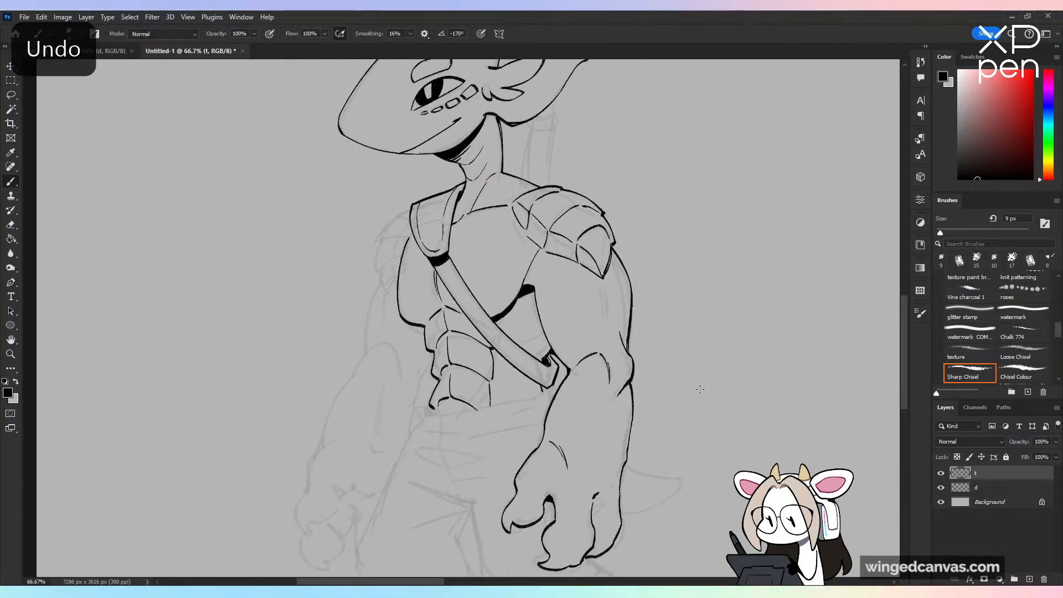
key(ctrl+plus)
drag(634, 361, 613, 244)
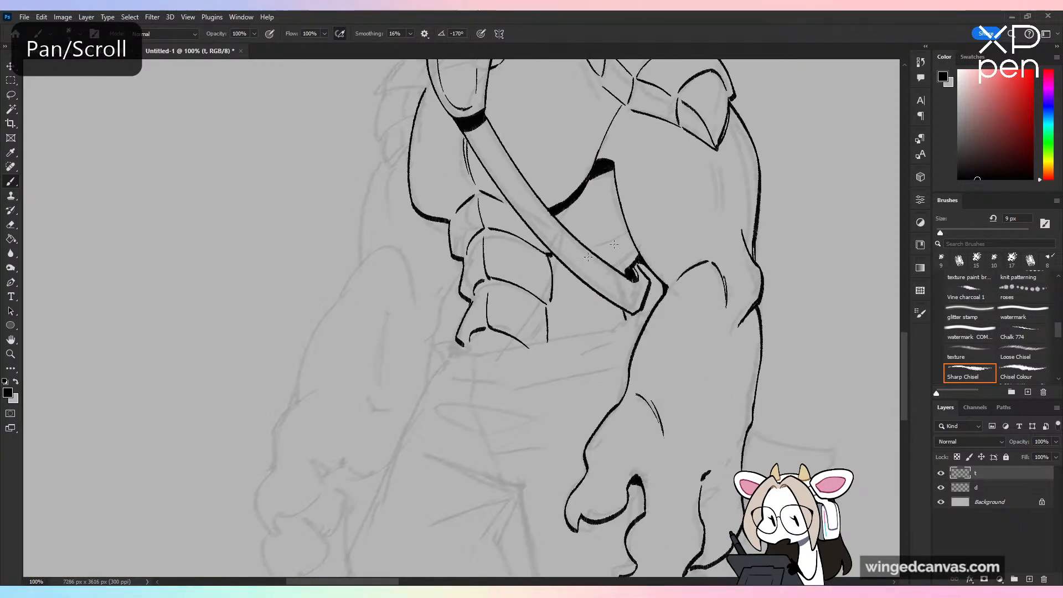
Step: Ink the trousers' waistband upper edge across the belly to the near forearm, with a folded corner at the far hip
drag(450, 344, 553, 348)
key(ctrl+z)
drag(443, 346, 553, 339)
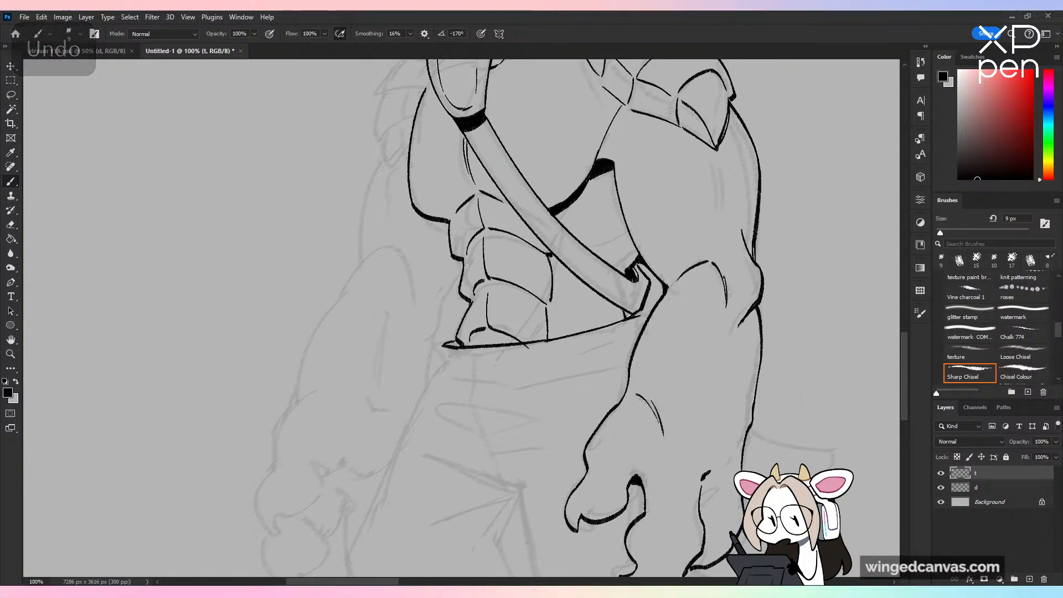
drag(624, 318, 638, 313)
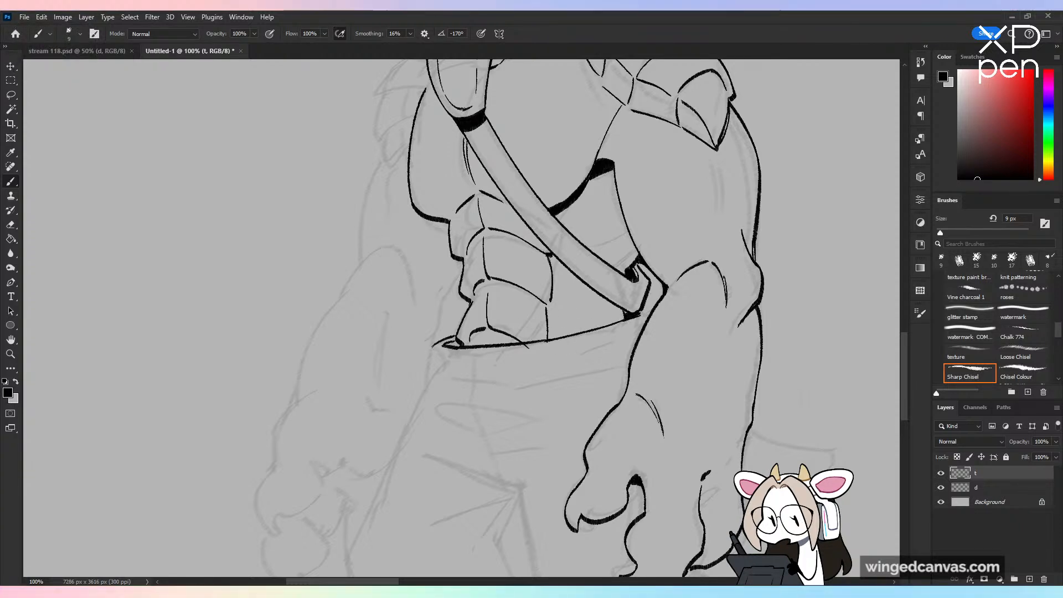
drag(434, 347, 446, 365)
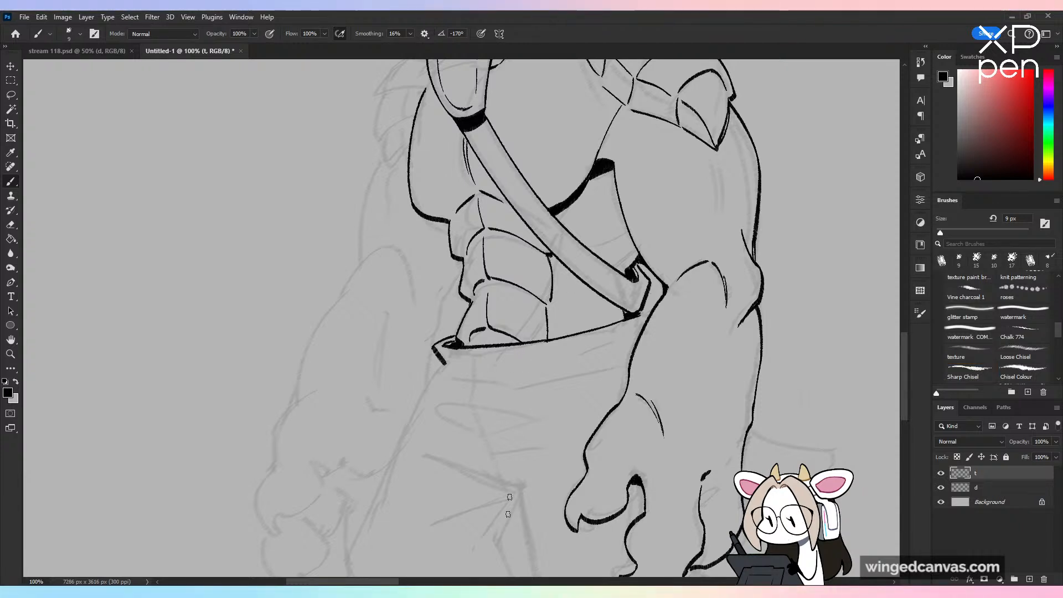
Step: Ink the far trouser leg's outer contour from a jagged notch under the waistband corner down past the thigh
key(ctrl+minus)
drag(571, 419, 587, 373)
key(ctrl+plus)
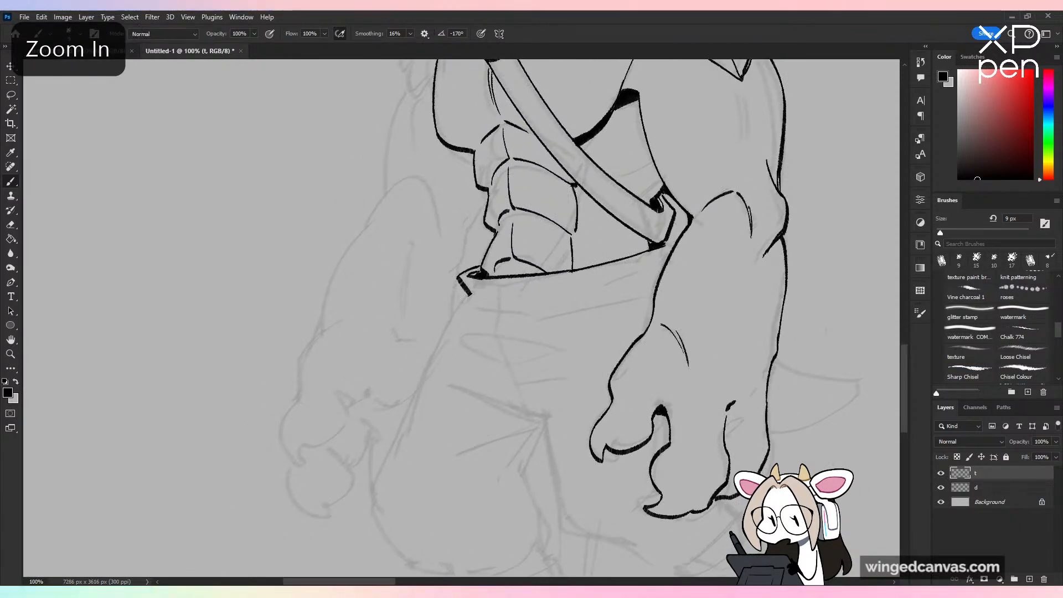
drag(468, 294, 458, 308)
key(ctrl+z)
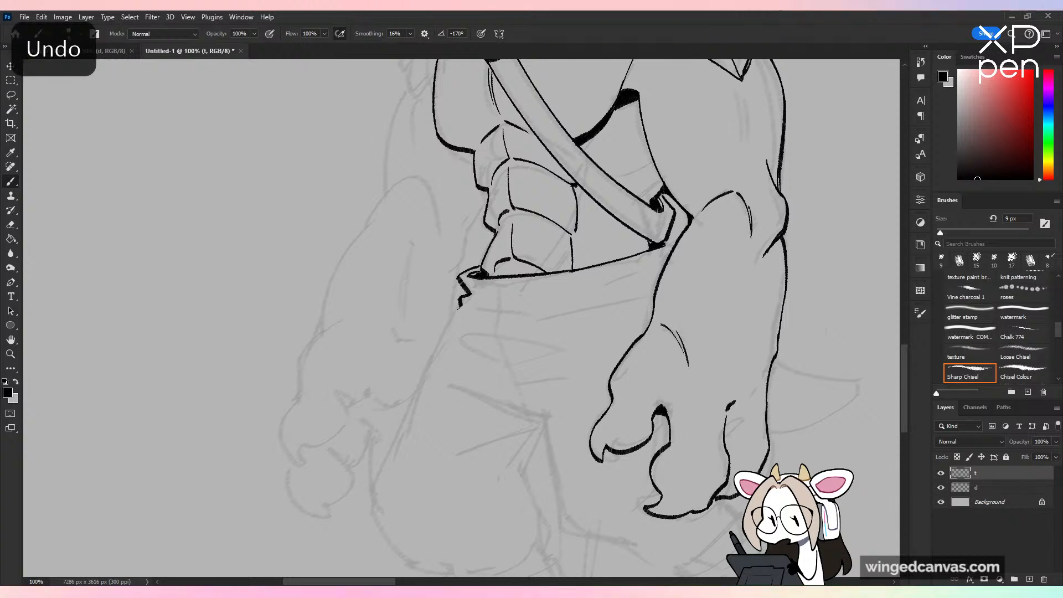
drag(460, 305, 378, 543)
drag(591, 437, 507, 320)
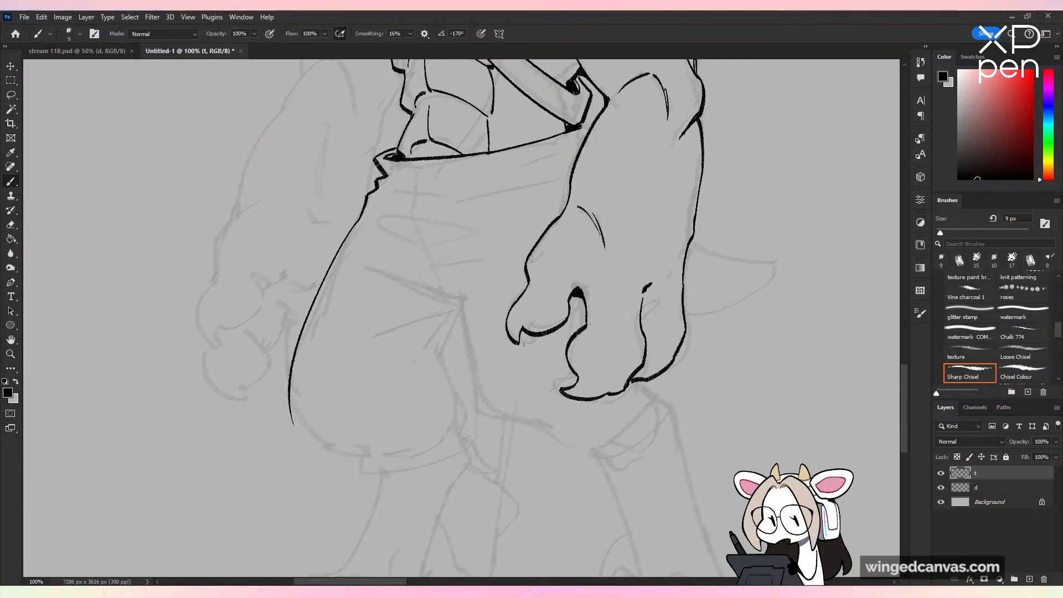
Step: Try a vertical height marker with end ticks beside the whole figure, lettered 9'11, and undo it
key(ctrl+minus)
key(ctrl+minus)
key(ctrl+minus)
drag(663, 208, 626, 319)
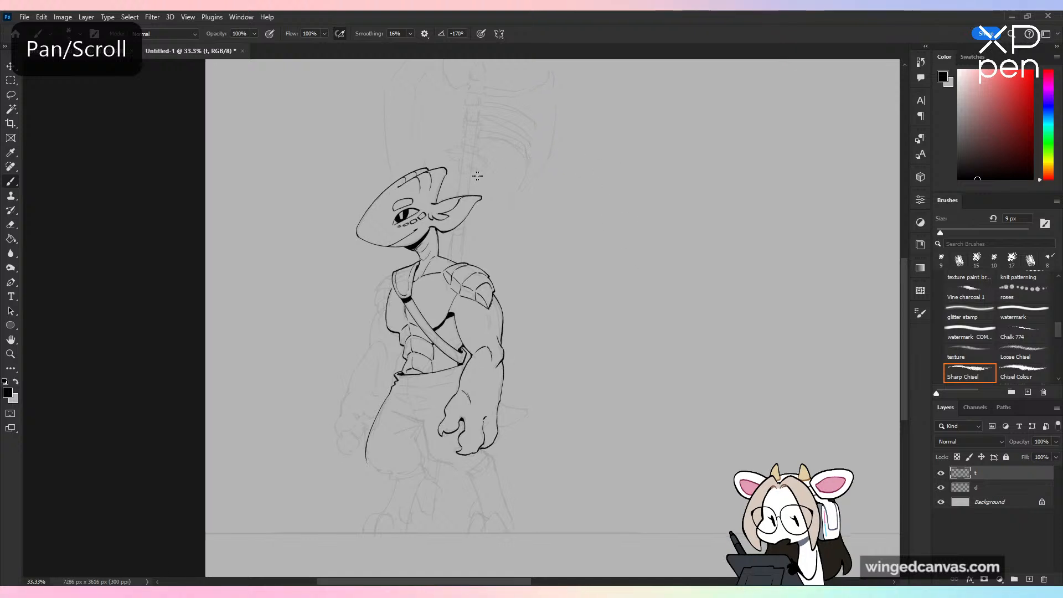
key(ctrl+z)
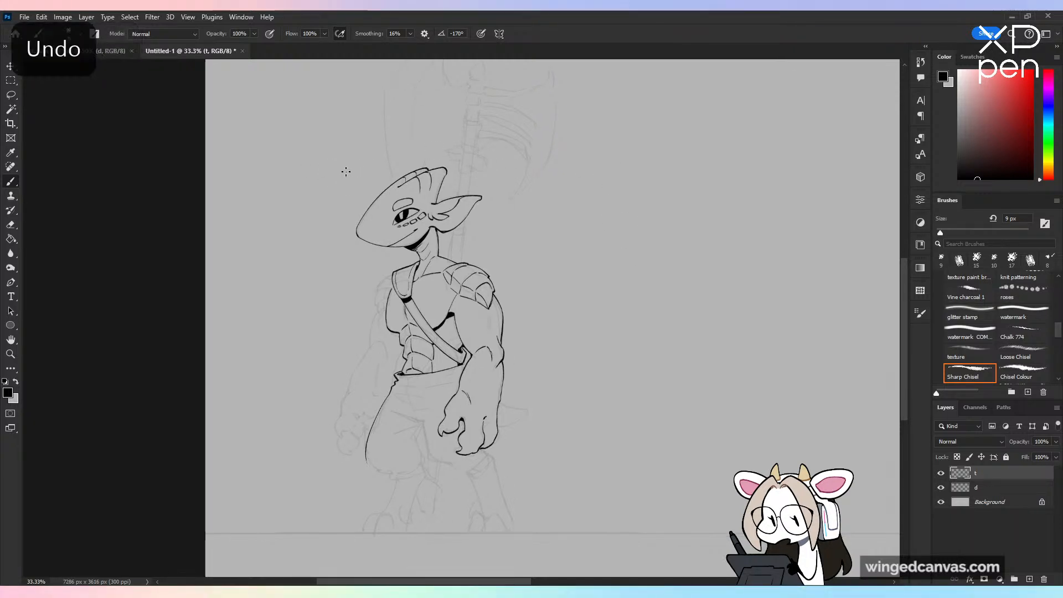
click(342, 171)
shift+click(342, 543)
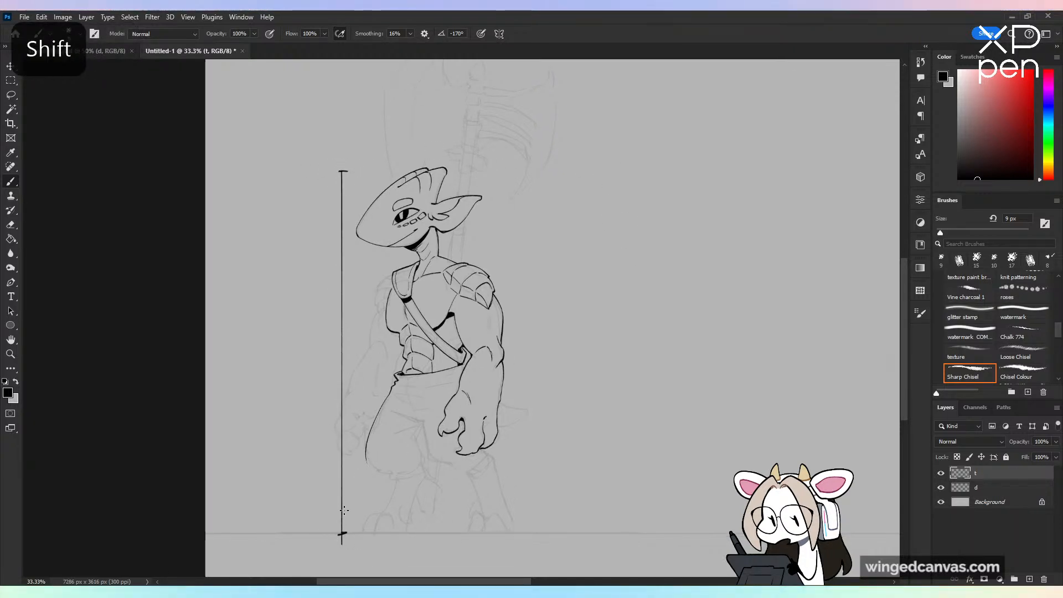
drag(313, 305, 308, 315)
drag(320, 303, 324, 315)
drag(329, 304, 329, 315)
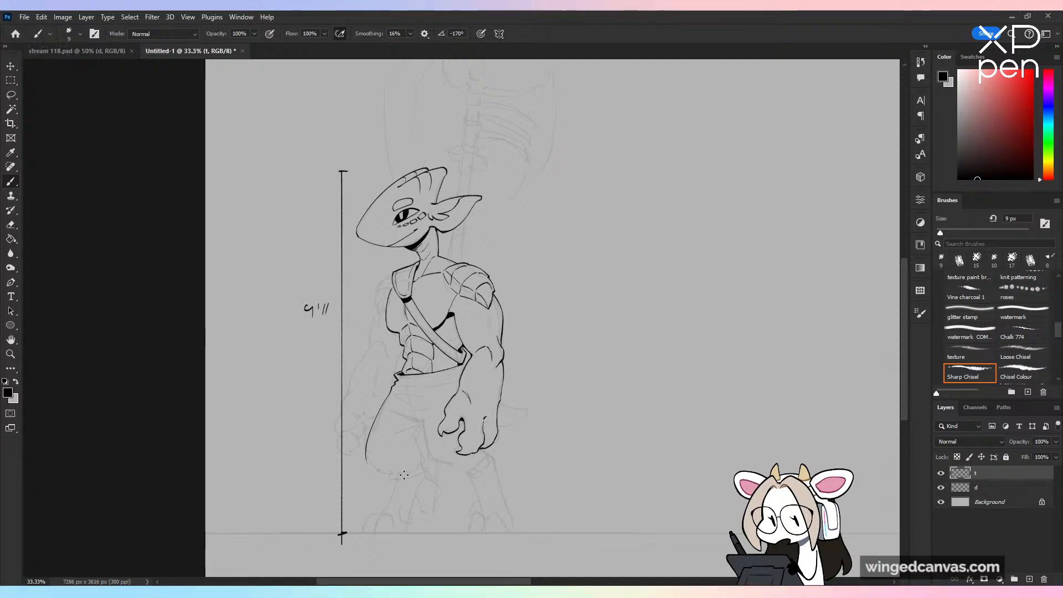
key(ctrl+z)
key(ctrl+z)
key(ctrl+z)
key(ctrl+z)
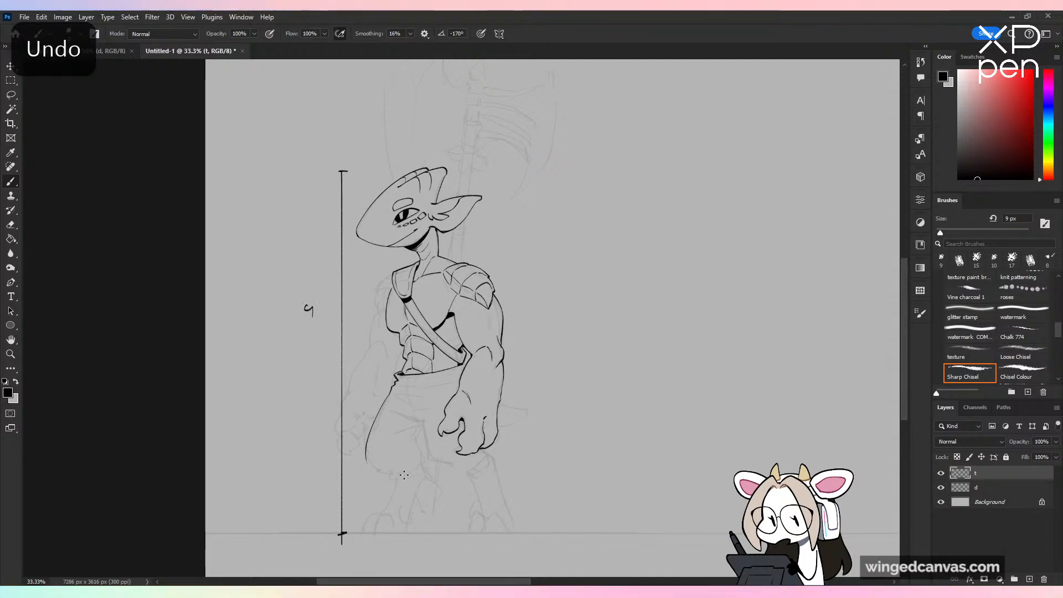
key(ctrl+z)
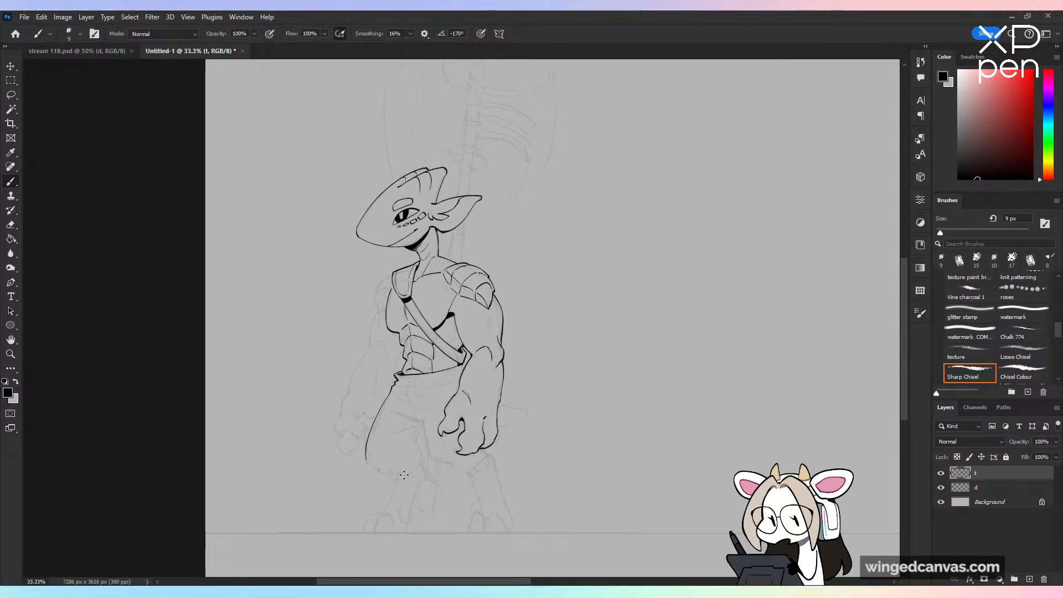
drag(514, 180, 513, 176)
key(ctrl+z)
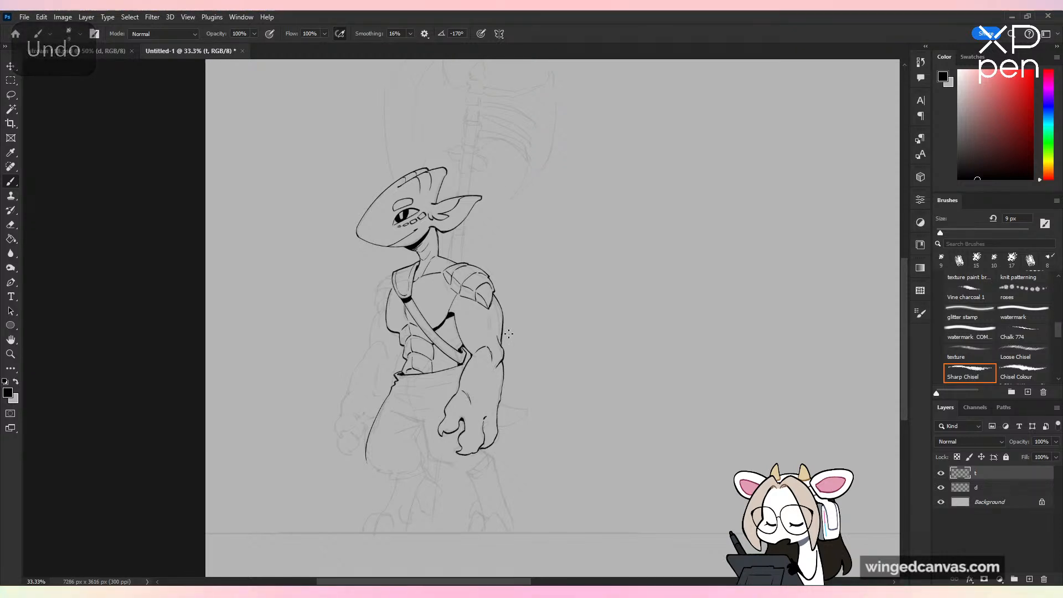
key(ctrl+plus)
key(ctrl+plus)
drag(564, 378, 603, 268)
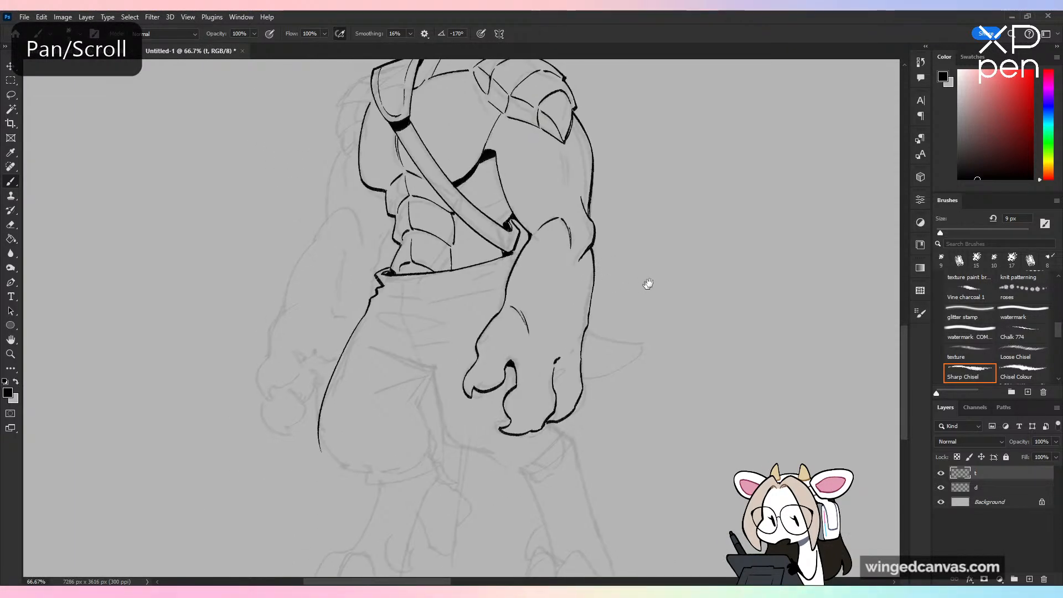
drag(601, 144, 580, 543)
drag(605, 429, 576, 222)
key(ctrl+z)
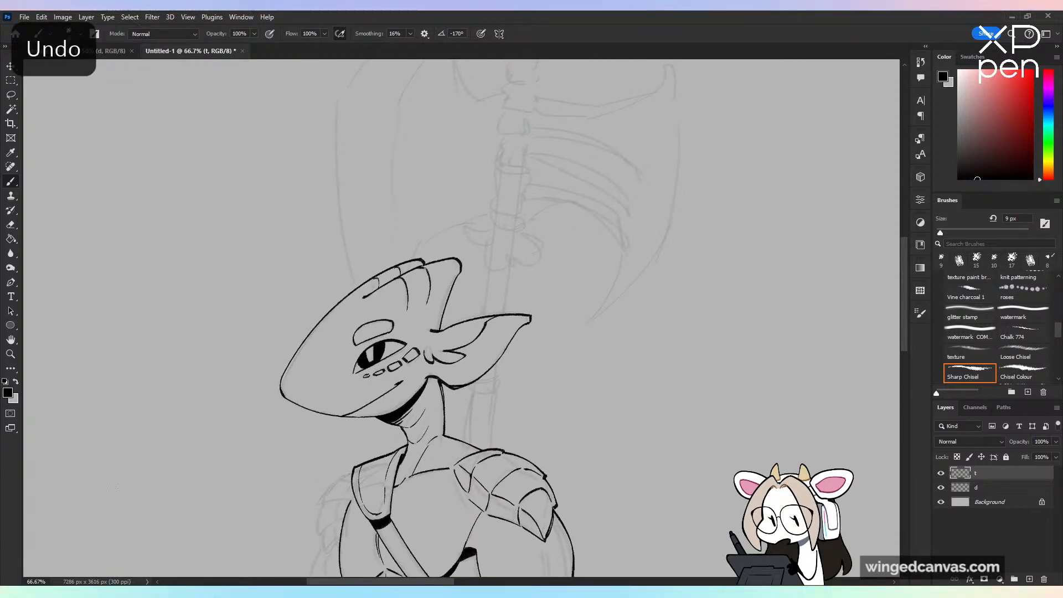
Step: Ink the near trouser leg's contour from the crotch down and around the lower edge to beneath the clawed hand
drag(518, 554, 574, 370)
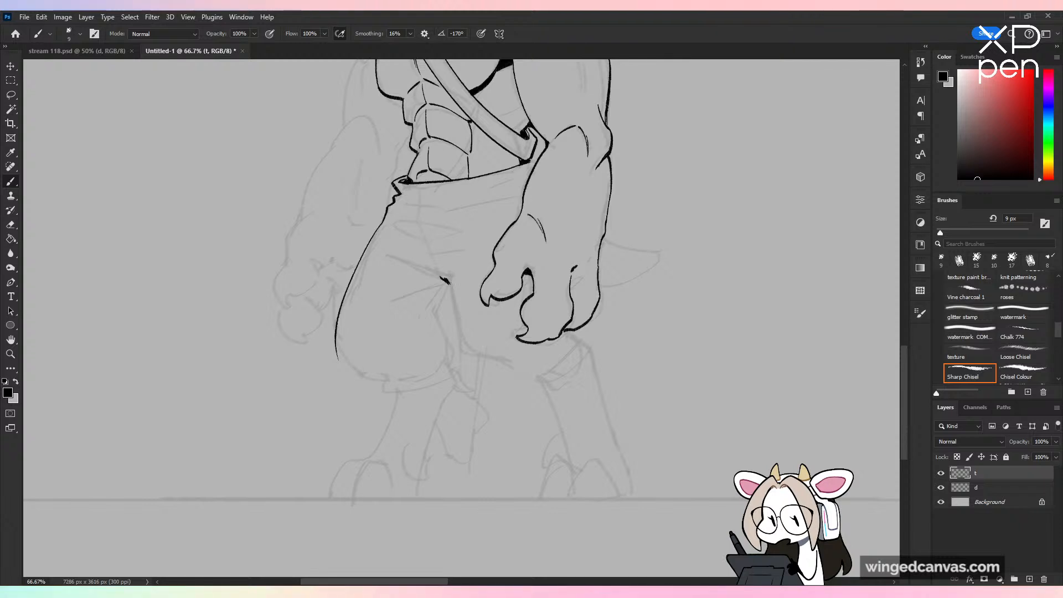
drag(449, 284, 464, 353)
key(ctrl+z)
drag(449, 284, 460, 338)
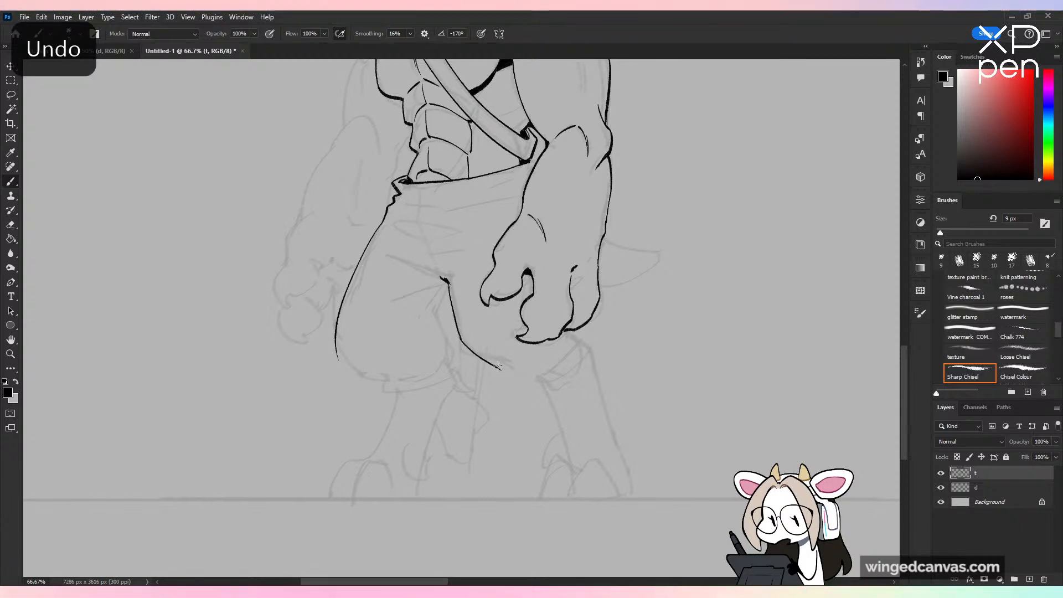
key(ctrl+z)
drag(449, 283, 450, 292)
mouse_move(457, 331)
mouse_down()
mouse_move(510, 361)
mouse_move(521, 376)
mouse_move(513, 372)
mouse_move(553, 362)
mouse_move(528, 374)
mouse_move(591, 320)
mouse_up()
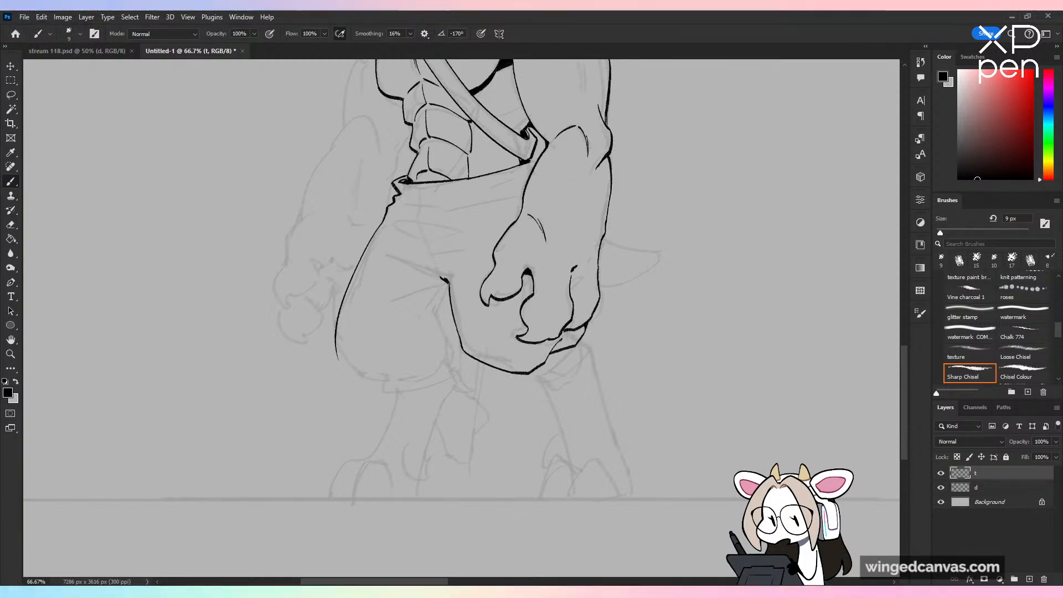
Step: Ink the far trouser leg's inner contour below the crotch and a narrow pointed fold across the knee
key(ctrl+z)
mouse_move(440, 299)
mouse_down()
mouse_move(437, 316)
mouse_move(445, 292)
mouse_move(380, 348)
mouse_up()
key(ctrl+z)
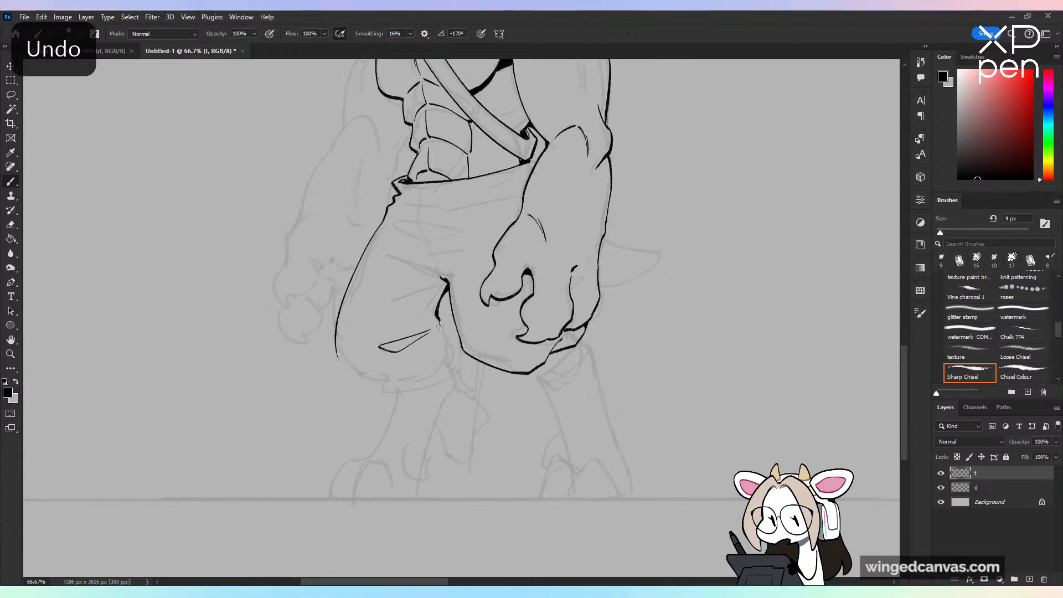
drag(439, 324, 449, 365)
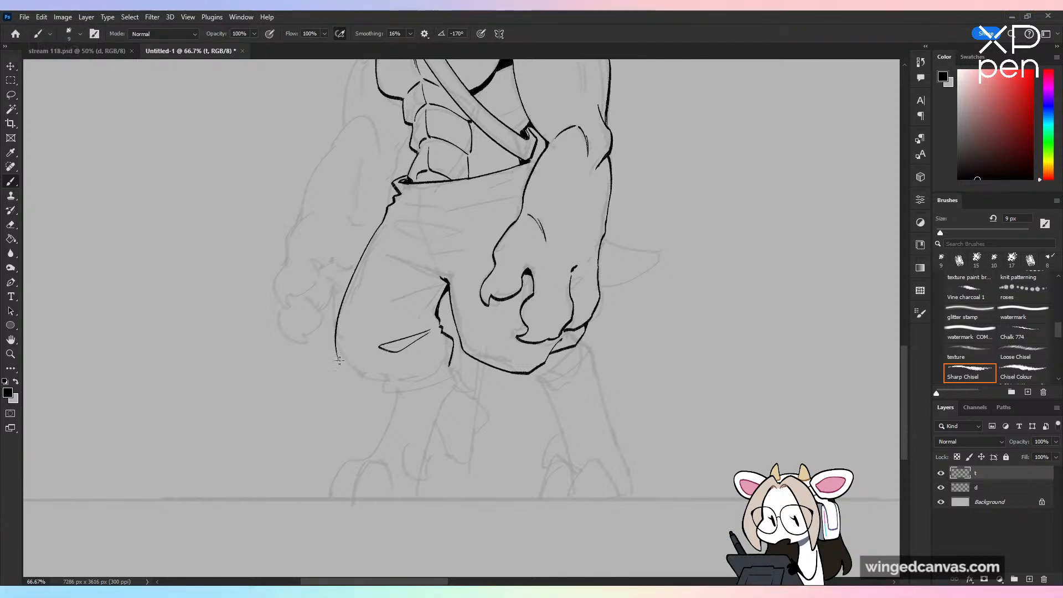
Step: Ink the far trouser leg's ragged lower hem, joining the outer and inner contours, with a short crease above it
mouse_move(336, 359)
mouse_down()
mouse_move(352, 383)
mouse_move(388, 386)
mouse_up()
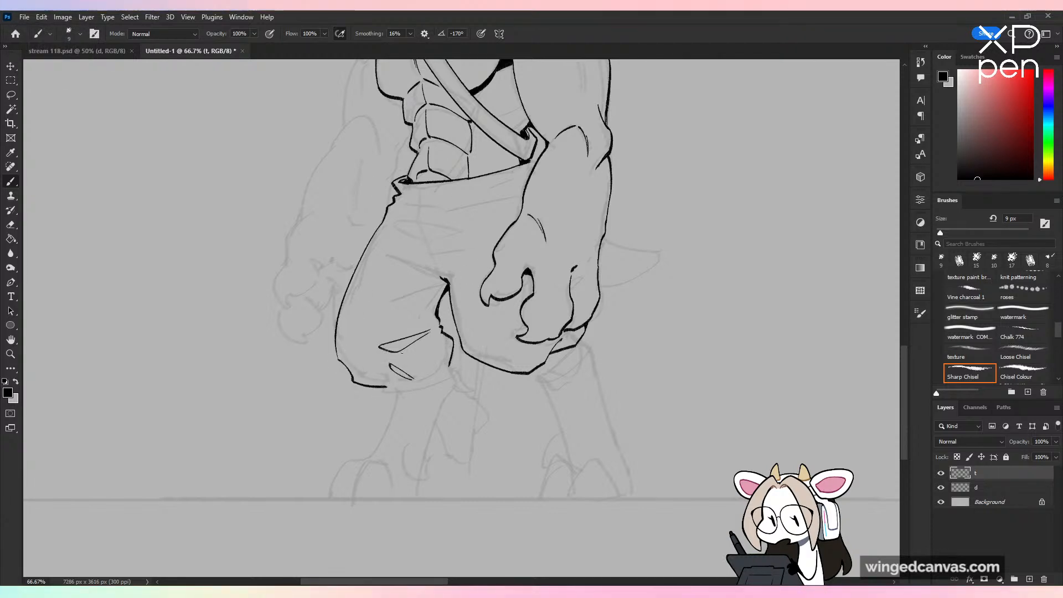
key(ctrl+z)
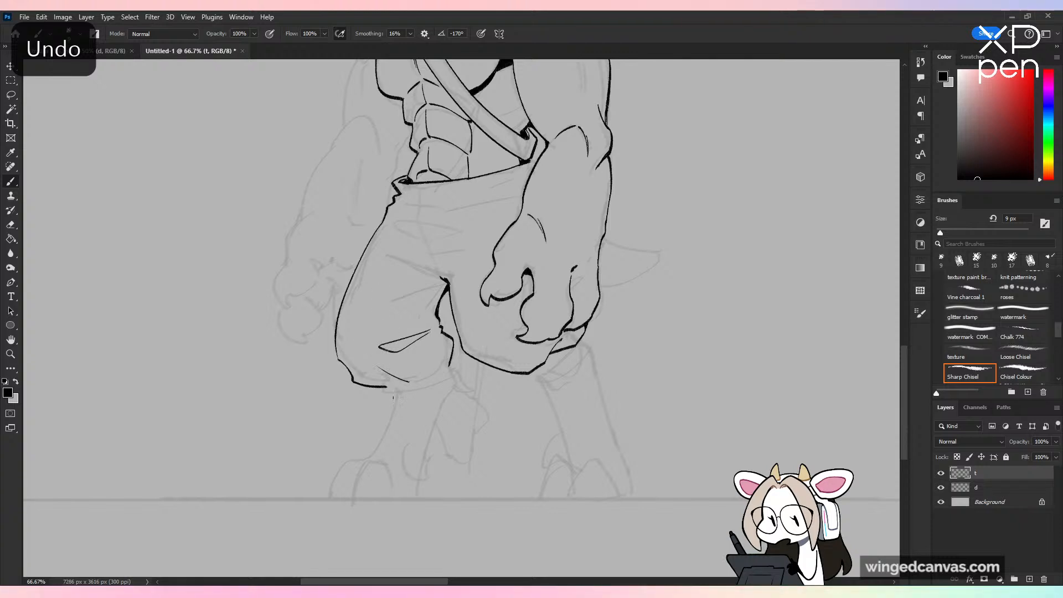
key(ctrl+z)
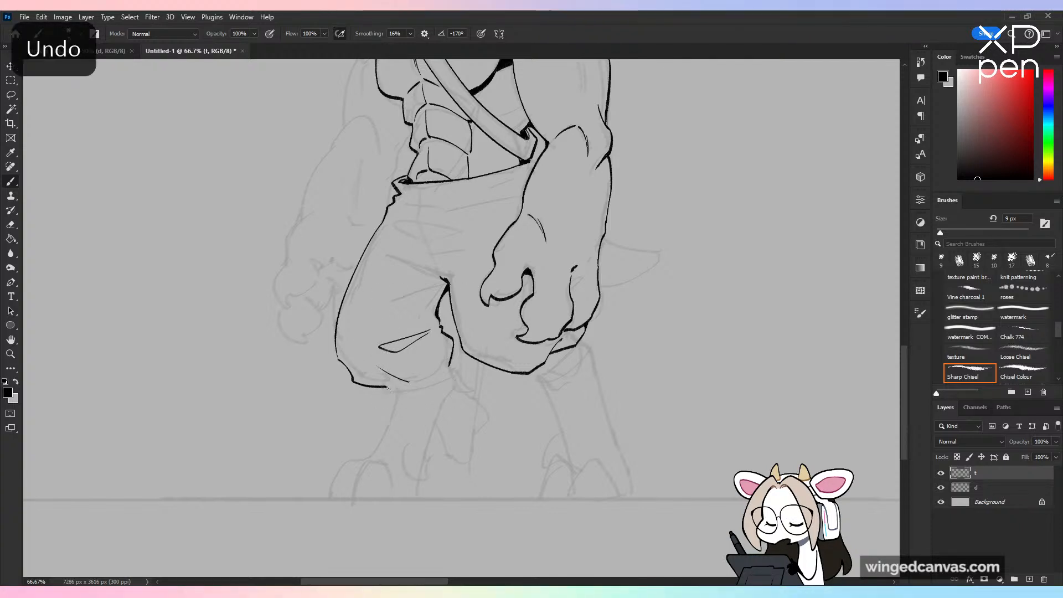
drag(387, 388, 396, 400)
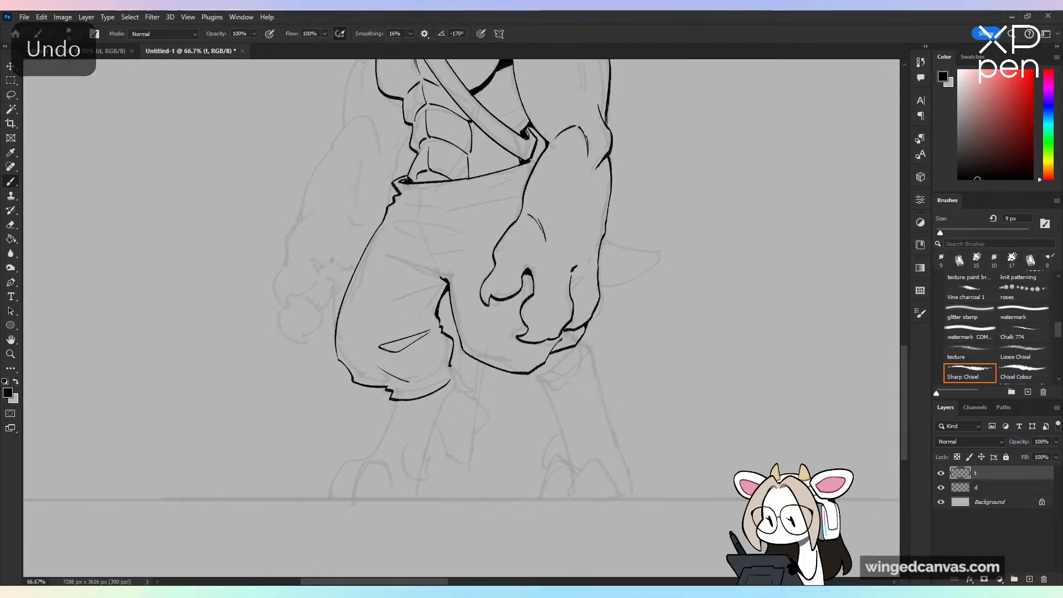
mouse_move(450, 365)
mouse_down()
mouse_move(452, 376)
mouse_move(431, 373)
mouse_up()
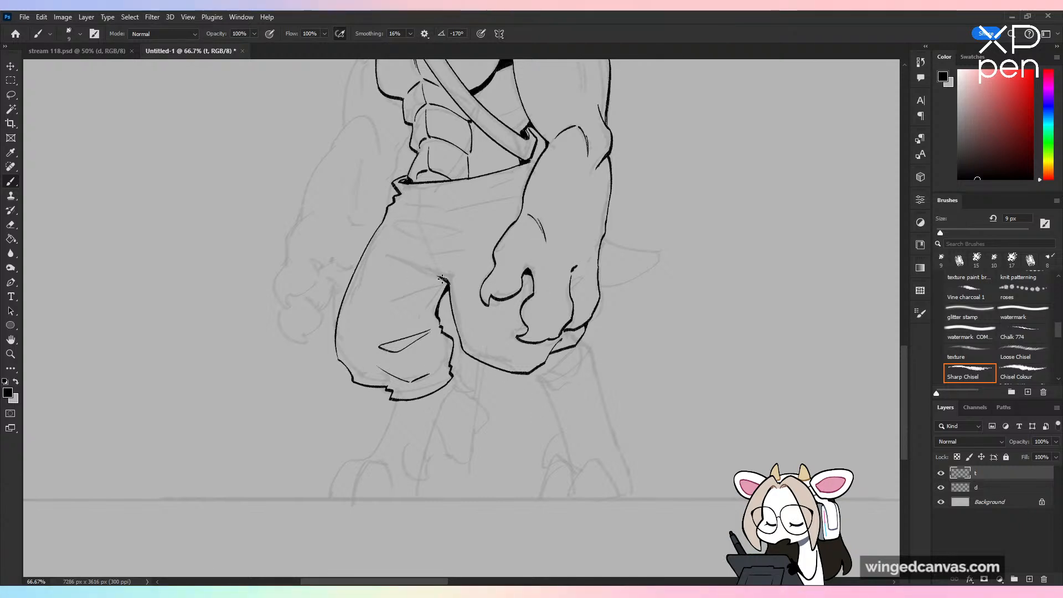
Step: Ink the trouser folds radiating from the crotch across the far thigh and the front of the hips
key(ctrl+z)
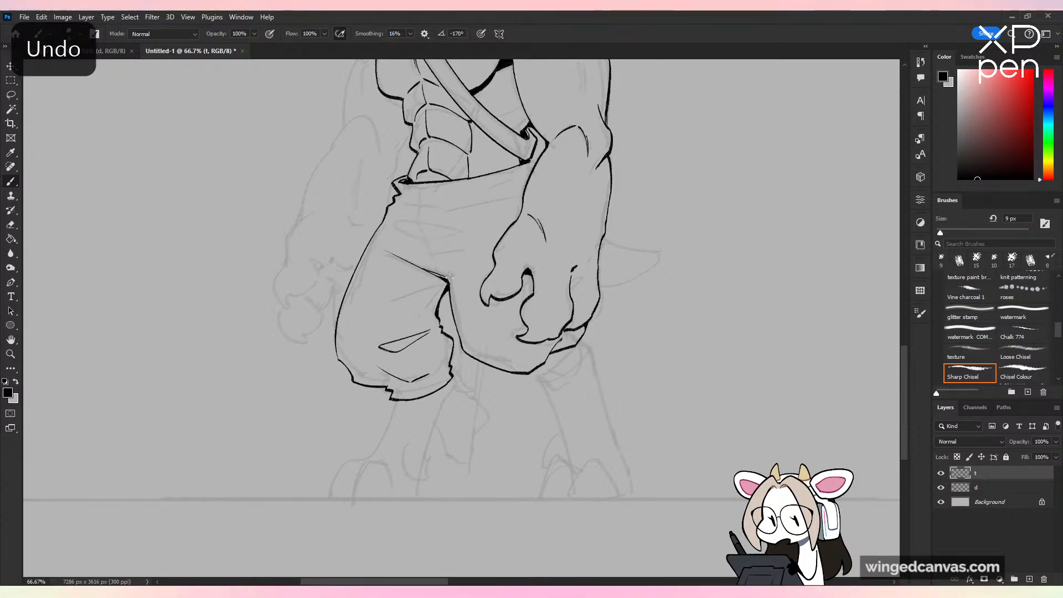
key(ctrl+plus)
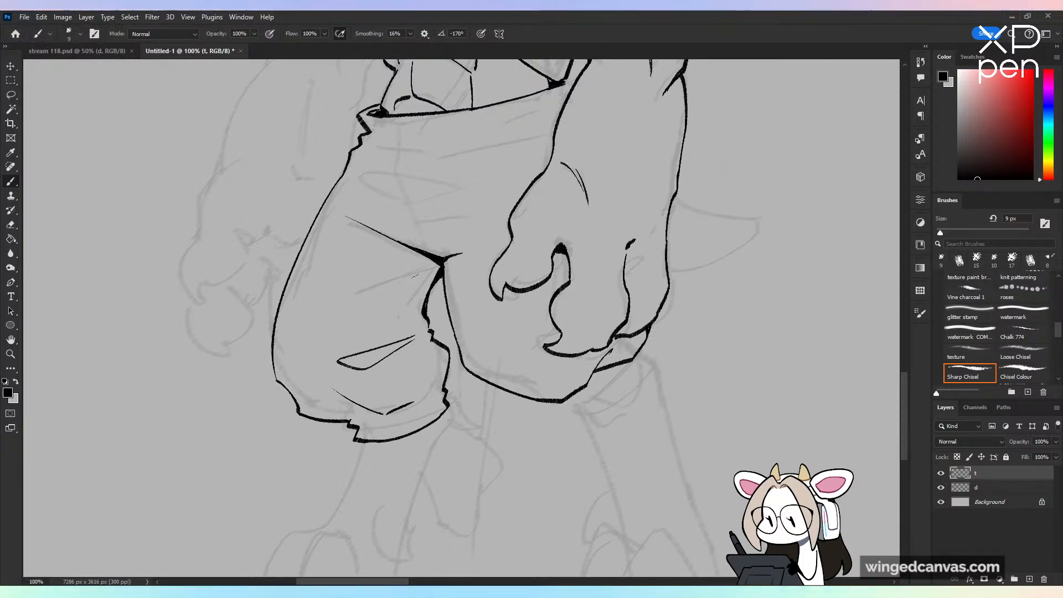
mouse_move(429, 271)
mouse_down()
mouse_move(346, 306)
mouse_move(410, 278)
mouse_move(357, 299)
mouse_up()
key(ctrl+z)
key(ctrl+z)
mouse_move(357, 299)
mouse_down()
mouse_move(416, 276)
mouse_move(411, 296)
mouse_up()
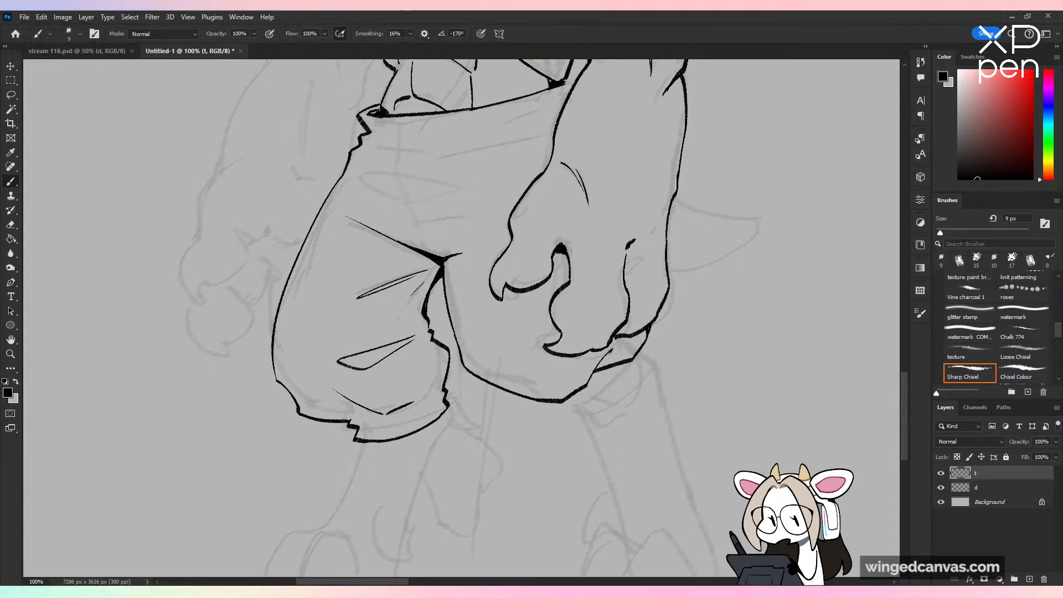
mouse_move(458, 217)
mouse_down()
mouse_move(383, 206)
mouse_move(439, 221)
mouse_move(461, 211)
mouse_up()
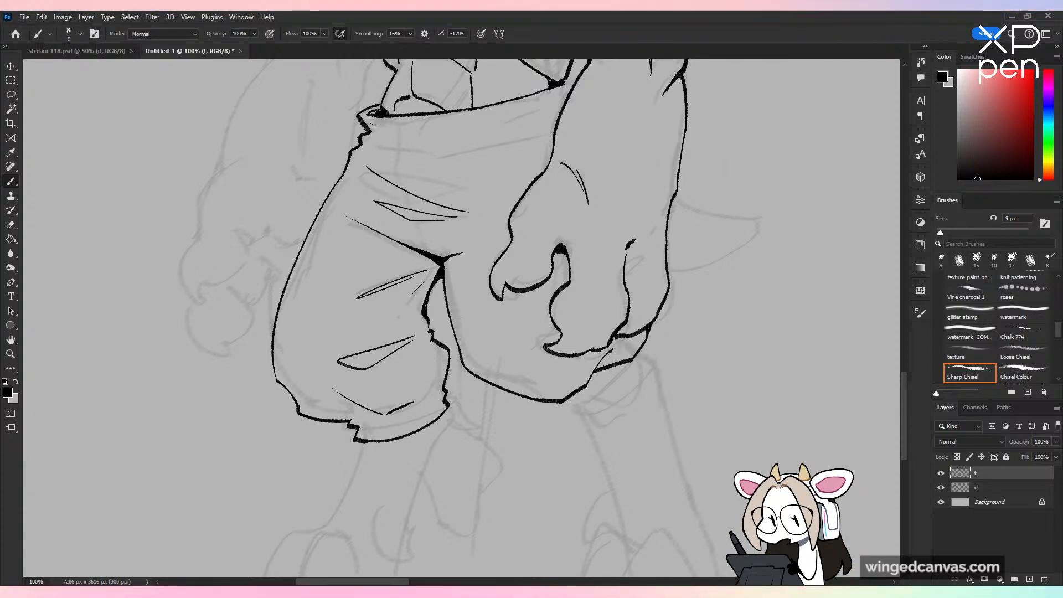
Step: Ink the wavy front seam from the waistband down to the crotch and the waistband's lower edge
drag(402, 117, 418, 219)
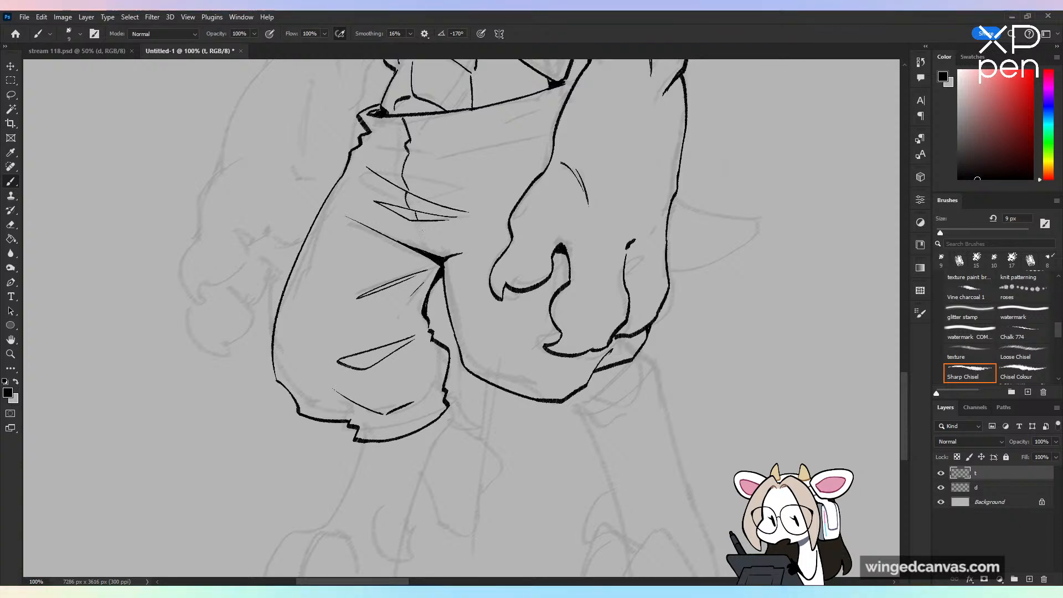
key(ctrl+minus)
key(ctrl+minus)
key(ctrl+plus)
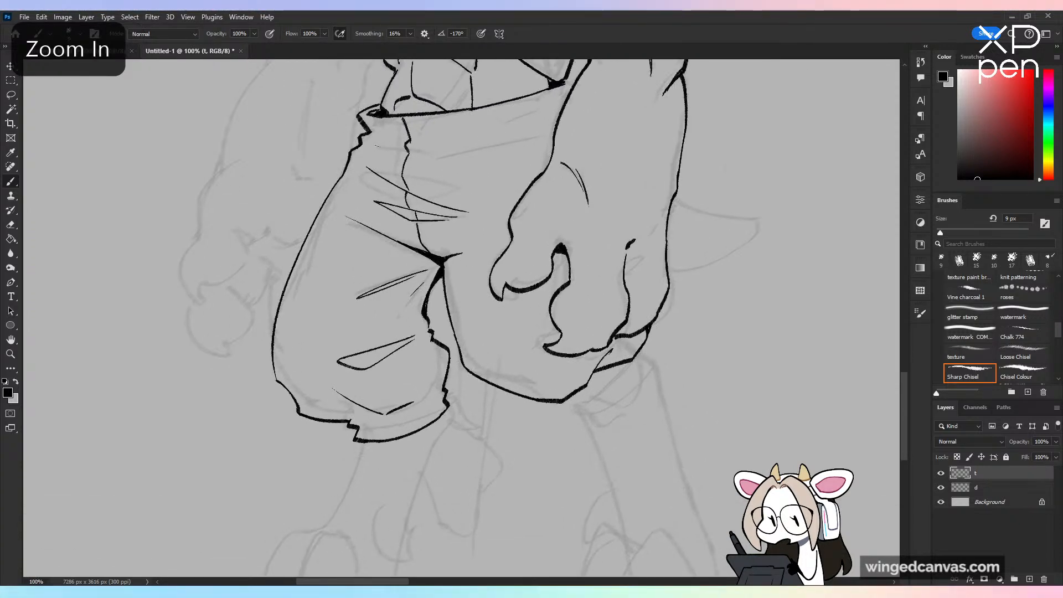
key(ctrl+plus)
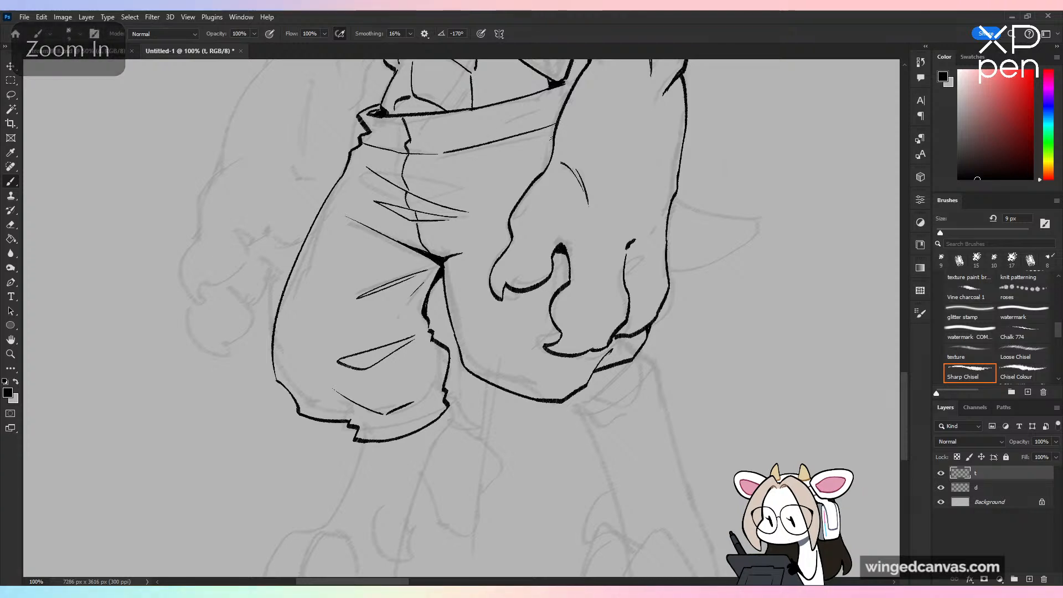
Step: Ink the tapering tail behind the near forearm, with its upper and lower edges meeting at a rounded tip
key(ctrl+minus)
drag(556, 268, 531, 288)
key(ctrl+plus)
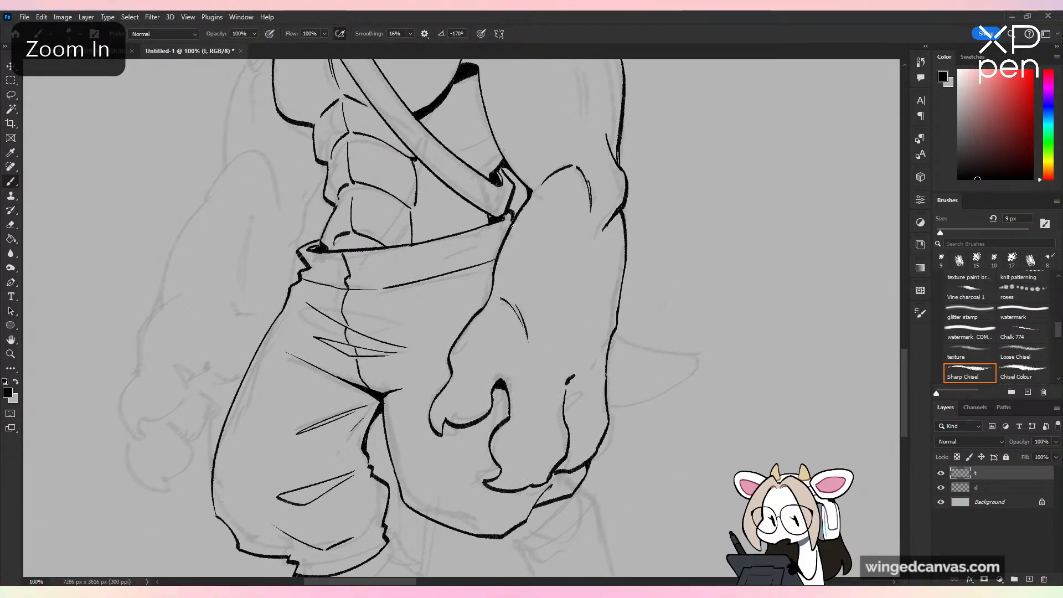
key(ctrl+z)
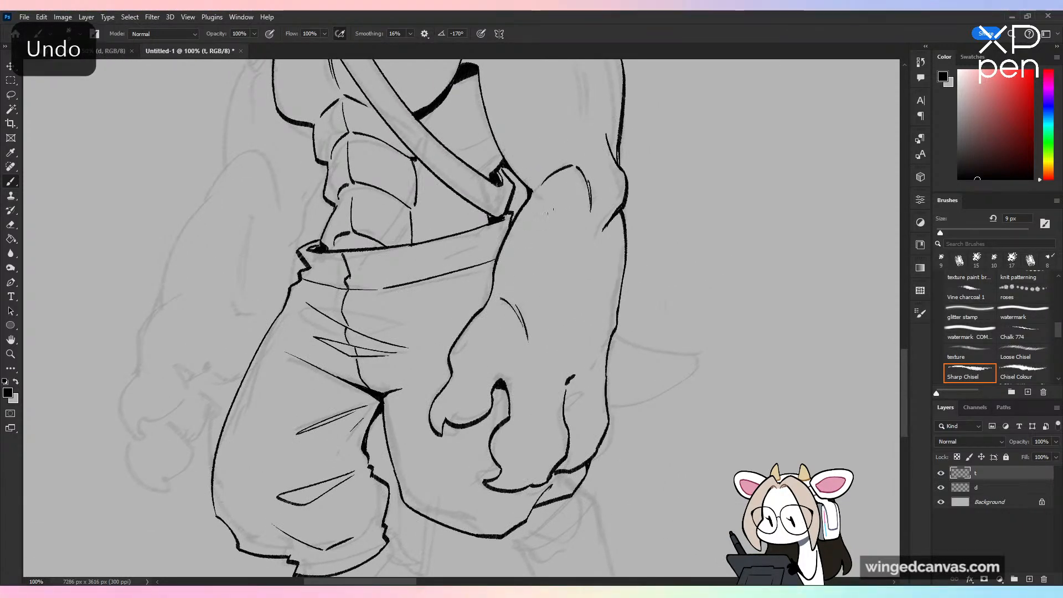
drag(613, 336, 704, 356)
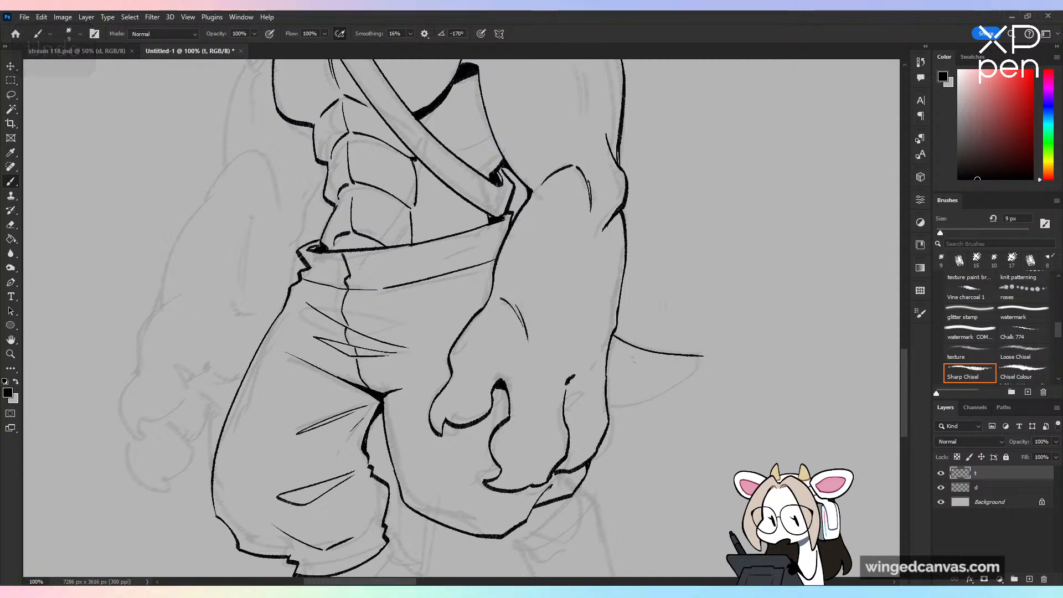
drag(611, 409, 688, 388)
key(ctrl+z)
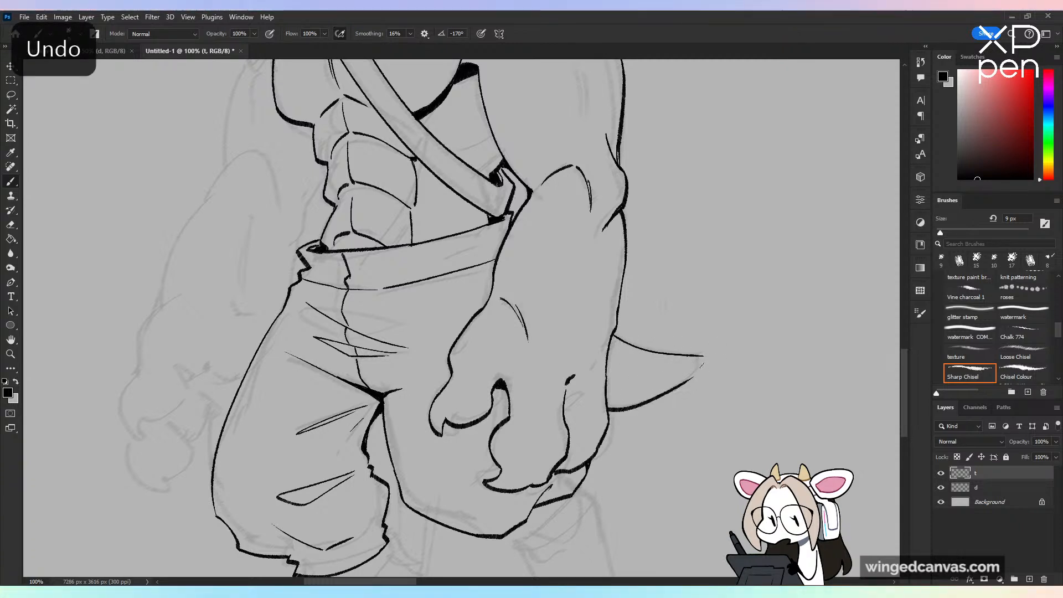
key(ctrl+z)
mouse_move(609, 412)
mouse_down()
mouse_move(695, 370)
mouse_move(699, 379)
mouse_move(706, 363)
mouse_move(699, 377)
mouse_up()
key(ctrl+z)
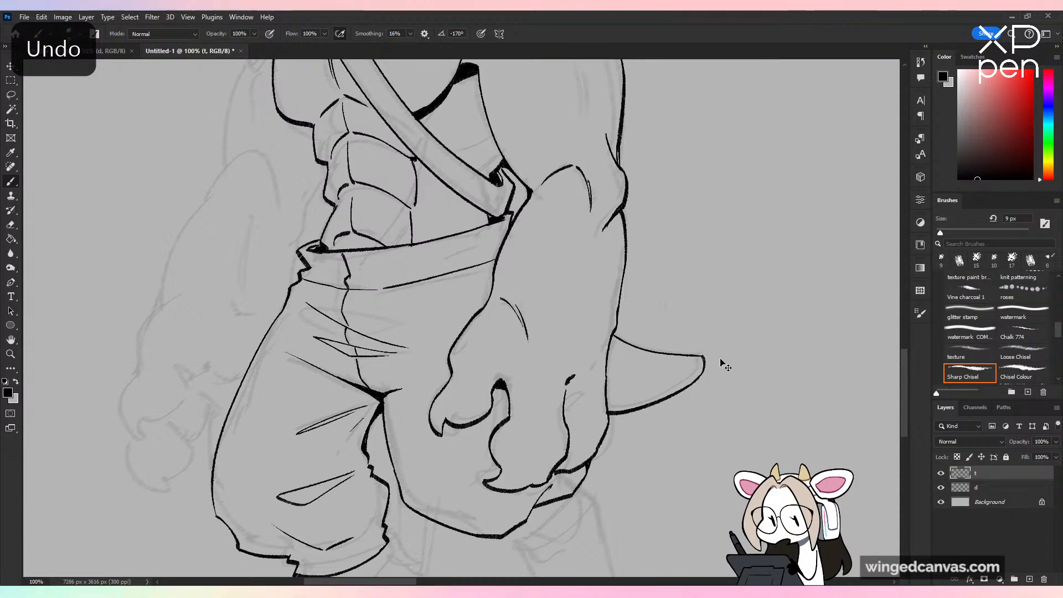
Step: Ink the near trouser leg's cuff with a notched inner corner and a curved lower hem rising to the outer edge
key(ctrl+minus)
key(ctrl+minus)
drag(636, 278, 696, 190)
key(ctrl+plus)
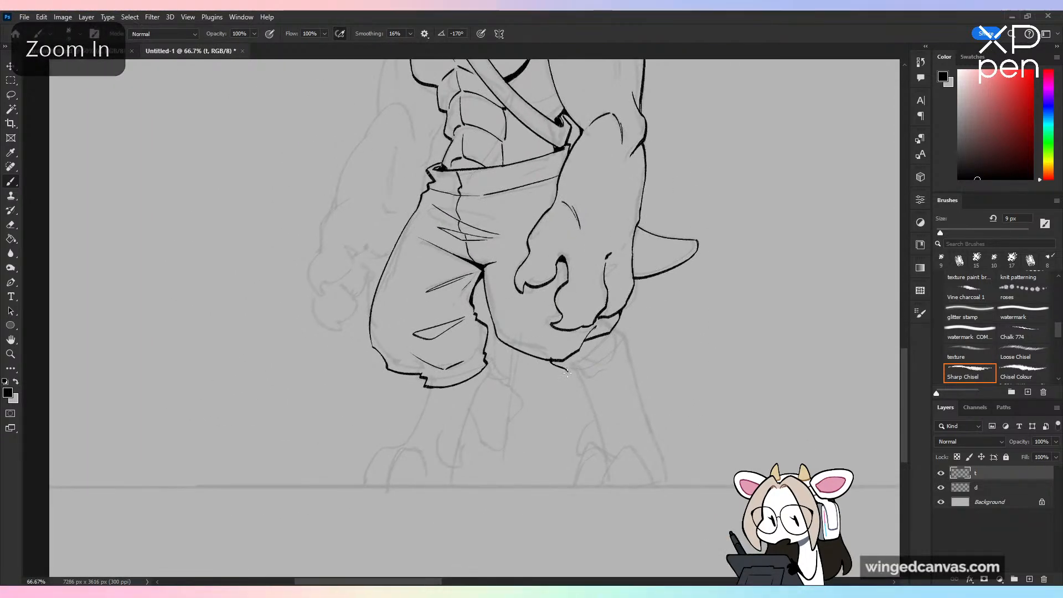
key(ctrl+z)
drag(566, 370, 593, 375)
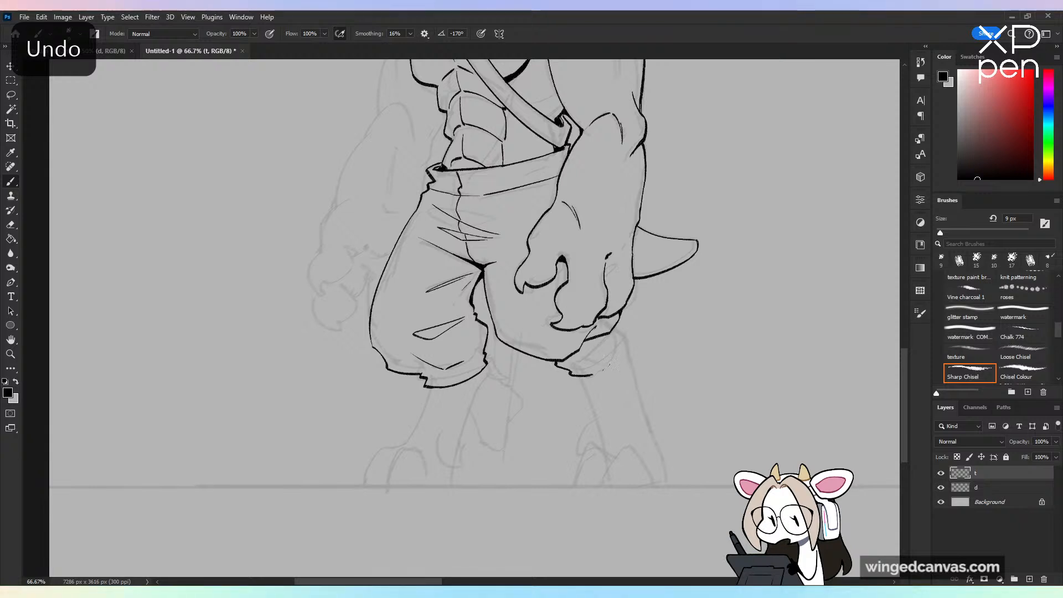
key(ctrl+z)
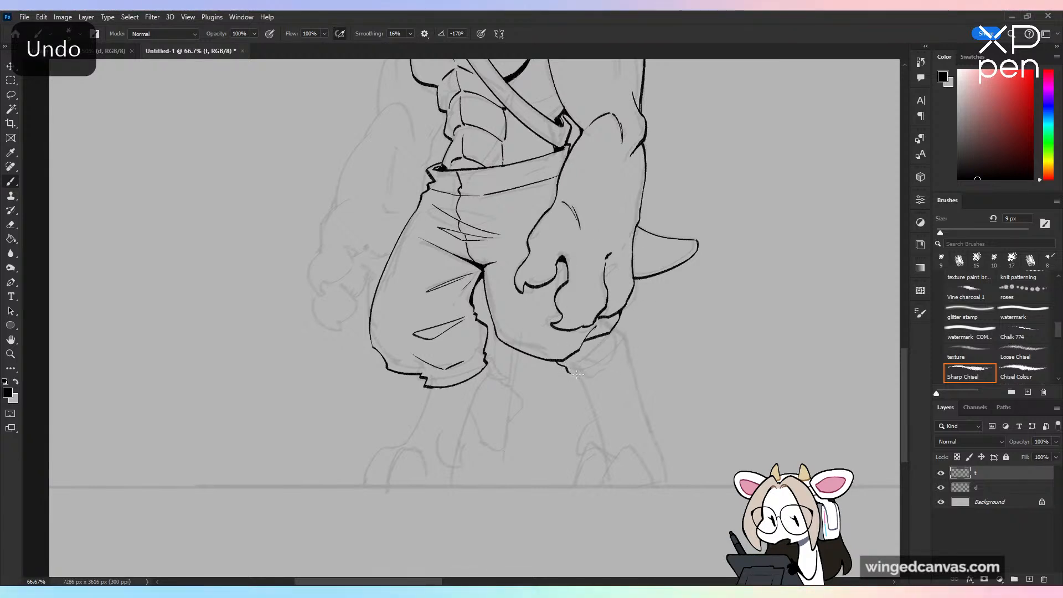
drag(572, 371, 631, 332)
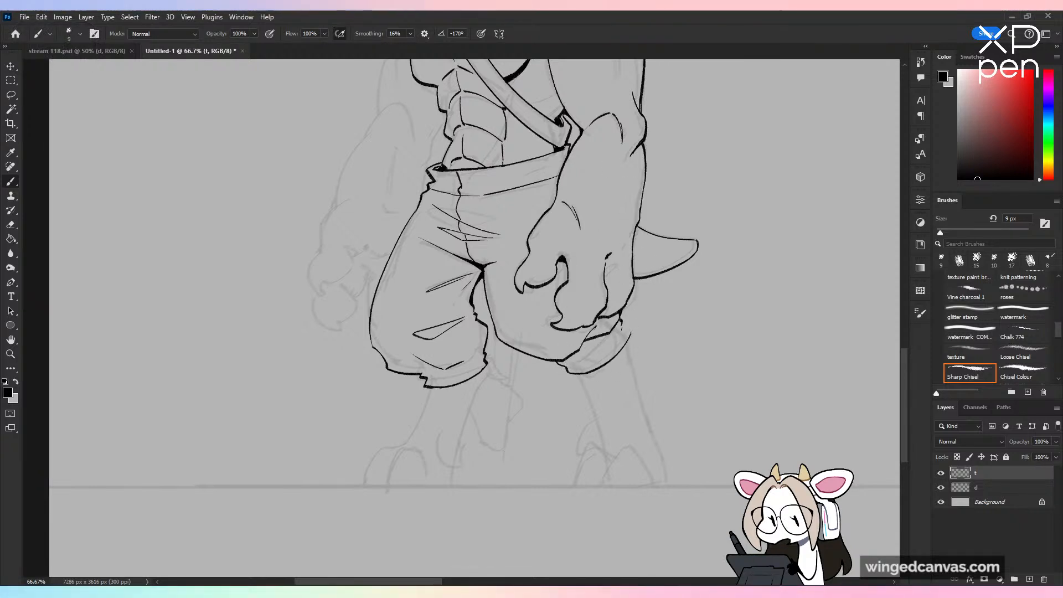
Step: Erase parts of the contour crossing the near trouser cuff, leaving short broken creases above the hem
key(ctrl+plus)
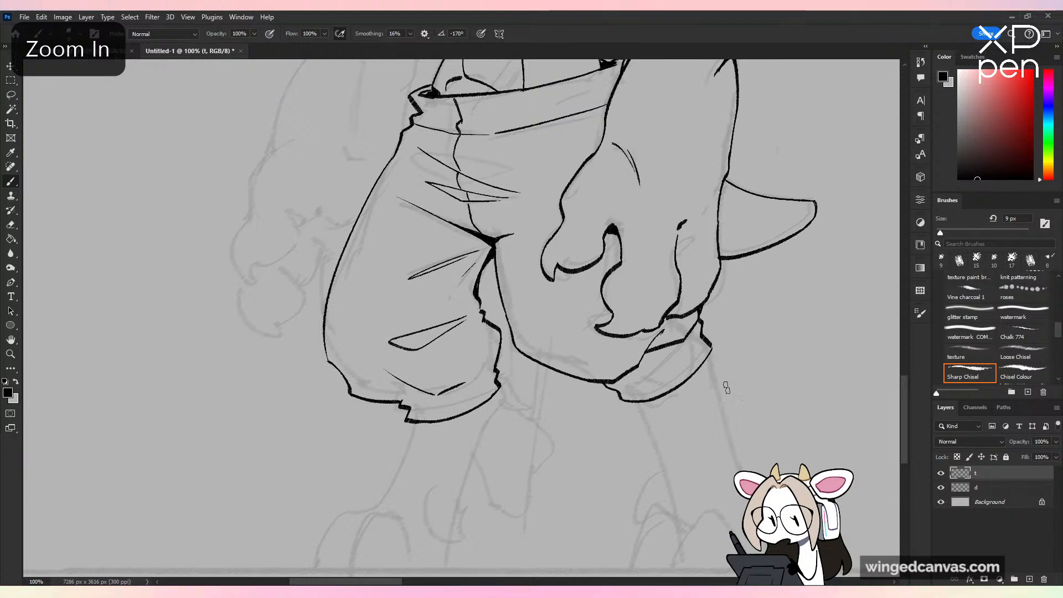
click(970, 372)
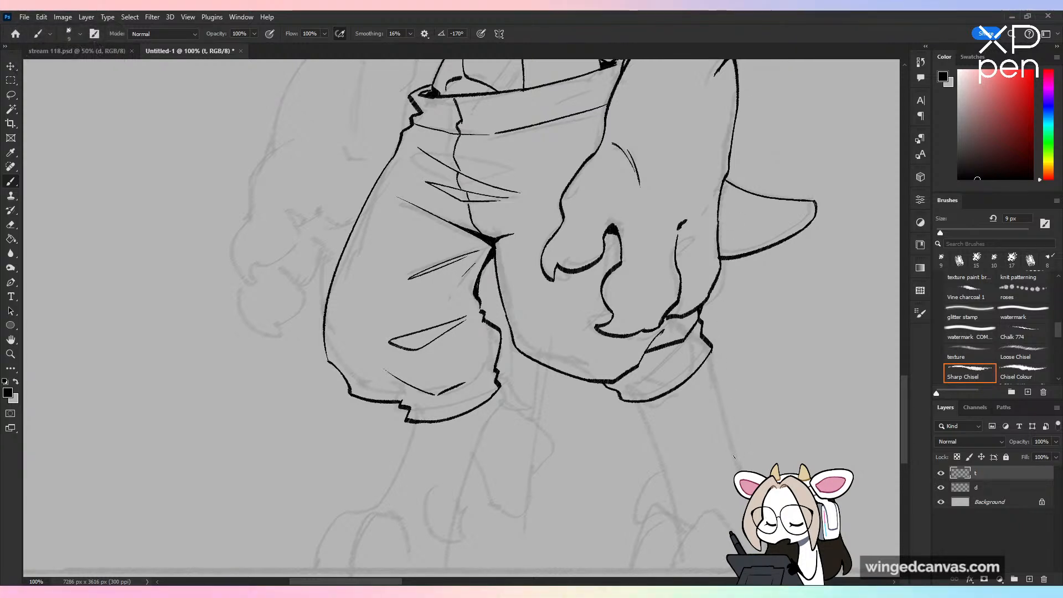
drag(653, 351, 685, 337)
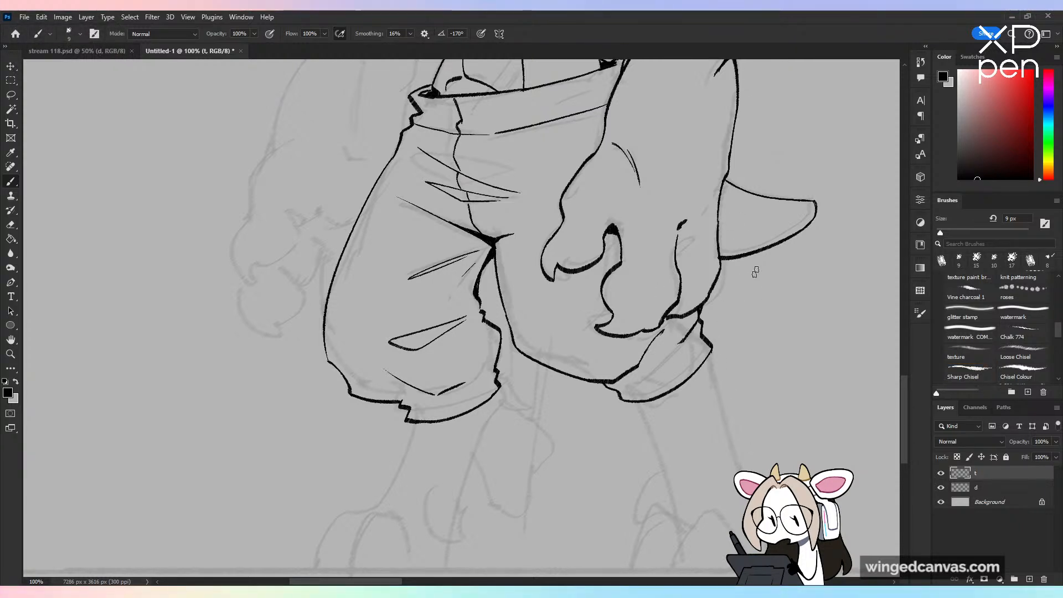
drag(618, 381, 626, 376)
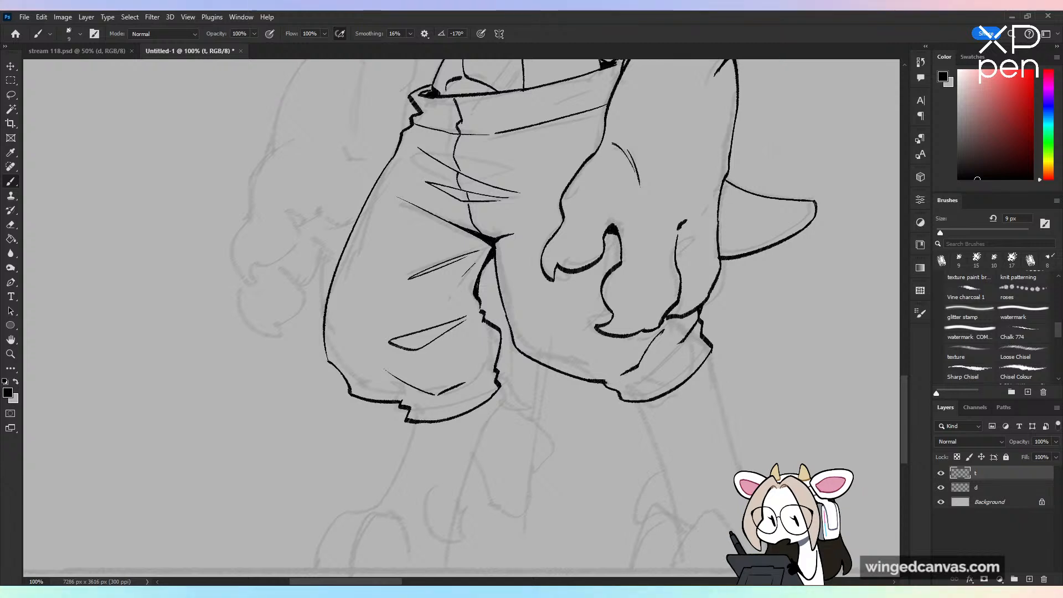
Step: Save the drawing as stream 118-1.psd
key(ctrl+minus)
key(ctrl+shift+h)
key(ctrl+shift+h)
key(ctrl+s)
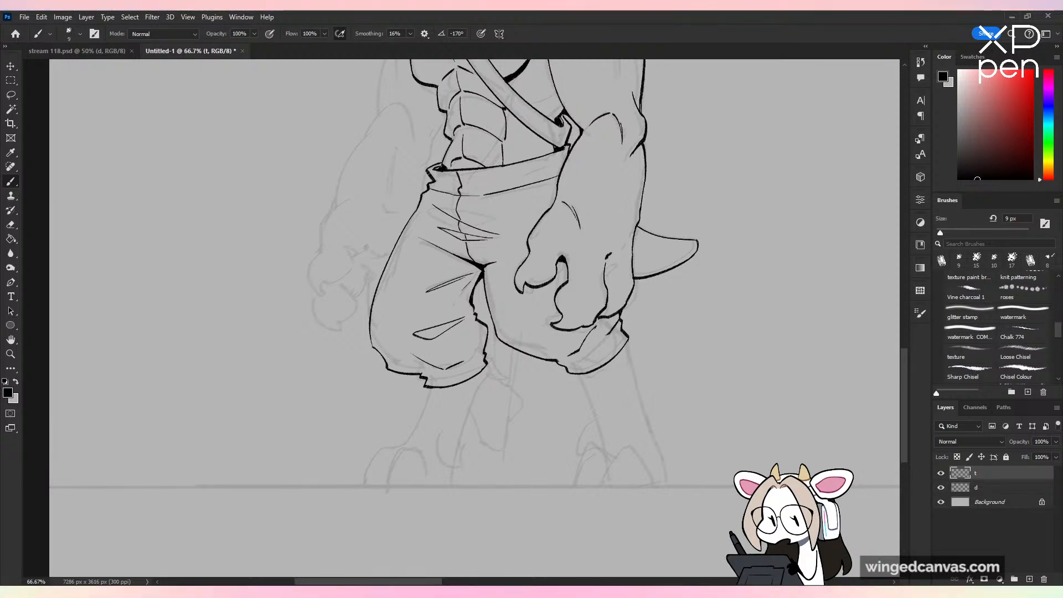
key(Return)
key(Return)
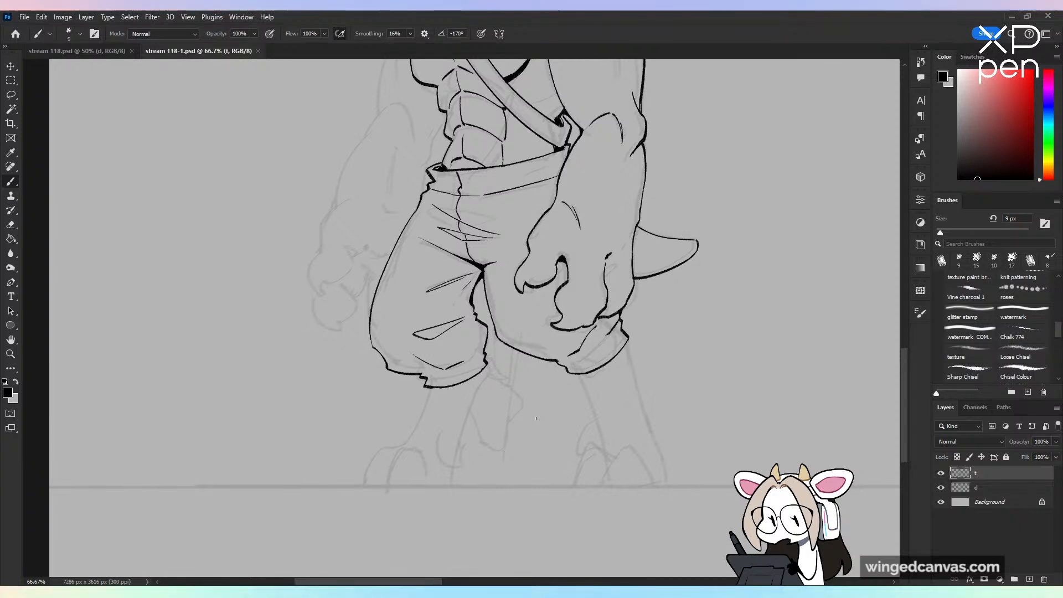
Step: Touch up the near trouser leg's inner contour just below the crotch
key(ctrl+minus)
key(ctrl+plus)
key(ctrl+plus)
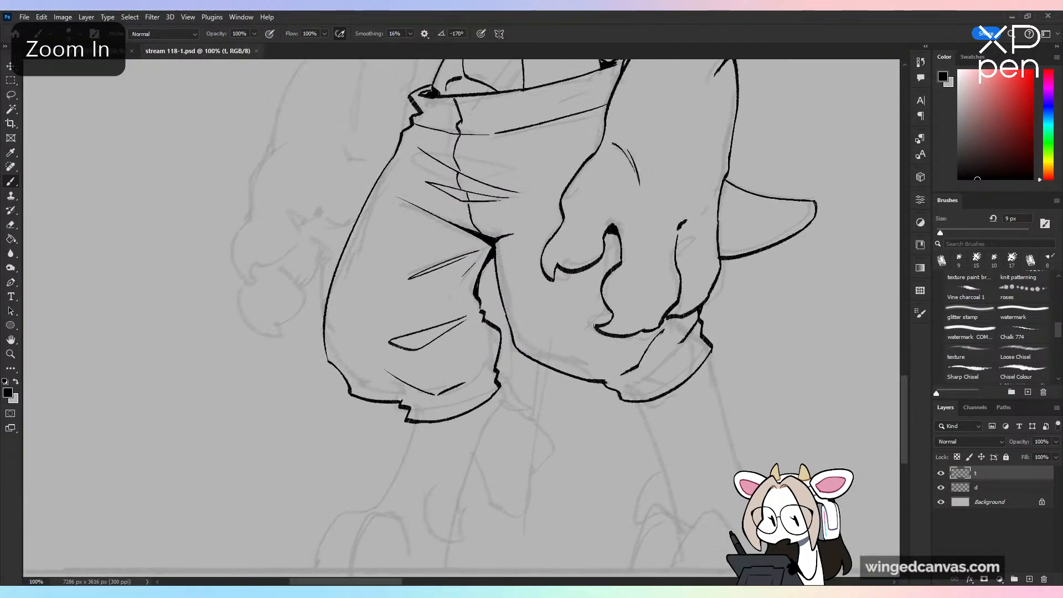
drag(502, 295, 505, 303)
key(ctrl+minus)
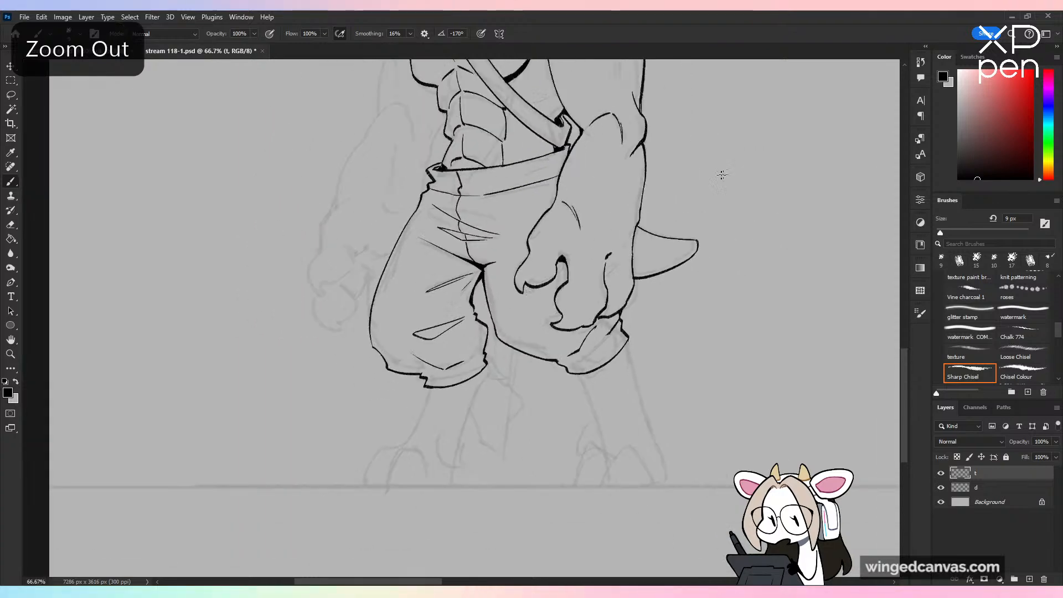
Step: Ink the far lower leg's inner contour from the trouser hem down to the heel, ending in a hooked ankle curve
mouse_move(644, 291)
mouse_down()
mouse_move(623, 397)
mouse_move(609, 210)
mouse_up()
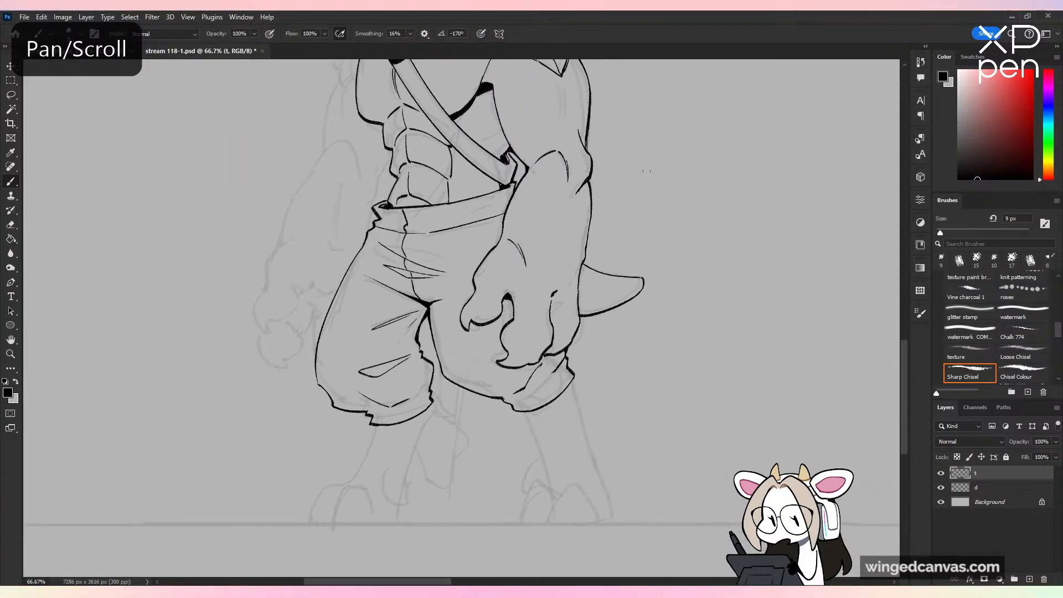
key(ctrl+plus)
key(ctrl+minus)
drag(595, 281, 628, 187)
key(ctrl+plus)
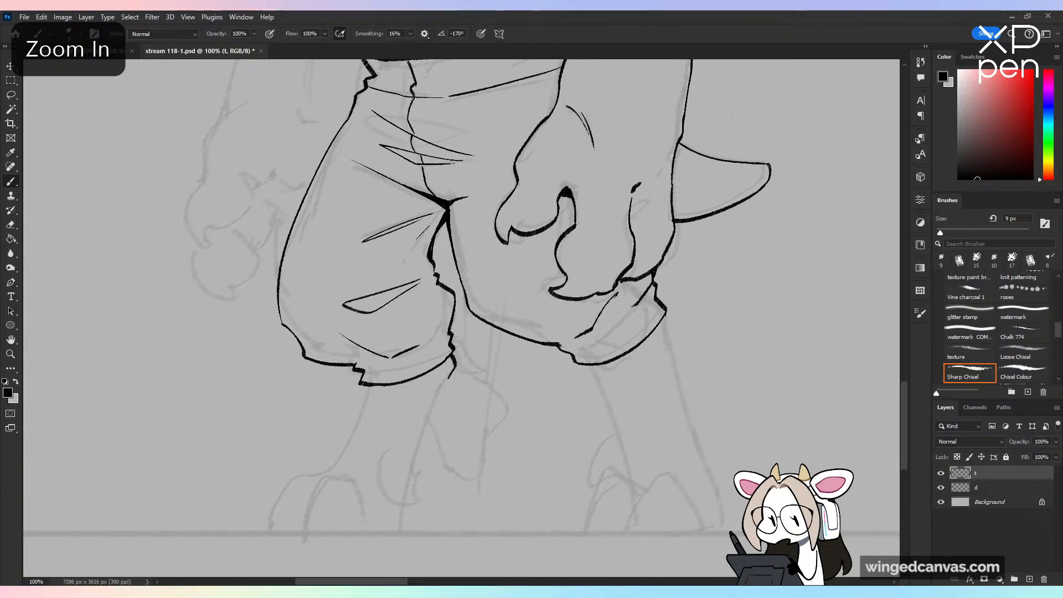
key(ctrl+z)
key(ctrl+z)
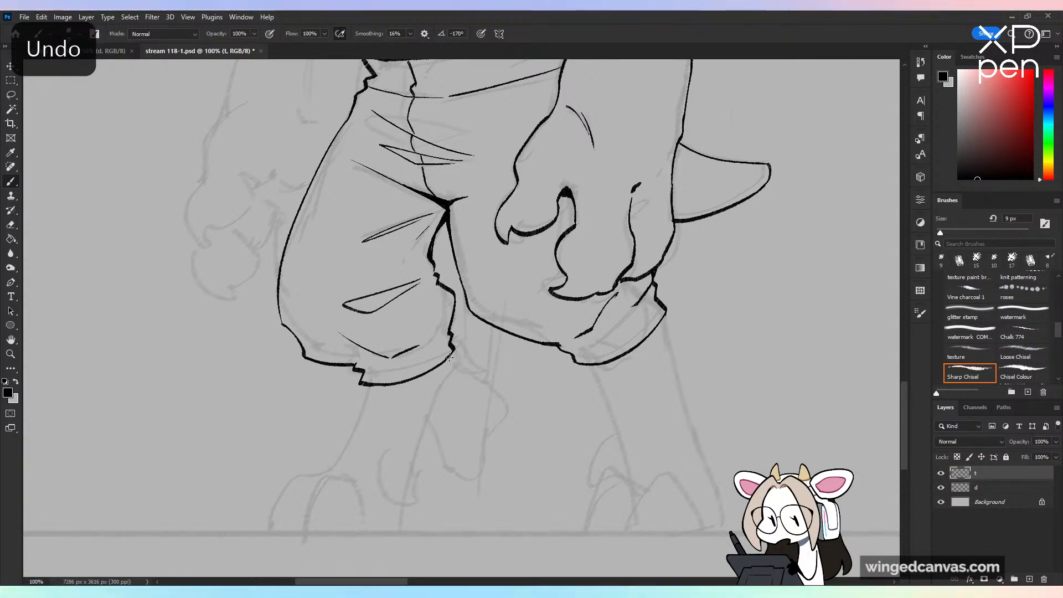
drag(460, 371, 417, 477)
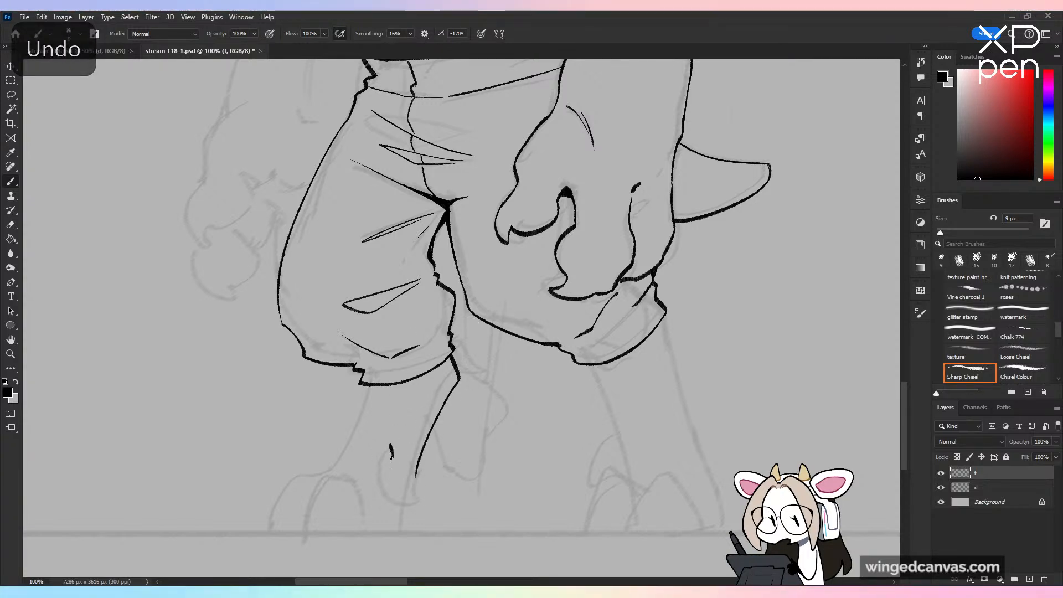
drag(390, 443, 412, 505)
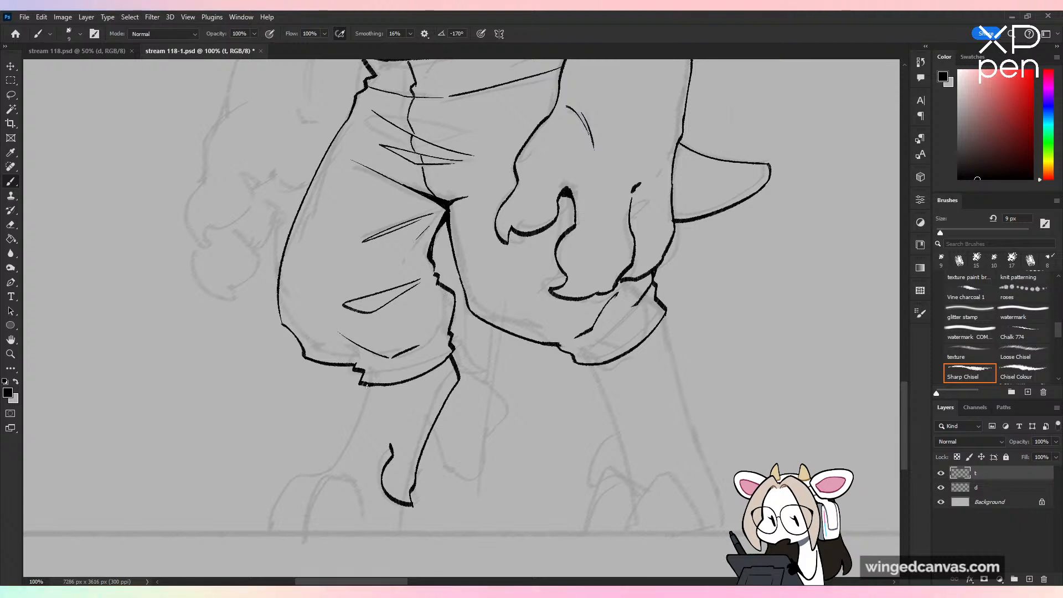
Step: Ink the far lower leg's outer contour down to the foot and the curved outlines of its toes
drag(555, 435, 724, 290)
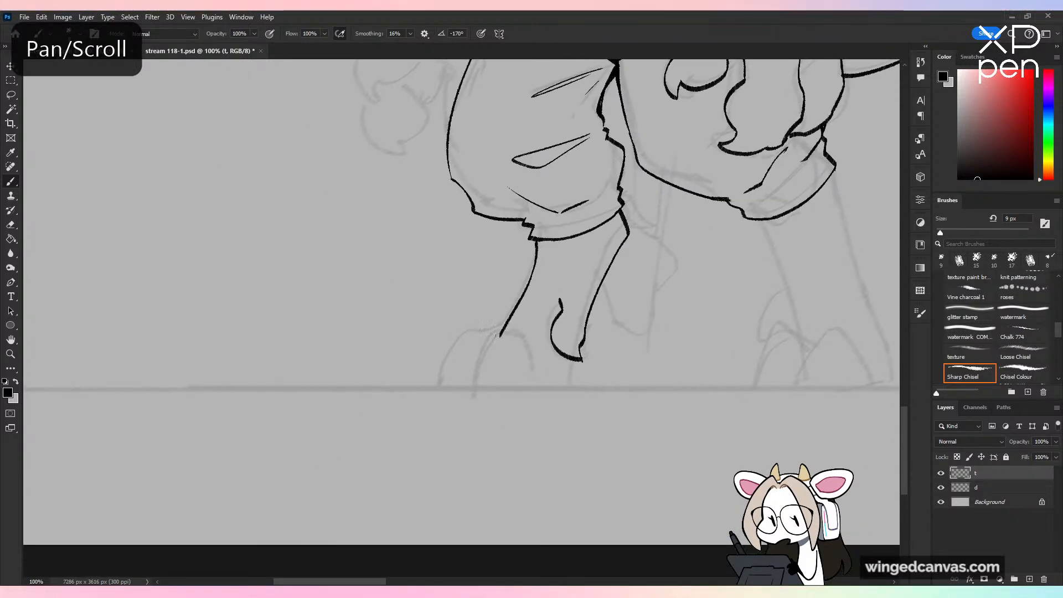
mouse_move(477, 336)
mouse_down()
mouse_move(418, 386)
mouse_move(508, 345)
mouse_move(454, 386)
mouse_move(421, 386)
mouse_up()
key(ctrl+z)
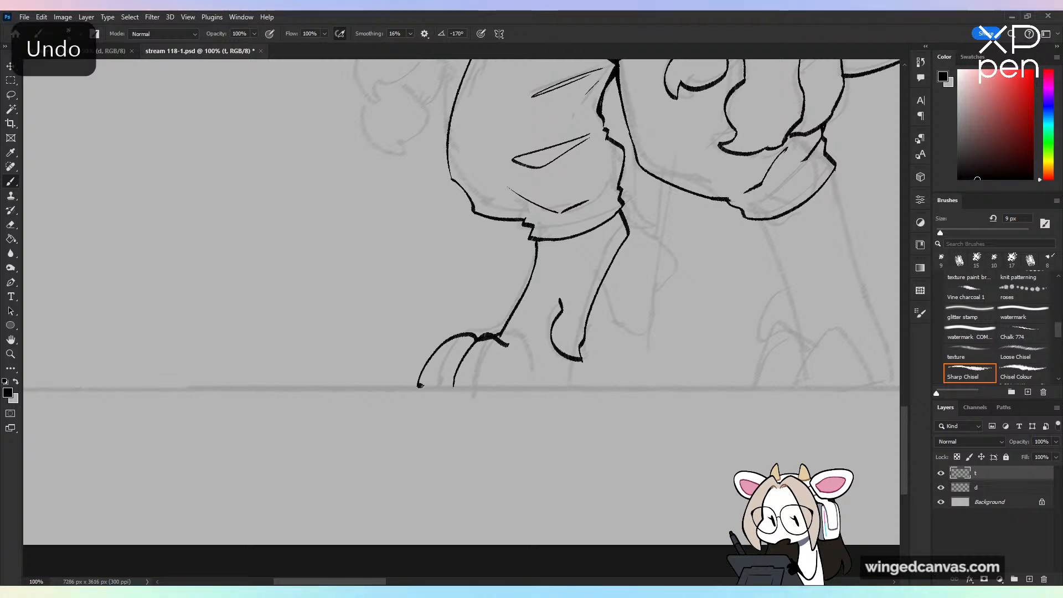
Step: Ink the far foot's flat sole along the ground line, close it at the heel and thicken the line between the toes
shift+click(508, 386)
drag(515, 384, 574, 385)
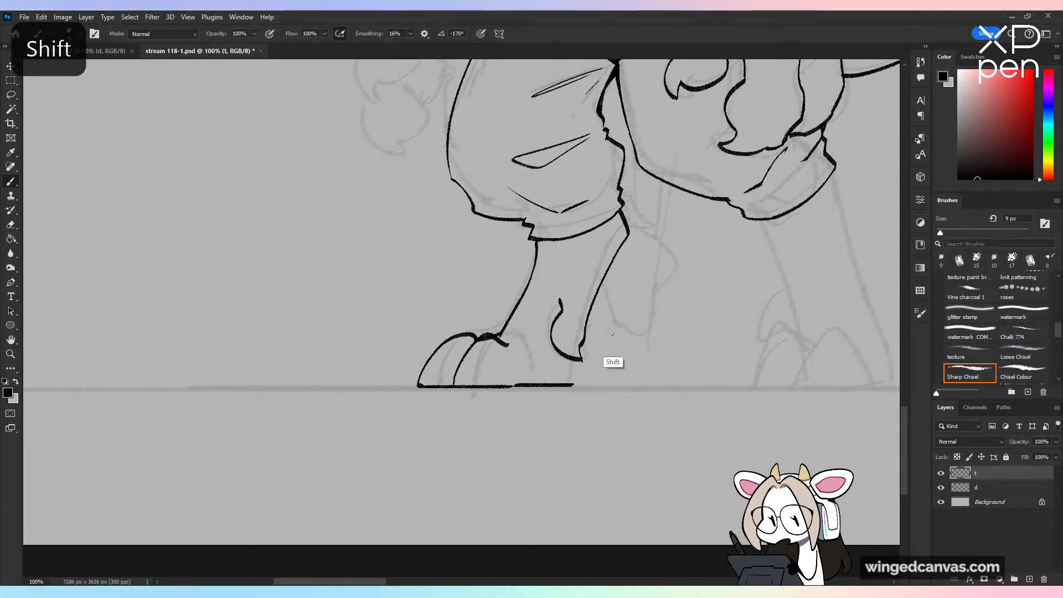
key(ctrl+z)
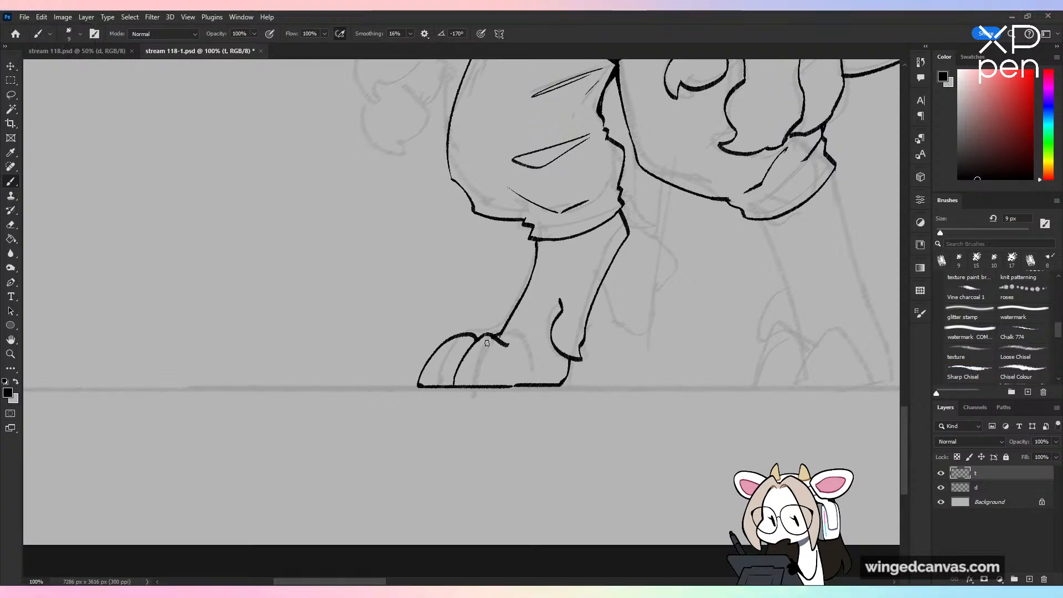
drag(476, 340, 449, 382)
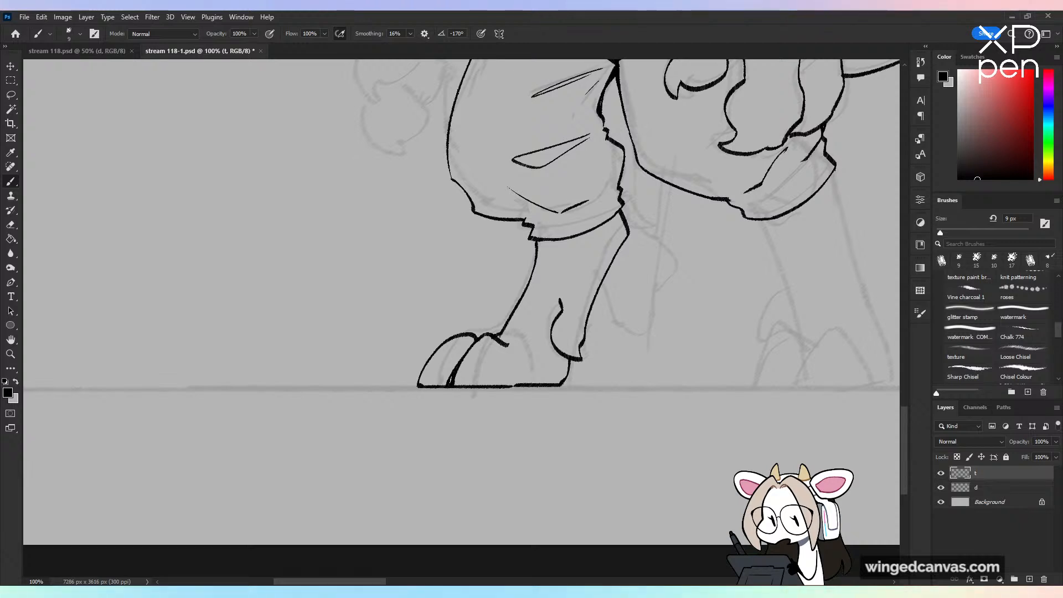
Step: Clean up the join in the far foot's sole line and add short crease marks above the hooked ankle curve
key(ctrl+minus)
key(ctrl+plus)
drag(516, 384, 510, 386)
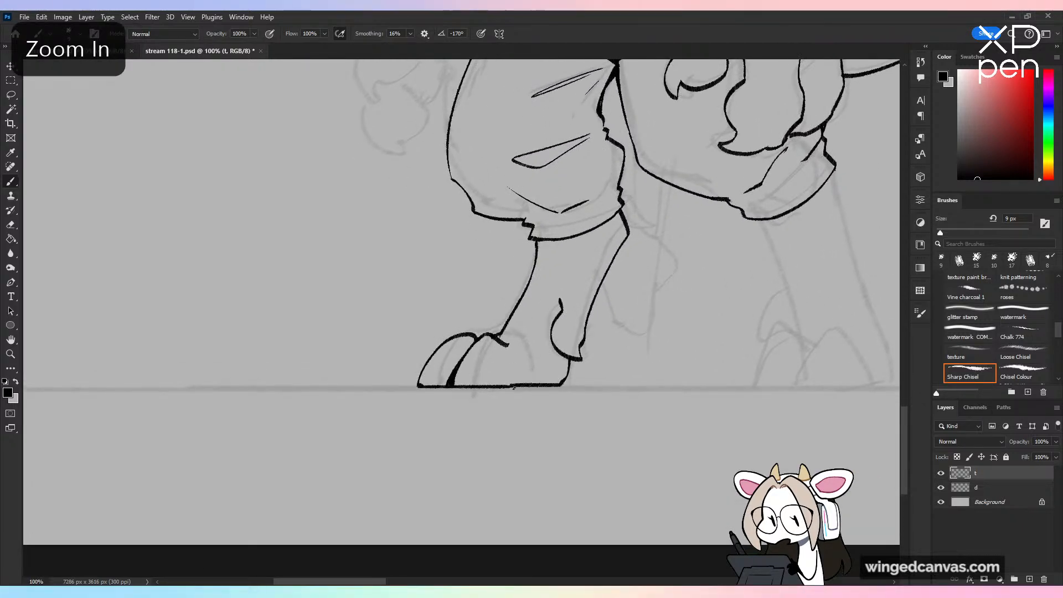
key(ctrl+z)
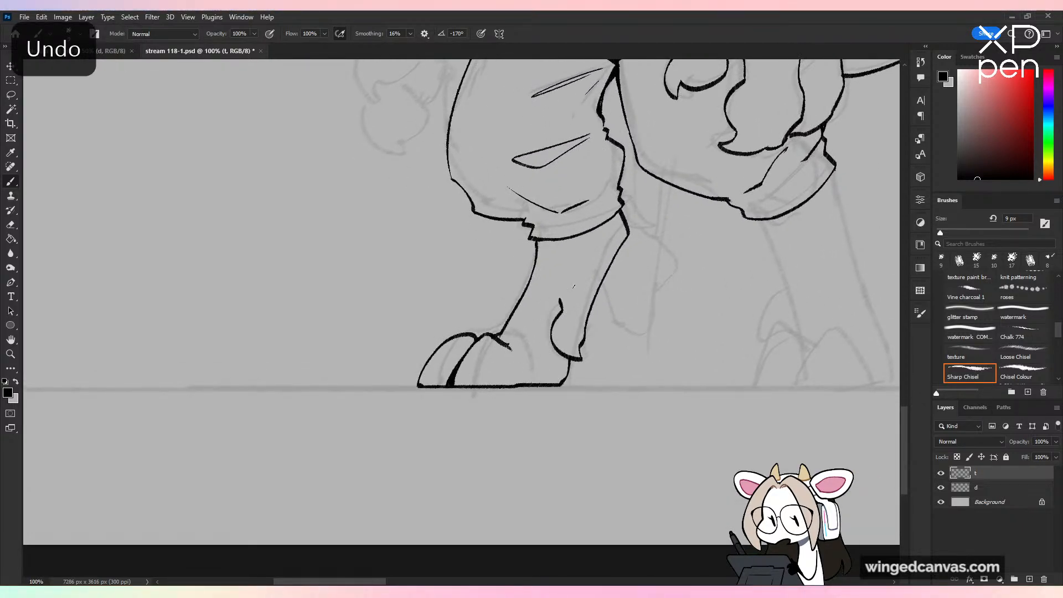
key(ctrl+z)
drag(564, 290, 580, 287)
Step: Ink the near lower leg's inner contour, curving down from the trouser hem toward the foot
key(ctrl+minus)
drag(701, 376, 665, 389)
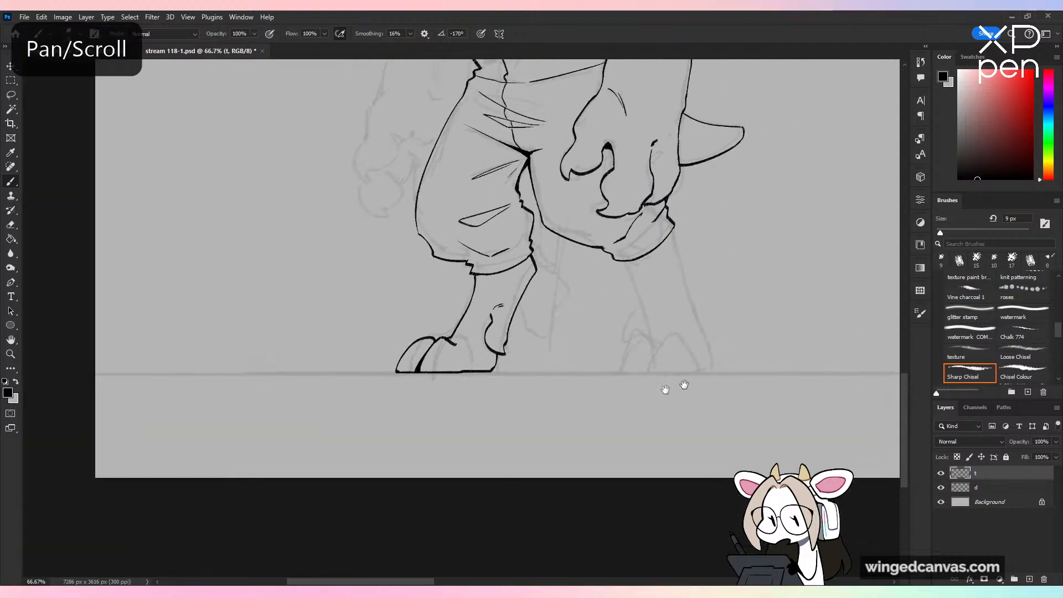
key(ctrl+plus)
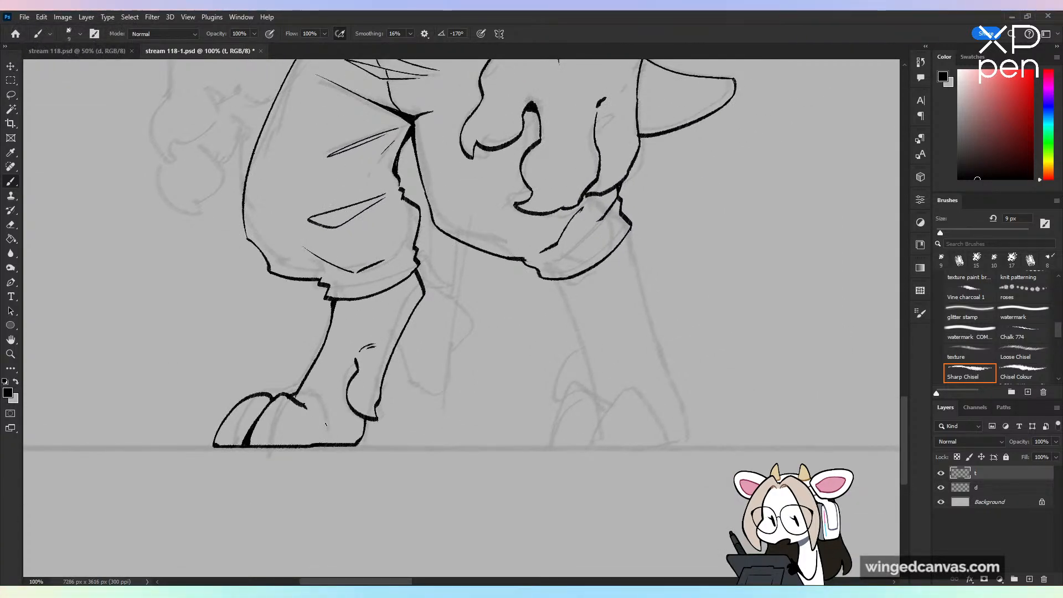
drag(556, 279, 593, 384)
key(ctrl+z)
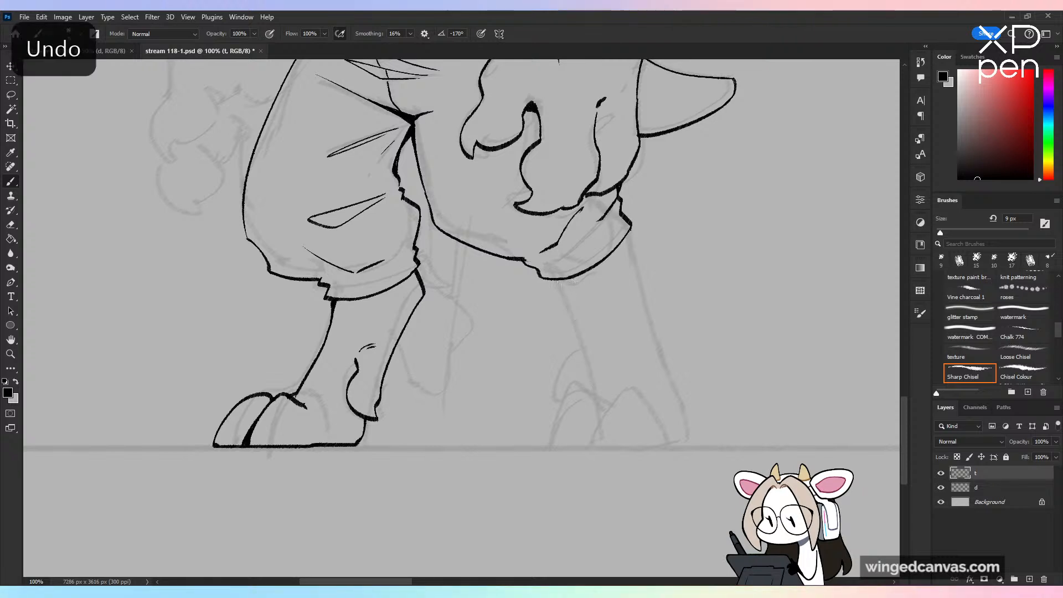
drag(557, 280, 592, 378)
key(ctrl+z)
Step: Fill curved solid black shadows on both lower legs directly beneath the trouser hems
drag(412, 279, 336, 309)
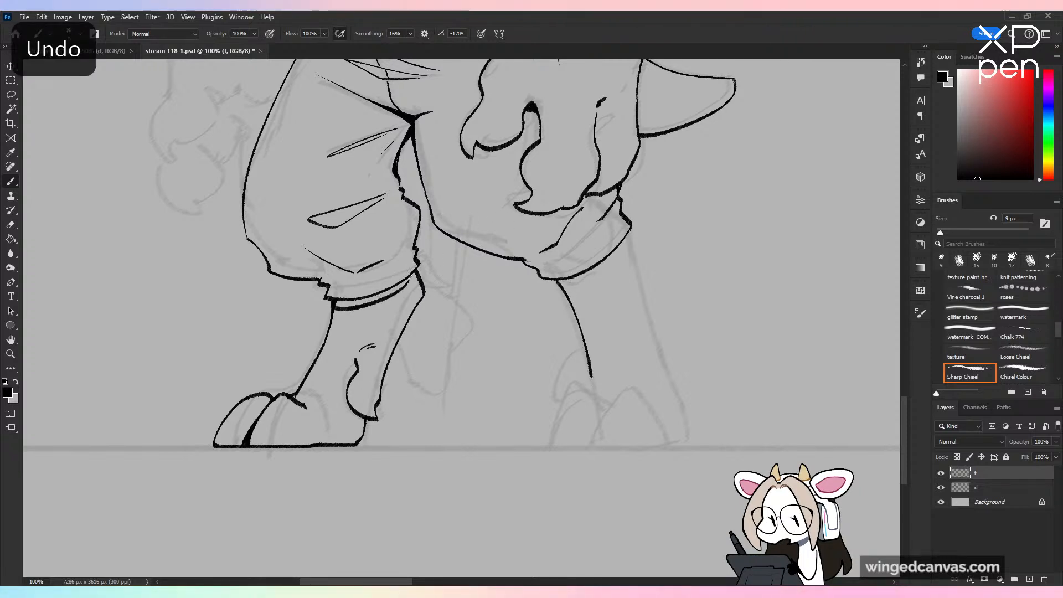
key(ctrl+z)
mouse_move(412, 278)
mouse_down()
mouse_move(339, 310)
mouse_move(410, 288)
mouse_up()
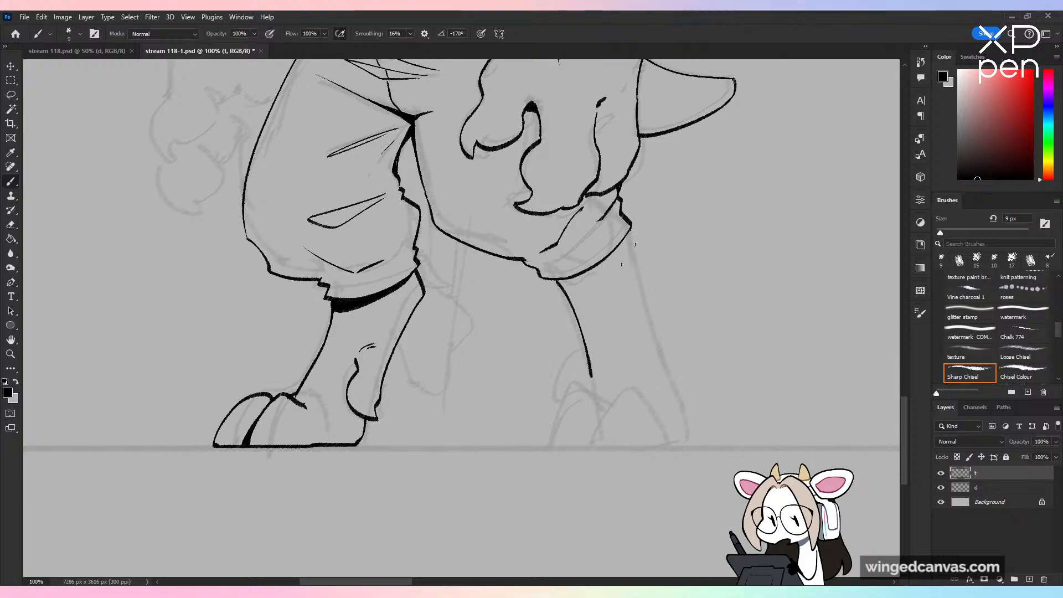
key(ctrl+z)
mouse_move(627, 240)
mouse_down()
mouse_move(564, 284)
mouse_move(609, 256)
mouse_up()
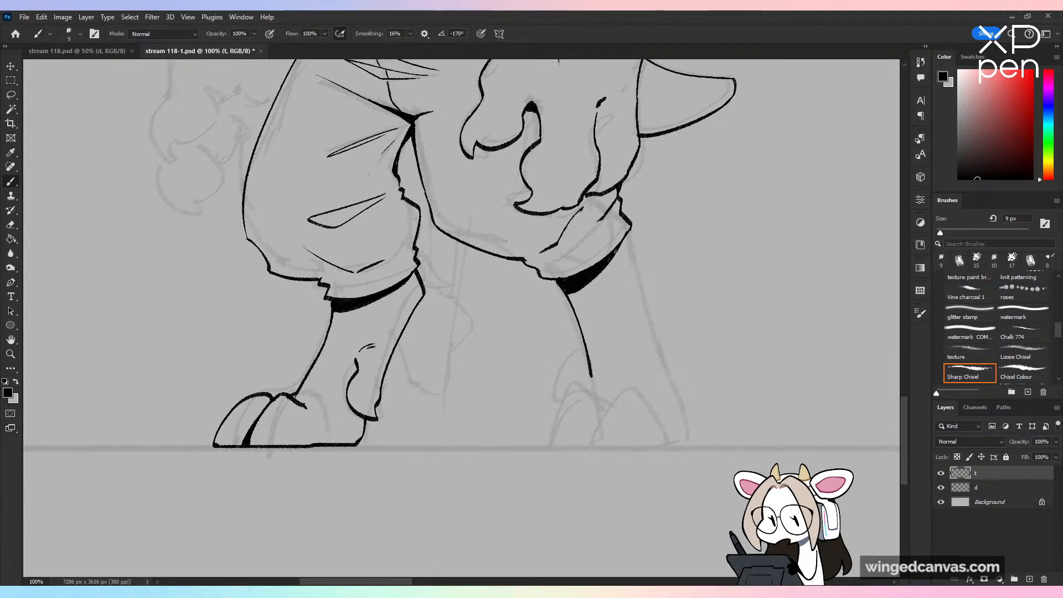
Step: Ink the near lower leg's outer contour, sloping from the trouser hem down to the ground line
drag(536, 270, 558, 280)
key(ctrl+minus)
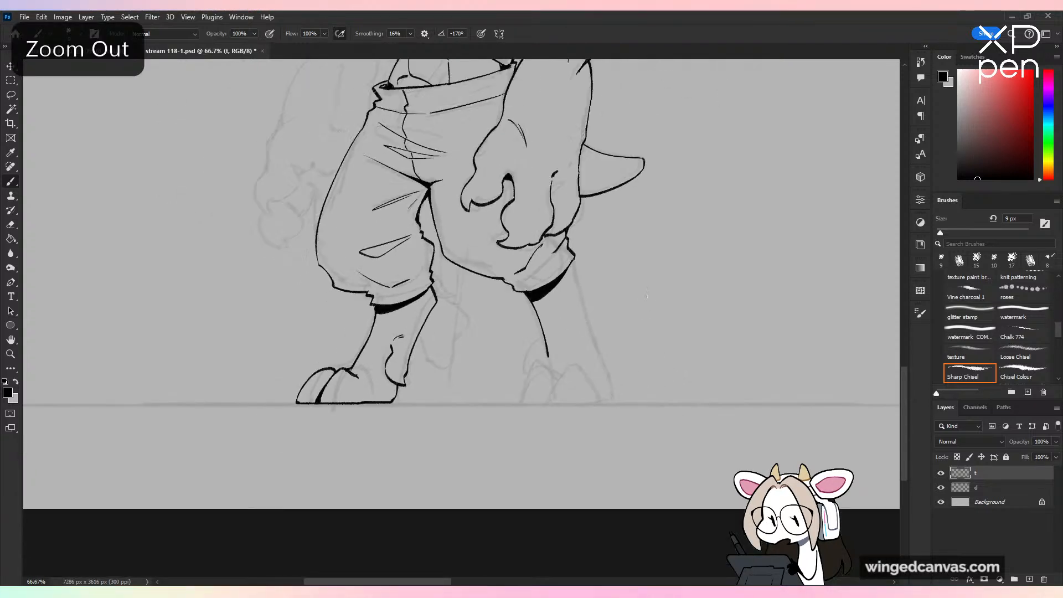
drag(606, 399, 598, 340)
key(ctrl+plus)
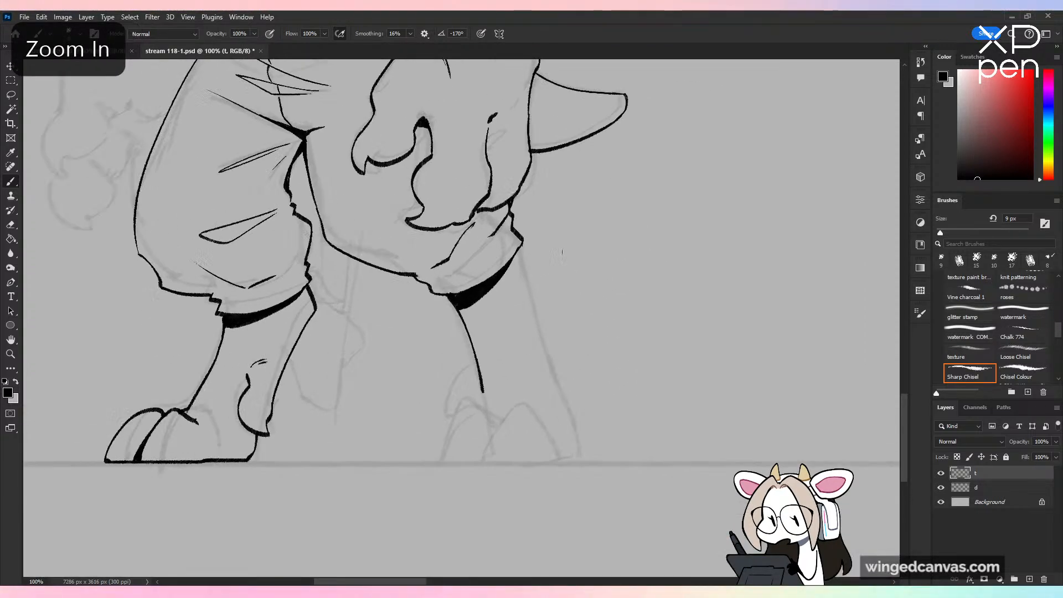
drag(522, 254, 573, 456)
key(ctrl+z)
drag(548, 379, 570, 462)
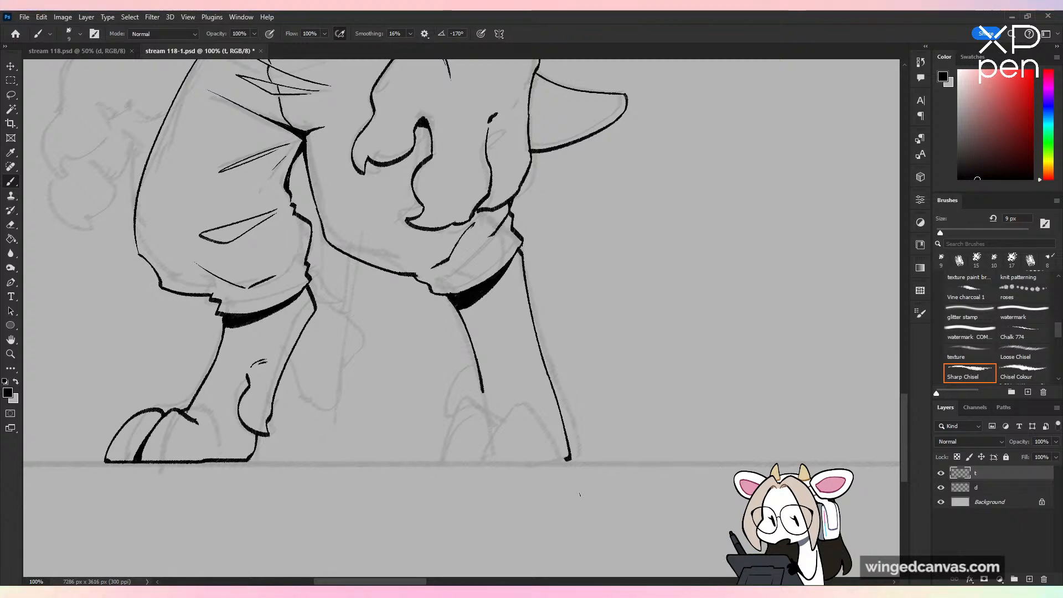
Step: Ink the near foot's two rounded toes with a dividing line and crease, and close its flat sole along the ground line
key(ctrl+z)
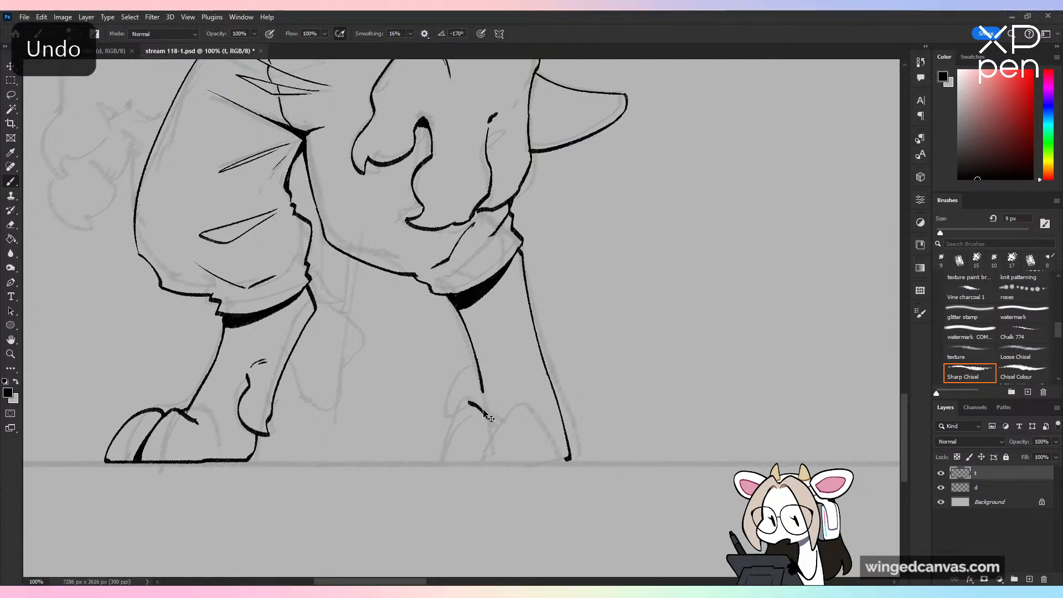
mouse_move(486, 411)
mouse_down()
mouse_move(449, 422)
mouse_move(435, 462)
mouse_up()
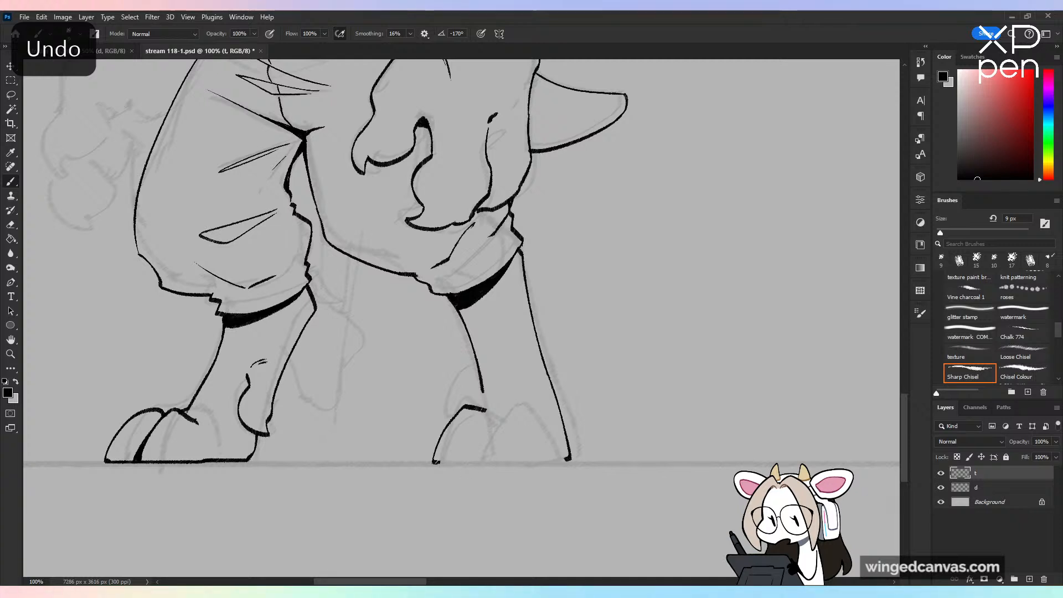
shift+click(493, 462)
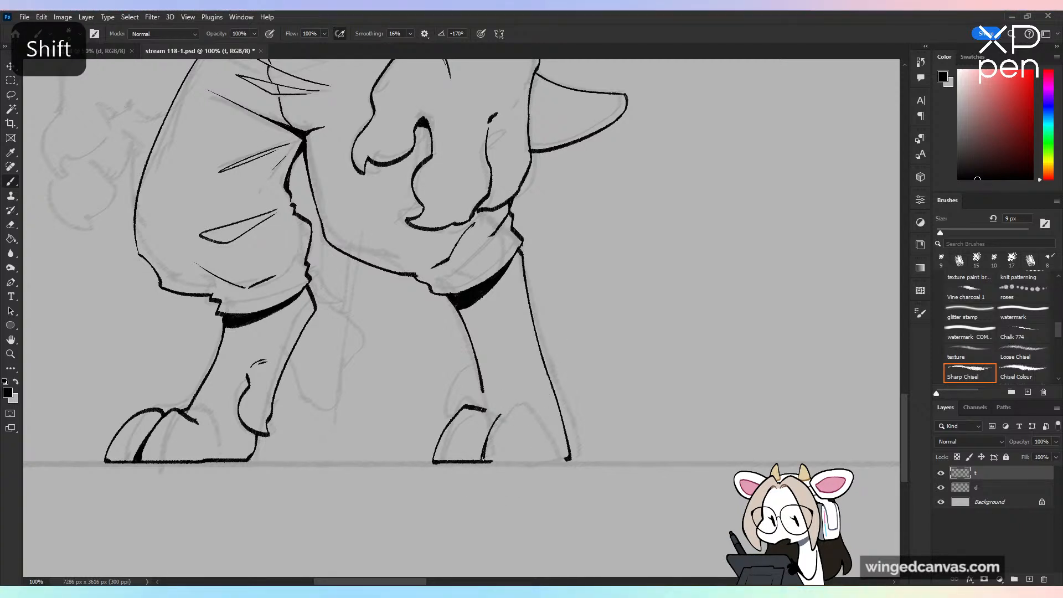
drag(501, 414, 513, 406)
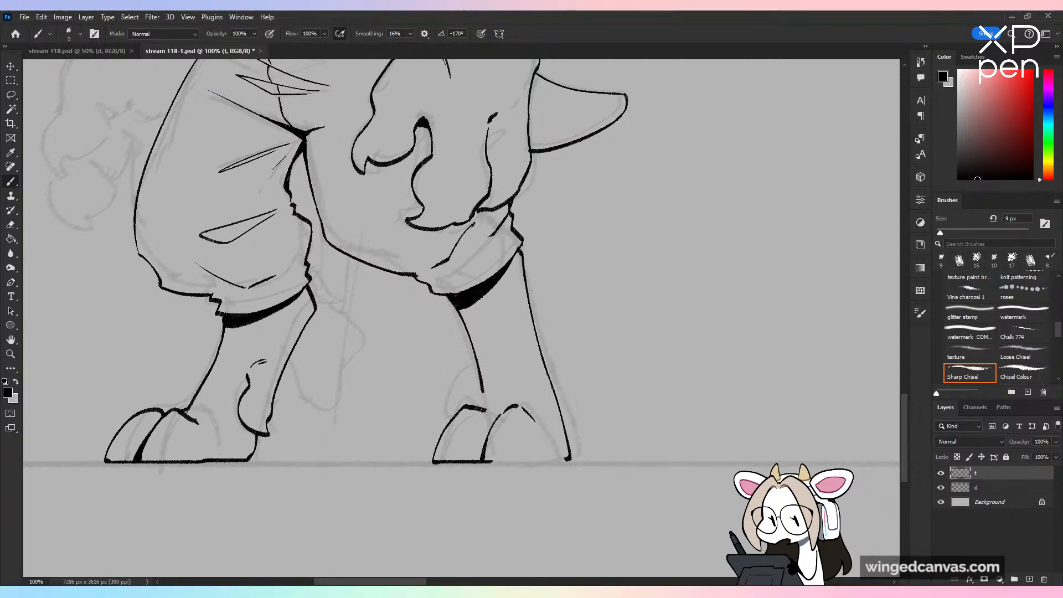
key(ctrl+z)
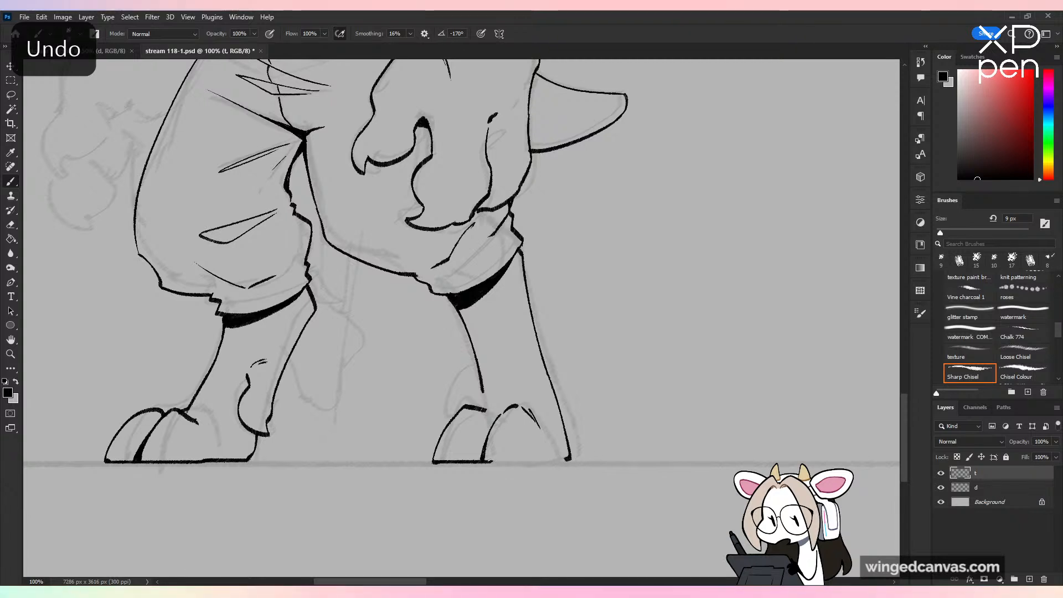
shift+click(562, 460)
key(ctrl+z)
shift+click(565, 461)
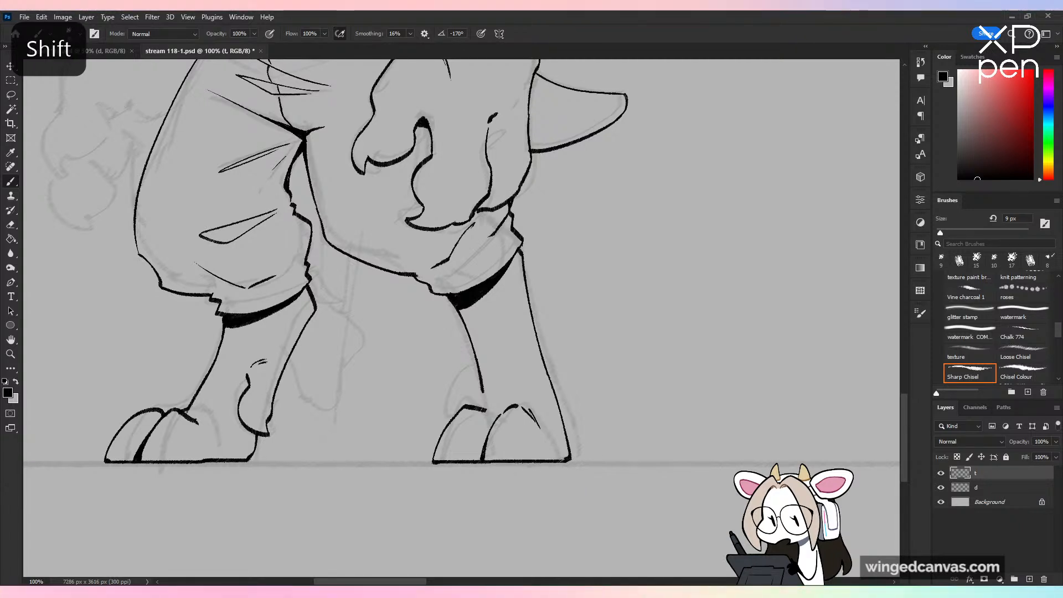
Step: Ink a small rounded spur on the near ankle's inner side and clean up the leg line where it meets the foot
drag(474, 361, 450, 404)
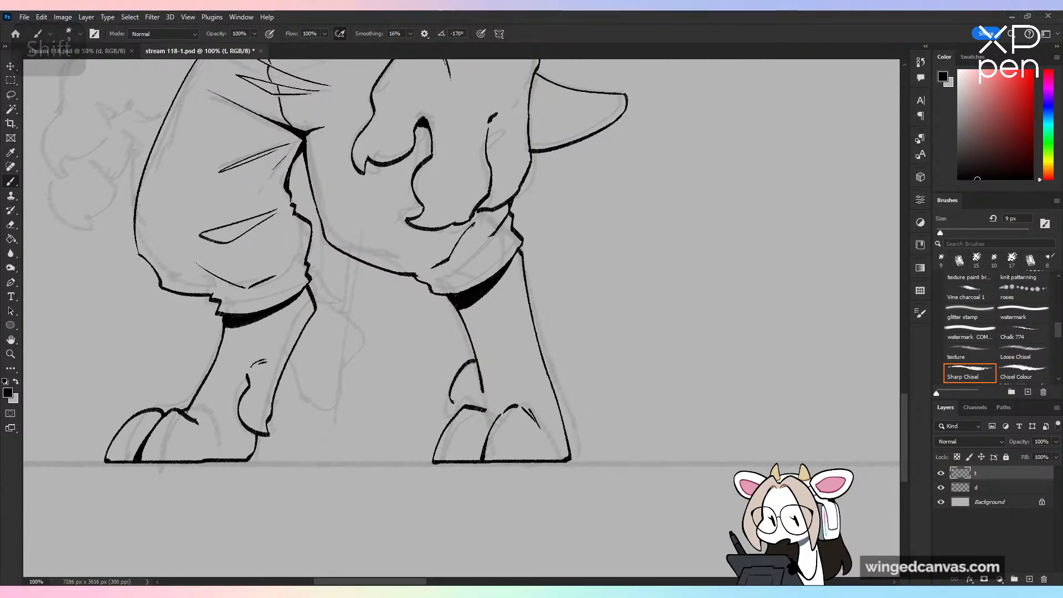
key(ctrl+z)
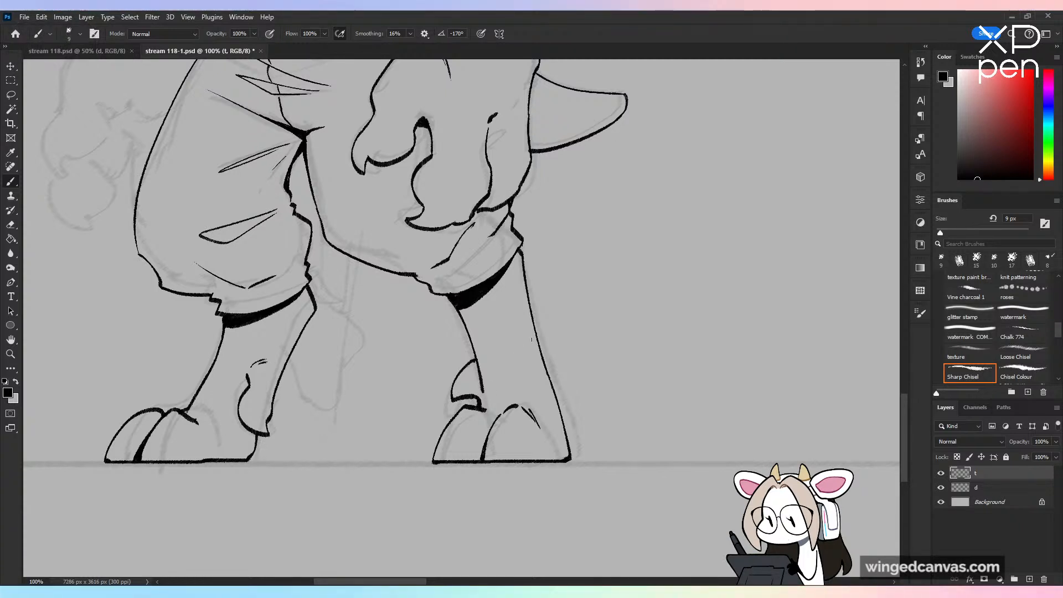
key(e)
drag(486, 386, 482, 407)
key(b)
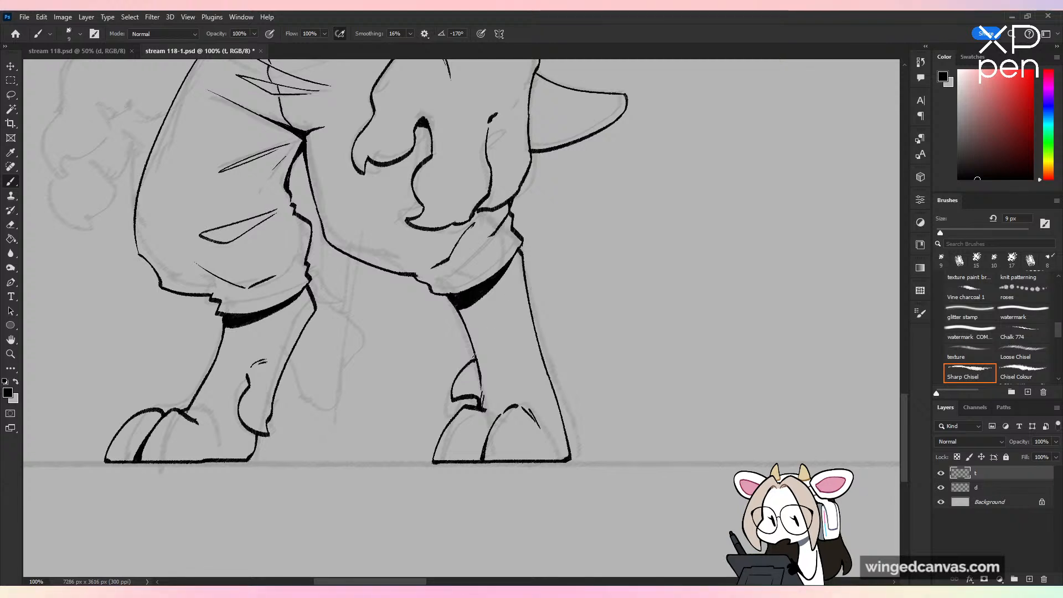
Step: Redraw the near ankle's inner spur with a more jagged, hooked outline above the toes
key(ctrl+minus)
key(ctrl+plus)
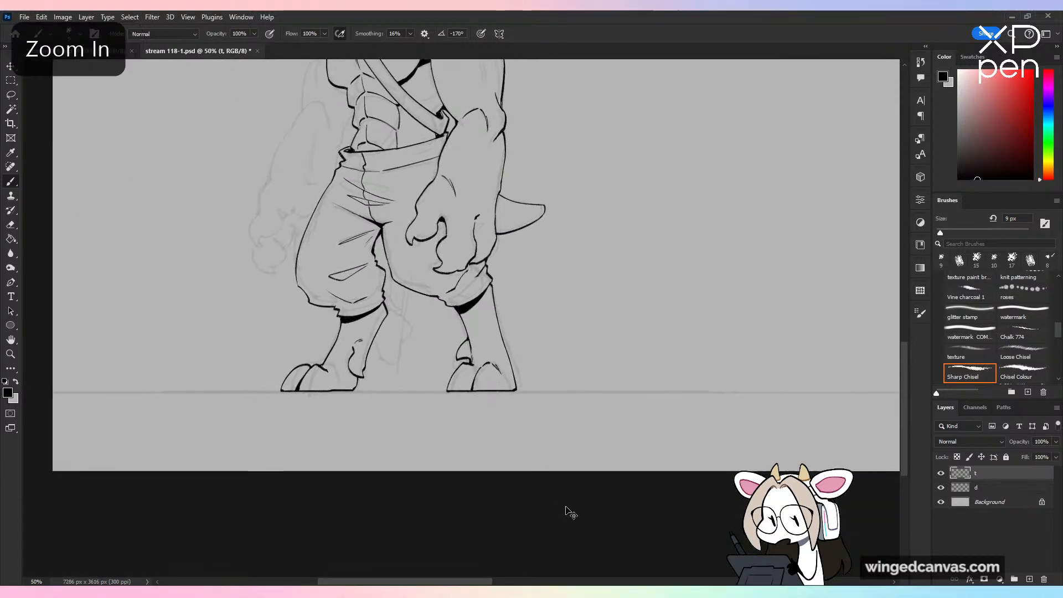
mouse_move(449, 404)
mouse_down()
mouse_move(477, 397)
mouse_move(459, 373)
mouse_up()
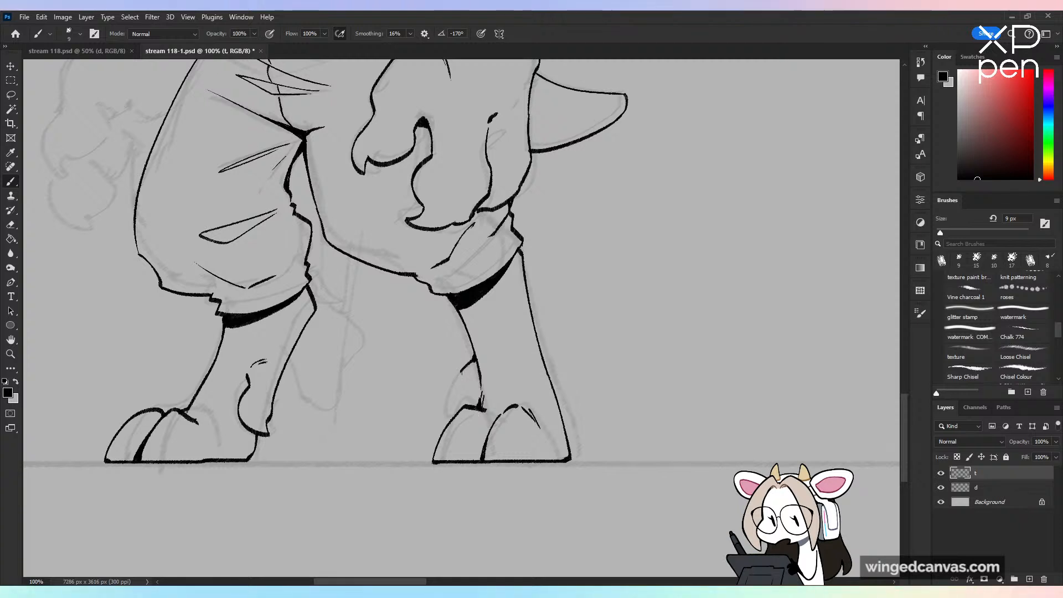
drag(460, 383, 446, 421)
key(ctrl+z)
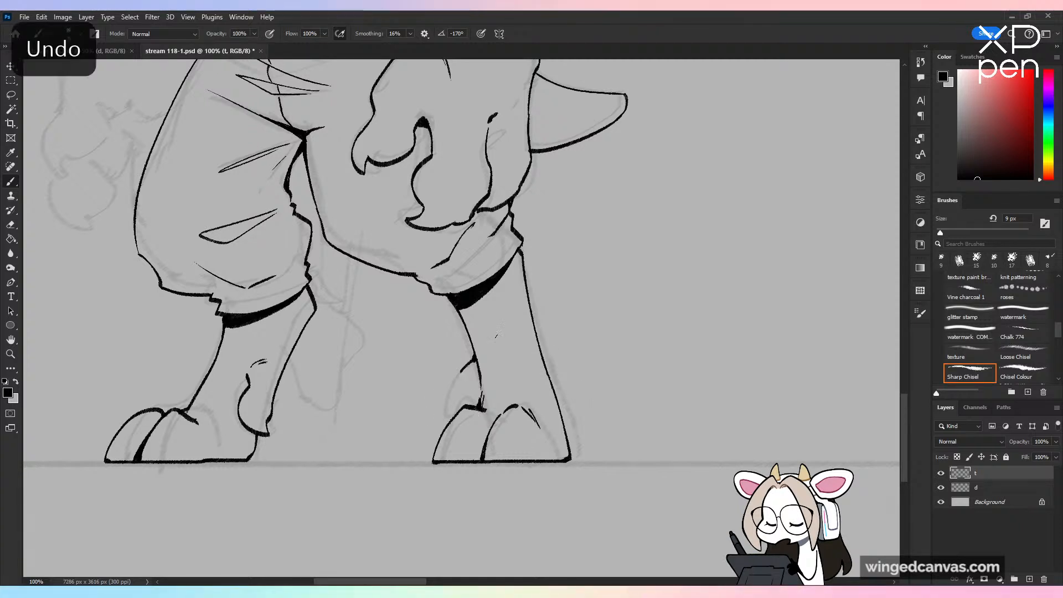
Step: Examine the whole inked figure from head to feet to judge its balance and proportions
key(ctrl+minus)
key(ctrl+minus)
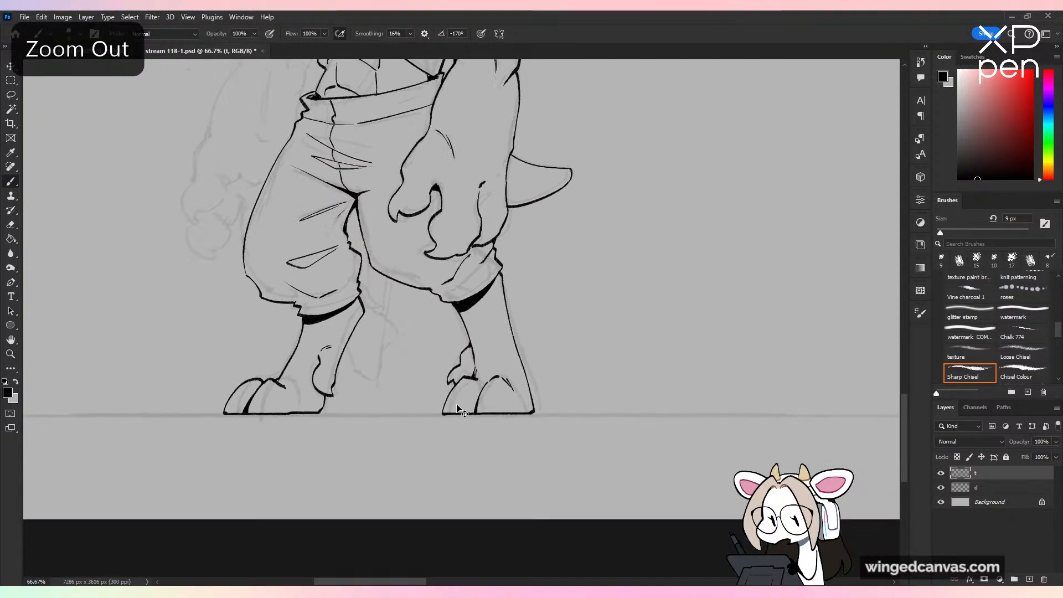
mouse_move(911, 331)
mouse_down()
mouse_move(909, 308)
mouse_move(907, 327)
mouse_up()
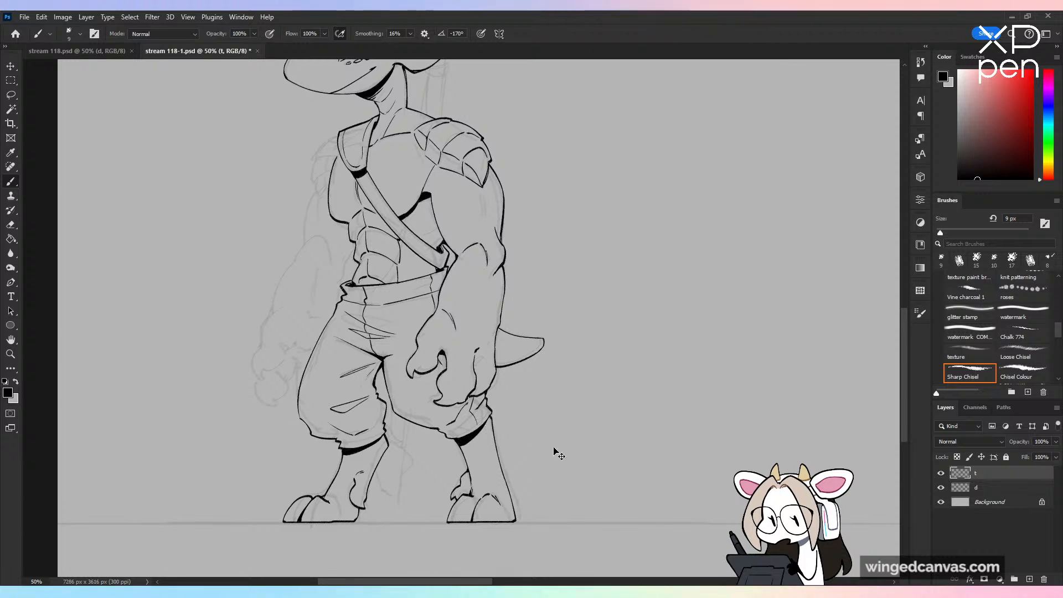
key(ctrl+minus)
key(ctrl+shift+h)
key(ctrl+shift+h)
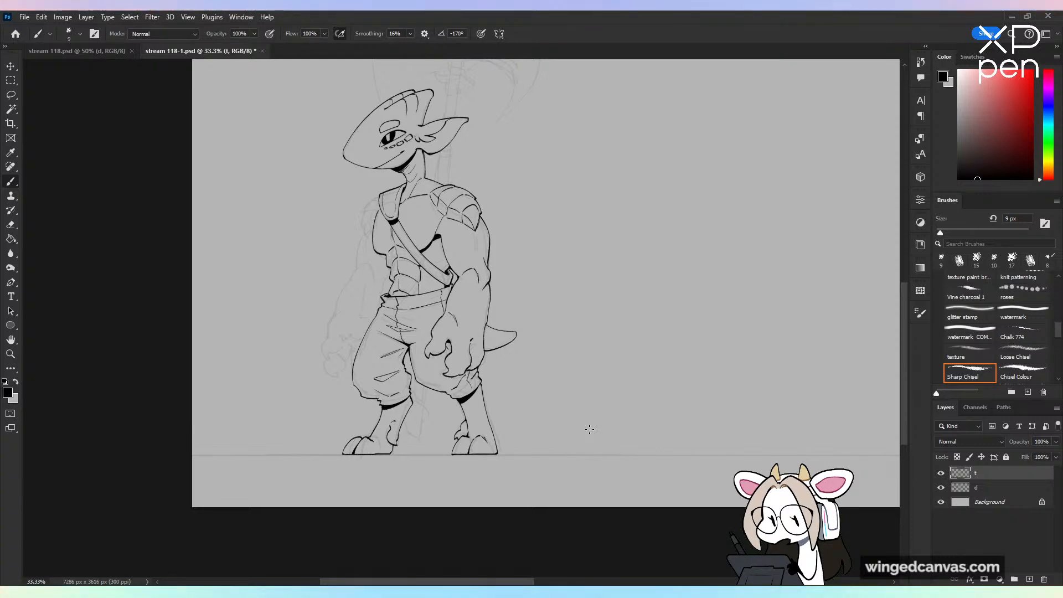
Step: Ink the far shoulder armor's stepped outer contour, ending in a pointed lower plate beside the chest
key(ctrl+plus)
key(ctrl+plus)
drag(524, 204, 713, 413)
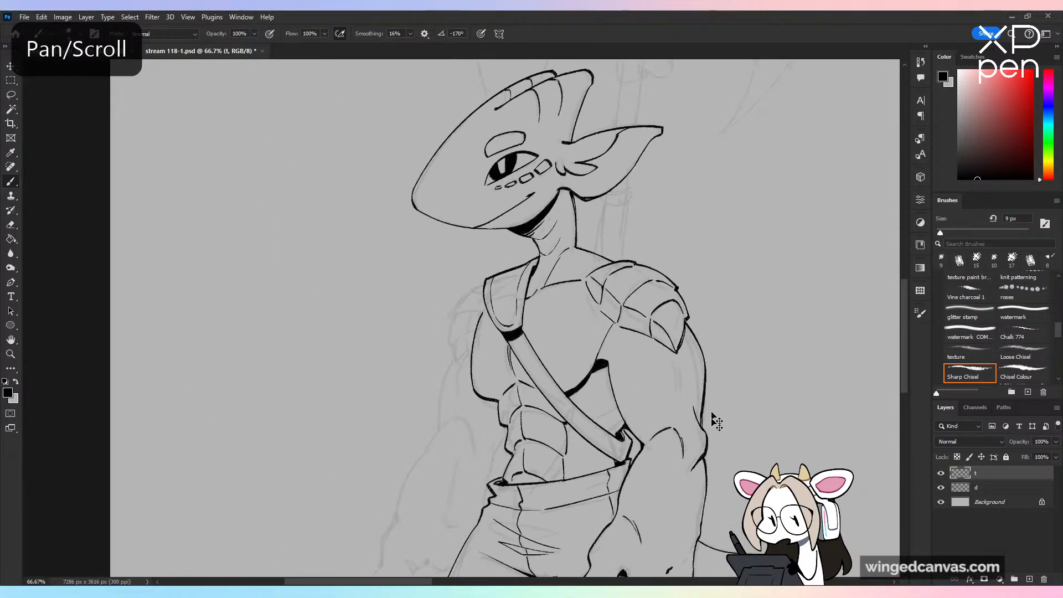
key(ctrl+plus)
key(ctrl+plus)
mouse_move(530, 213)
mouse_down()
mouse_move(473, 242)
mouse_move(429, 315)
mouse_move(435, 327)
mouse_up()
mouse_move(433, 407)
mouse_down()
mouse_move(458, 472)
mouse_move(487, 439)
mouse_up()
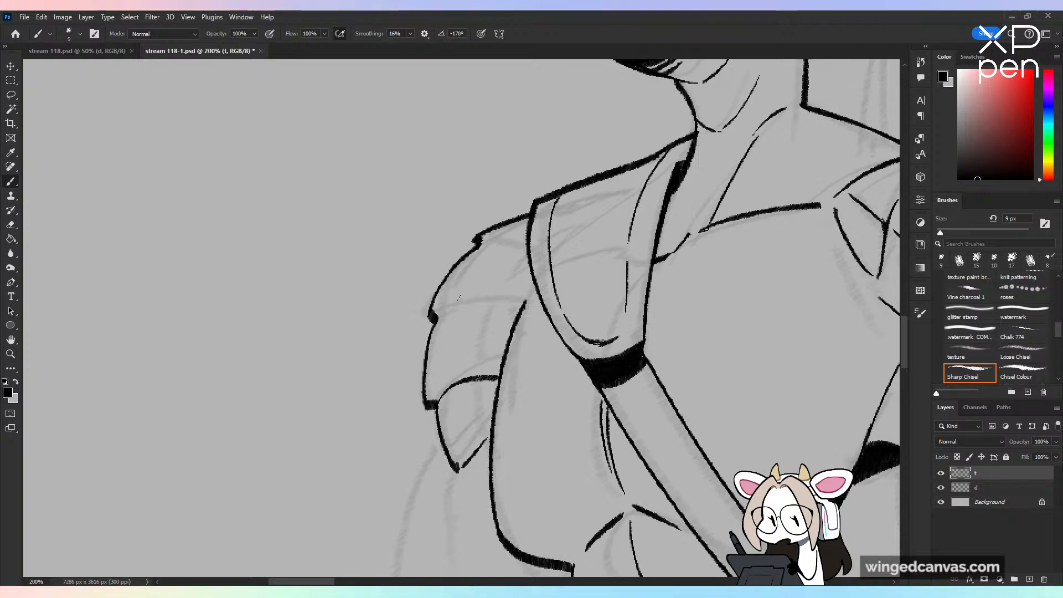
Step: Ink the overlapping plate edges and the inner vertical dividing line within the far shoulder armor
mouse_move(441, 311)
mouse_down()
mouse_move(531, 294)
mouse_move(490, 321)
mouse_move(480, 376)
mouse_up()
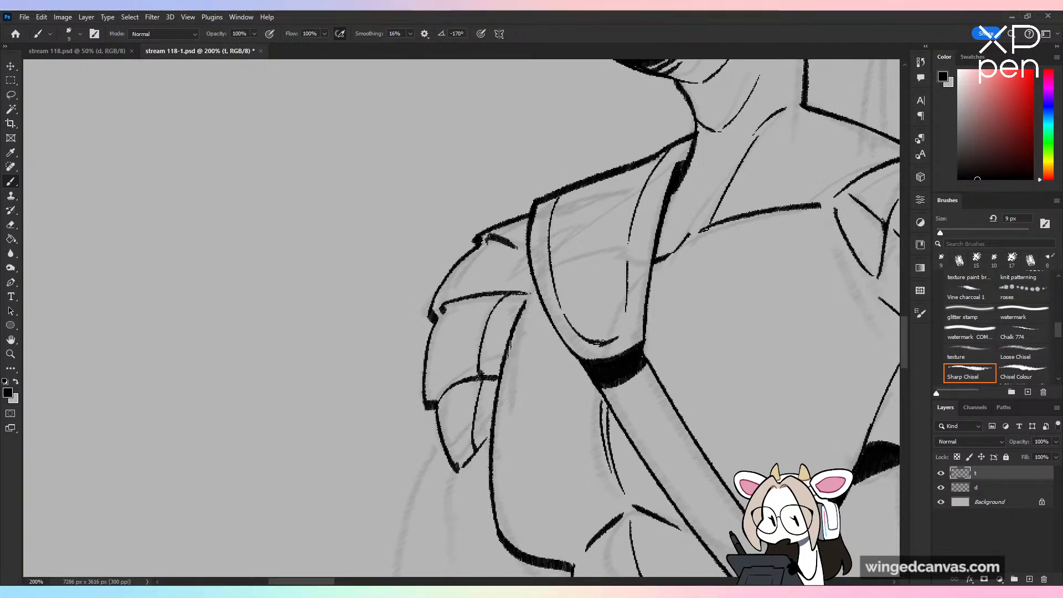
drag(530, 259, 512, 287)
key(ctrl+minus)
key(ctrl+minus)
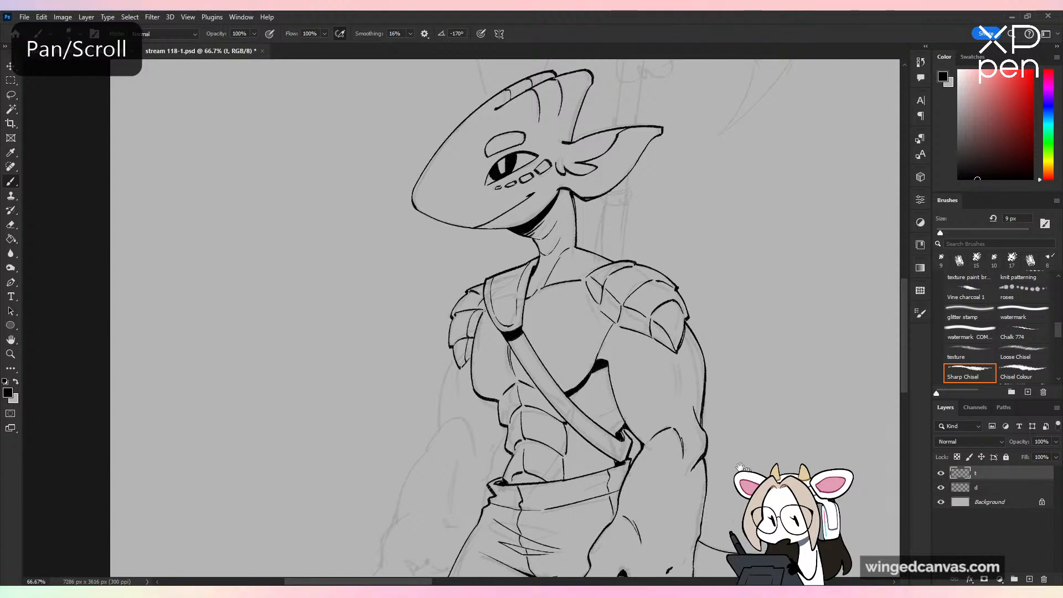
Step: Ink the far upper arm's outer contour below the shoulder armor and the inner arm line running past the waist
drag(772, 460, 699, 393)
key(ctrl+shift+h)
key(ctrl+shift+h)
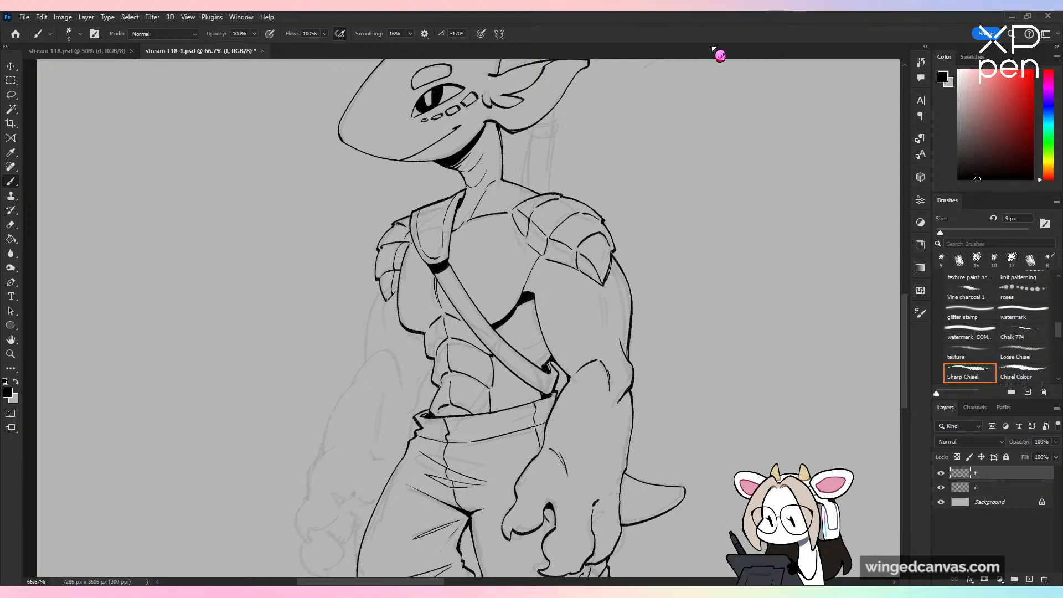
key(ctrl+plus)
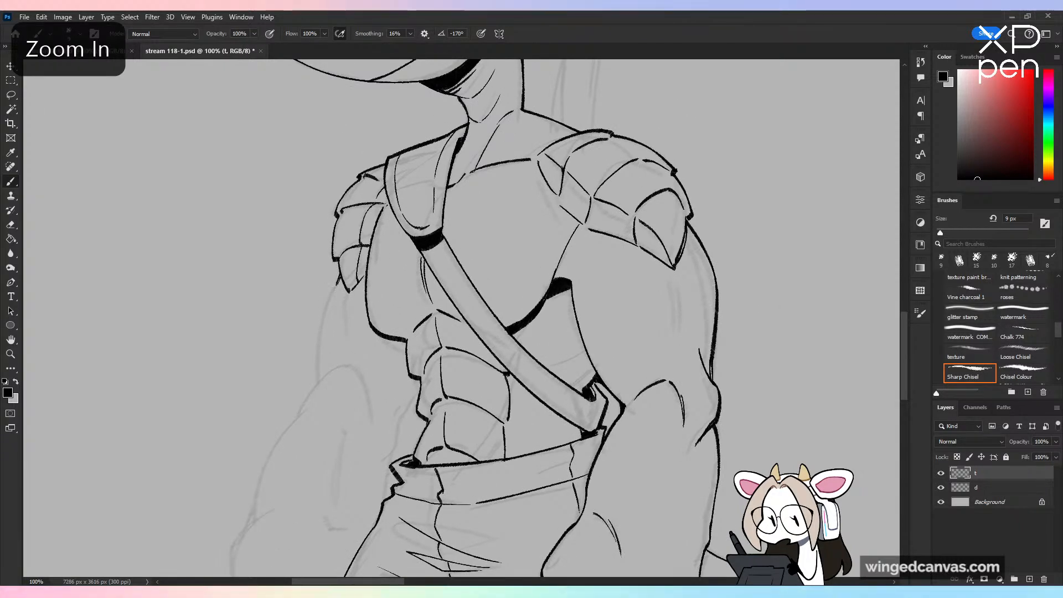
drag(340, 280, 320, 382)
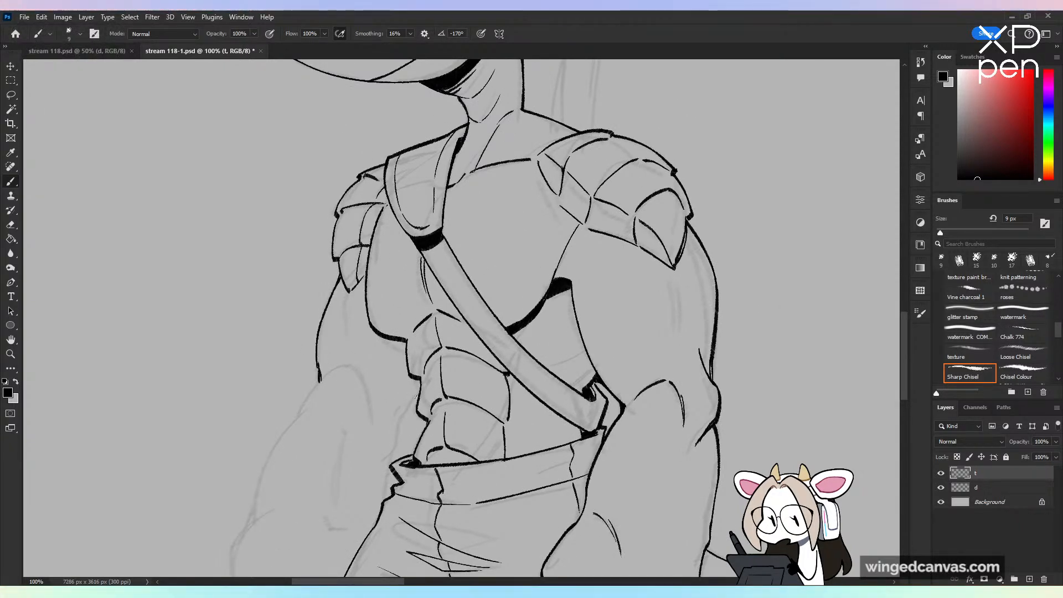
mouse_move(403, 416)
mouse_down()
mouse_move(385, 458)
mouse_move(477, 294)
mouse_up()
key(ctrl+z)
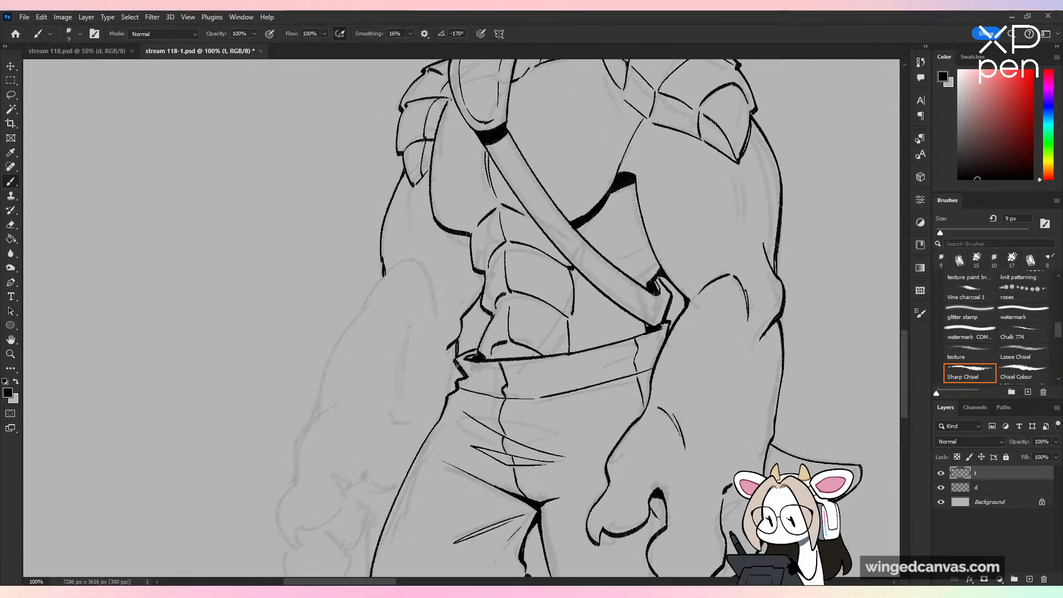
drag(458, 340, 449, 394)
Step: Ink the far forearm's outer and inner contours from the rounded, creased elbow down to the wrist
drag(388, 274, 357, 322)
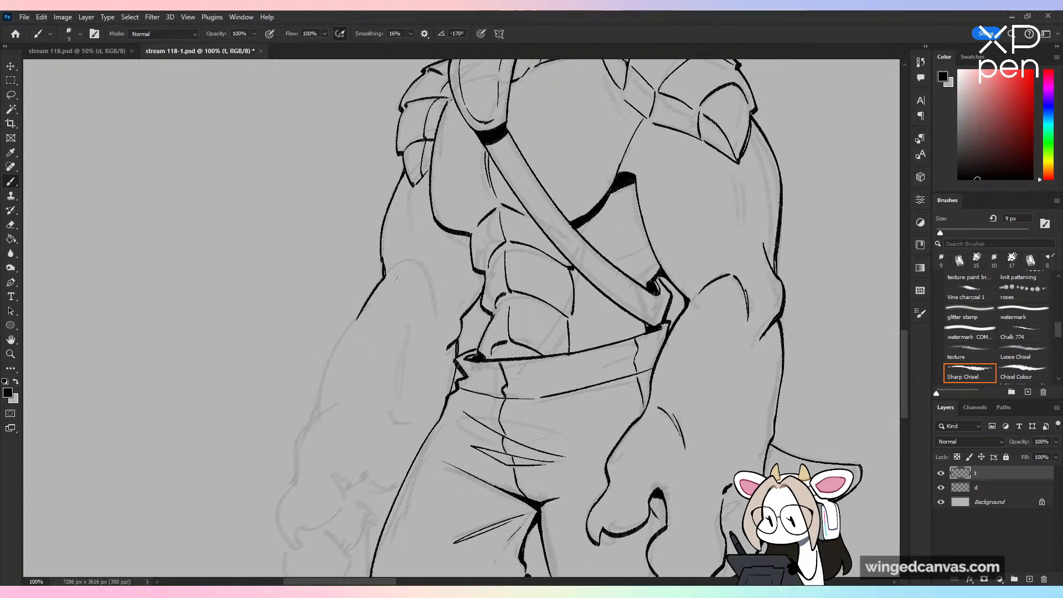
key(ctrl+z)
drag(387, 273, 350, 328)
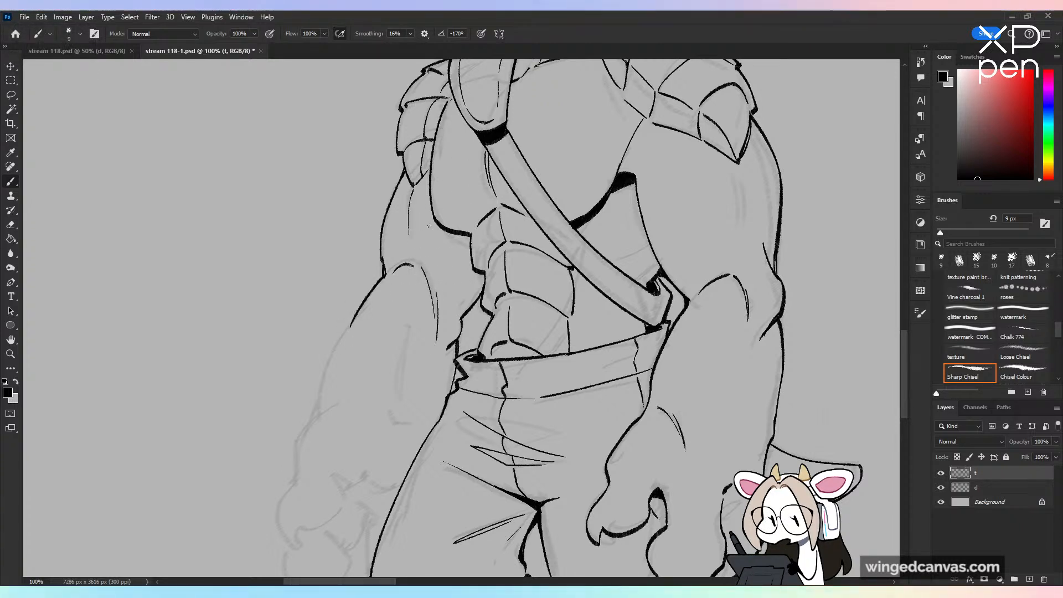
drag(353, 321, 322, 382)
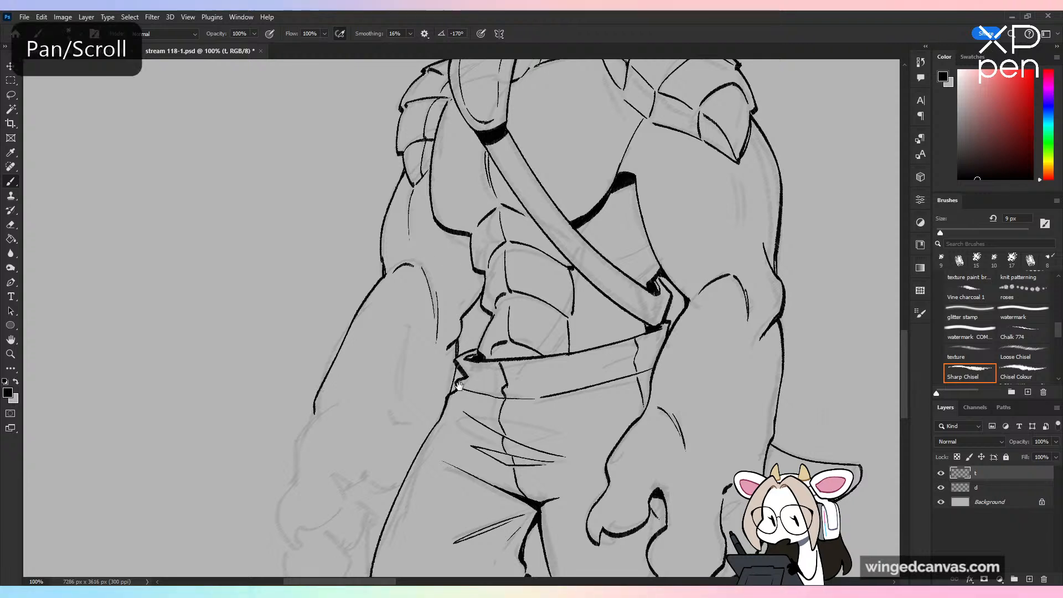
key(ctrl+z)
mouse_move(414, 314)
mouse_down()
mouse_move(493, 194)
mouse_move(399, 294)
mouse_up()
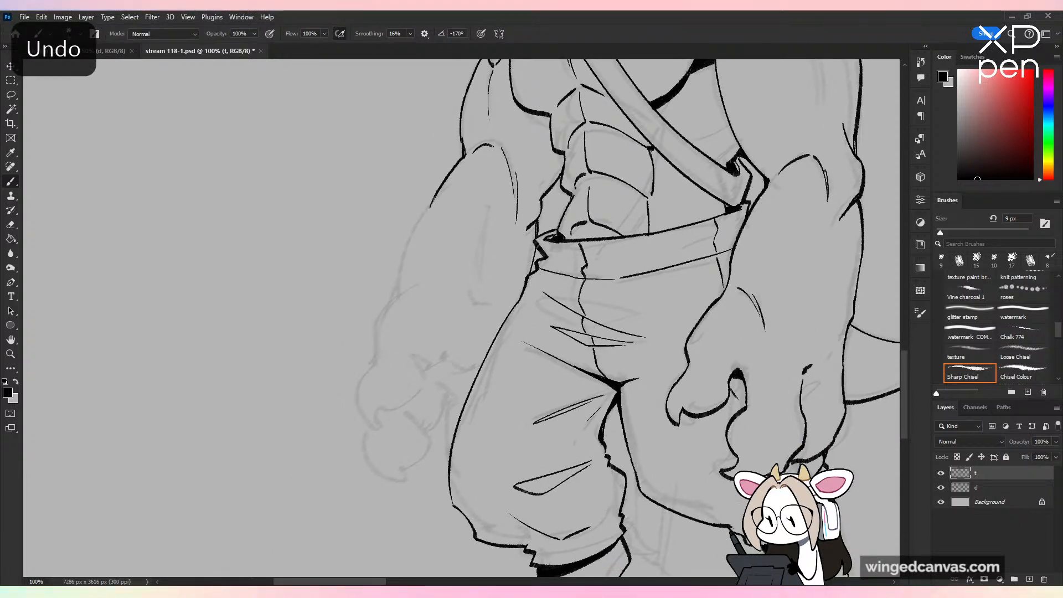
drag(435, 198, 399, 290)
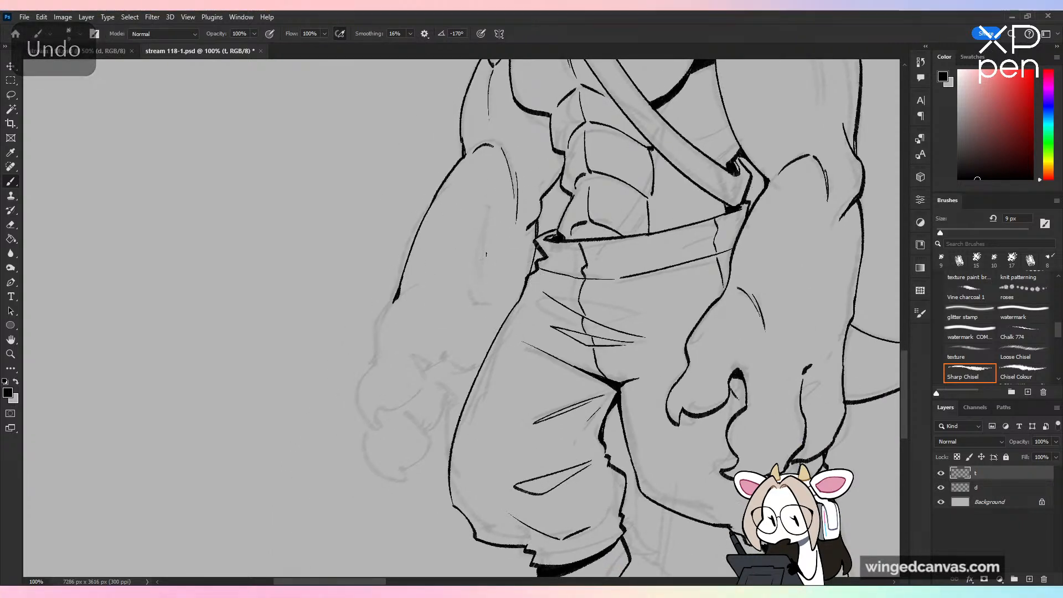
drag(502, 269, 482, 323)
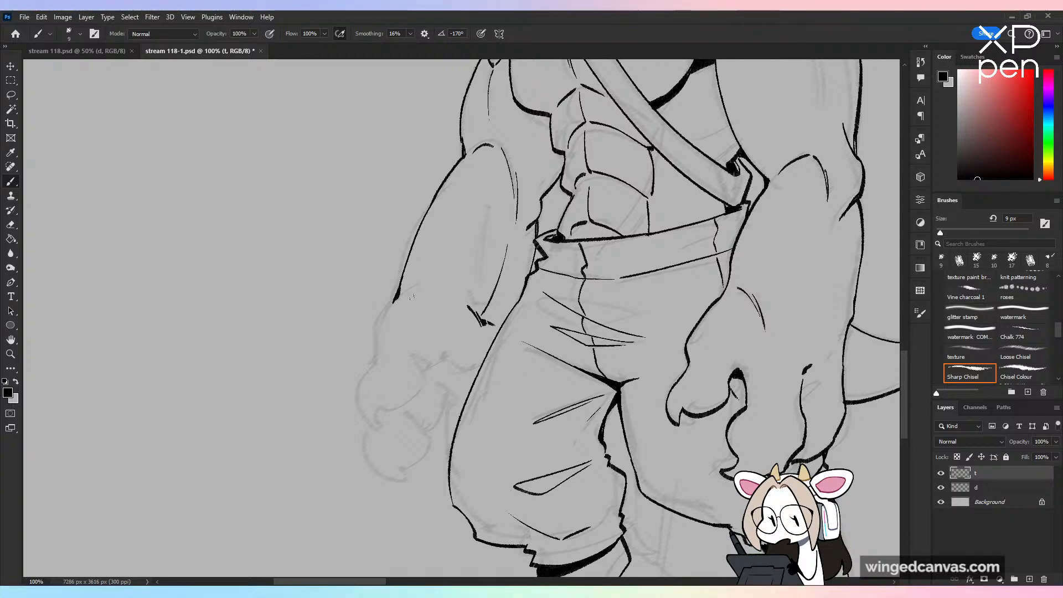
Step: Ink the far hand's outer contour from the wrist into the first clawed finger, plus the finger's inner edge and the palm crease line
drag(393, 301, 383, 311)
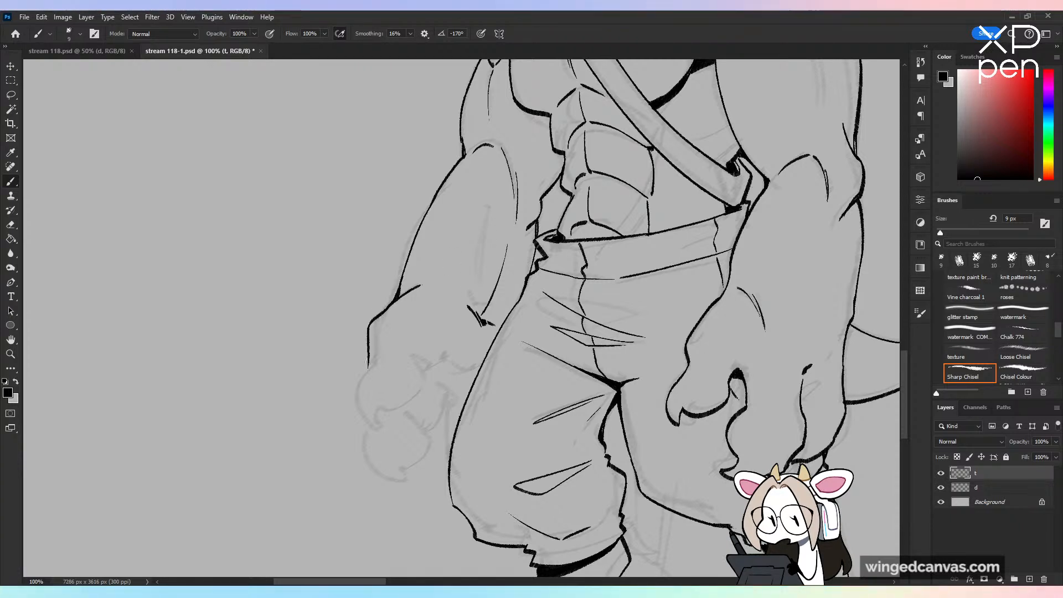
key(ctrl+z)
drag(396, 298, 359, 345)
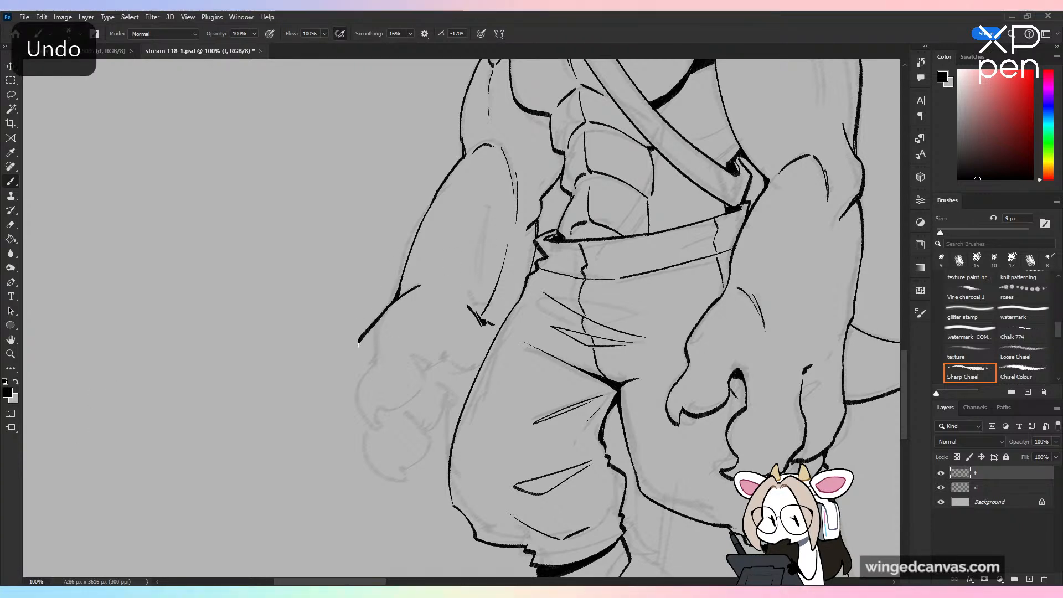
key(ctrl+z)
mouse_move(392, 302)
mouse_down()
mouse_move(366, 338)
mouse_move(370, 430)
mouse_up()
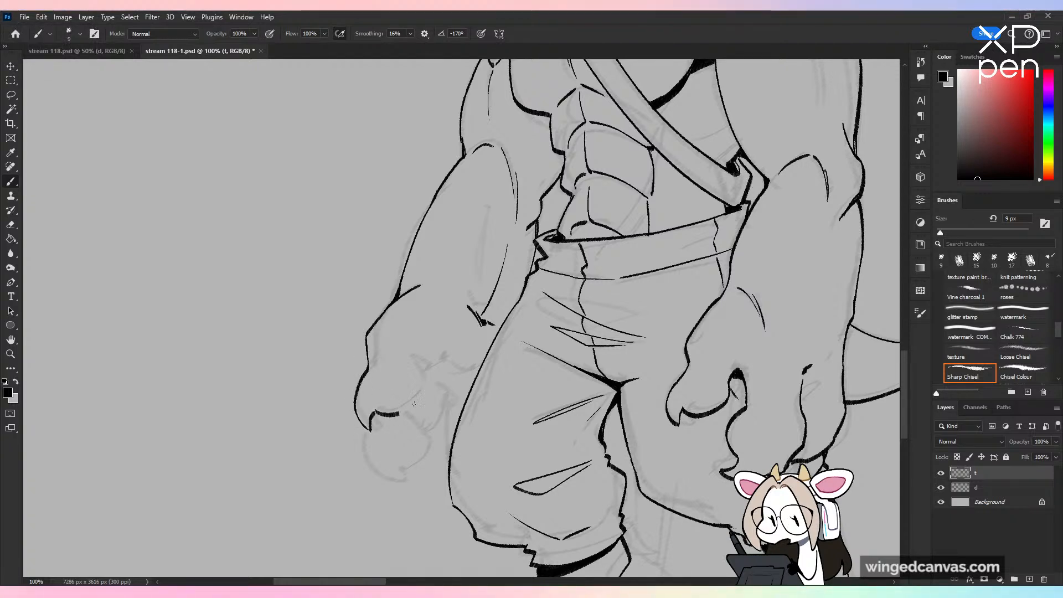
drag(421, 377, 398, 414)
mouse_move(414, 360)
mouse_down()
mouse_move(421, 372)
mouse_move(458, 359)
mouse_up()
key(ctrl+z)
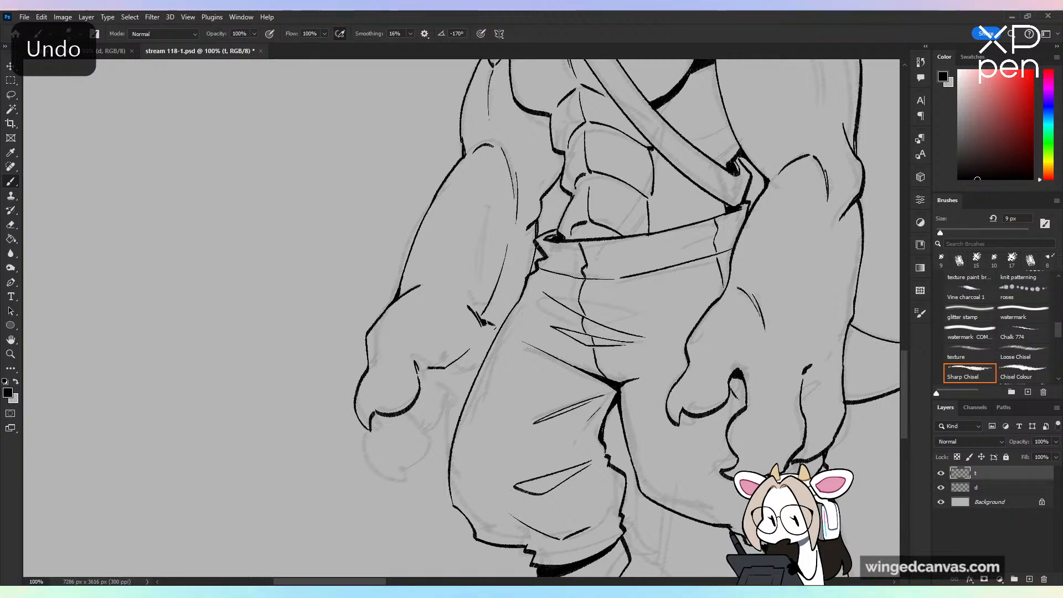
Step: Ink the far hand's second clawed finger below the first and the narrow finger partly hidden behind the trouser leg
drag(380, 415, 389, 471)
key(ctrl+z)
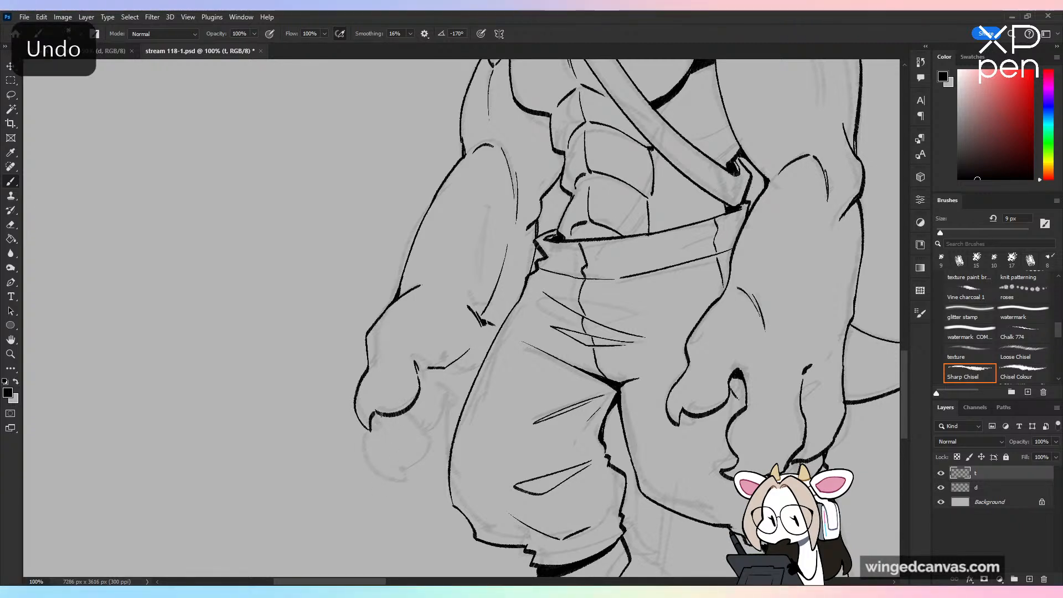
drag(379, 414, 375, 468)
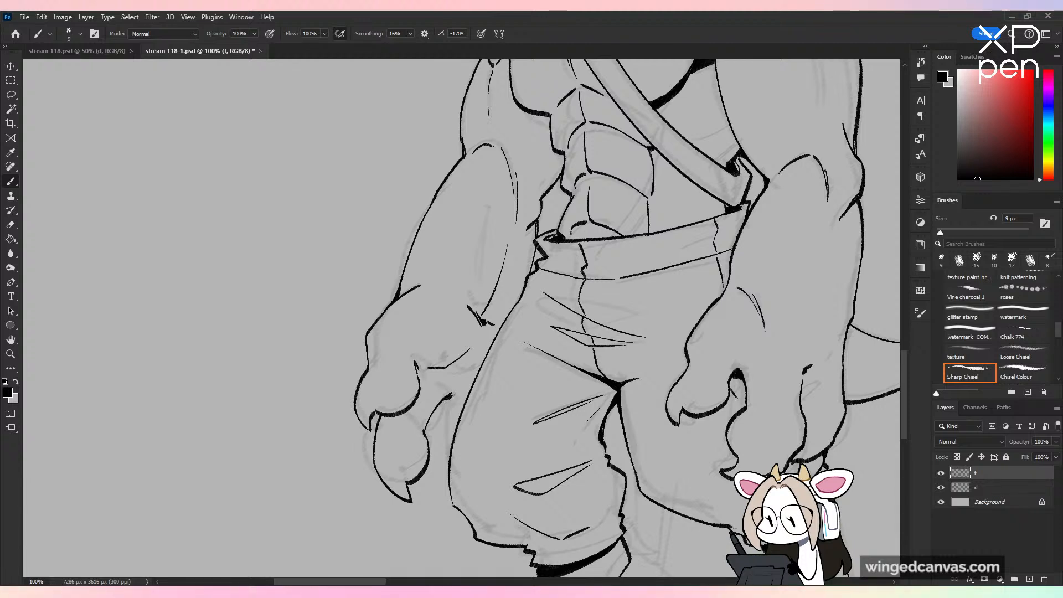
drag(441, 431, 437, 459)
key(ctrl+z)
drag(442, 403, 433, 439)
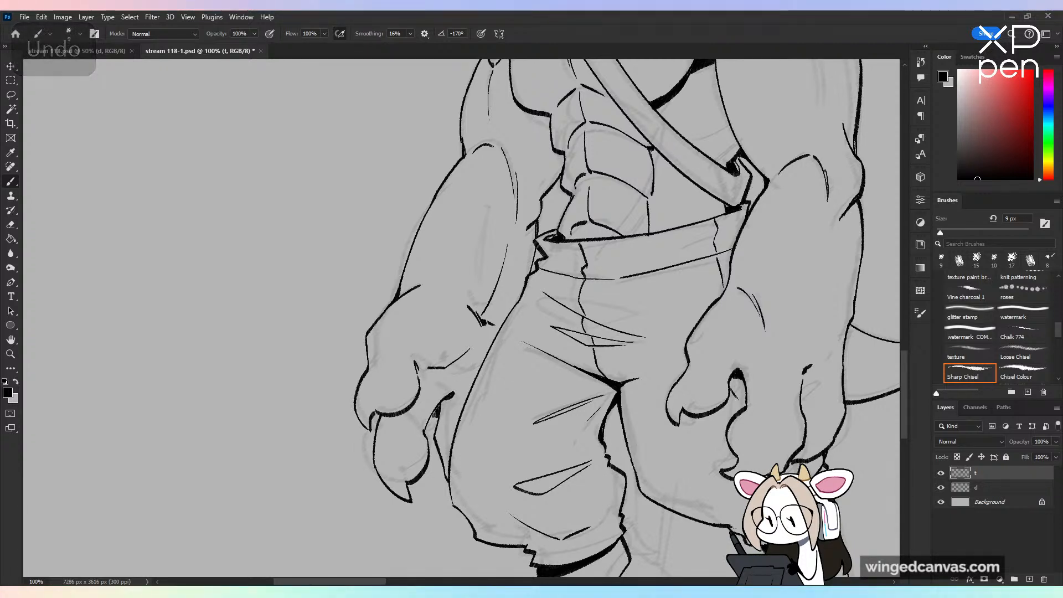
Step: Examine the inked far hand, waist and overall figure at different magnifications
key(ctrl+minus)
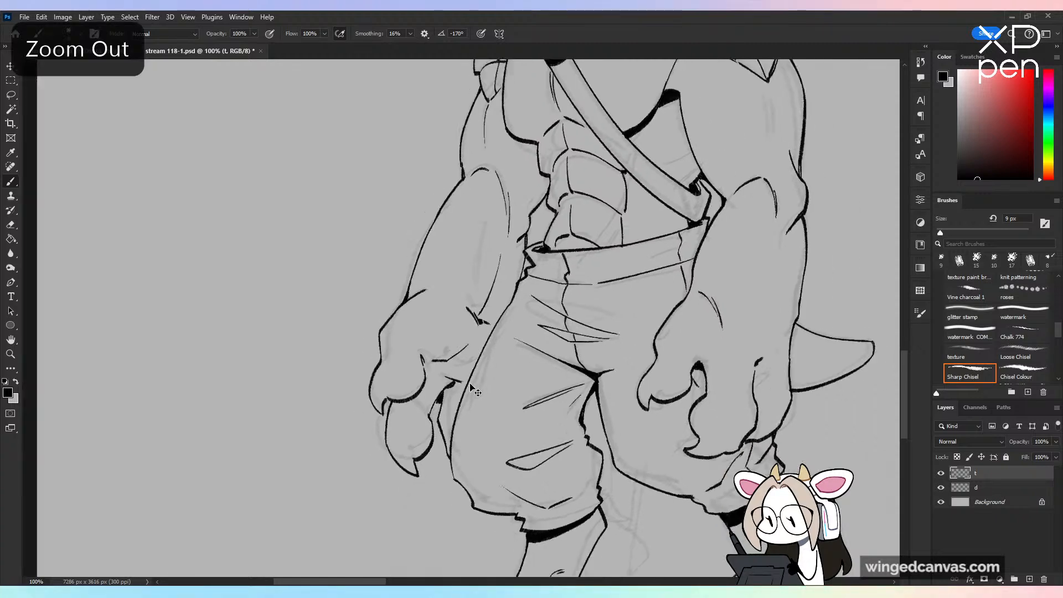
key(ctrl+minus)
key(ctrl+minus)
drag(620, 366, 698, 297)
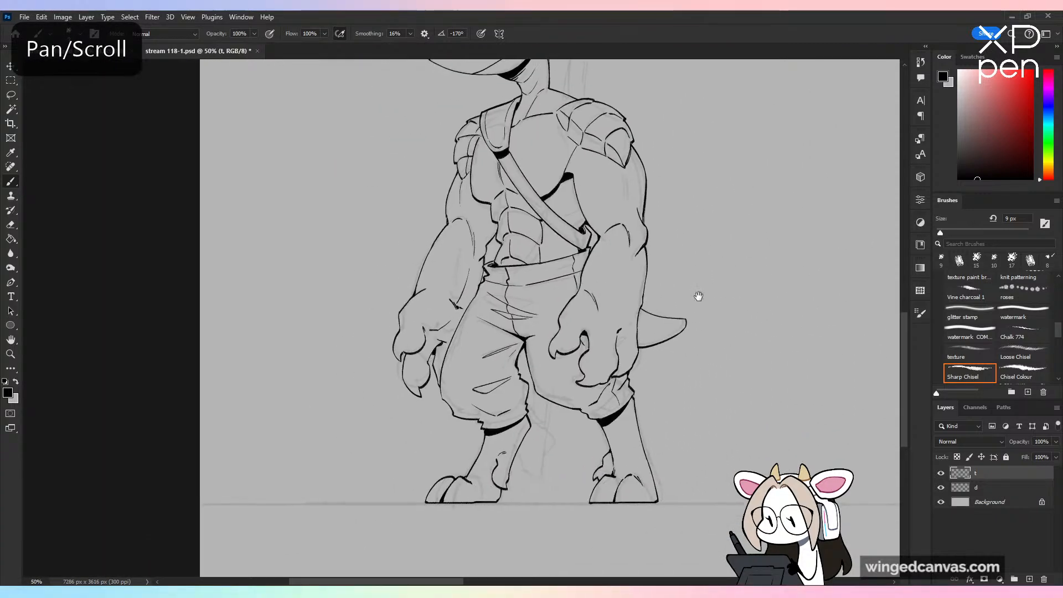
key(ctrl+plus)
key(ctrl+plus)
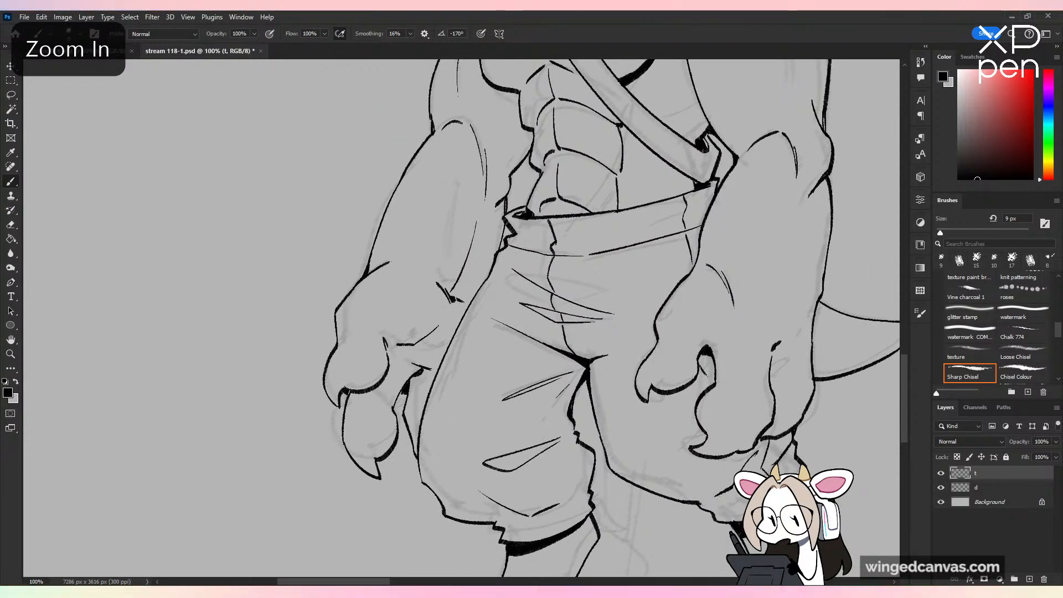
key(ctrl+z)
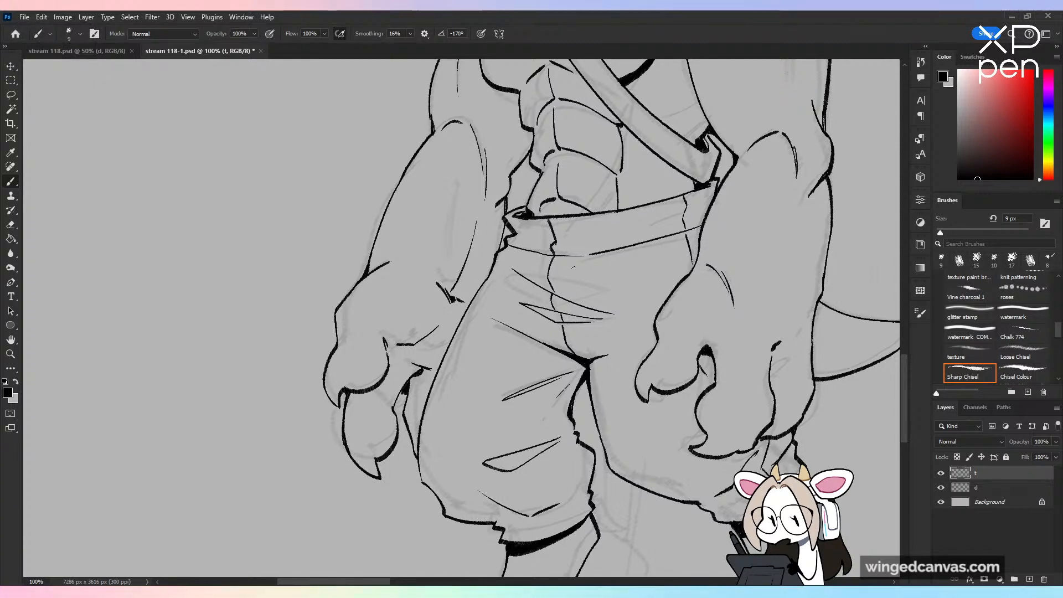
key(ctrl+minus)
drag(596, 288, 556, 363)
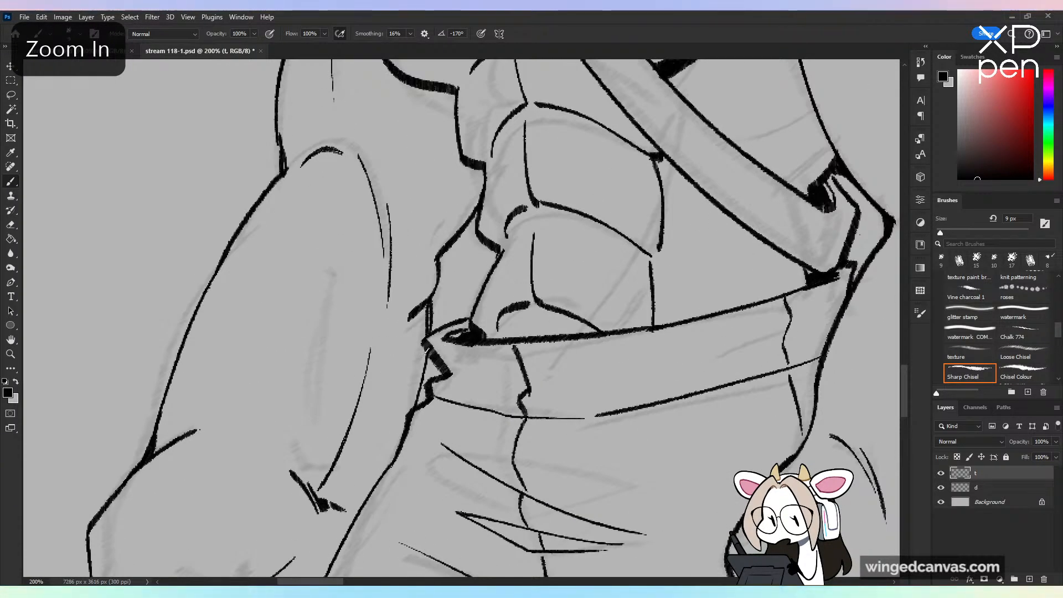
key(ctrl+minus)
key(ctrl+minus)
key(ctrl+minus)
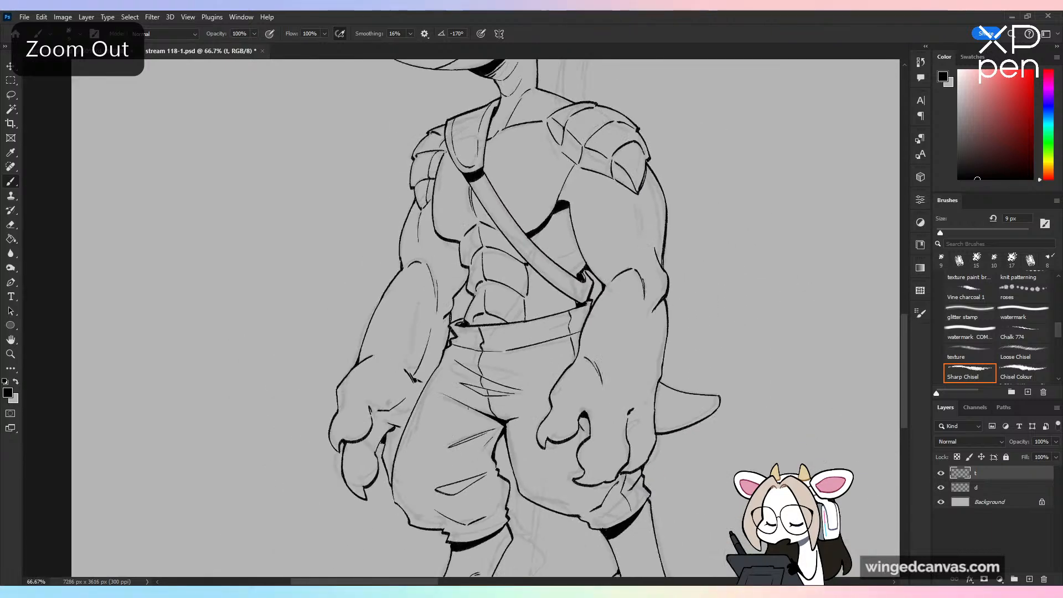
Step: Ink the narrow gap between the far arm and the side of the abdomen with solid black shadow
key(ctrl+plus)
key(ctrl+plus)
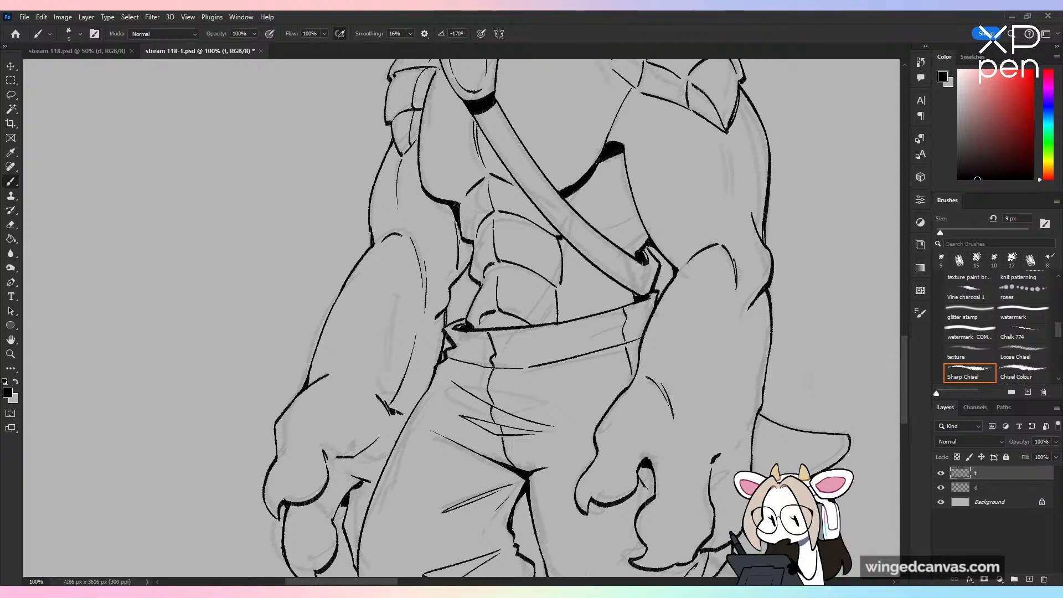
key(ctrl+z)
mouse_move(456, 224)
mouse_down()
mouse_move(464, 272)
mouse_move(472, 253)
mouse_up()
key(ctrl+minus)
key(ctrl+minus)
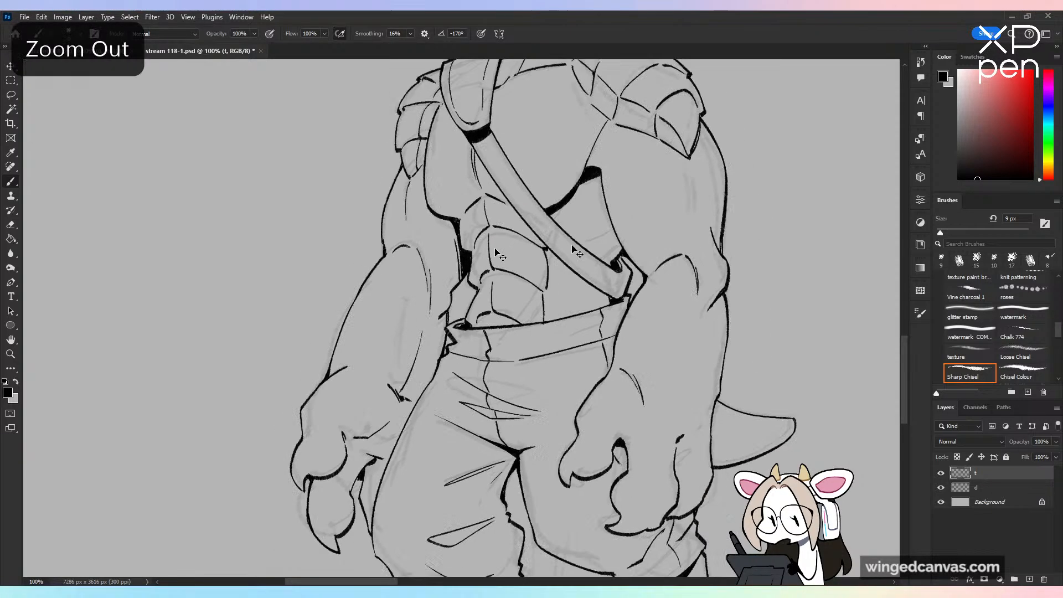
mouse_move(712, 316)
mouse_down()
mouse_move(657, 347)
mouse_move(653, 395)
mouse_up()
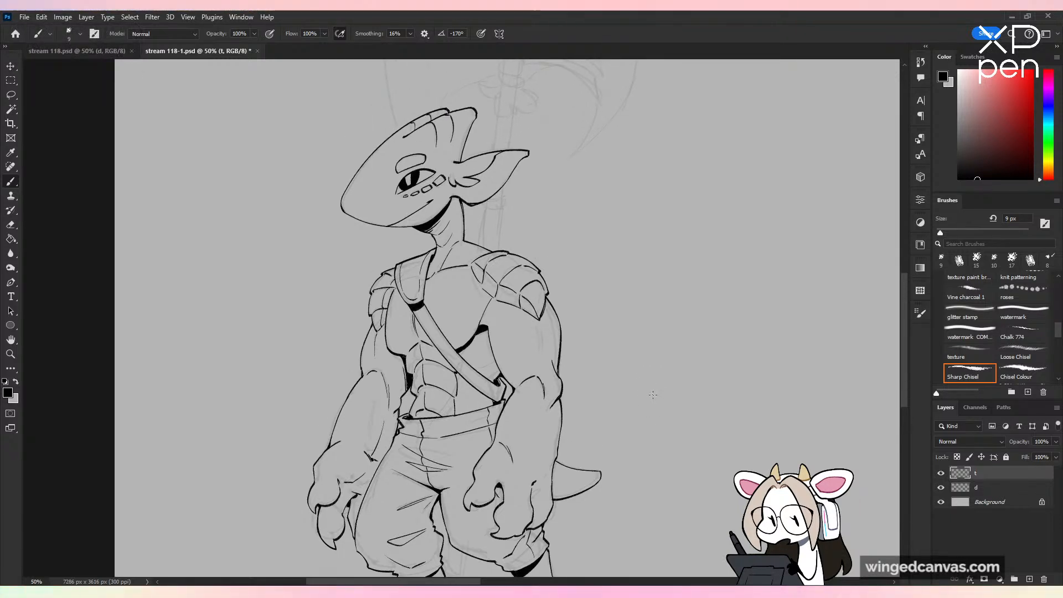
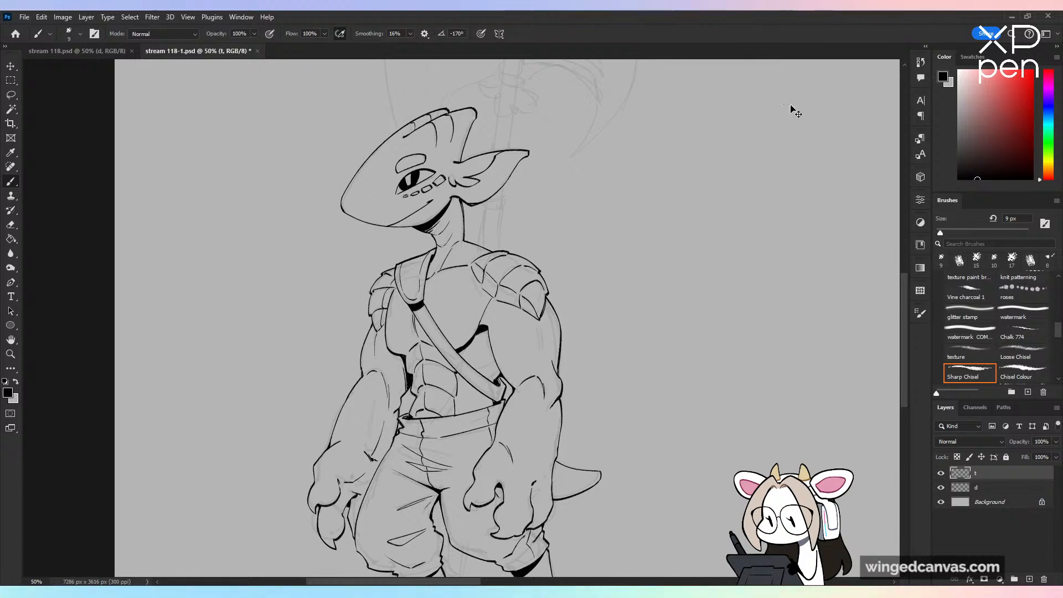
Step: Add a new layer above the character line art for inking the axe
key(ctrl+minus)
key(ctrl+shift+alt+n)
key(ctrl+plus)
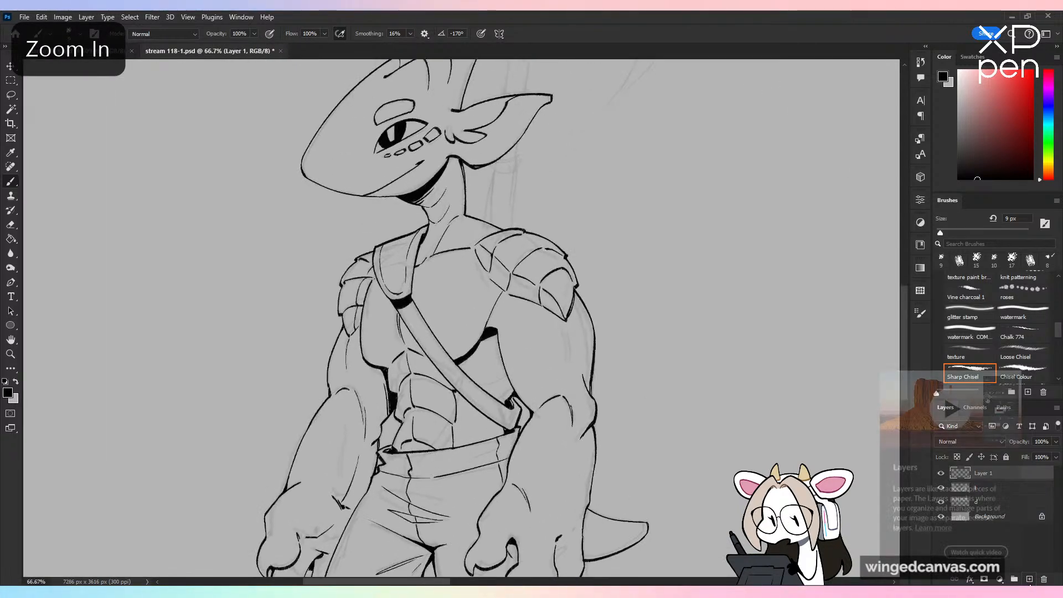
key(ctrl+minus)
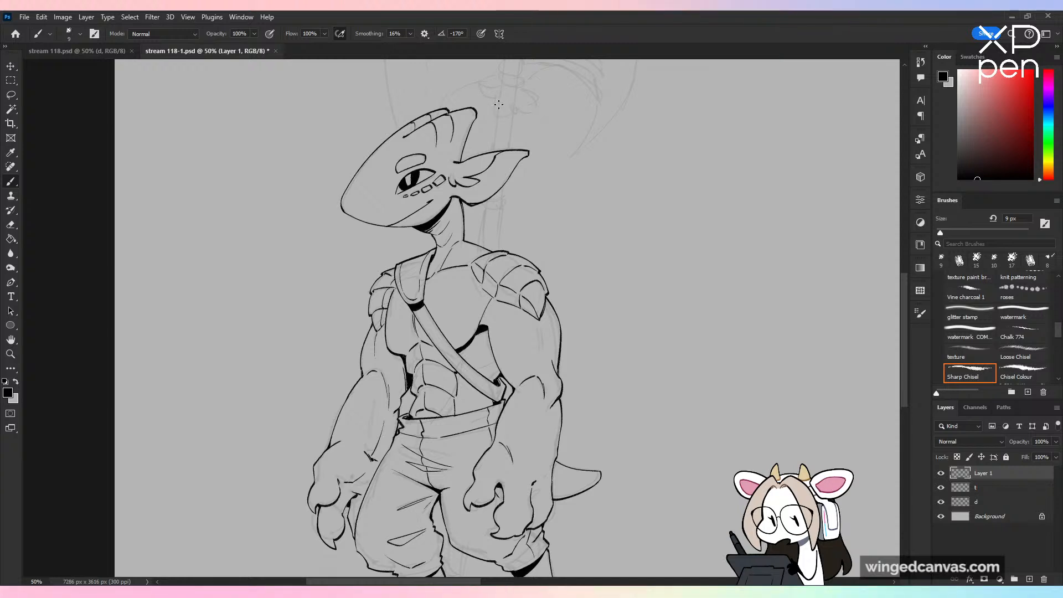
scroll(518, 238, down, 5)
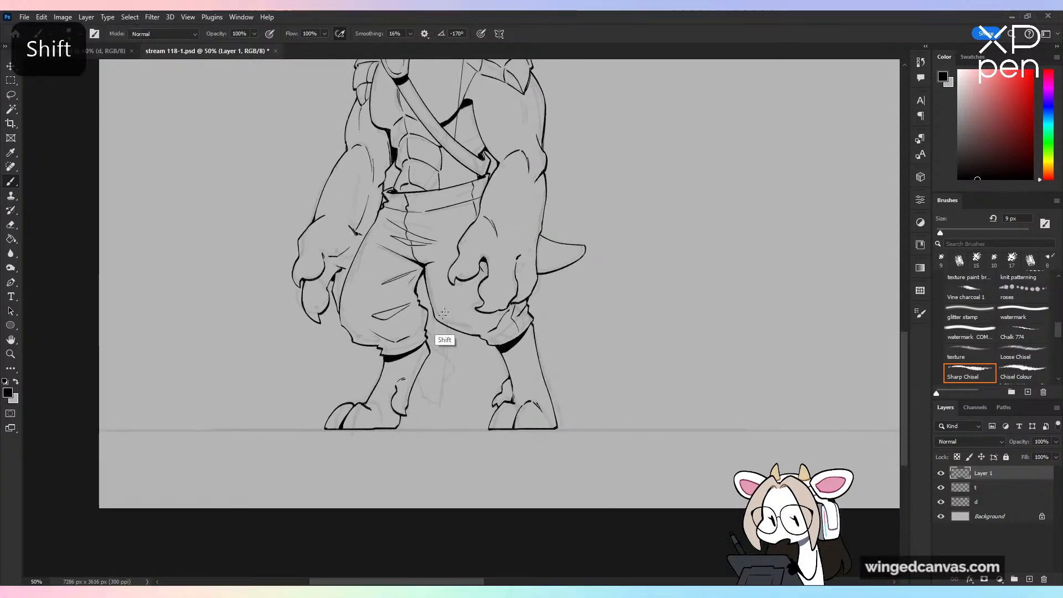
scroll(554, 126, up, 8)
key(ctrl+plus)
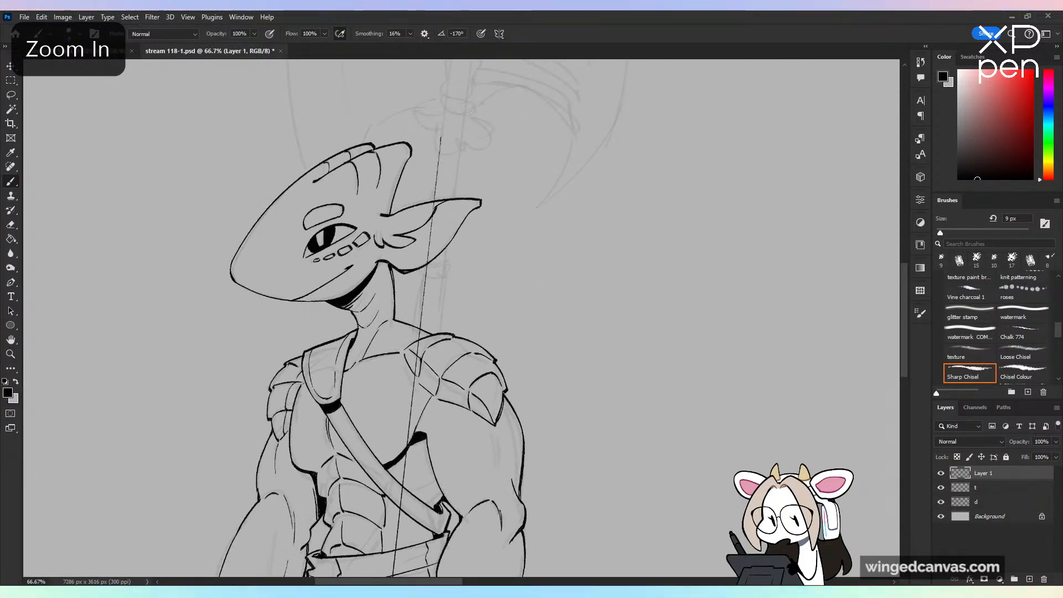
Step: Ink the axe shaft's first long straight edge from beside the head crest down to between the knees
shift+click(441, 138)
key(ctrl+z)
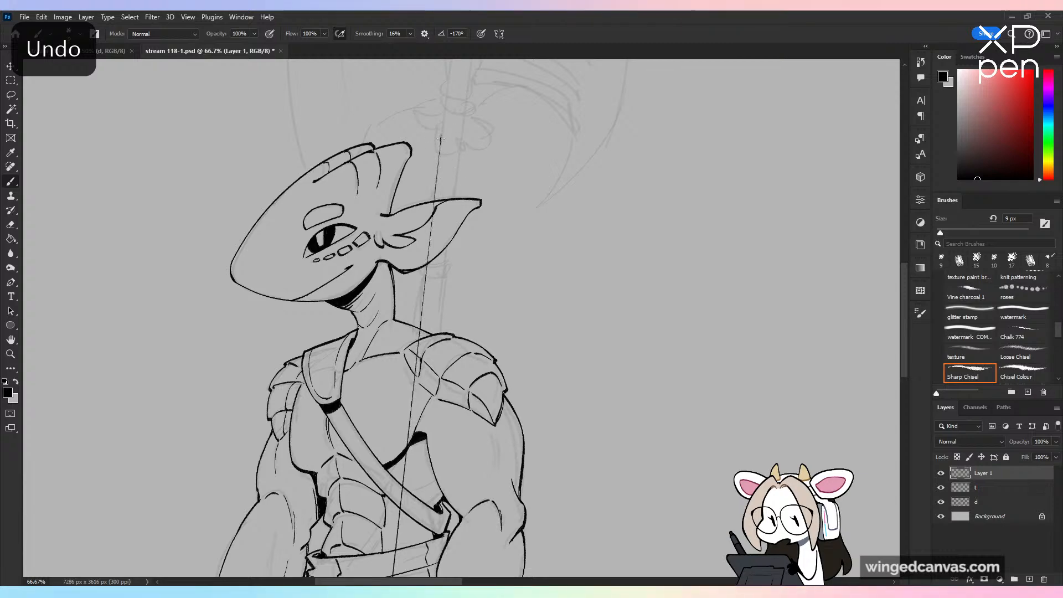
scroll(489, 251, down, 1)
drag(489, 251, 538, 16)
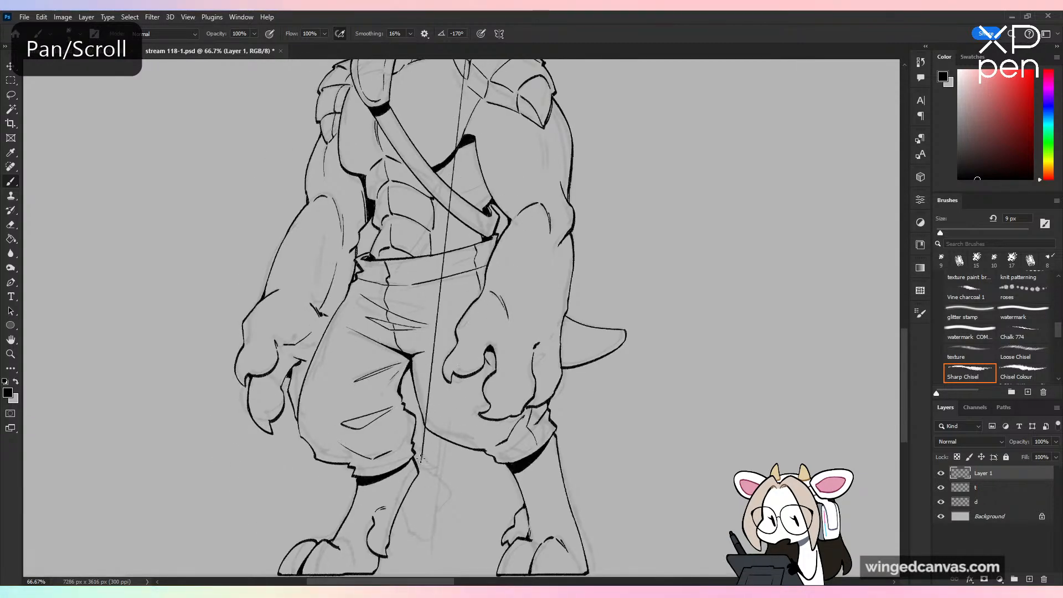
scroll(421, 458, up, 5)
key(ctrl+plus)
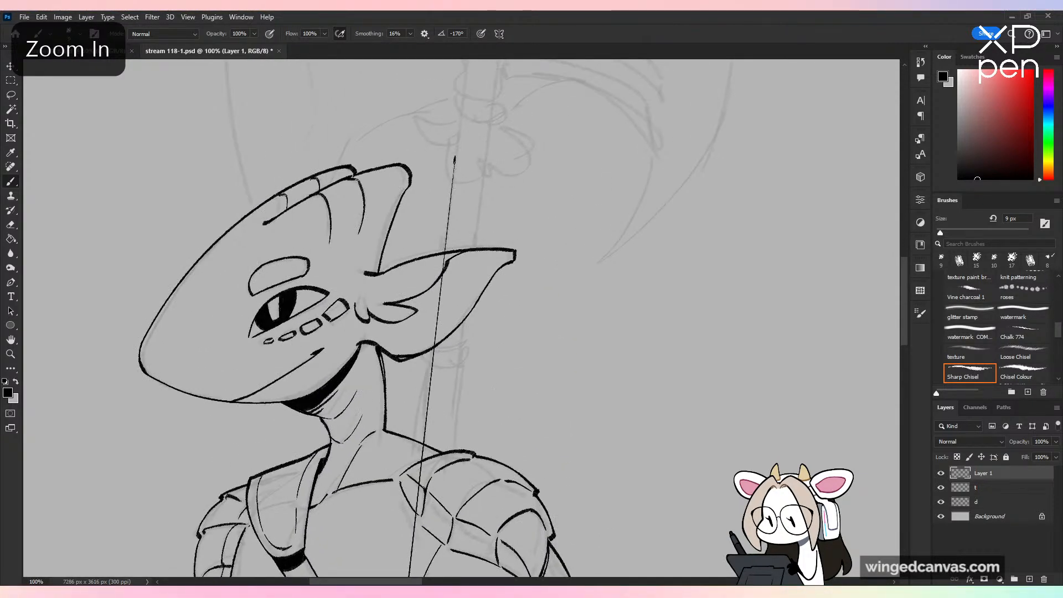
key(shift)
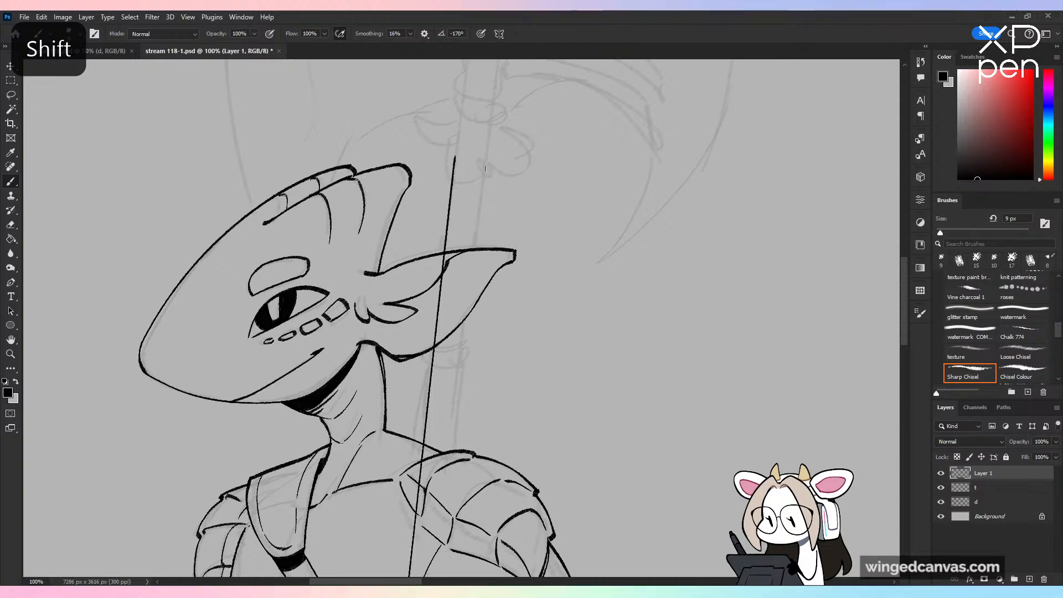
Step: Ink the shaft's second straight edge parallel to the first and clear both lines where they cross the ear
key(ctrl+minus)
scroll(493, 383, down, 10)
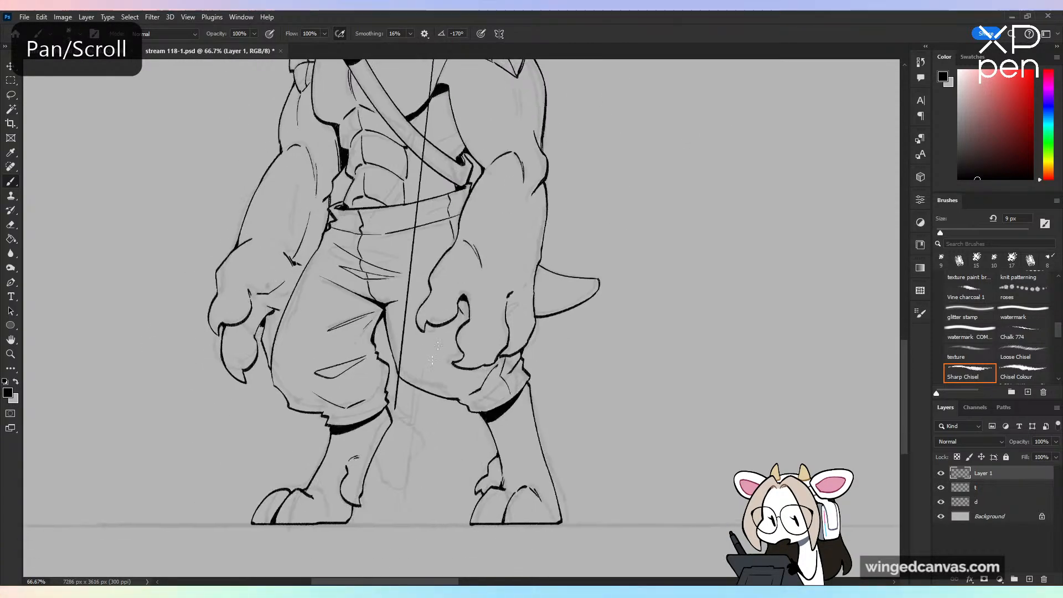
shift+click(411, 420)
scroll(498, 411, up, 10)
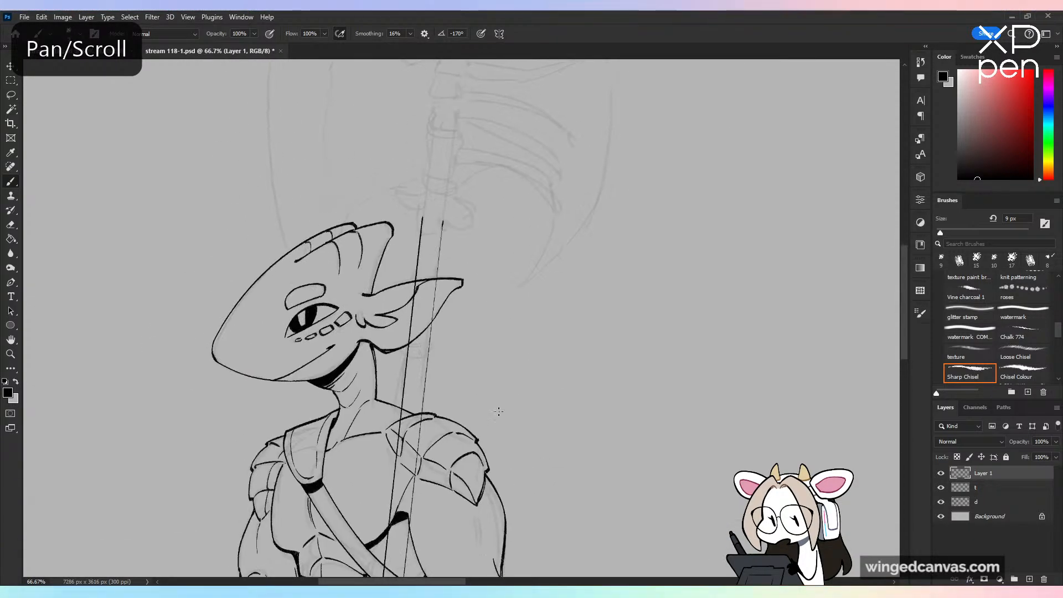
key(shift)
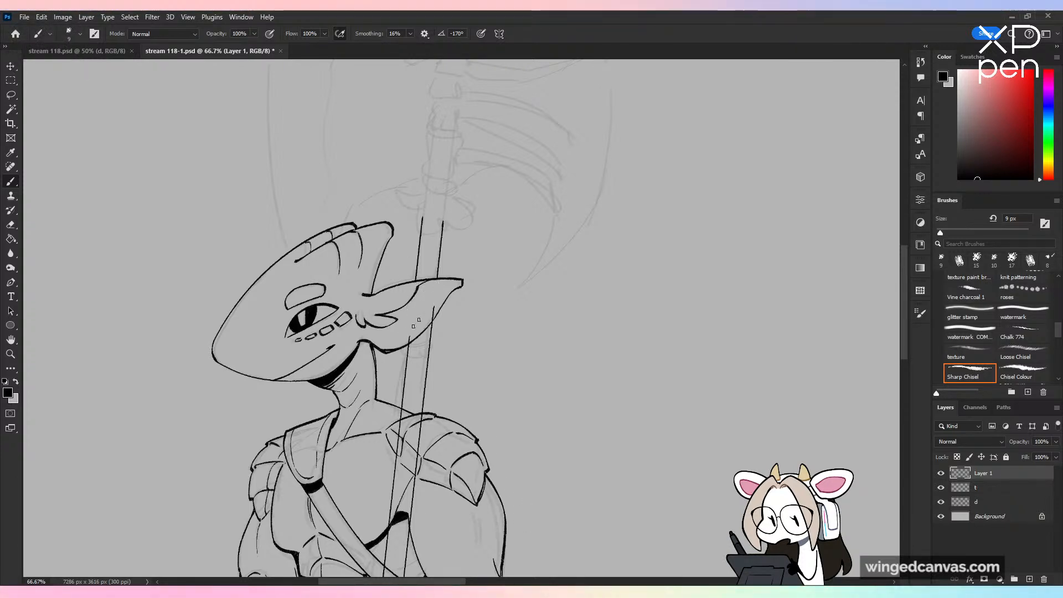
Step: Ink the ring collar at the shaft's lower end and the ragged, pointed tassel hanging beneath it
drag(510, 475, 546, 199)
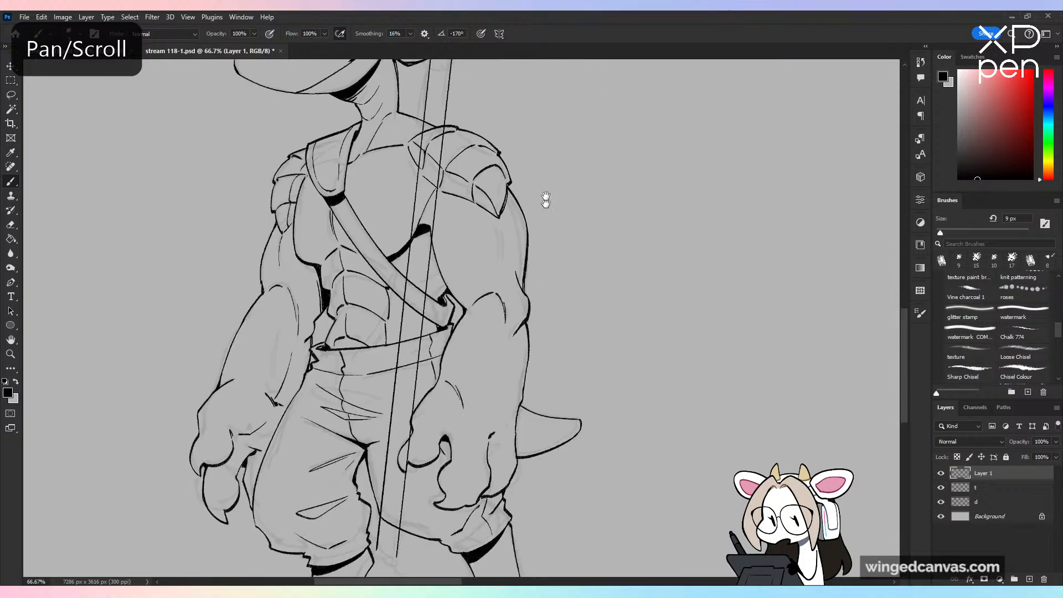
key(ctrl+minus)
key(ctrl+plus)
drag(441, 356, 466, 134)
key(ctrl+plus)
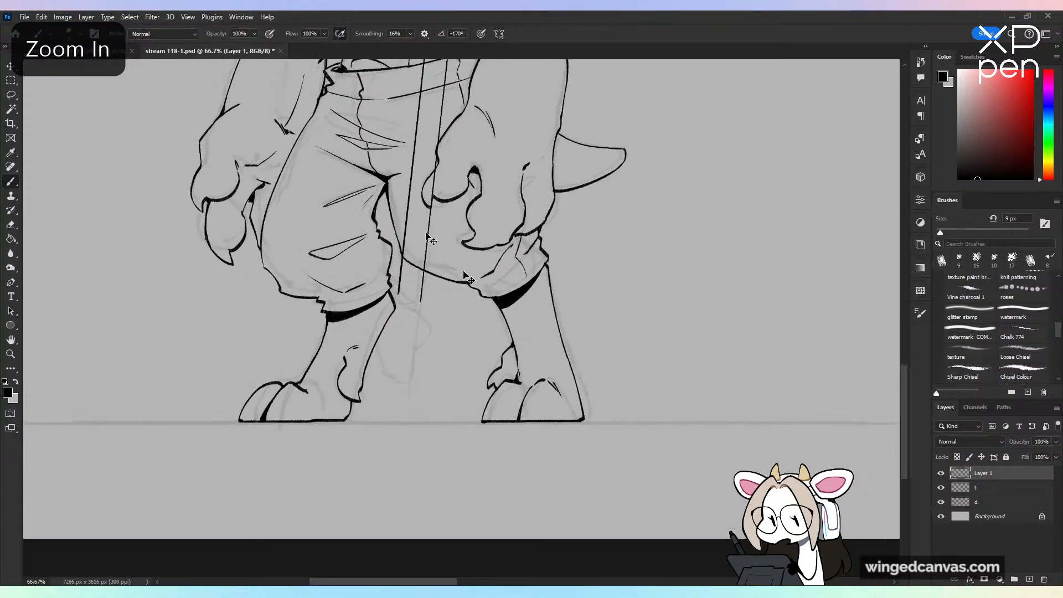
mouse_move(377, 285)
mouse_down()
mouse_move(408, 277)
mouse_move(383, 289)
mouse_move(389, 274)
mouse_move(378, 289)
mouse_move(370, 281)
mouse_move(409, 311)
mouse_move(409, 286)
mouse_move(411, 328)
mouse_up()
key(ctrl+z)
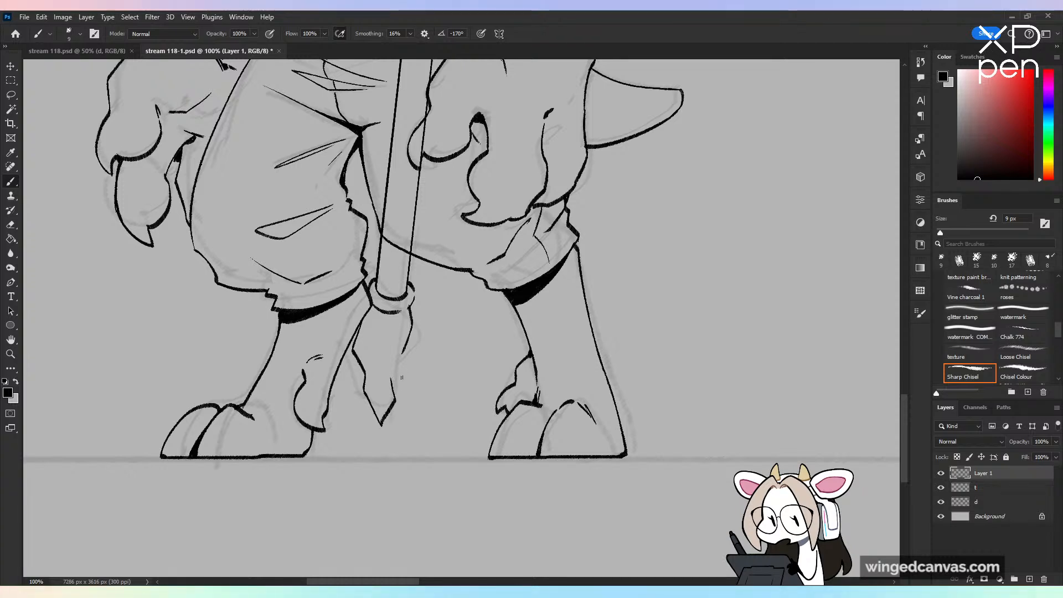
key(ctrl+z)
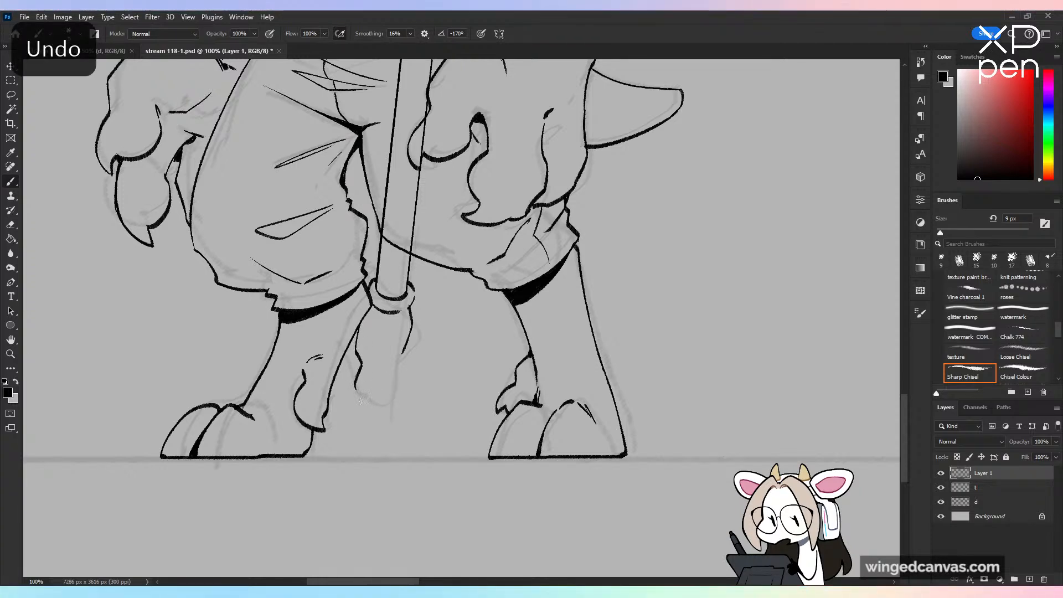
mouse_move(355, 386)
mouse_down()
mouse_move(369, 411)
mouse_move(390, 381)
mouse_up()
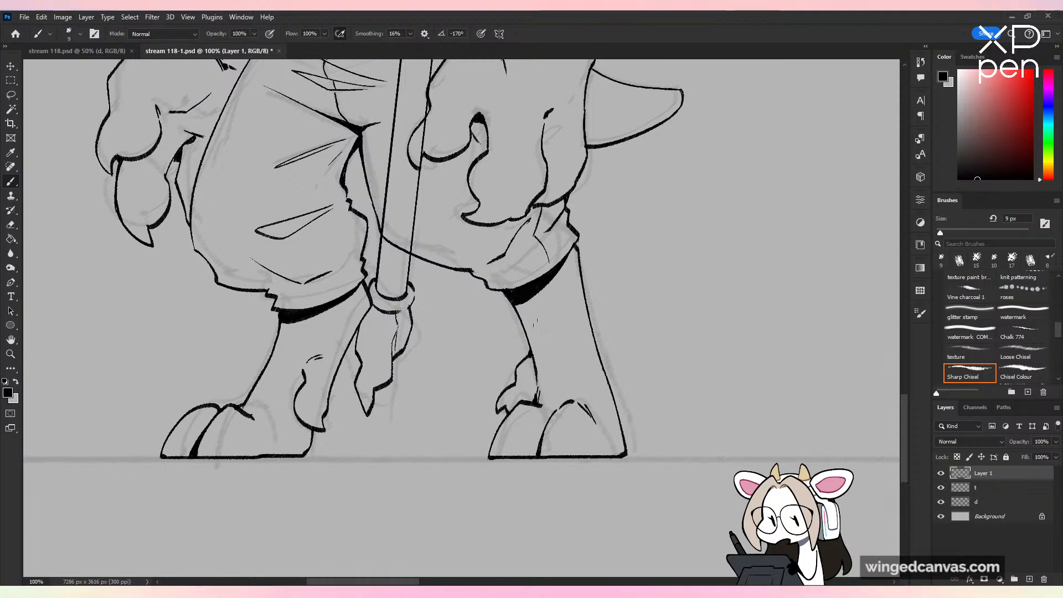
key(ctrl+z)
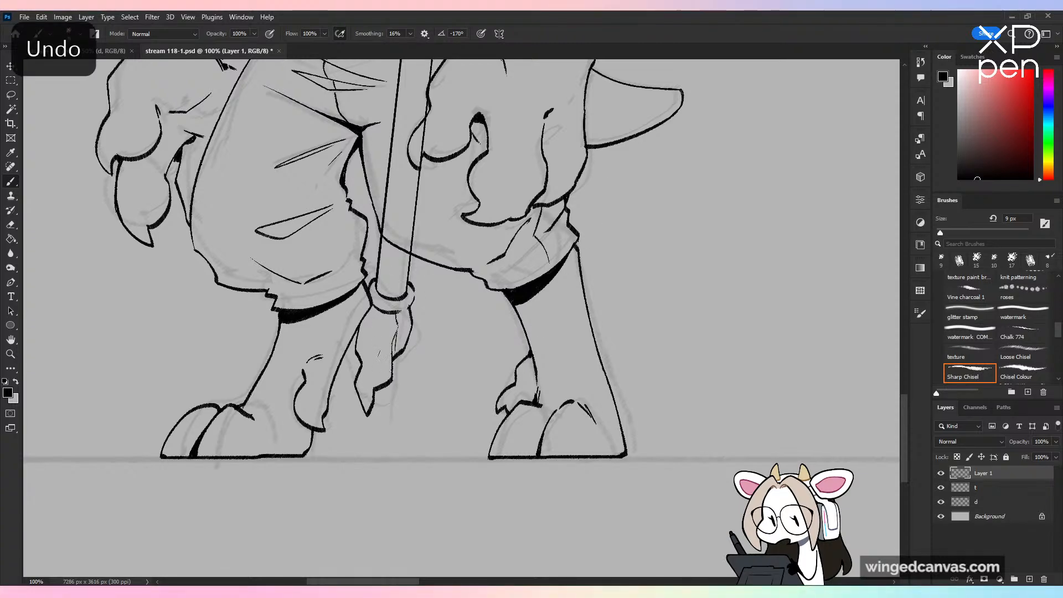
key(ctrl+minus)
drag(469, 161, 464, 484)
drag(197, 377, 325, 425)
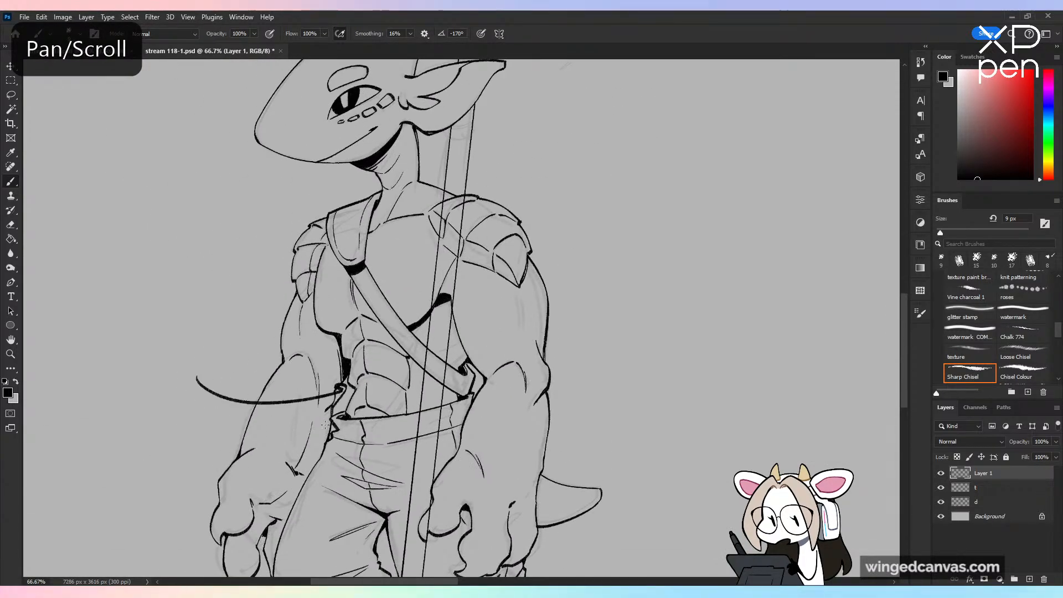
key(ctrl+z)
key(ctrl+minus)
drag(518, 387, 495, 303)
drag(541, 136, 492, 183)
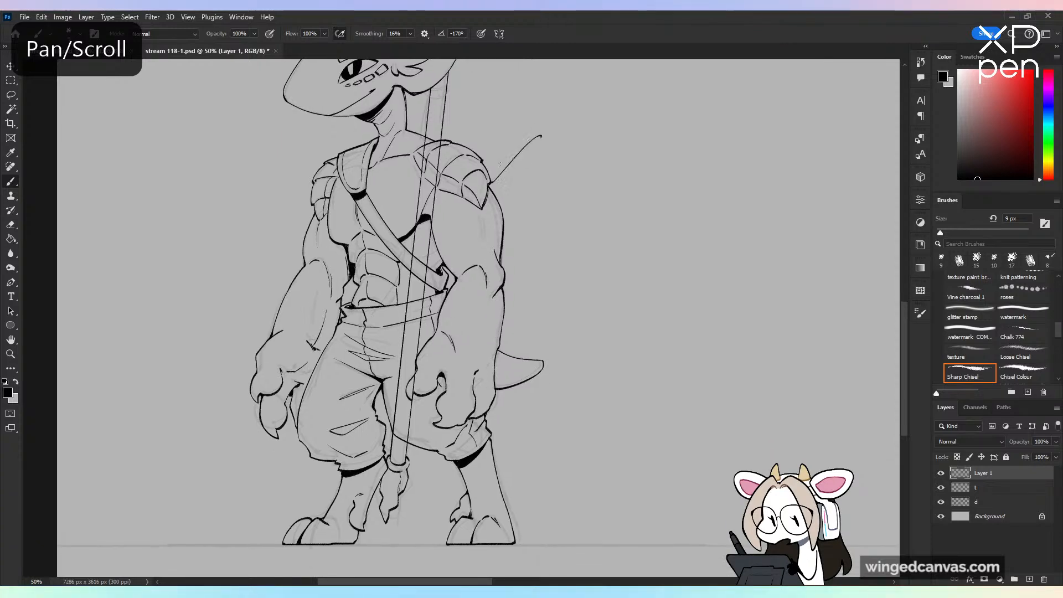
key(ctrl+z)
key(ctrl+minus)
key(ctrl+plus)
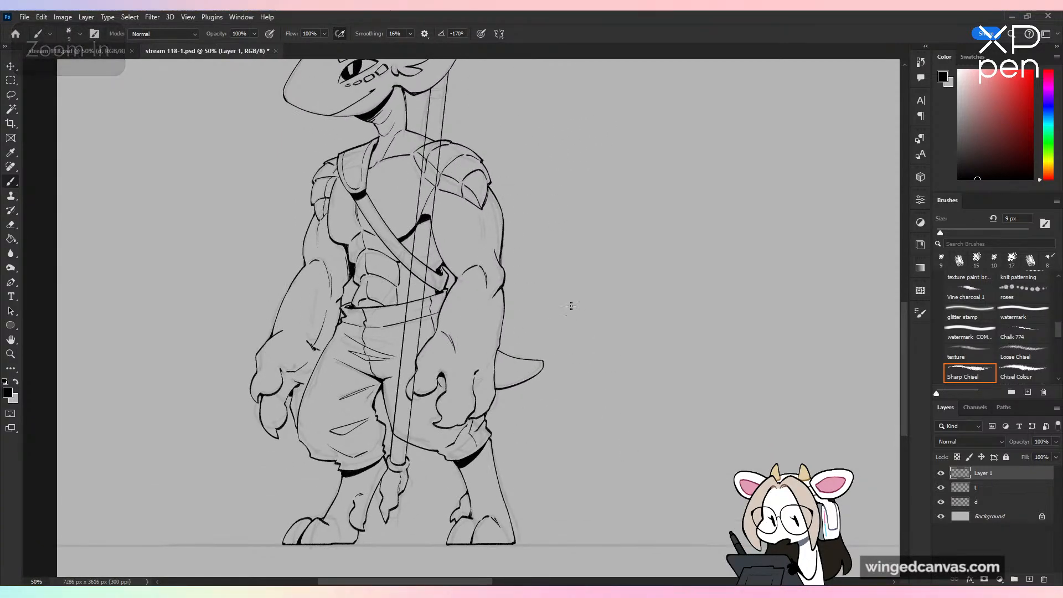
mouse_move(580, 422)
mouse_down()
mouse_move(582, 499)
mouse_move(596, 484)
mouse_move(596, 432)
mouse_up()
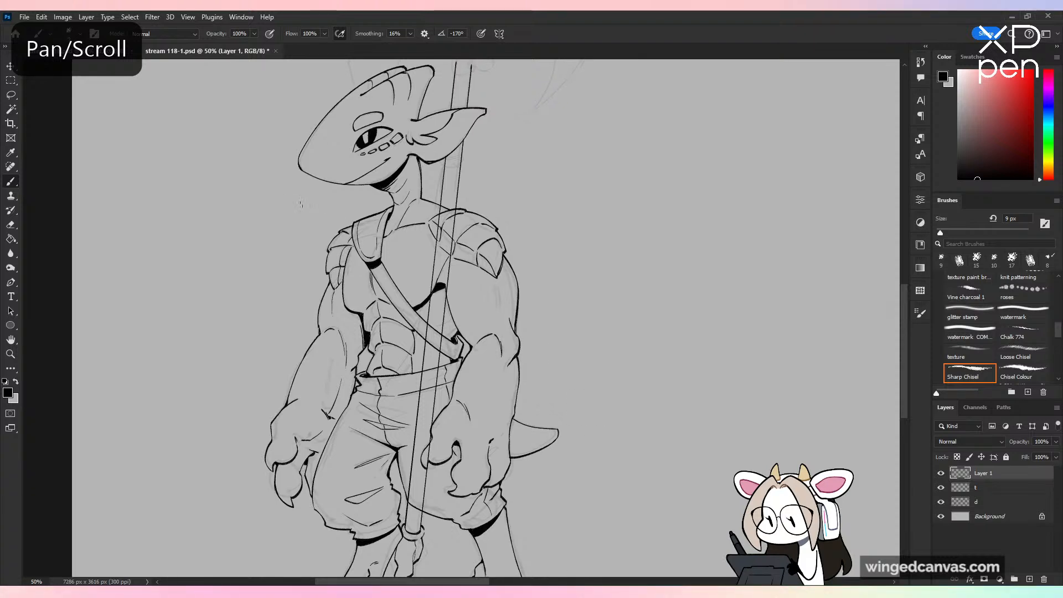
drag(293, 212, 358, 201)
key(ctrl+z)
scroll(565, 280, down, 6)
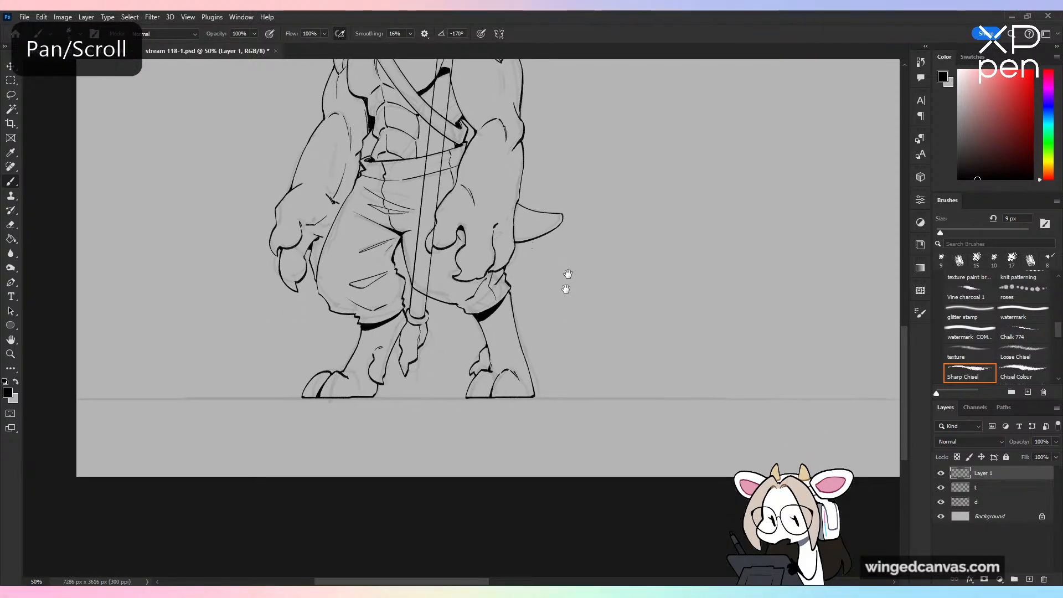
Step: Erase the shaft lines crossing the shoulder armor, torso, strap, hand and trousers so the shaft runs behind the body
key(ctrl+plus)
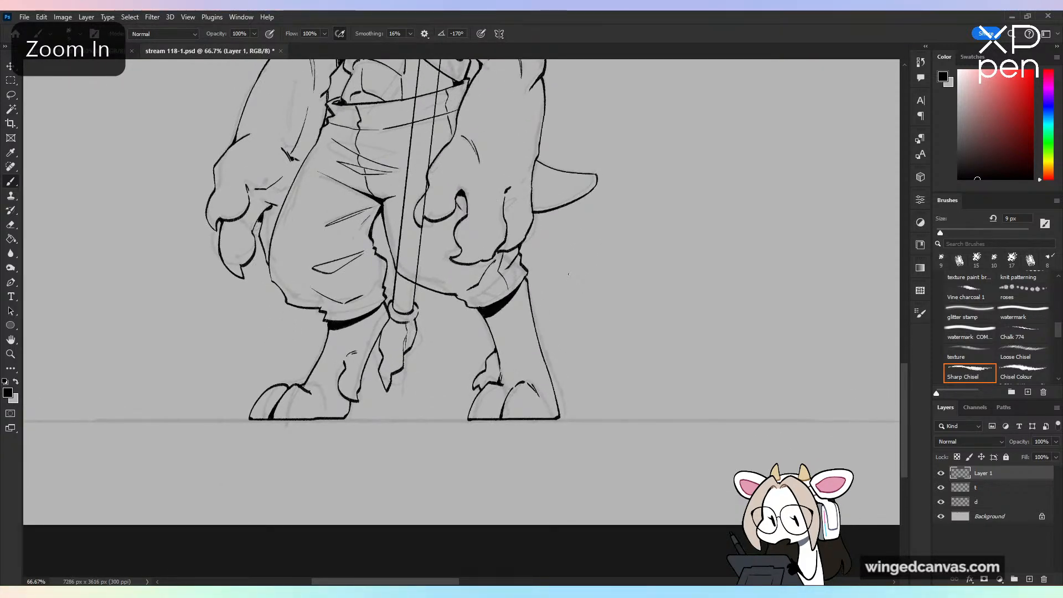
click(12, 225)
scroll(588, 316, up, 5)
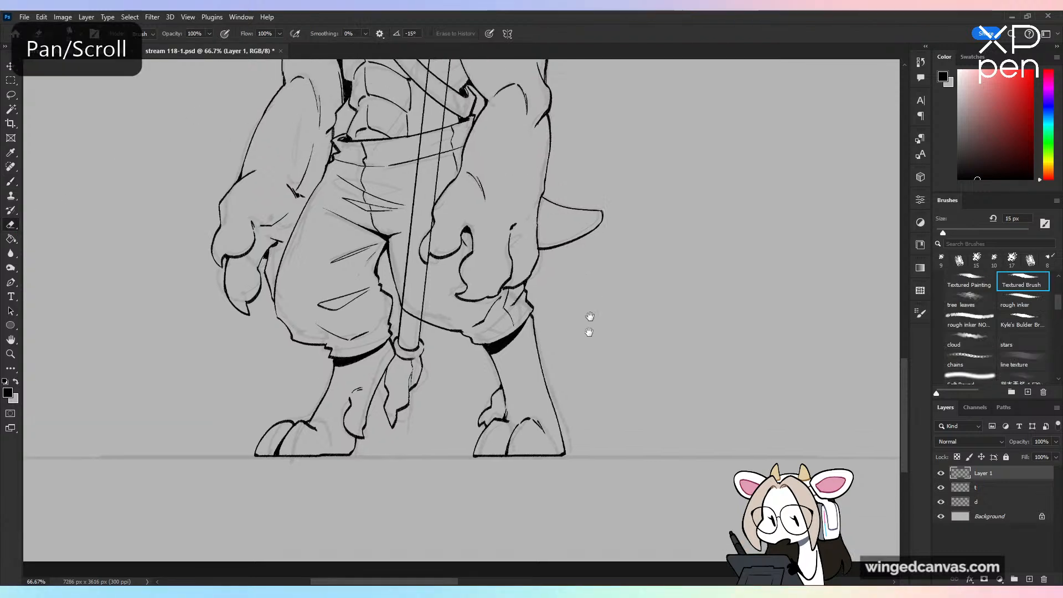
mouse_move(434, 84)
mouse_down()
mouse_move(434, 218)
mouse_move(412, 358)
mouse_move(404, 320)
mouse_move(431, 241)
mouse_move(397, 453)
mouse_up()
scroll(561, 230, up, 10)
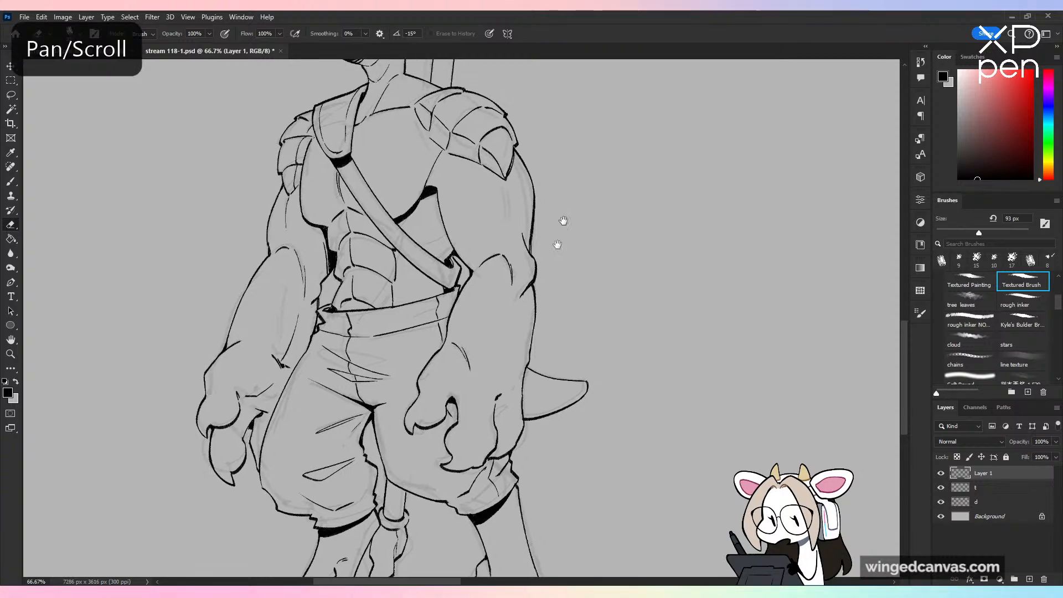
Step: Ink a curved ring band around the shaft just below the ear, with a rounded outer side and lower edge
key(b)
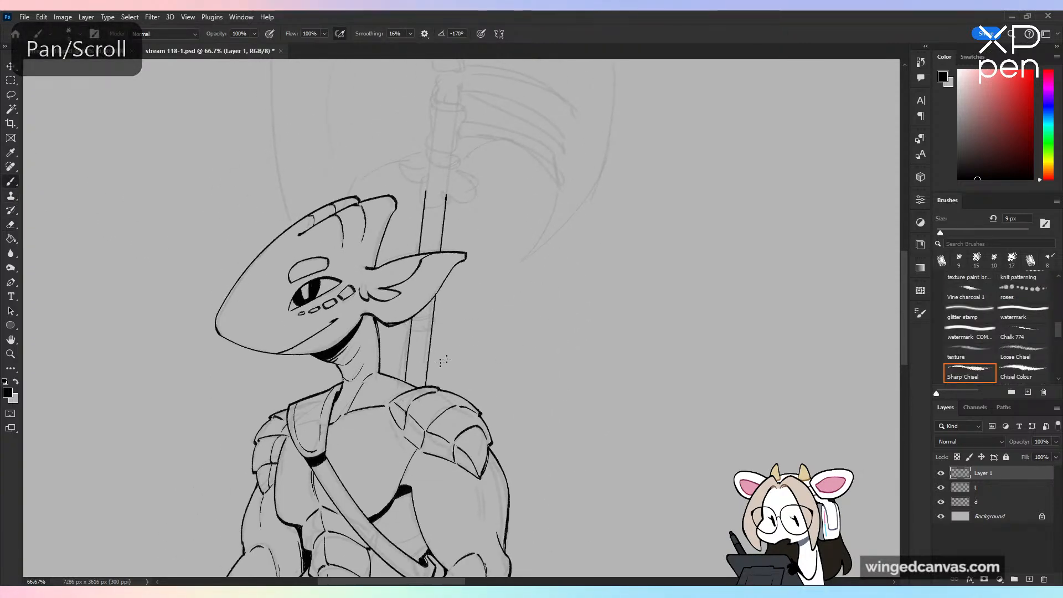
key(ctrl+plus)
key(ctrl+z)
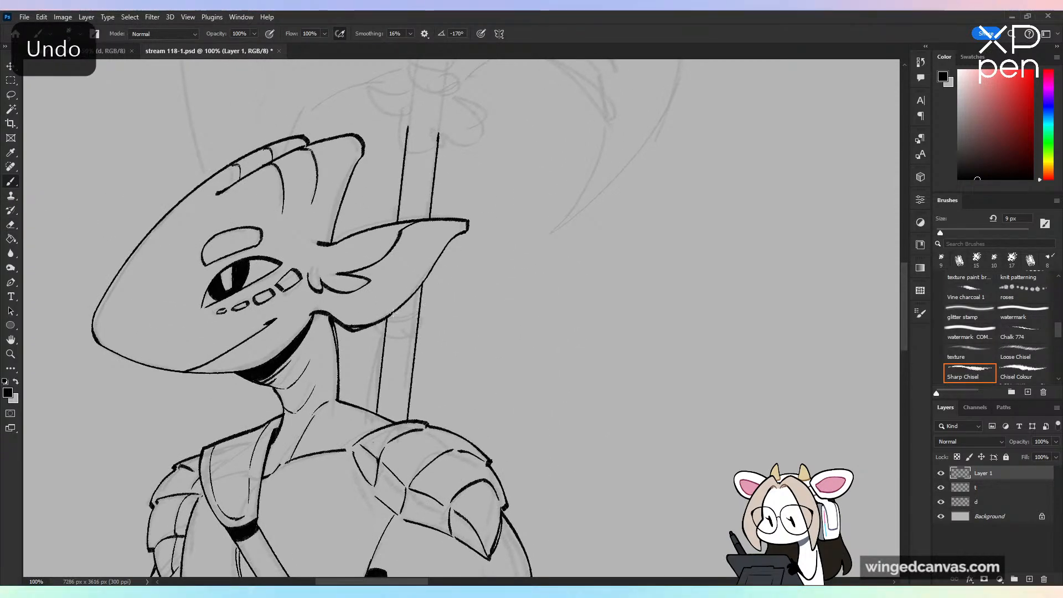
key(ctrl+plus)
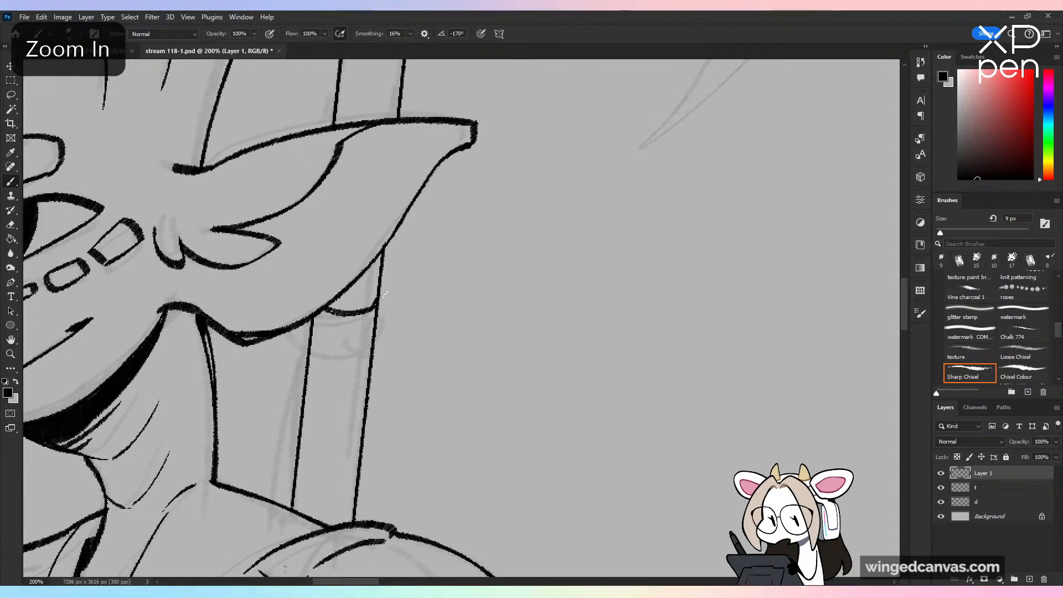
drag(380, 289, 378, 328)
key(ctrl+z)
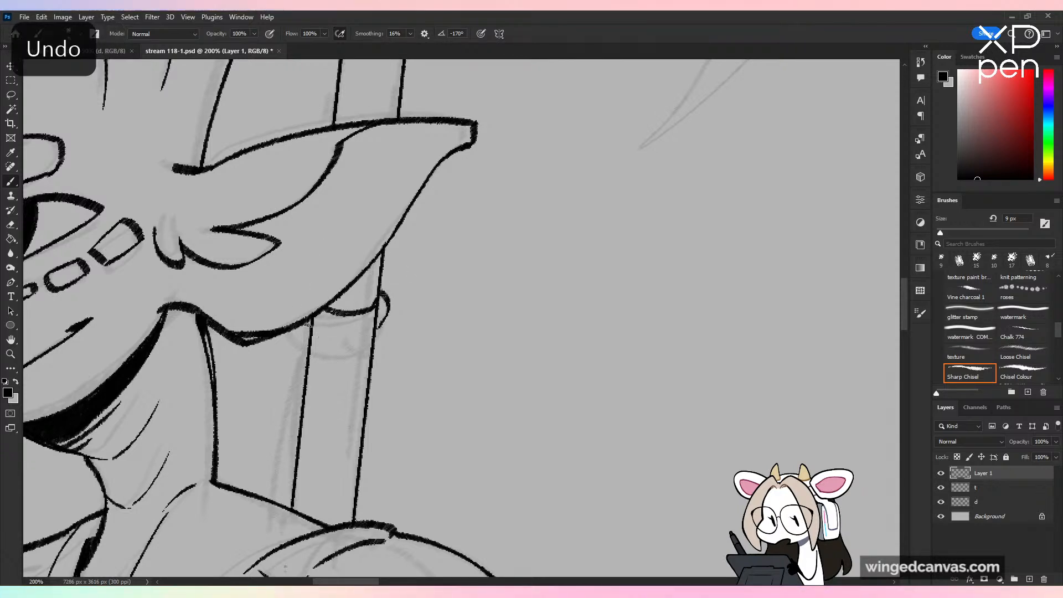
drag(346, 336, 372, 332)
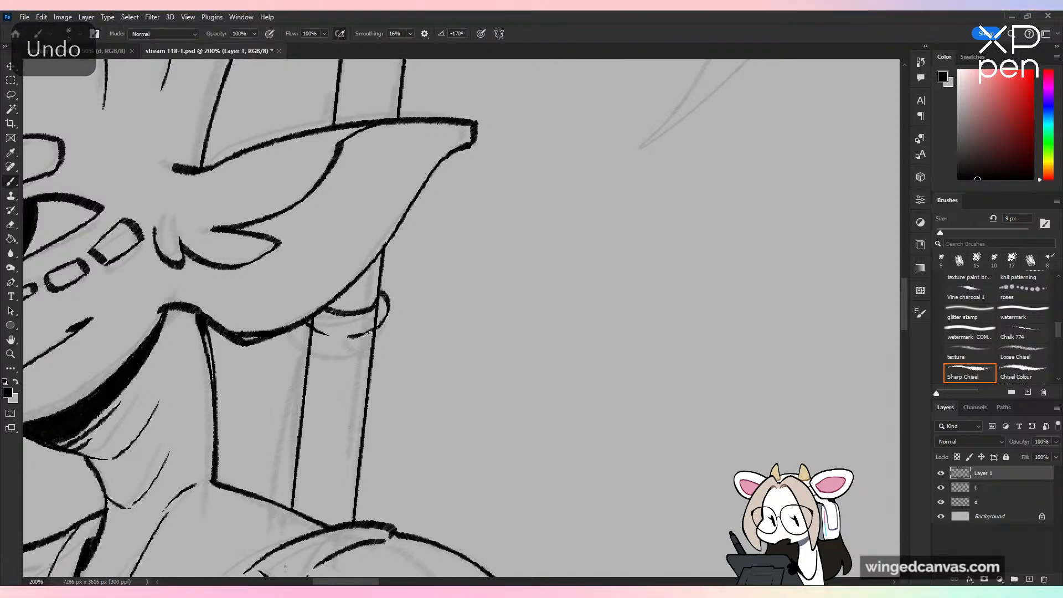
Step: Erase the piece of shaft edge inside the ring band below the ear with a small eraser
click(10, 224)
click(940, 232)
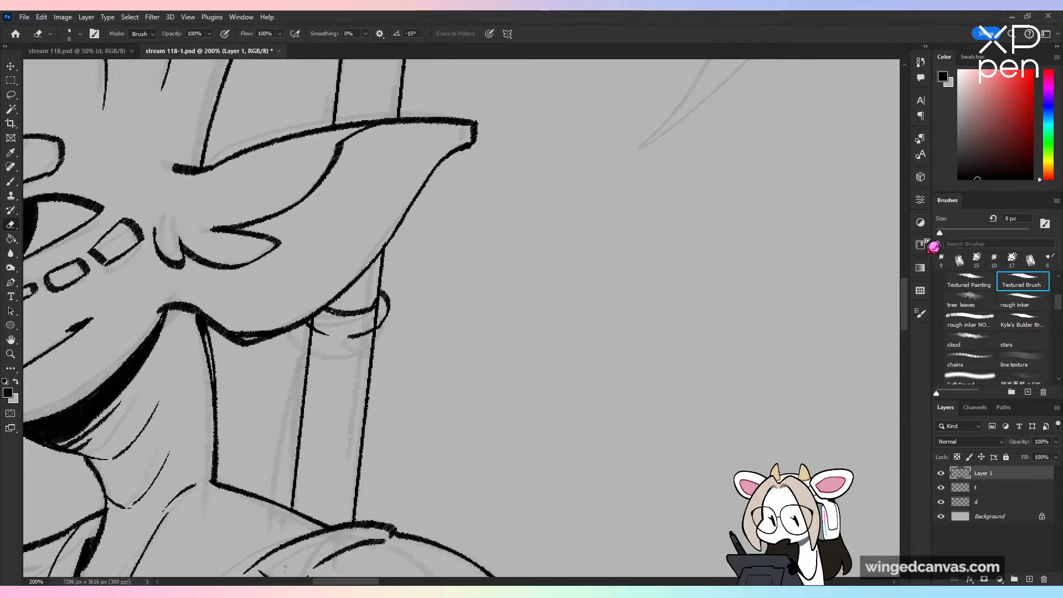
mouse_move(376, 320)
mouse_down()
mouse_move(379, 306)
mouse_move(374, 318)
mouse_up()
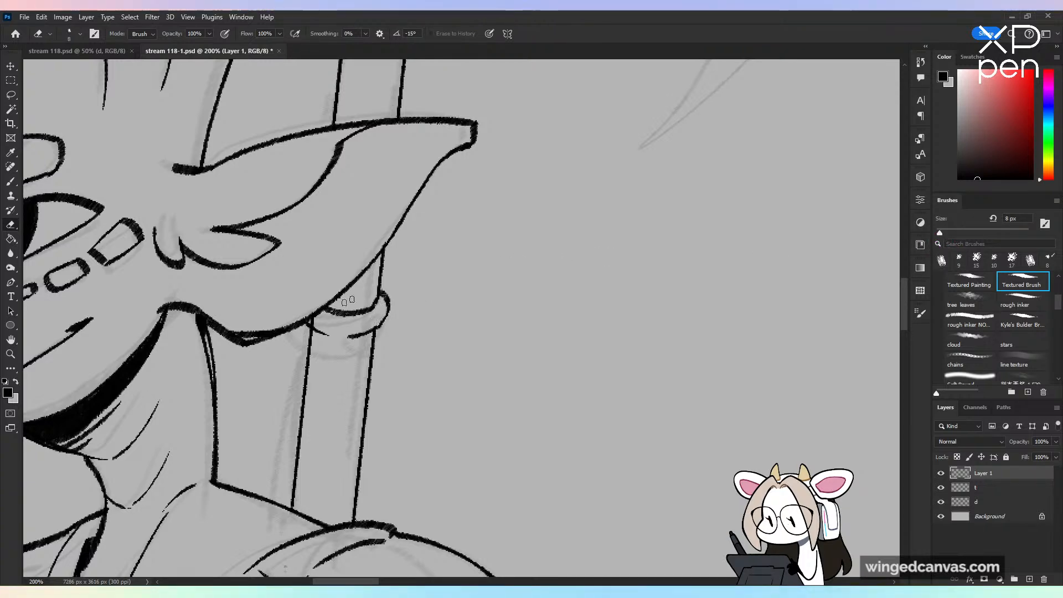
Step: Ink the curling near side and scalloped lower edge of the tuft around the shaft below the axe head
key(ctrl+minus)
drag(558, 386, 572, 542)
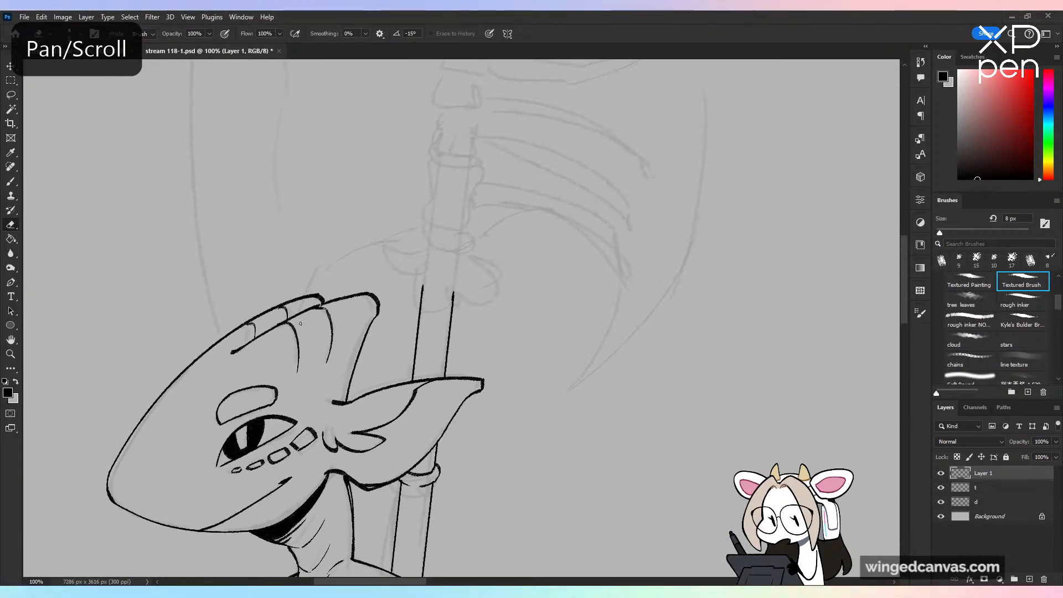
click(11, 181)
key(ctrl+plus)
drag(508, 244, 526, 350)
mouse_move(406, 256)
mouse_down()
mouse_move(370, 296)
mouse_move(326, 291)
mouse_move(363, 335)
mouse_move(377, 391)
mouse_move(355, 426)
mouse_move(413, 407)
mouse_move(475, 420)
mouse_move(468, 400)
mouse_up()
key(ctrl+z)
Step: Ink the tuft's remaining side down to its lower edge and clear the shaft lines inside the tuft
drag(486, 256, 491, 316)
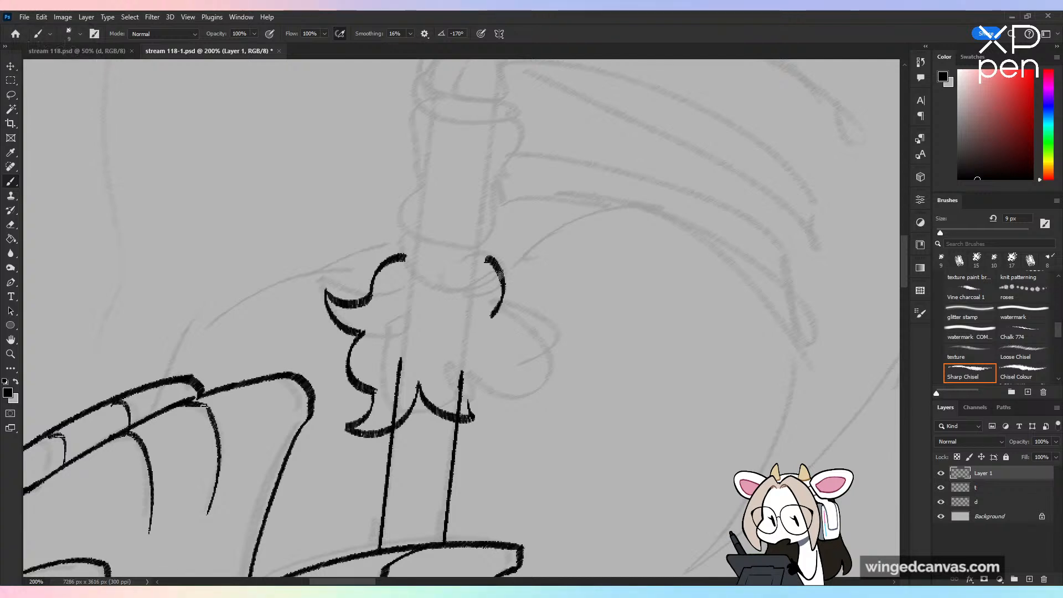
key(ctrl+z)
mouse_move(487, 265)
mouse_down()
mouse_move(499, 311)
mouse_move(537, 348)
mouse_move(489, 341)
mouse_move(498, 373)
mouse_move(460, 415)
mouse_up()
mouse_move(463, 371)
mouse_down()
mouse_move(455, 406)
mouse_move(432, 360)
mouse_move(392, 422)
mouse_move(400, 363)
mouse_up()
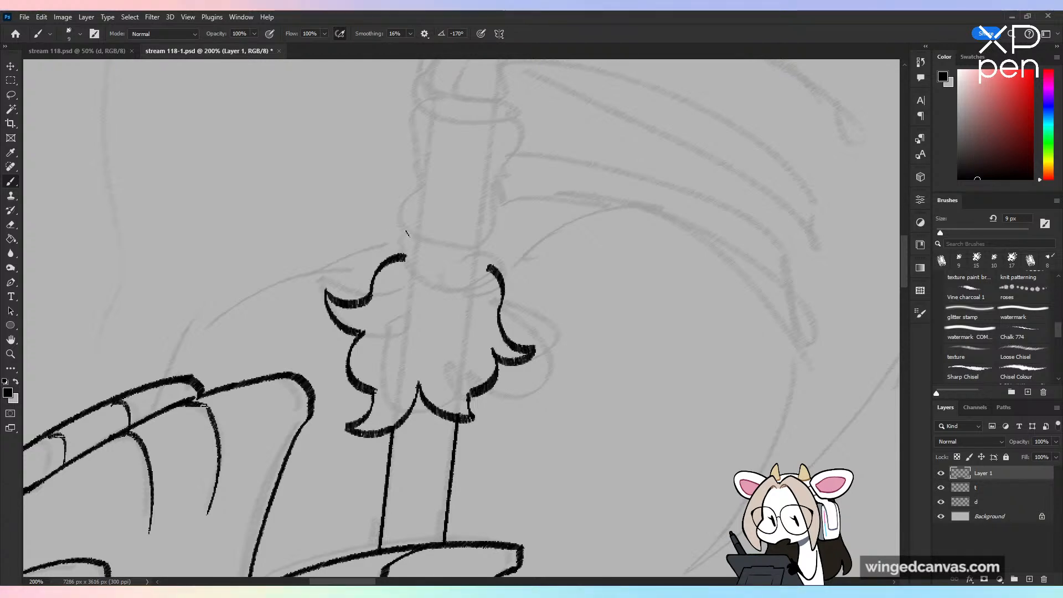
Step: Ink a narrow curved collar above the tuft and a wavy-sided first segment around the shaft on top of it
mouse_move(407, 230)
mouse_down()
mouse_move(400, 256)
mouse_move(467, 278)
mouse_move(487, 270)
mouse_up()
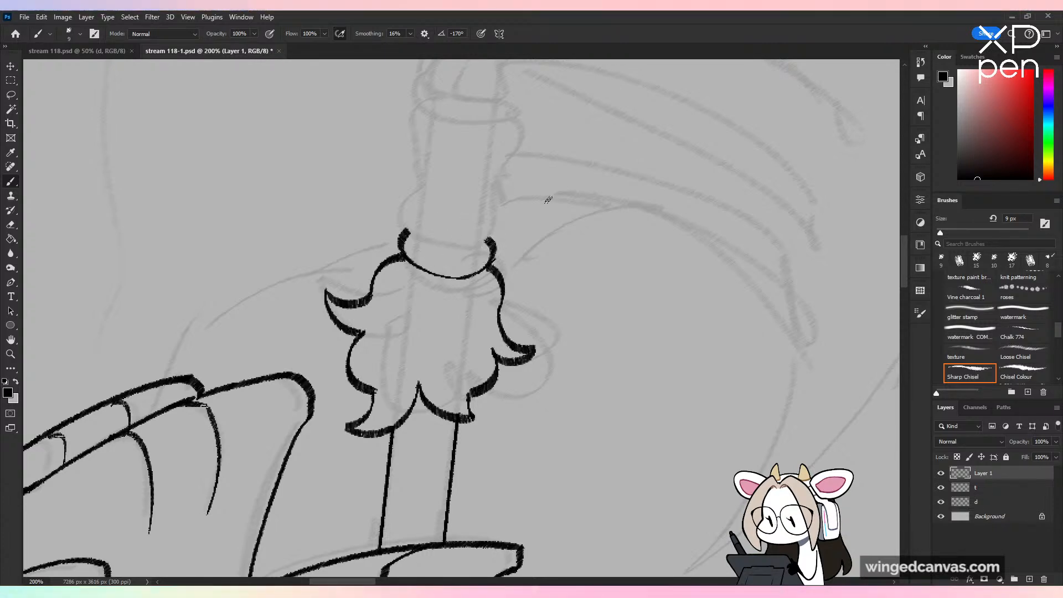
drag(527, 299, 516, 377)
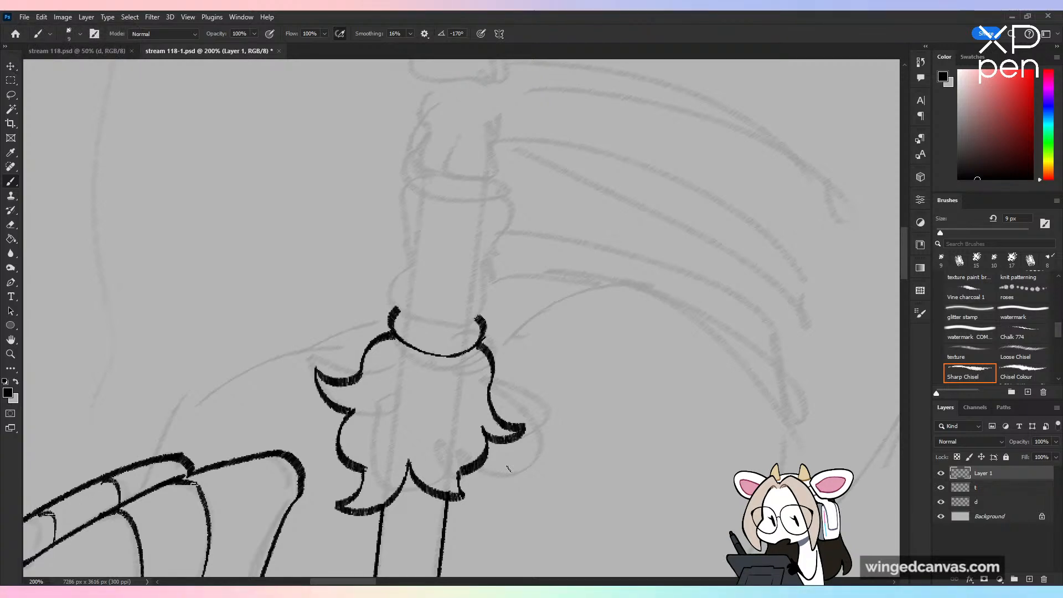
mouse_move(405, 209)
mouse_down()
mouse_move(392, 307)
mouse_move(480, 319)
mouse_up()
key(ctrl+z)
mouse_move(407, 225)
mouse_down()
mouse_move(489, 238)
mouse_move(495, 254)
mouse_move(499, 230)
mouse_move(493, 274)
mouse_move(498, 228)
mouse_move(476, 323)
mouse_up()
key(ctrl+z)
key(ctrl+z)
Step: Ink the second wavy-sided segment up the shaft, closing its upper end with a thin doubled curve
drag(589, 344, 623, 409)
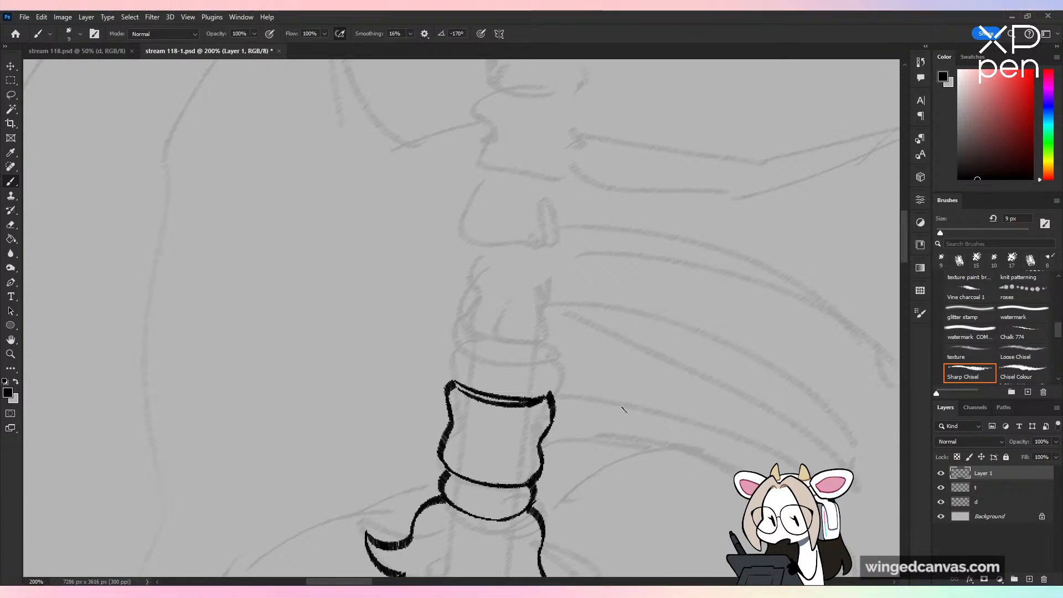
mouse_move(450, 381)
mouse_down()
mouse_move(464, 349)
mouse_move(459, 319)
mouse_up()
key(ctrl+z)
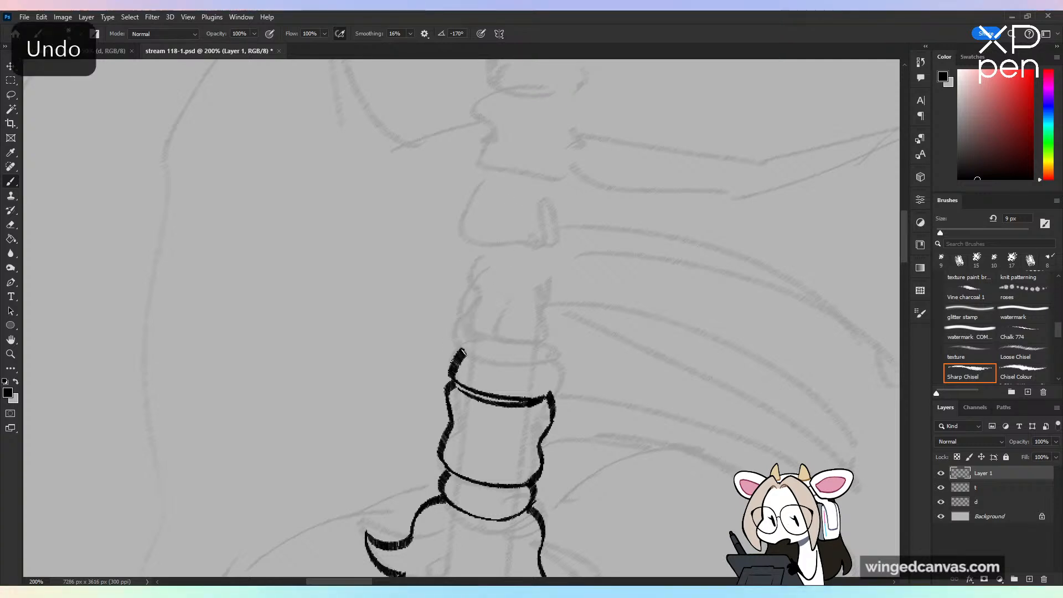
mouse_move(463, 354)
mouse_down()
mouse_move(460, 322)
mouse_move(481, 313)
mouse_move(471, 306)
mouse_move(553, 317)
mouse_up()
key(ctrl+z)
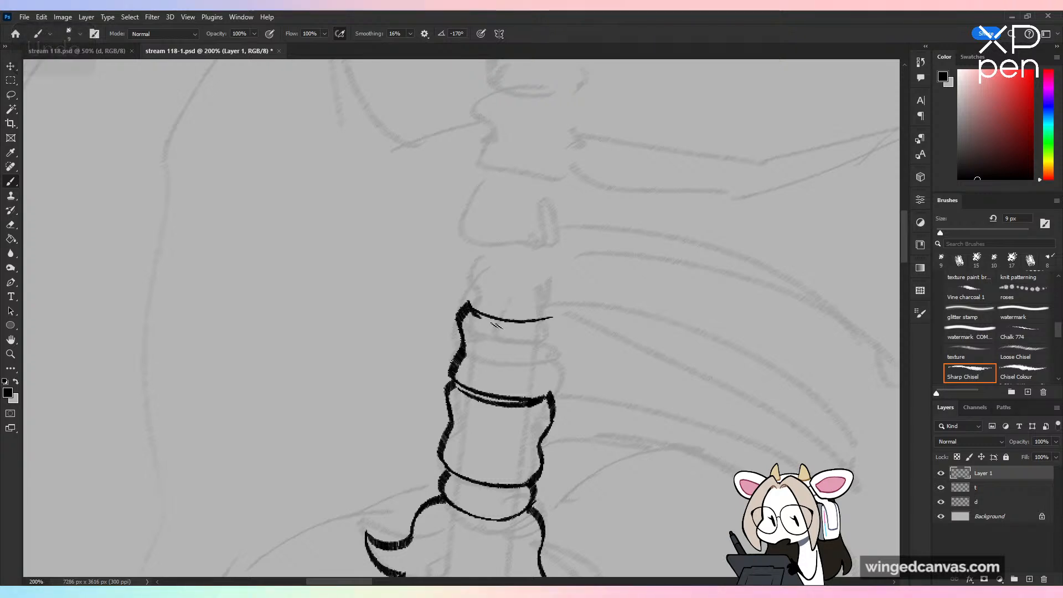
drag(476, 315, 554, 319)
key(ctrl+z)
mouse_move(473, 313)
mouse_down()
mouse_move(548, 322)
mouse_move(559, 350)
mouse_move(549, 399)
mouse_up()
key(ctrl+z)
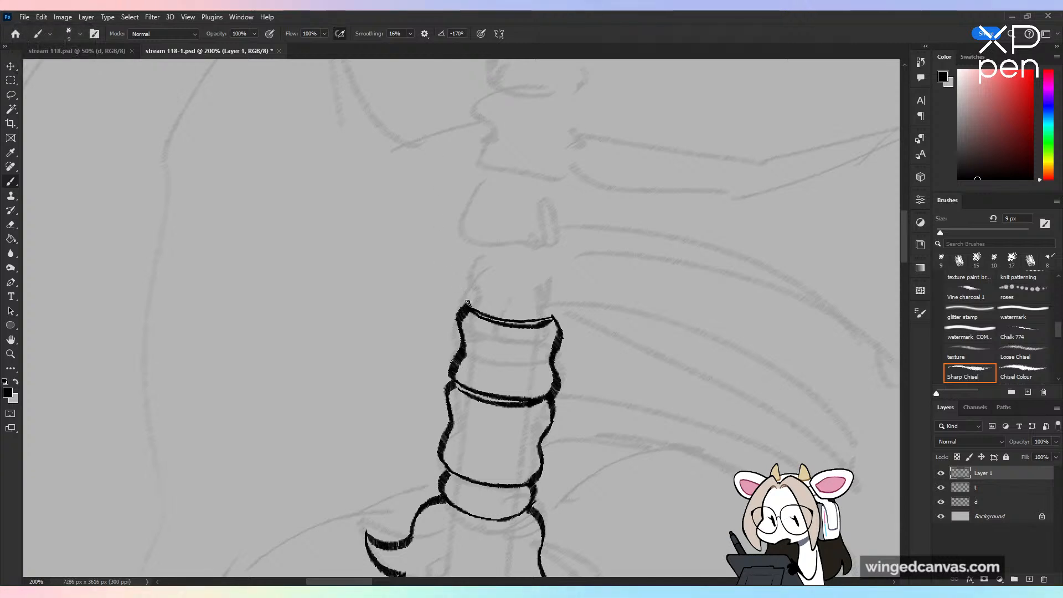
Step: Ink the third shaft segment with pinched sides, flared upper corners and a doubled curve across its upper end
drag(470, 304, 468, 231)
key(ctrl+z)
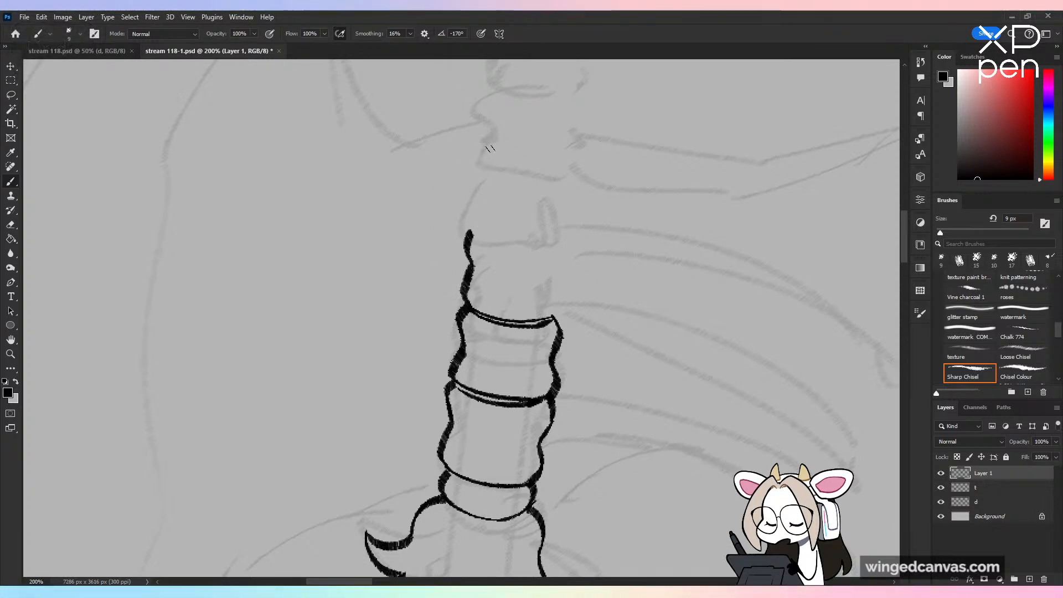
key(ctrl+minus)
key(ctrl+minus)
key(ctrl+minus)
key(ctrl+plus)
key(ctrl+plus)
key(ctrl+plus)
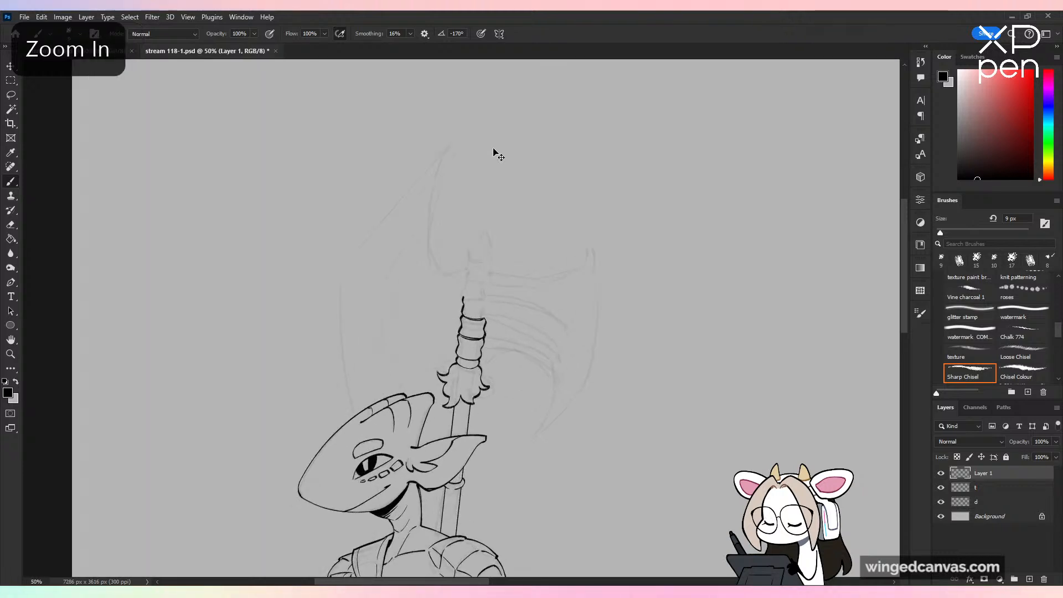
key(ctrl+z)
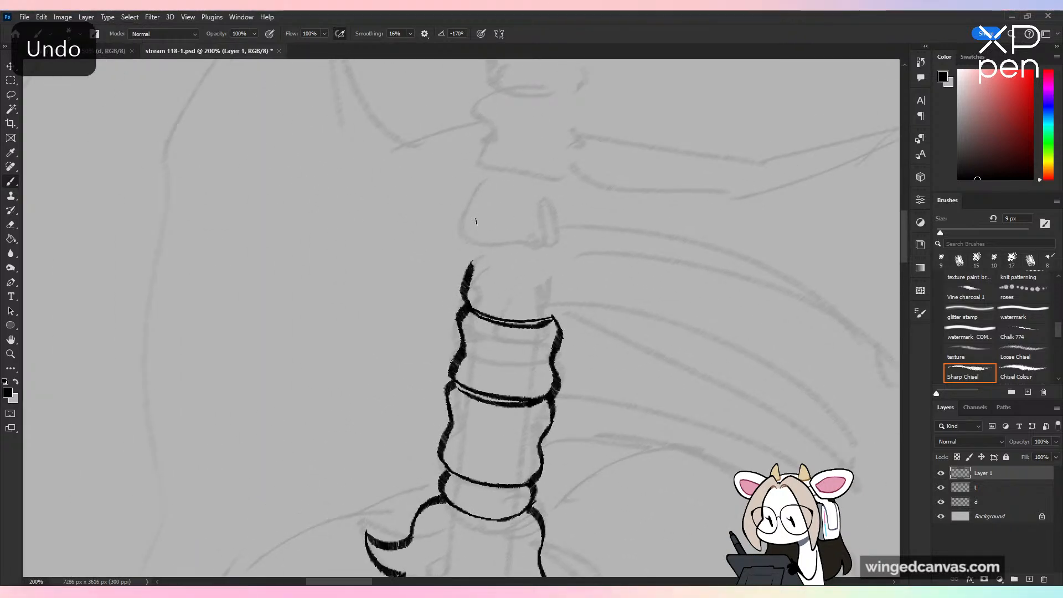
mouse_move(470, 261)
mouse_down()
mouse_move(548, 241)
mouse_move(500, 232)
mouse_move(554, 240)
mouse_up()
key(ctrl+z)
mouse_move(478, 222)
mouse_down()
mouse_move(546, 241)
mouse_move(568, 228)
mouse_move(554, 316)
mouse_up()
key(ctrl+z)
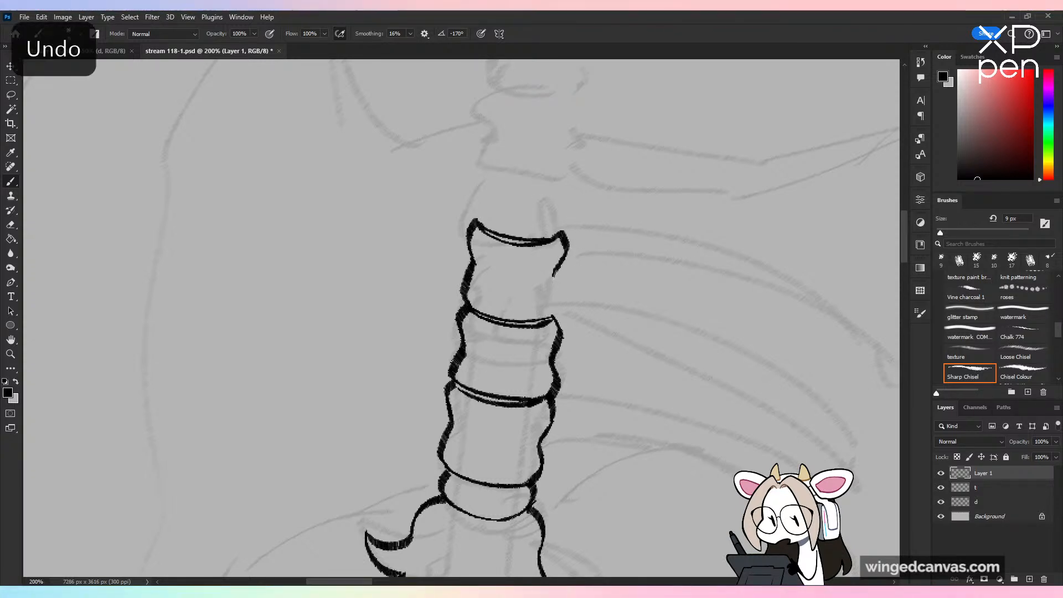
drag(557, 269, 552, 319)
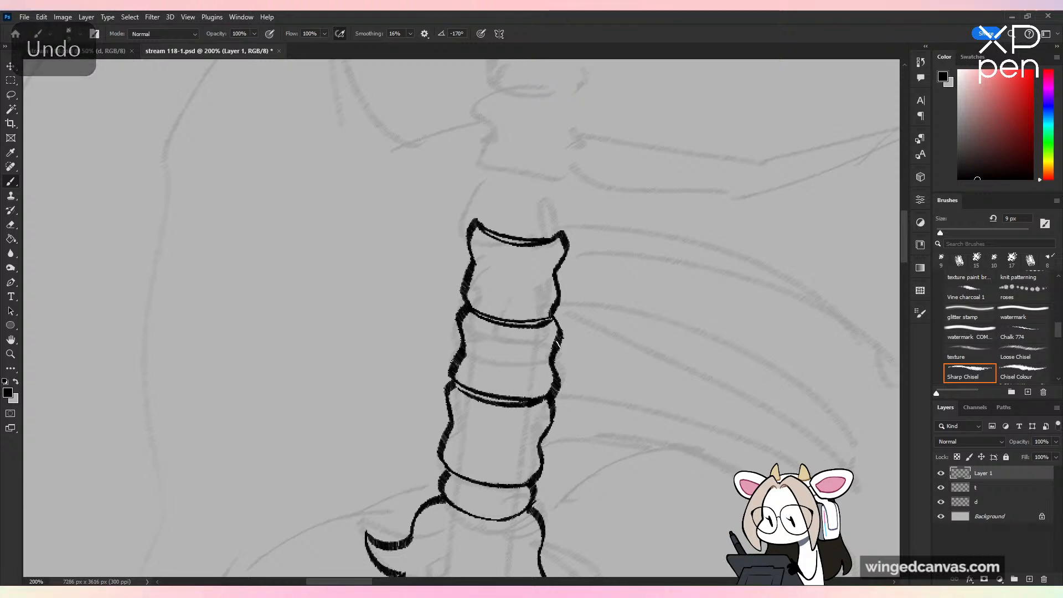
Step: Ink a curved rim band near the shaft's upper end and the wavy sides joining it to the third segment
mouse_move(621, 222)
mouse_down()
mouse_move(624, 316)
mouse_move(624, 301)
mouse_up()
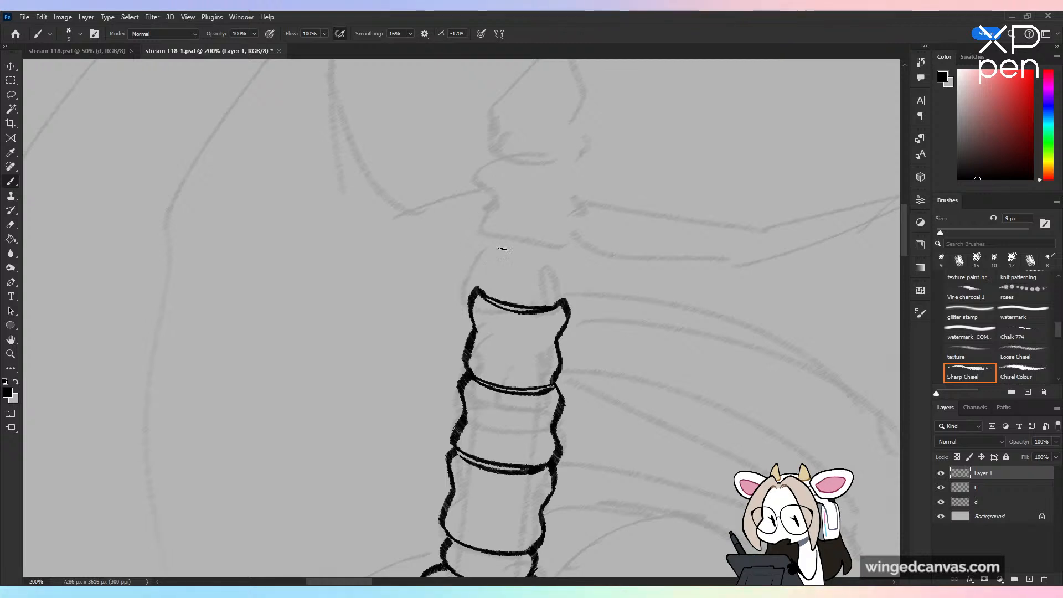
mouse_move(485, 222)
mouse_down()
mouse_move(557, 243)
mouse_move(479, 222)
mouse_move(565, 242)
mouse_move(570, 223)
mouse_move(579, 231)
mouse_up()
key(ctrl+z)
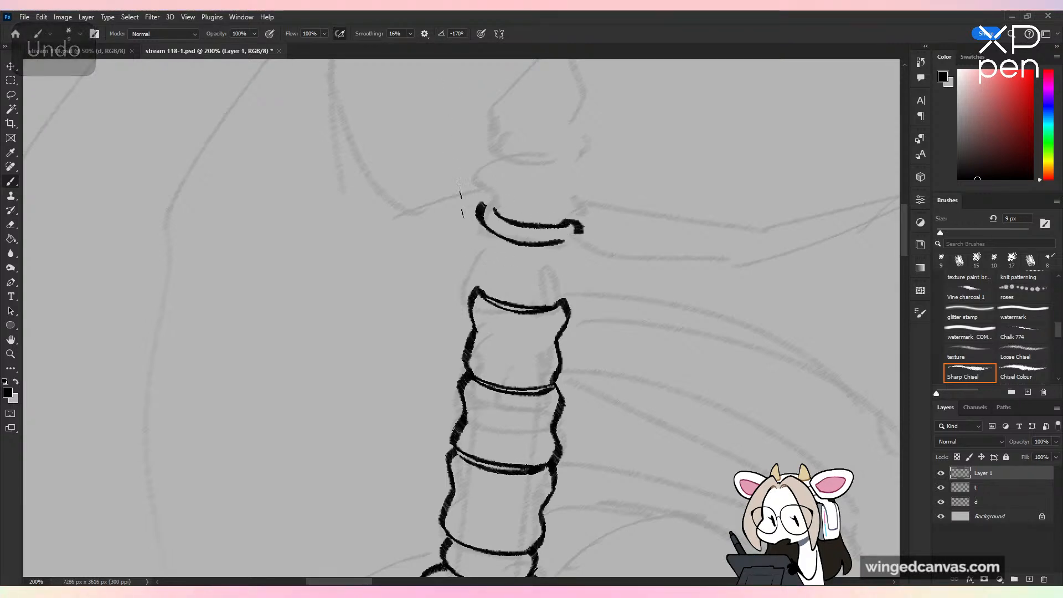
drag(481, 260, 485, 275)
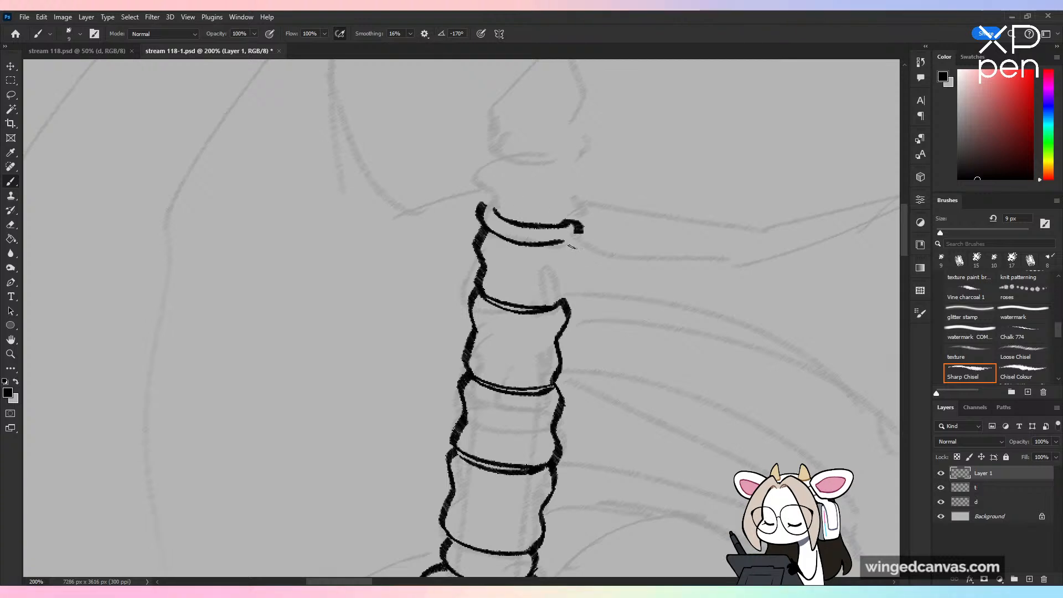
mouse_move(565, 241)
mouse_down()
mouse_move(576, 264)
mouse_move(564, 302)
mouse_up()
key(ctrl+z)
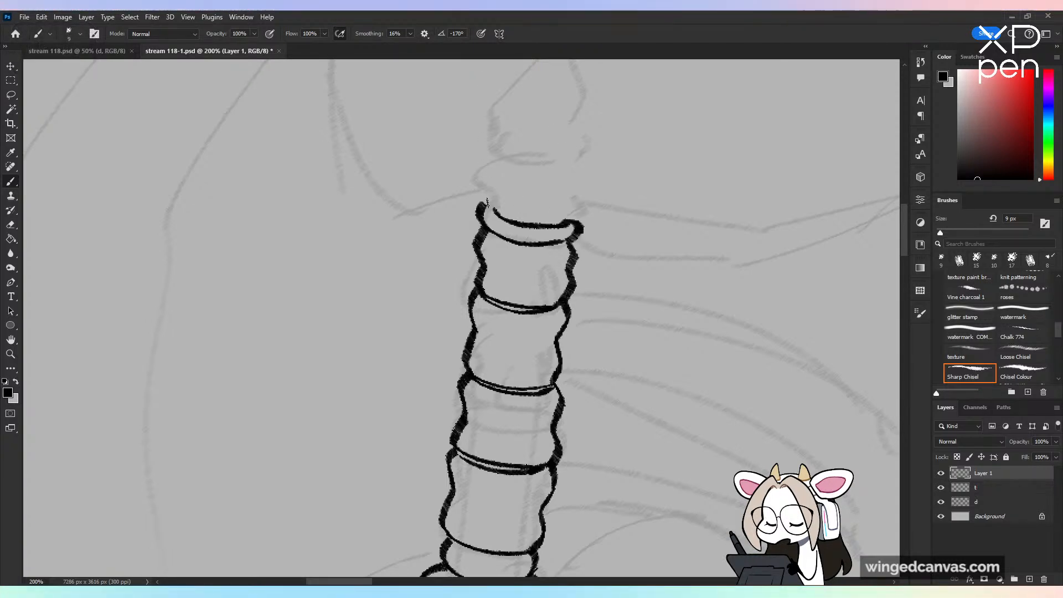
Step: Ink the pointed, leaf-shaped tip of the shaft rising from the rim band
drag(494, 179, 554, 101)
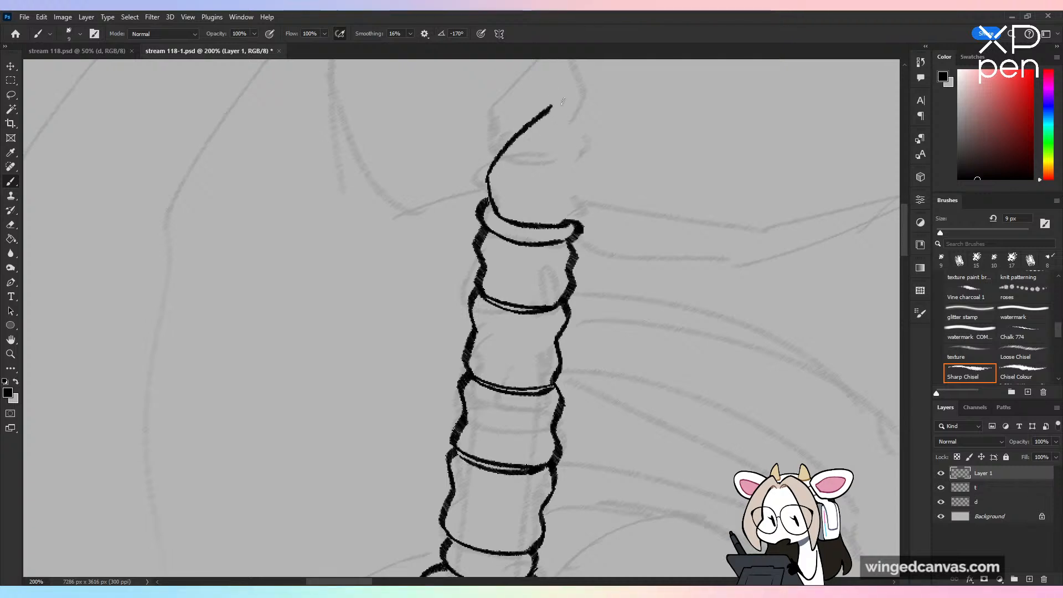
key(ctrl+z)
drag(488, 180, 555, 101)
key(ctrl+z)
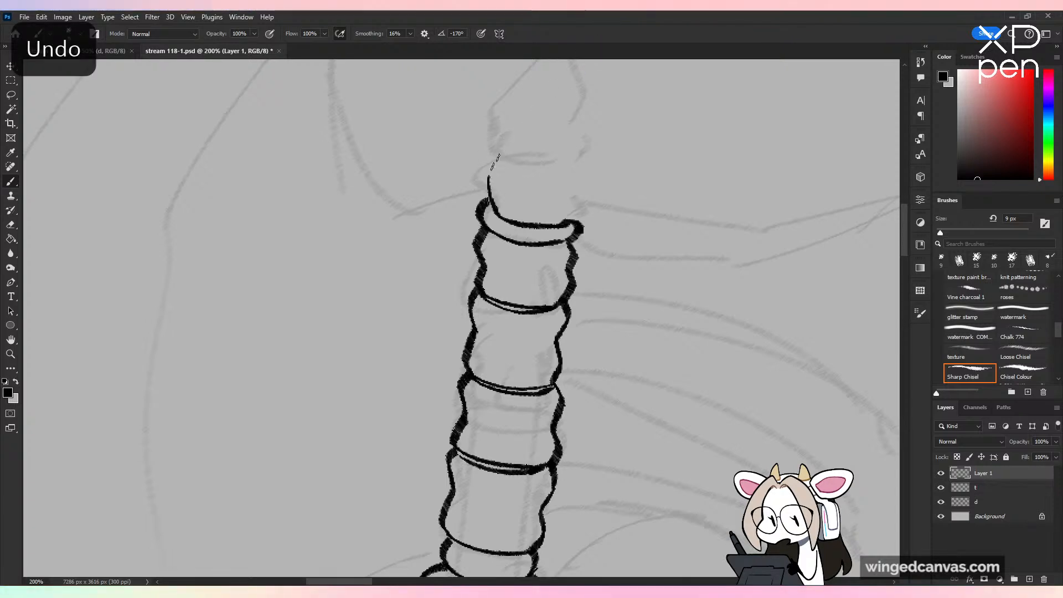
mouse_move(489, 180)
mouse_down()
mouse_move(577, 82)
mouse_move(546, 108)
mouse_move(570, 181)
mouse_up()
key(ctrl+z)
drag(547, 106, 575, 176)
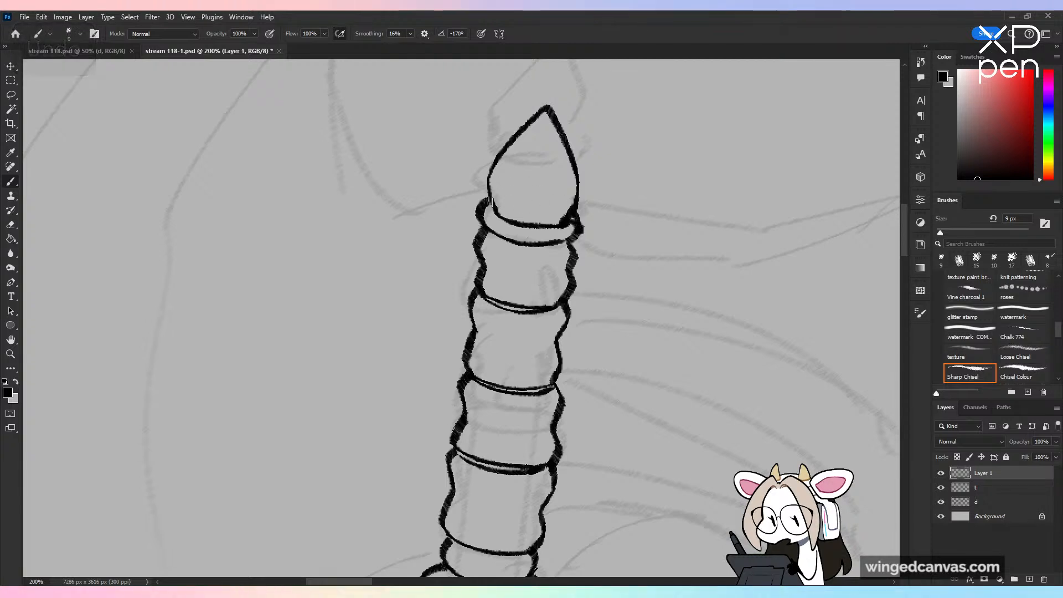
Step: Ink short curved fold lines inside the tuft, running down from the collar
key(ctrl+minus)
key(ctrl+minus)
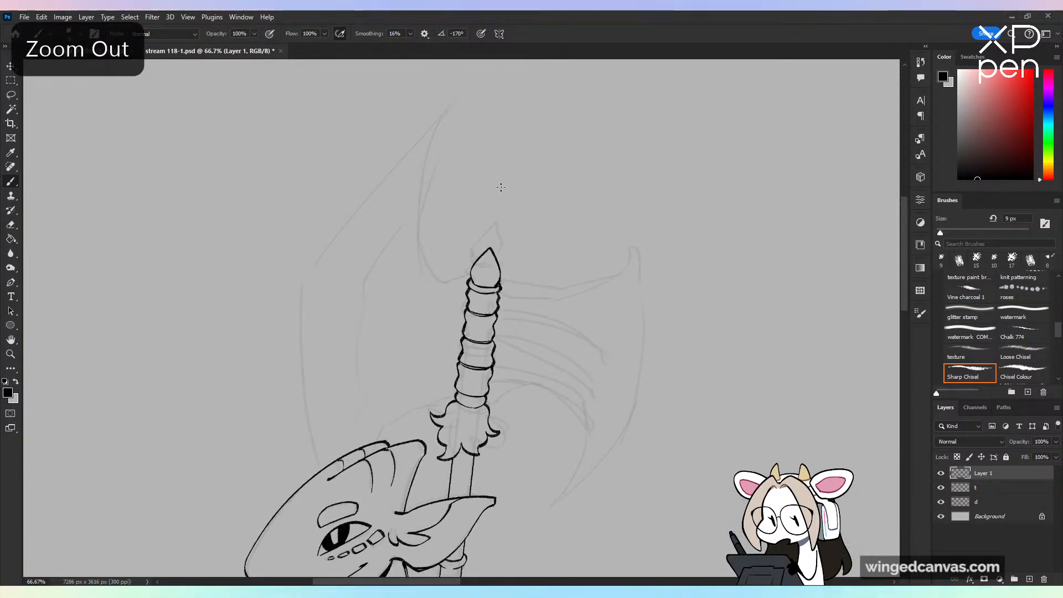
key(ctrl+minus)
key(ctrl+minus)
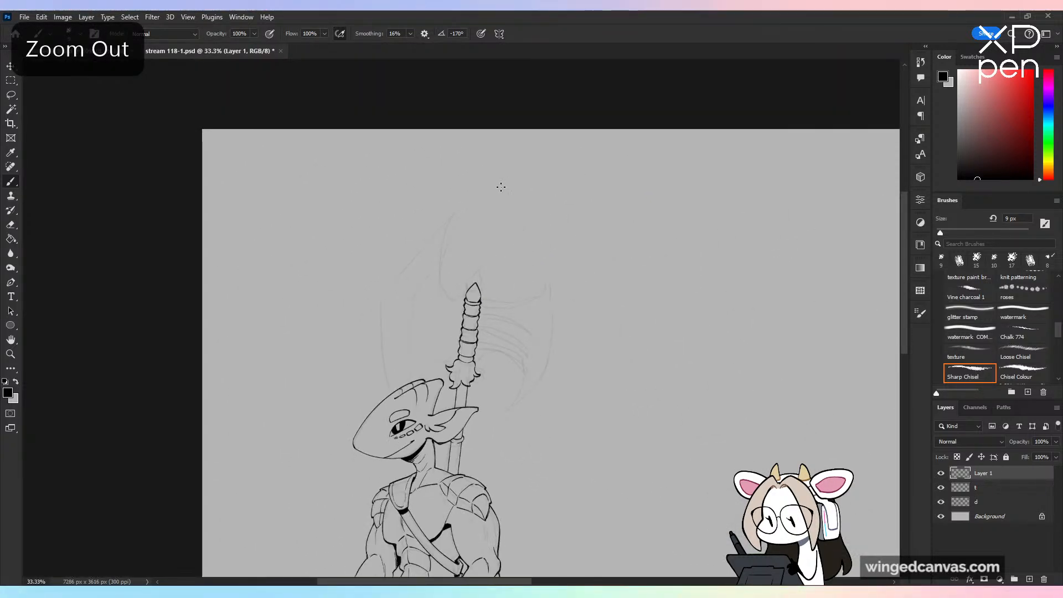
key(ctrl+plus)
key(ctrl+plus)
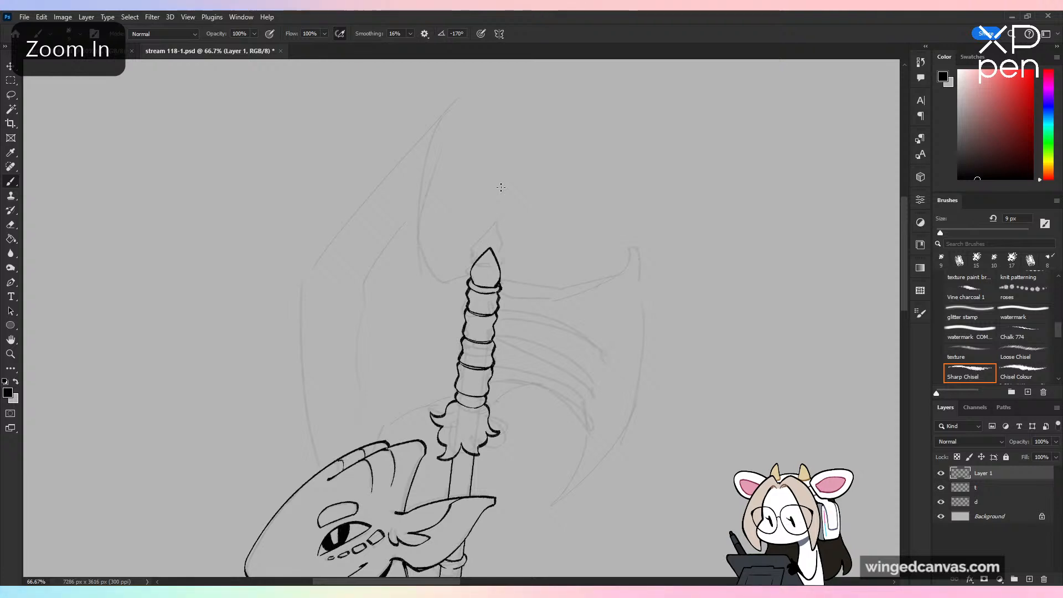
scroll(601, 351, down, 1)
key(ctrl+plus)
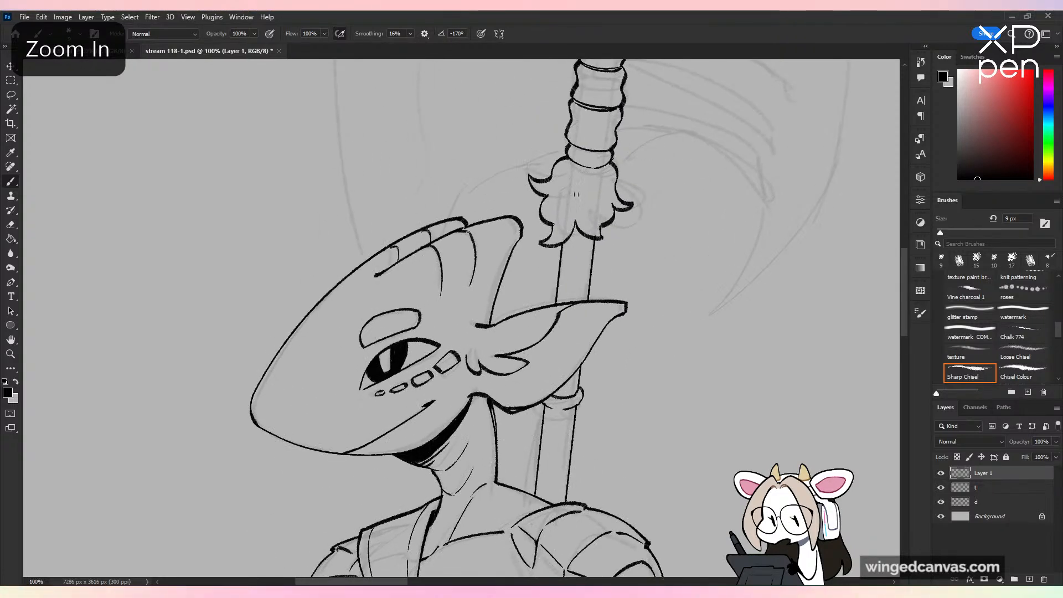
mouse_move(604, 166)
mouse_down()
mouse_move(576, 182)
mouse_move(567, 204)
mouse_up()
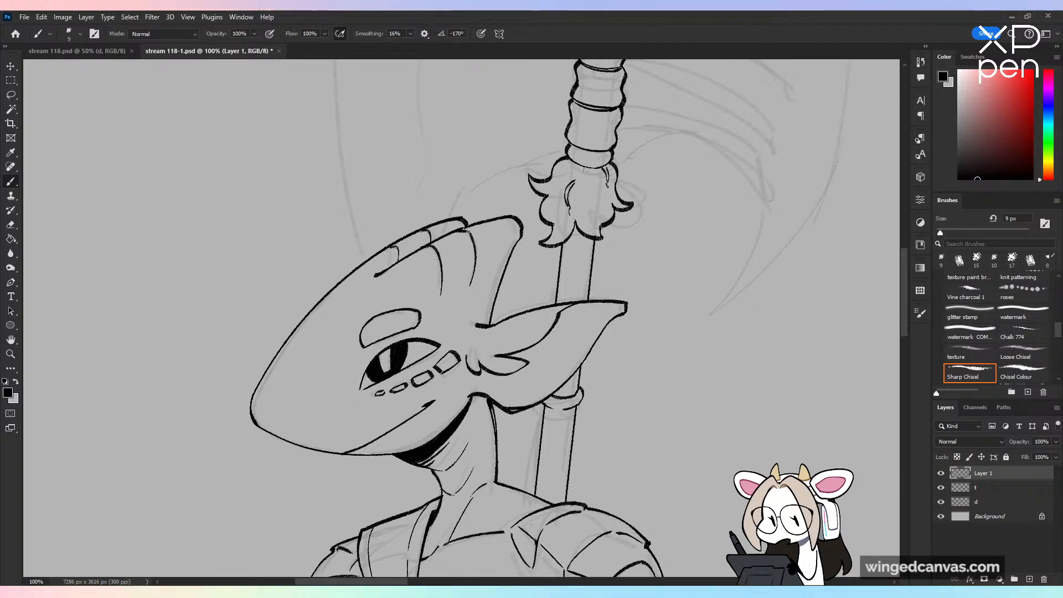
key(ctrl+z)
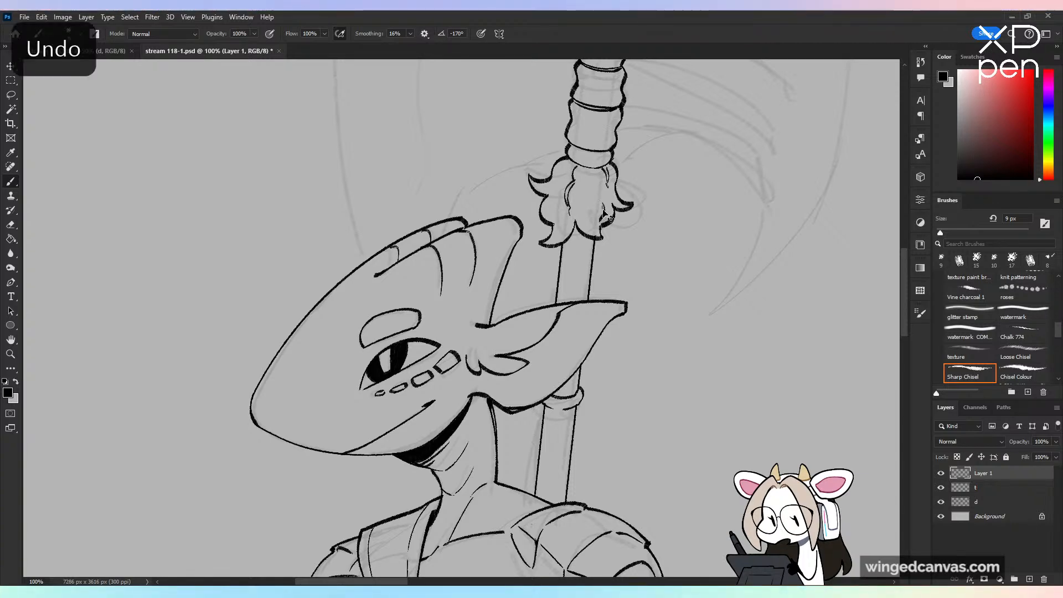
Step: Rework the small curl line at the tuft's lower side and save the document
key(ctrl+minus)
key(ctrl+minus)
key(ctrl+plus)
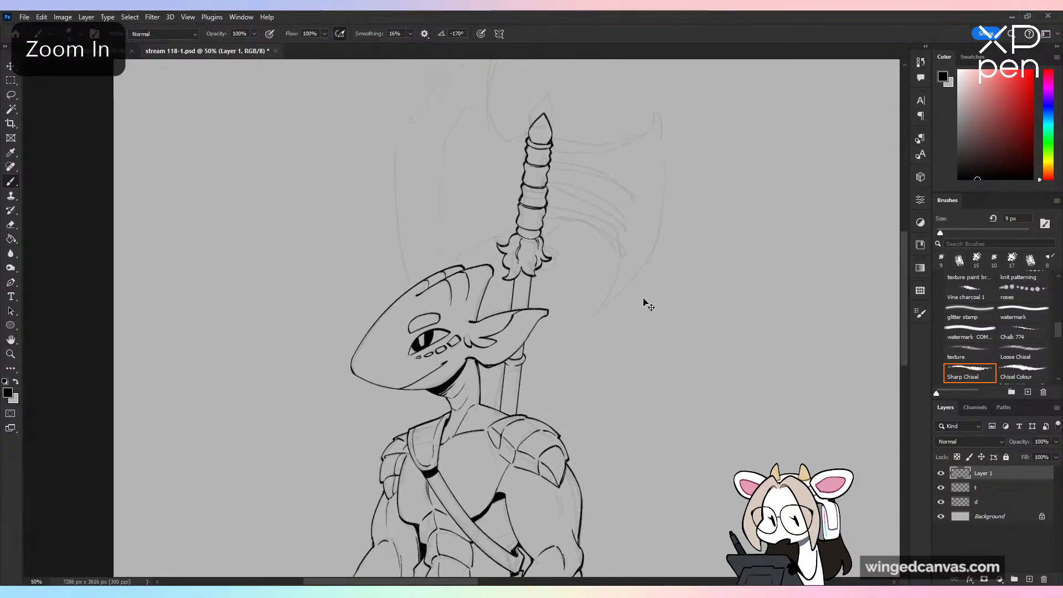
key(ctrl+plus)
key(ctrl+z)
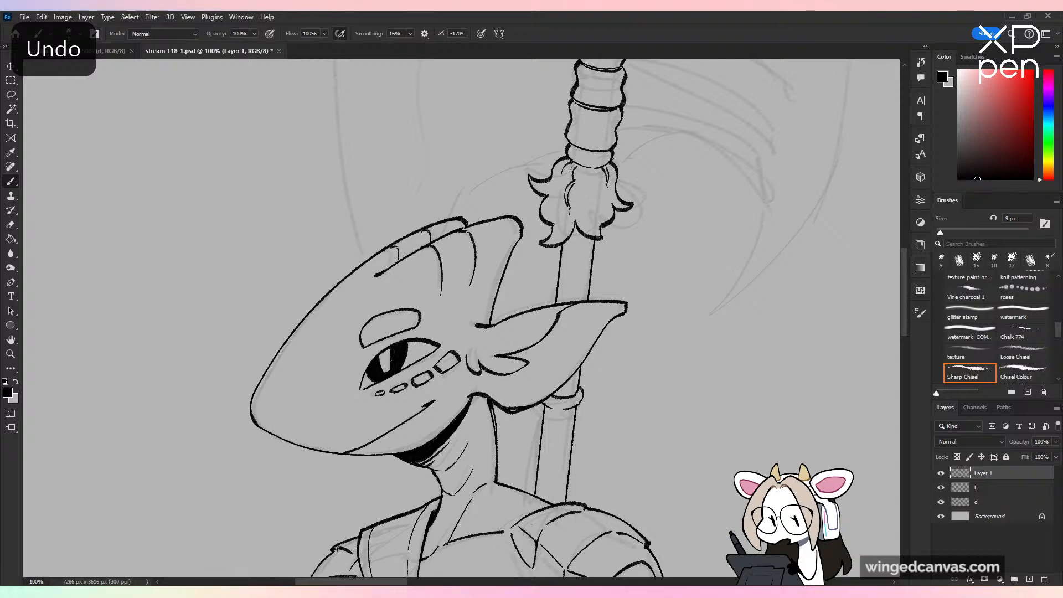
key(ctrl+minus)
key(ctrl+minus)
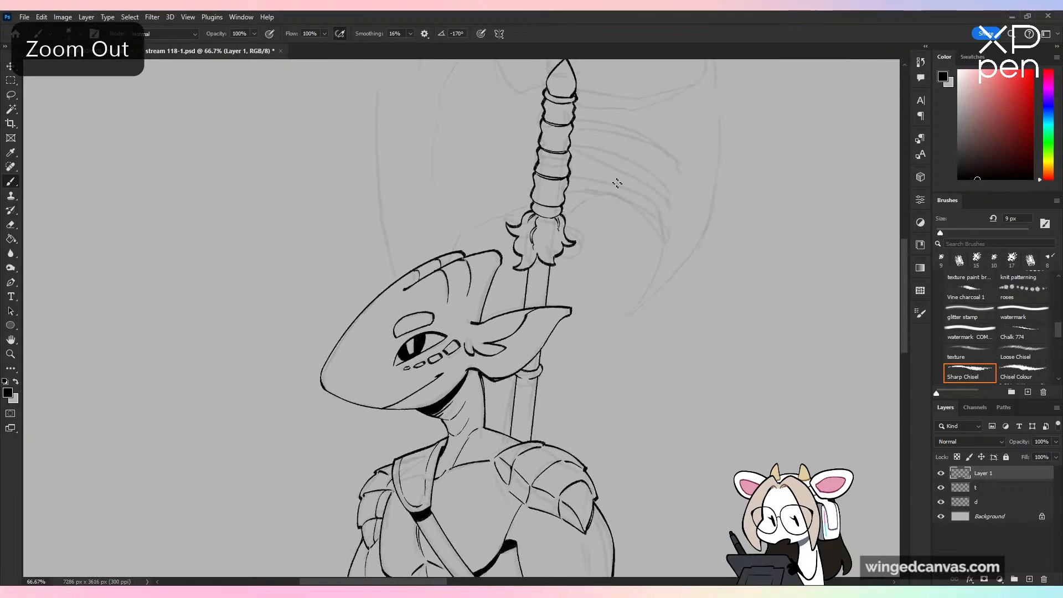
key(ctrl+plus)
key(ctrl+plus)
key(ctrl+z)
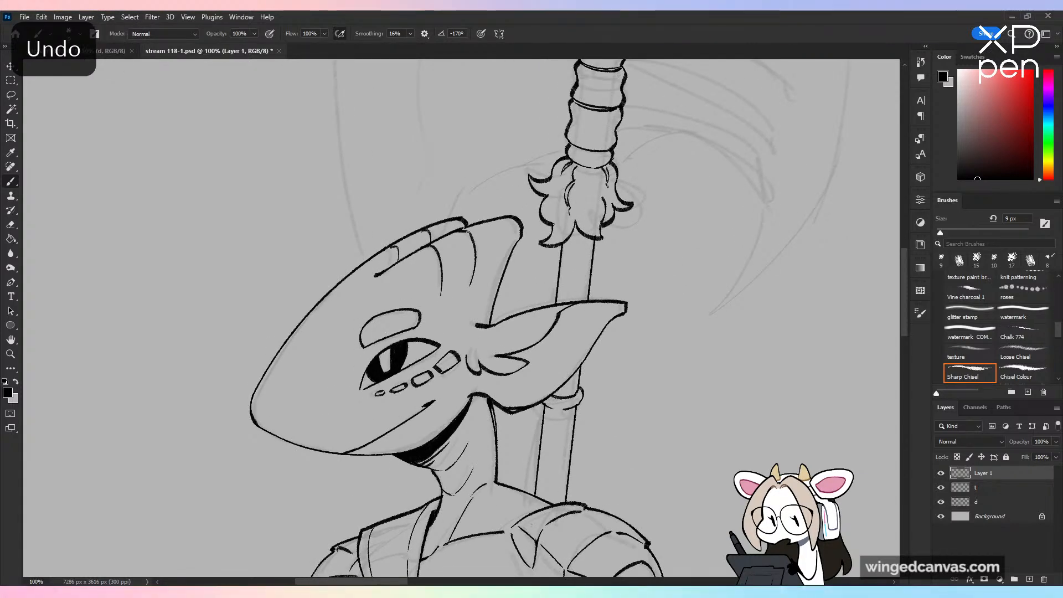
drag(690, 210, 596, 332)
key(ctrl+minus)
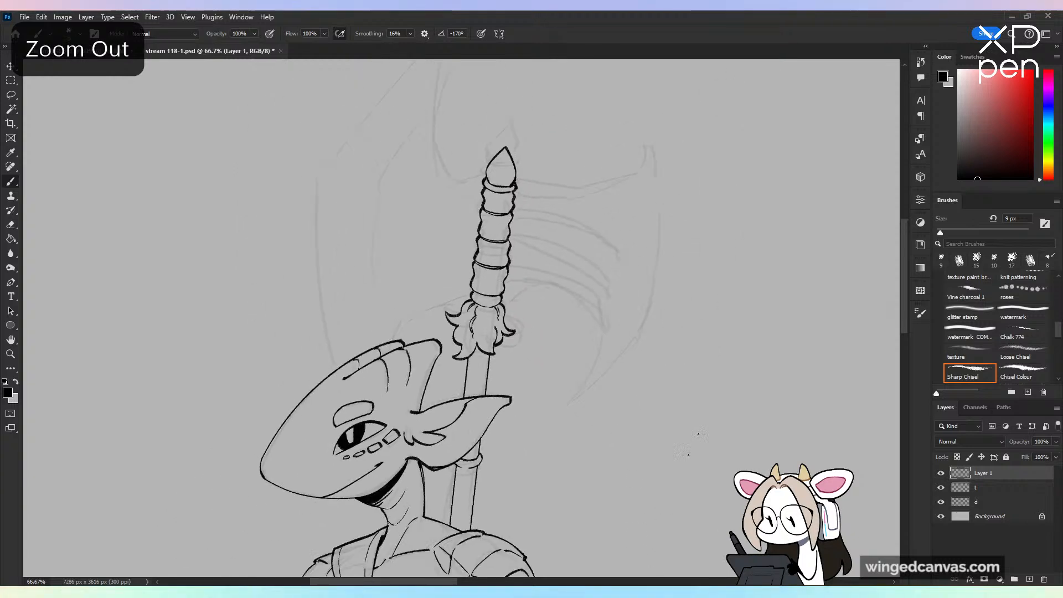
key(ctrl+s)
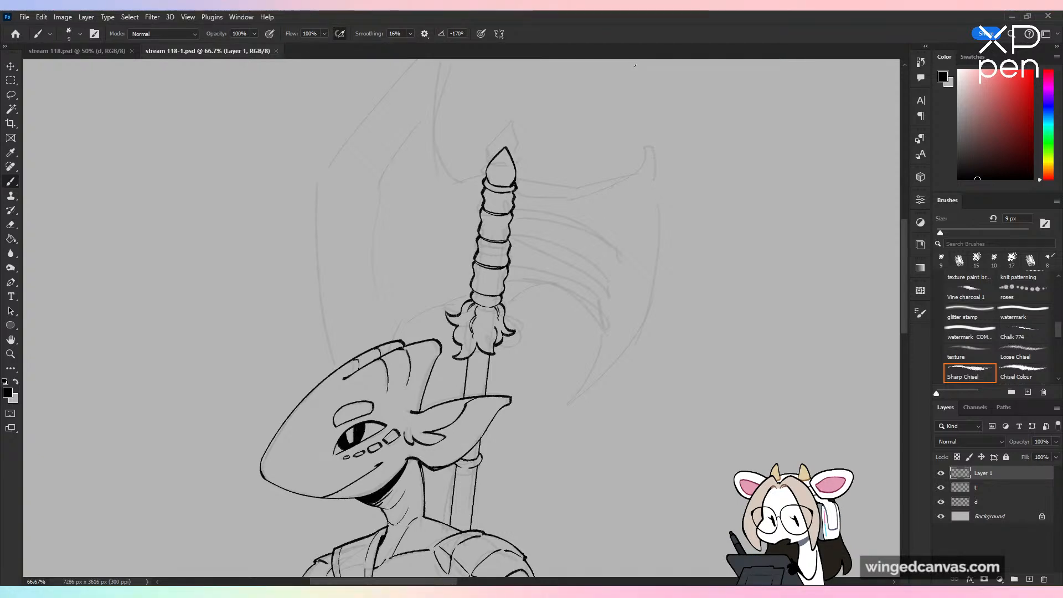
Step: Try to ink a slender, pointed rib sweeping outward and upward from the shaft's top segment toward the sketched upper blade tip
key(ctrl+plus)
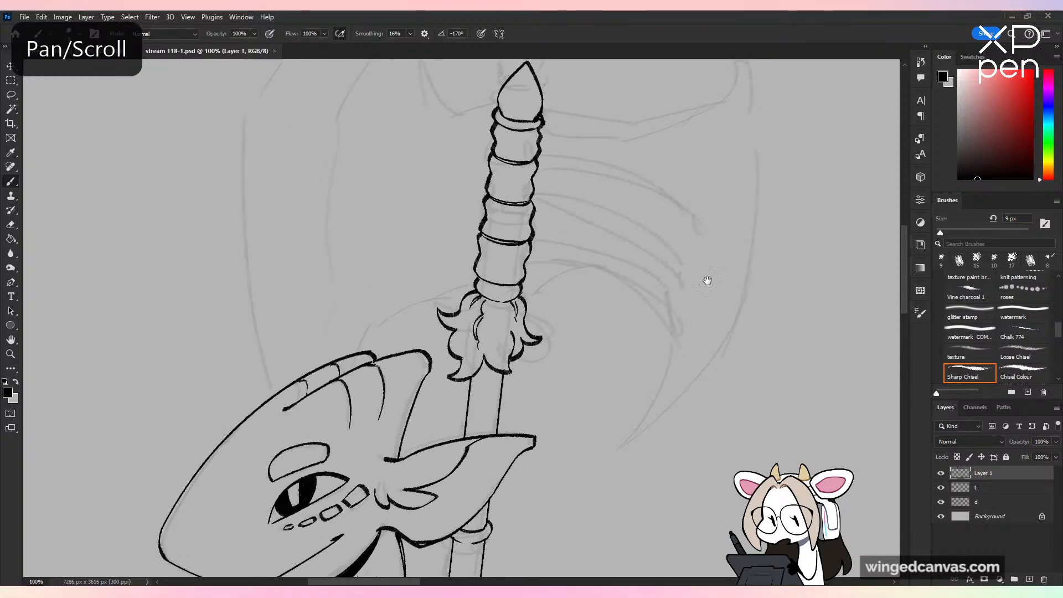
drag(705, 280, 613, 398)
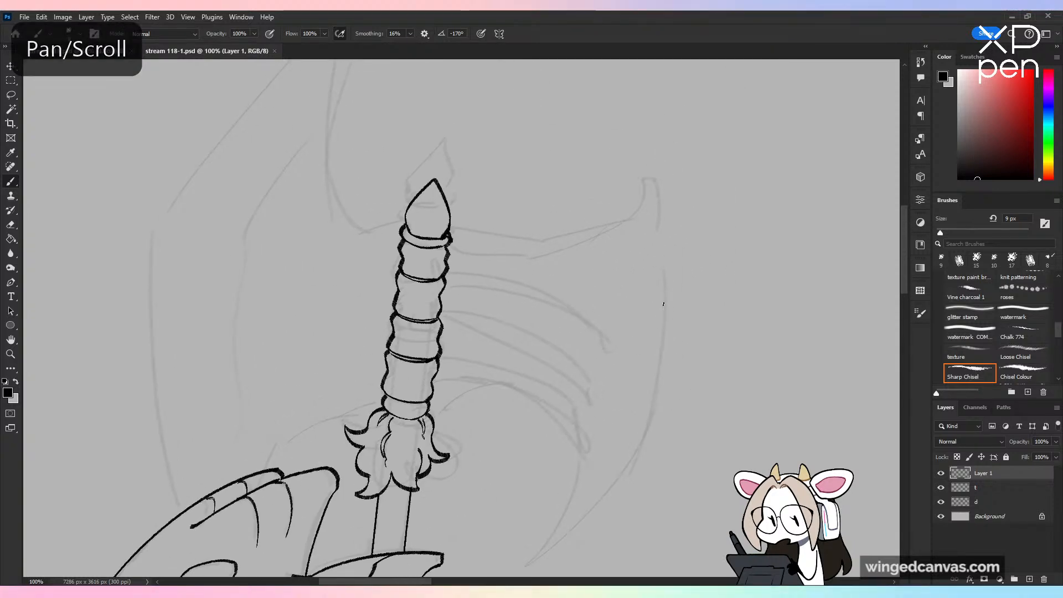
drag(446, 256, 641, 222)
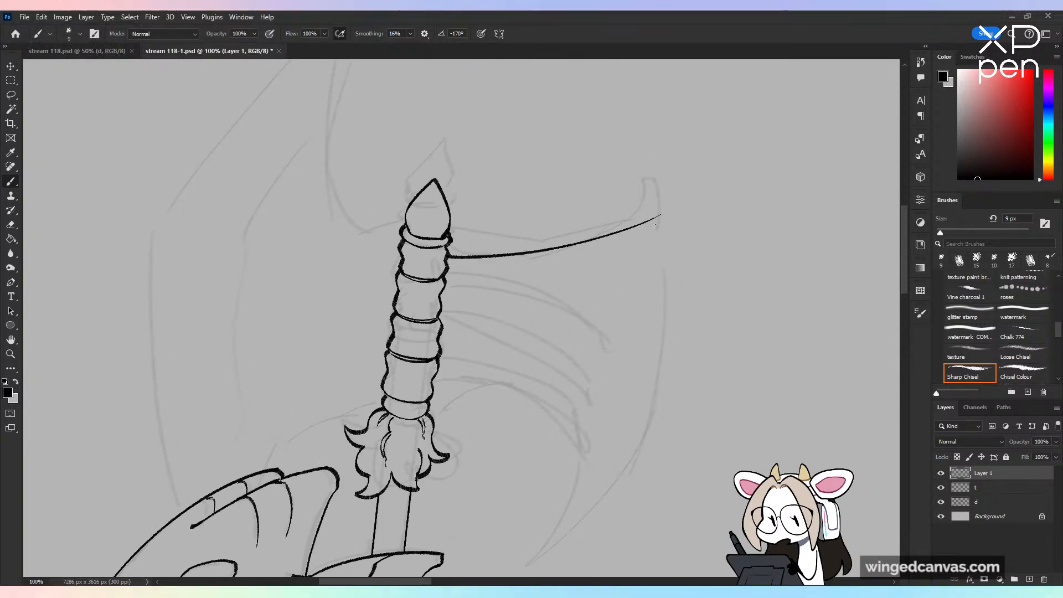
key(ctrl+z)
drag(448, 256, 626, 232)
key(ctrl+z)
mouse_move(453, 255)
mouse_down()
mouse_move(618, 230)
mouse_move(569, 275)
mouse_move(584, 248)
mouse_up()
key(ctrl+z)
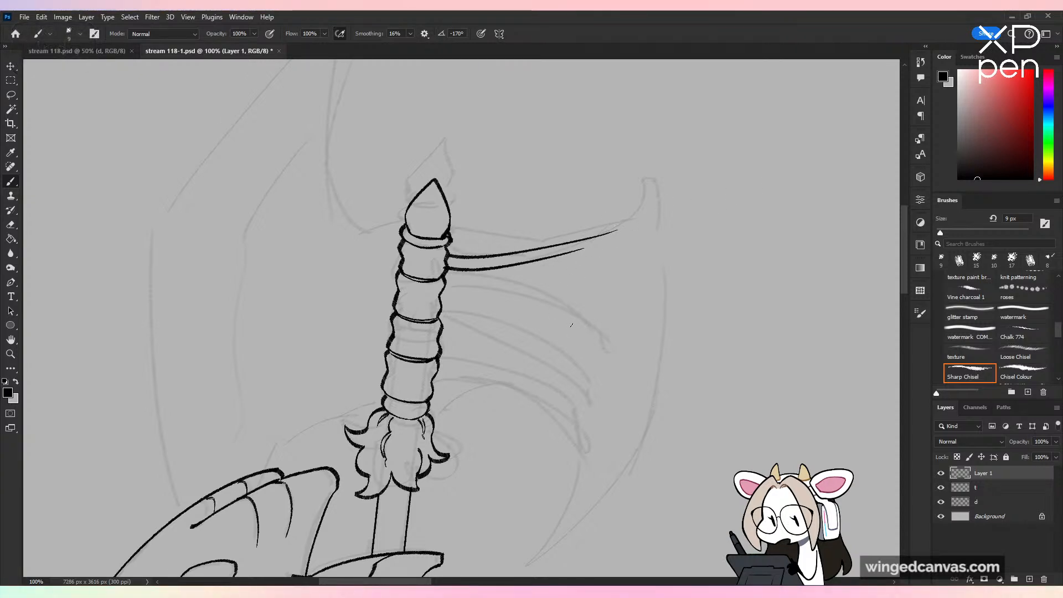
key(ctrl+z)
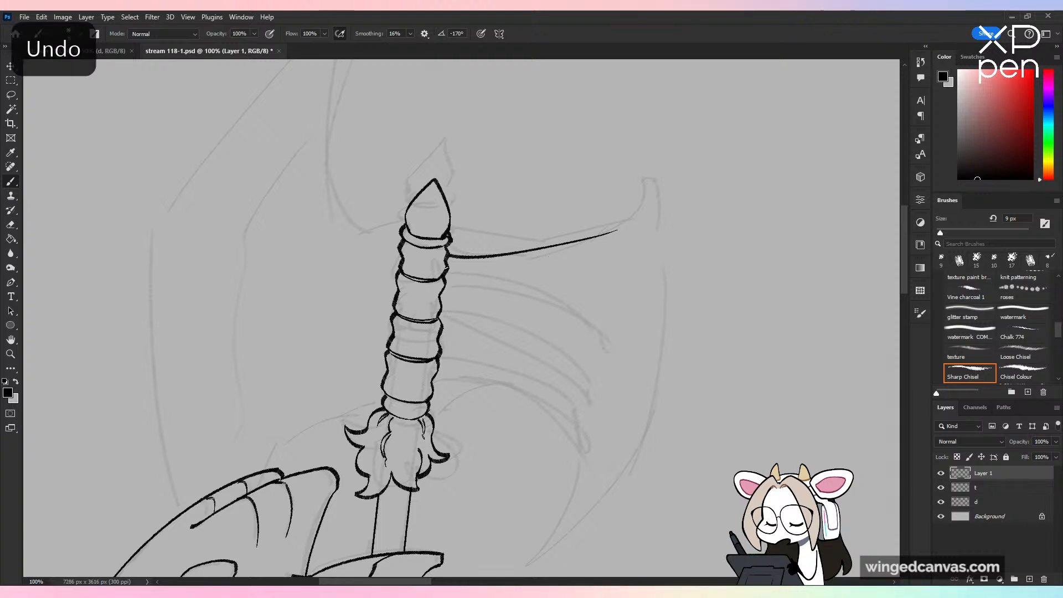
drag(449, 270, 613, 238)
key(ctrl+z)
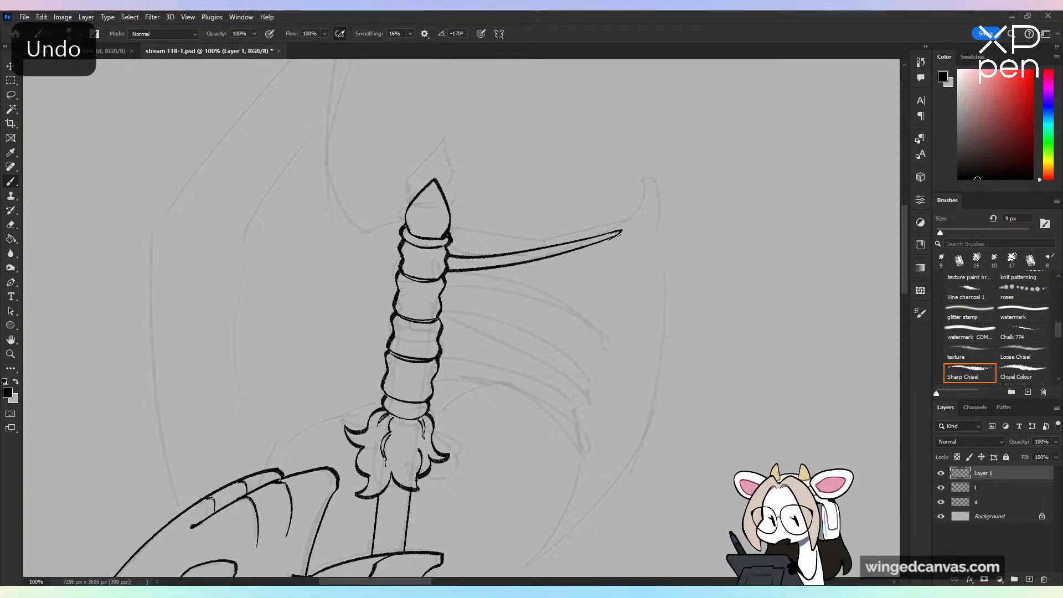
key(ctrl+minus)
key(ctrl+plus)
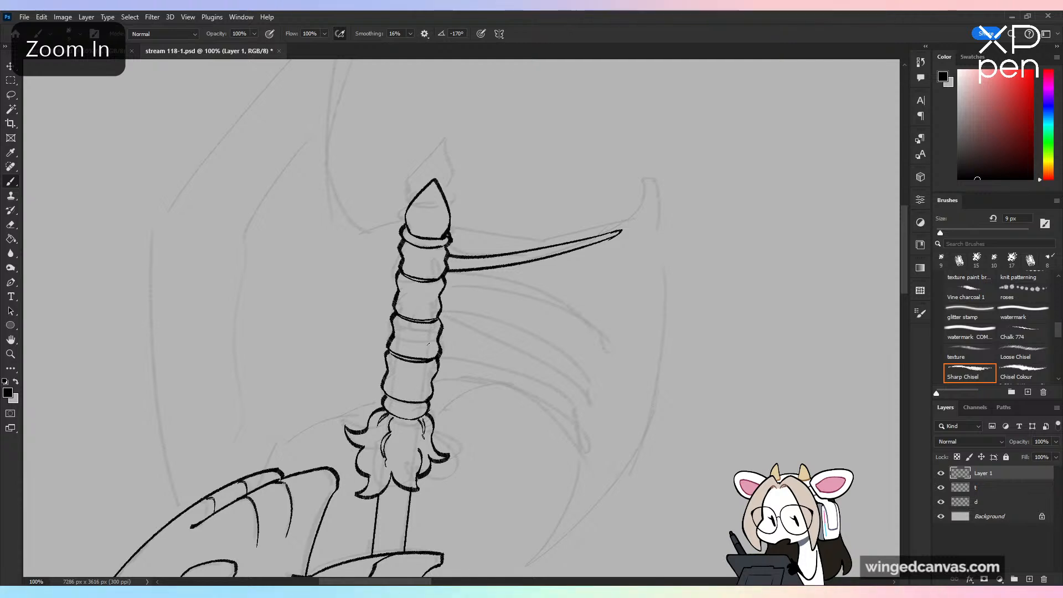
key(ctrl+z)
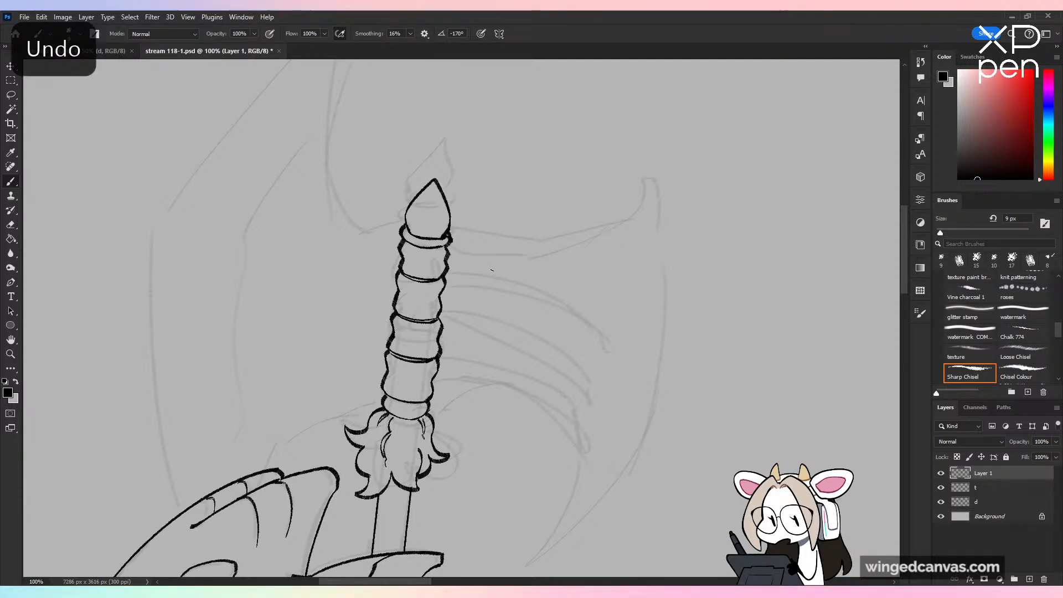
Step: Try to ink a short, tapered rib curving outward and downward from the shaft's top segment
drag(448, 256, 589, 315)
key(ctrl+z)
drag(448, 256, 595, 312)
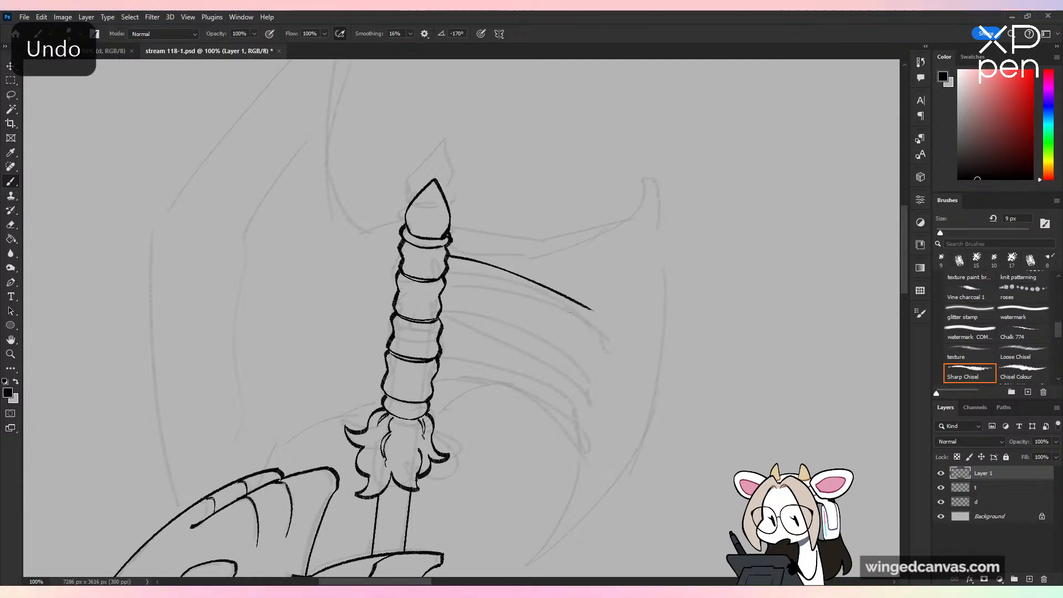
drag(450, 270, 565, 309)
key(ctrl+z)
mouse_move(445, 270)
mouse_down()
mouse_move(575, 303)
mouse_move(488, 278)
mouse_move(565, 303)
mouse_up()
key(ctrl+z)
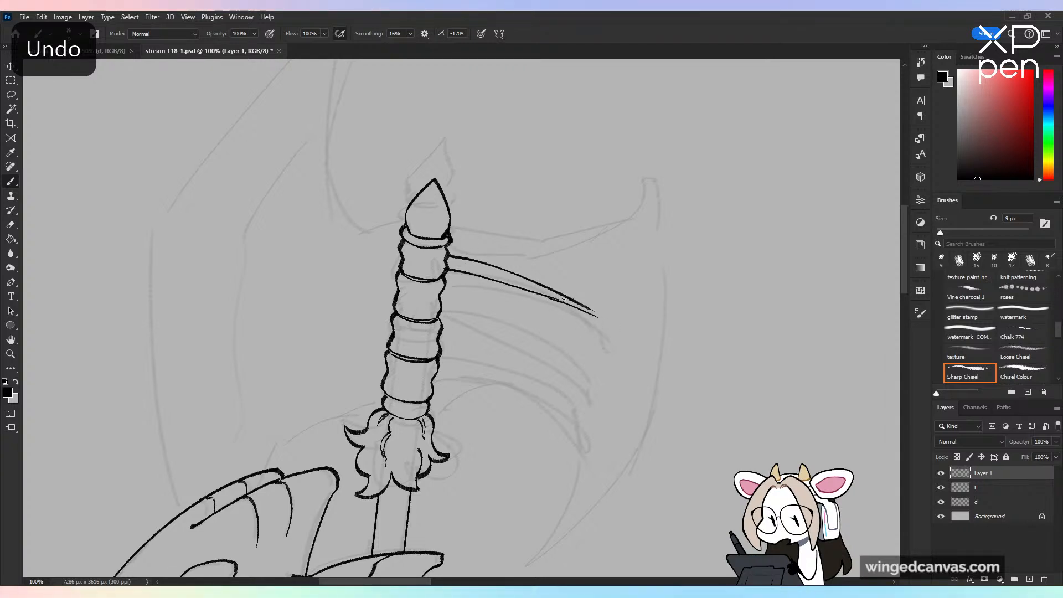
key(ctrl+z)
key(ctrl+minus)
key(ctrl+minus)
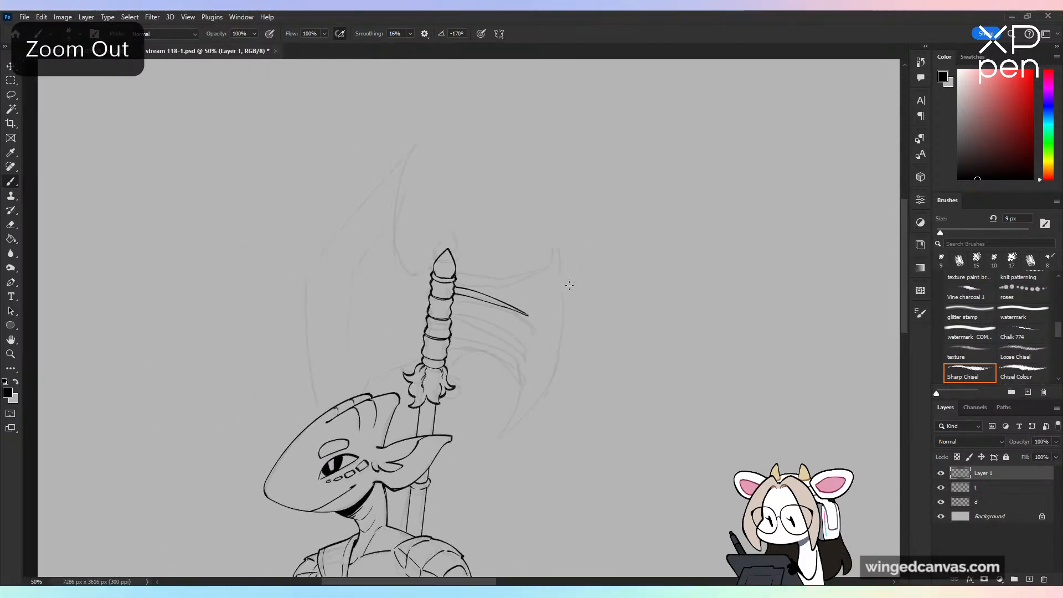
key(ctrl+plus)
key(ctrl+plus)
key(ctrl+z)
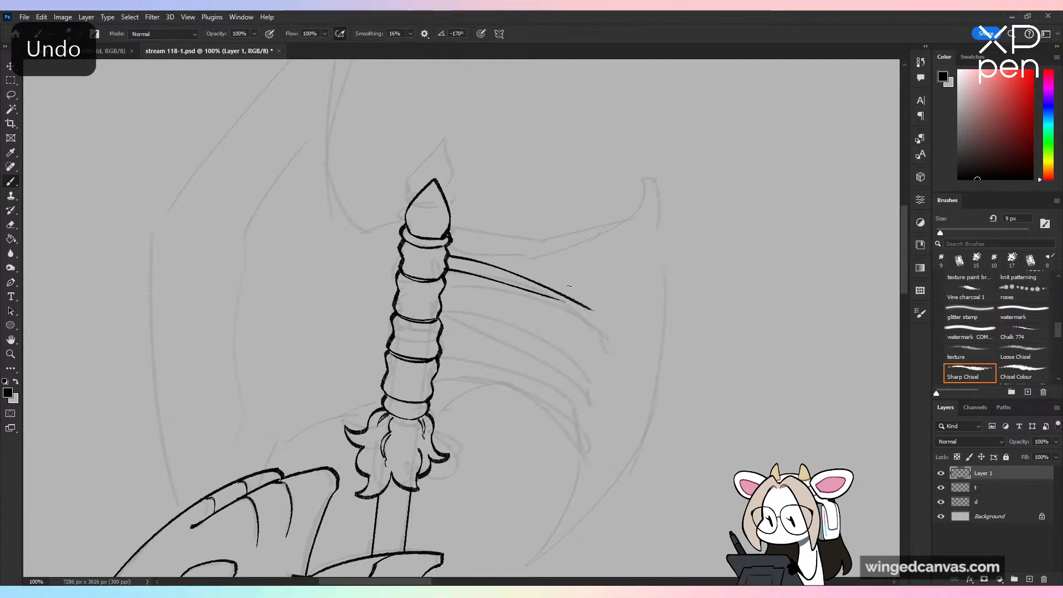
key(ctrl+z)
Step: Ink a long, tapered rib curving outward and down from the shaft's top segment to a sharp point
drag(449, 254, 622, 360)
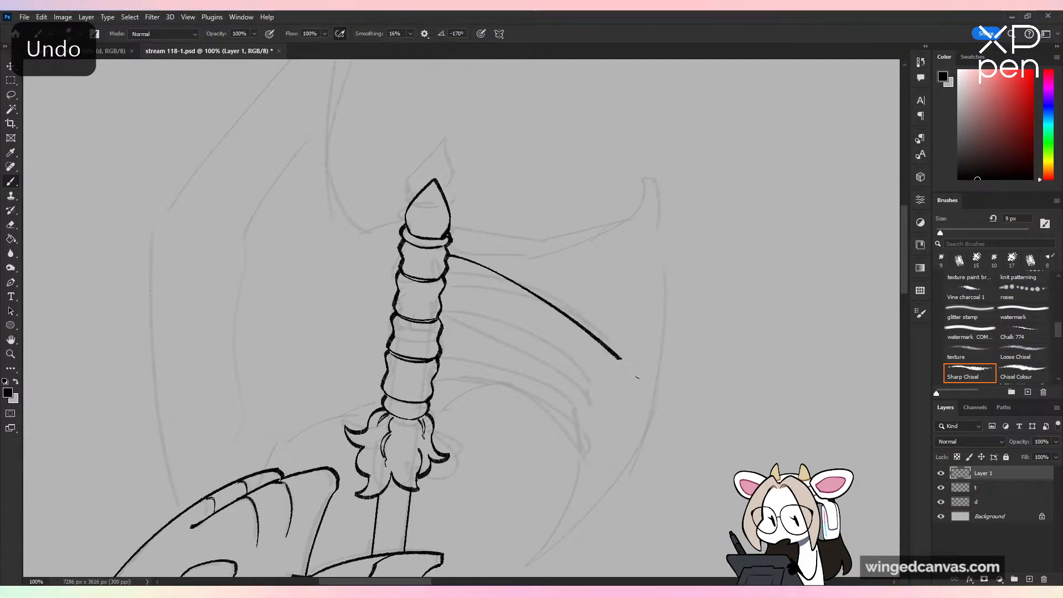
key(ctrl+z)
drag(450, 255, 641, 354)
drag(450, 270, 595, 330)
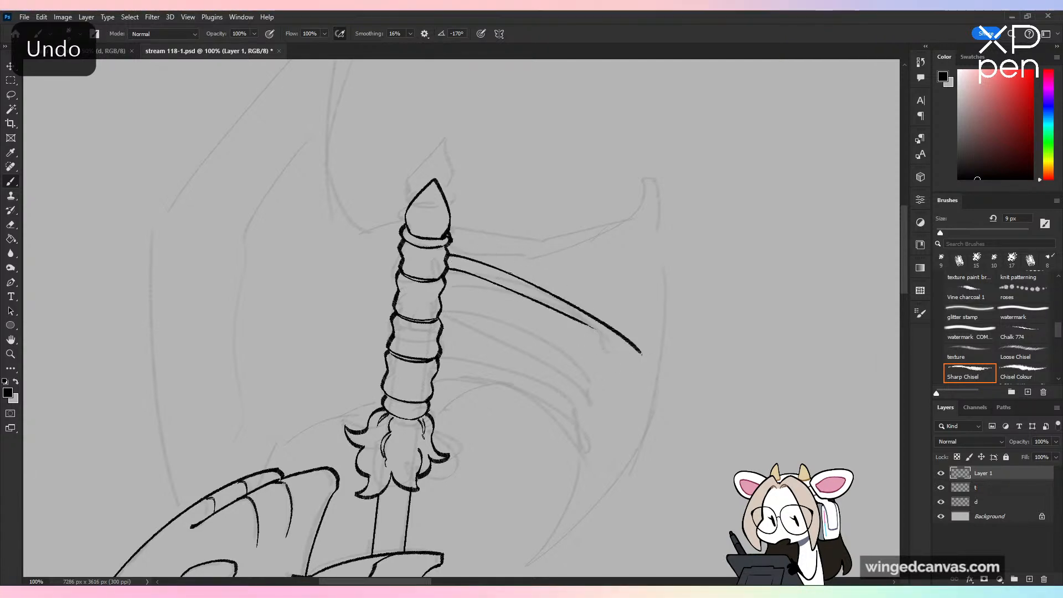
key(ctrl+z)
drag(447, 269, 641, 353)
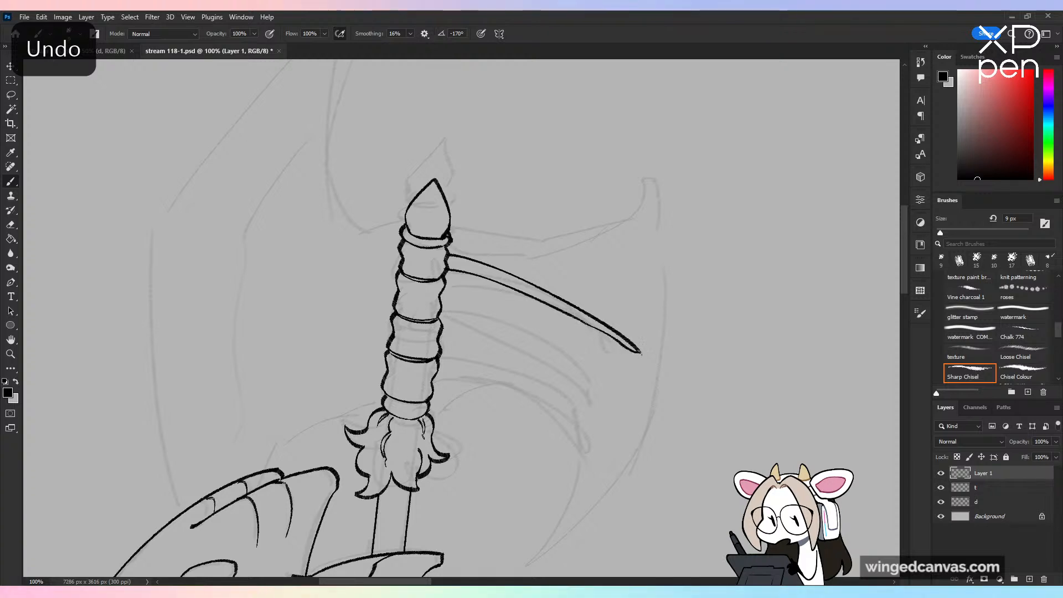
key(ctrl+z)
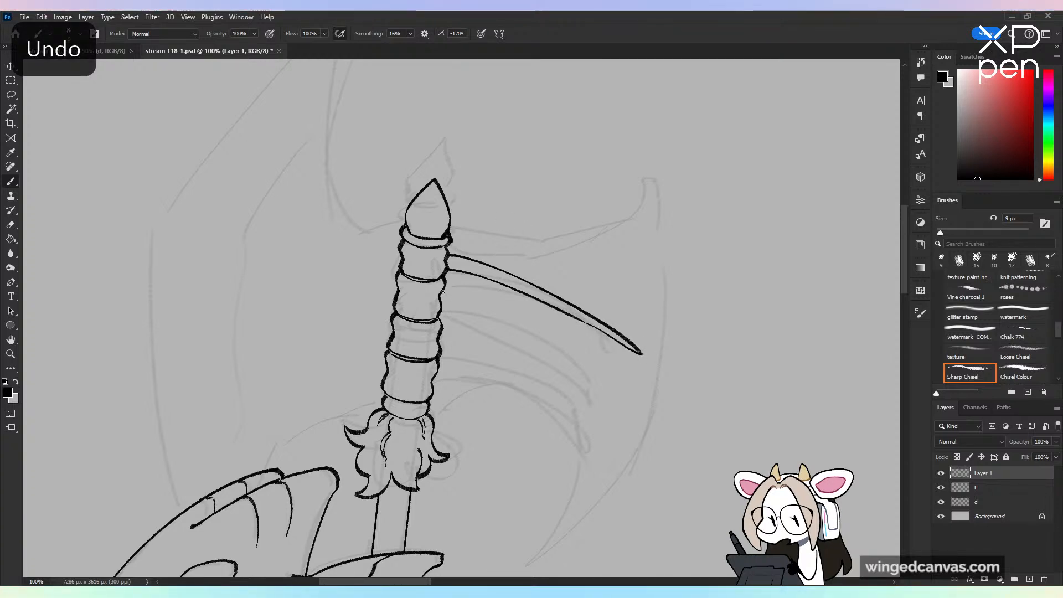
Step: Ink a second long, tapered rib below the first, starting from the shaft's second segment and curving down to a point
drag(443, 293, 638, 435)
key(ctrl+z)
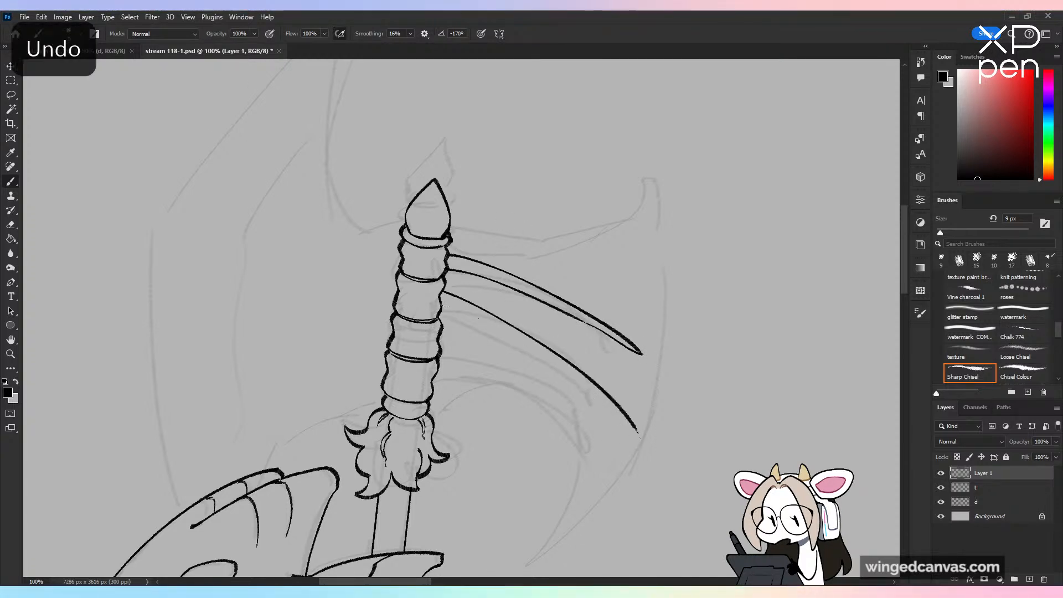
drag(442, 293, 642, 438)
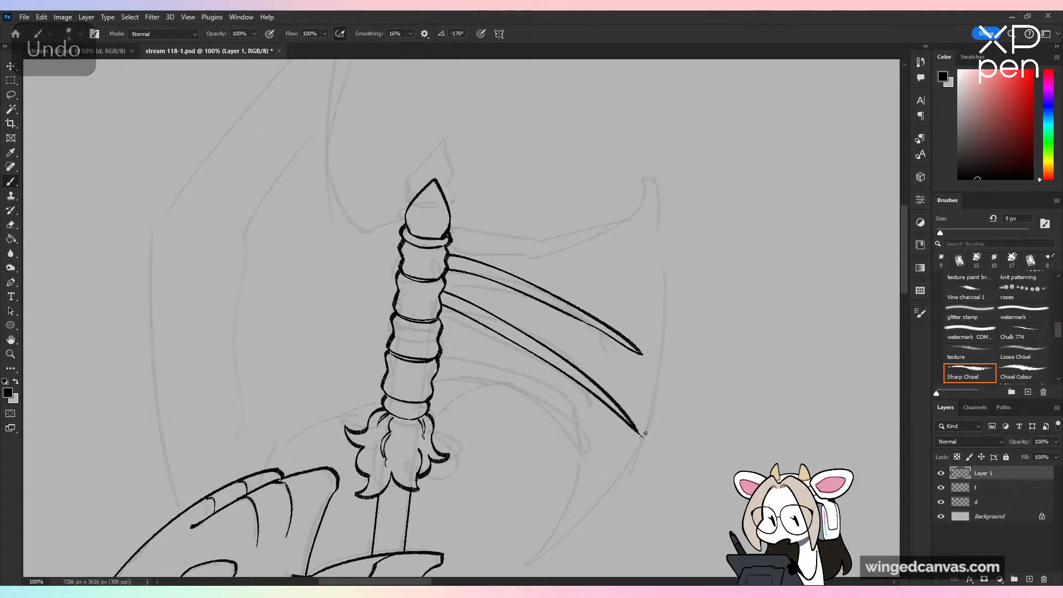
Step: Ink a third tapered rib from the shaft's third segment, curving down more steeply and ending in a closed point
drag(678, 450, 701, 356)
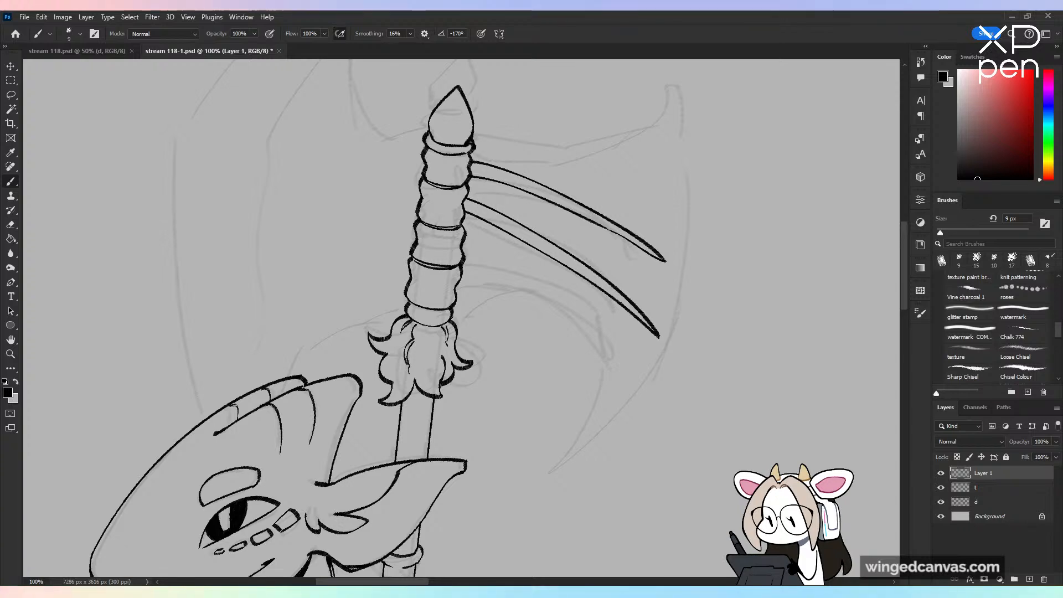
drag(512, 273, 632, 424)
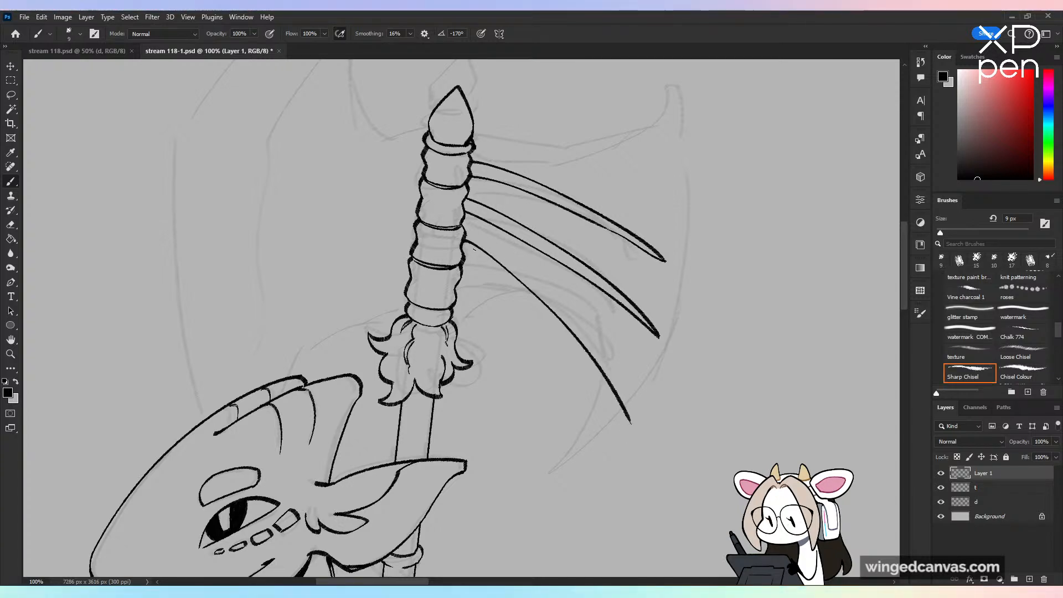
key(ctrl+z)
mouse_move(465, 239)
mouse_down()
mouse_move(550, 301)
mouse_move(632, 407)
mouse_up()
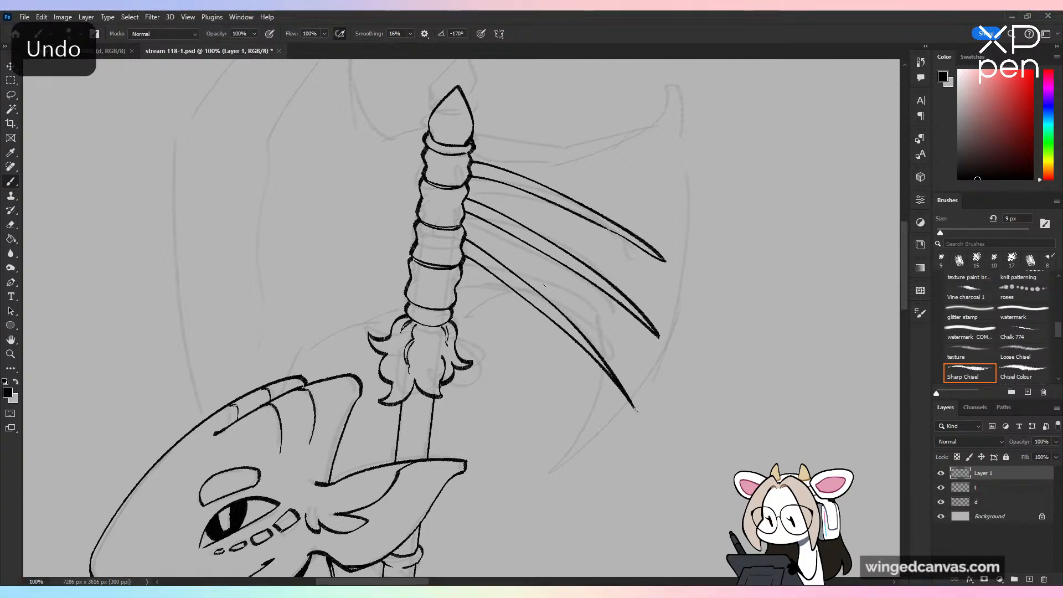
key(ctrl+z)
drag(465, 253, 616, 385)
key(ctrl+z)
drag(465, 255, 612, 391)
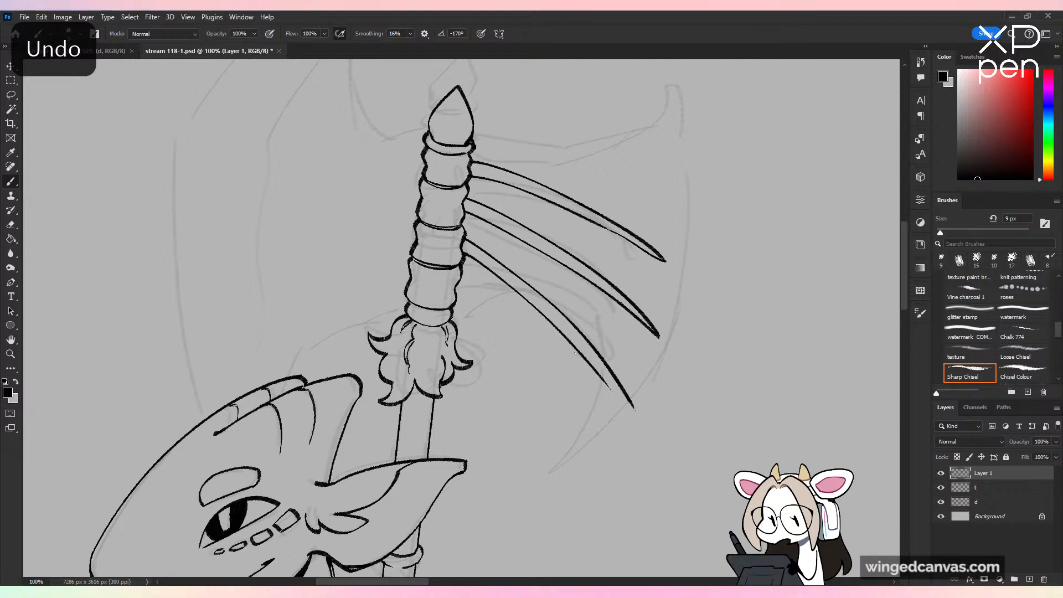
key(ctrl+z)
drag(464, 254, 613, 390)
key(ctrl+z)
drag(465, 253, 606, 370)
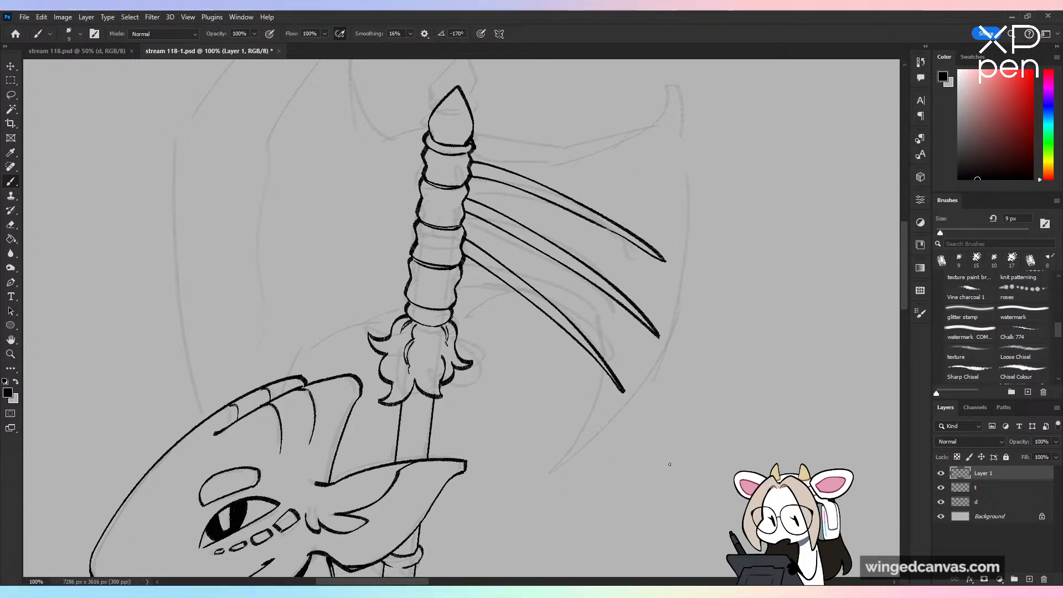
Step: Ink a fourth tapered rib from the shaft's lowest segment, bending steeply down to a point
drag(463, 285, 579, 446)
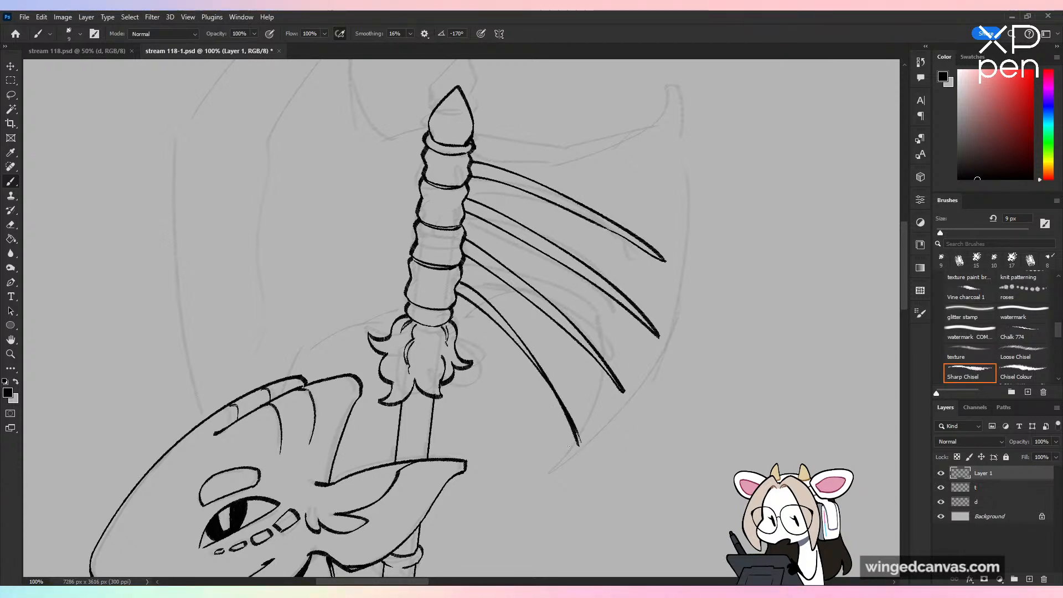
key(ctrl+z)
drag(457, 294, 559, 425)
key(ctrl+z)
drag(456, 292, 569, 424)
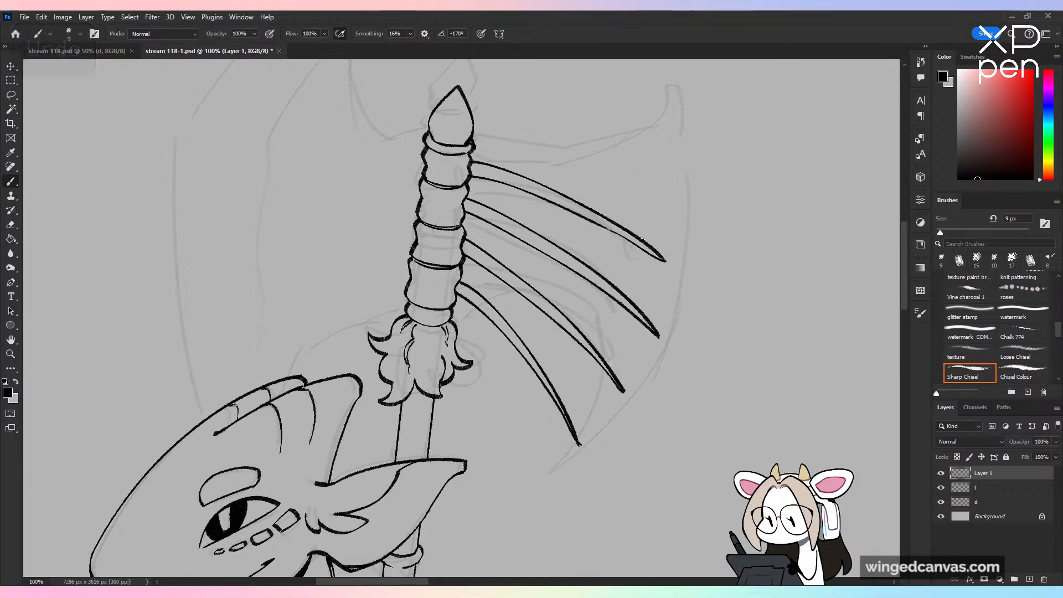
Step: Ink the hooked upper corner of the blade, curving out from the first rib's tip to an upturned point
mouse_move(646, 243)
mouse_down()
mouse_move(698, 255)
mouse_move(690, 237)
mouse_move(707, 218)
mouse_move(711, 261)
mouse_up()
key(ctrl+z)
key(ctrl+minus)
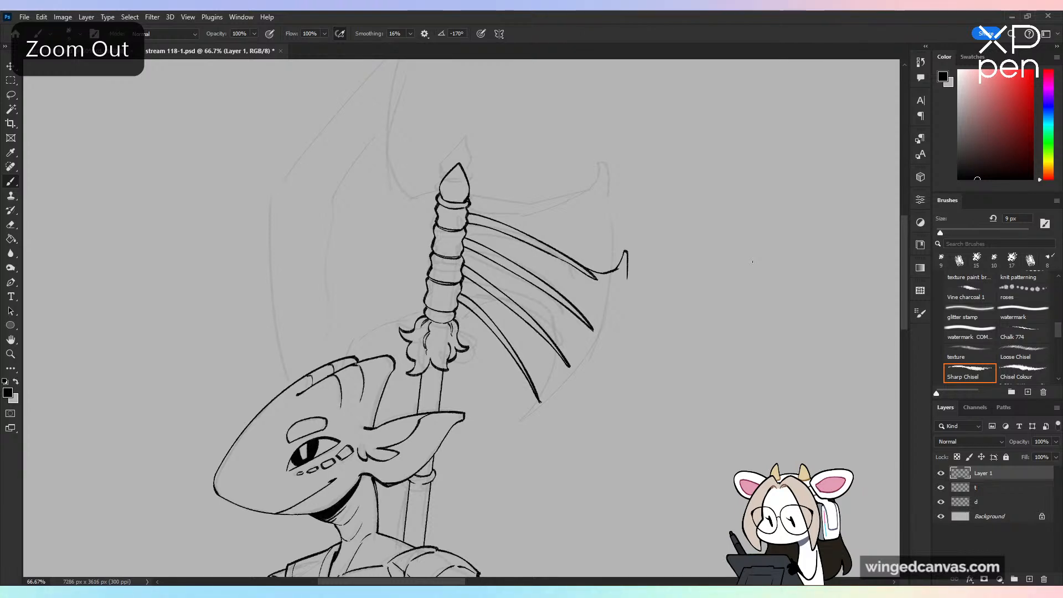
key(ctrl+plus)
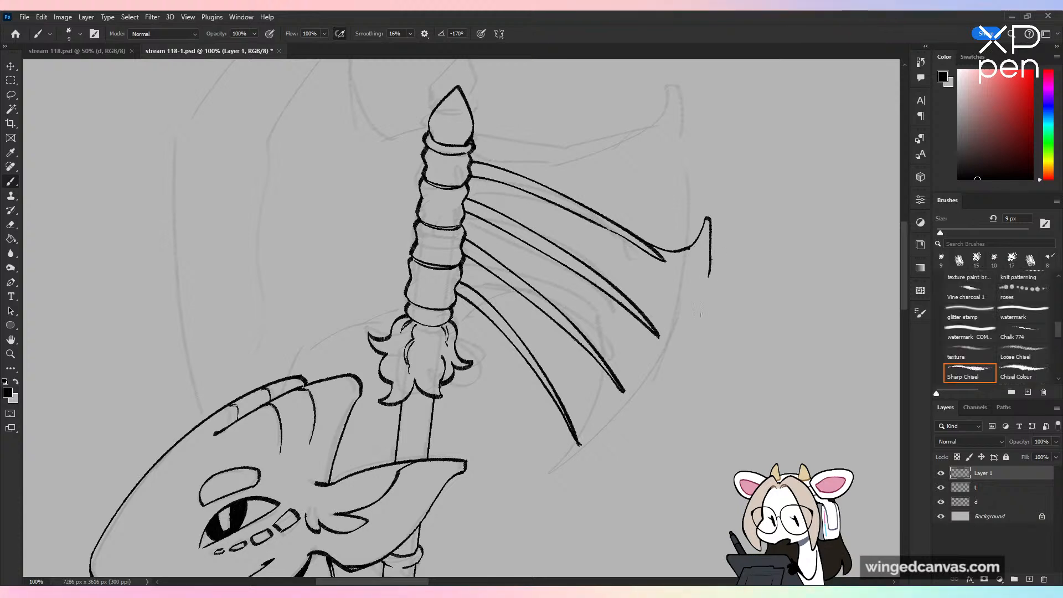
Step: Ink the blade's long curved cutting edge from the hooked corner to a sharp lower point joined to the fourth rib
drag(713, 256, 643, 458)
key(ctrl+z)
drag(710, 248, 601, 495)
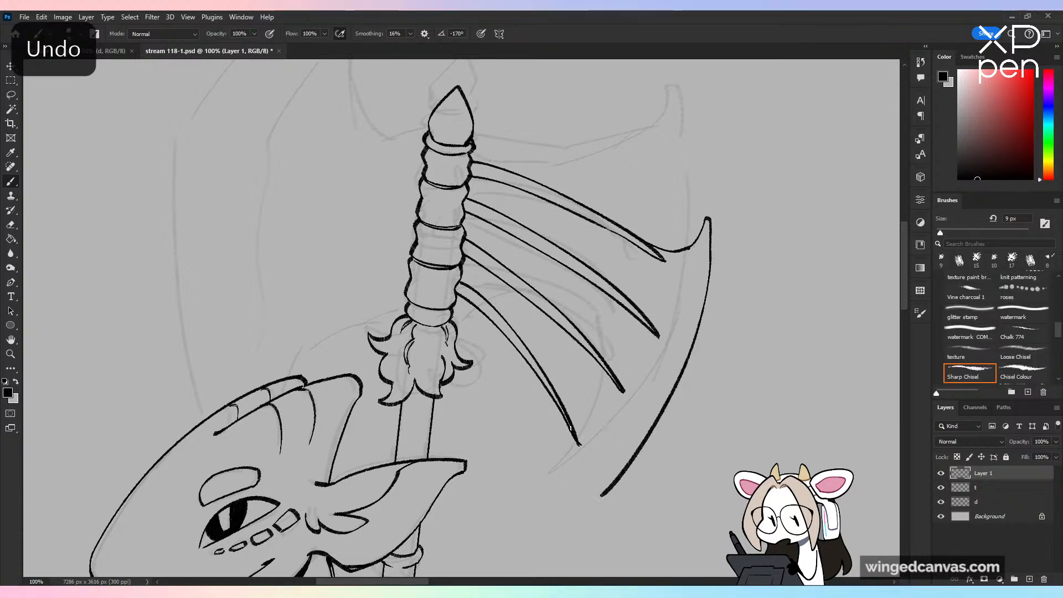
mouse_move(563, 412)
mouse_down()
mouse_move(574, 466)
mouse_move(558, 526)
mouse_move(578, 531)
mouse_move(603, 497)
mouse_up()
key(ctrl+z)
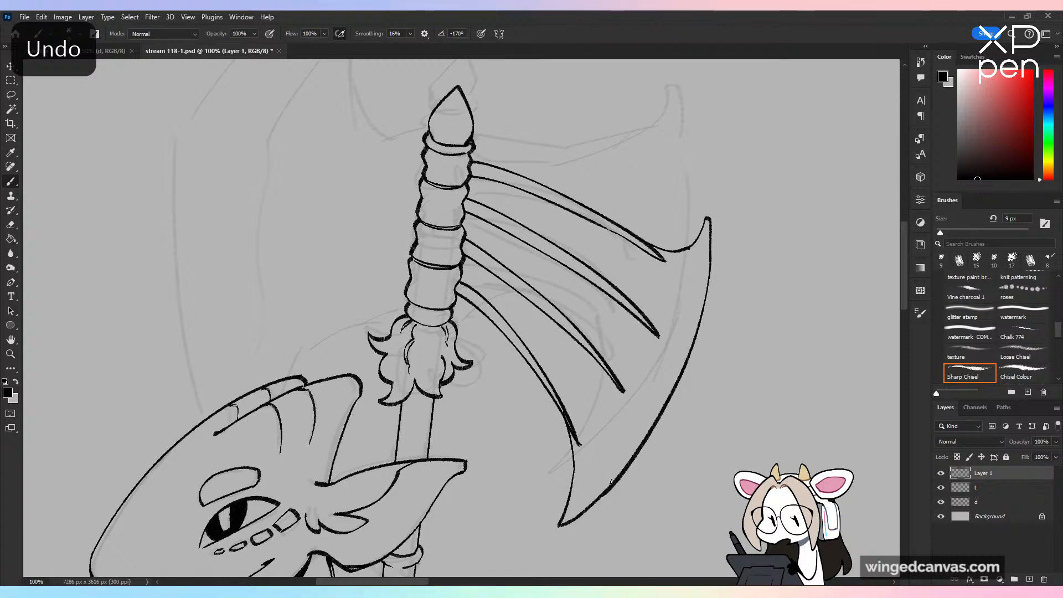
Step: Check the new blade's proportions on the whole figure with sketch layer d temporarily hidden and the canvas temporarily flipped horizontally
key(ctrl+minus)
key(ctrl+minus)
key(ctrl+minus)
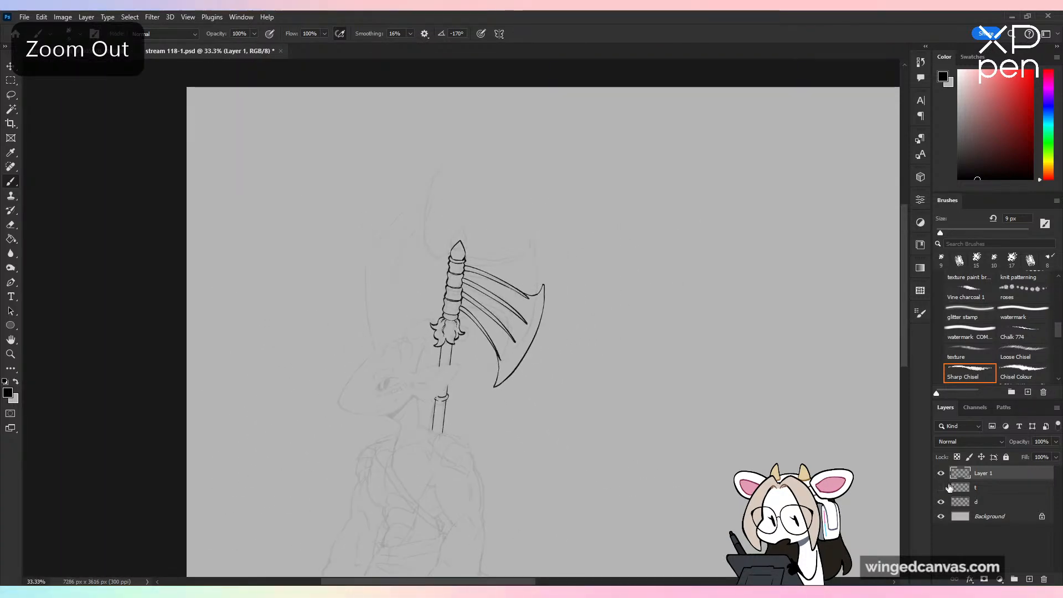
click(942, 488)
click(941, 502)
key(ctrl+minus)
key(ctrl+shift+h)
key(ctrl+shift+h)
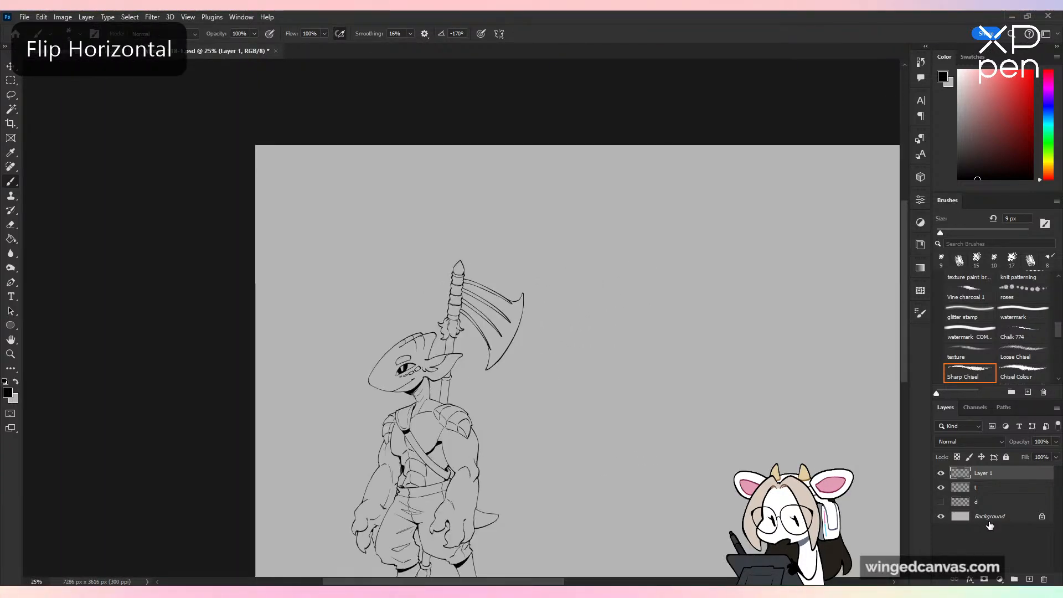
click(942, 502)
key(ctrl+plus)
key(ctrl+plus)
key(ctrl+plus)
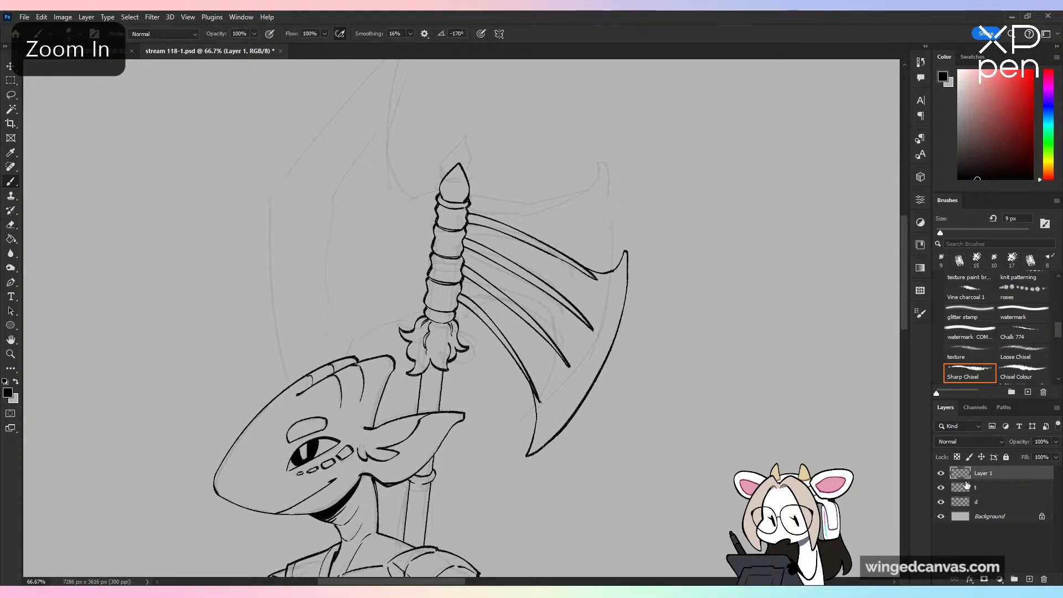
Step: Select the whole ribbed blade beside the segmented shaft with the Lasso and make it ready to transform
key(l)
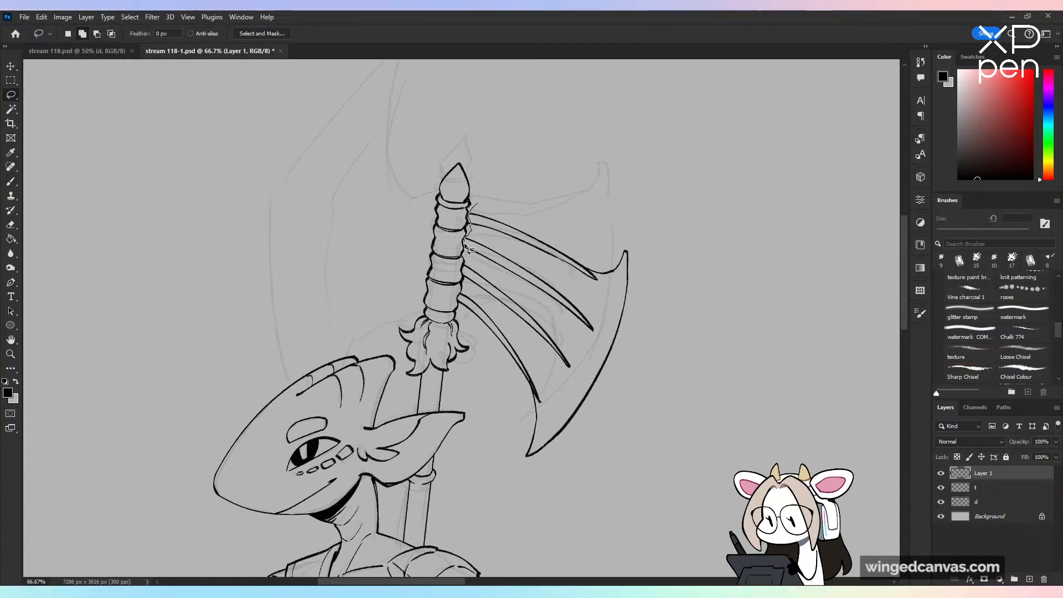
drag(471, 251, 463, 294)
mouse_move(477, 342)
mouse_down()
mouse_move(749, 332)
mouse_move(625, 132)
mouse_up()
key(v)
drag(751, 332, 754, 284)
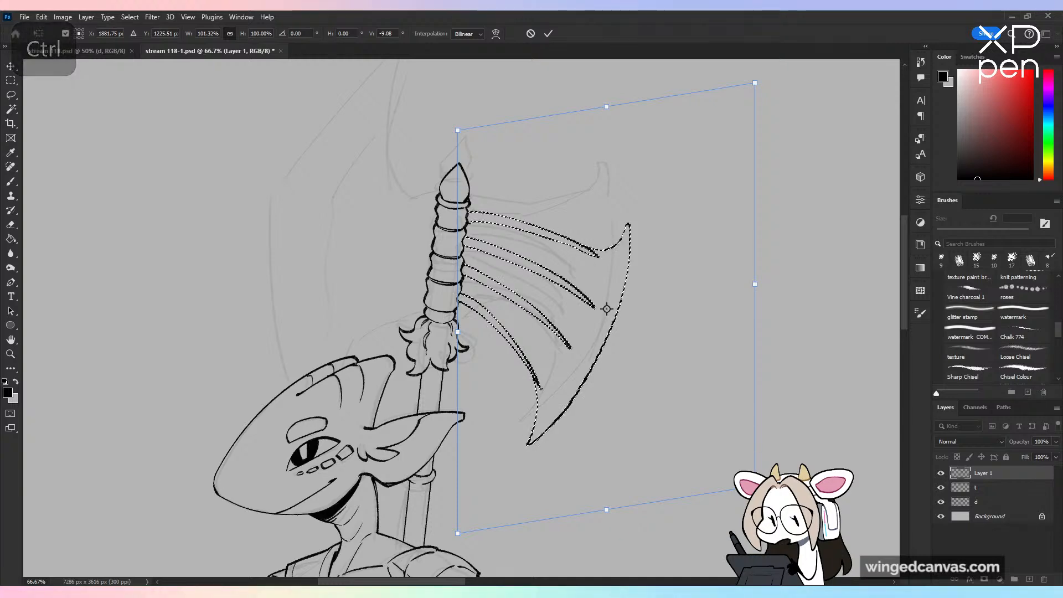
drag(754, 486, 765, 497)
drag(679, 366, 678, 359)
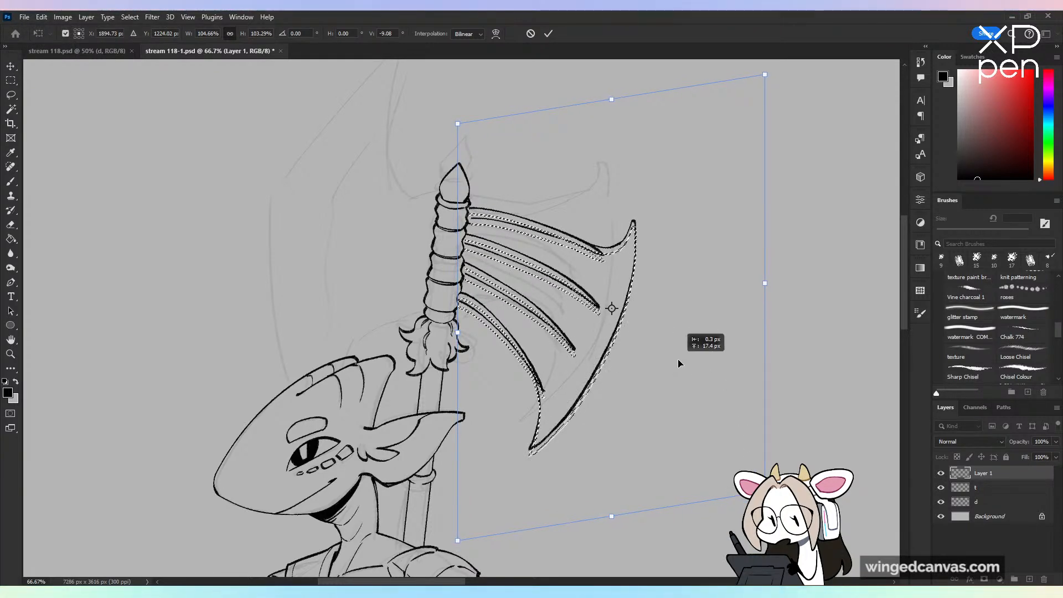
key(Escape)
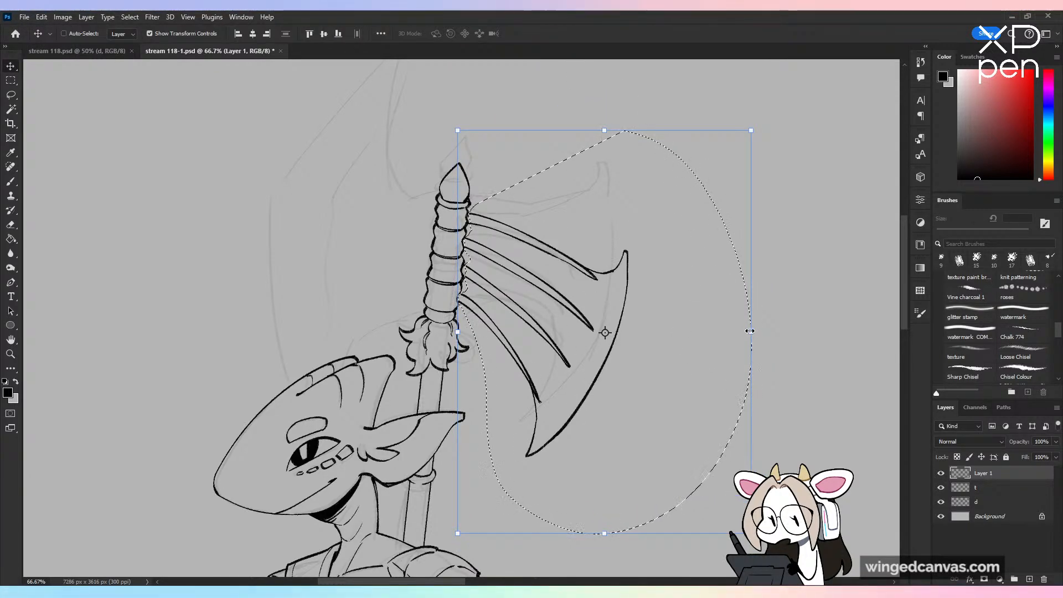
Step: Skew the selected ribbed blade so its outer edge tilts upward, apply the transform and clear the selection
drag(751, 332, 756, 277)
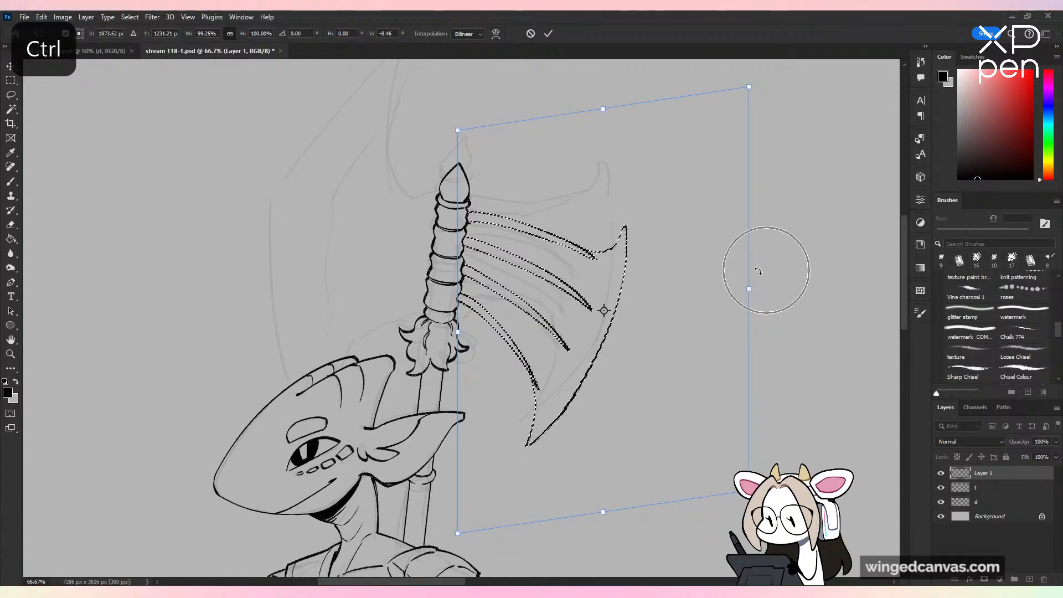
click(548, 33)
key(ctrl+d)
Step: Touch up the joints where the ribs meet the shaft using the 9 px Sharp Chisel brush, and save the document
click(969, 372)
key(ctrl+plus)
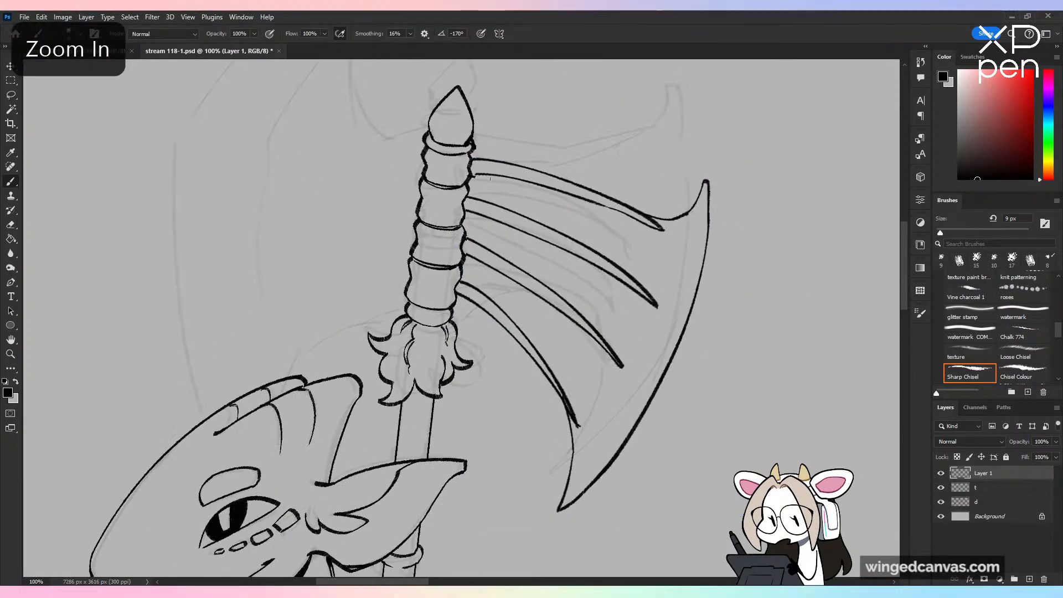
key(ctrl+z)
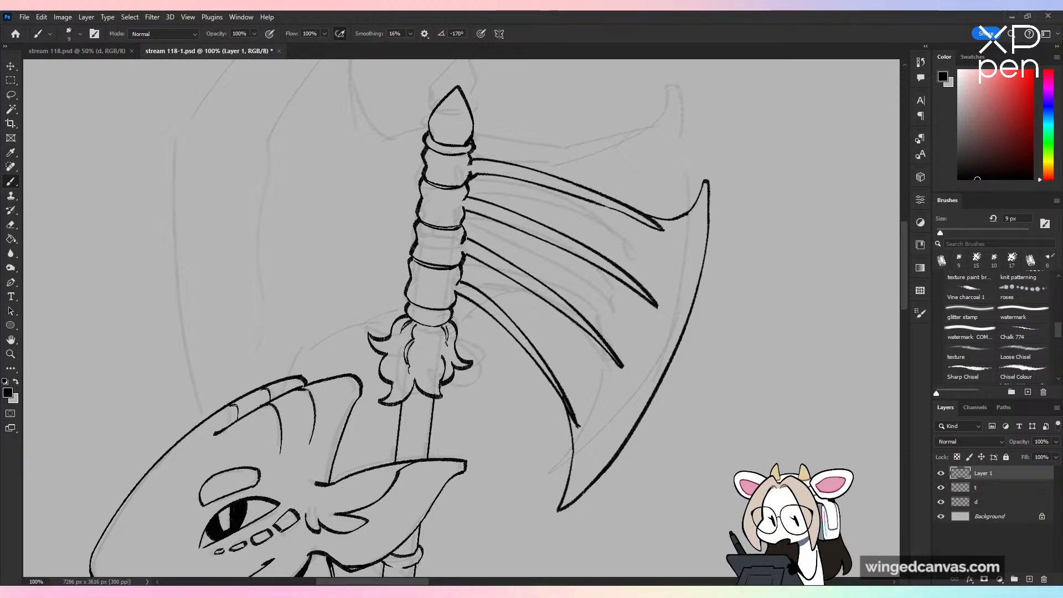
drag(468, 238, 464, 243)
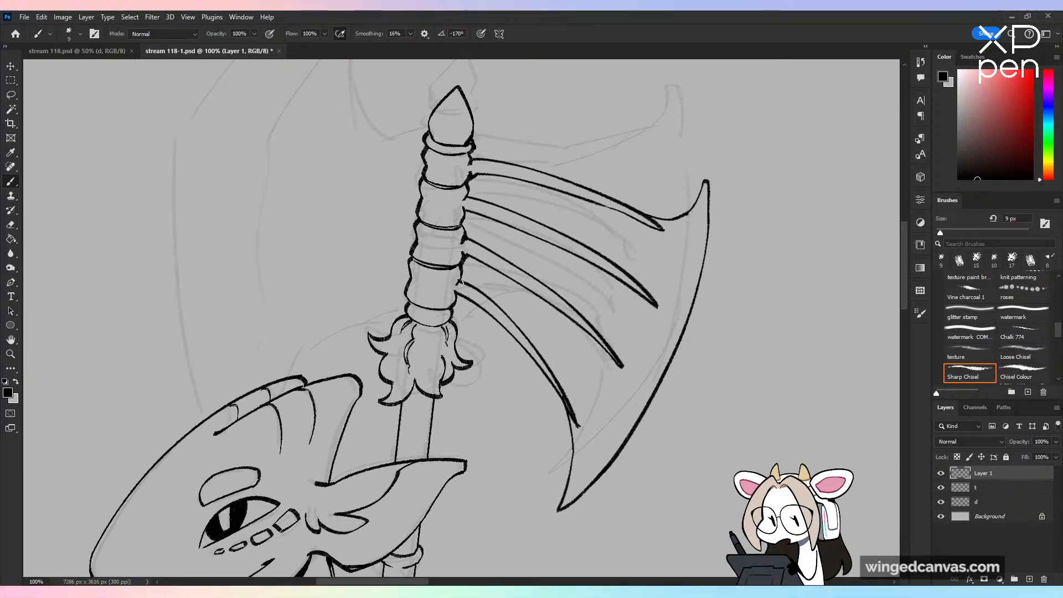
key(ctrl+z)
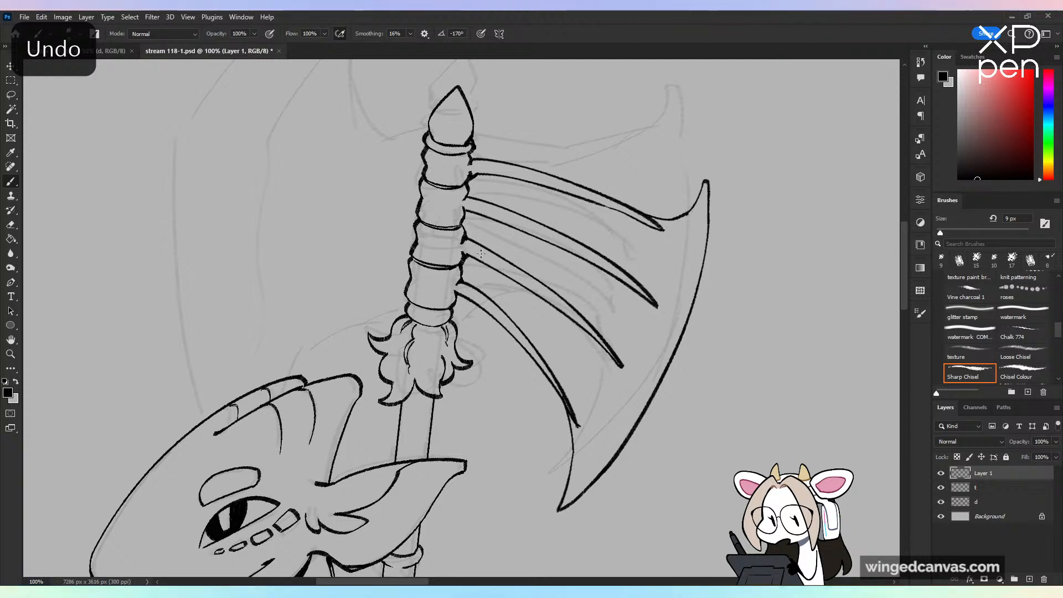
key(ctrl+minus)
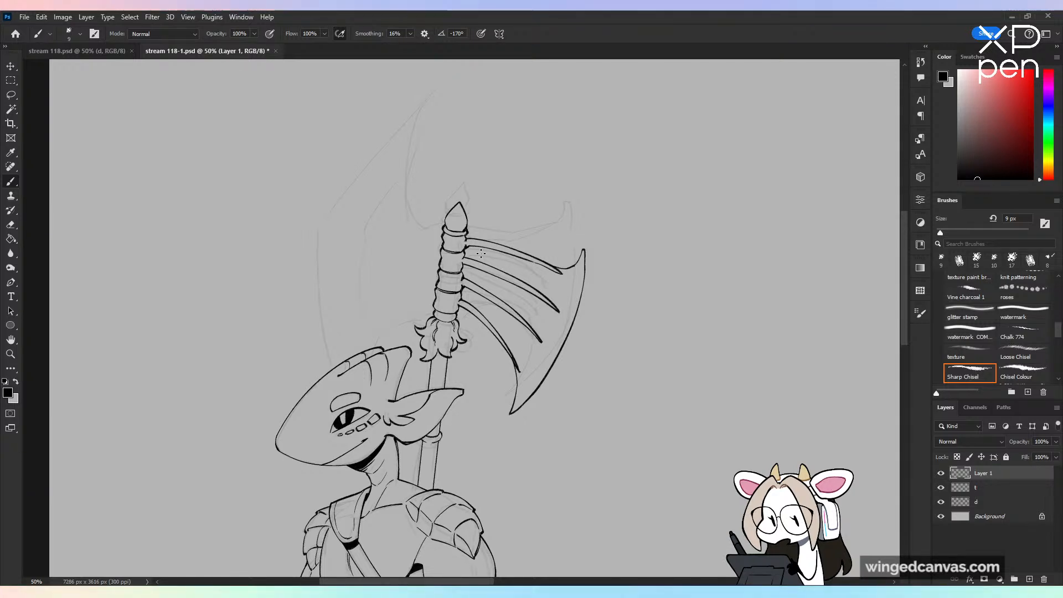
key(ctrl+plus)
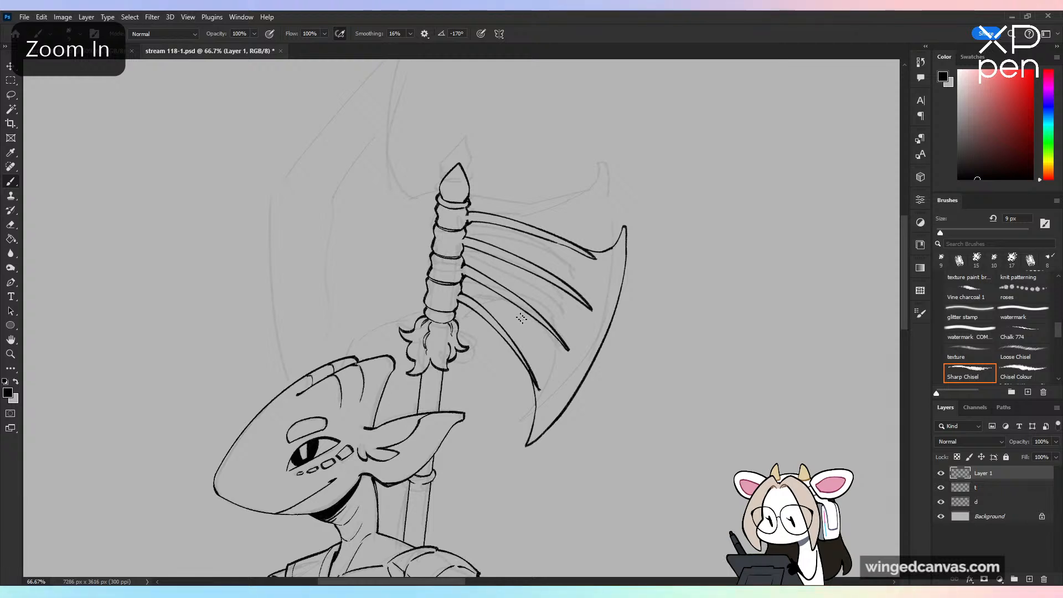
drag(522, 319, 567, 442)
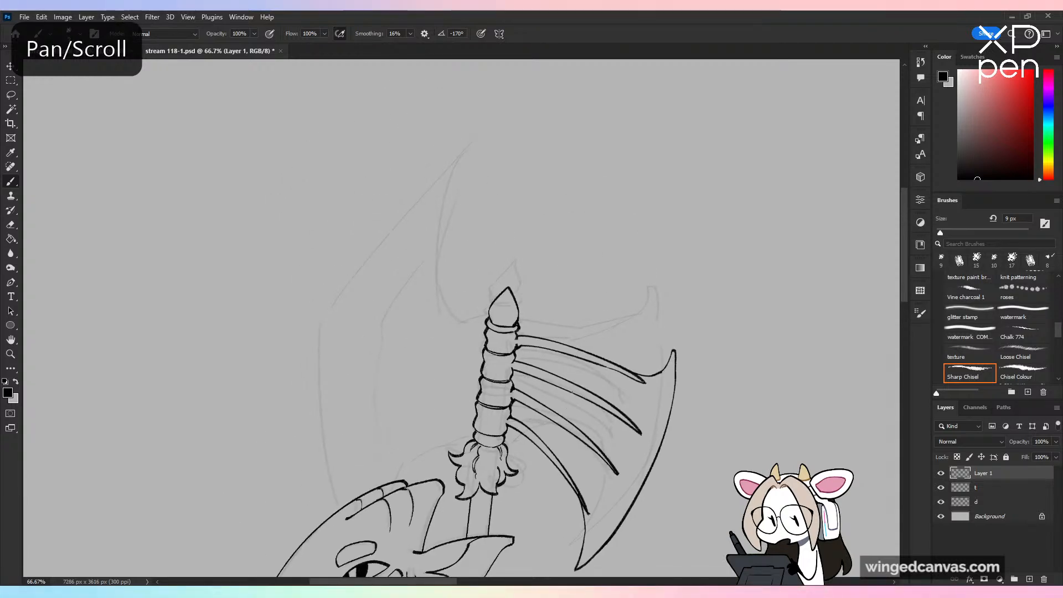
key(ctrl+s)
Step: Ink the large rear blade's concave inner edge, curving from below its upper tip down to the shaft's top segment
key(ctrl+minus)
key(ctrl+minus)
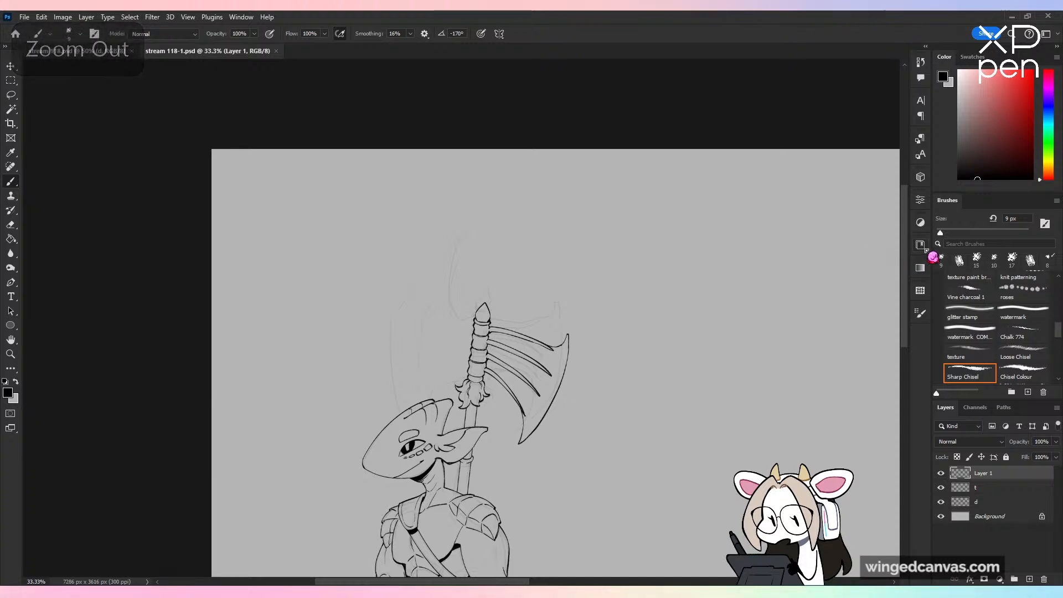
drag(906, 254, 897, 308)
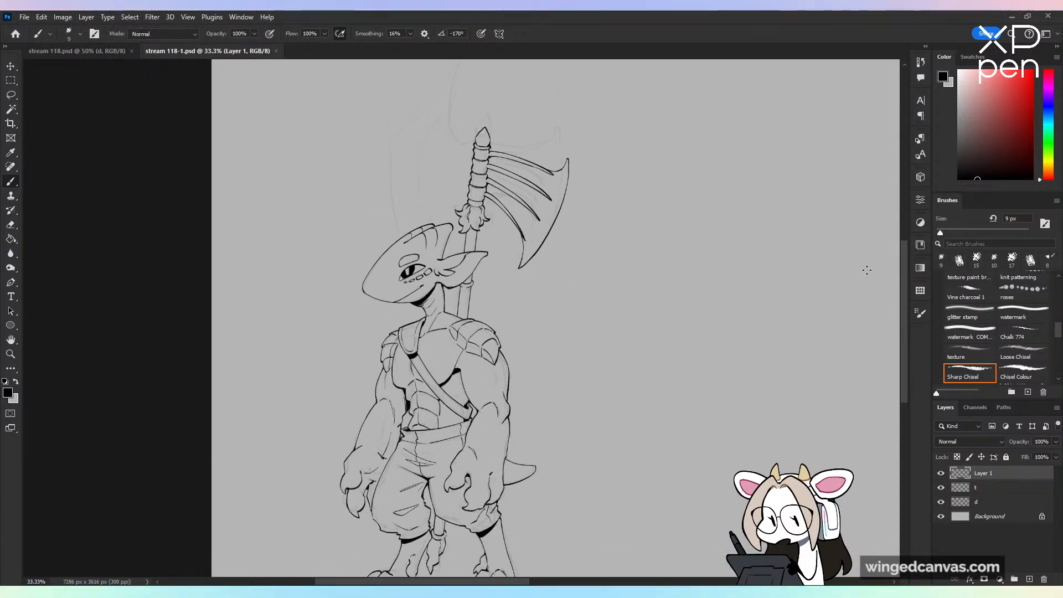
drag(513, 177, 522, 510)
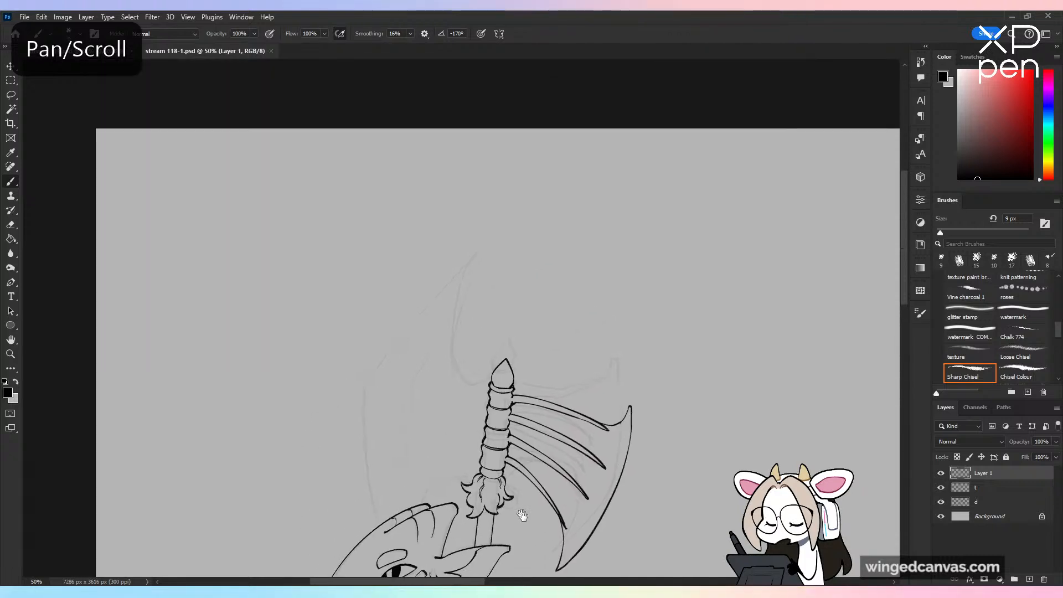
key(ctrl+plus)
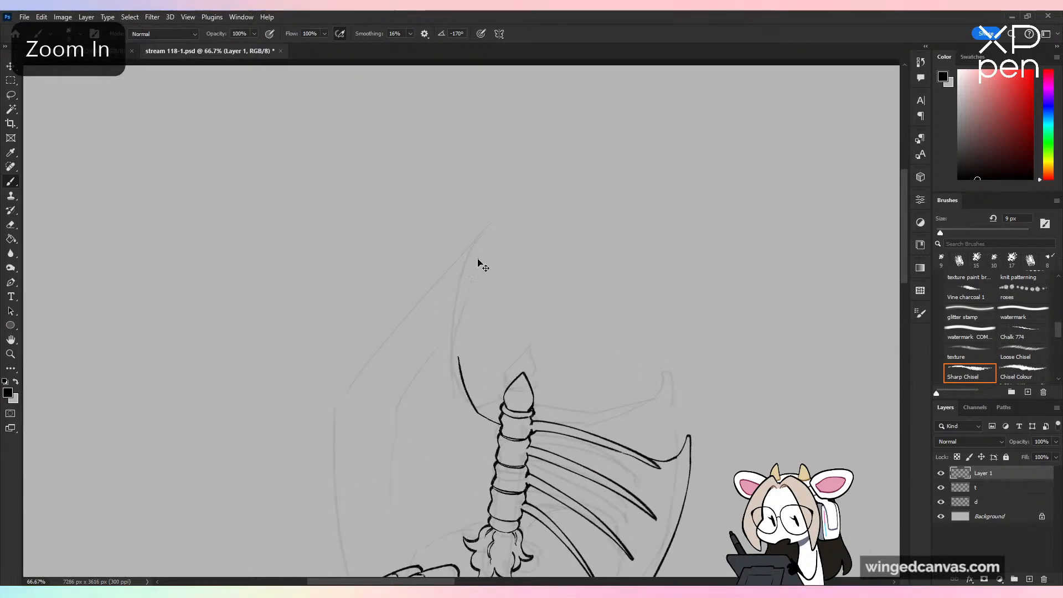
key(ctrl+z)
key(ctrl+plus)
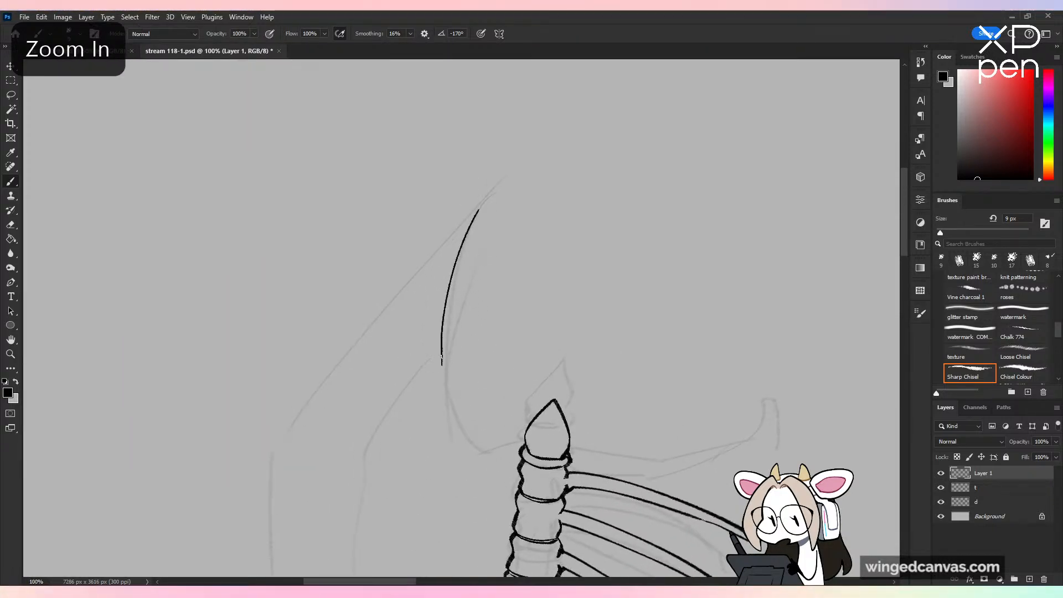
drag(442, 356, 504, 472)
key(ctrl+z)
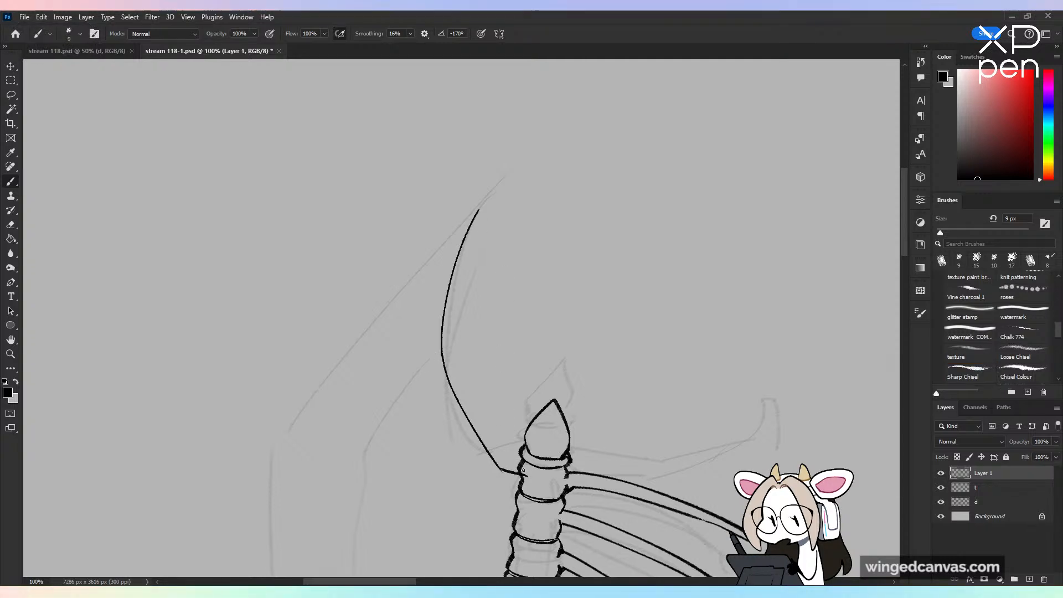
Step: Ink the large blade's long outer edge from its pointed tip down behind the head, plus its short lower edge from the shaft
key(ctrl+minus)
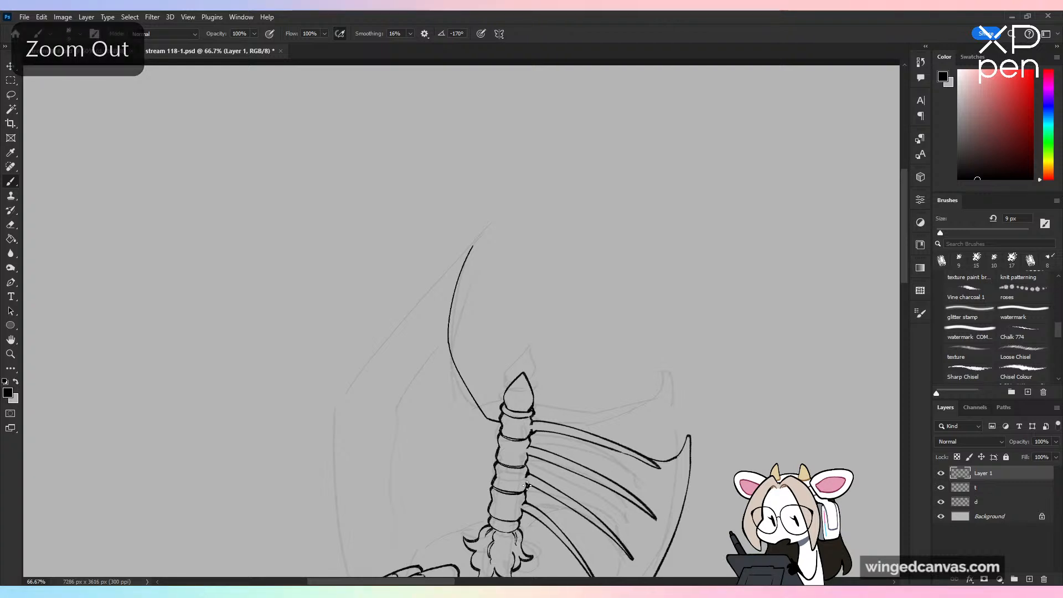
mouse_move(473, 246)
mouse_down()
mouse_move(441, 258)
mouse_move(376, 337)
mouse_move(481, 235)
mouse_move(370, 335)
mouse_up()
key(ctrl+z)
drag(544, 366, 624, 216)
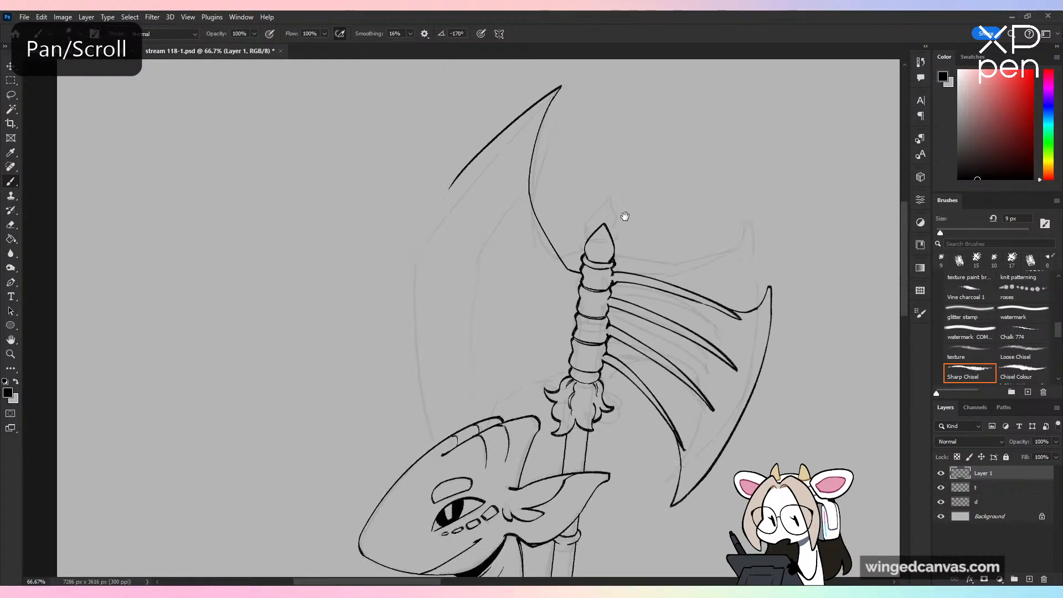
mouse_move(450, 184)
mouse_down()
mouse_move(414, 392)
mouse_move(441, 481)
mouse_up()
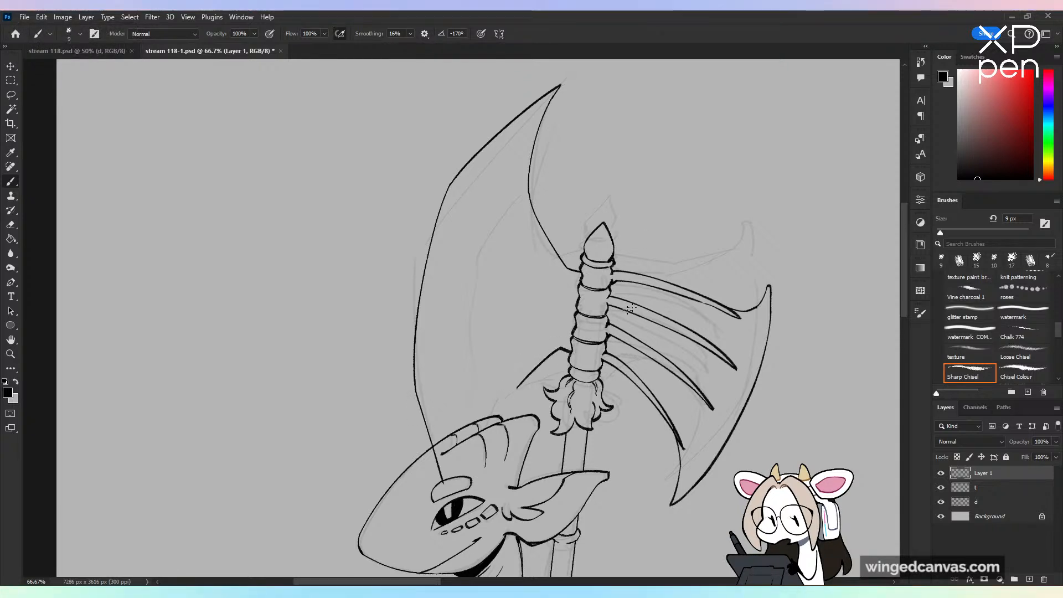
key(ctrl+z)
key(ctrl+minus)
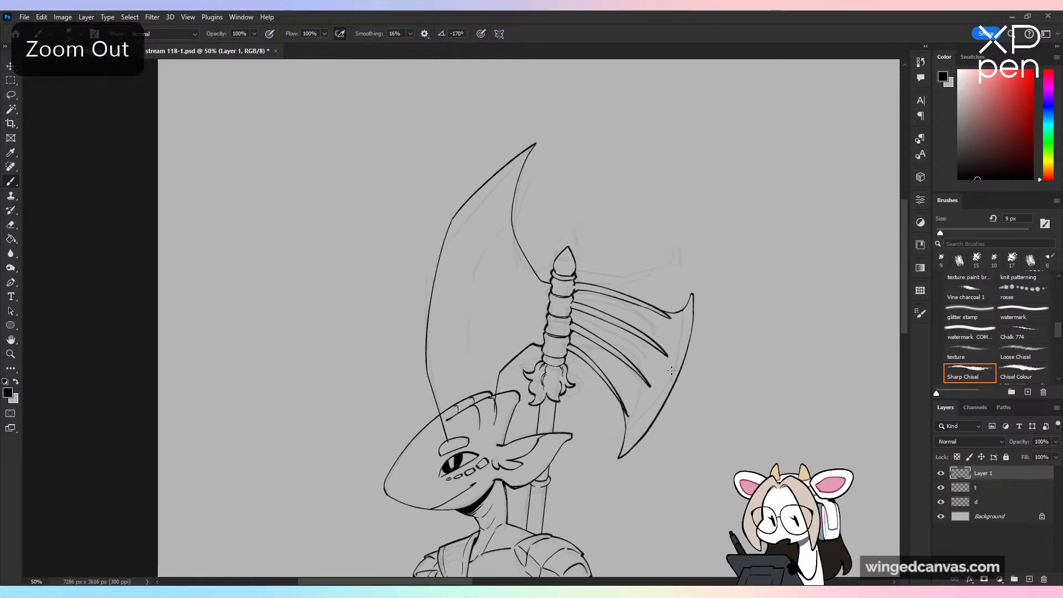
Step: Remove the part of the large blade's outline that crosses the creature's forehead, and save the document
key(ctrl+shift+h)
key(ctrl+shift+h)
key(ctrl+plus)
drag(678, 441, 649, 339)
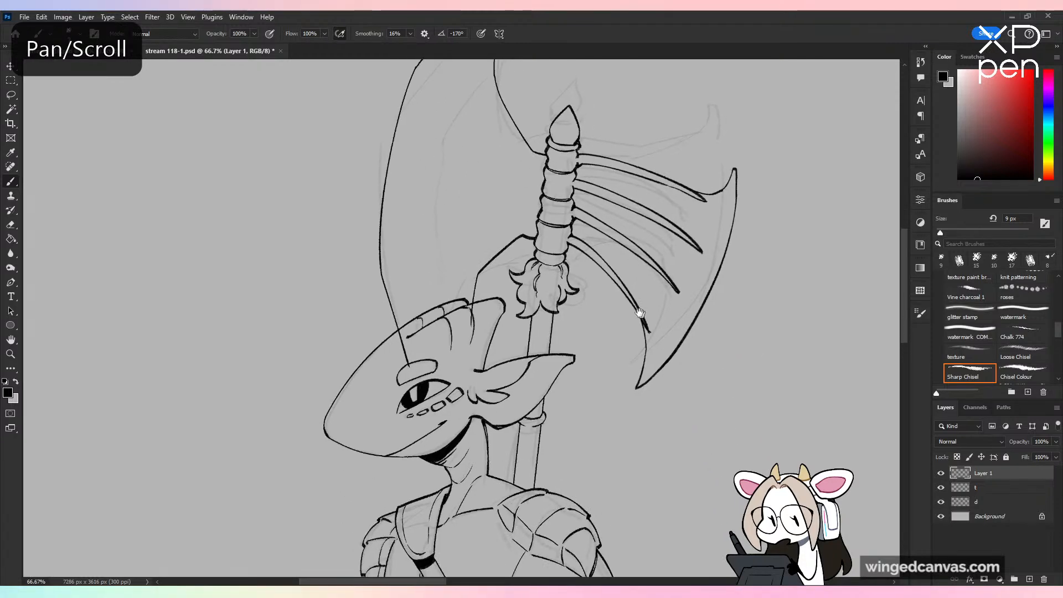
key(ctrl+plus)
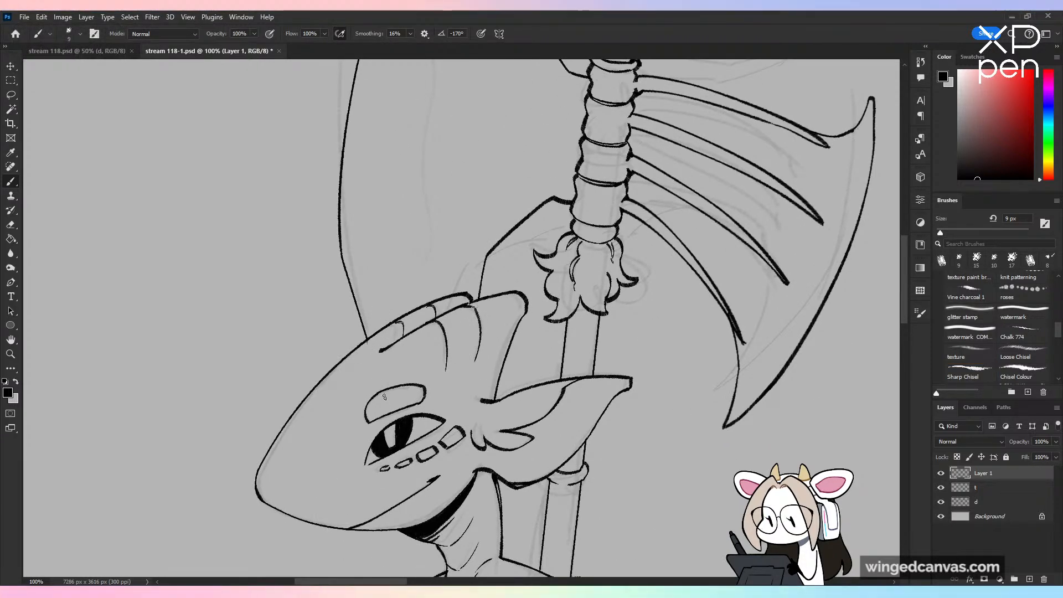
key(ctrl+minus)
key(ctrl+s)
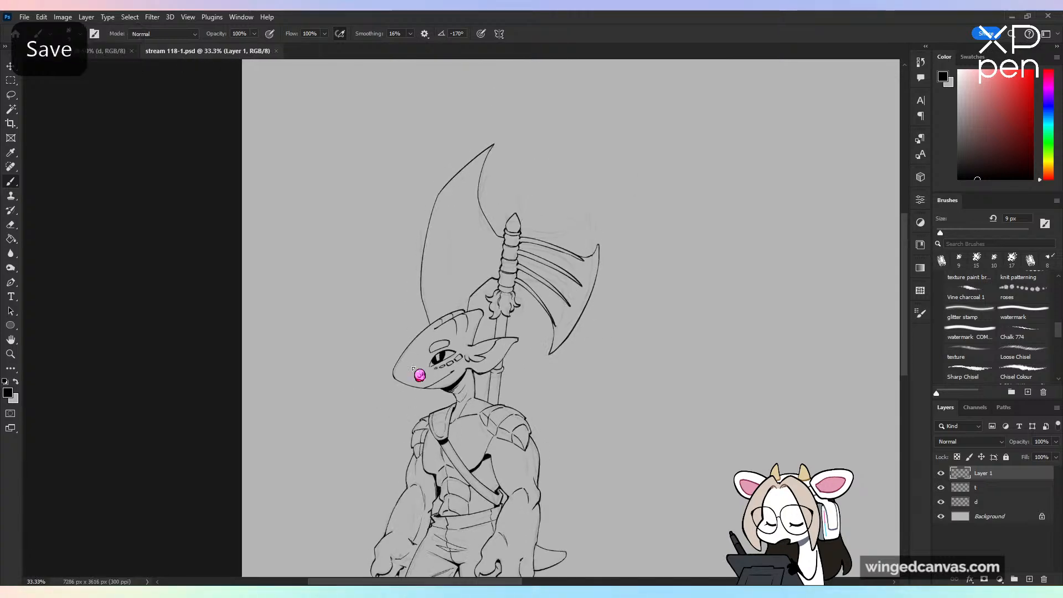
Step: Try to ink a smooth bevel line inside the large blade, from its inner edge down toward the head's crest
key(ctrl+shift+h)
key(ctrl+plus)
key(ctrl+plus)
drag(515, 161, 512, 362)
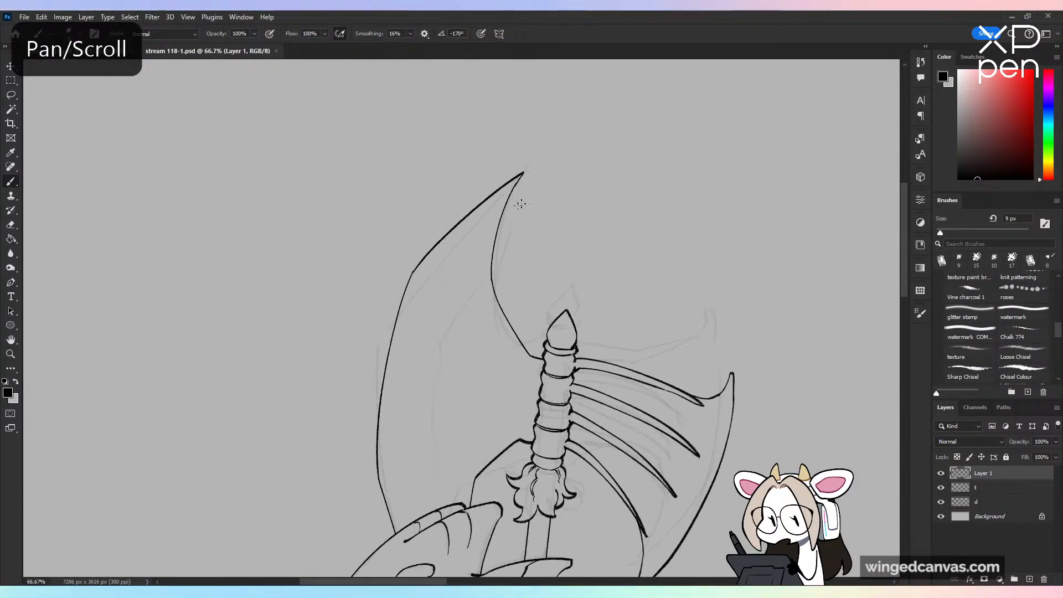
key(ctrl+z)
mouse_move(492, 255)
mouse_down()
mouse_move(462, 288)
mouse_move(413, 483)
mouse_move(421, 506)
mouse_up()
key(ctrl+minus)
key(ctrl+minus)
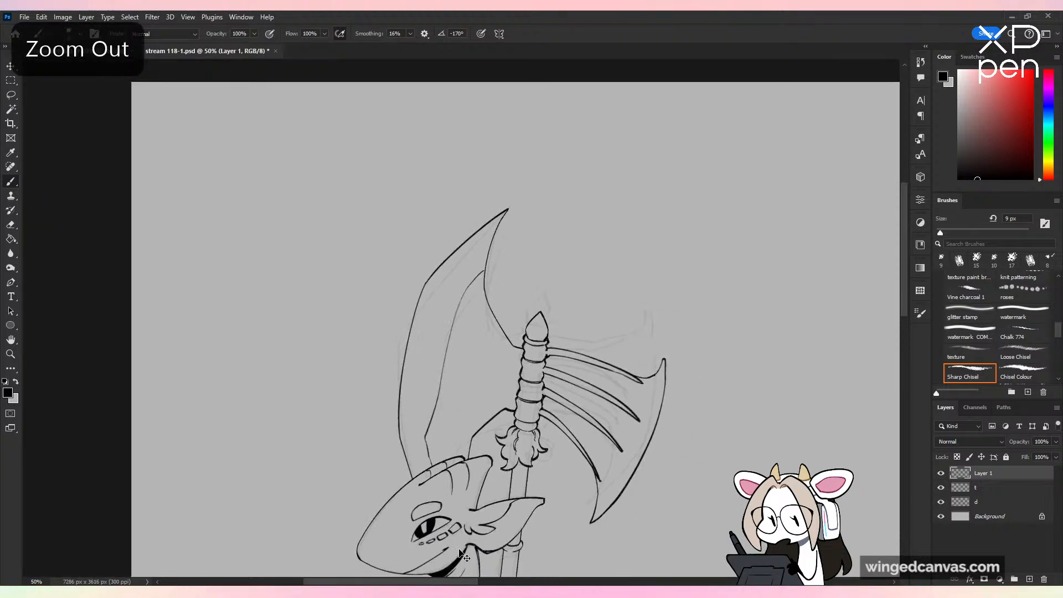
drag(735, 511, 785, 393)
key(ctrl+plus)
key(ctrl+z)
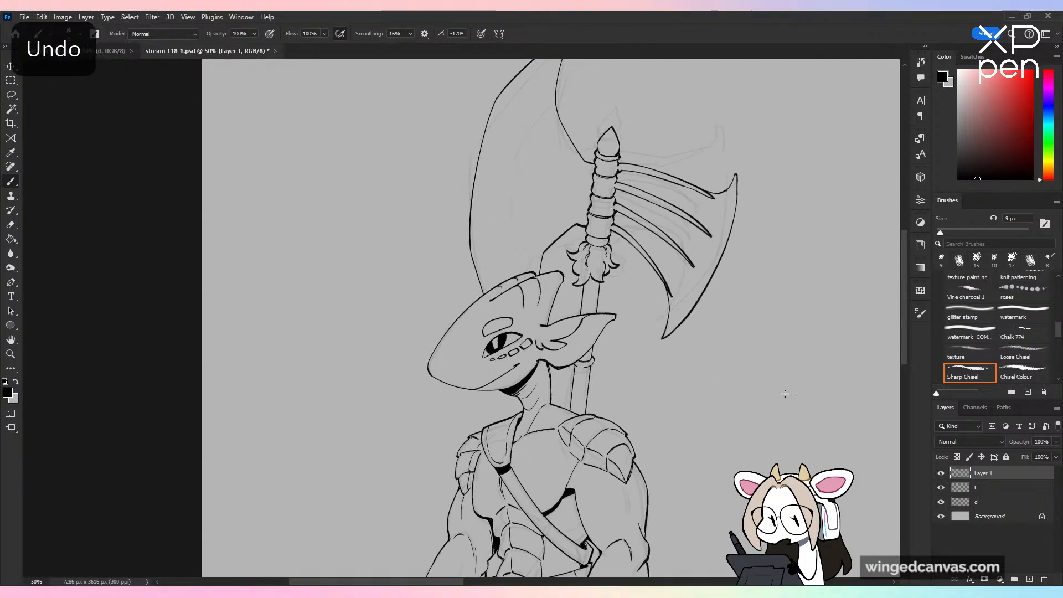
Step: Ink a wavy bevel line inside the large blade, running from its concave inner edge down toward the head's crest
drag(518, 161, 515, 346)
key(ctrl+plus)
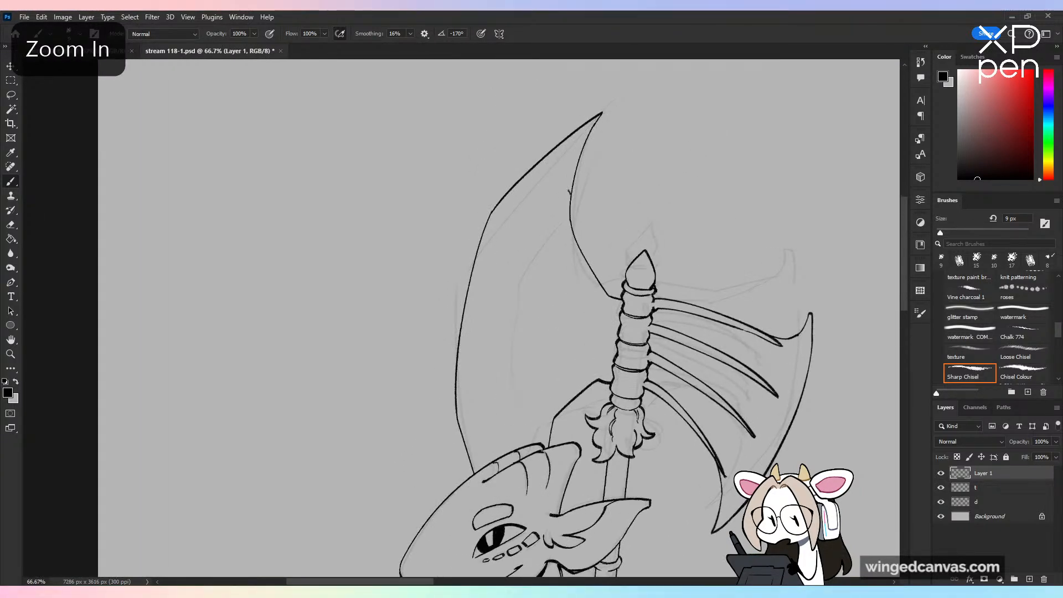
drag(509, 306, 495, 397)
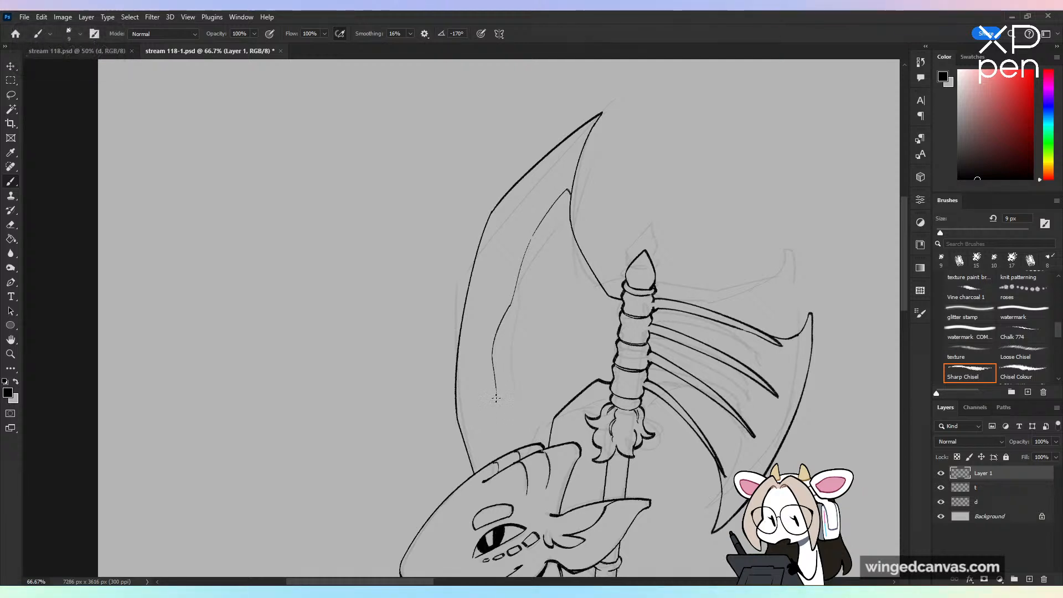
Step: Hide sketch layer d and merge Layer 1 down into line art layer t
key(ctrl+minus)
key(ctrl+minus)
click(941, 503)
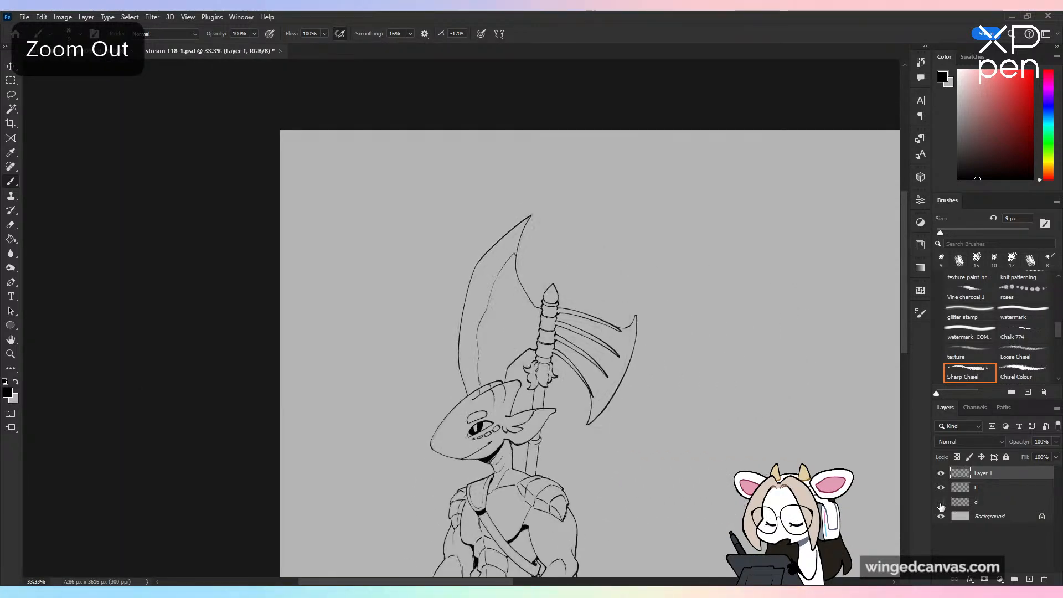
drag(719, 476, 619, 333)
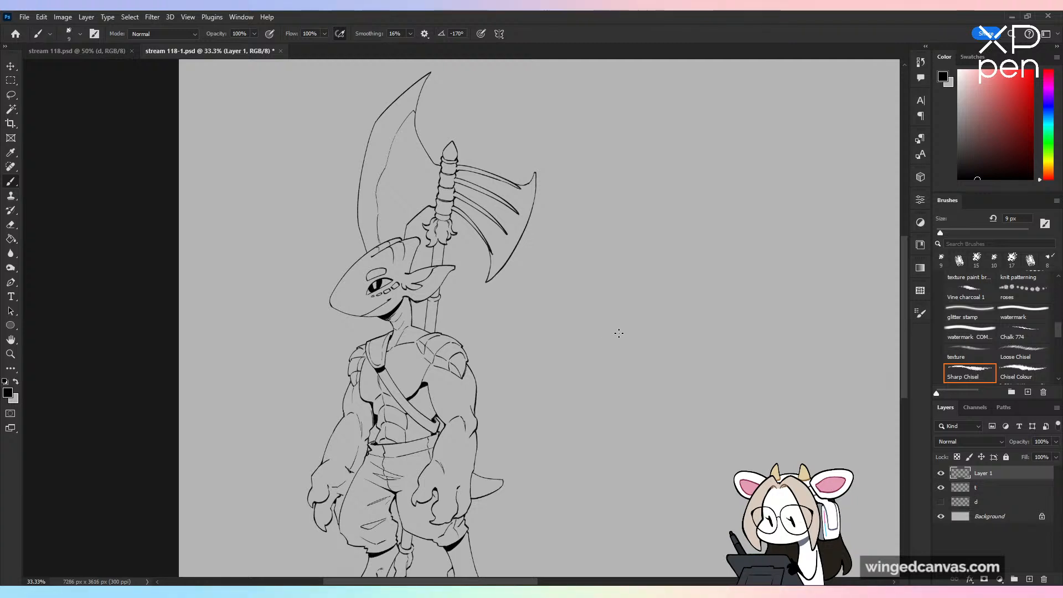
key(ctrl+minus)
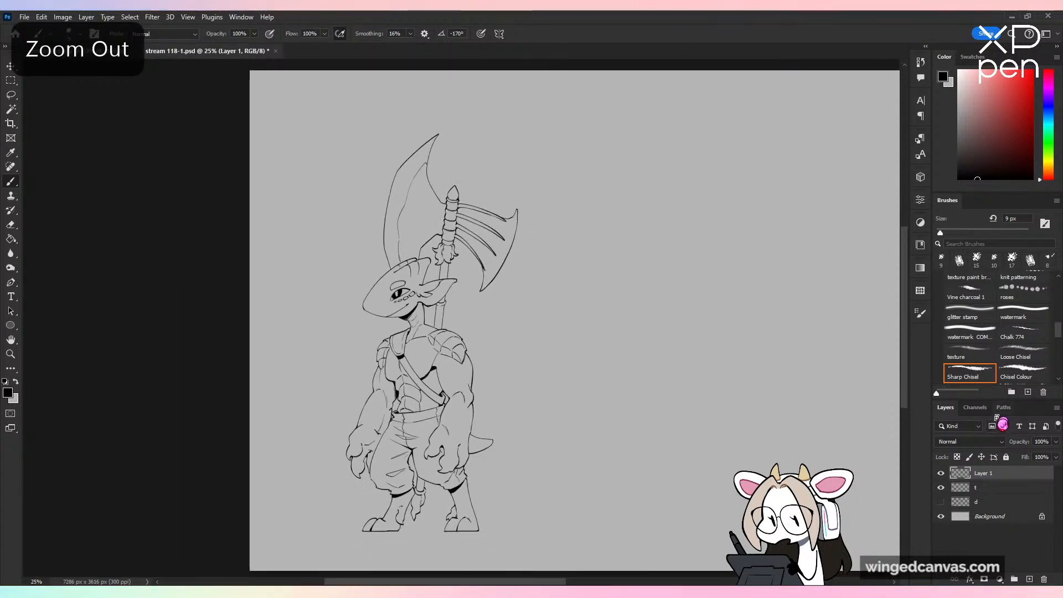
right_click(980, 475)
click(990, 364)
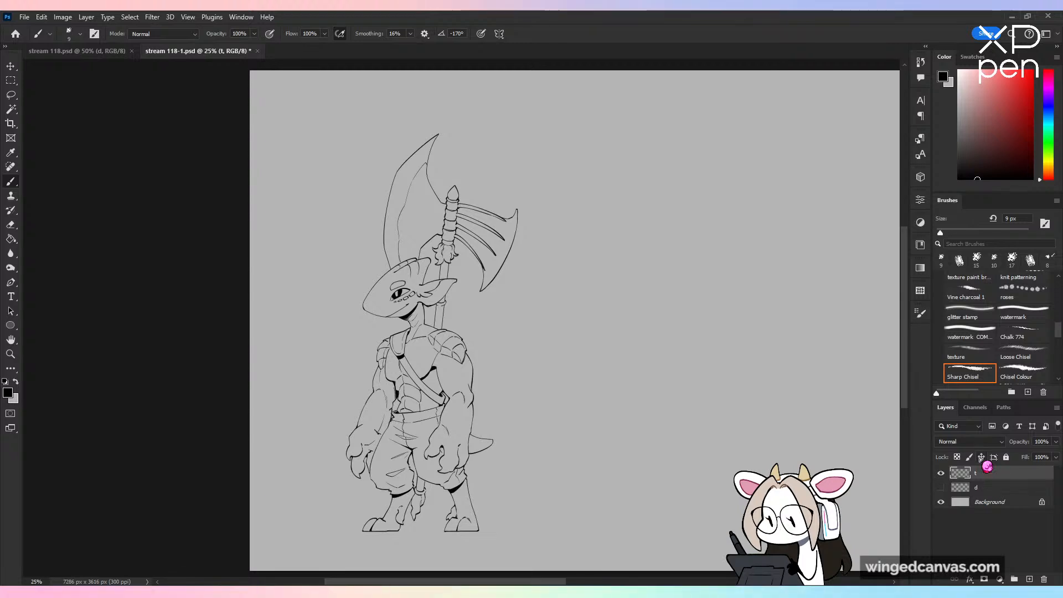
Step: Extend the canvas upward and slightly to the right to 7975 × 5469 px, leaving empty space around the creature
key(ctrl+minus)
key(c)
drag(607, 195, 610, 130)
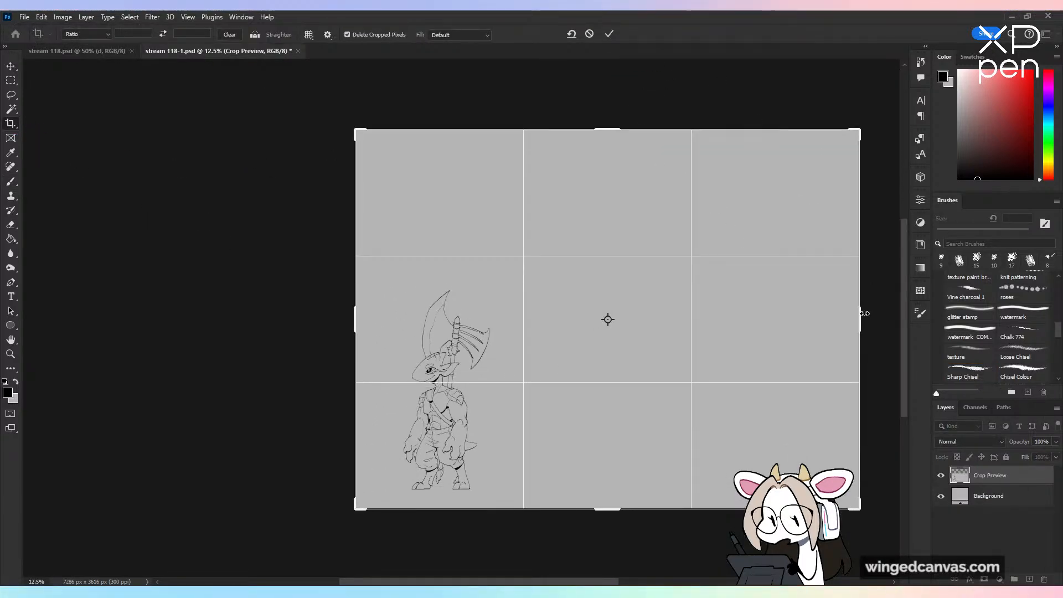
drag(864, 314, 884, 310)
click(609, 33)
Step: Trim a strip off the upper edge of the canvas, reducing it to 7975 × 5031 px
key(ctrl+plus)
drag(749, 412, 651, 472)
key(ctrl+minus)
drag(686, 327, 462, 318)
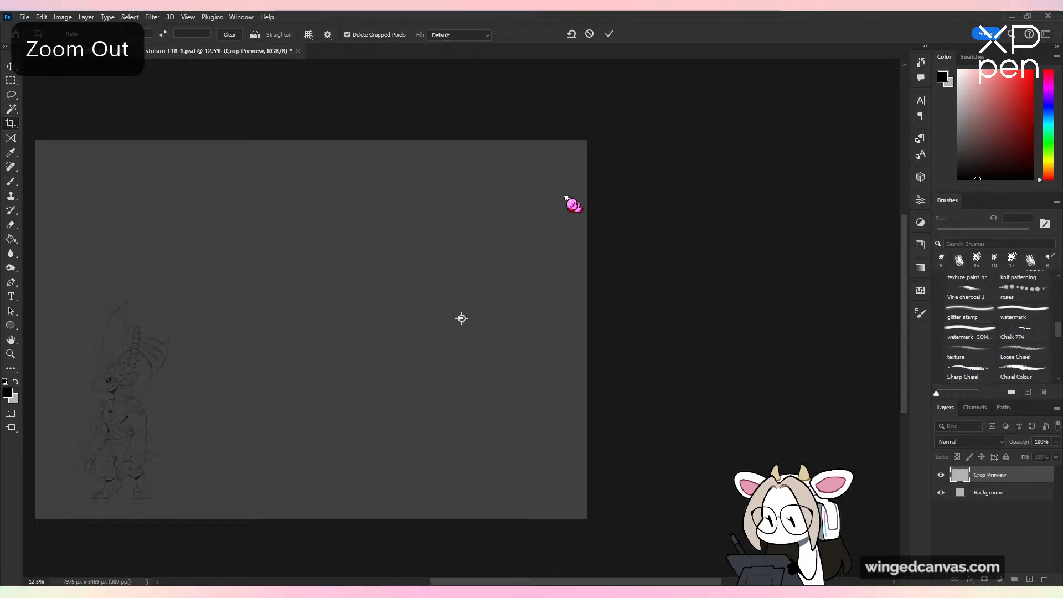
click(610, 34)
drag(542, 148, 542, 160)
click(610, 36)
key(ctrl+plus)
drag(709, 395, 708, 303)
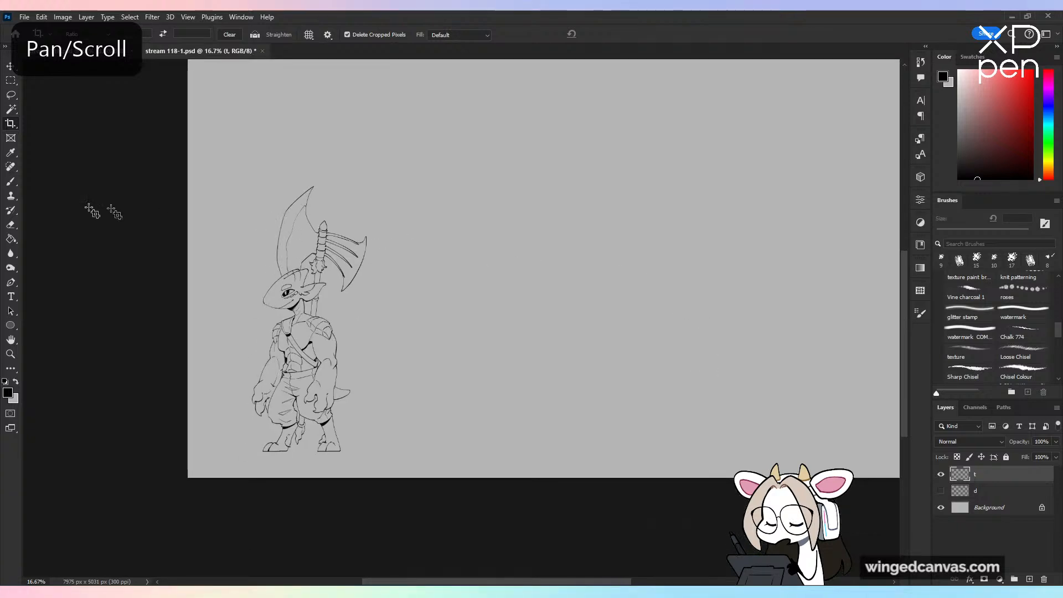
Step: Show sketch layer d and ink a straight horizontal ground line on layer t, across the full canvas width at the creature's feet
click(12, 182)
key(ctrl+plus)
key(ctrl+plus)
mouse_move(512, 378)
mouse_down()
mouse_move(552, 324)
mouse_move(740, 218)
mouse_up()
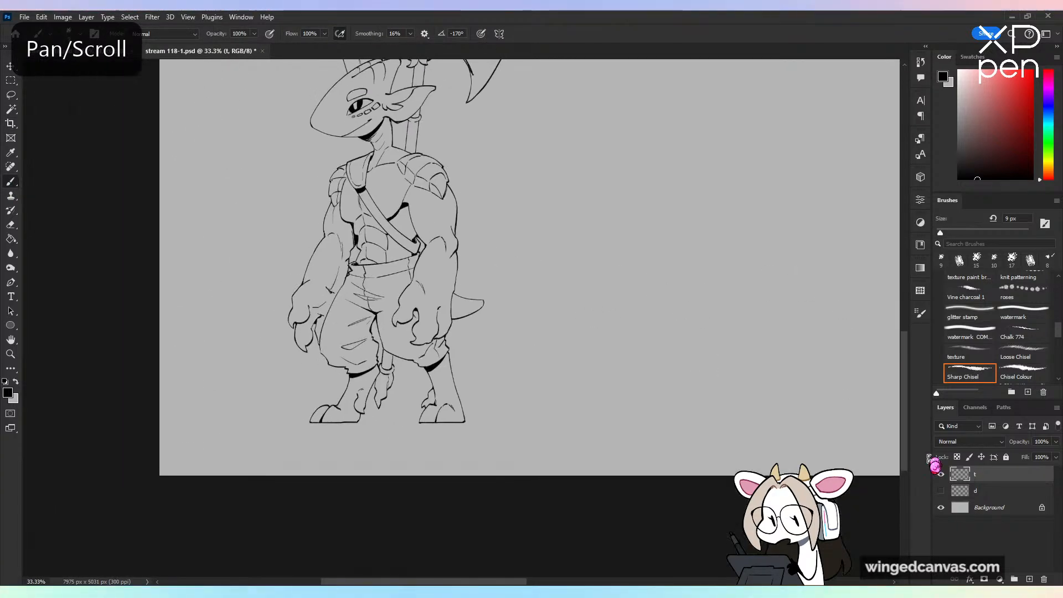
click(941, 490)
key(ctrl+plus)
mouse_move(398, 475)
mouse_down()
mouse_move(244, 507)
mouse_move(12, 524)
mouse_up()
mouse_move(211, 505)
mouse_down()
mouse_move(712, 502)
mouse_move(909, 492)
mouse_move(918, 475)
mouse_move(577, 501)
mouse_move(967, 474)
mouse_move(413, 501)
mouse_move(933, 481)
mouse_up()
key(ctrl+minus)
key(ctrl+minus)
key(ctrl+minus)
key(ctrl+minus)
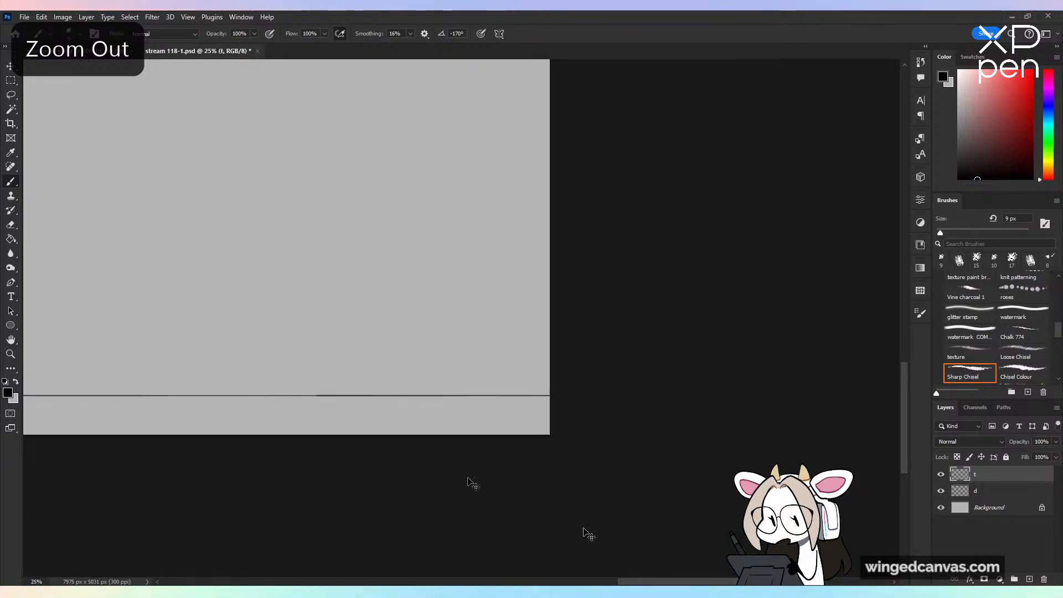
Step: Save the document and hide sketch layer d
drag(410, 274, 738, 388)
key(ctrl+s)
click(941, 490)
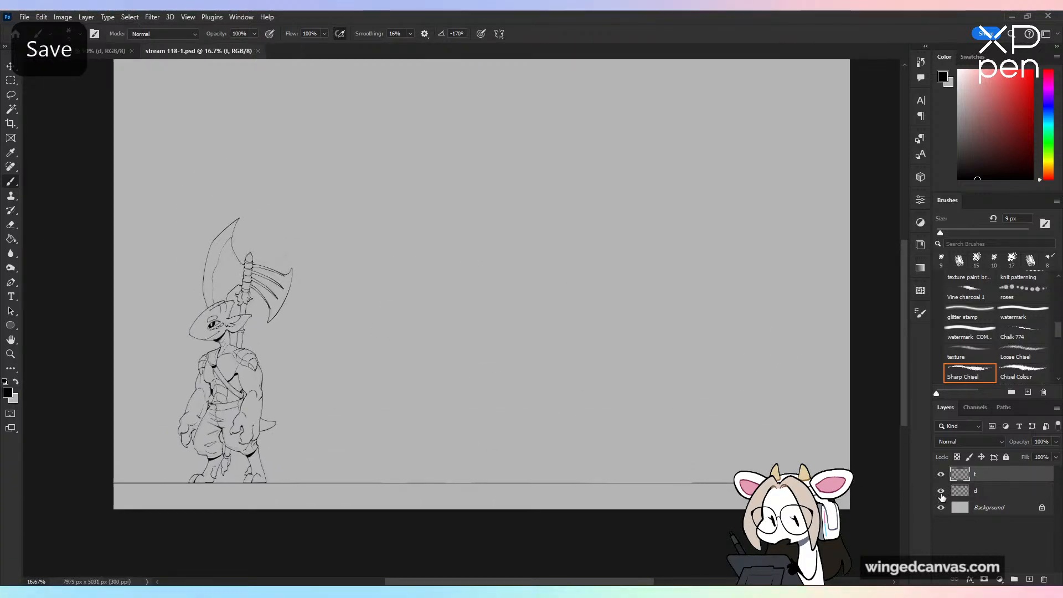
drag(615, 453, 629, 482)
Step: Add a new layer directly above sketch layer d and name it d2
click(1001, 492)
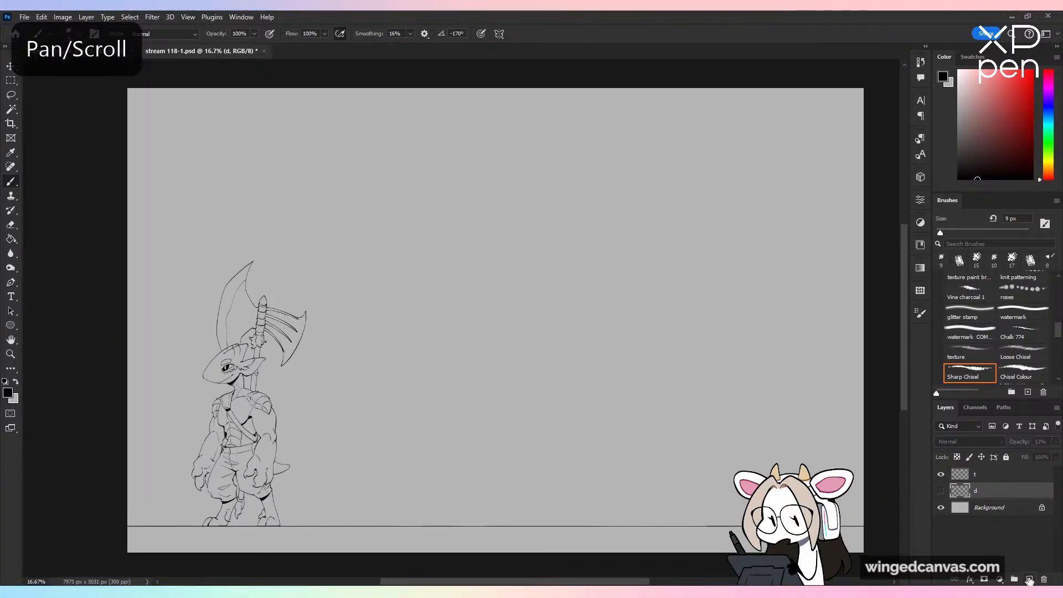
click(1029, 579)
double_click(984, 492)
text(d2)
key(Return)
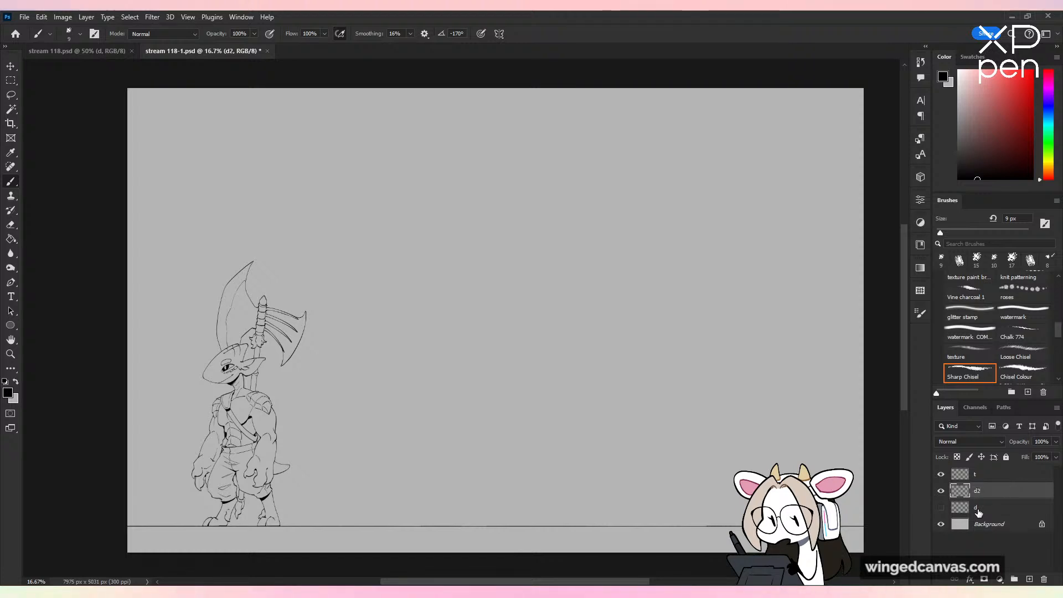
Step: Set up the Loose Chisel brush for sketching with 0% smoothing and a size of 14 px
click(1039, 355)
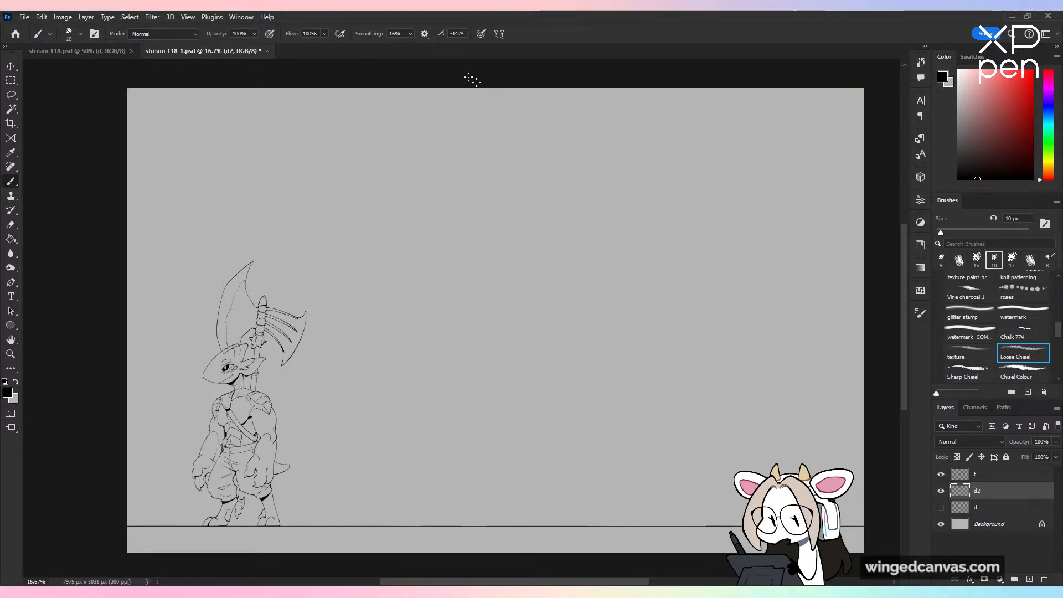
click(410, 34)
click(411, 34)
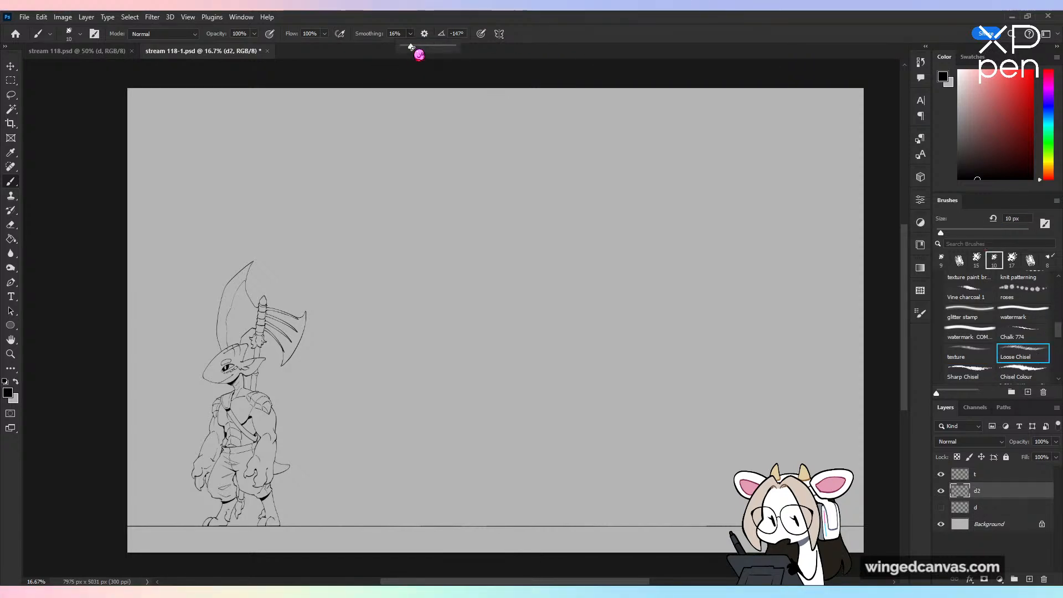
drag(411, 47, 400, 46)
drag(494, 270, 502, 451)
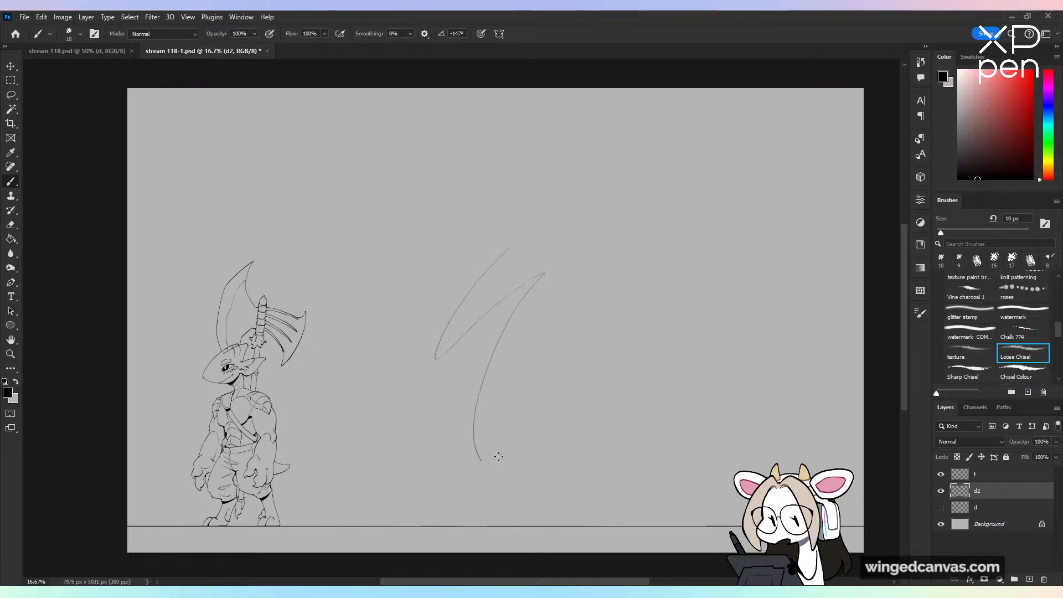
key(ctrl+z)
drag(941, 233, 943, 233)
key(ctrl+plus)
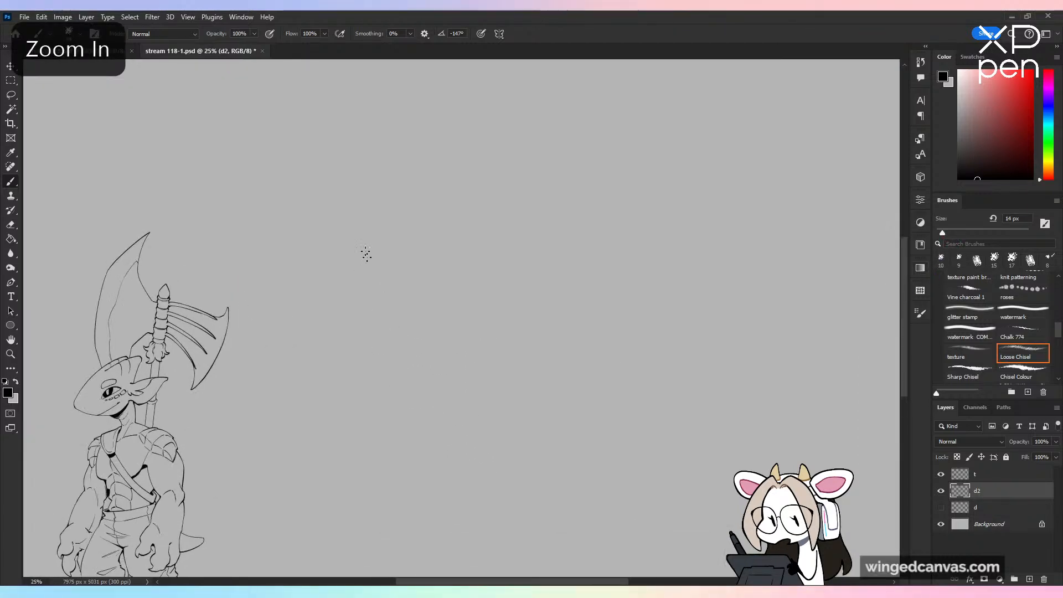
Step: Try loose, sweeping gesture strokes for a second figure in the empty area beside the creature
drag(384, 218, 356, 471)
drag(549, 388, 642, 446)
key(ctrl+z)
key(ctrl+minus)
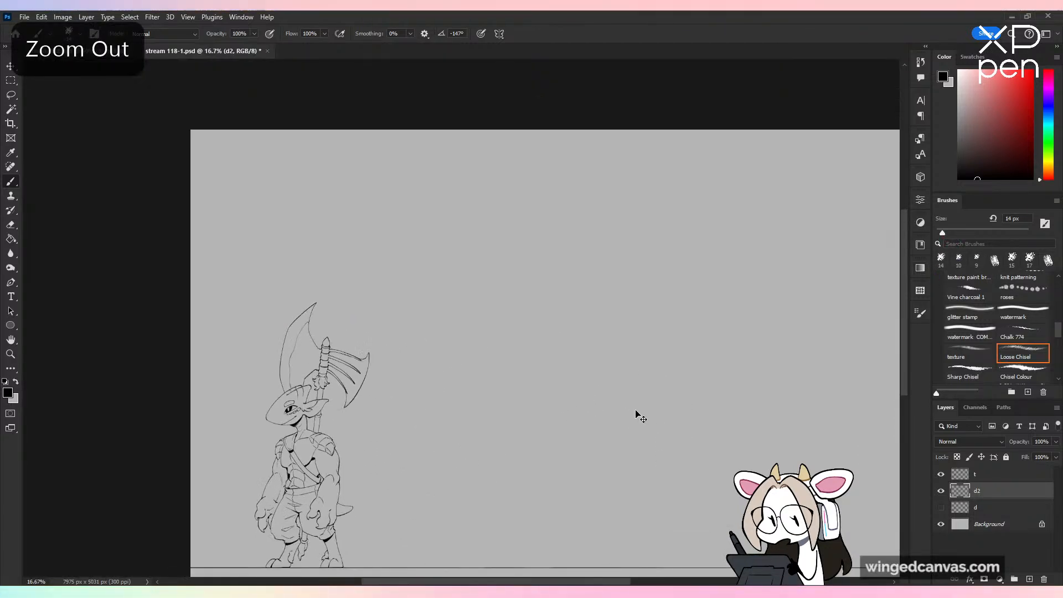
key(ctrl+plus)
drag(560, 433, 595, 296)
drag(565, 263, 481, 494)
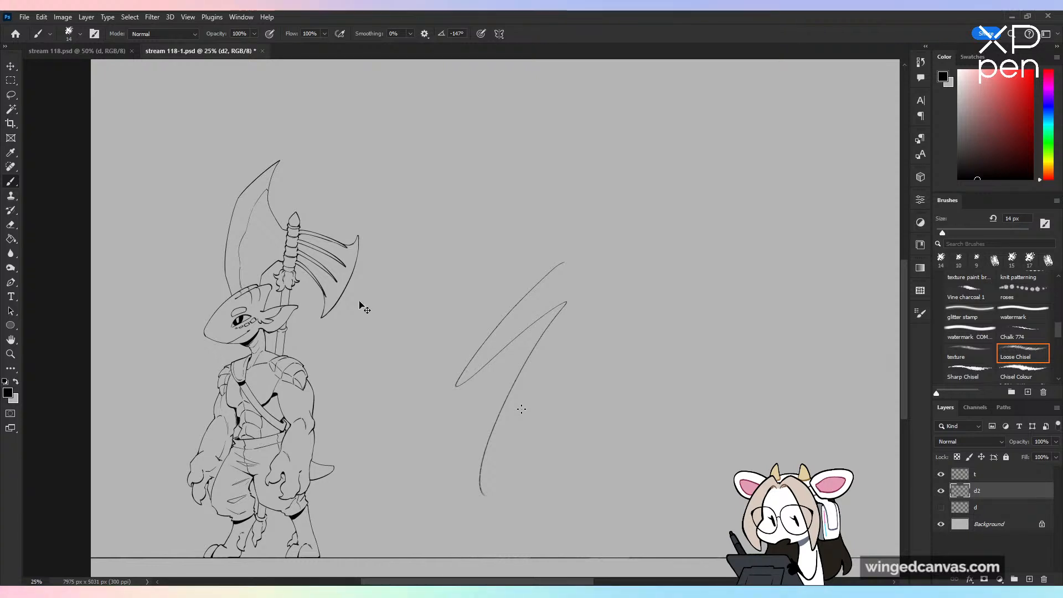
key(ctrl+minus)
key(ctrl+z)
drag(549, 263, 513, 125)
mouse_move(404, 238)
mouse_down()
mouse_move(361, 340)
mouse_move(518, 199)
mouse_move(517, 160)
mouse_move(517, 273)
mouse_up()
key(ctrl+z)
key(ctrl+z)
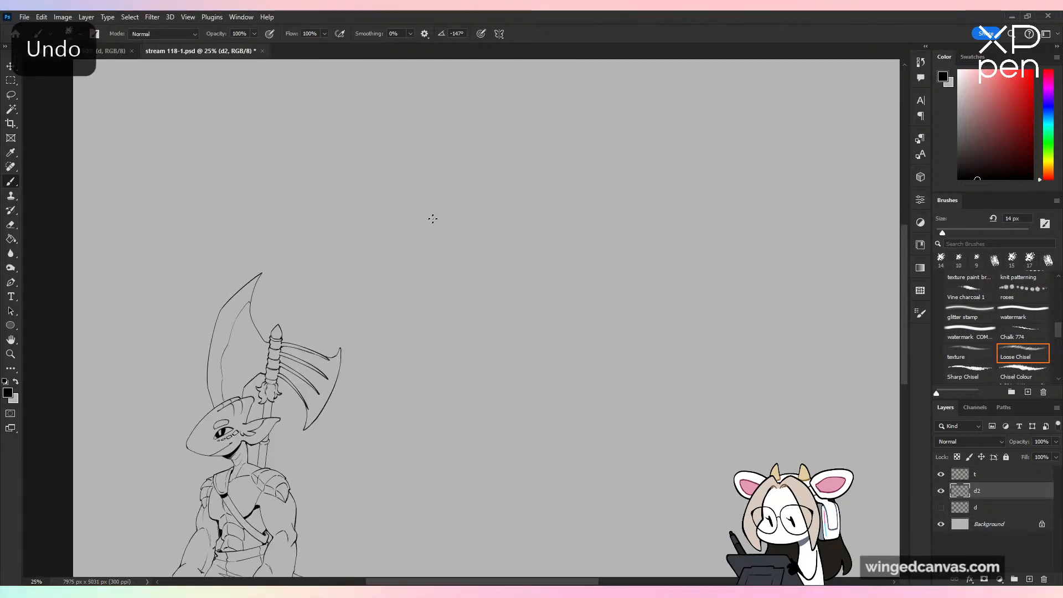
Step: Sketch a round head circle in the empty space up and to the right of the creature's axe
drag(434, 218, 436, 274)
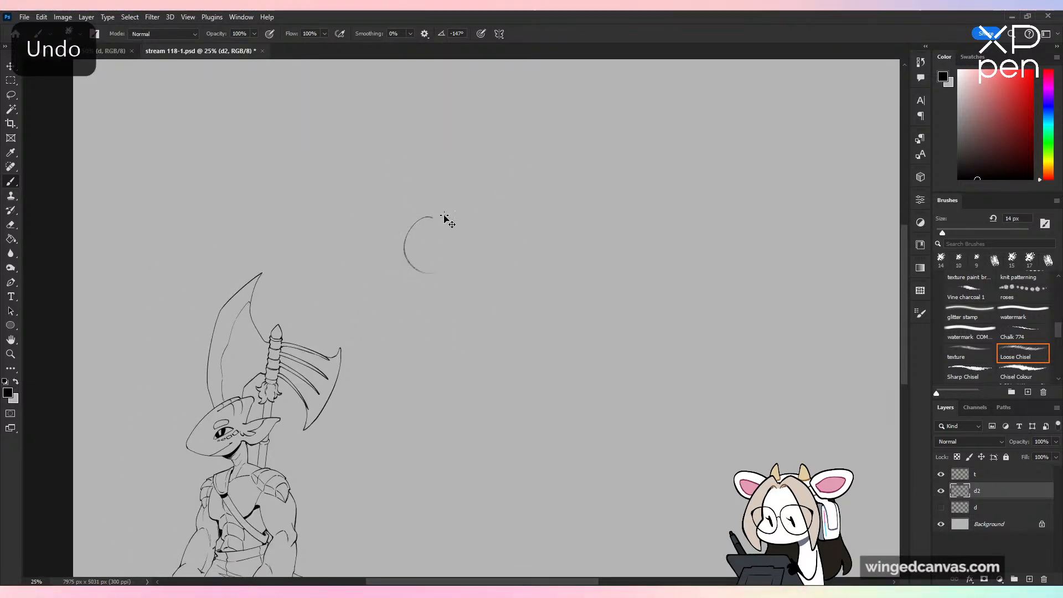
key(ctrl+z)
drag(453, 215, 437, 270)
drag(563, 294, 560, 261)
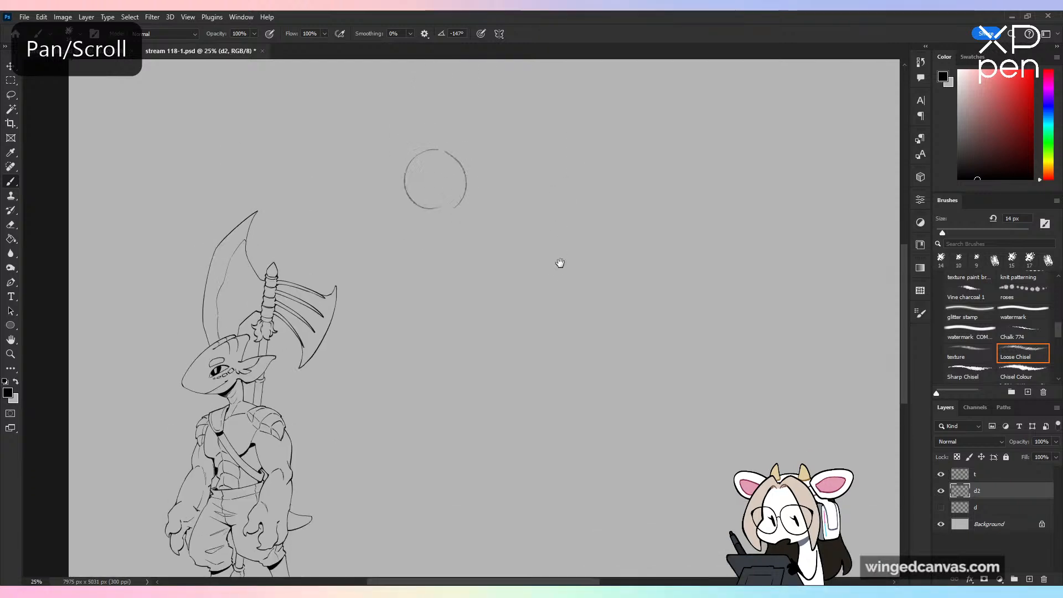
key(ctrl+z)
drag(443, 155, 452, 212)
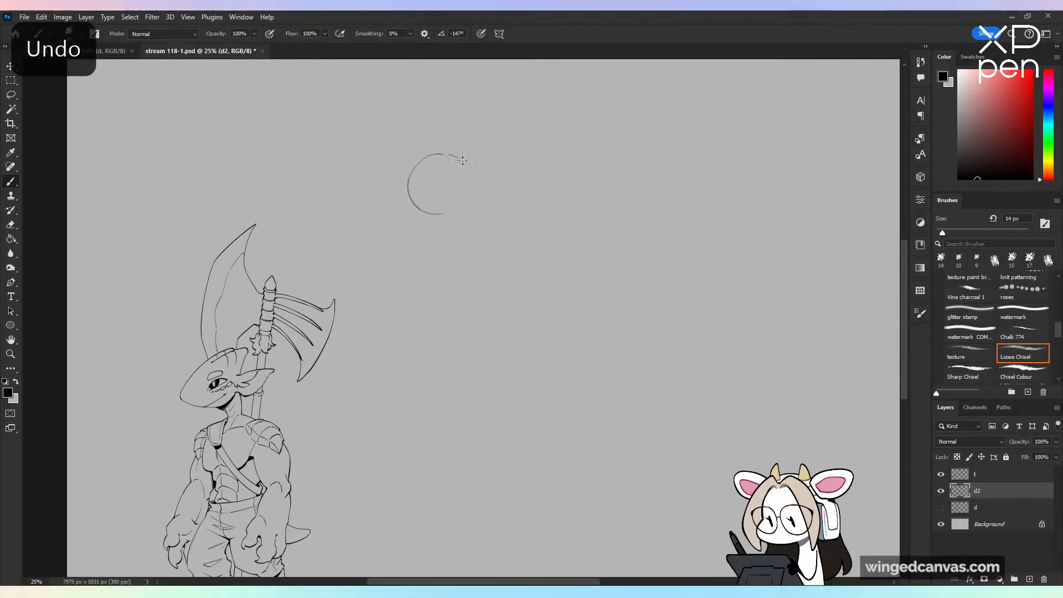
mouse_move(462, 161)
mouse_down()
mouse_move(453, 221)
mouse_move(423, 202)
mouse_move(446, 216)
mouse_up()
key(ctrl+z)
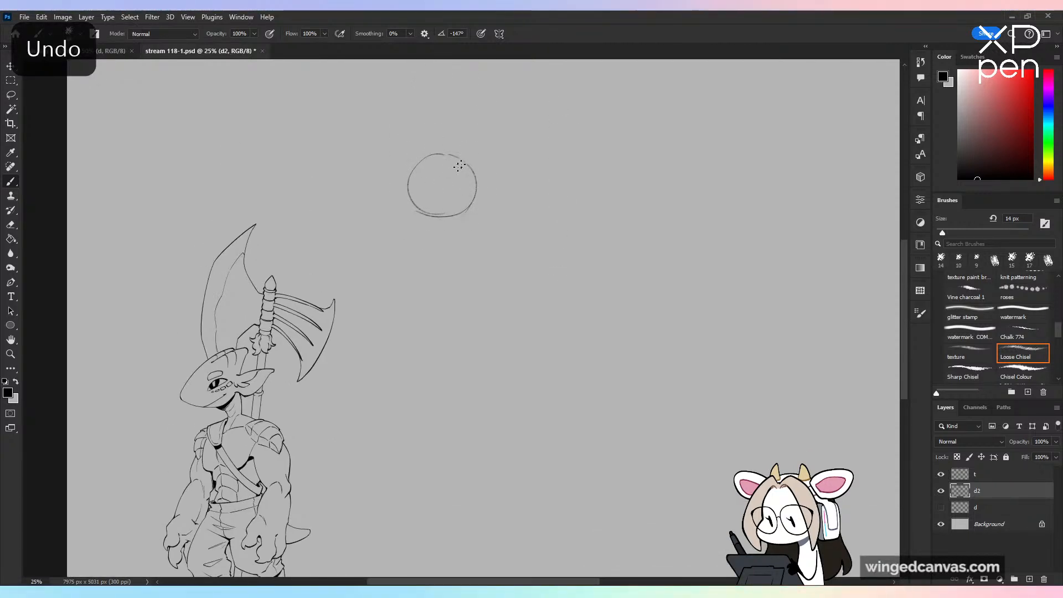
Step: Try different positions for a vertical face guideline through the head circle
drag(432, 161, 432, 239)
key(ctrl+z)
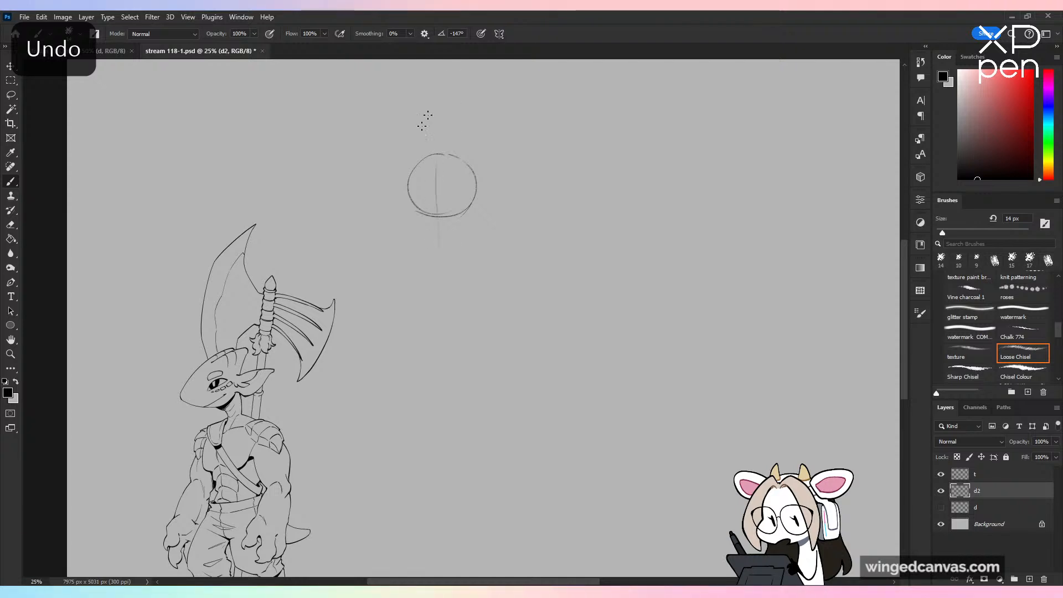
key(ctrl+z)
drag(426, 162, 427, 228)
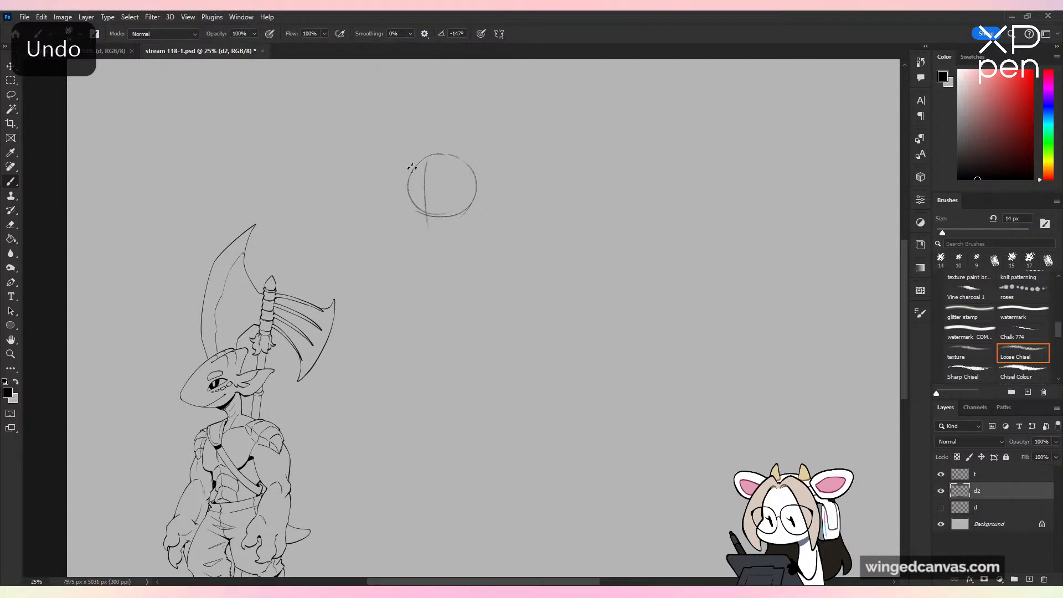
Step: Sketch a short brow contour along the head circle's left edge and remove the vertical face guideline
mouse_move(412, 167)
mouse_down()
mouse_move(409, 223)
mouse_move(419, 249)
mouse_up()
key(ctrl+z)
key(ctrl+plus)
key(ctrl+z)
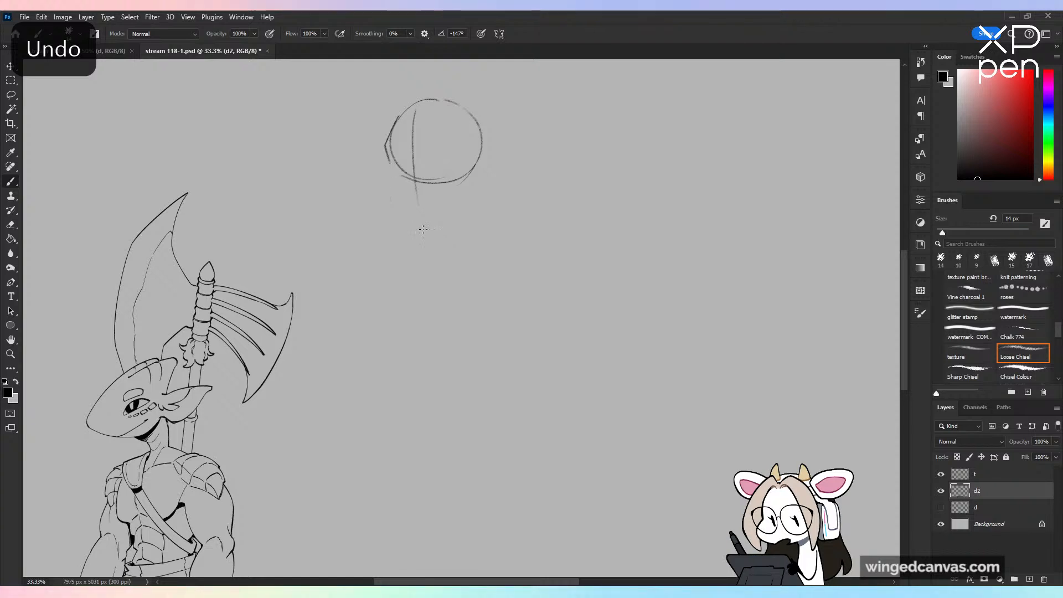
key(ctrl+z)
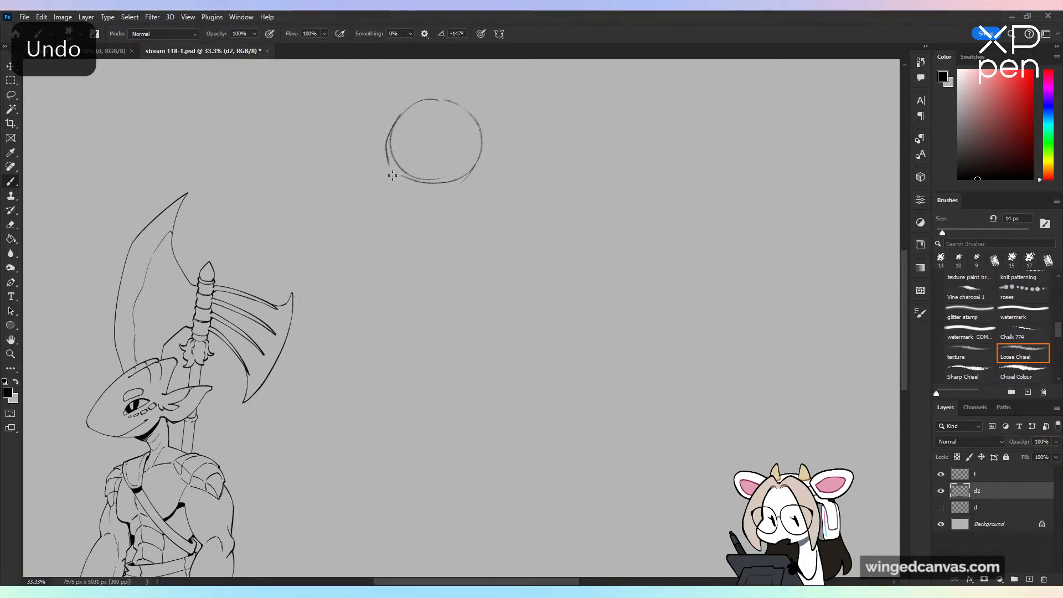
Step: Try to sketch the cheek curving down from the brow contour below the head circle
drag(389, 165, 393, 205)
key(ctrl+z)
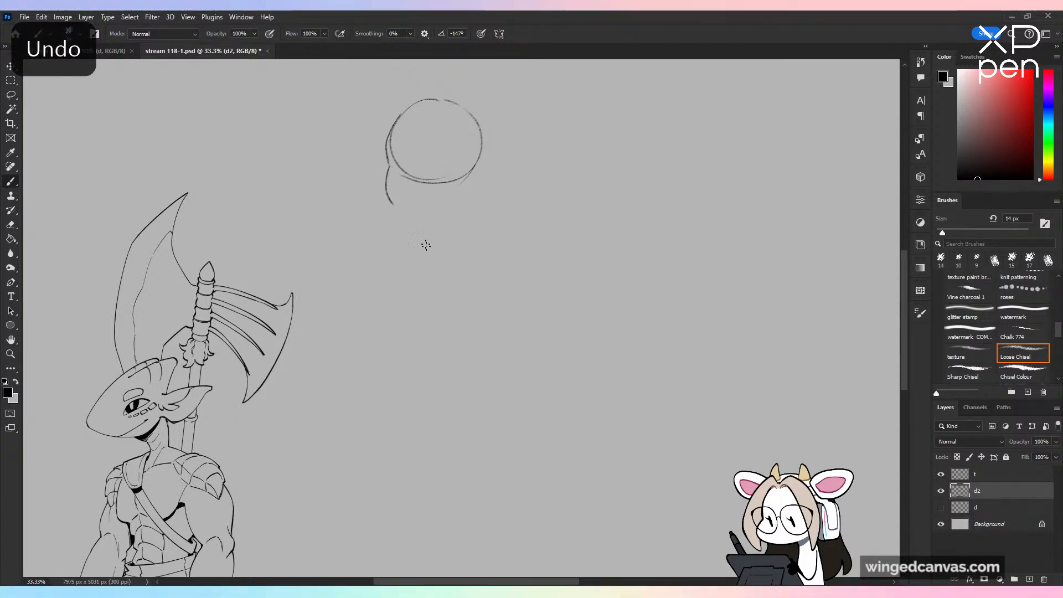
key(ctrl+z)
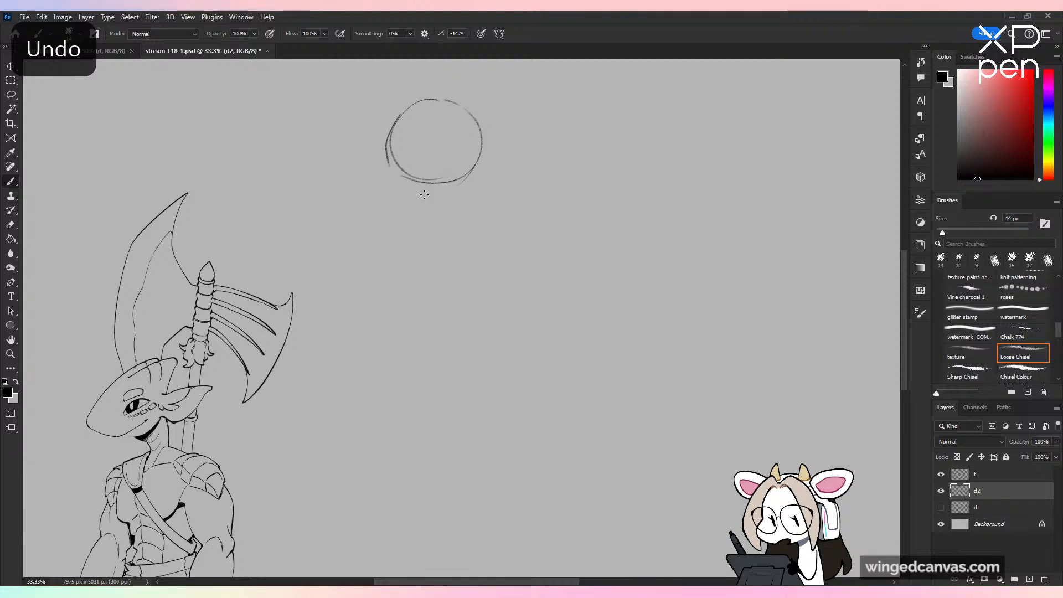
Step: Sketch the nose across the circle's lower left, with a shaded bridge, a curved profile, a tip and a nostril wing
key(ctrl+plus)
drag(451, 174, 456, 283)
drag(403, 220, 397, 272)
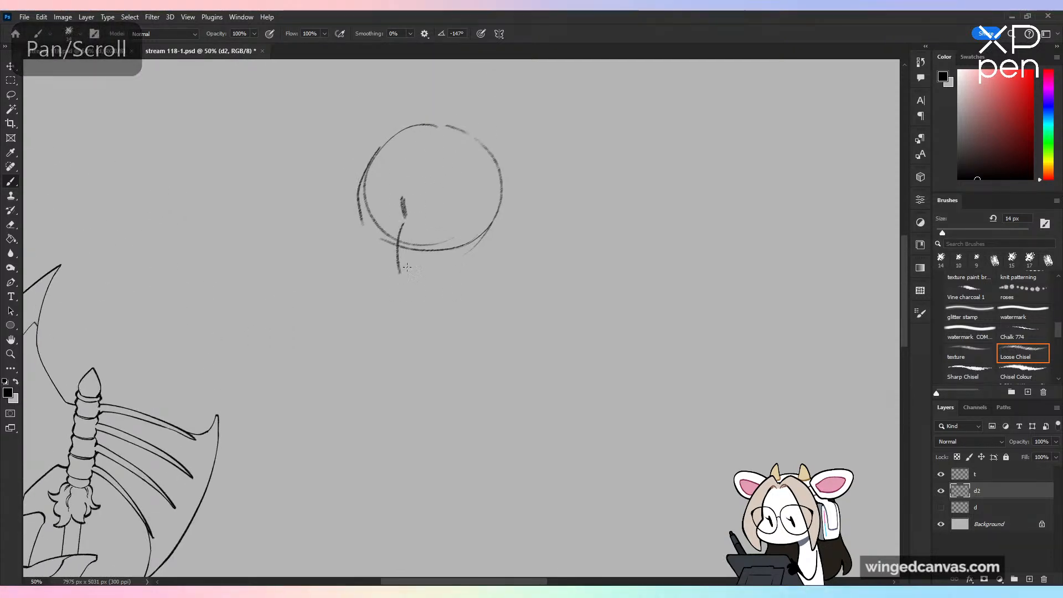
key(ctrl+z)
drag(403, 219, 404, 272)
key(ctrl+z)
drag(403, 220, 396, 258)
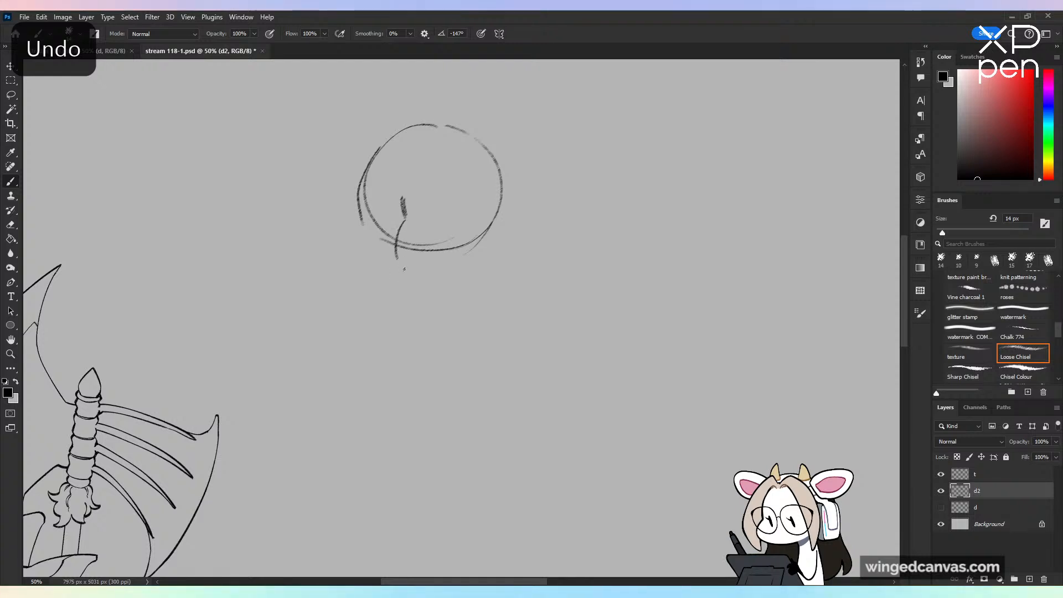
key(ctrl+z)
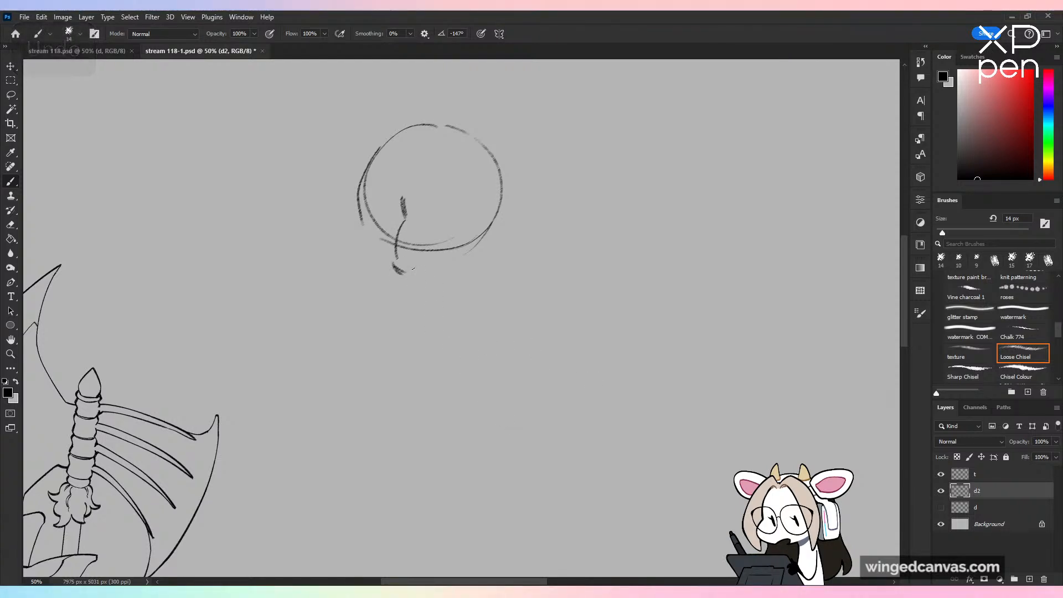
drag(393, 266, 426, 264)
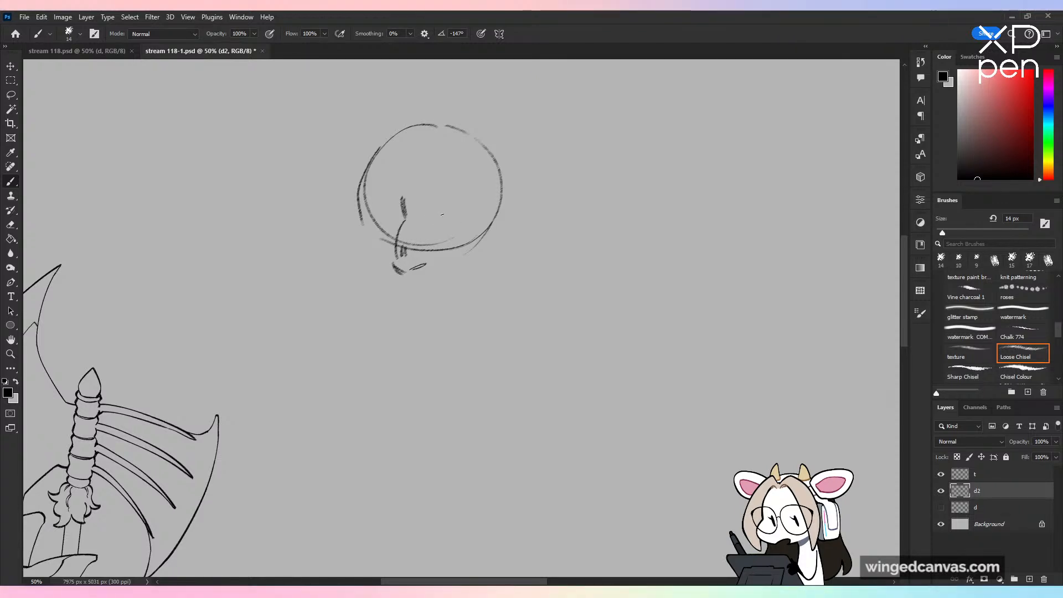
Step: Sketch the almond-shaped lids of the near eye to the right of the nose bridge
key(ctrl+z)
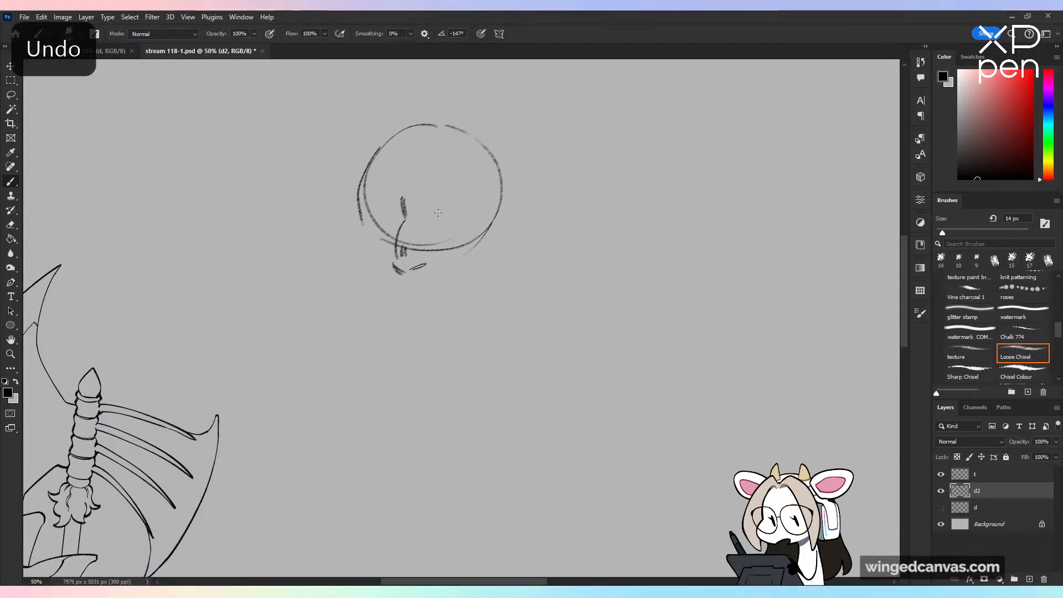
drag(429, 221, 464, 213)
key(ctrl+z)
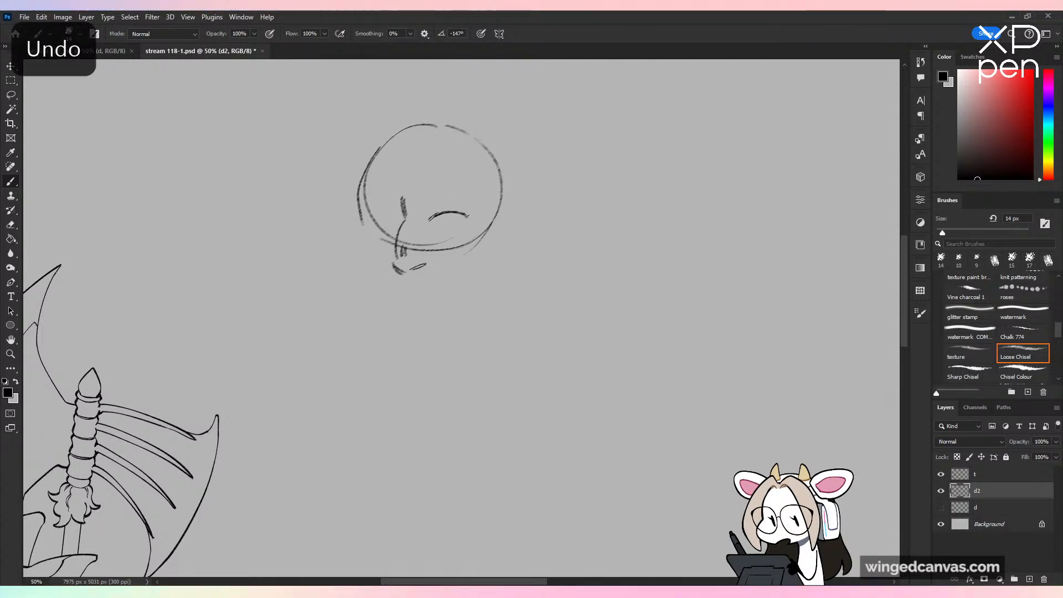
drag(436, 222, 464, 219)
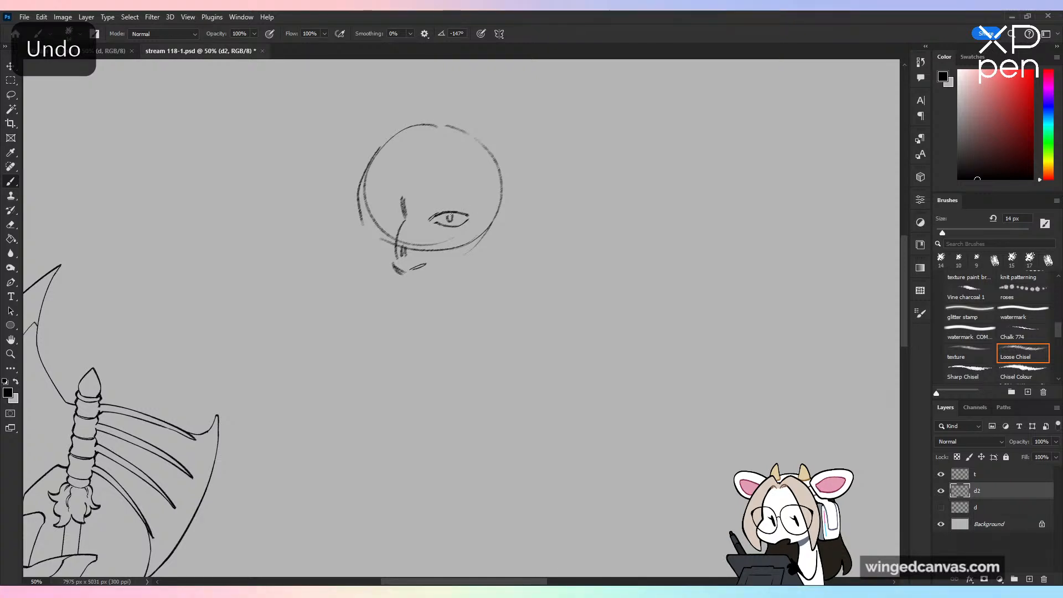
key(ctrl+z)
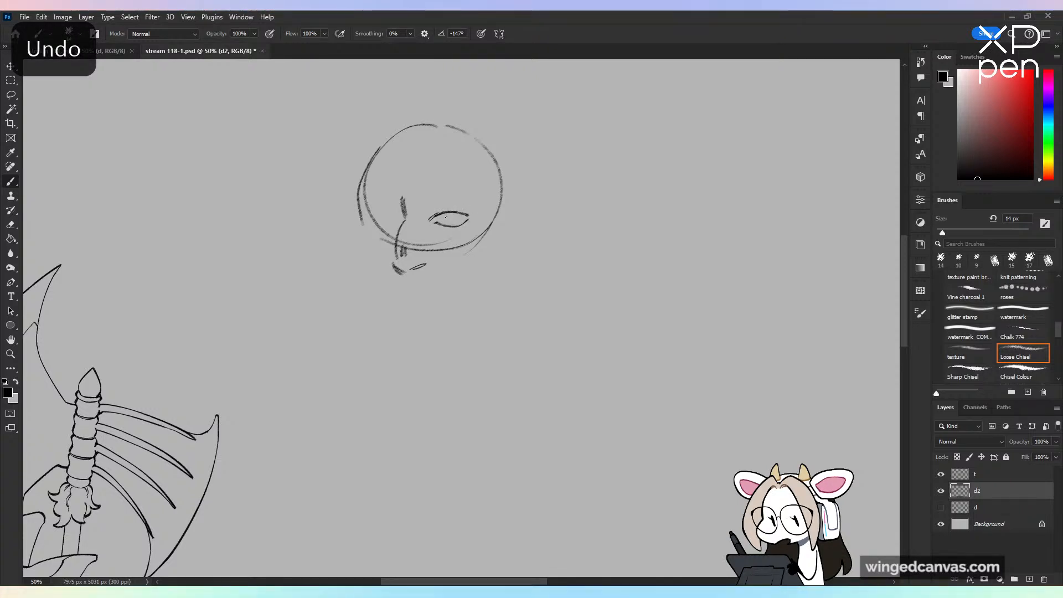
key(ctrl+z)
key(ctrl+z)
Step: Sketch the near eye's iris and add the far eye's lids and iris on the other side of the nose
drag(451, 216, 446, 227)
key(ctrl+z)
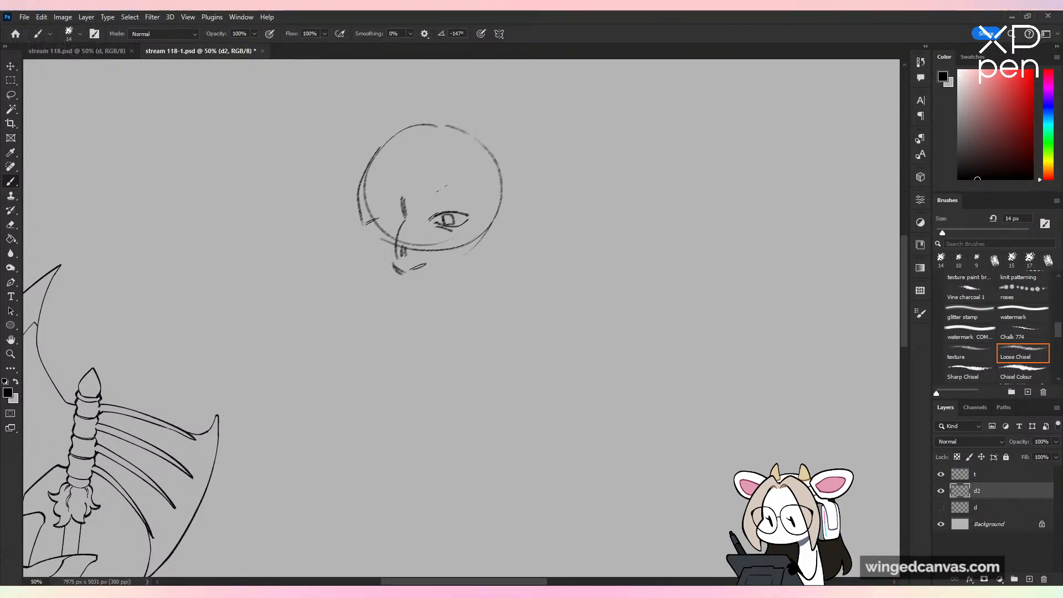
key(ctrl+z)
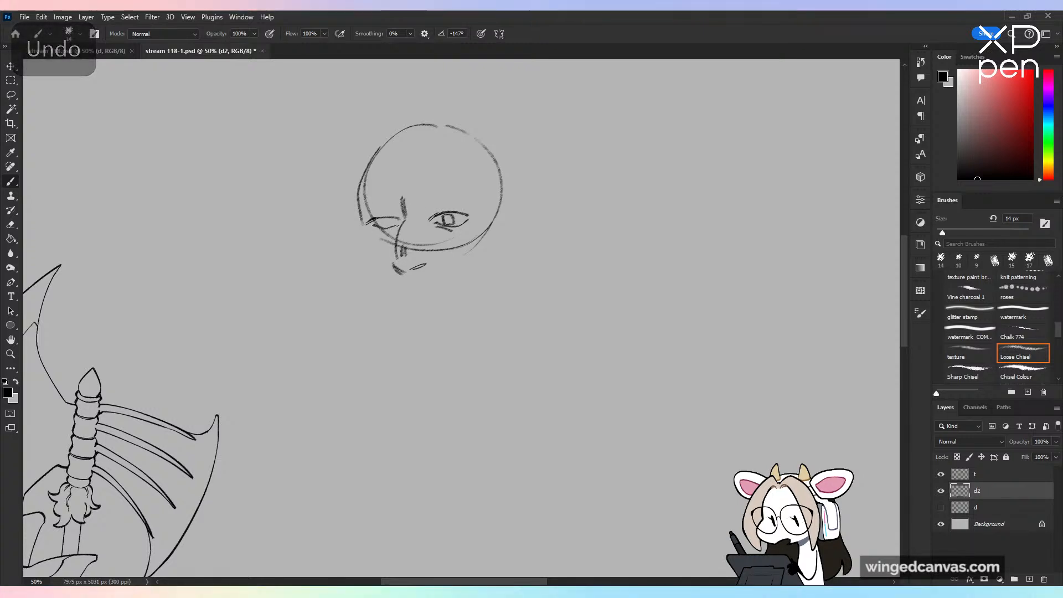
key(ctrl+z)
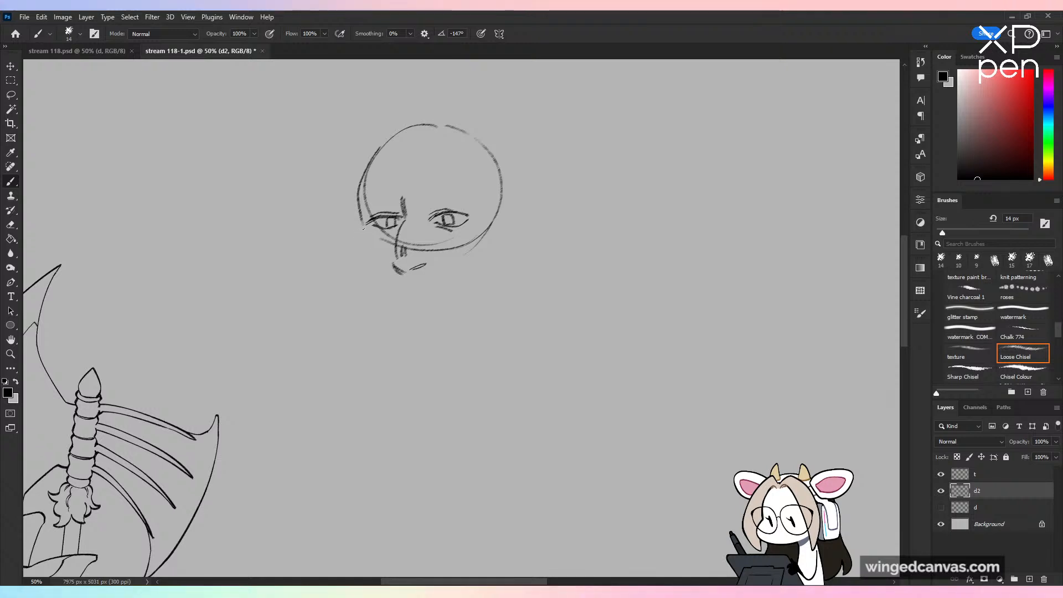
key(ctrl+z)
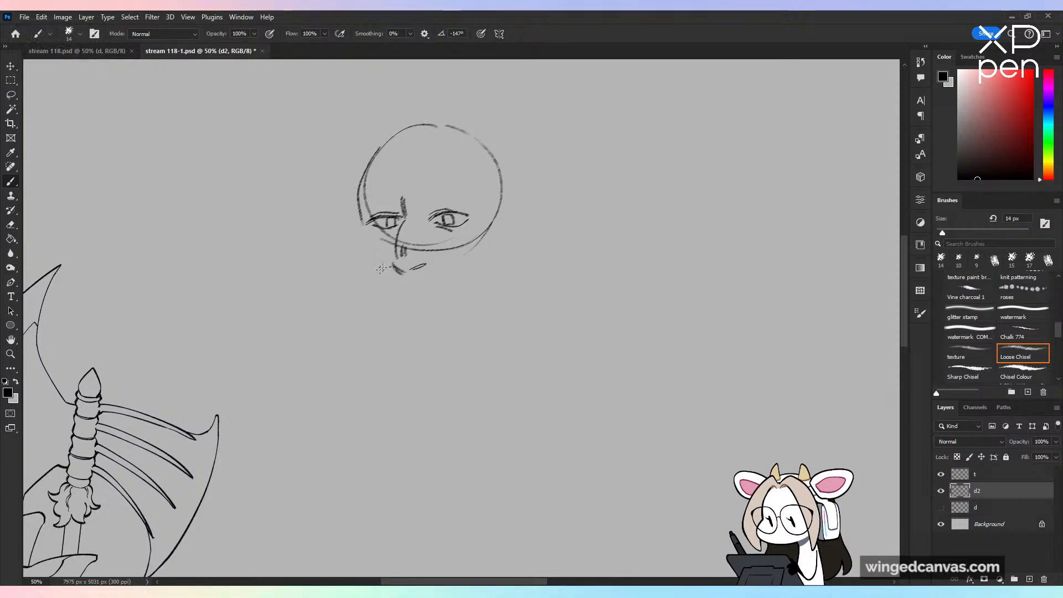
Step: Sketch the curly moustache below the nose, the beard's inner cheek edges and its fluffy outline down the far side to the bottom
drag(395, 285, 411, 304)
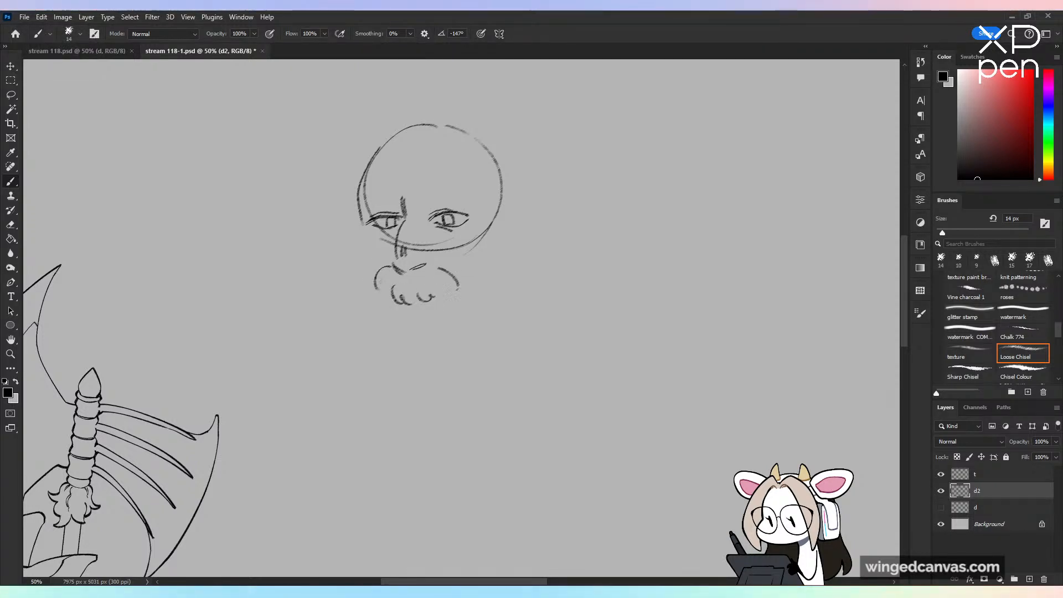
drag(363, 233, 374, 259)
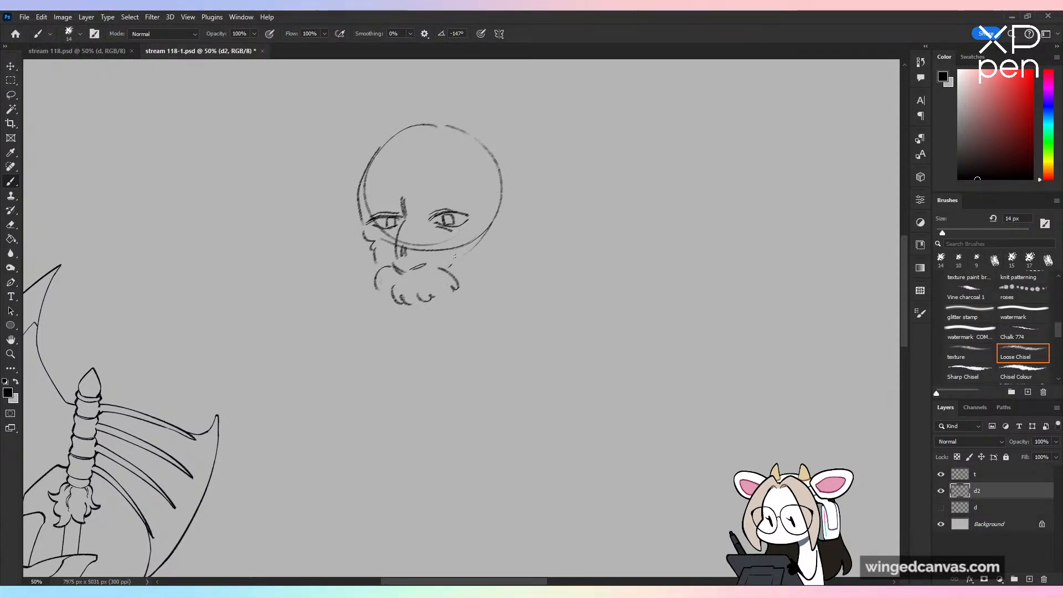
drag(455, 256, 475, 240)
mouse_move(358, 230)
mouse_down()
mouse_move(331, 331)
mouse_move(422, 358)
mouse_up()
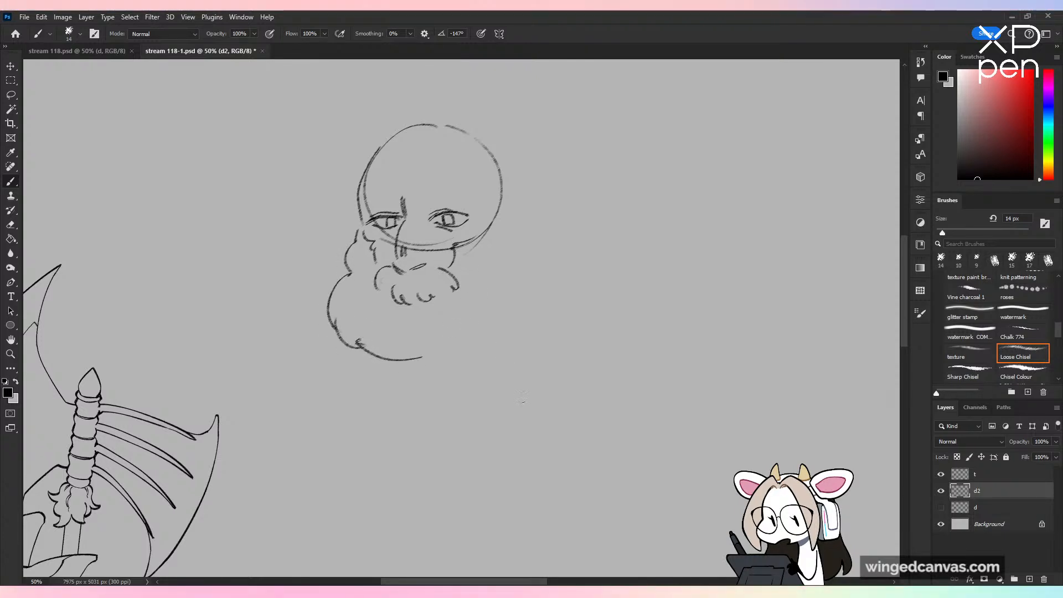
Step: Clean up the far eye's iris and lid lines with a 25 px eraser
key(e)
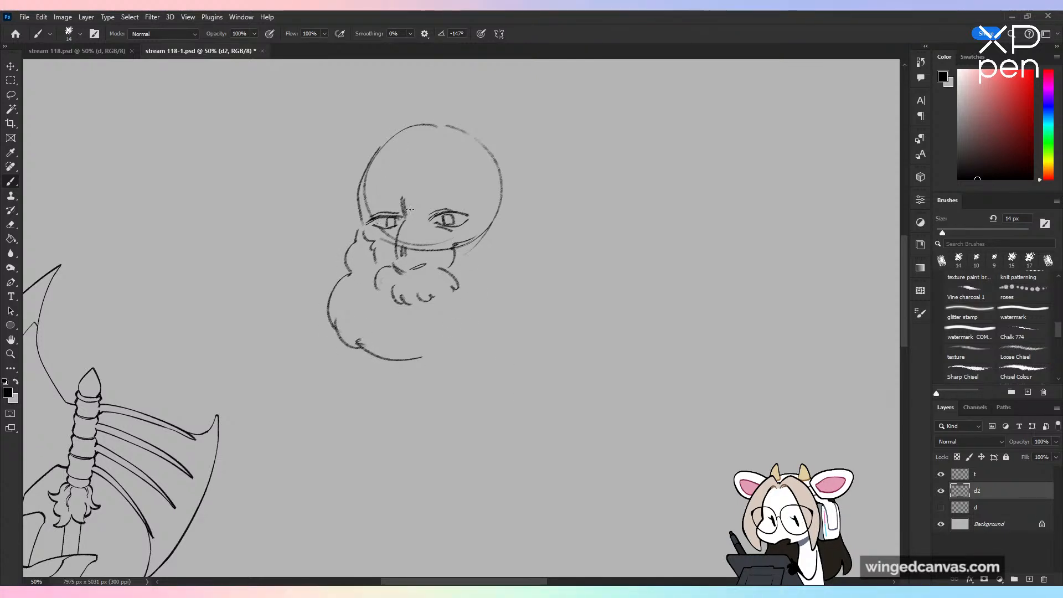
key(e)
key(bracketright)
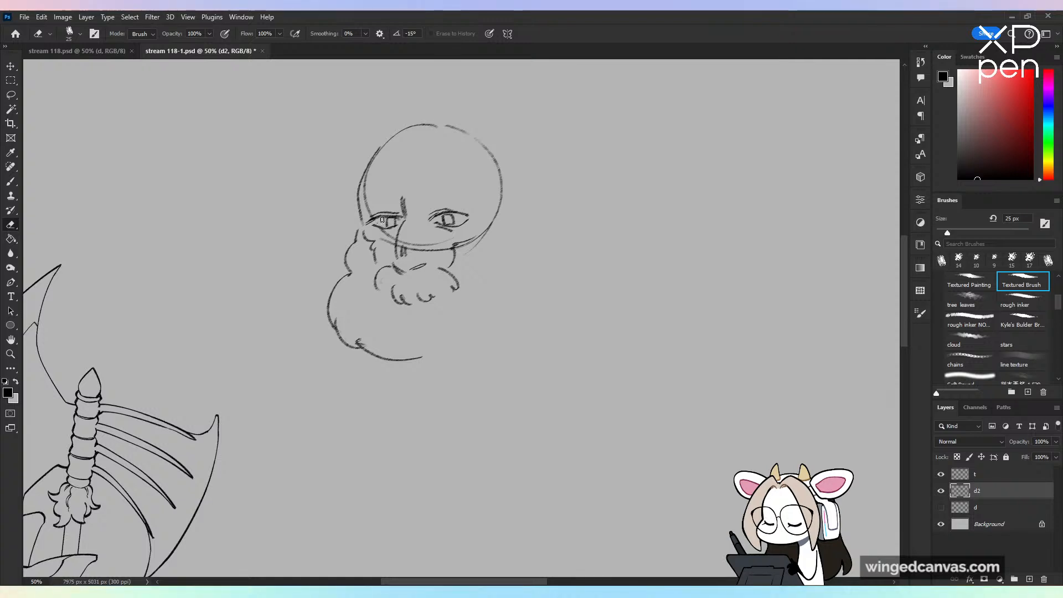
key(b)
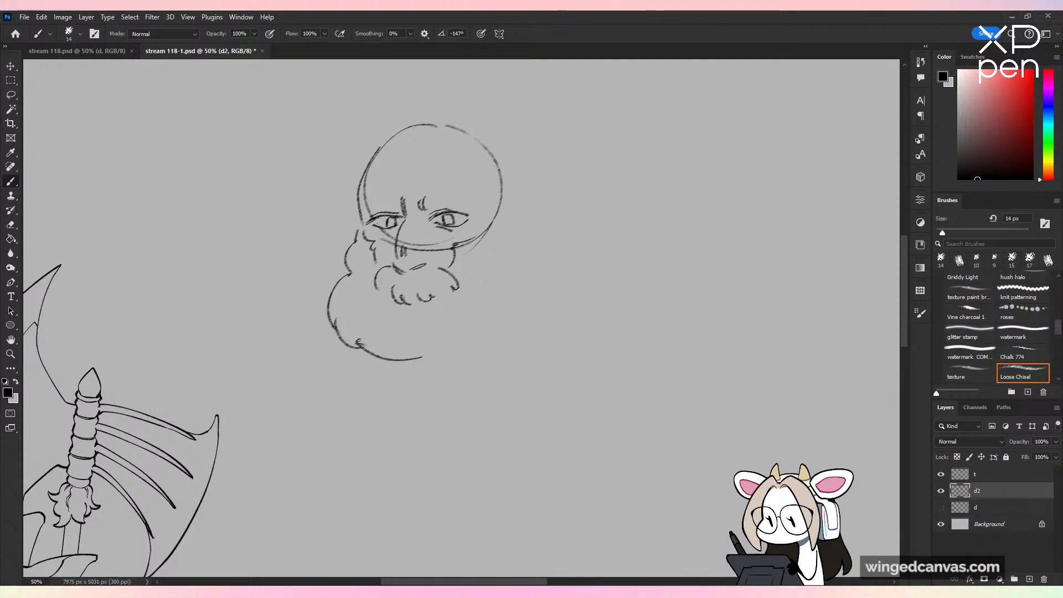
Step: Sketch bushy, arched eyebrows above both eyes and darken the brow contour on the far edge of the head
mouse_move(425, 196)
mouse_down()
mouse_move(461, 193)
mouse_move(481, 210)
mouse_up()
drag(431, 209, 476, 209)
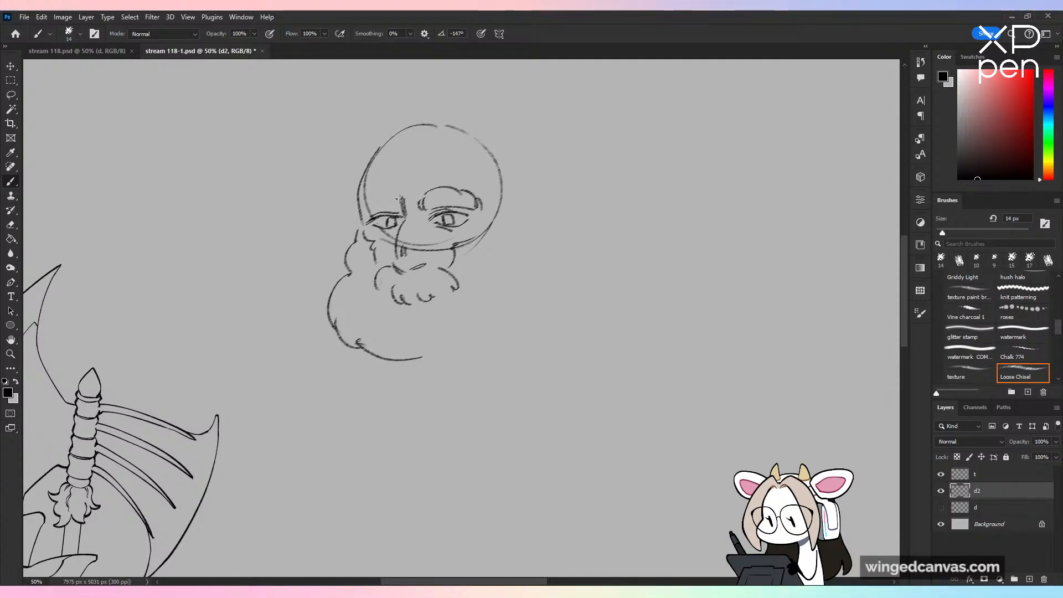
drag(401, 201, 364, 201)
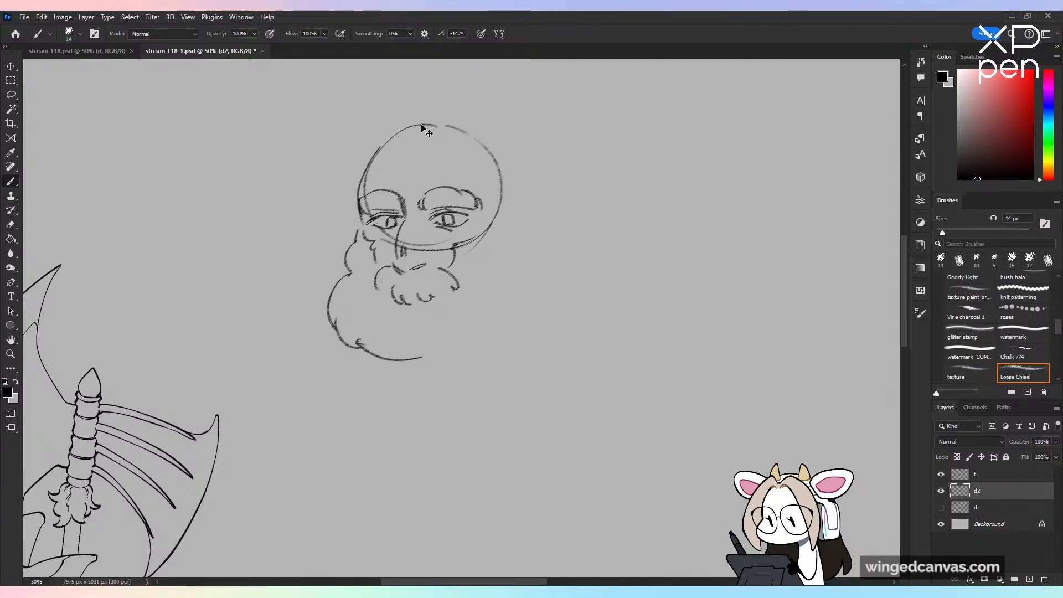
key(ctrl+z)
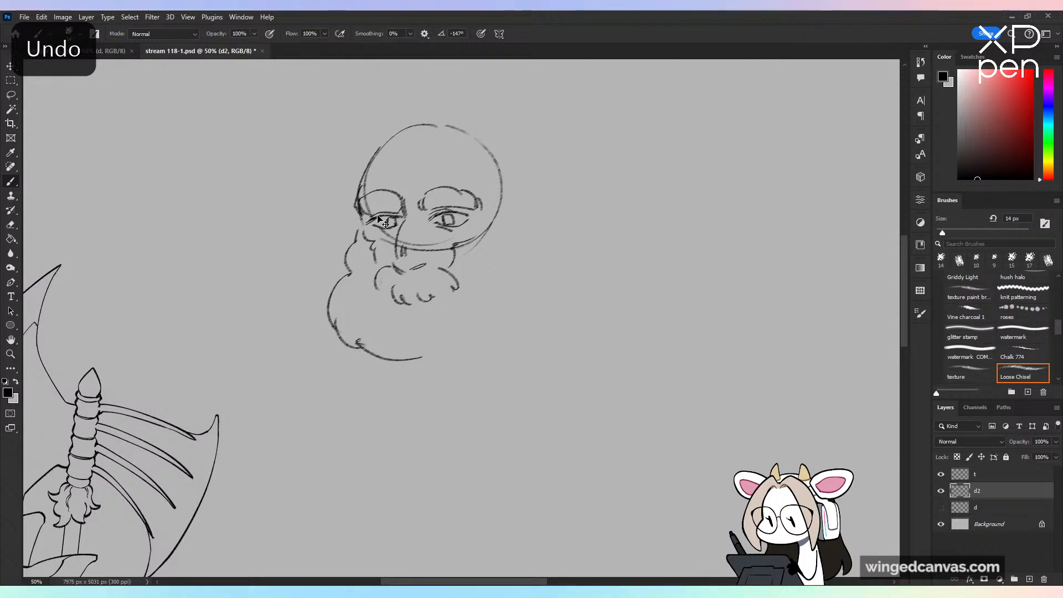
key(ctrl+minus)
key(ctrl+plus)
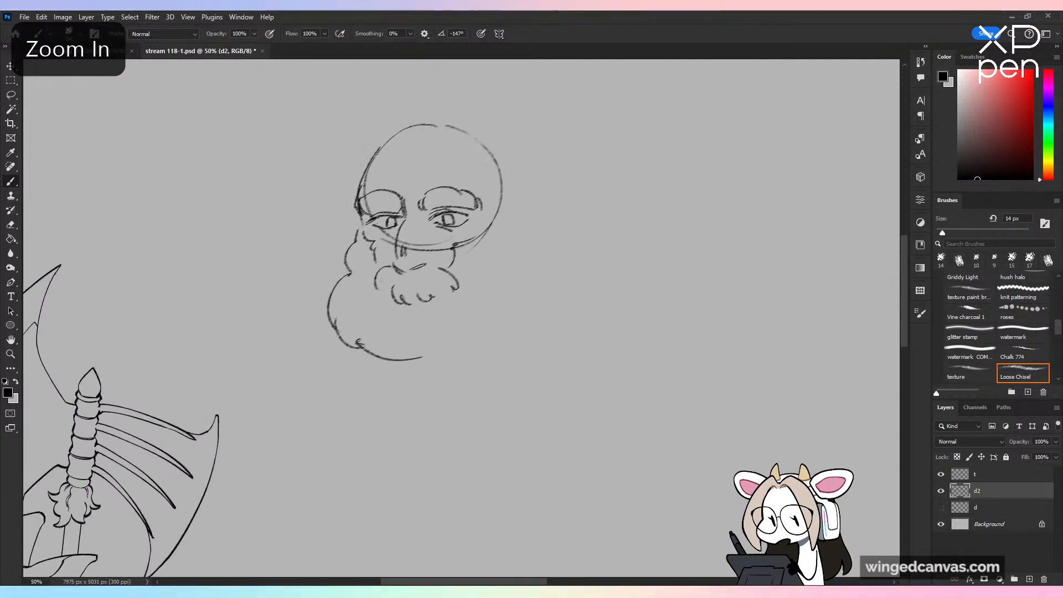
Step: Sketch the beard's near side from below the head circle down to close the outline at the bottom
key(ctrl+z)
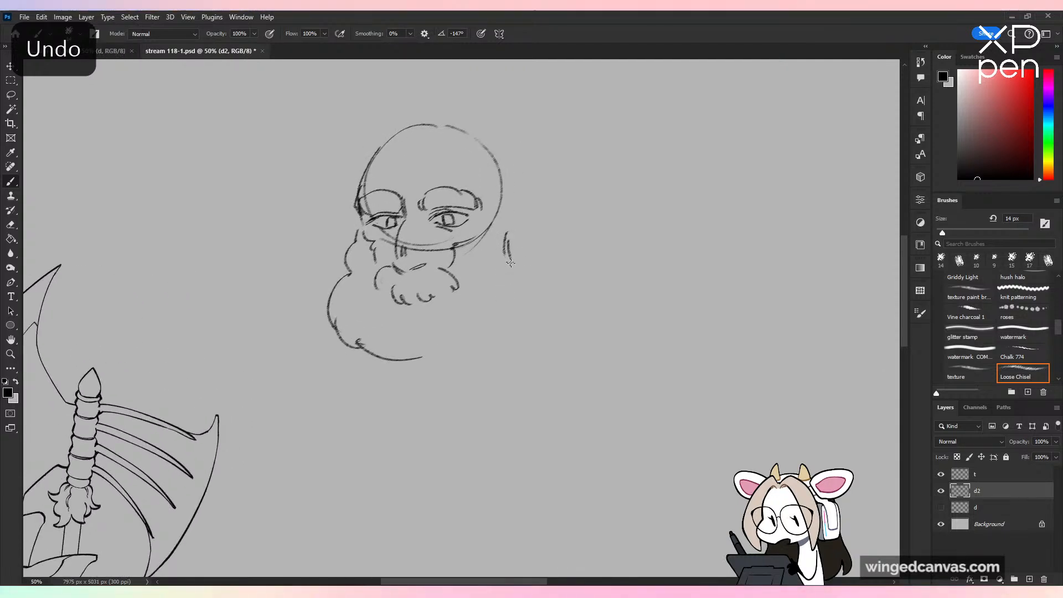
mouse_move(510, 262)
mouse_down()
mouse_move(504, 310)
mouse_move(507, 295)
mouse_move(487, 332)
mouse_move(424, 358)
mouse_up()
key(ctrl+z)
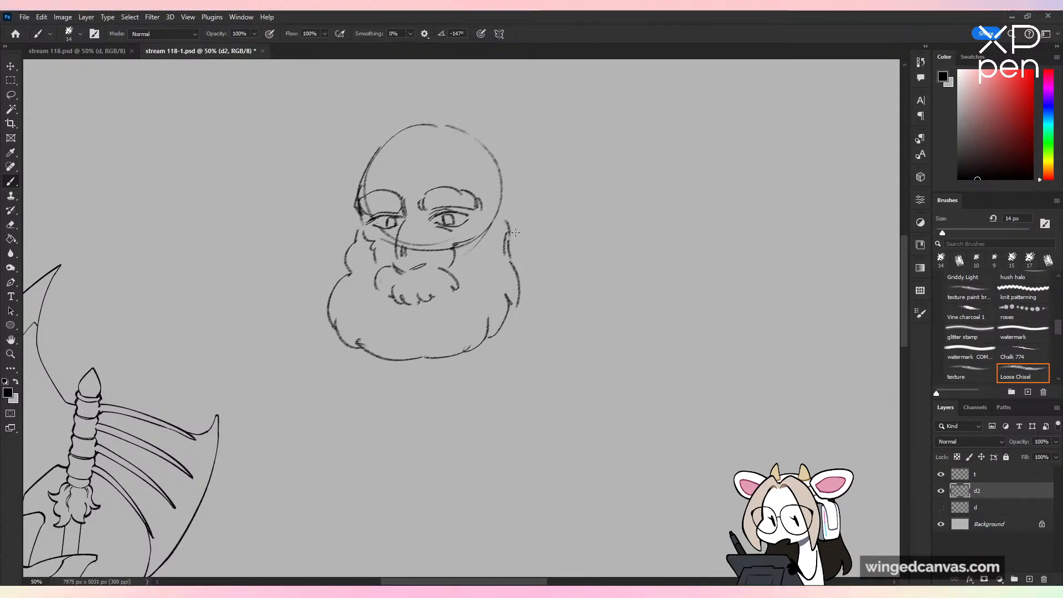
Step: Sketch the large pointed ear on the near side of the head with its inner folds and shaded opening
mouse_move(508, 223)
mouse_down()
mouse_move(574, 276)
mouse_move(588, 271)
mouse_up()
key(ctrl+z)
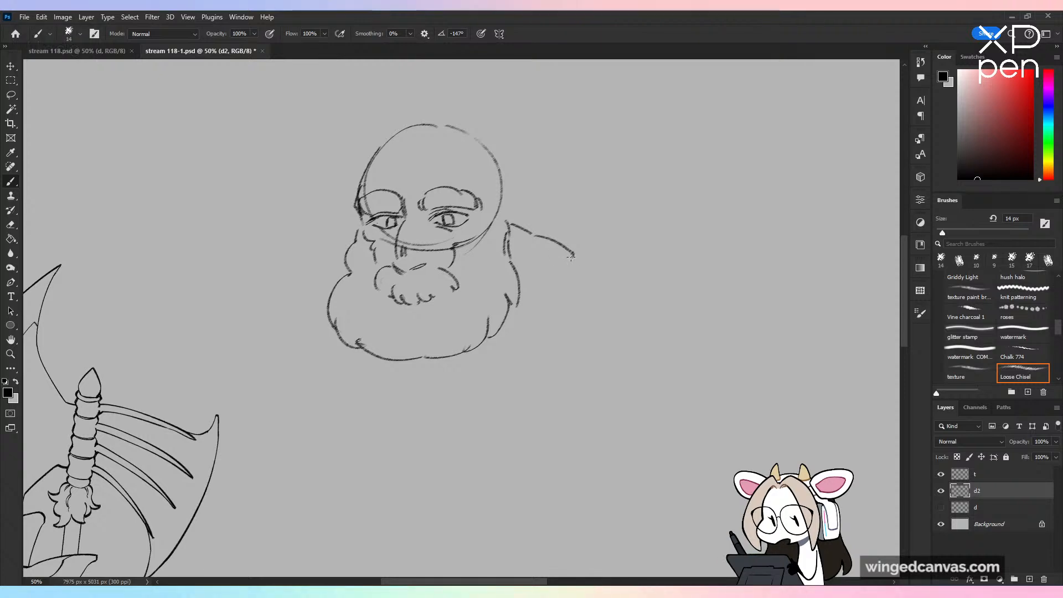
drag(570, 256, 521, 282)
key(ctrl+z)
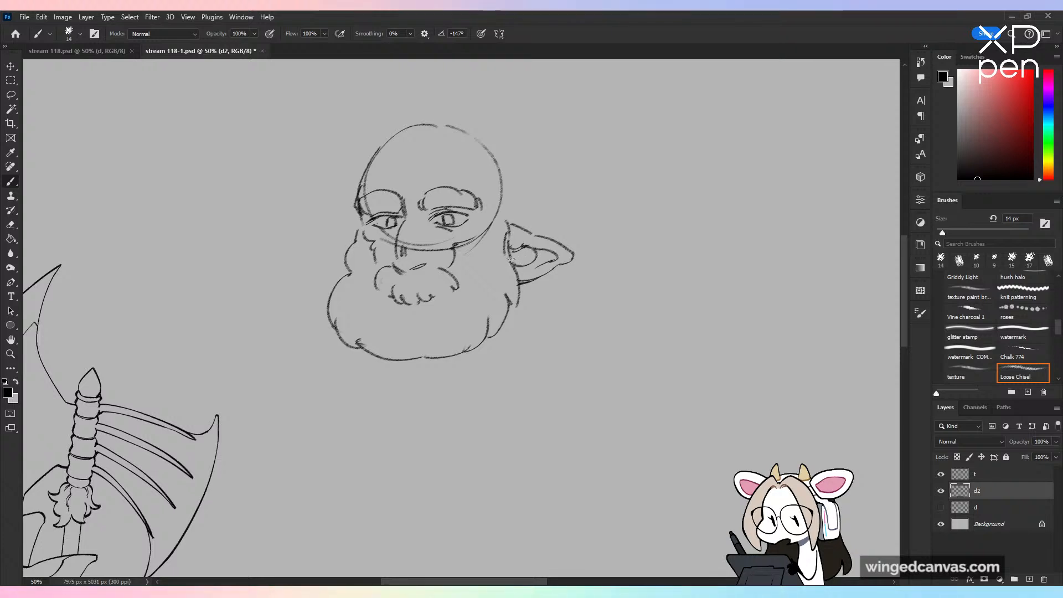
drag(518, 252, 512, 265)
key(ctrl+minus)
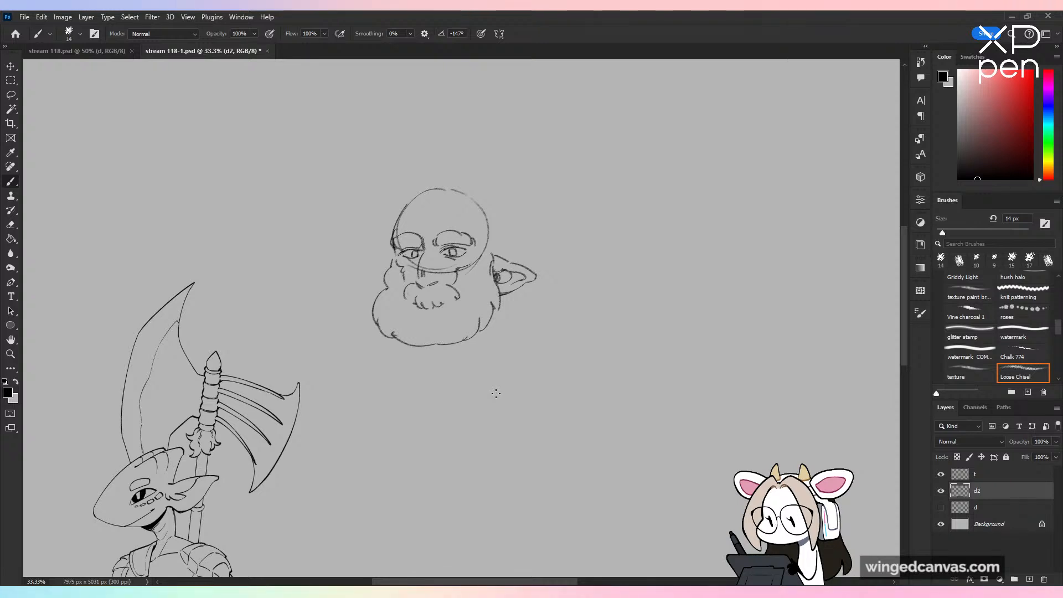
Step: Open all the characters.png to show the finished group illustration
click(24, 17)
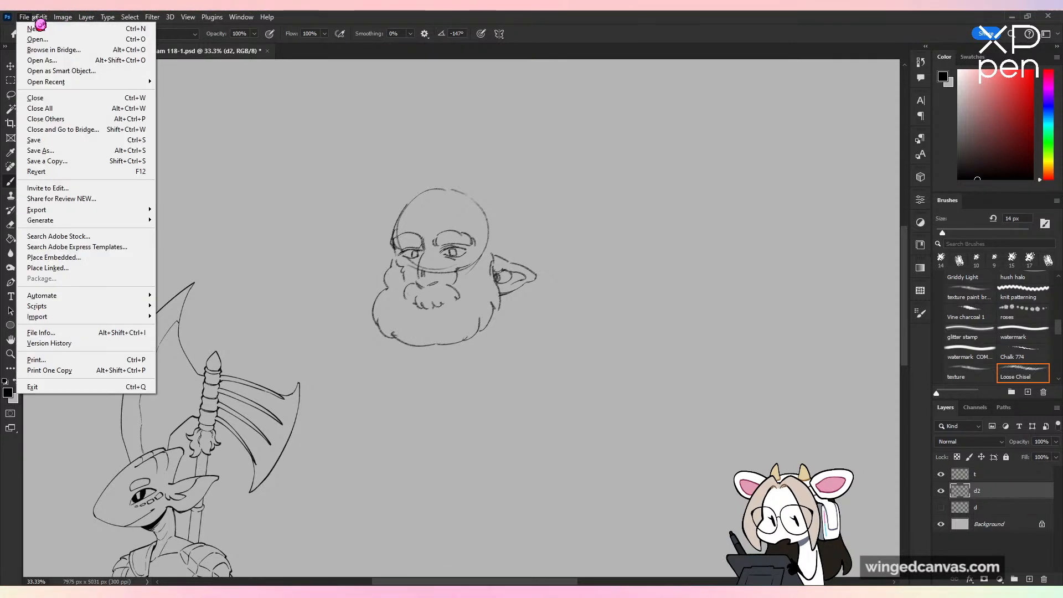
click(38, 39)
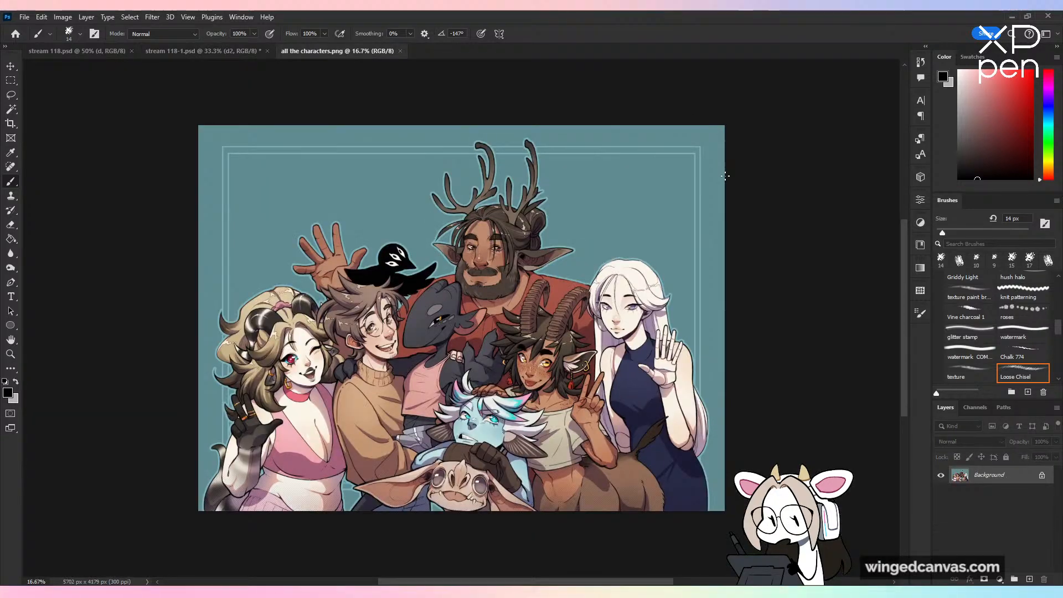
key(ctrl+plus)
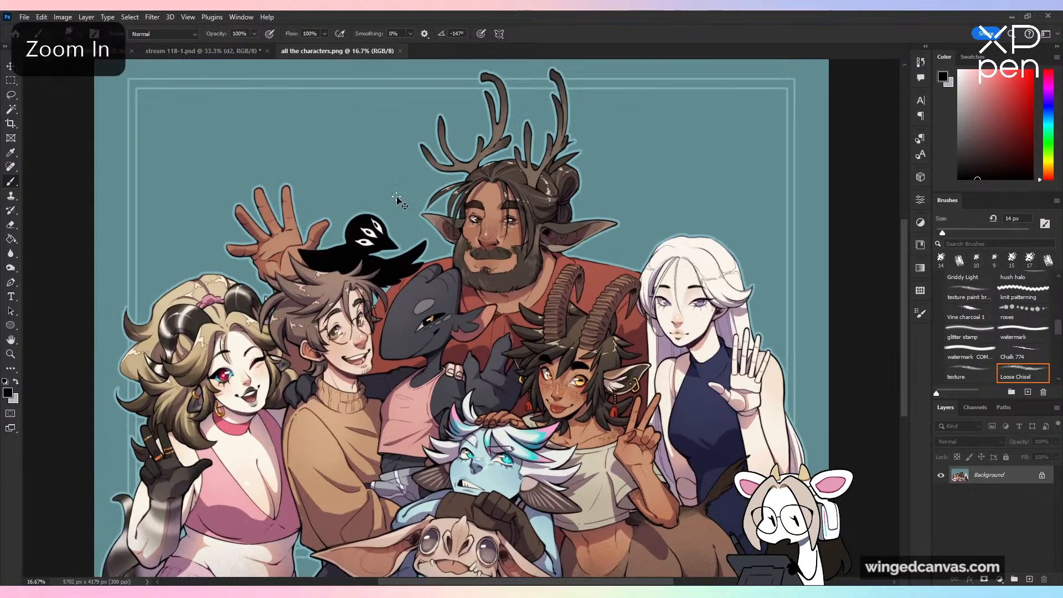
drag(468, 370, 556, 328)
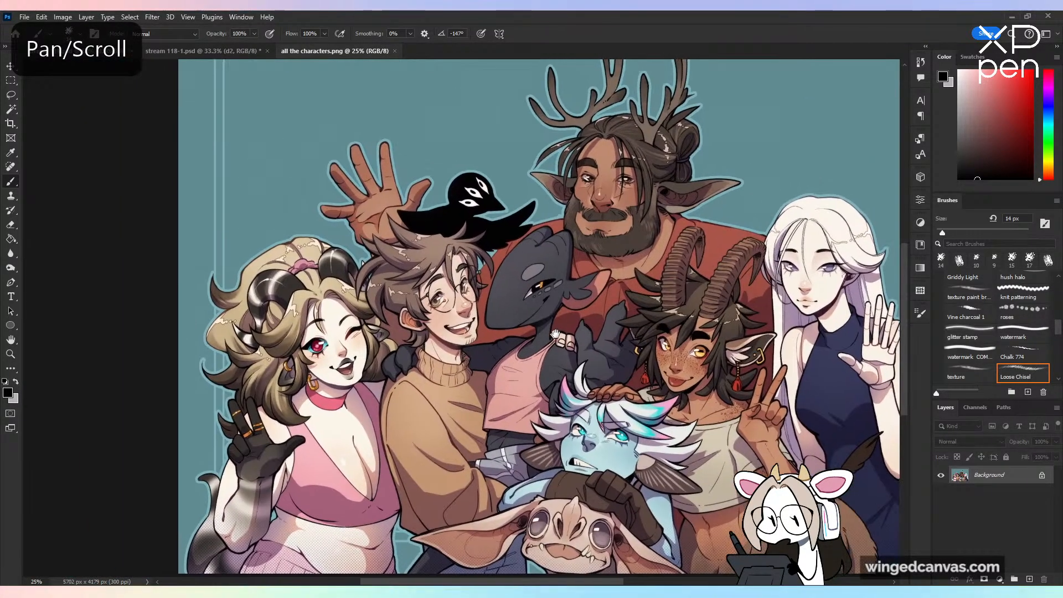
Step: Make temporary pointing strokes over the illustration around the horned woman and the man in glasses, and undo them
key(ctrl+plus)
mouse_move(372, 316)
mouse_down()
mouse_move(458, 233)
mouse_move(433, 294)
mouse_up()
mouse_move(230, 118)
mouse_down()
mouse_move(235, 185)
mouse_move(262, 136)
mouse_move(391, 206)
mouse_up()
key(ctrl+z)
key(ctrl+z)
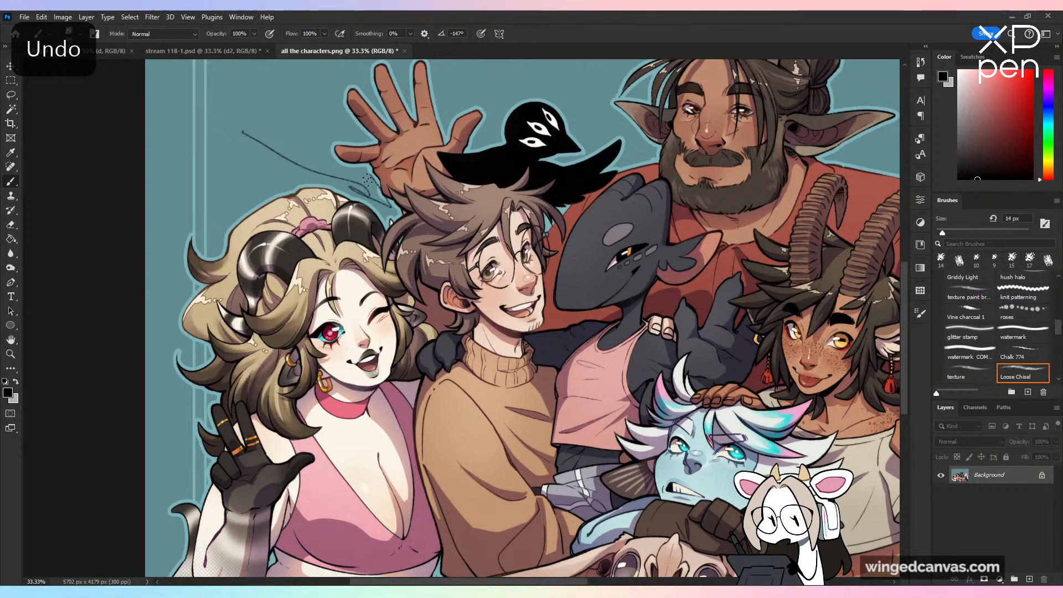
key(ctrl+z)
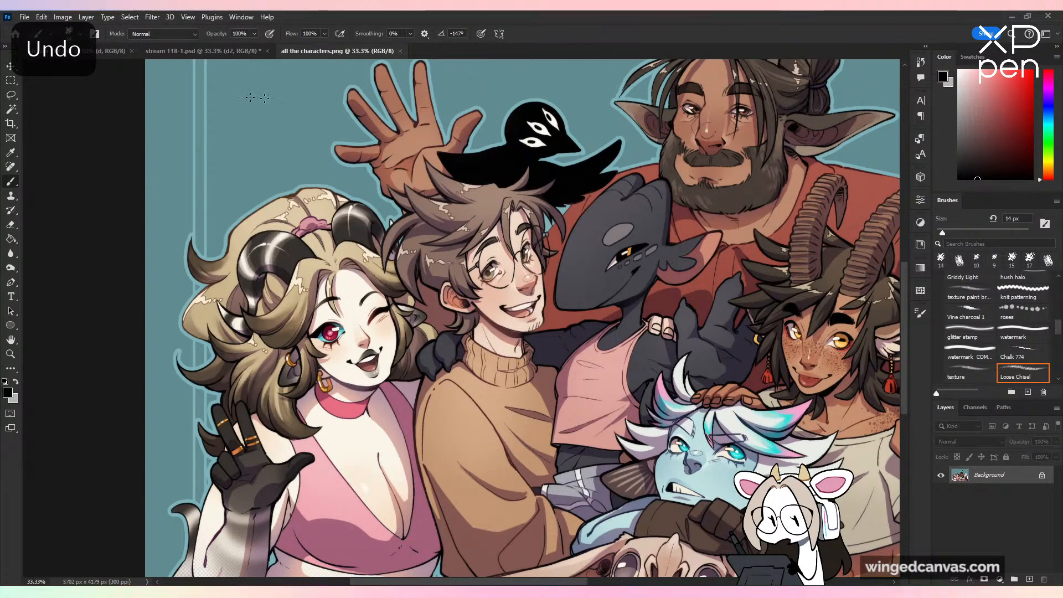
drag(251, 98, 427, 188)
key(ctrl+z)
drag(414, 148, 413, 134)
drag(631, 100, 626, 161)
key(ctrl+z)
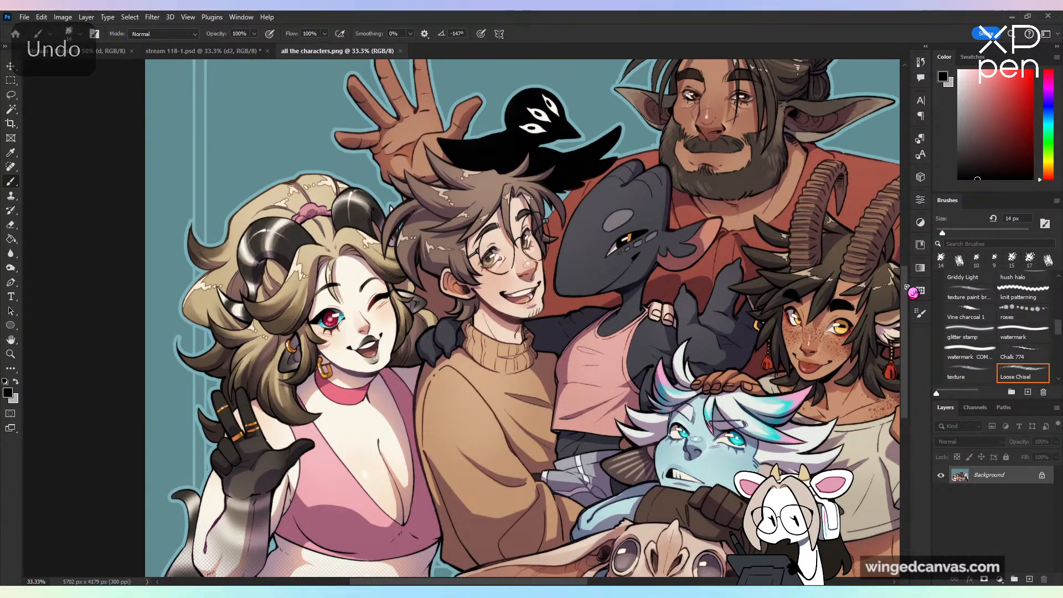
Step: Examine the group illustration from the close-up of the faces to the full row of characters
scroll(908, 301, down, 3)
scroll(908, 300, up, 1)
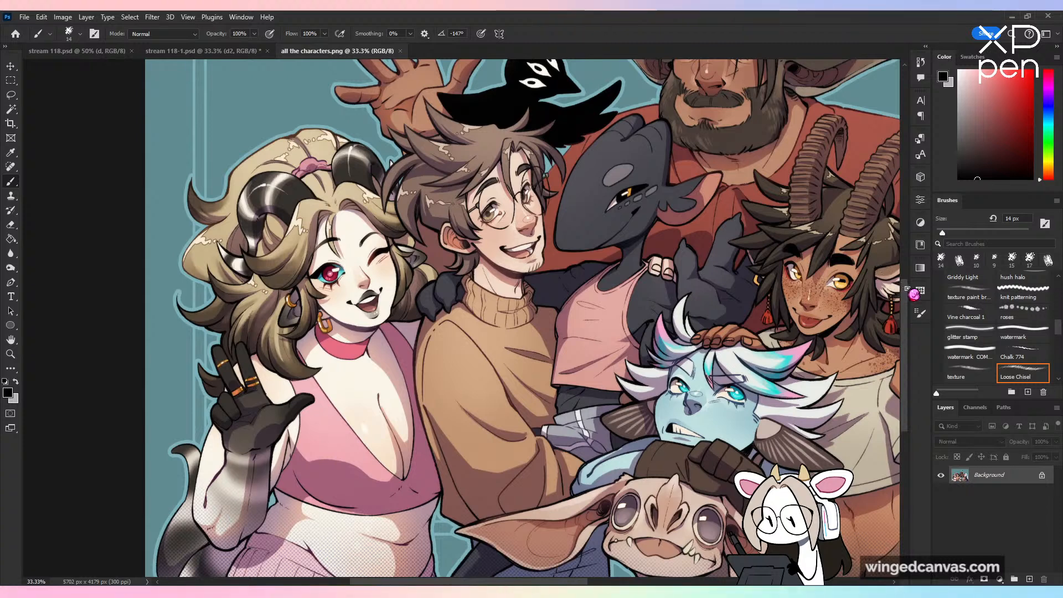
scroll(915, 294, up, 2)
scroll(914, 295, down, 2)
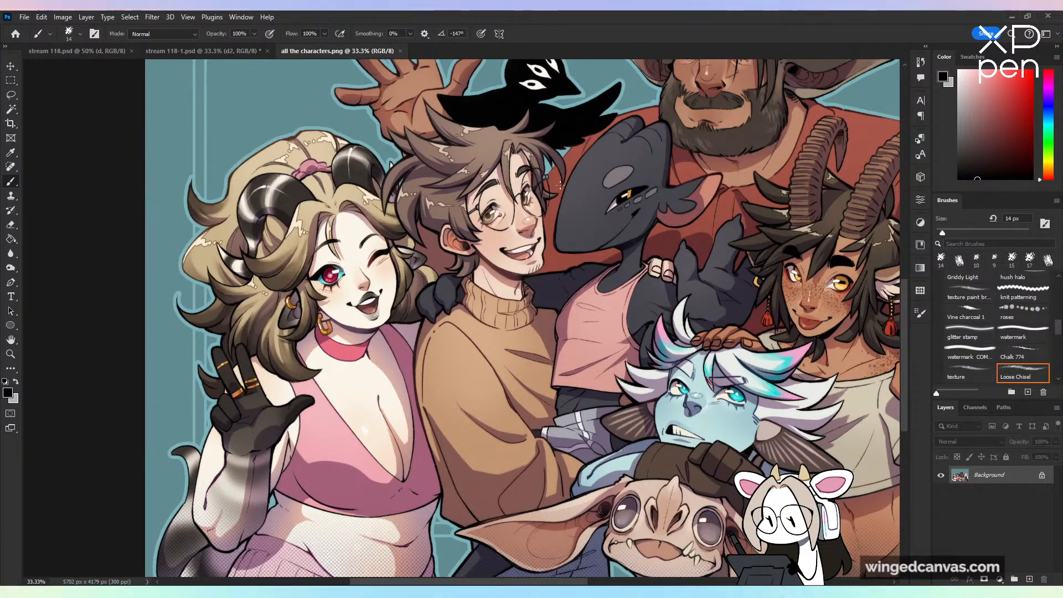
key(ctrl+minus)
drag(794, 441, 647, 489)
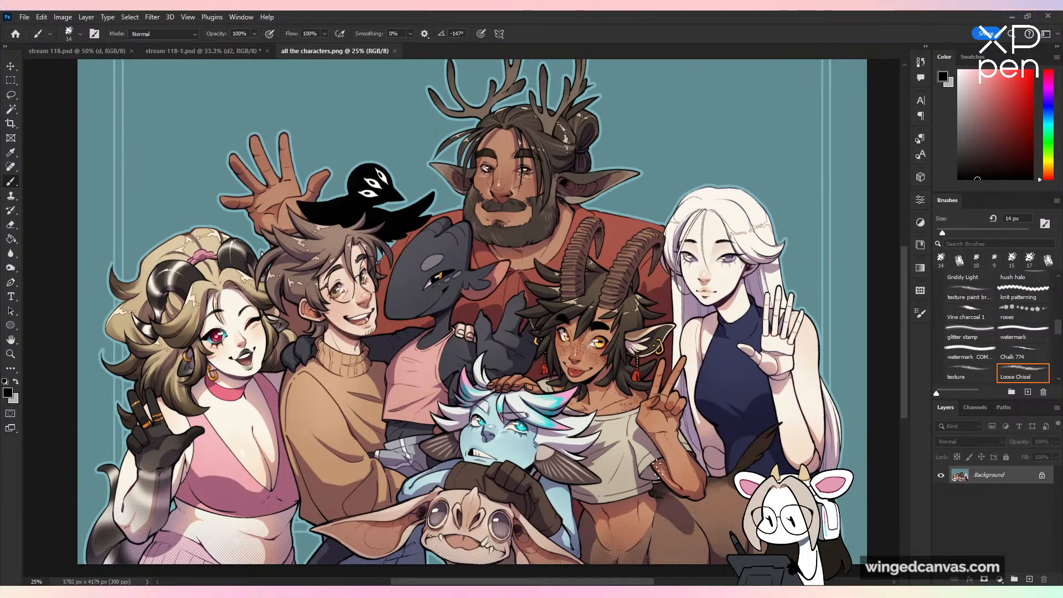
Step: Make temporary pointing strokes over the other characters across the group illustration and undo them
mouse_move(658, 498)
mouse_down()
mouse_move(637, 211)
mouse_move(407, 519)
mouse_move(655, 499)
mouse_move(398, 493)
mouse_move(593, 529)
mouse_move(580, 541)
mouse_up()
key(ctrl+z)
mouse_move(410, 151)
mouse_down()
mouse_move(413, 204)
mouse_move(442, 270)
mouse_up()
key(ctrl+z)
drag(648, 162, 593, 307)
key(ctrl+plus)
key(ctrl+z)
drag(386, 370, 494, 477)
drag(690, 454, 667, 268)
key(ctrl+z)
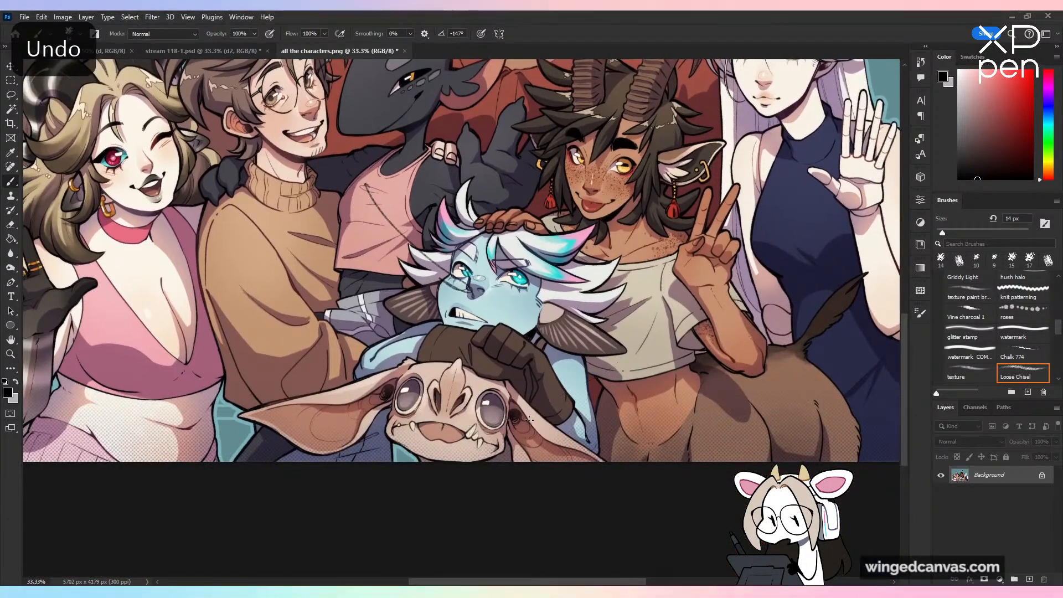
key(ctrl+minus)
scroll(529, 419, up, 5)
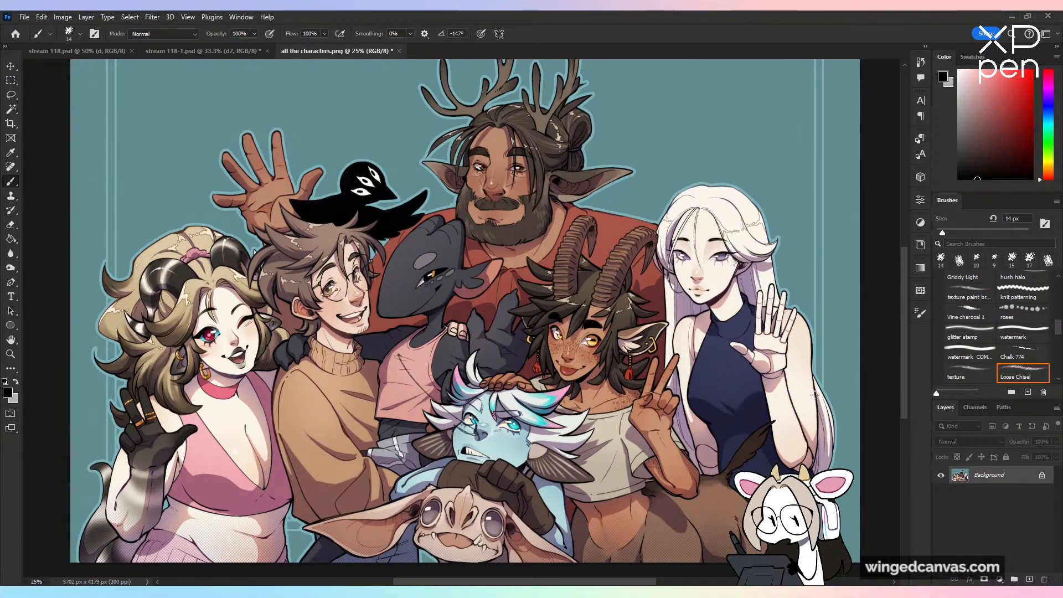
key(ctrl+z)
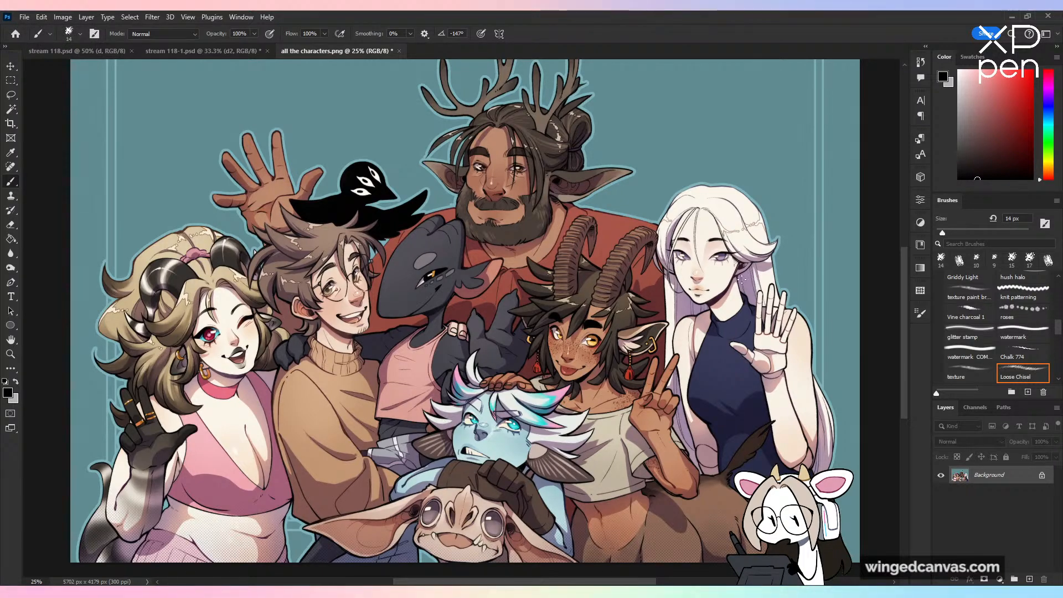
Step: View the illustration's central characters up close, close the picture and return to the bearded head sketch in stream 118-1.psd
key(ctrl+plus)
drag(489, 147, 407, 71)
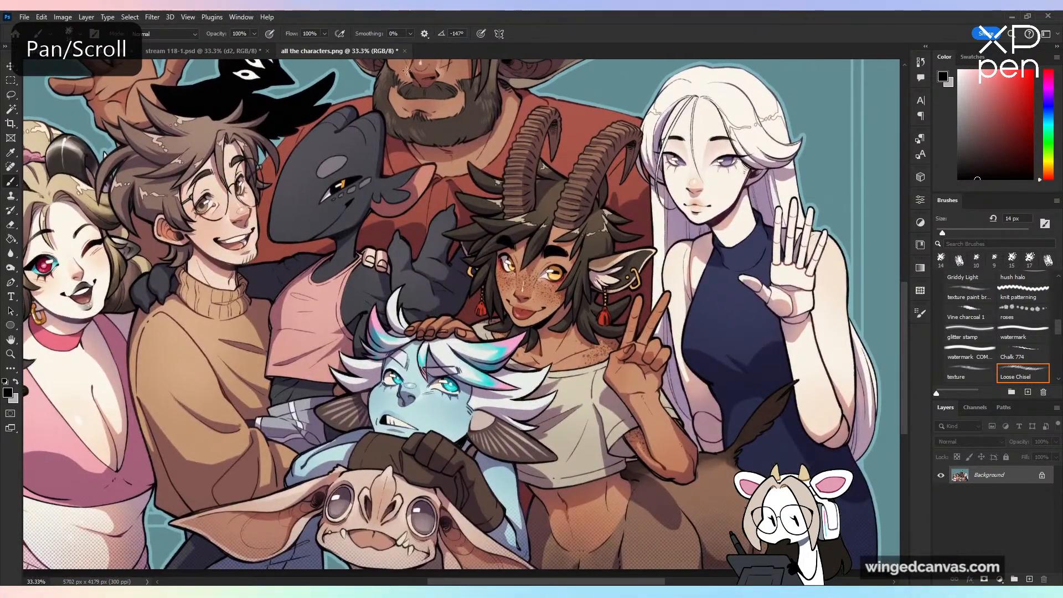
click(405, 51)
click(545, 229)
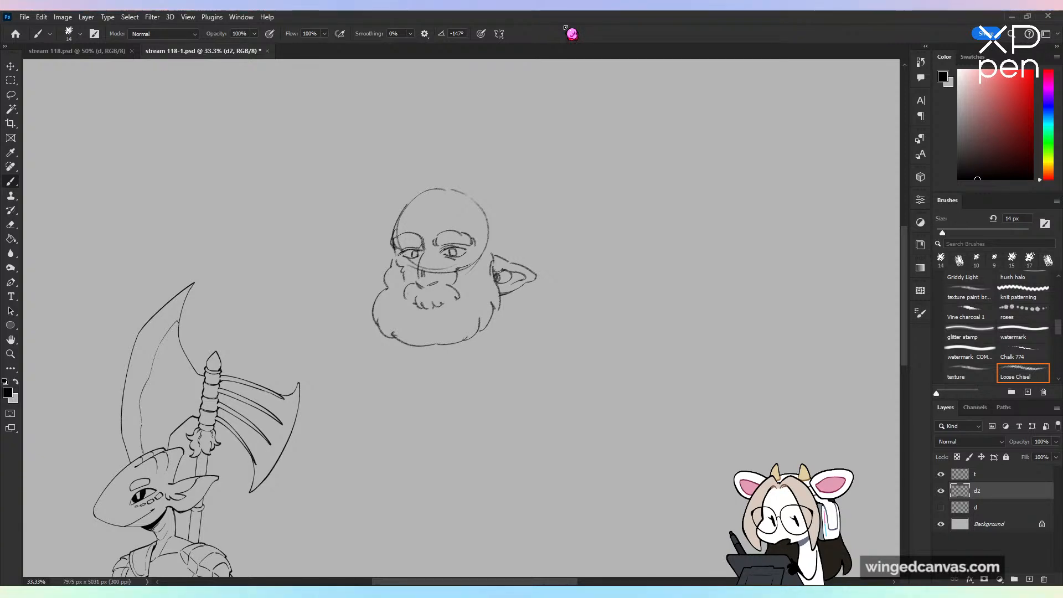
key(ctrl+plus)
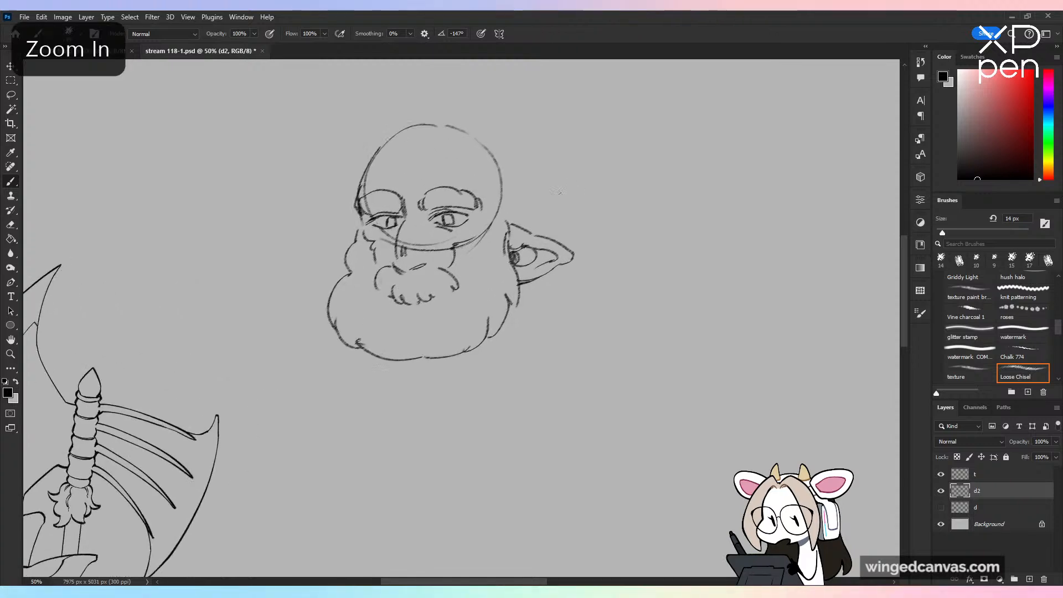
drag(537, 234, 563, 319)
drag(482, 208, 502, 180)
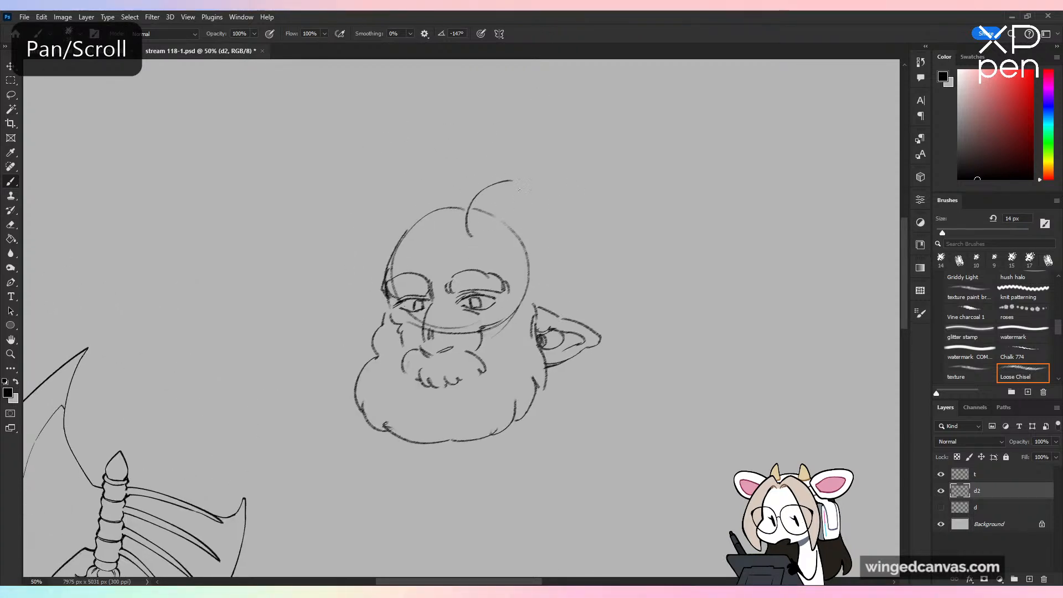
key(ctrl+z)
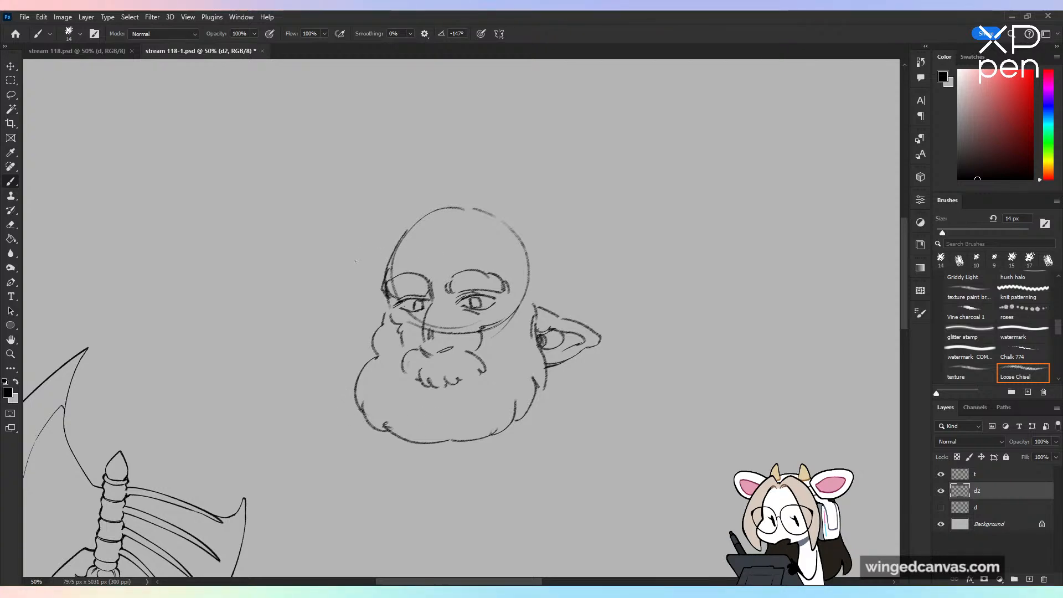
Step: Try to sketch a wide, tilted hat brim across the bearded head's brow, and undo its strokes
drag(275, 301, 352, 260)
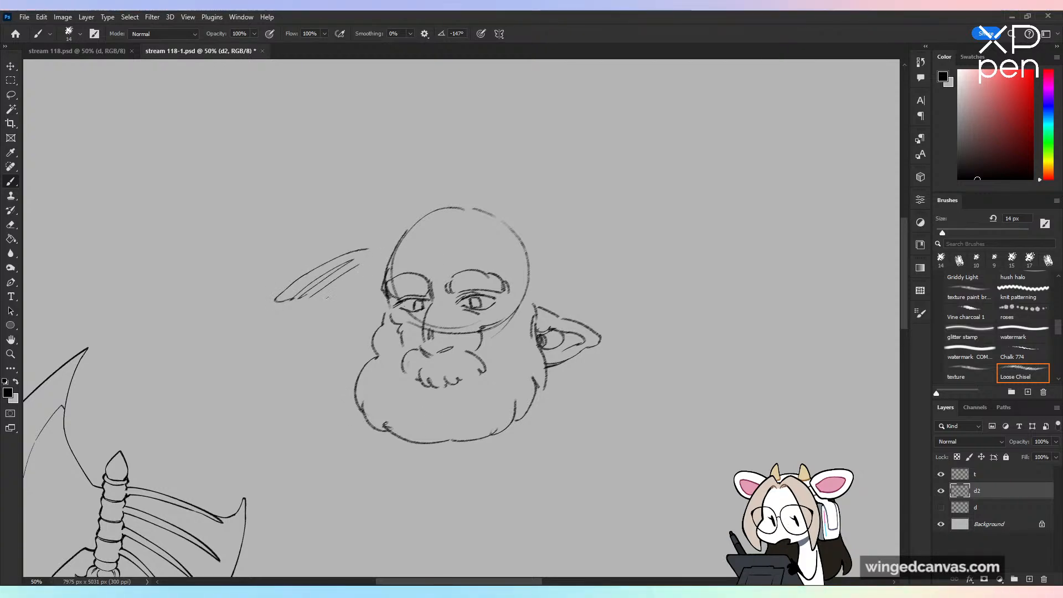
mouse_move(312, 296)
mouse_down()
mouse_move(391, 286)
mouse_move(377, 269)
mouse_up()
drag(441, 278, 448, 256)
mouse_move(445, 275)
mouse_down()
mouse_move(451, 250)
mouse_move(483, 266)
mouse_up()
drag(447, 273, 550, 276)
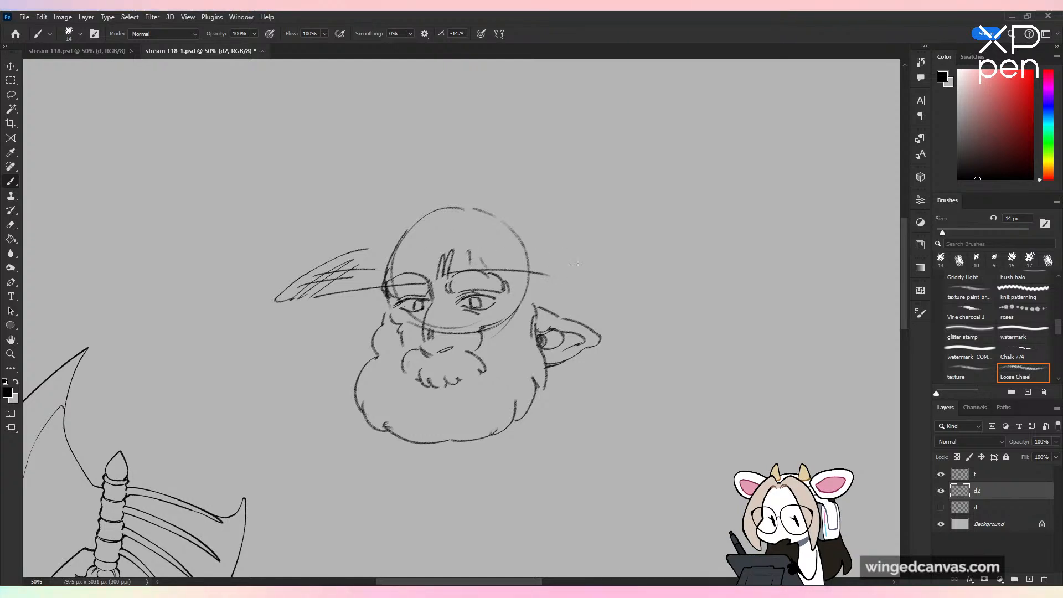
key(ctrl+z)
key(ctrl+z)
key(ctrl+z)
key(ctrl+z)
key(ctrl+z)
key(ctrl+z)
key(ctrl+z)
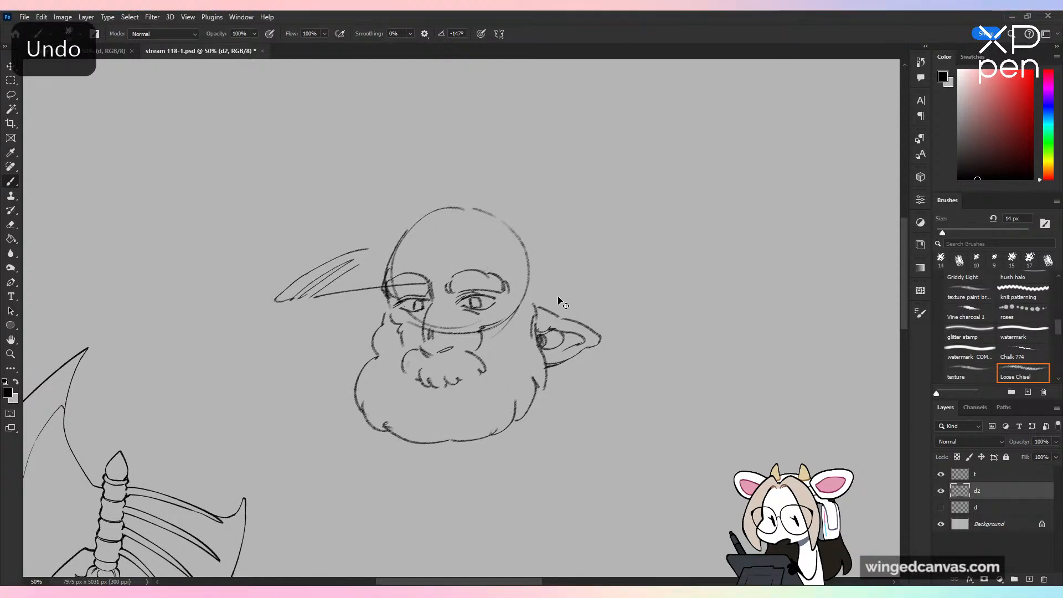
key(ctrl+z)
key(ctrl+z)
key(ctrl+z)
key(ctrl+z)
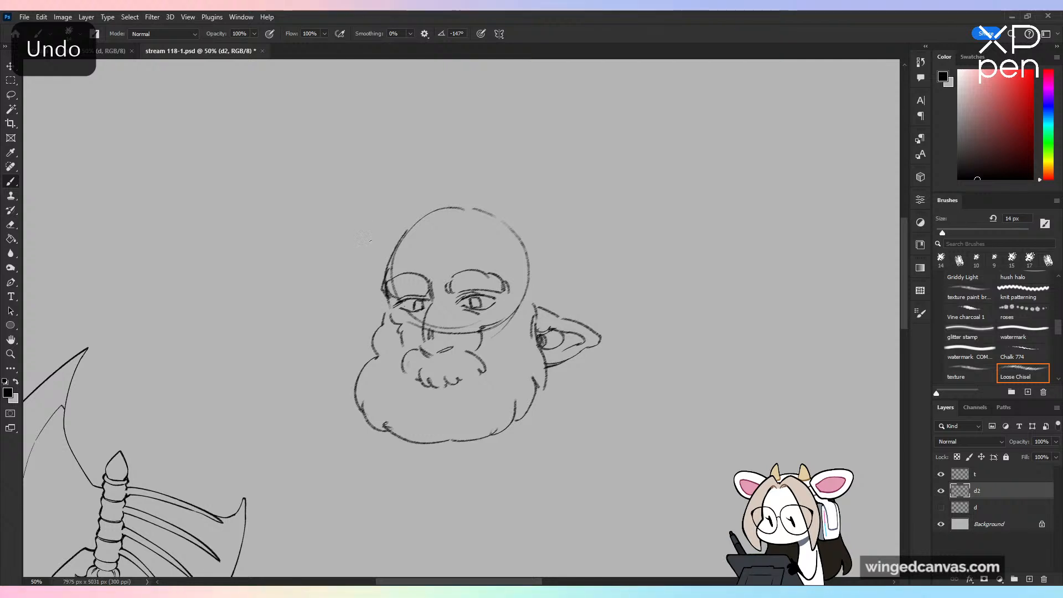
Step: Sketch a wide, nearly flat hat brim across the forehead, tapering to a point on both sides of the head
mouse_move(373, 240)
mouse_down()
mouse_move(285, 259)
mouse_move(355, 256)
mouse_up()
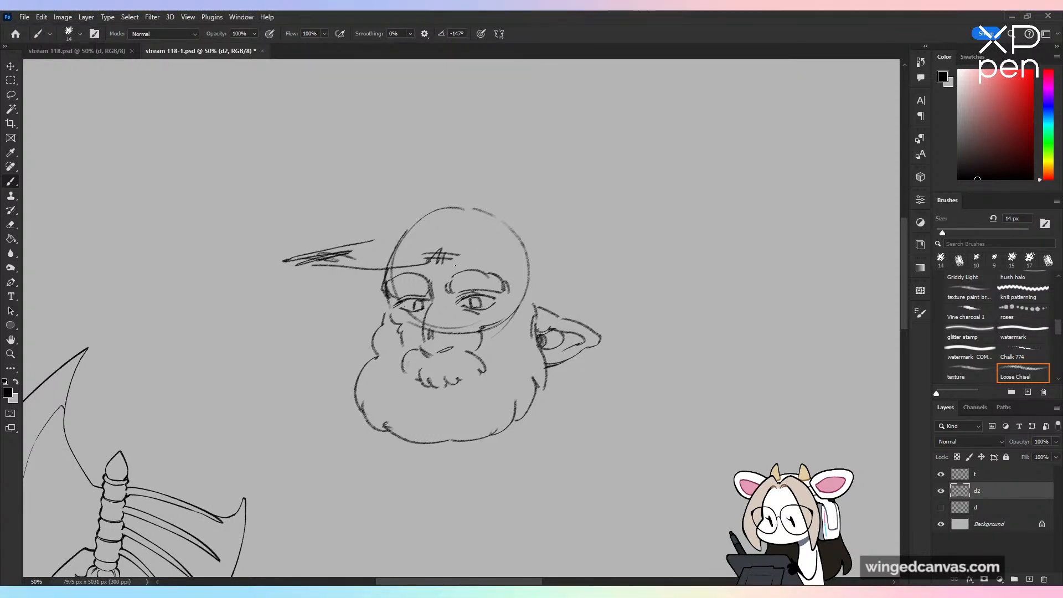
drag(455, 266, 625, 255)
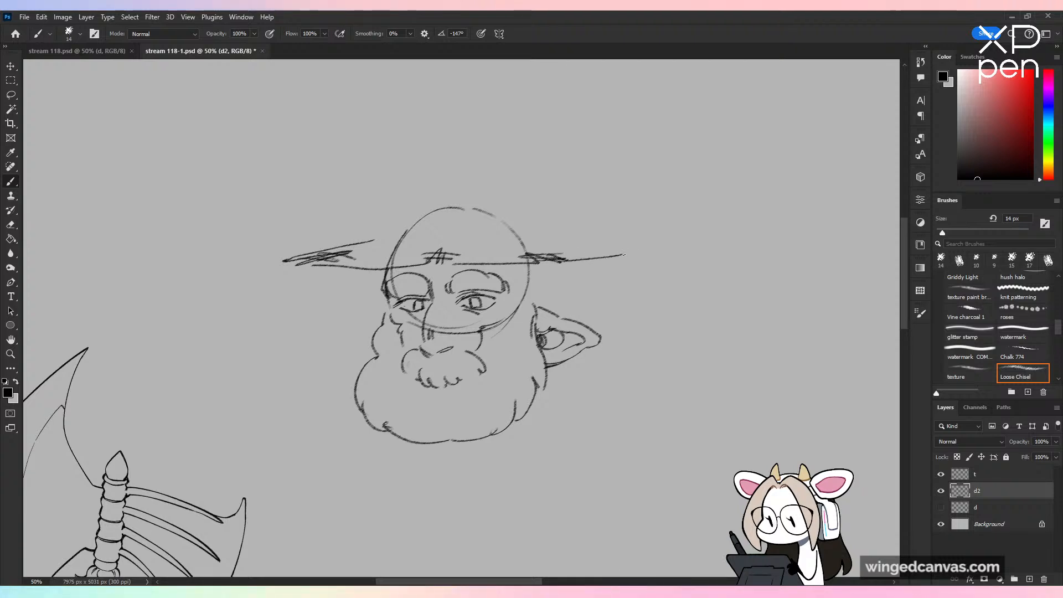
mouse_move(558, 242)
mouse_down()
mouse_move(623, 248)
mouse_move(576, 252)
mouse_up()
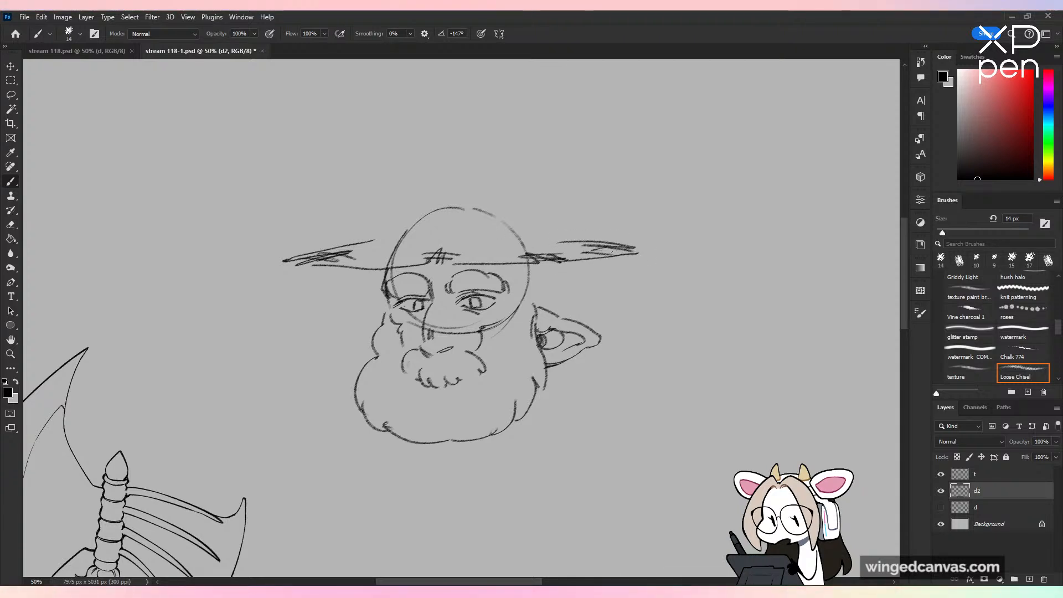
Step: Sketch a rounded hat crown above the brim and erase the head circle's lines inside it
mouse_move(388, 238)
mouse_down()
mouse_move(424, 207)
mouse_move(461, 203)
mouse_up()
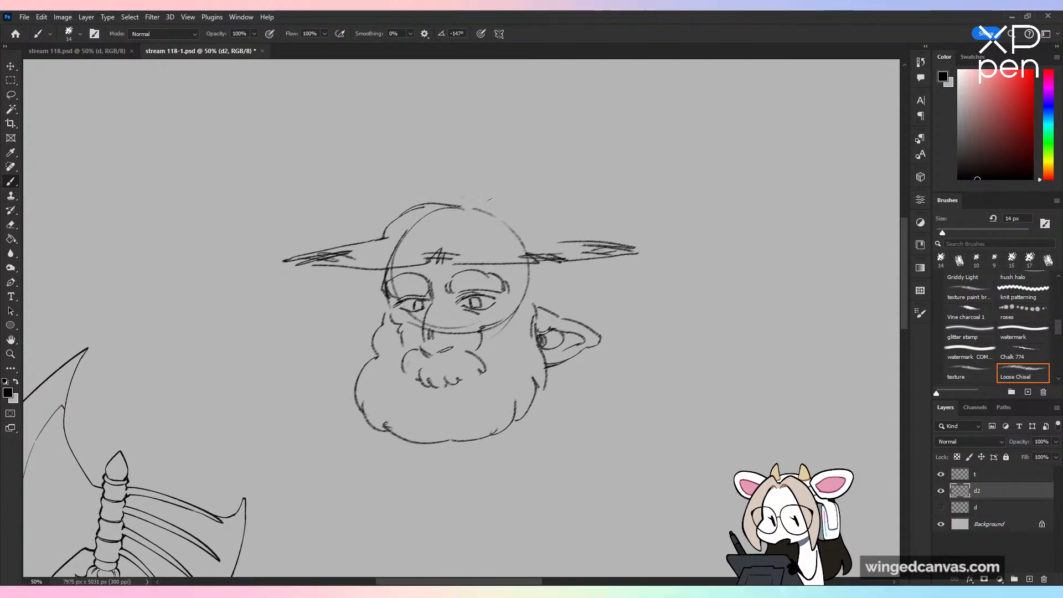
key(ctrl+z)
key(ctrl+z)
drag(383, 236, 433, 200)
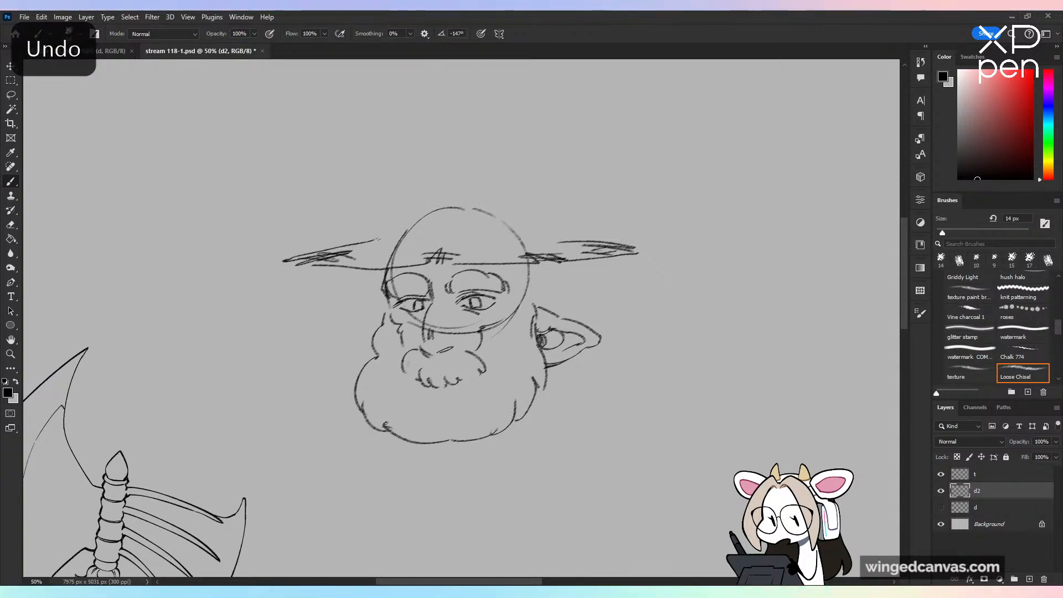
key(ctrl+z)
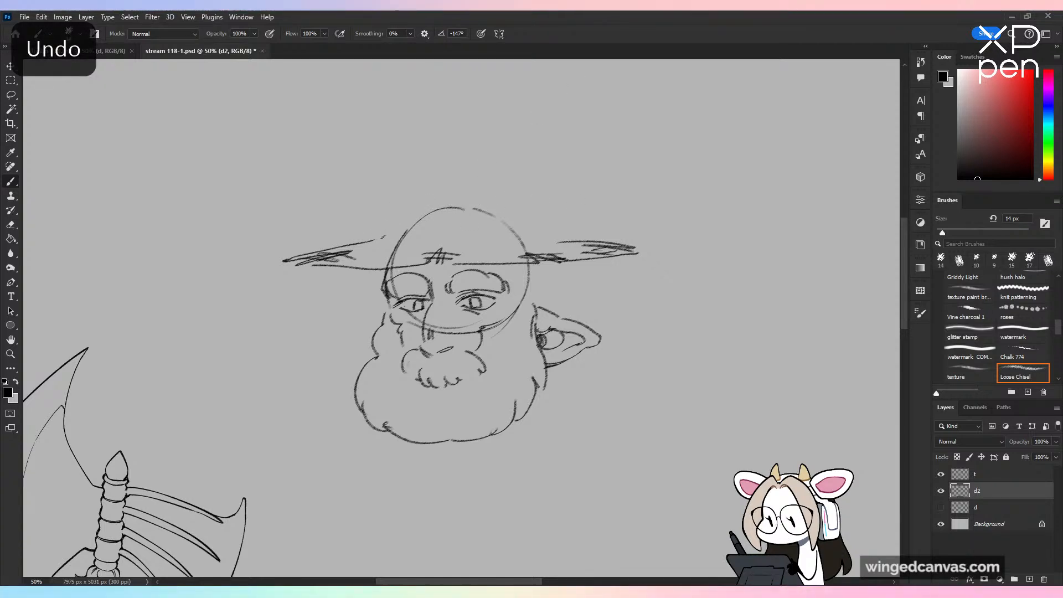
mouse_move(381, 238)
mouse_down()
mouse_move(426, 191)
mouse_move(413, 195)
mouse_move(525, 193)
mouse_move(542, 238)
mouse_up()
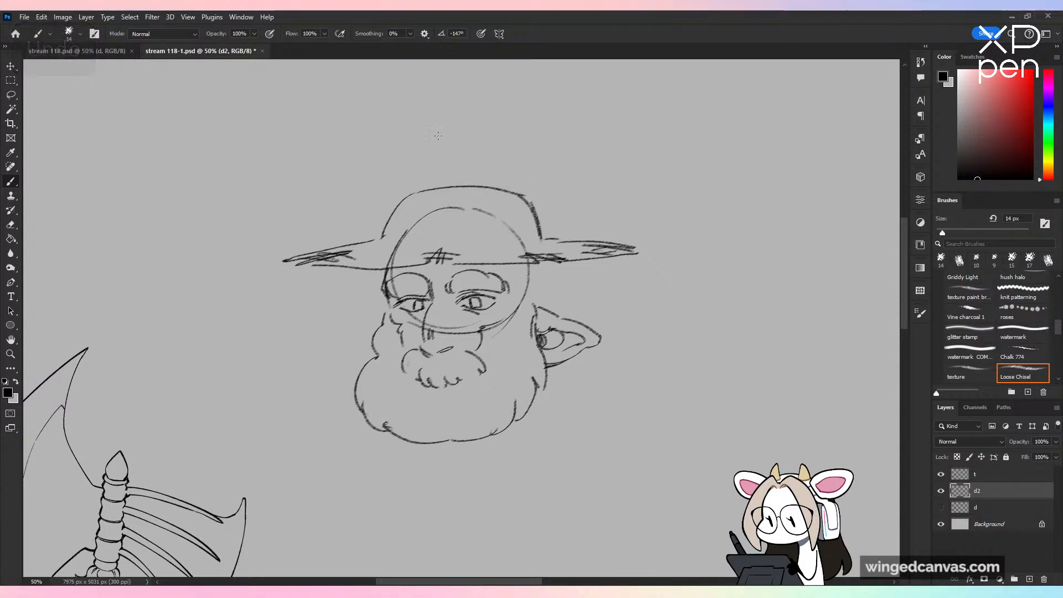
mouse_move(392, 258)
mouse_down()
mouse_move(410, 228)
mouse_move(470, 207)
mouse_move(527, 239)
mouse_up()
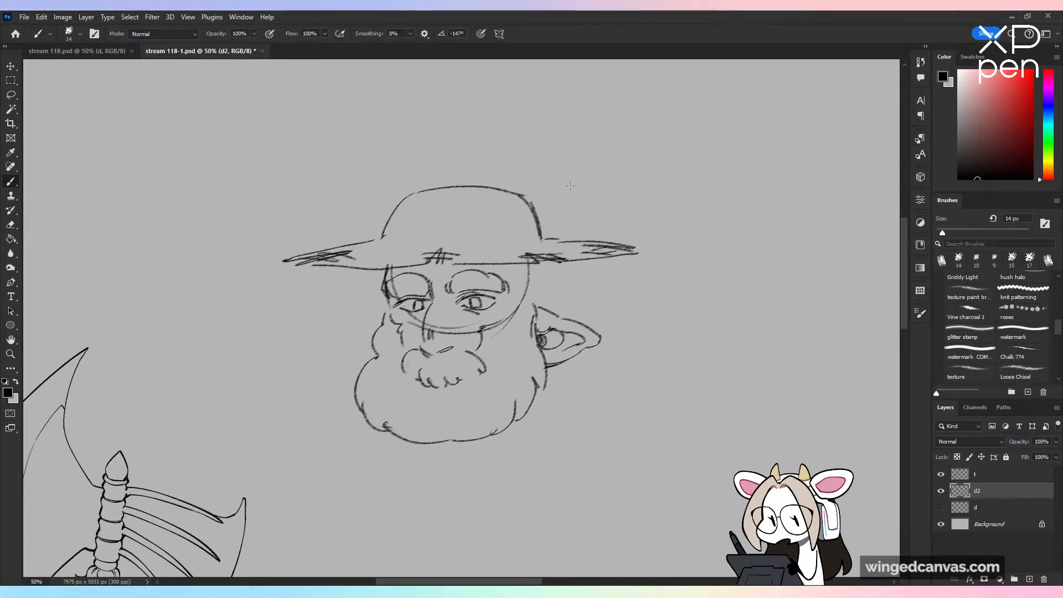
Step: Open neptune new.png and nightjar FINAL.png, and view the white-haired character in the gold robe up close
click(24, 19)
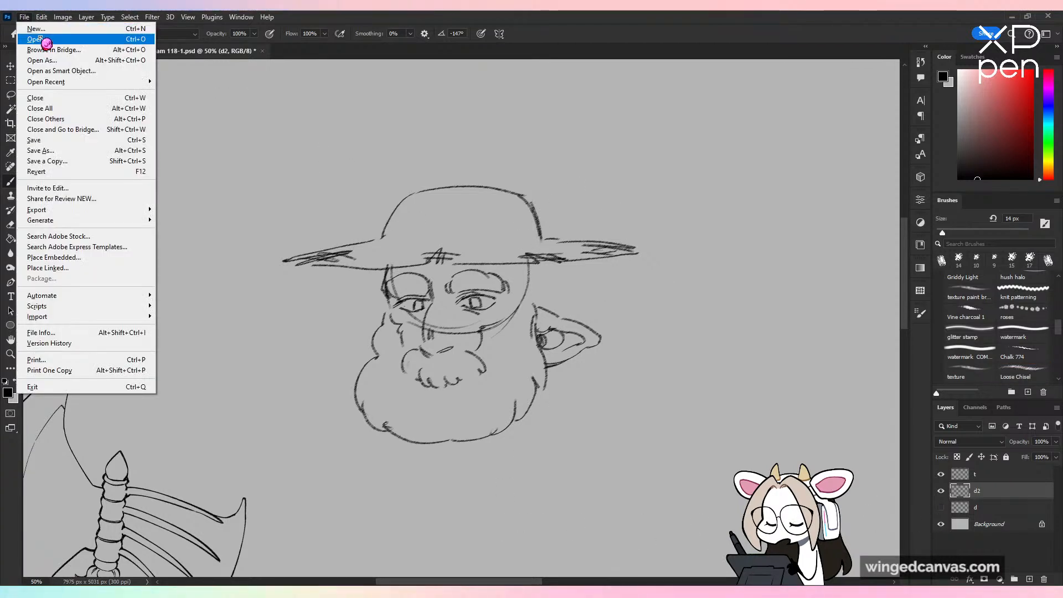
click(37, 39)
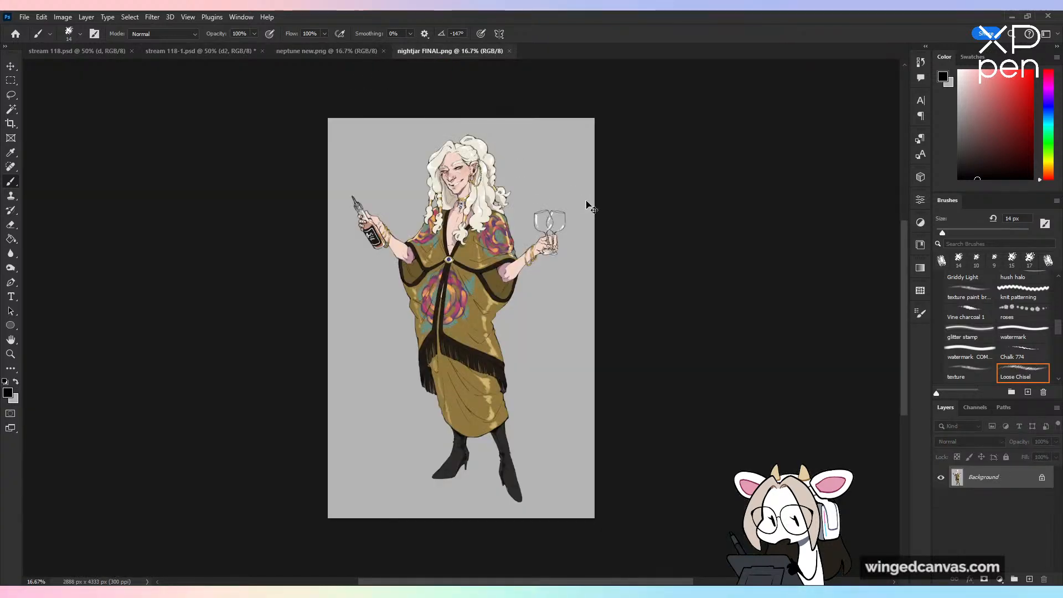
key(ctrl+plus)
mouse_move(534, 175)
mouse_down()
mouse_move(547, 229)
mouse_move(544, 215)
mouse_up()
mouse_move(565, 296)
mouse_down()
mouse_move(572, 247)
mouse_move(569, 296)
mouse_up()
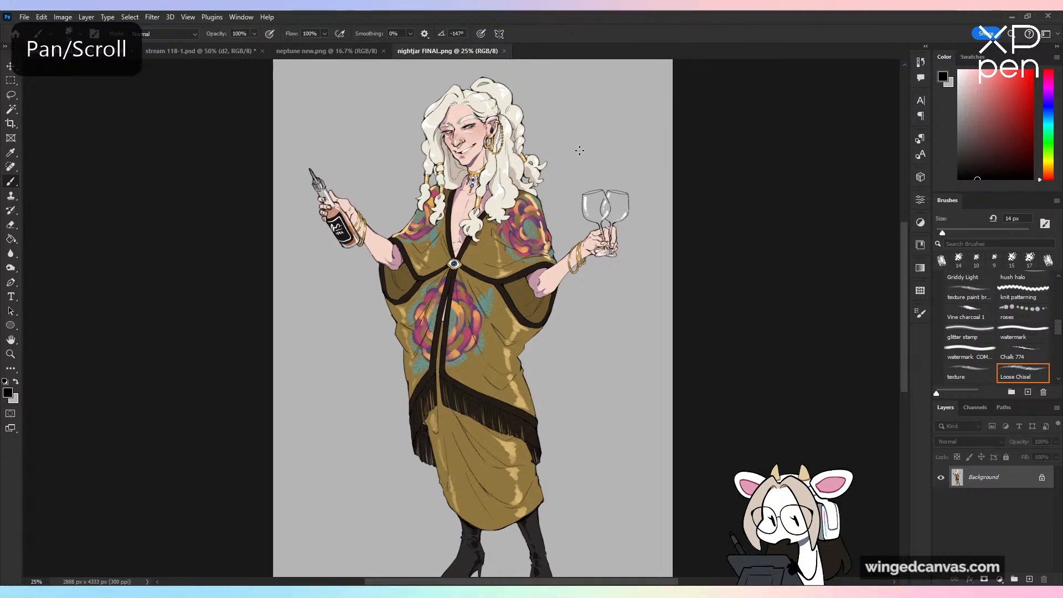
drag(612, 105, 563, 172)
key(ctrl+z)
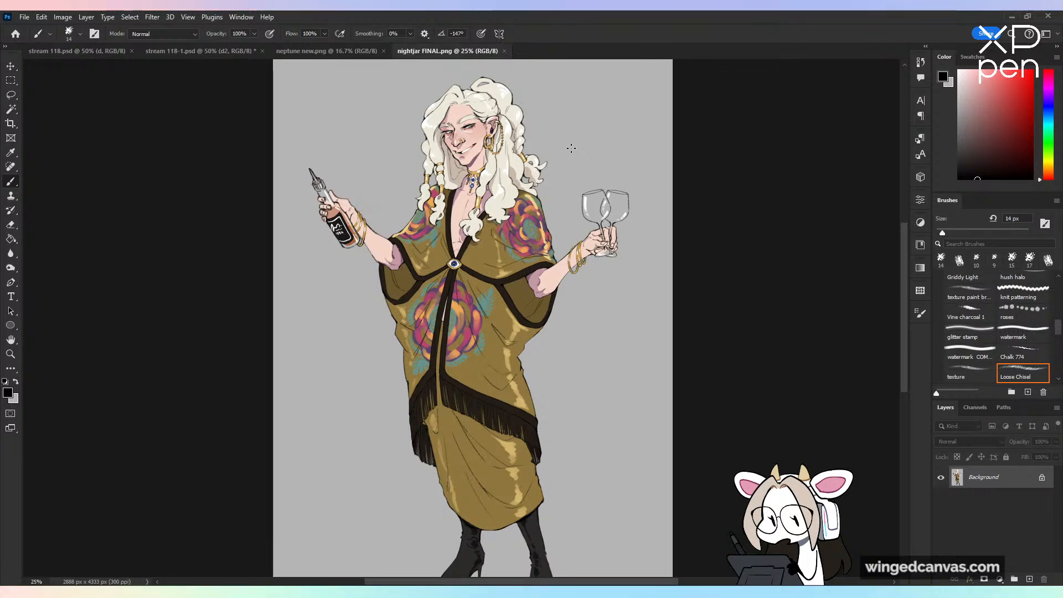
Step: Close nightjar FINAL.png, examine the two outfit versions in neptune new.png, and close that picture as well
click(505, 51)
key(ctrl+plus)
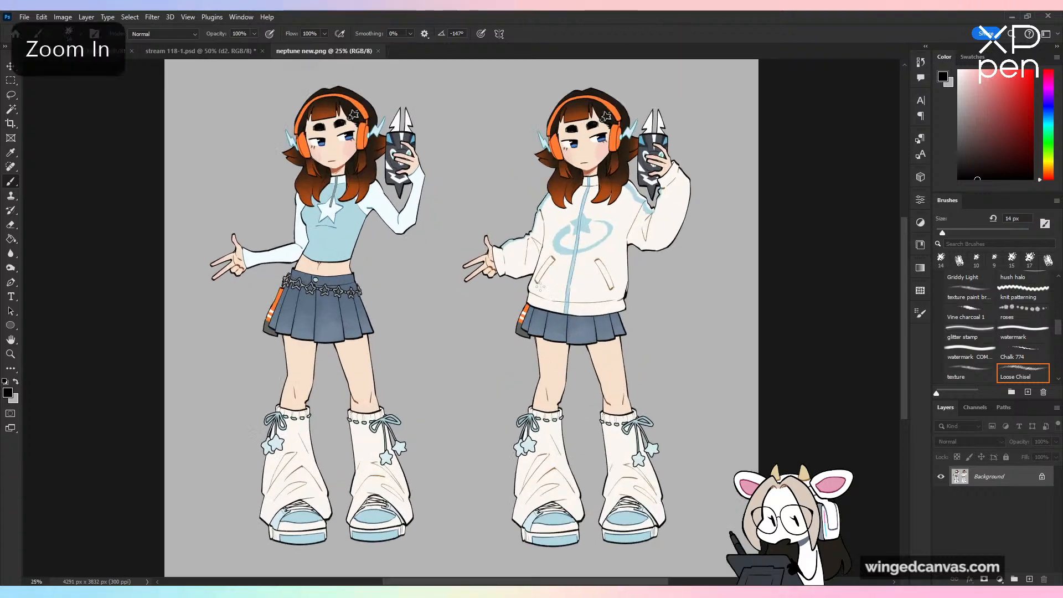
key(space)
drag(589, 251, 591, 263)
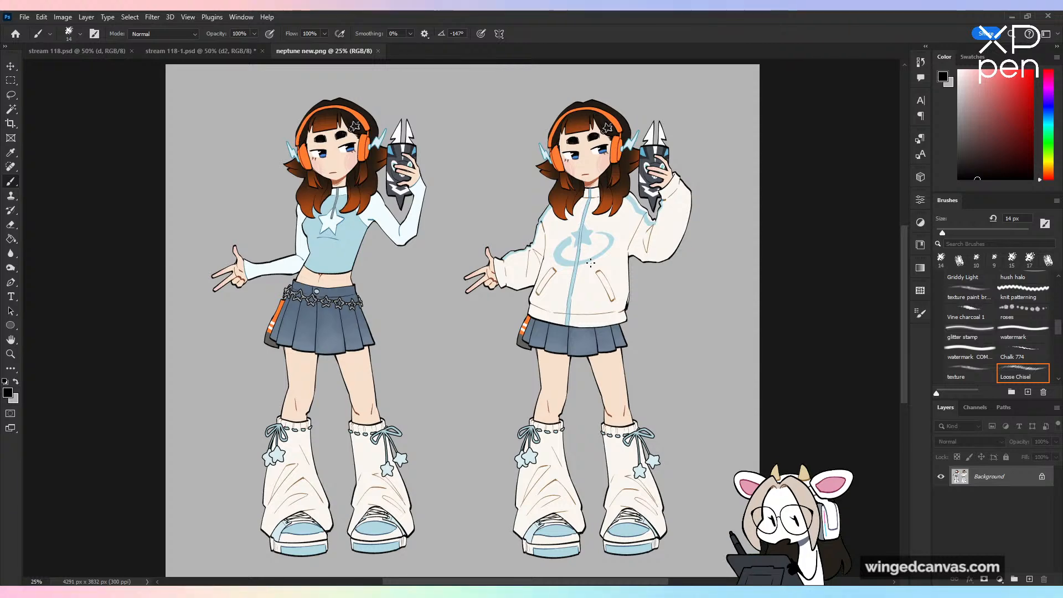
click(378, 51)
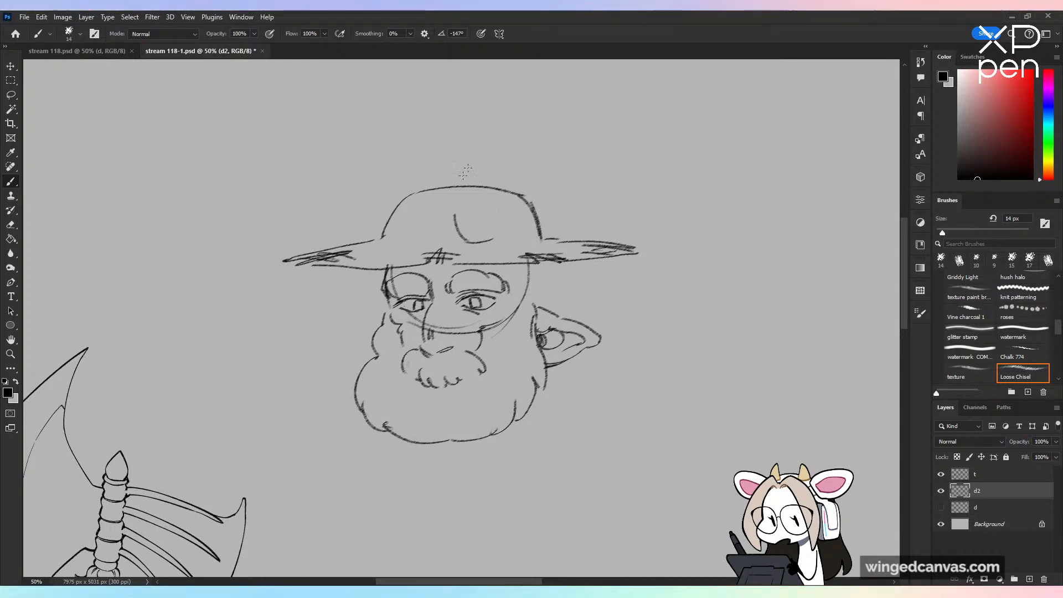
Step: Sketch a large ram-like horn curling up from the front of the hat and over the ear-side brim, with a darkened base
drag(455, 217, 504, 145)
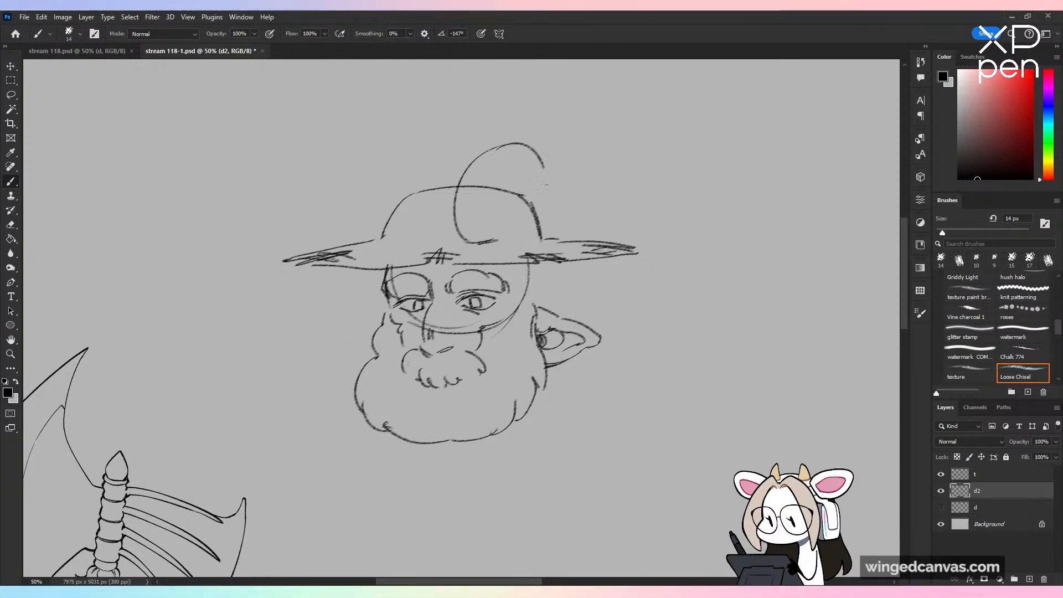
key(ctrl+z)
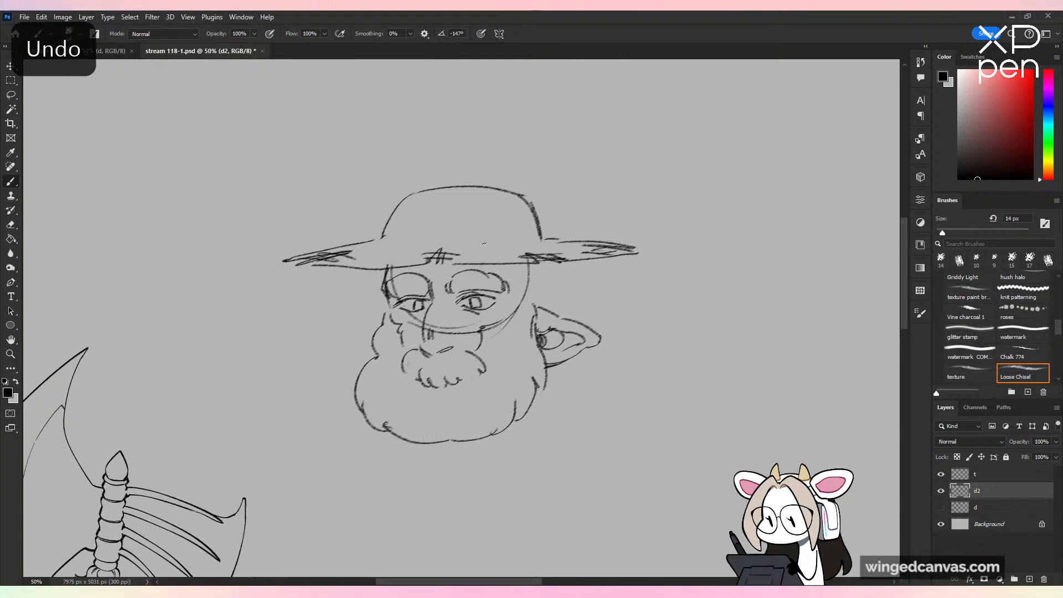
mouse_move(515, 242)
mouse_down()
mouse_move(584, 162)
mouse_move(613, 225)
mouse_move(576, 239)
mouse_up()
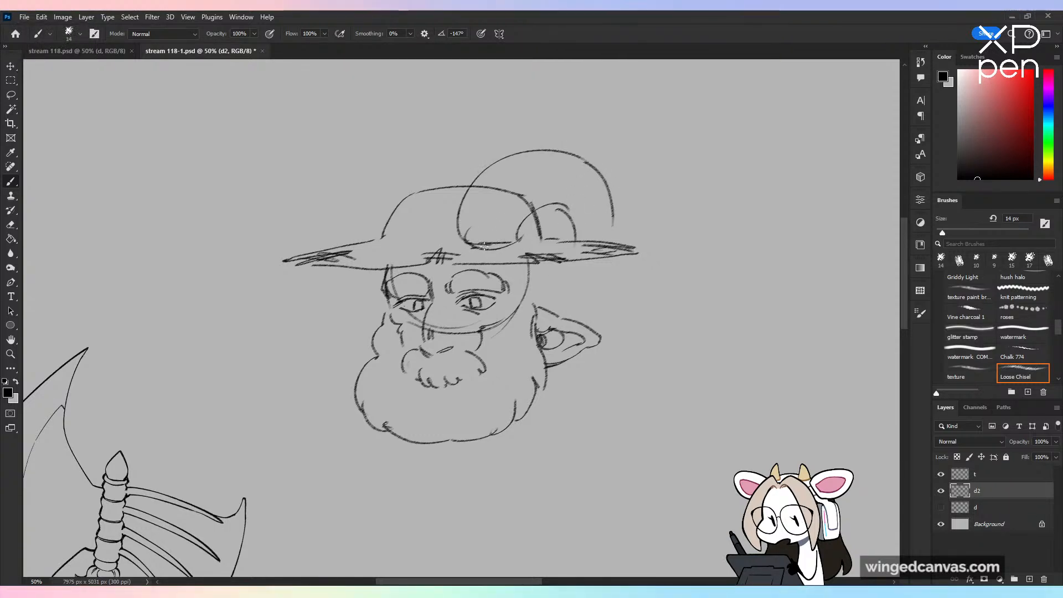
drag(440, 235, 493, 248)
Step: Sketch a second curled horn on the far side of the hat and add crease lines to the crown beside it
mouse_move(365, 221)
mouse_down()
mouse_move(391, 244)
mouse_move(381, 186)
mouse_move(426, 155)
mouse_up()
key(ctrl+z)
drag(382, 237, 453, 176)
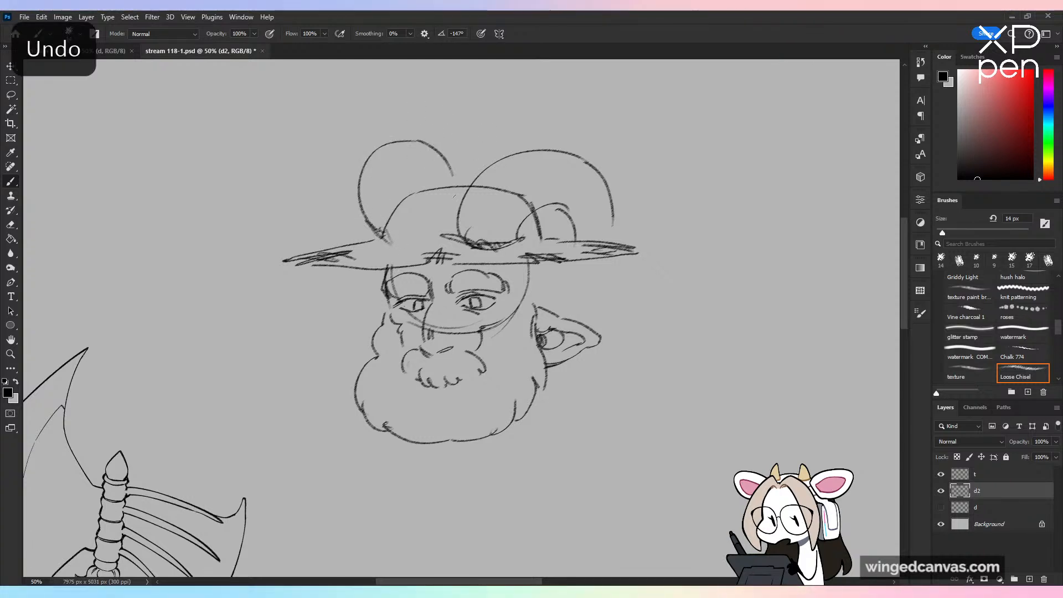
mouse_move(422, 220)
mouse_down()
mouse_move(431, 237)
mouse_move(424, 227)
mouse_up()
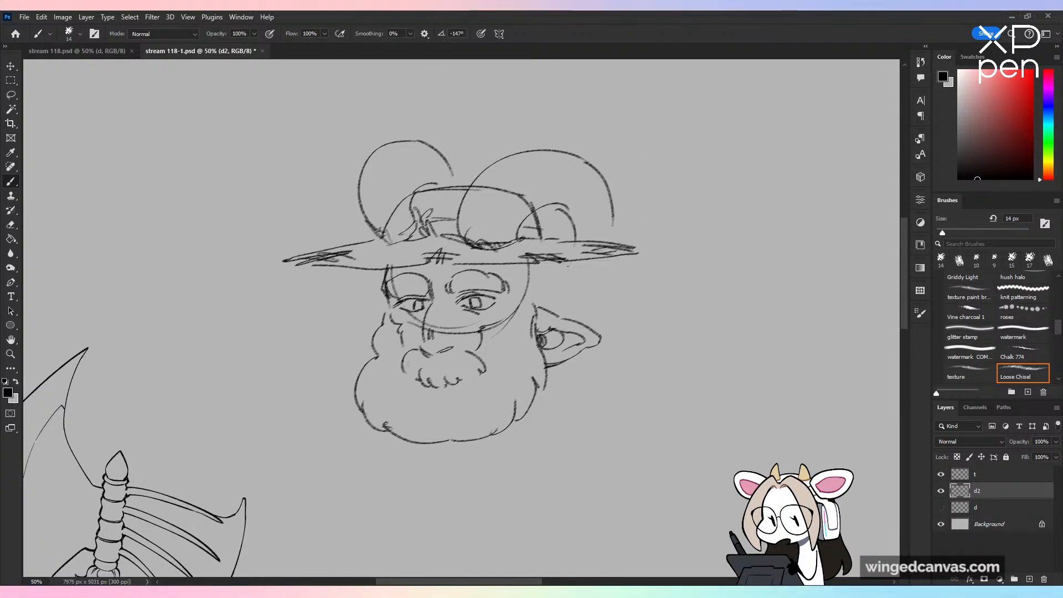
Step: Continue both horns below the hat brim and redraw the upper curve of the far horn narrower
mouse_move(576, 298)
mouse_down()
mouse_move(612, 256)
mouse_move(561, 198)
mouse_up()
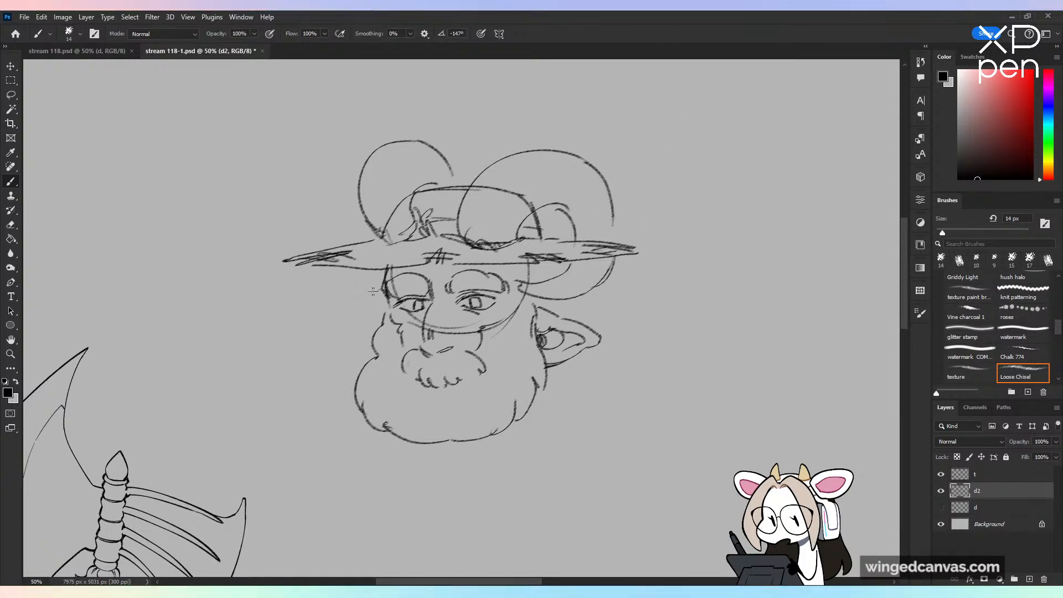
key(ctrl+z)
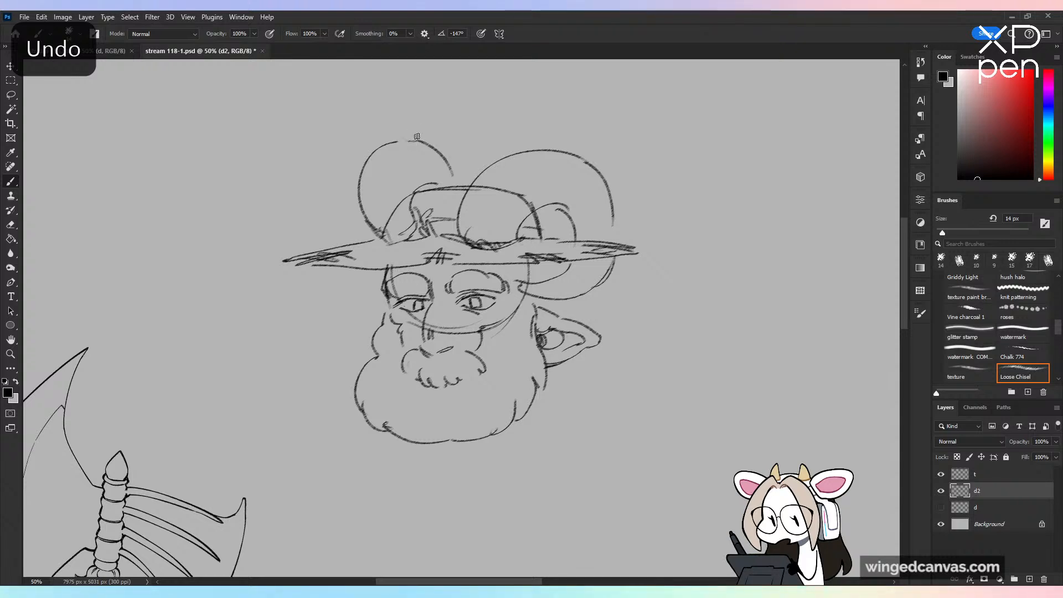
key(ctrl+z)
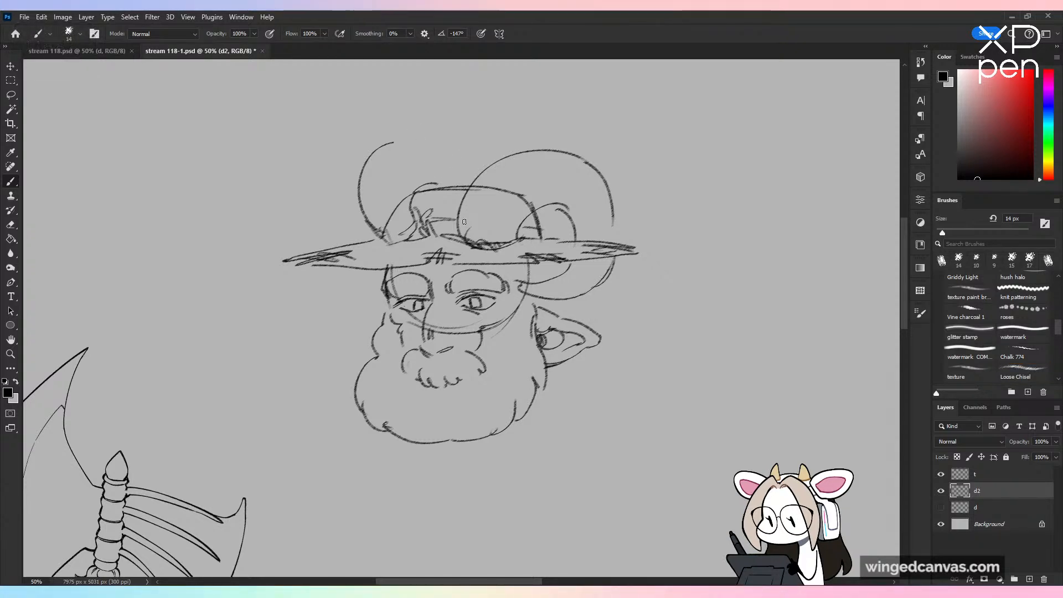
key(ctrl+shift+z)
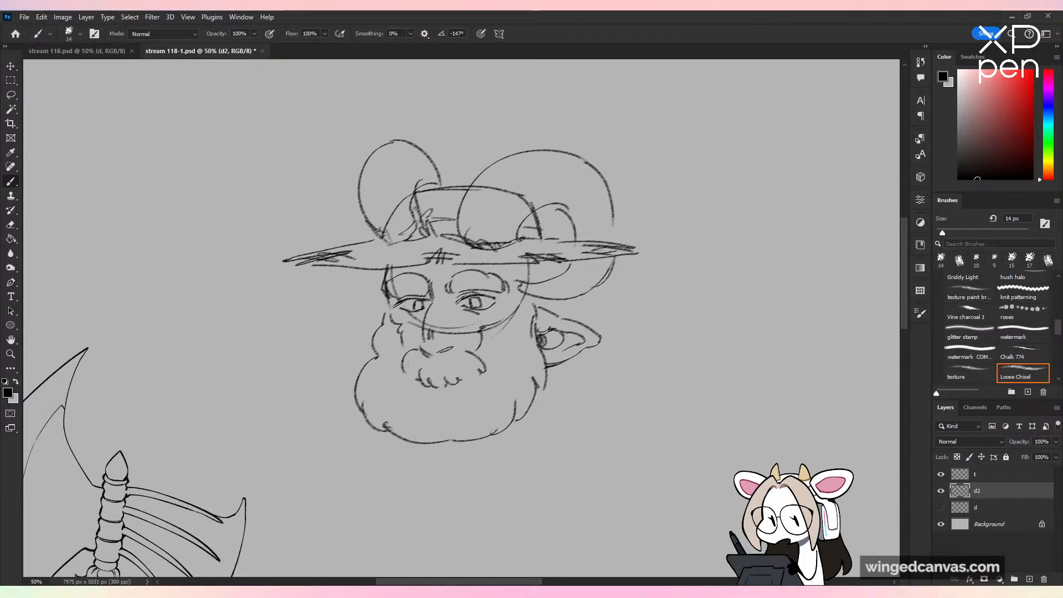
key(ctrl+z)
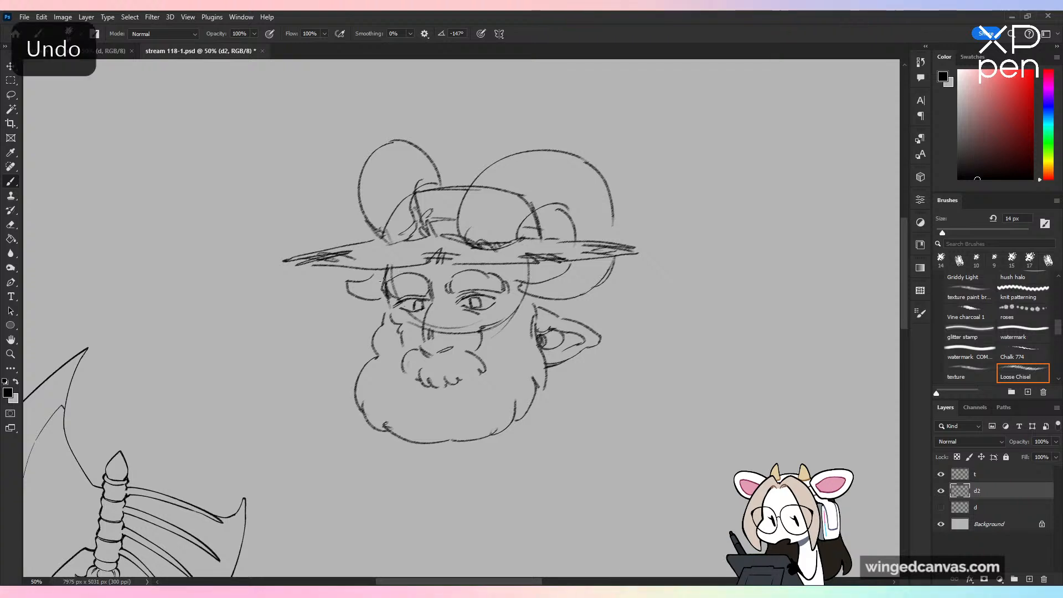
mouse_move(380, 273)
mouse_down()
mouse_move(337, 288)
mouse_move(371, 302)
mouse_up()
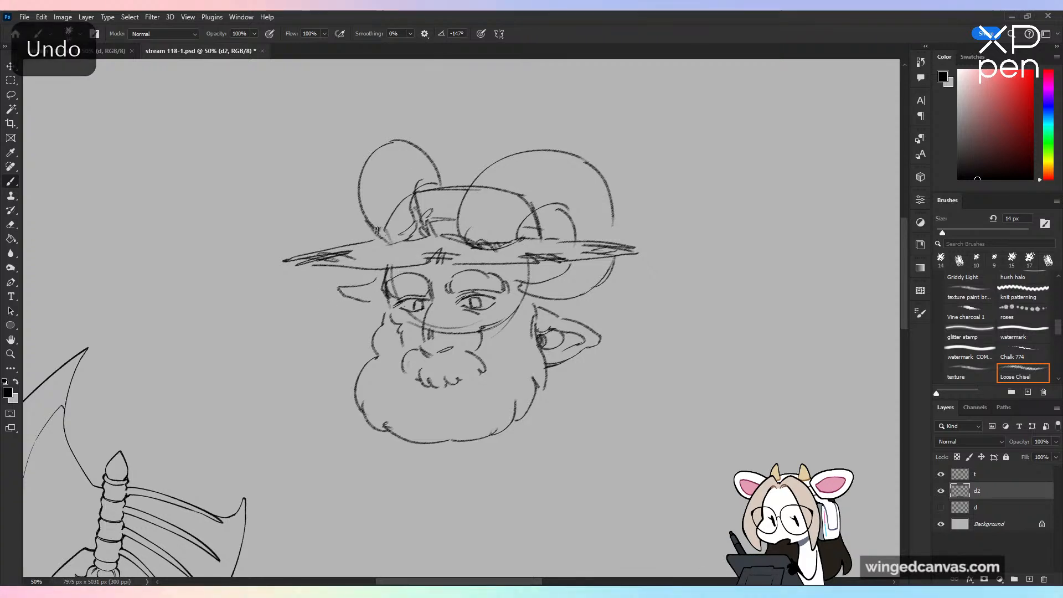
Step: Erase the hat lines that cross the two horns and redraw the far horn's base at the brim
key(e)
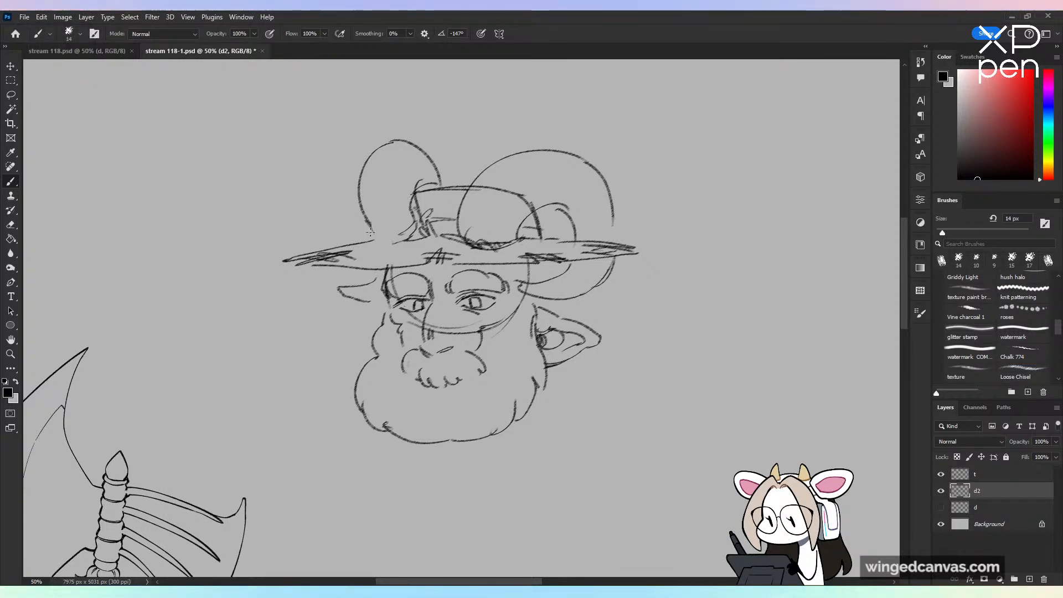
key(b)
drag(370, 233, 390, 241)
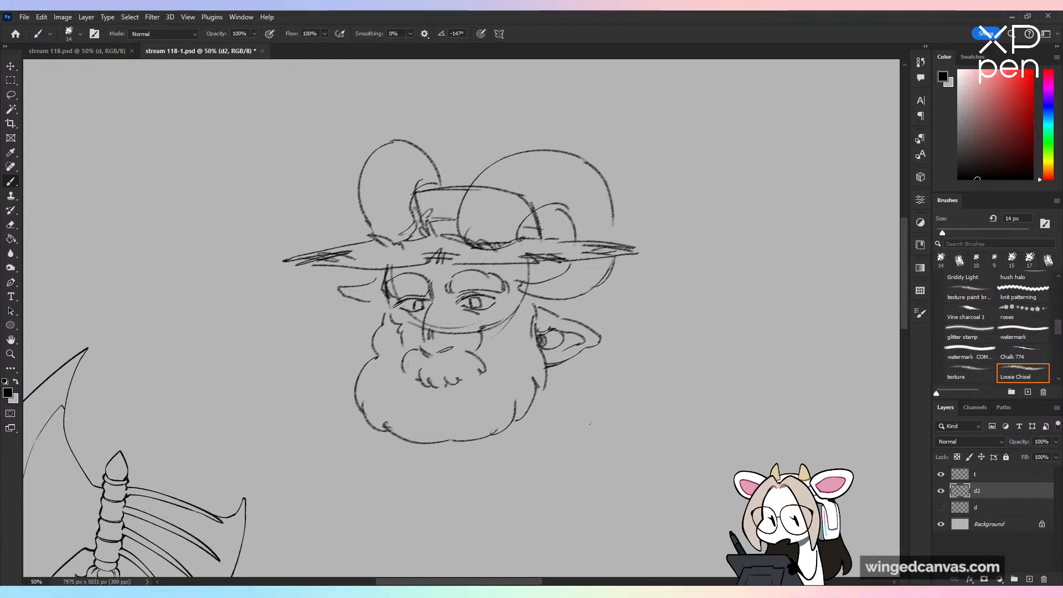
key(e)
drag(477, 188, 521, 196)
key(b)
key(ctrl+minus)
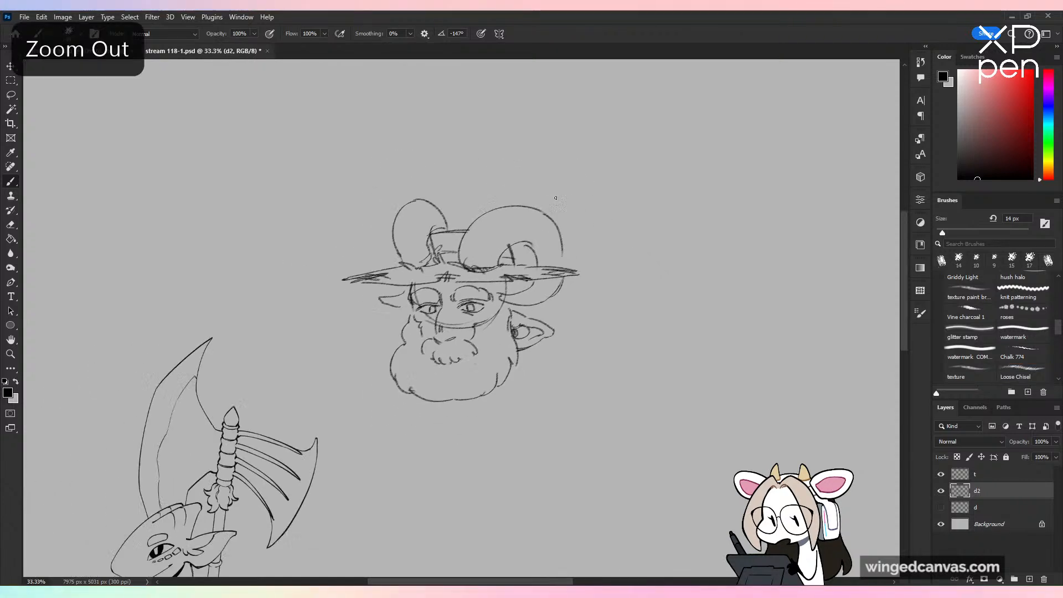
Step: Add wrinkle lines beside the nose and cheek, and sketch a pointed tuft of hair above the ear
key(ctrl+plus)
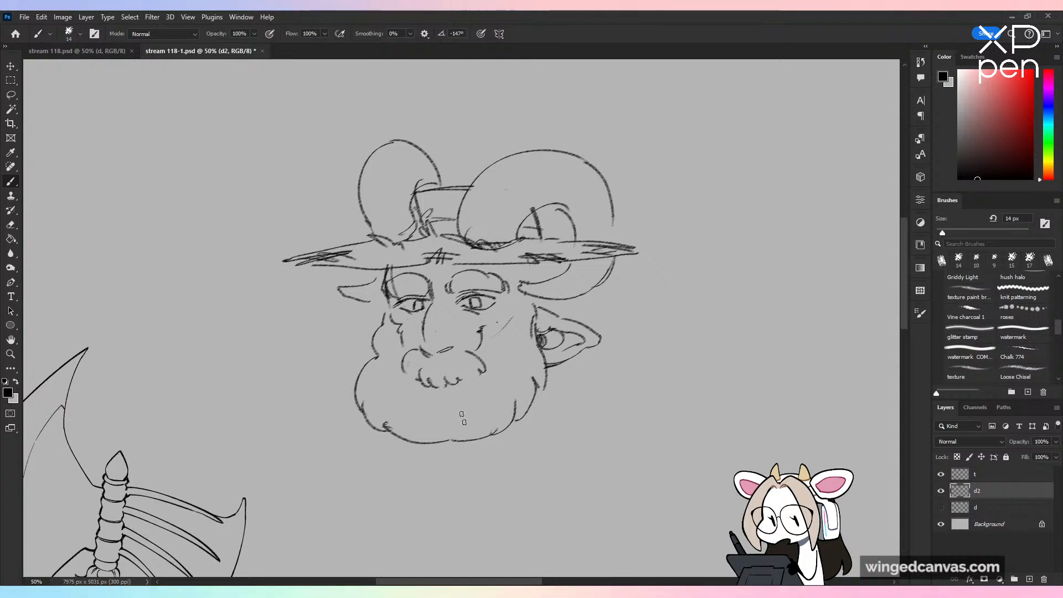
mouse_move(411, 317)
mouse_down()
mouse_move(431, 331)
mouse_move(454, 328)
mouse_move(431, 346)
mouse_move(433, 319)
mouse_move(421, 314)
mouse_move(423, 337)
mouse_up()
key(ctrl+z)
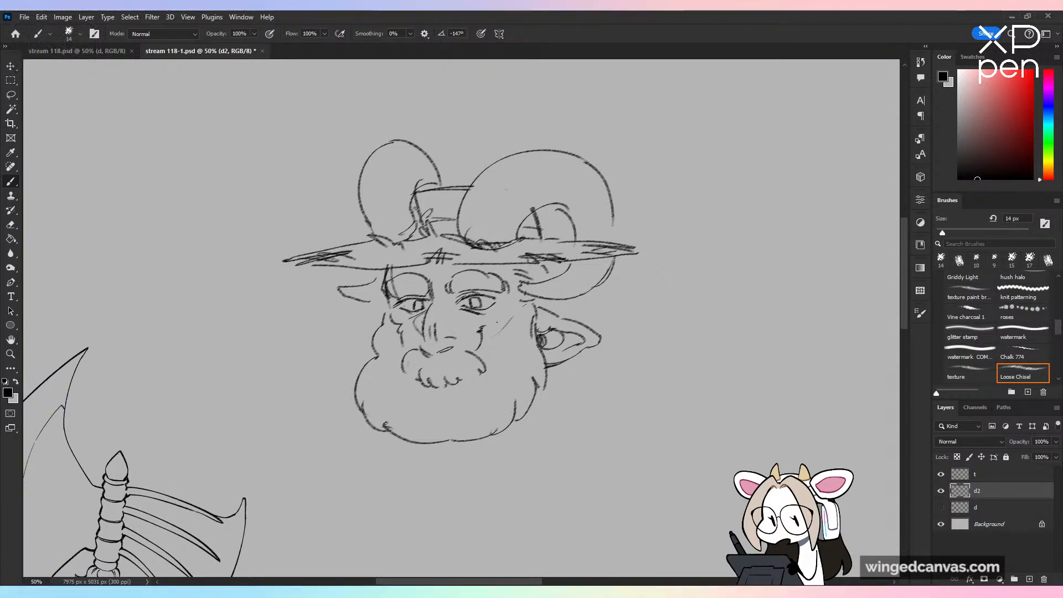
mouse_move(518, 318)
mouse_down()
mouse_move(494, 339)
mouse_move(495, 357)
mouse_up()
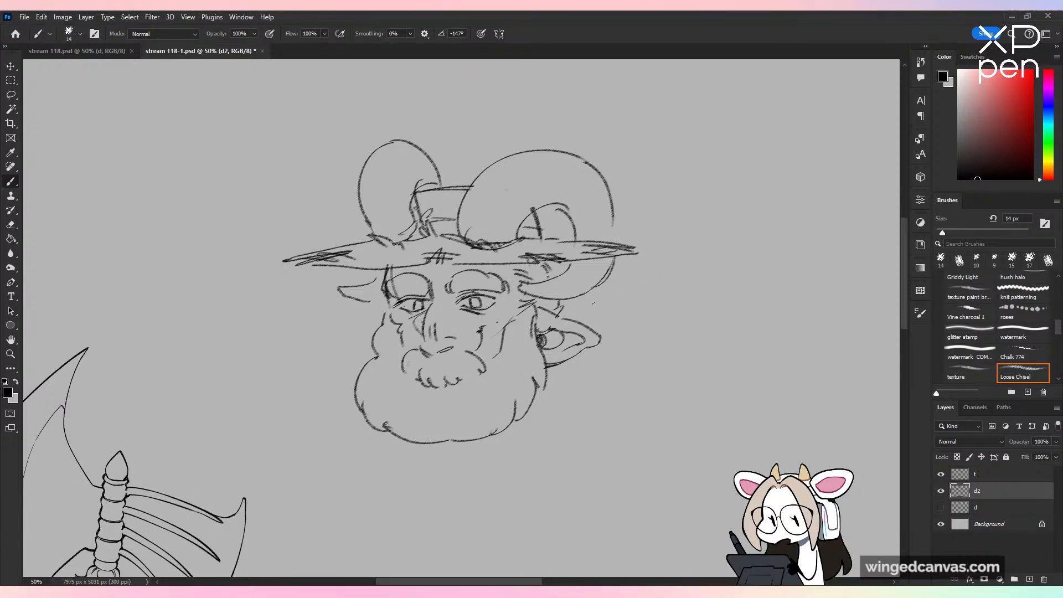
drag(615, 377, 610, 287)
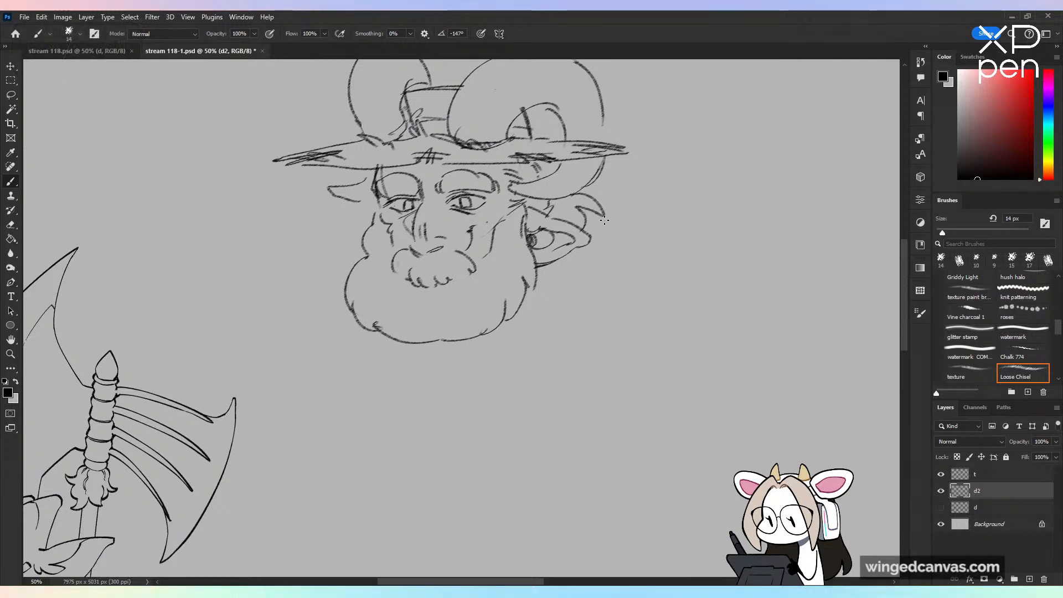
key(ctrl+minus)
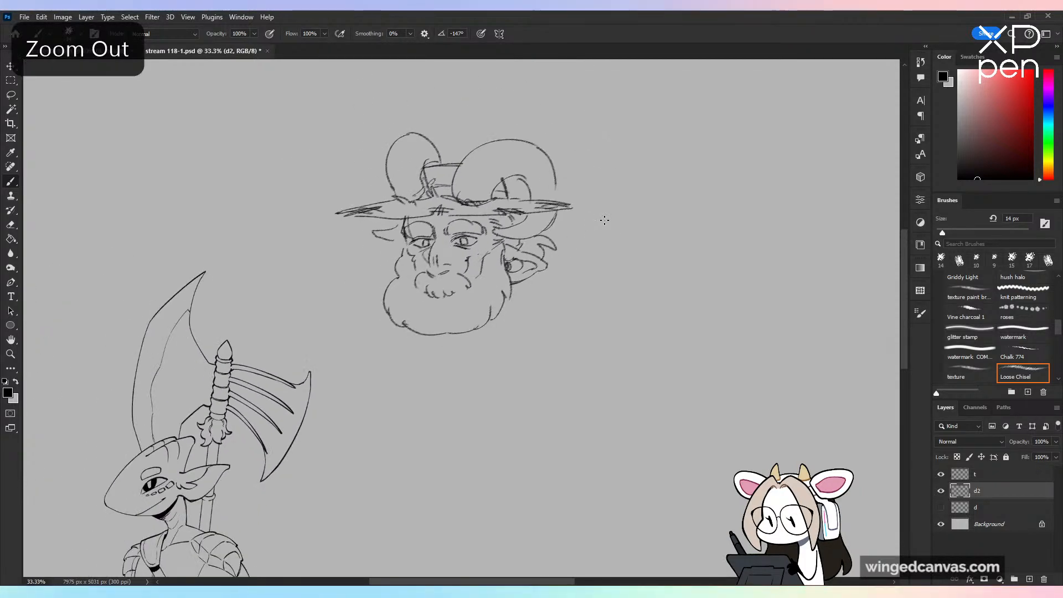
drag(586, 380, 575, 324)
key(ctrl+minus)
key(ctrl+plus)
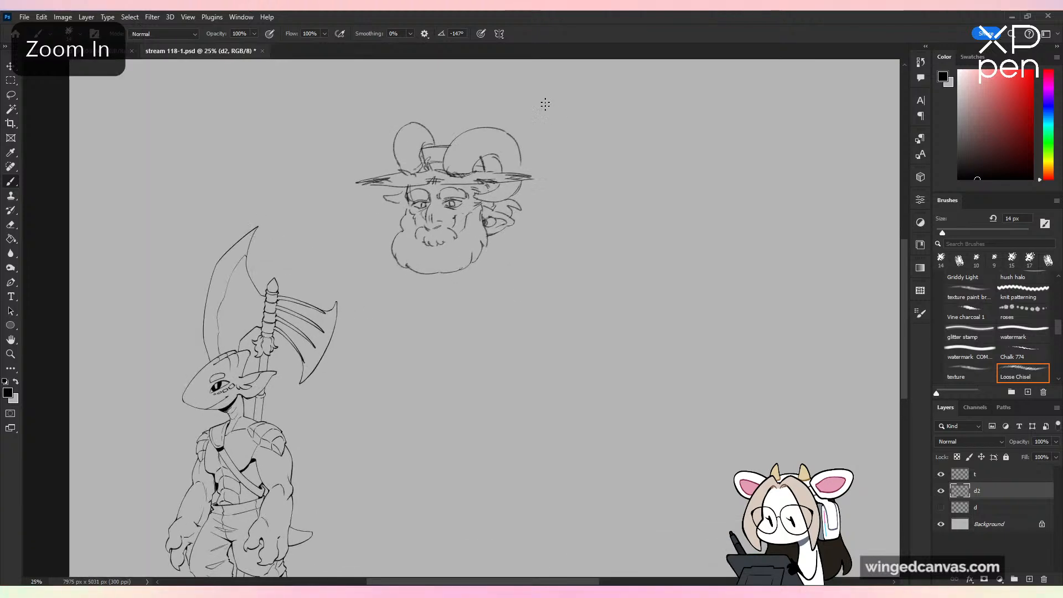
Step: Scale the head sketch down to 92.40%
key(v)
drag(445, 274, 446, 263)
click(548, 33)
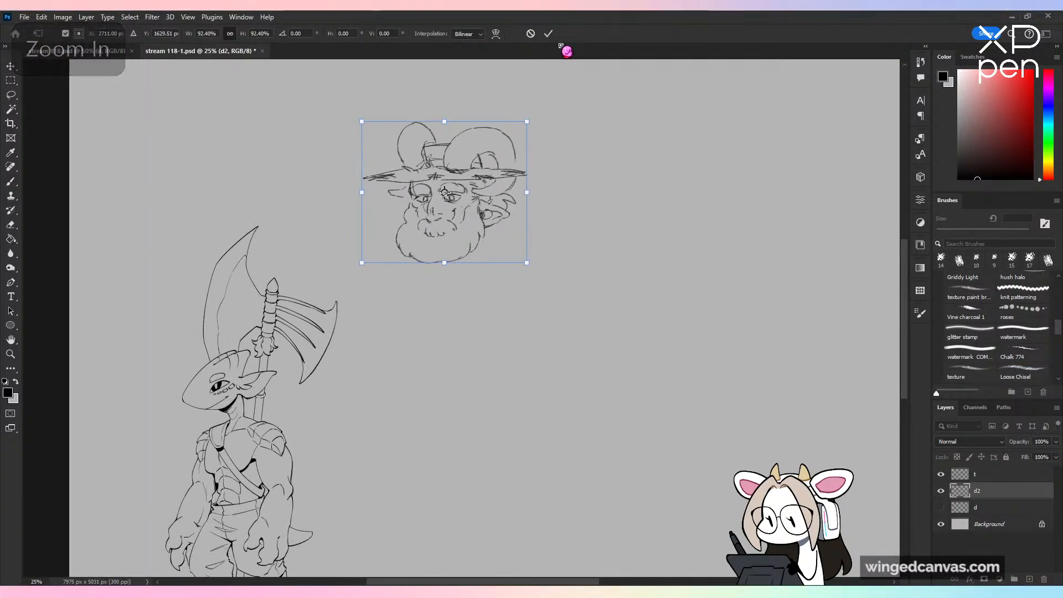
Step: Sketch a pointed shirt collar under the beard and a sloping shoulder line on each side of it
key(b)
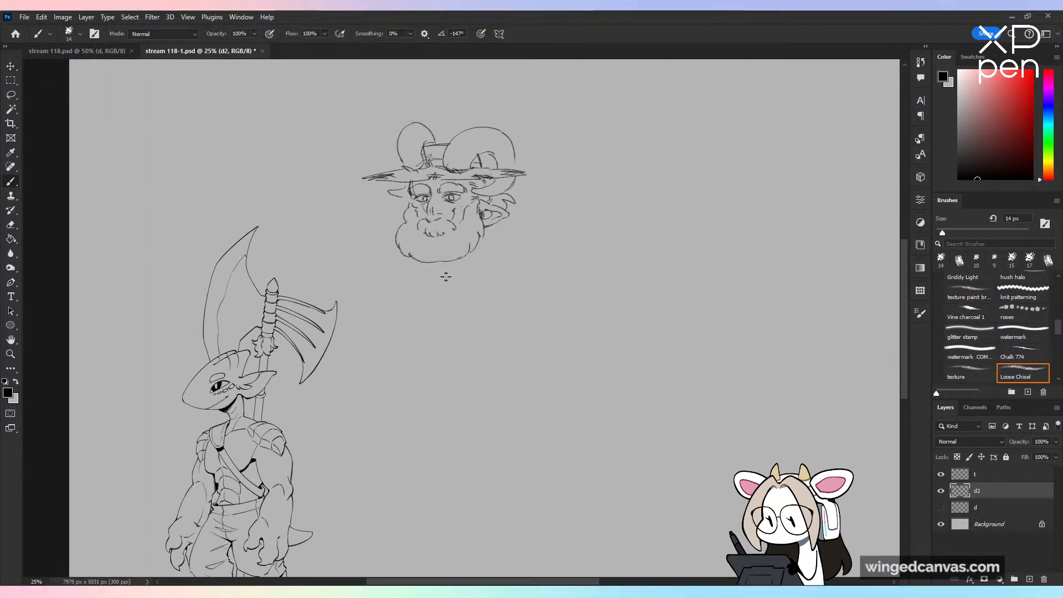
key(ctrl+z)
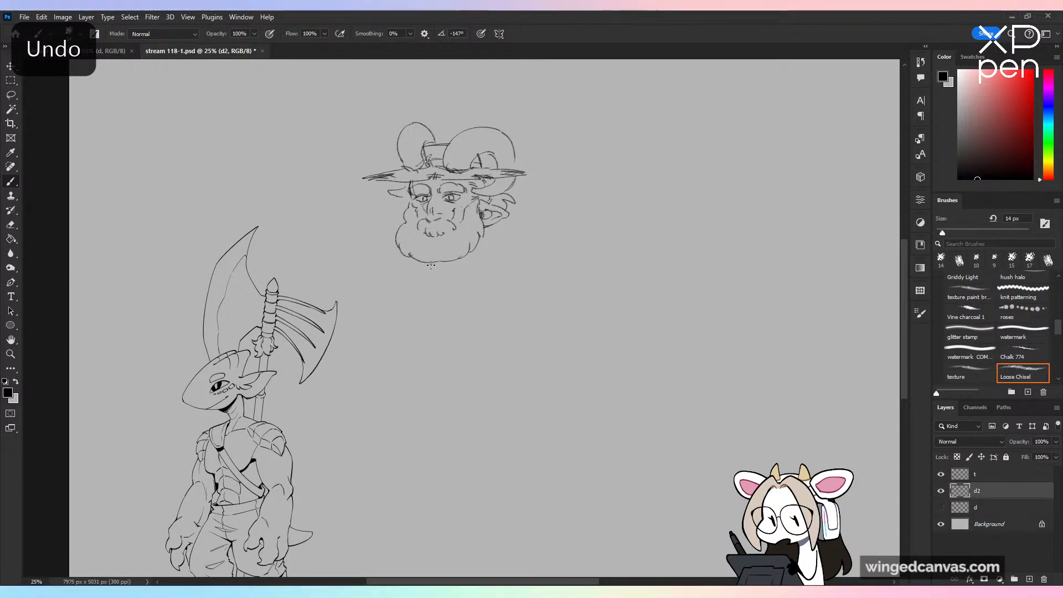
drag(410, 256, 487, 245)
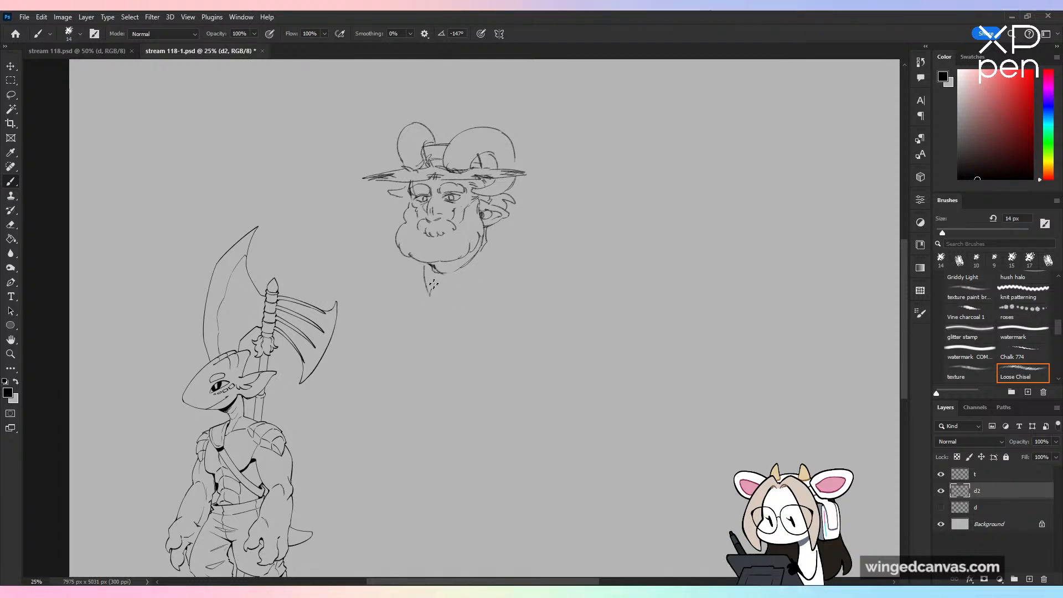
mouse_move(434, 284)
mouse_down()
mouse_move(444, 287)
mouse_move(490, 239)
mouse_move(448, 289)
mouse_move(478, 282)
mouse_move(498, 232)
mouse_up()
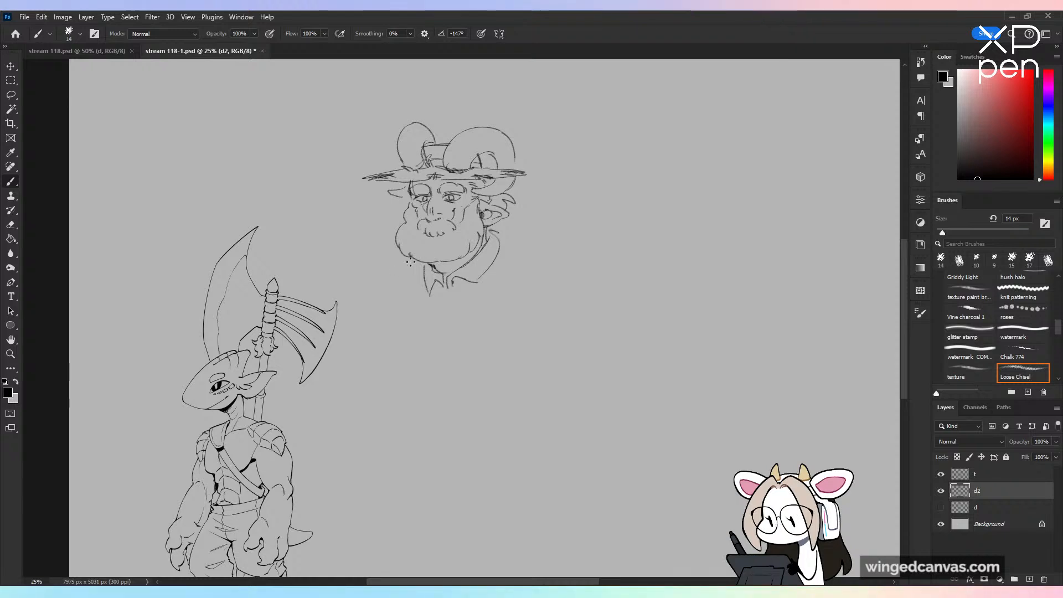
drag(411, 262, 366, 297)
drag(491, 231, 540, 268)
key(ctrl+minus)
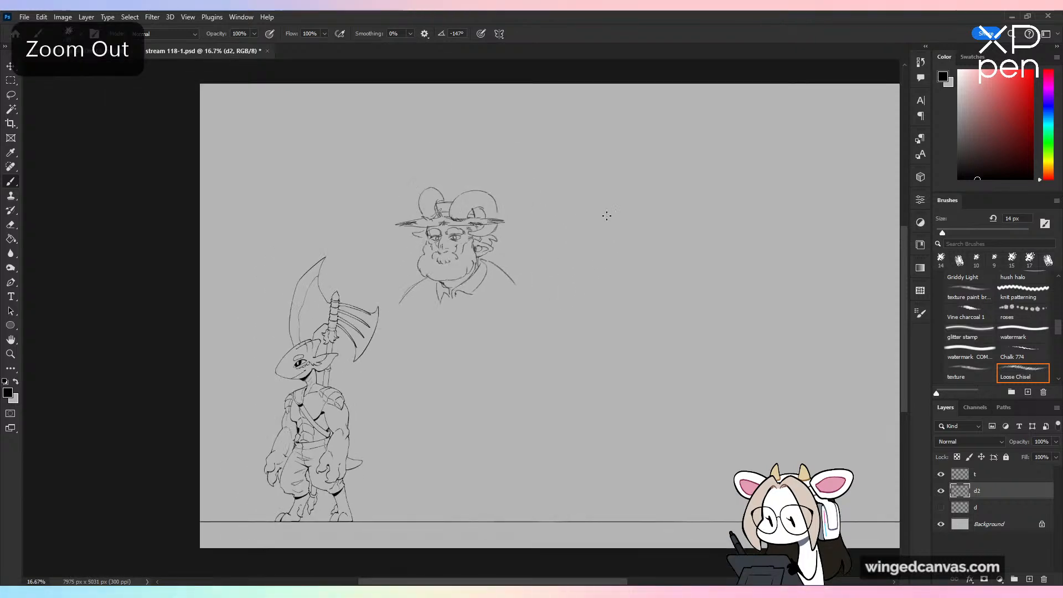
Step: Sketch a large rounded chest shape below the collar, redrawing its outer side until it curves from shoulder to underside
key(ctrl+plus)
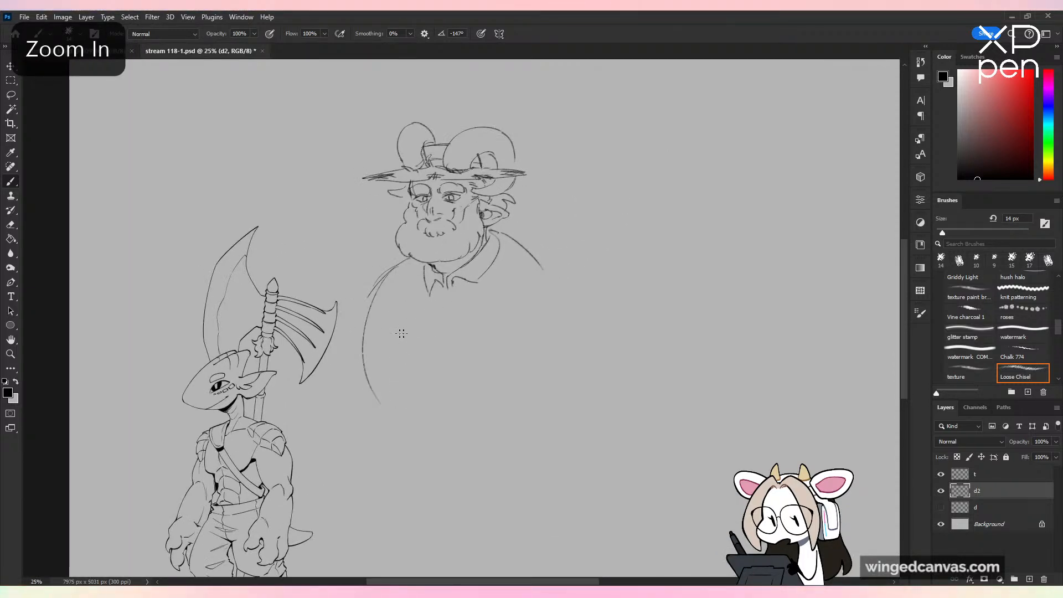
key(ctrl+z)
drag(390, 271, 372, 368)
drag(385, 277, 386, 398)
key(ctrl+z)
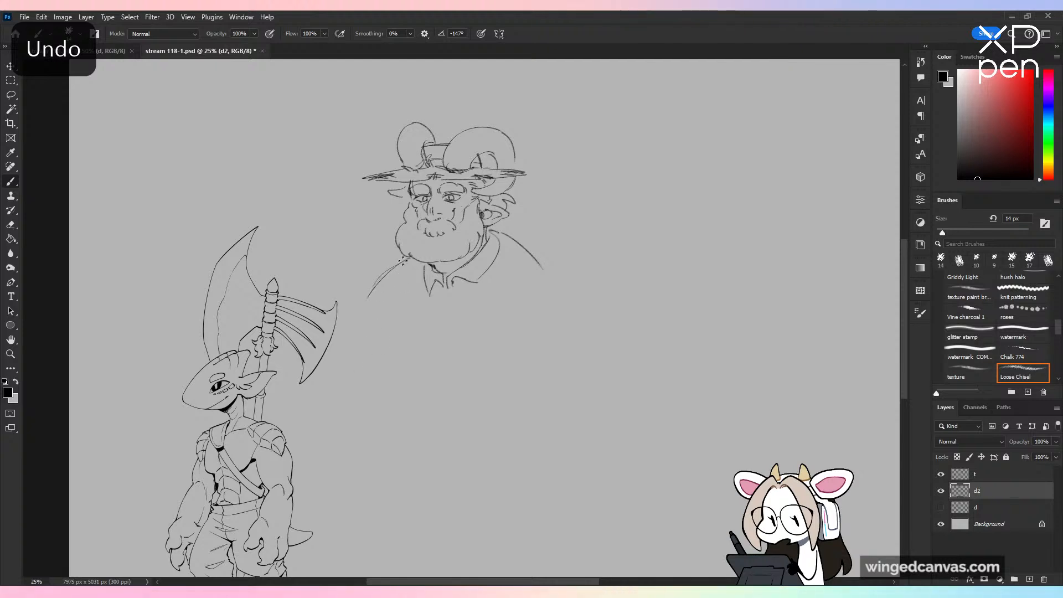
mouse_move(400, 256)
mouse_down()
mouse_move(376, 288)
mouse_move(402, 383)
mouse_up()
mouse_move(372, 294)
mouse_down()
mouse_move(457, 386)
mouse_move(476, 381)
mouse_up()
drag(557, 300, 524, 384)
Step: Scale the whole bust sketch down twice, the second time to 87.01%, and shift it slightly lower beside the creature's axe
key(ctrl+t)
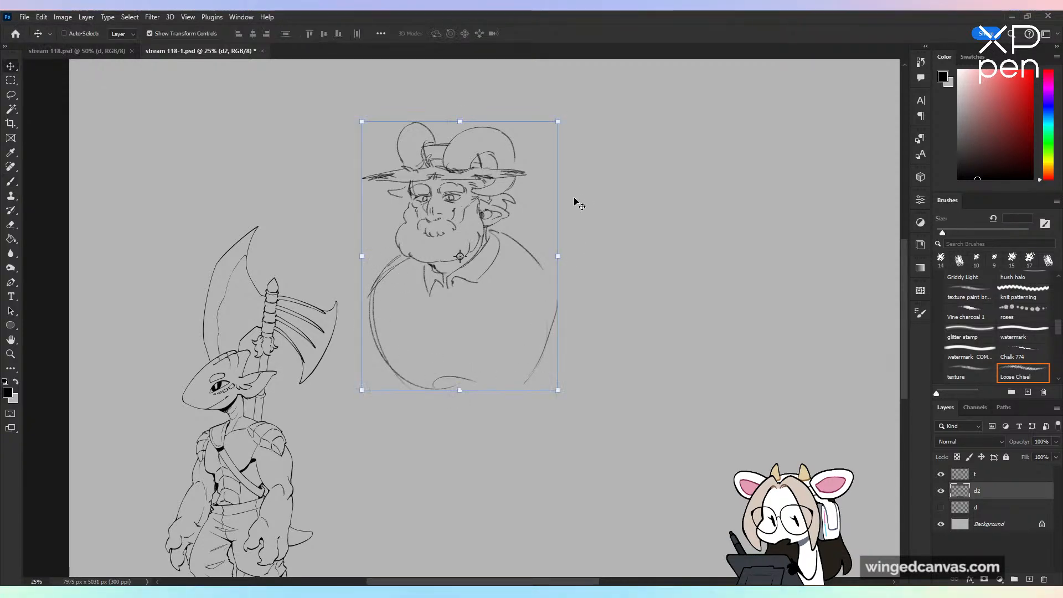
drag(460, 387, 460, 361)
click(548, 33)
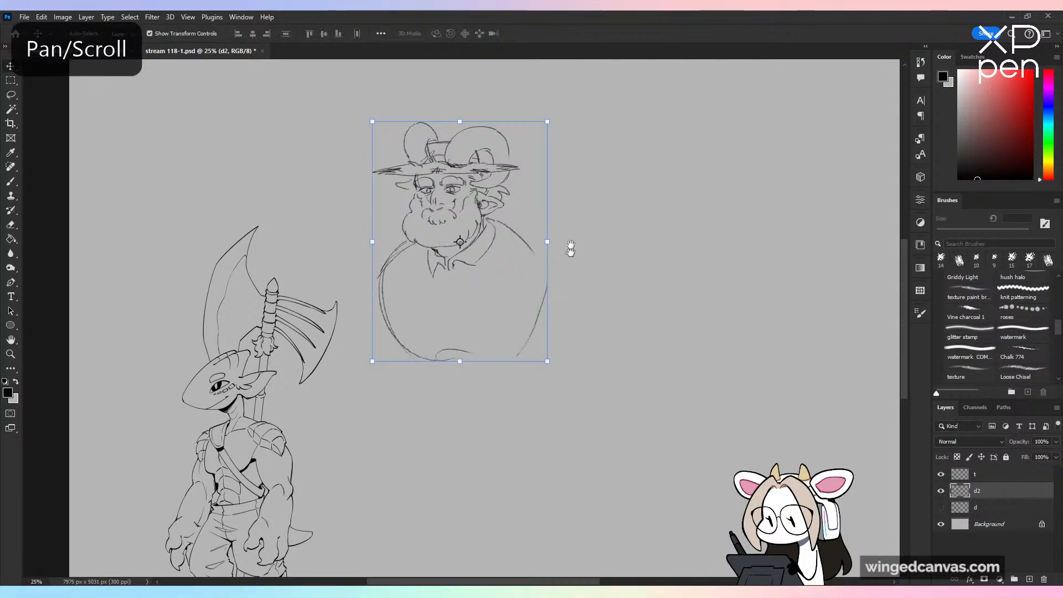
mouse_move(569, 247)
mouse_down()
mouse_move(576, 273)
mouse_move(578, 243)
mouse_up()
drag(518, 269, 532, 217)
key(ctrl+minus)
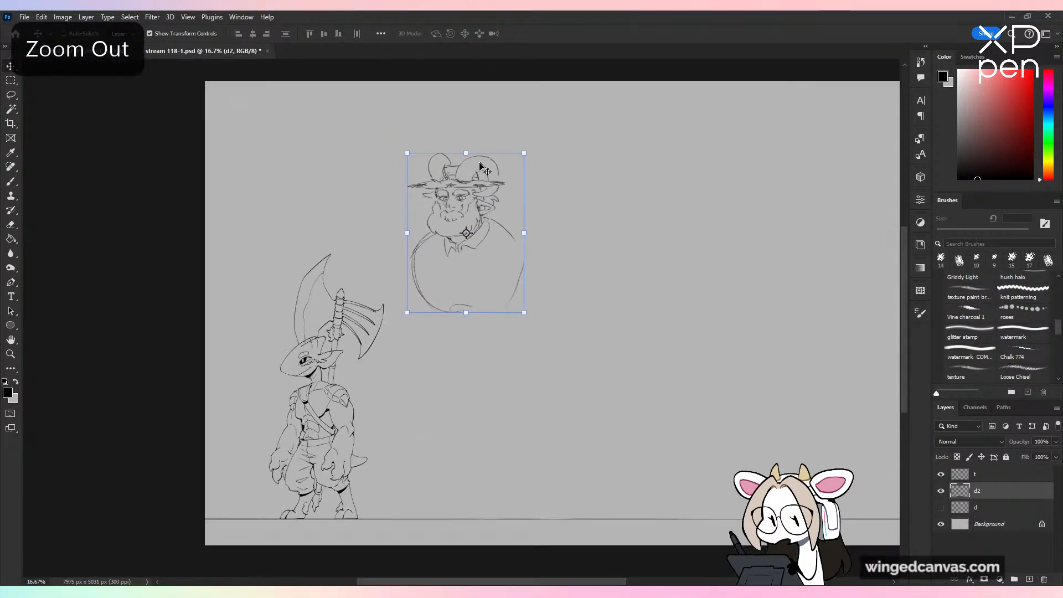
drag(467, 153, 466, 174)
drag(487, 215, 480, 225)
click(548, 34)
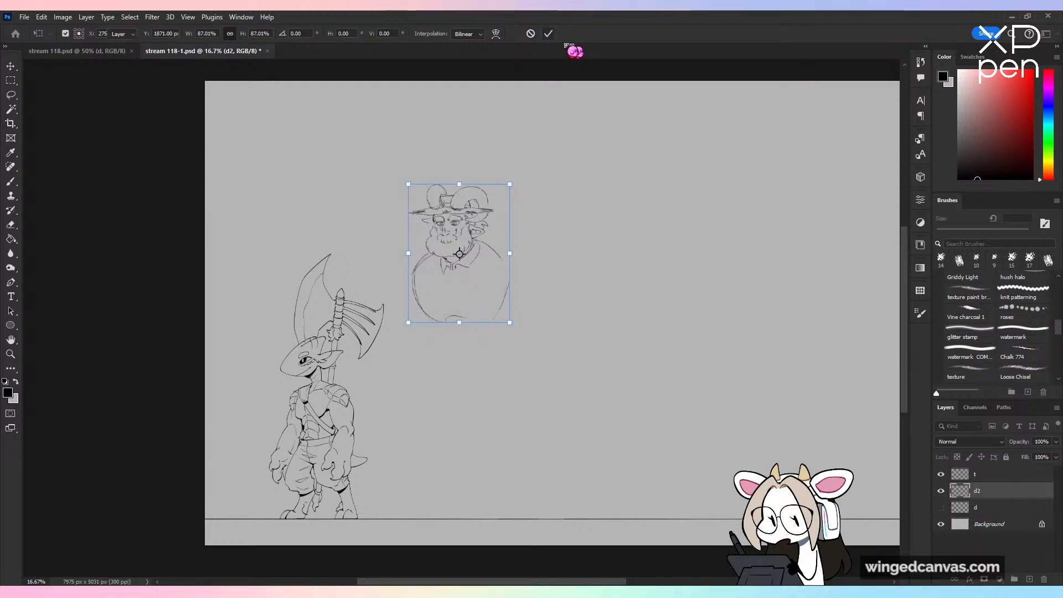
Step: Sketch a wide, rounded belly below the chest, with a short curve at the ear-side hip
key(ctrl+plus)
mouse_move(563, 305)
mouse_down()
mouse_move(565, 261)
mouse_move(567, 279)
mouse_up()
key(b)
drag(398, 253, 425, 371)
mouse_move(397, 299)
mouse_down()
mouse_move(459, 371)
mouse_move(526, 328)
mouse_up()
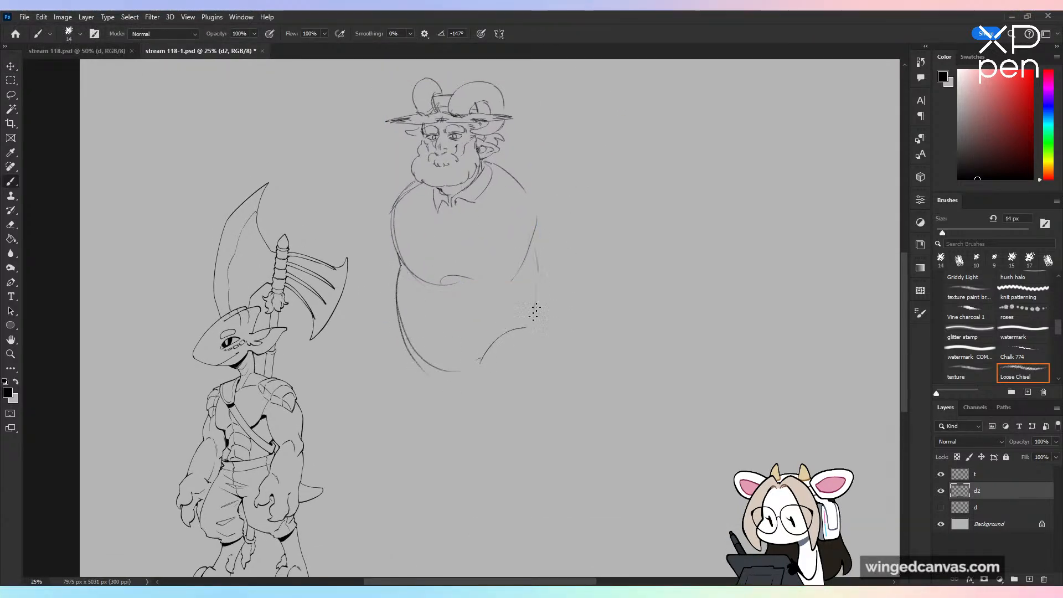
Step: Sketch rounded shoulder and upper-arm shapes on both sides of the chest and strengthen the ear-side shoulder line
drag(508, 183, 529, 269)
drag(546, 191, 547, 268)
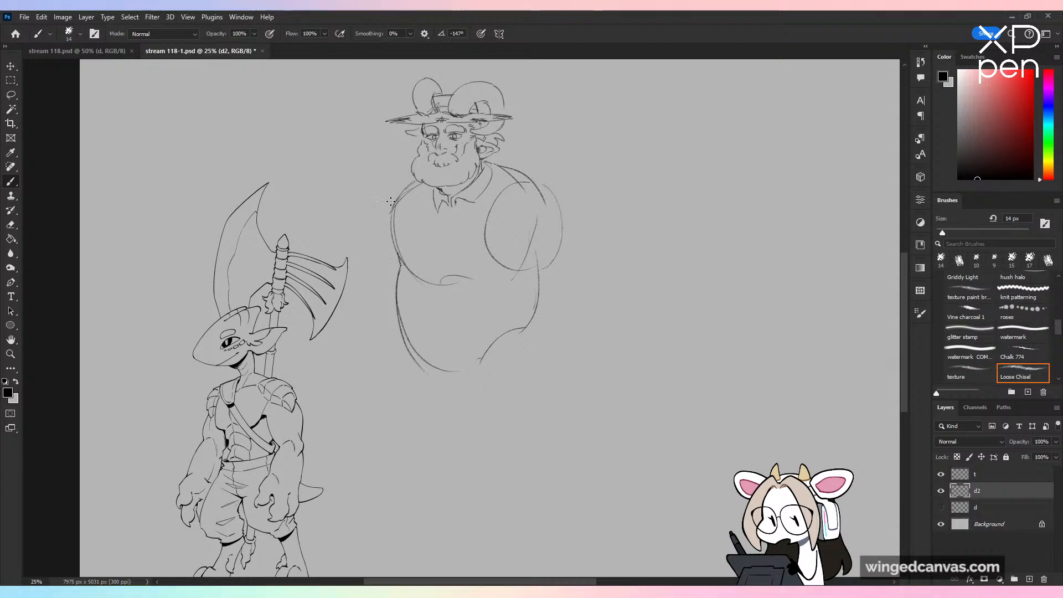
drag(406, 188, 395, 284)
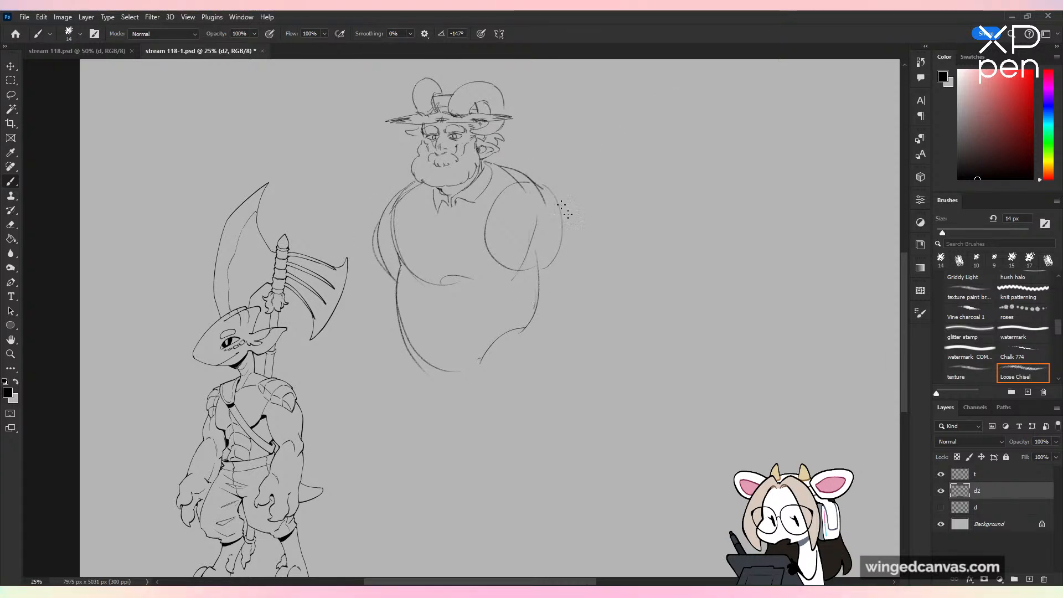
drag(543, 187, 568, 213)
drag(521, 256, 517, 271)
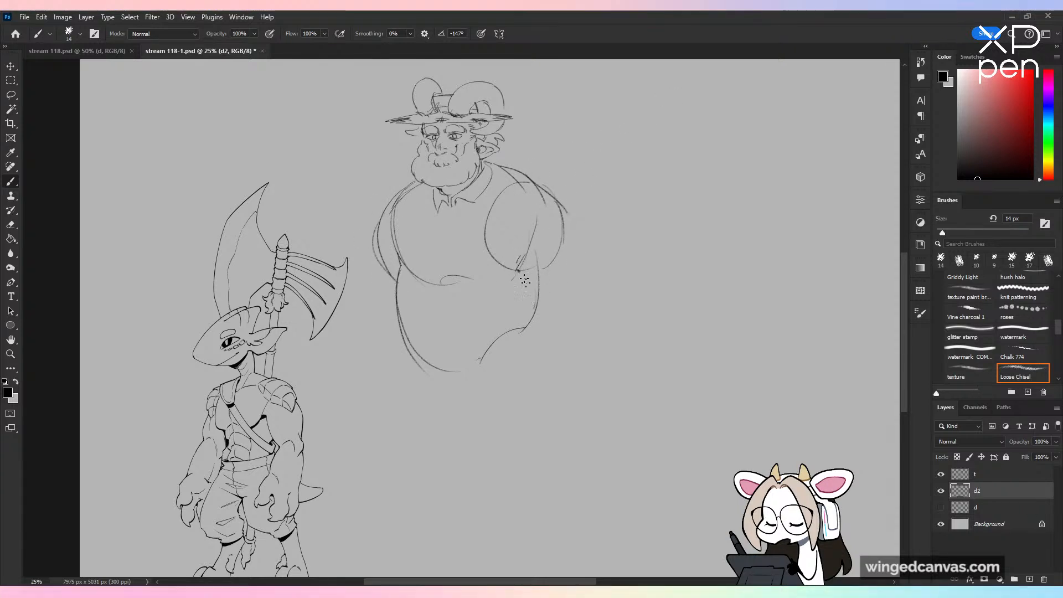
key(ctrl+z)
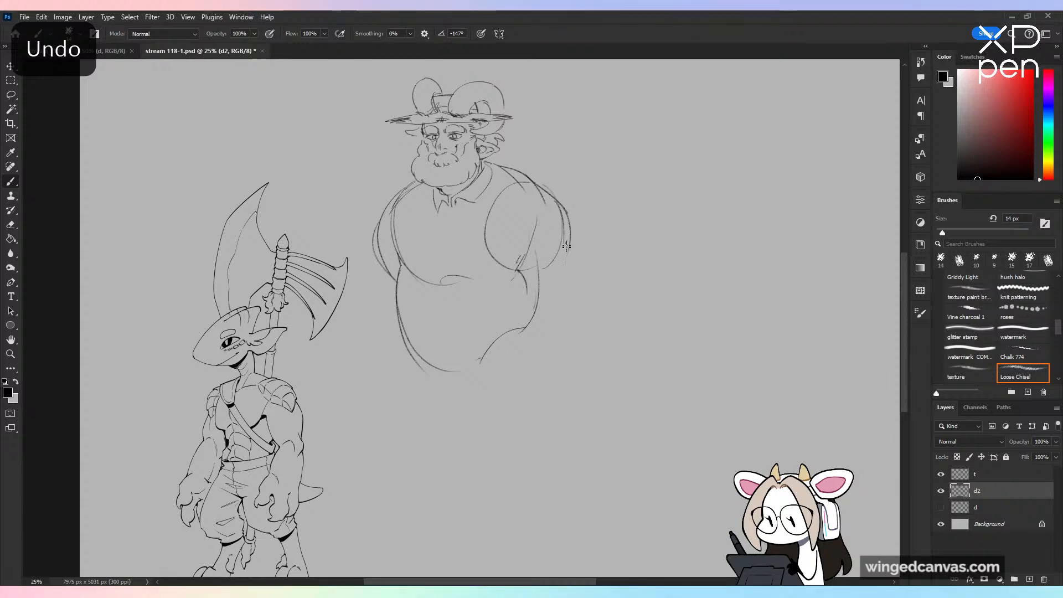
Step: Sketch both forearms hanging down beside the belly from the rounded upper arms
drag(568, 238, 562, 329)
drag(519, 274, 536, 357)
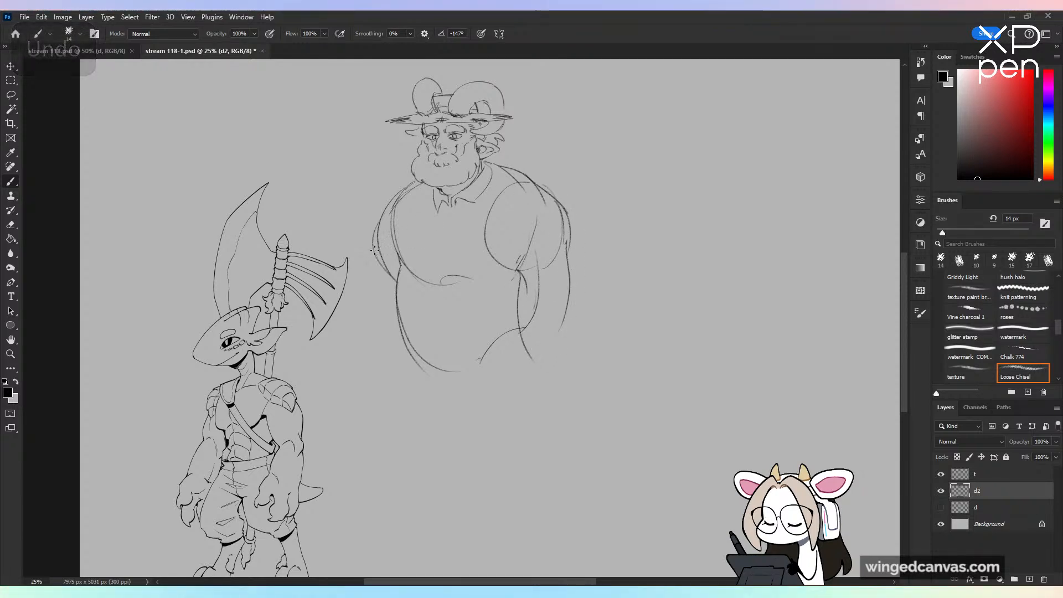
drag(377, 276, 385, 345)
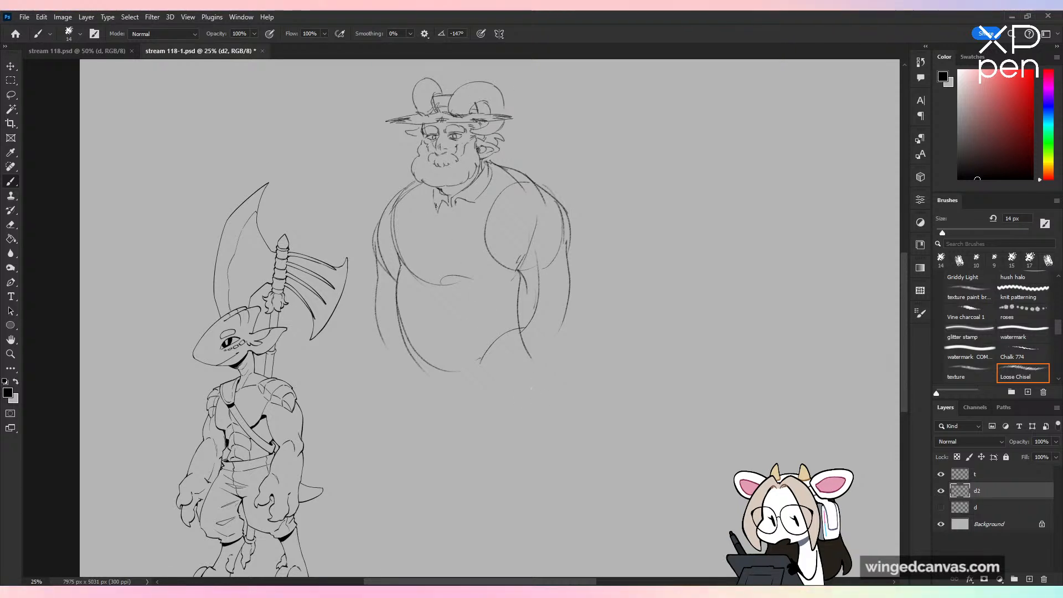
Step: Redraw the collar's far flap and add an open V-shaped neckline with small folds below the beard
key(ctrl+z)
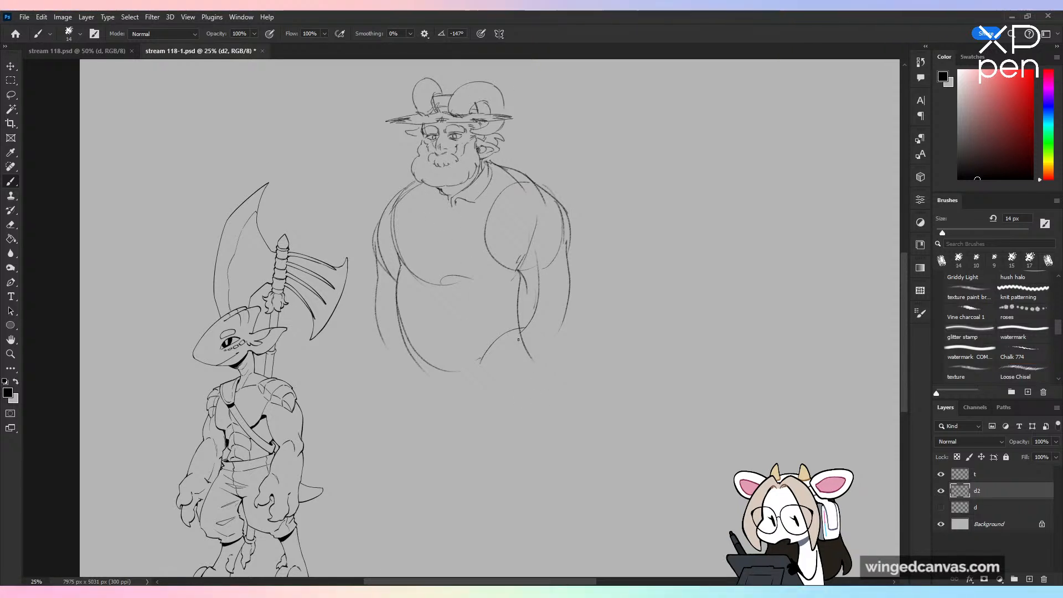
drag(453, 202, 445, 224)
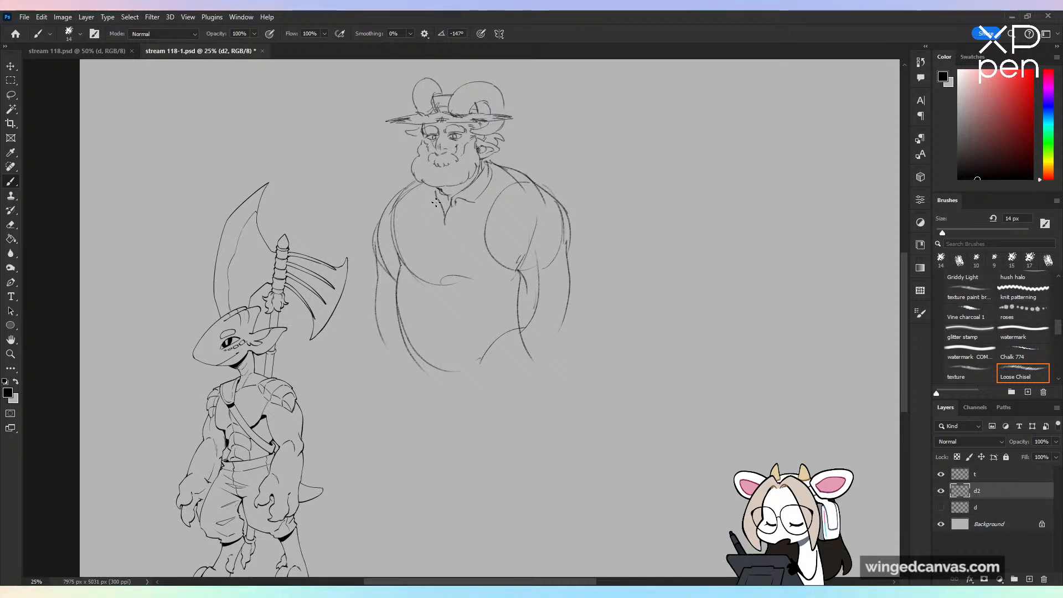
mouse_move(423, 209)
mouse_down()
mouse_move(458, 196)
mouse_move(446, 224)
mouse_up()
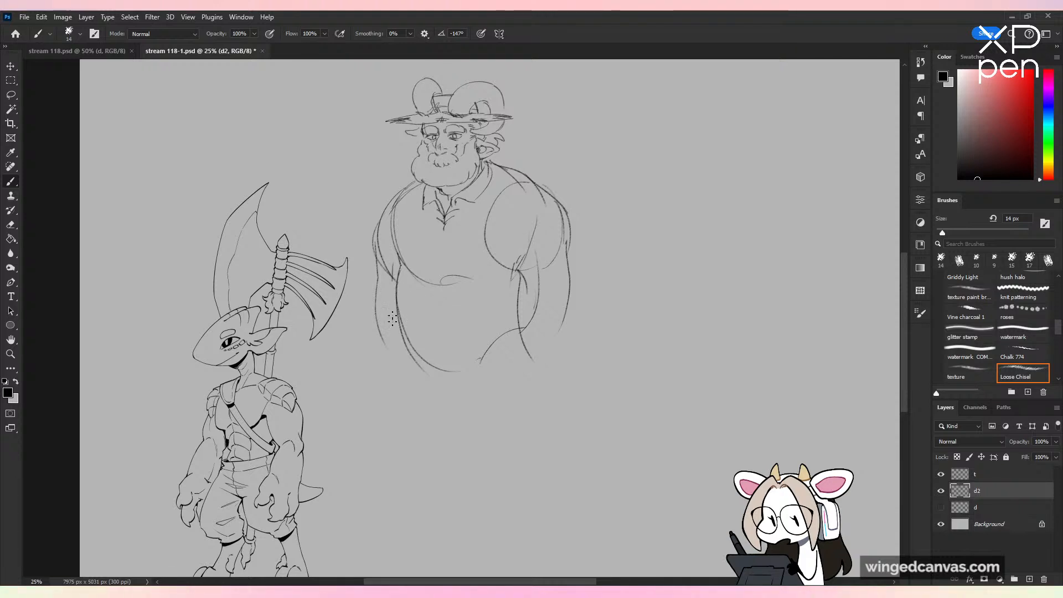
Step: Draw a straighter shirt edge down the far side of the belly, ending in an angled hem at the hip
mouse_move(396, 299)
mouse_down()
mouse_move(428, 369)
mouse_move(391, 299)
mouse_move(404, 359)
mouse_move(427, 365)
mouse_up()
key(ctrl+z)
drag(430, 358, 441, 364)
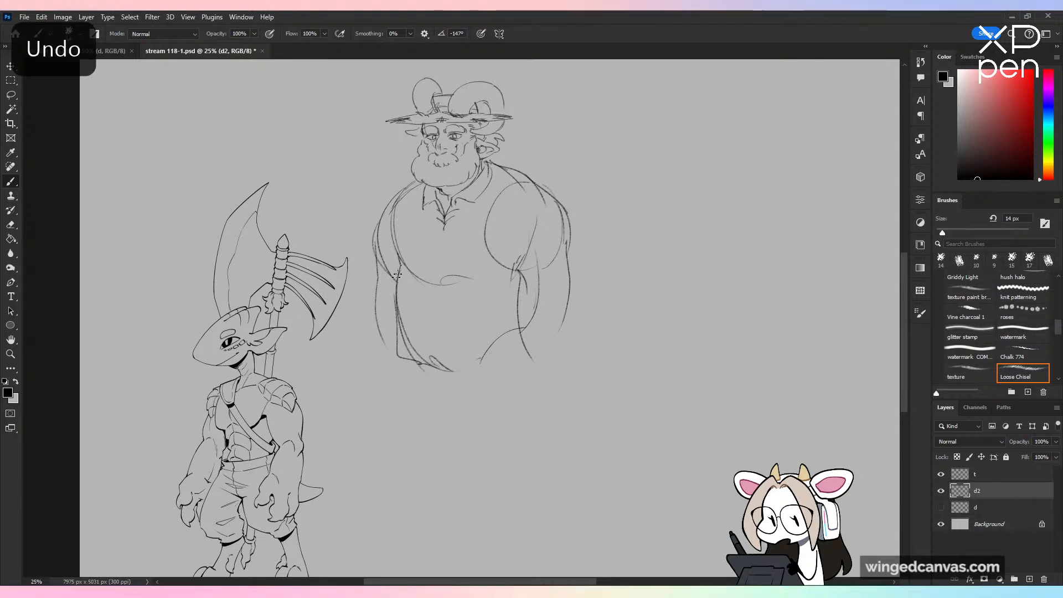
drag(399, 275, 396, 351)
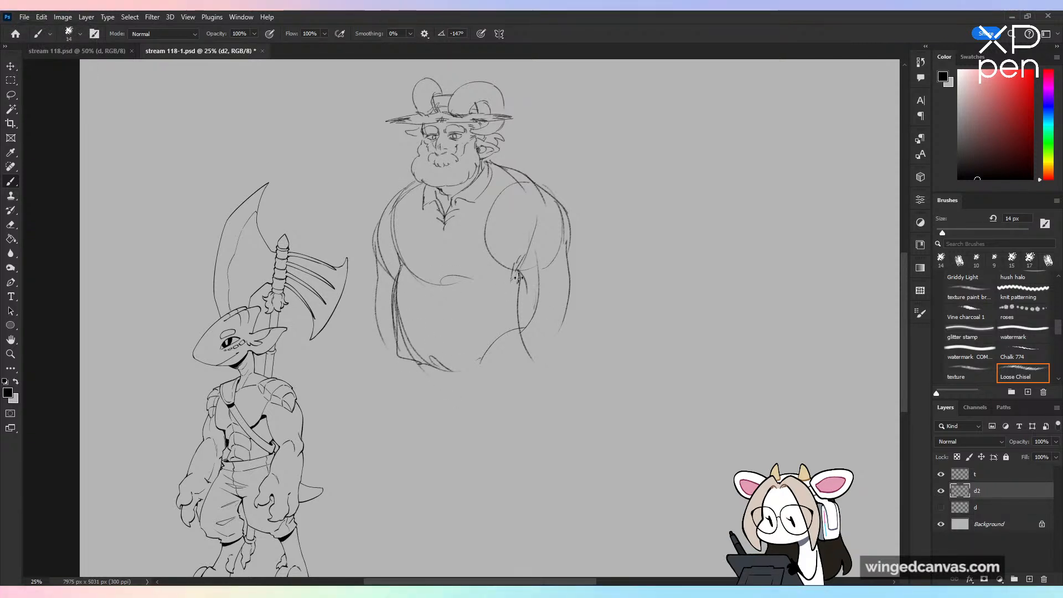
Step: Darken the outlines of the ear-side arm and sketch a large rounded hand shape below its wrist
drag(518, 278, 522, 346)
key(ctrl+z)
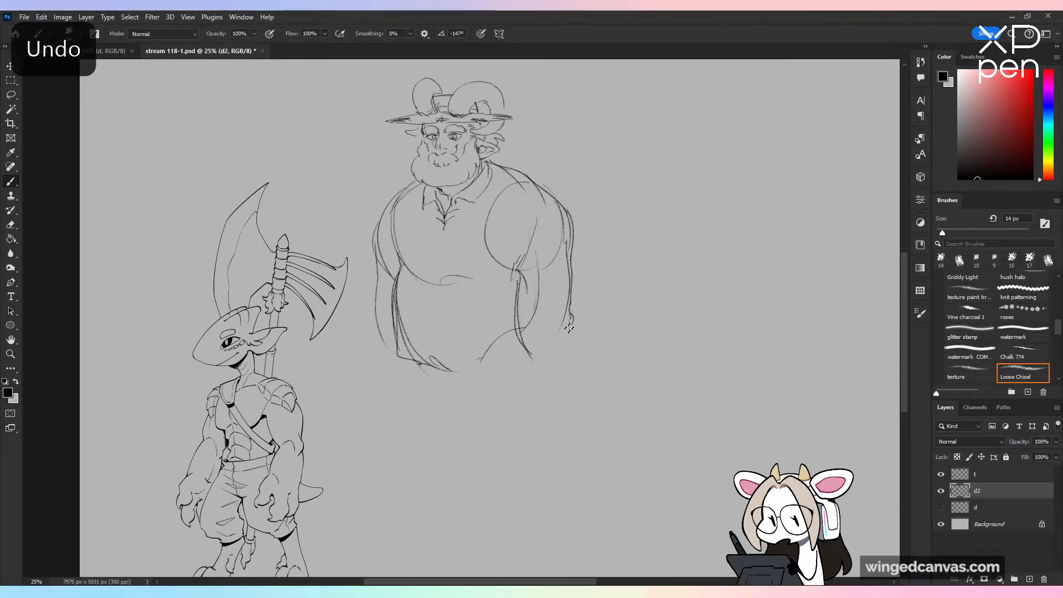
drag(520, 354, 522, 396)
drag(572, 330, 558, 387)
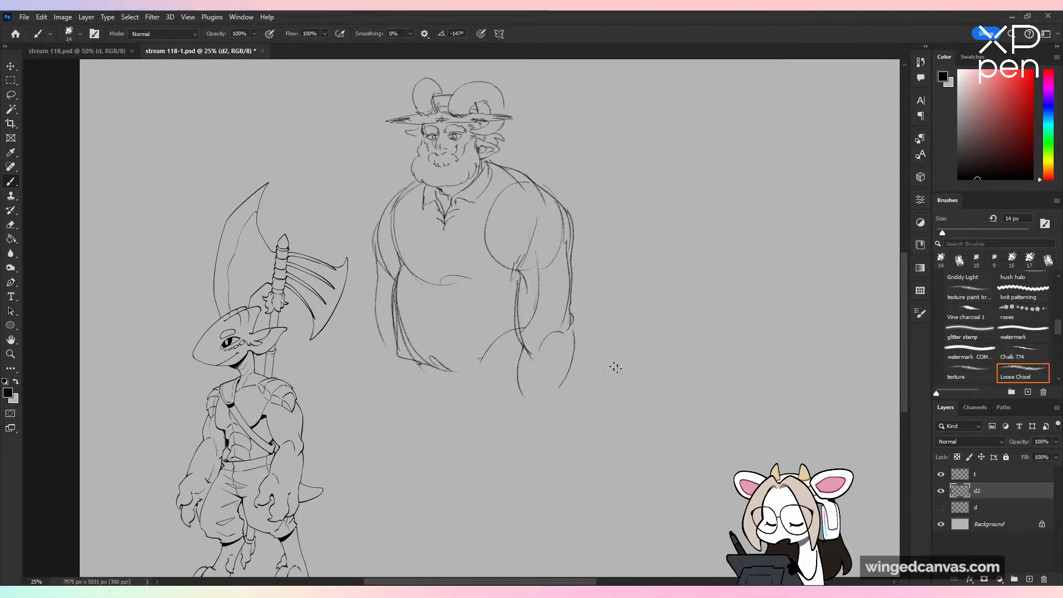
Step: Erase both arms, the hand and the ear-side torso edge using a 221 px eraser
key(ctrl+minus)
key(ctrl+plus)
key(ctrl+z)
click(11, 225)
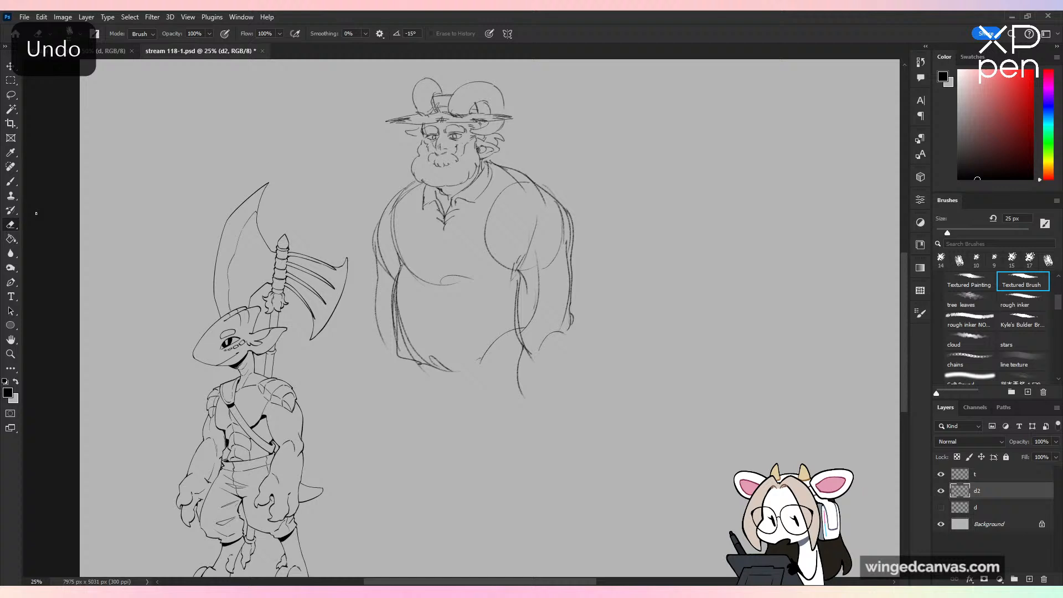
click(1007, 233)
mouse_move(502, 306)
mouse_down()
mouse_move(549, 281)
mouse_move(520, 234)
mouse_up()
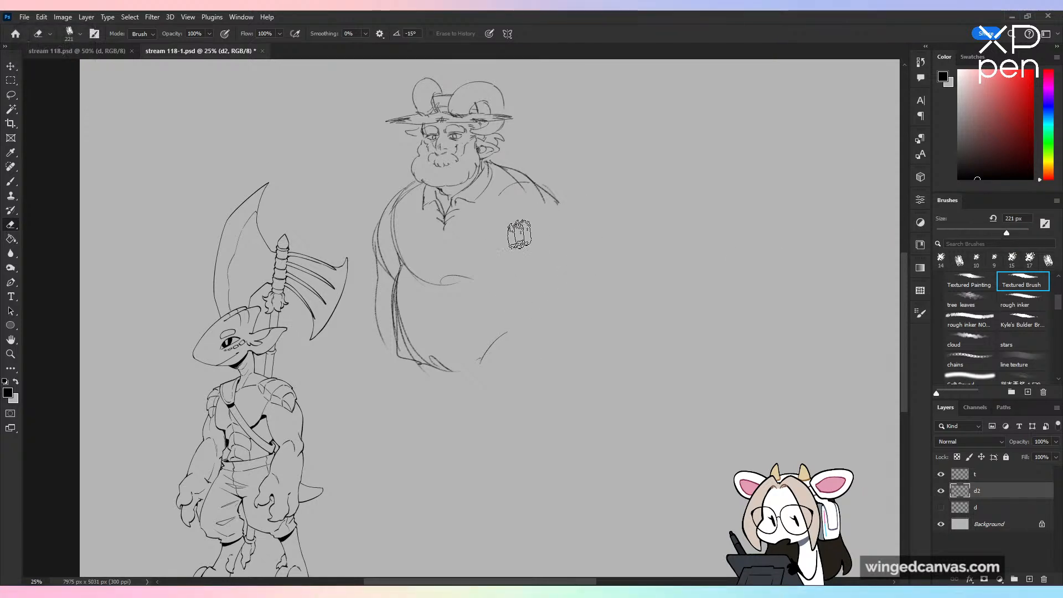
drag(558, 202, 551, 180)
mouse_move(371, 218)
mouse_down()
mouse_move(387, 296)
mouse_move(382, 338)
mouse_up()
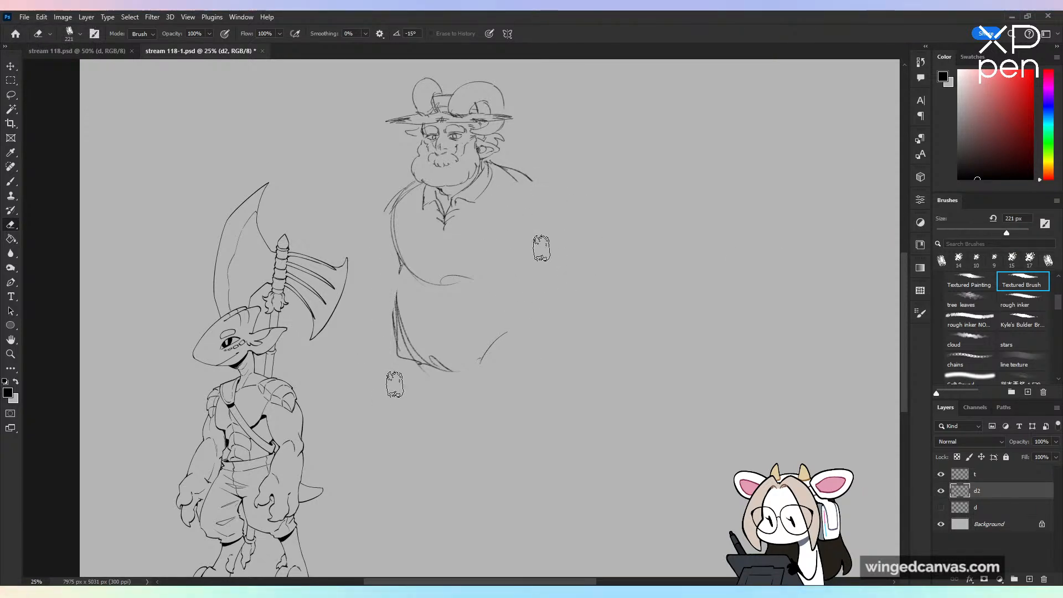
key(b)
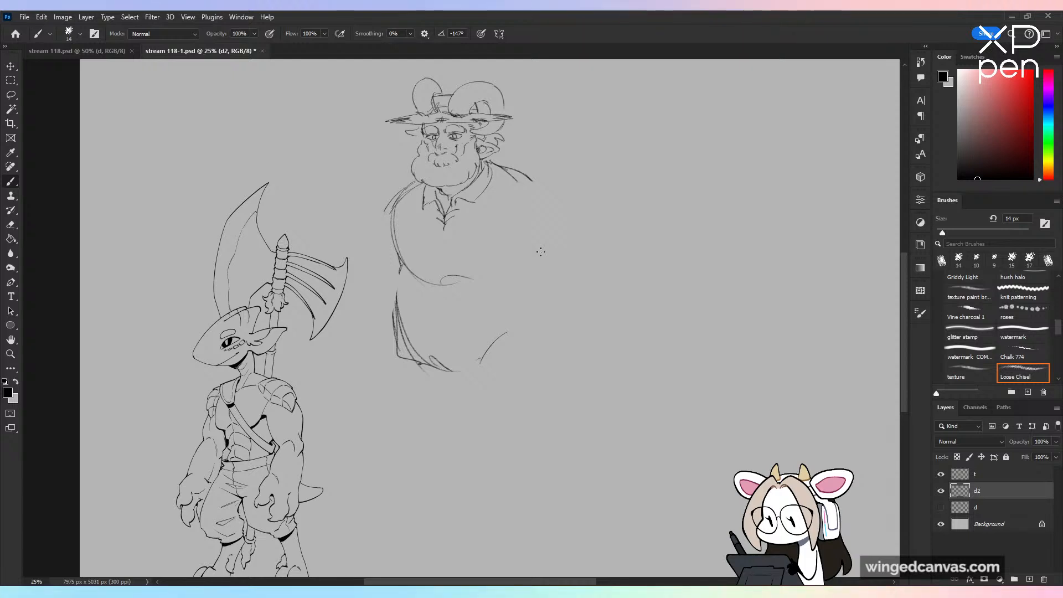
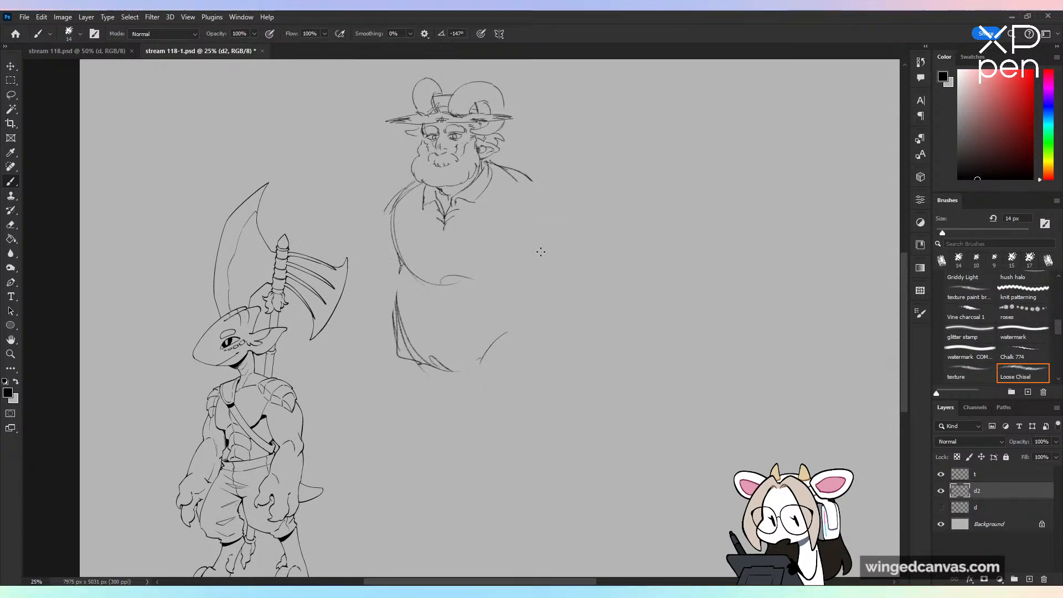
Step: Erase the sketchy shirt edge on the far side of the belly and redraw it as one cleaner line down to the hem
mouse_move(400, 311)
mouse_down()
mouse_move(413, 348)
mouse_move(438, 345)
mouse_up()
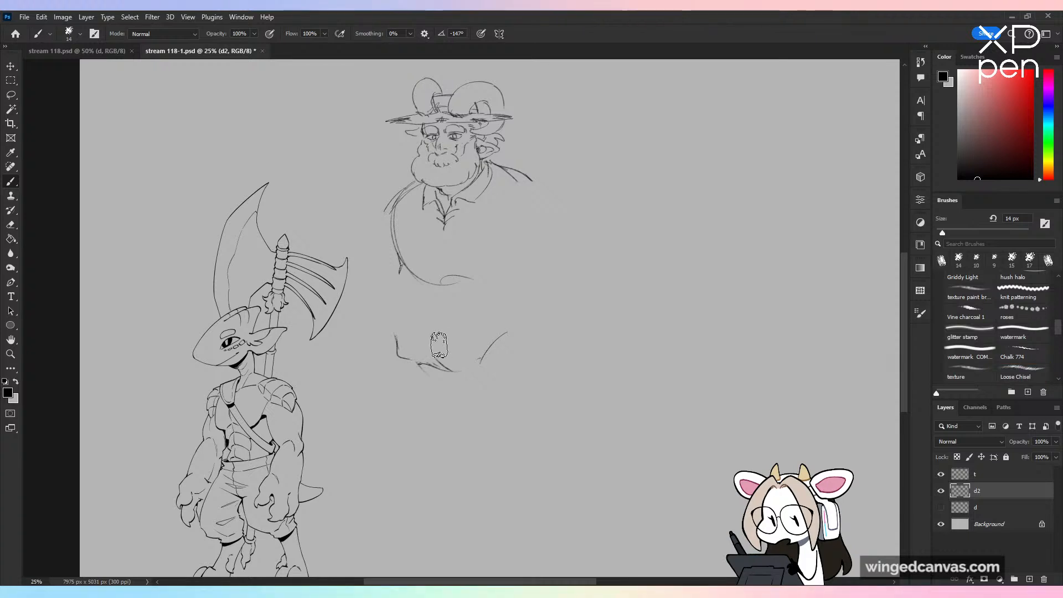
drag(399, 280, 397, 343)
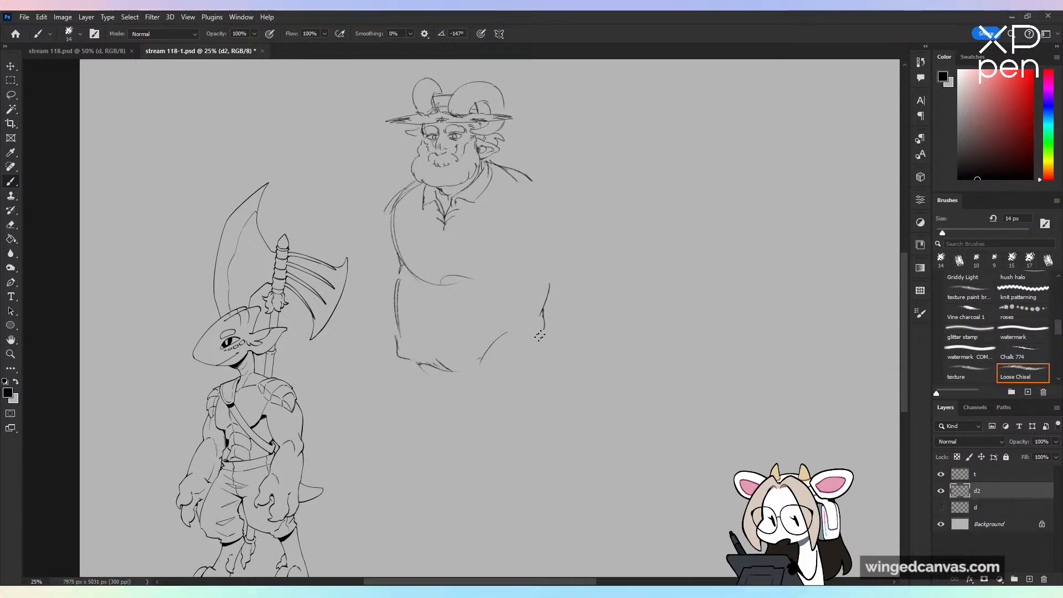
drag(540, 336, 515, 344)
key(ctrl+z)
key(ctrl+z)
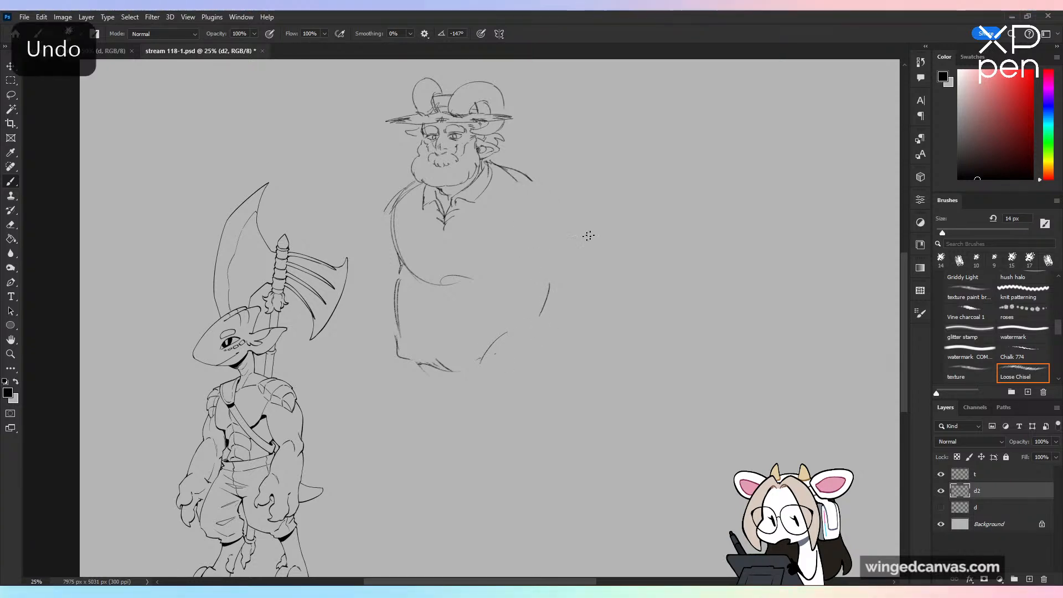
mouse_move(129, 272)
mouse_down()
mouse_move(173, 344)
mouse_move(182, 337)
mouse_up()
key(ctrl+z)
key(ctrl+z)
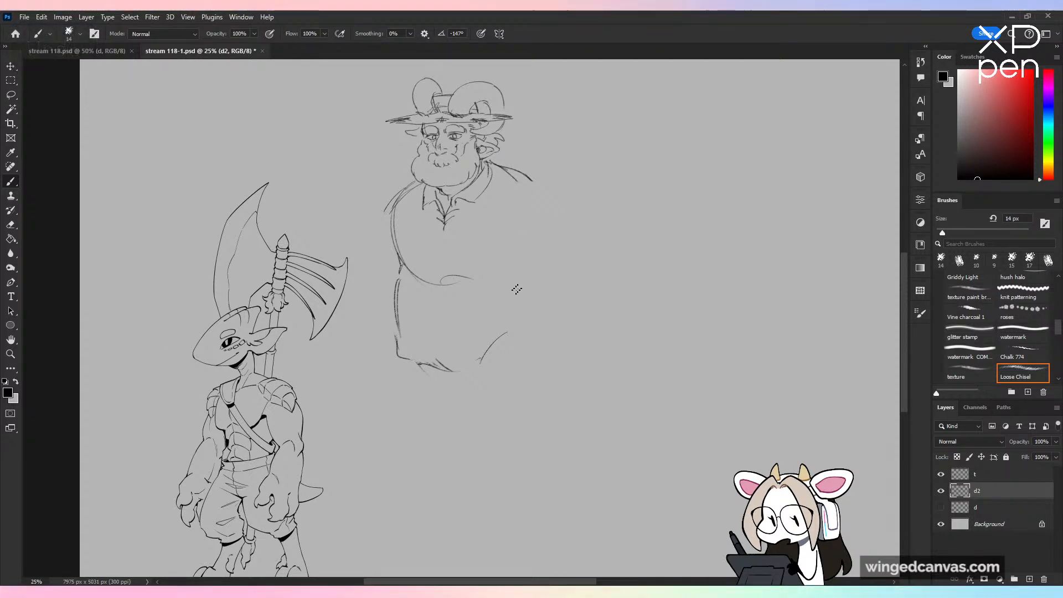
Step: Sketch the ear-side belly curve into the hip, and the ear-side arm with a rounded shoulder and a rolled sleeve cuff
drag(539, 273, 520, 344)
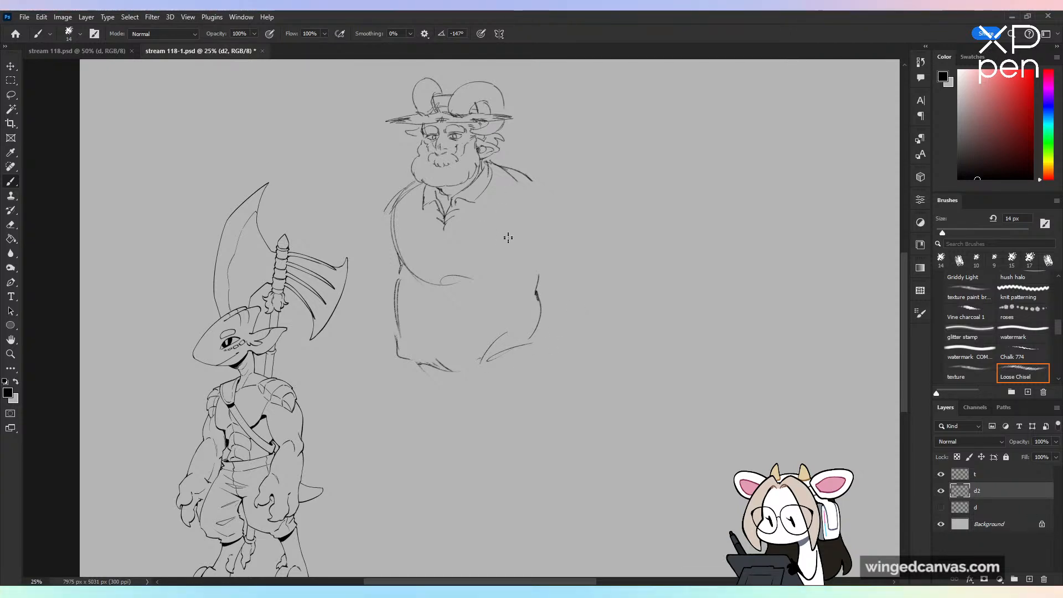
drag(505, 221, 526, 256)
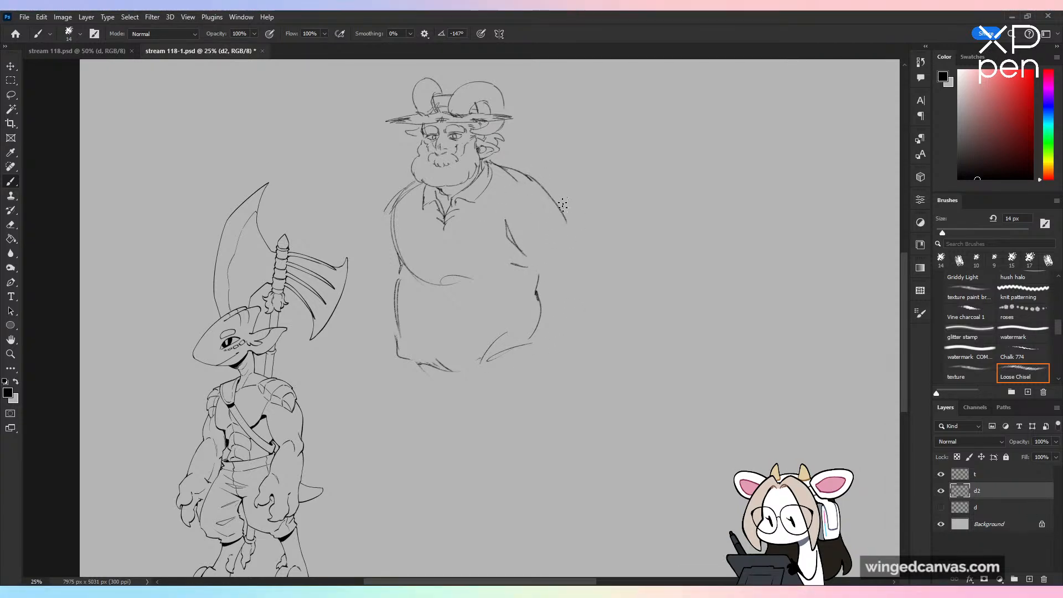
drag(573, 249, 572, 293)
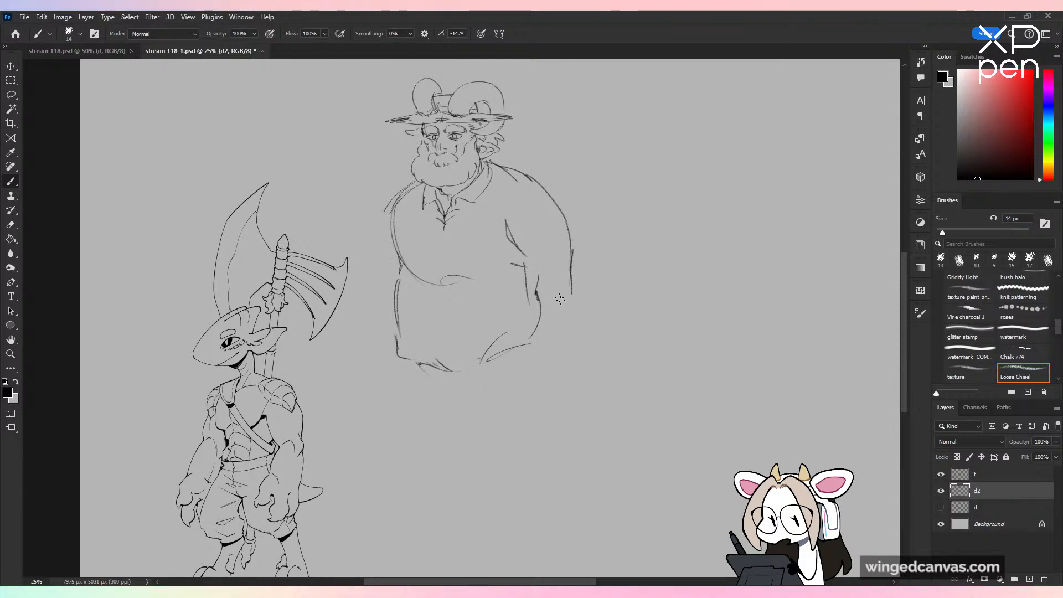
mouse_move(525, 263)
mouse_down()
mouse_move(530, 314)
mouse_move(552, 325)
mouse_up()
key(ctrl+z)
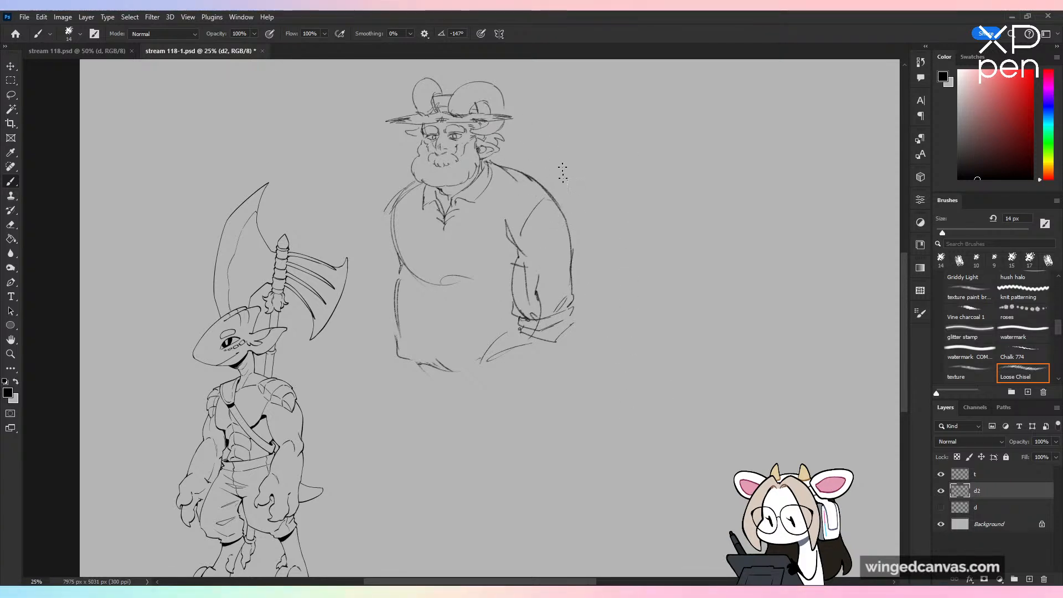
Step: Outline the far arm and the ear-side forearm below its cuff, with a small V-shaped crease on the lower belly
drag(381, 246, 373, 335)
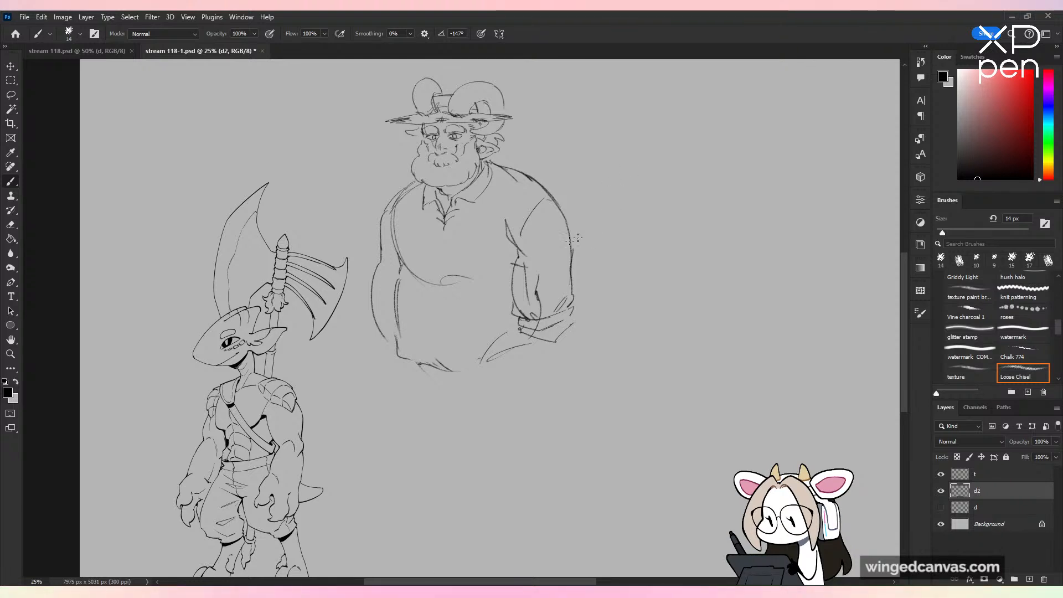
drag(571, 325, 557, 372)
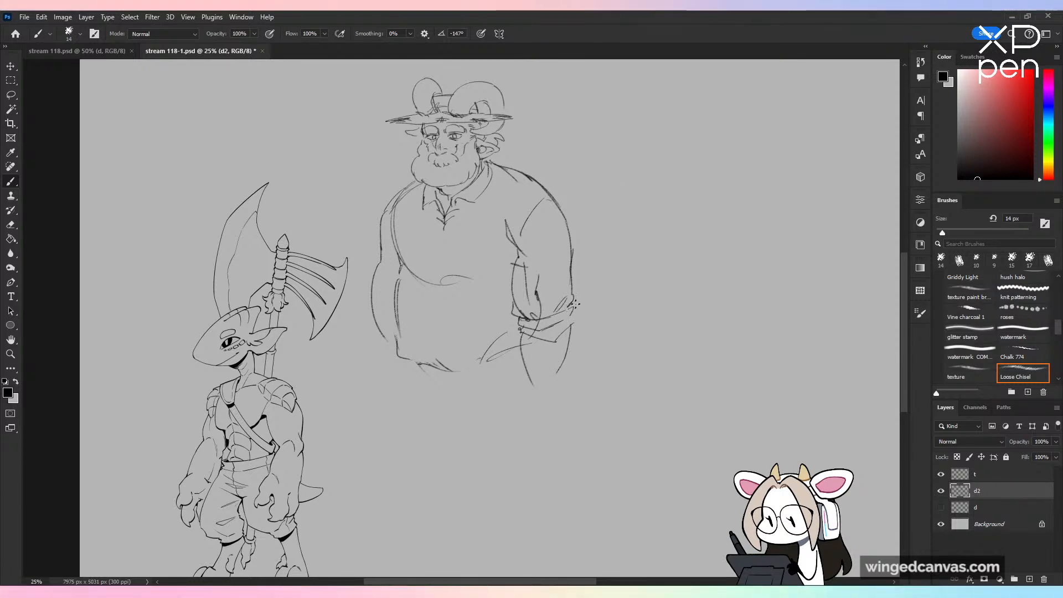
drag(421, 329, 439, 335)
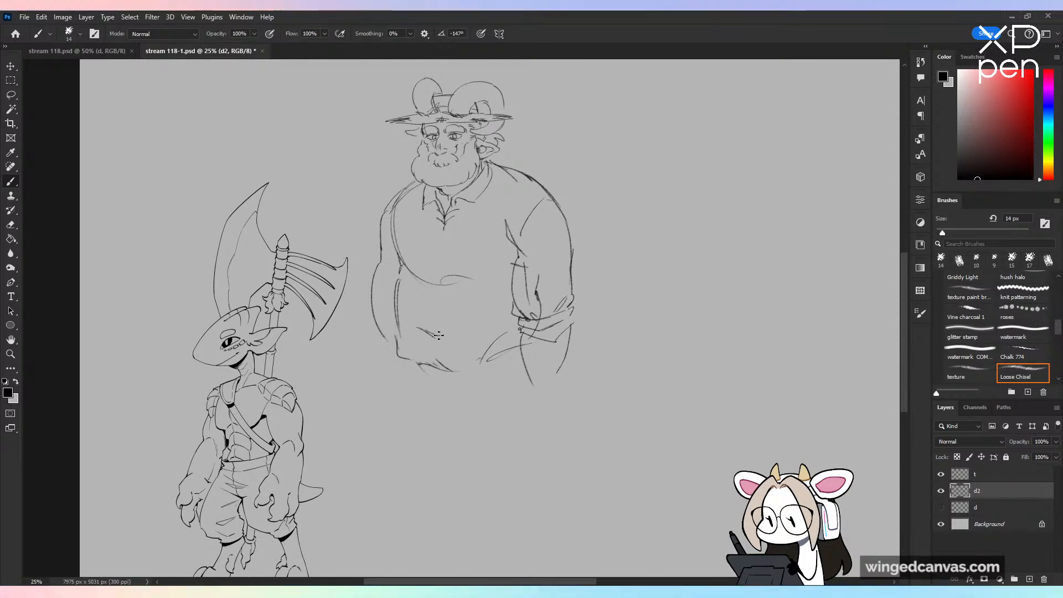
drag(440, 253, 441, 311)
key(ctrl+z)
Step: Erase the ear-side lower sleeve and forearm, and redraw a shorter sleeve ending in a rolled cuff
drag(570, 309, 565, 228)
drag(600, 292, 593, 337)
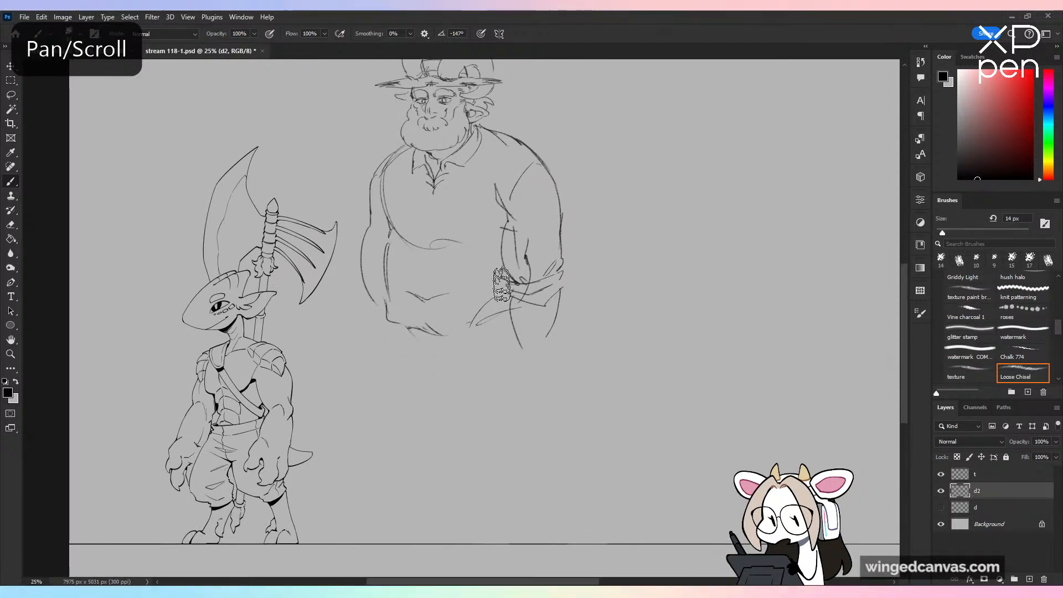
mouse_move(502, 284)
mouse_down()
mouse_move(532, 345)
mouse_move(558, 297)
mouse_up()
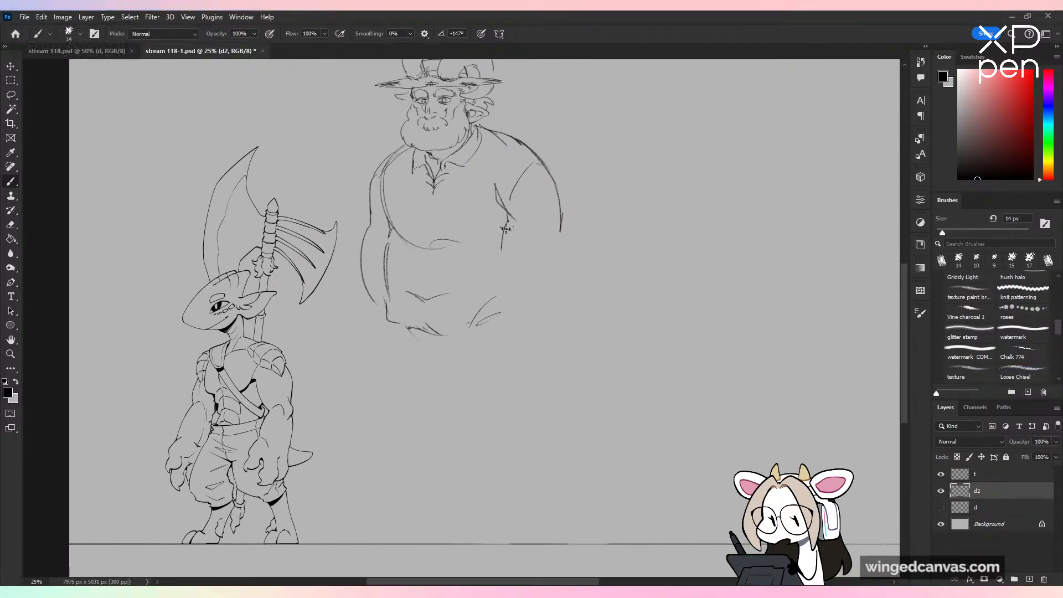
mouse_move(503, 247)
mouse_down()
mouse_move(544, 267)
mouse_move(537, 258)
mouse_move(510, 278)
mouse_move(535, 293)
mouse_move(565, 276)
mouse_up()
drag(557, 275, 565, 256)
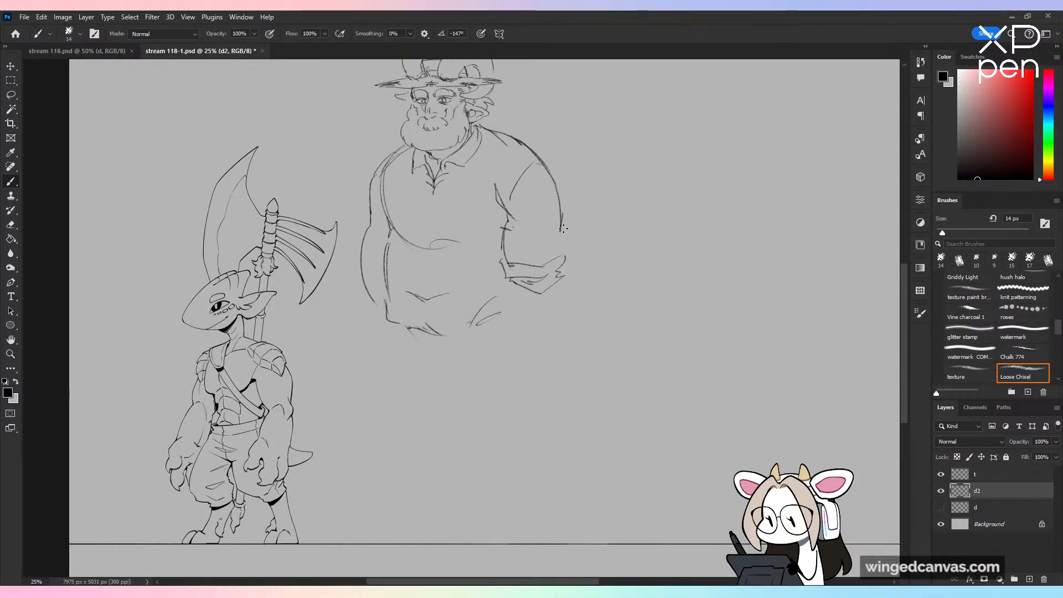
drag(397, 321, 386, 400)
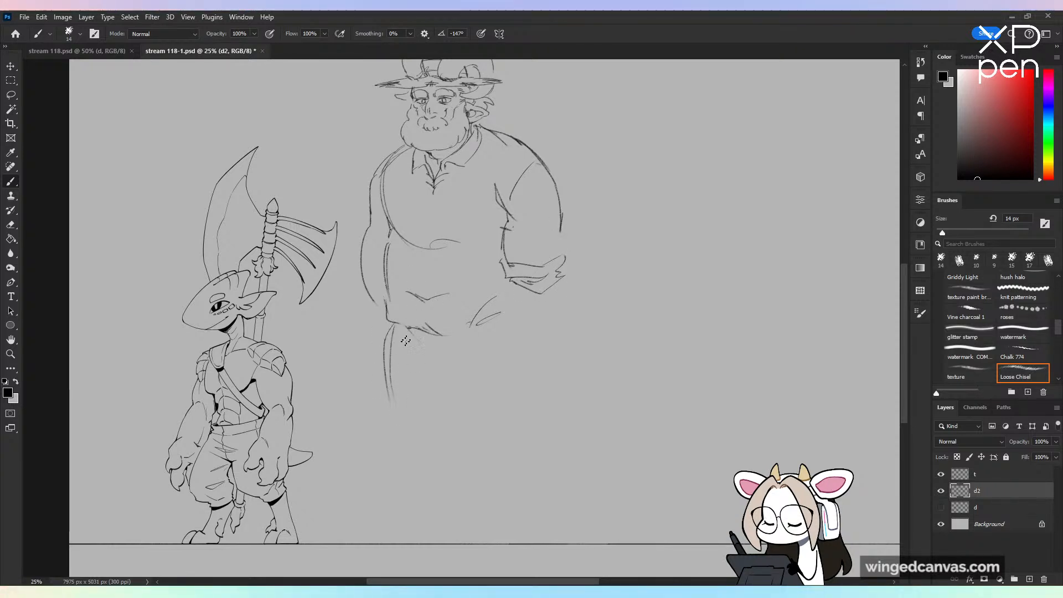
key(ctrl+z)
key(ctrl+z)
Step: Sketch the far trouser leg's outer line, the V-shaped crotch folds and the inner leg line below the shirt
drag(395, 325, 389, 434)
drag(410, 343, 441, 367)
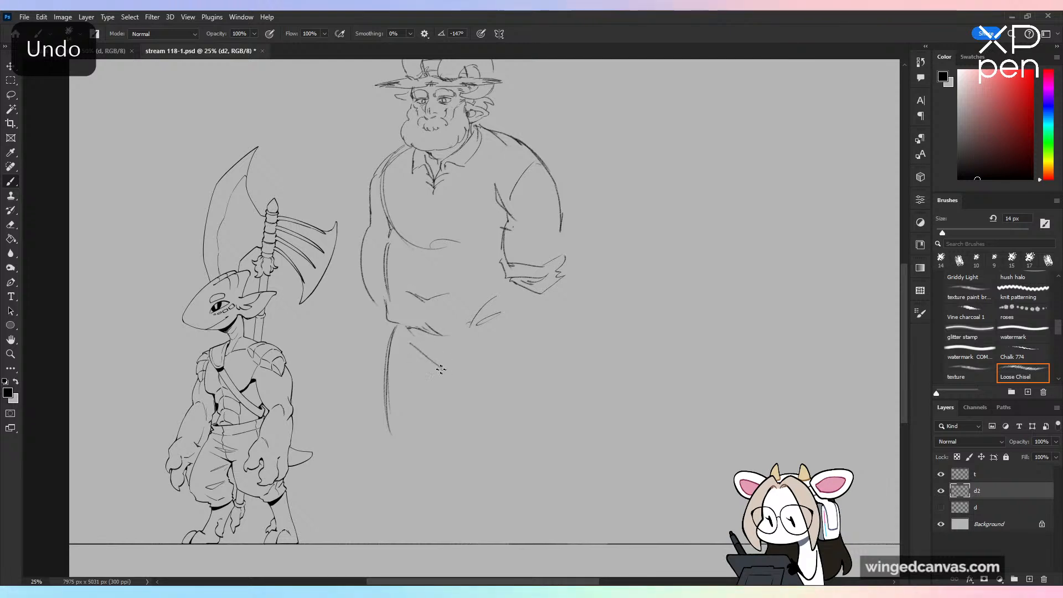
mouse_move(491, 333)
mouse_down()
mouse_move(452, 366)
mouse_move(454, 447)
mouse_up()
drag(446, 373, 455, 450)
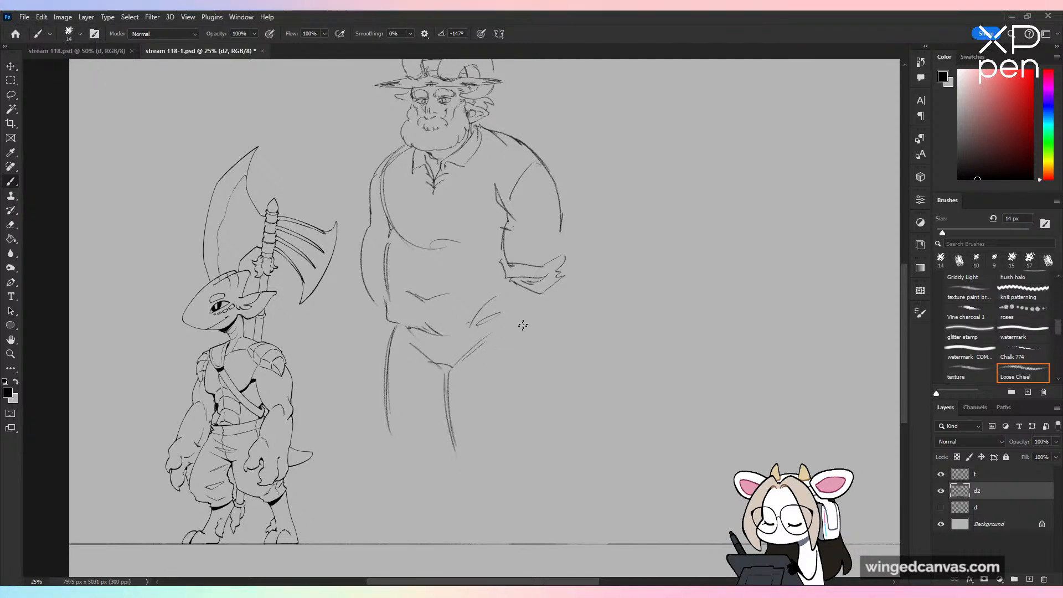
Step: Draw the ear-side trouser leg down to a rolled cuff and close the shirt hem at the hip
mouse_move(523, 327)
mouse_down()
mouse_move(518, 424)
mouse_move(524, 382)
mouse_up()
key(ctrl+z)
mouse_move(508, 438)
mouse_down()
mouse_move(467, 440)
mouse_move(455, 515)
mouse_move(513, 504)
mouse_move(449, 518)
mouse_move(499, 521)
mouse_move(450, 521)
mouse_move(526, 522)
mouse_move(523, 498)
mouse_up()
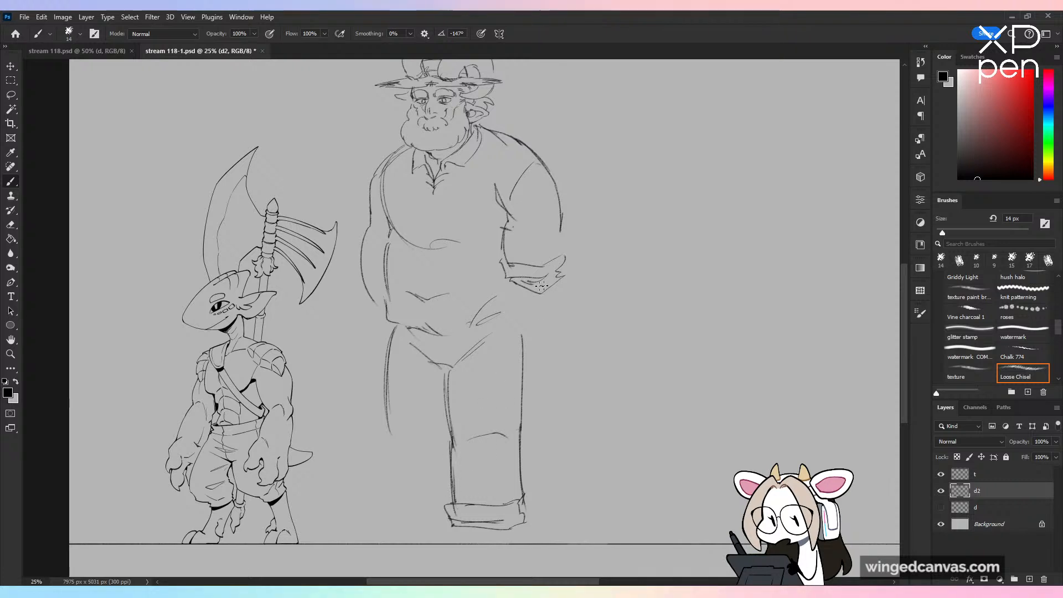
mouse_move(474, 326)
mouse_down()
mouse_move(442, 333)
mouse_move(519, 310)
mouse_up()
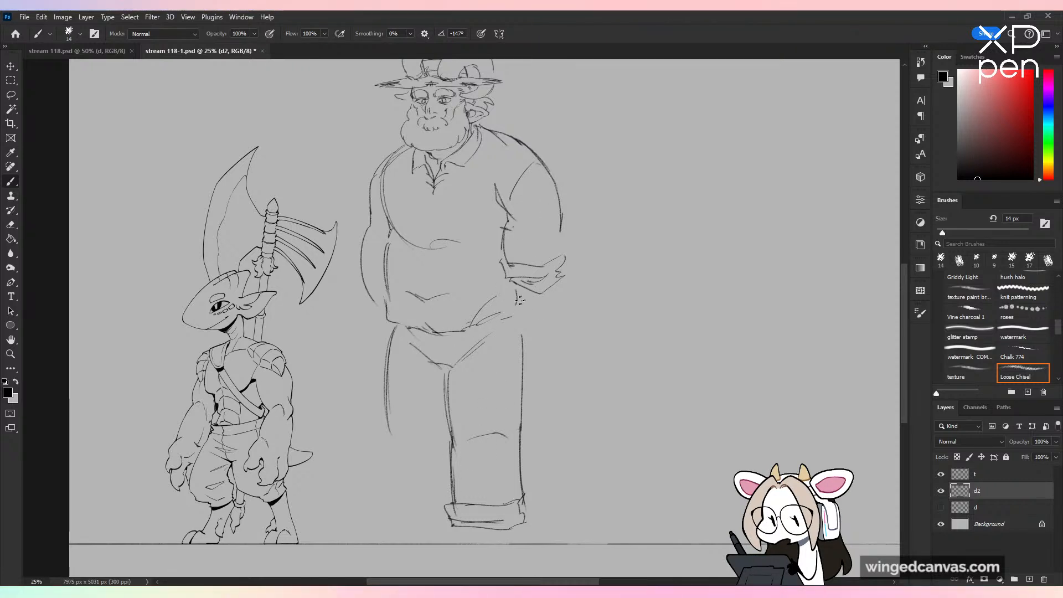
key(ctrl+z)
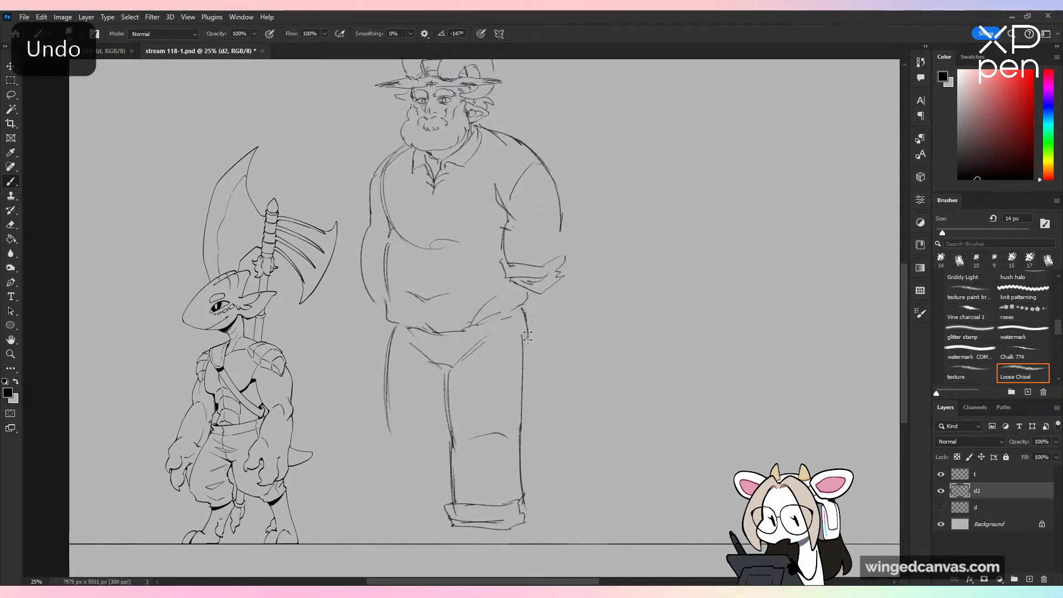
Step: Draw two double-lined suspender straps from the shoulders to the waist, and finish the far trouser leg with a rolled cuff
mouse_move(497, 318)
mouse_down()
mouse_move(456, 329)
mouse_move(494, 141)
mouse_move(475, 319)
mouse_up()
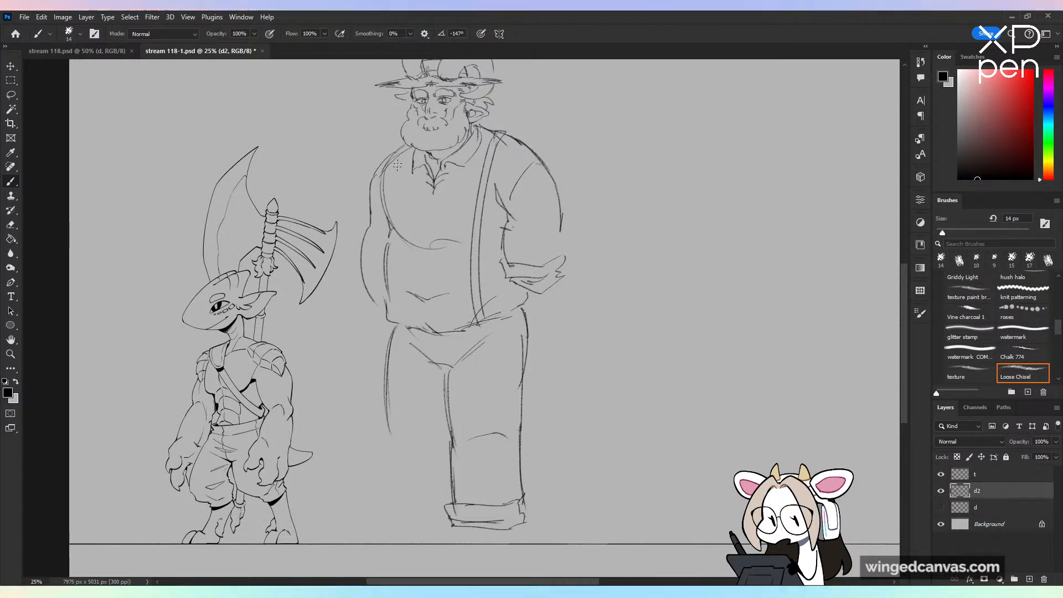
drag(399, 153, 401, 296)
key(ctrl+z)
mouse_move(402, 154)
mouse_down()
mouse_move(401, 238)
mouse_move(403, 154)
mouse_move(397, 327)
mouse_up()
key(ctrl+z)
drag(397, 238, 405, 330)
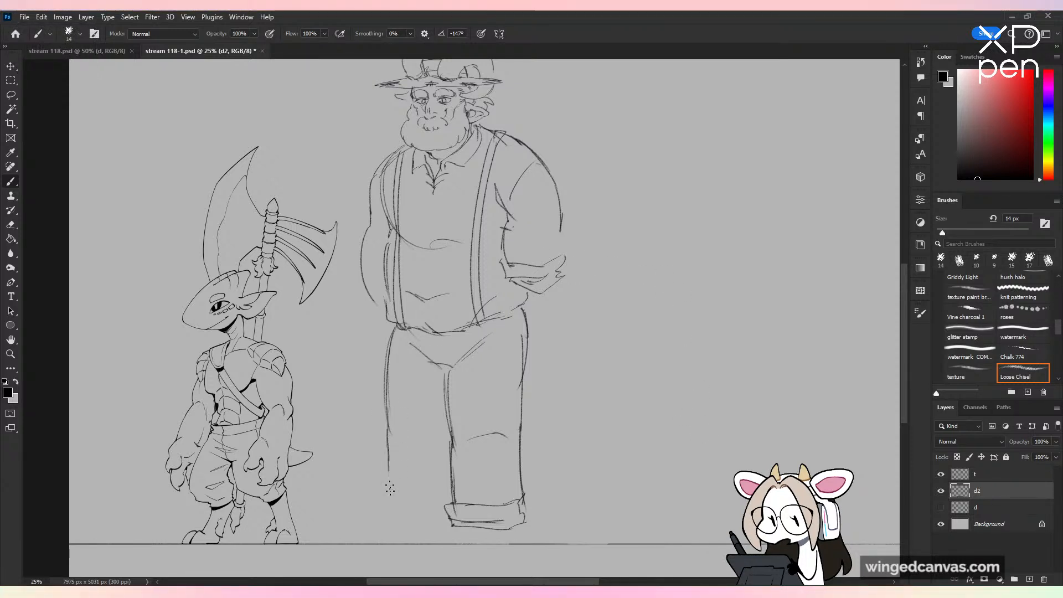
mouse_move(388, 470)
mouse_down()
mouse_move(409, 509)
mouse_move(387, 514)
mouse_move(419, 529)
mouse_up()
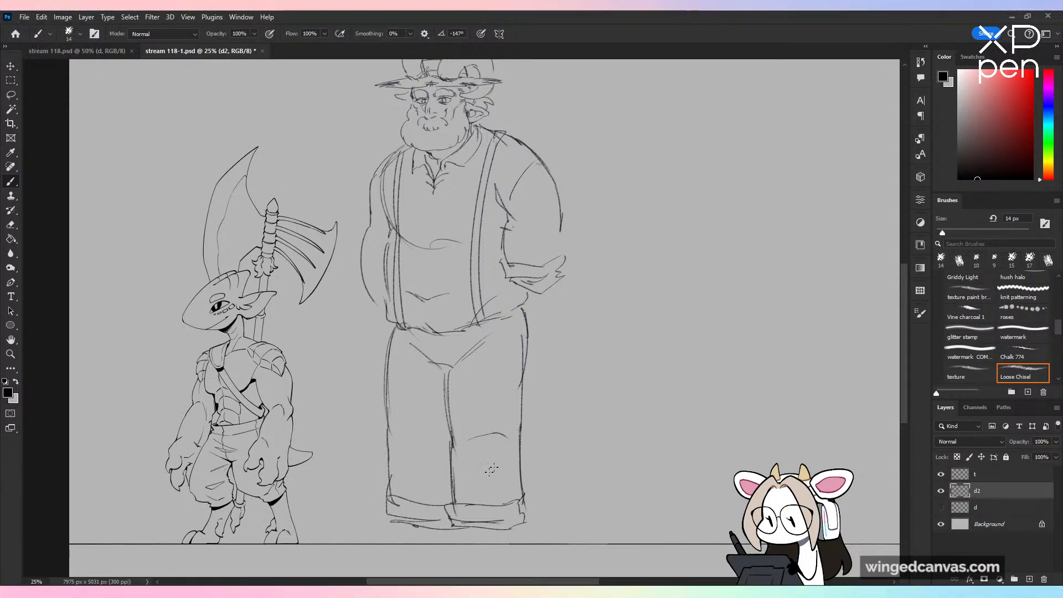
Step: Add a rolled cuff to the far sleeve, and draw the ear-side forearm and the fold lines above its cuff
mouse_move(368, 245)
mouse_down()
mouse_move(363, 274)
mouse_move(384, 276)
mouse_move(360, 288)
mouse_up()
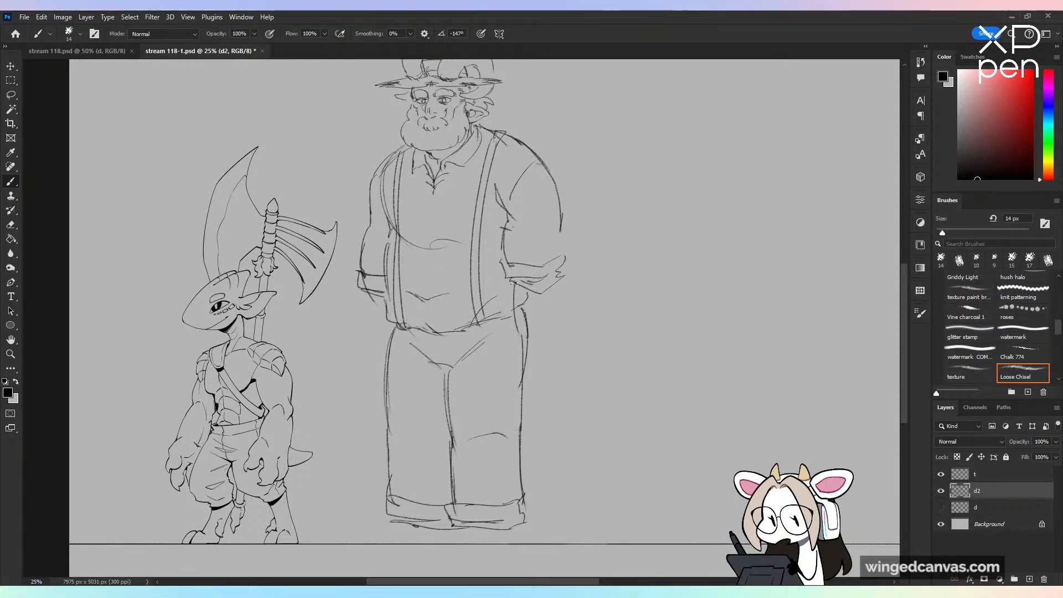
key(ctrl+z)
drag(557, 279, 531, 344)
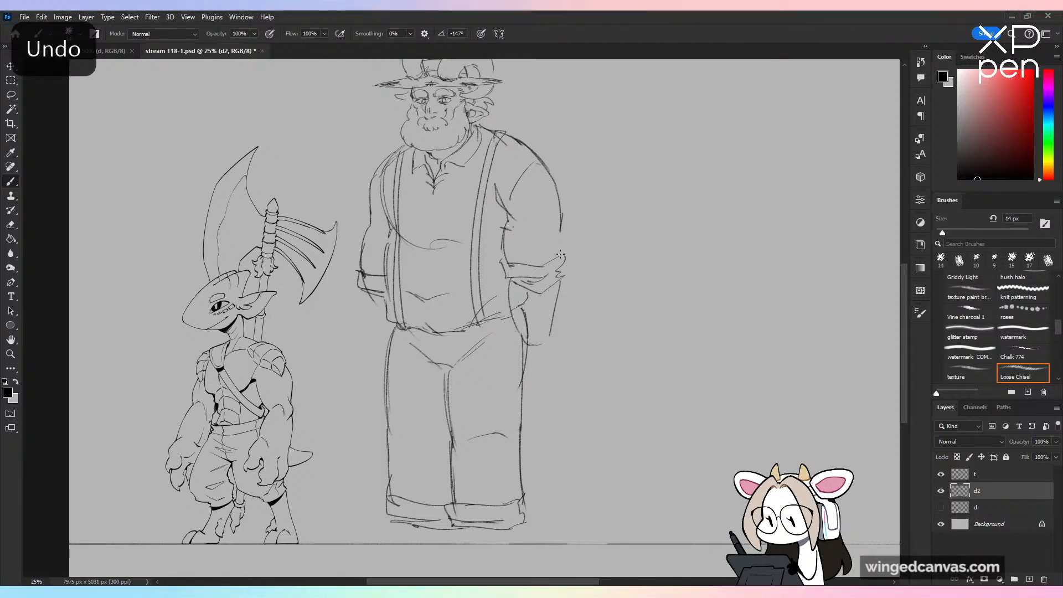
drag(508, 245, 560, 244)
drag(510, 254, 563, 256)
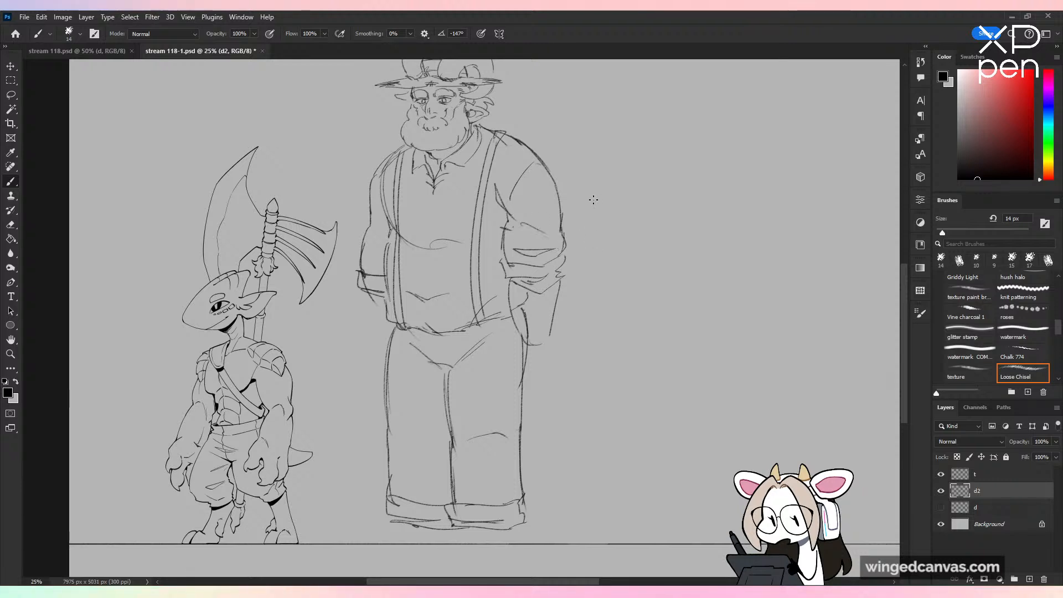
Step: Draw the far forearm down to the wrist and redraw the far sleeve's rolled cuff wider with bunched folds
drag(358, 293, 366, 350)
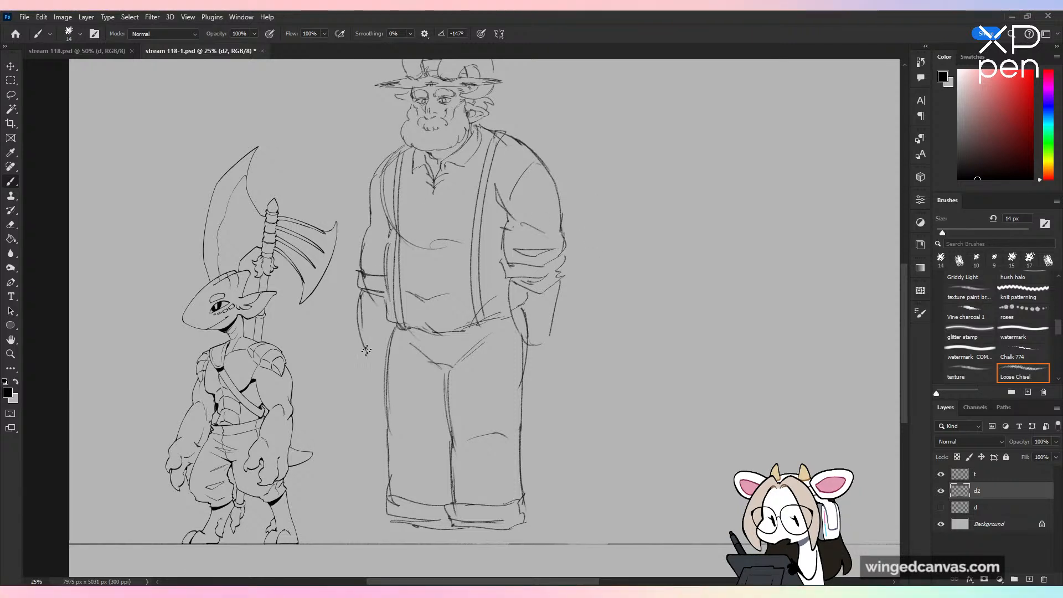
key(ctrl+minus)
key(ctrl+plus)
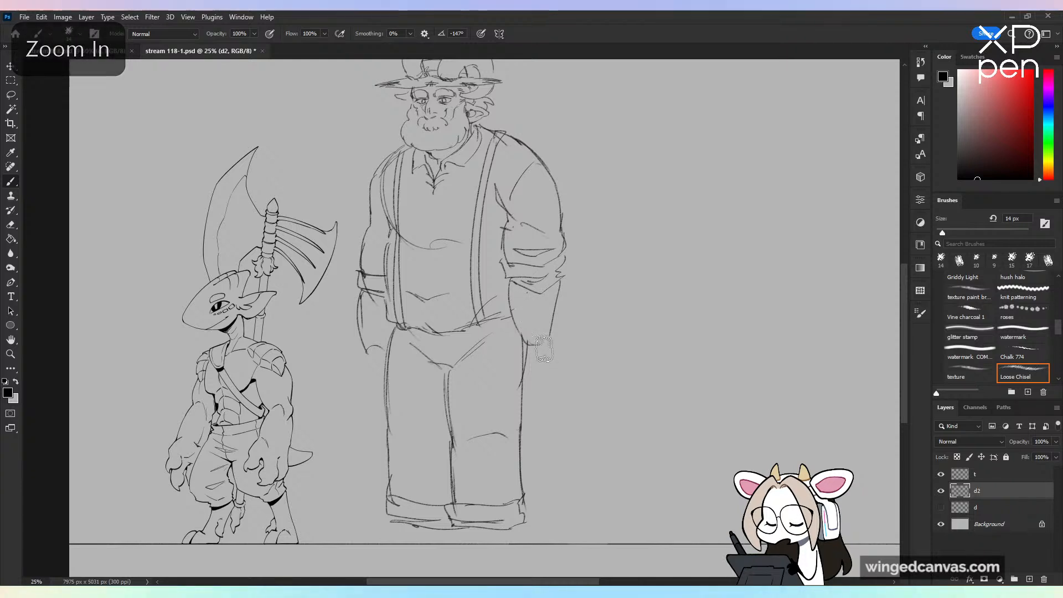
mouse_move(359, 319)
mouse_down()
mouse_move(373, 287)
mouse_move(382, 322)
mouse_up()
mouse_move(386, 276)
mouse_down()
mouse_move(359, 268)
mouse_move(367, 280)
mouse_move(361, 270)
mouse_move(355, 282)
mouse_move(380, 290)
mouse_move(353, 279)
mouse_move(353, 293)
mouse_move(392, 294)
mouse_move(358, 294)
mouse_move(365, 350)
mouse_up()
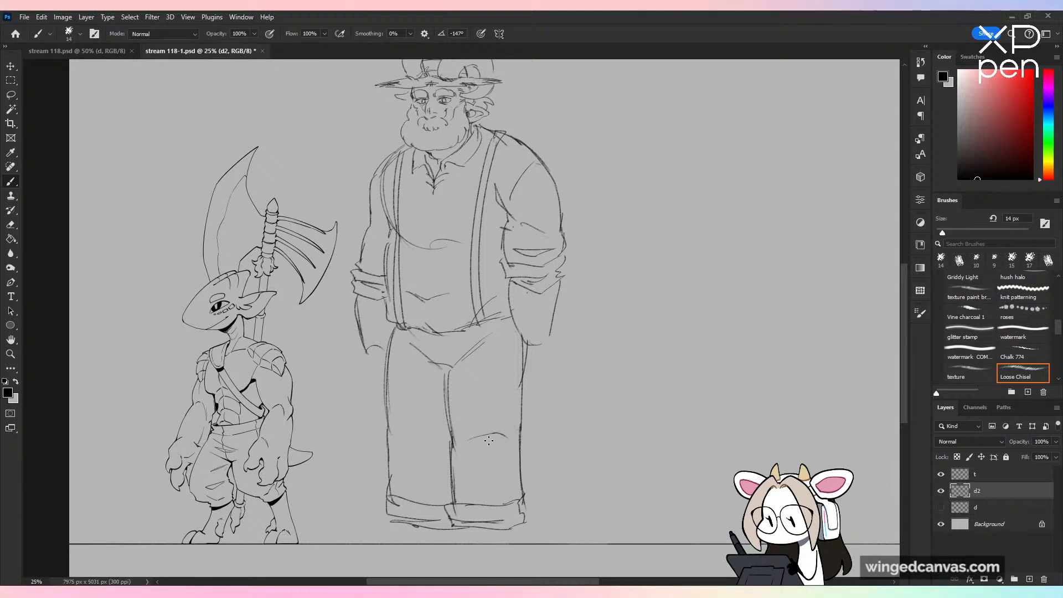
Step: Erase the overlapping contour lines at the far shoulder and upper arm
key(e)
drag(377, 170, 388, 217)
key(b)
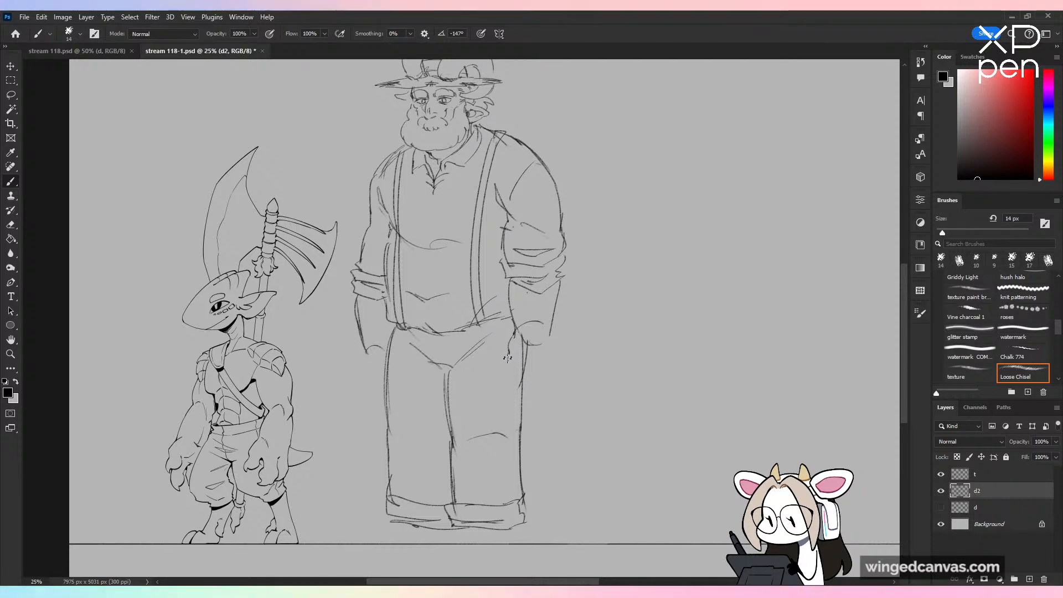
Step: Sketch the ear-side hand with a thumb and hanging fingers, and a loosely curled far hand beside the hip
drag(521, 344, 507, 366)
mouse_move(555, 314)
mouse_down()
mouse_move(547, 365)
mouse_move(524, 360)
mouse_move(527, 382)
mouse_move(540, 382)
mouse_up()
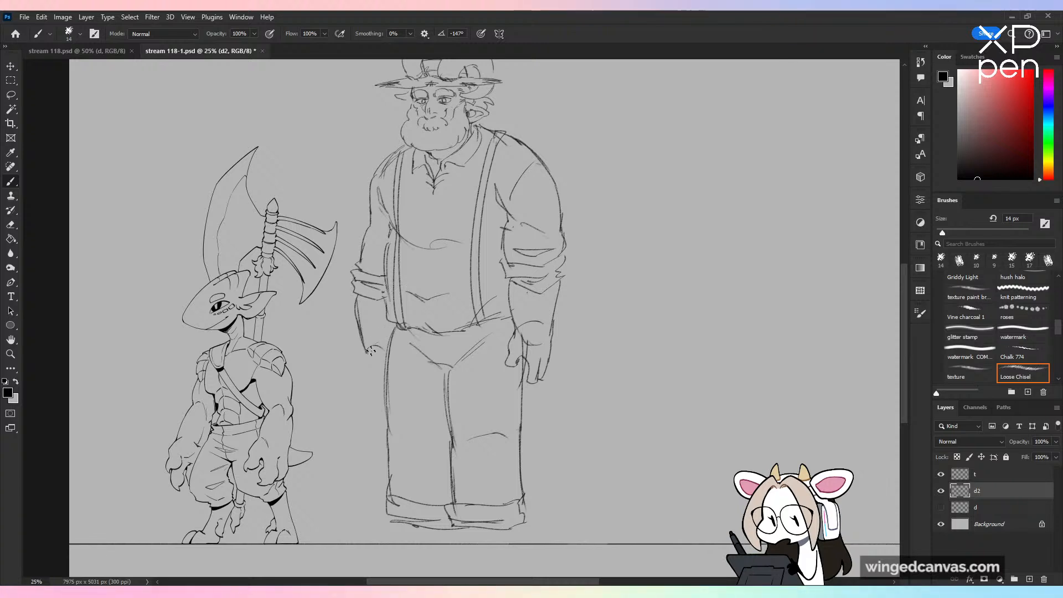
mouse_move(386, 337)
mouse_down()
mouse_move(366, 349)
mouse_move(383, 388)
mouse_up()
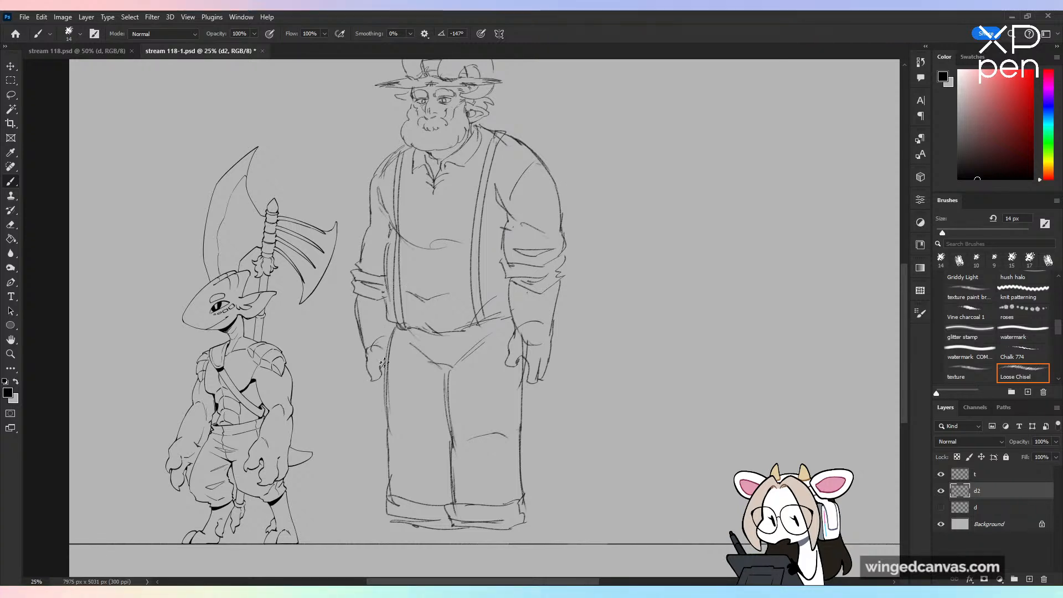
key(ctrl+z)
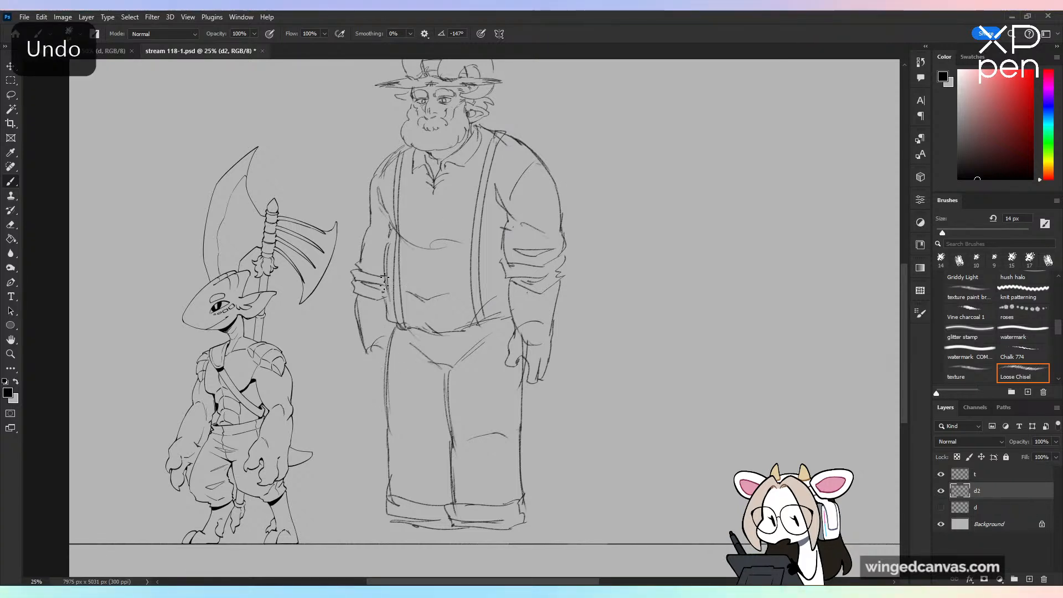
mouse_move(371, 348)
mouse_down()
mouse_move(361, 360)
mouse_move(377, 361)
mouse_move(383, 383)
mouse_up()
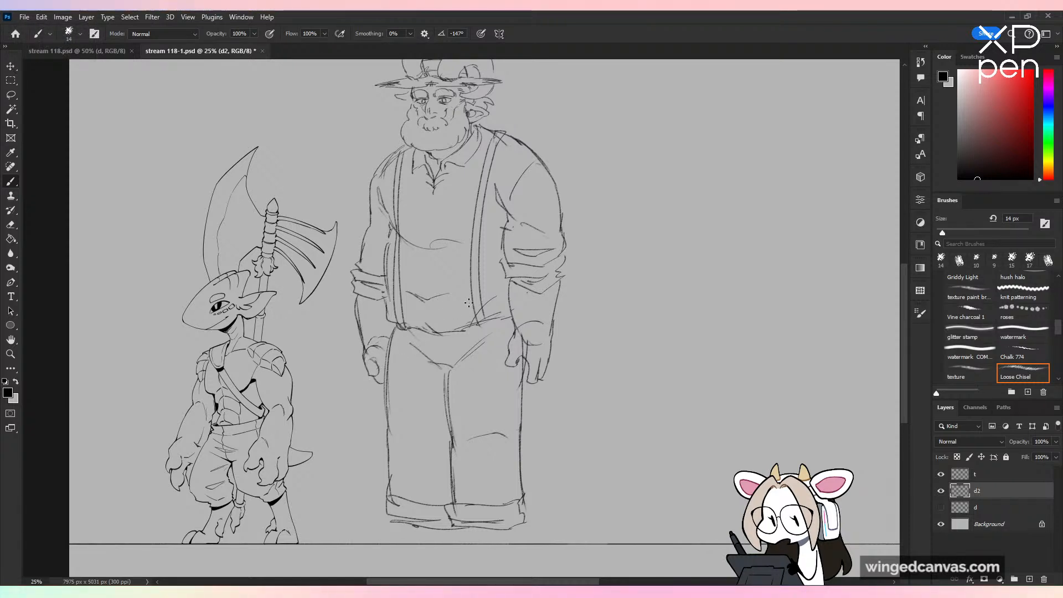
Step: Erase the far arm's lower sleeve, cuff, forearm and hand
mouse_move(363, 267)
mouse_down()
mouse_move(369, 260)
mouse_move(376, 391)
mouse_up()
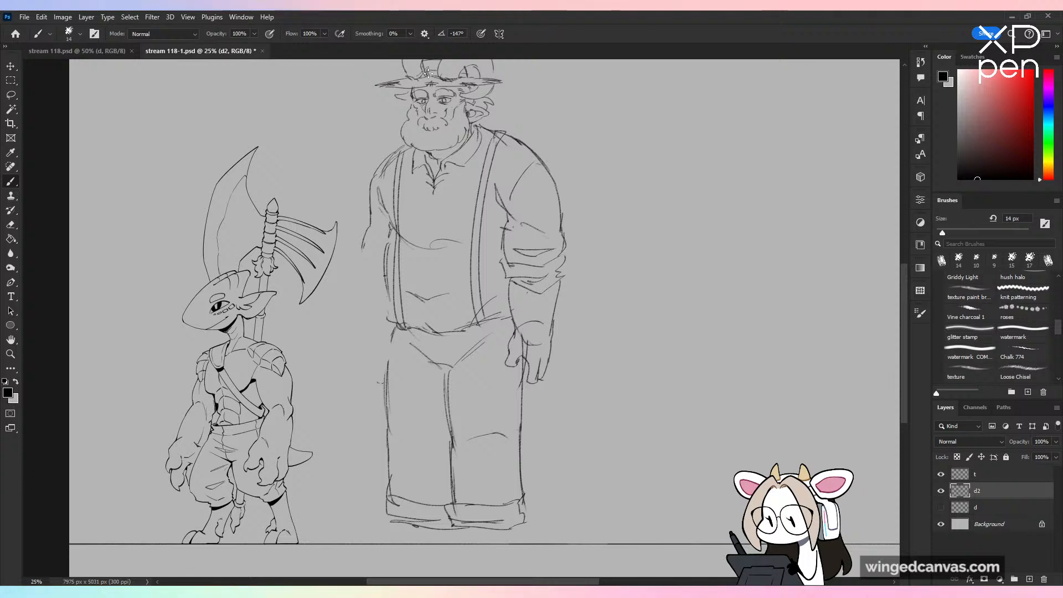
Step: Redraw the far arm's lower sleeve, rolled cuff and forearm down to the wrist
drag(371, 210, 382, 260)
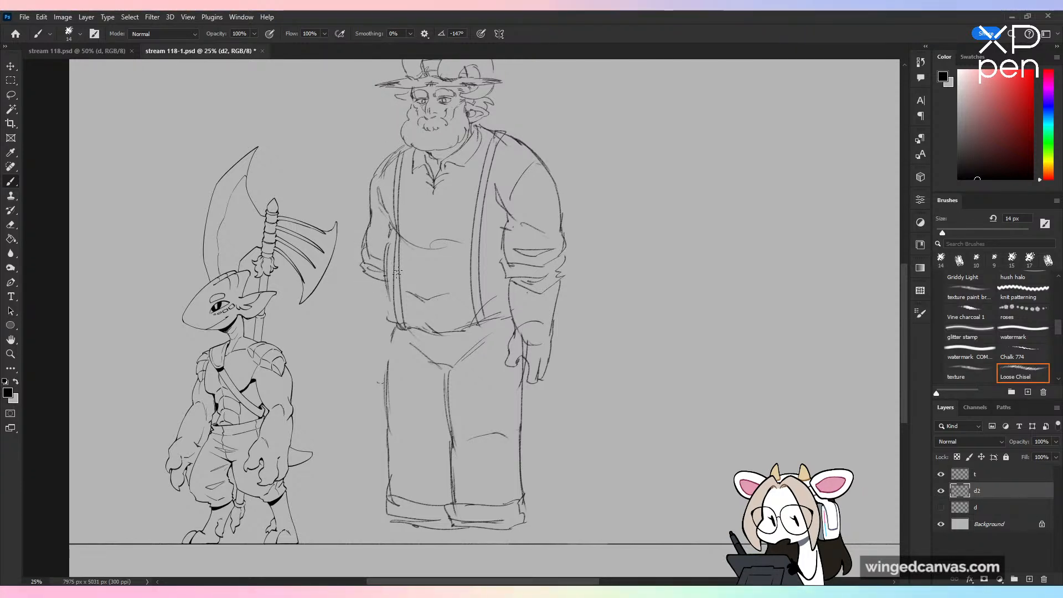
key(ctrl+z)
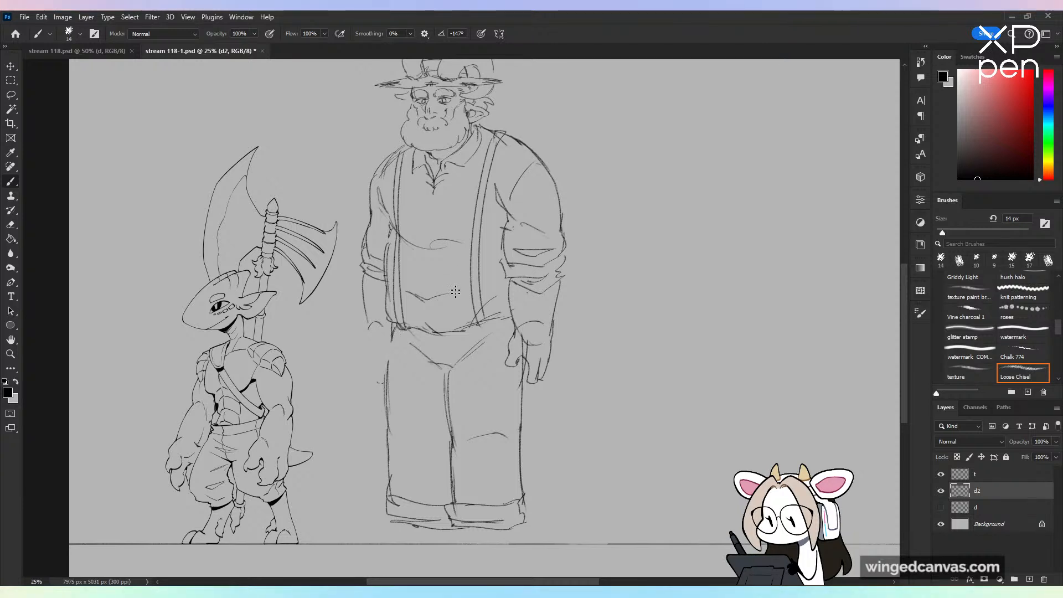
Step: Erase the curved shirt hem and suspender ends, and redraw a straighter trouser waistline with round suspender clips
mouse_move(397, 325)
mouse_down()
mouse_move(463, 328)
mouse_move(499, 322)
mouse_up()
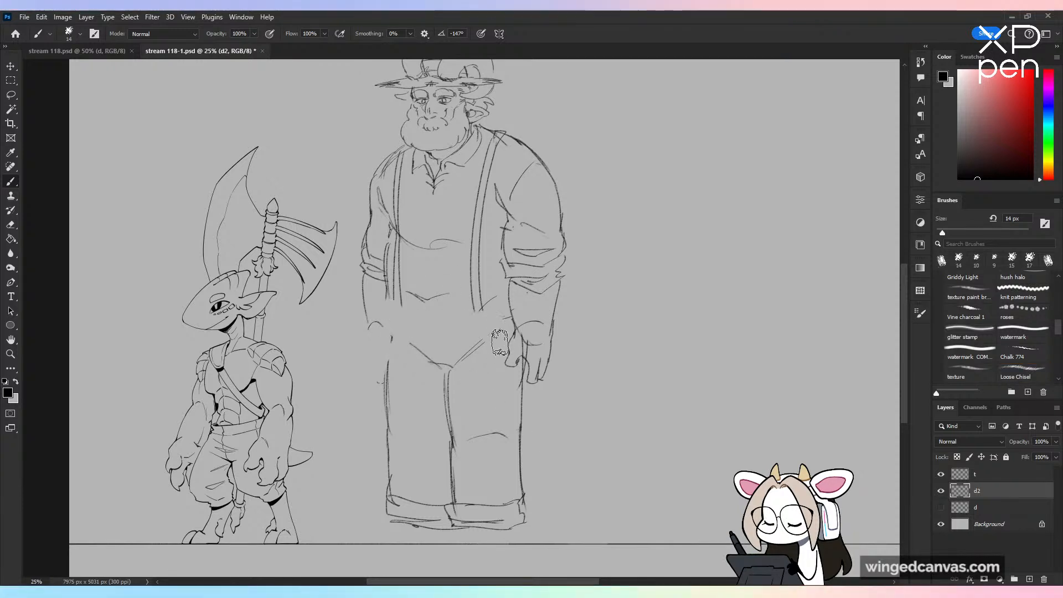
drag(401, 302, 403, 321)
drag(475, 313, 480, 321)
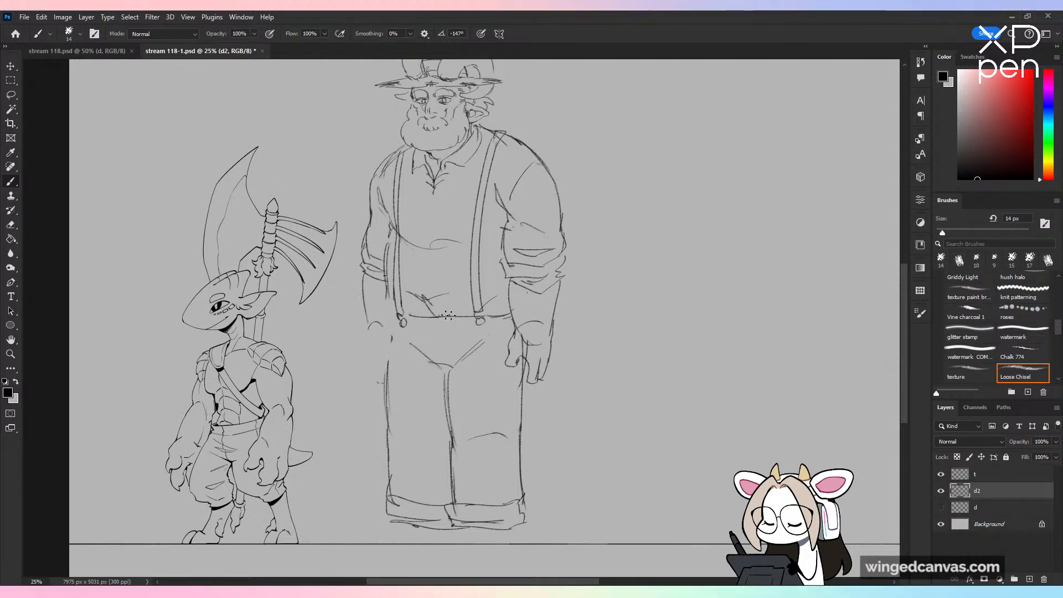
key(ctrl+z)
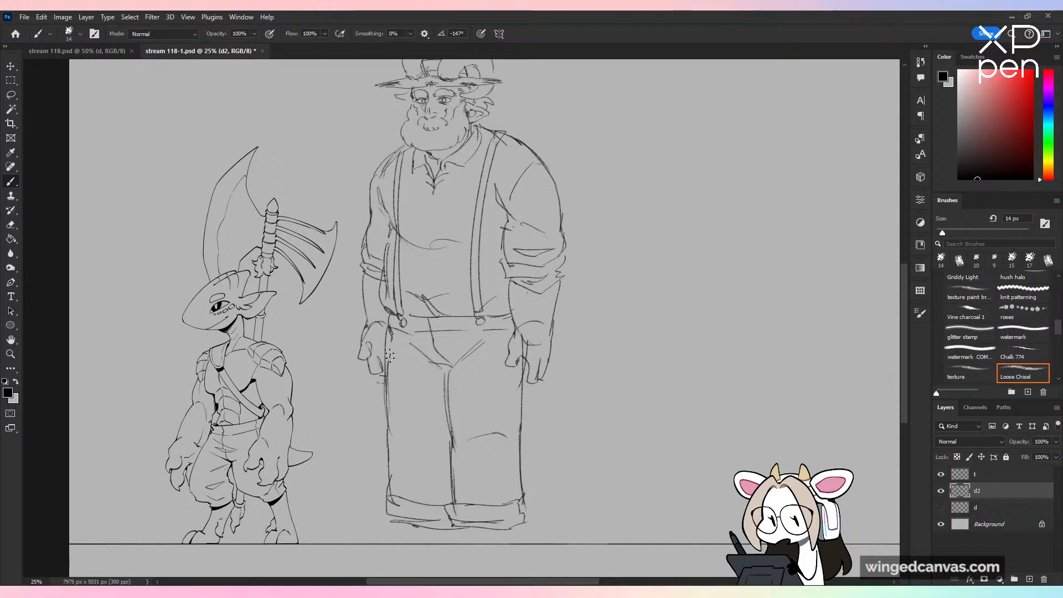
Step: Refine the far hand's curled fingers beside the hip and add short hair strokes across both forearms
key(ctrl+z)
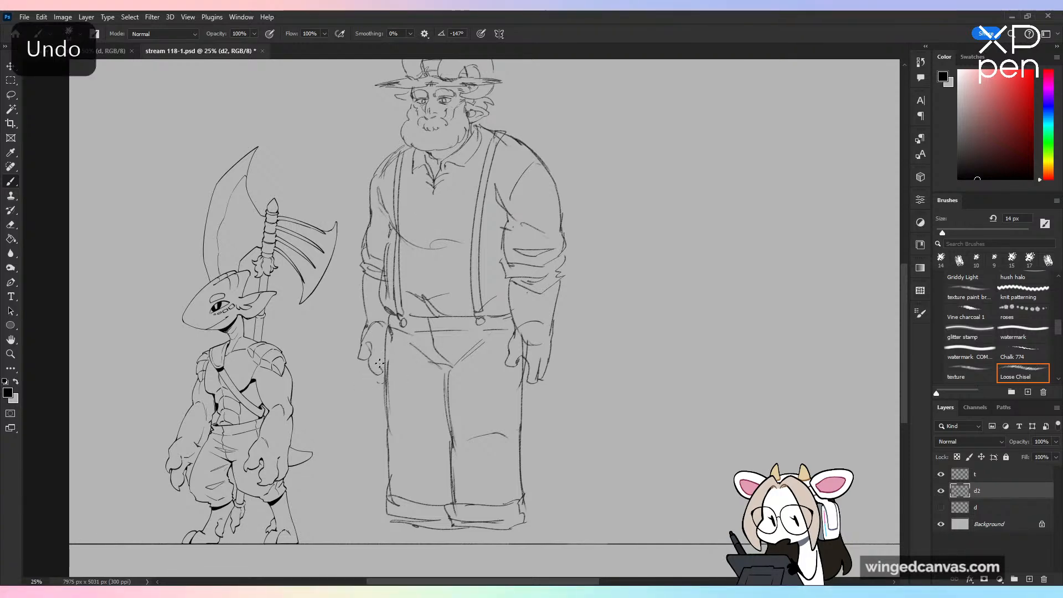
drag(380, 364, 386, 377)
key(ctrl+minus)
key(ctrl+shift+h)
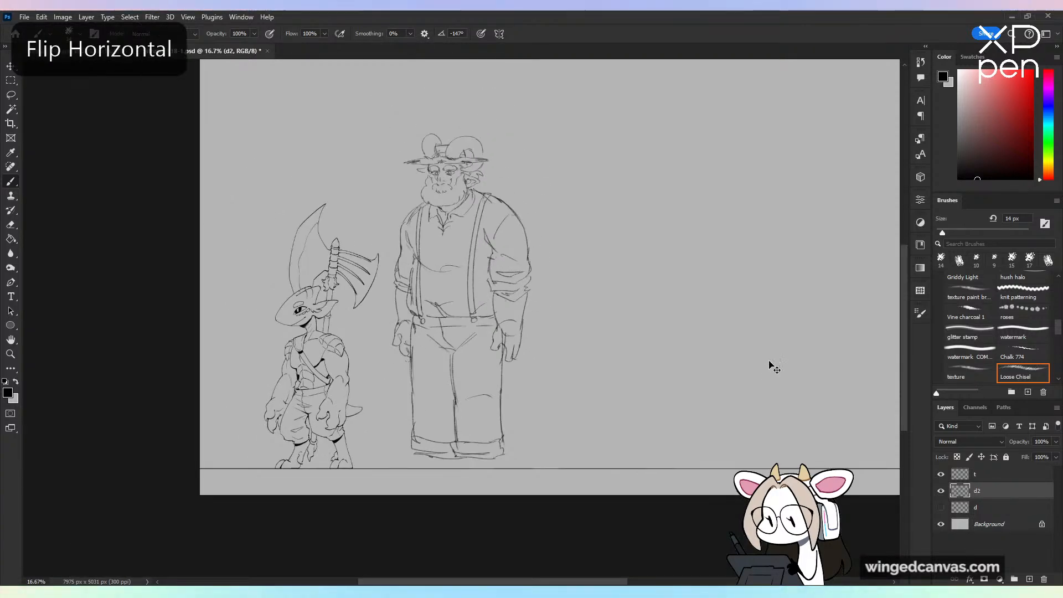
key(ctrl+shift+h)
key(ctrl+plus)
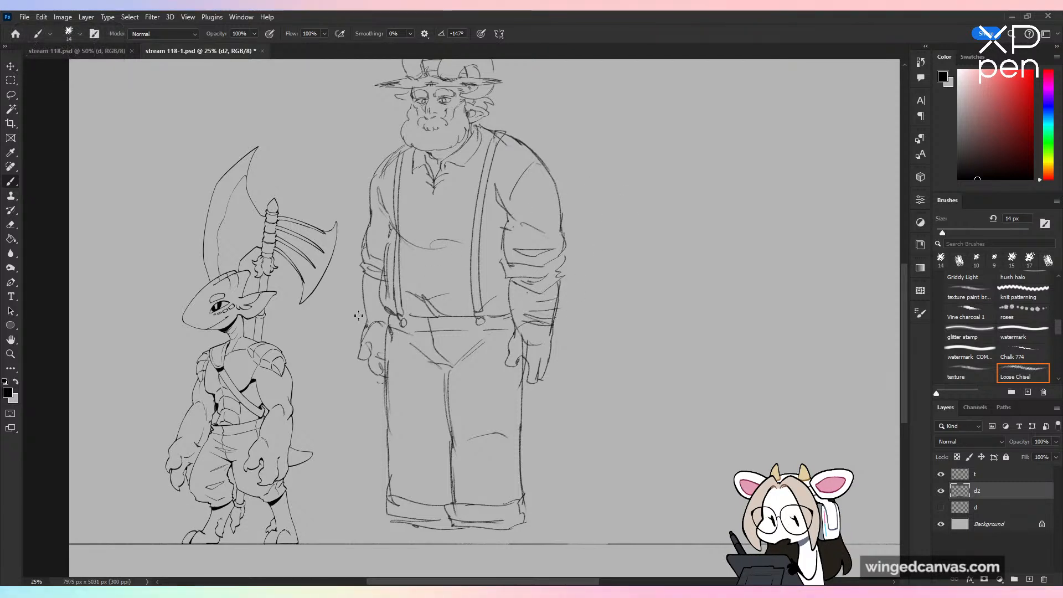
drag(580, 386, 569, 335)
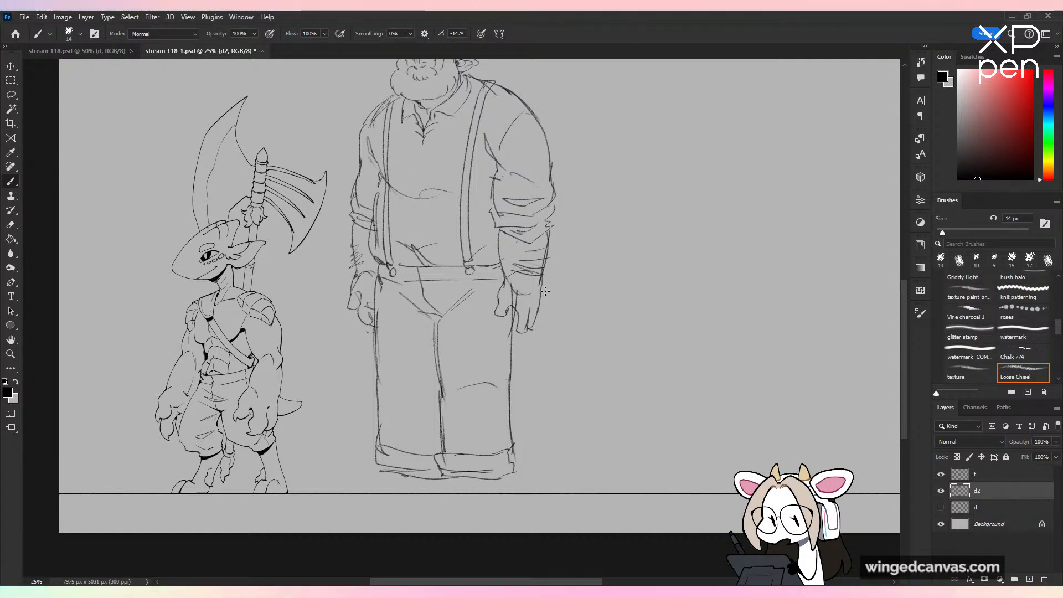
Step: Scale the bearded character on layer d2 down to 93.38% and shift it slightly towards the axe-carrying creature
key(ctrl+minus)
drag(536, 358, 581, 370)
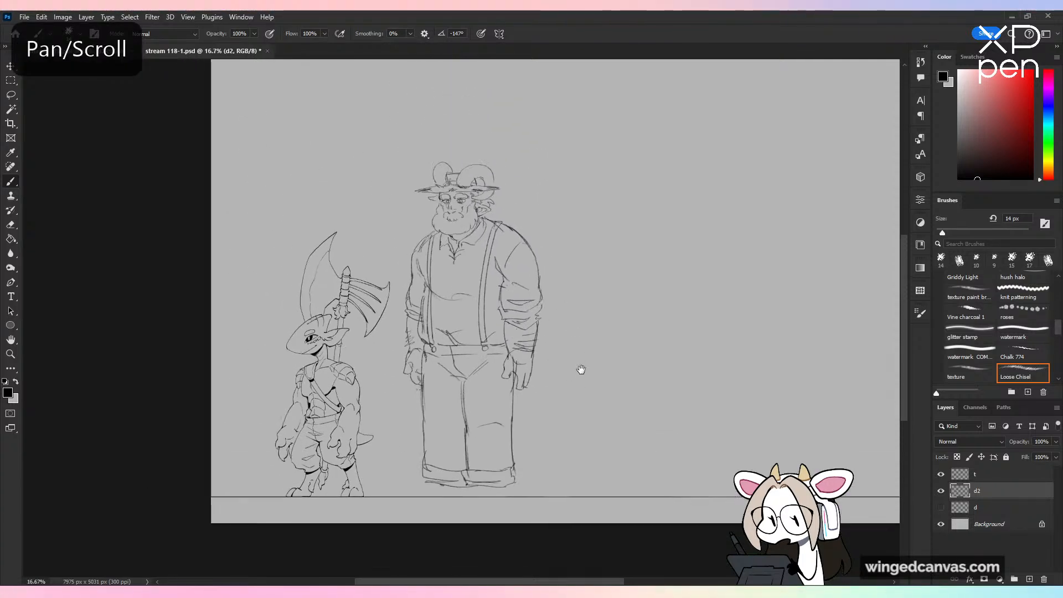
key(ctrl+t)
drag(473, 486, 475, 467)
drag(507, 353, 498, 371)
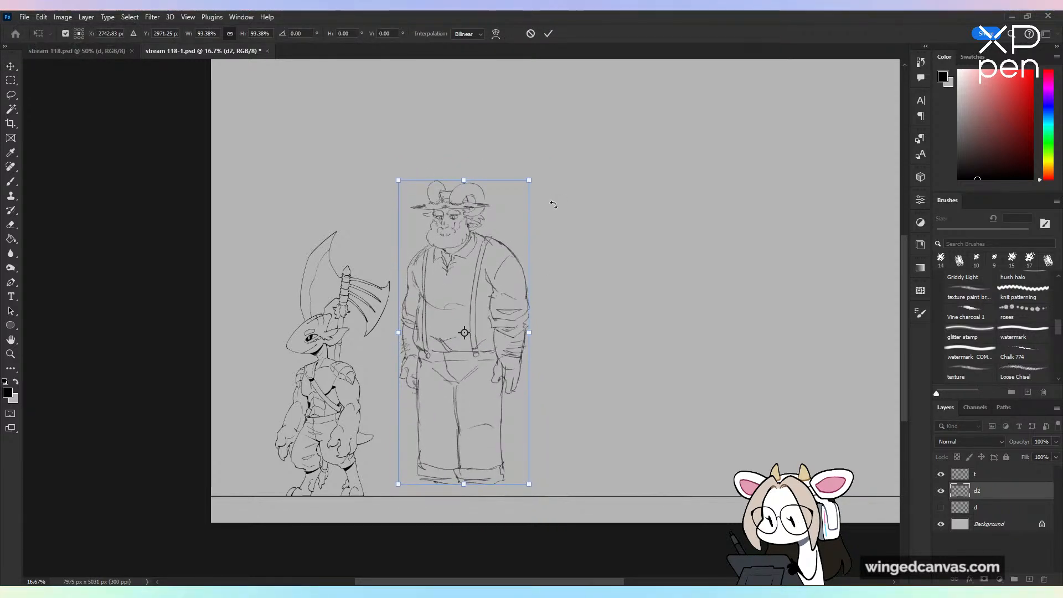
click(548, 33)
key(b)
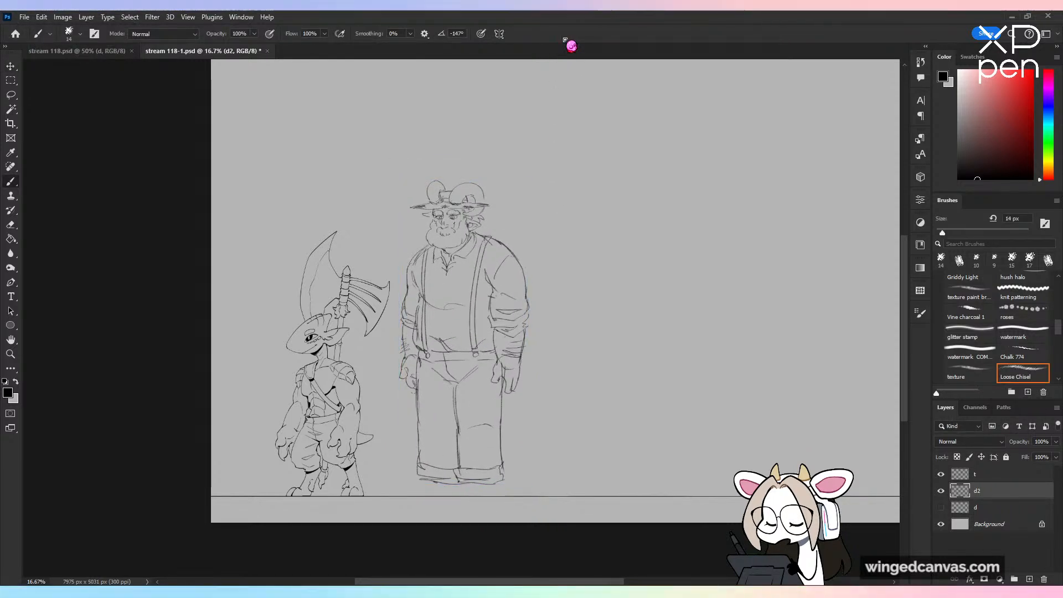
Step: Sketch curved trouser pockets and a pair of rounded shoes below the cuffs, resting on the ground line
key(ctrl+plus)
drag(567, 343, 591, 207)
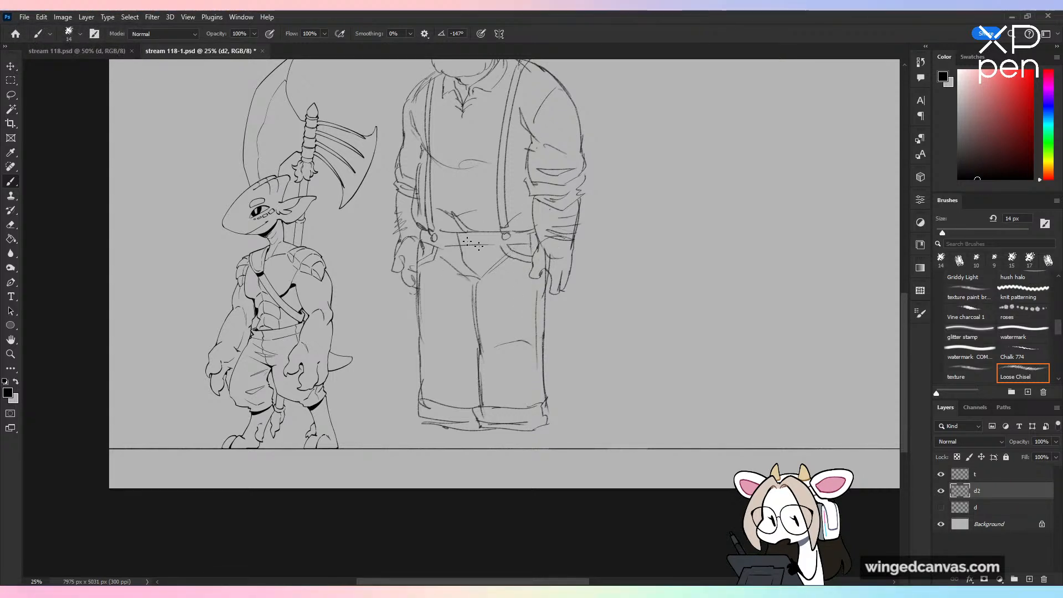
key(e)
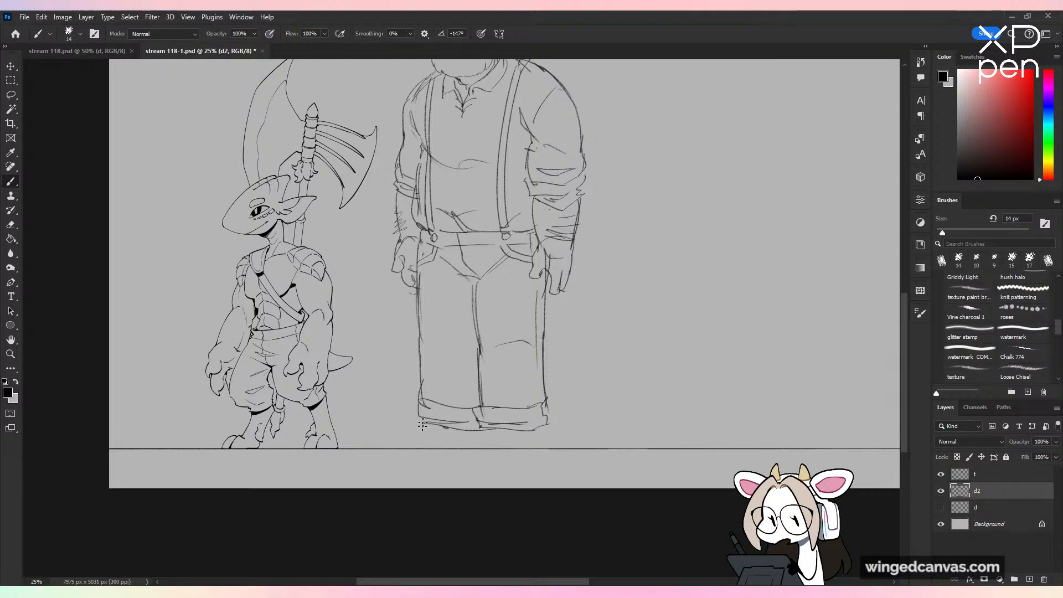
mouse_move(425, 428)
mouse_down()
mouse_move(387, 446)
mouse_move(483, 447)
mouse_move(523, 431)
mouse_move(538, 443)
mouse_up()
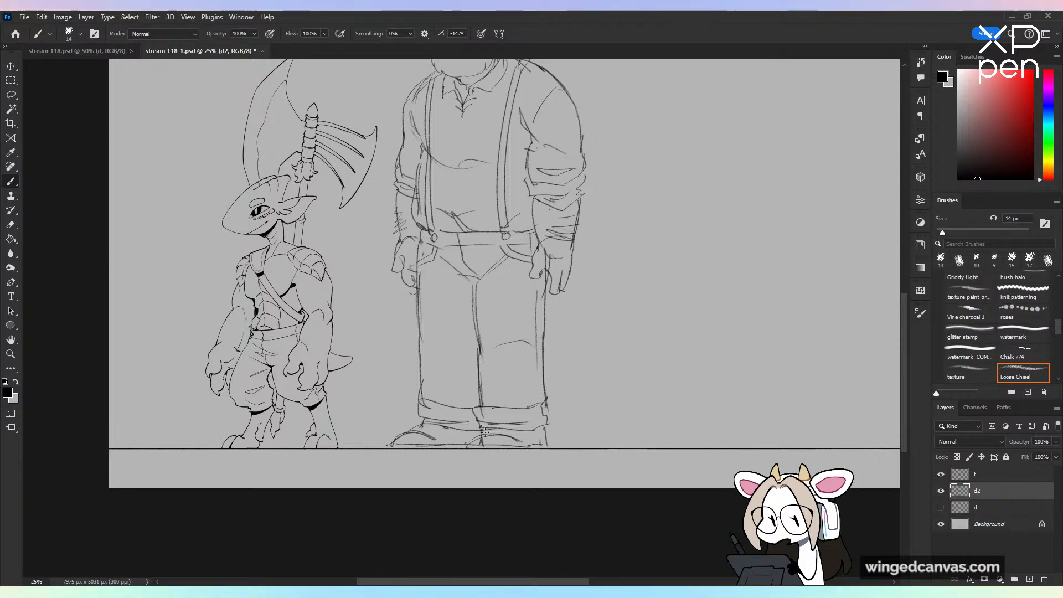
Step: Open the red-haired portrait illustration from the recent files and examine its face, hair and clothing up close
click(15, 33)
click(421, 233)
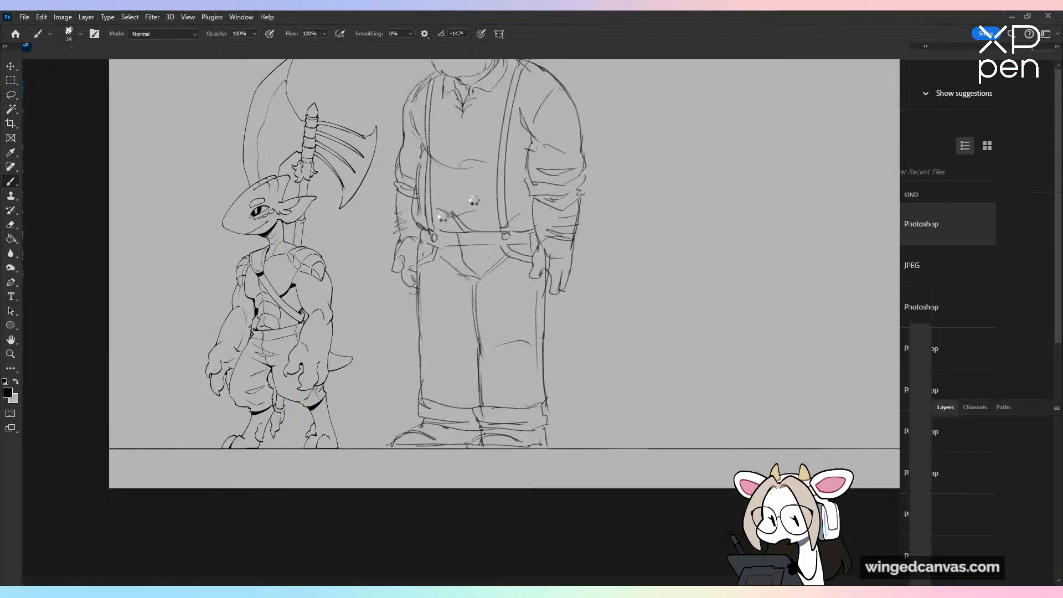
drag(633, 378, 636, 383)
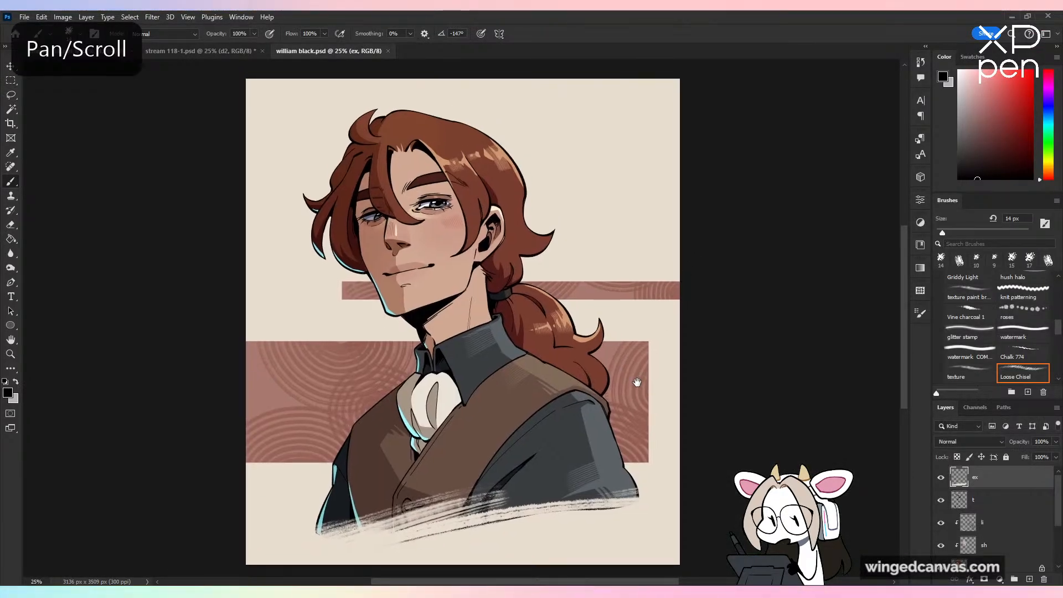
key(ctrl+plus)
key(ctrl+plus)
drag(634, 357, 634, 348)
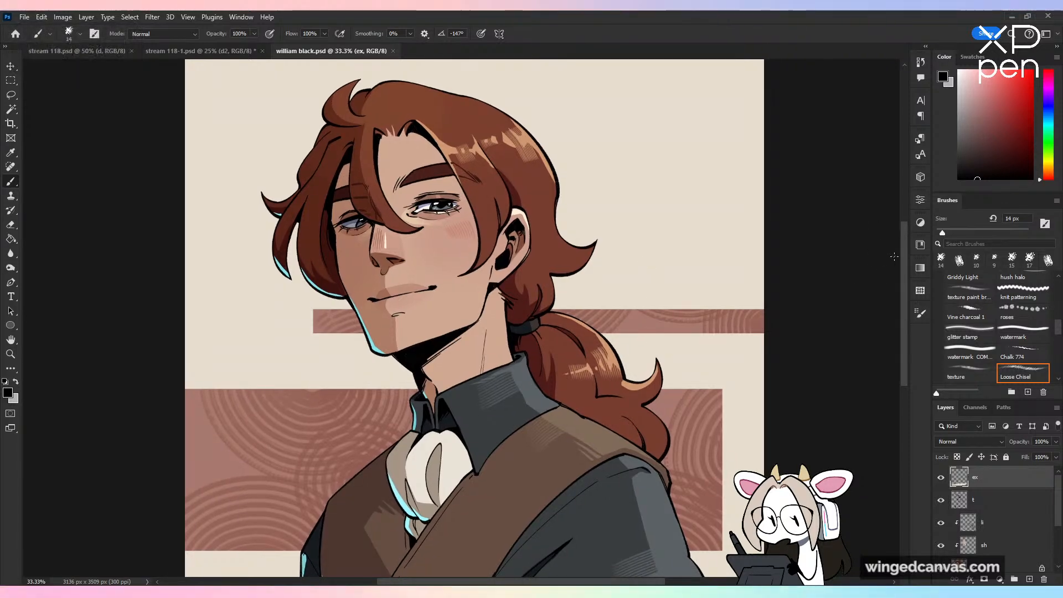
mouse_move(905, 255)
mouse_down()
mouse_move(901, 271)
mouse_move(905, 262)
mouse_up()
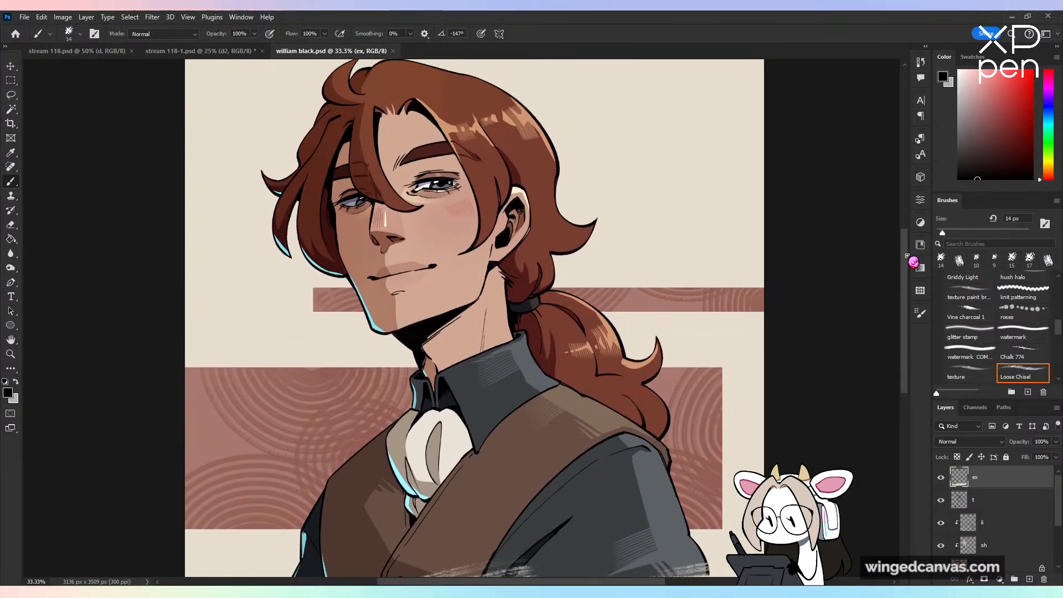
key(ctrl+plus)
key(ctrl+minus)
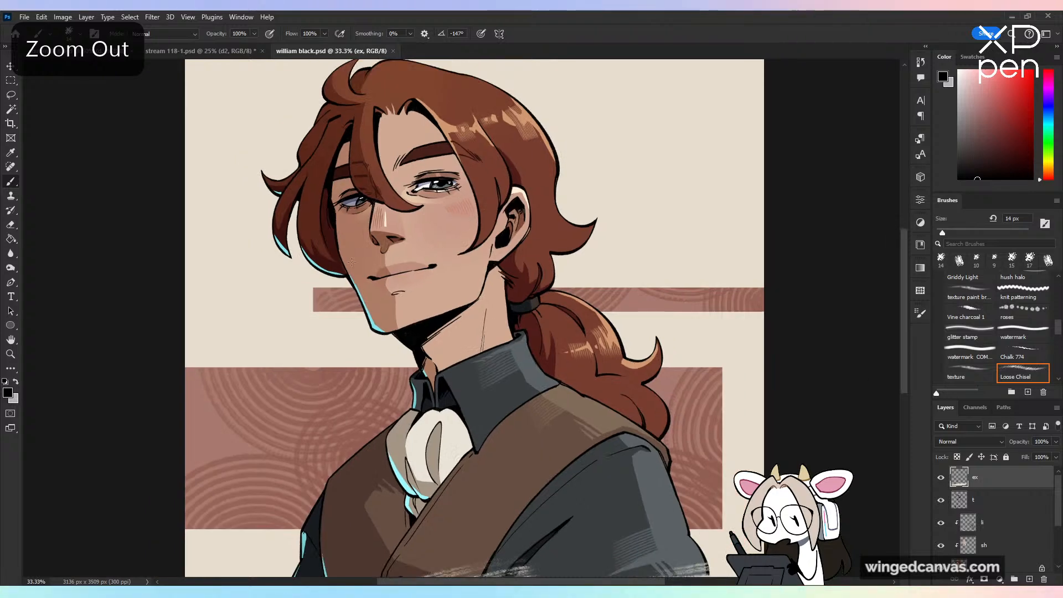
drag(613, 213, 612, 177)
key(ctrl+minus)
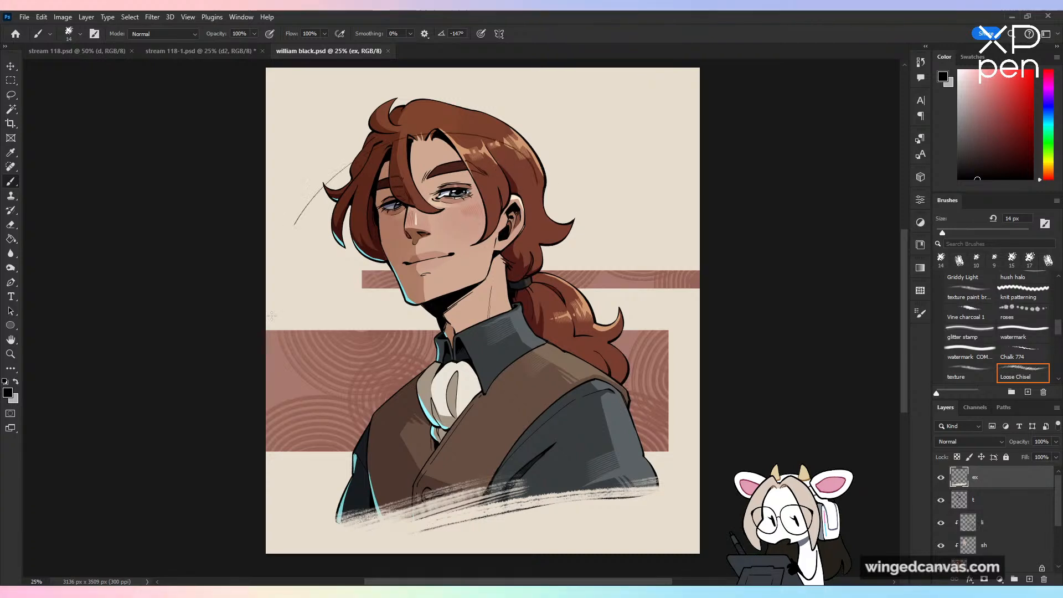
Step: Undo the test strokes beside the portrait and close its file to return to the character sketch
drag(272, 316, 90, 360)
key(ctrl+z)
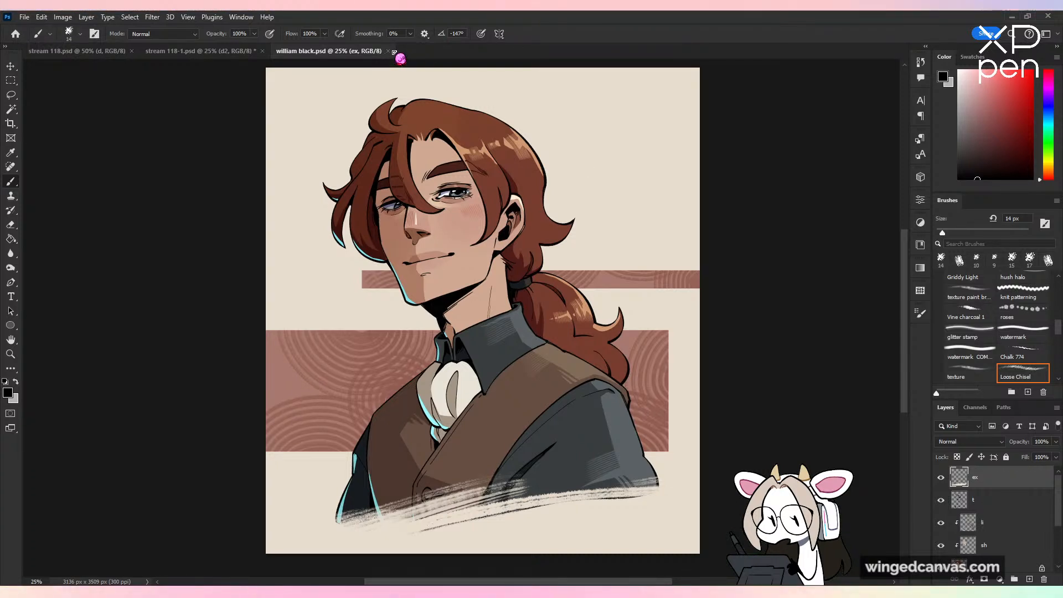
scroll(685, 255, up, 1)
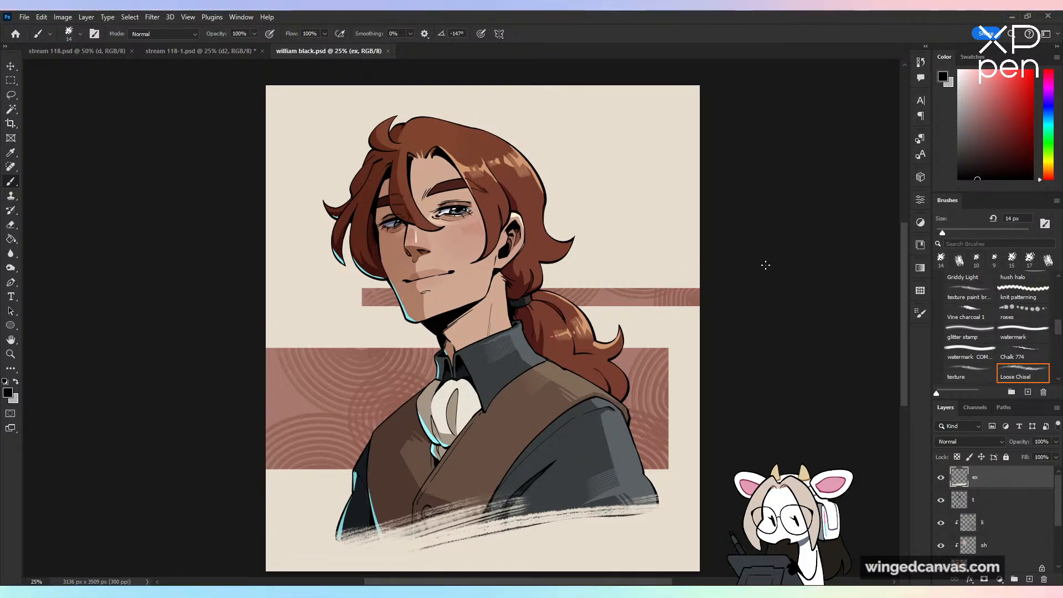
click(388, 51)
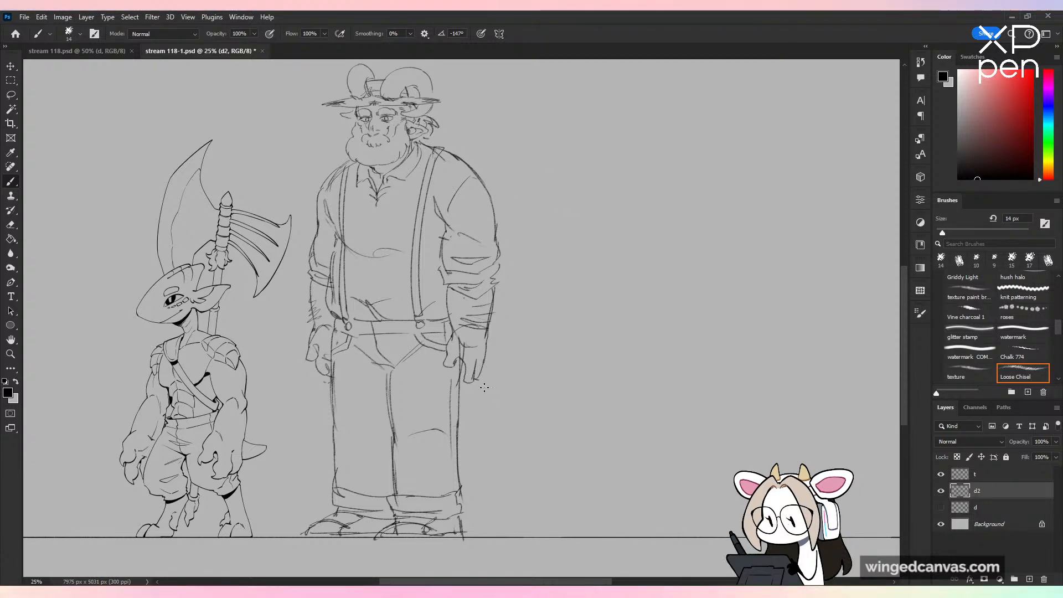
key(ctrl+z)
drag(460, 402, 494, 474)
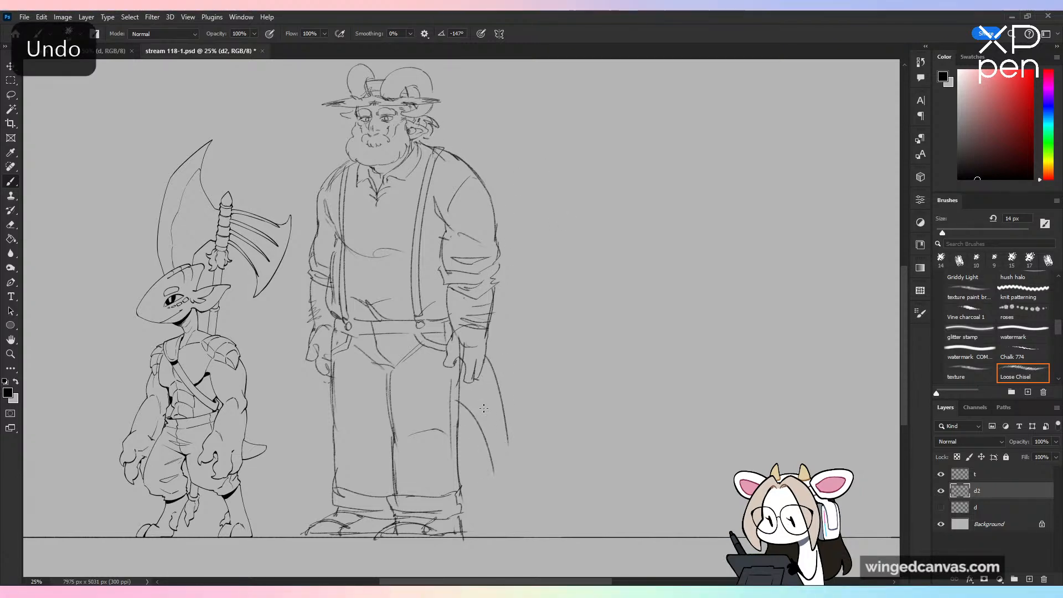
drag(461, 387, 487, 451)
key(ctrl+z)
key(ctrl+z)
mouse_move(414, 323)
mouse_down()
mouse_move(398, 377)
mouse_move(413, 384)
mouse_up()
drag(486, 409, 547, 447)
drag(412, 380, 472, 443)
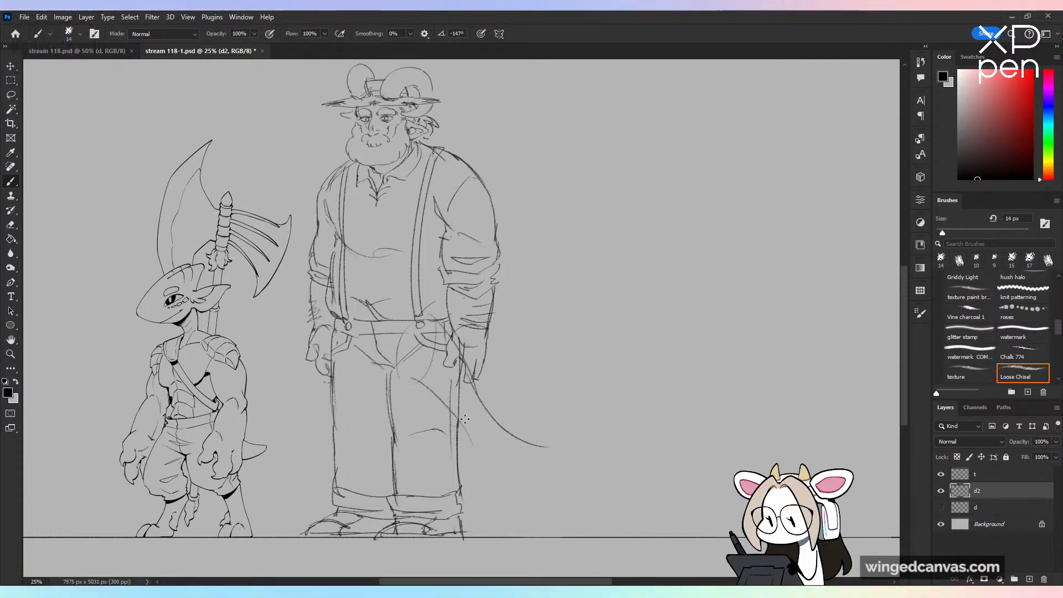
key(ctrl+z)
key(ctrl+z)
Step: Sketch a long tail sweeping down behind the near leg and curving outward to a pointed, jagged-edged tuft
mouse_move(470, 376)
mouse_down()
mouse_move(489, 457)
mouse_move(547, 496)
mouse_up()
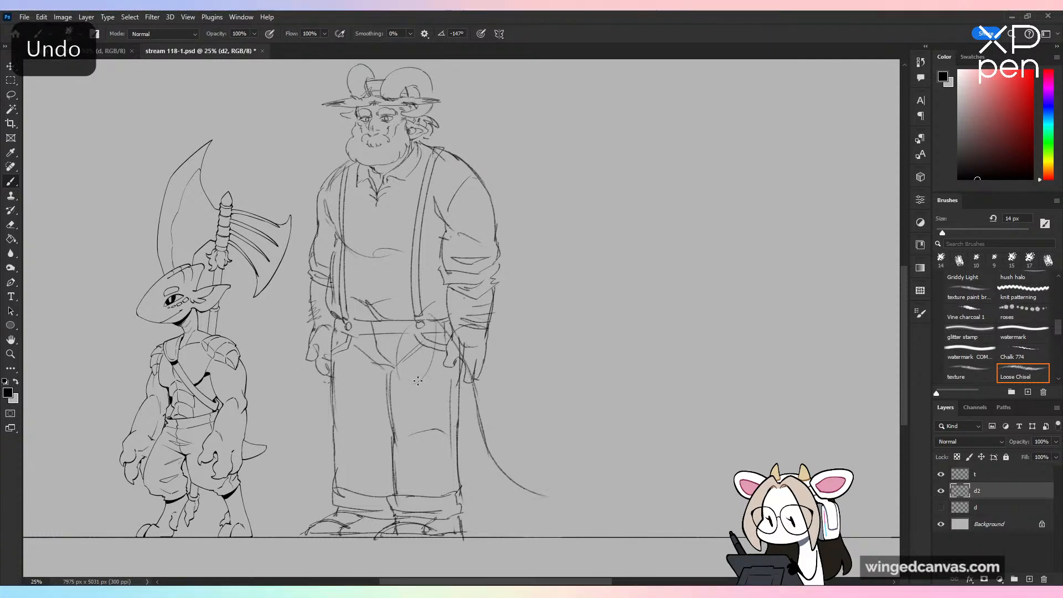
drag(464, 465, 537, 507)
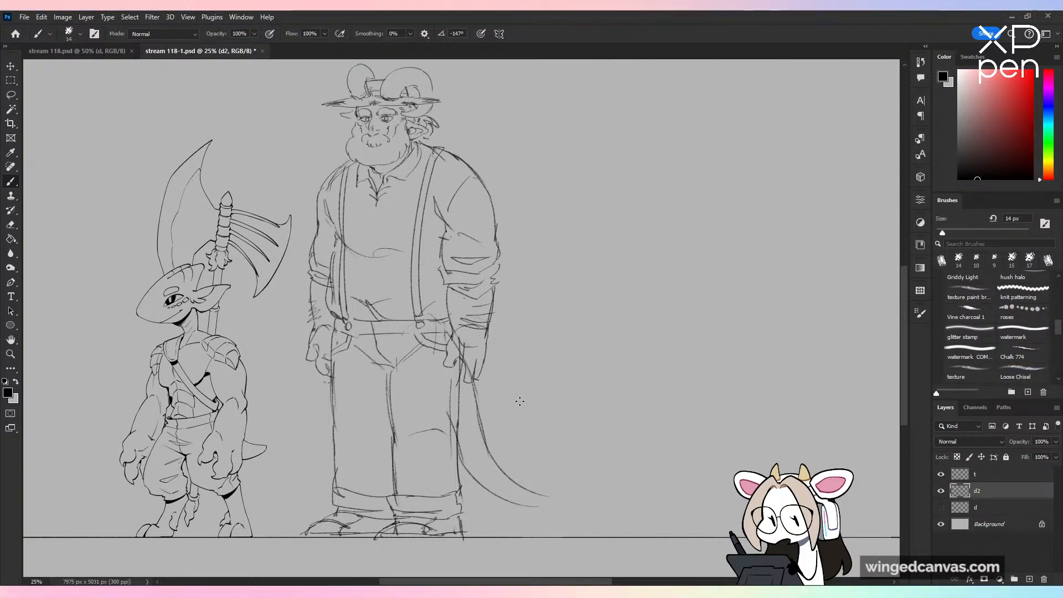
key(ctrl+z)
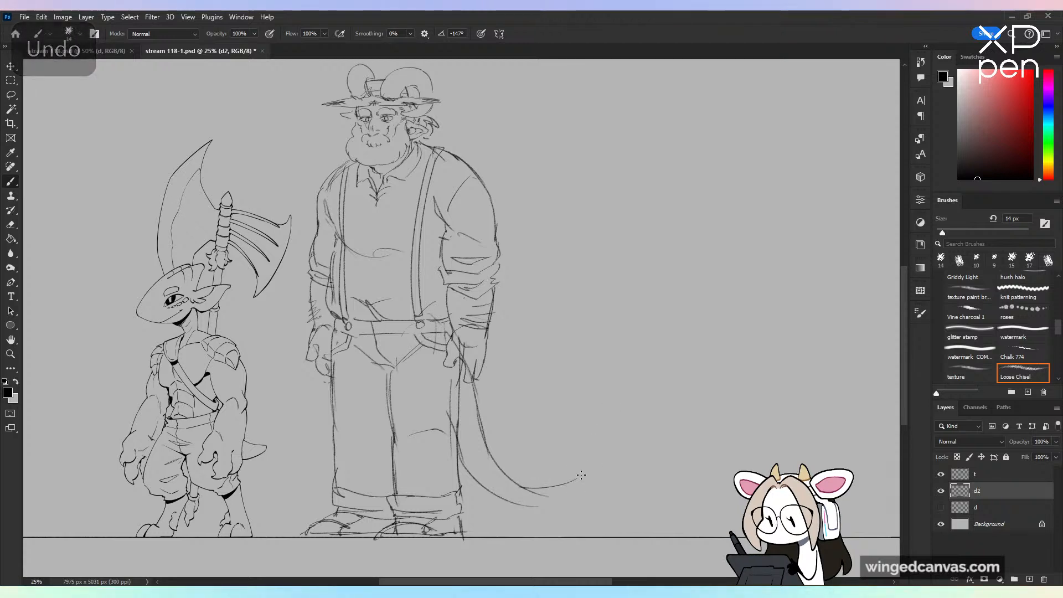
drag(521, 489, 646, 448)
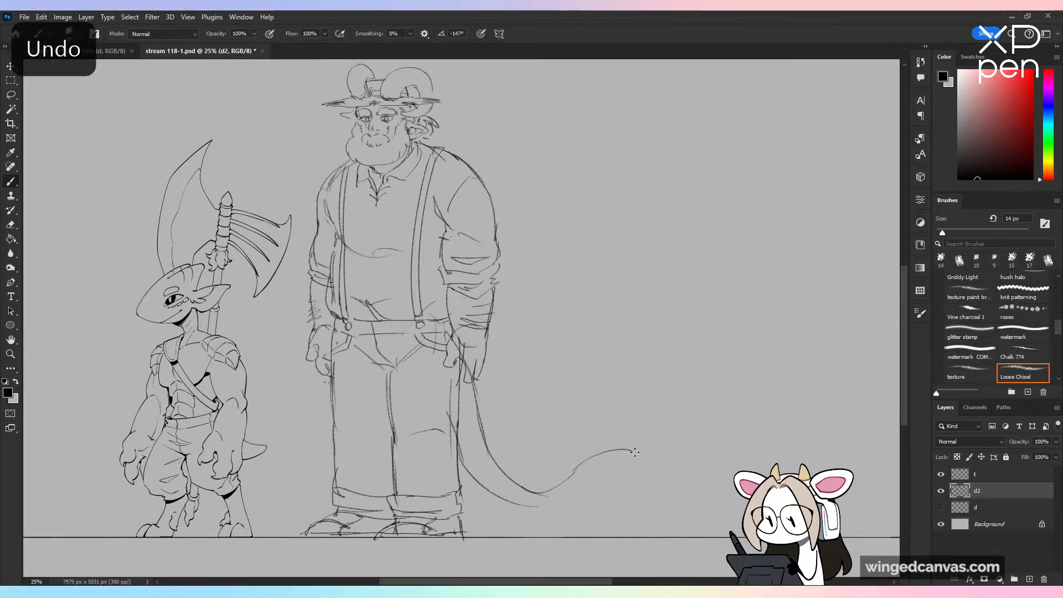
mouse_move(594, 489)
mouse_down()
mouse_move(585, 476)
mouse_move(536, 506)
mouse_move(571, 498)
mouse_up()
key(ctrl+z)
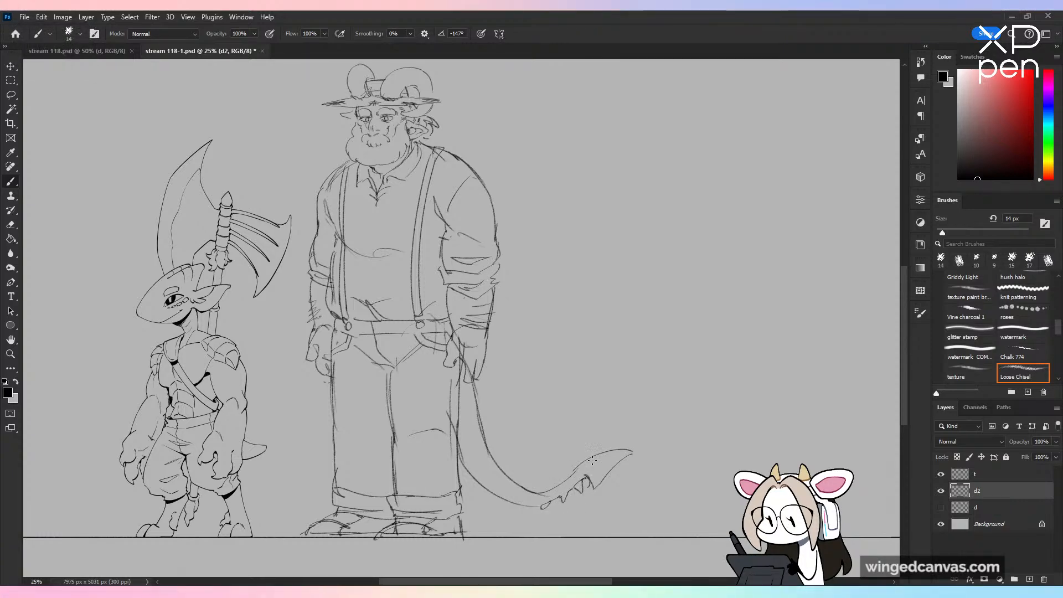
key(ctrl+minus)
key(ctrl+shift+h)
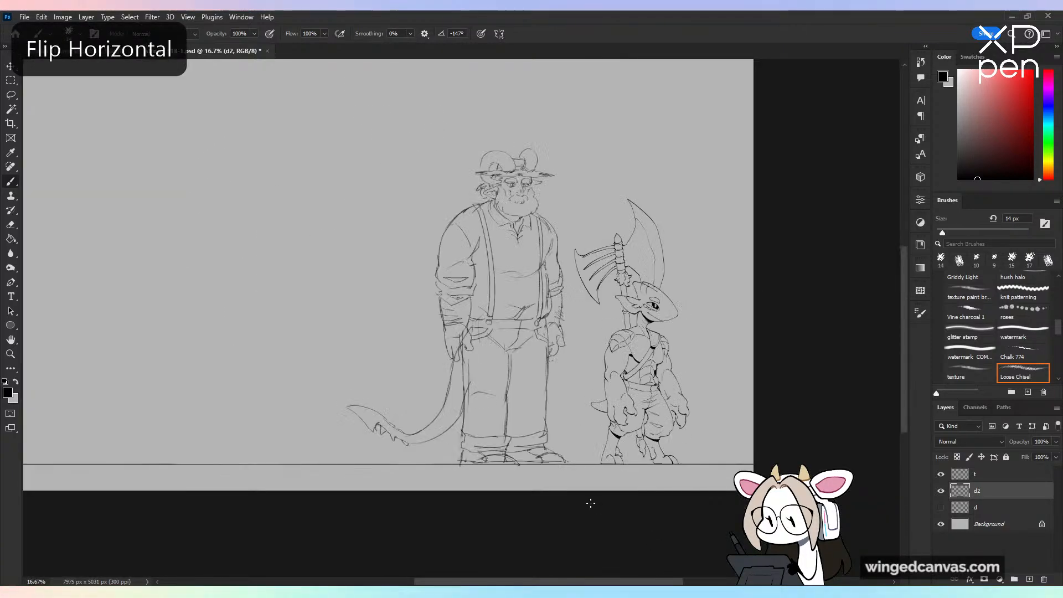
key(ctrl+shift+h)
key(ctrl+plus)
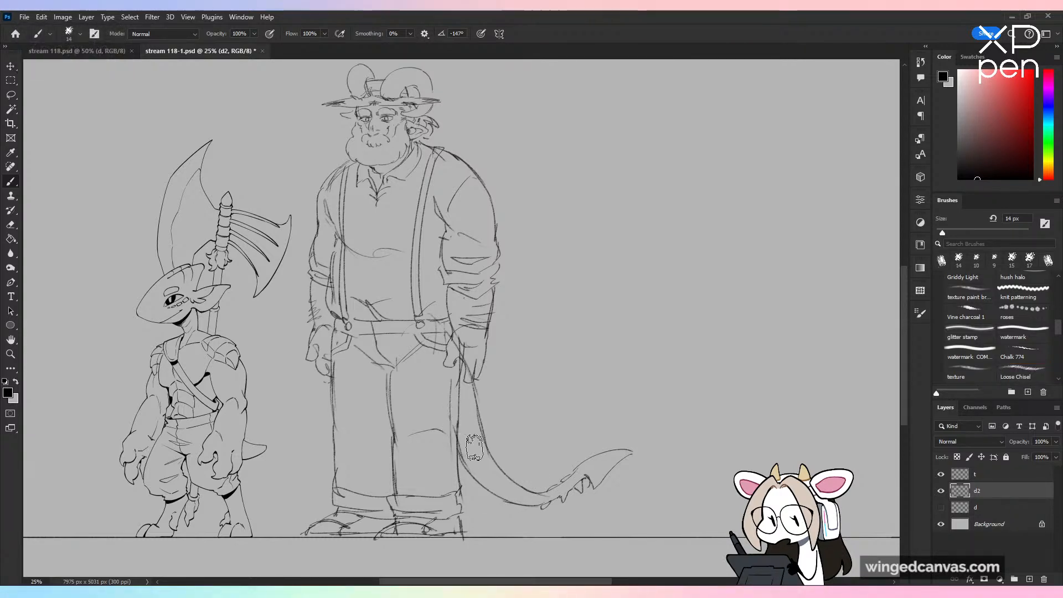
click(1023, 372)
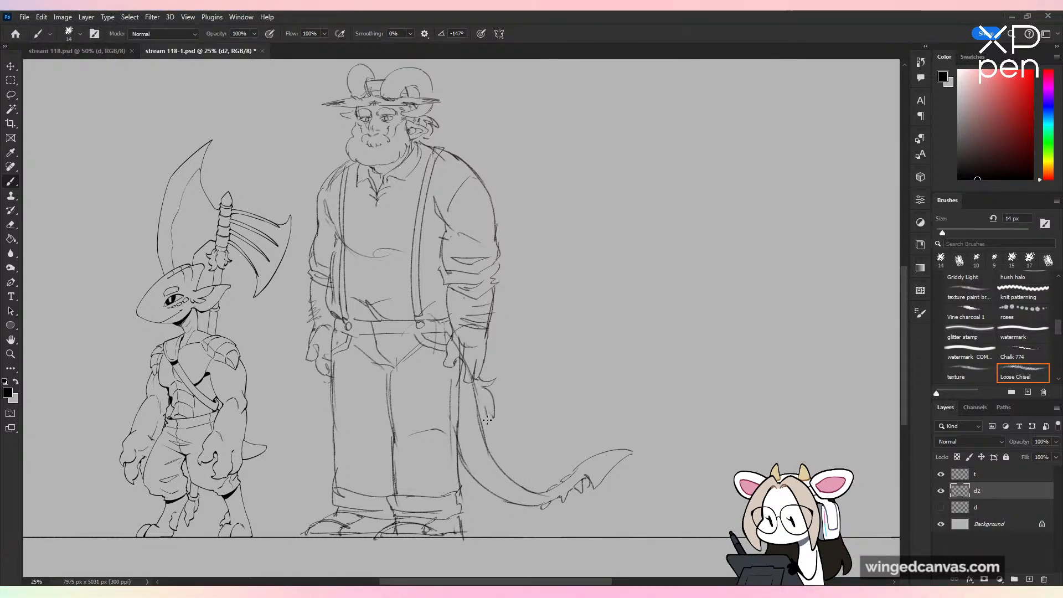
drag(483, 416, 493, 442)
key(ctrl+z)
key(ctrl+z)
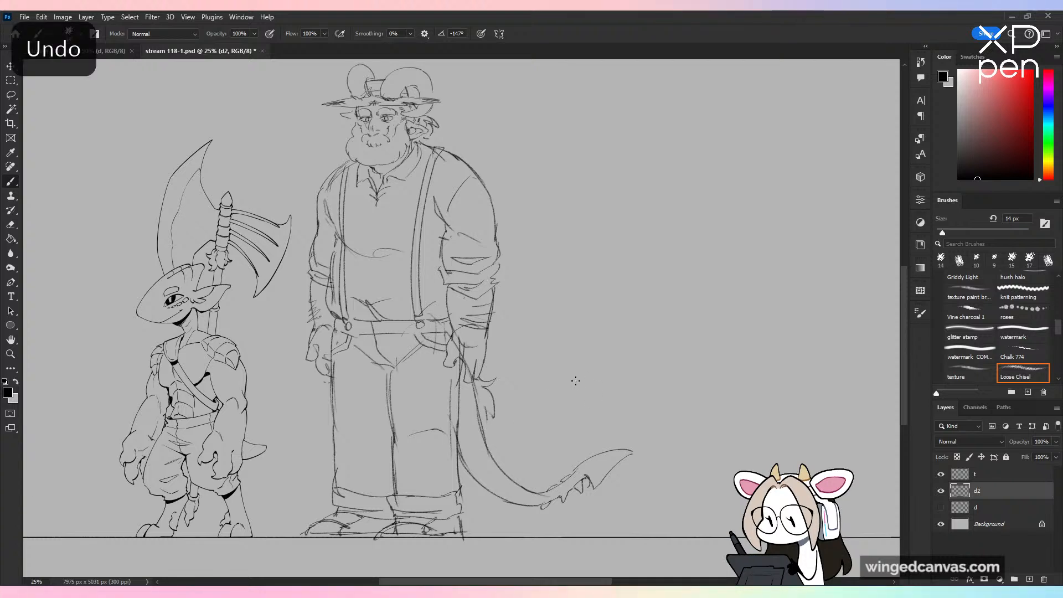
Step: Erase the tail tuft's pointed end, redraw it curling over and downward with a shorter jagged underside, and save the file
key(e)
mouse_move(596, 477)
mouse_down()
mouse_move(626, 455)
mouse_move(649, 520)
mouse_move(584, 458)
mouse_move(641, 463)
mouse_move(631, 500)
mouse_up()
key(b)
click(1024, 373)
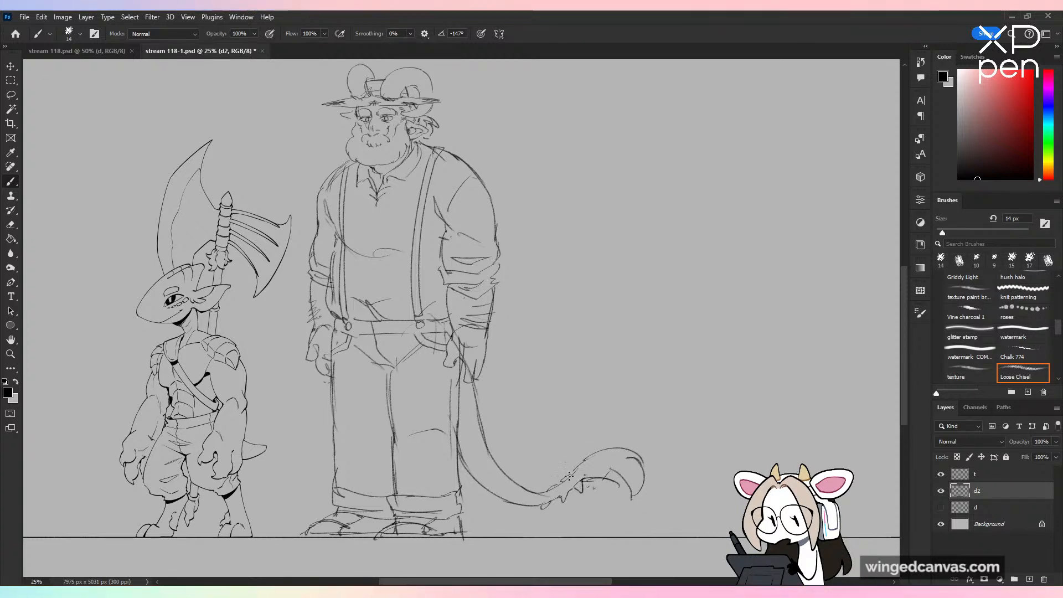
mouse_move(573, 475)
mouse_down()
mouse_move(536, 494)
mouse_move(549, 515)
mouse_up()
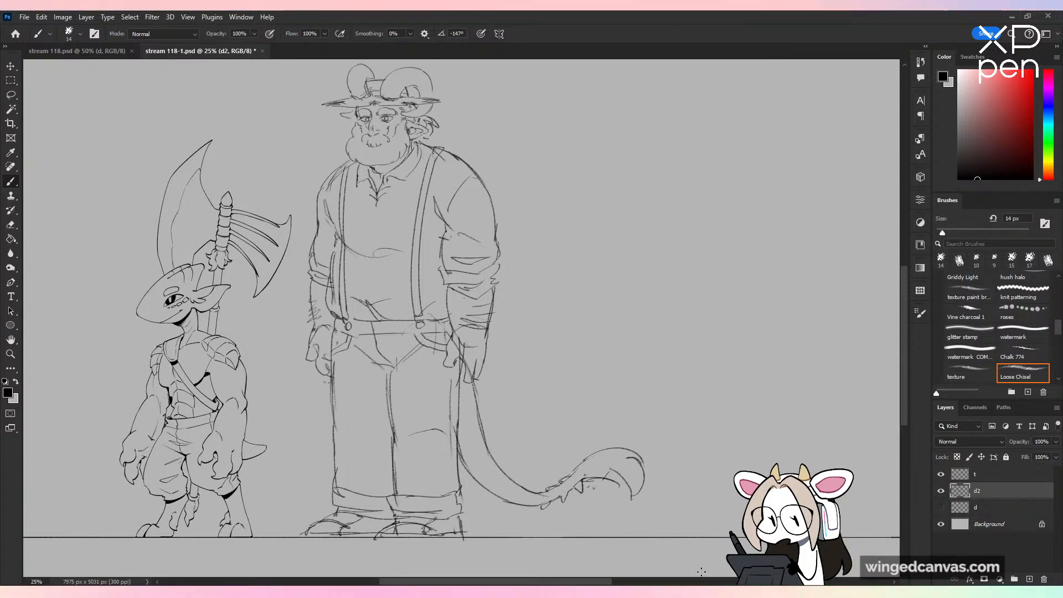
key(ctrl+minus)
key(ctrl+plus)
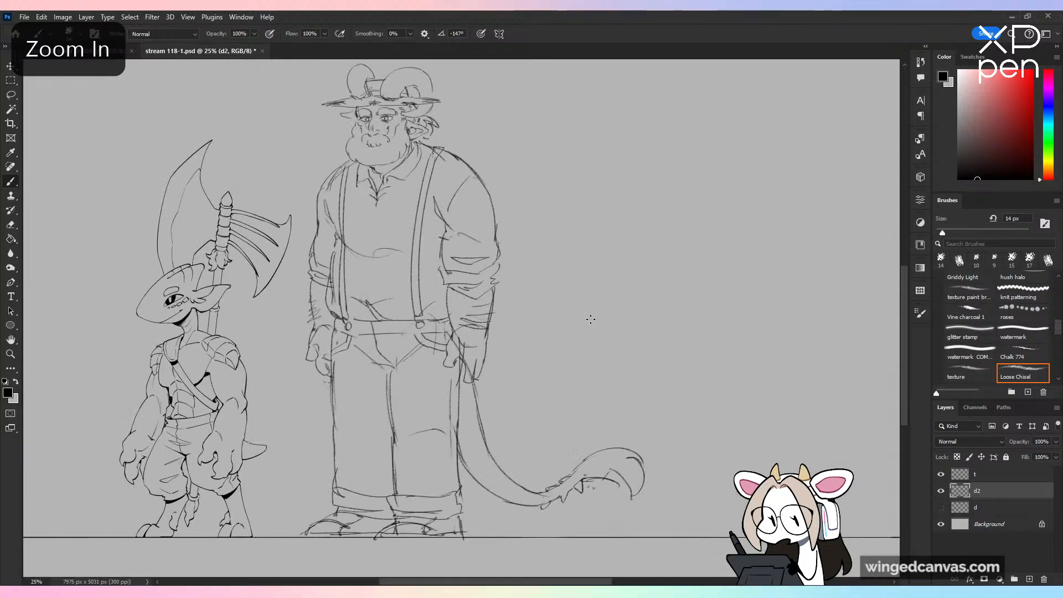
drag(555, 363, 655, 351)
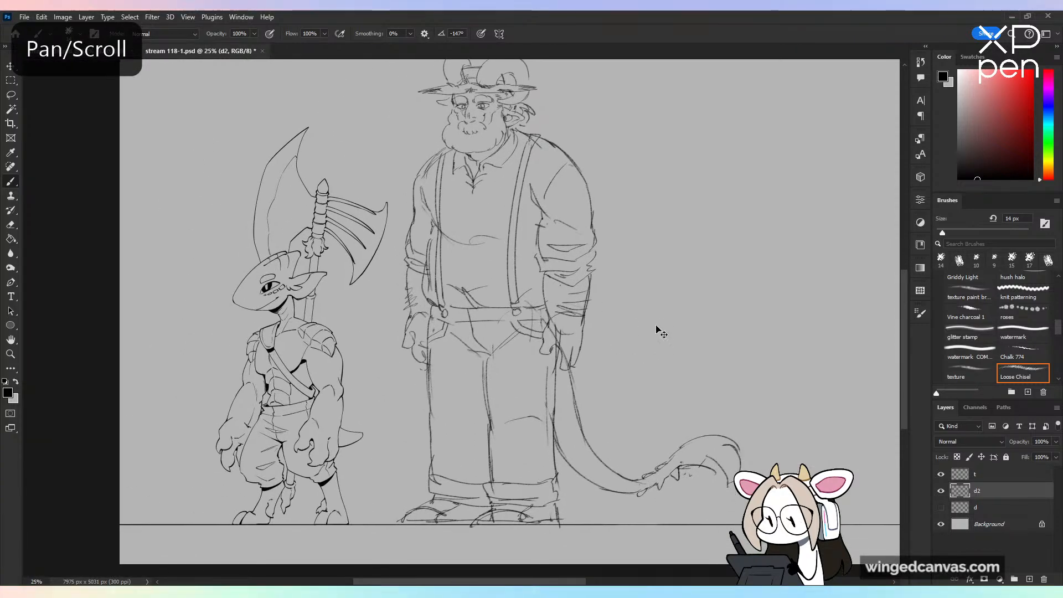
key(ctrl+s)
Step: Redraw the fingers of the bearded character's near hand hanging beside the trouser pocket
mouse_move(716, 333)
mouse_down()
mouse_move(655, 399)
mouse_move(559, 415)
mouse_move(545, 440)
mouse_up()
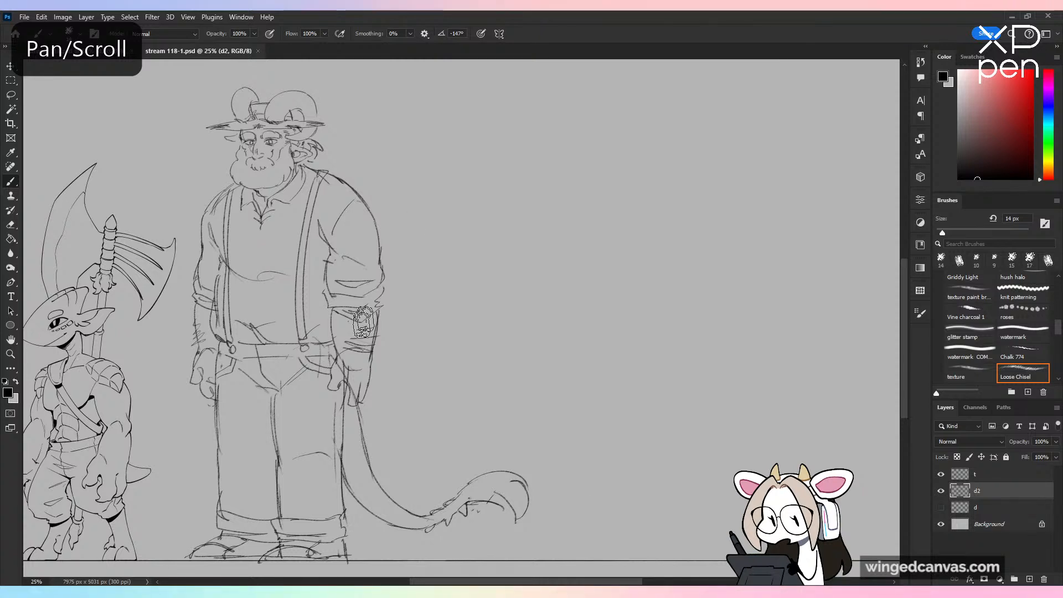
drag(346, 394, 355, 400)
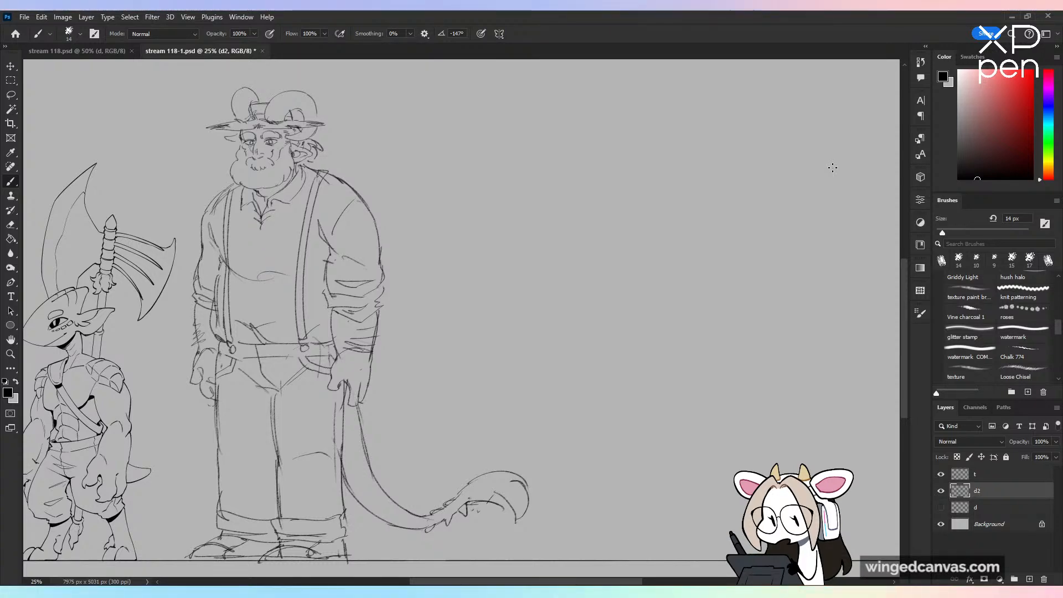
drag(435, 90, 431, 143)
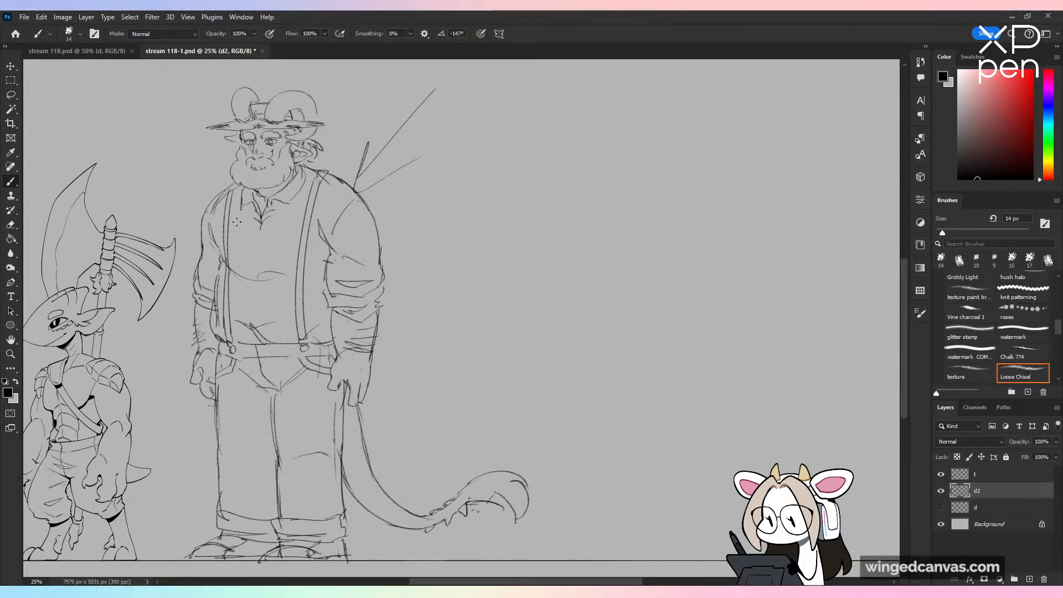
key(ctrl+z)
key(ctrl+minus)
key(ctrl+plus)
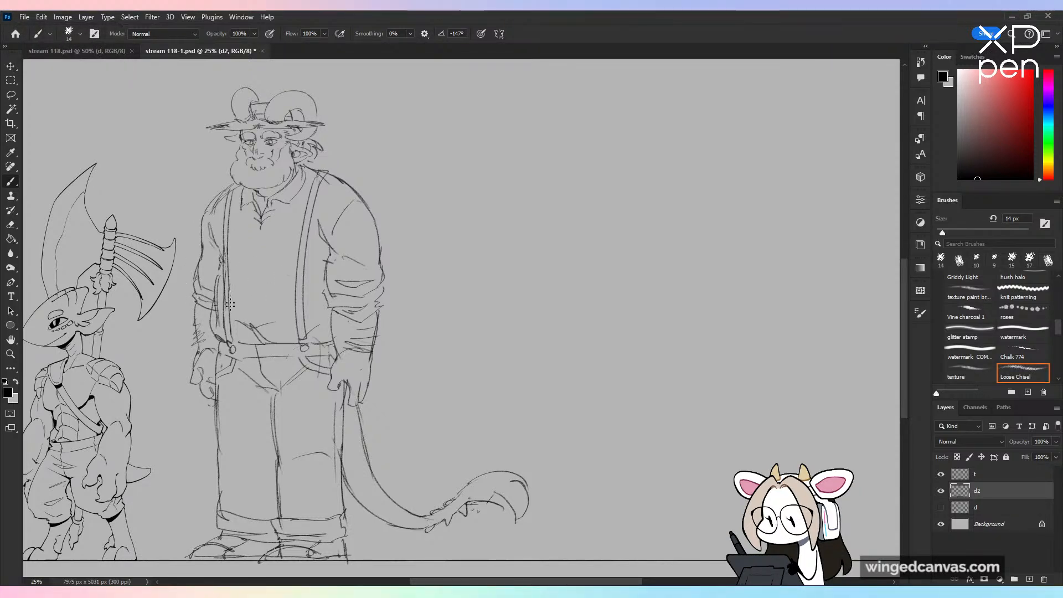
Step: Clear the curved chest line and sketch small adjuster buckles across both suspenders, checking the figure in a horizontally flipped view
key(ctrl+z)
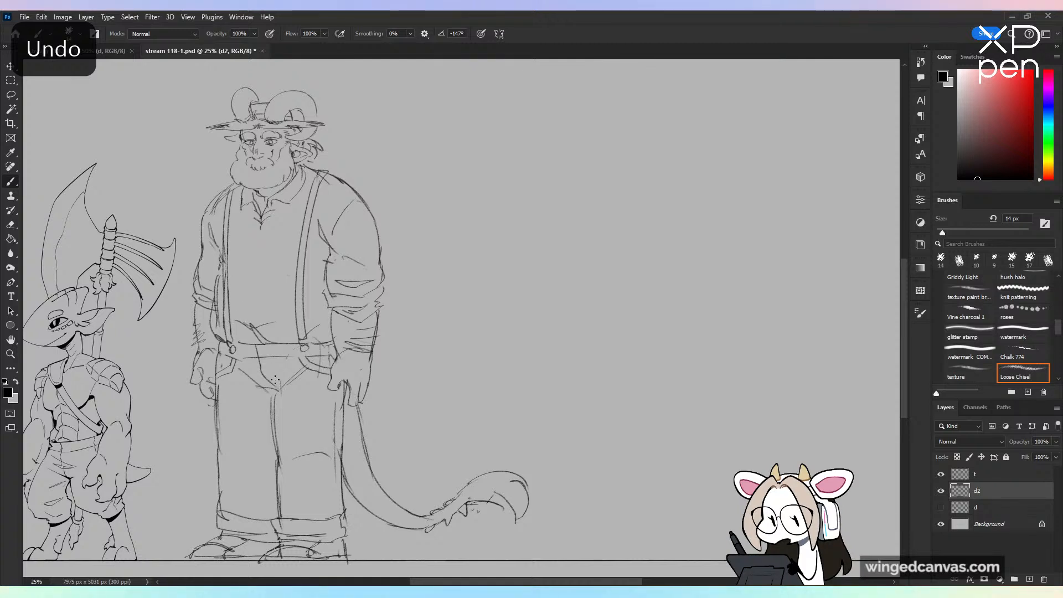
key(e)
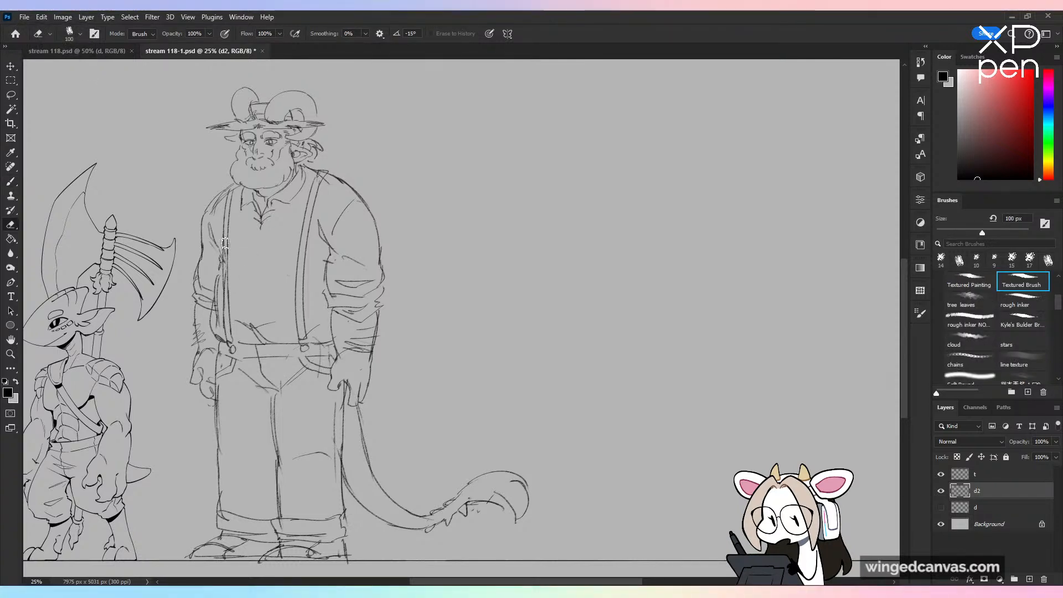
key(b)
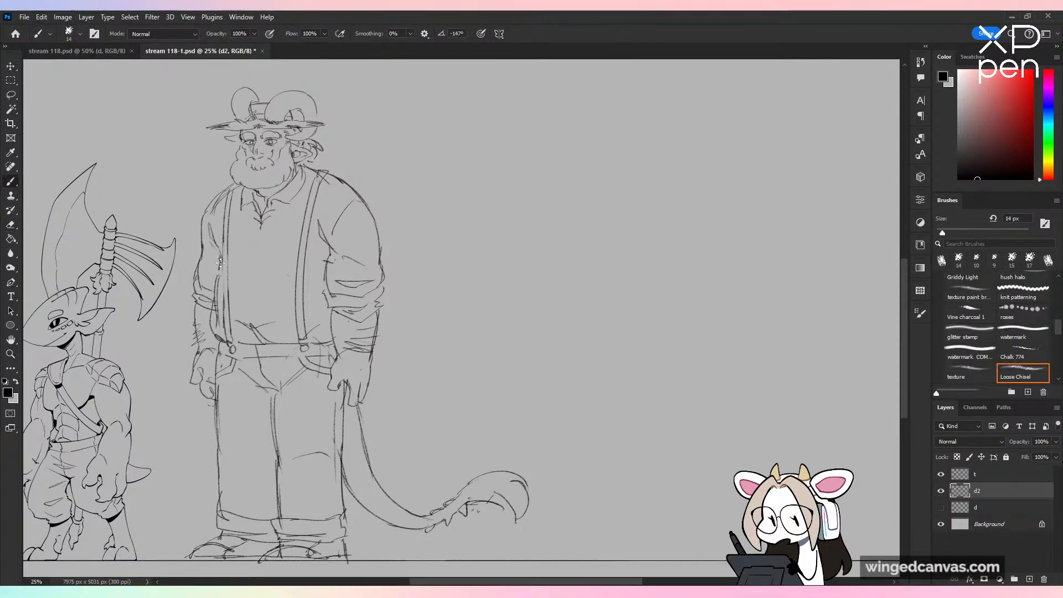
key(ctrl+minus)
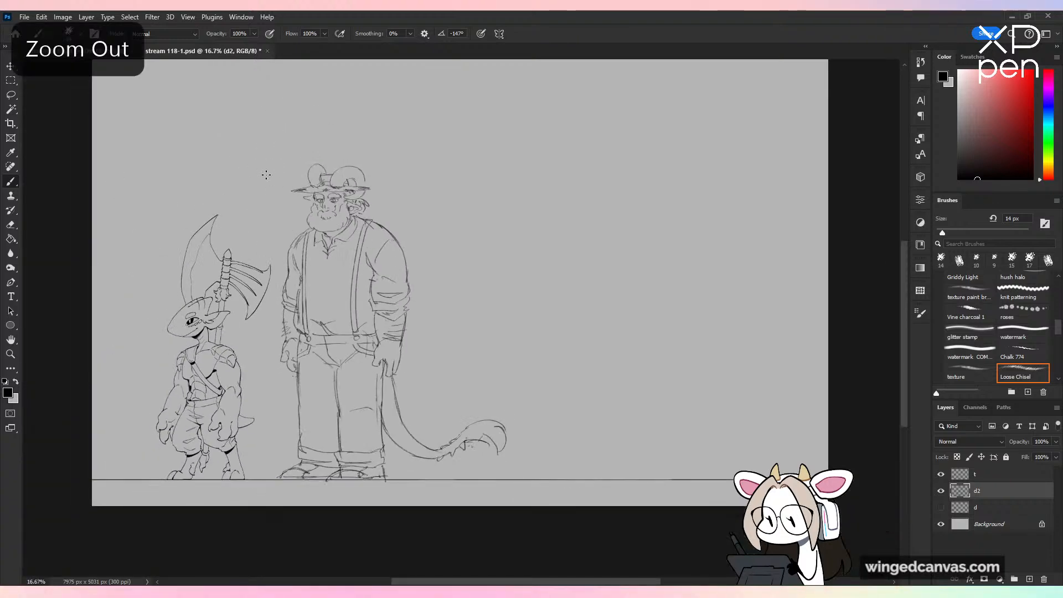
key(ctrl+shift+h)
key(ctrl+shift+h)
key(ctrl+plus)
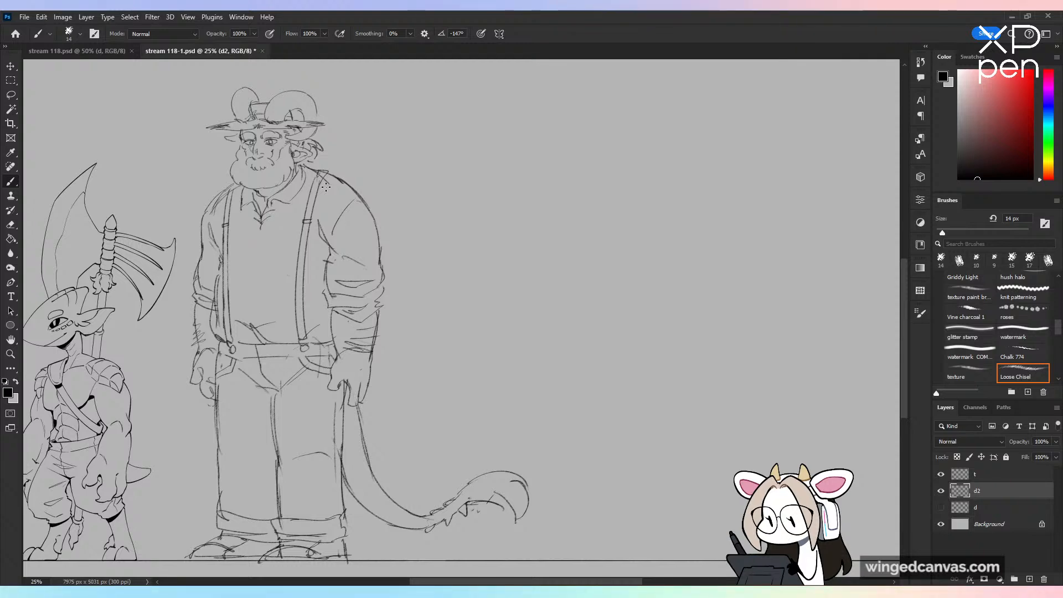
drag(268, 282, 529, 285)
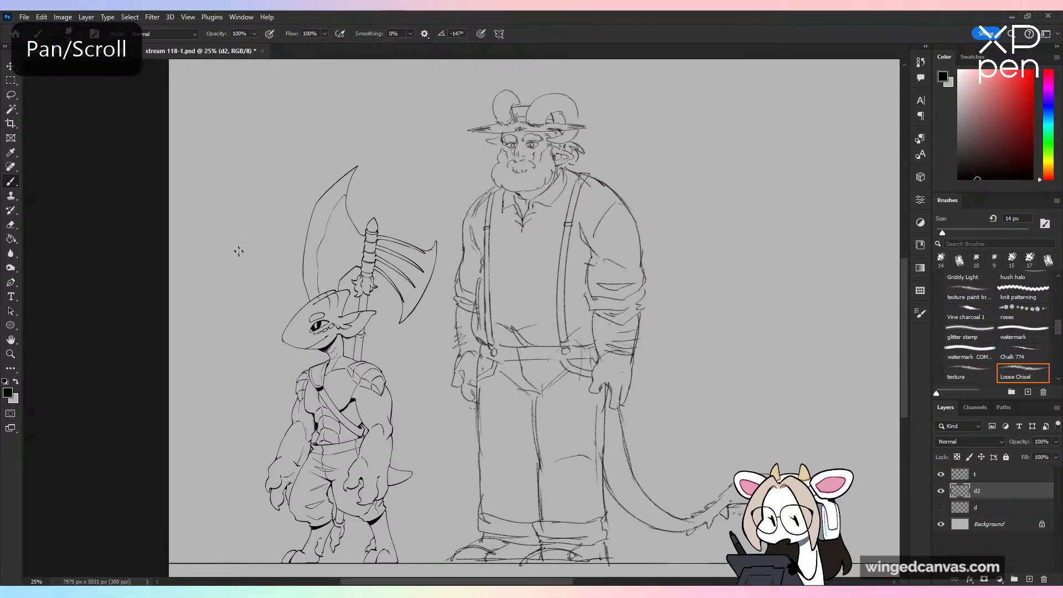
drag(240, 251, 278, 313)
drag(258, 306, 280, 289)
key(ctrl+z)
key(ctrl+z)
Step: Open the red-haired portrait illustration from the recent files for reference and close it again
click(16, 34)
click(295, 223)
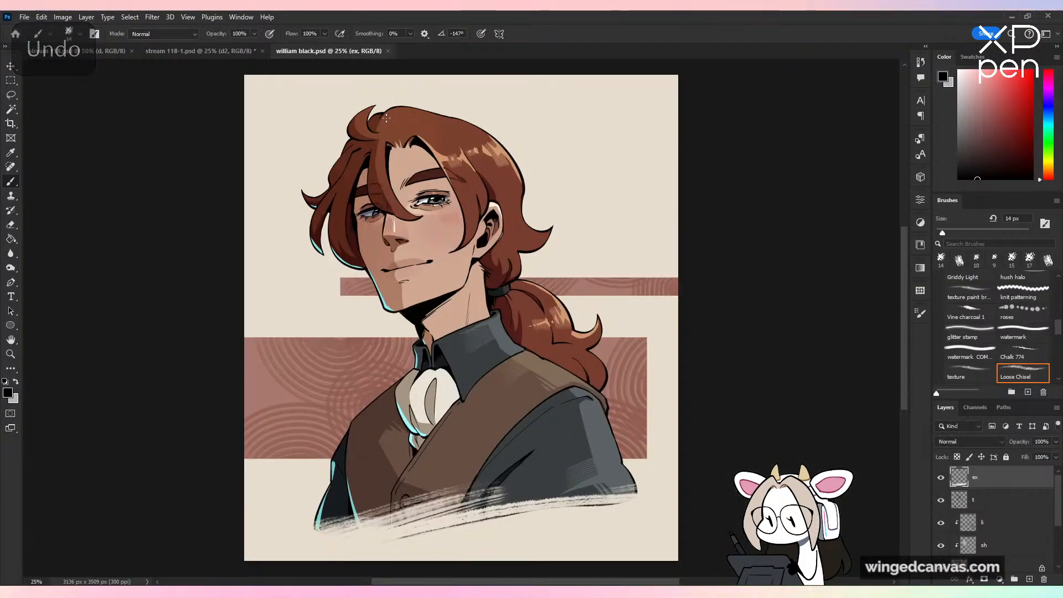
click(388, 51)
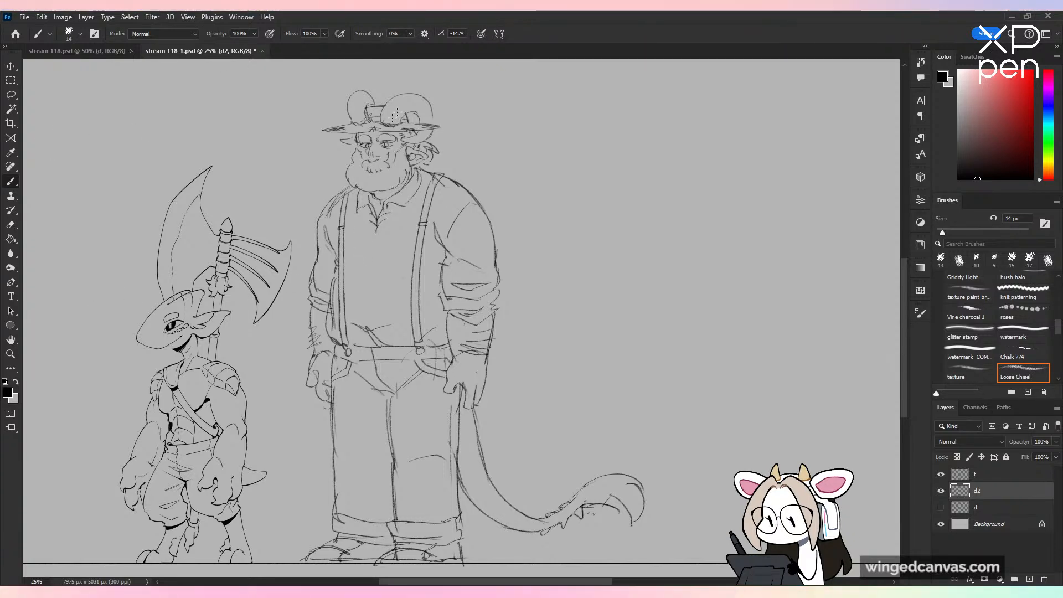
Step: Sketch pointed tips, curved ridges and jagged outer edges on both curled horns above the hat
mouse_move(509, 119)
mouse_down()
mouse_move(474, 175)
mouse_move(494, 172)
mouse_up()
key(ctrl+z)
mouse_move(598, 296)
mouse_down()
mouse_move(617, 315)
mouse_move(673, 270)
mouse_move(671, 256)
mouse_up()
key(ctrl+plus)
drag(564, 150, 588, 473)
key(ctrl+plus)
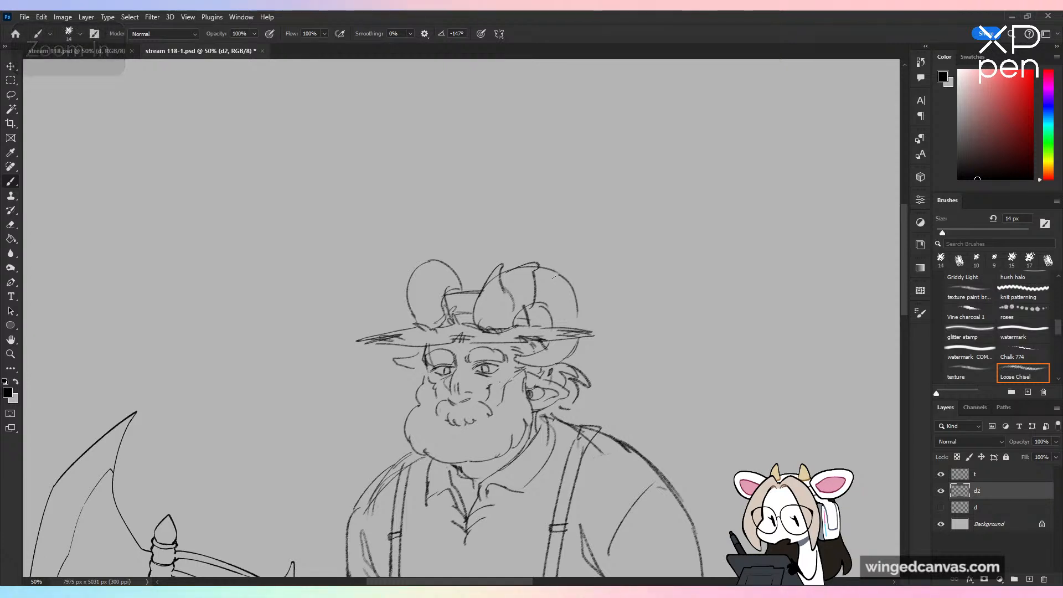
mouse_move(542, 270)
mouse_down()
mouse_move(565, 287)
mouse_move(556, 307)
mouse_move(585, 319)
mouse_up()
key(ctrl+z)
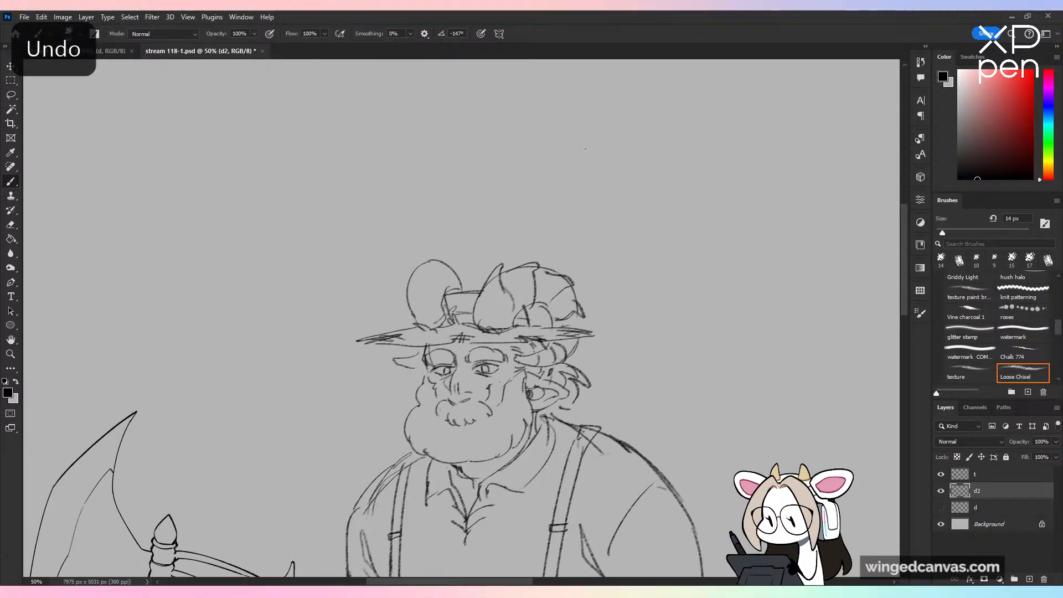
key(ctrl+z)
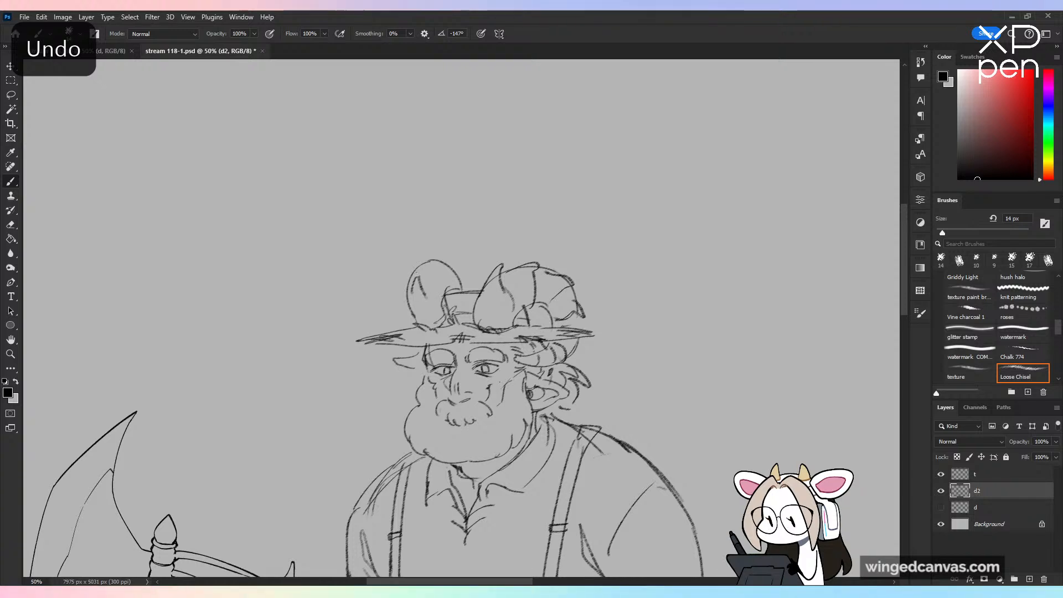
mouse_move(417, 272)
mouse_down()
mouse_move(435, 286)
mouse_move(431, 269)
mouse_move(447, 261)
mouse_move(432, 258)
mouse_move(448, 263)
mouse_move(463, 285)
mouse_up()
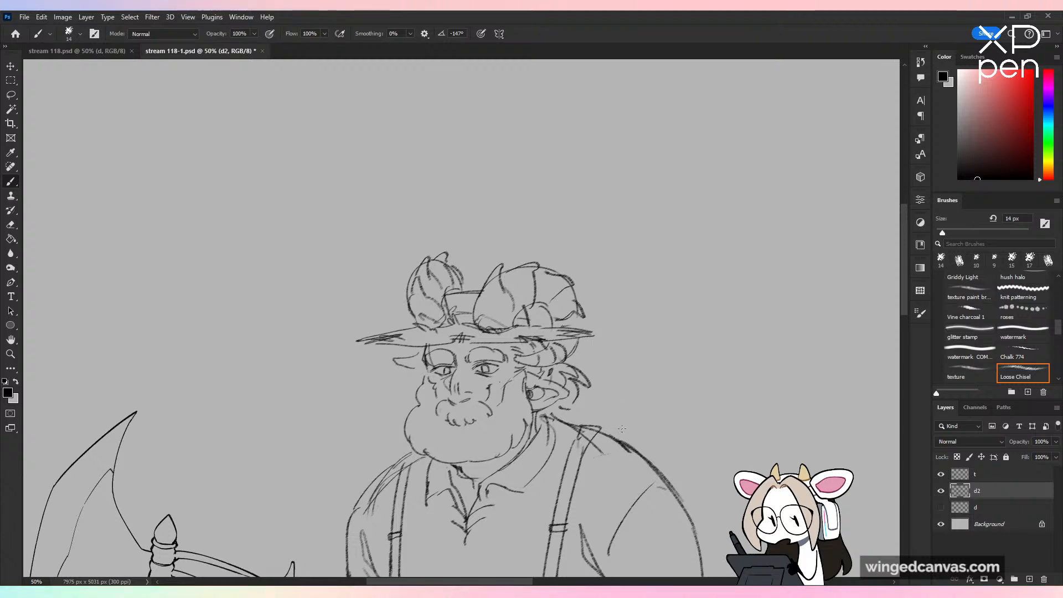
Step: Check the head flipped horizontally, erase the near horn's tall tip with a 50 px eraser, and redraw it shorter
key(ctrl+minus)
key(ctrl+shift+h)
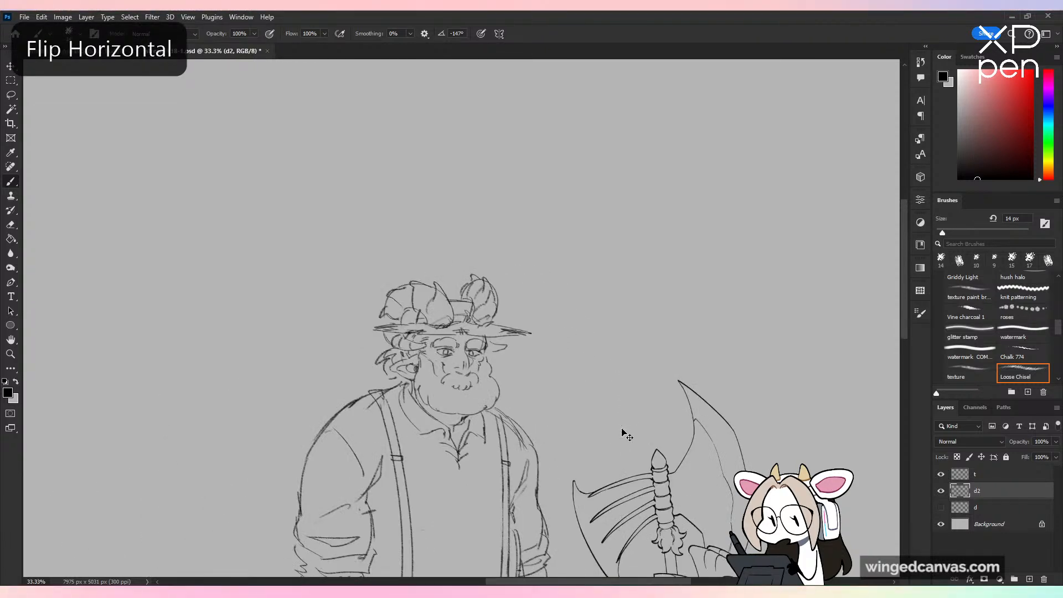
key(ctrl+shift+h)
key(ctrl+plus)
key(e)
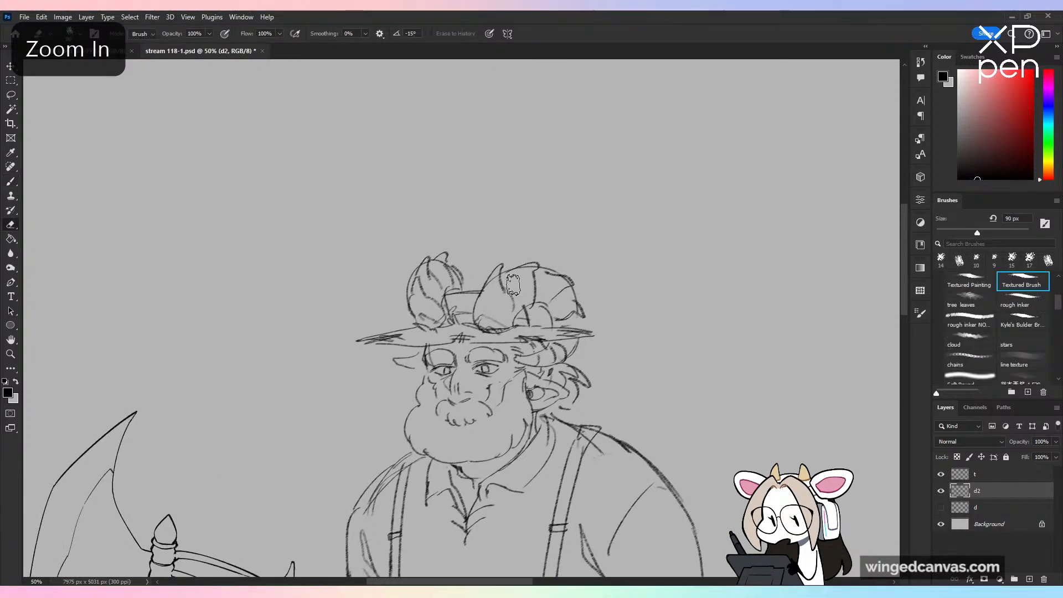
key(bracketleft)
key(bracketleft)
key(bracketleft)
key(bracketleft)
mouse_move(504, 268)
mouse_down()
mouse_move(497, 301)
mouse_move(501, 261)
mouse_up()
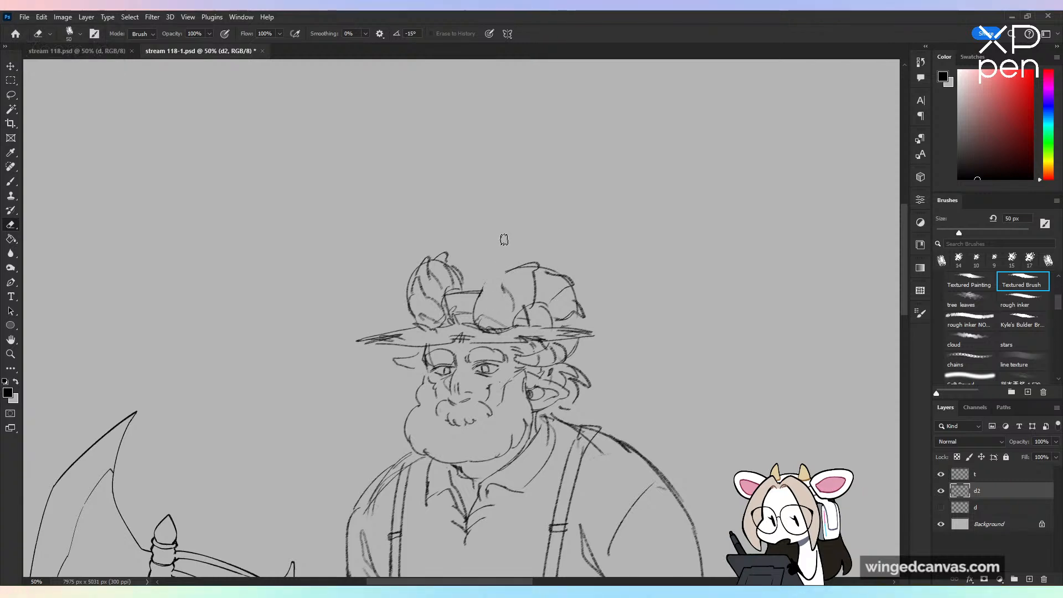
key(b)
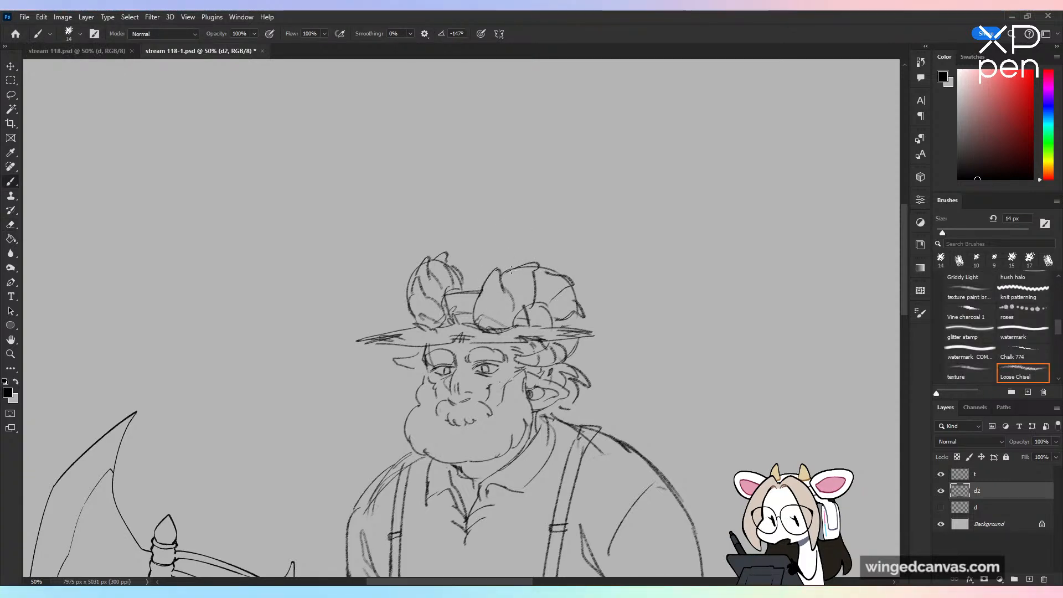
Step: Review both full figures side by side and save the file
key(ctrl+minus)
key(ctrl+minus)
key(ctrl+minus)
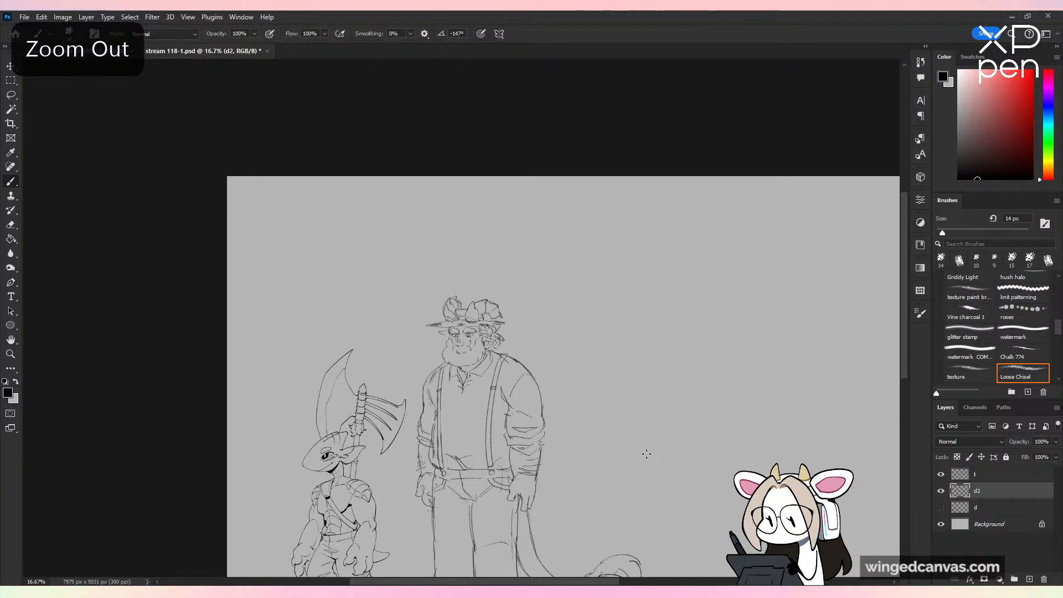
drag(643, 401, 596, 301)
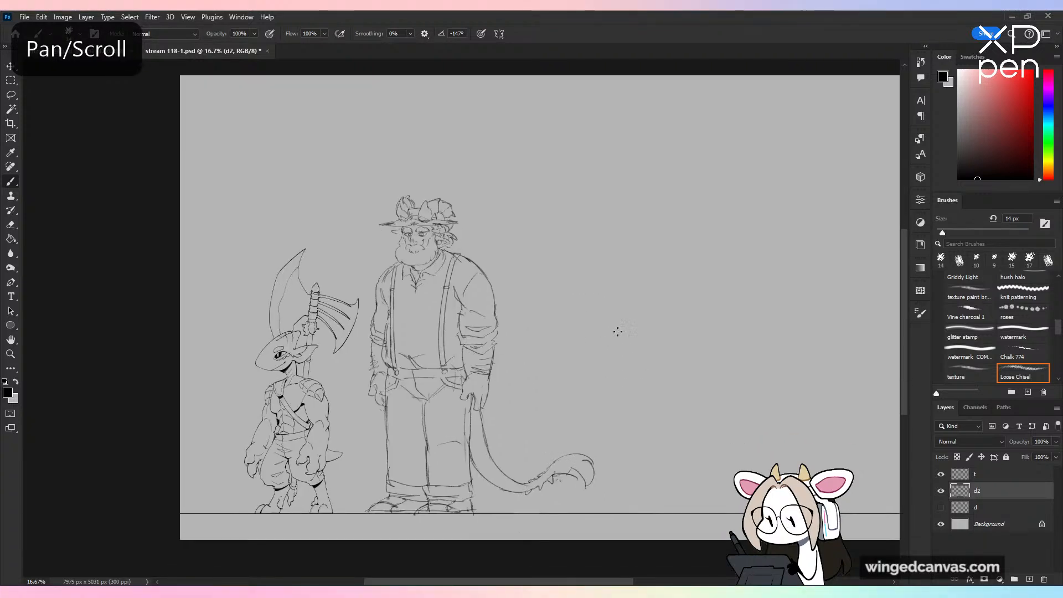
key(ctrl+plus)
mouse_move(684, 297)
mouse_down()
mouse_move(700, 294)
mouse_move(681, 292)
mouse_up()
key(ctrl+s)
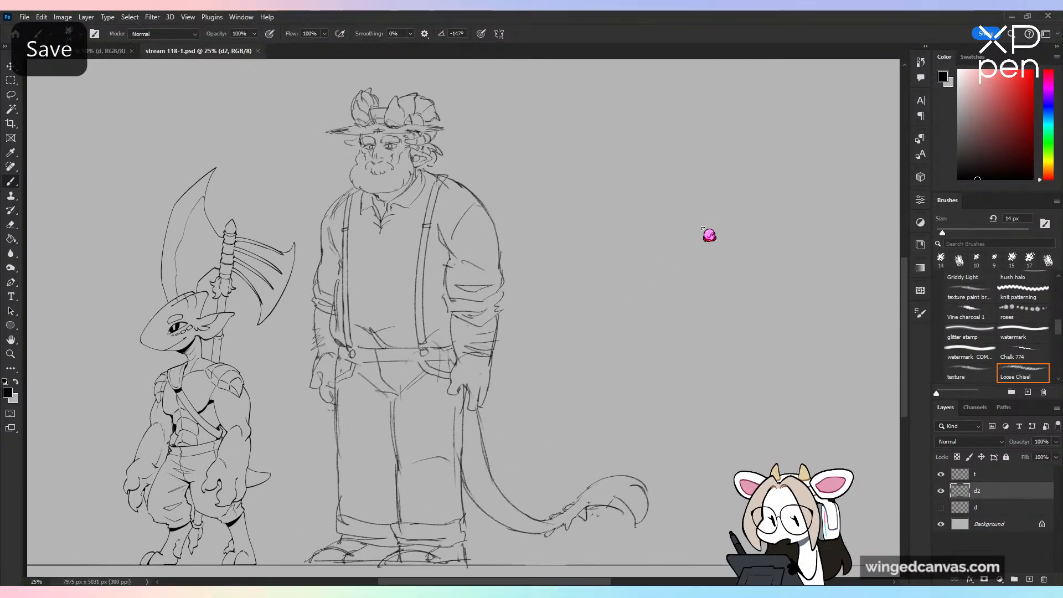
Step: Add a new layer above d2 and name it d23
click(1029, 579)
text(d2)
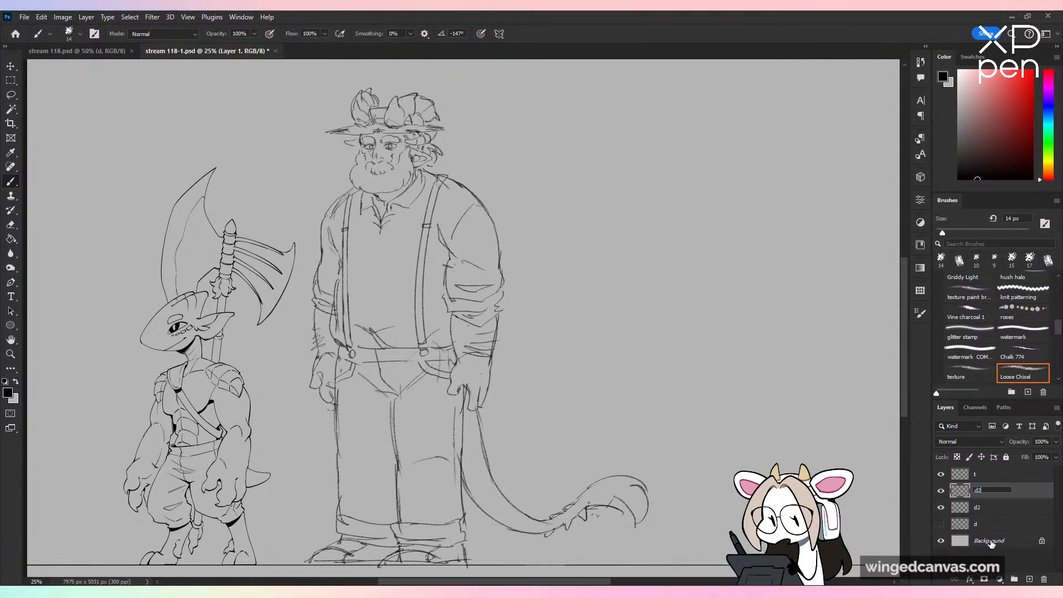
text(3)
key(Return)
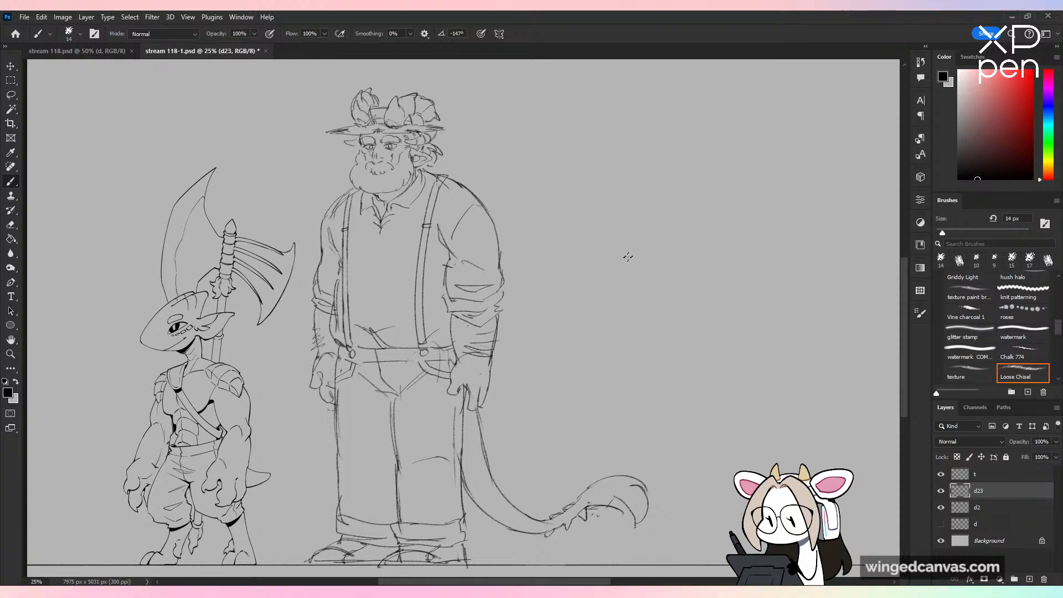
mouse_move(671, 227)
mouse_down()
mouse_move(679, 276)
mouse_move(650, 403)
mouse_up()
key(ctrl+minus)
key(ctrl+plus)
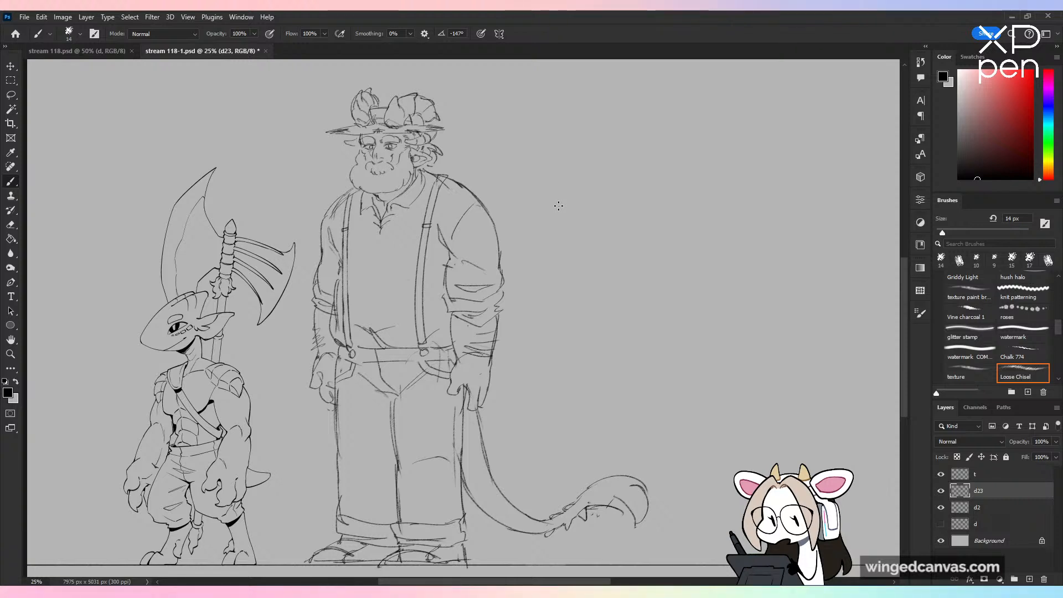
drag(557, 307, 642, 219)
key(ctrl+z)
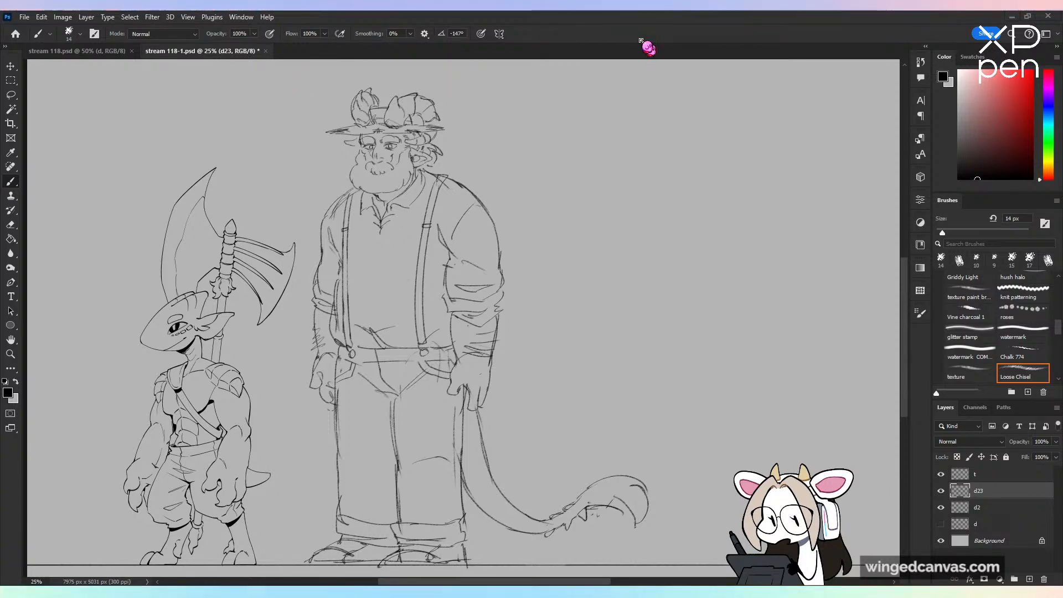
Step: Create a new document and paste the copied serval photograph into it
click(25, 17)
click(40, 28)
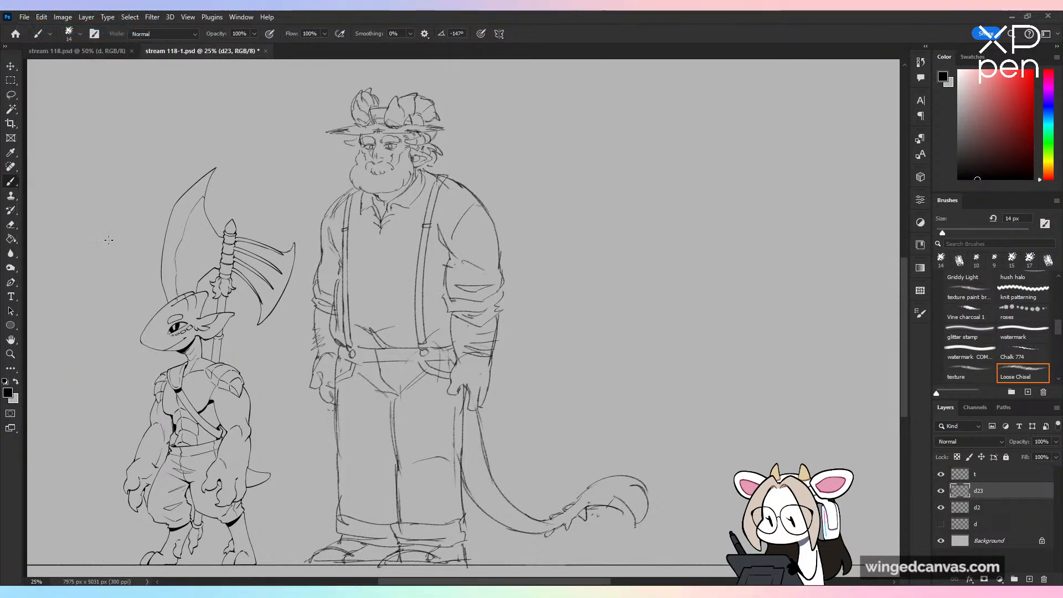
key(ctrl+v)
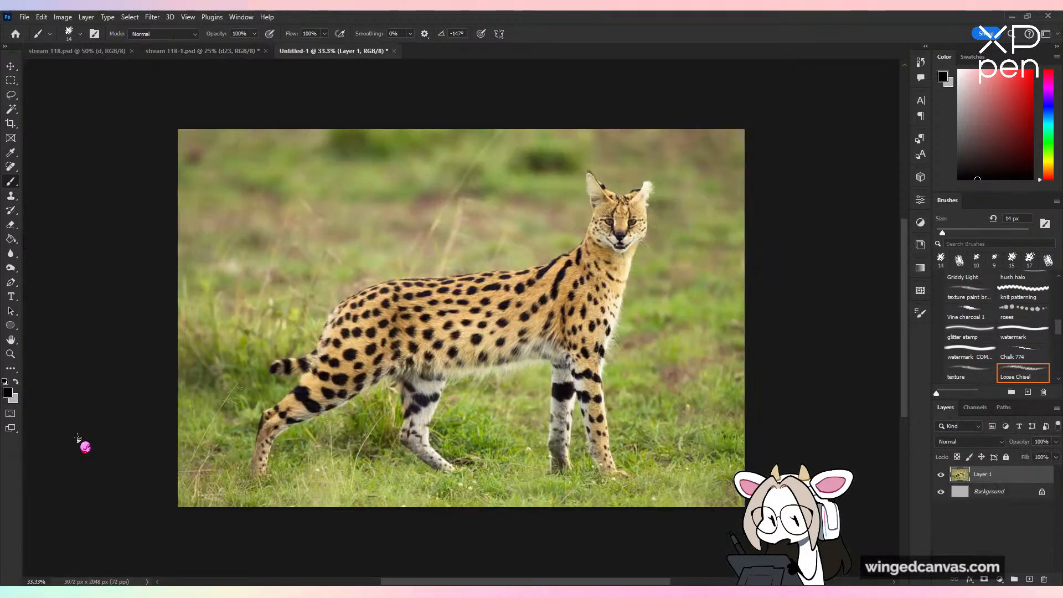
Step: Float the serval photo in its own small window above the sketch, showing the whole animal at 16.67% zoom
drag(353, 61, 178, 102)
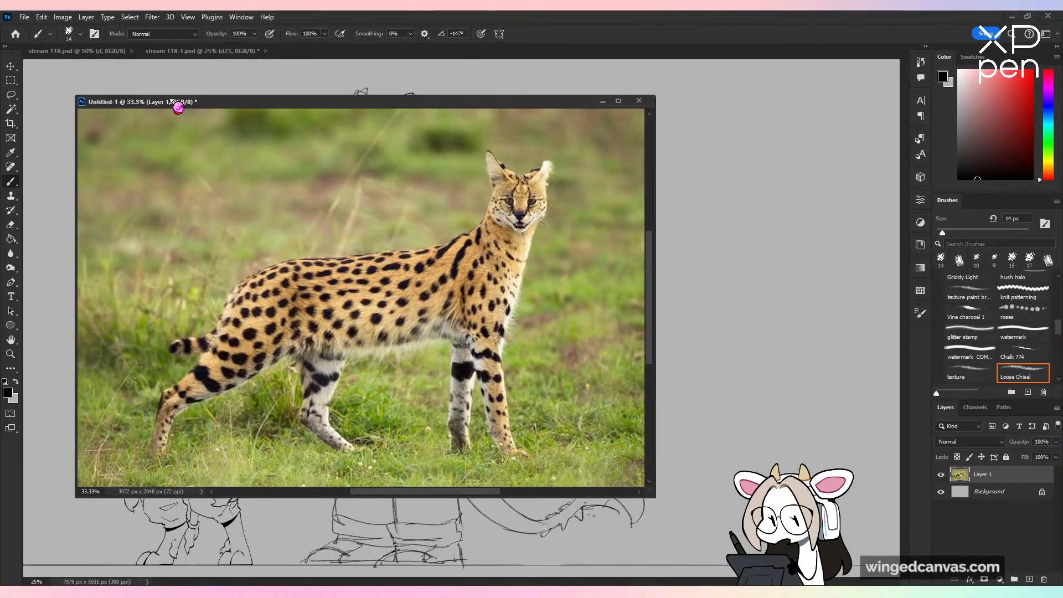
key(ctrl+minus)
key(ctrl+minus)
mouse_move(653, 497)
mouse_down()
mouse_move(309, 301)
mouse_move(324, 302)
mouse_up()
drag(204, 111, 158, 77)
drag(229, 176, 192, 159)
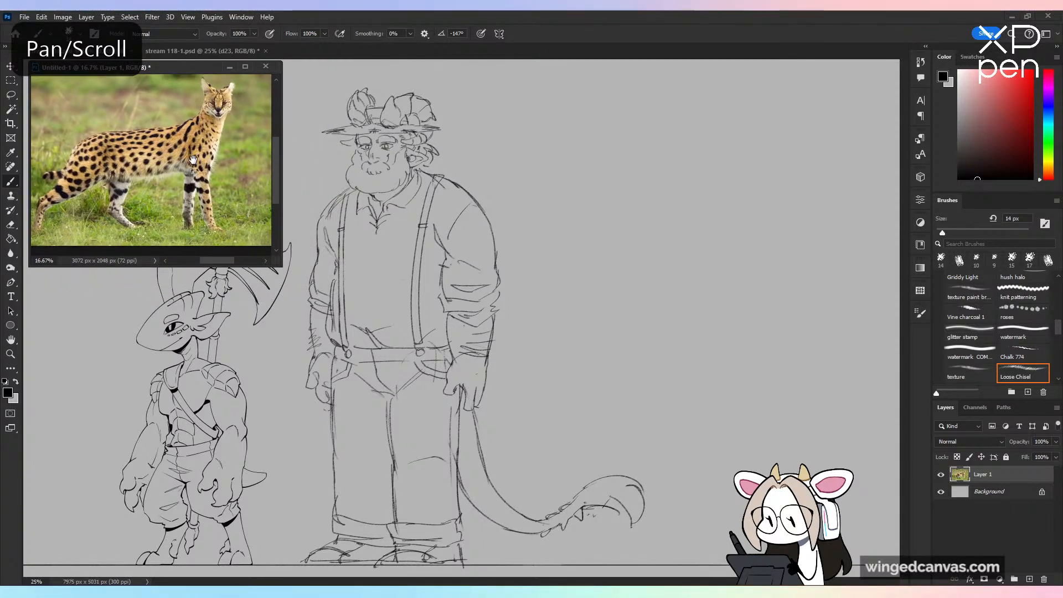
drag(280, 267, 256, 248)
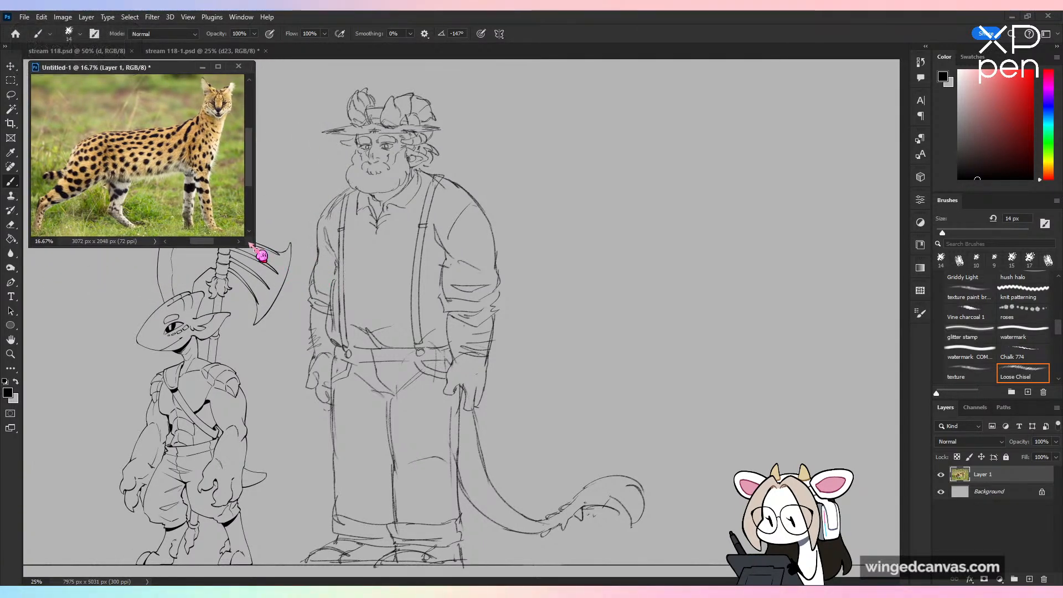
Step: Handwrite "Serval" in the empty area beside the bearded figure on layer d23, and delete the lettering
click(698, 347)
drag(698, 347, 665, 355)
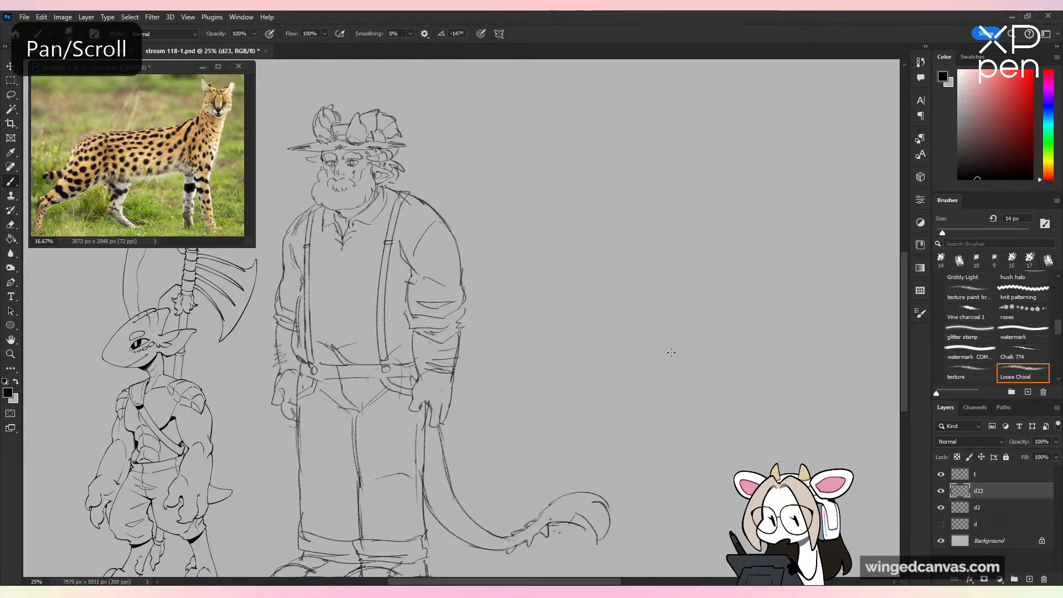
mouse_move(547, 158)
mouse_down()
mouse_move(532, 192)
mouse_move(607, 187)
mouse_up()
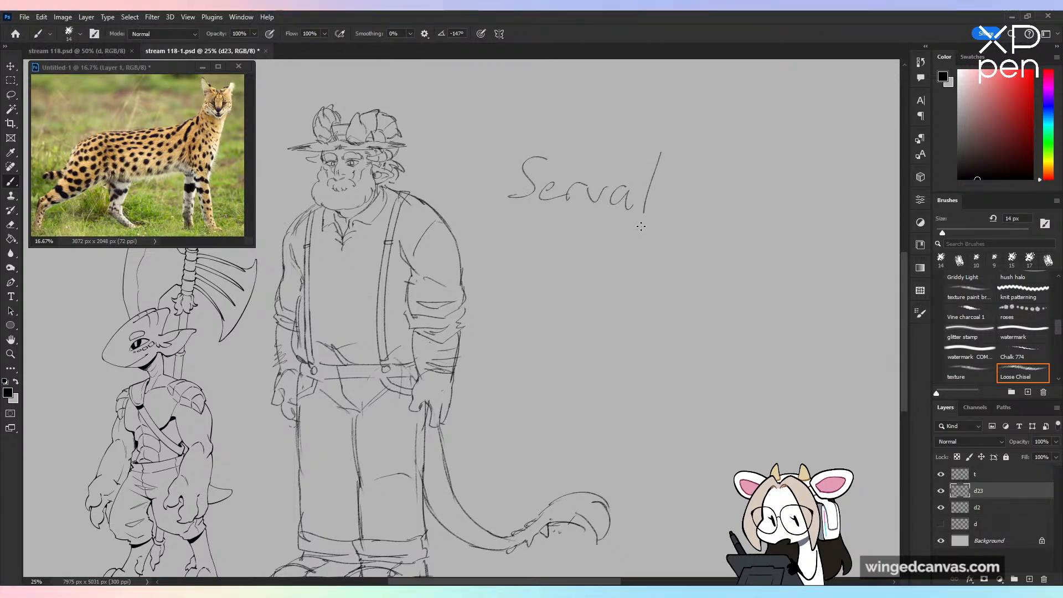
key(l)
drag(684, 242, 604, 107)
key(Delete)
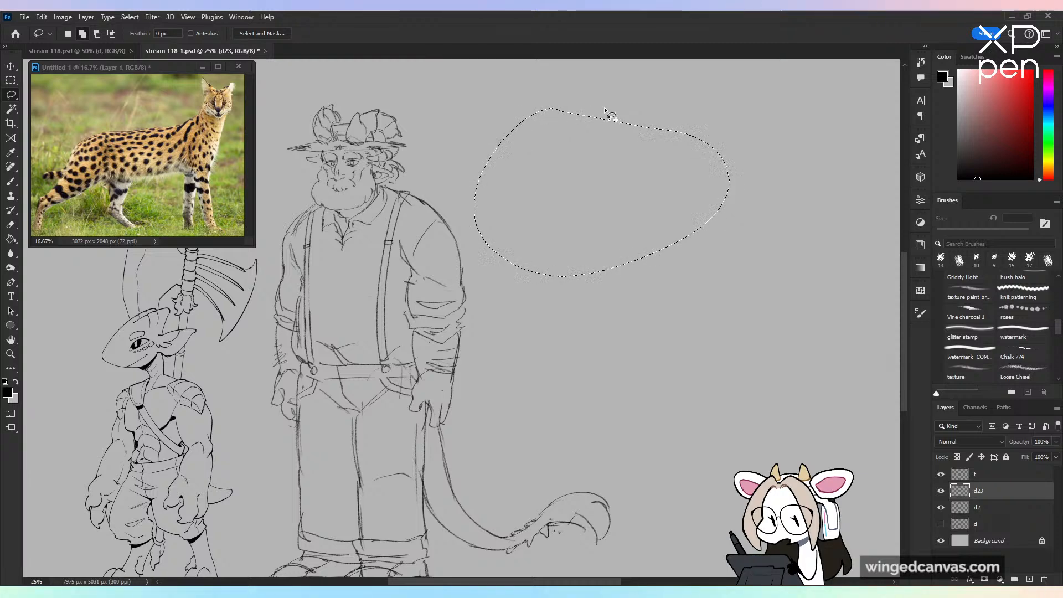
key(ctrl+d)
Step: Try the handwritten "Serval" label a second time beside the bearded figure and clear it again
key(b)
drag(612, 330, 520, 478)
key(ctrl+z)
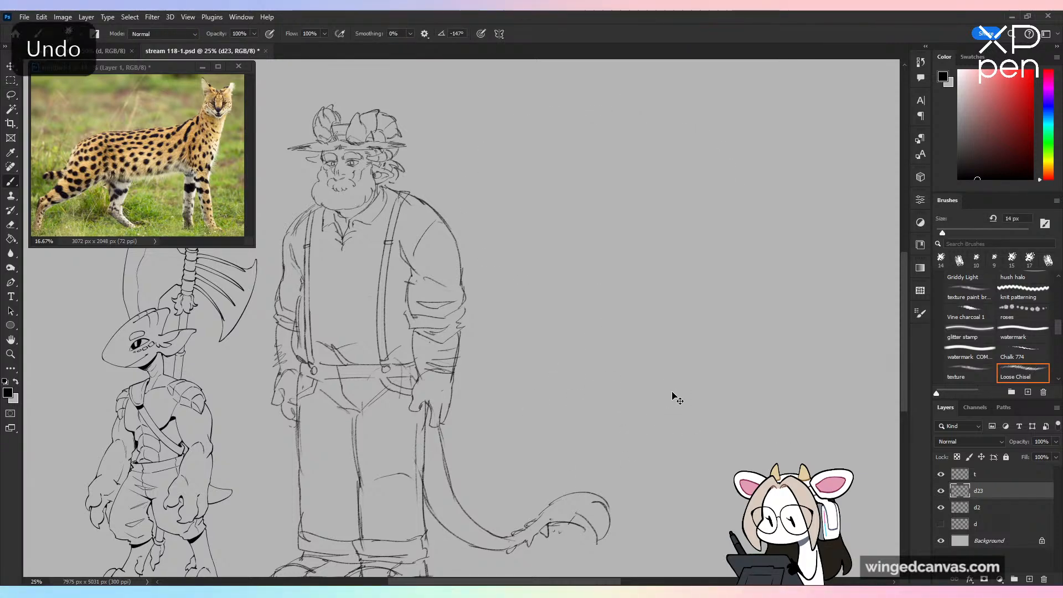
key(ctrl+minus)
key(ctrl+plus)
drag(552, 201, 519, 248)
mouse_move(552, 235)
mouse_down()
mouse_move(570, 228)
mouse_move(576, 242)
mouse_up()
mouse_move(580, 243)
mouse_down()
mouse_move(599, 224)
mouse_move(615, 227)
mouse_up()
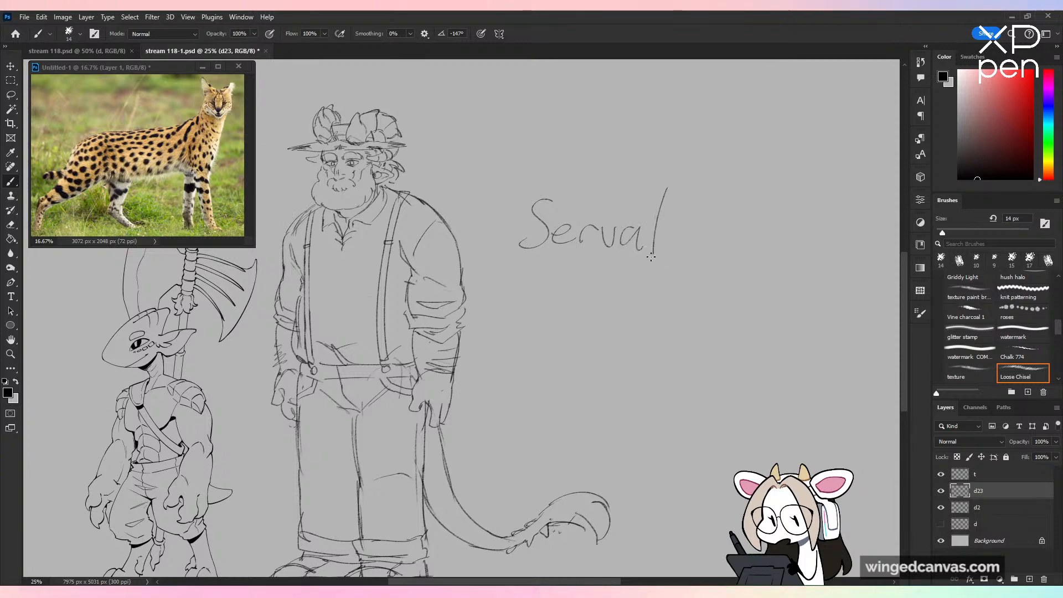
key(l)
drag(637, 143, 690, 134)
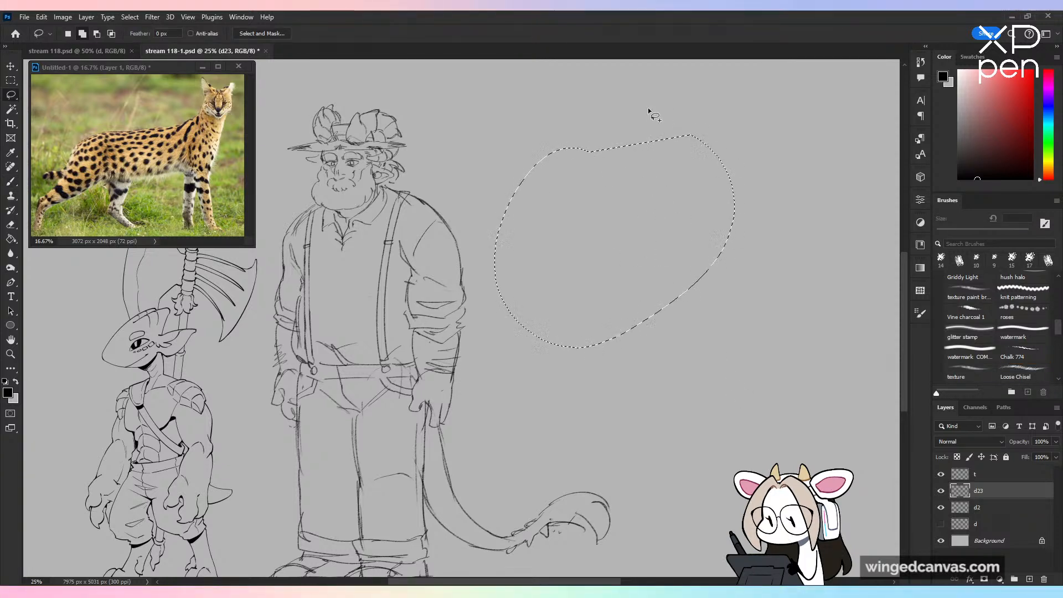
key(ctrl+d)
key(b)
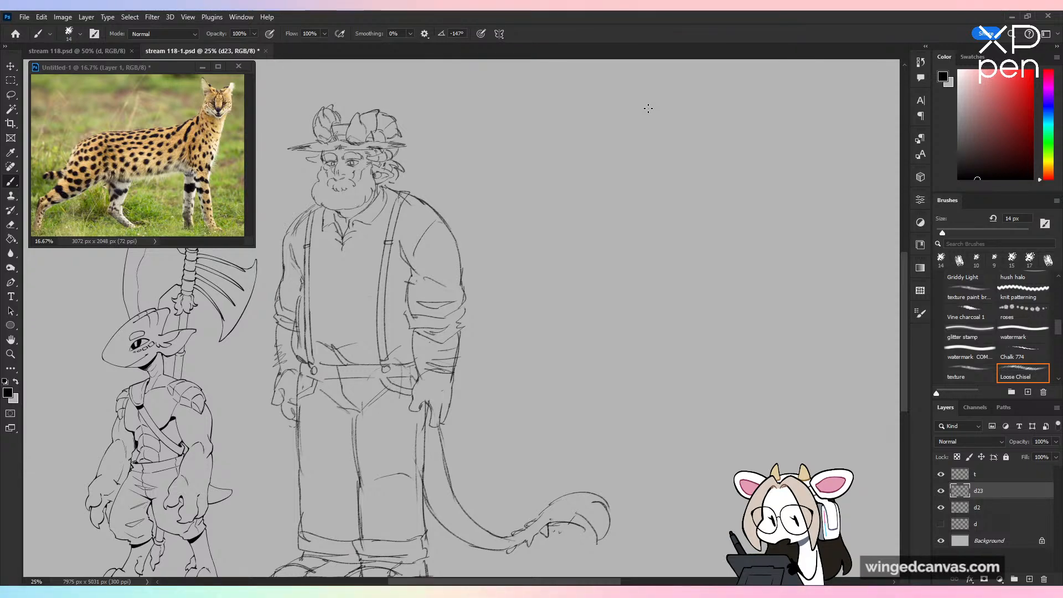
Step: Examine the bearded character's head and upper body up close on layer d2 and return to layer d23
click(985, 508)
key(ctrl+plus)
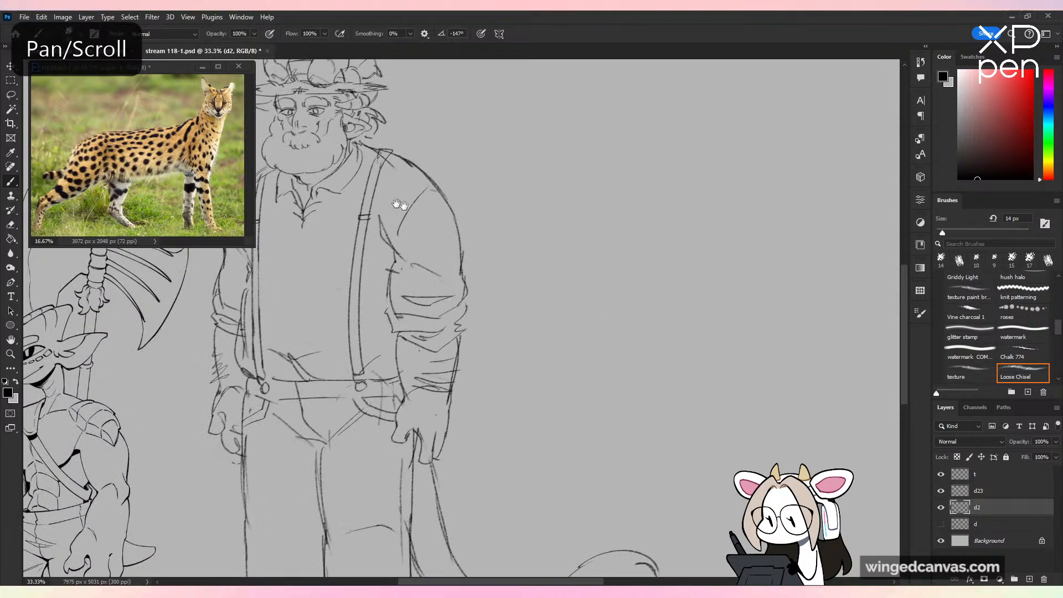
drag(400, 205, 545, 325)
key(ctrl+plus)
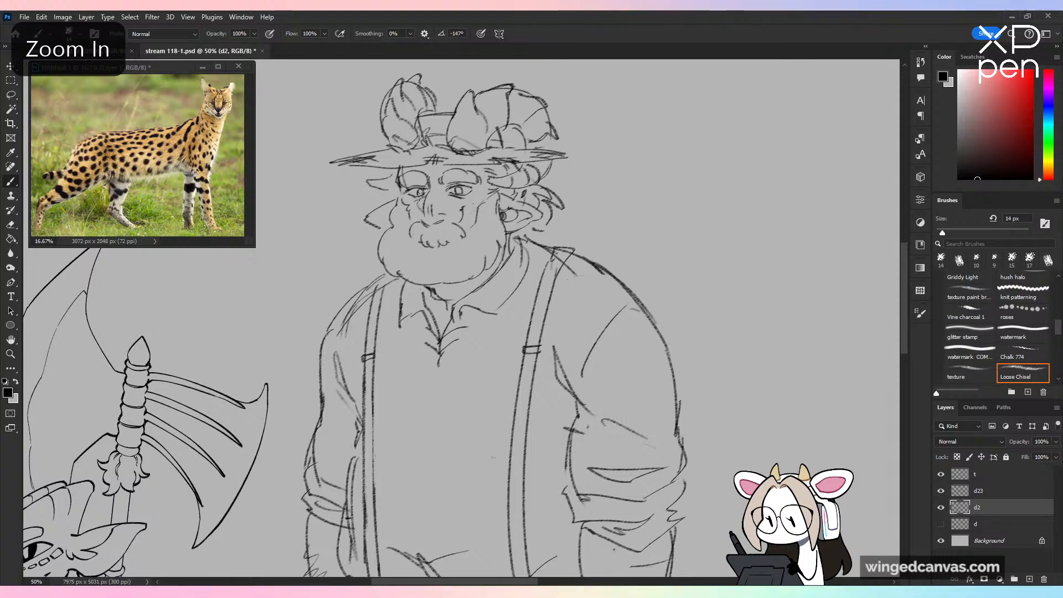
key(ctrl+minus)
key(ctrl+minus)
key(alt+bracketright)
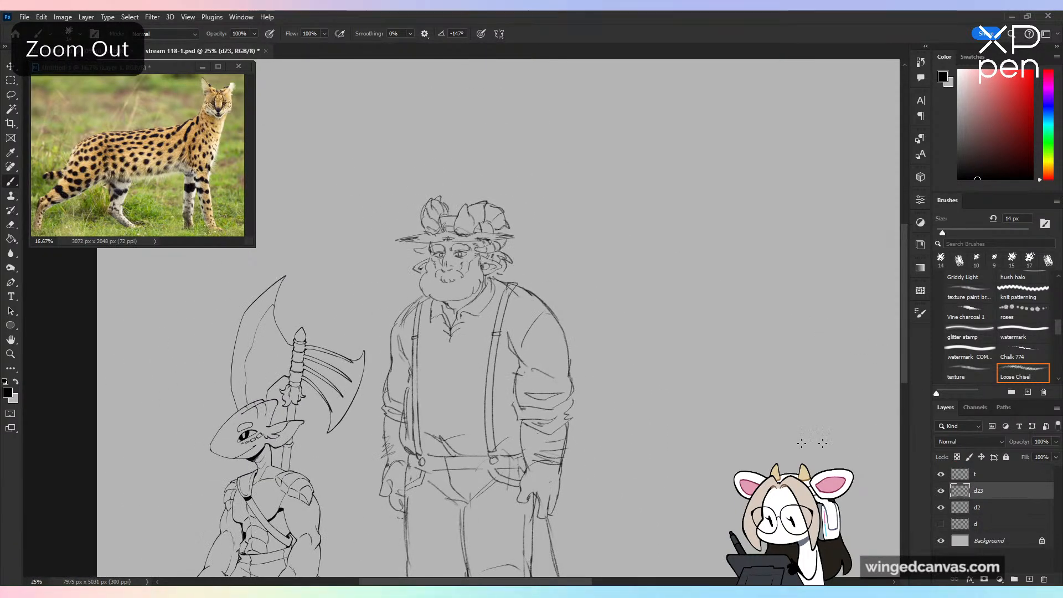
Step: Sketch the rounded brow and skull outline of a serval head beside the bearded figure with the 14 px brush
mouse_move(813, 443)
mouse_down()
mouse_move(541, 280)
mouse_move(527, 344)
mouse_up()
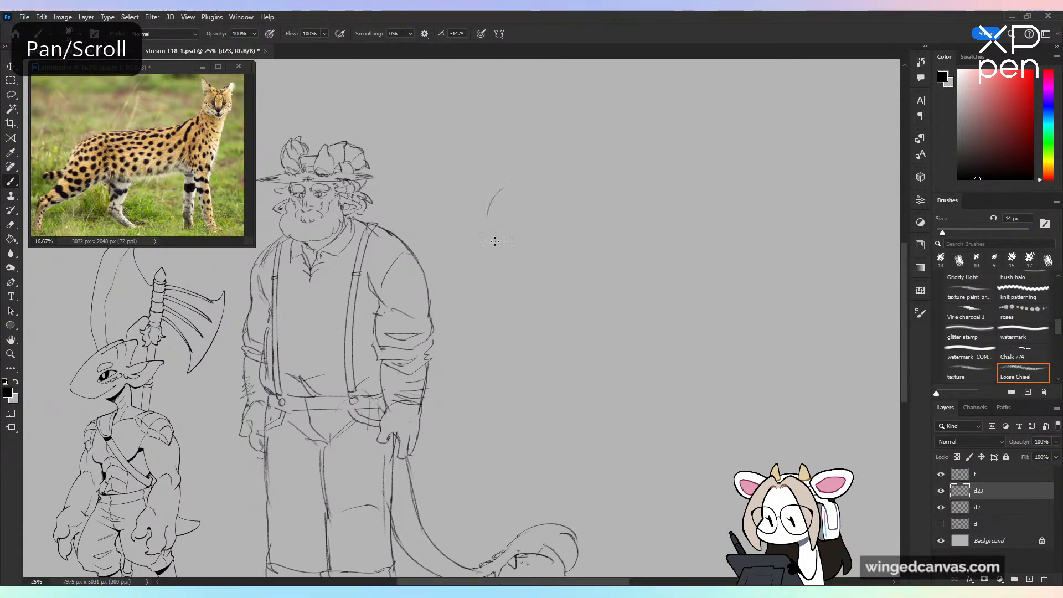
key(ctrl+z)
drag(502, 211, 488, 246)
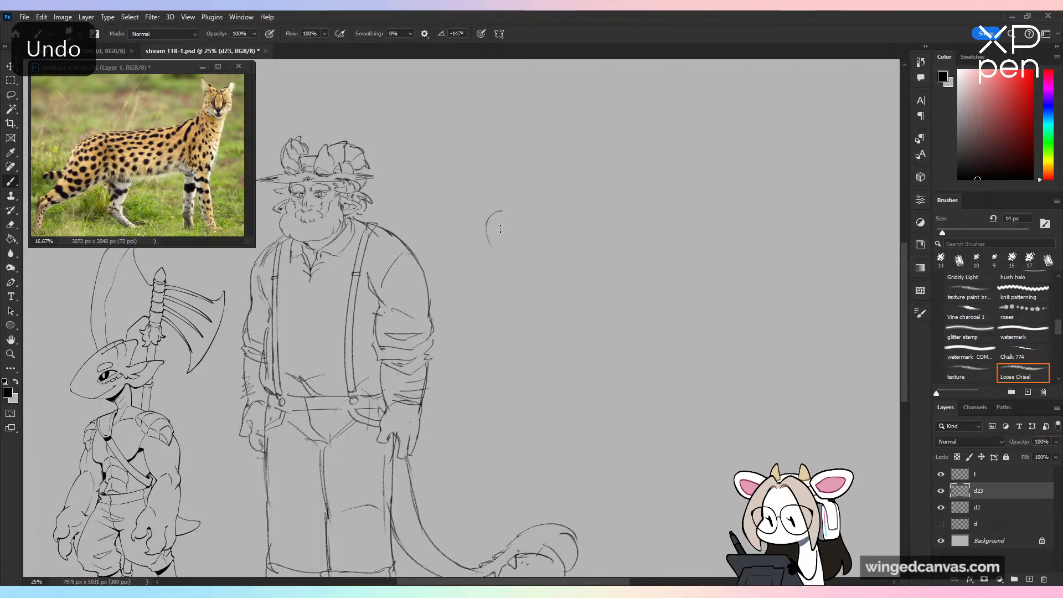
key(ctrl+plus)
key(ctrl+z)
drag(520, 176, 497, 232)
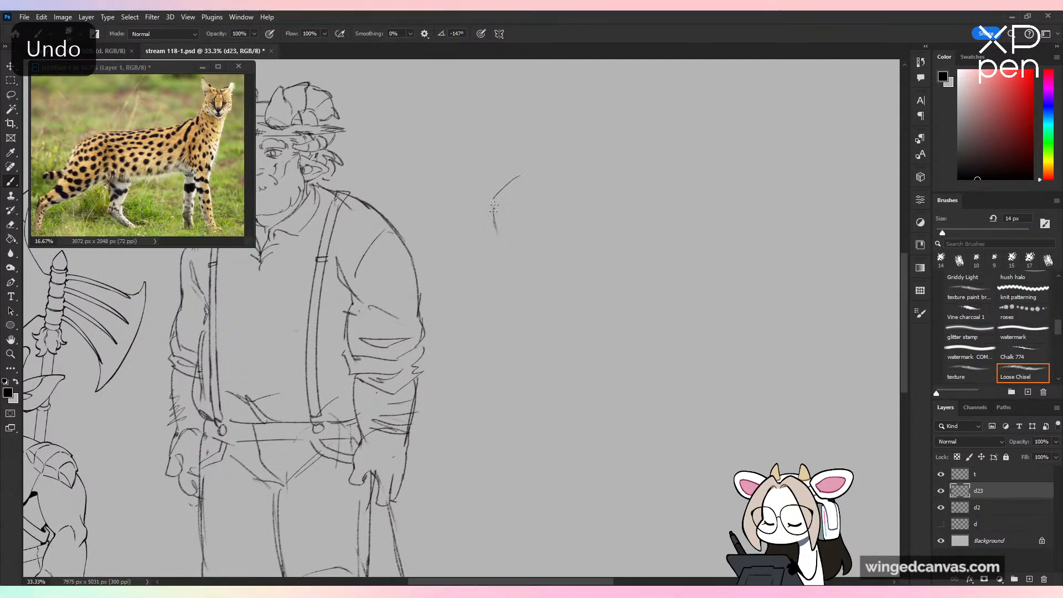
drag(520, 178, 554, 200)
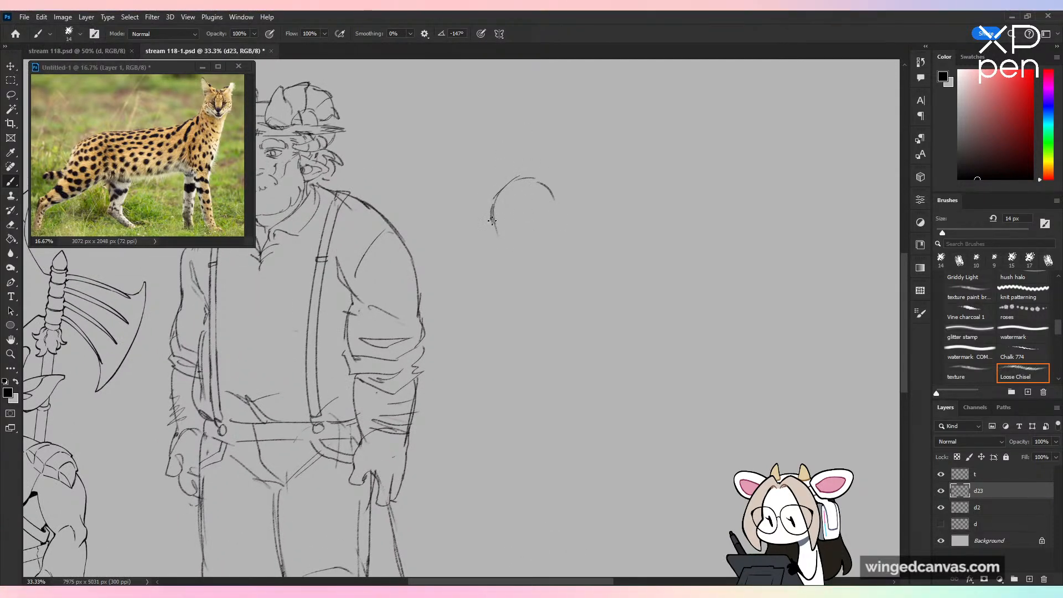
Step: Draw the serval's short muzzle, nose and mouth line, and add both slanted eyes in three-quarter view
drag(494, 244, 519, 239)
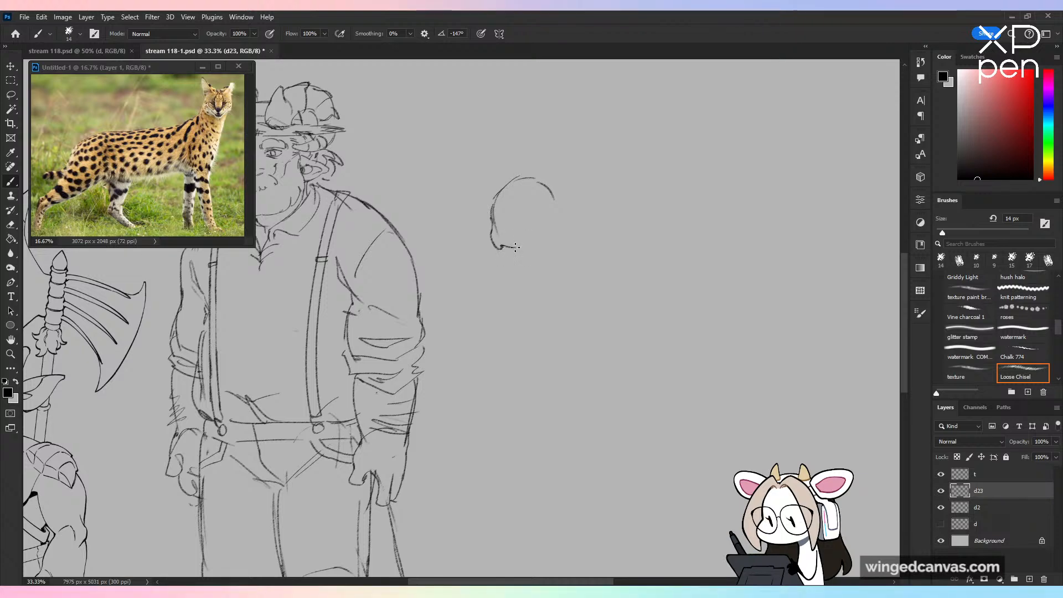
key(ctrl+plus)
key(ctrl+plus)
key(ctrl+z)
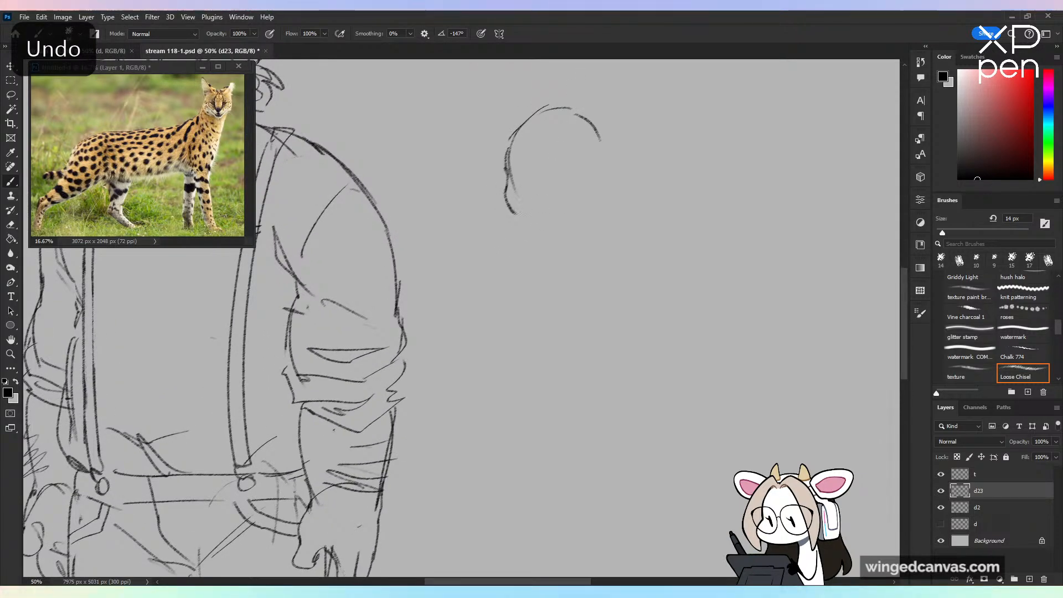
drag(509, 206, 544, 214)
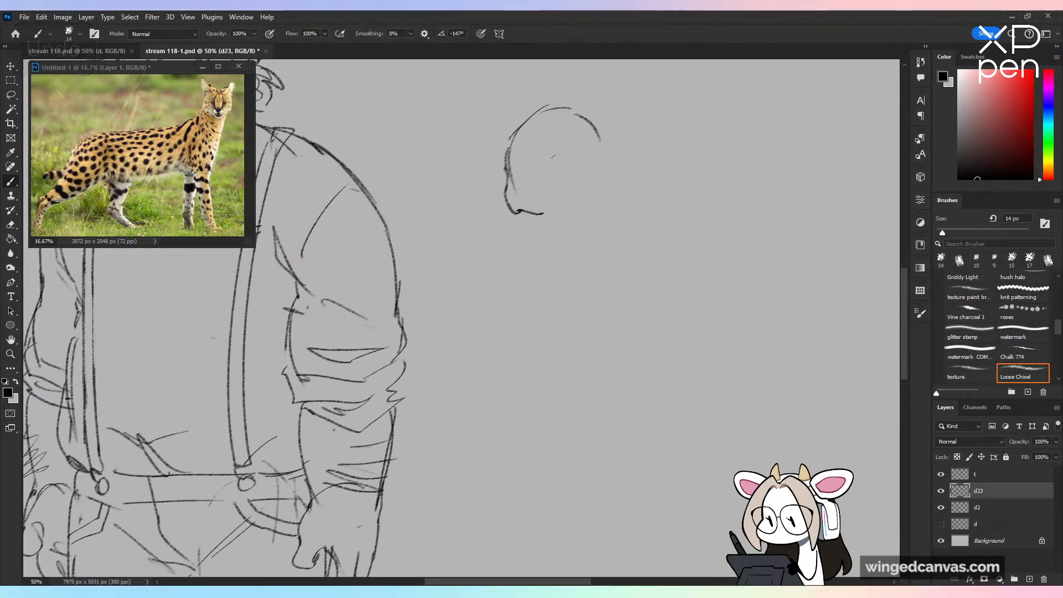
drag(552, 176, 575, 164)
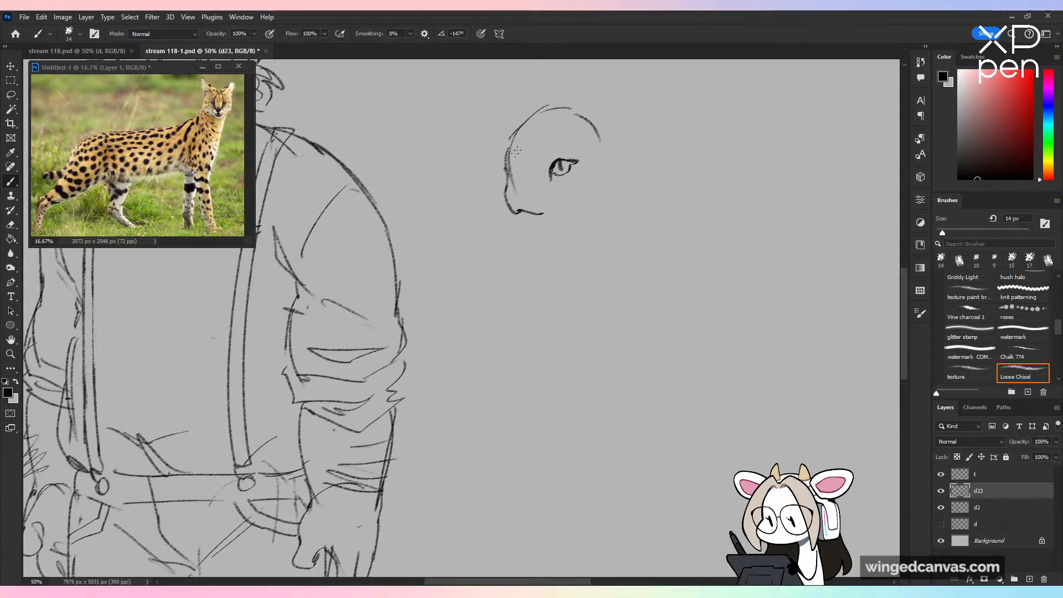
drag(508, 162, 515, 176)
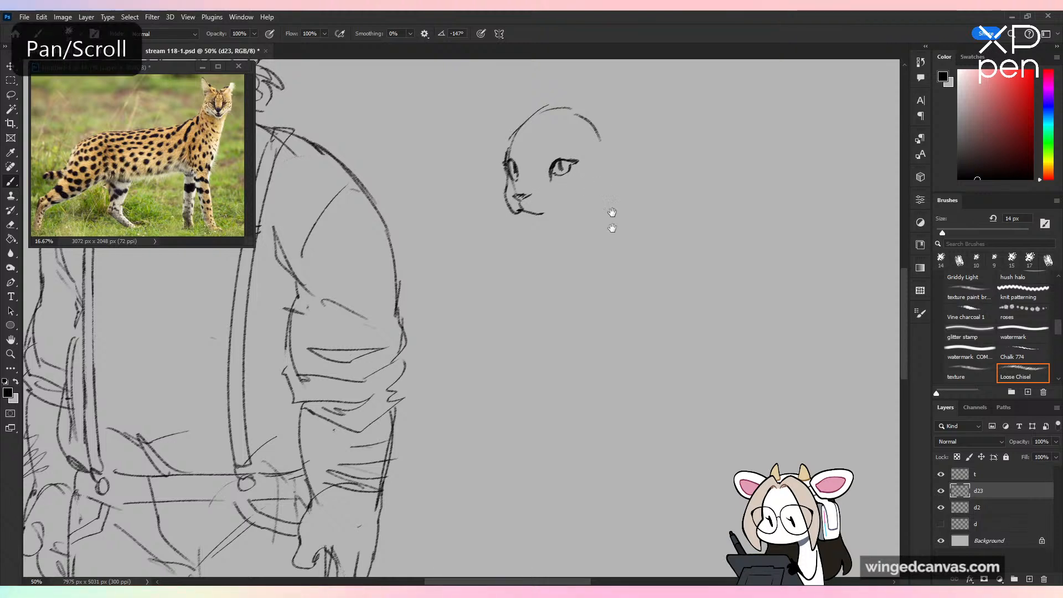
Step: Draw two tall, upright rounded ears on the serval's head, including their inner edges
drag(613, 218, 605, 335)
mouse_move(538, 226)
mouse_down()
mouse_move(524, 179)
mouse_move(520, 188)
mouse_move(512, 178)
mouse_move(495, 257)
mouse_up()
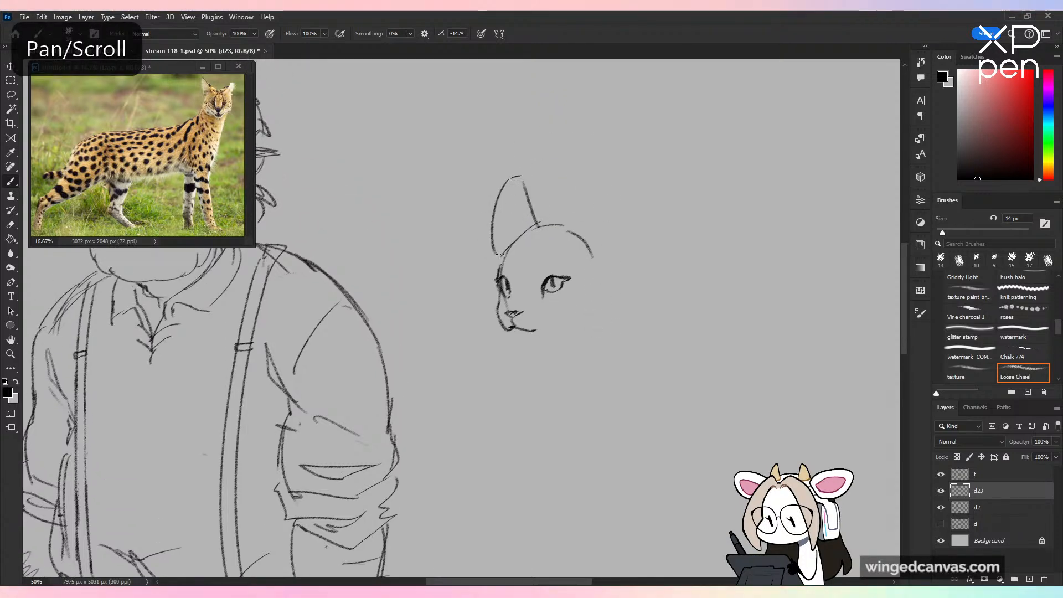
mouse_move(556, 224)
mouse_down()
mouse_move(576, 178)
mouse_move(589, 187)
mouse_move(604, 270)
mouse_up()
drag(590, 216, 602, 265)
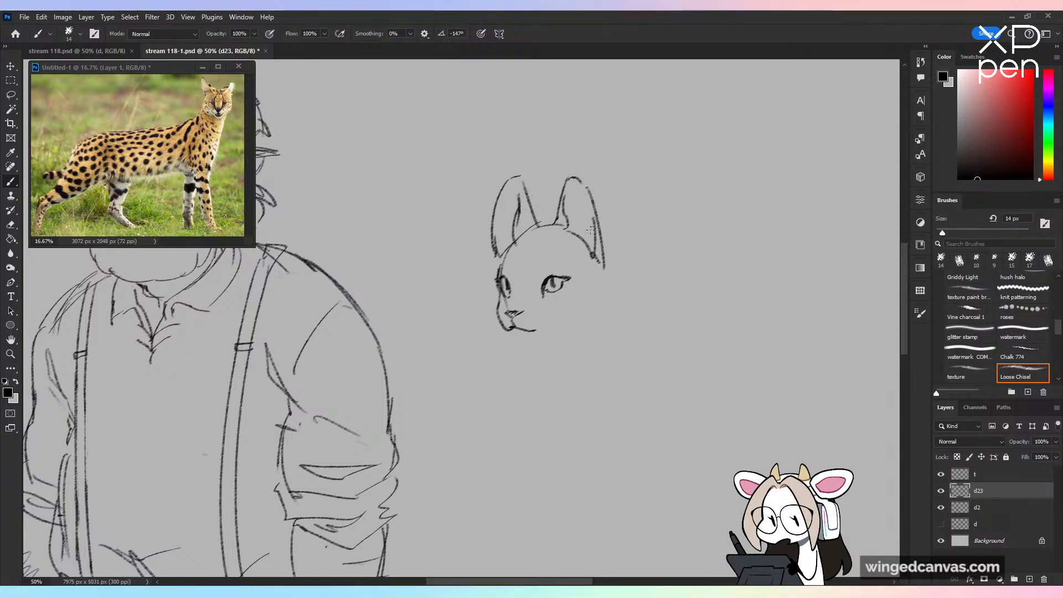
Step: Add fur marks inside both ears and sketch the forehead stripes running down toward the eyes
mouse_move(510, 221)
mouse_down()
mouse_move(495, 244)
mouse_move(543, 258)
mouse_up()
key(ctrl+z)
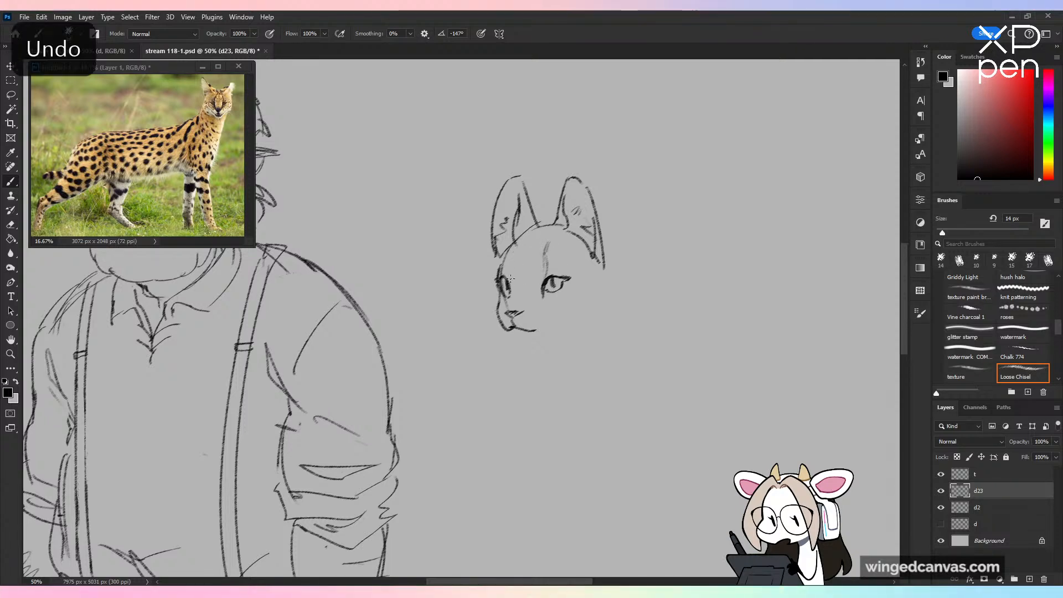
drag(546, 265, 538, 287)
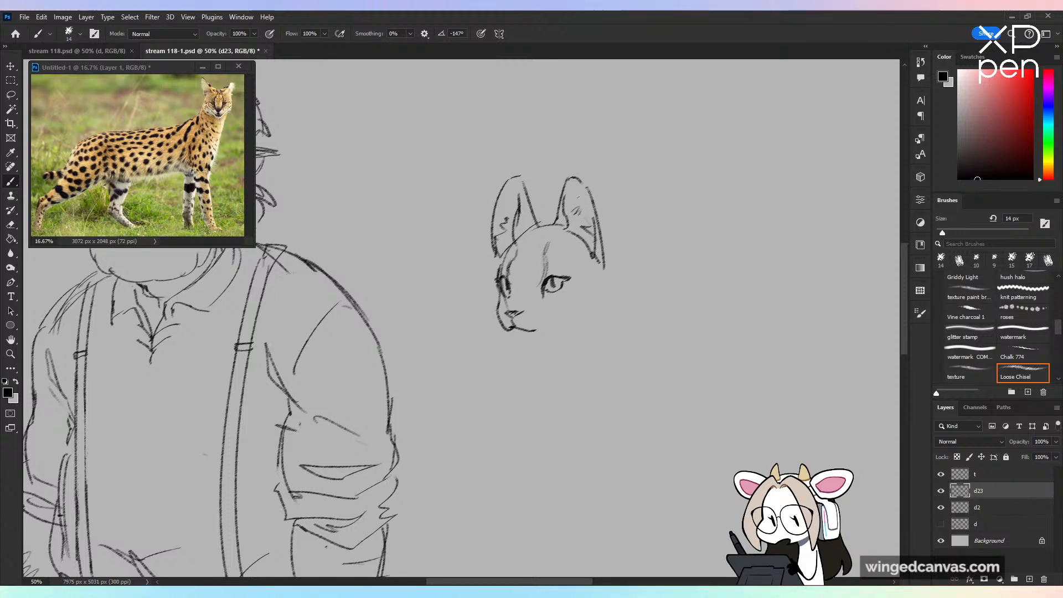
Step: Enlarge the serval's face in the reference photo to 50% and add small brow marks above the sketched near eye
click(220, 162)
key(ctrl+plus)
mouse_move(207, 156)
mouse_down()
mouse_move(112, 188)
mouse_move(185, 195)
mouse_move(171, 209)
mouse_up()
key(ctrl+plus)
key(ctrl+plus)
click(636, 215)
drag(550, 271, 558, 265)
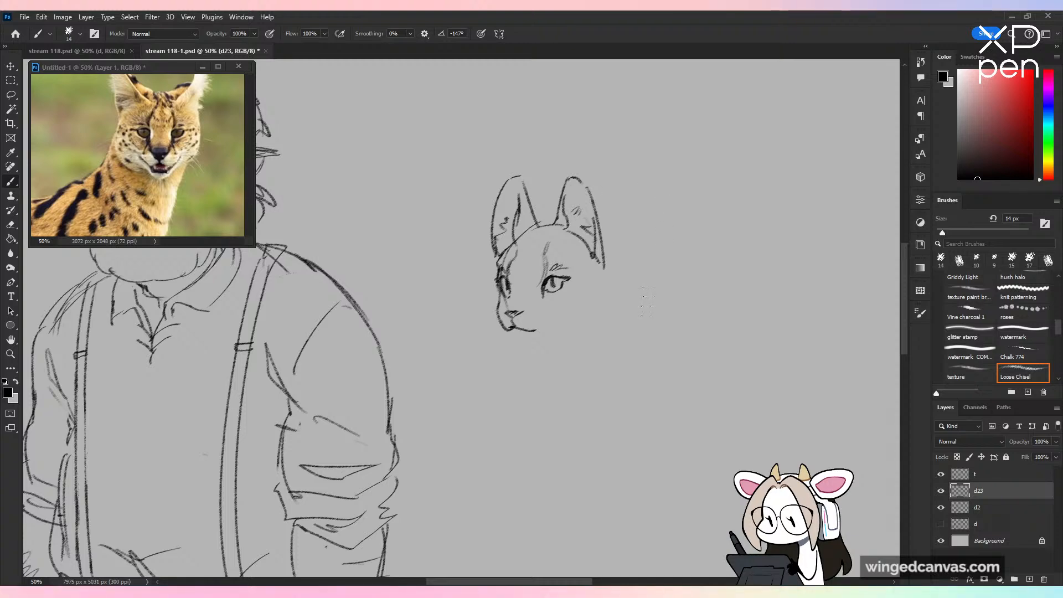
Step: Draw the serval's chin and curved jawline, ending in a small fur tuft on the near cheek
drag(645, 302, 629, 347)
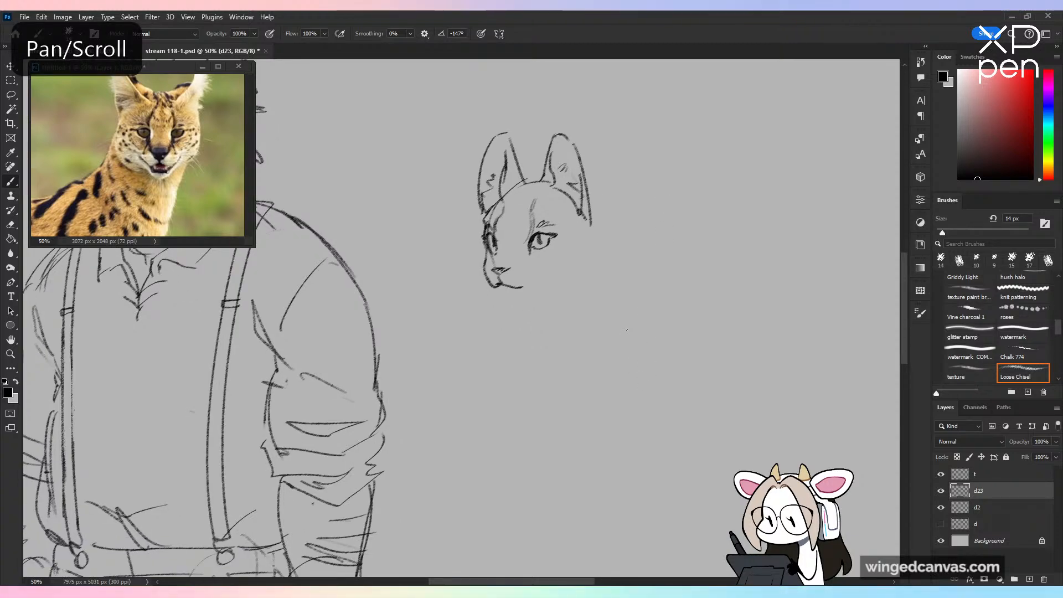
drag(498, 289, 540, 291)
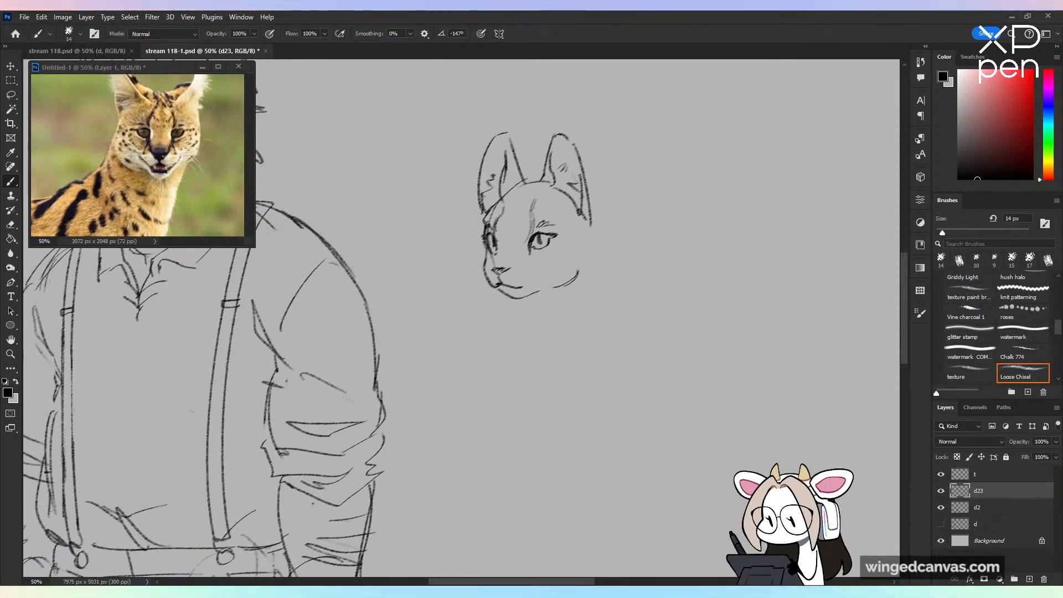
key(ctrl+minus)
key(ctrl+minus)
key(ctrl+plus)
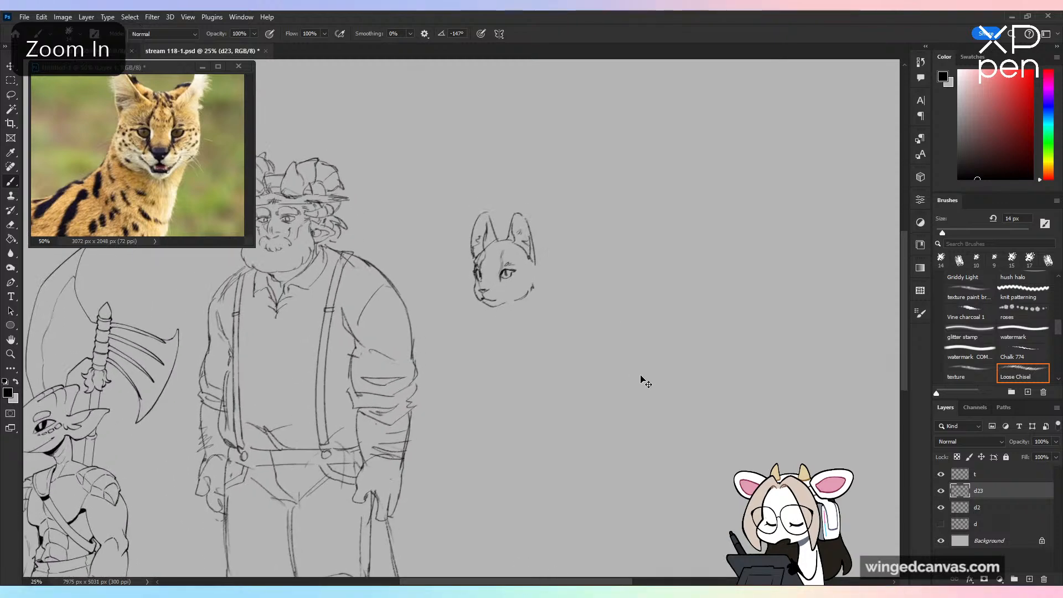
key(e)
Step: Examine the serval's neck and body in the reference photo, leaving it at 16.67% zoom
key(ctrl+minus)
drag(607, 366, 612, 324)
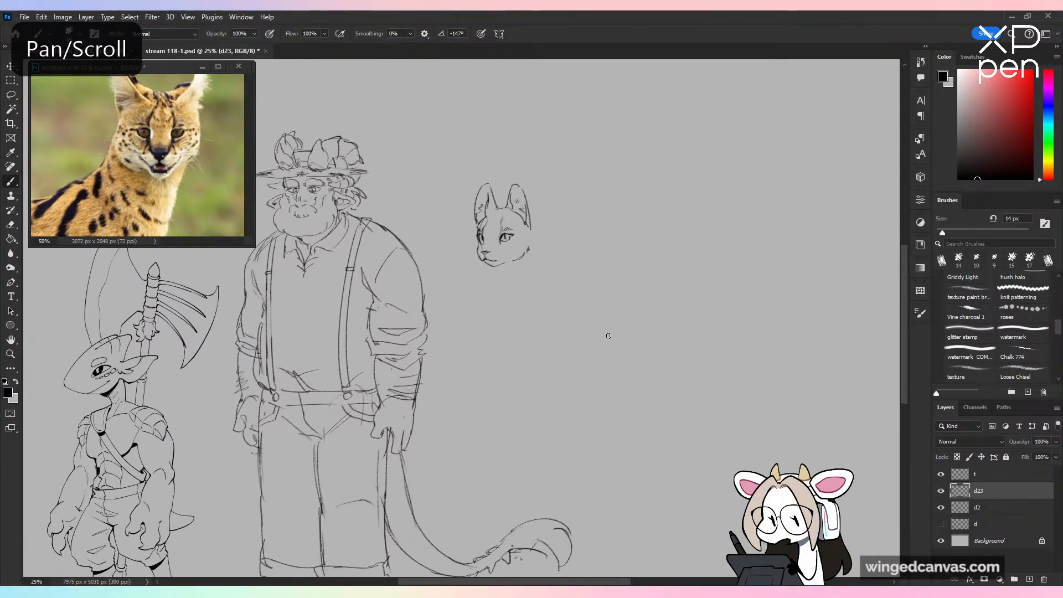
key(ctrl+plus)
click(166, 175)
key(ctrl+minus)
key(ctrl+minus)
key(ctrl+minus)
drag(190, 178, 237, 170)
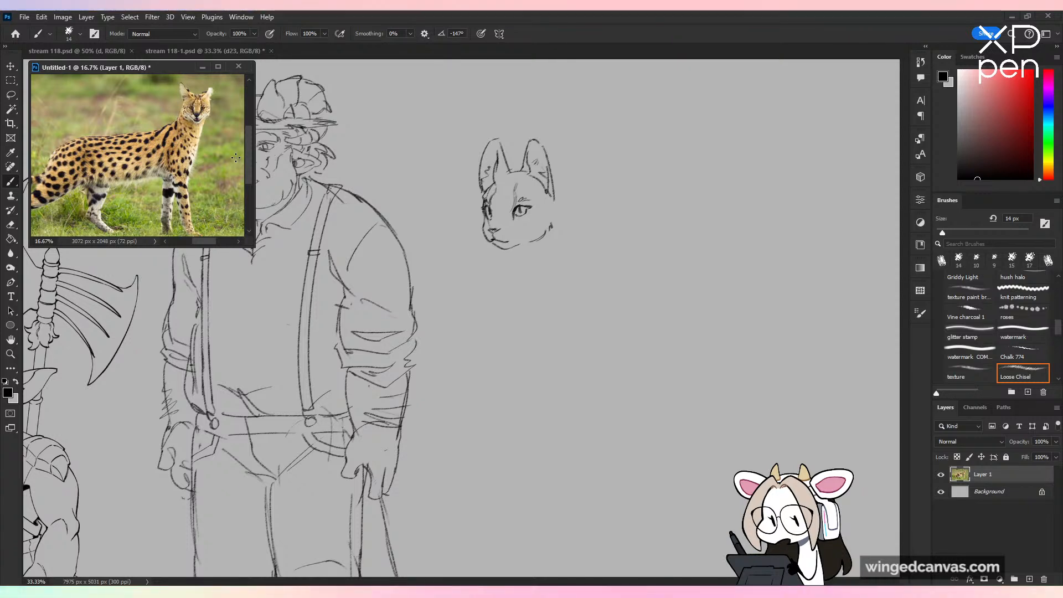
key(ctrl+plus)
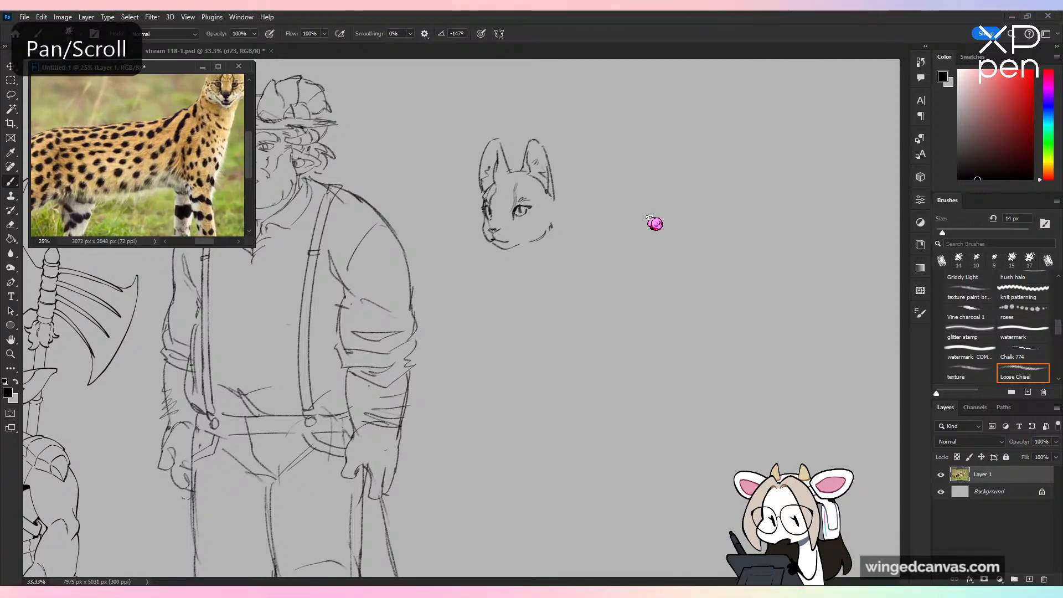
key(ctrl+minus)
click(647, 225)
Step: Draw the back of the serval's neck down to a small fur tuft, plus the throat fur and collarbone marks
key(ctrl+plus)
drag(648, 225, 599, 298)
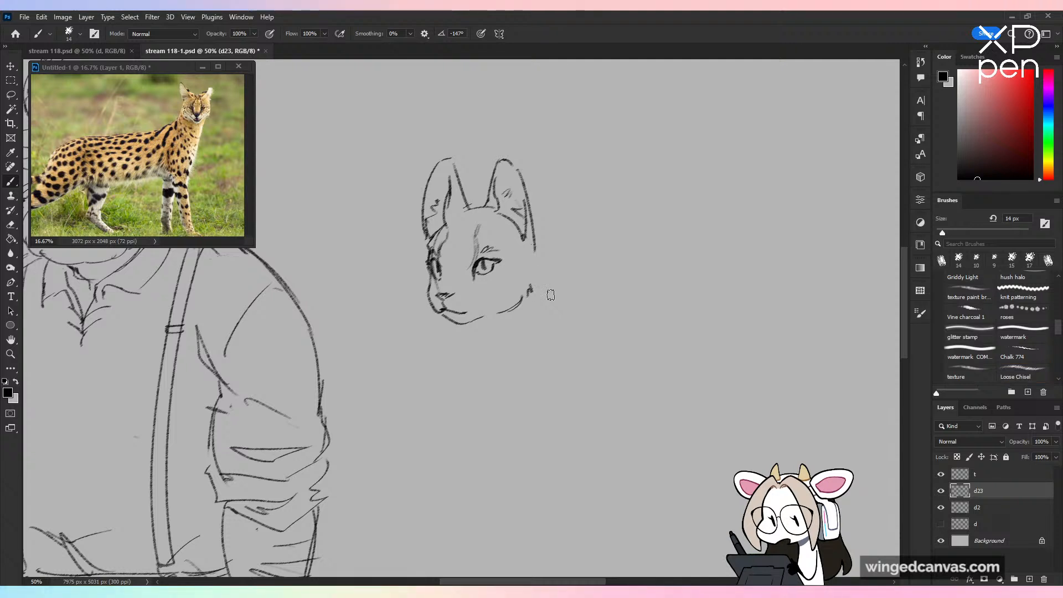
drag(536, 251, 535, 287)
key(ctrl+z)
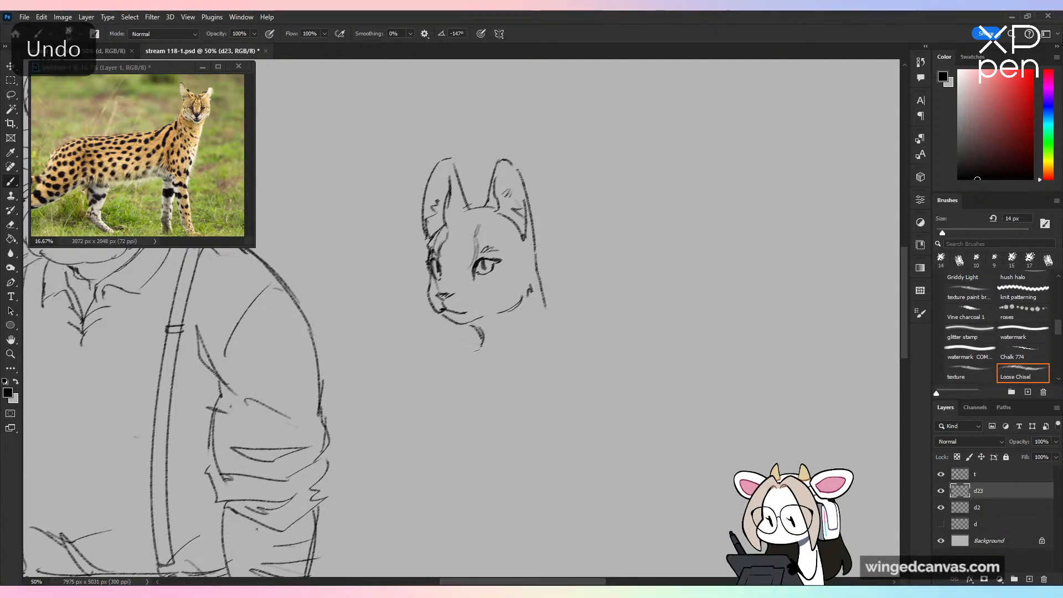
mouse_move(475, 328)
mouse_down()
mouse_move(508, 395)
mouse_move(544, 351)
mouse_up()
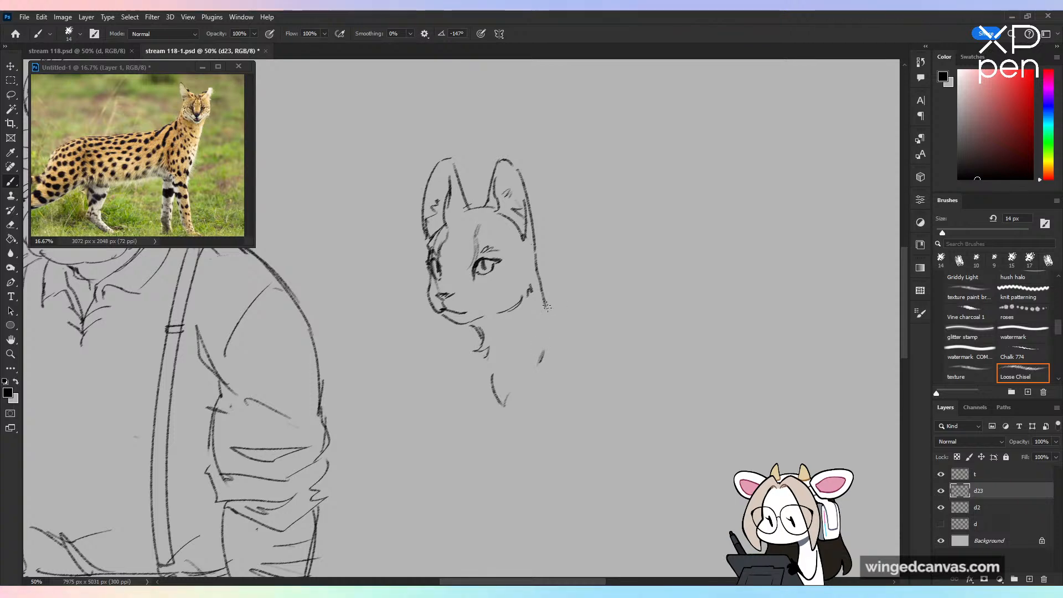
drag(545, 303, 555, 322)
Step: Rough in the torso with a rounded ribcage, sloping near shoulder, narrow curved waist and flowing hip guidelines
key(ctrl+minus)
drag(595, 354, 597, 285)
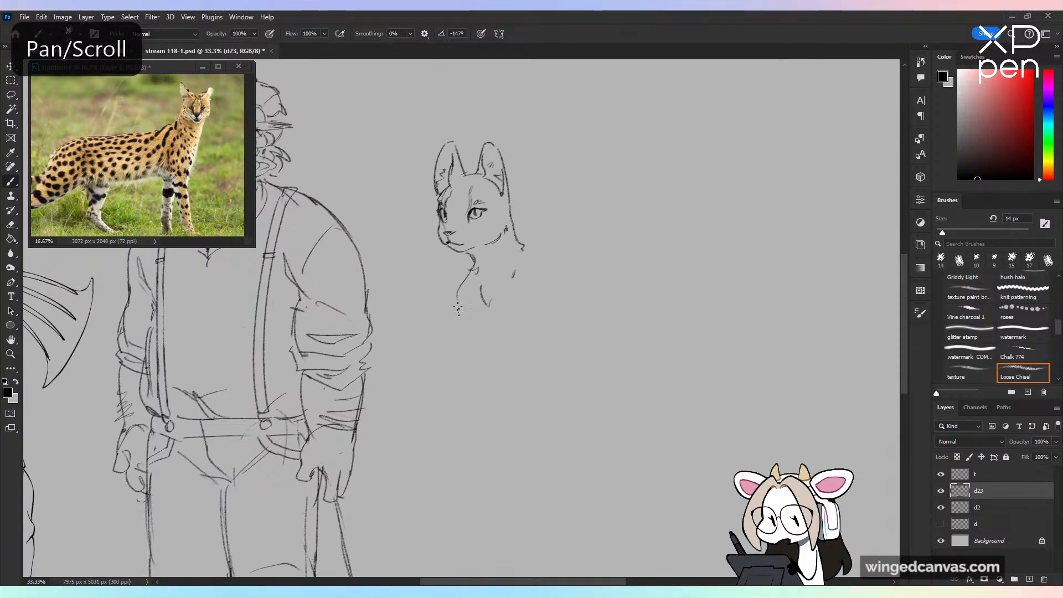
key(ctrl+z)
drag(525, 251, 556, 304)
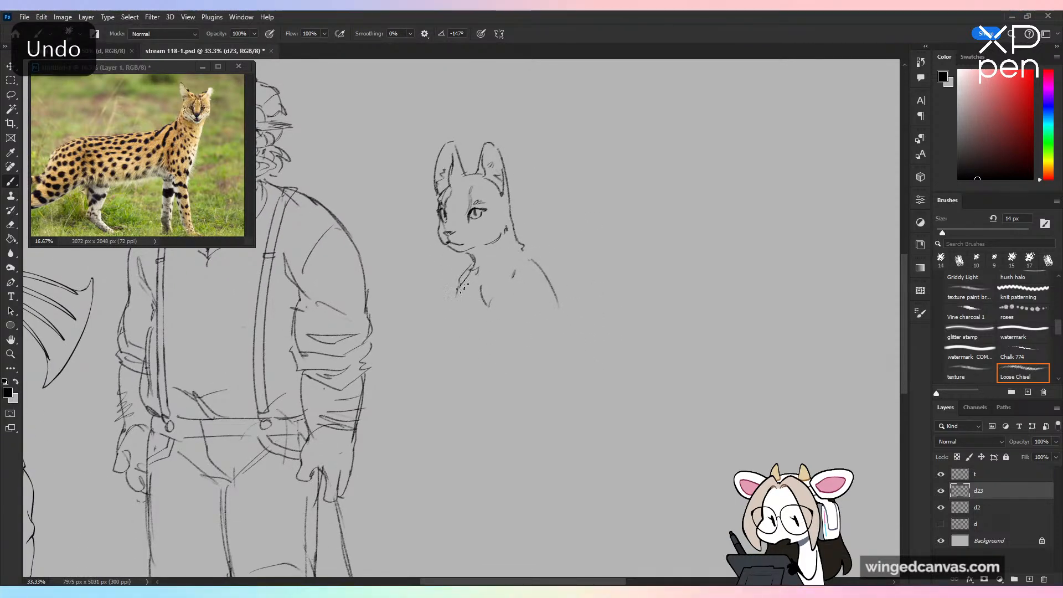
mouse_move(471, 291)
mouse_down()
mouse_move(545, 354)
mouse_move(520, 424)
mouse_move(476, 453)
mouse_move(464, 502)
mouse_move(546, 500)
mouse_up()
key(ctrl+minus)
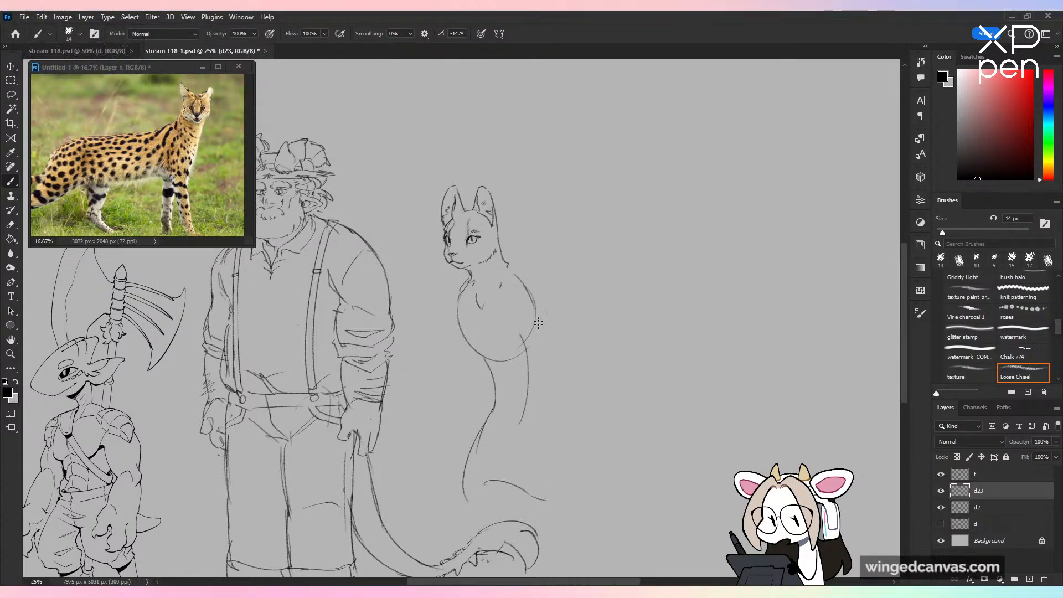
drag(537, 320, 548, 443)
key(ctrl+plus)
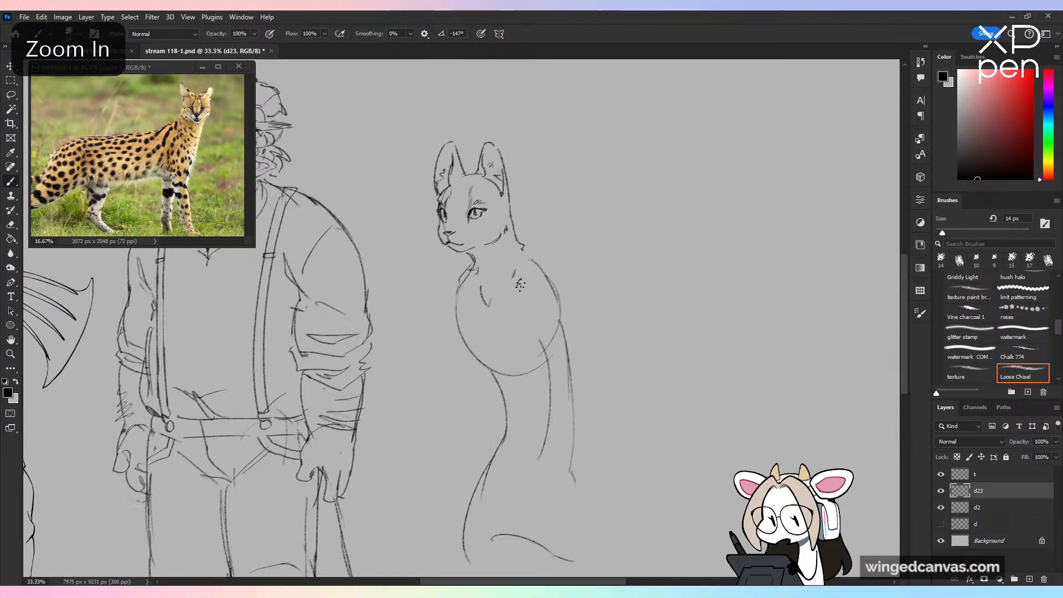
Step: Sketch the near arm hanging from the shoulder, with upper arm and forearm contours over the ribcage
drag(521, 288, 530, 397)
key(ctrl+z)
drag(521, 314, 538, 382)
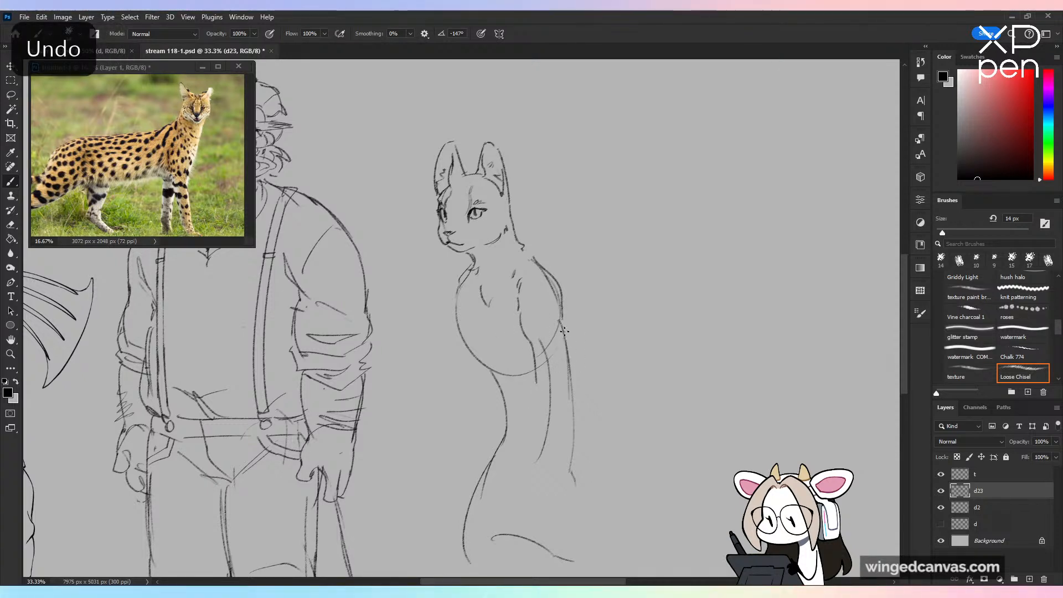
mouse_move(565, 338)
mouse_down()
mouse_move(560, 402)
mouse_move(525, 461)
mouse_up()
Step: Sketch the far arm from the shoulder through a bent elbow to a tapering forearm, redoing unsatisfactory strokes
mouse_move(457, 294)
mouse_down()
mouse_move(450, 361)
mouse_move(446, 321)
mouse_move(461, 363)
mouse_move(495, 363)
mouse_move(456, 367)
mouse_move(464, 387)
mouse_move(452, 405)
mouse_move(472, 418)
mouse_move(479, 402)
mouse_move(455, 416)
mouse_move(444, 473)
mouse_move(476, 404)
mouse_move(472, 432)
mouse_up()
key(ctrl+z)
key(ctrl+z)
key(ctrl+z)
key(ctrl+z)
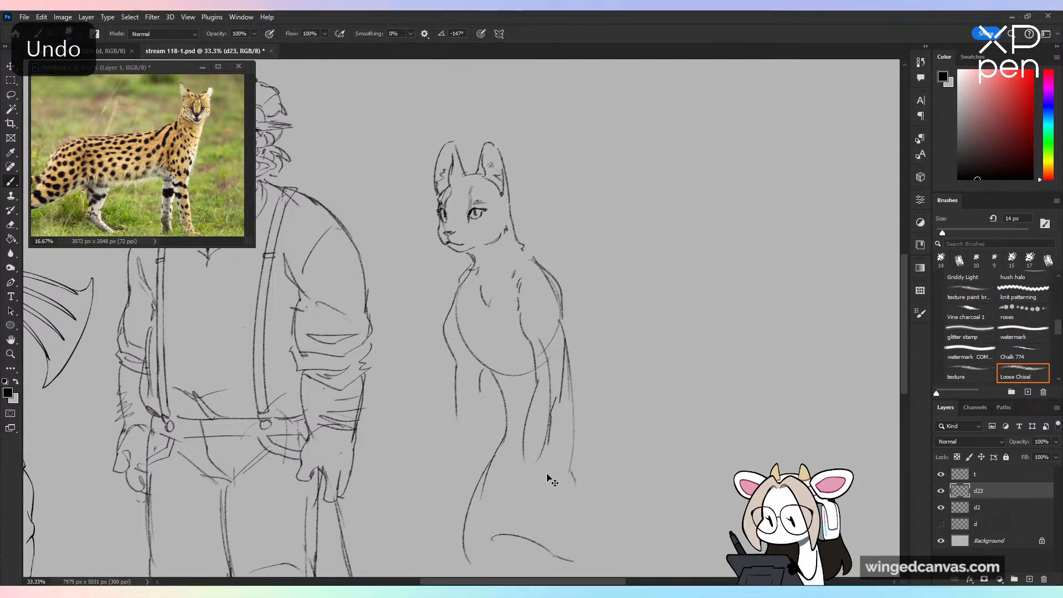
key(ctrl+z)
key(ctrl+plus)
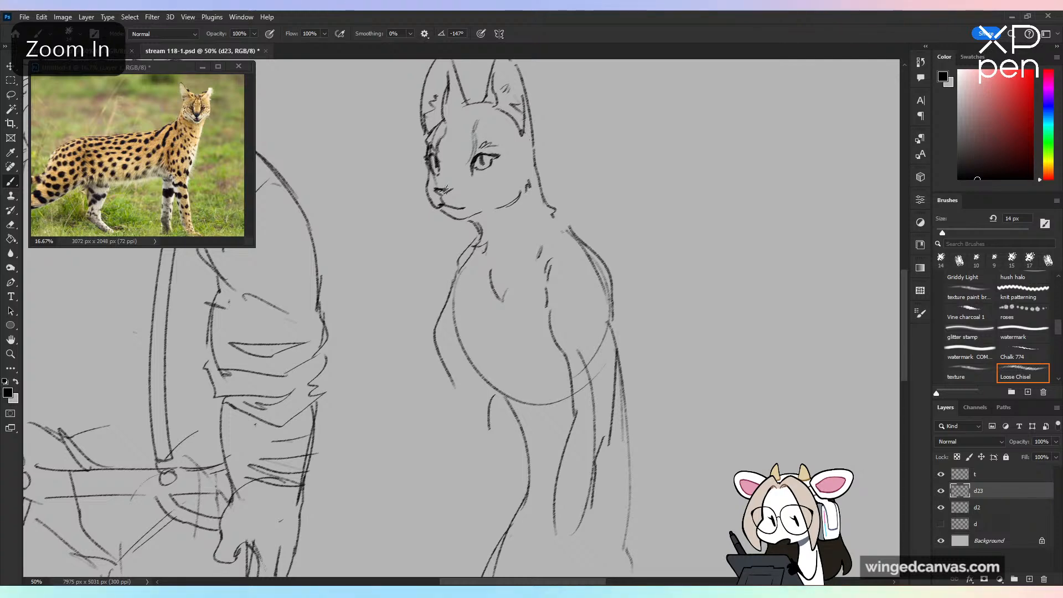
key(ctrl+minus)
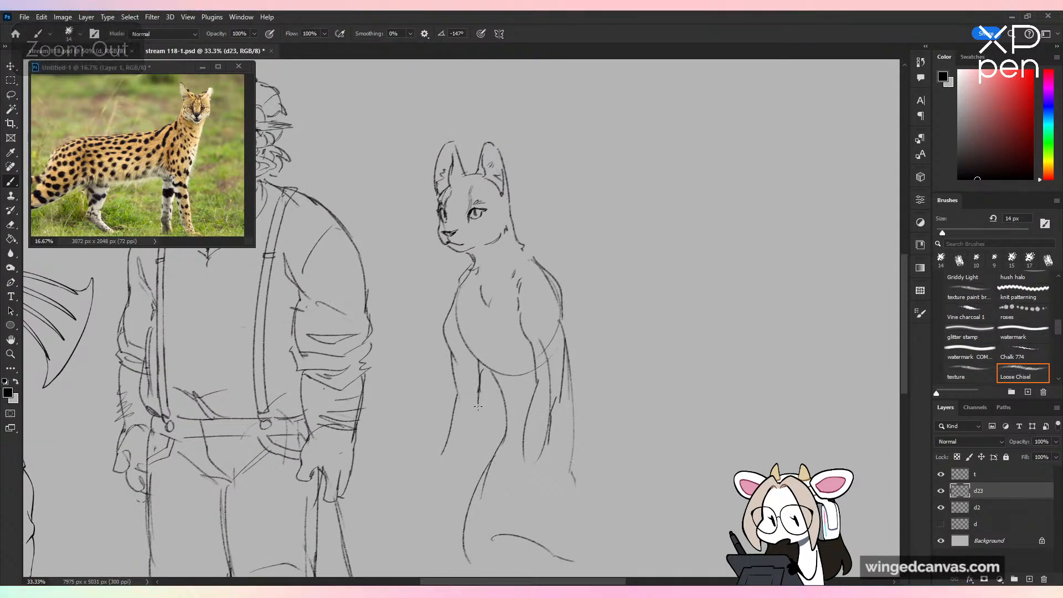
key(ctrl+z)
drag(481, 395, 480, 427)
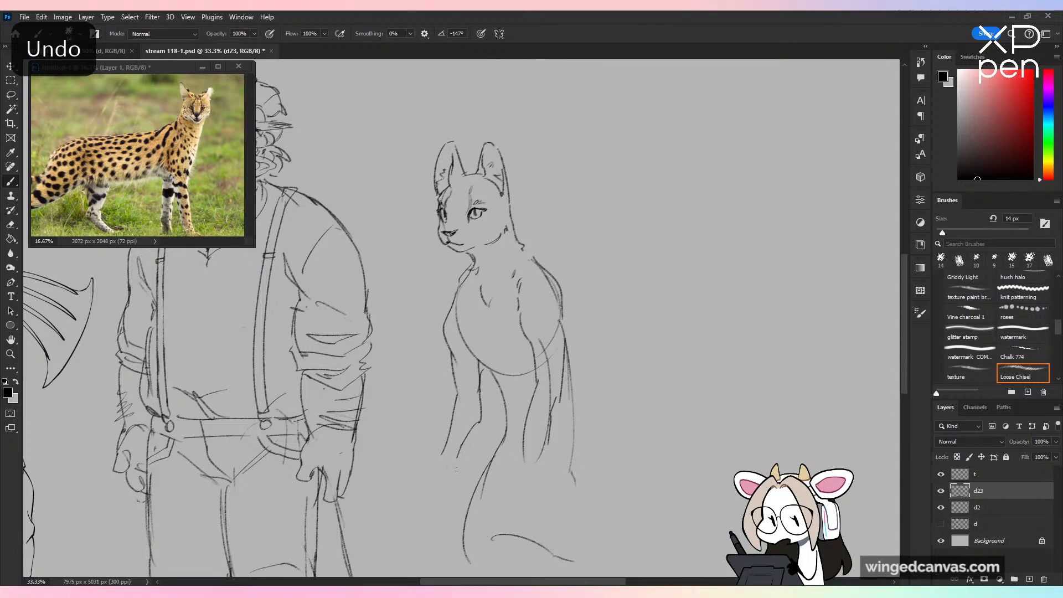
Step: Add small rounded paw-like hands with fingers to the ends of the far and near arms
mouse_move(448, 465)
mouse_down()
mouse_move(459, 478)
mouse_move(449, 495)
mouse_up()
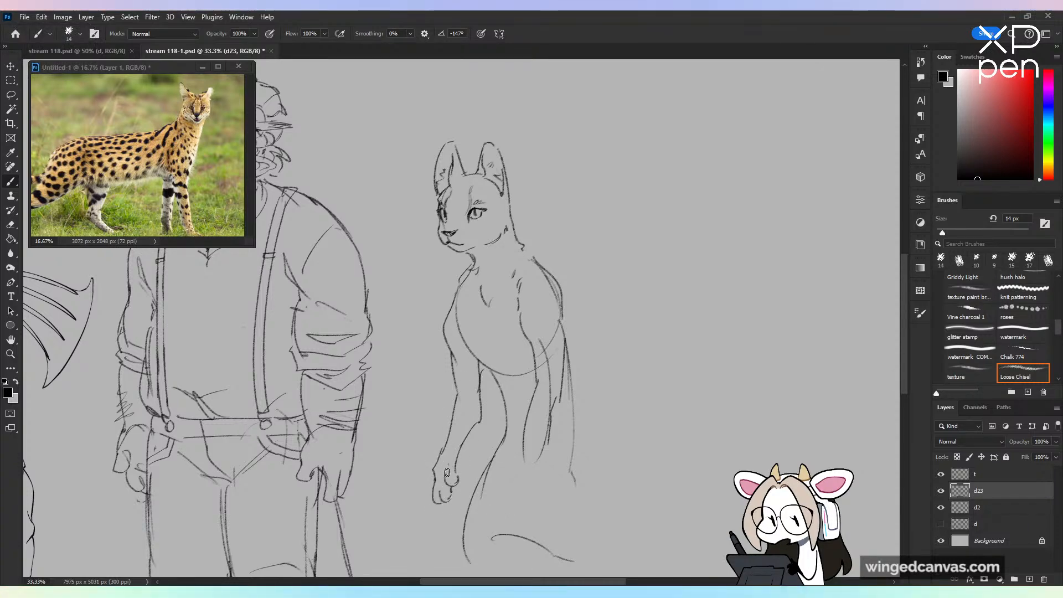
key(ctrl+minus)
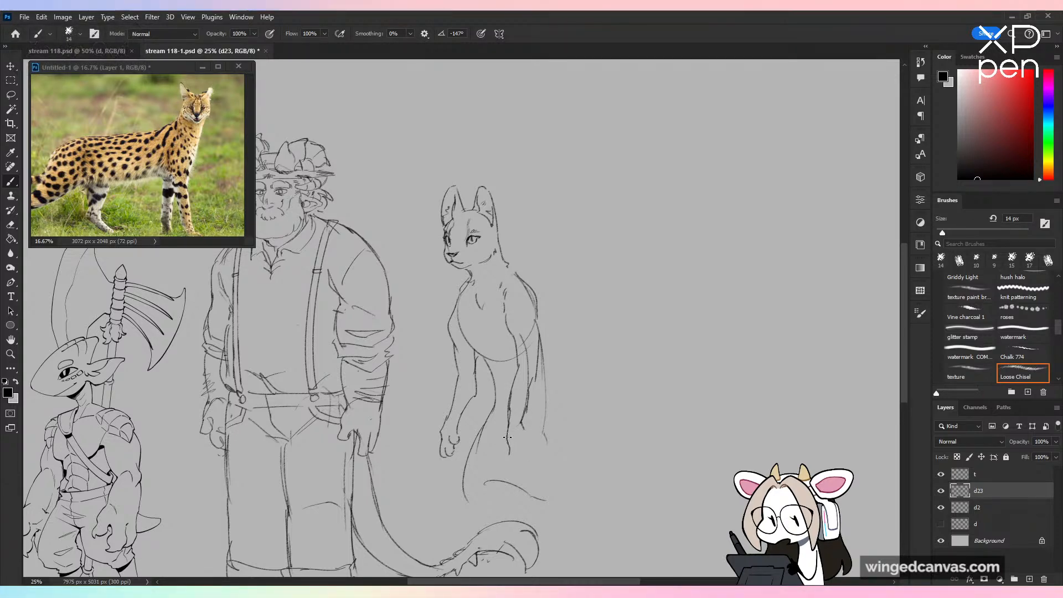
mouse_move(508, 437)
mouse_down()
mouse_move(506, 453)
mouse_move(521, 459)
mouse_move(523, 438)
mouse_up()
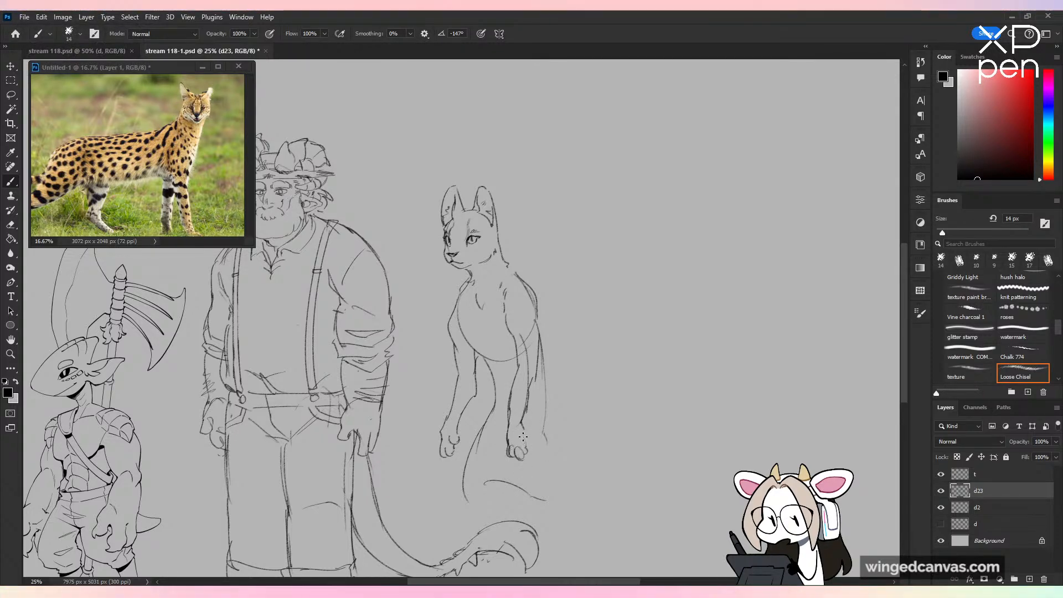
key(ctrl+minus)
key(ctrl+equal)
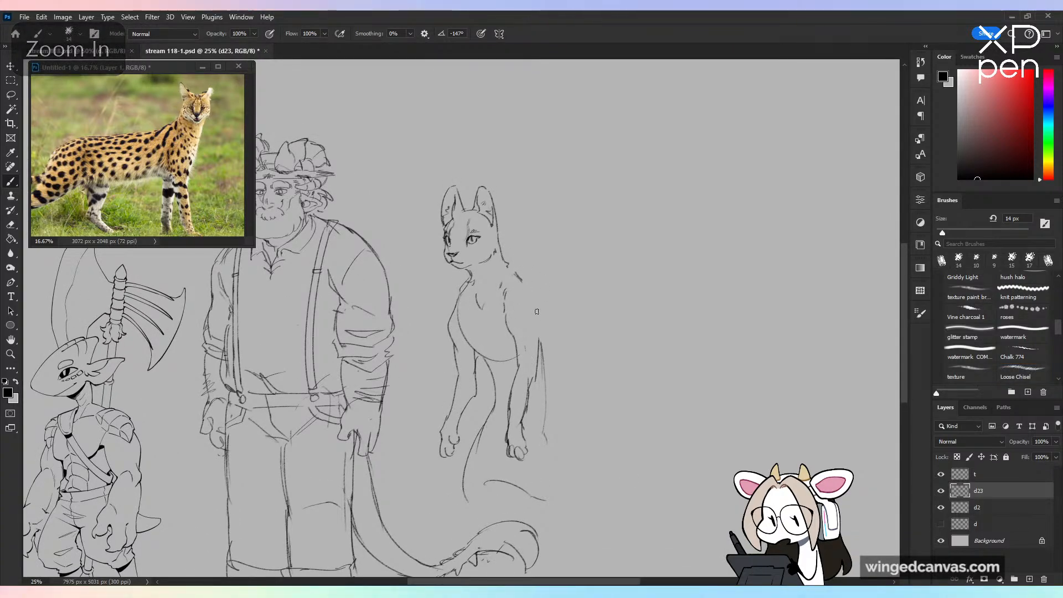
Step: Redraw the near shoulder contour and clean up the chest, replacing the ribcage construction lines with refined far-shoulder and chest lines
drag(516, 272, 535, 340)
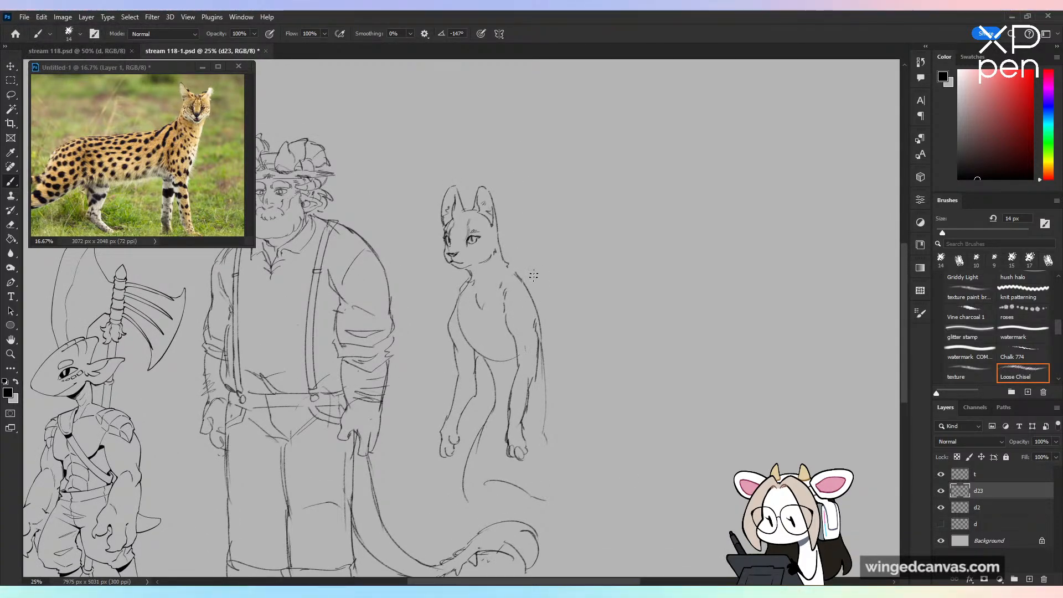
drag(504, 306, 516, 340)
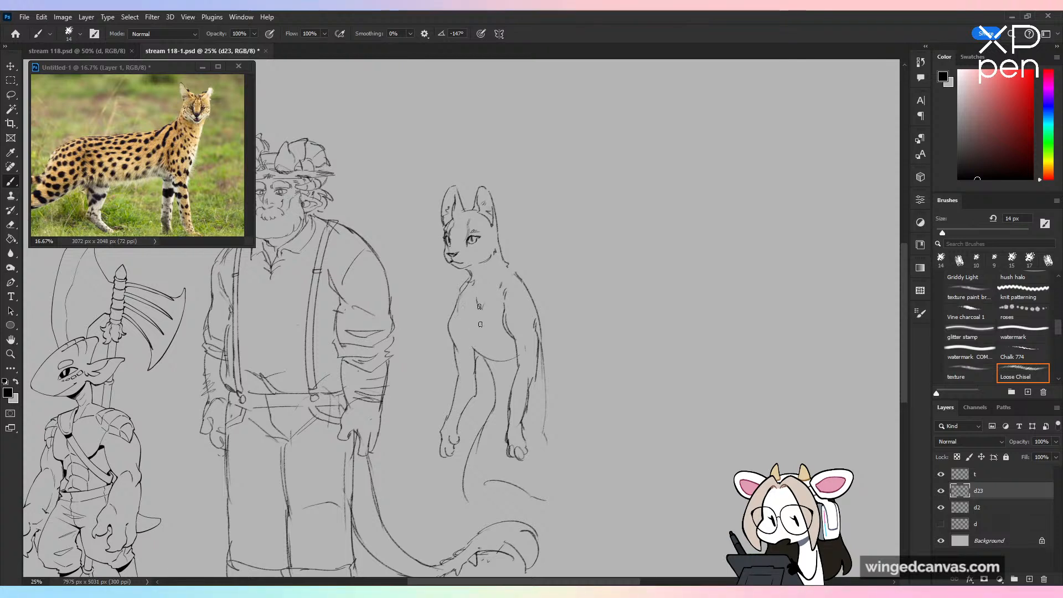
drag(469, 284, 461, 299)
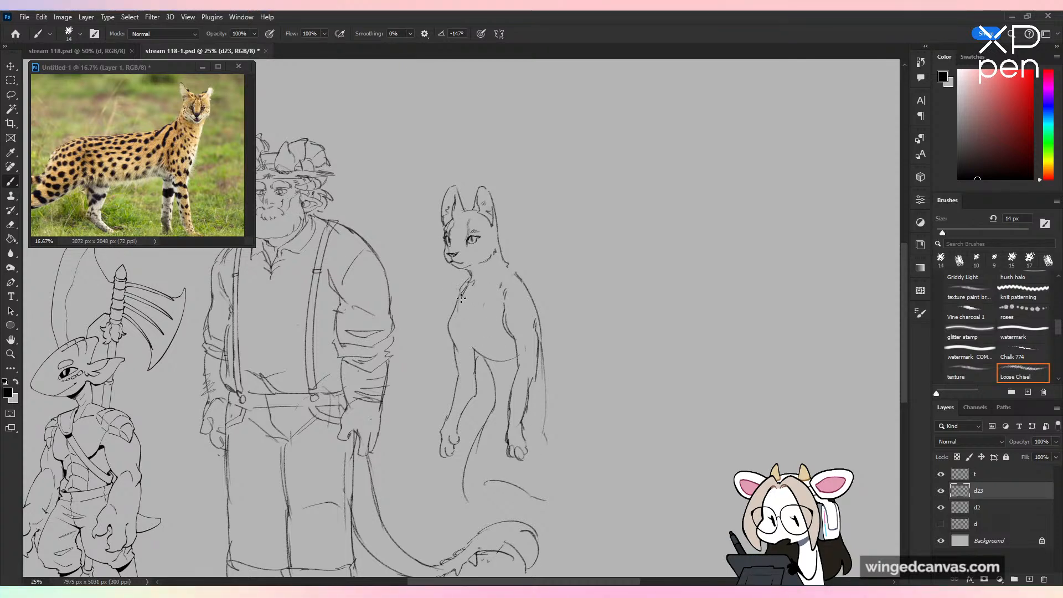
key(ctrl+z)
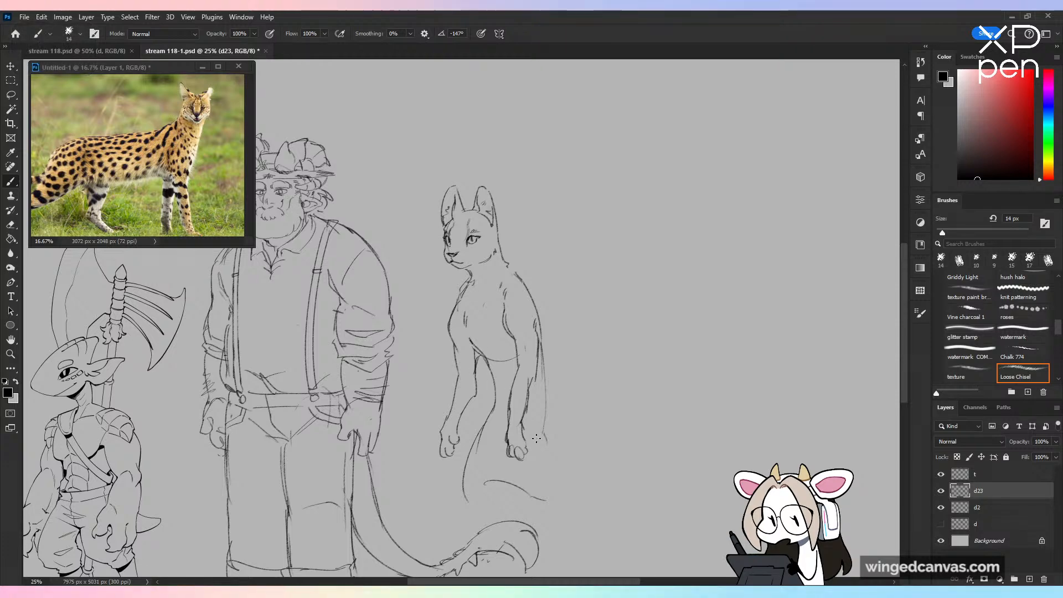
Step: Start the far thigh and knee lines below the torso and draw a waistband across the hips
key(ctrl+minus)
key(ctrl+minus)
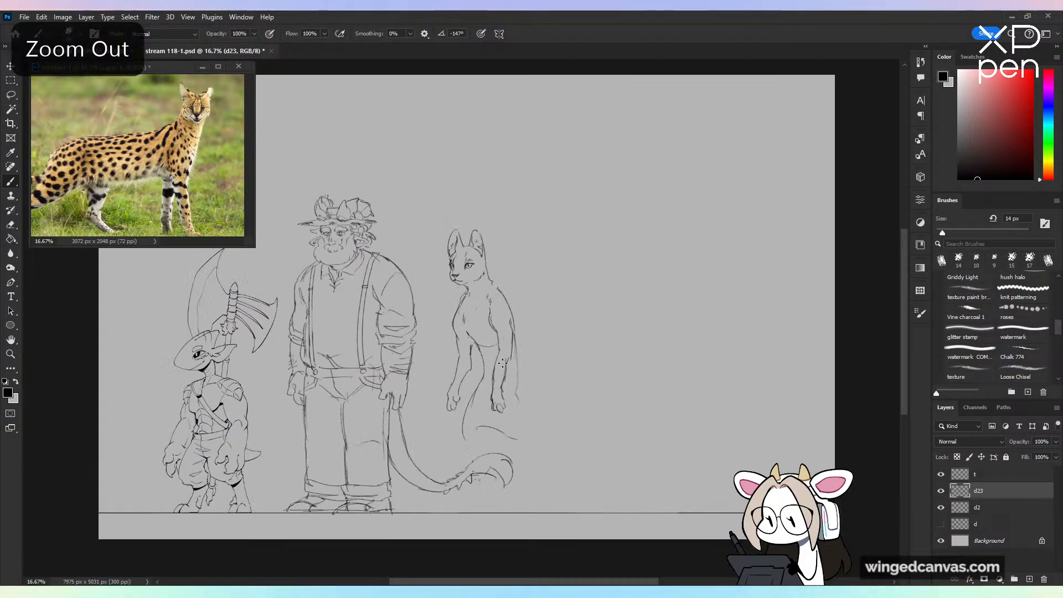
key(ctrl+plus)
key(ctrl+plus)
scroll(511, 271, down, 5)
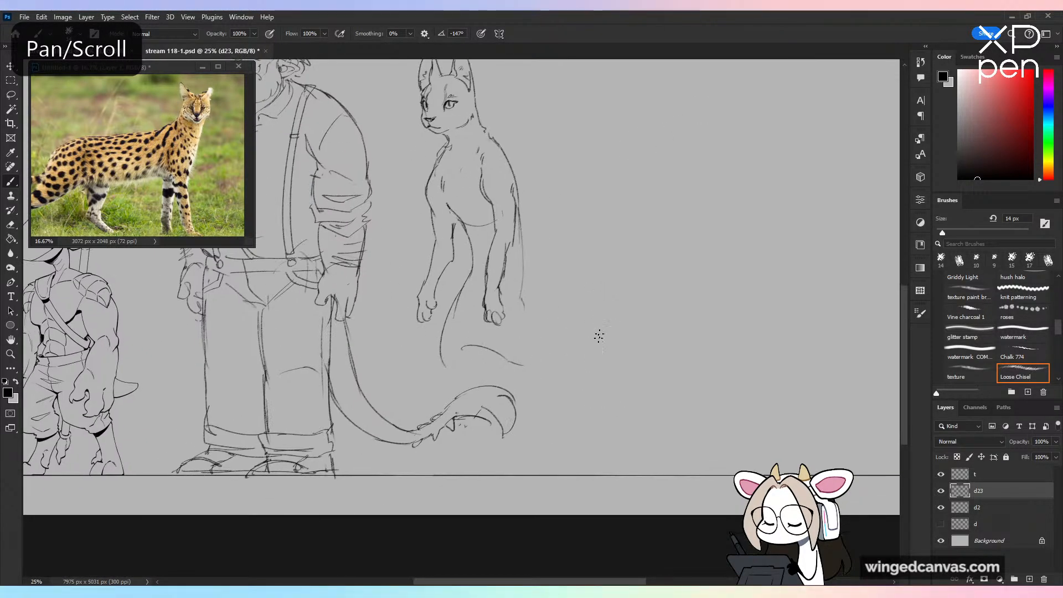
mouse_move(448, 309)
mouse_down()
mouse_move(422, 396)
mouse_move(421, 370)
mouse_move(476, 396)
mouse_up()
key(ctrl+z)
drag(558, 281, 586, 364)
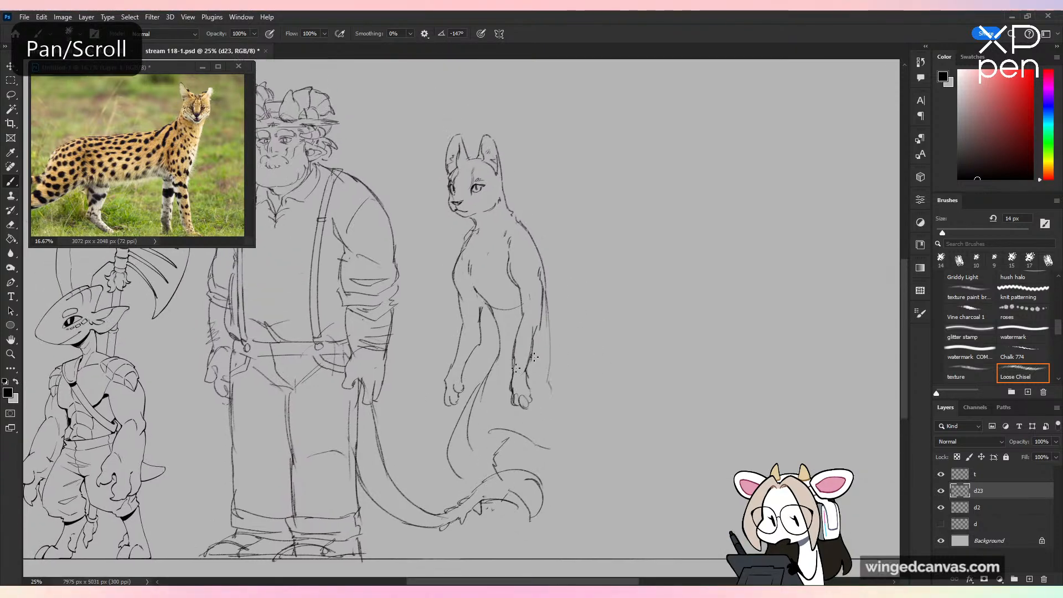
mouse_move(542, 244)
mouse_down()
mouse_move(567, 259)
mouse_move(560, 385)
mouse_up()
key(ctrl+z)
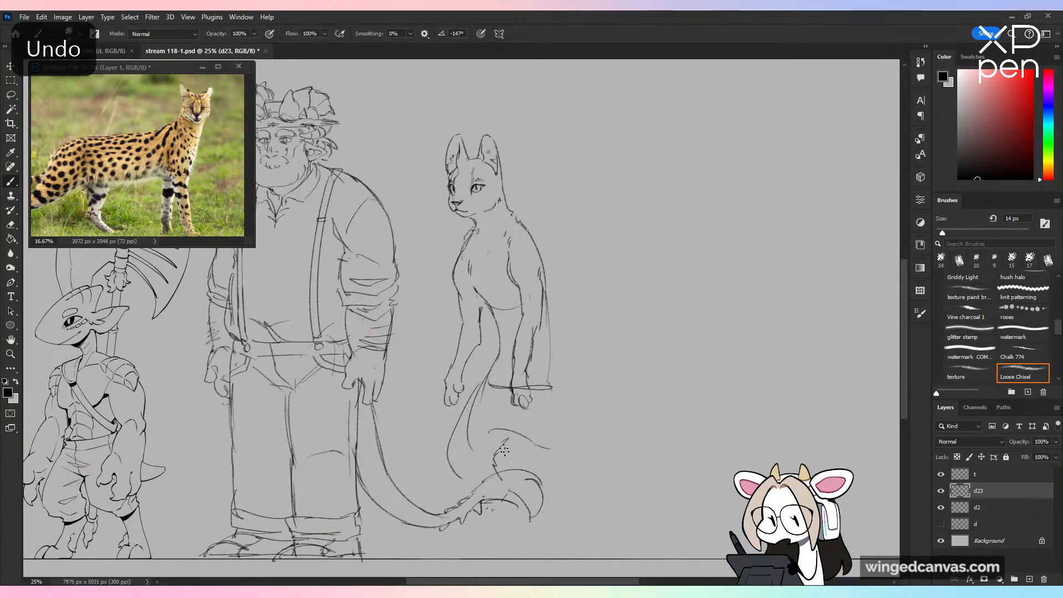
Step: Sketch the far lower leg slanting from the knee down to the ground line, retrying its contour strokes
key(ctrl+z)
drag(497, 486, 481, 546)
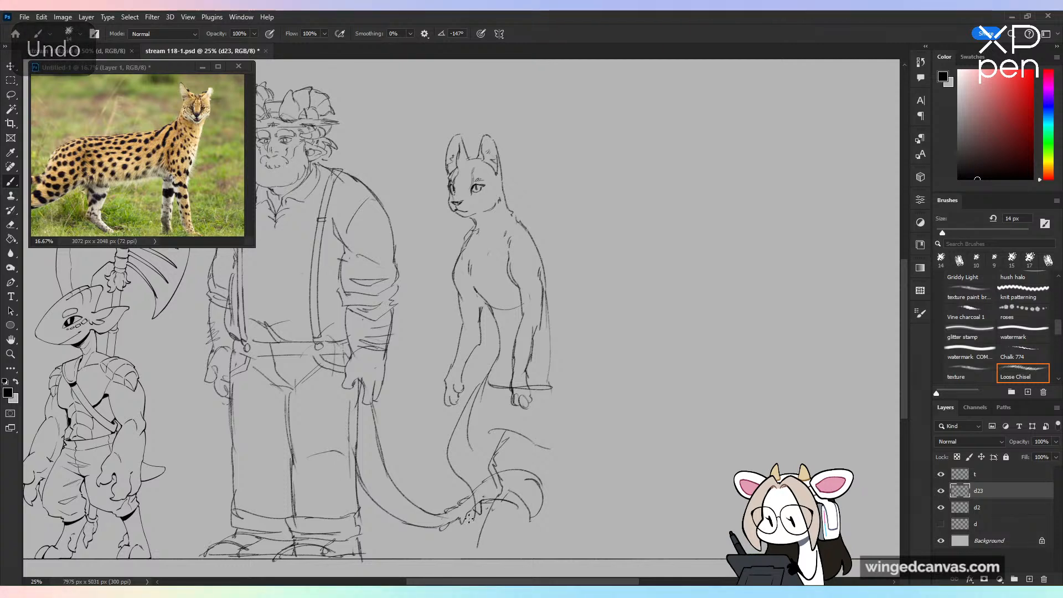
key(ctrl+z)
key(ctrl+z)
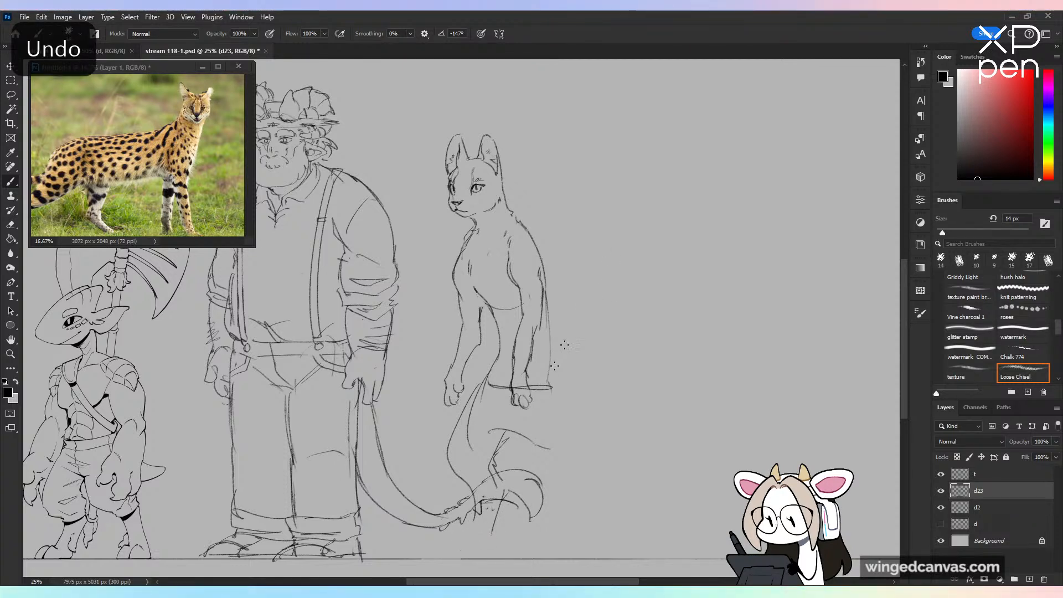
drag(500, 507, 479, 552)
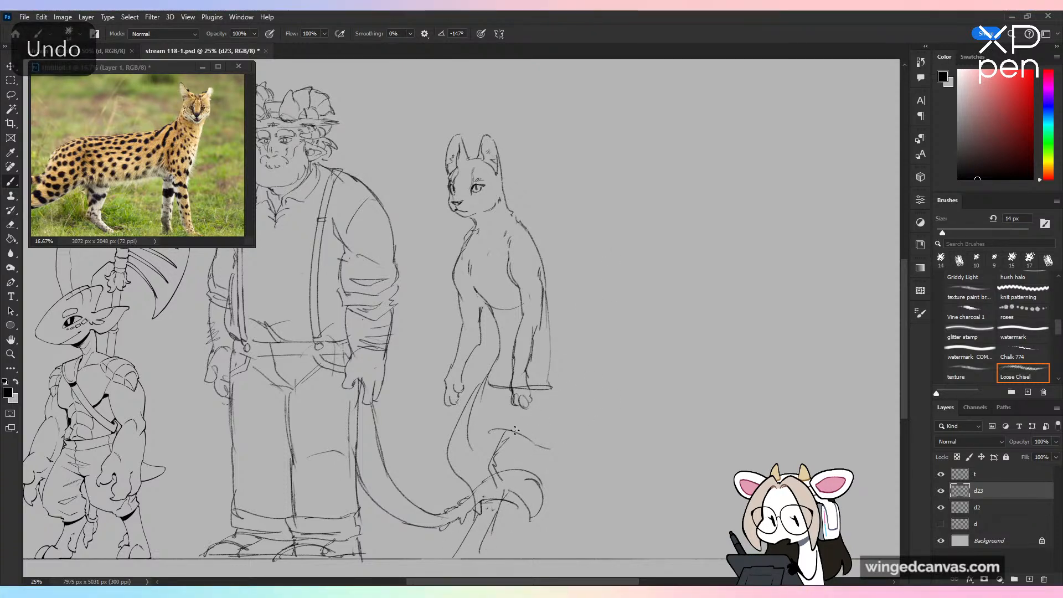
Step: Draw the near leg stepping backward, with a full thigh from the waistband to the knee and a shin reaching the ground line
drag(516, 431, 570, 478)
mouse_move(553, 392)
mouse_down()
mouse_move(585, 498)
mouse_move(595, 471)
mouse_move(626, 541)
mouse_up()
key(ctrl+z)
key(ctrl+z)
key(ctrl+z)
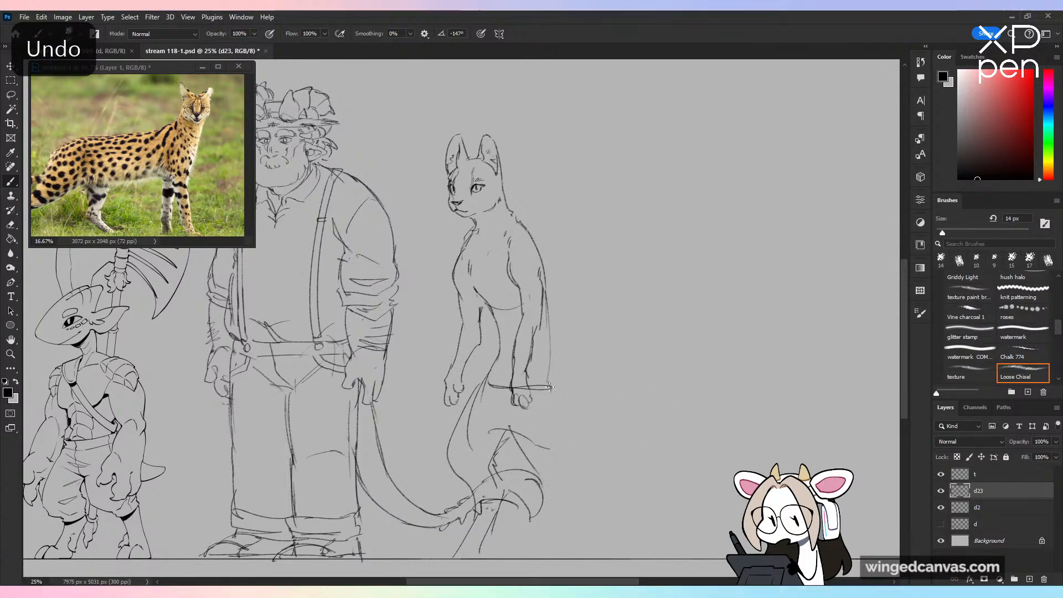
drag(551, 387, 583, 552)
drag(588, 472, 611, 557)
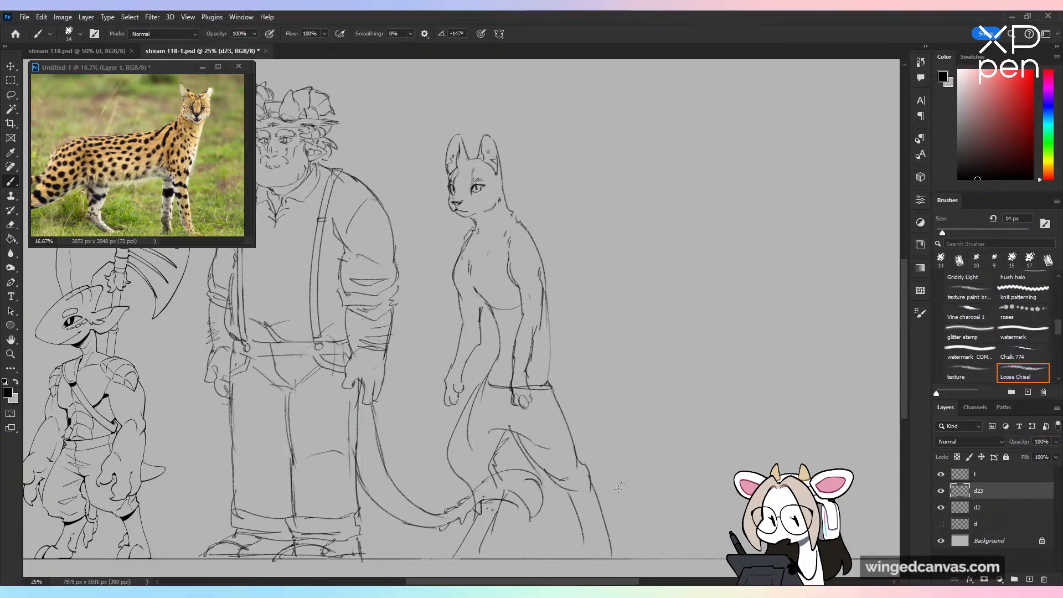
Step: Mirror the canvas horizontally to check the serval's pose and proportions beside the others, and flip it back
key(ctrl+minus)
key(ctrl+plus)
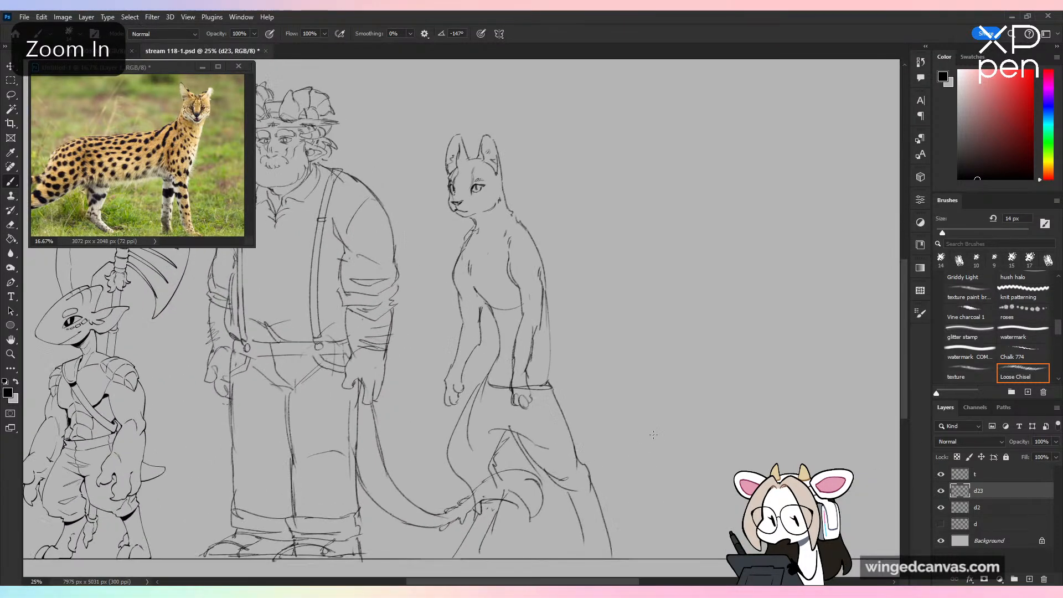
key(ctrl+shift+h)
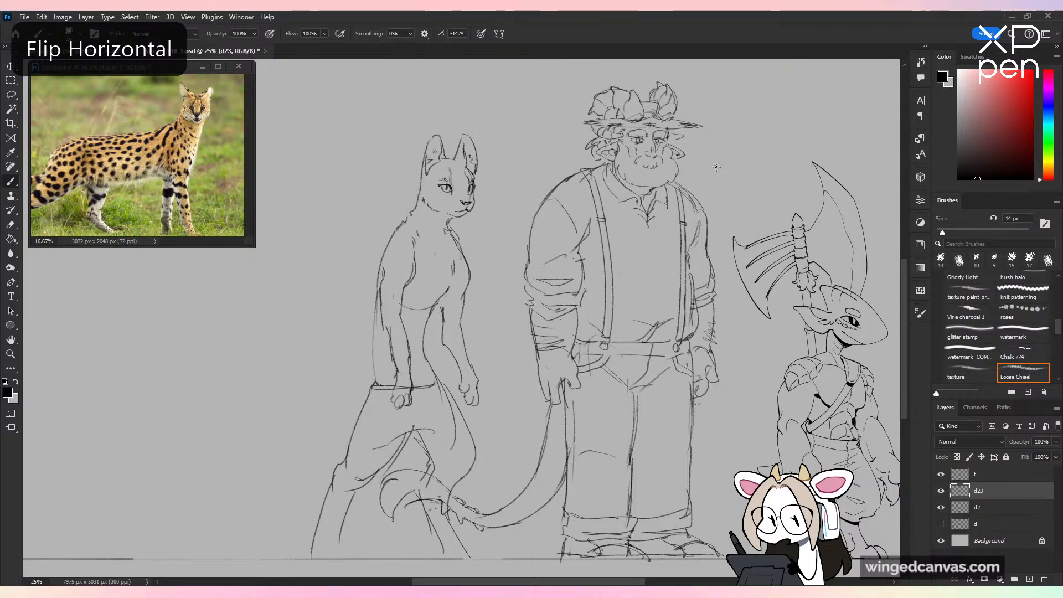
key(ctrl+shift+h)
drag(609, 220, 596, 324)
key(ctrl+plus)
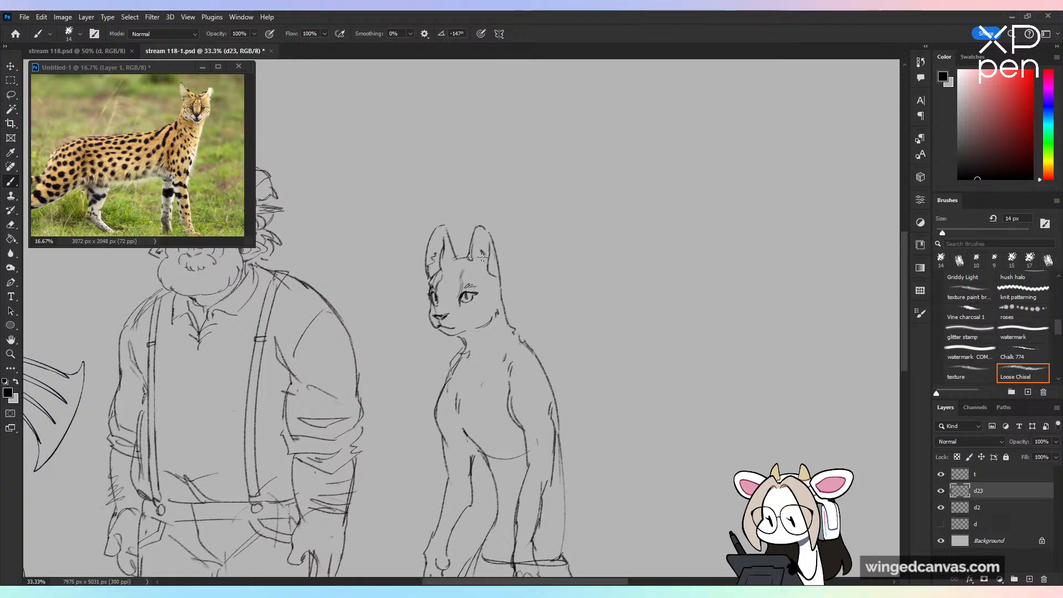
key(ctrl+minus)
scroll(600, 277, down, 3)
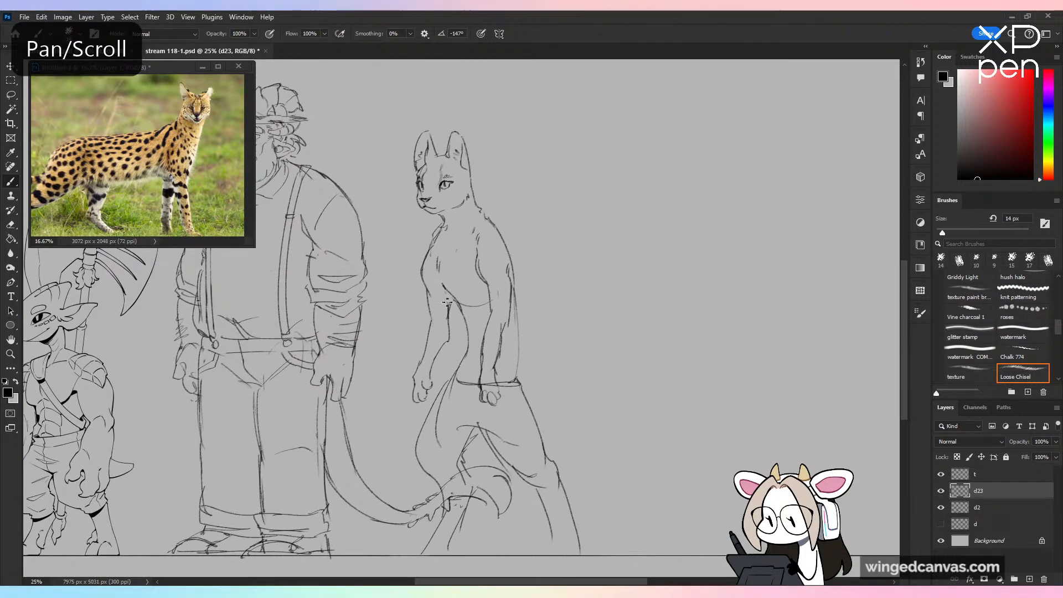
Step: Shift the serval sketch on layer d23 slightly down so its legs meet the ground line
drag(608, 302, 667, 285)
key(v)
mouse_move(574, 290)
mouse_down()
mouse_move(554, 288)
mouse_move(586, 297)
mouse_up()
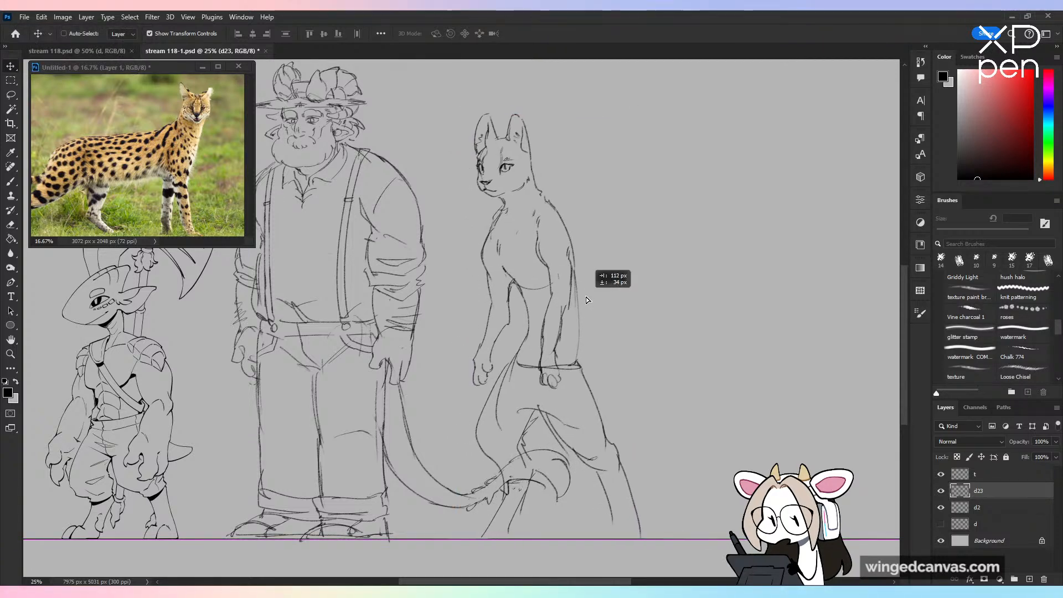
key(b)
key(ctrl+minus)
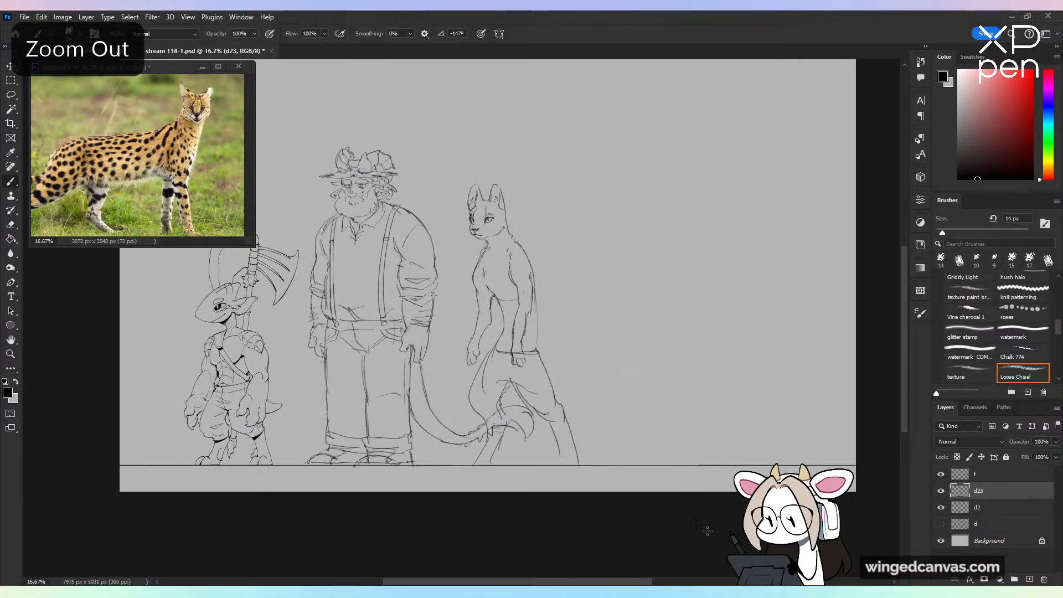
Step: Sketch the serval's two hind paws with toes on the ground line and add contours to both ankles
key(ctrl+plus)
drag(660, 308, 708, 225)
drag(650, 199, 703, 110)
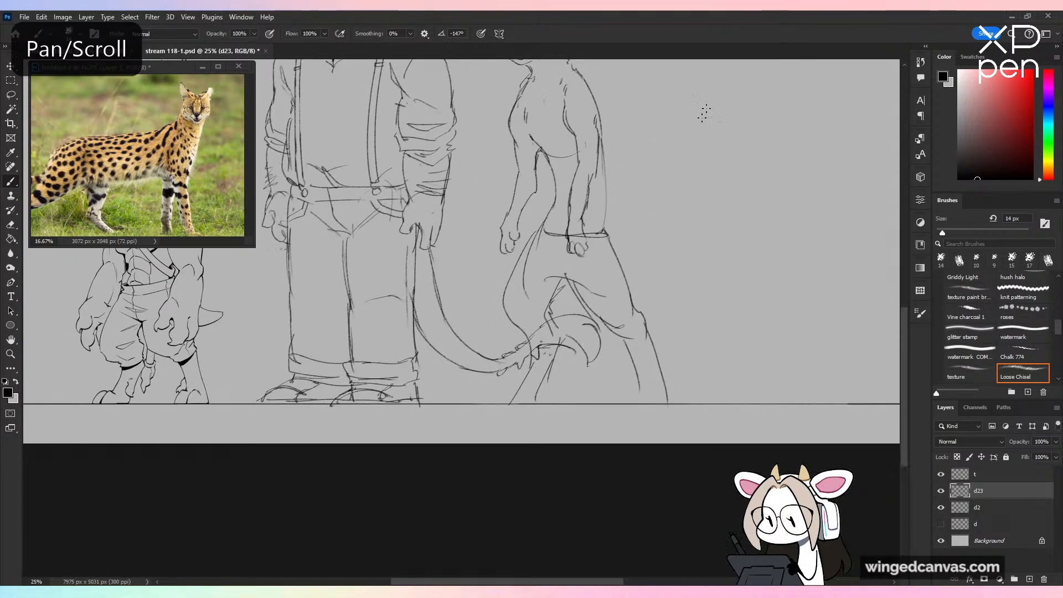
key(ctrl+z)
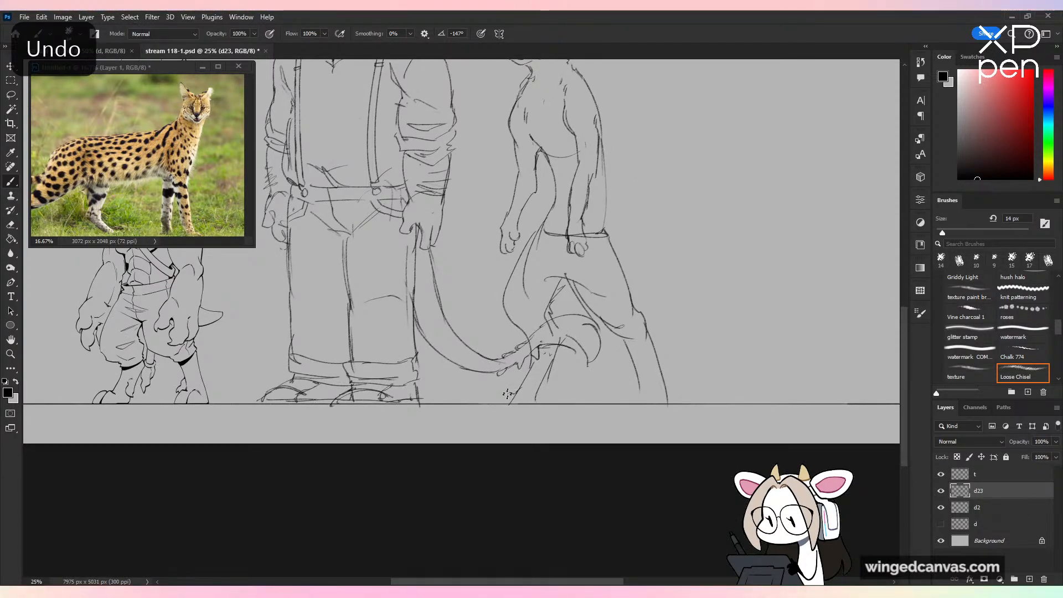
drag(528, 393, 536, 395)
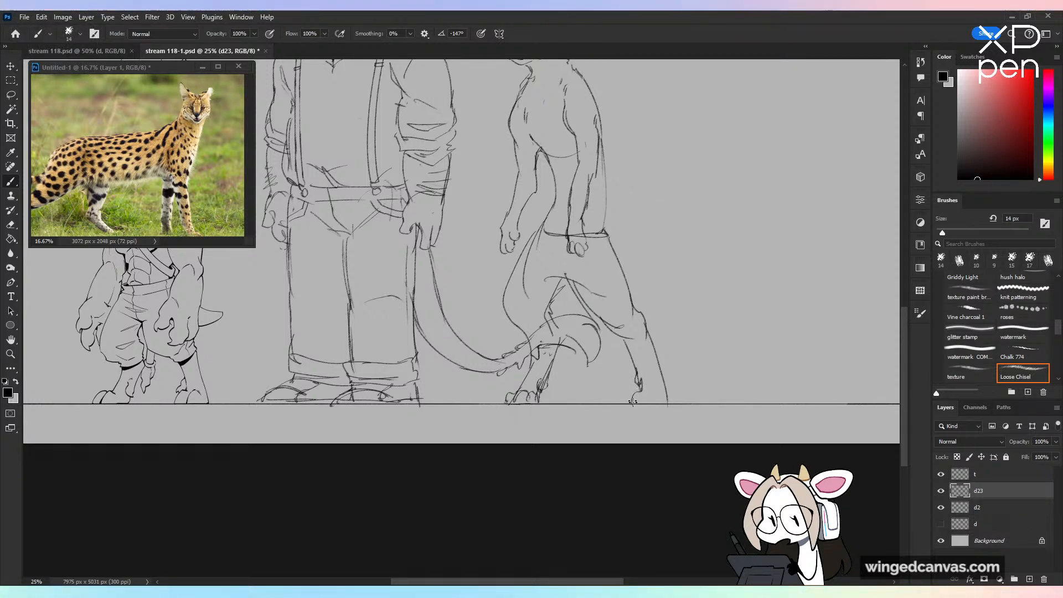
drag(658, 399, 667, 399)
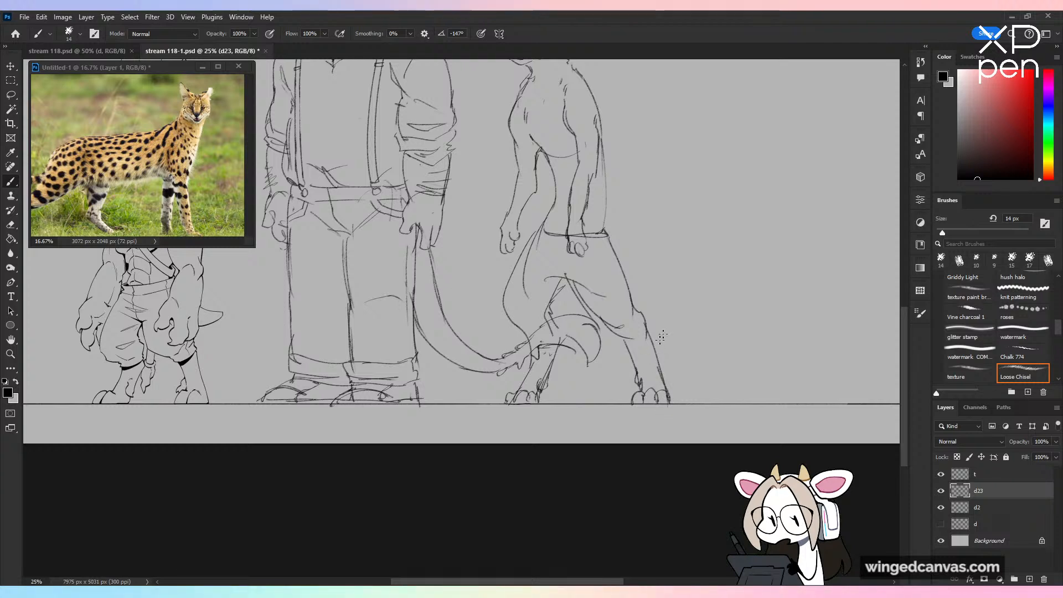
Step: Detail the back end of the waistband and draw a crease line across the far thigh toward the crotch
drag(671, 291, 641, 373)
key(ctrl+z)
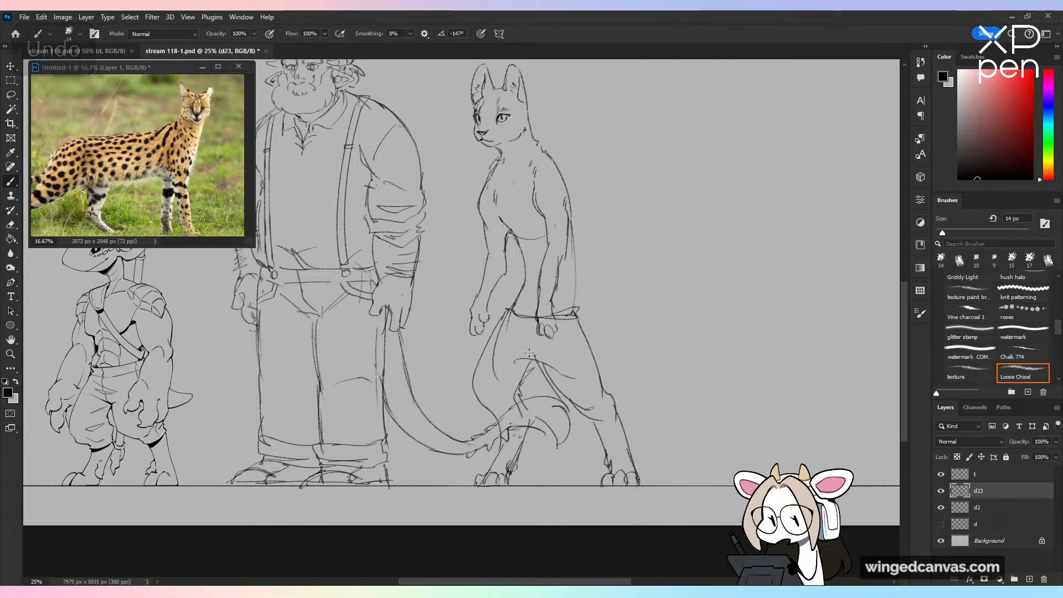
mouse_move(493, 343)
mouse_down()
mouse_move(523, 360)
mouse_move(522, 391)
mouse_up()
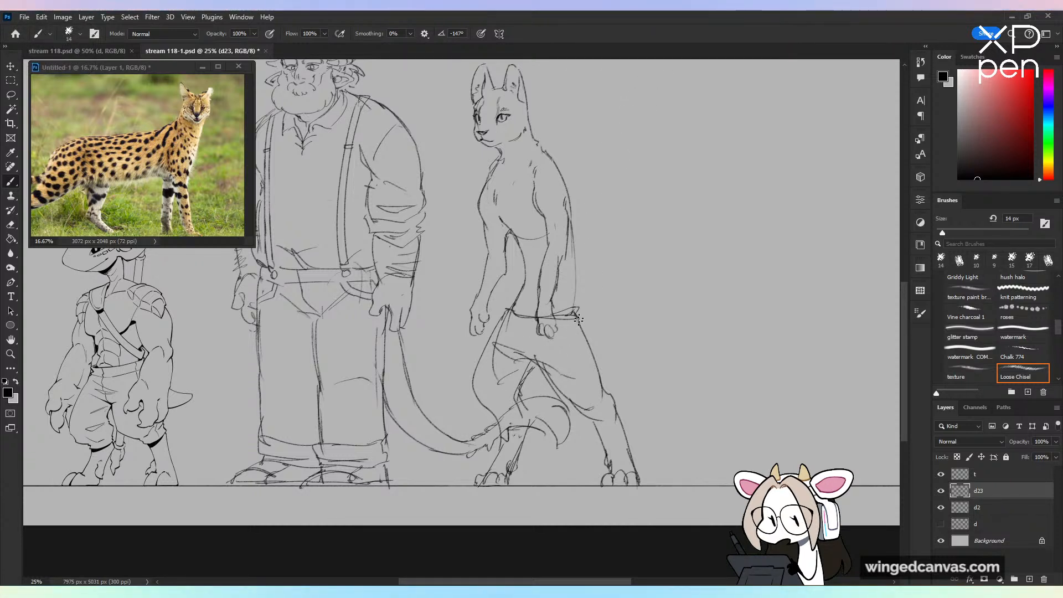
Step: Try long tail curves sweeping far out behind the hips, and undo the attempts
mouse_move(568, 337)
mouse_down()
mouse_move(623, 388)
mouse_move(671, 382)
mouse_up()
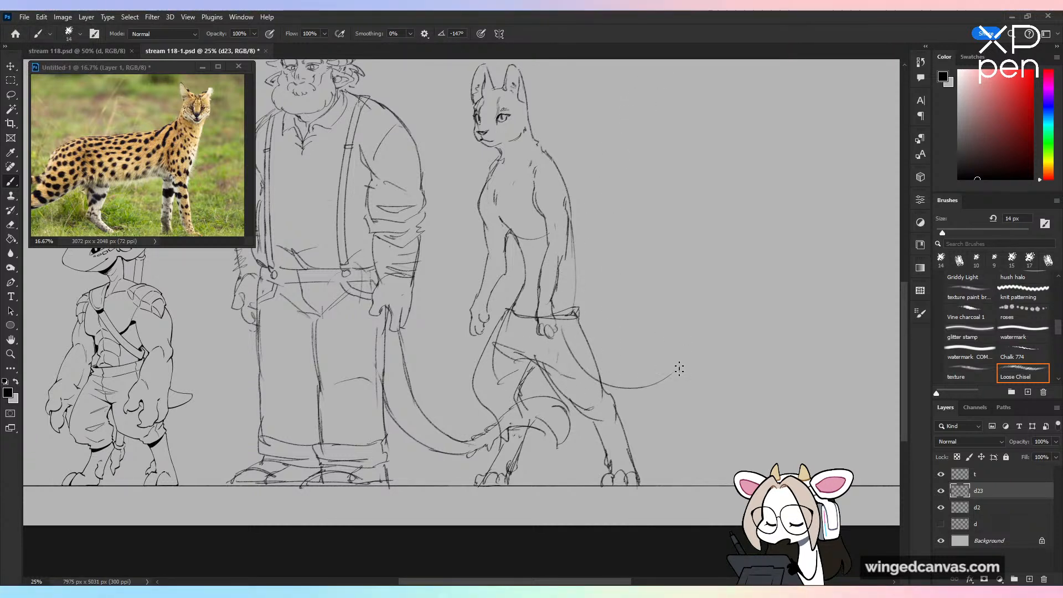
key(ctrl+z)
drag(561, 333, 652, 346)
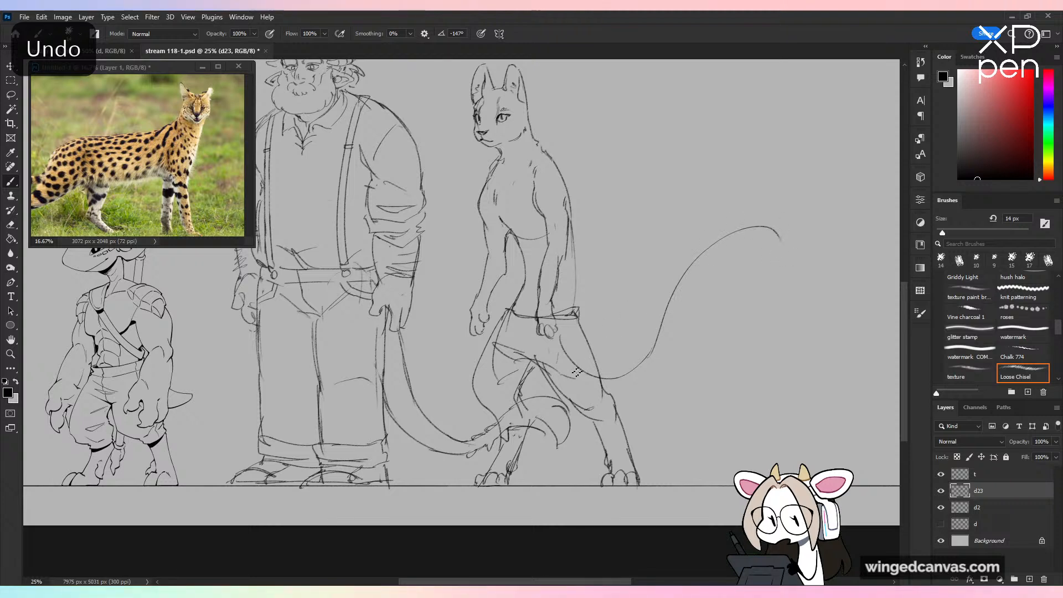
drag(559, 370, 655, 369)
key(ctrl+z)
key(ctrl+z)
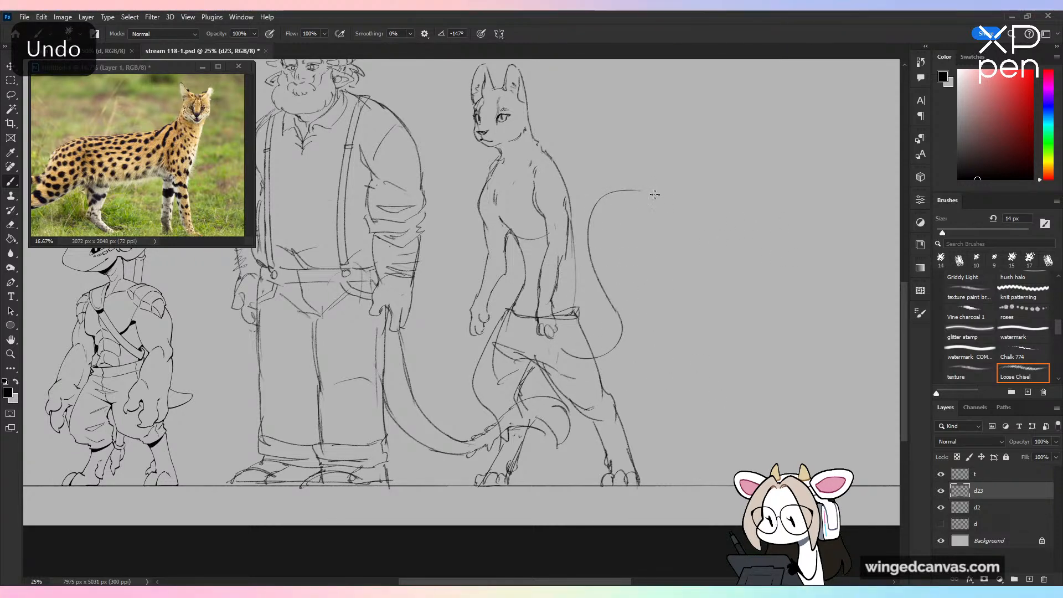
Step: Draw an S-shaped tail rising close behind the back with parallel contours and a curled tip, retrying the outer edge
mouse_move(626, 205)
mouse_down()
mouse_move(608, 247)
mouse_move(607, 228)
mouse_move(631, 310)
mouse_move(616, 372)
mouse_up()
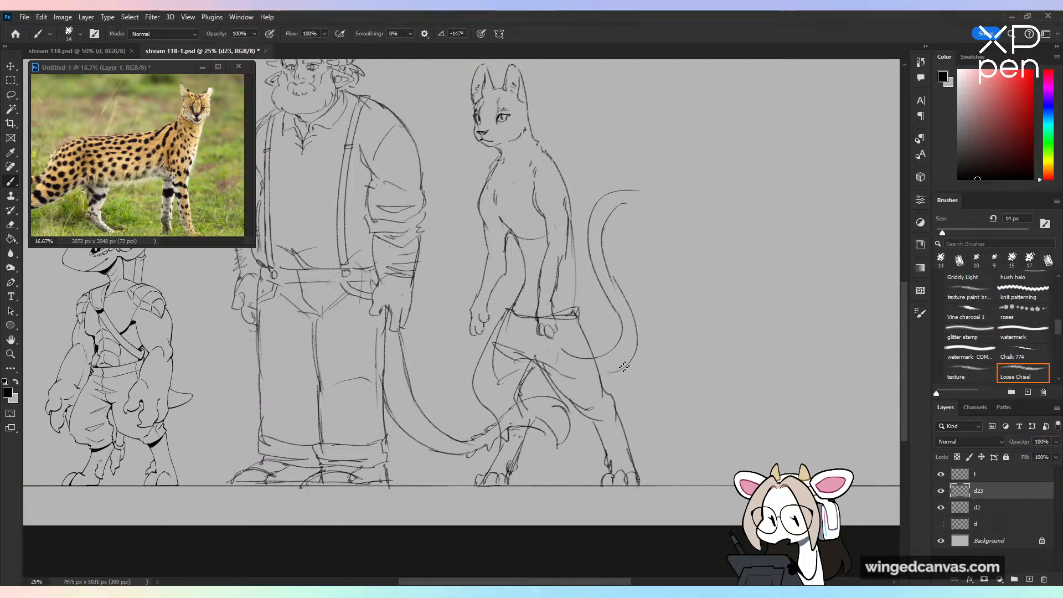
key(ctrl+z)
mouse_move(610, 281)
mouse_down()
mouse_move(630, 349)
mouse_move(601, 374)
mouse_up()
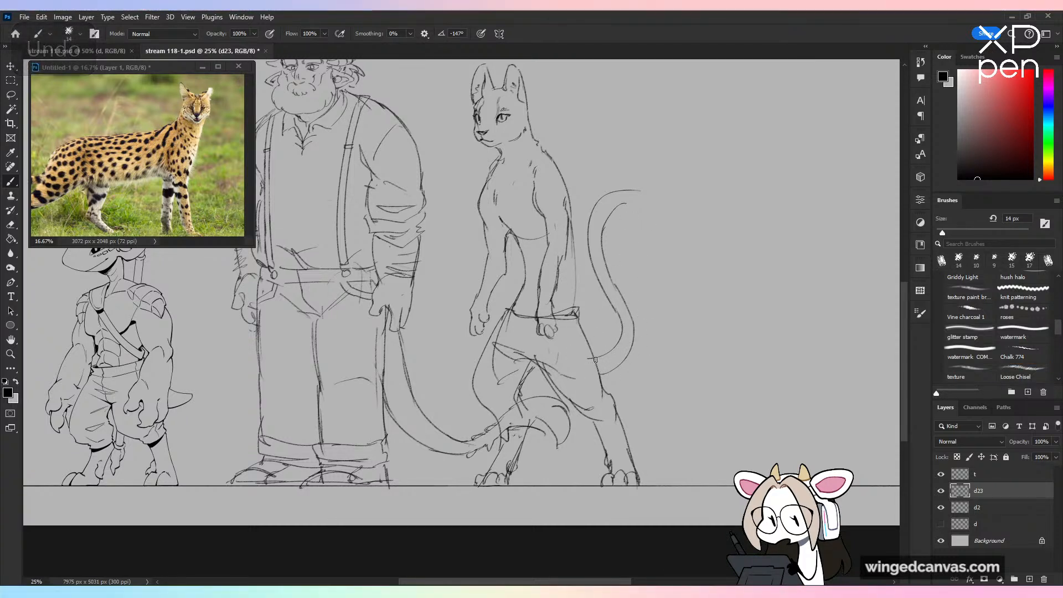
drag(640, 191, 648, 206)
key(ctrl+z)
Step: Check the serval with its tail against the other characters, mirroring the canvas horizontally and flipping it back
key(ctrl+minus)
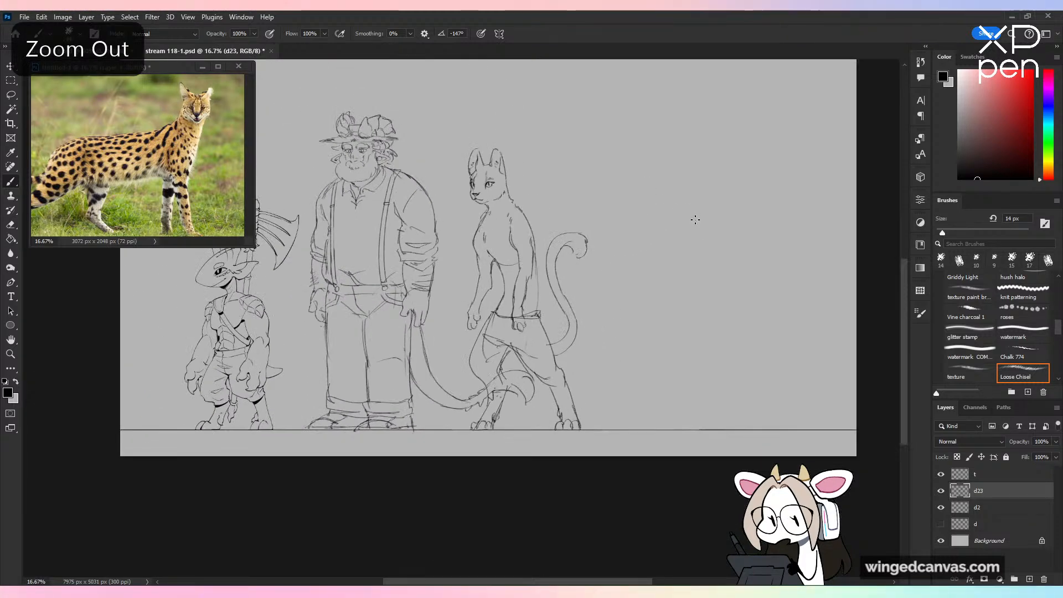
key(ctrl+plus)
drag(575, 290, 574, 305)
key(ctrl+minus)
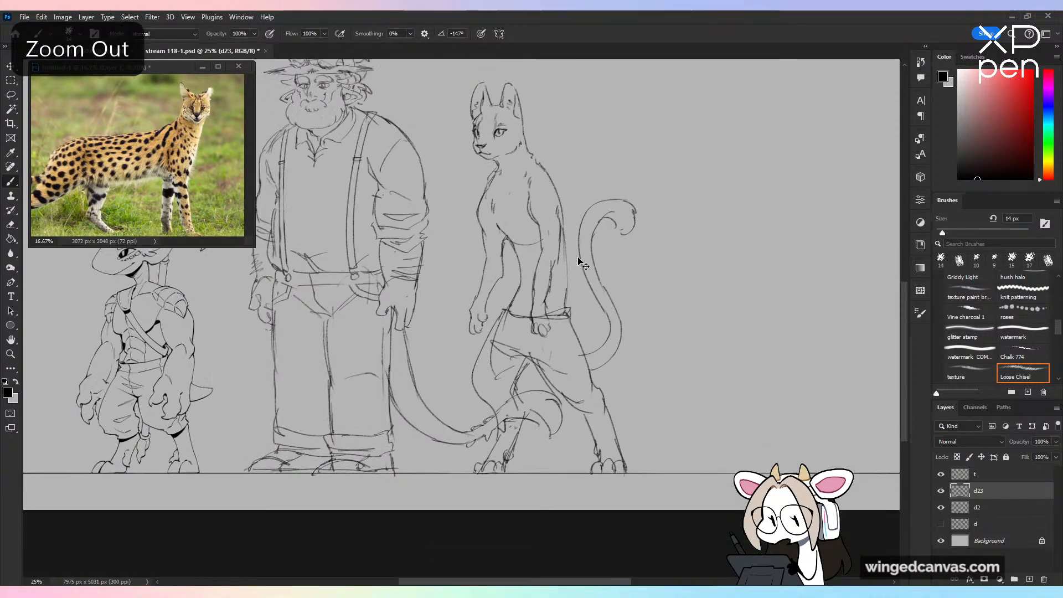
key(ctrl+shift+h)
key(ctrl+shift+h)
key(ctrl+plus)
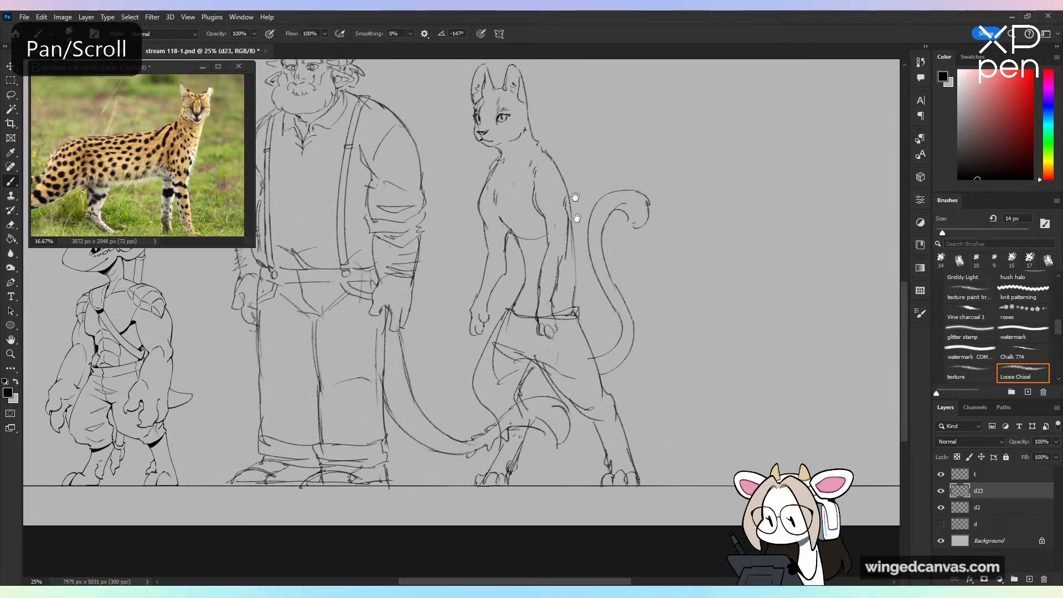
Step: Erase the neck lines between the serval's head and shoulders, and lasso the head
mouse_move(501, 189)
mouse_down()
mouse_move(501, 257)
mouse_move(566, 263)
mouse_up()
key(e)
key(b)
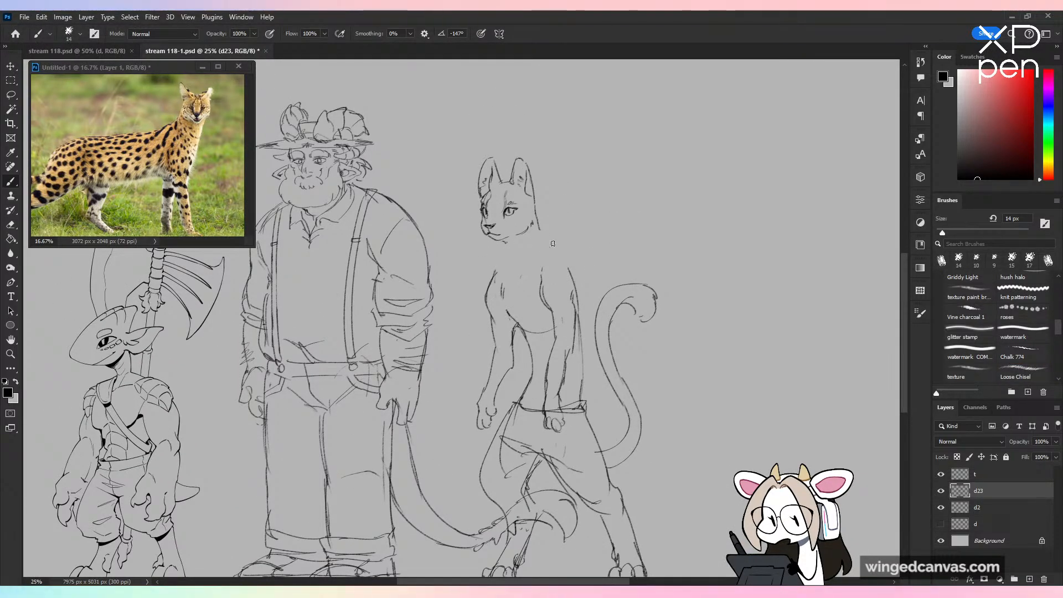
key(ctrl+minus)
key(ctrl+plus)
key(l)
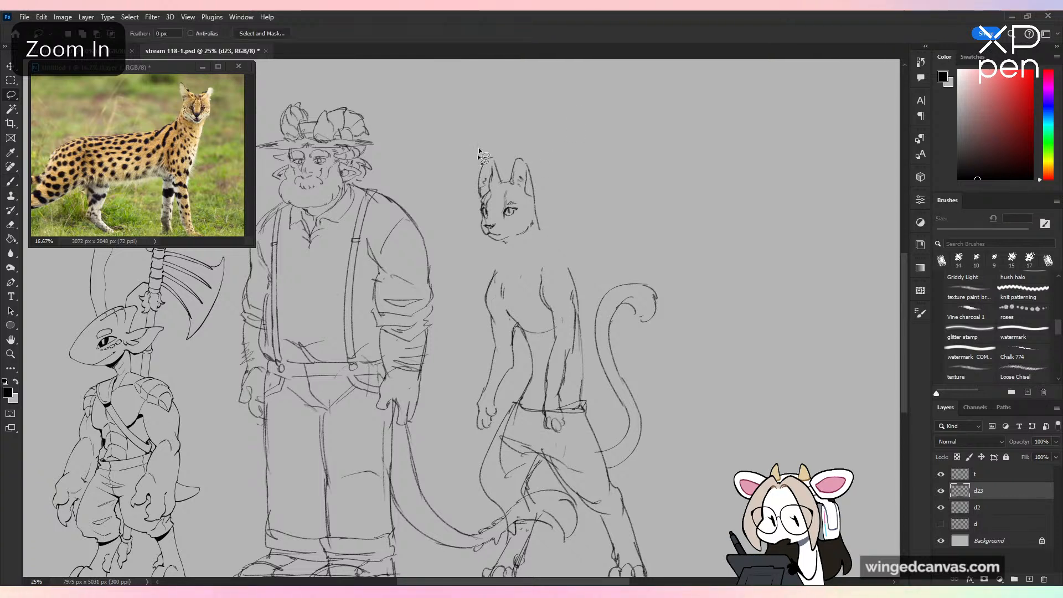
mouse_move(547, 139)
mouse_down()
mouse_move(573, 120)
mouse_move(552, 156)
mouse_move(569, 137)
mouse_up()
Step: Try enlarging the head, cancel it, then try raising the head with new neck lines and undo that too
key(v)
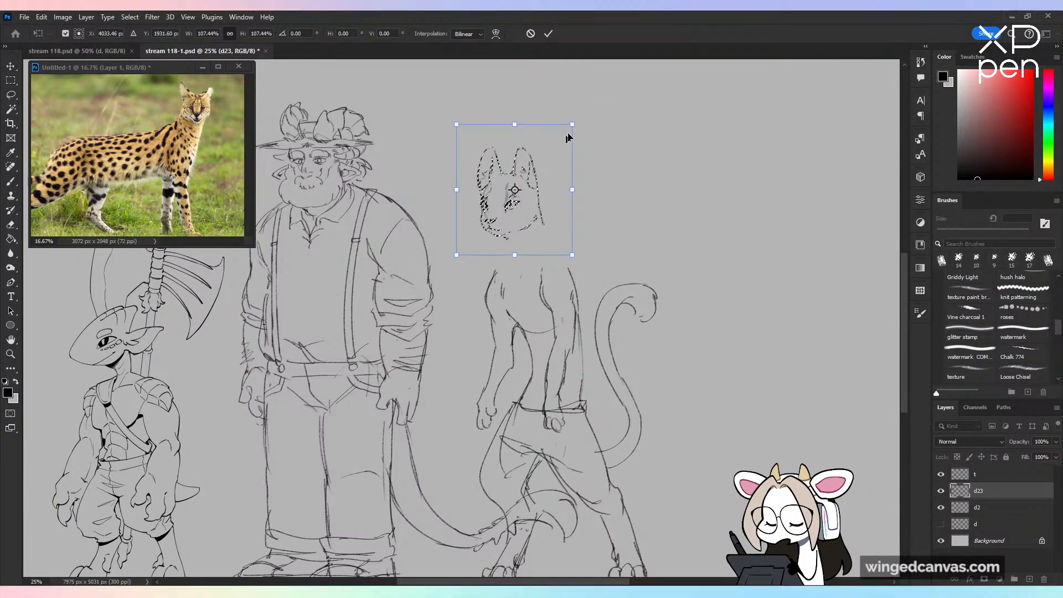
click(531, 35)
drag(537, 195, 549, 239)
key(ctrl+d)
key(b)
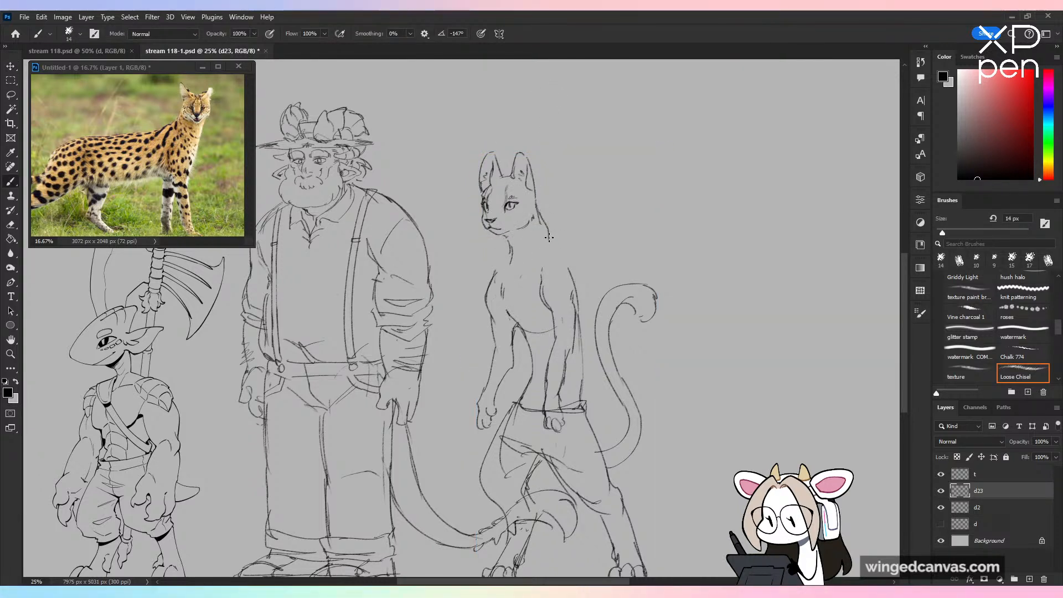
key(ctrl+z)
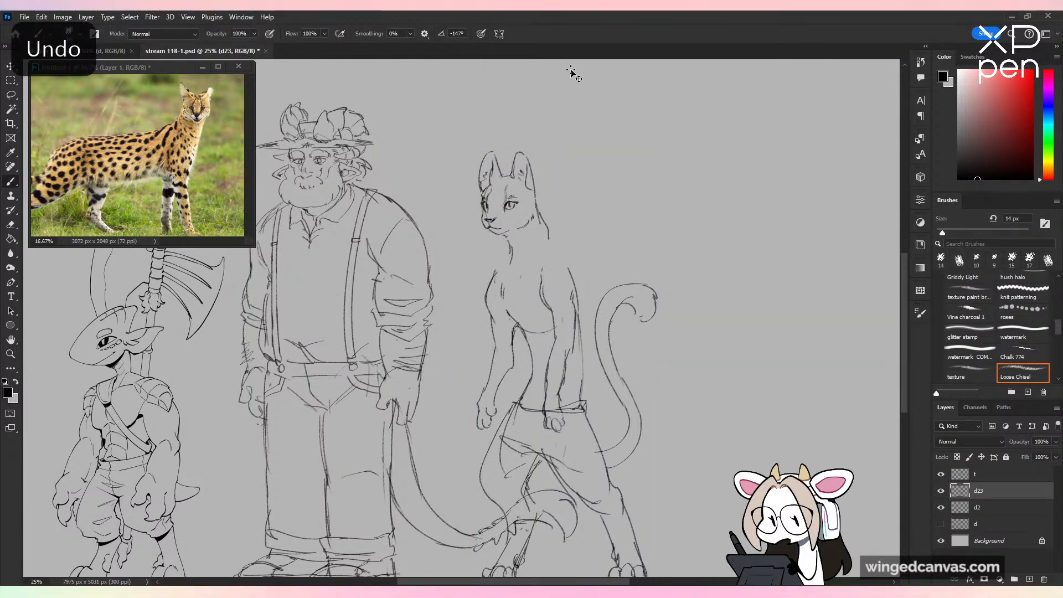
key(ctrl+z)
key(ctrl+z)
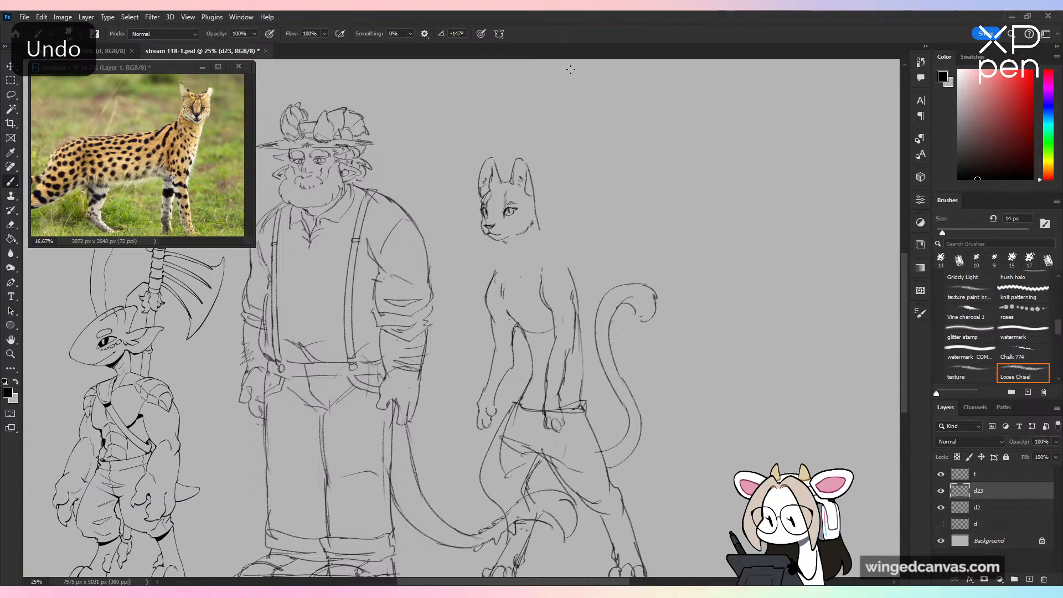
Step: Shift the selected head slightly backward over the body, and redraw the throat, nape and shoulder lines to rejoin it
key(v)
drag(538, 180, 540, 175)
key(ctrl+d)
key(b)
drag(508, 245, 505, 274)
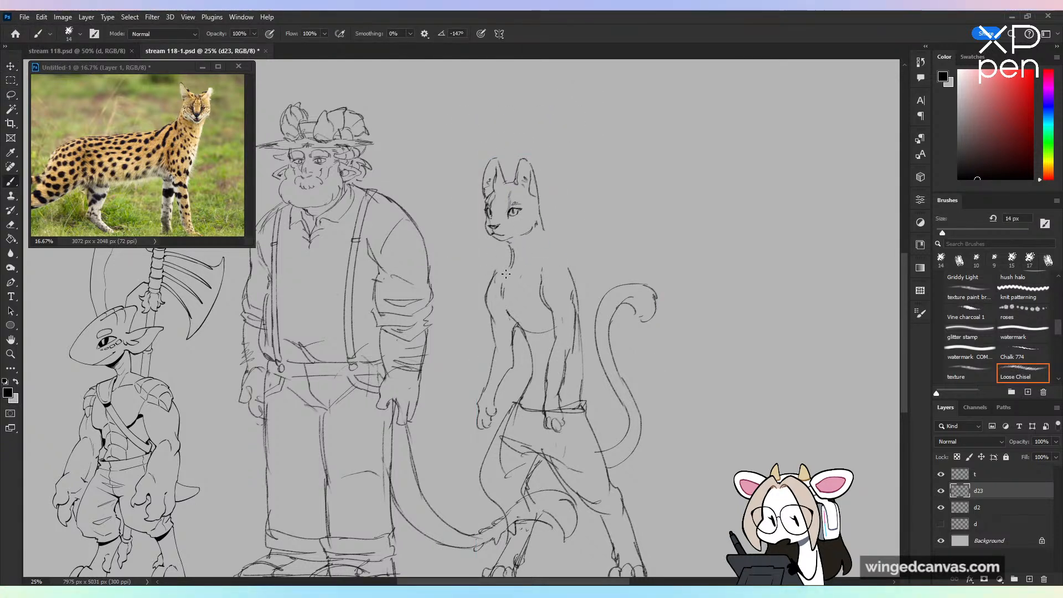
key(ctrl+z)
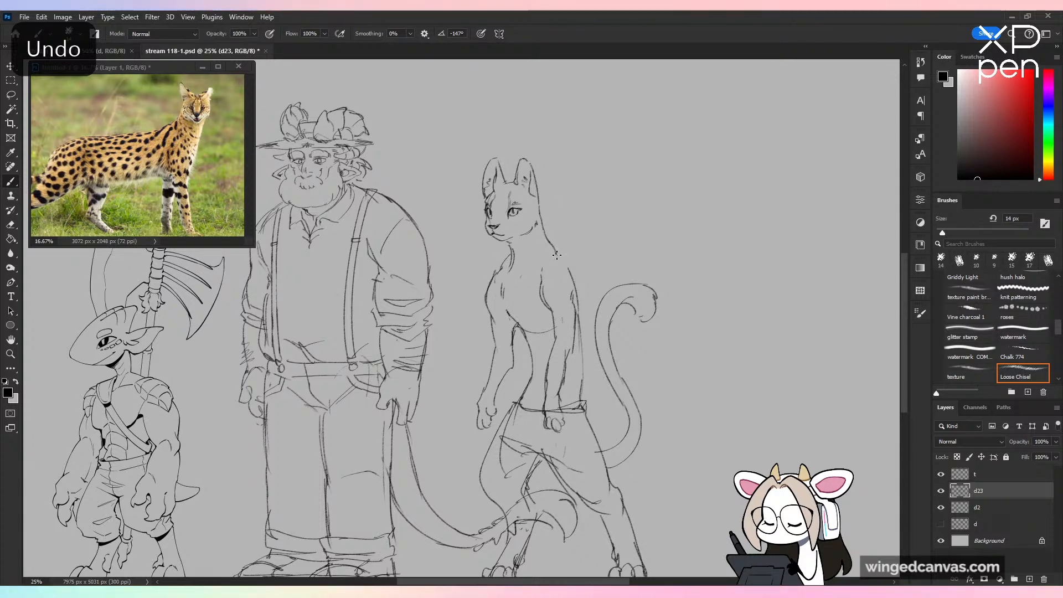
drag(557, 255, 575, 286)
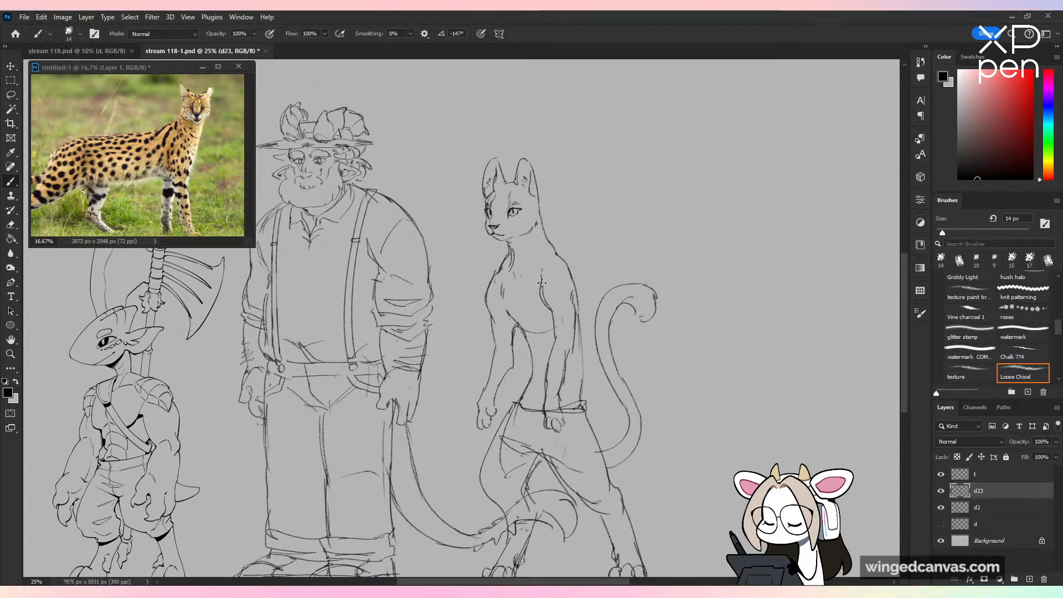
key(ctrl+minus)
key(ctrl+plus)
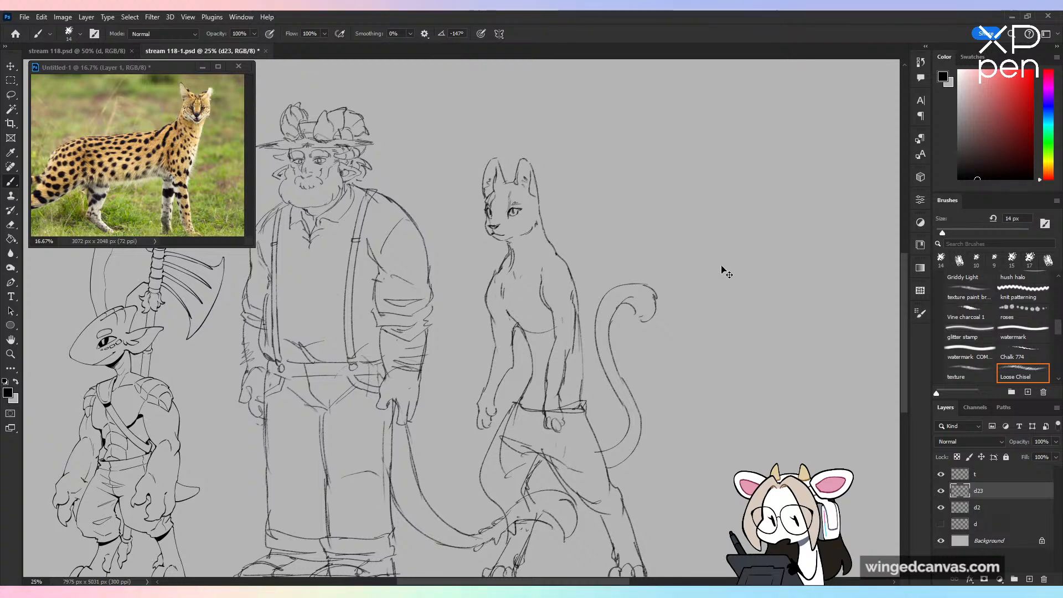
Step: Sketch a V-shaped collar opening running from the chin down to the chest and up the side of the neck
key(ctrl+plus)
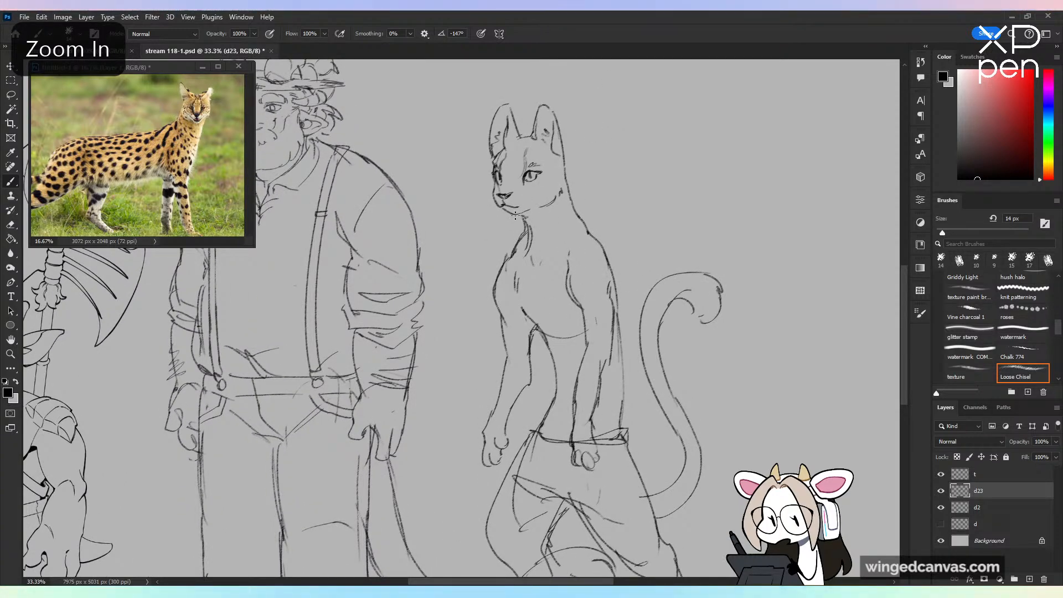
drag(511, 215, 542, 264)
drag(542, 264, 572, 201)
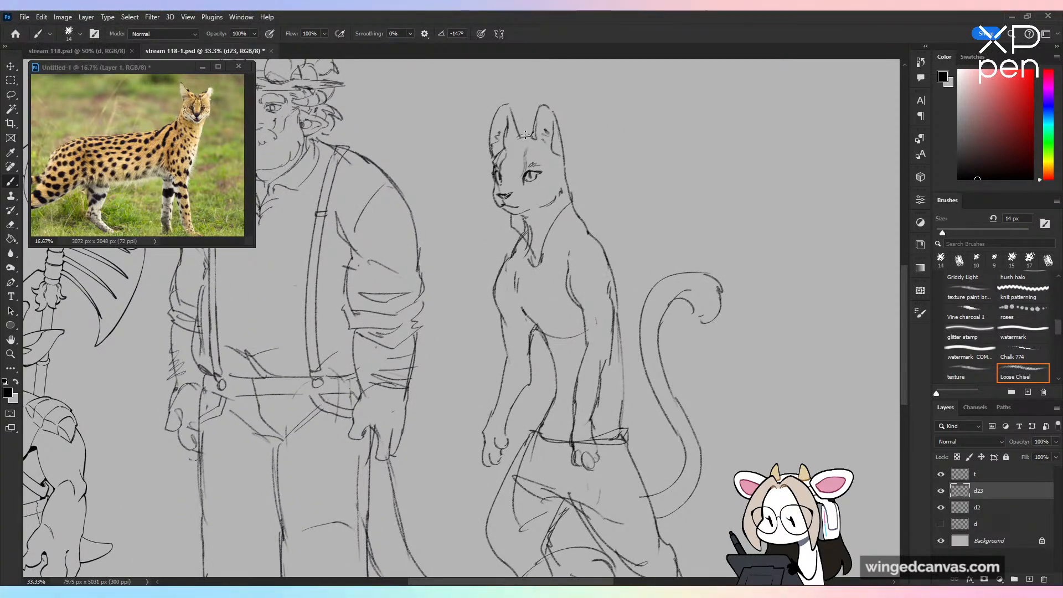
key(ctrl+z)
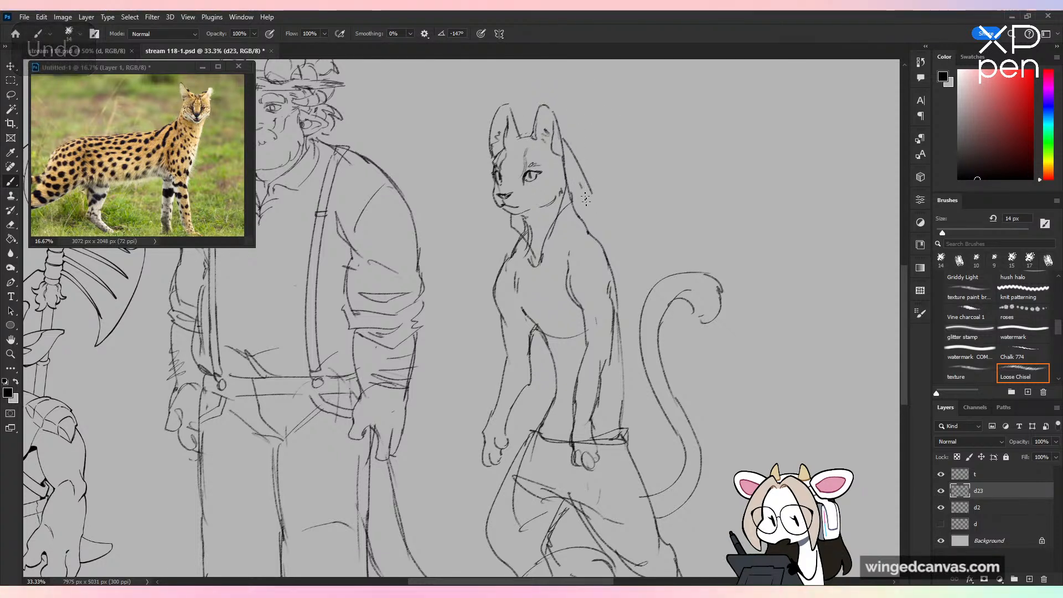
Step: Draw a hood draping from behind the ear to the shoulders, with fold lines and a collar seam, and clean up stray lines
drag(590, 189, 560, 244)
mouse_move(596, 209)
mouse_down()
mouse_move(559, 252)
mouse_move(596, 206)
mouse_move(591, 229)
mouse_move(505, 254)
mouse_move(540, 272)
mouse_up()
drag(607, 247, 547, 267)
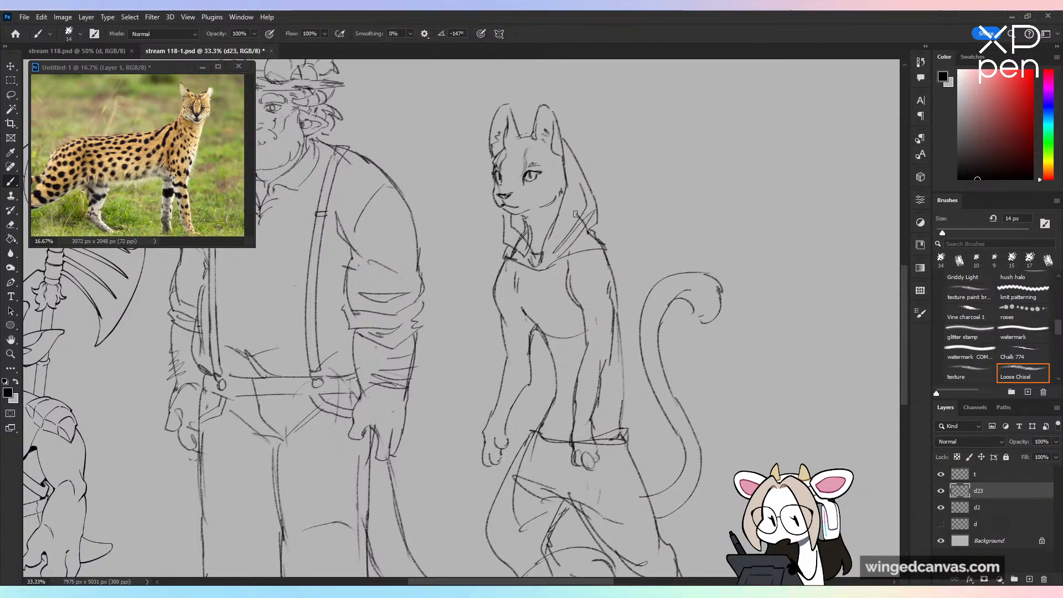
drag(576, 215, 586, 219)
drag(511, 246, 525, 259)
key(ctrl+minus)
key(ctrl+plus)
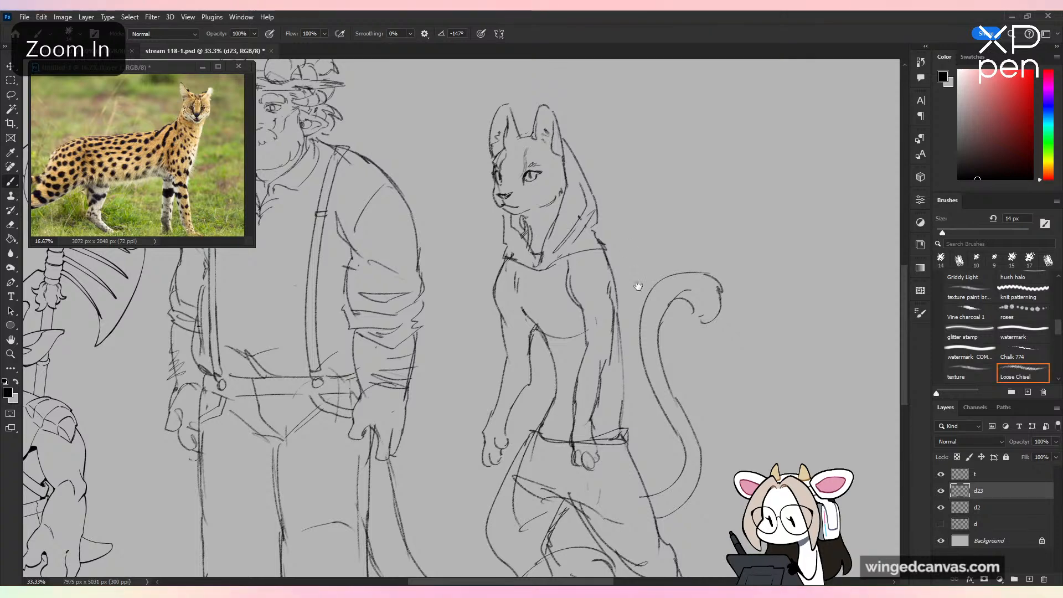
Step: Sketch the centre-front line and V-shaped neckline folds on the character's chest below the hood
mouse_move(636, 238)
mouse_down()
mouse_move(626, 148)
mouse_move(654, 165)
mouse_up()
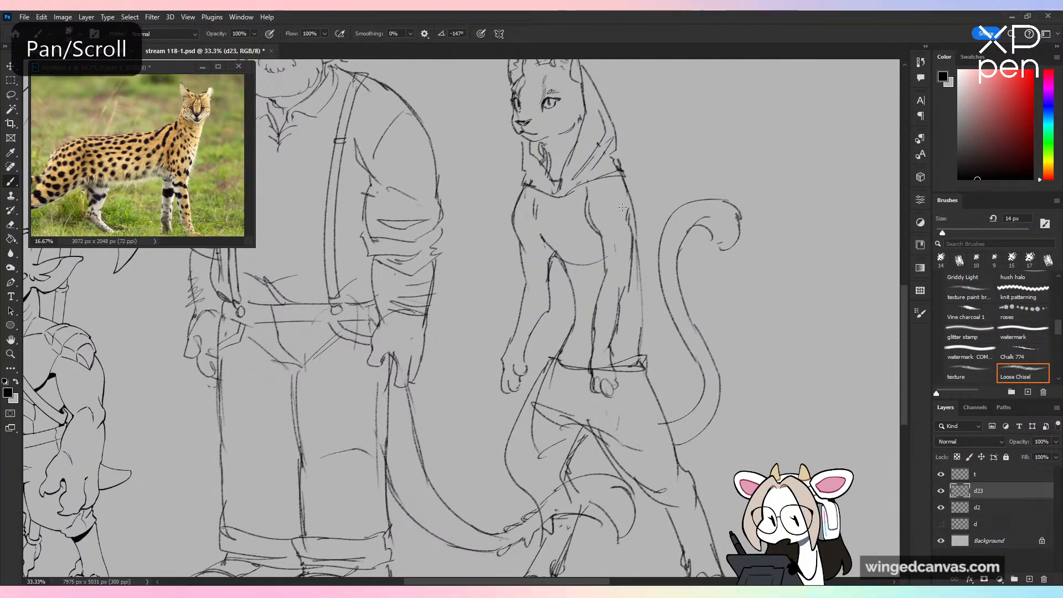
key(ctrl+minus)
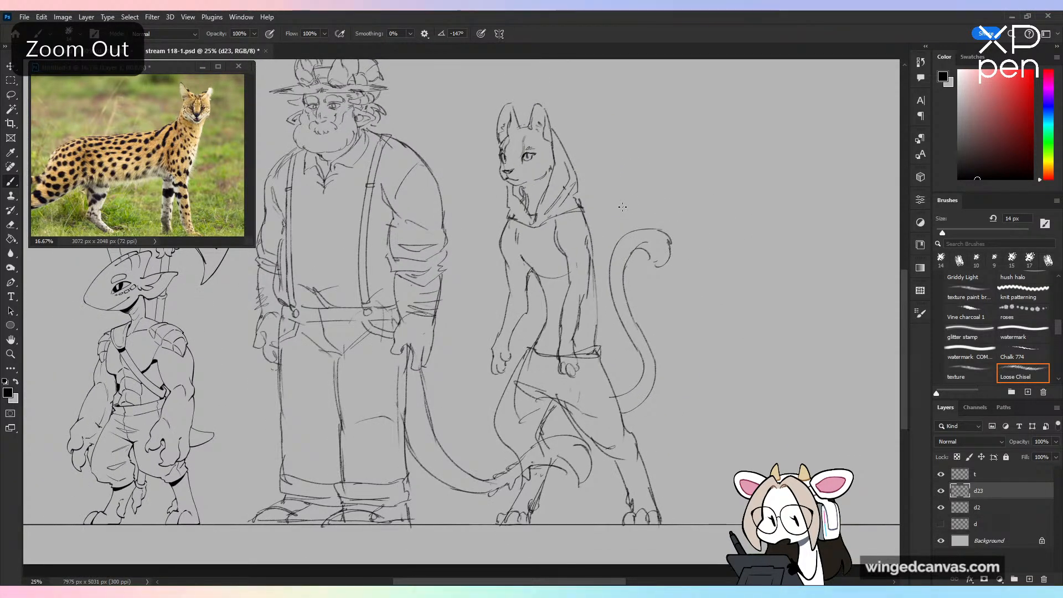
key(ctrl+plus)
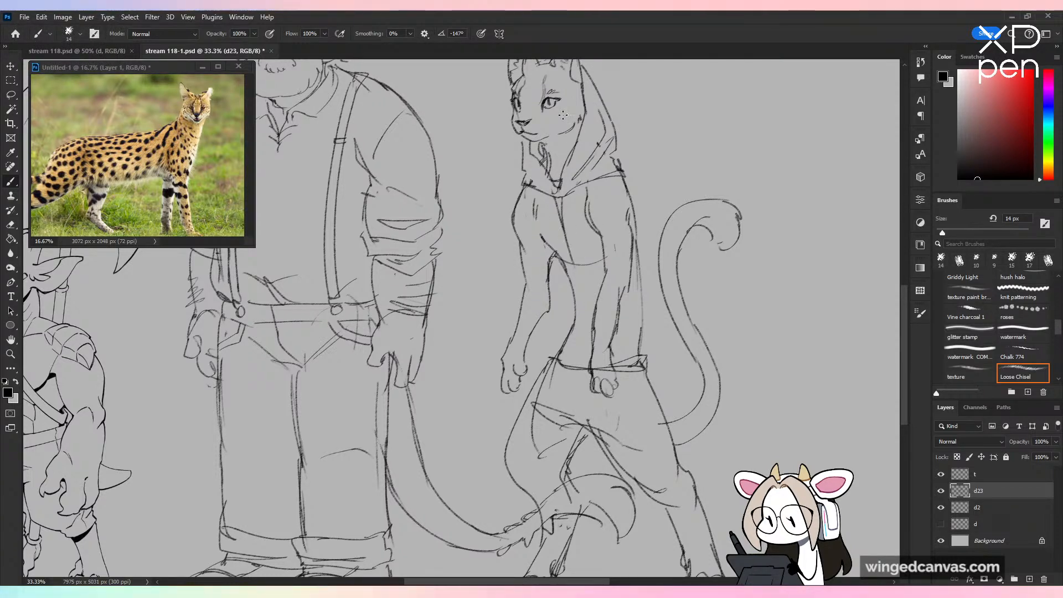
key(ctrl+z)
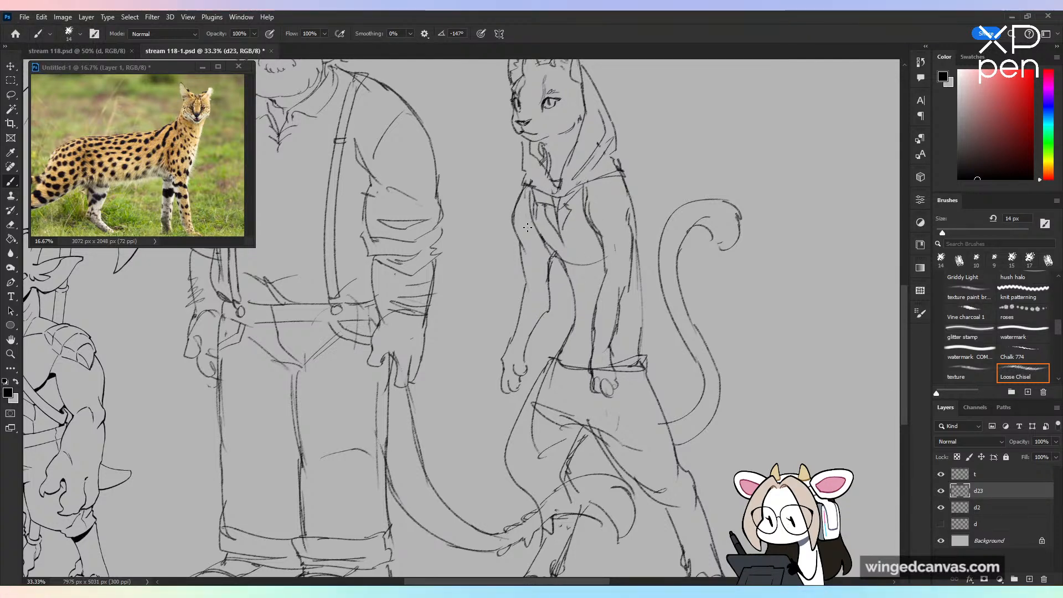
Step: Try a long sleeve with a wrist cuff and a straighter outer sleeve line on the far arm, and undo both
key(ctrl+z)
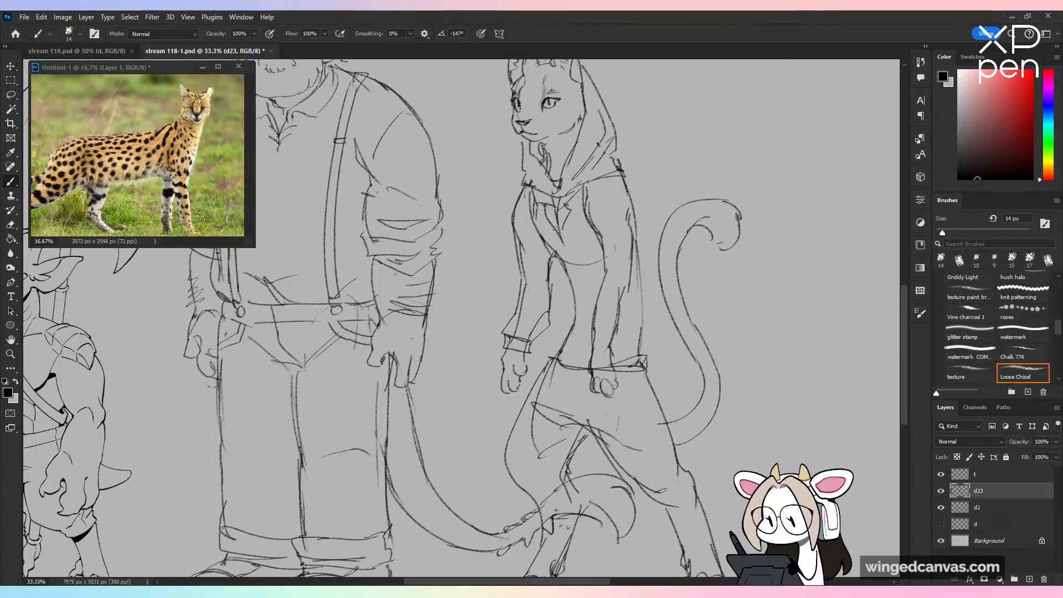
key(ctrl+minus)
key(ctrl+z)
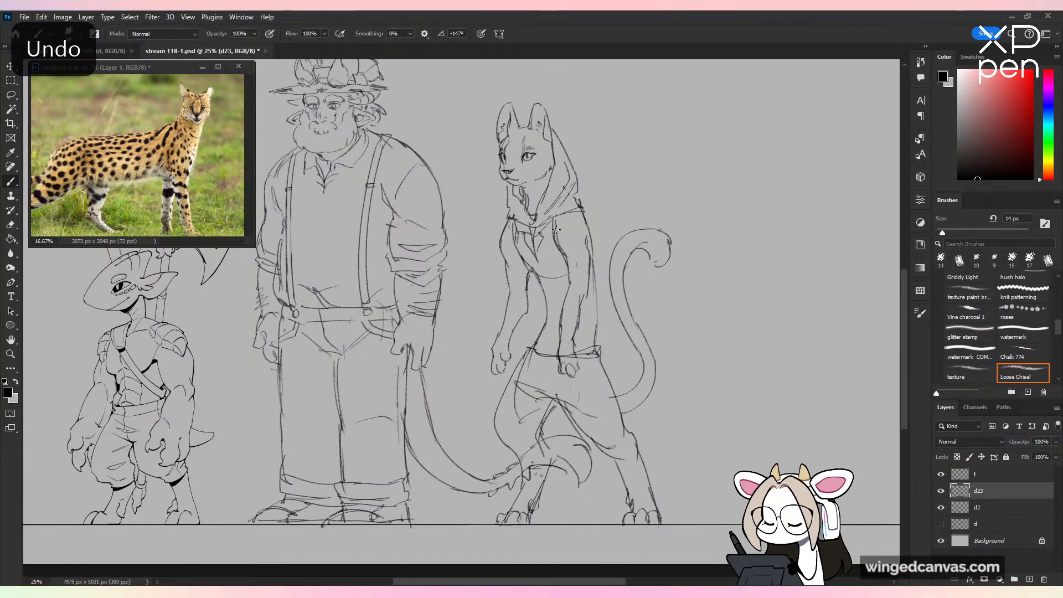
key(ctrl+plus)
drag(512, 213, 515, 286)
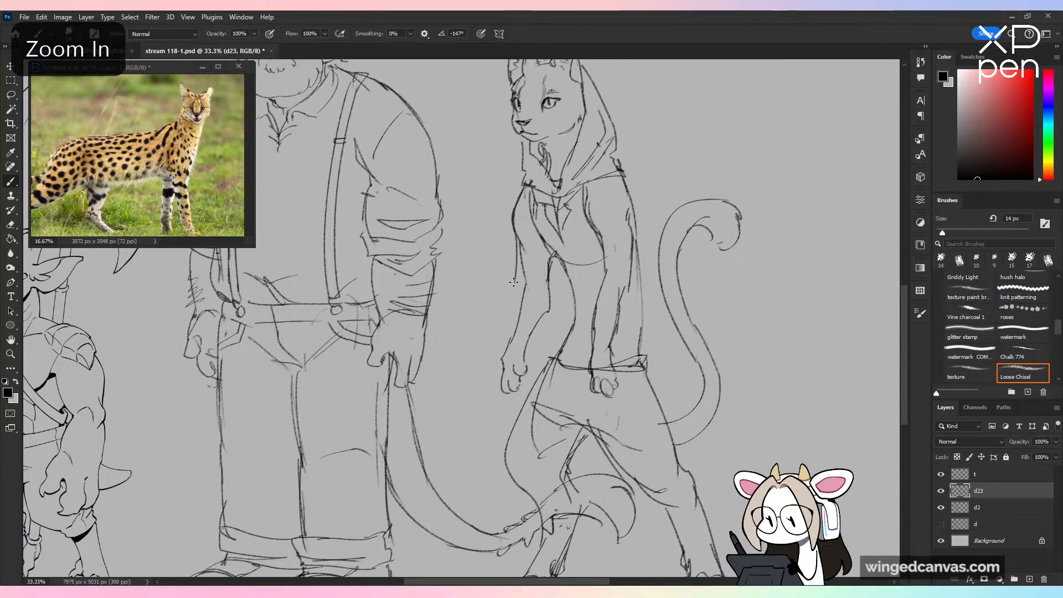
key(ctrl+z)
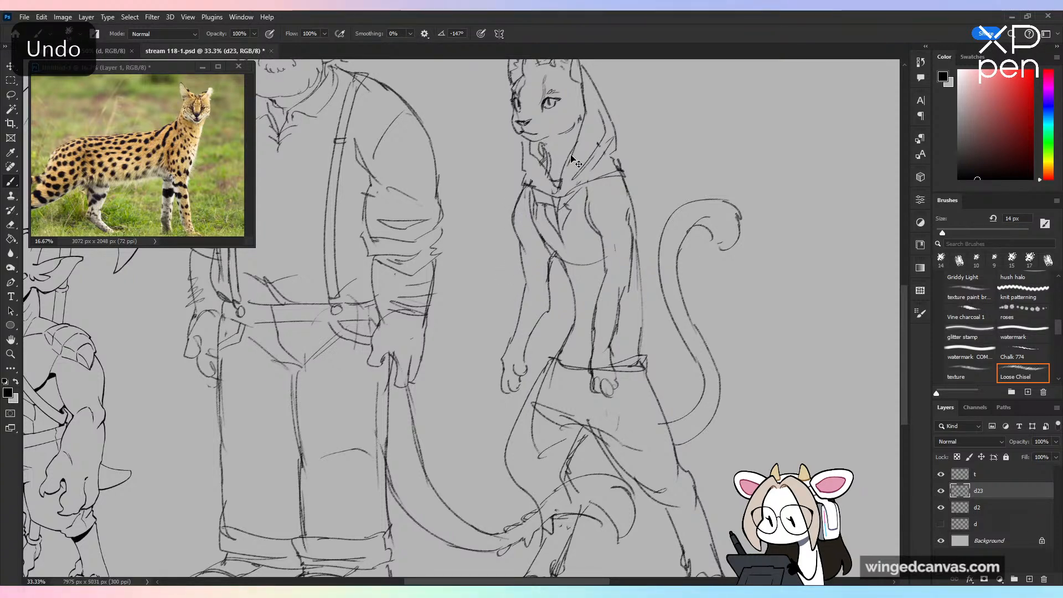
Step: Draw loose elbow-length sleeves with straight hems on both of the serval character's arms
drag(586, 187, 603, 250)
mouse_move(522, 192)
mouse_down()
mouse_move(510, 279)
mouse_move(554, 290)
mouse_up()
drag(554, 269, 555, 289)
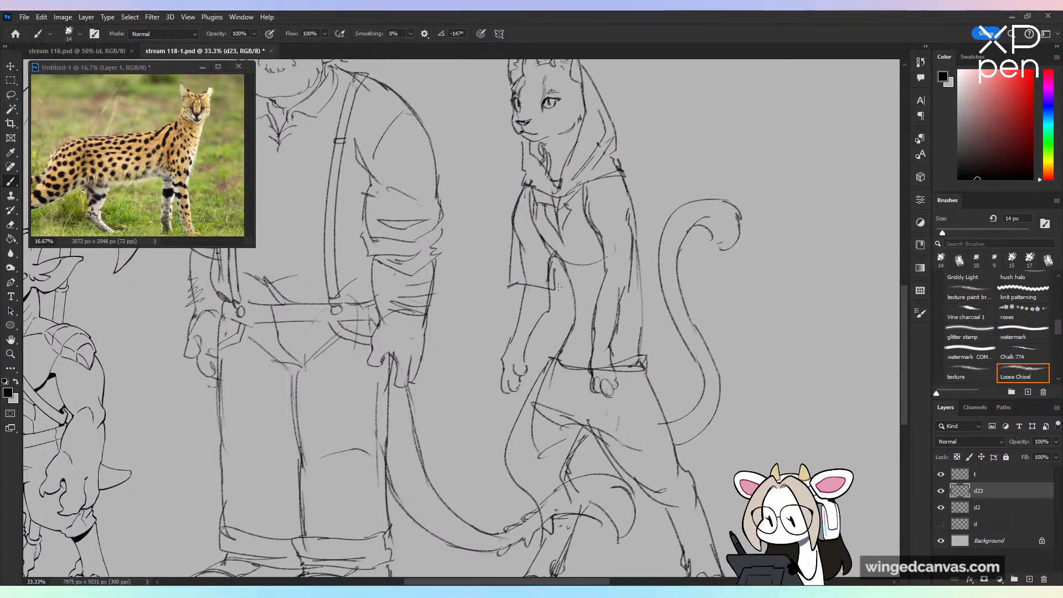
mouse_move(599, 179)
mouse_down()
mouse_move(634, 217)
mouse_move(582, 203)
mouse_move(585, 285)
mouse_move(650, 282)
mouse_up()
drag(636, 201, 649, 282)
key(ctrl+z)
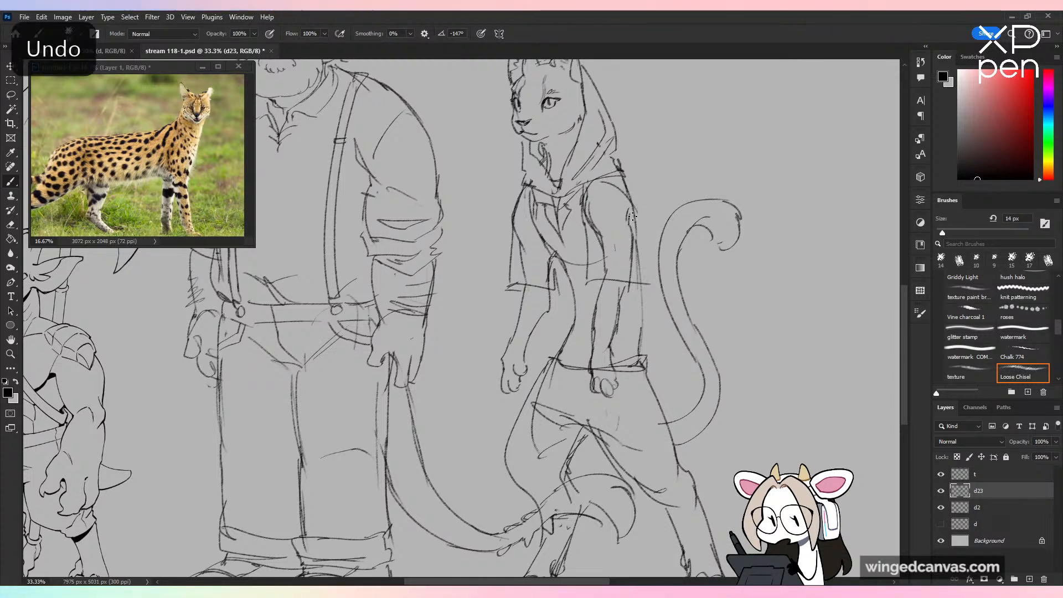
drag(630, 206, 645, 285)
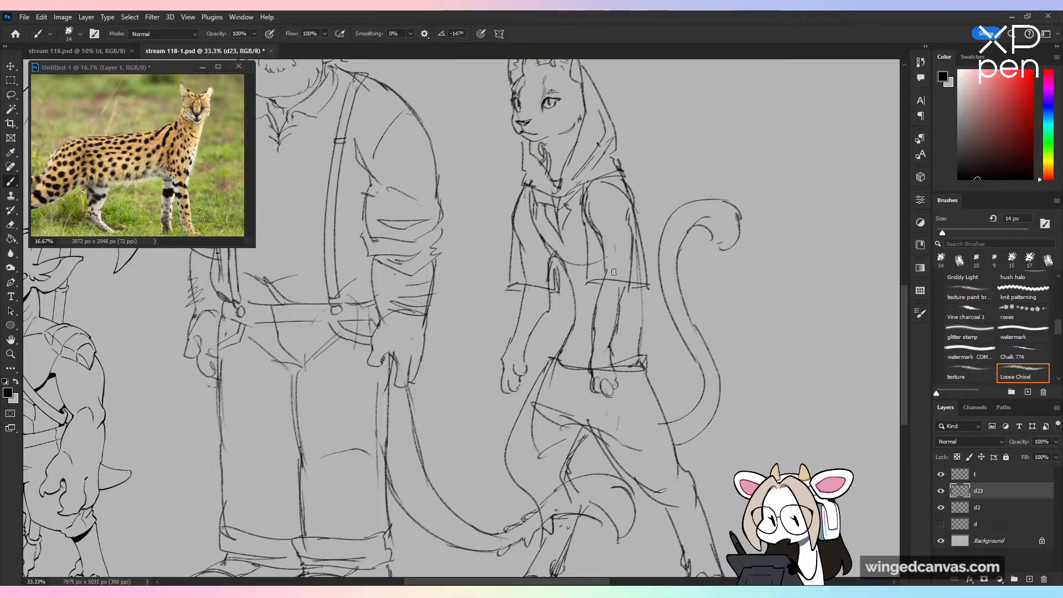
Step: Erase the old arm lines inside the sleeves and clean up the far sleeve's inner edge
drag(598, 239, 617, 259)
drag(628, 209, 633, 271)
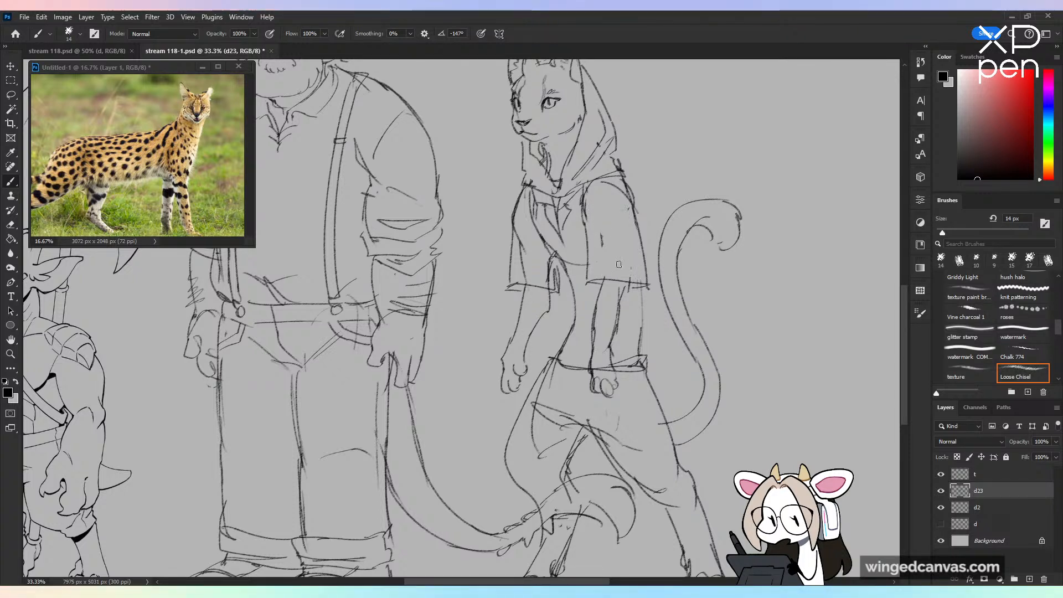
mouse_move(554, 258)
mouse_down()
mouse_move(559, 282)
mouse_move(536, 277)
mouse_up()
key(ctrl+z)
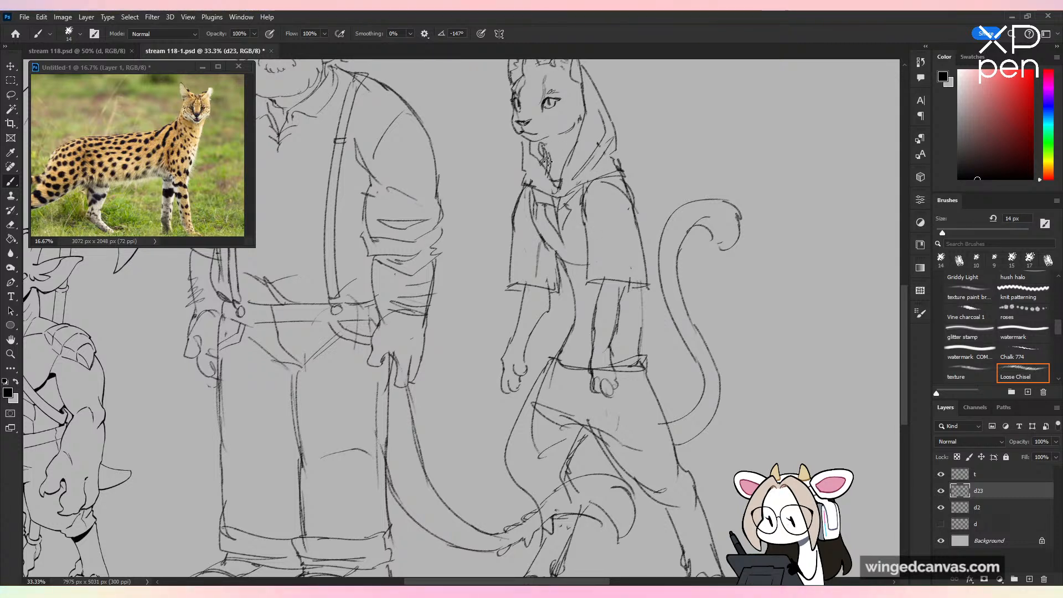
key(ctrl+z)
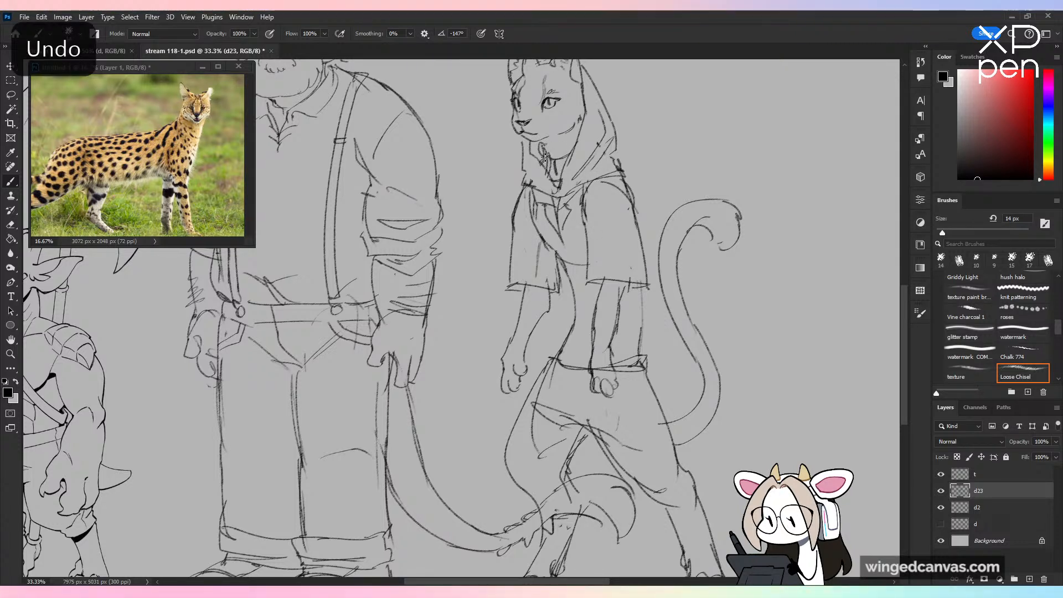
Step: Redraw the front edge of the torso and add a banded lower hem with fold lines to the top
mouse_move(557, 253)
mouse_down()
mouse_move(575, 316)
mouse_move(560, 350)
mouse_up()
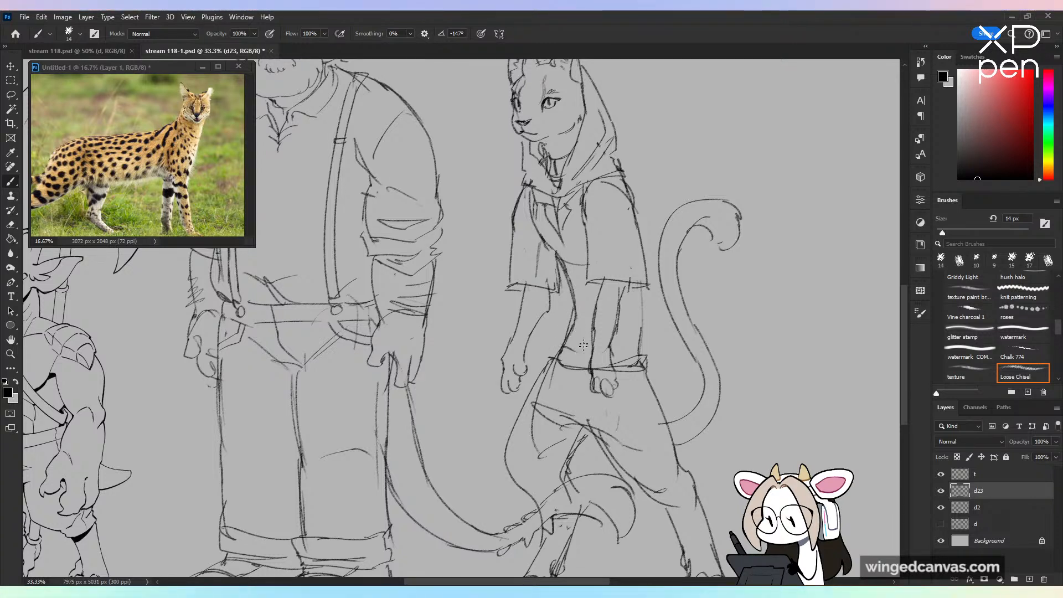
key(ctrl+z)
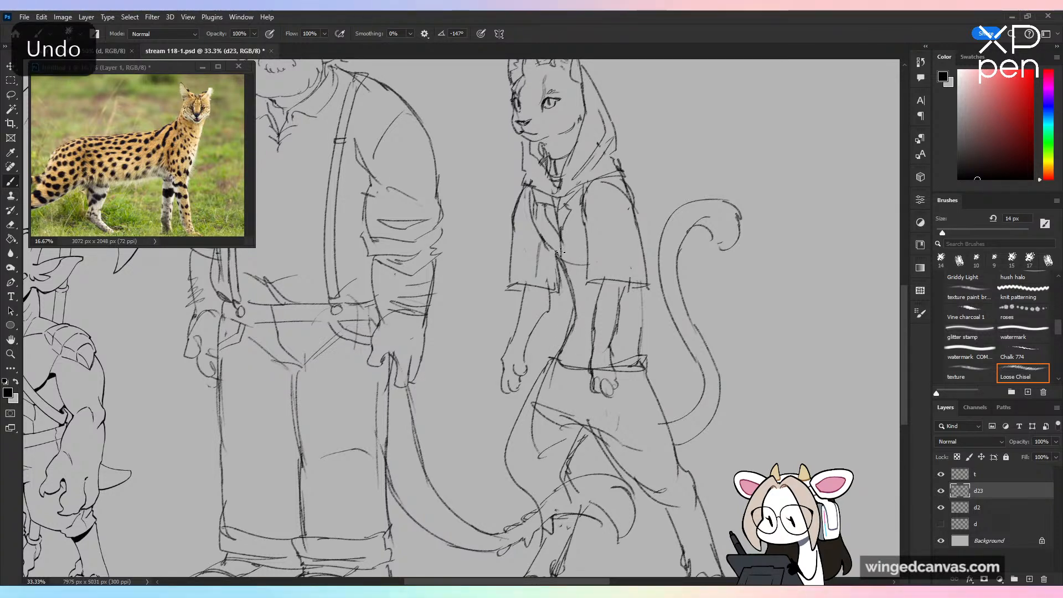
drag(619, 319, 643, 329)
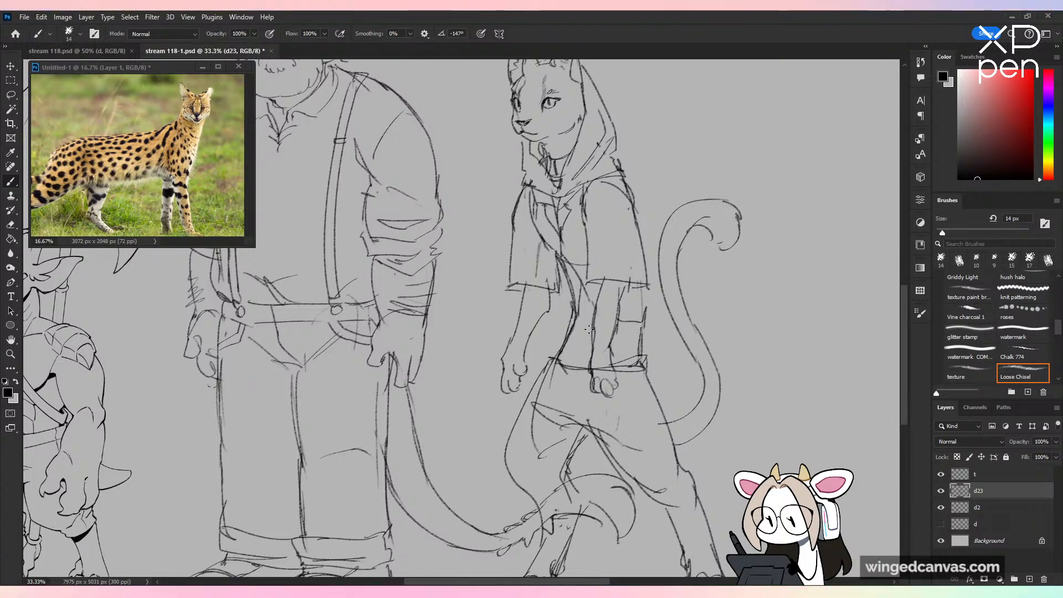
key(ctrl+z)
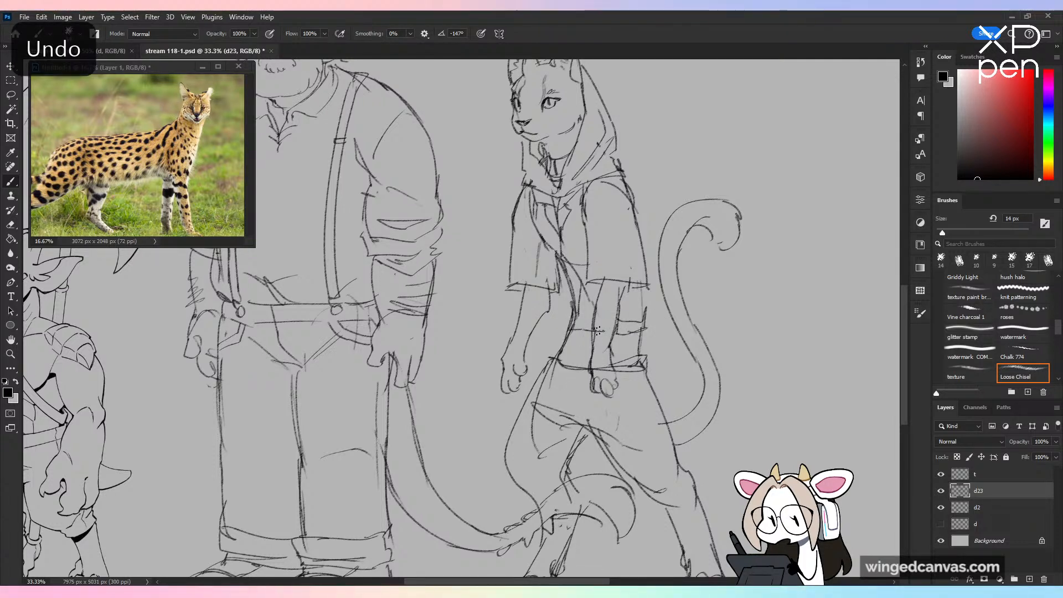
key(ctrl+z)
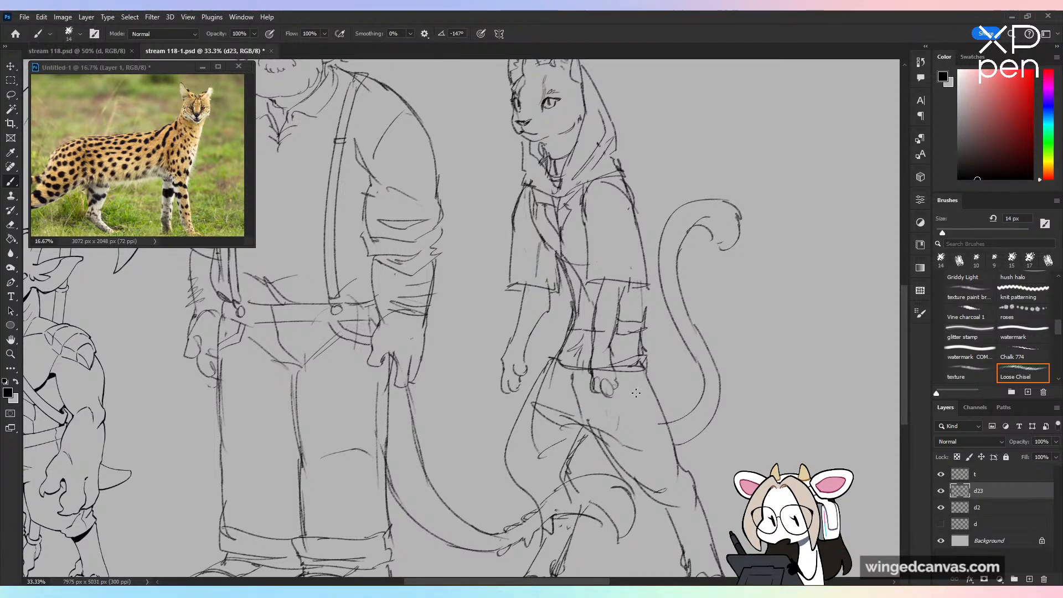
Step: Sketch clawed fingers on both of the serval character's hands
mouse_move(596, 369)
mouse_down()
mouse_move(612, 368)
mouse_move(618, 401)
mouse_move(625, 393)
mouse_move(600, 399)
mouse_up()
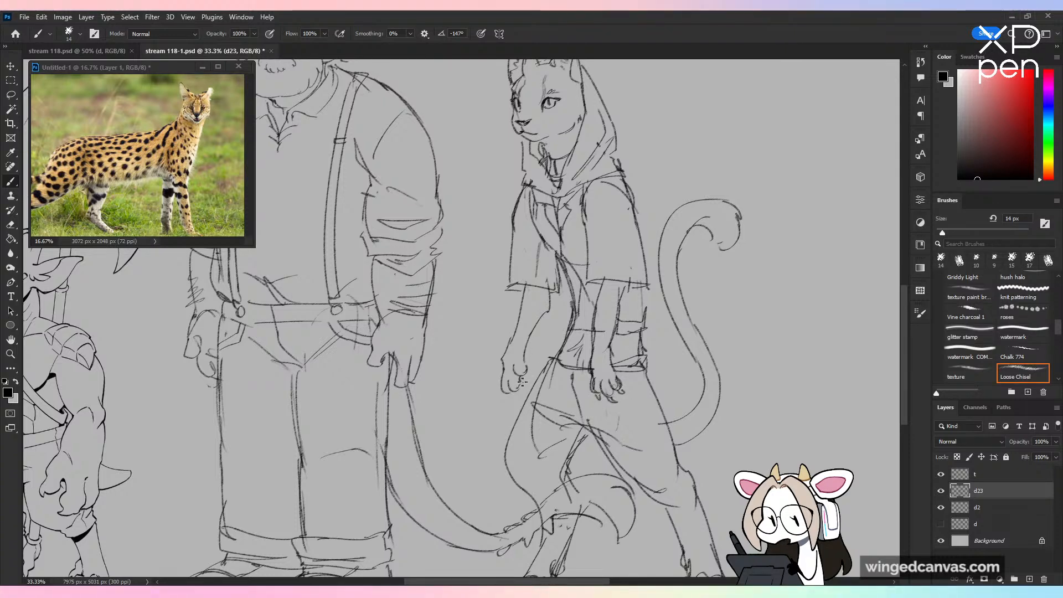
drag(520, 378, 521, 395)
key(ctrl+minus)
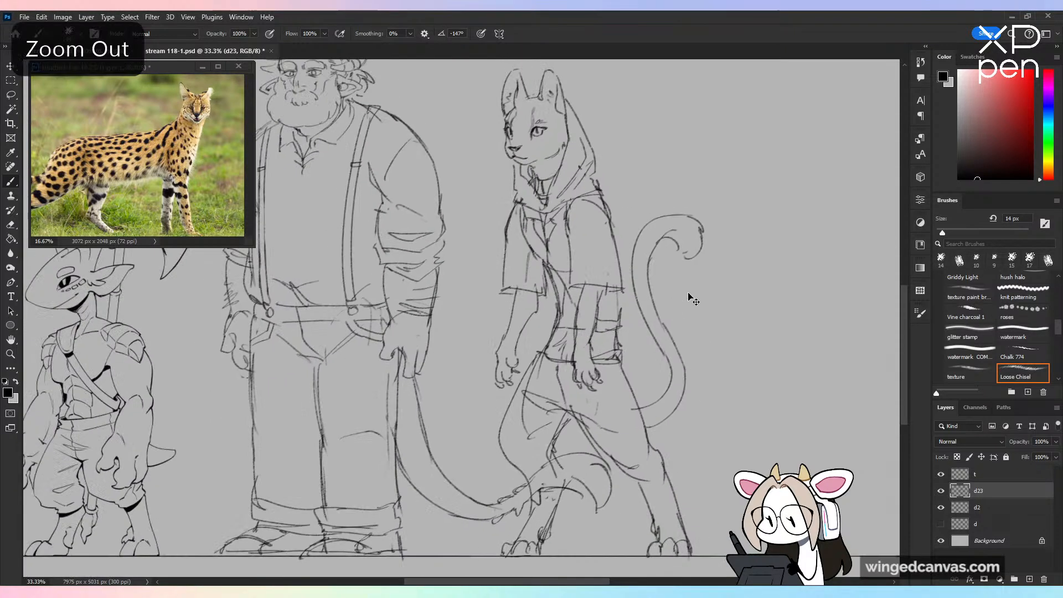
Step: Reshape the trouser legs into baggy forms gathered below the knees
key(ctrl+minus)
key(ctrl+plus)
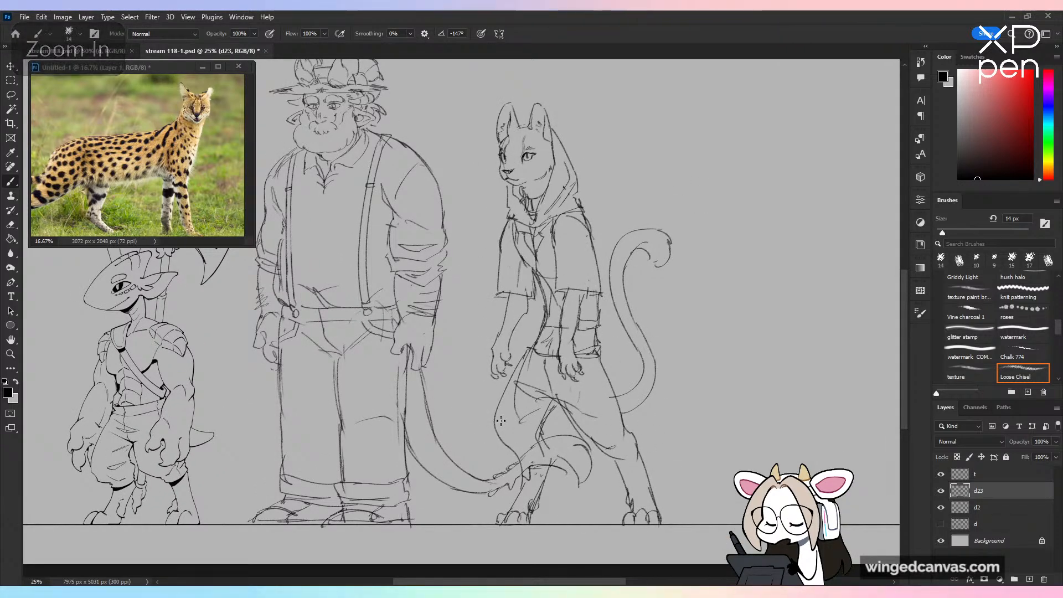
mouse_move(512, 392)
mouse_down()
mouse_move(519, 470)
mouse_move(555, 467)
mouse_up()
key(ctrl+z)
mouse_move(579, 427)
mouse_down()
mouse_move(624, 471)
mouse_move(613, 459)
mouse_move(641, 450)
mouse_move(631, 426)
mouse_move(641, 462)
mouse_up()
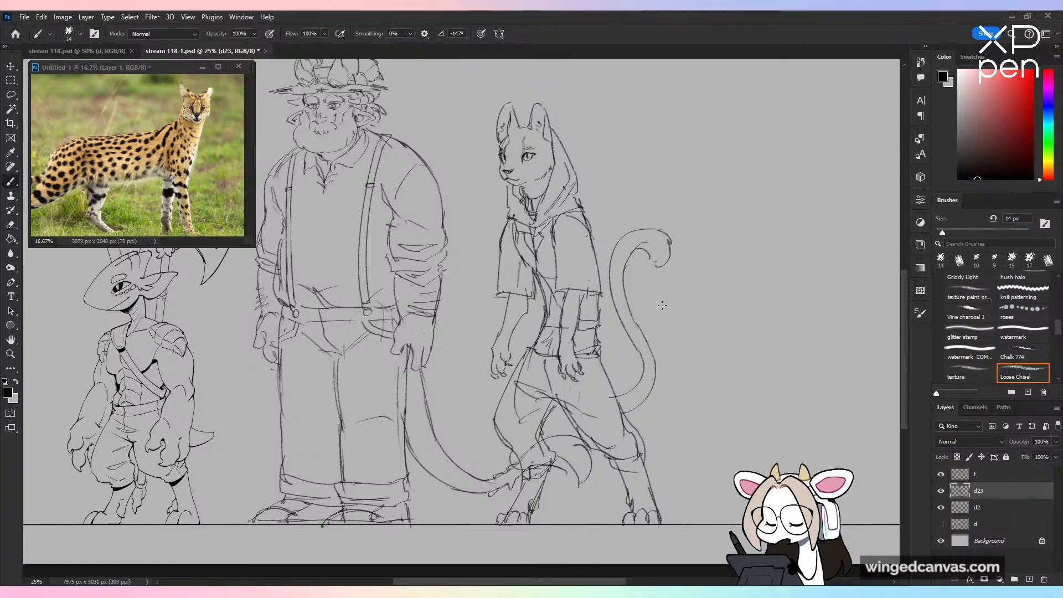
Step: Move the serval character slightly closer to the bearded figure, and return to the Brush tool
key(v)
drag(615, 339, 584, 339)
key(b)
Step: Enlarge the serval photo on its face for reference, and draw dark marks in the far ear and stripes across the cheek
drag(608, 192, 630, 313)
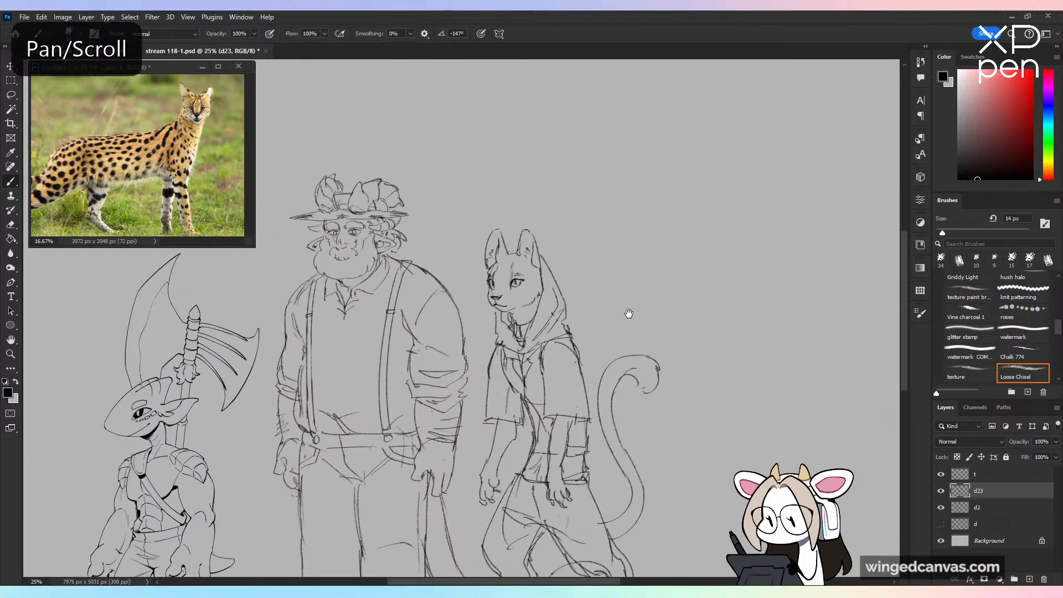
key(ctrl+plus)
key(ctrl+plus)
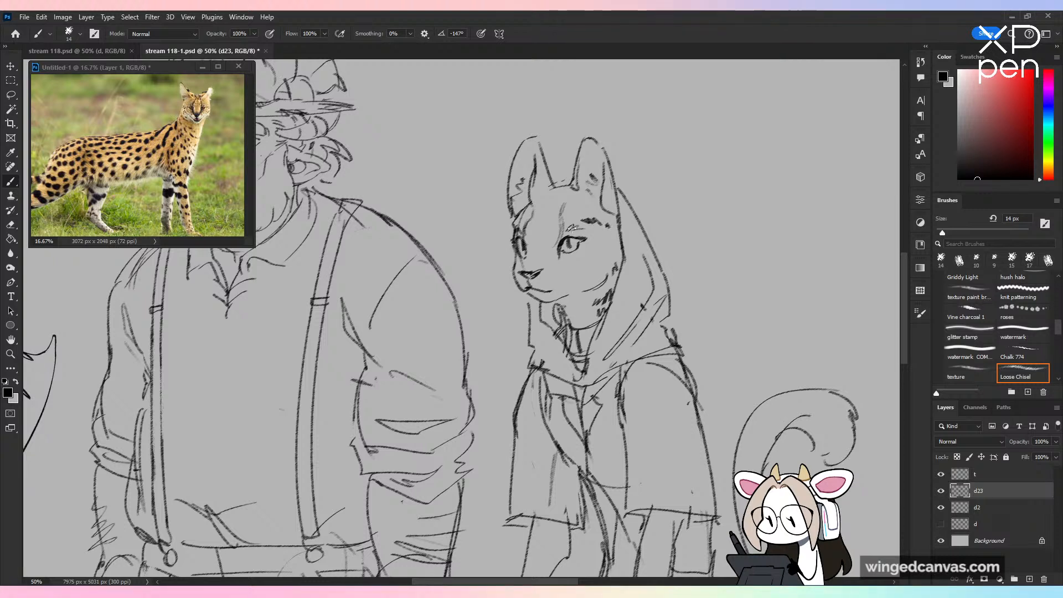
click(200, 142)
key(ctrl+plus)
key(ctrl+plus)
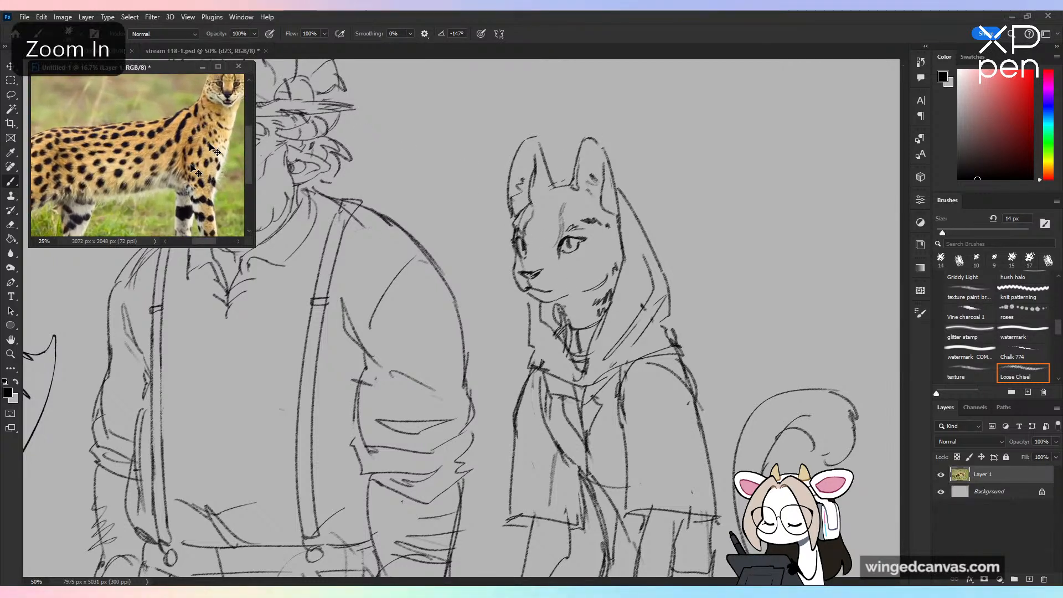
drag(232, 109, 153, 239)
click(544, 189)
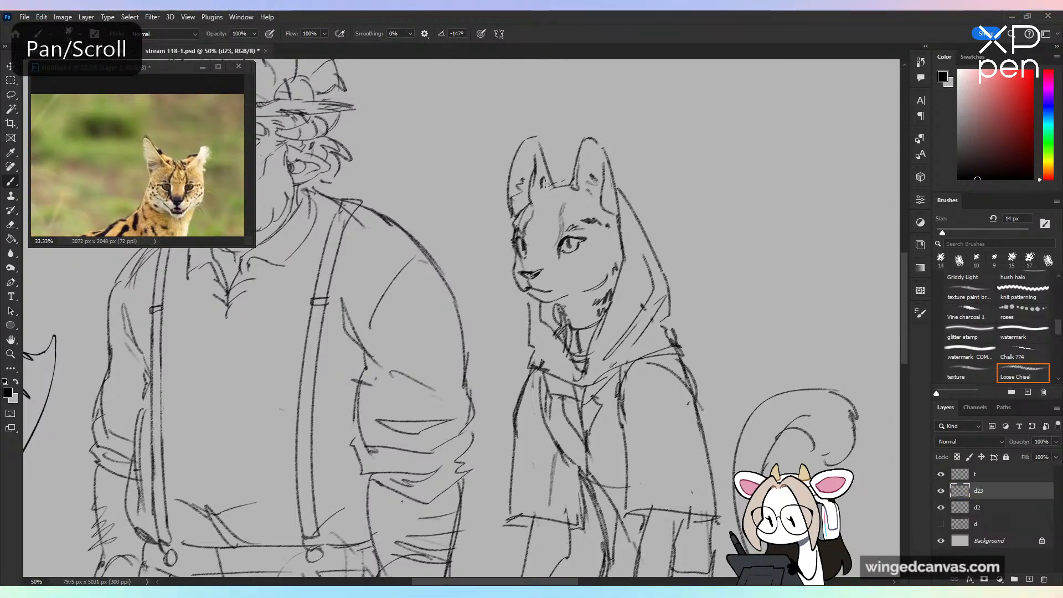
drag(548, 168, 543, 192)
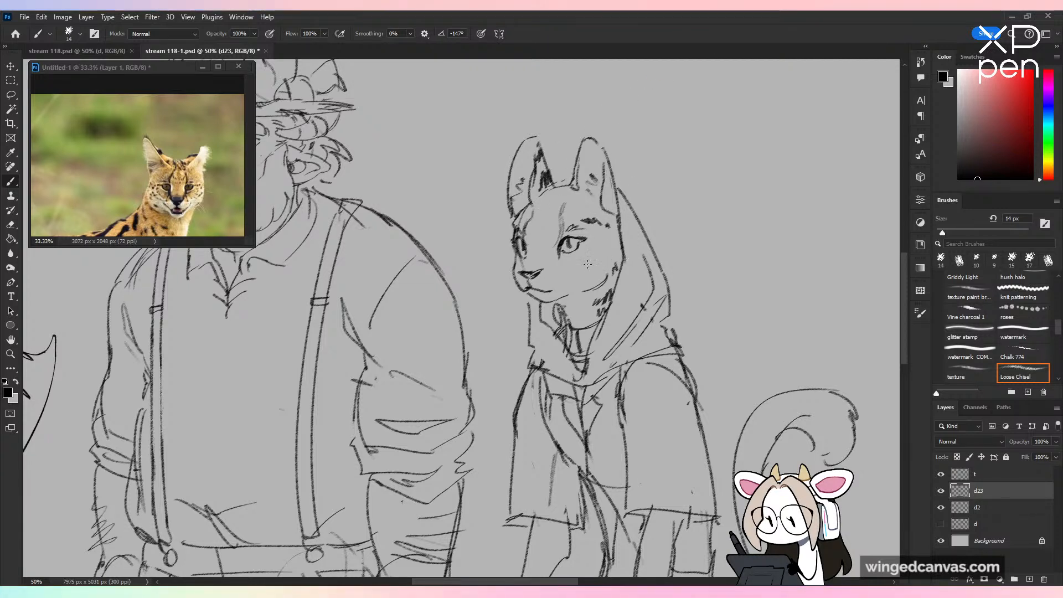
mouse_move(591, 262)
mouse_down()
mouse_move(607, 252)
mouse_move(607, 267)
mouse_up()
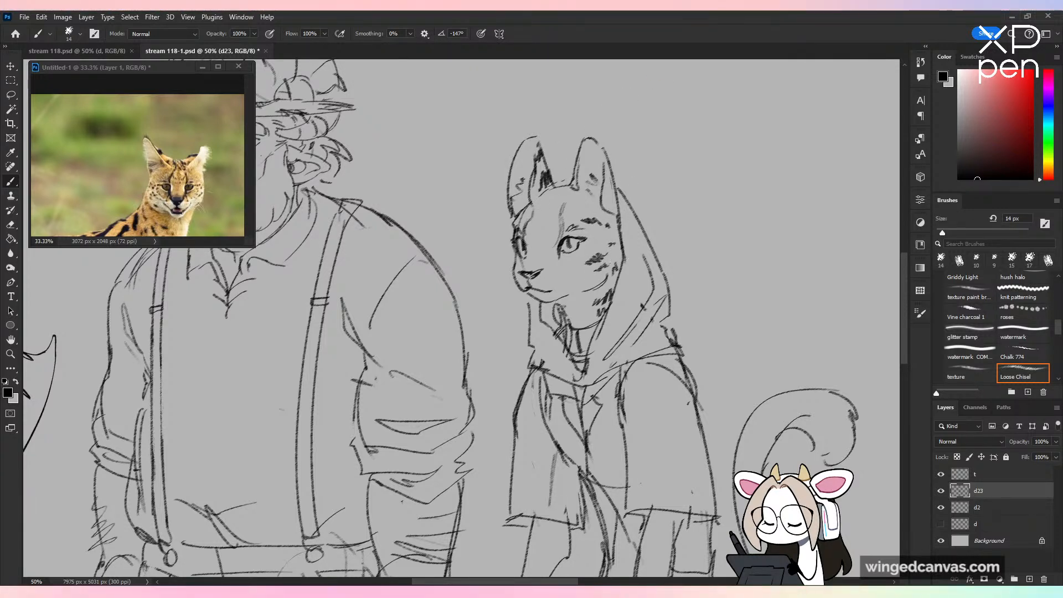
Step: Add dark markings to the near ear and touch up the fold lines at the hood's collar
key(ctrl+minus)
key(ctrl+minus)
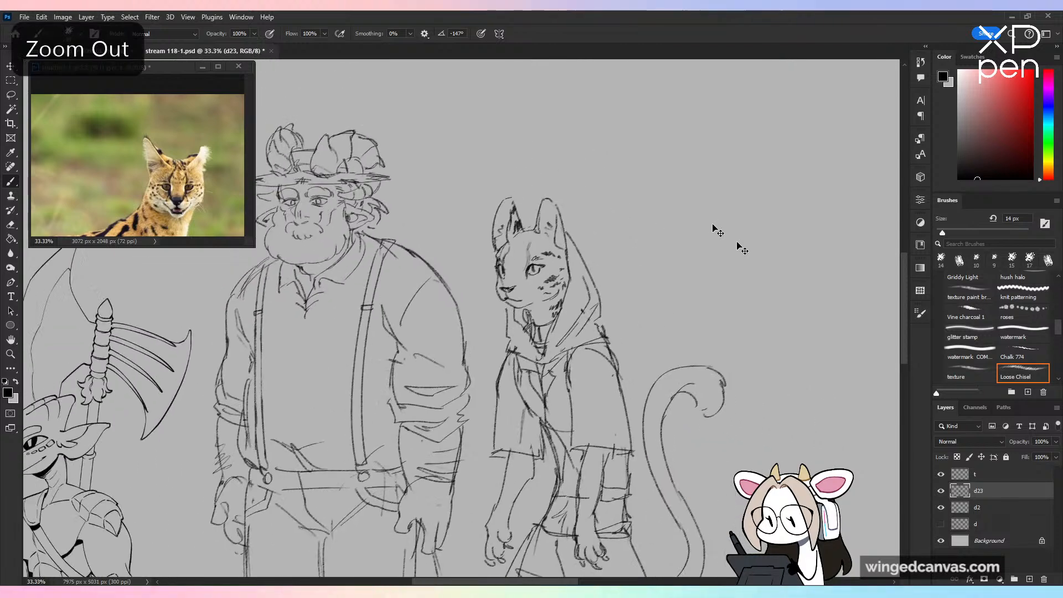
drag(662, 334, 653, 269)
key(ctrl+plus)
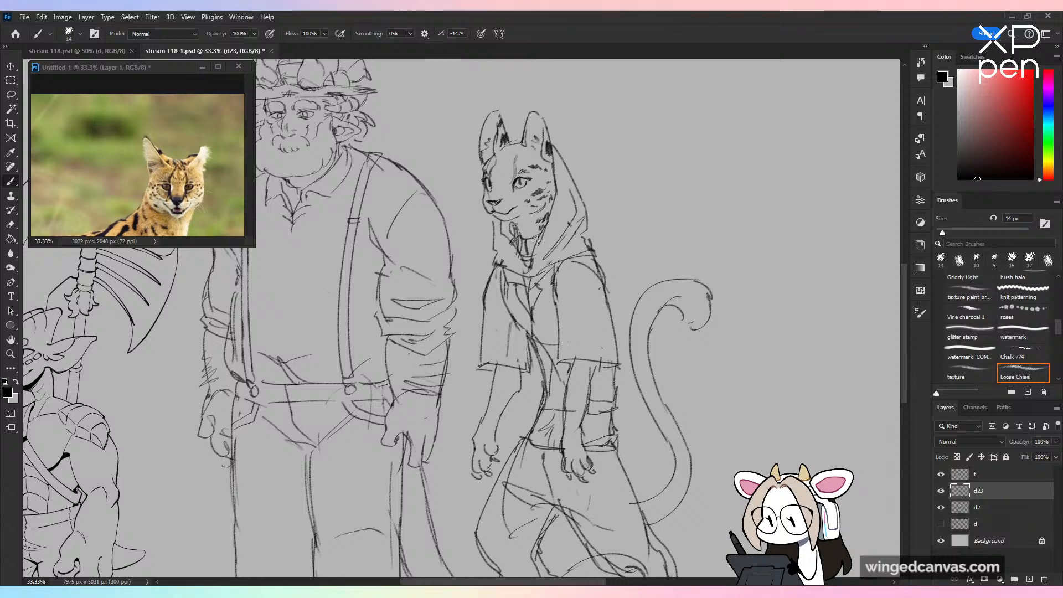
key(ctrl+z)
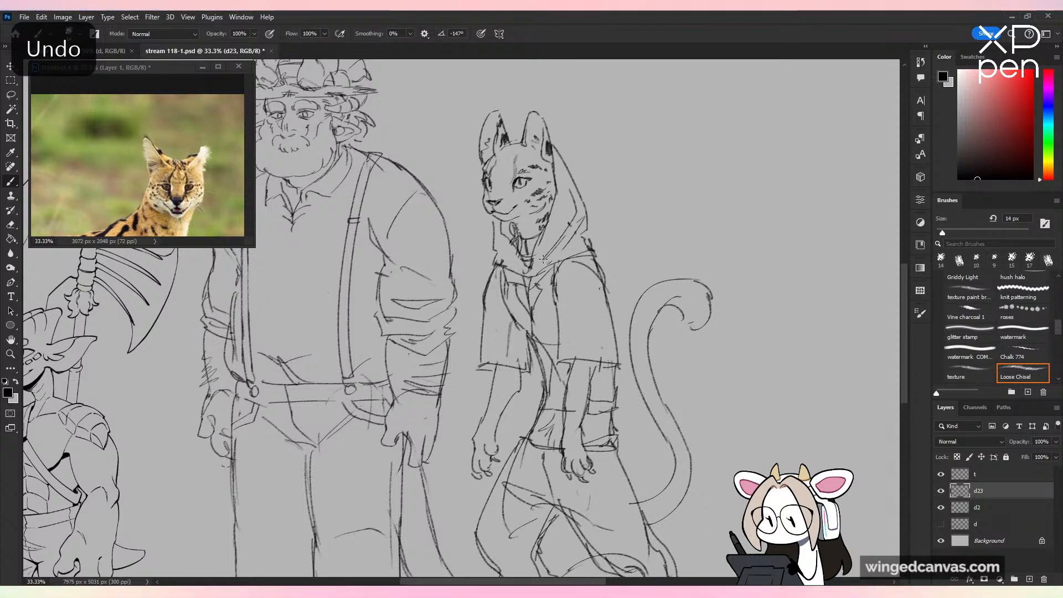
key(ctrl+minus)
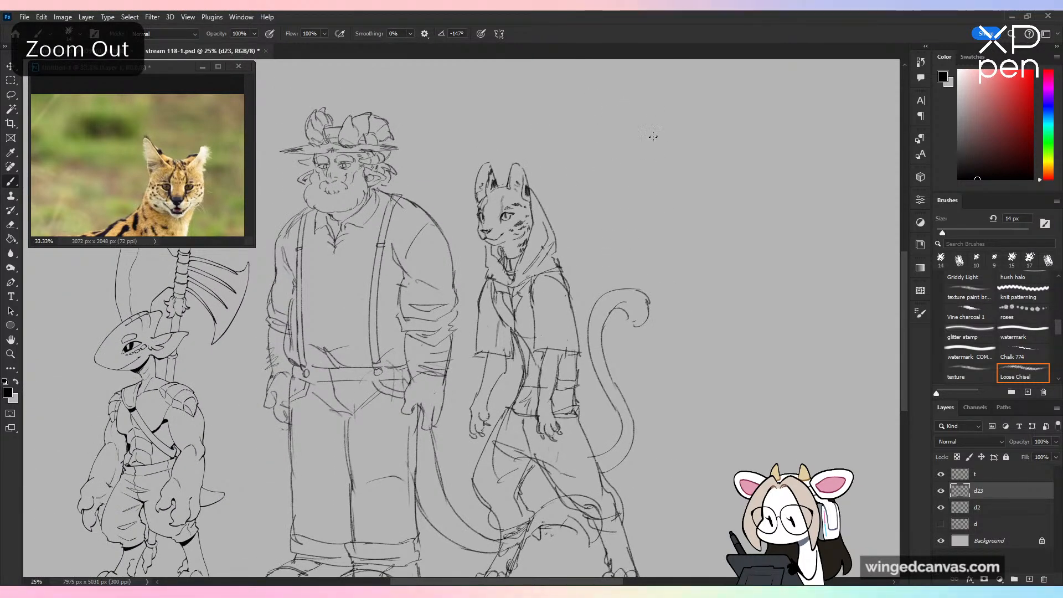
Step: Show the serval's body and hindquarters in the reference photo, and draw a dark tip and stripes along the character's raised tail
click(203, 185)
key(ctrl+minus)
key(ctrl+minus)
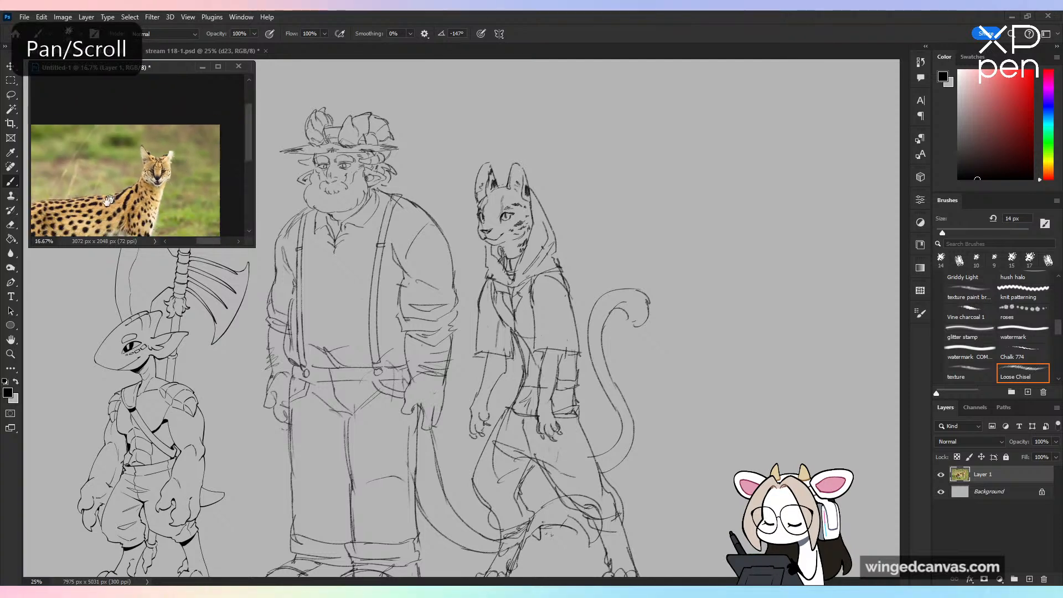
drag(108, 199, 221, 183)
click(615, 293)
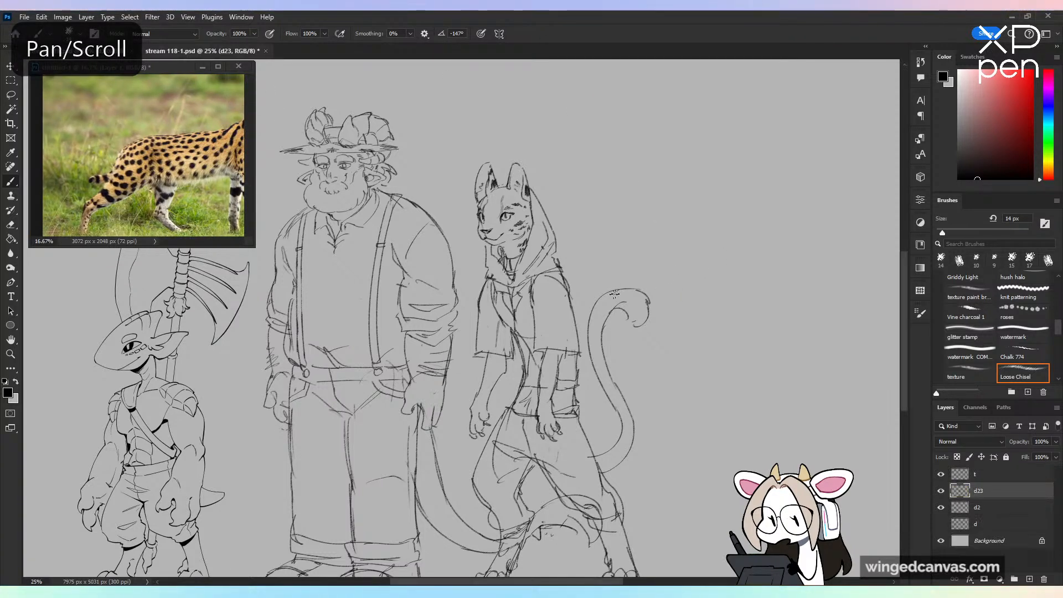
drag(614, 294, 648, 303)
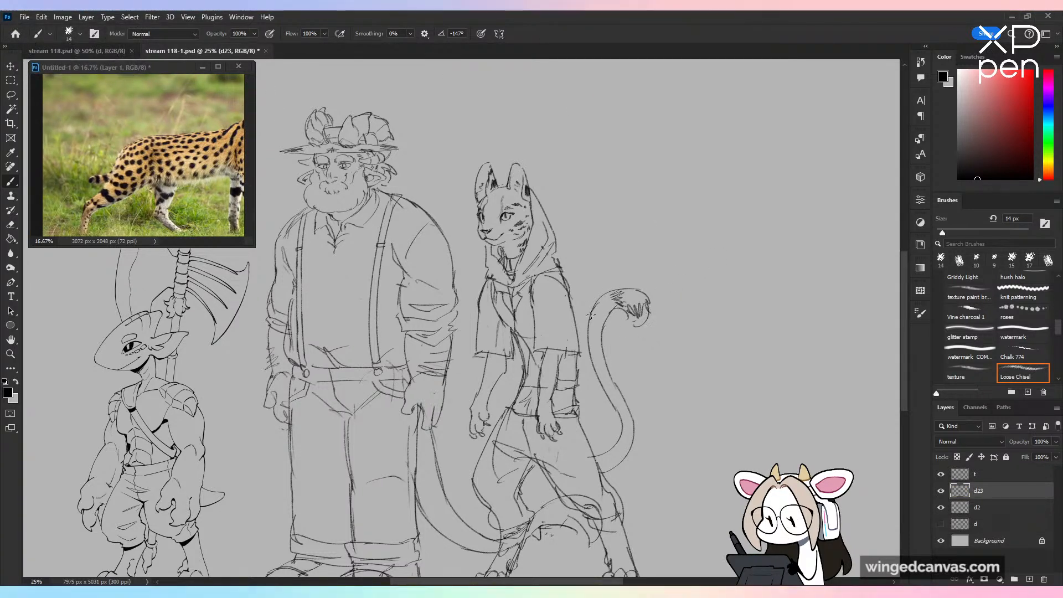
drag(592, 321, 604, 313)
drag(591, 346, 601, 360)
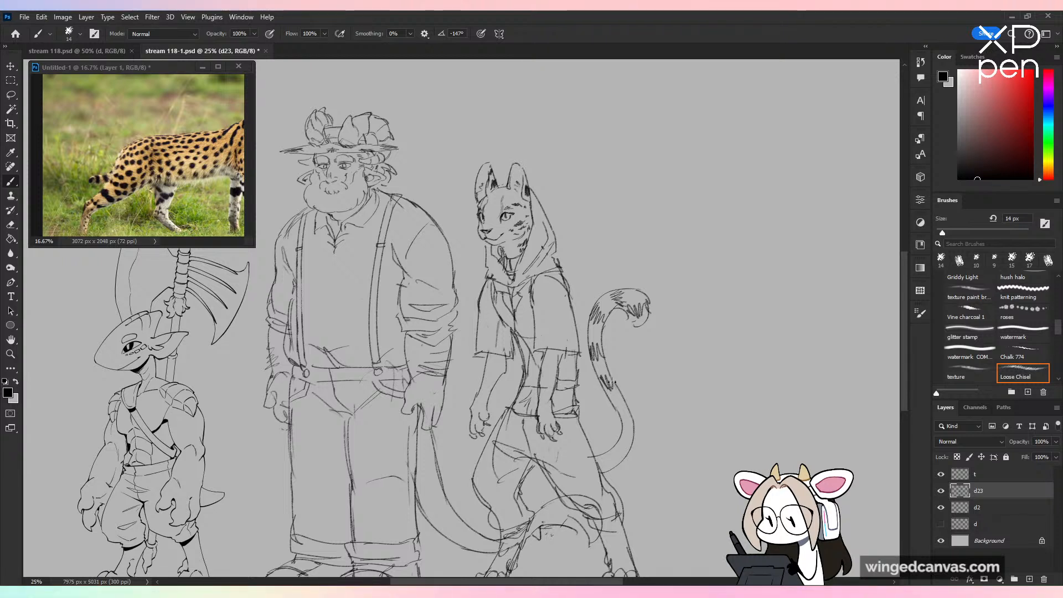
drag(614, 402, 629, 414)
drag(621, 425, 633, 442)
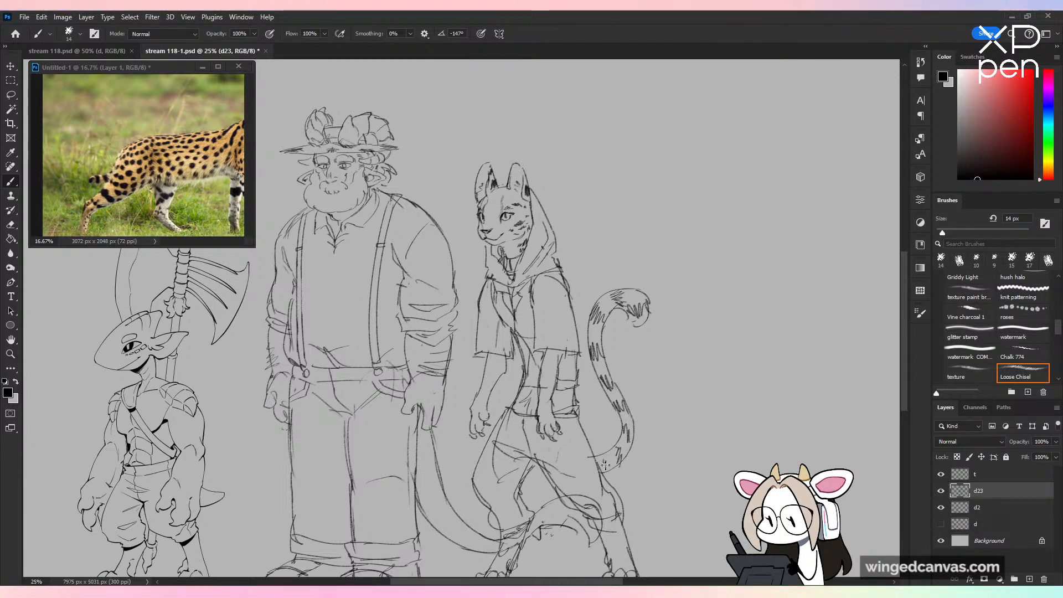
Step: Draw short dark spot markings over the serval character's forearms and both lower legs down to the feet
drag(546, 406, 547, 373)
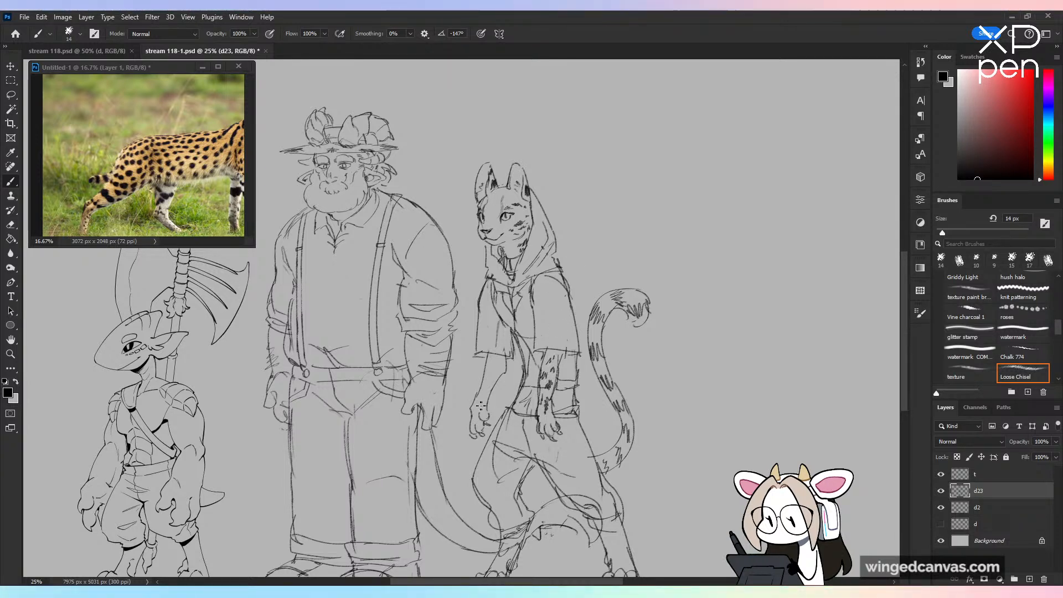
drag(481, 397, 490, 378)
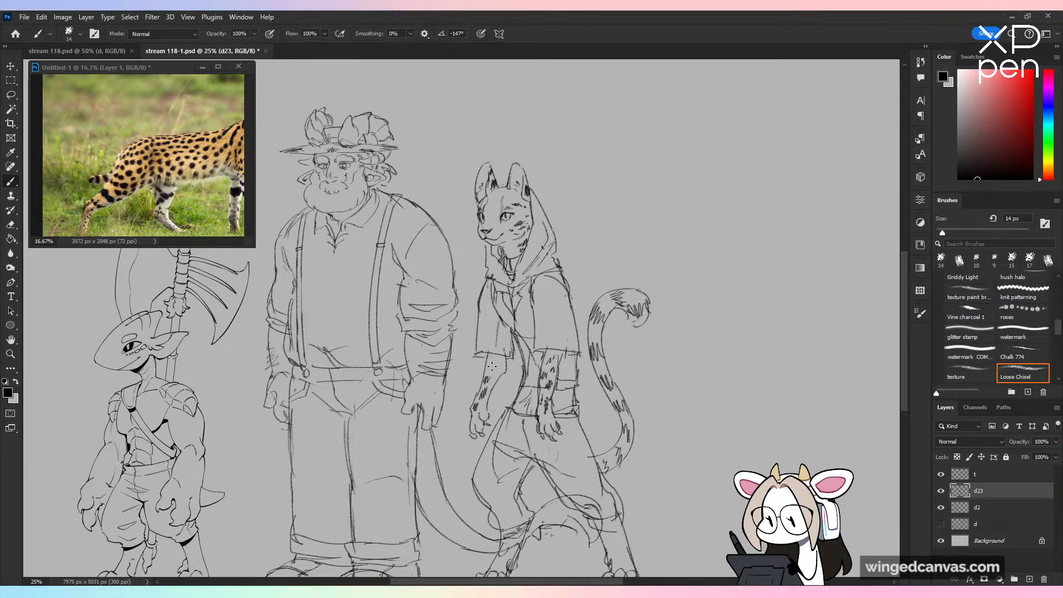
scroll(508, 350, down, 5)
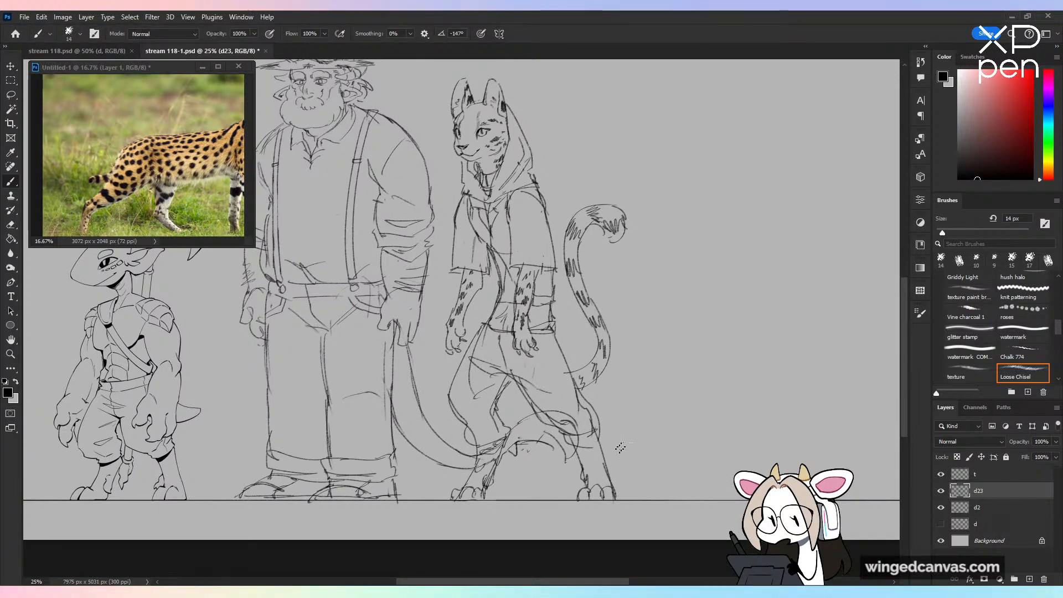
drag(598, 474, 600, 477)
drag(594, 460, 593, 449)
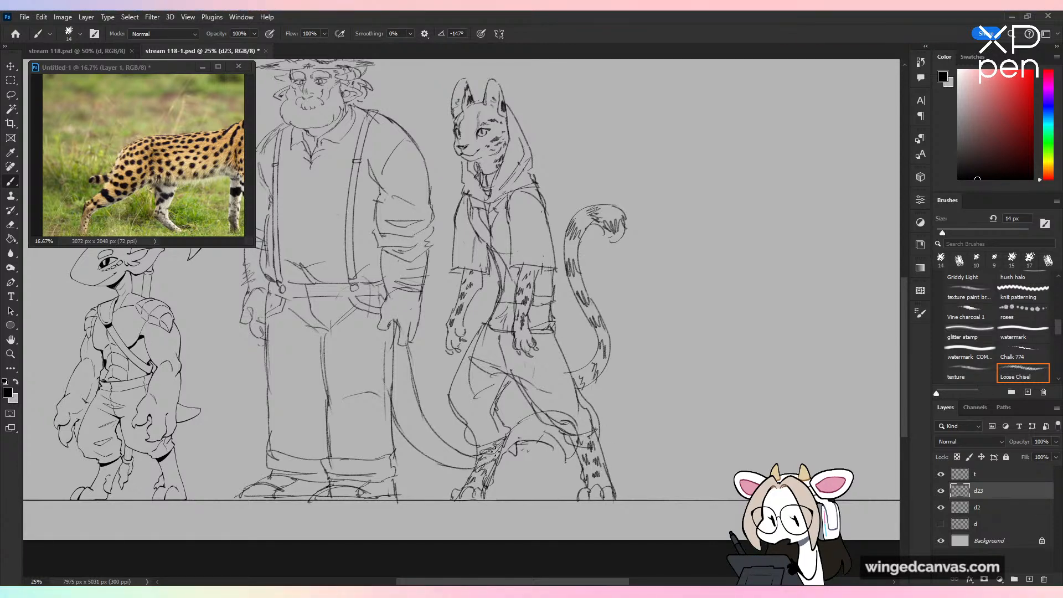
key(ctrl+minus)
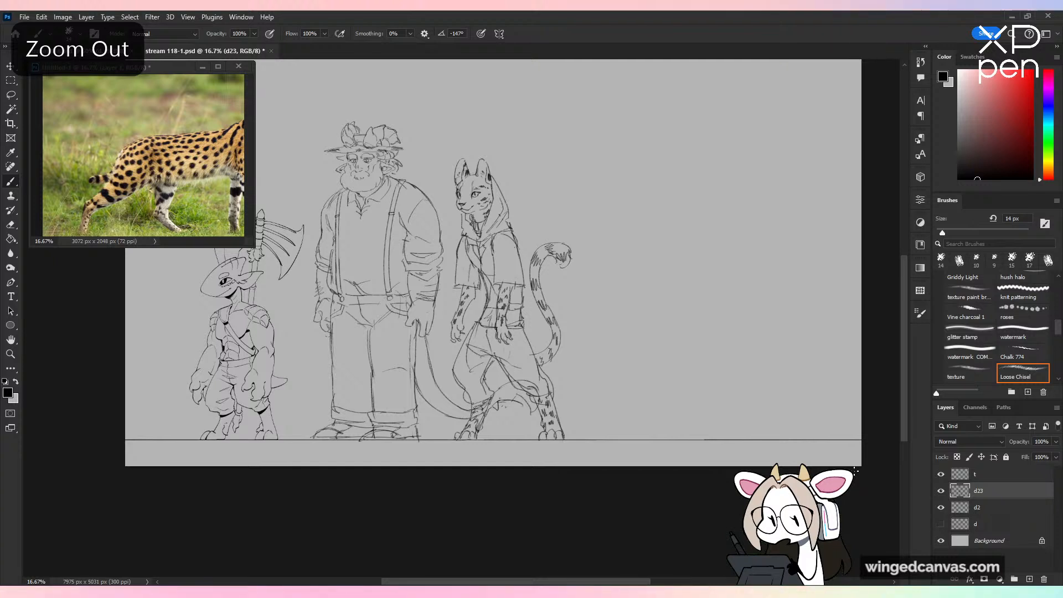
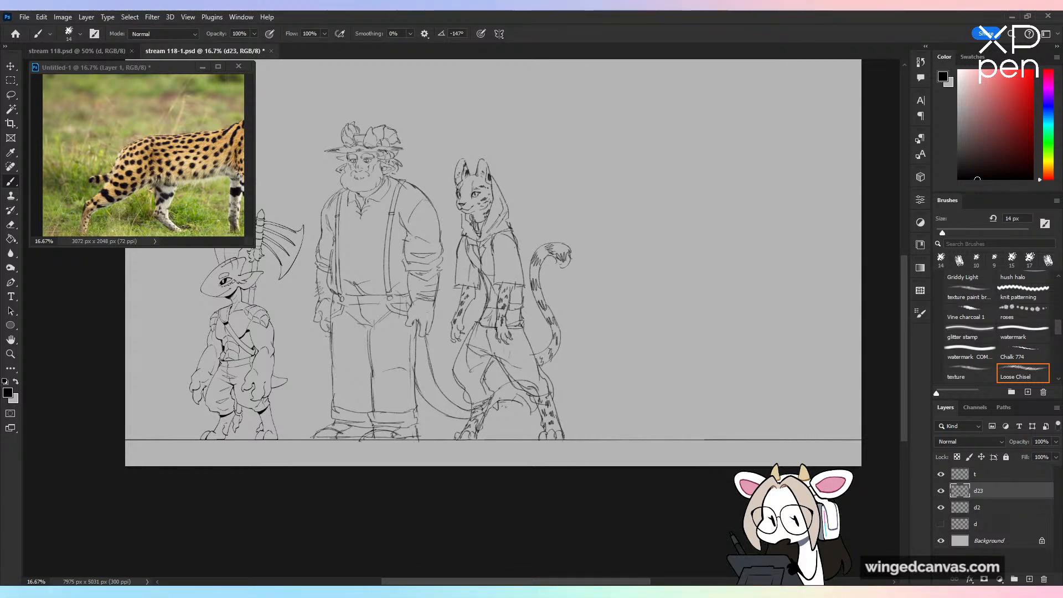
Step: Sketch a rough four-legged cat with a round head, slender legs and a long tail in the empty area beside the hooded feline
drag(645, 153, 510, 287)
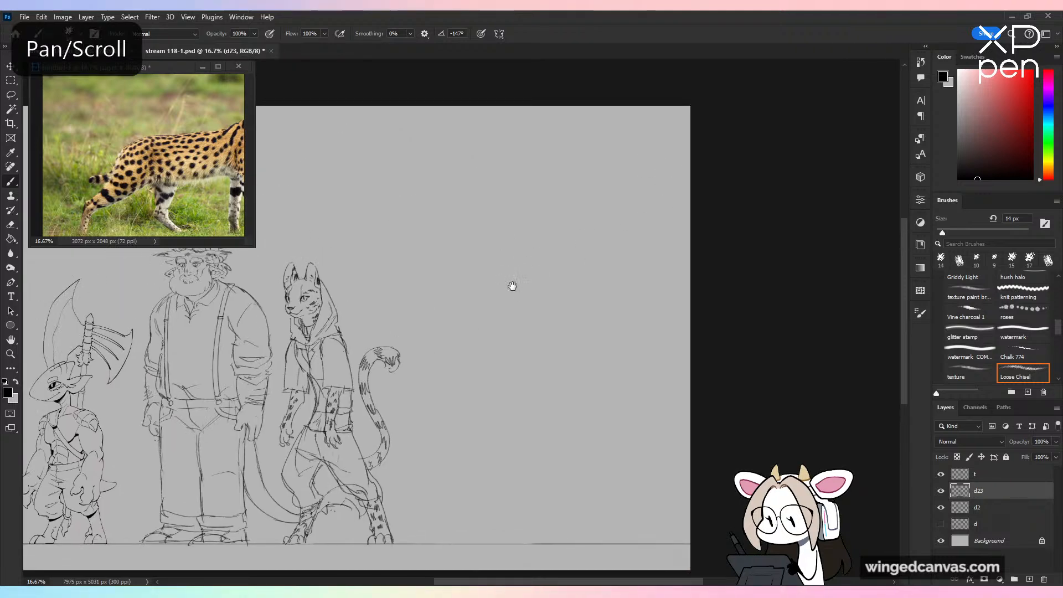
key(ctrl+plus)
mouse_move(413, 246)
mouse_down()
mouse_move(446, 212)
mouse_move(477, 227)
mouse_move(455, 288)
mouse_move(533, 278)
mouse_move(466, 293)
mouse_move(485, 338)
mouse_up()
mouse_move(490, 278)
mouse_down()
mouse_move(496, 340)
mouse_move(476, 314)
mouse_move(487, 355)
mouse_up()
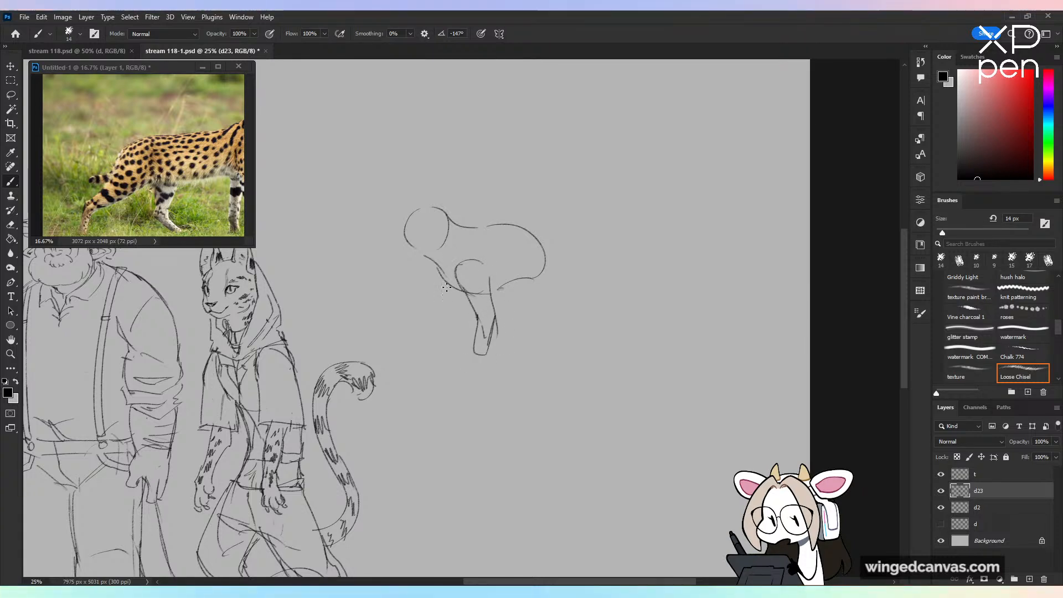
mouse_move(442, 280)
mouse_down()
mouse_move(459, 313)
mouse_move(455, 350)
mouse_up()
mouse_move(532, 250)
mouse_down()
mouse_move(543, 294)
mouse_move(551, 274)
mouse_move(530, 303)
mouse_move(550, 310)
mouse_move(563, 340)
mouse_move(570, 305)
mouse_move(579, 347)
mouse_up()
mouse_move(525, 306)
mouse_down()
mouse_move(529, 346)
mouse_move(543, 343)
mouse_up()
mouse_move(521, 226)
mouse_down()
mouse_move(568, 268)
mouse_move(648, 269)
mouse_move(576, 282)
mouse_up()
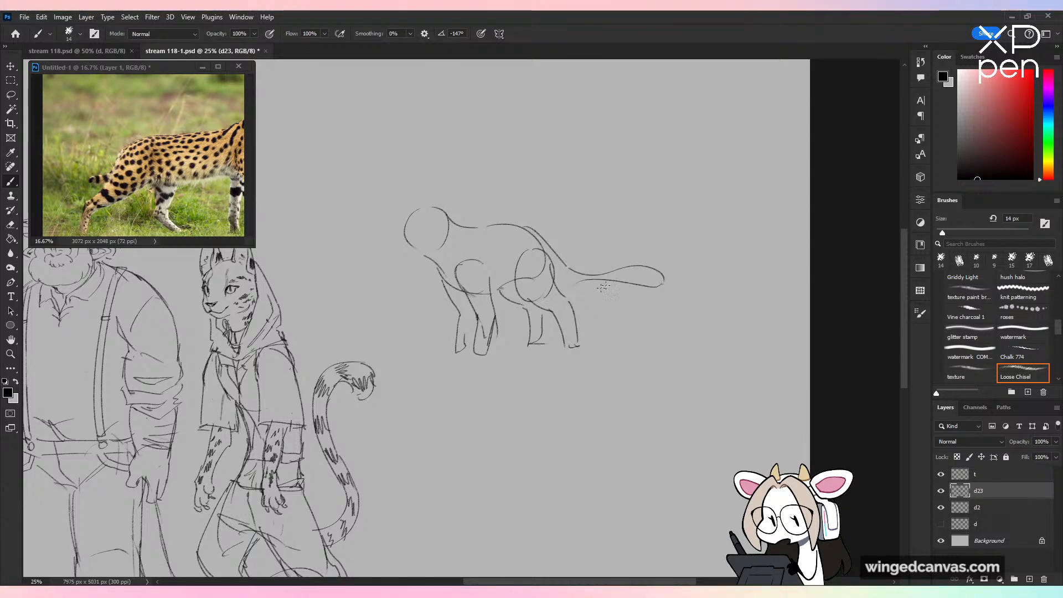
key(ctrl+minus)
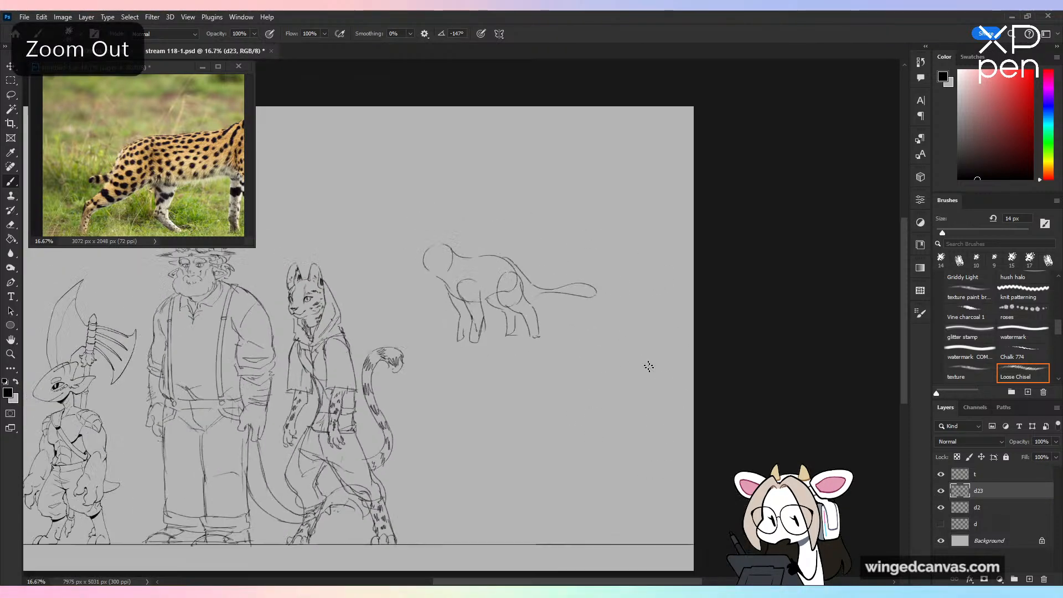
Step: Move the four-legged sketch's hindquarters and tail away from its head to lengthen the body, and redraw the lines bridging the torso
key(ctrl+plus)
drag(454, 266, 501, 261)
key(ctrl+z)
key(l)
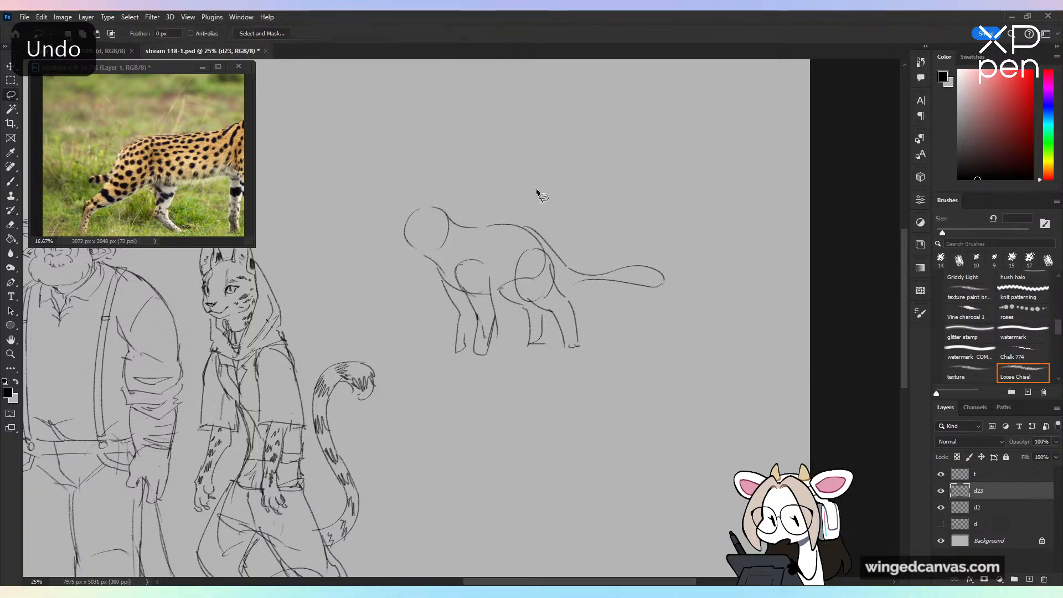
mouse_move(494, 212)
mouse_down()
mouse_move(507, 320)
mouse_move(562, 182)
mouse_move(485, 222)
mouse_move(494, 303)
mouse_move(713, 364)
mouse_move(593, 167)
mouse_up()
key(ctrl+d)
key(v)
drag(659, 264, 690, 261)
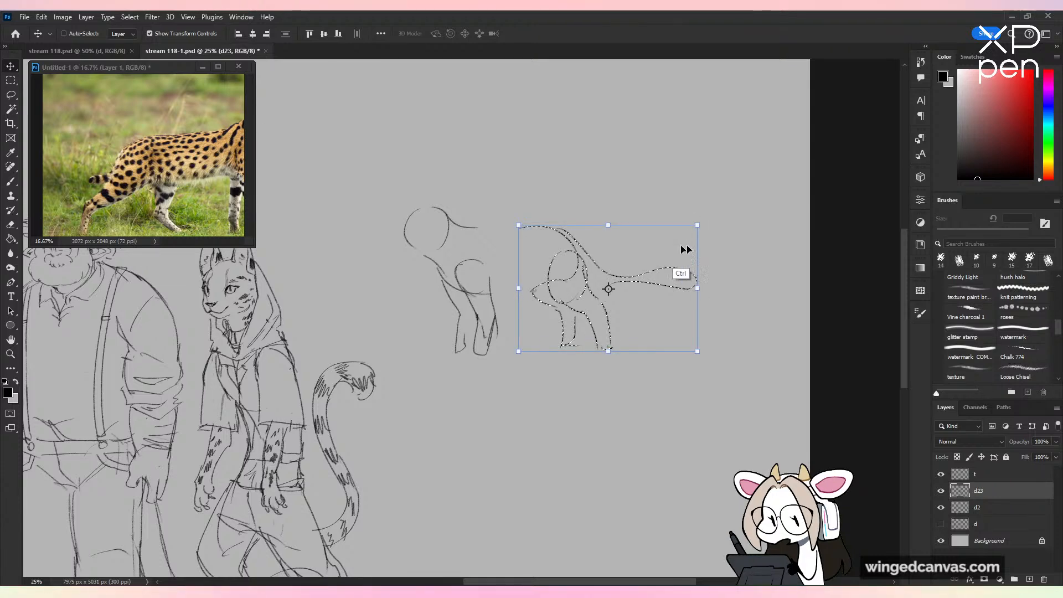
key(ctrl+d)
key(b)
drag(520, 227, 492, 230)
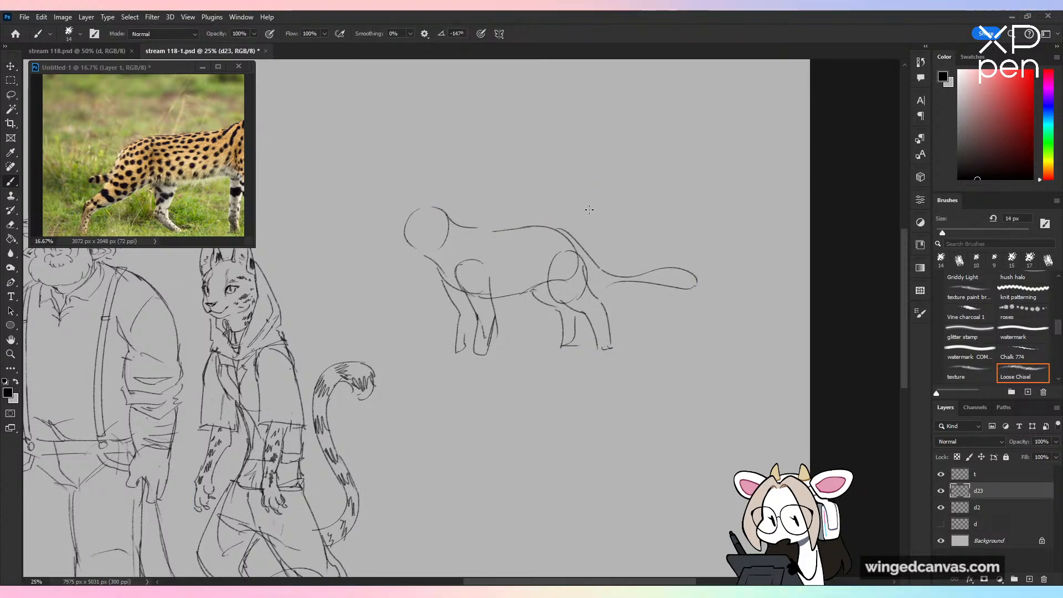
Step: Lasso the whole four-legged cat sketch, delete it and clear the selection
key(ctrl+minus)
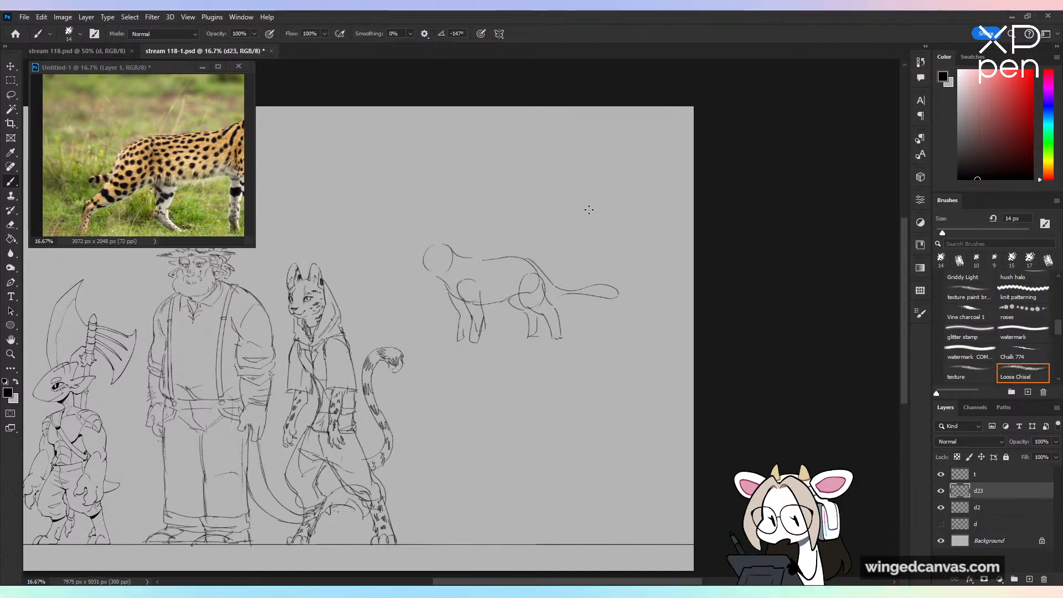
key(l)
drag(481, 377, 547, 155)
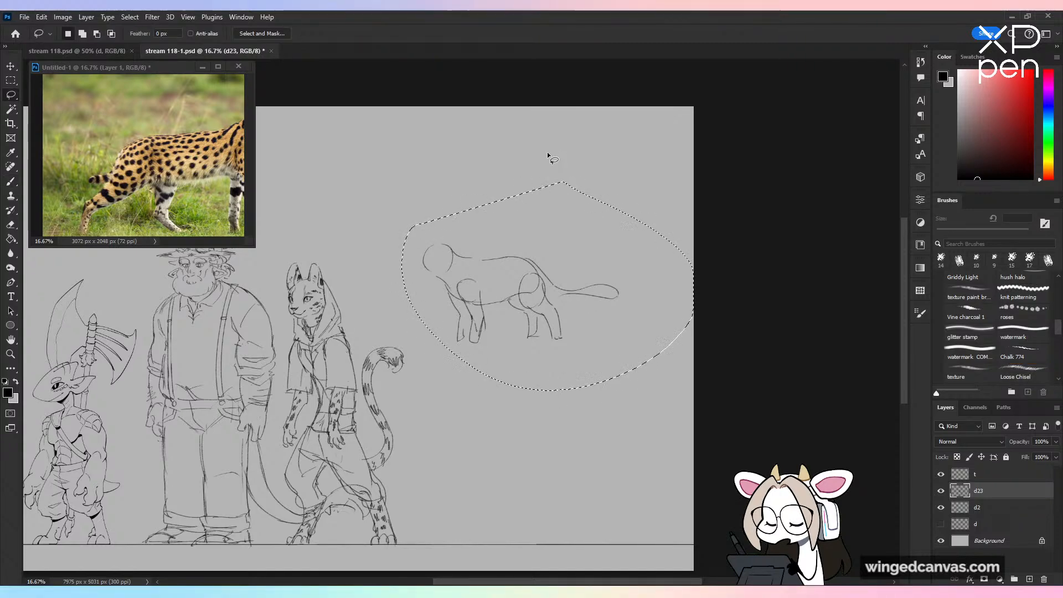
key(Delete)
key(ctrl+d)
key(b)
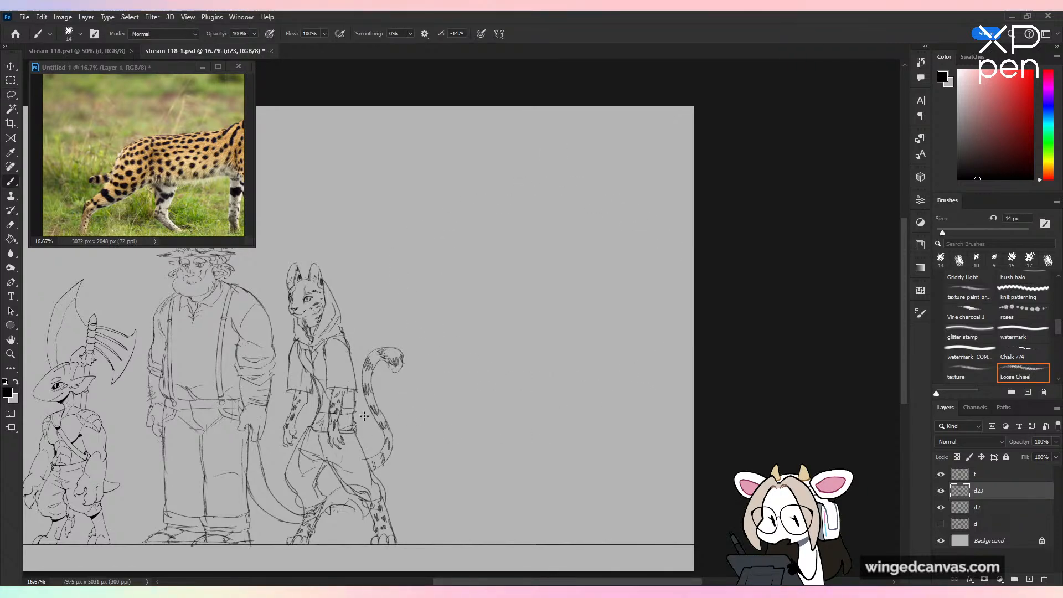
key(ctrl+minus)
drag(421, 398, 567, 351)
key(ctrl+plus)
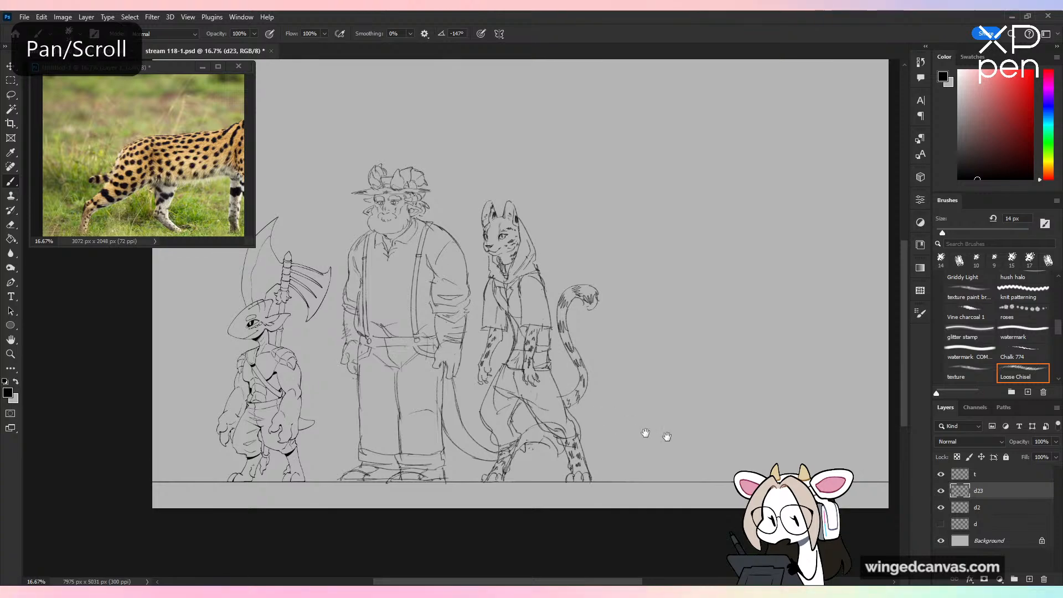
drag(645, 433, 692, 446)
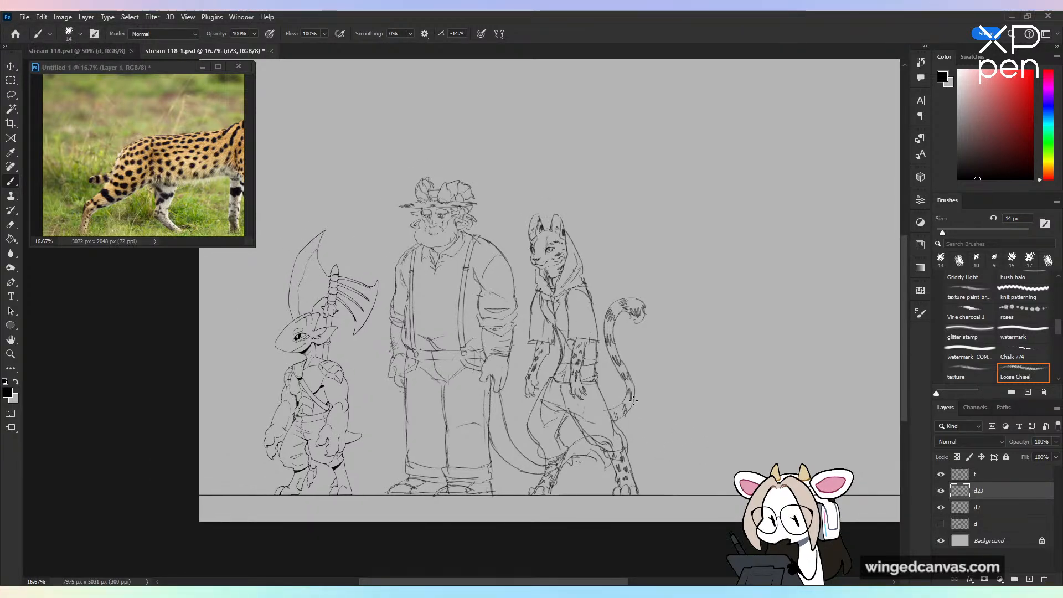
key(ctrl+minus)
key(ctrl+plus)
drag(824, 458, 773, 466)
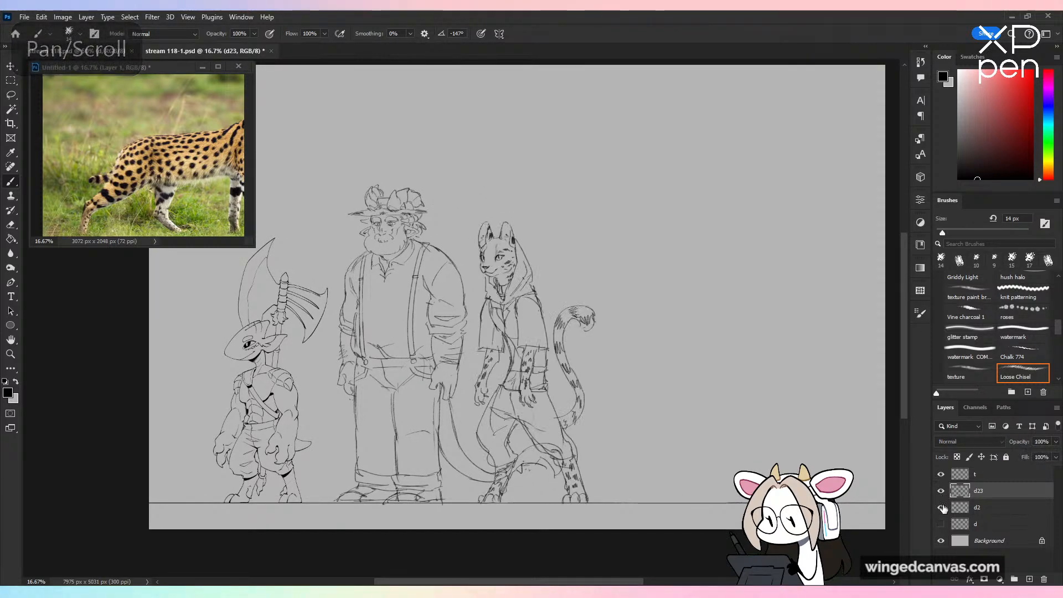
Step: Toggle layer d2 off and on to check its contents, and save the document
click(941, 507)
click(941, 507)
click(992, 507)
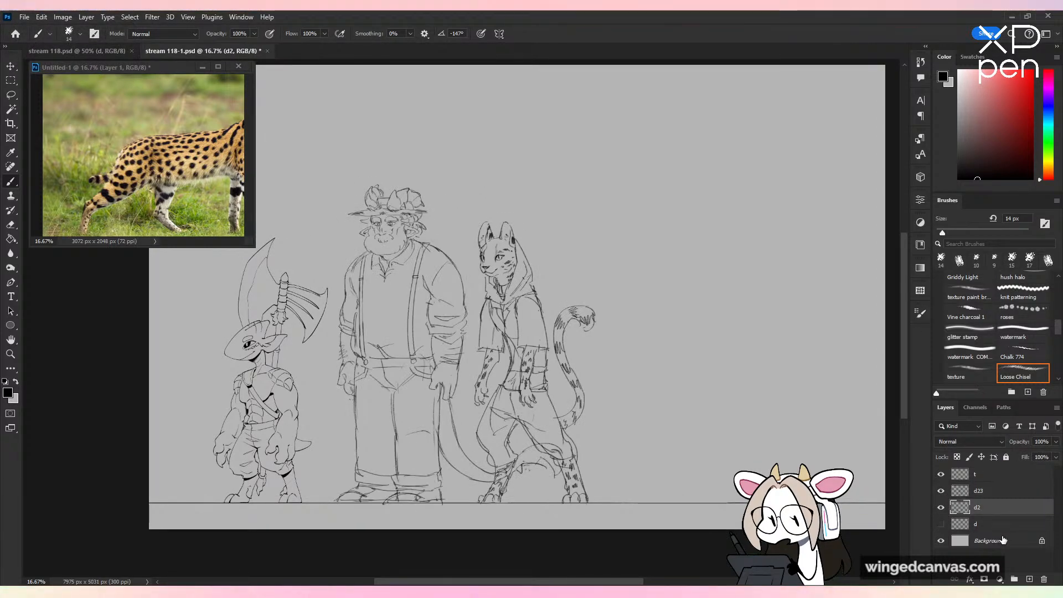
key(ctrl+plus)
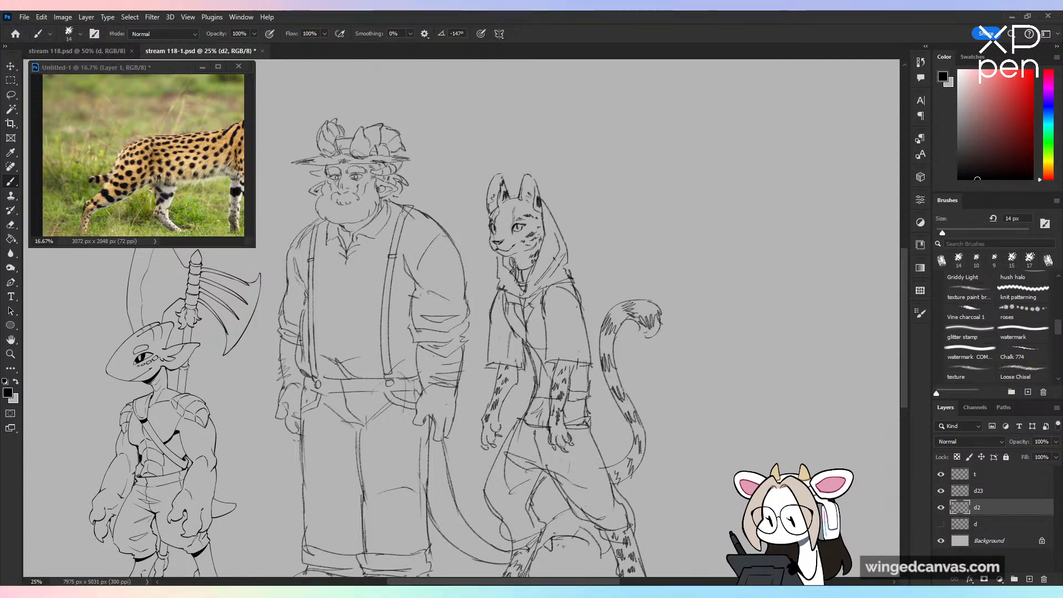
key(ctrl+minus)
key(ctrl+s)
Step: Add a new layer directly above d23 and rename layer d23 to d3
click(989, 490)
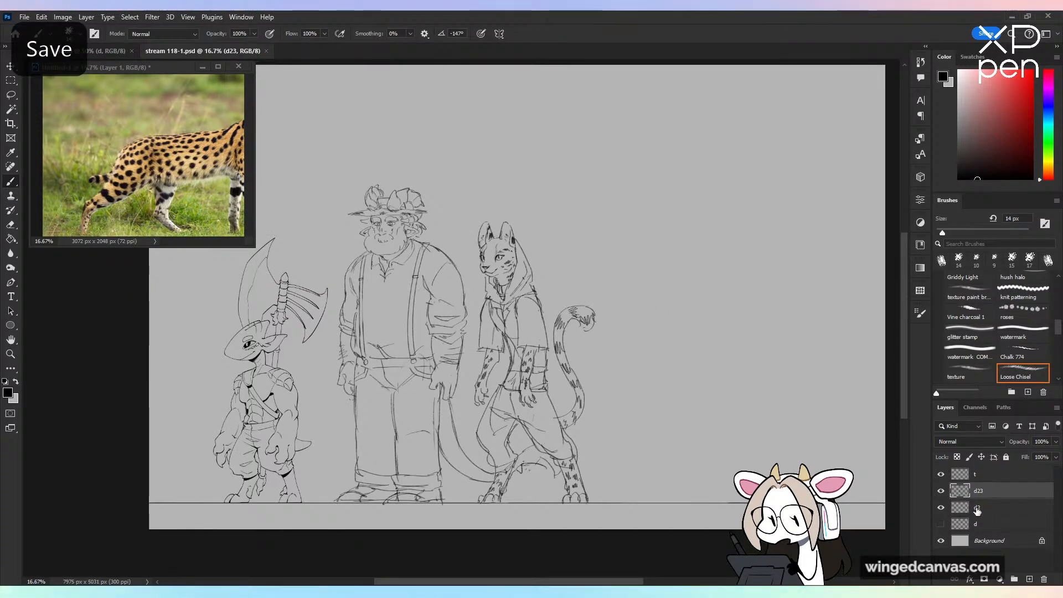
click(1030, 579)
double_click(984, 492)
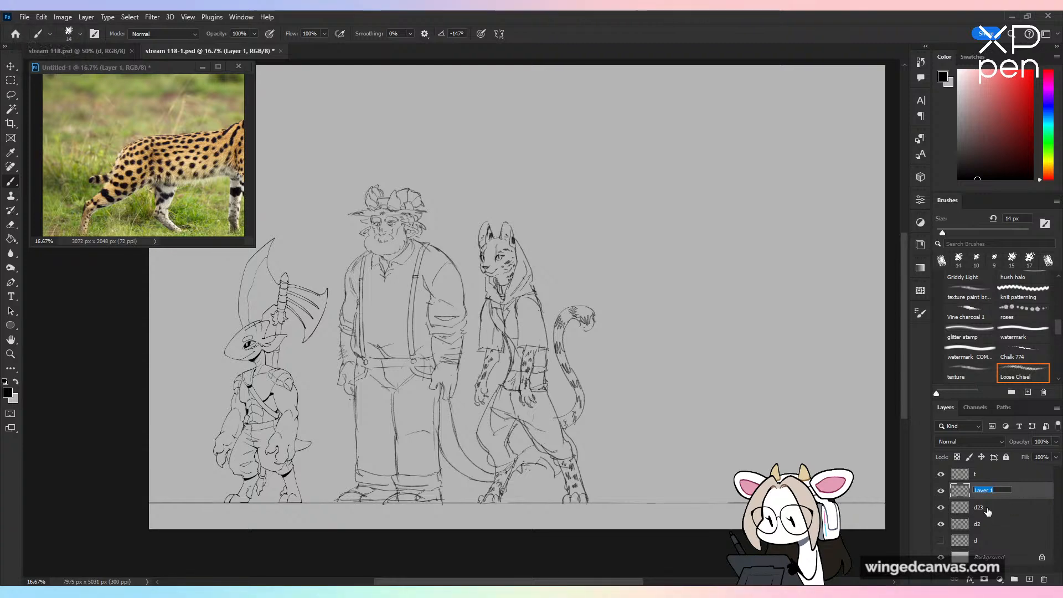
click(988, 513)
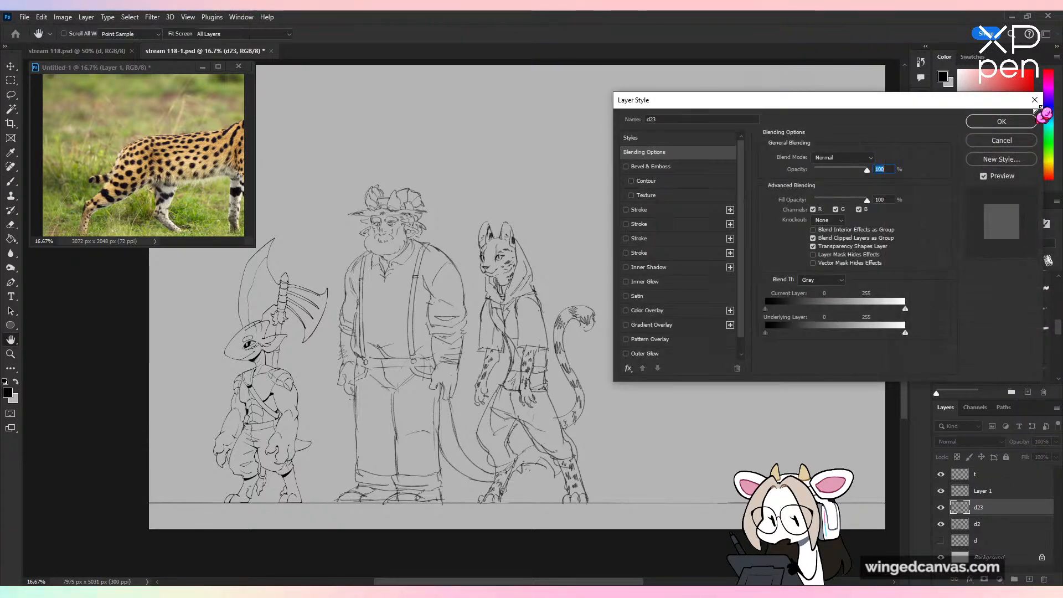
key(Return)
double_click(978, 507)
text(d3)
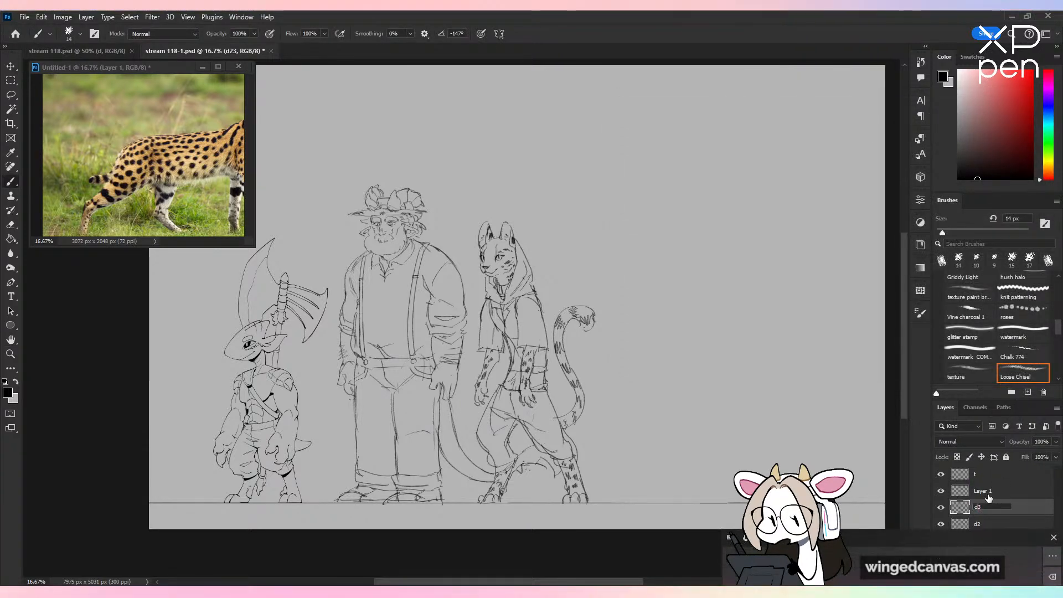
Step: Rename the new empty layer to d4
double_click(988, 491)
text(d4)
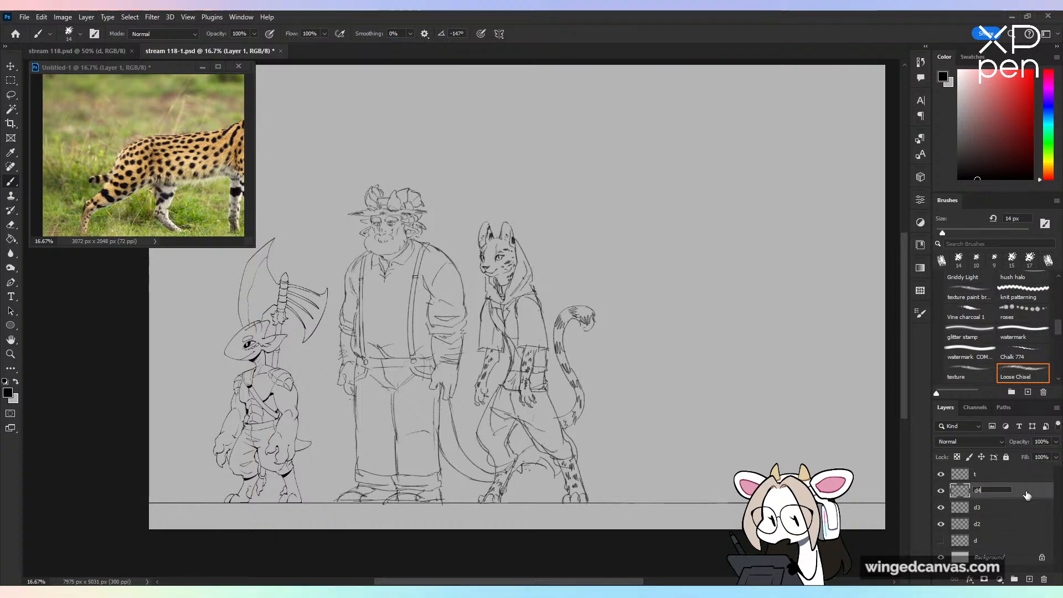
key(Return)
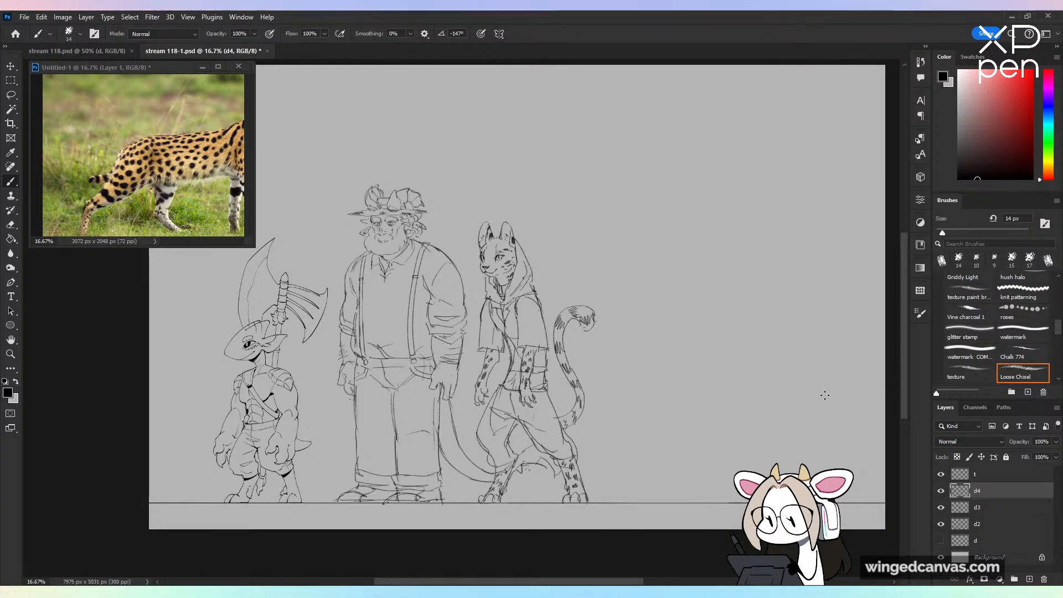
Step: Close the floating reference photo of the spotted cat
key(ctrl+plus)
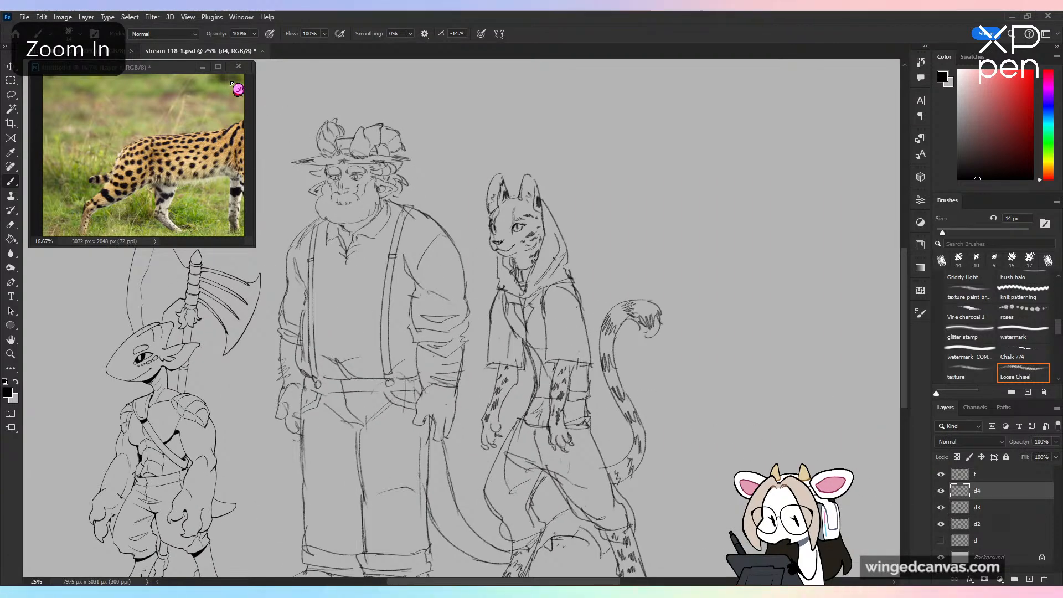
click(239, 67)
click(527, 229)
mouse_move(663, 335)
mouse_down()
mouse_move(626, 326)
mouse_move(720, 363)
mouse_up()
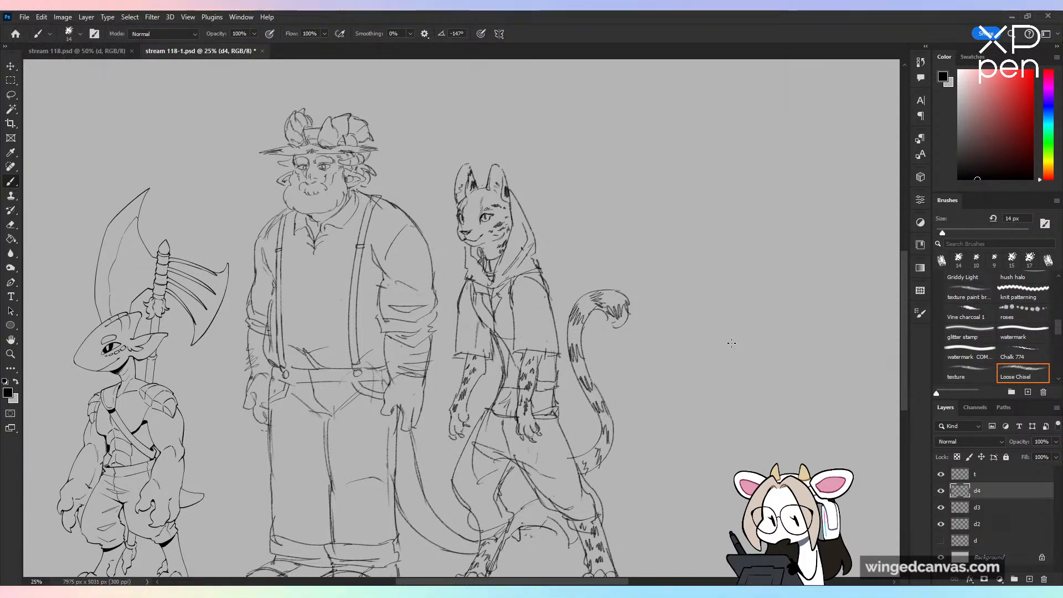
Step: Handwrite the label "Yuan Ti" on layer d4 in the empty space above and beside the hooded feline
key(alt+bracketleft)
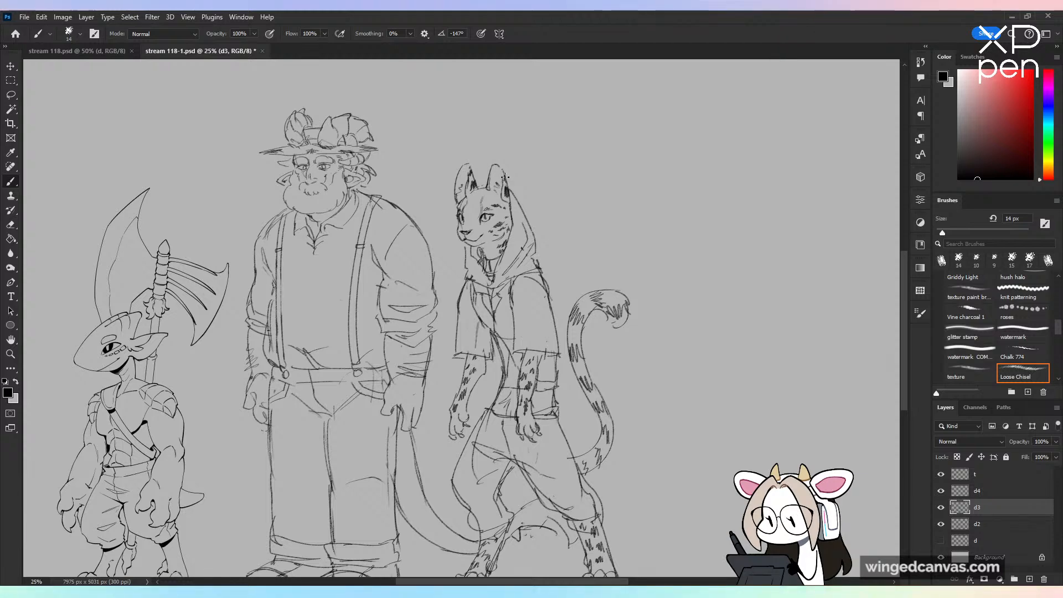
key(alt+bracketright)
key(ctrl+minus)
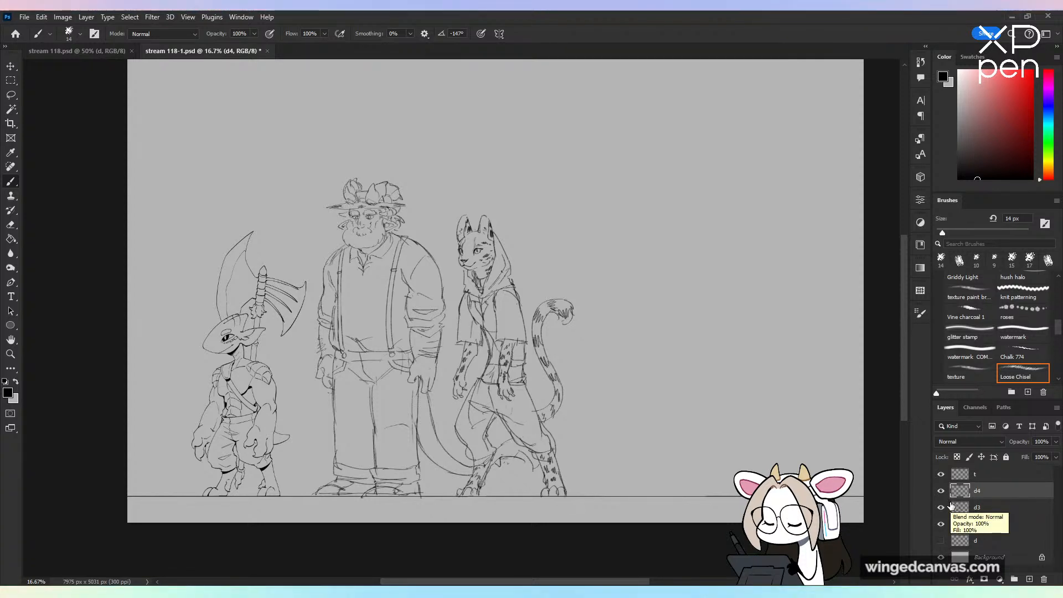
drag(564, 153, 576, 178)
drag(583, 154, 567, 214)
drag(586, 178, 660, 190)
drag(656, 162, 687, 158)
drag(679, 175, 677, 190)
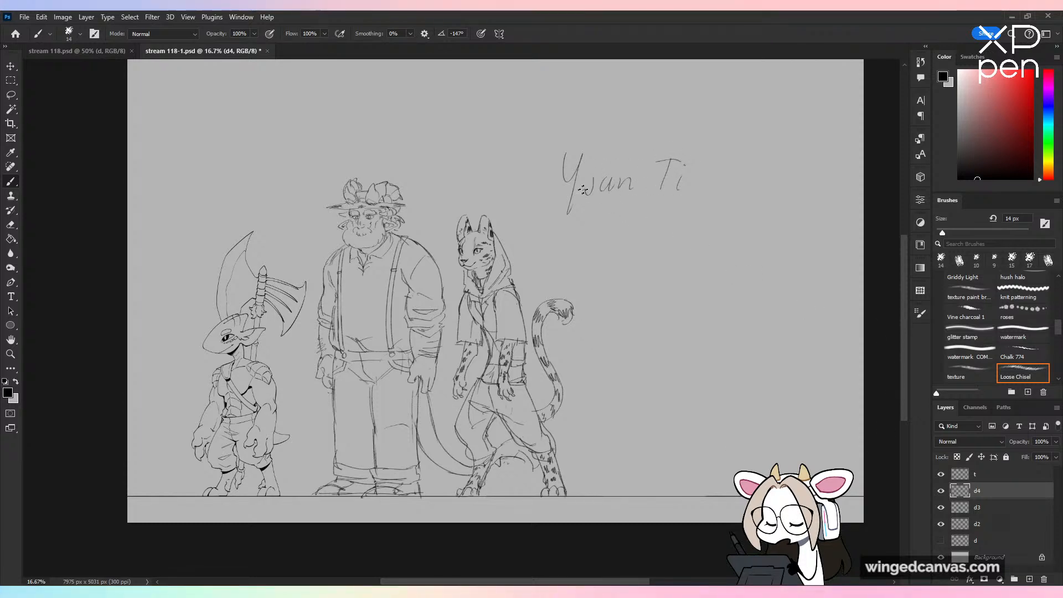
Step: Lasso the handwritten "Yuan Ti" label, delete it and clear the selection
key(l)
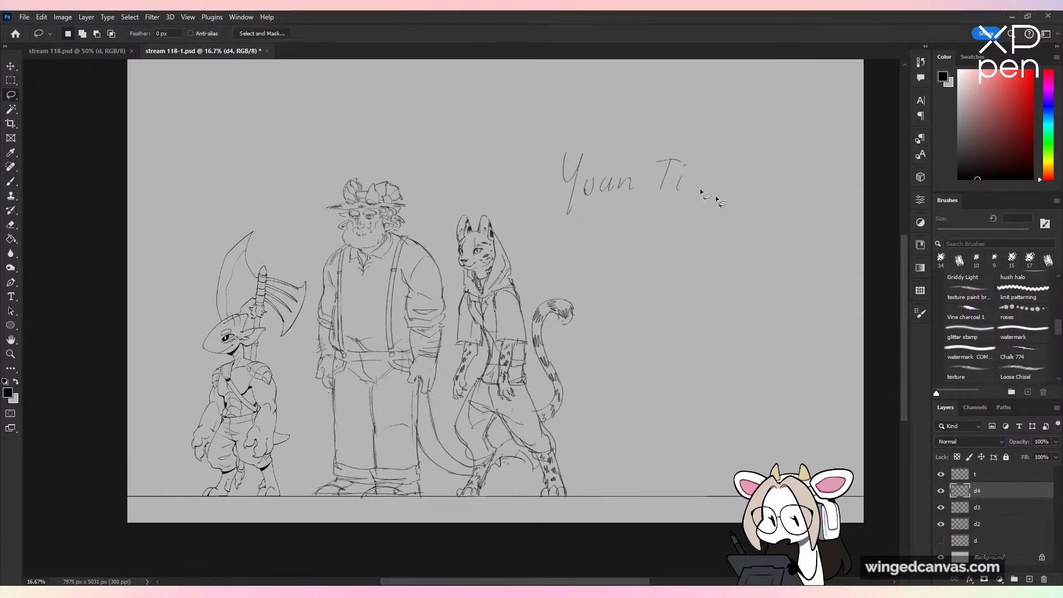
mouse_move(587, 127)
mouse_down()
mouse_move(629, 260)
mouse_move(656, 102)
mouse_up()
key(Delete)
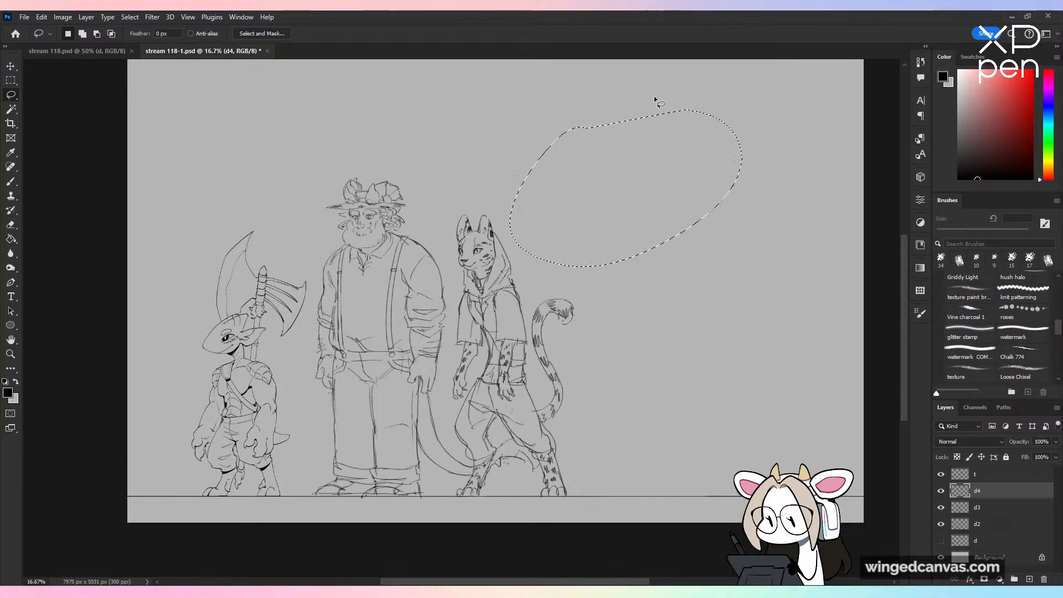
key(ctrl+d)
key(b)
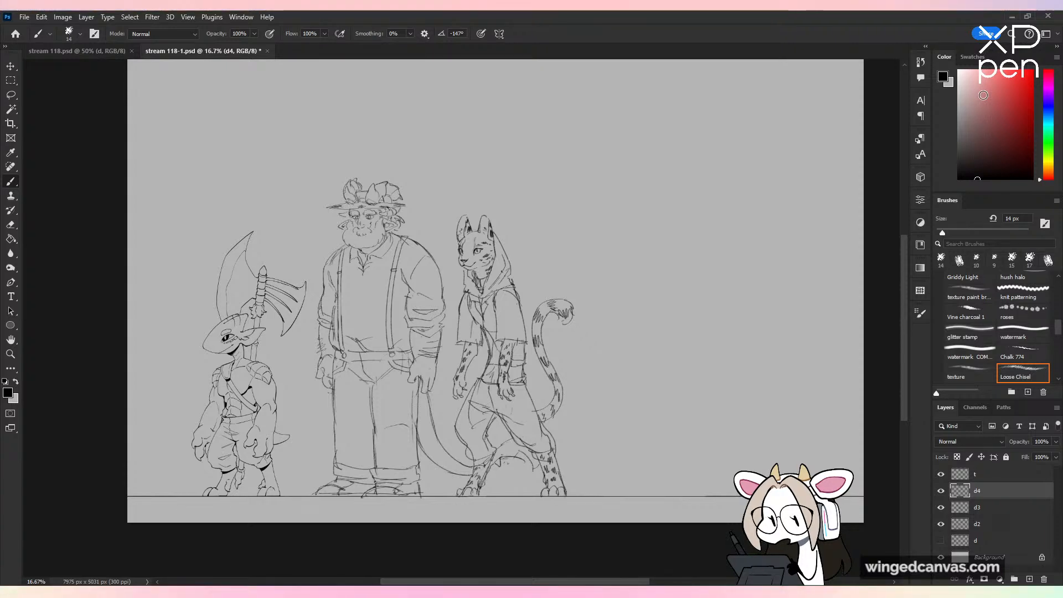
key(ctrl+plus)
key(ctrl+plus)
drag(709, 224, 576, 336)
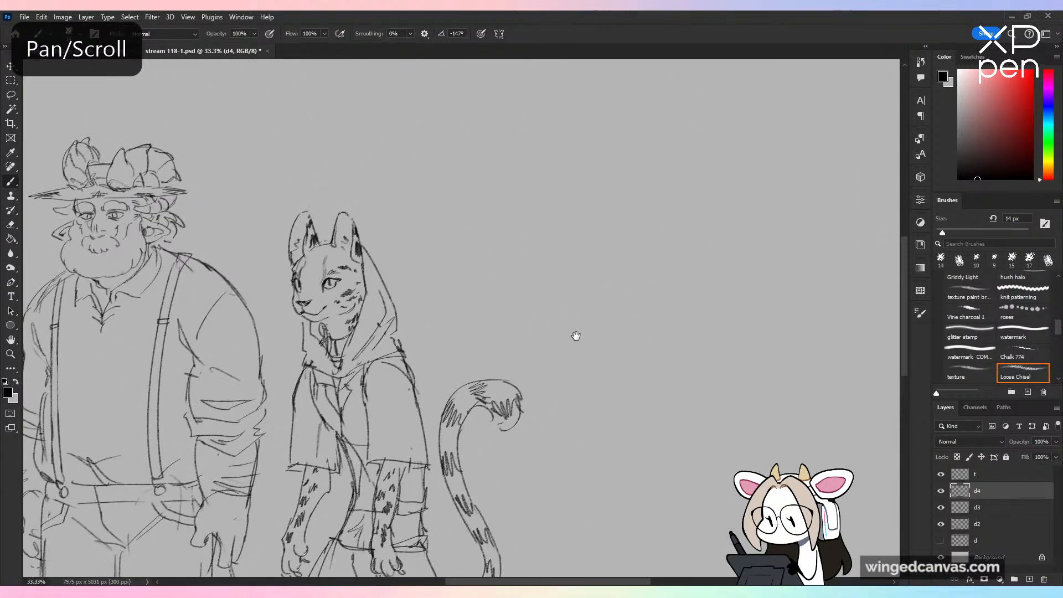
drag(573, 164, 554, 246)
key(ctrl+z)
drag(571, 171, 556, 252)
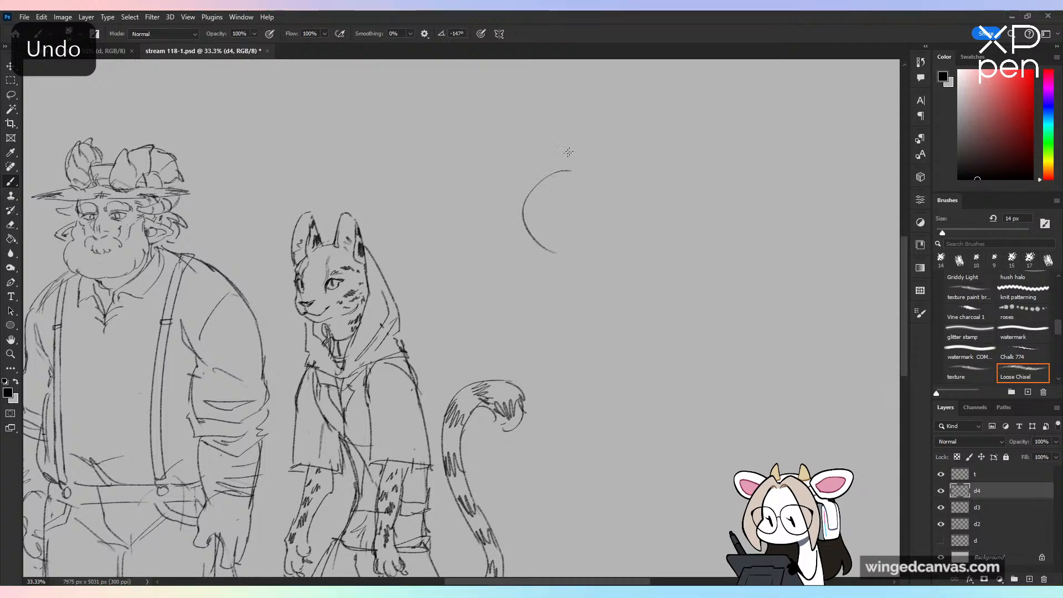
key(ctrl+z)
drag(573, 121, 556, 188)
key(ctrl+z)
key(ctrl+minus)
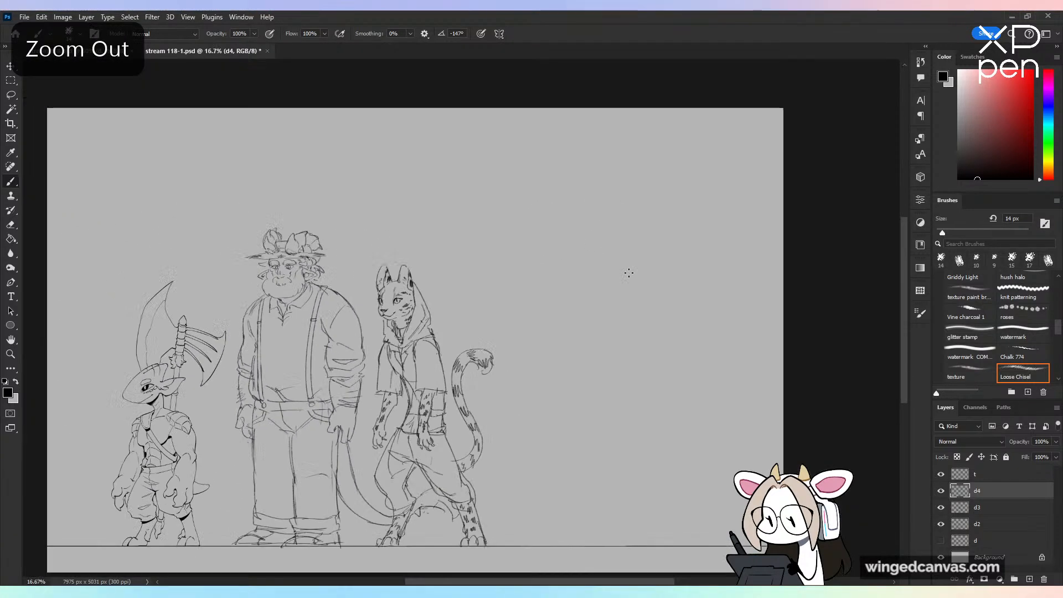
key(ctrl+plus)
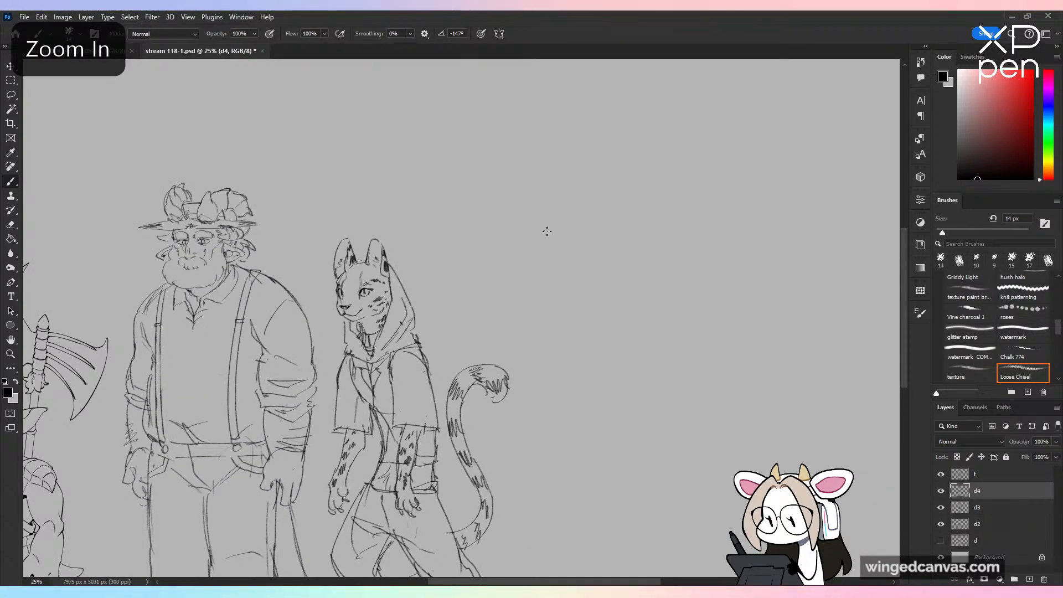
mouse_move(558, 147)
mouse_down()
mouse_move(507, 178)
mouse_move(513, 195)
mouse_up()
key(ctrl+z)
key(ctrl+minus)
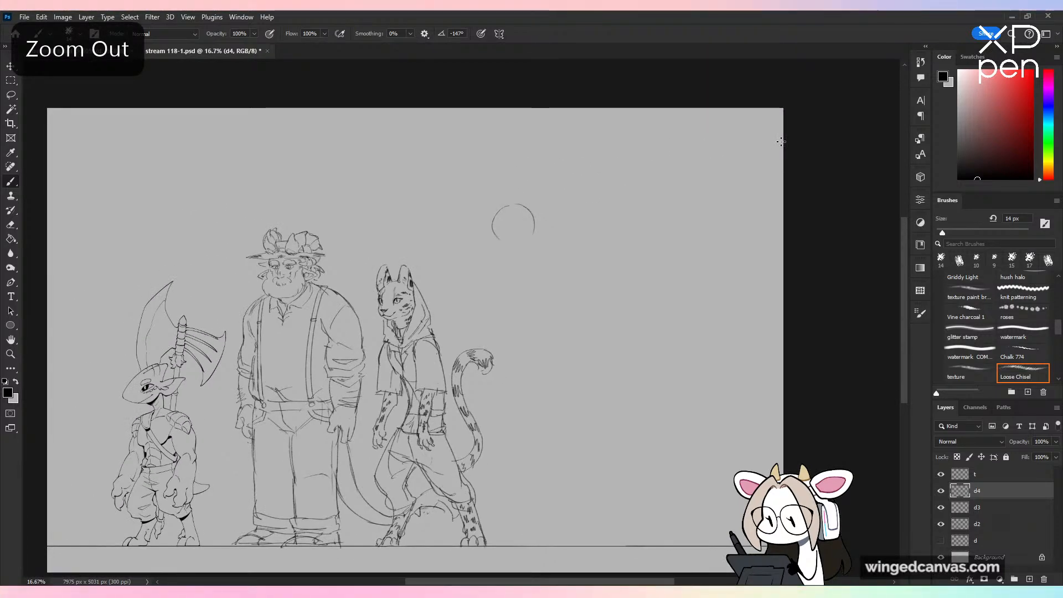
key(ctrl+plus)
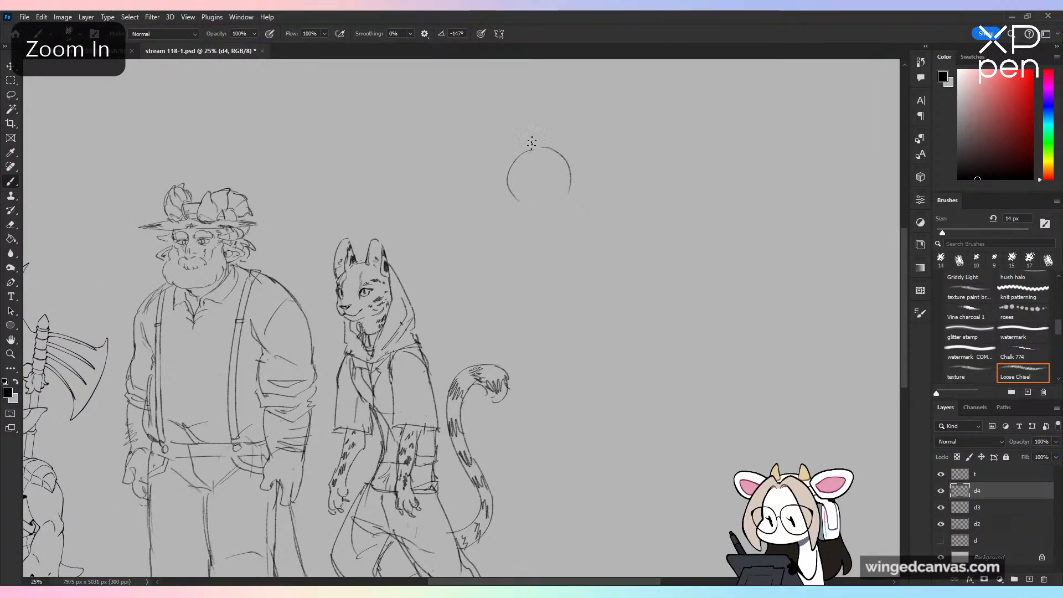
key(ctrl+minus)
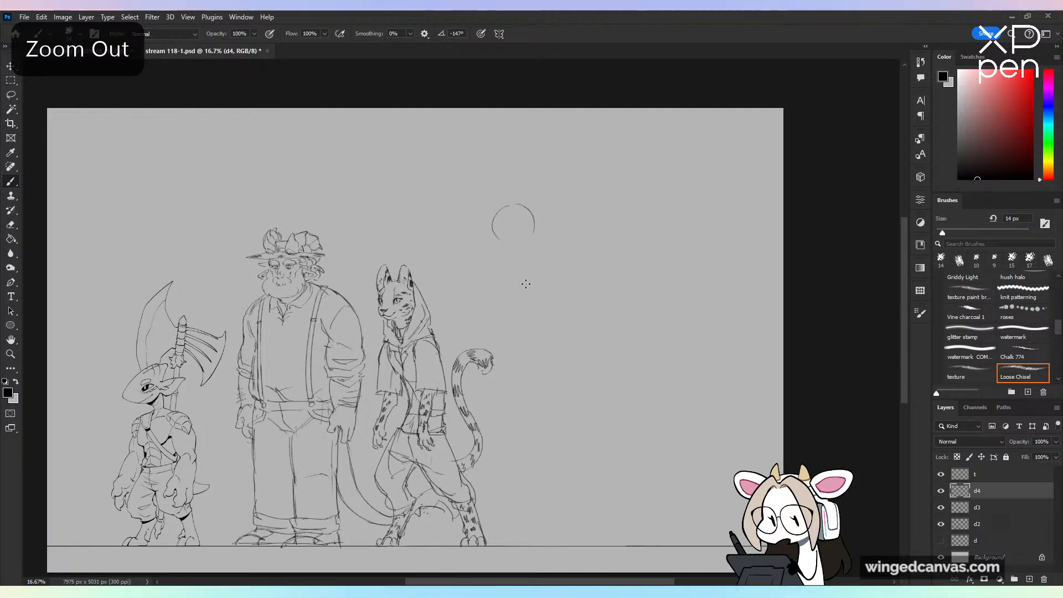
key(ctrl+z)
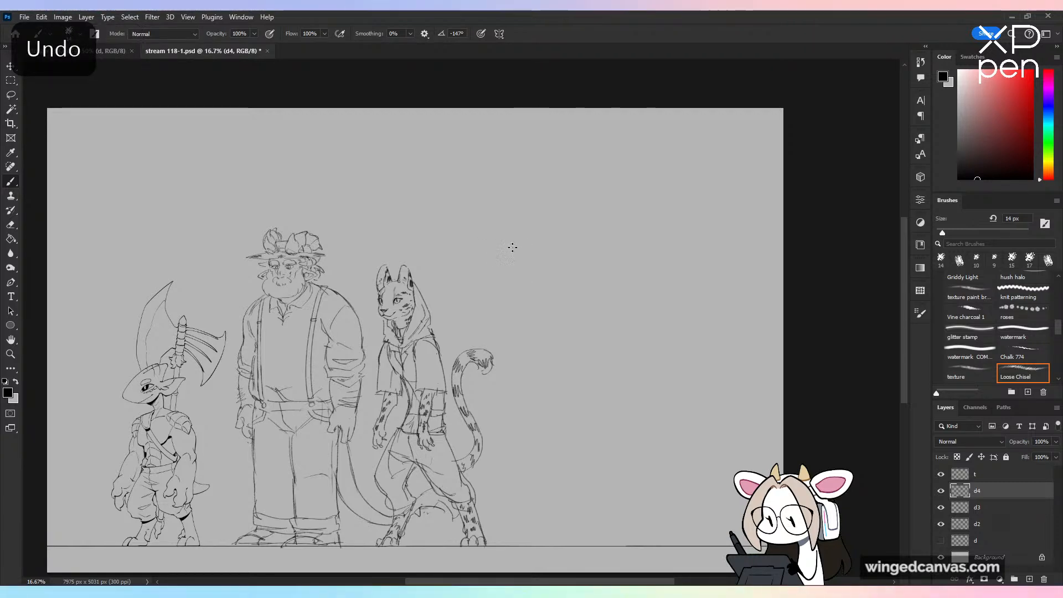
Step: Sketch a round skull guide for the Yuan-Ti's head, higher than the hooded feline's head and beside it
drag(512, 246, 506, 304)
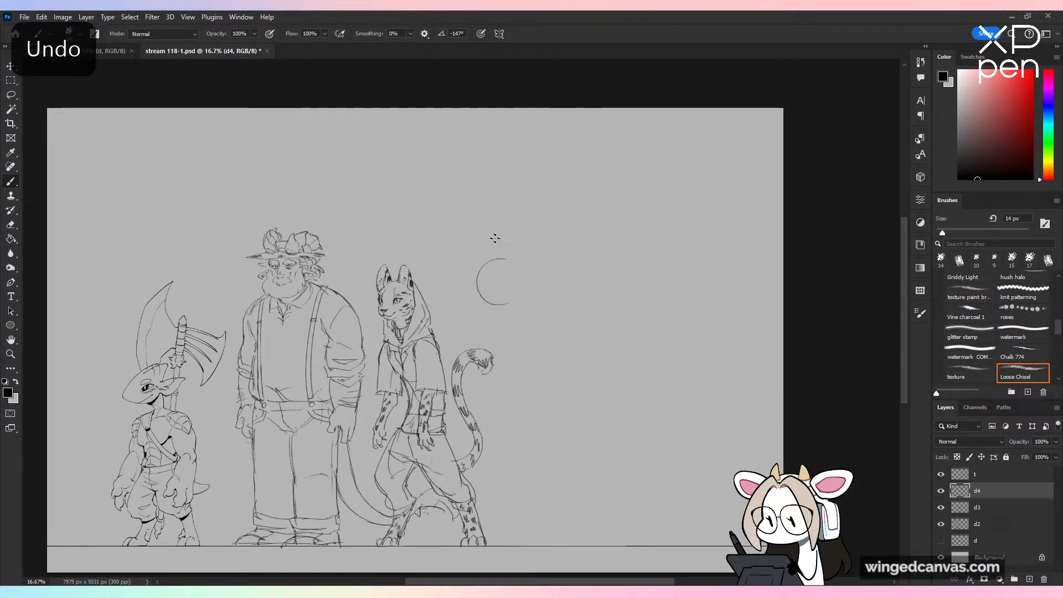
key(ctrl+z)
mouse_move(498, 215)
mouse_down()
mouse_move(474, 235)
mouse_move(492, 259)
mouse_move(508, 255)
mouse_up()
key(ctrl+z)
Step: Draw the face contour below the skull guide, with brow, cheekbone, narrow pointed chin and the jawline
key(ctrl+plus)
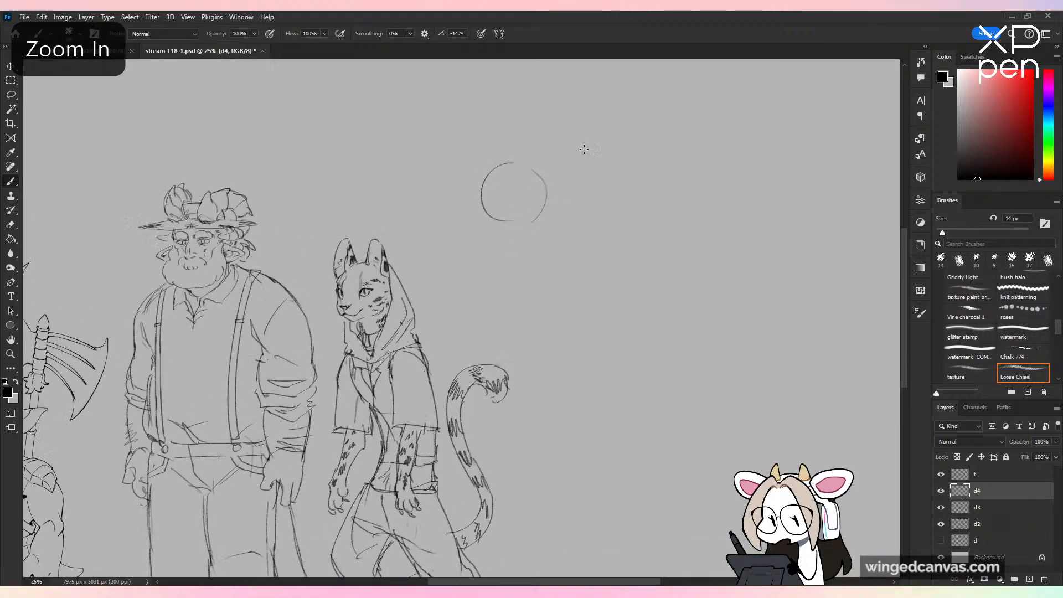
key(ctrl+plus)
drag(604, 129, 577, 277)
key(ctrl+plus)
drag(460, 279, 458, 337)
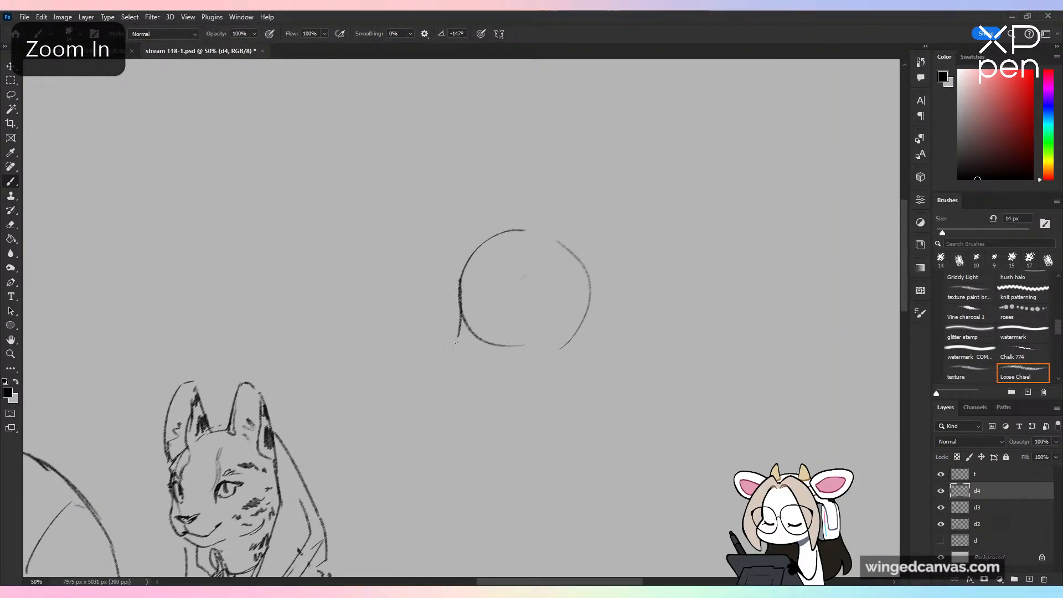
key(ctrl+z)
mouse_move(459, 286)
mouse_down()
mouse_move(473, 370)
mouse_move(506, 425)
mouse_up()
key(ctrl+z)
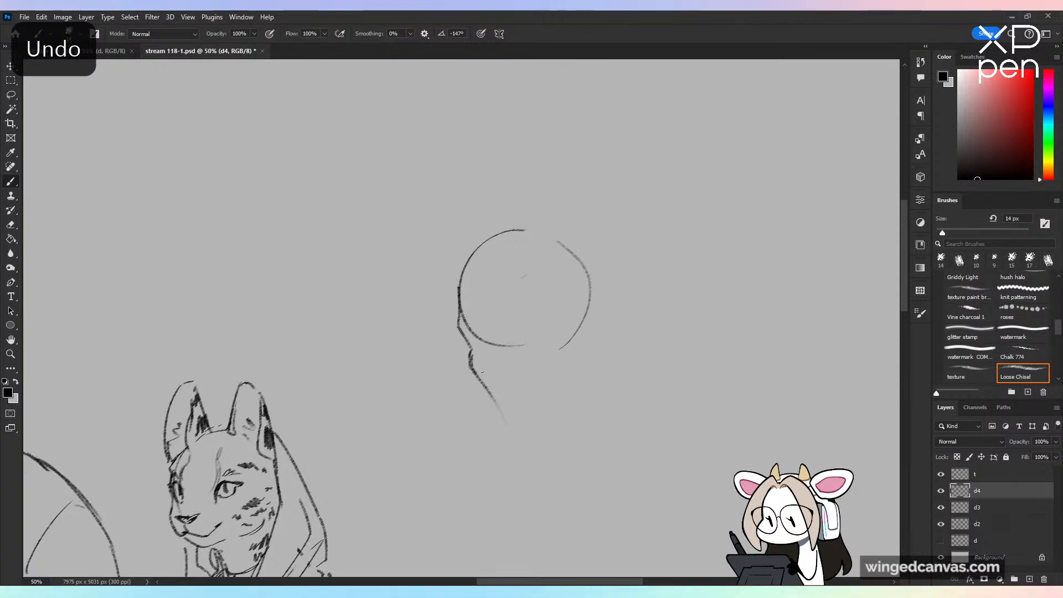
mouse_move(474, 371)
mouse_down()
mouse_move(512, 441)
mouse_move(521, 428)
mouse_up()
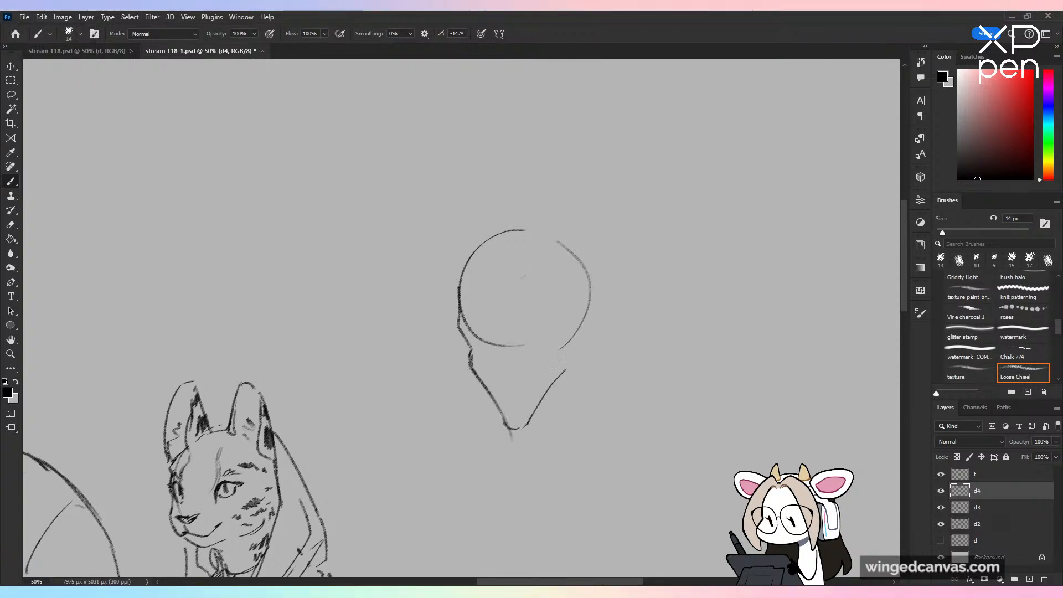
mouse_move(561, 339)
mouse_down()
mouse_move(565, 375)
mouse_move(545, 396)
mouse_up()
key(ctrl+z)
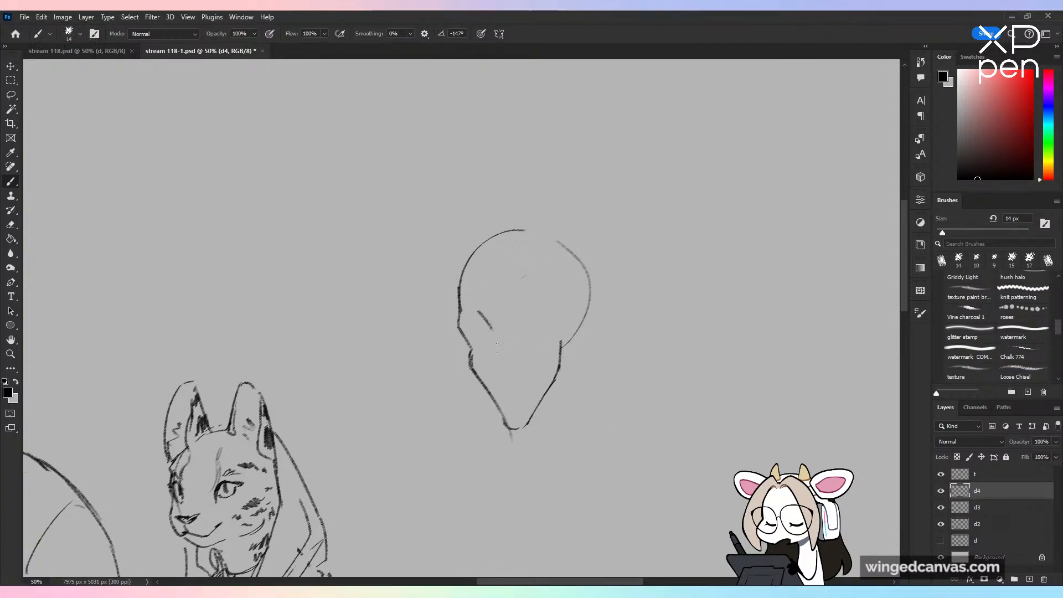
Step: Draw the long straight nose with its nostril and a thin smiling mouth inside the face outline
mouse_move(494, 338)
mouse_down()
mouse_move(501, 382)
mouse_move(498, 372)
mouse_move(521, 375)
mouse_move(513, 366)
mouse_up()
key(ctrl+z)
key(ctrl+z)
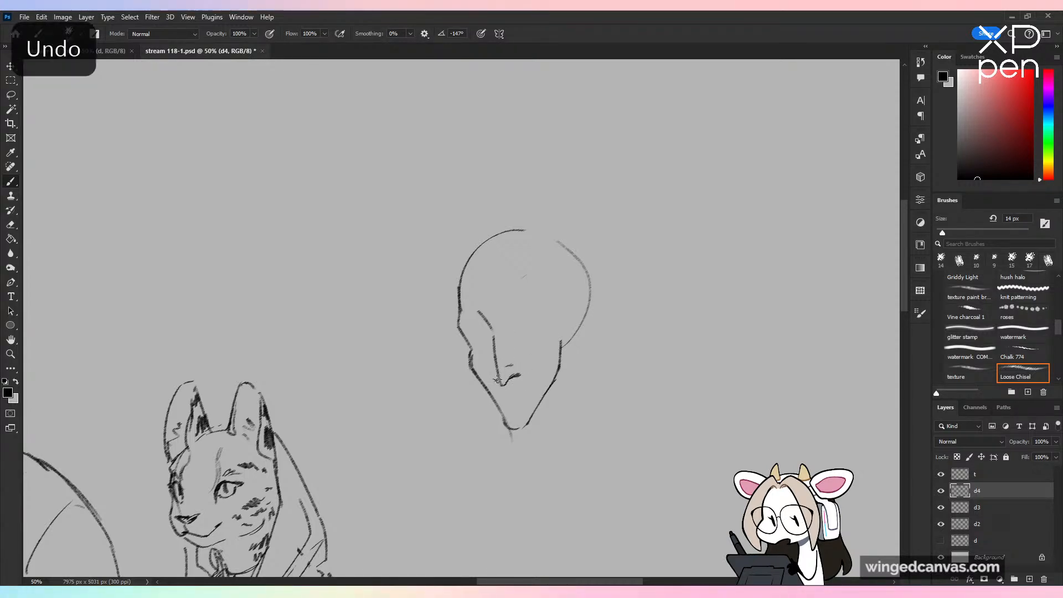
key(ctrl+plus)
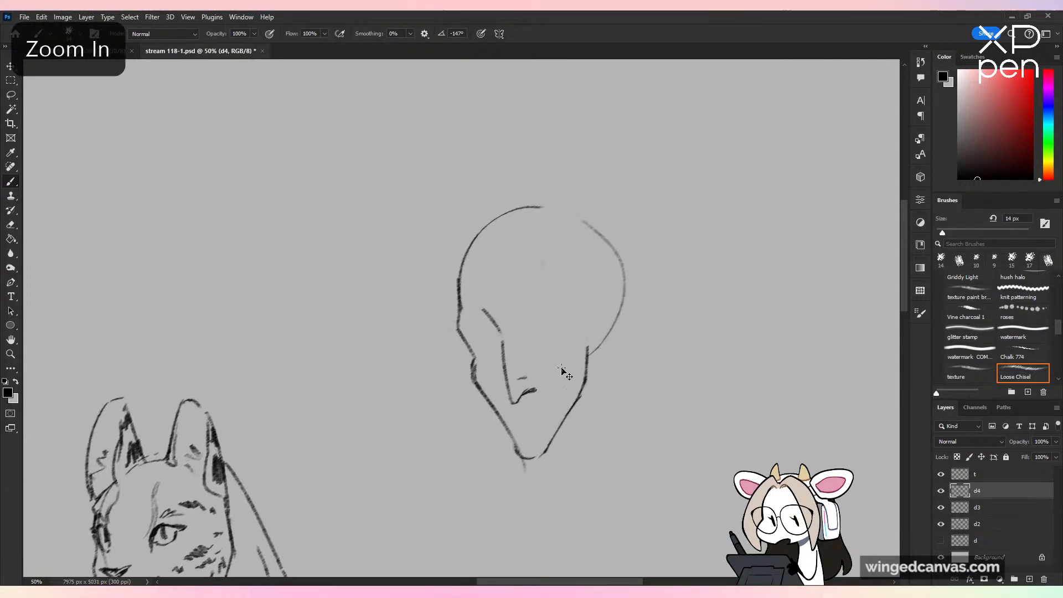
mouse_move(515, 428)
mouse_down()
mouse_move(554, 420)
mouse_move(544, 424)
mouse_up()
key(ctrl+z)
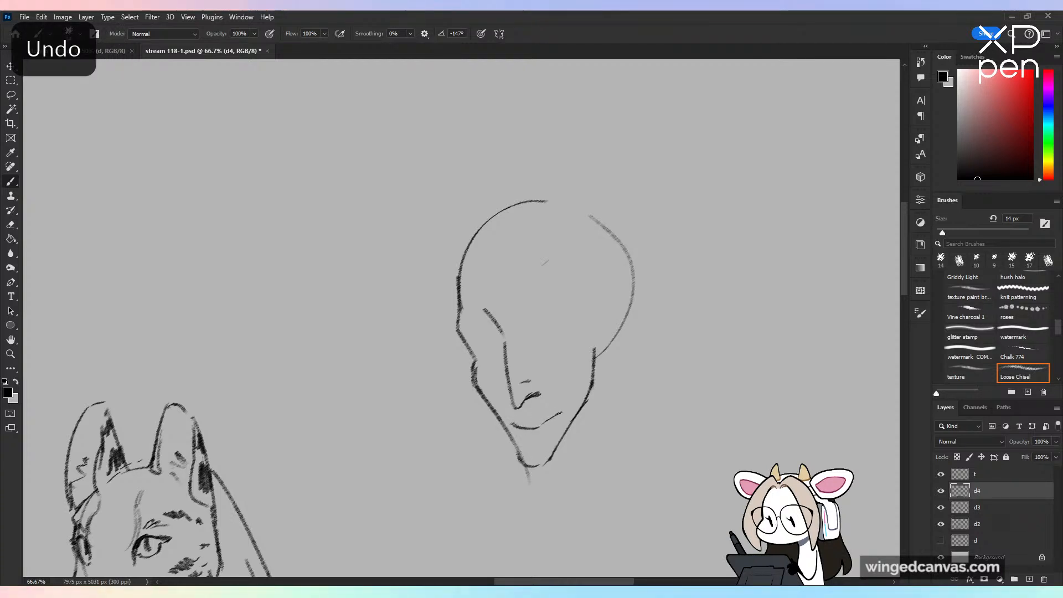
Step: Erase the jawline on the near side of the face and redraw it wider and more angular with the Loose Chisel brush
drag(592, 387, 556, 451)
drag(595, 343, 598, 419)
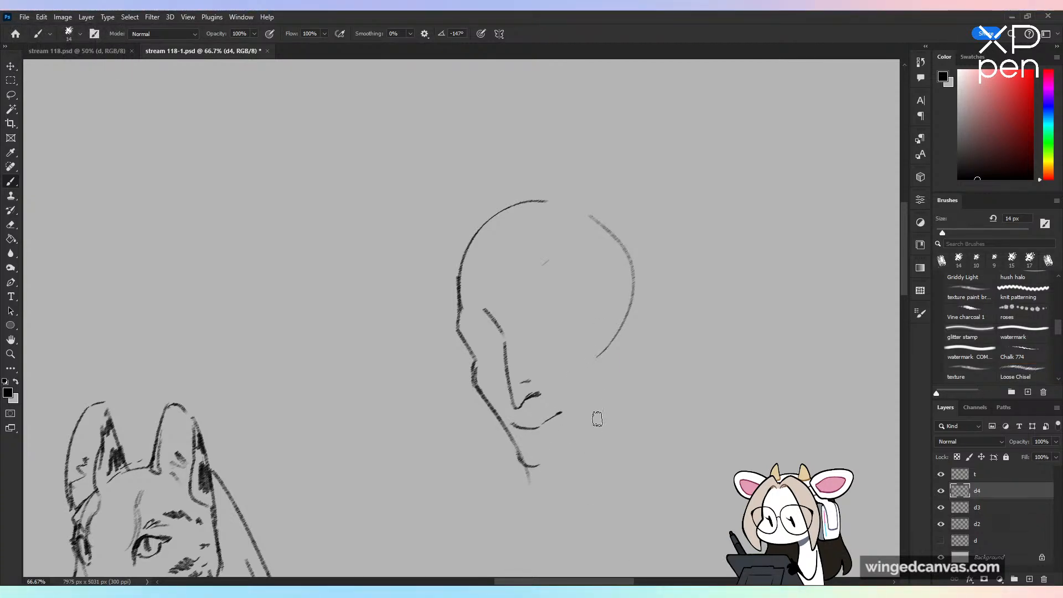
click(1023, 373)
mouse_move(545, 461)
mouse_down()
mouse_move(583, 421)
mouse_move(609, 343)
mouse_up()
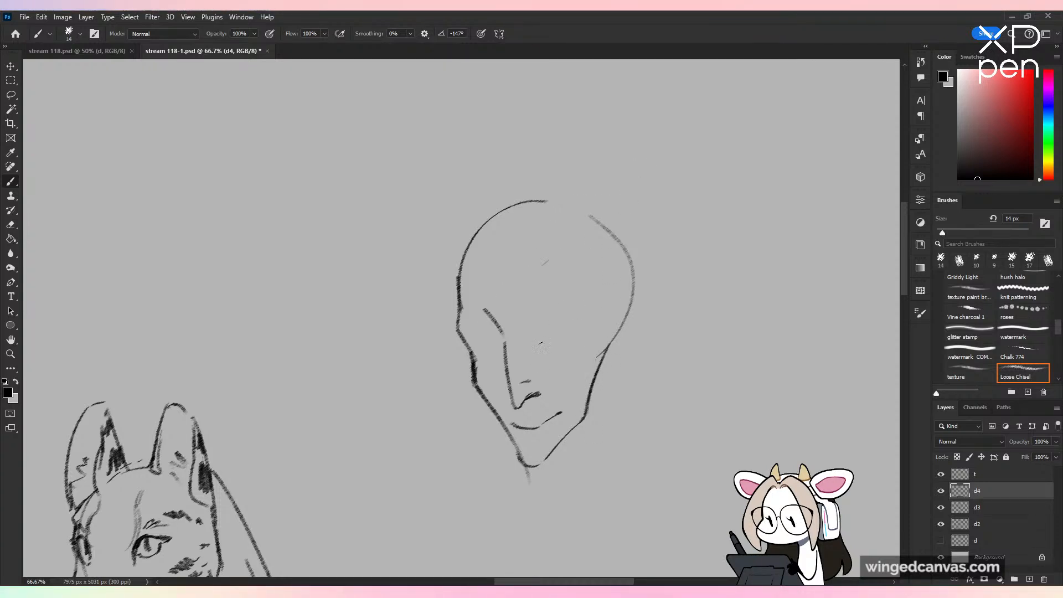
Step: Draw the two narrow, half-closed eyes with lids and irises, and add thin arched eyebrows above them
drag(529, 345, 580, 347)
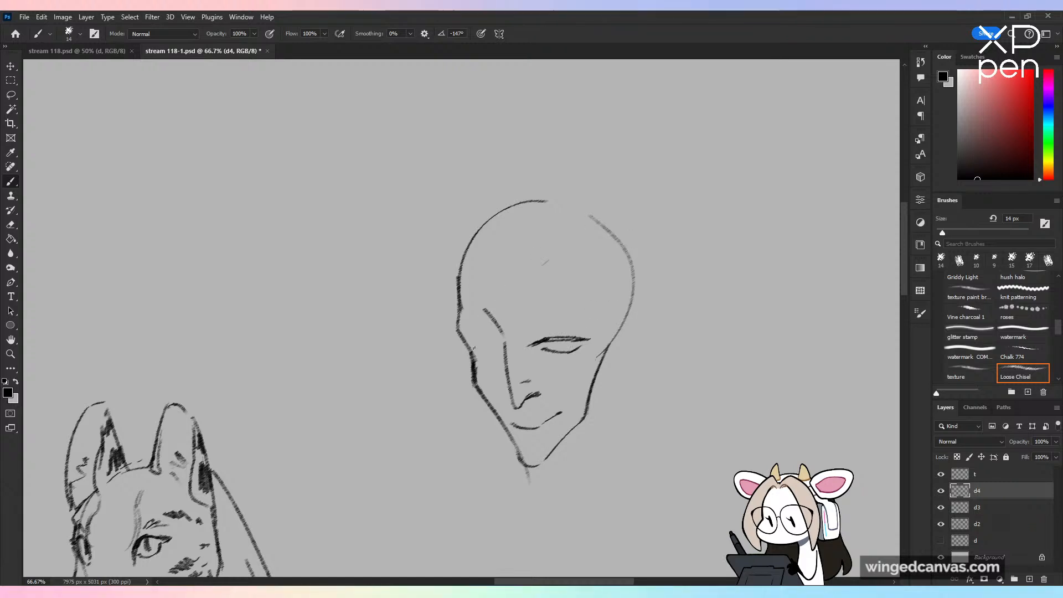
drag(453, 357, 503, 345)
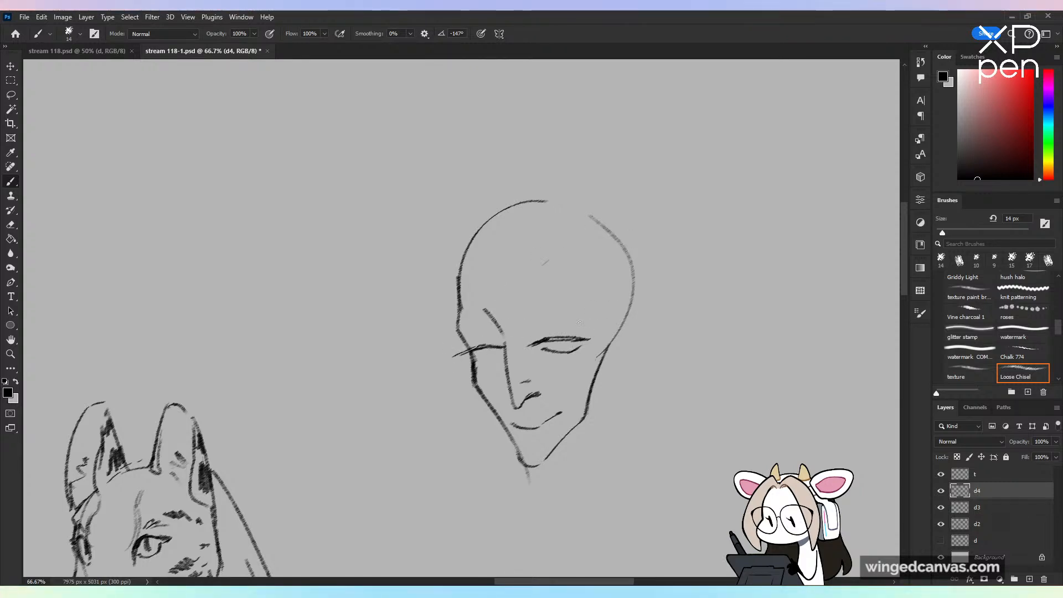
key(ctrl+z)
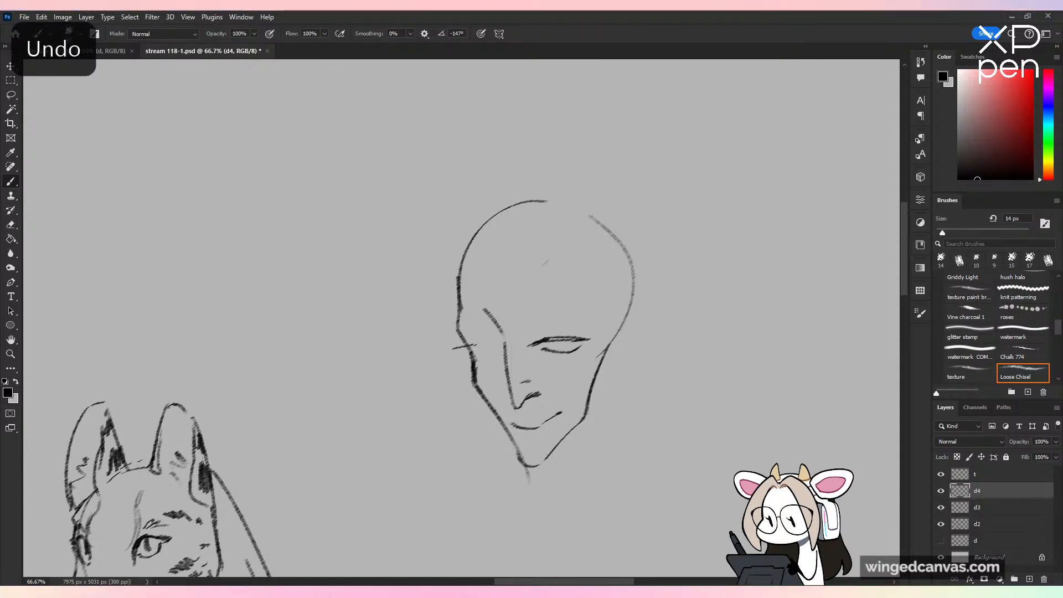
drag(498, 345, 500, 355)
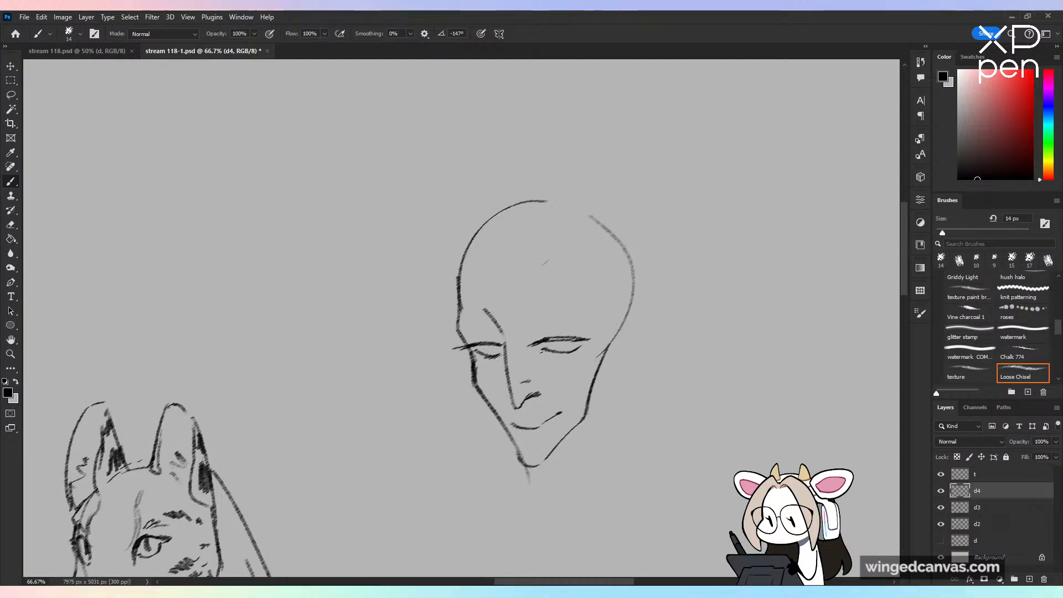
drag(488, 347, 564, 348)
drag(527, 319, 597, 310)
mouse_move(467, 317)
mouse_down()
mouse_move(487, 310)
mouse_move(502, 320)
mouse_move(508, 367)
mouse_move(585, 352)
mouse_up()
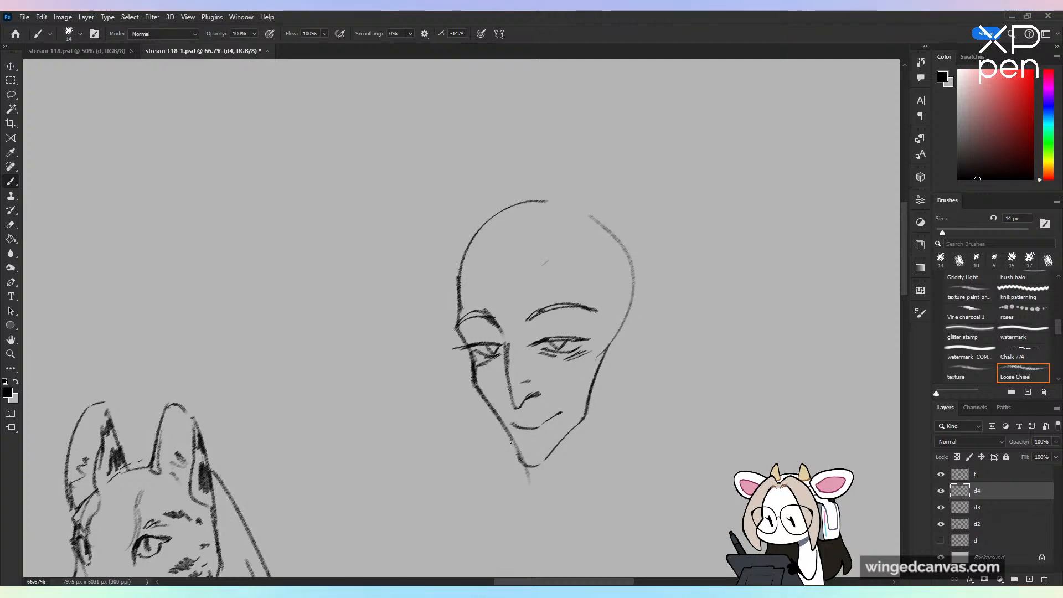
Step: Draw a long pointed ear on the near side of the head, with a dark inner ear and a hanging rectangular earring
mouse_move(630, 324)
mouse_down()
mouse_move(596, 376)
mouse_move(648, 314)
mouse_move(703, 313)
mouse_move(596, 391)
mouse_move(626, 337)
mouse_move(615, 333)
mouse_move(621, 350)
mouse_move(675, 313)
mouse_up()
key(e)
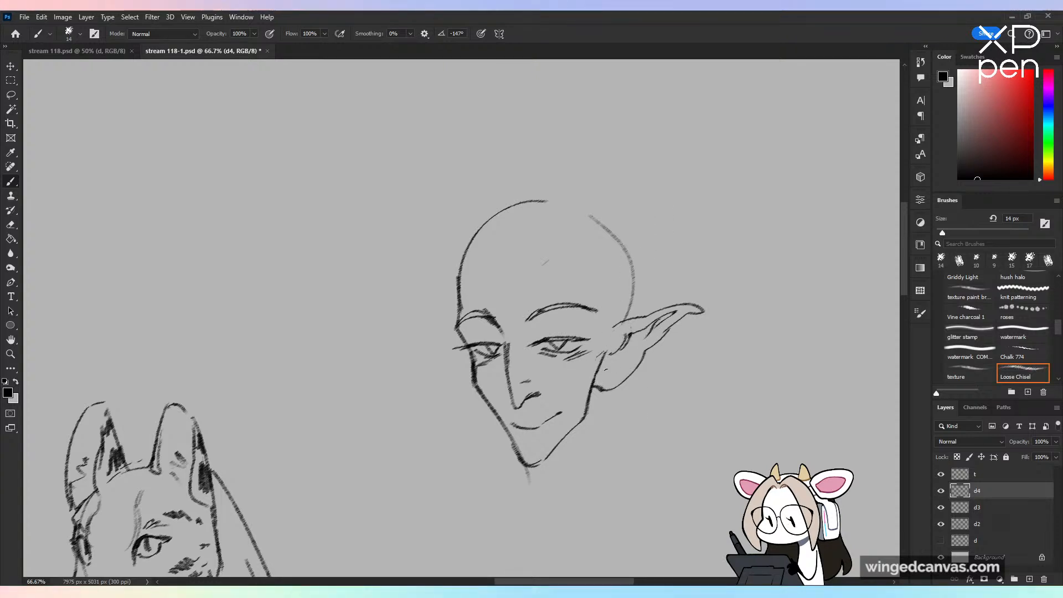
mouse_move(603, 374)
mouse_down()
mouse_move(624, 360)
mouse_move(612, 357)
mouse_move(628, 359)
mouse_move(606, 397)
mouse_move(612, 377)
mouse_move(615, 399)
mouse_move(602, 379)
mouse_up()
key(ctrl+z)
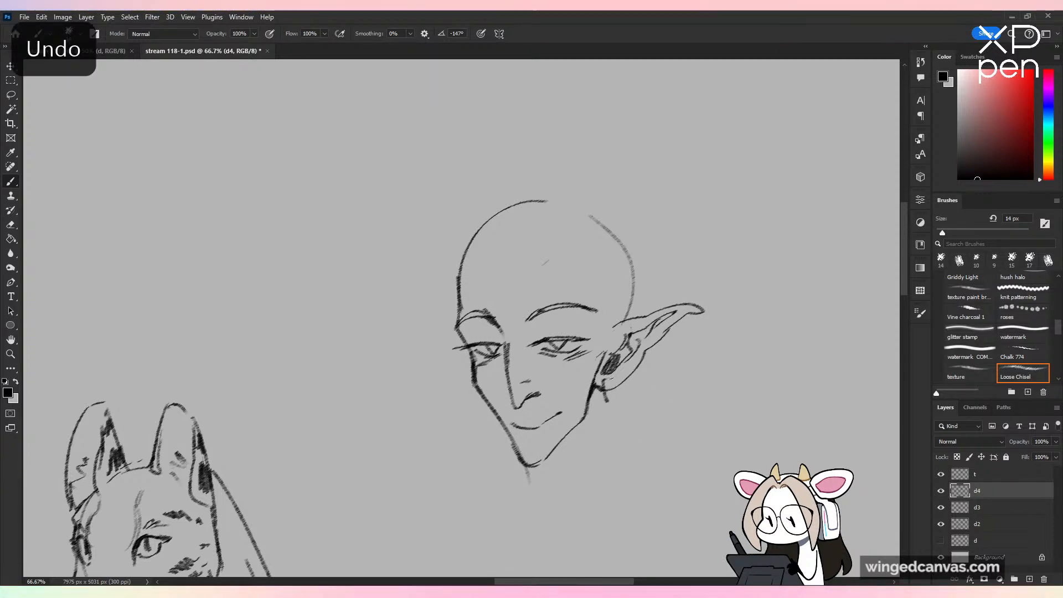
Step: Scale the Yuan-Ti head down slightly with Free Transform and apply the transformation
key(ctrl+minus)
key(ctrl+minus)
key(ctrl+minus)
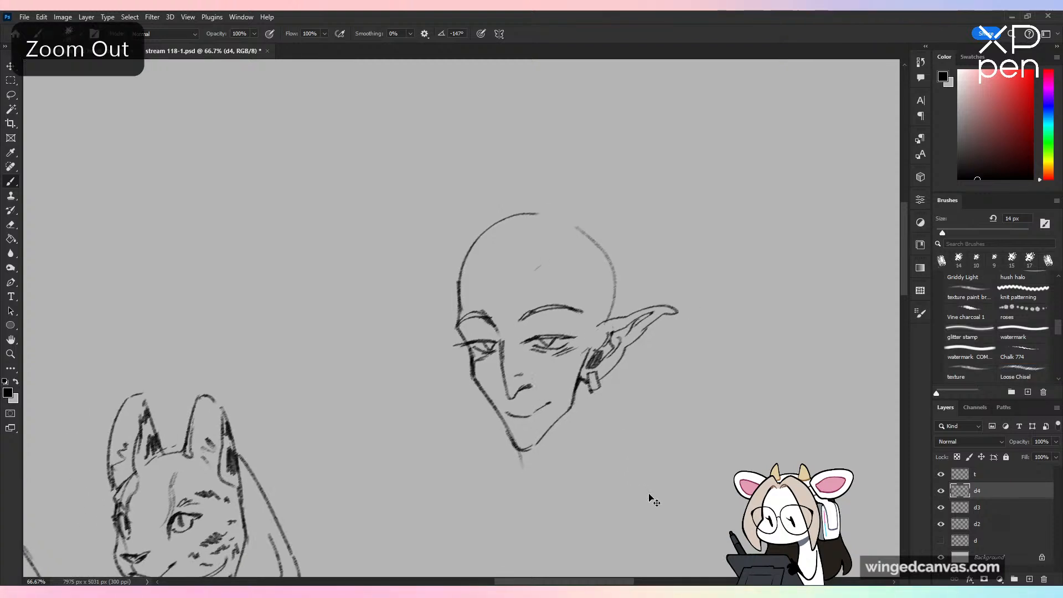
scroll(596, 391, down, 2)
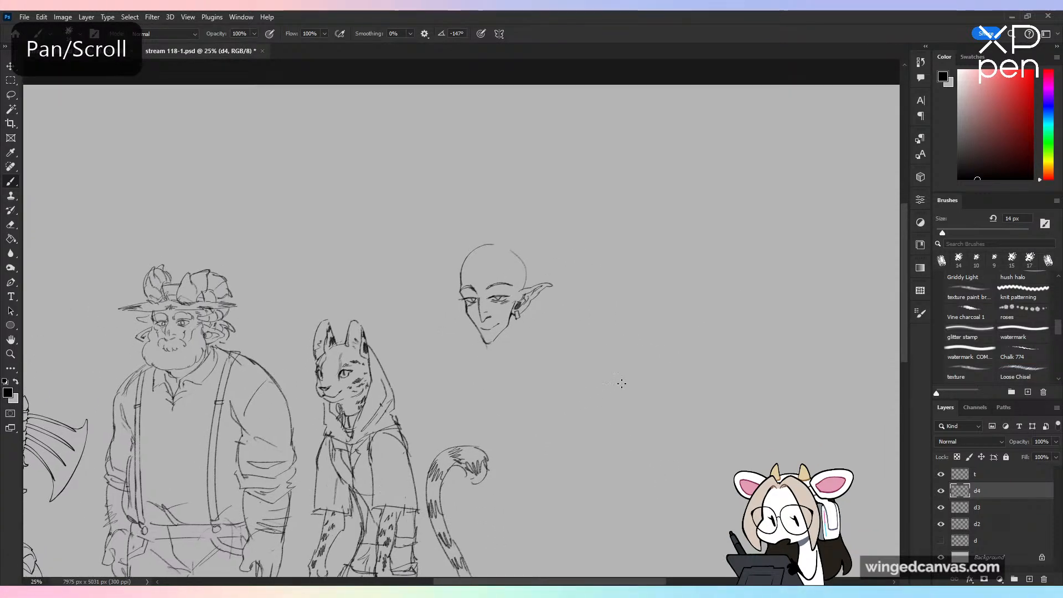
key(ctrl+t)
drag(506, 352, 506, 337)
click(549, 34)
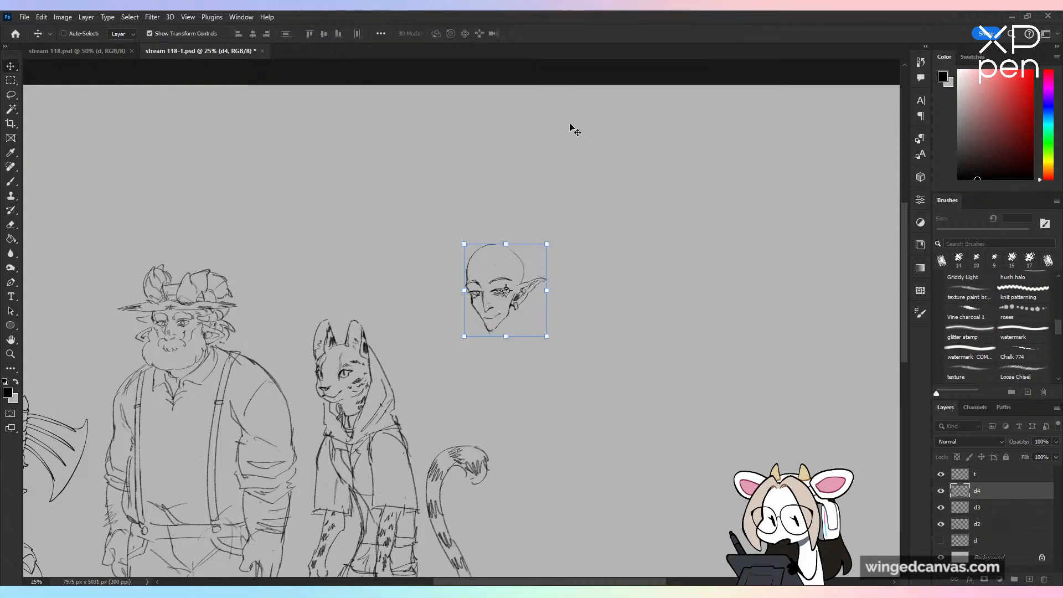
Step: Erase the back of the skull guide above the ear and the stray marks on the forehead and chin
key(b)
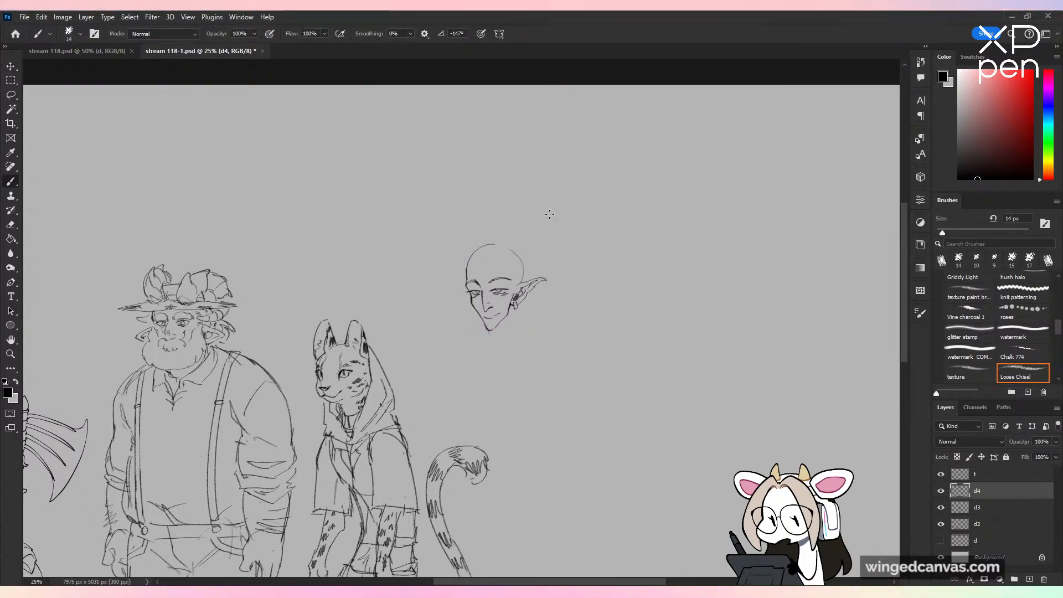
key(ctrl+equal)
key(ctrl+equal)
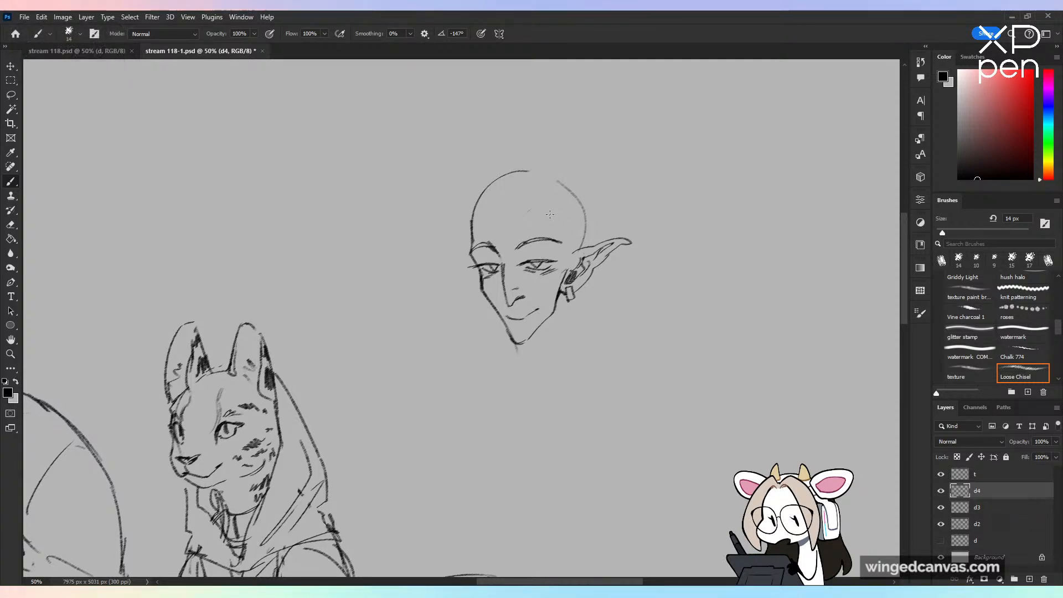
key(ctrl+equal)
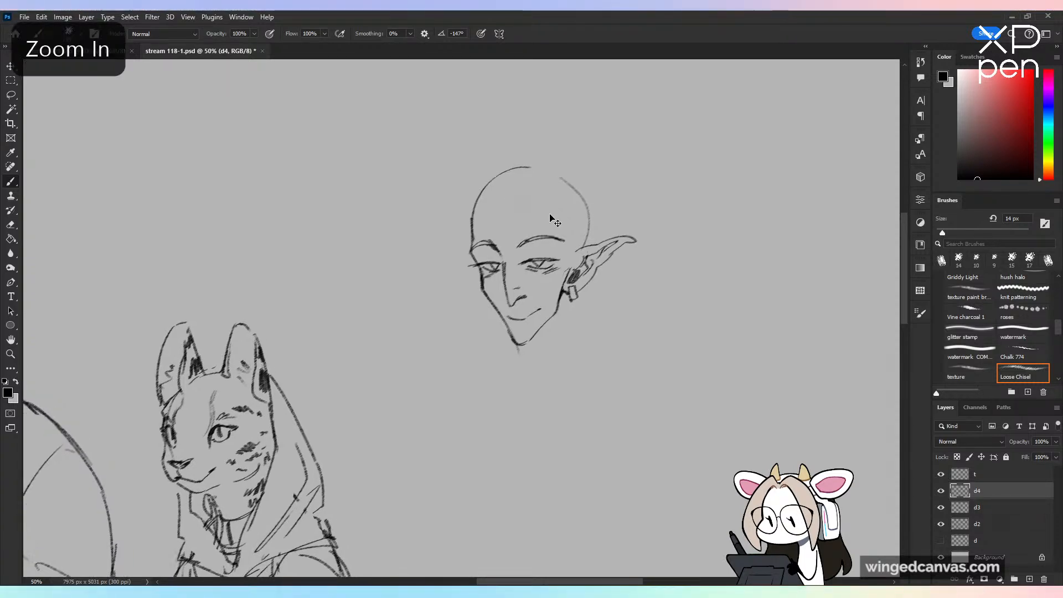
key(ctrl+minus)
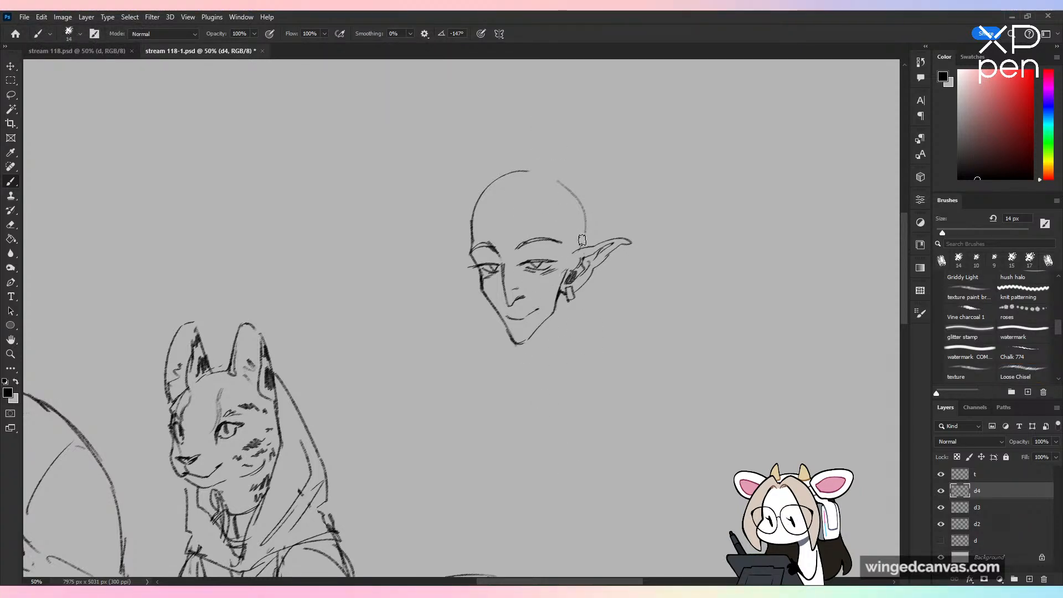
drag(582, 239, 566, 183)
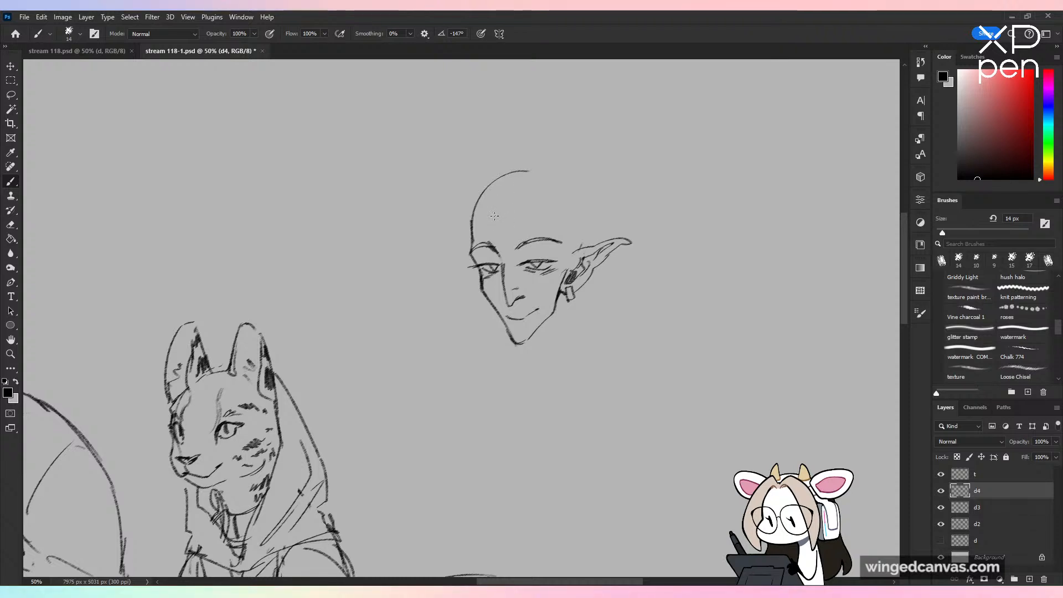
Step: Try swept-back hairline strokes across the forehead and temple of the Yuan-Ti head, and undo them
drag(497, 218, 515, 192)
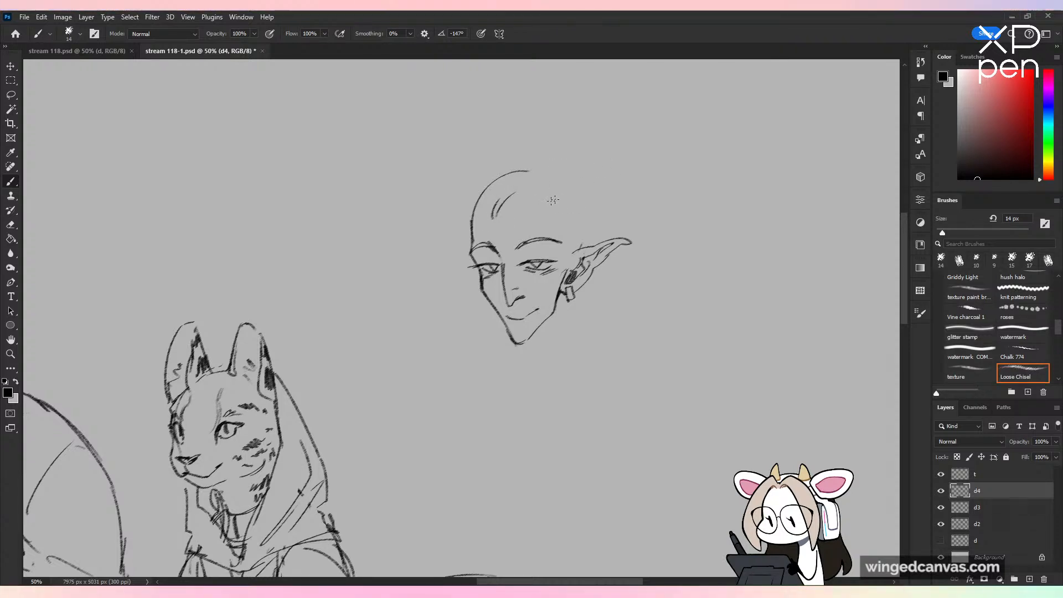
drag(556, 222, 572, 235)
drag(561, 234, 576, 244)
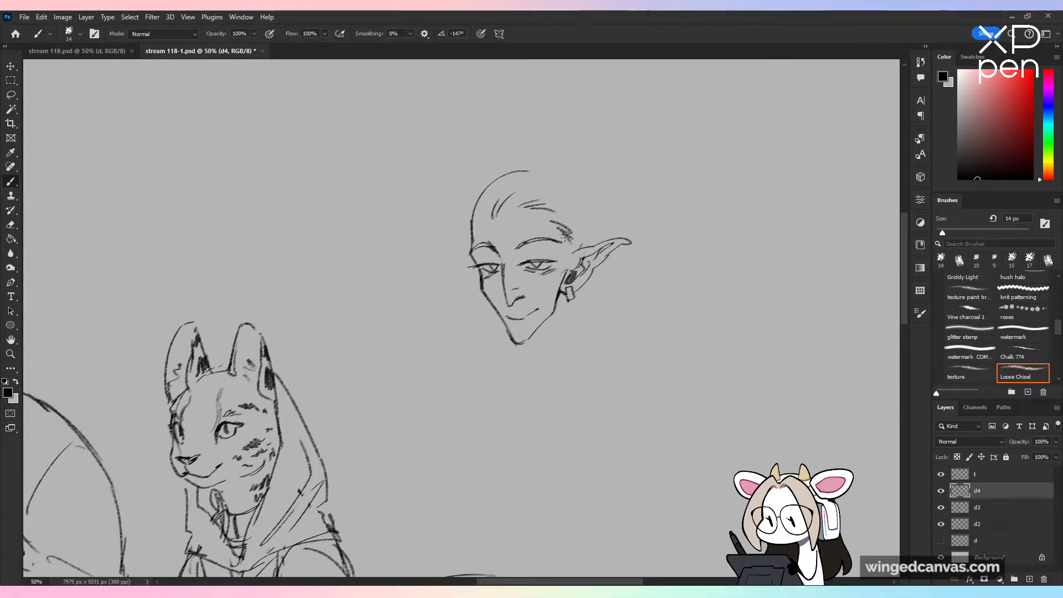
key(ctrl+z)
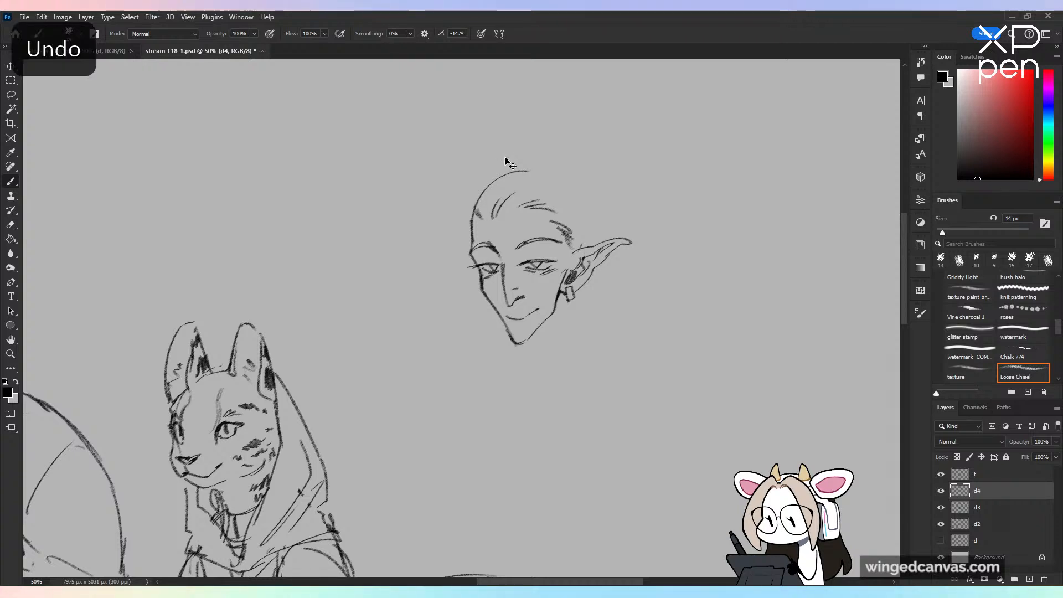
key(ctrl+z)
key(ctrl+z)
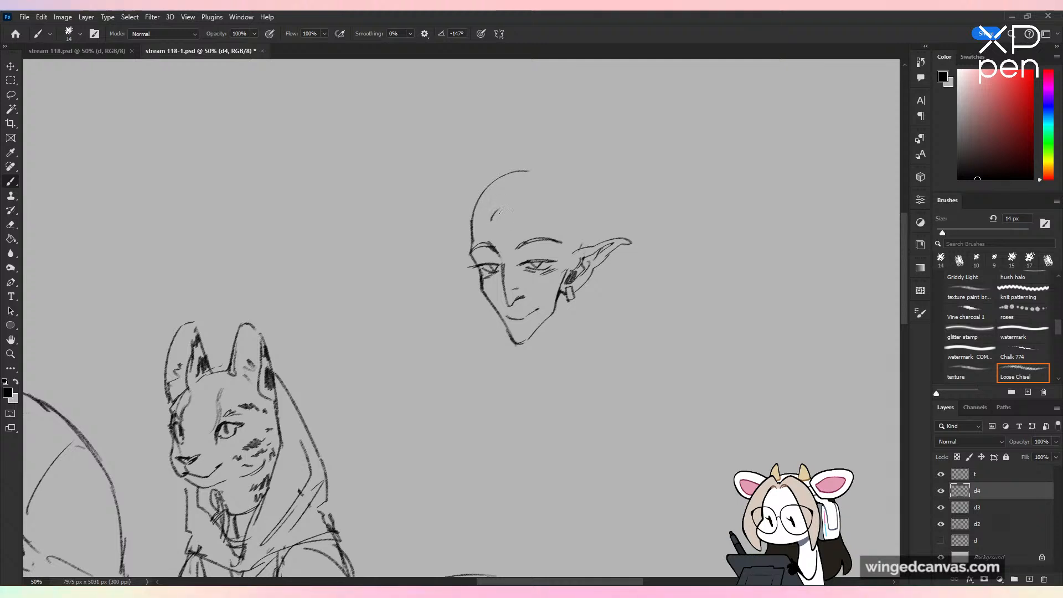
Step: Draw loose bangs falling over the Yuan-Ti's forehead, a swept hairline at the near temple and angular hair at the far temple
drag(502, 211, 504, 285)
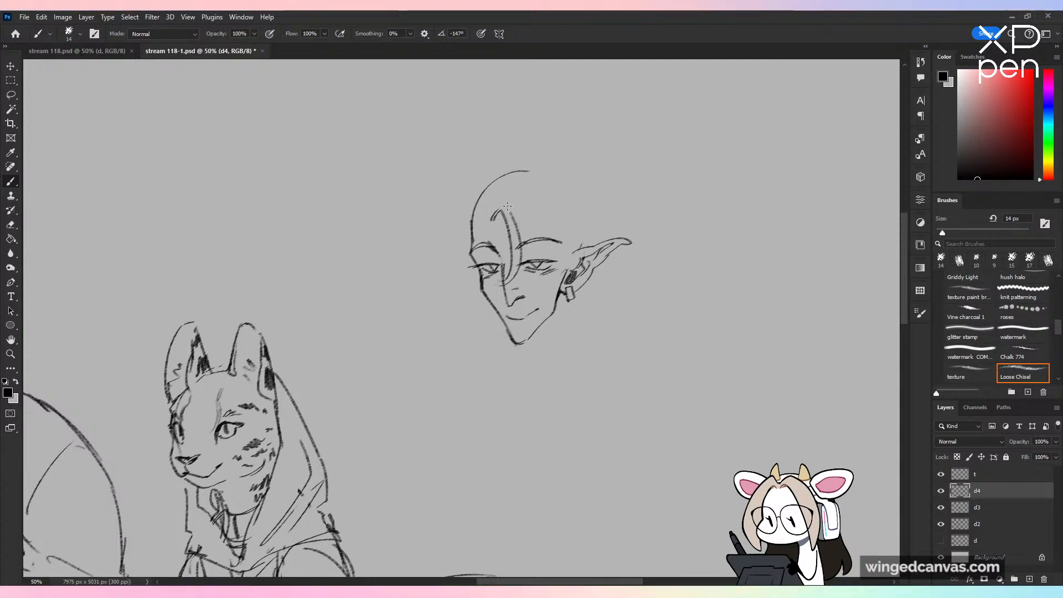
mouse_move(525, 211)
mouse_down()
mouse_move(533, 231)
mouse_move(578, 241)
mouse_up()
drag(478, 211, 489, 197)
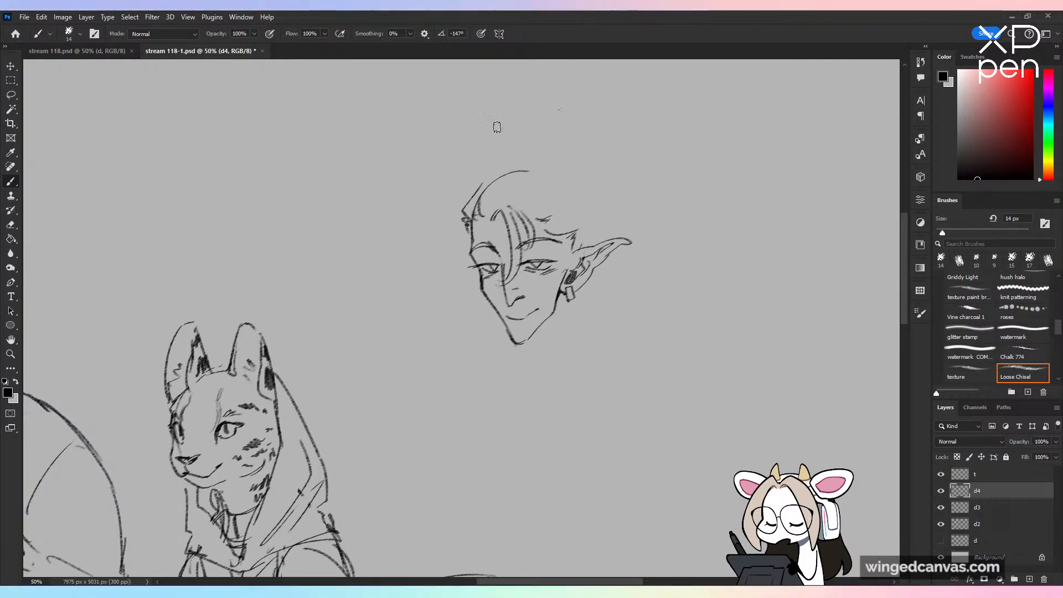
Step: Replace the skull guide with a hair outline over the crown and down the back of the head to the near ear
key(ctrl+z)
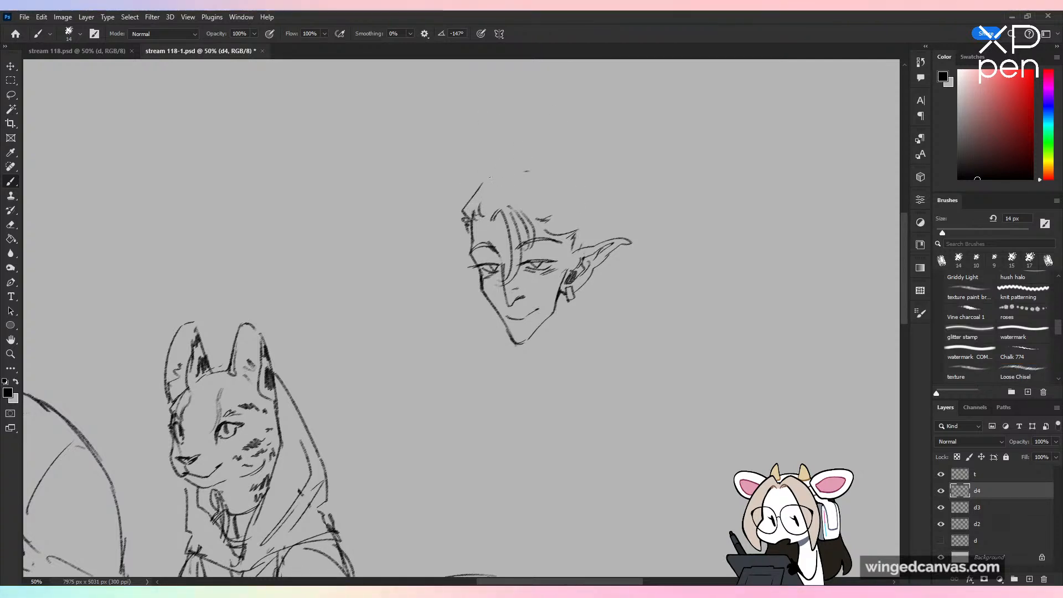
drag(489, 176, 540, 167)
key(ctrl+z)
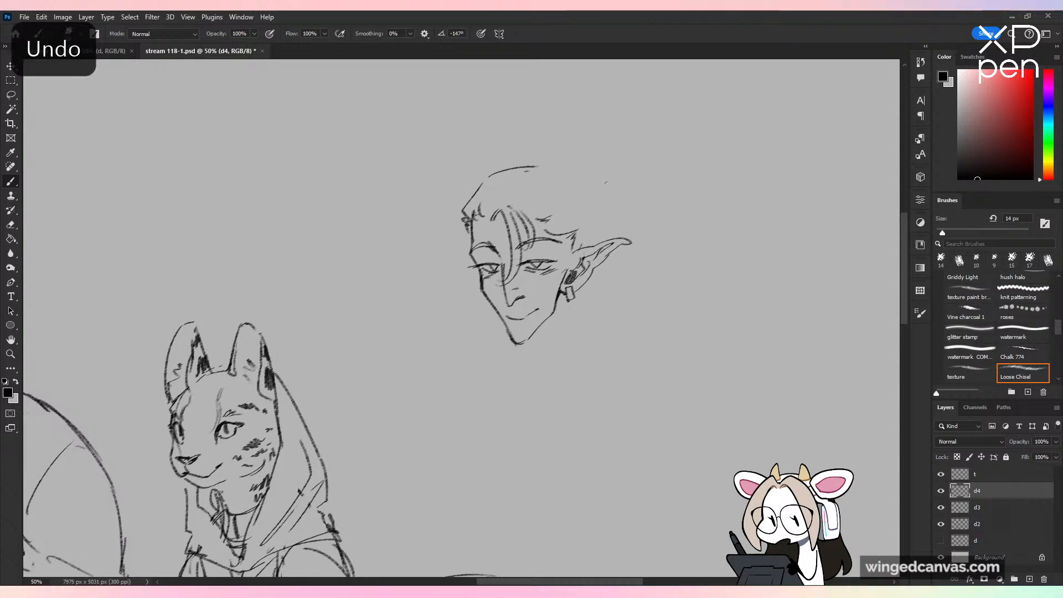
drag(566, 177, 597, 232)
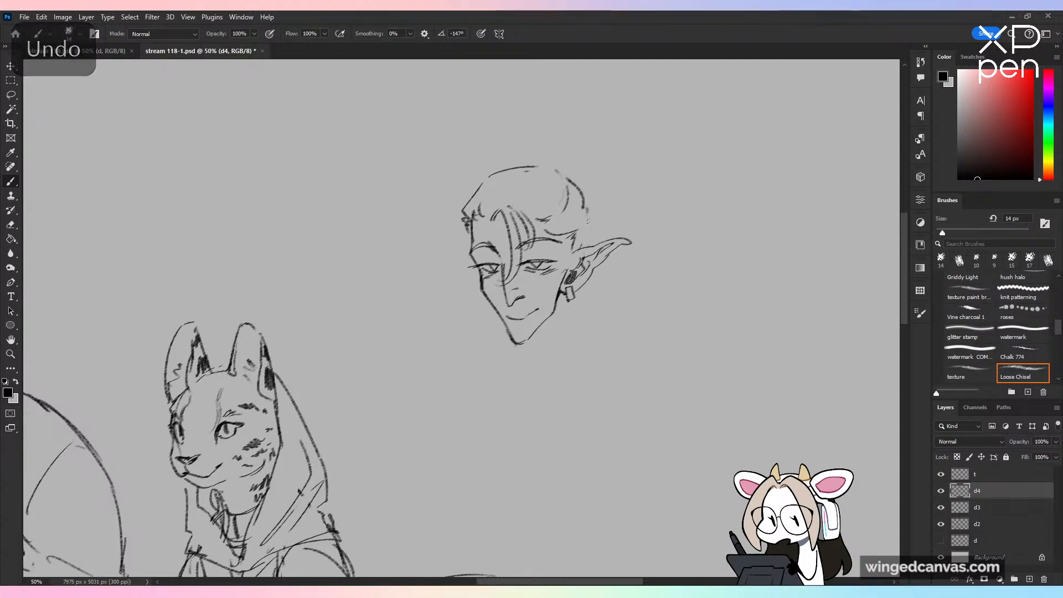
mouse_move(466, 224)
mouse_down()
mouse_move(468, 244)
mouse_move(481, 235)
mouse_up()
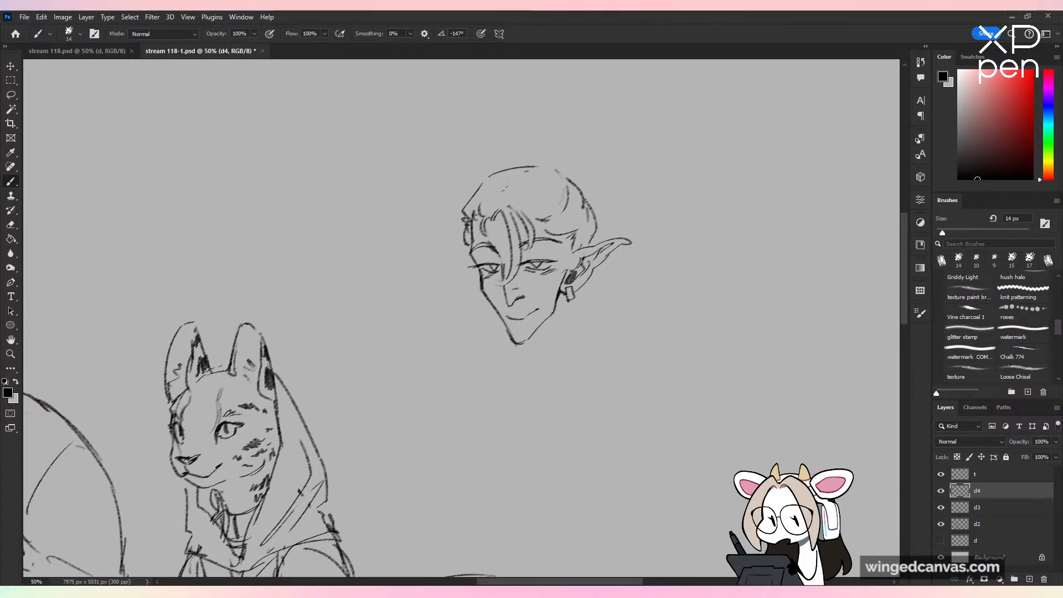
key(period)
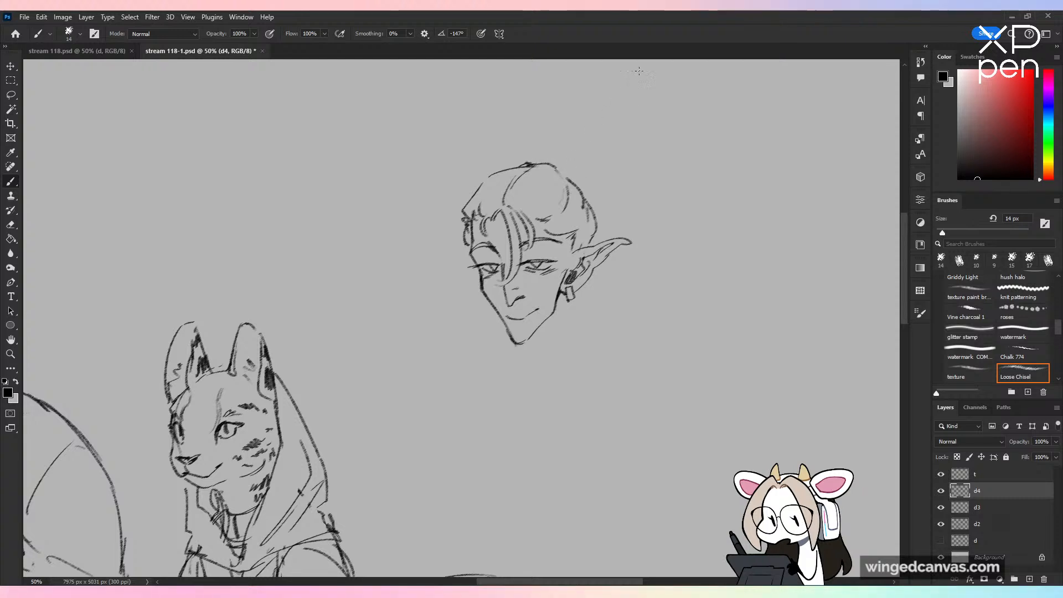
key(ctrl+z)
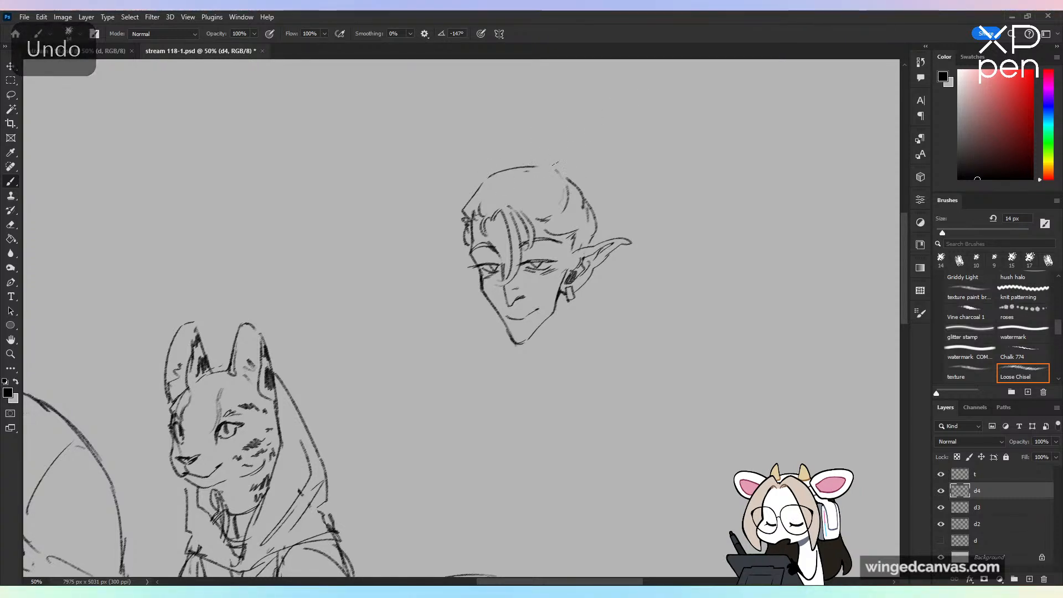
drag(552, 169, 562, 170)
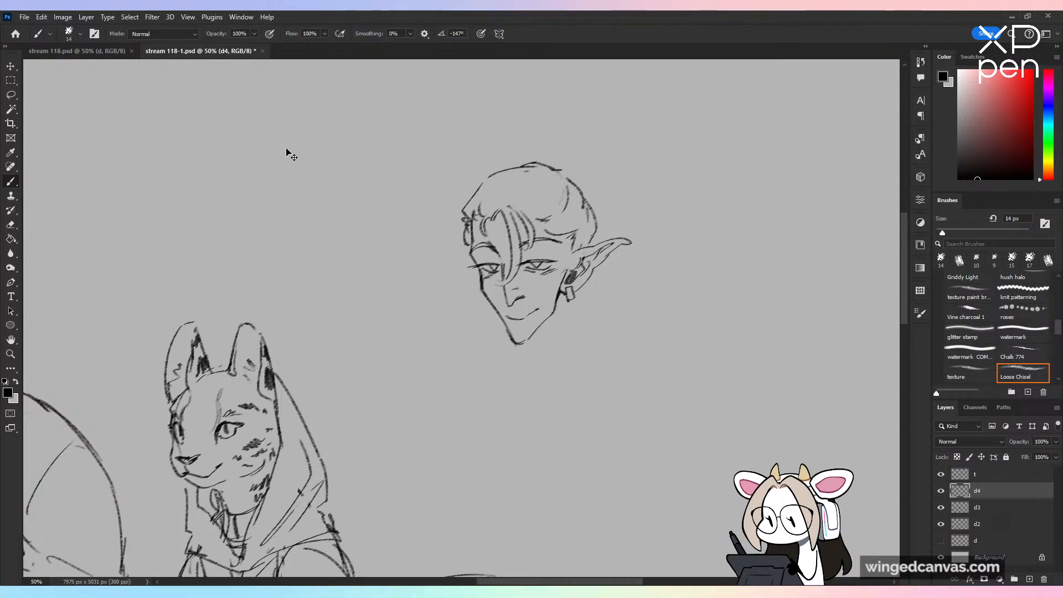
Step: Add short sideburn strokes in front of the near ear while checking the head with the canvas flipped horizontally, and flip it back
key(ctrl+minus)
key(ctrl+plus)
key(ctrl+shift+h)
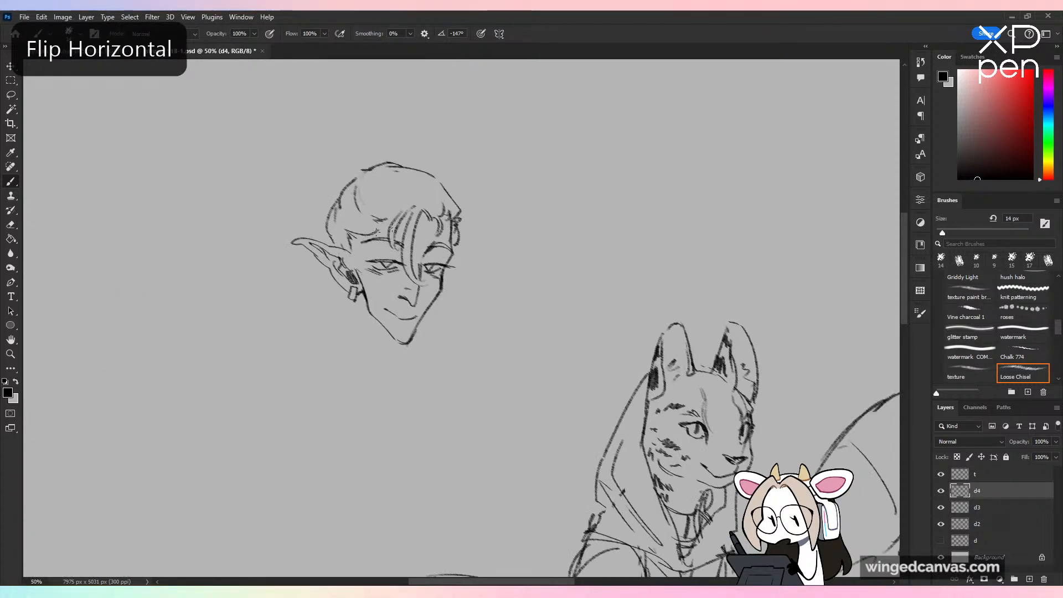
drag(351, 247, 360, 258)
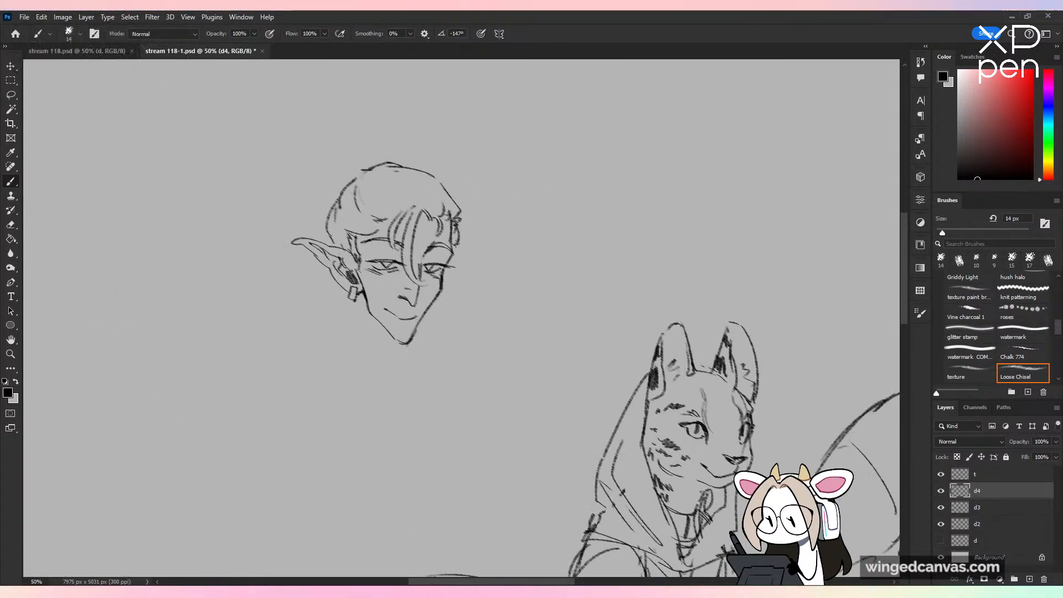
key(ctrl+shift+h)
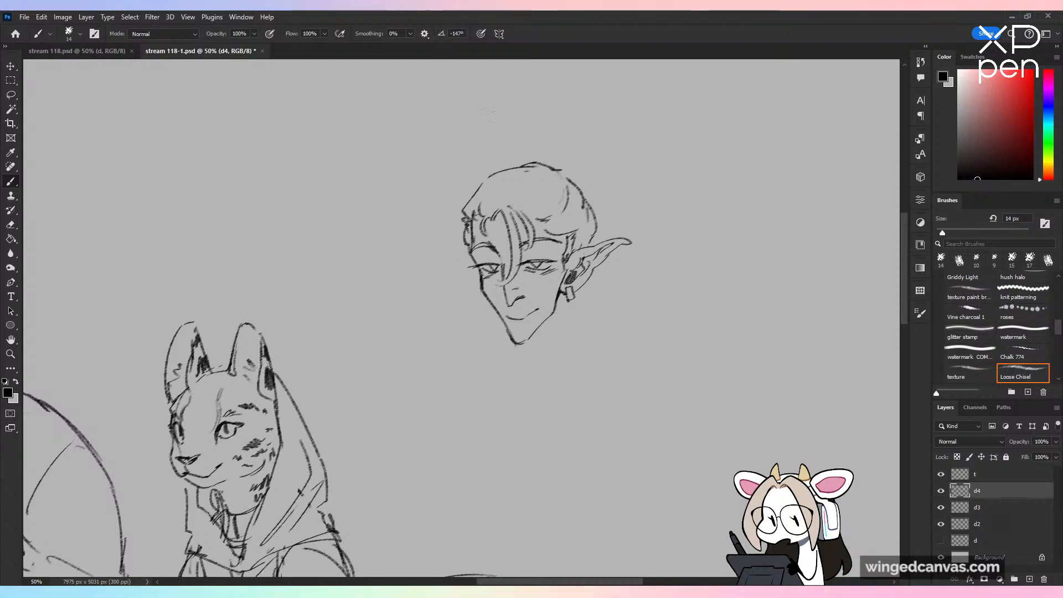
Step: Draw a topknot bun with loose curled strands on the crown and a small pointed ear on the far side of the head
mouse_move(536, 155)
mouse_down()
mouse_move(566, 133)
mouse_move(580, 179)
mouse_up()
drag(501, 165, 561, 132)
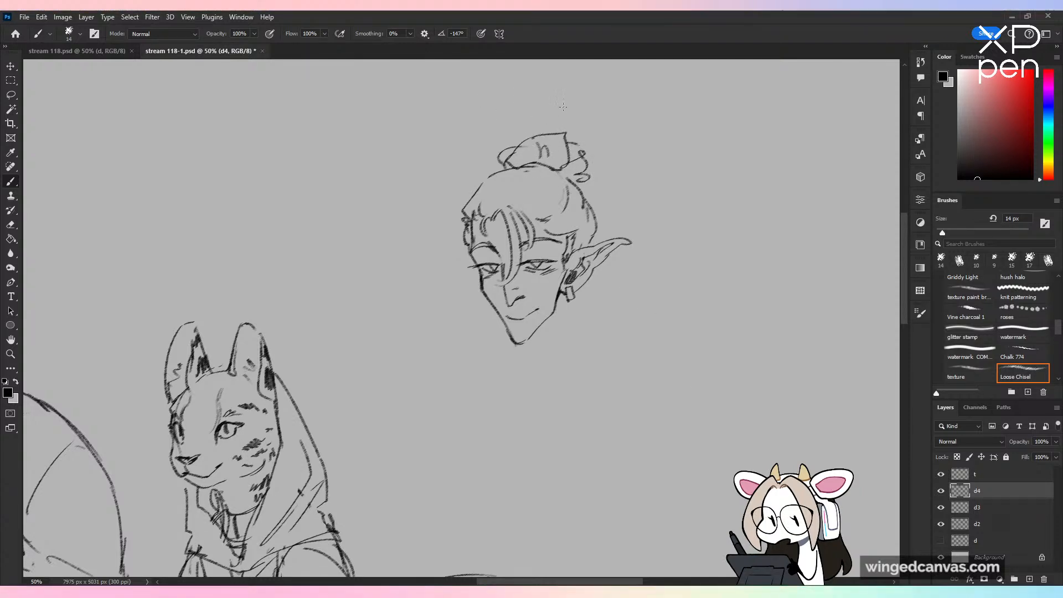
key(ctrl+minus)
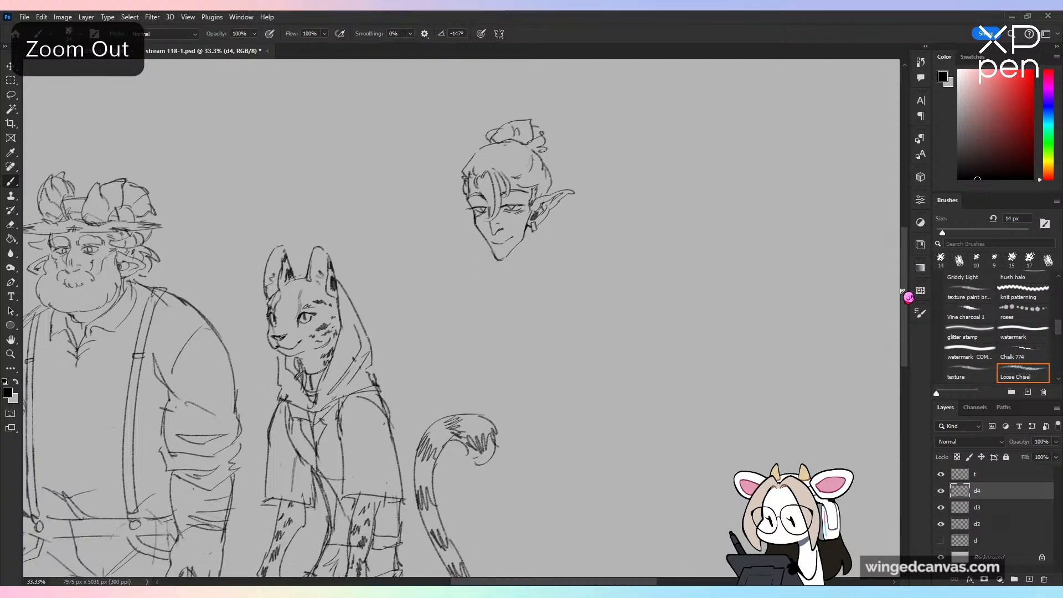
drag(904, 292, 903, 295)
drag(455, 187, 460, 188)
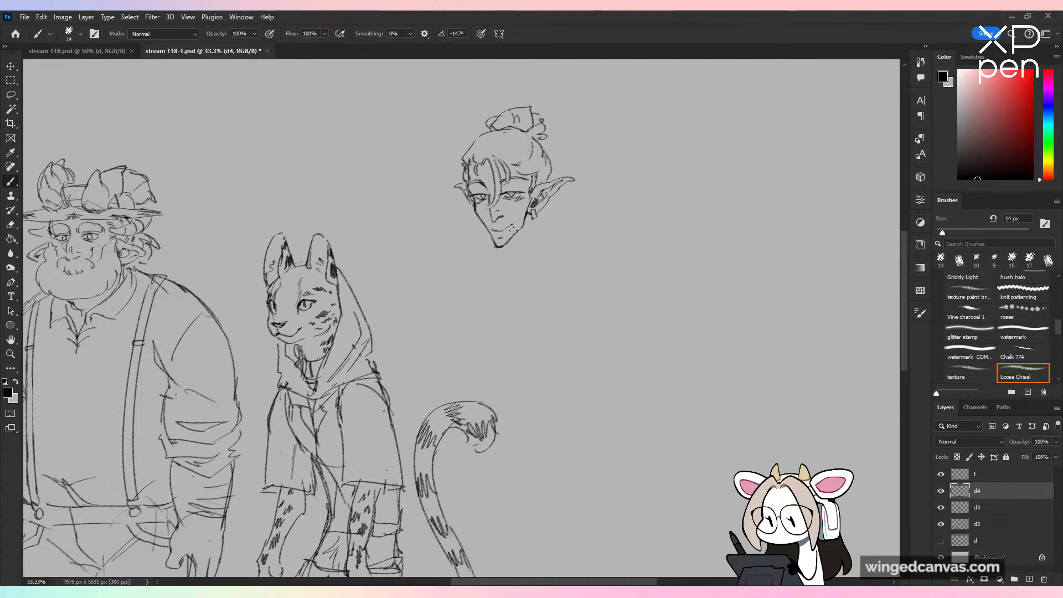
key(ctrl+plus)
key(ctrl+z)
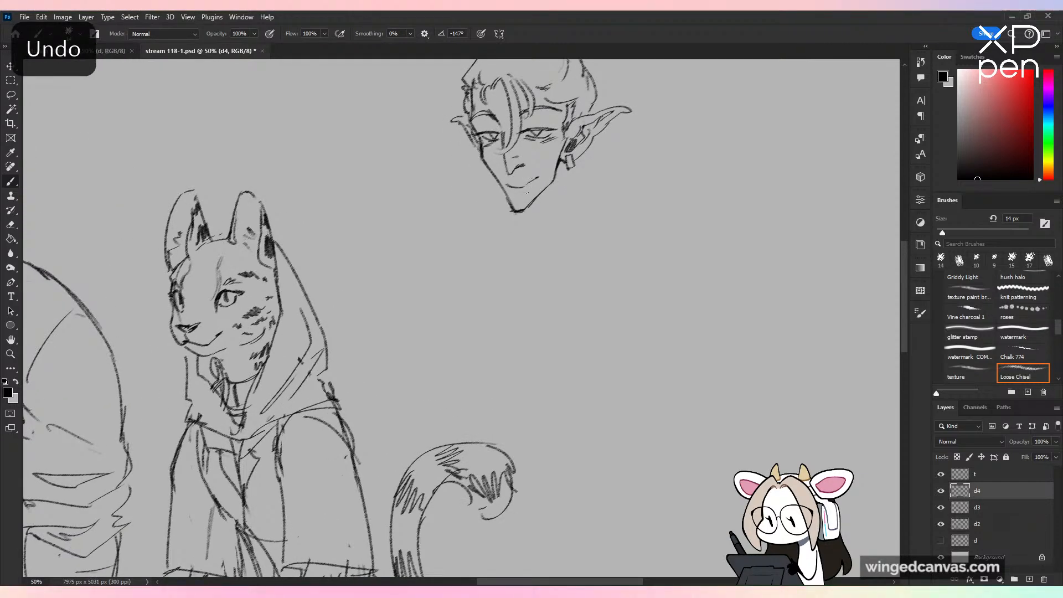
Step: Draw a long slender neck with a dark shadow under the chin and sloping shoulder lines on both sides
key(ctrl+minus)
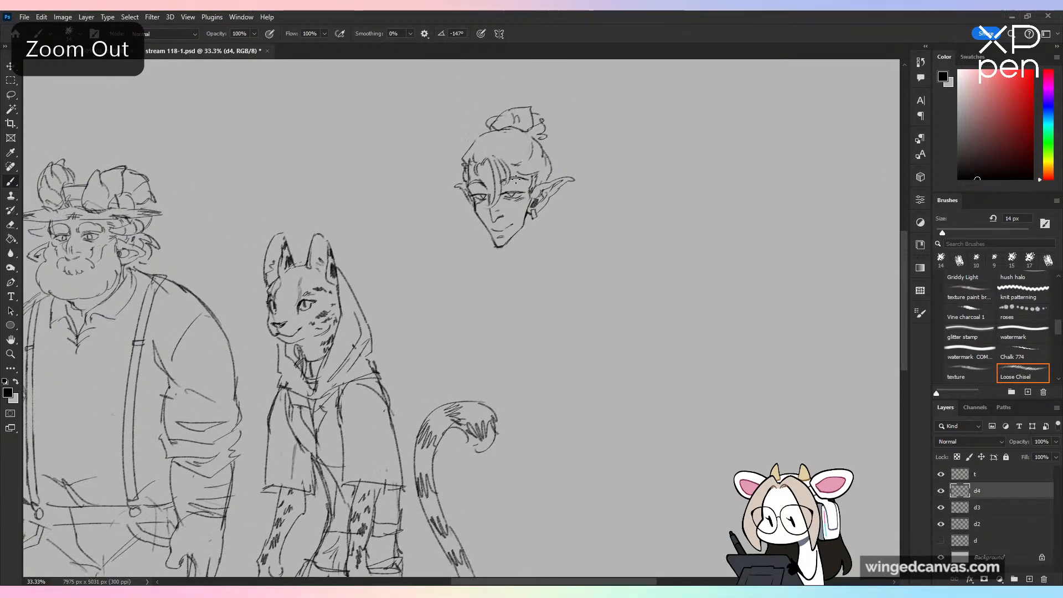
mouse_move(534, 221)
mouse_down()
mouse_move(539, 253)
mouse_move(510, 261)
mouse_move(507, 283)
mouse_up()
drag(518, 235, 509, 250)
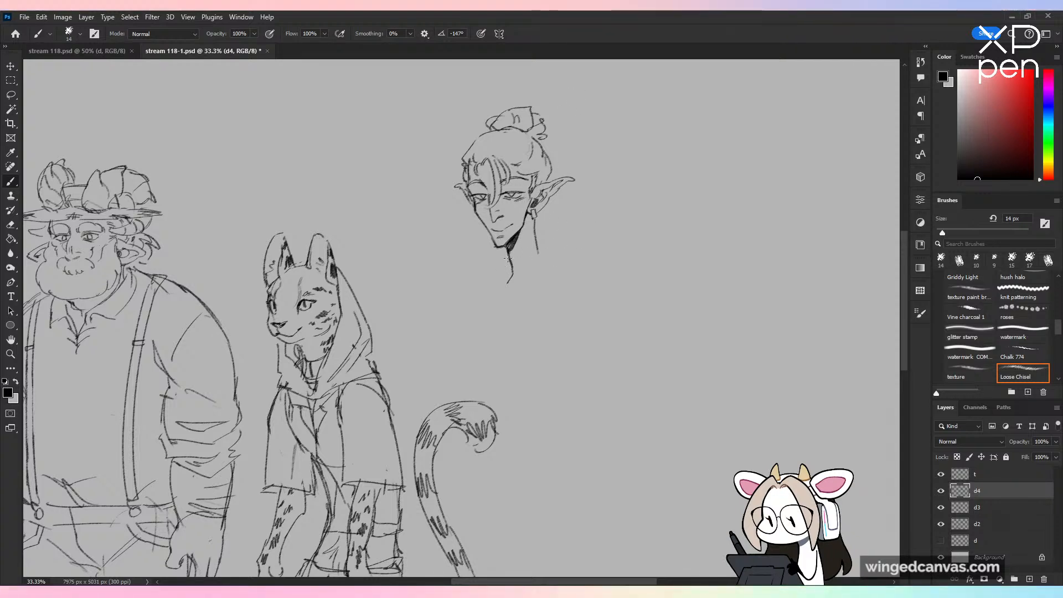
drag(511, 260, 462, 290)
key(ctrl+z)
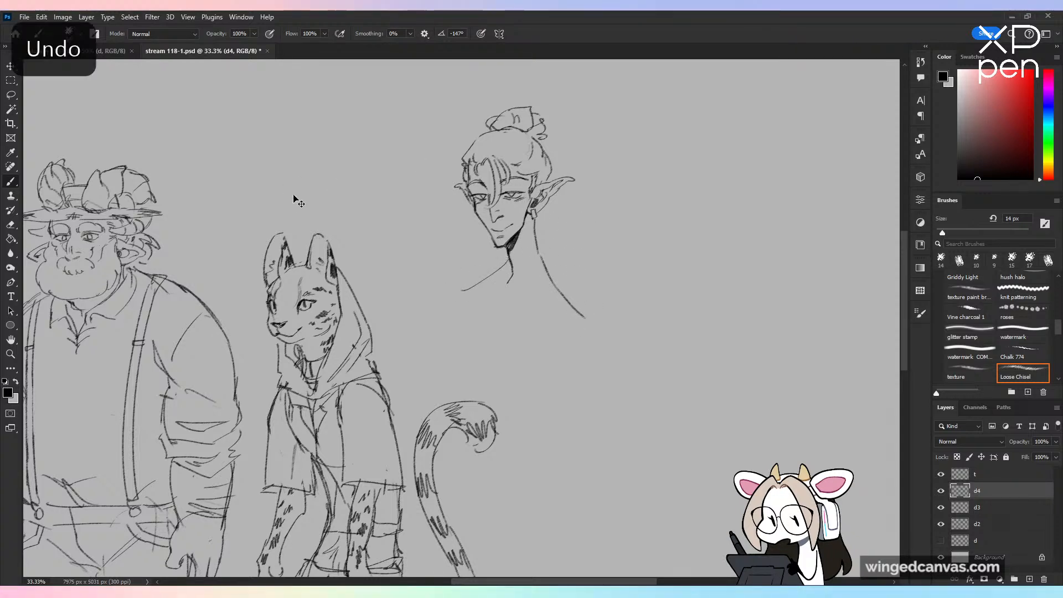
drag(510, 268, 479, 290)
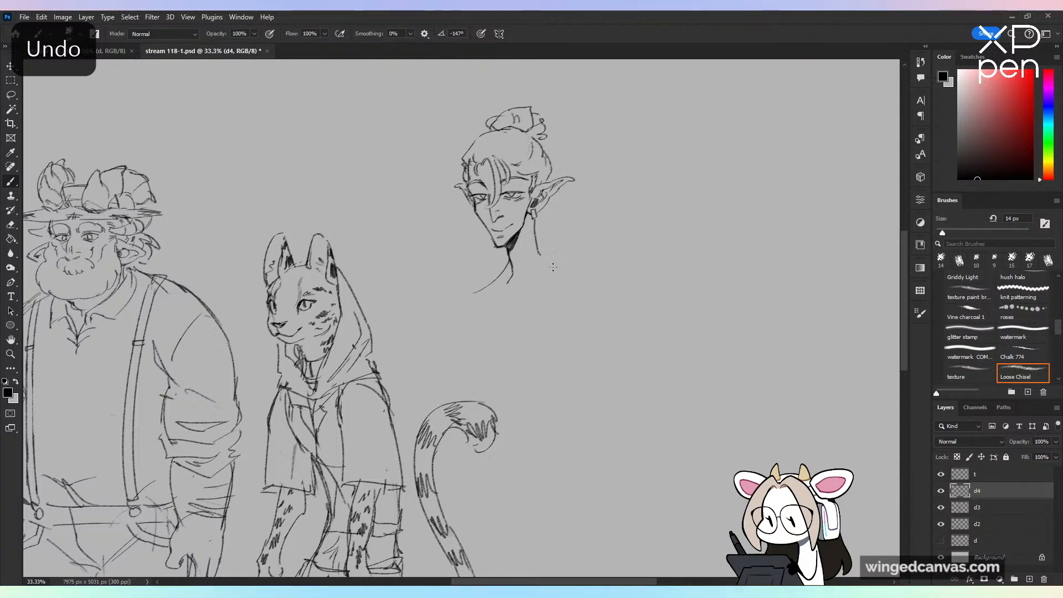
drag(540, 256, 587, 282)
Step: Sketch the torso below the shoulders with a rounded ribcage, an arched rib line, a narrow waist and an angled pelvis
mouse_move(474, 290)
mouse_down()
mouse_move(463, 380)
mouse_move(490, 395)
mouse_move(501, 366)
mouse_move(538, 390)
mouse_up()
drag(576, 283, 549, 398)
drag(580, 314, 563, 372)
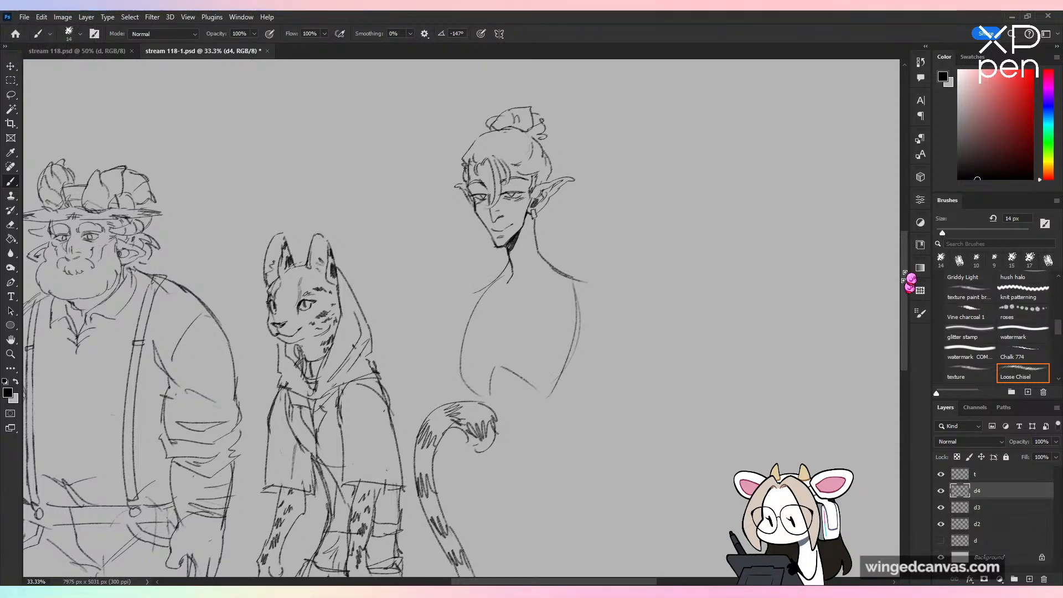
drag(905, 273, 899, 318)
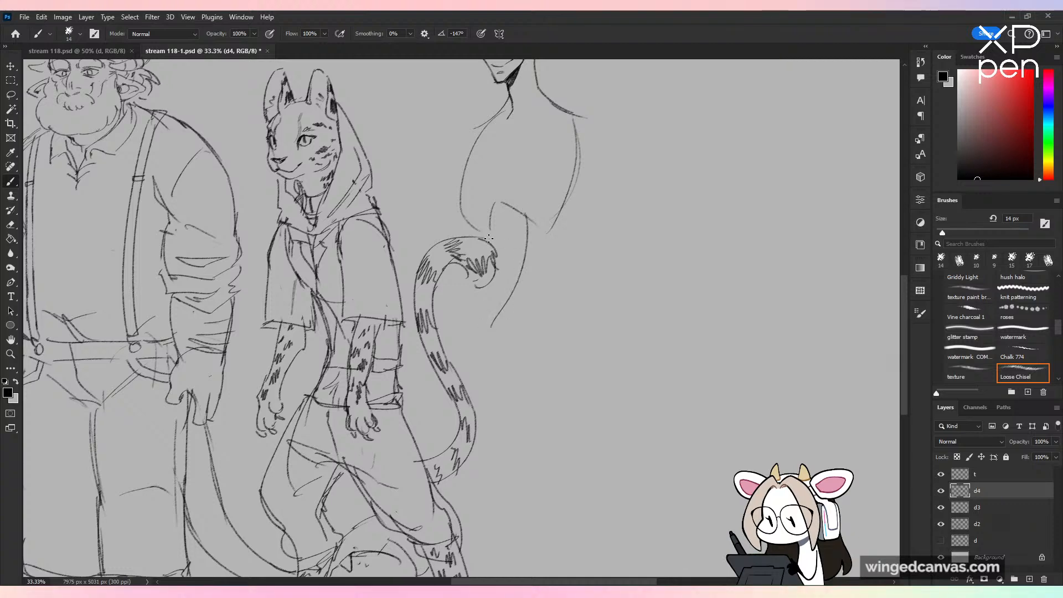
mouse_move(489, 239)
mouse_down()
mouse_move(480, 271)
mouse_move(494, 335)
mouse_up()
drag(546, 286, 573, 175)
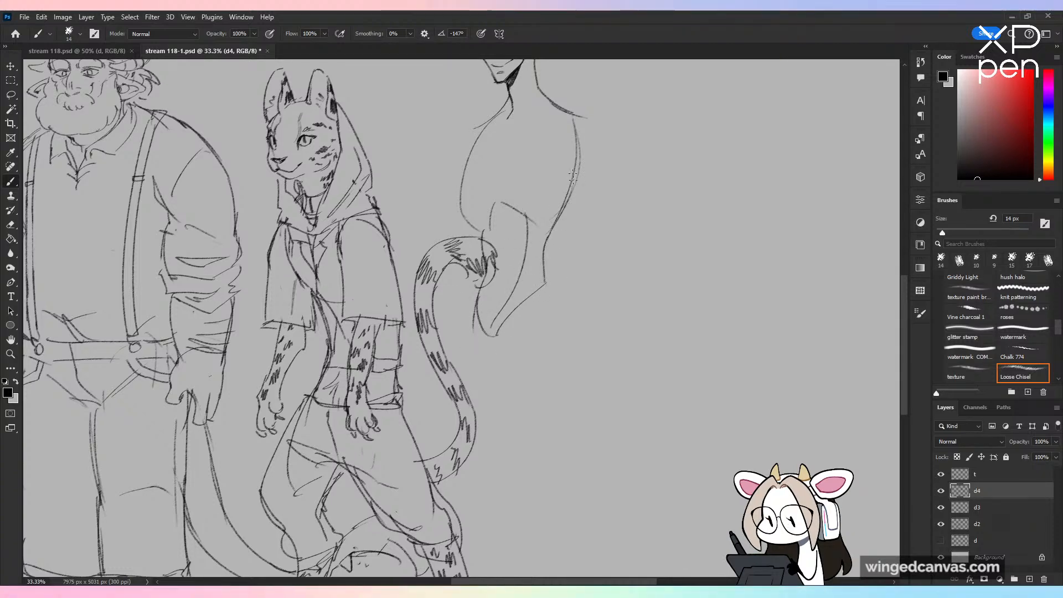
Step: Refine the far-side chest contour and draw rounded shoulder caps on both sides of the torso
scroll(574, 176, up, 3)
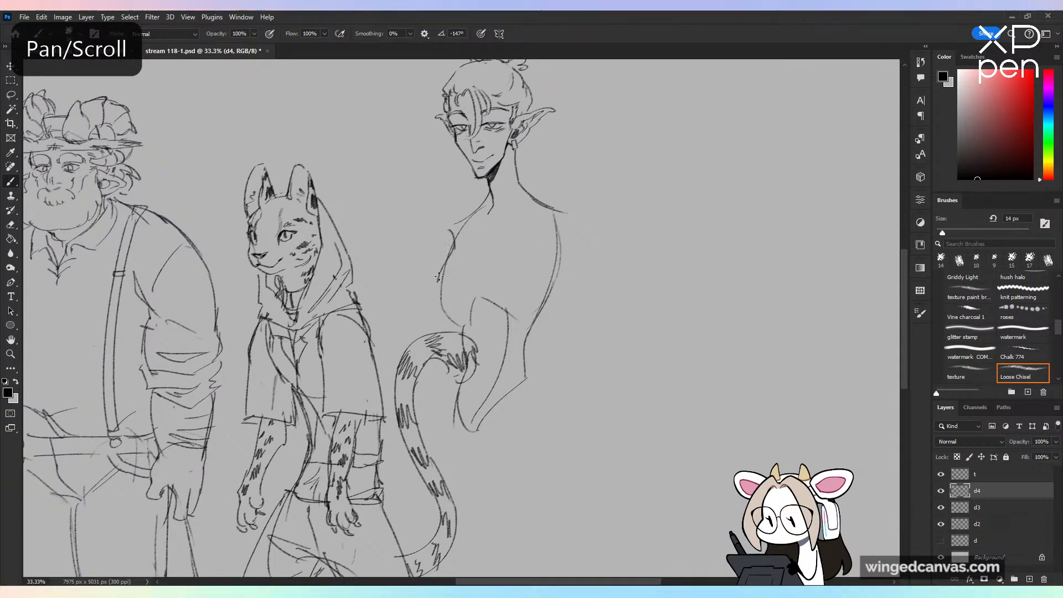
scroll(563, 280, up, 2)
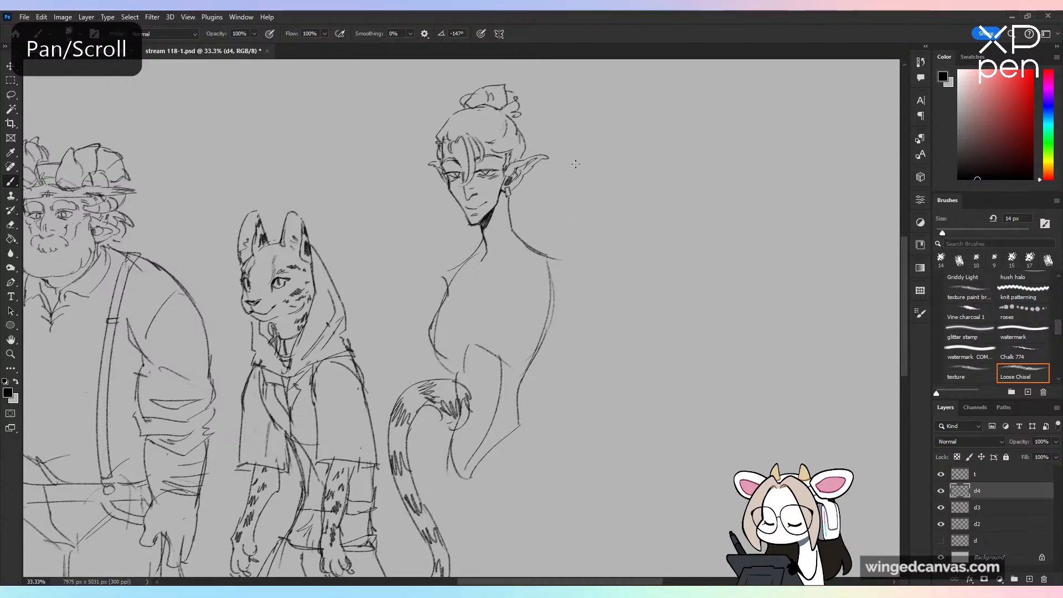
key(ctrl+plus)
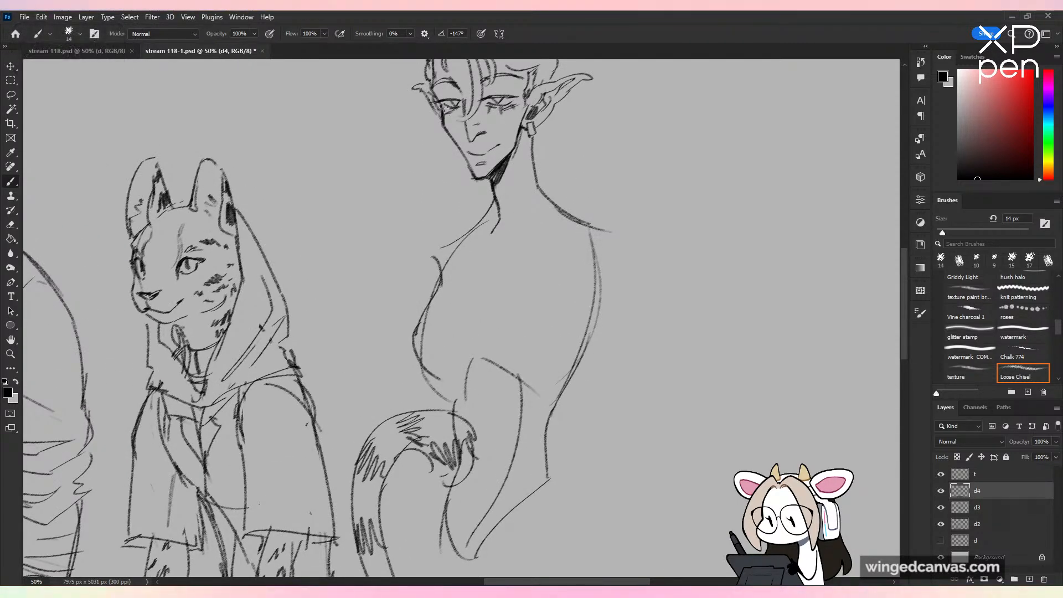
key(ctrl+minus)
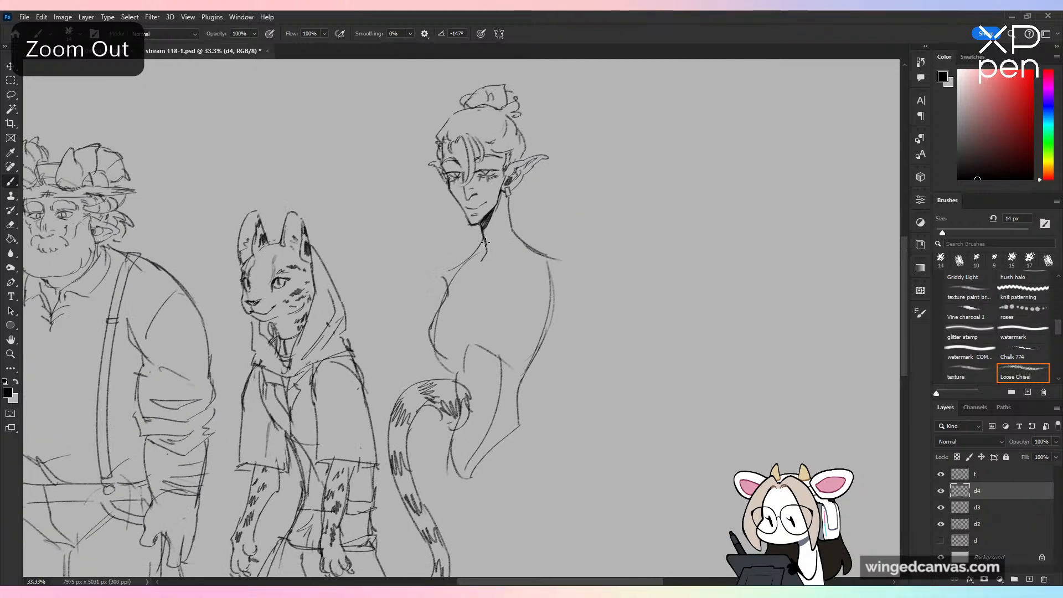
drag(428, 289, 429, 297)
drag(545, 255, 566, 296)
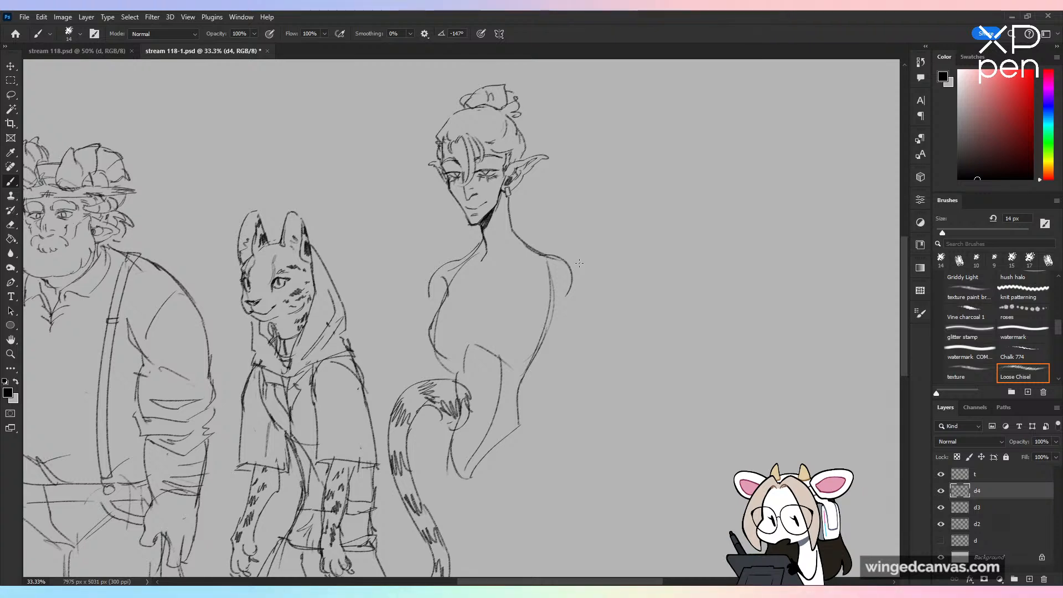
Step: Erase the far-side chest contour and redraw it with a subtle bust curve, adding a short curved line under the near side of the chest
key(e)
mouse_move(432, 339)
mouse_down()
mouse_move(448, 304)
mouse_move(428, 349)
mouse_move(429, 337)
mouse_move(454, 370)
mouse_up()
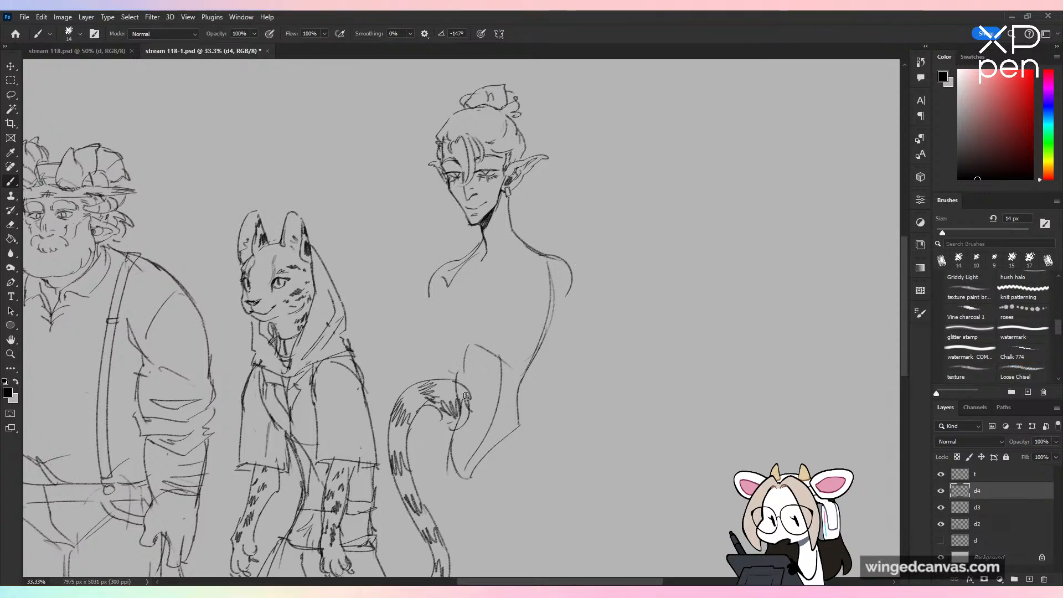
key(ctrl+z)
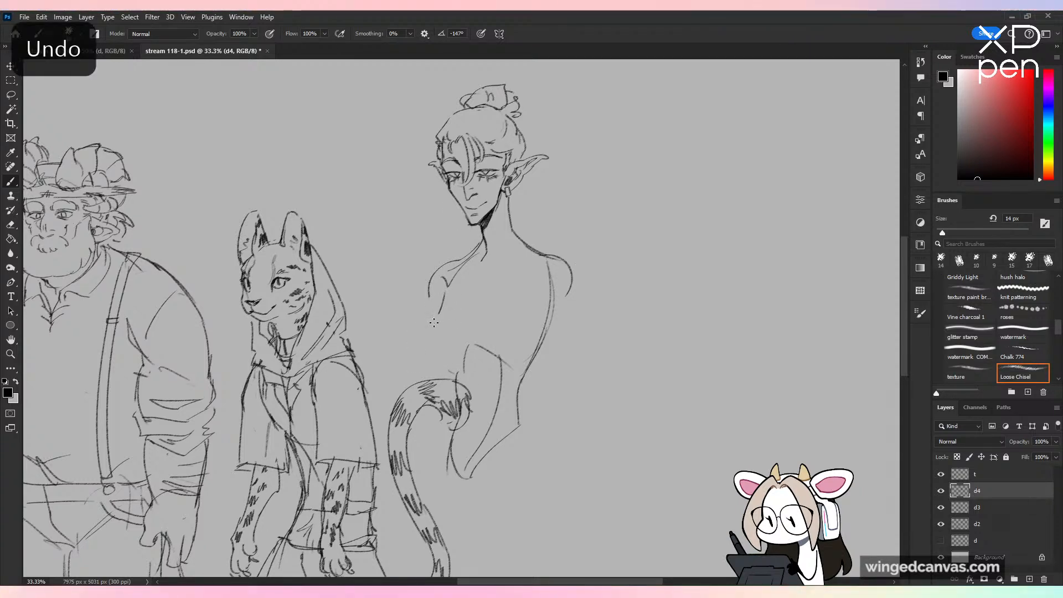
drag(474, 357, 505, 332)
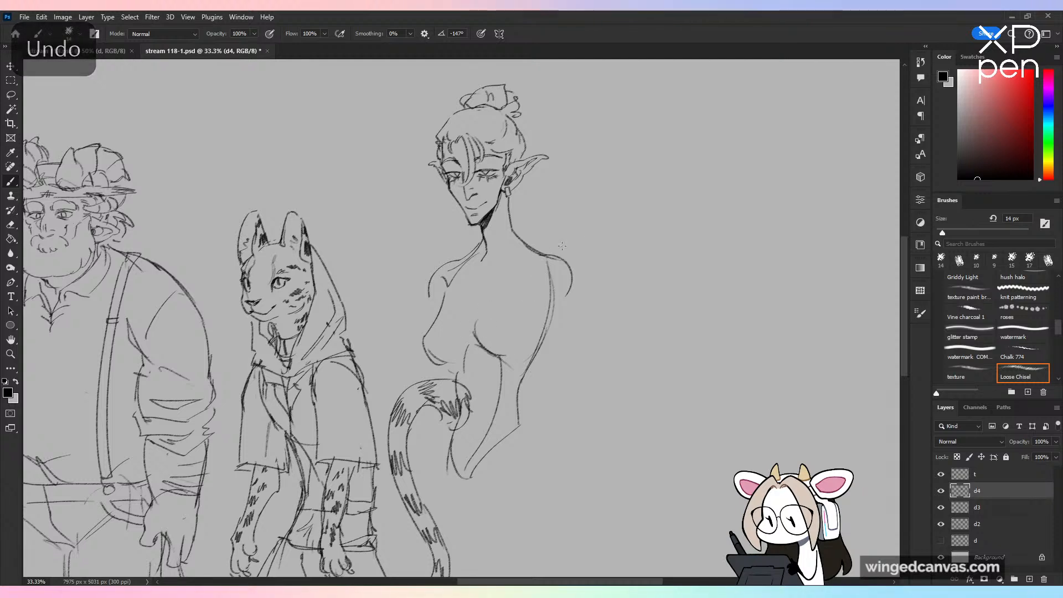
key(ctrl+z)
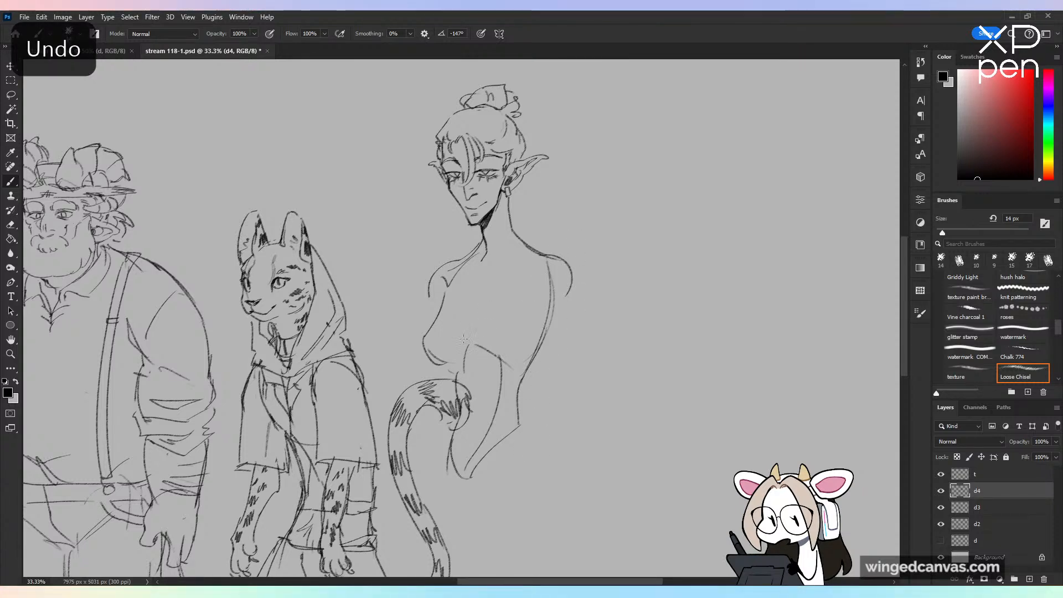
key(ctrl+z)
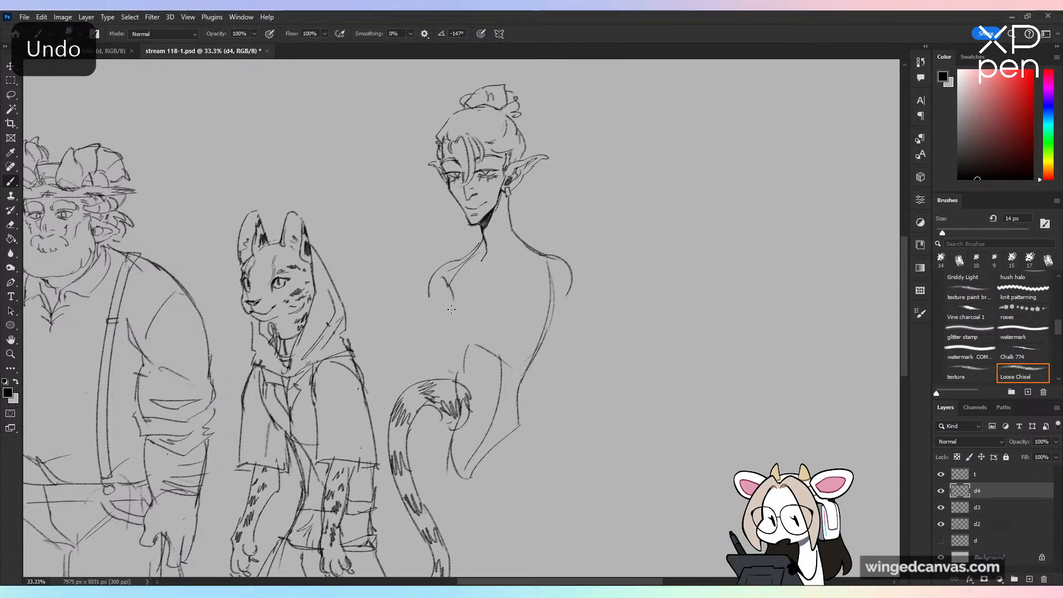
drag(441, 326, 450, 366)
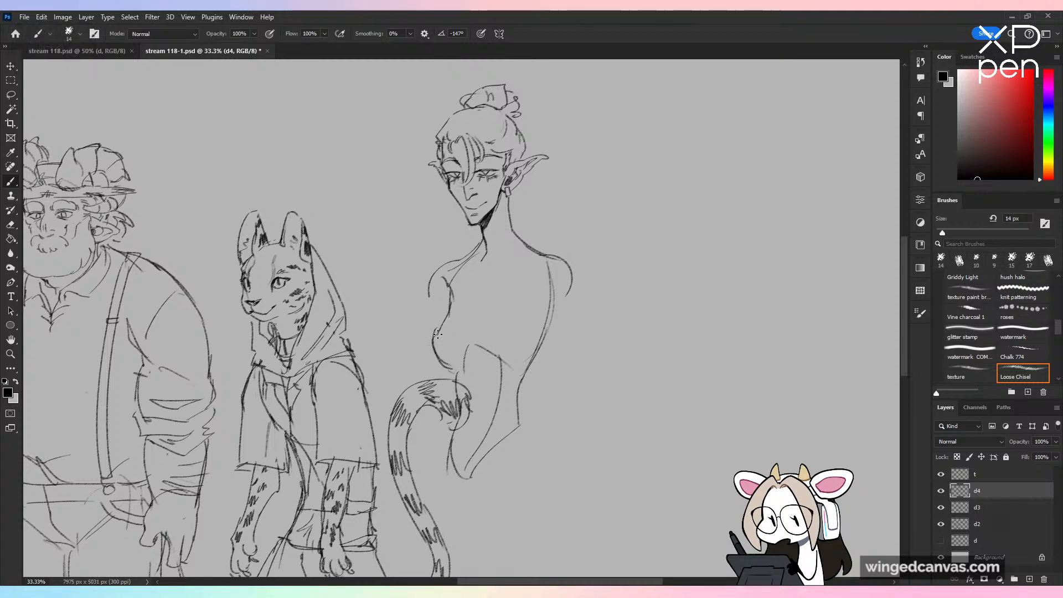
key(ctrl+z)
mouse_move(443, 327)
mouse_down()
mouse_move(464, 370)
mouse_move(514, 366)
mouse_up()
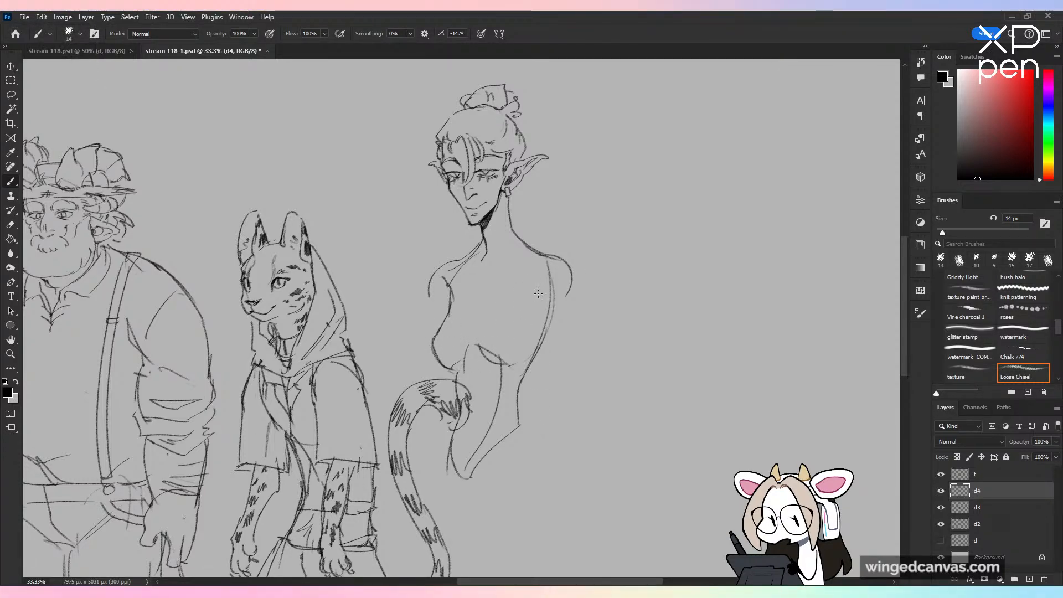
Step: Scale the Yuan-Ti's head and torso sketch on layer d4 down slightly
key(ctrl+minus)
drag(562, 382, 547, 366)
key(v)
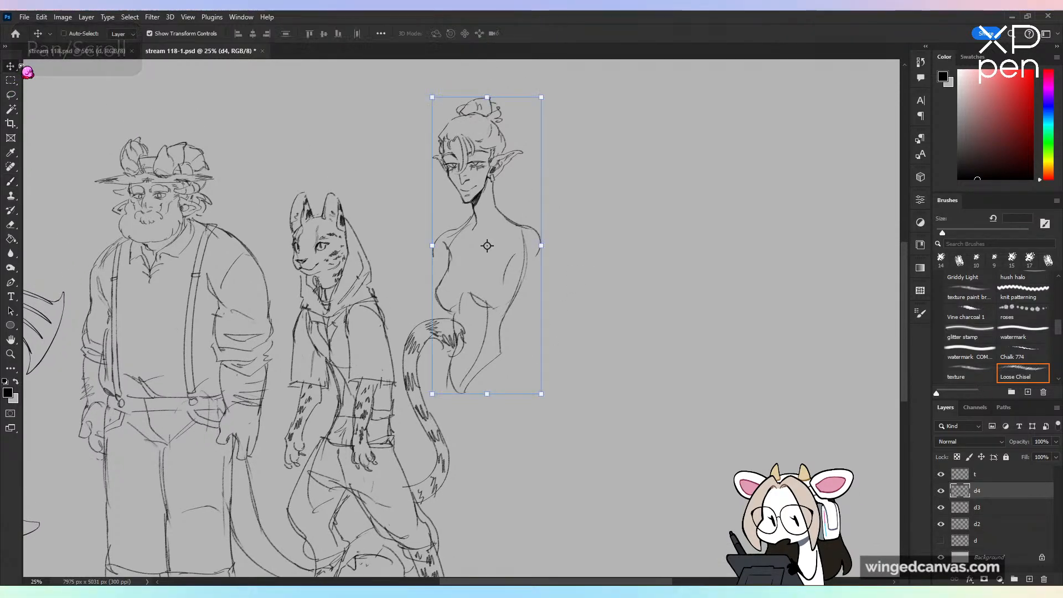
drag(487, 394, 487, 377)
click(549, 37)
Step: Sketch short hip lines on both sides below the waist and undo the wide flared curves extending from them
drag(595, 304, 601, 164)
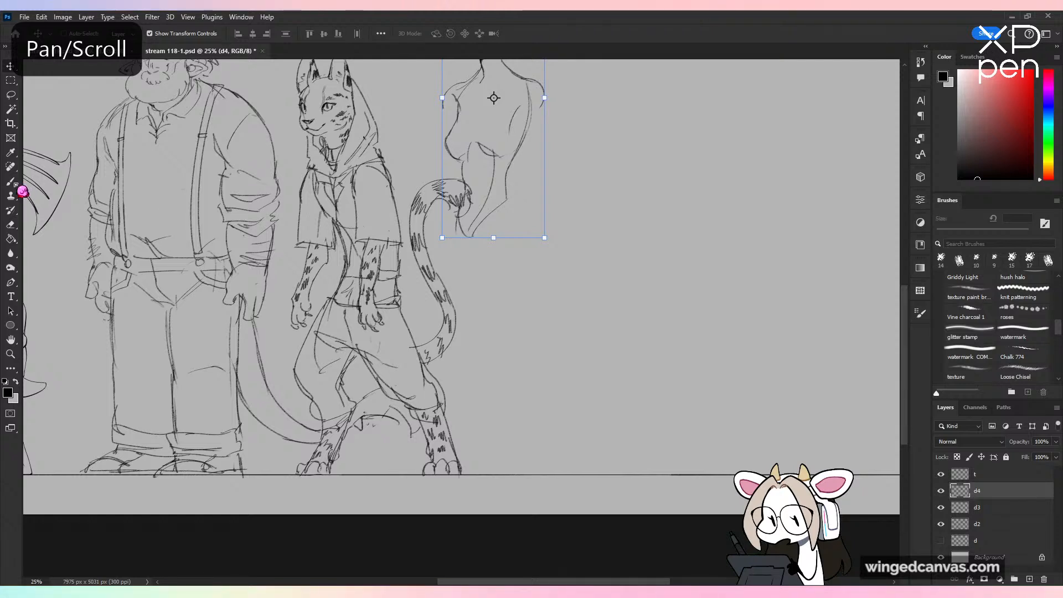
click(12, 184)
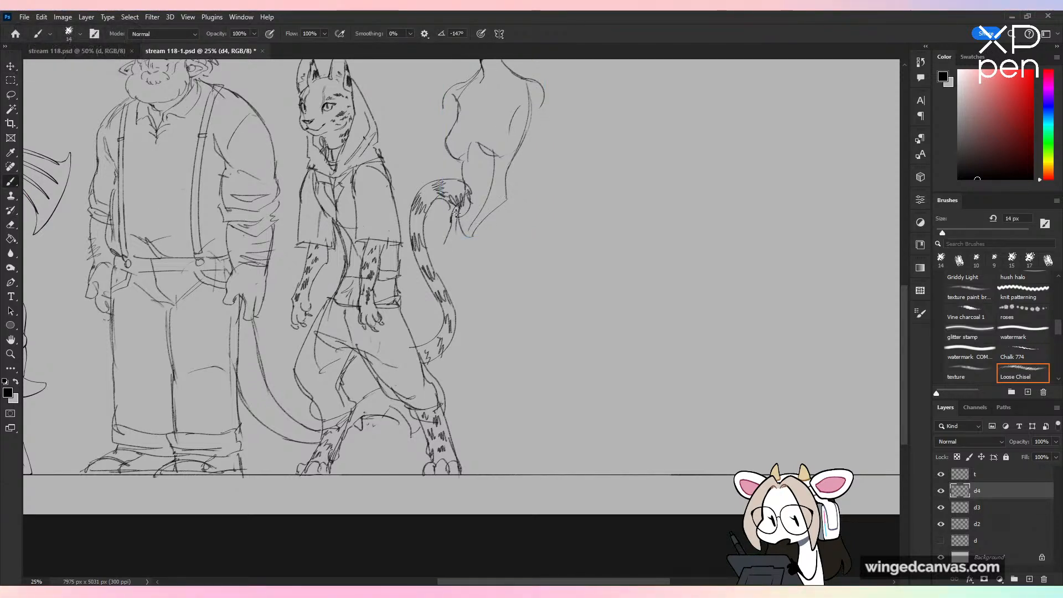
key(ctrl+z)
drag(460, 203, 446, 242)
drag(507, 198, 535, 288)
drag(449, 235, 434, 336)
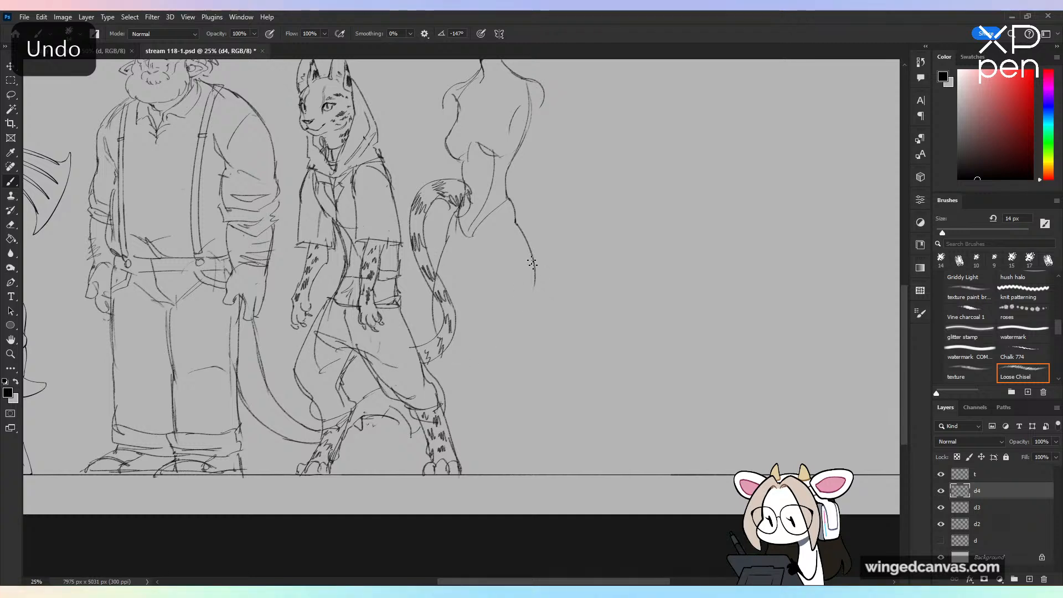
drag(525, 235, 536, 306)
key(ctrl+z)
key(ctrl+z)
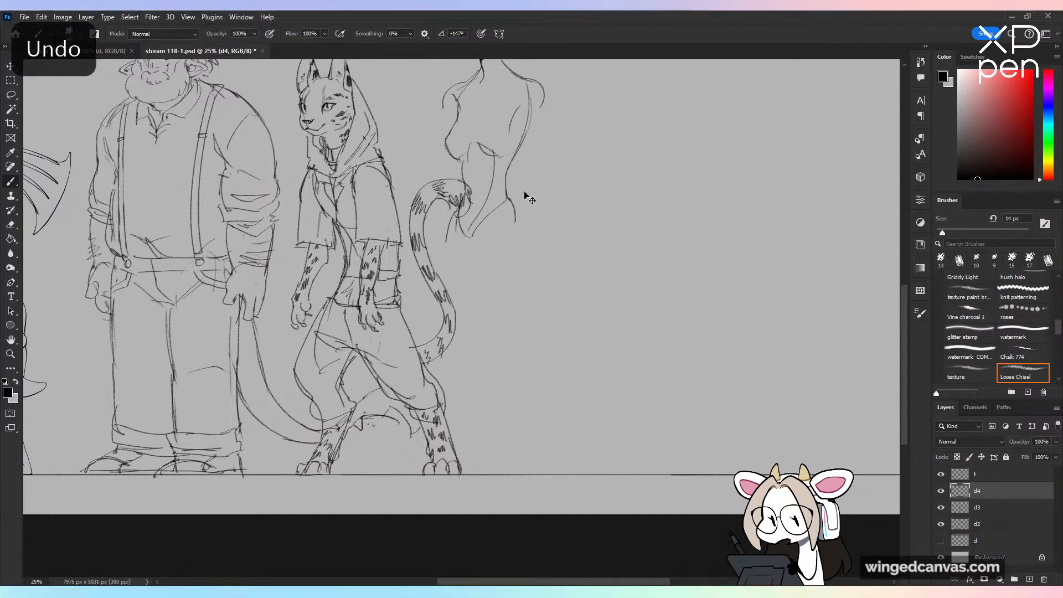
Step: Draw the serpent body's two long side contours tapering down from the hips and curving outward near the ground line
key(ctrl+z)
mouse_move(459, 227)
mouse_down()
mouse_move(441, 252)
mouse_move(414, 384)
mouse_up()
mouse_move(515, 238)
mouse_down()
mouse_move(497, 362)
mouse_move(504, 337)
mouse_move(517, 417)
mouse_up()
key(ctrl+z)
drag(410, 345, 434, 470)
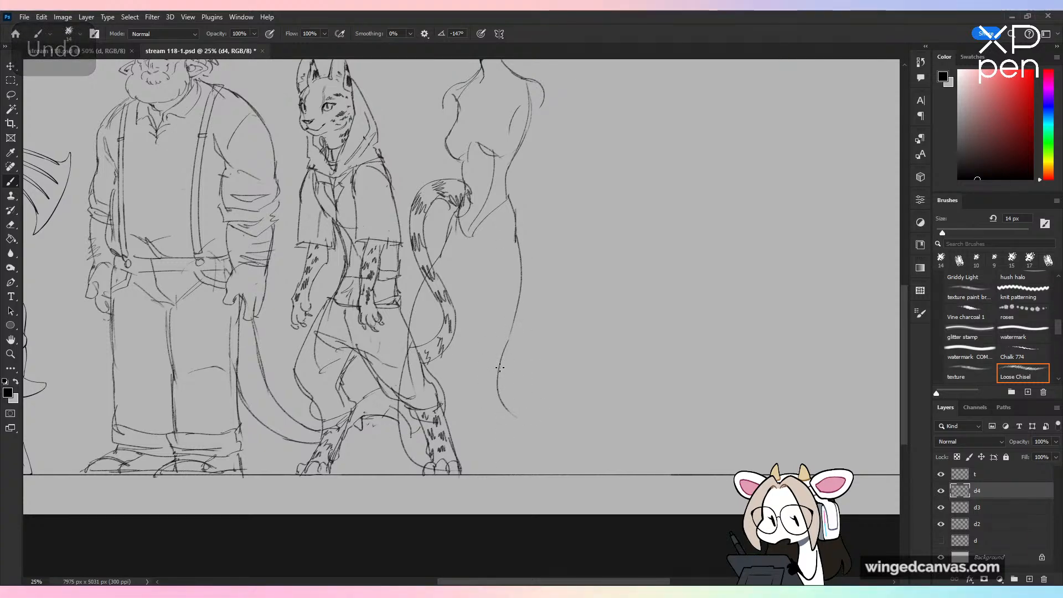
drag(499, 367, 522, 412)
drag(419, 466, 455, 479)
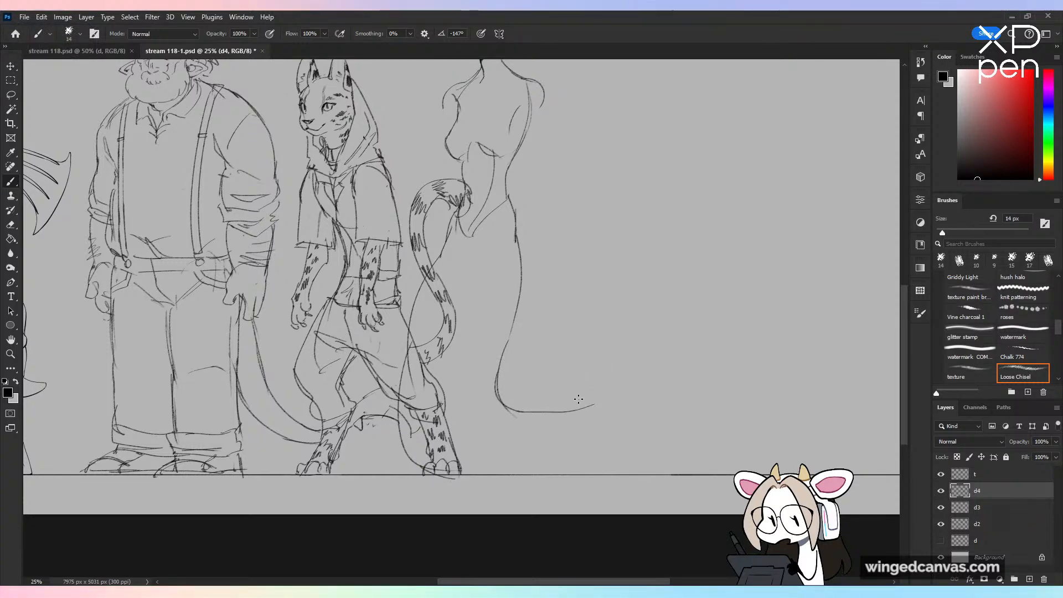
Step: Try to sketch a large raised tail loop with a hooked curve behind the serpent body
key(ctrl+z)
mouse_move(610, 387)
mouse_down()
mouse_move(645, 441)
mouse_move(653, 344)
mouse_move(492, 472)
mouse_move(596, 407)
mouse_move(543, 368)
mouse_up()
key(ctrl+z)
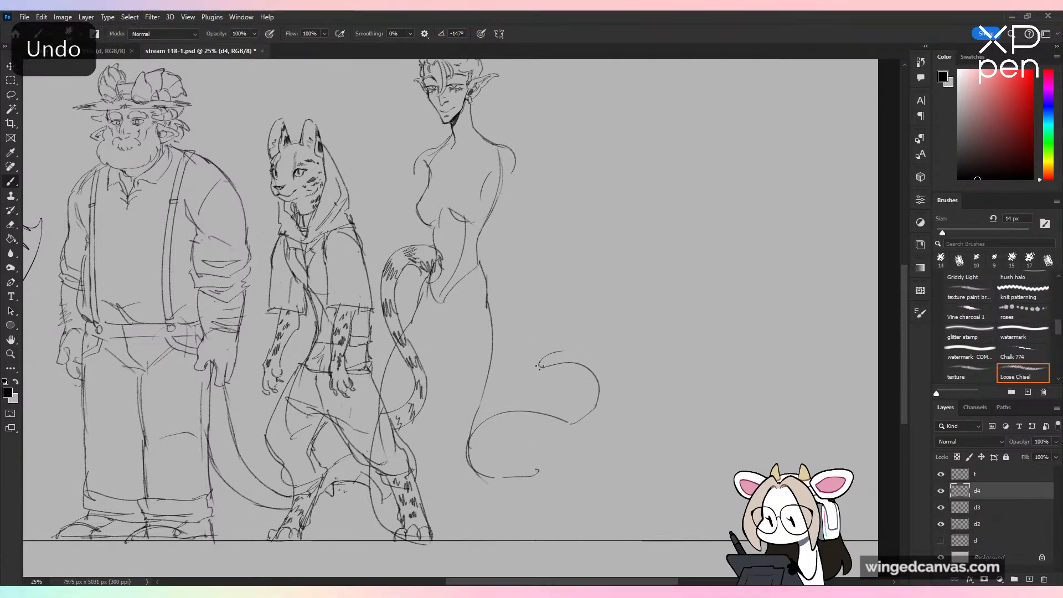
drag(575, 344, 635, 376)
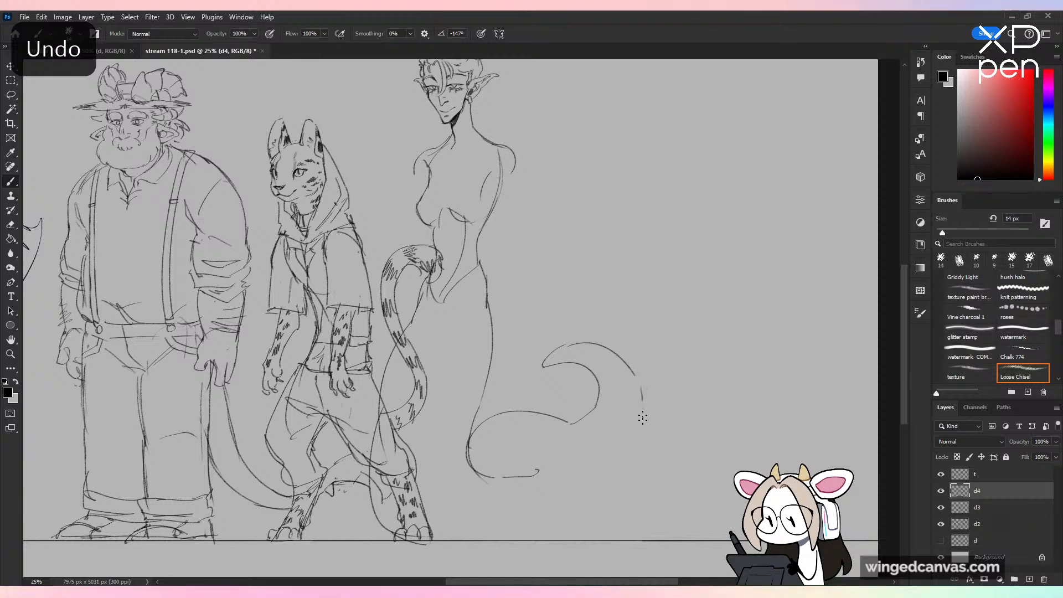
drag(643, 418, 616, 476)
key(ctrl+z)
mouse_move(569, 449)
mouse_down()
mouse_move(610, 469)
mouse_move(616, 513)
mouse_move(597, 538)
mouse_move(502, 442)
mouse_up()
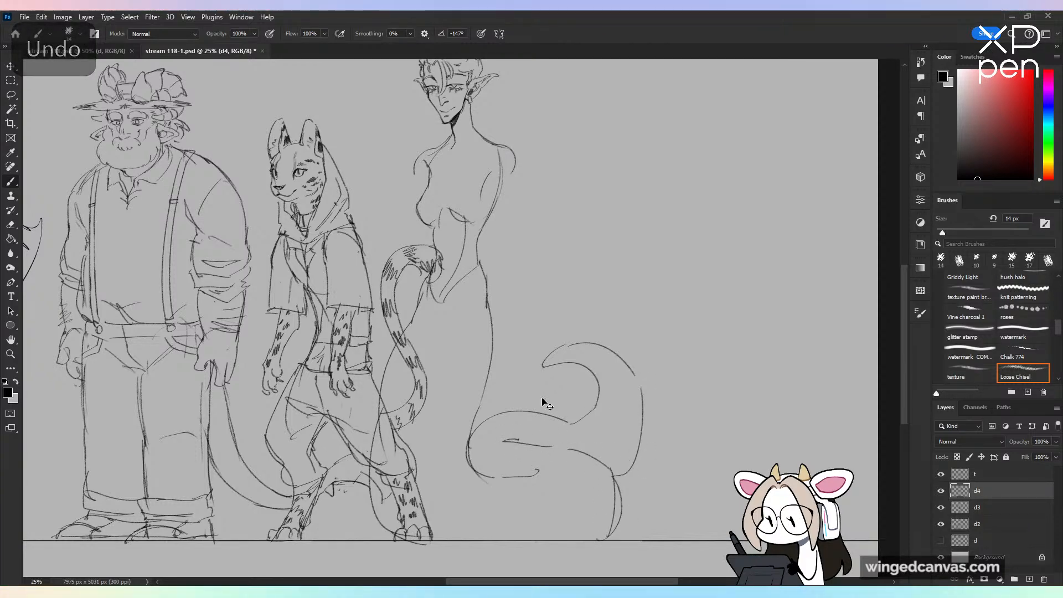
key(ctrl+minus)
key(ctrl+z)
key(ctrl+z)
key(ctrl+z)
key(ctrl+z)
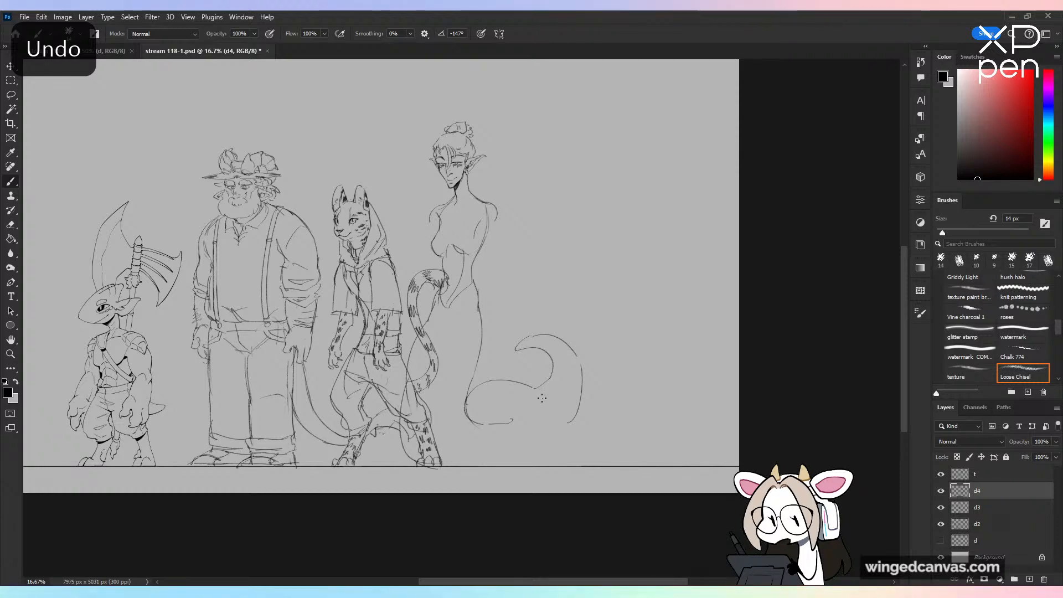
key(ctrl+z)
key(ctrl+z)
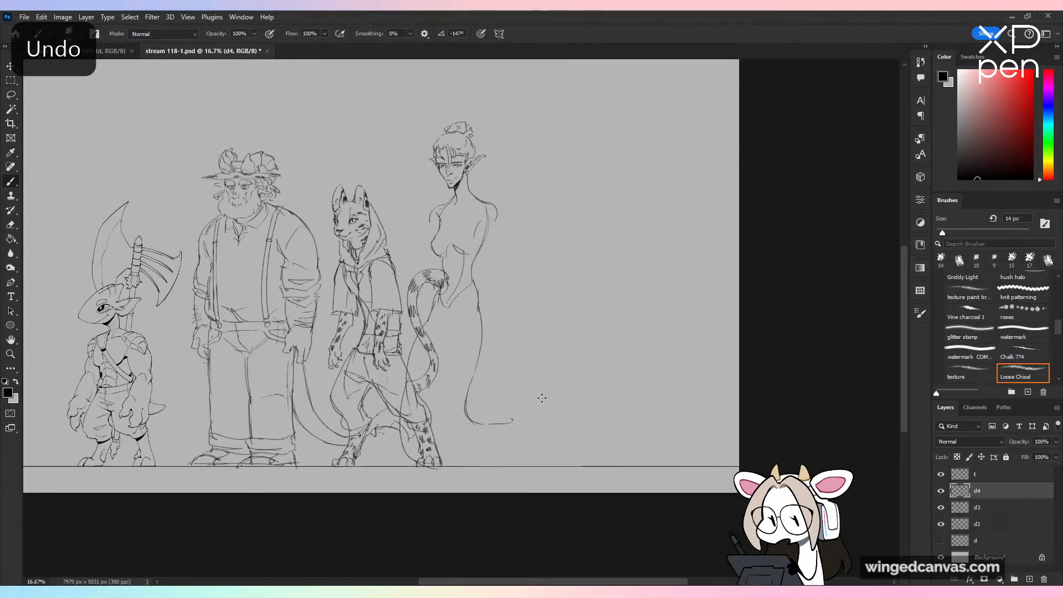
Step: Draw a low tail coil sweeping back and down to the ground line, with the tail tip curling behind the cat figure's feet
key(ctrl+plus)
drag(469, 467, 604, 460)
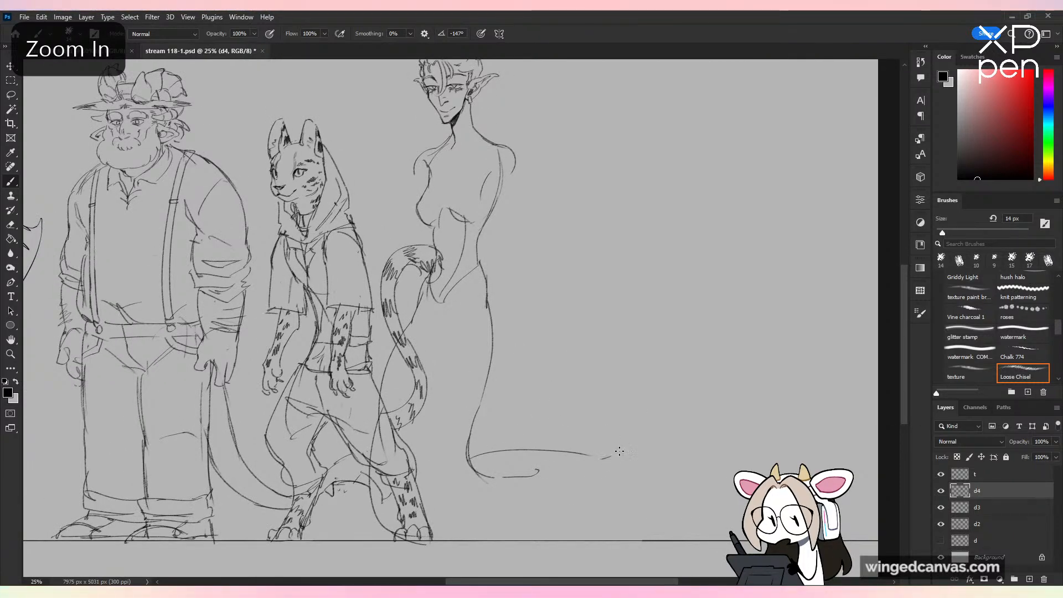
key(ctrl+z)
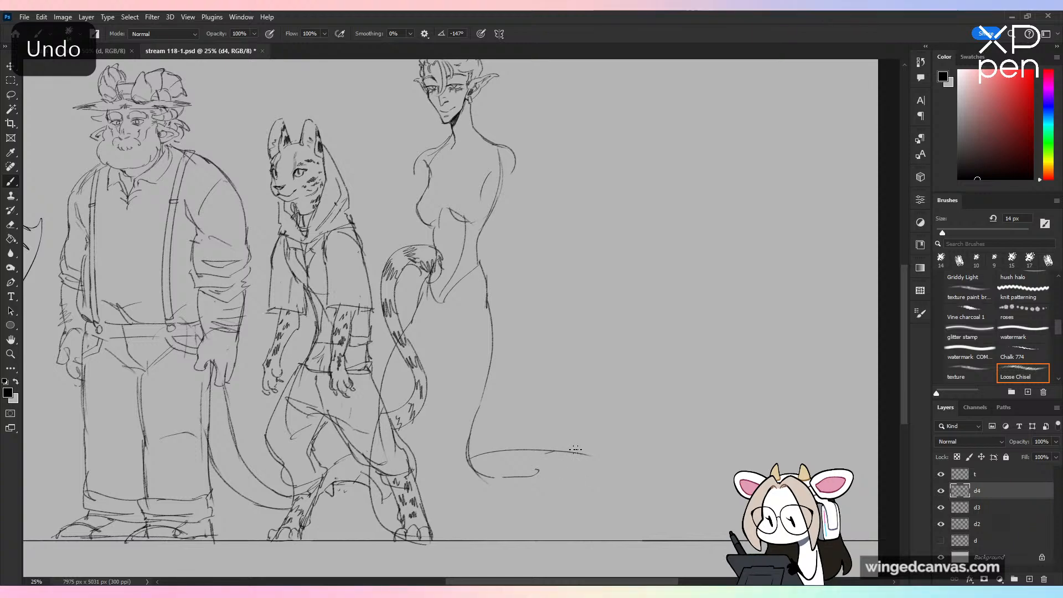
mouse_move(576, 449)
mouse_down()
mouse_move(612, 465)
mouse_move(603, 536)
mouse_up()
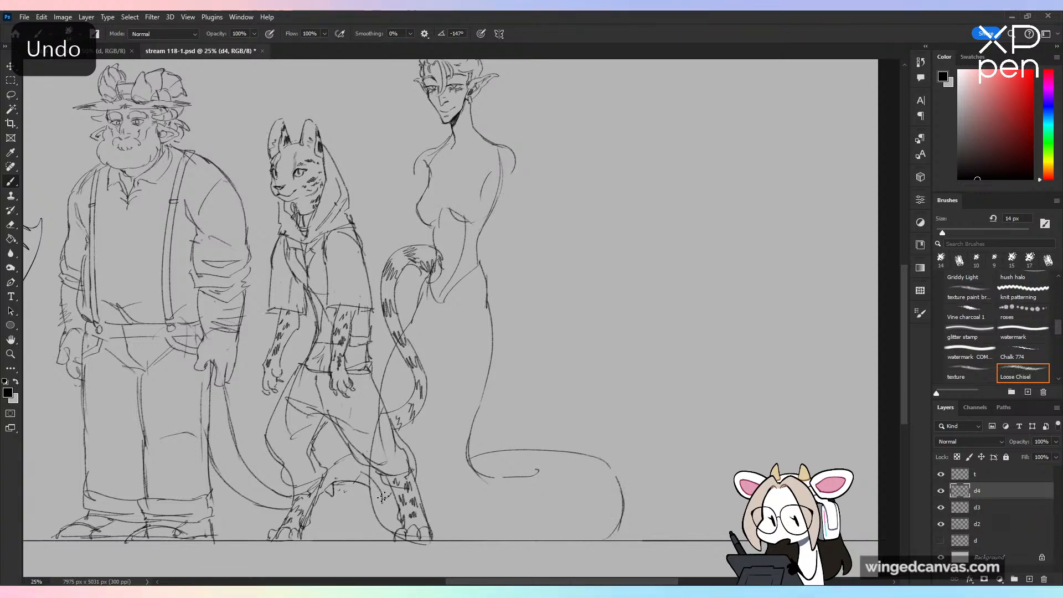
mouse_move(368, 491)
mouse_down()
mouse_move(277, 516)
mouse_move(258, 534)
mouse_up()
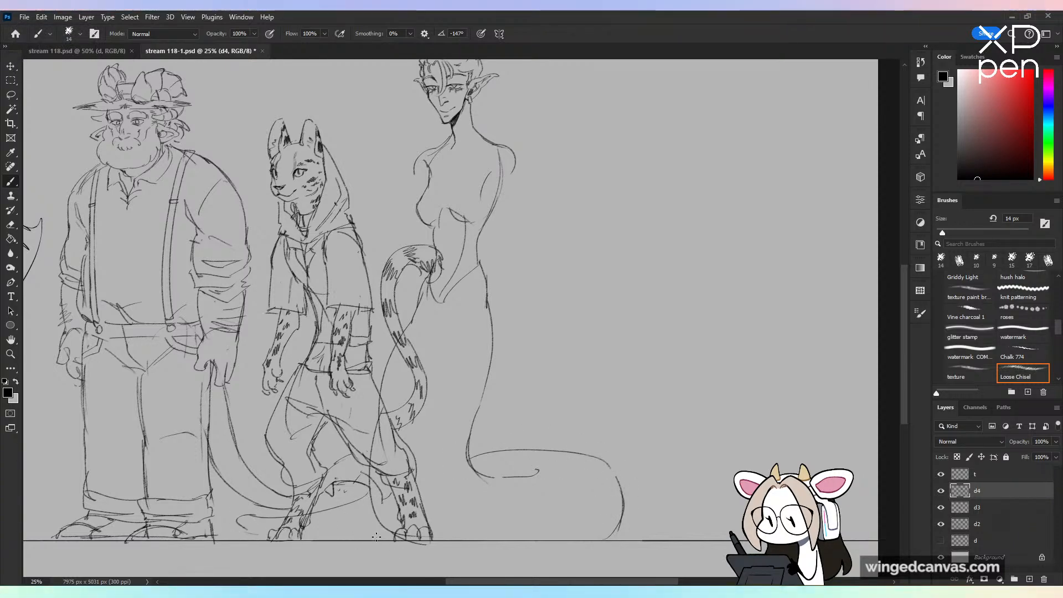
key(ctrl+minus)
key(ctrl+plus)
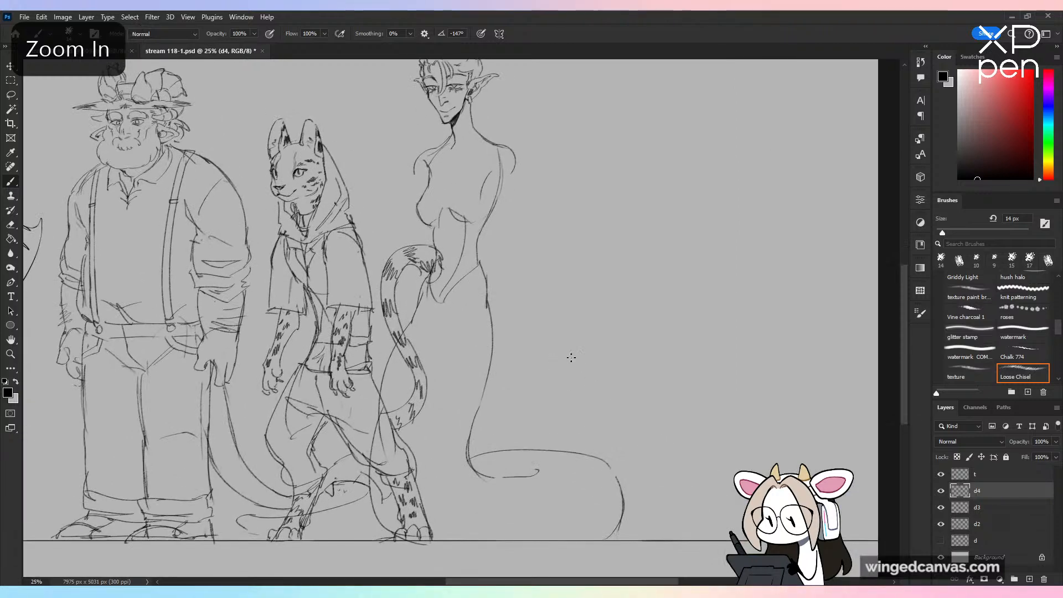
Step: Sketch the inner curve of the near-side shoulder and the Yuan-Ti's far-side upper arm hanging beside the chest
drag(571, 357, 613, 542)
key(ctrl+plus)
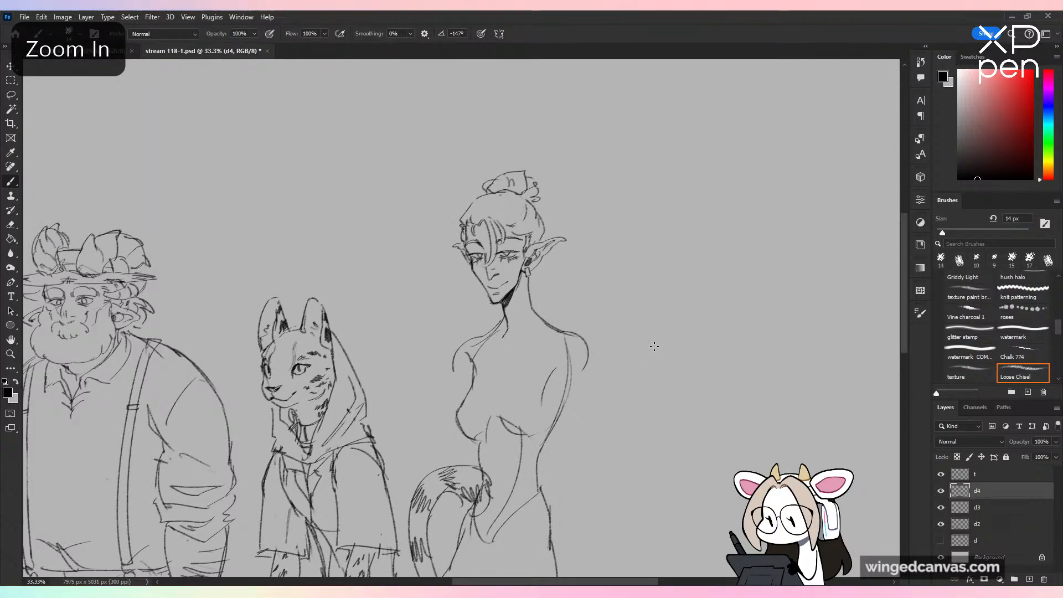
drag(564, 333, 548, 350)
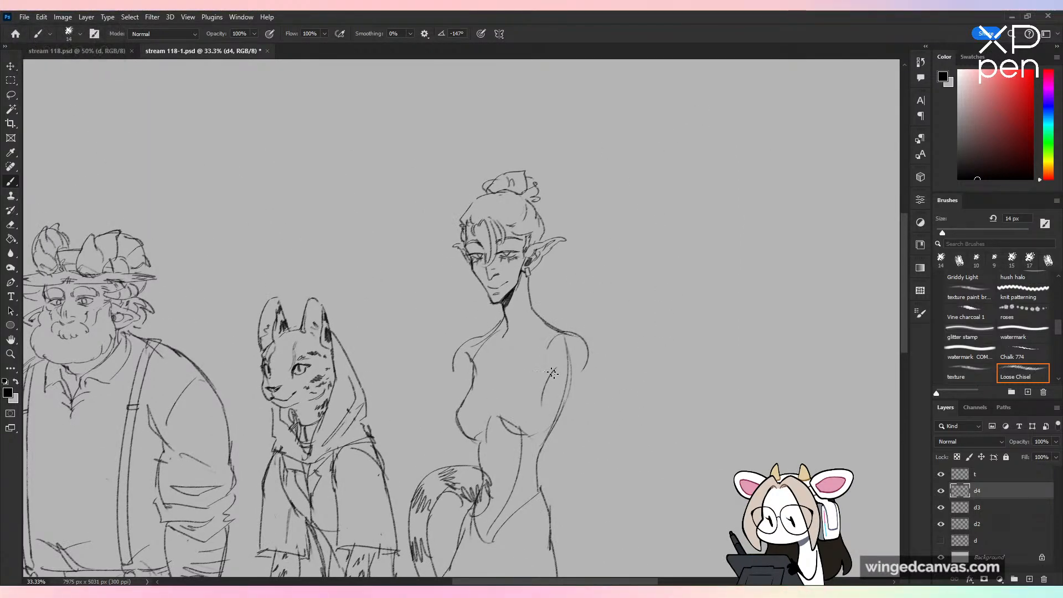
drag(466, 363, 445, 471)
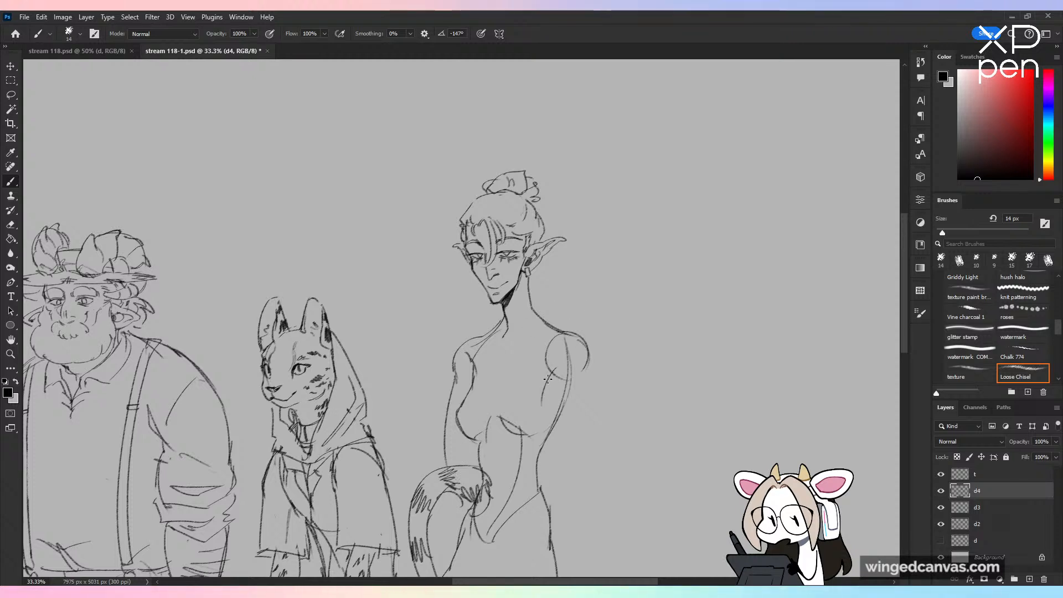
drag(562, 426, 554, 437)
Step: Handwrite the label "Yuan-Ti" in the empty space beside the figure's head
mouse_move(600, 490)
mouse_down()
mouse_move(534, 513)
mouse_move(521, 530)
mouse_up()
drag(548, 212, 547, 275)
mouse_move(567, 235)
mouse_down()
mouse_move(583, 234)
mouse_move(597, 254)
mouse_up()
drag(603, 242, 614, 255)
mouse_move(659, 215)
mouse_down()
mouse_move(649, 256)
mouse_move(673, 213)
mouse_up()
drag(670, 236, 666, 256)
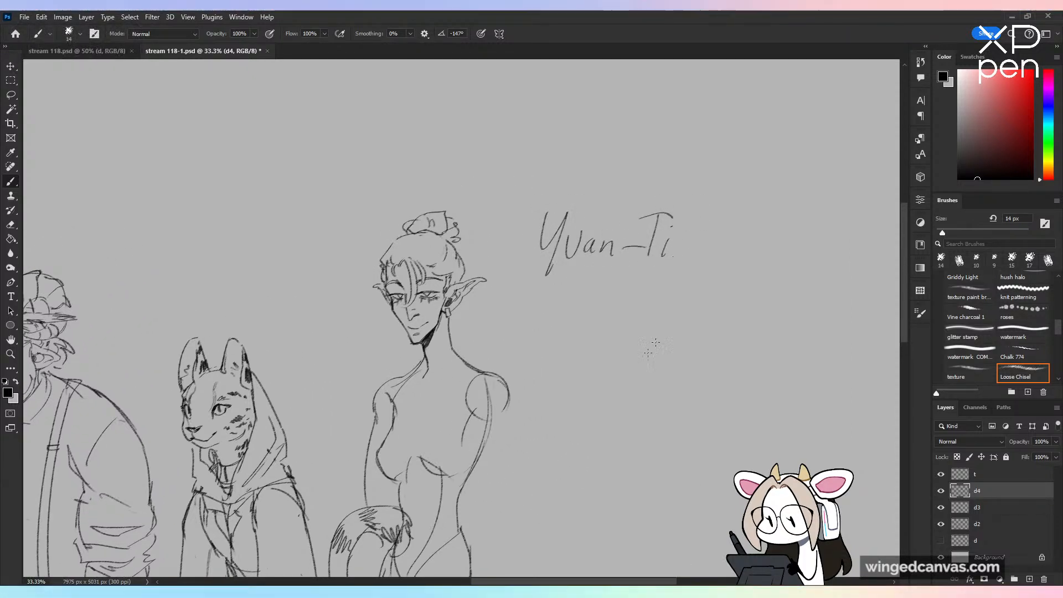
Step: Select the handwritten "Yuan-Ti" label with a freehand lasso, delete it and clear the selection
key(l)
mouse_move(742, 288)
mouse_down()
mouse_move(506, 244)
mouse_move(767, 252)
mouse_up()
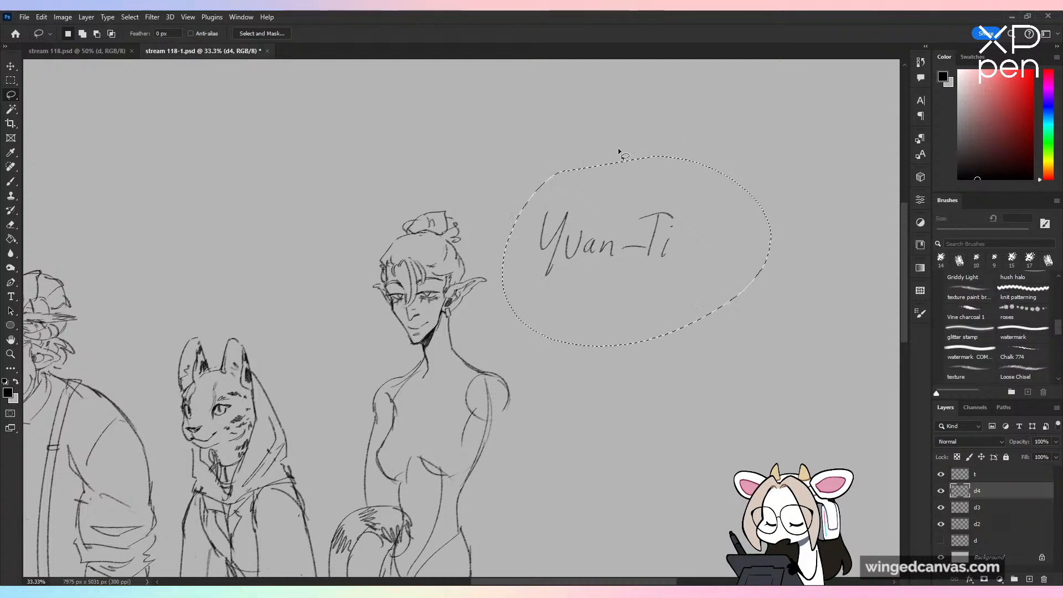
key(Delete)
key(ctrl+d)
key(b)
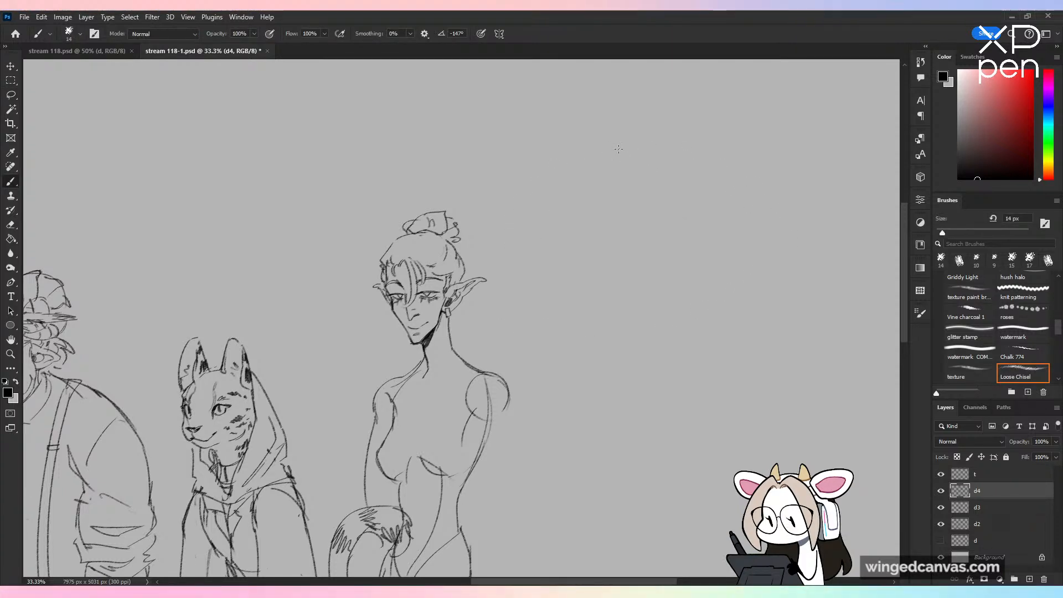
Step: Erase the Yuan-Ti's far-side arm and rounded shoulder cap
mouse_move(553, 422)
mouse_down()
mouse_move(612, 261)
mouse_move(637, 265)
mouse_up()
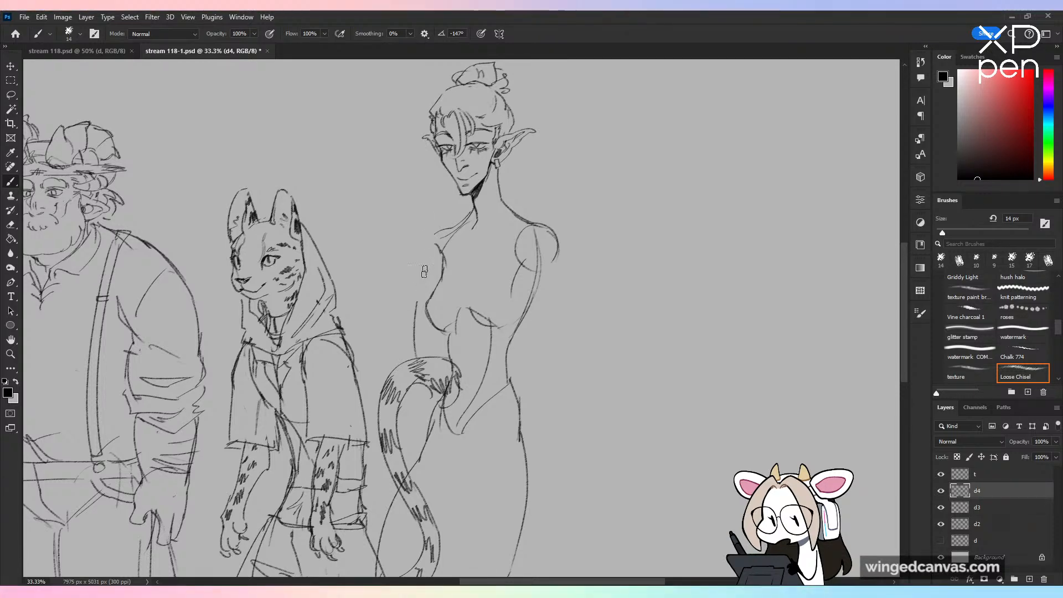
key(ctrl+minus)
key(ctrl+plus)
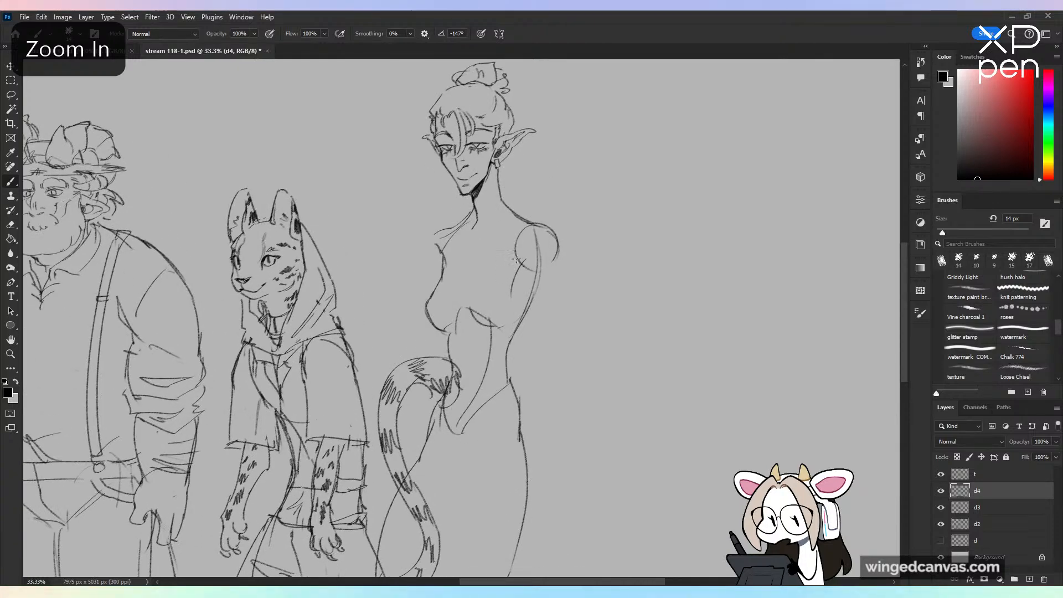
Step: Try to pose the near-side arm bent behind the back, with the forearm crossing at the waist
key(period)
drag(554, 256, 540, 289)
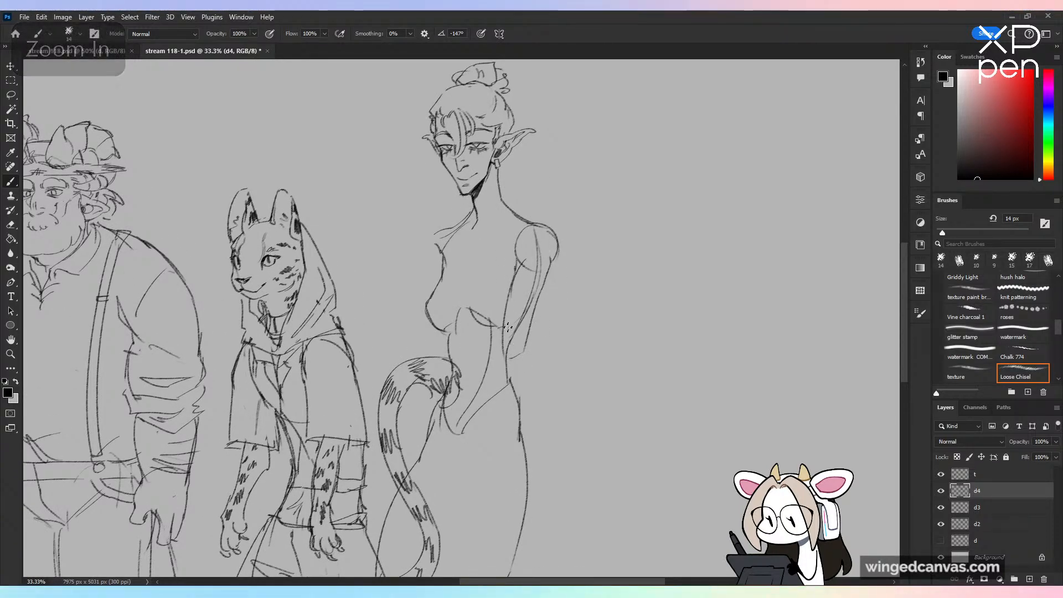
drag(435, 342, 508, 326)
key(ctrl+minus)
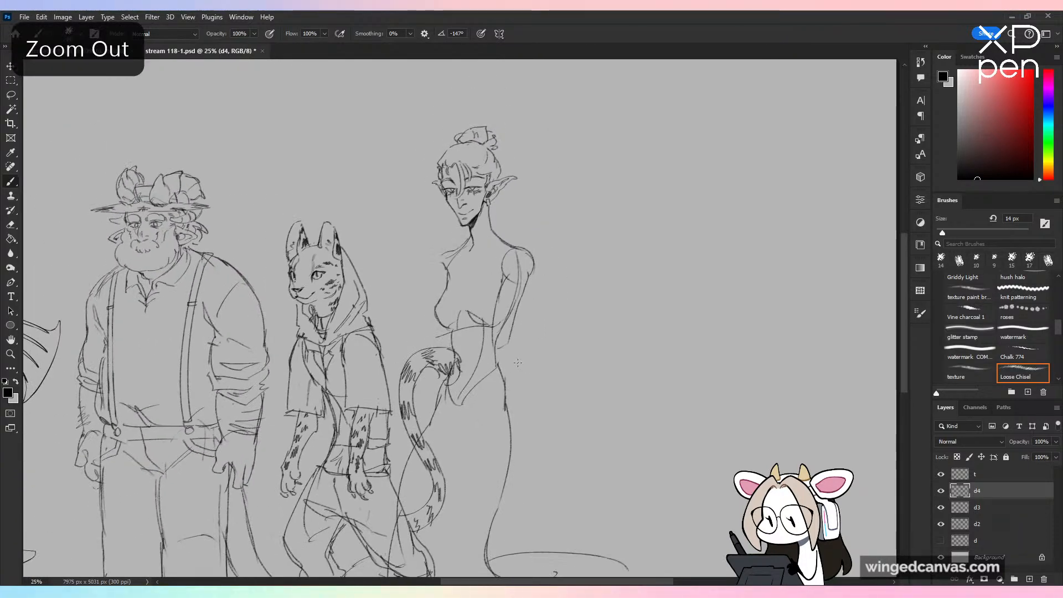
key(ctrl+z)
key(ctrl+z)
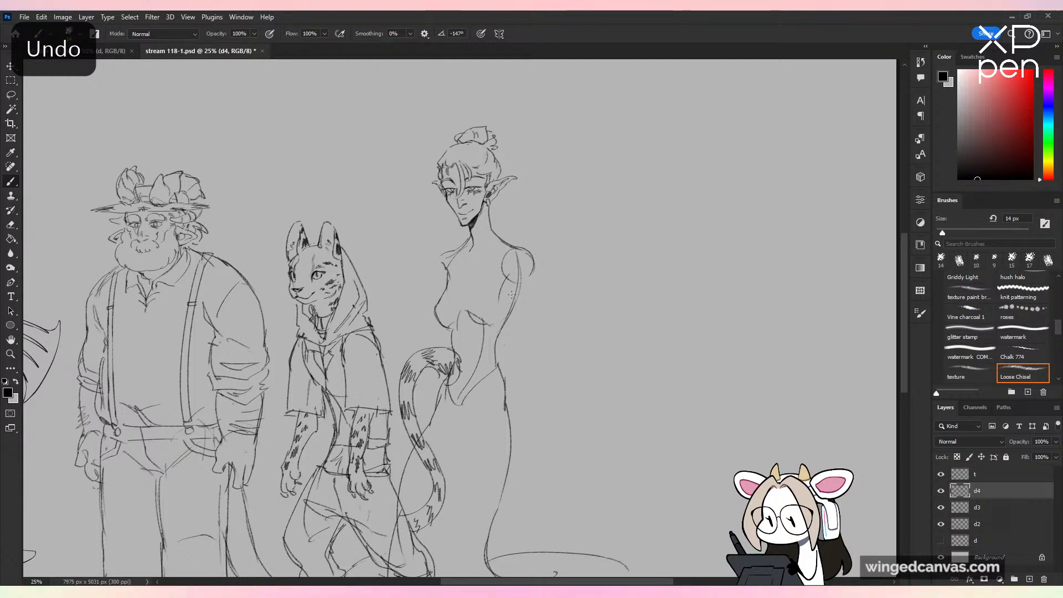
key(ctrl+z)
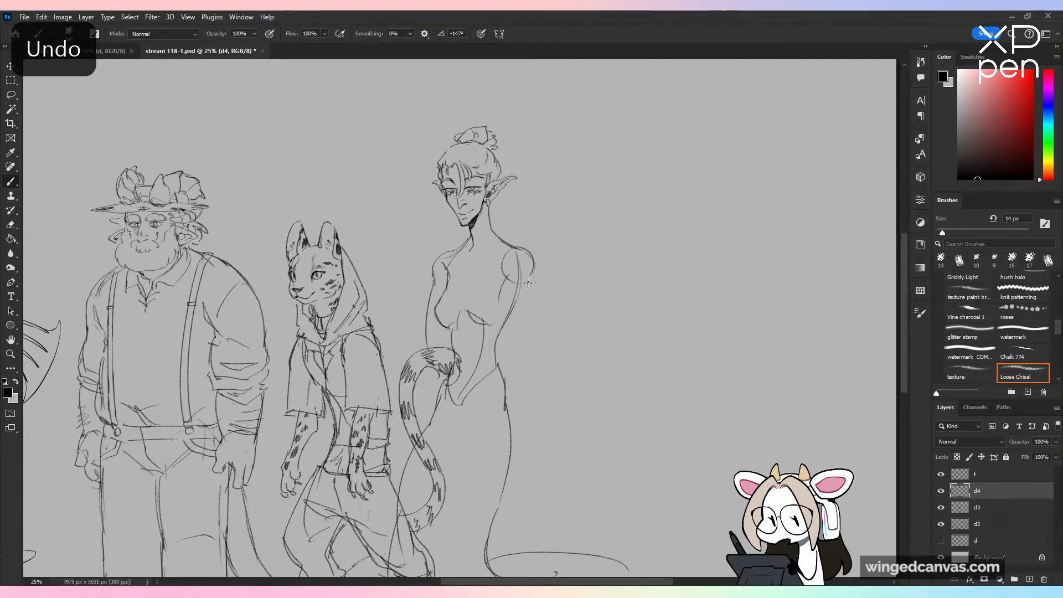
key(ctrl+z)
Step: Draw the near-side arm hanging straight down, with a slim upper arm, an elbow curve and a long forearm narrowing at the wrist
drag(527, 269, 534, 332)
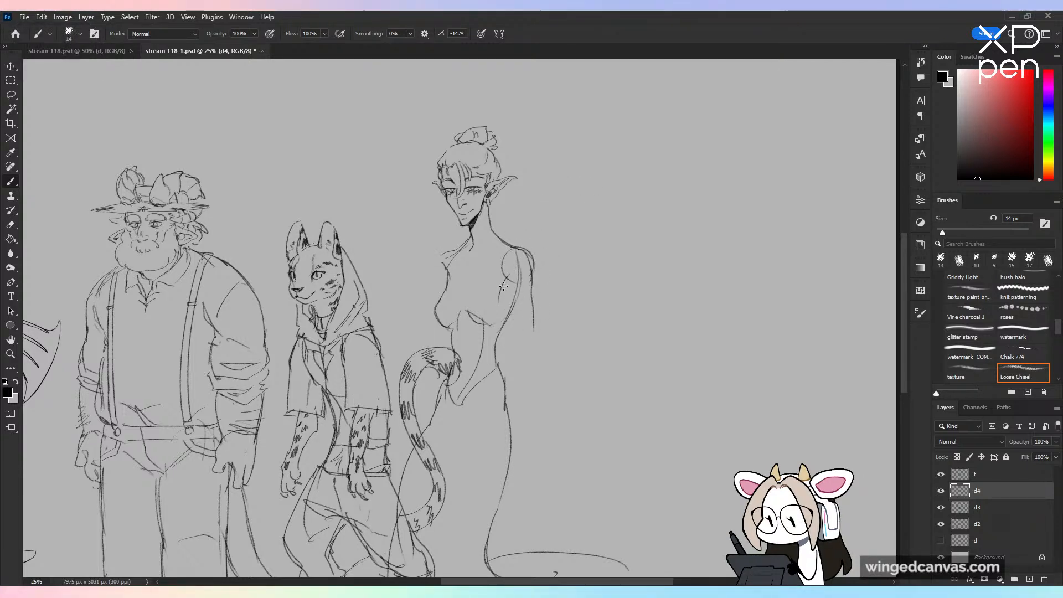
mouse_move(501, 285)
mouse_down()
mouse_move(537, 354)
mouse_move(519, 380)
mouse_up()
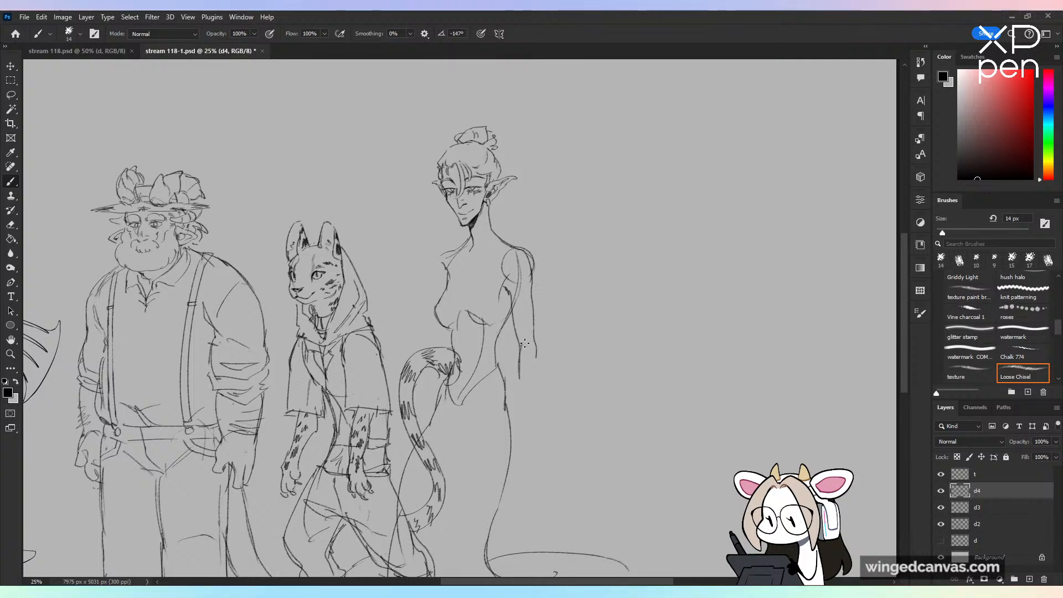
mouse_move(524, 343)
mouse_down()
mouse_move(537, 388)
mouse_move(525, 455)
mouse_up()
drag(534, 407, 526, 446)
key(ctrl+z)
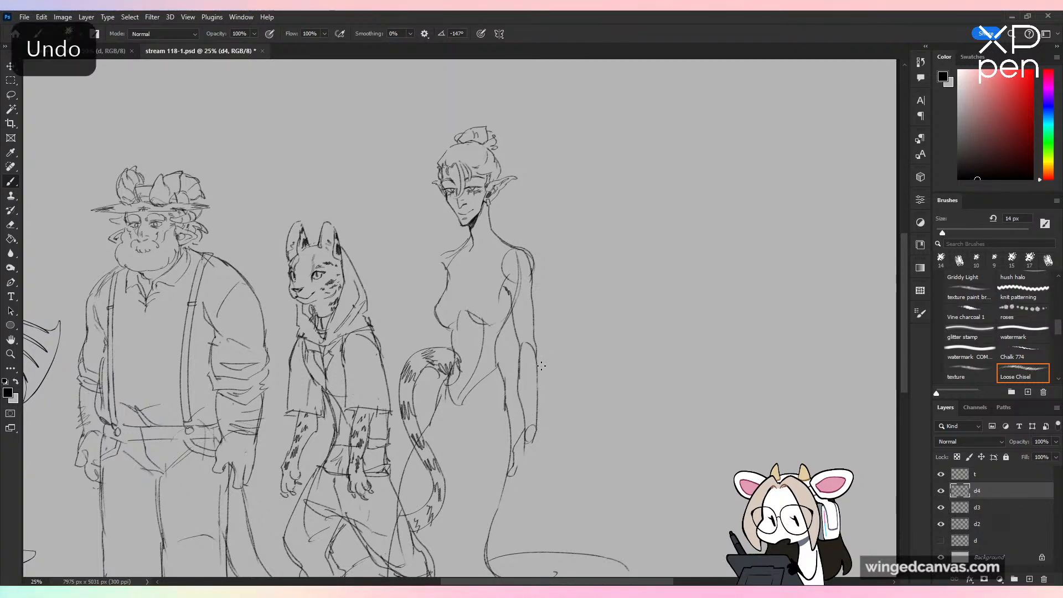
Step: Draw a slender near-side hand with long pointed fingers and redraw the far-side shoulder curve
drag(525, 437, 519, 459)
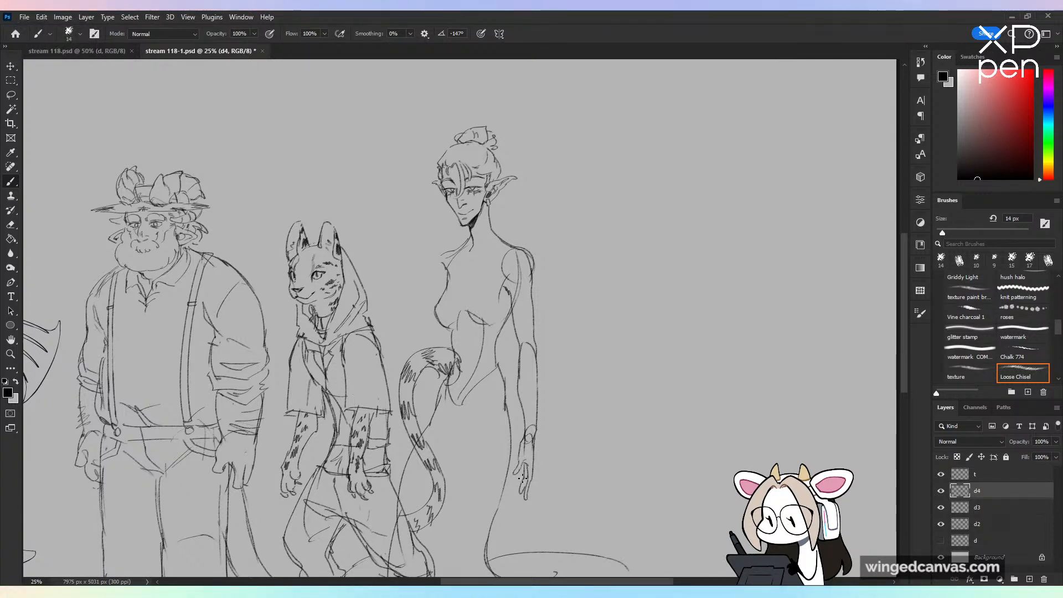
key(ctrl+z)
drag(525, 486, 523, 504)
drag(526, 467, 522, 491)
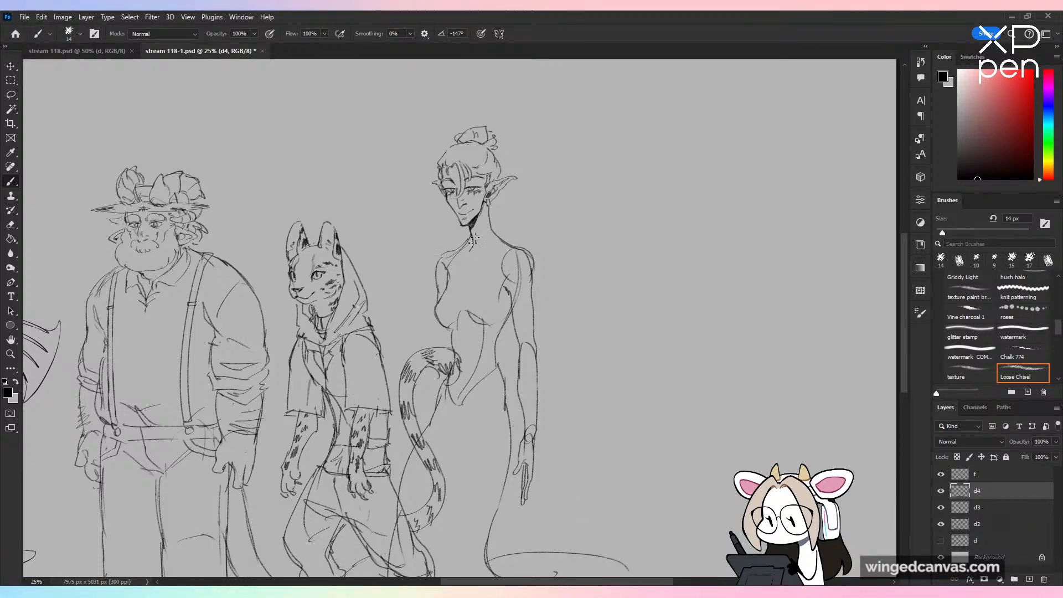
key(ctrl+plus)
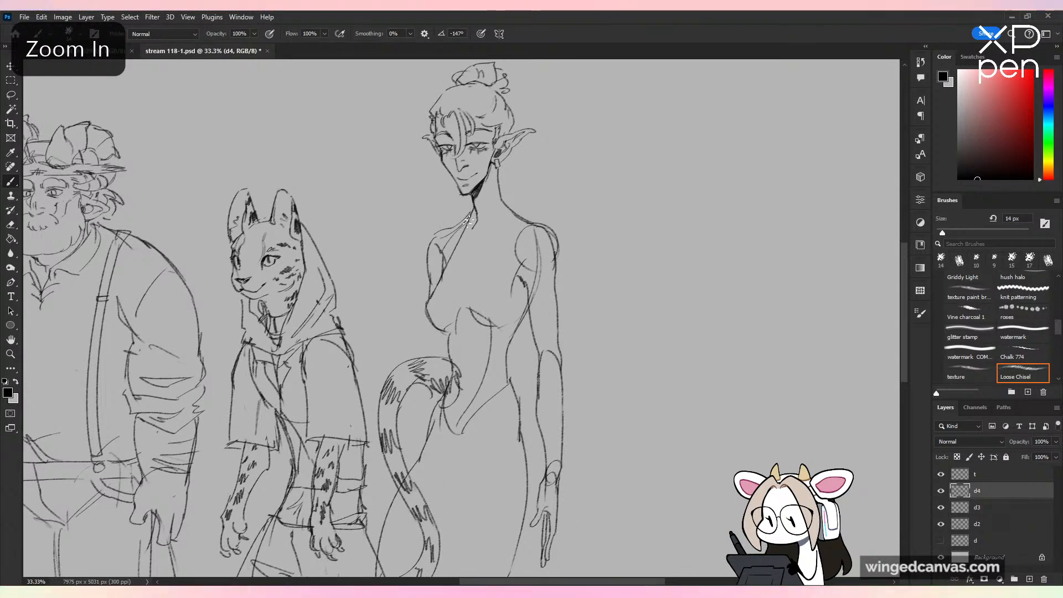
Step: Draw a high halter neckline from the Yuan-Ti's neck down to the armpit and erase the curve under the bust
mouse_move(475, 209)
mouse_down()
mouse_move(452, 263)
mouse_move(501, 190)
mouse_move(506, 237)
mouse_up()
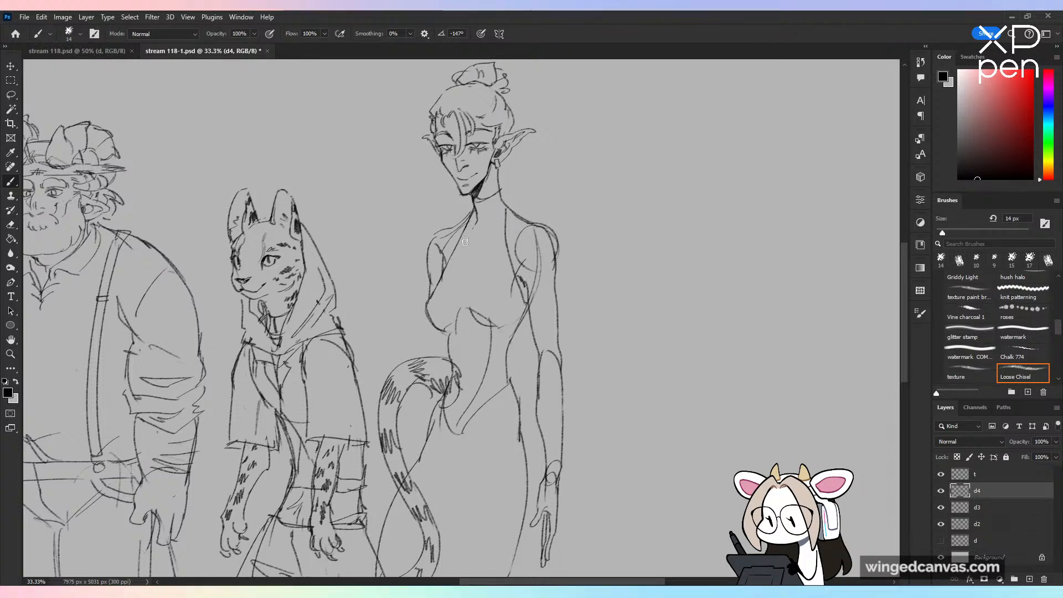
drag(477, 212, 474, 228)
mouse_move(450, 334)
mouse_down()
mouse_move(474, 336)
mouse_move(460, 304)
mouse_move(497, 328)
mouse_up()
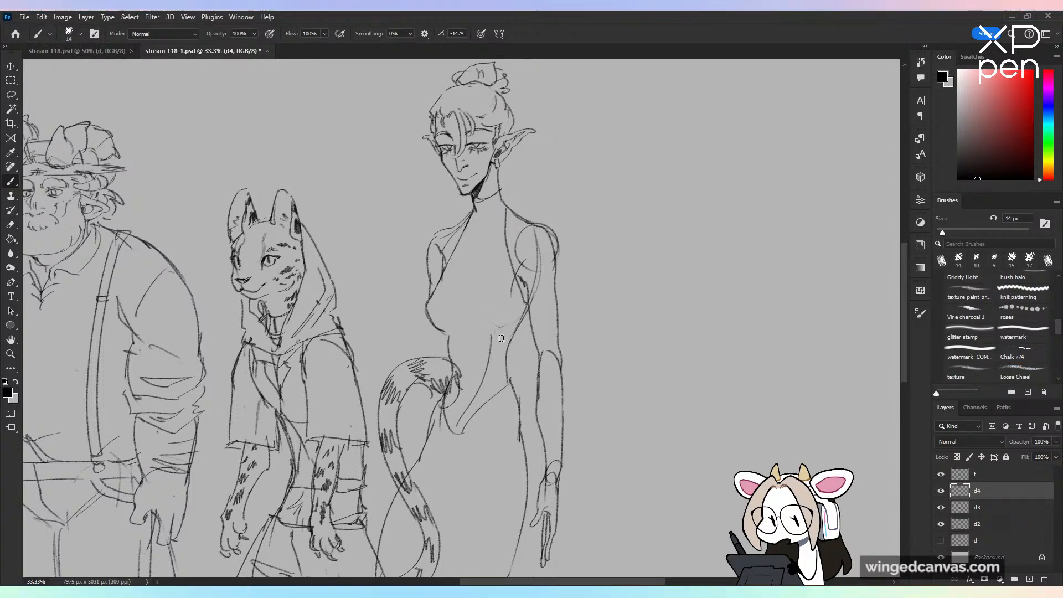
key(ctrl+minus)
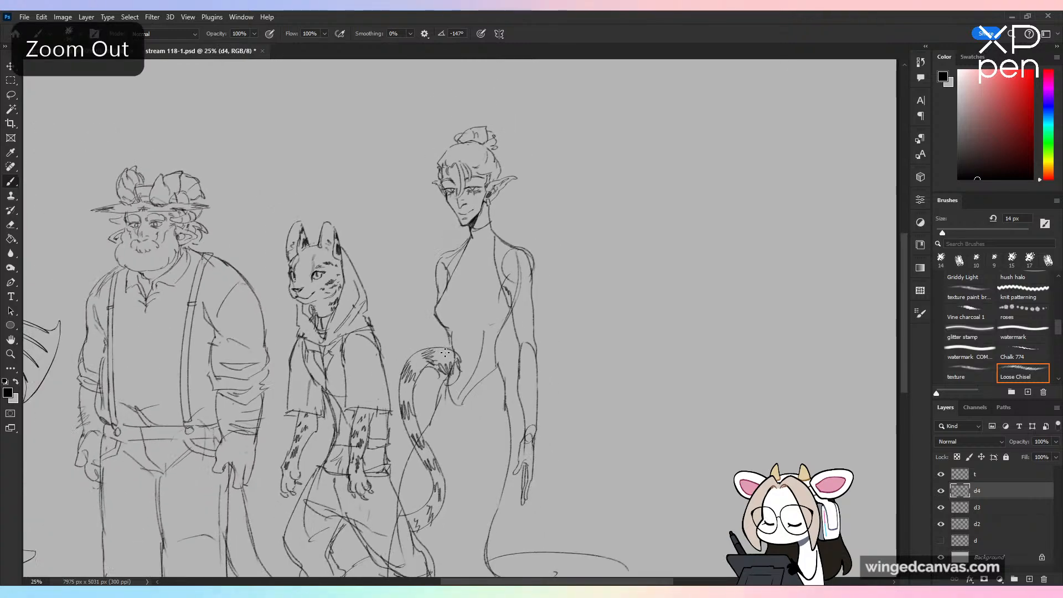
Step: Add fold lines down the front of the Yuan-Ti's halter top and a double-line band across the waist
key(ctrl+plus)
key(ctrl+z)
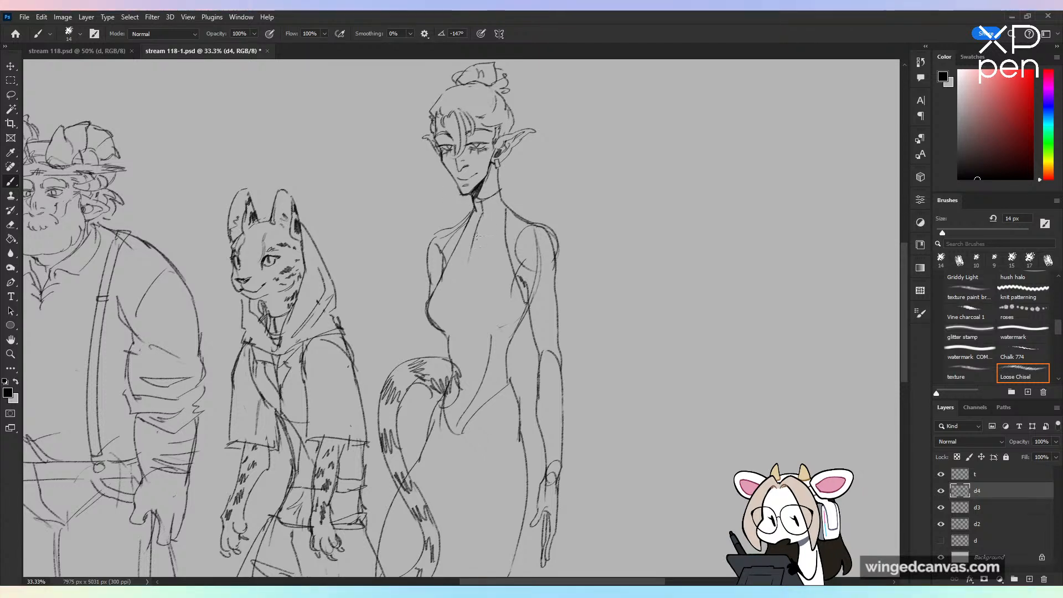
key(ctrl+z)
drag(477, 221, 465, 318)
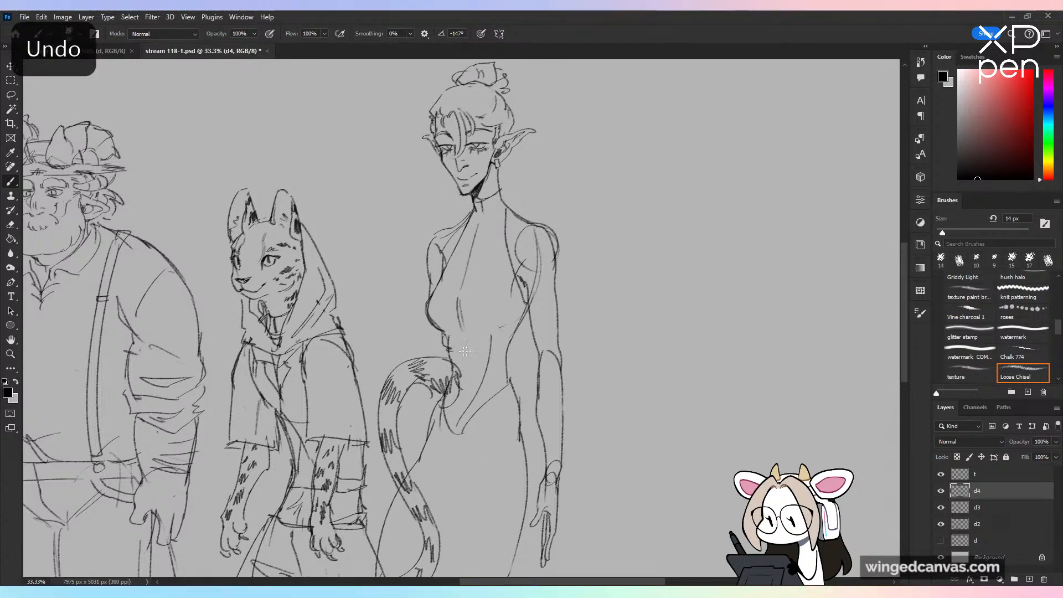
mouse_move(451, 354)
mouse_down()
mouse_move(495, 345)
mouse_move(508, 365)
mouse_up()
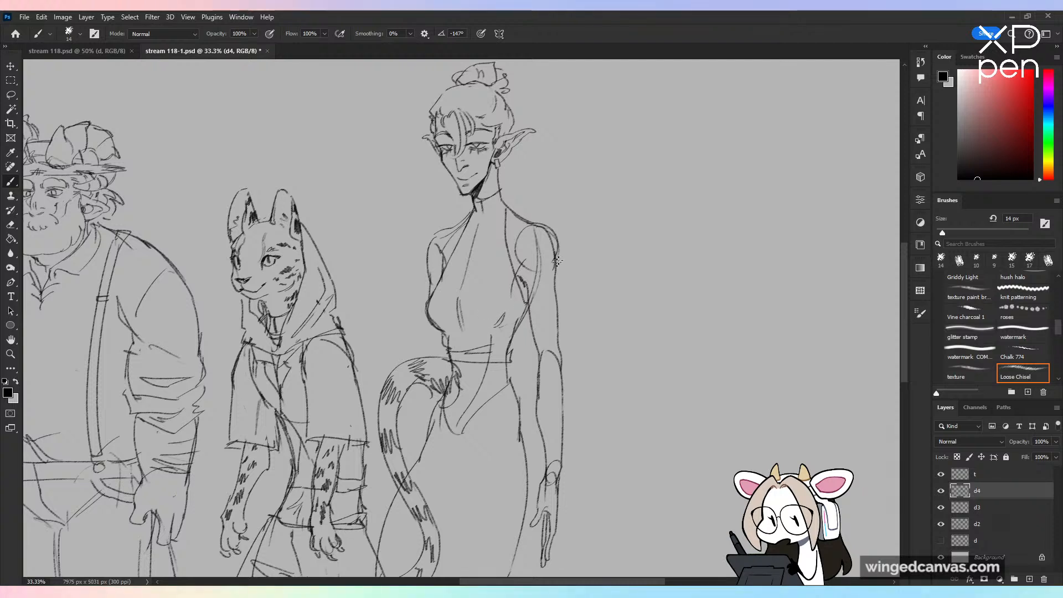
Step: Erase the construction lines inside both of the Yuan-Ti's shoulders, leaving clean outer contours
mouse_move(535, 254)
mouse_down()
mouse_move(542, 304)
mouse_move(518, 246)
mouse_move(537, 235)
mouse_move(554, 254)
mouse_move(547, 227)
mouse_move(537, 226)
mouse_move(555, 233)
mouse_move(584, 287)
mouse_move(535, 223)
mouse_move(556, 259)
mouse_up()
click(1023, 372)
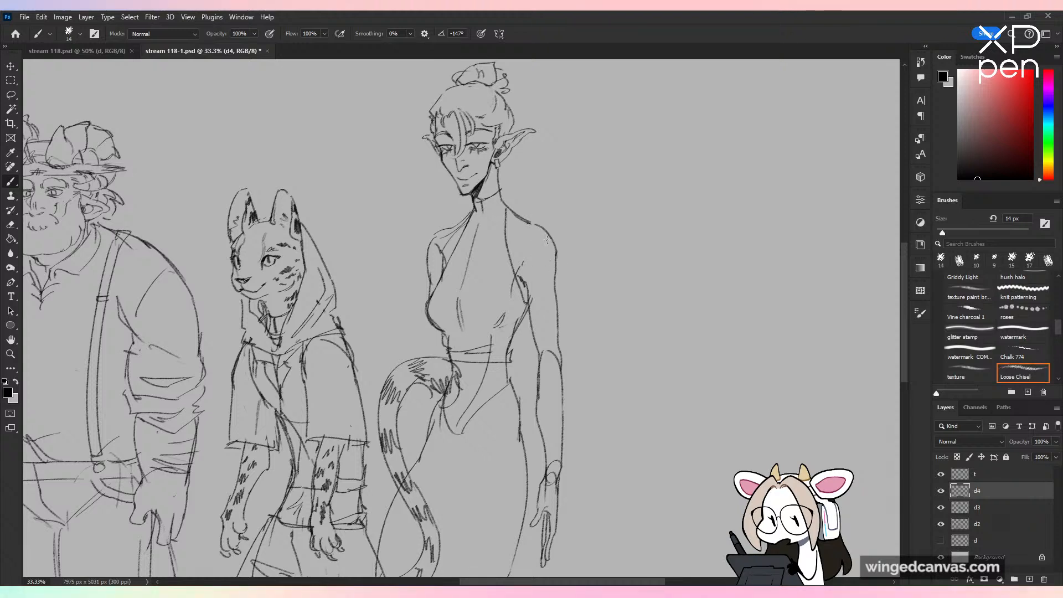
drag(440, 241, 446, 261)
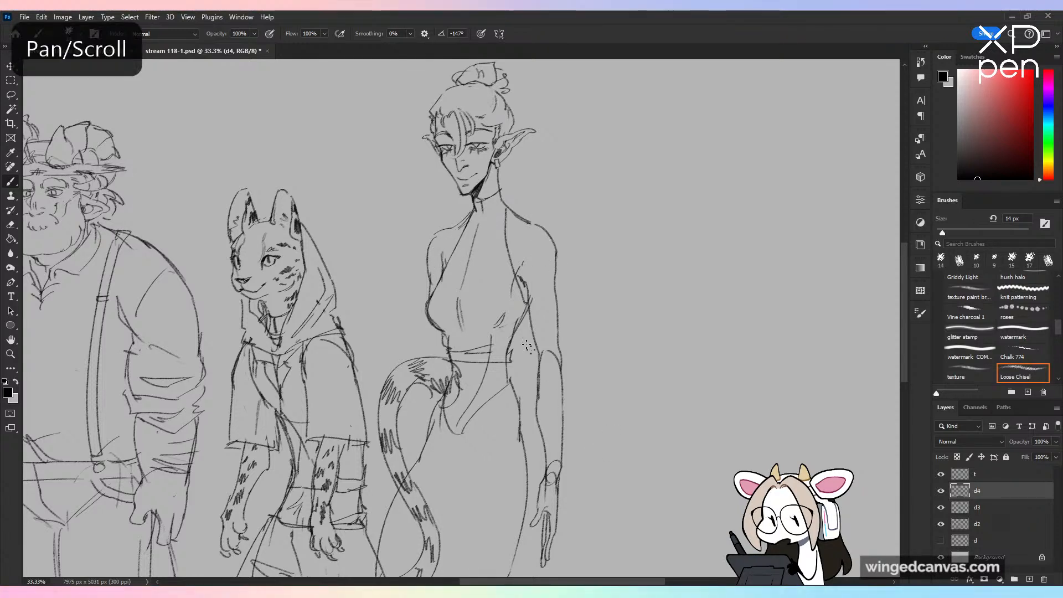
key(ctrl+z)
Step: Erase the high-cut bodysuit line at the Yuan-Ti's hips and draw long skirt-like folds below the waistband
drag(422, 404, 419, 457)
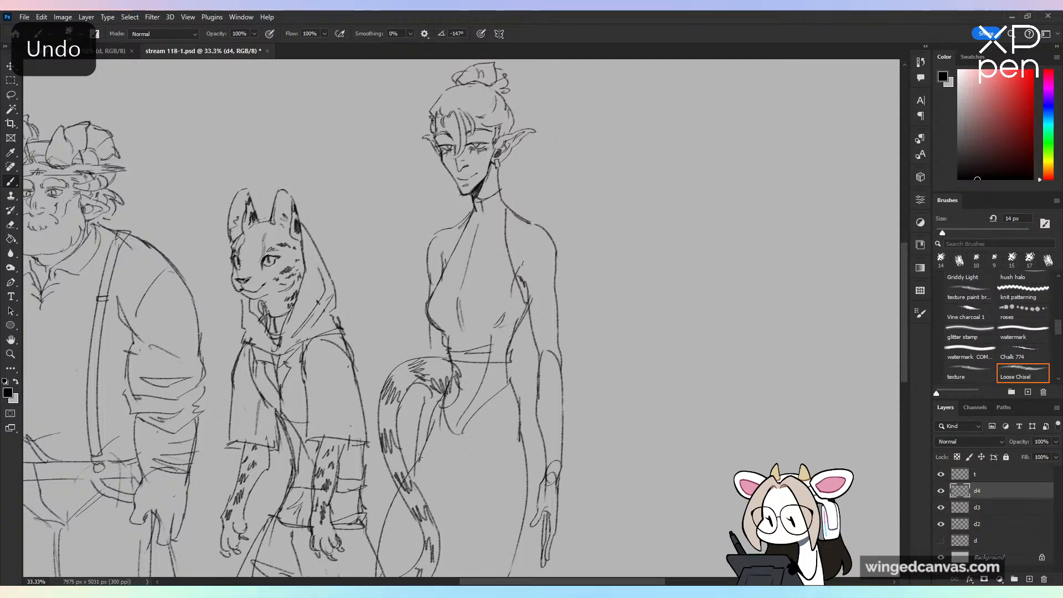
key(ctrl+minus)
drag(569, 435, 578, 317)
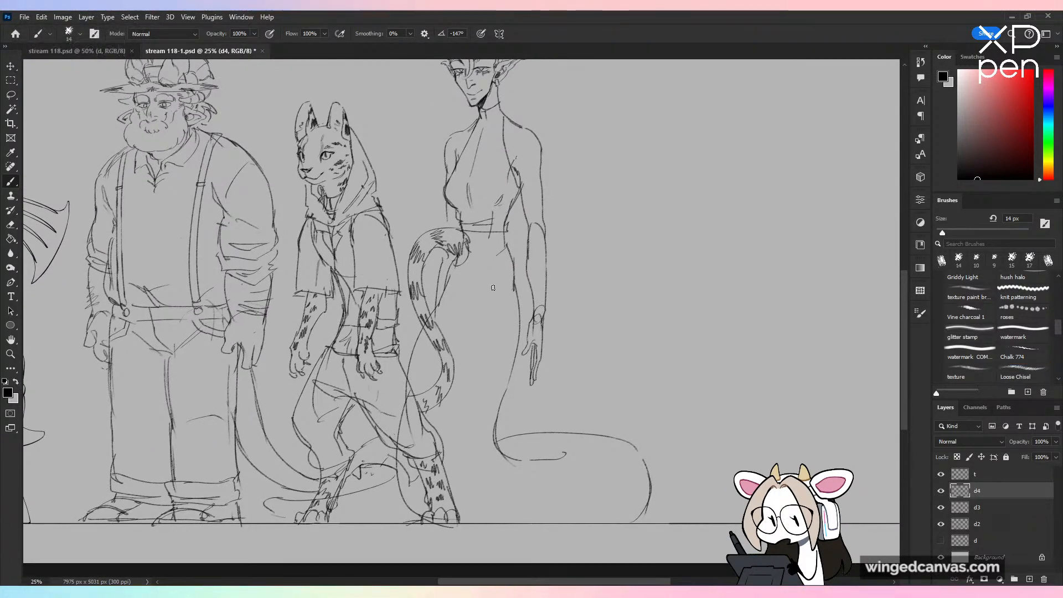
mouse_move(477, 240)
mouse_down()
mouse_move(478, 305)
mouse_move(506, 276)
mouse_move(501, 290)
mouse_move(450, 310)
mouse_up()
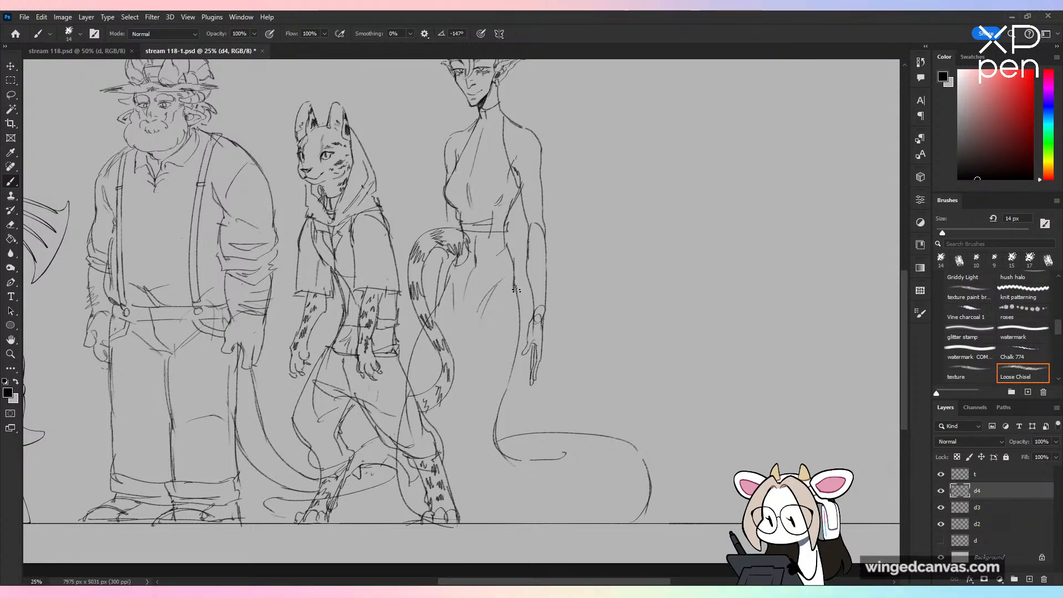
key(ctrl+z)
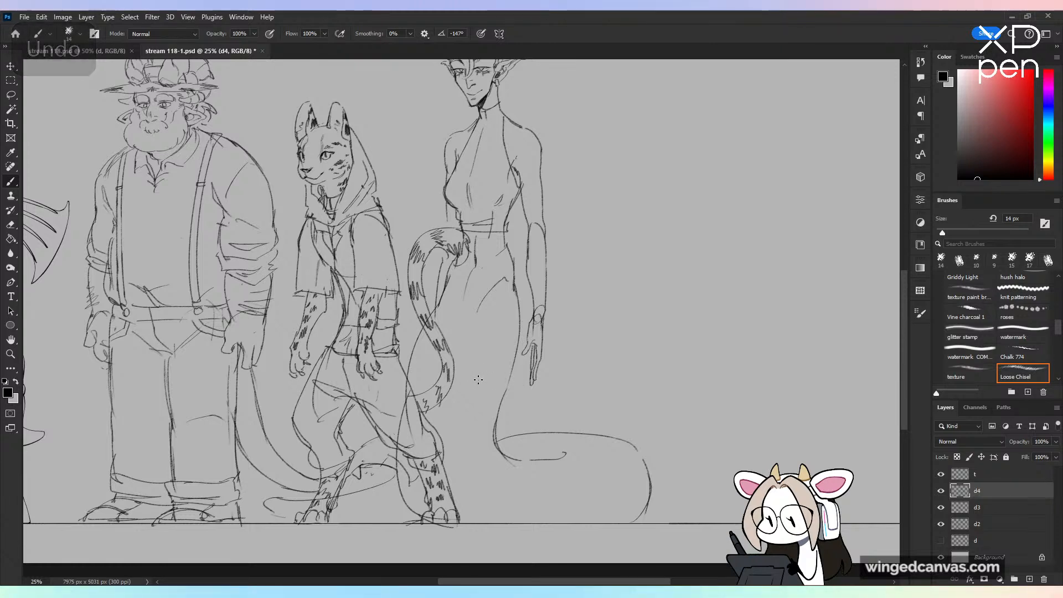
Step: Scatter small scale marks over the Yuan-Ti's serpent tail and strengthen the tail's front contour
drag(479, 382, 491, 390)
drag(451, 426, 457, 428)
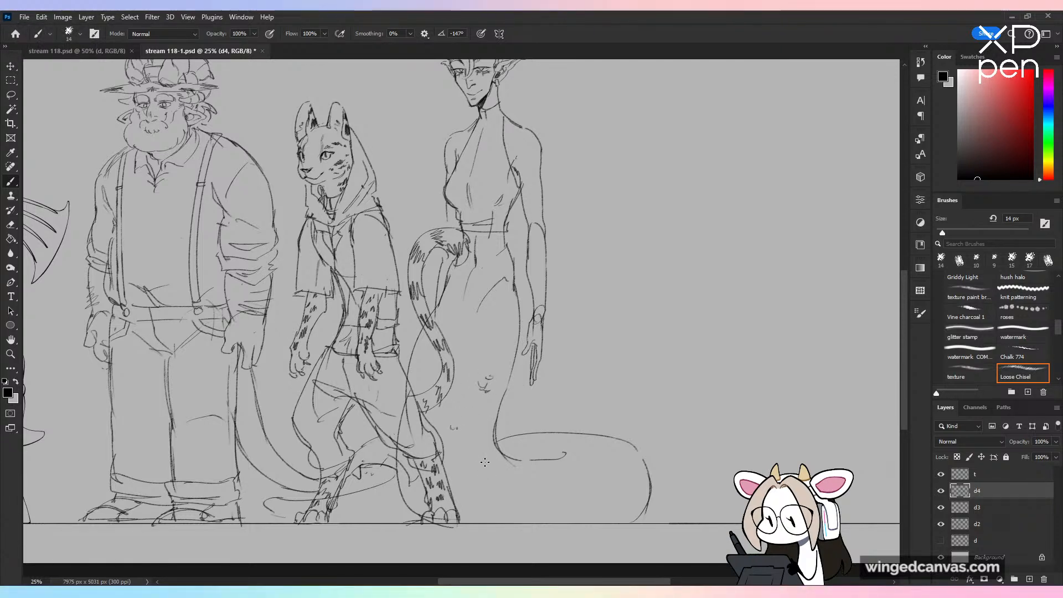
drag(589, 486, 610, 492)
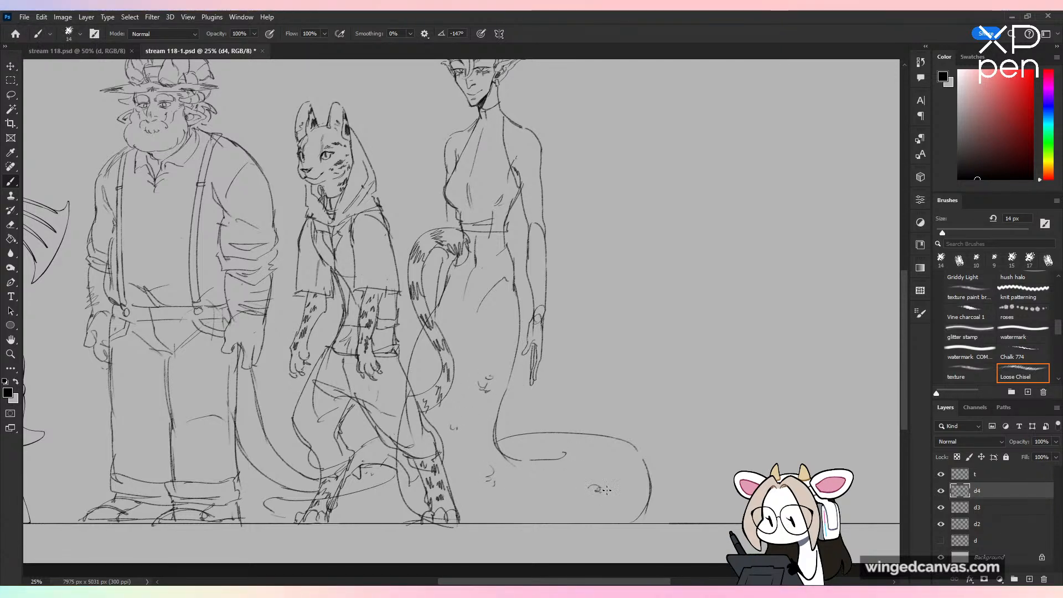
drag(556, 443, 543, 450)
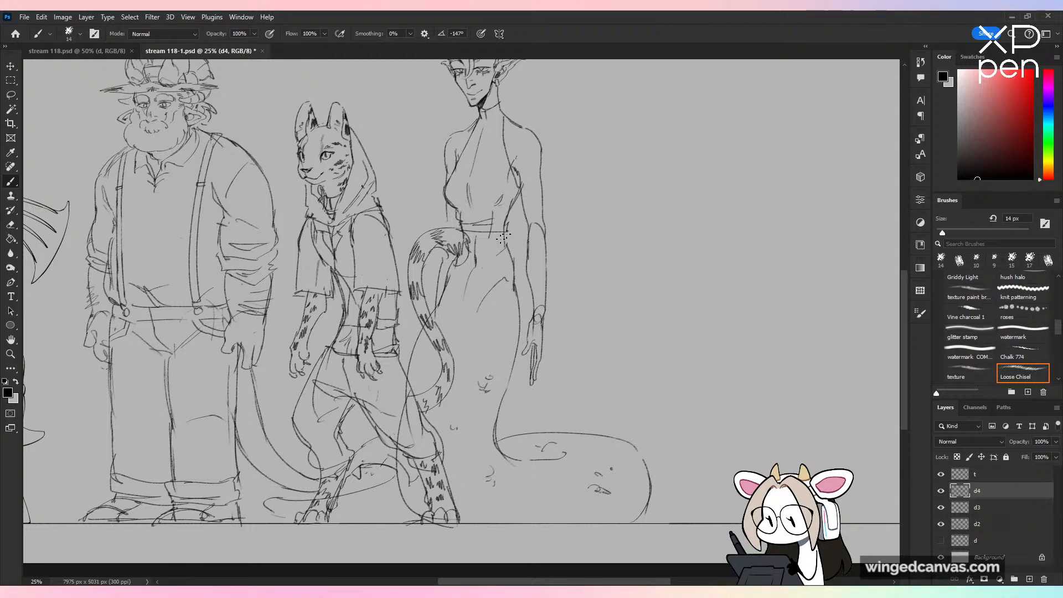
drag(411, 357, 404, 425)
drag(407, 387, 397, 459)
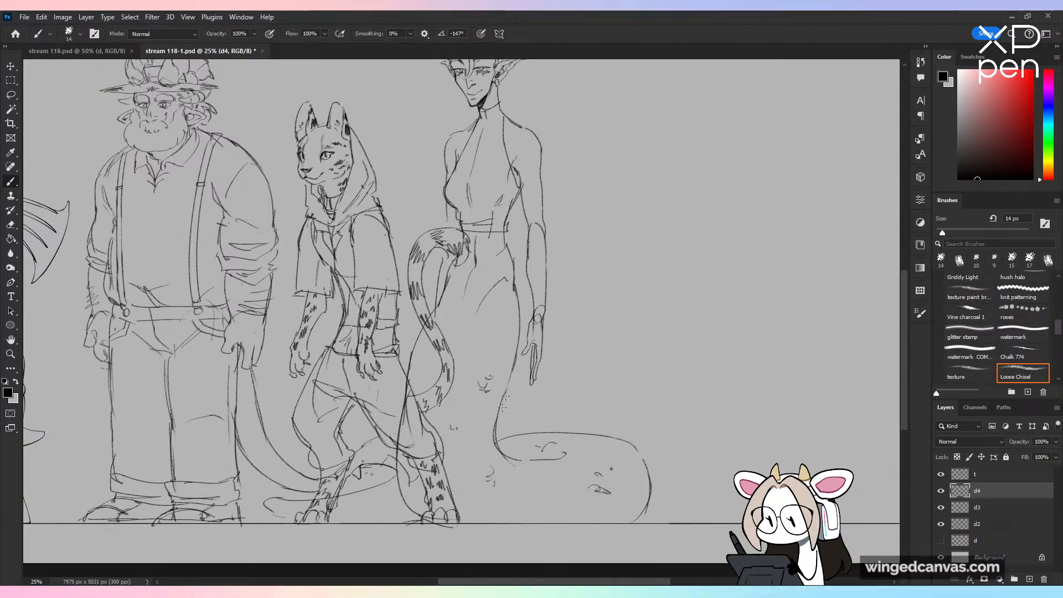
Step: On layer d3, erase the cat figure's tail and leg lines overlapping the Yuan-Ti's body with a 175 px eraser, then reselect layer d4
key(ctrl+minus)
key(ctrl+plus)
key(alt+bracketleft)
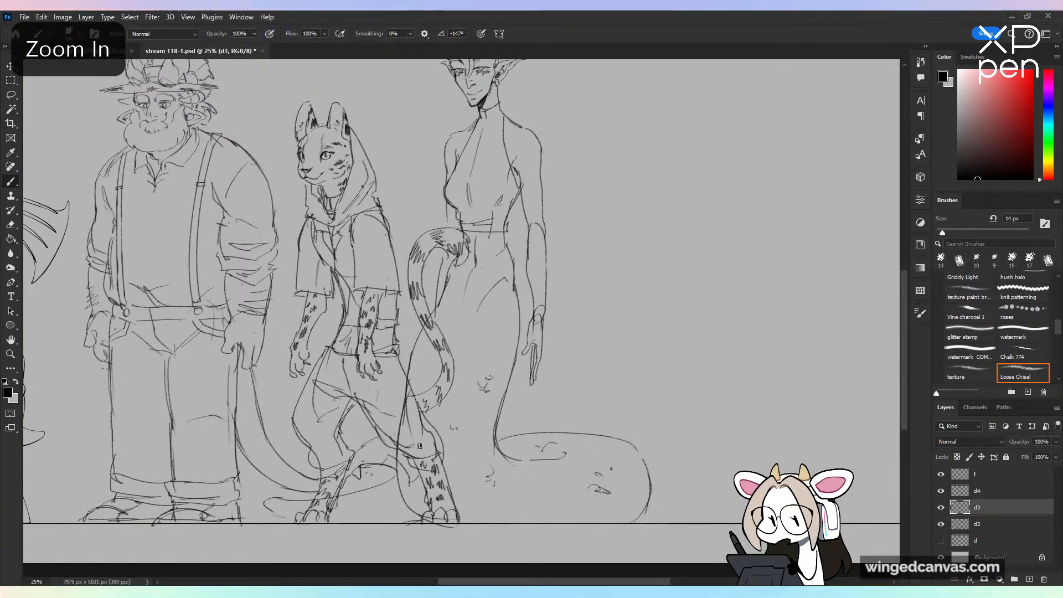
key(e)
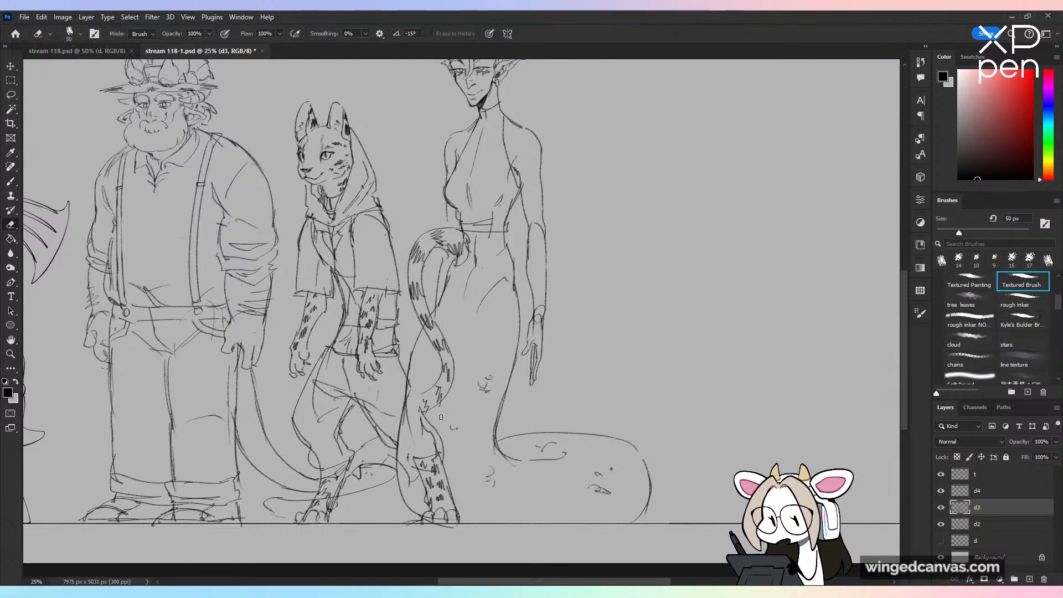
key(bracketright)
key(bracketright)
key(bracketright)
key(bracketright)
key(bracketright)
key(bracketright)
key(bracketright)
key(bracketright)
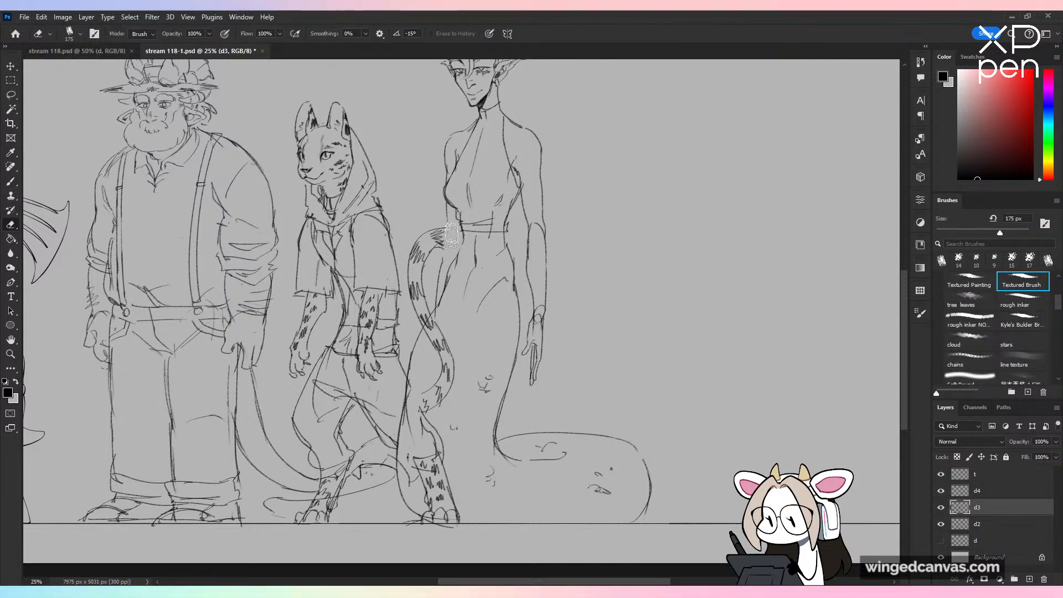
mouse_move(451, 236)
mouse_down()
mouse_move(464, 259)
mouse_move(443, 334)
mouse_move(429, 336)
mouse_move(450, 399)
mouse_move(425, 417)
mouse_move(426, 375)
mouse_move(411, 433)
mouse_move(415, 474)
mouse_move(425, 448)
mouse_move(445, 524)
mouse_move(454, 476)
mouse_up()
key(alt+bracketleft)
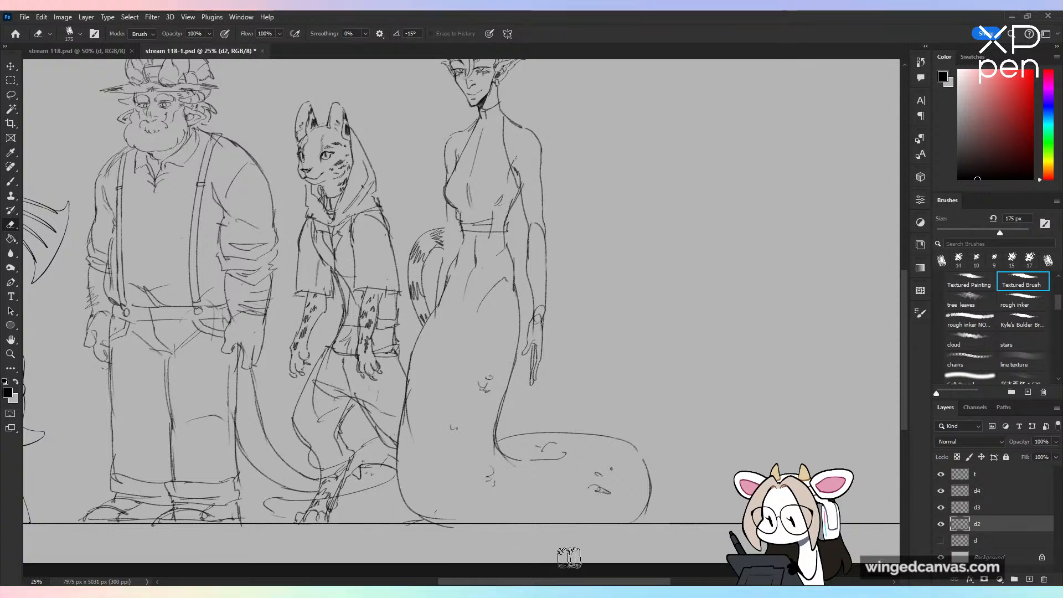
click(997, 490)
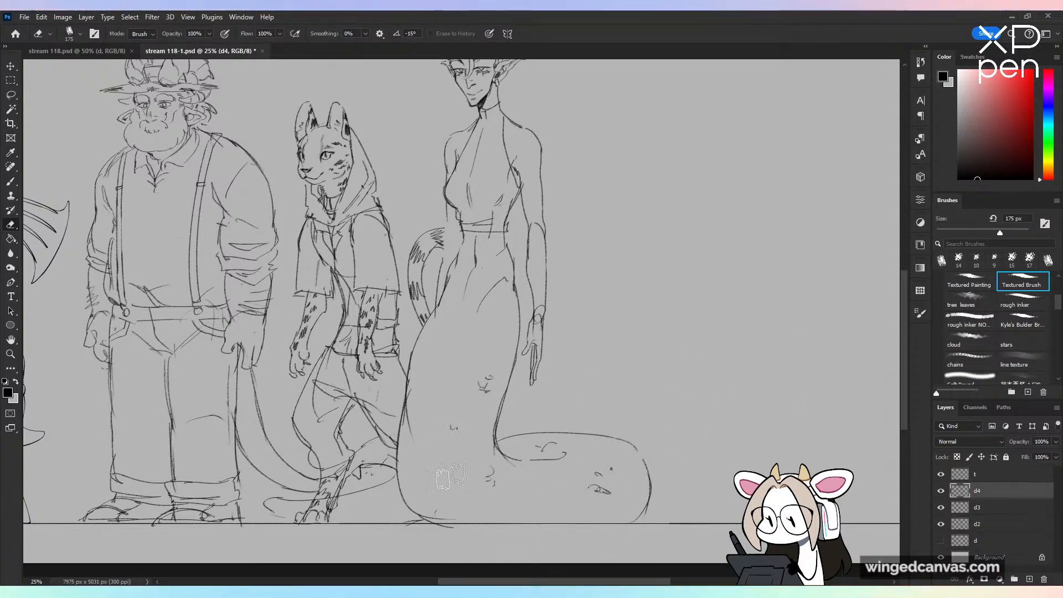
key(ctrl+minus)
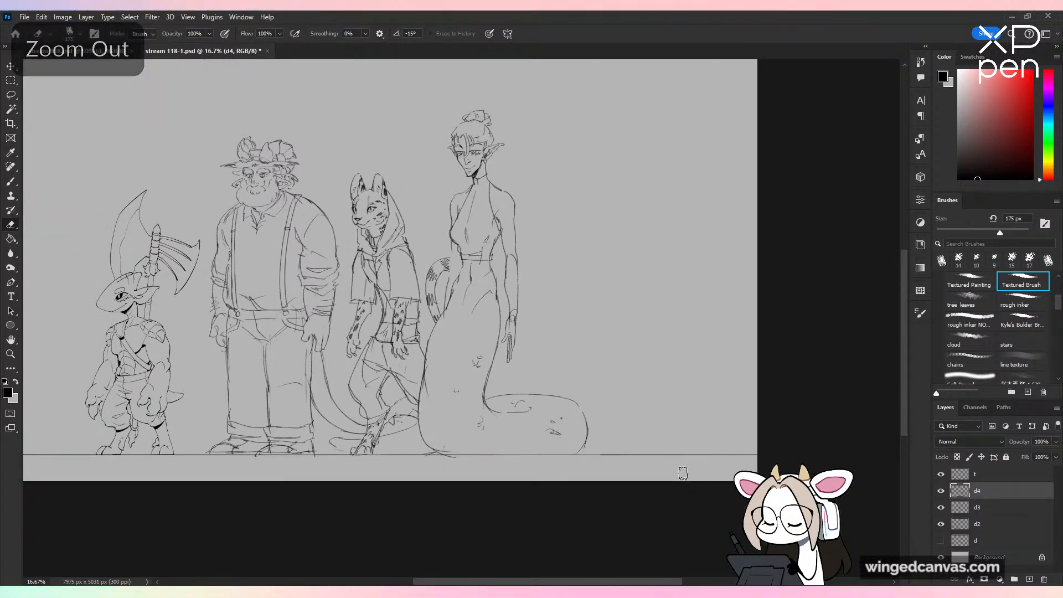
Step: Draw a curved armband around the Yuan-Ti's near-side upper arm
key(b)
key(ctrl+plus)
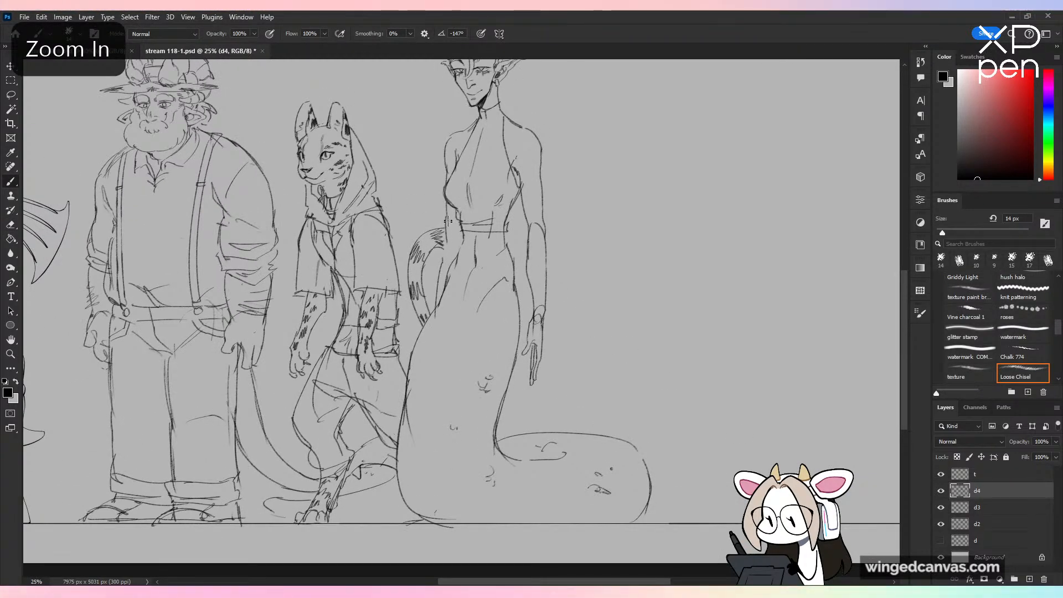
drag(590, 205, 566, 323)
key(ctrl+plus)
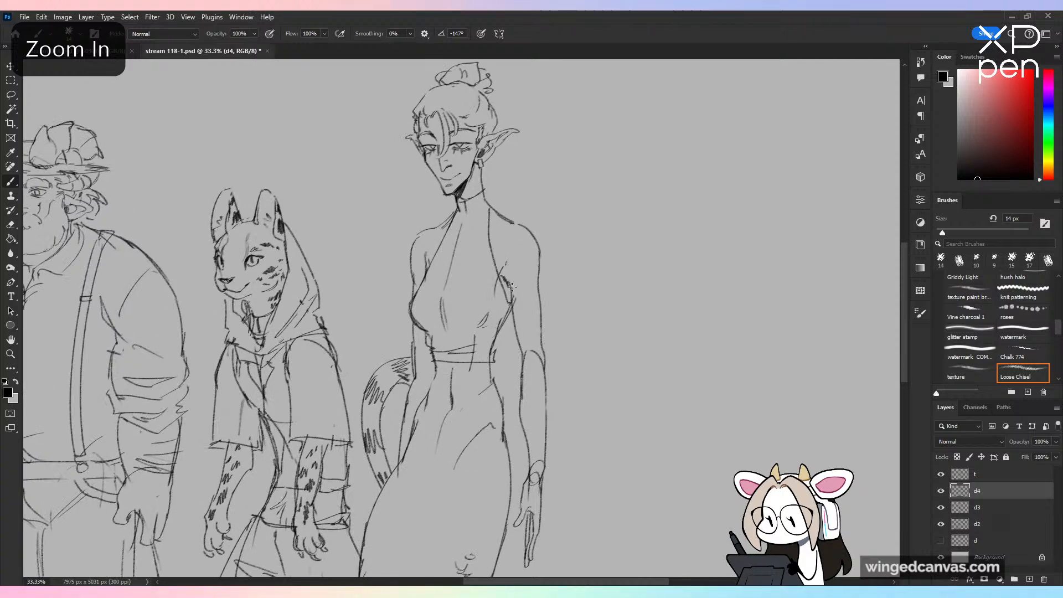
key(ctrl+z)
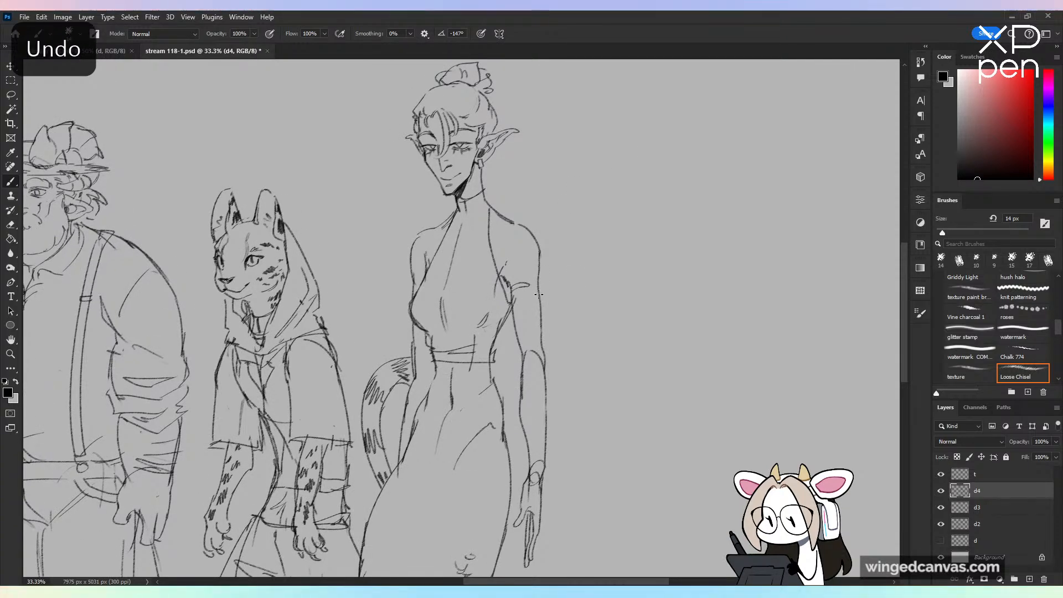
drag(538, 294, 515, 306)
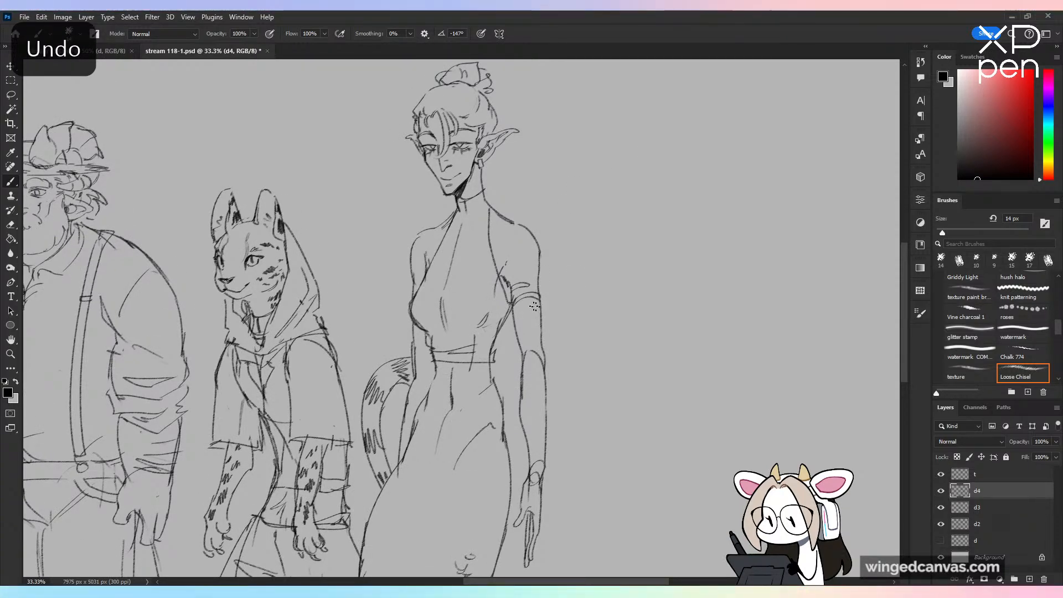
Step: Redraw the long dangling earring hanging from the Yuan-Ti's near-side ear
key(ctrl+minus)
key(space)
drag(631, 366, 637, 423)
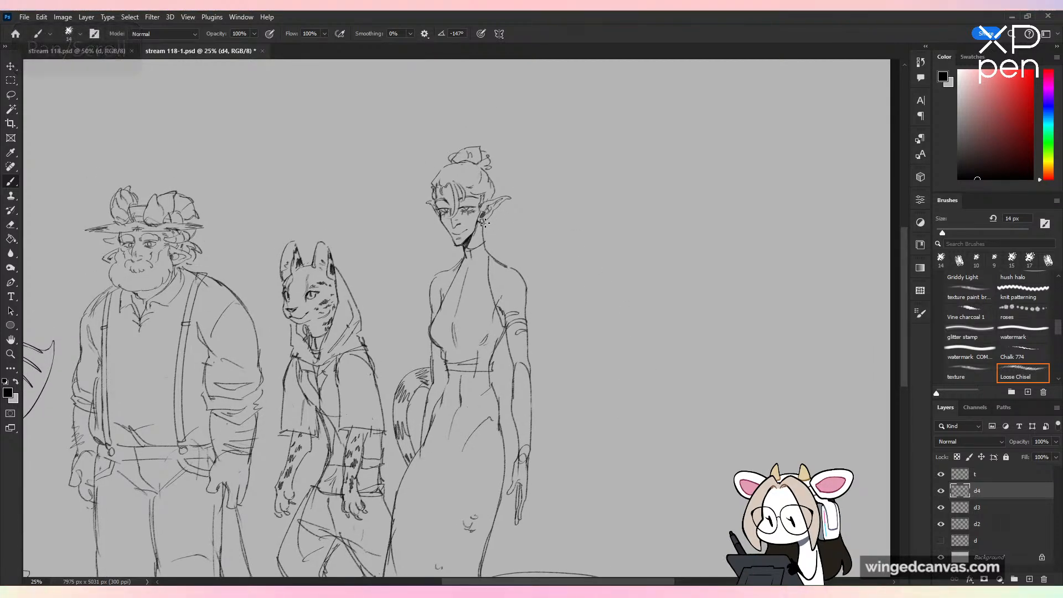
key(ctrl+z)
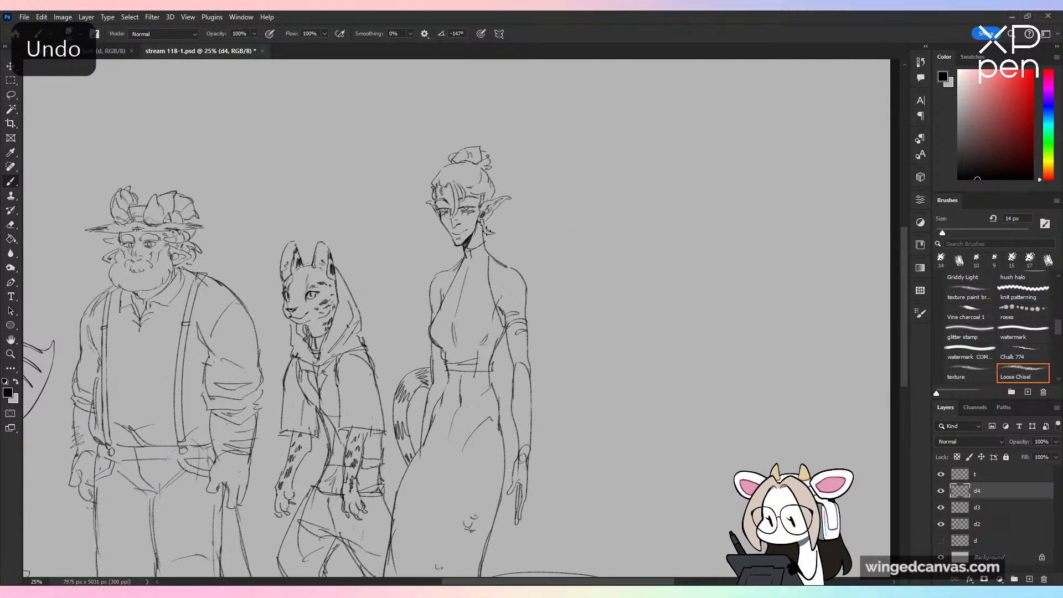
drag(487, 231, 485, 244)
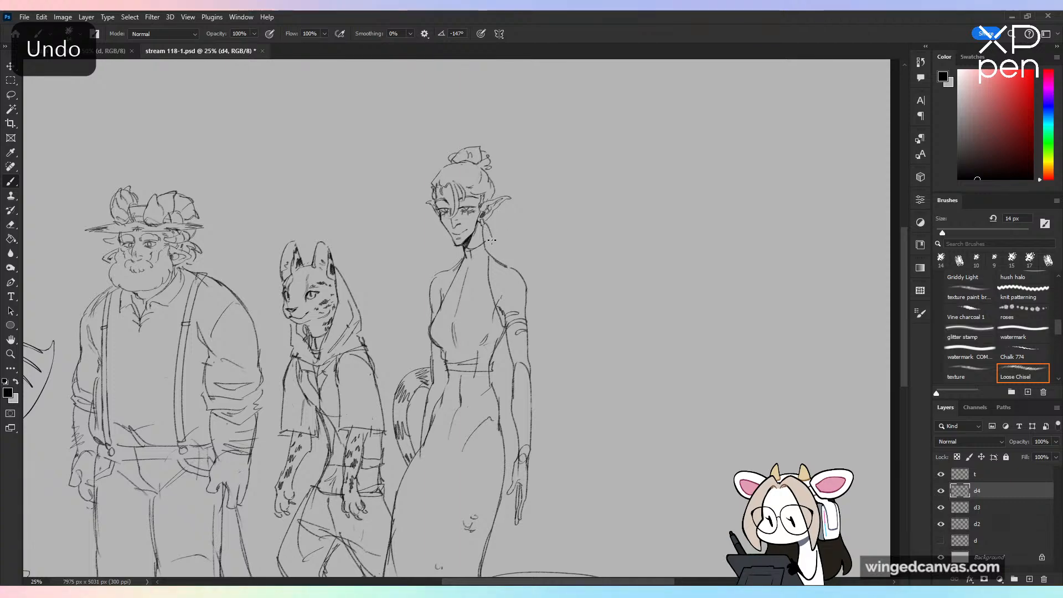
Step: Save the document and add a new layer above d4
key(ctrl+minus)
drag(539, 360, 721, 375)
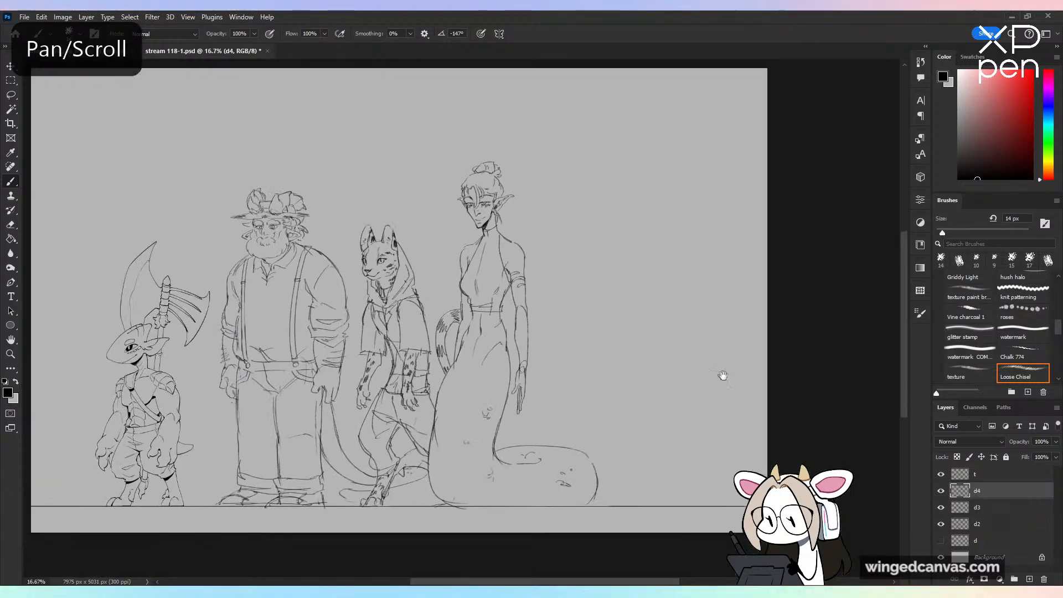
key(ctrl+s)
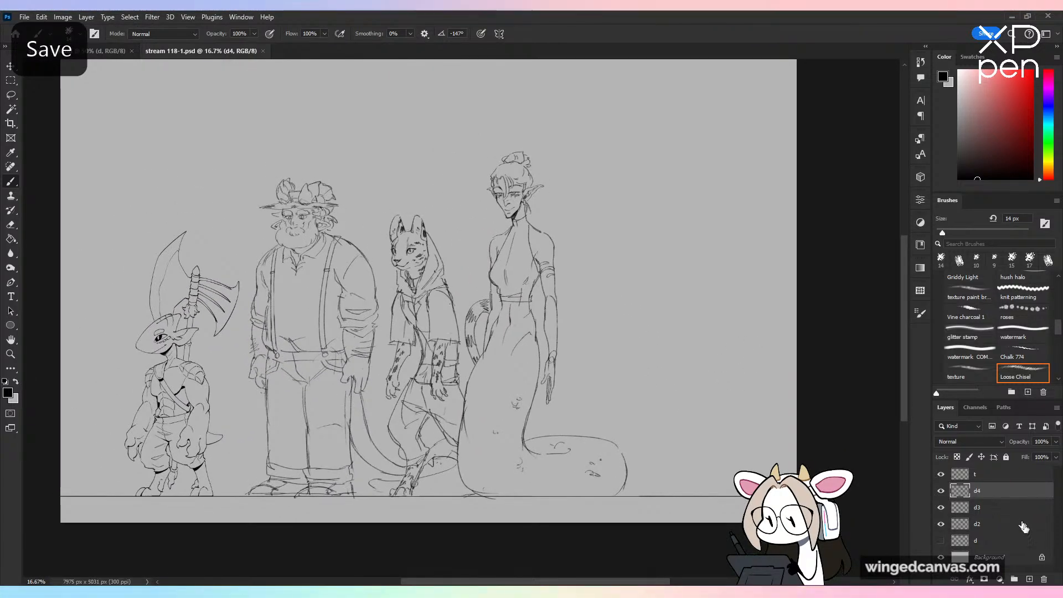
click(1030, 579)
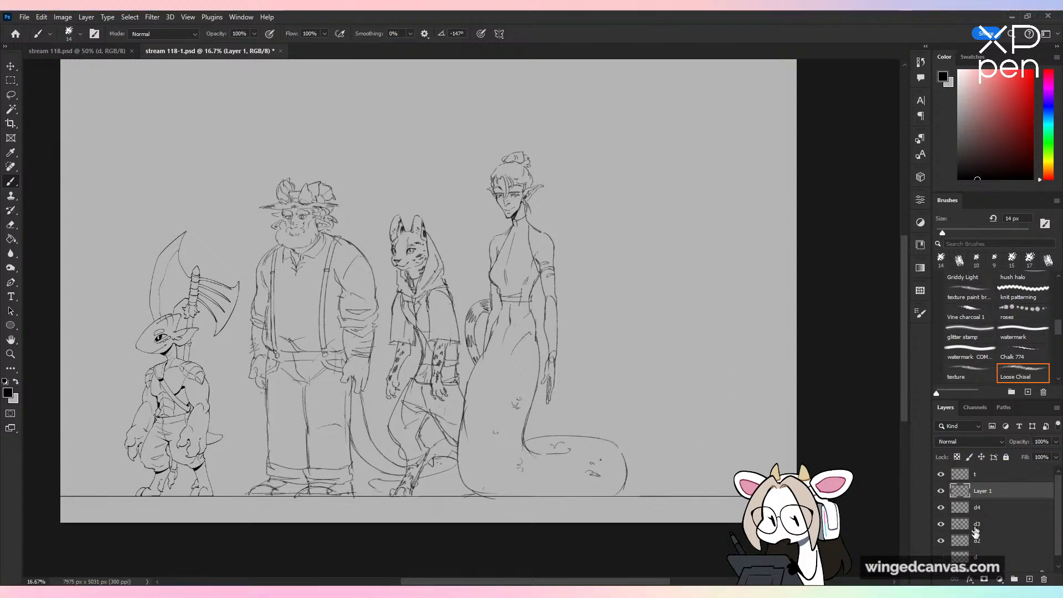
Step: Select layers d4, d3 and d2 together and nudge their three figures left, closer to the axe-carrying lizard figure
click(998, 510)
ctrl+click(1001, 543)
ctrl+click(1000, 525)
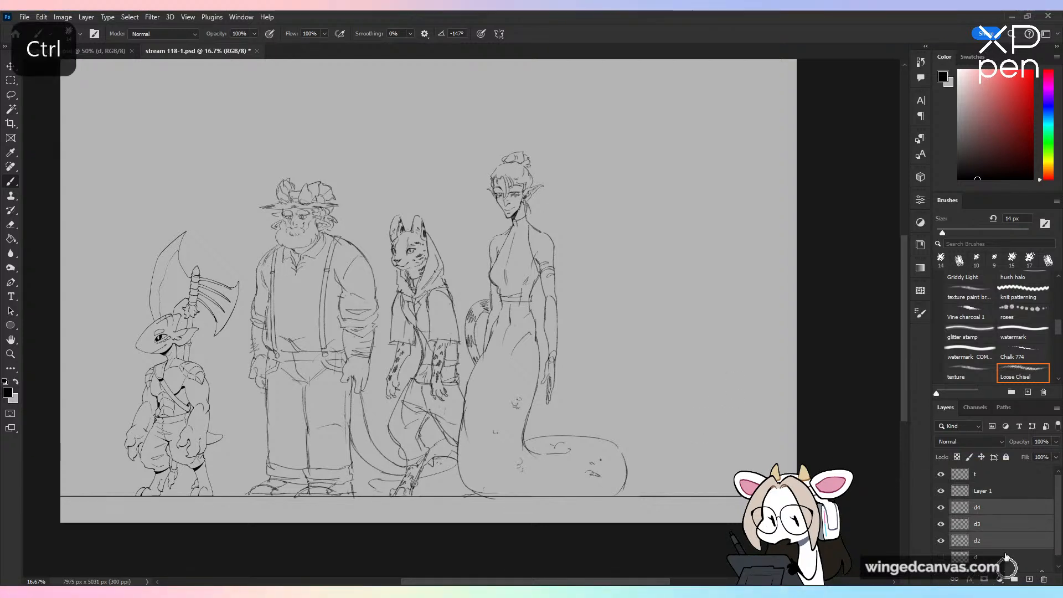
key(v)
key(shift+Left)
key(shift+Left)
key(shift+Left)
key(shift+Left)
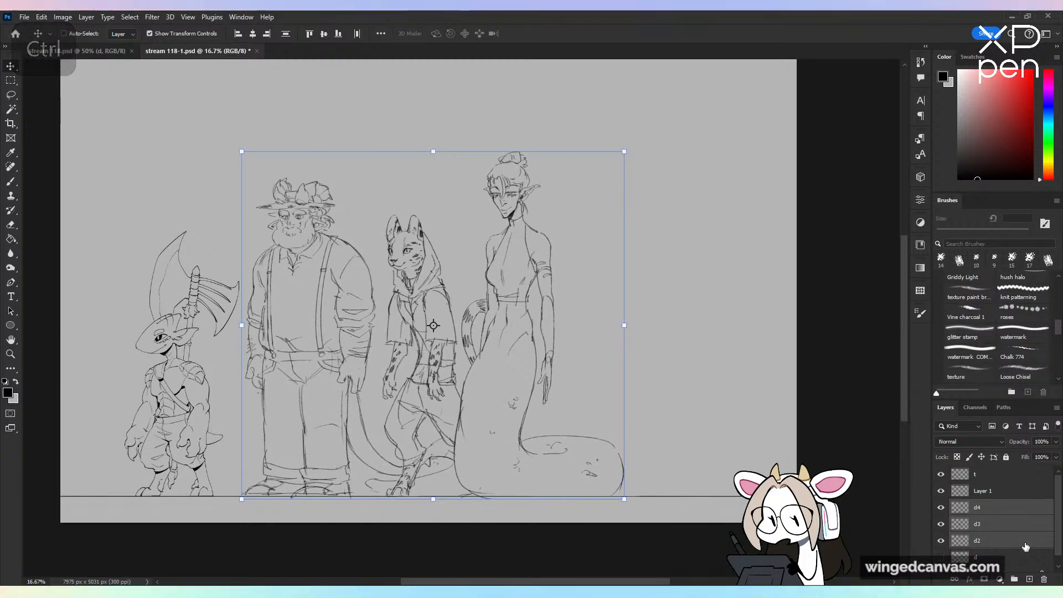
key(shift+Left)
key(shift+Left)
key(shift+Left)
key(shift+Left)
key(shift+Left)
key(shift+Left)
key(shift+Left)
key(shift+Left)
key(shift+Left)
key(shift+Left)
key(shift+Left)
key(shift+Left)
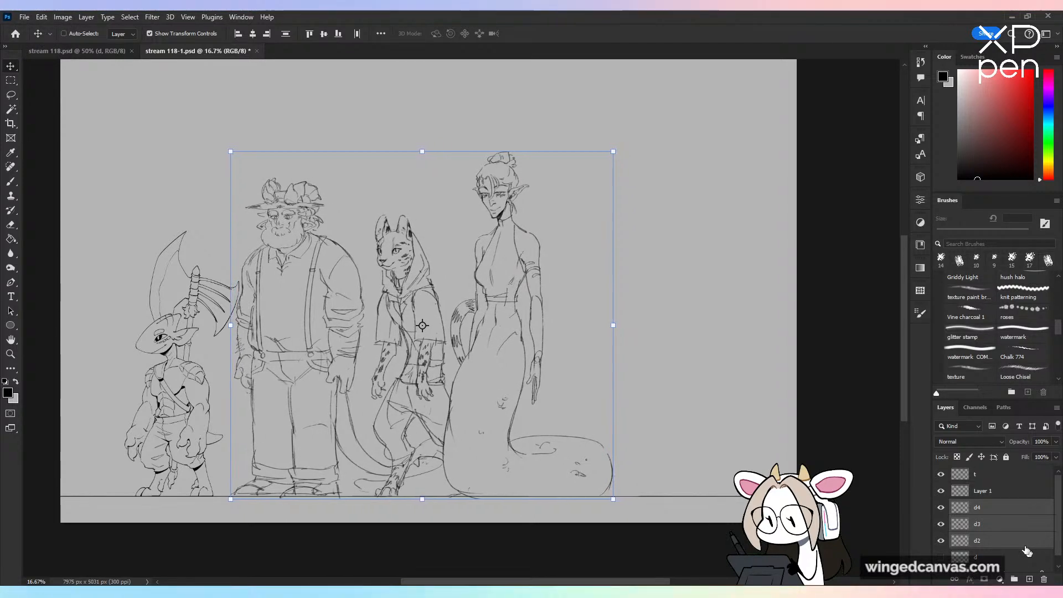
Step: Nudge the three selected figures back right so a clear gap separates the horned-hat man from the axe-carrying lizard figure
key(shift+Left)
key(shift+Left)
key(shift+Right)
key(shift+Right)
key(shift+Right)
key(shift+Right)
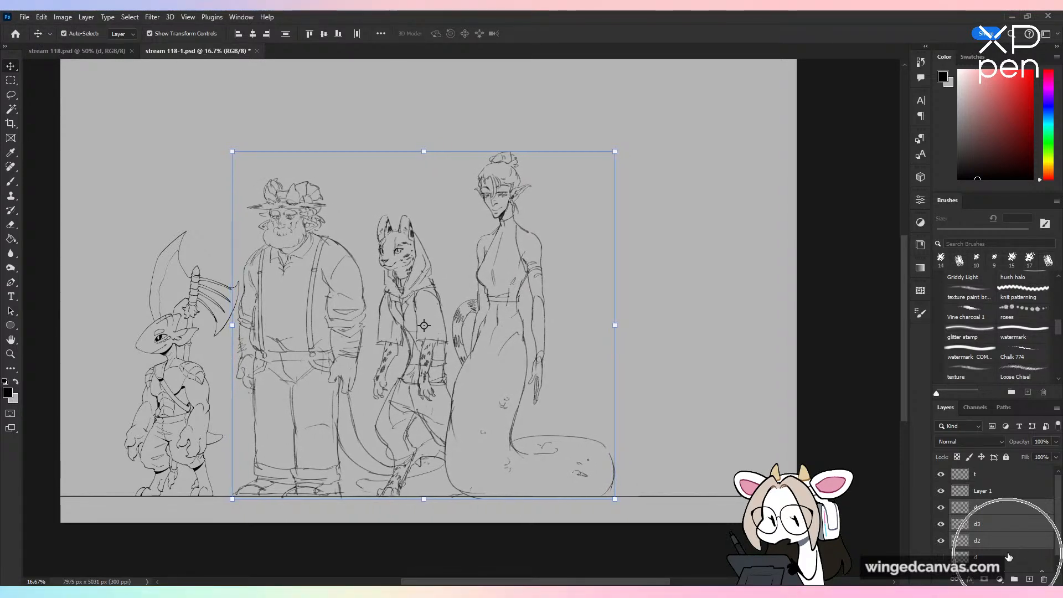
key(shift+Right)
key(shift+Right)
key(shift+Right)
key(shift+Right)
key(shift+Right)
key(shift+Right)
key(shift+Right)
key(shift+Right)
key(shift+Right)
key(shift+Right)
key(shift+Right)
key(shift+Right)
key(shift+Right)
key(shift+Right)
Step: Rename the empty Layer 1 above d4 as d5 and make it ready for sketching with the Brush tool
key(b)
click(984, 492)
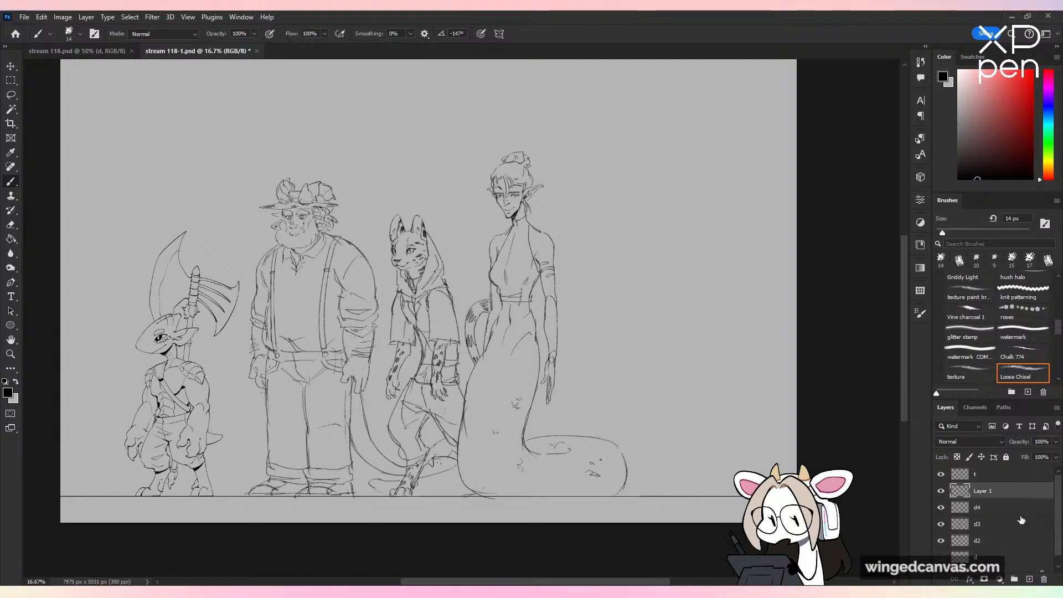
double_click(983, 492)
text(d5)
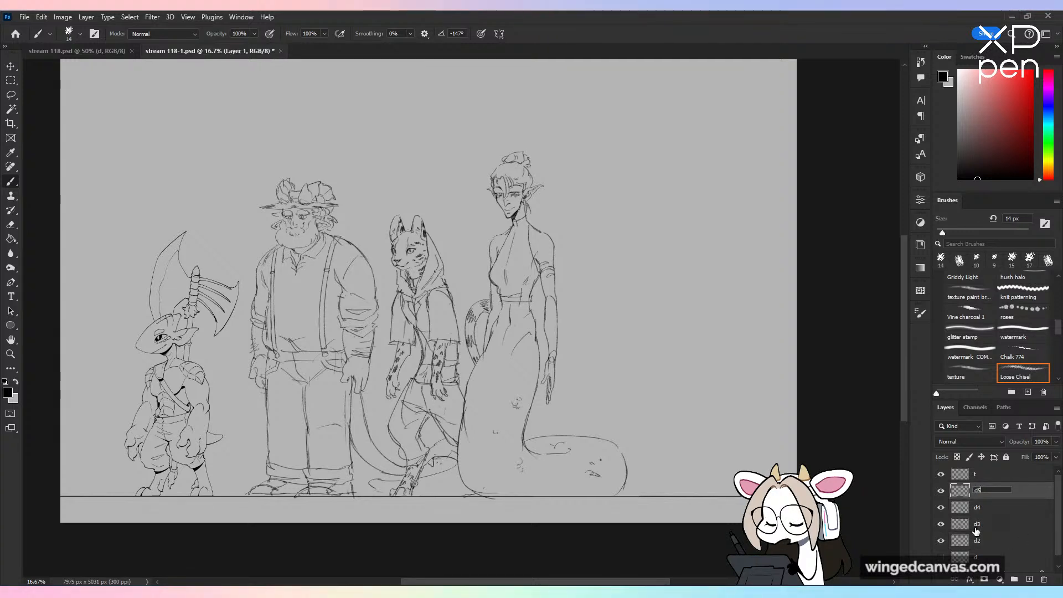
key(Return)
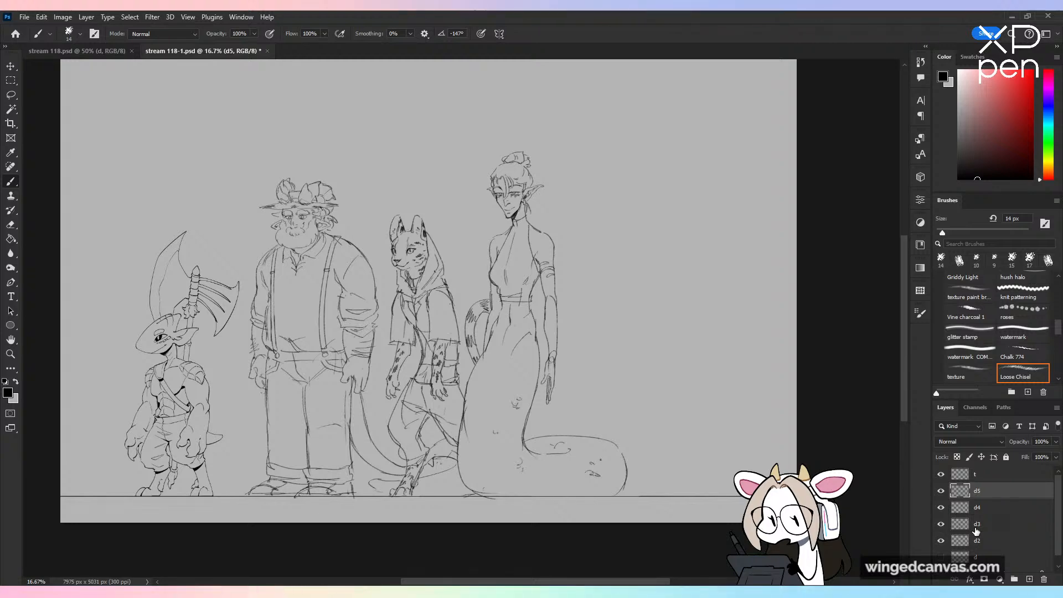
click(941, 491)
key(ctrl+plus)
click(941, 491)
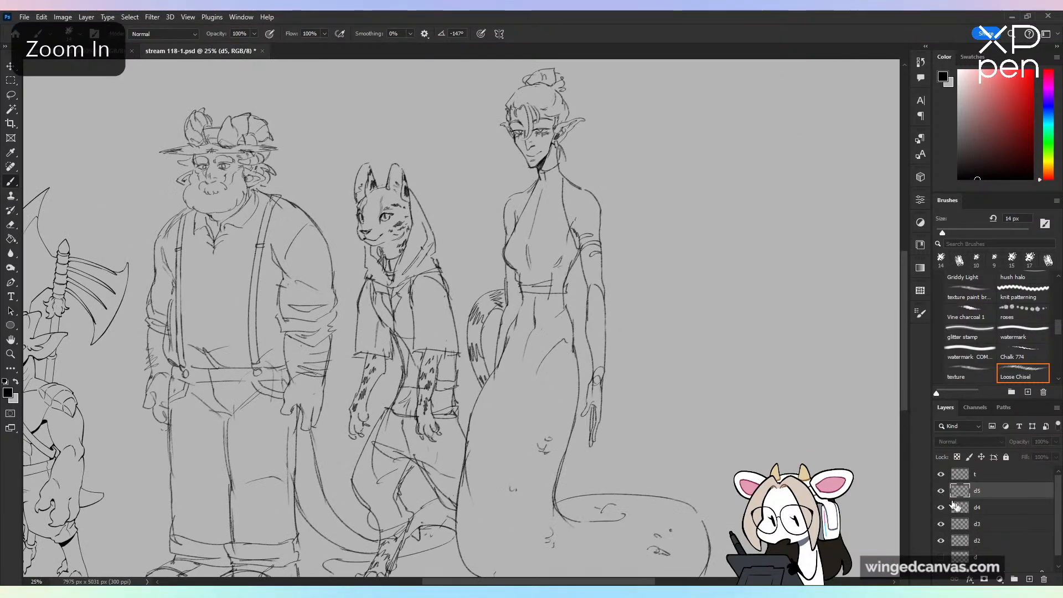
mouse_move(716, 328)
mouse_down()
mouse_move(675, 367)
mouse_move(691, 514)
mouse_up()
key(ctrl+minus)
key(ctrl+z)
mouse_move(750, 384)
mouse_down()
mouse_move(789, 418)
mouse_move(695, 414)
mouse_up()
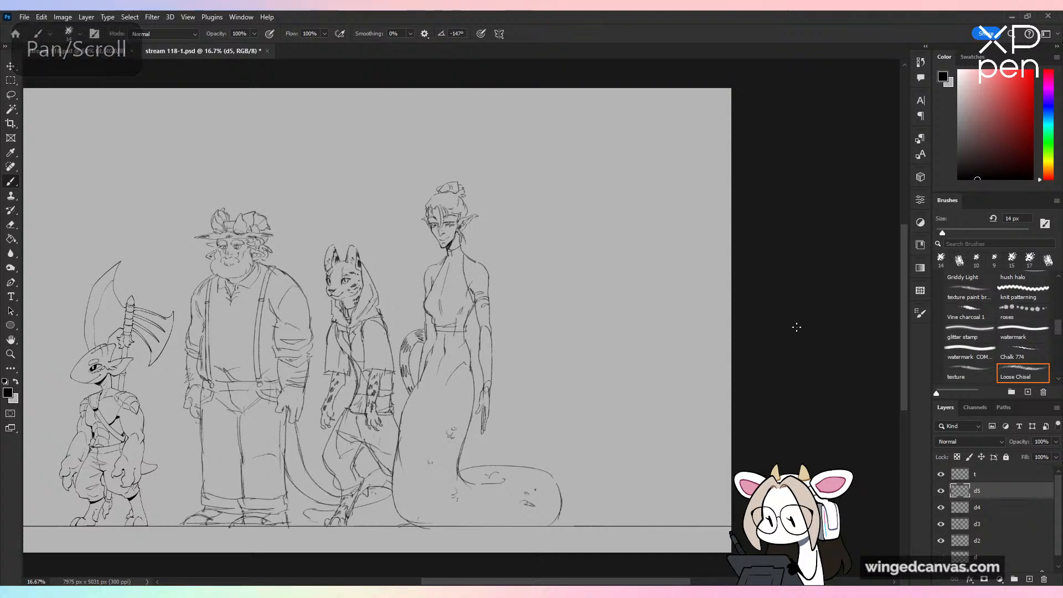
key(ctrl+plus)
key(ctrl+minus)
drag(743, 437, 760, 420)
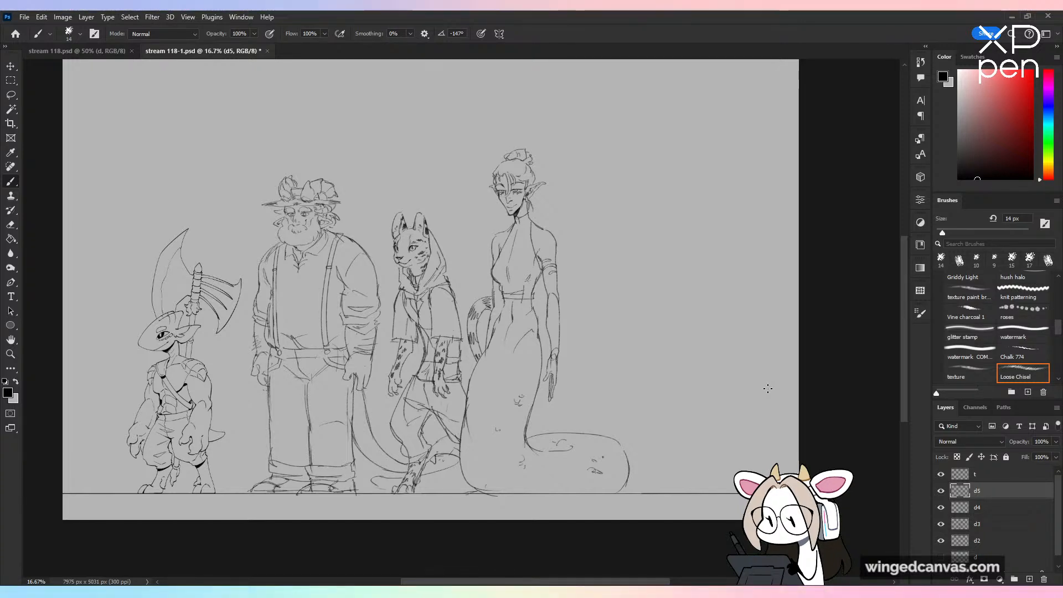
key(ctrl+plus)
key(space)
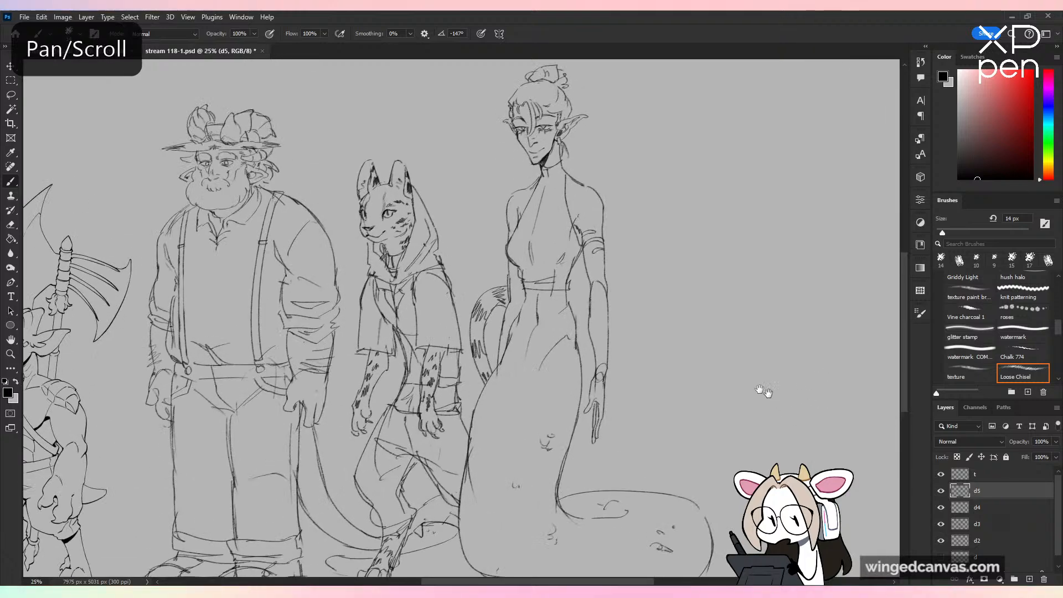
drag(672, 365, 478, 370)
mouse_move(544, 308)
mouse_down()
mouse_move(564, 334)
mouse_move(527, 445)
mouse_up()
key(ctrl+plus)
key(ctrl+z)
key(ctrl+z)
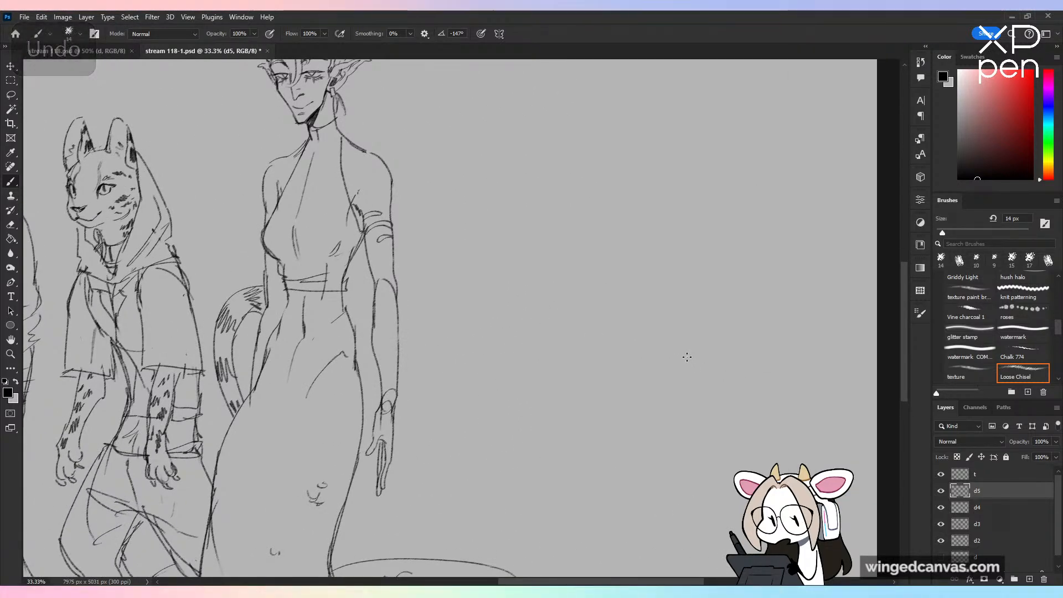
Step: Sketch a small, loose round head shape on d5 beside the Yuan-Ti, at about the height of her forearm
mouse_move(471, 368)
mouse_down()
mouse_move(519, 309)
mouse_move(450, 379)
mouse_up()
key(ctrl+z)
mouse_move(442, 370)
mouse_down()
mouse_move(485, 302)
mouse_move(521, 319)
mouse_up()
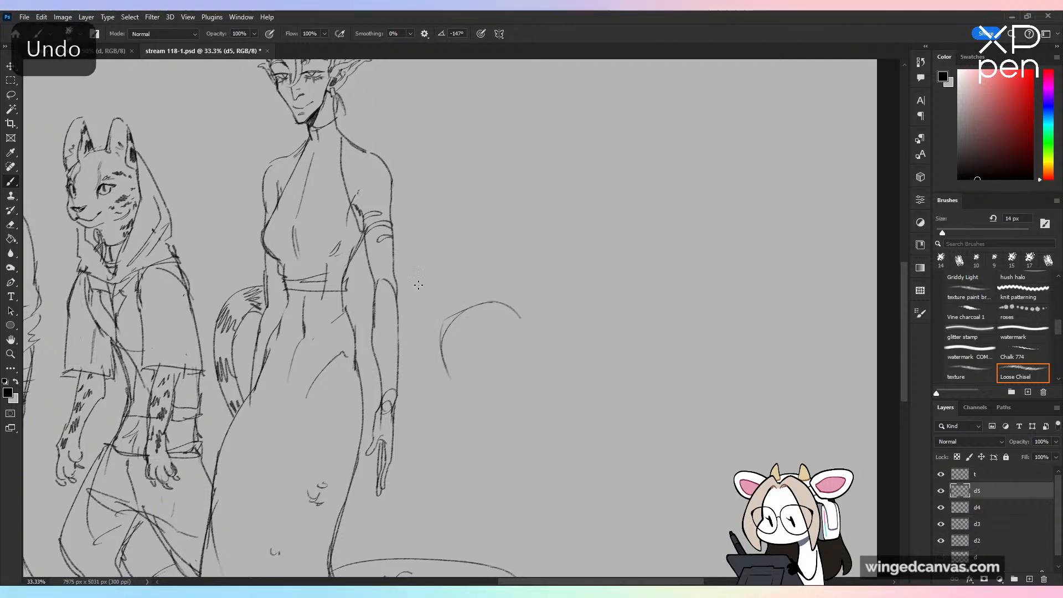
key(ctrl+z)
key(ctrl+z)
key(ctrl+z)
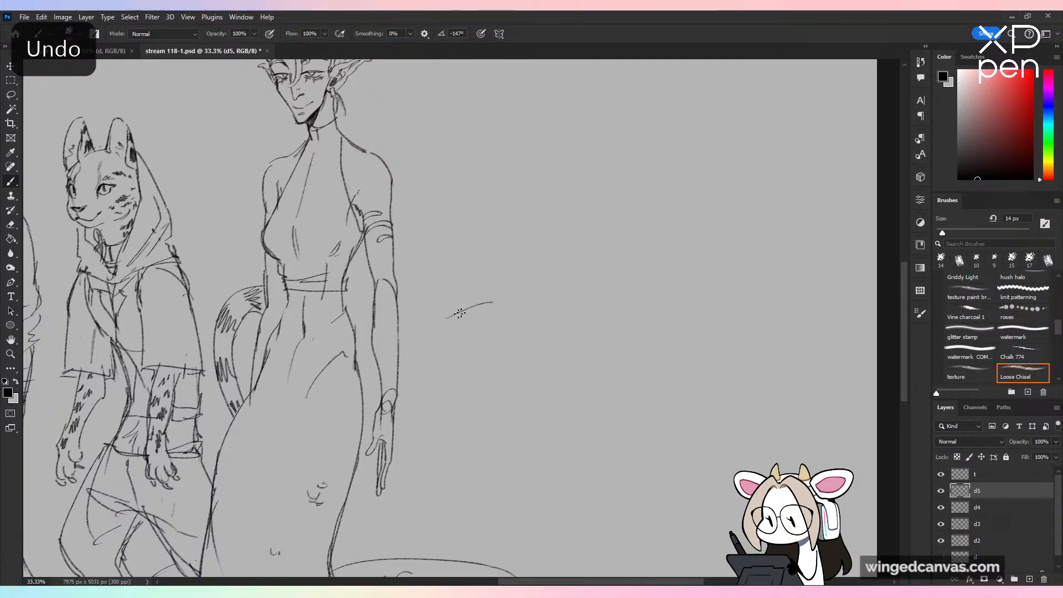
drag(450, 314, 457, 385)
drag(490, 303, 524, 355)
drag(464, 379, 524, 367)
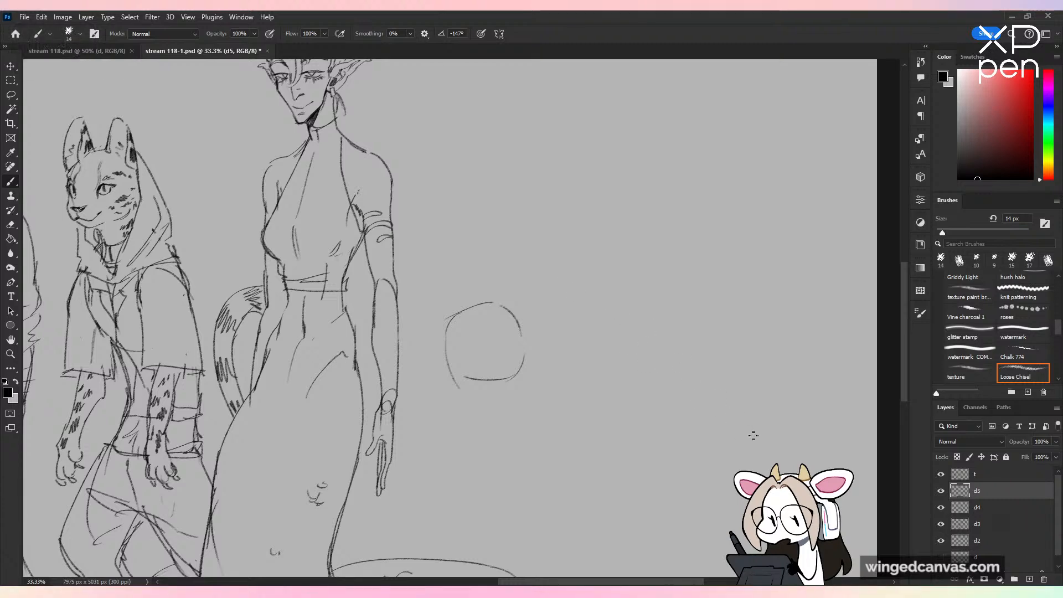
Step: Draw the large near-side eye with a vertical slit pupil and a small brow bump on the head outline
key(ctrl+plus)
drag(589, 320, 593, 230)
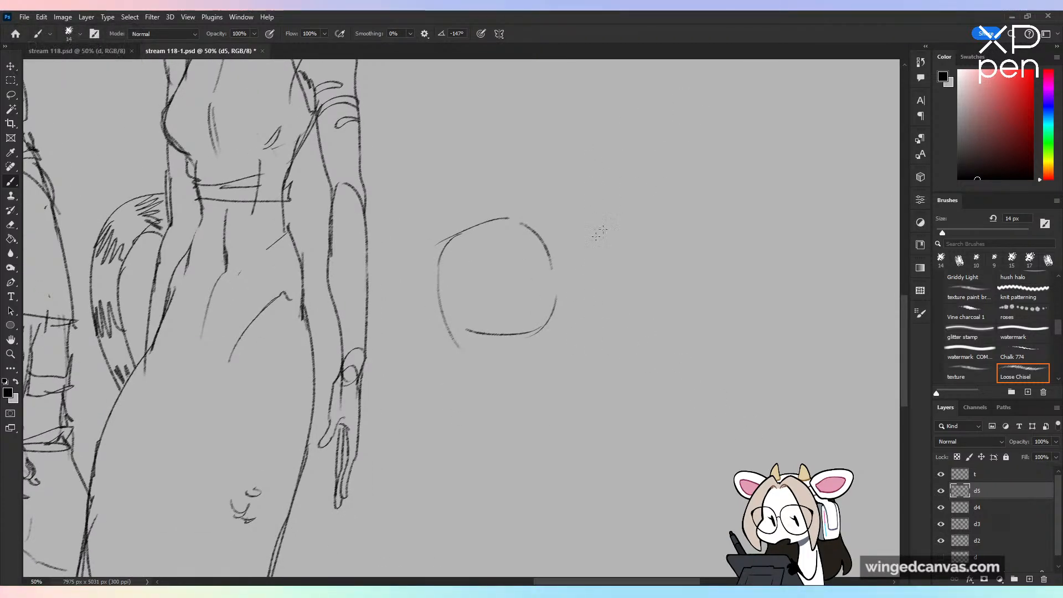
mouse_move(546, 259)
mouse_down()
mouse_move(525, 281)
mouse_move(518, 263)
mouse_move(511, 293)
mouse_up()
key(ctrl+z)
mouse_move(551, 263)
mouse_down()
mouse_move(542, 296)
mouse_move(516, 302)
mouse_move(523, 276)
mouse_move(524, 294)
mouse_up()
key(ctrl+z)
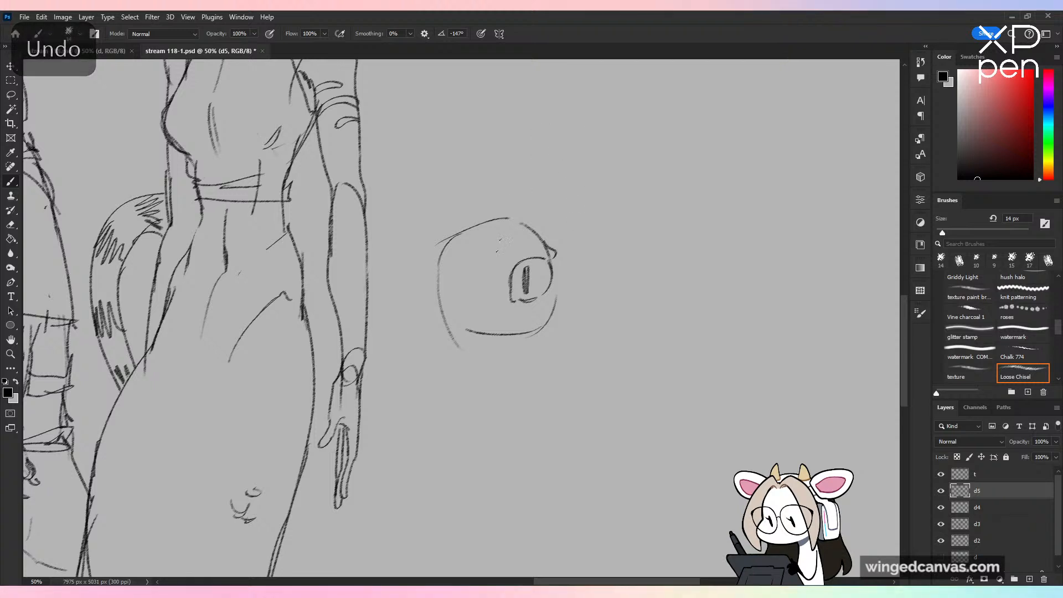
drag(454, 300, 480, 307)
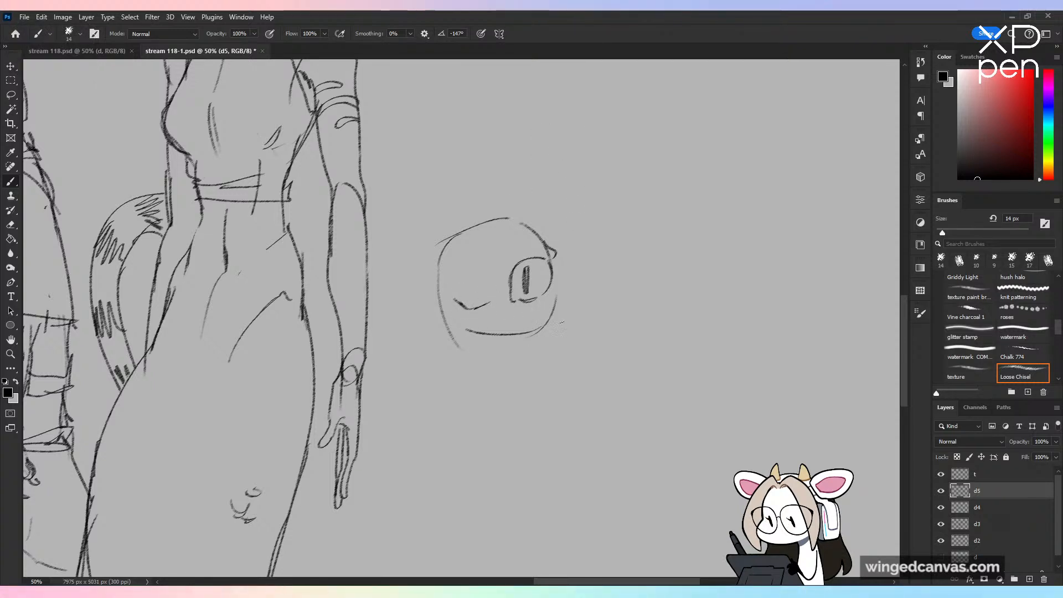
key(ctrl+z)
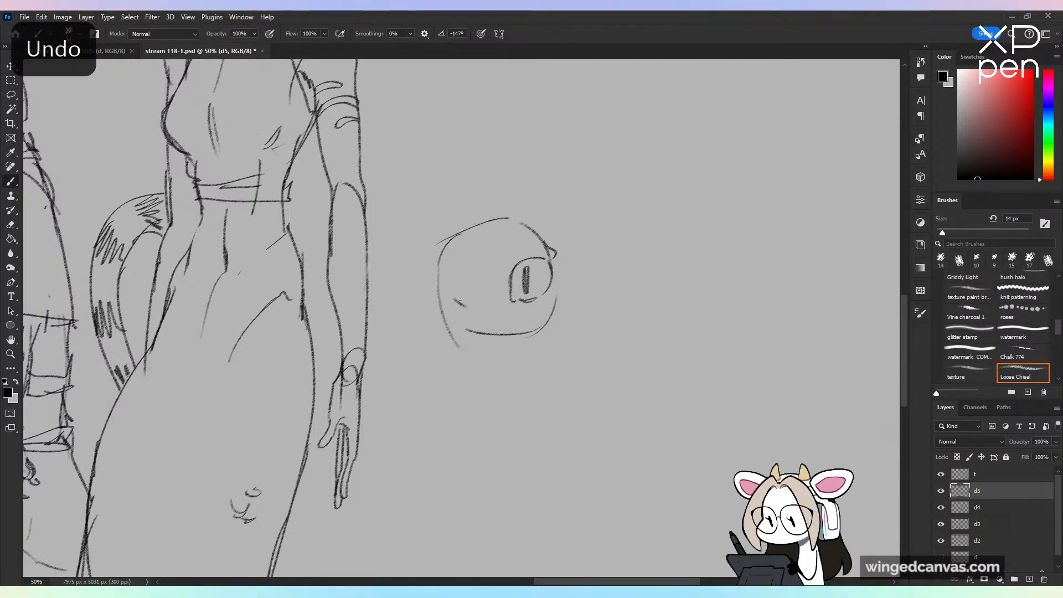
mouse_move(461, 307)
mouse_down()
mouse_move(472, 308)
mouse_move(464, 323)
mouse_move(472, 319)
mouse_up()
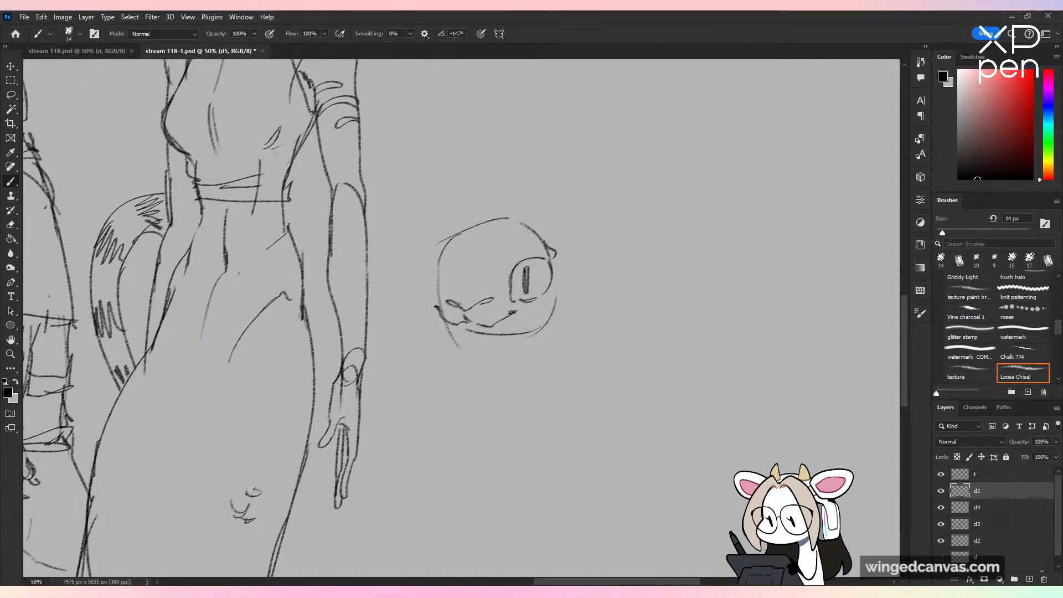
Step: Erase the first nose and mouth sketch together with the lower head outline, keeping the crown, near-side eye and cheek curve
mouse_move(454, 295)
mouse_down()
mouse_move(493, 299)
mouse_move(473, 348)
mouse_move(515, 334)
mouse_up()
key(e)
key(b)
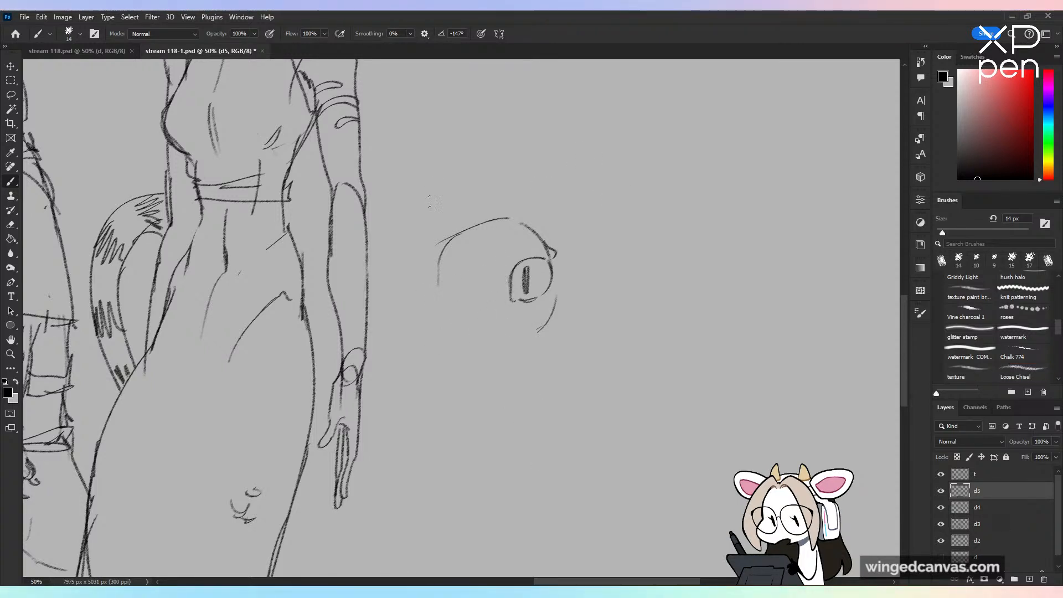
Step: Draw the narrower far-side eye with a slit pupil at the face's edge, and darken both pupils
drag(444, 248, 437, 267)
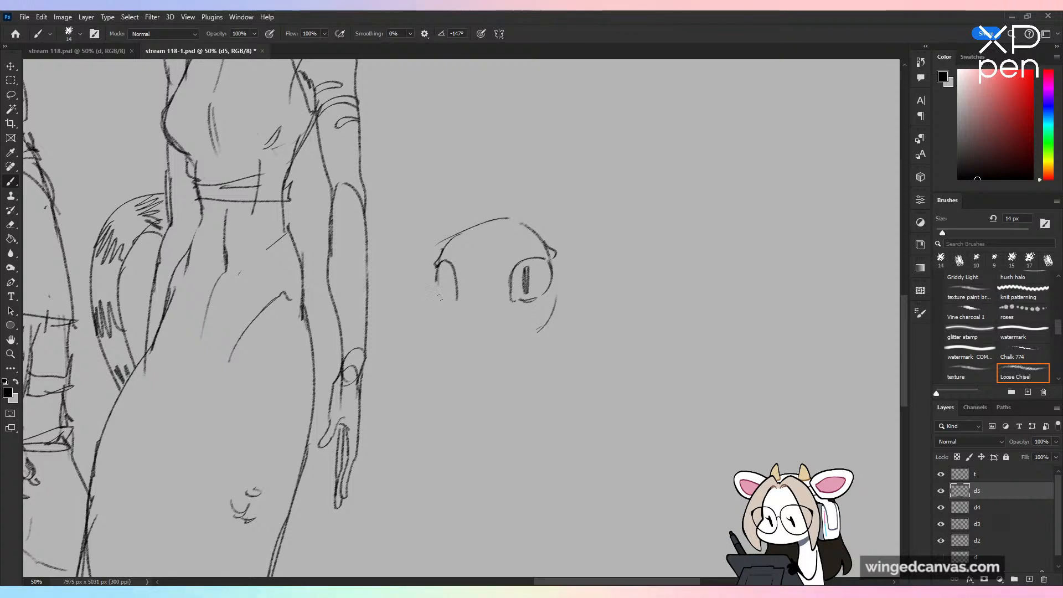
key(ctrl+z)
mouse_move(450, 261)
mouse_down()
mouse_move(458, 285)
mouse_move(443, 299)
mouse_up()
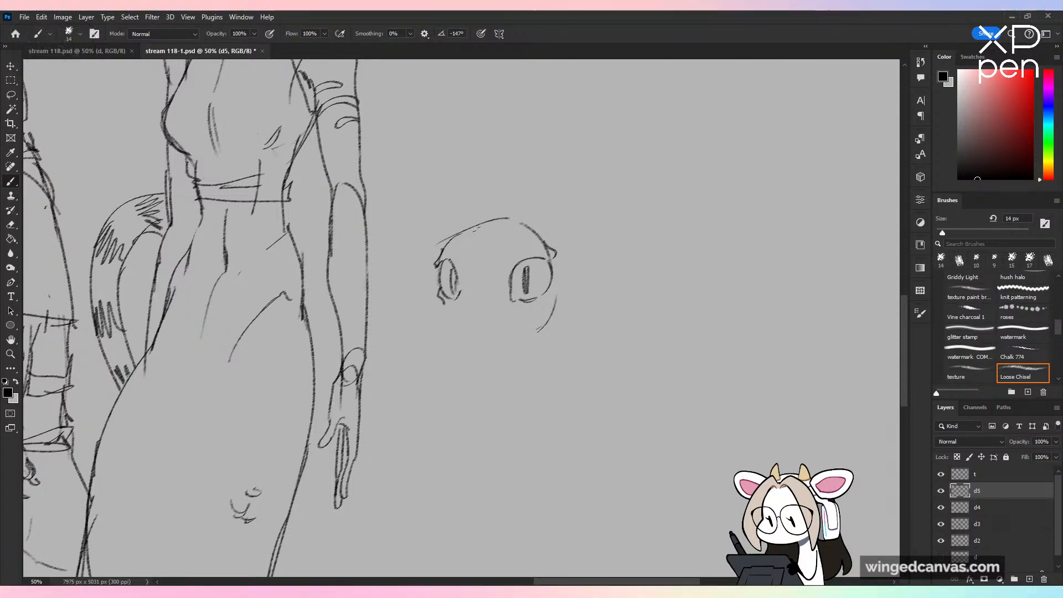
drag(453, 268, 455, 282)
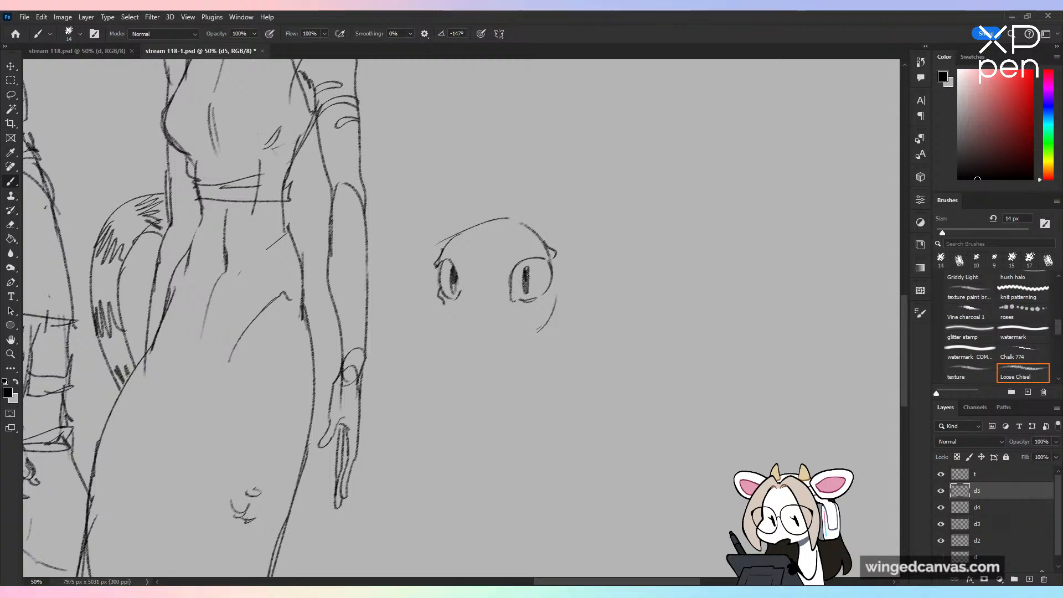
drag(527, 269, 526, 283)
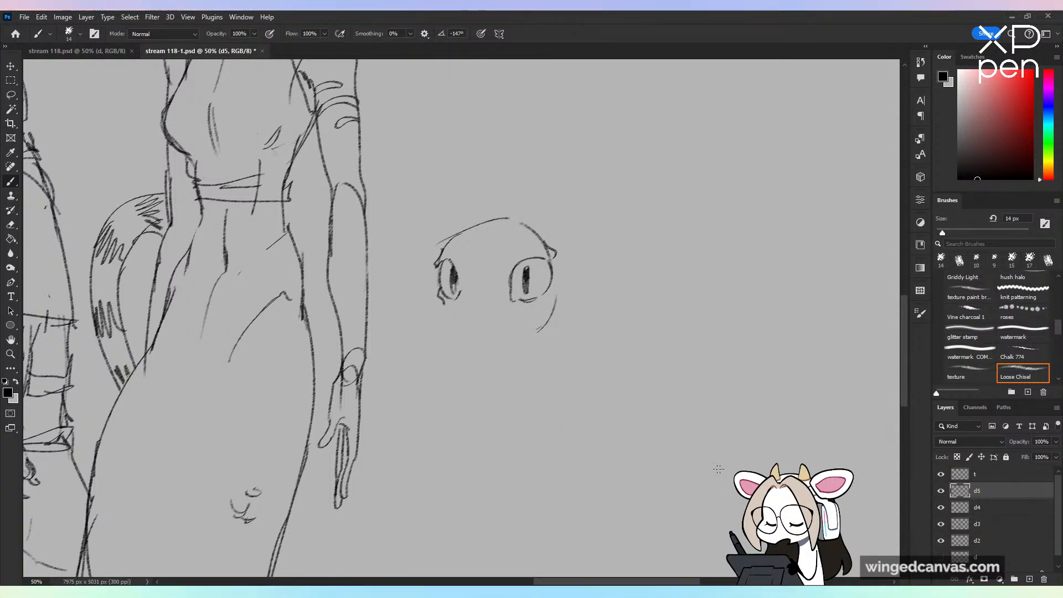
Step: Sketch a short reptilian muzzle below the eyes, with nostrils and a rounded upper lip
drag(440, 293, 450, 300)
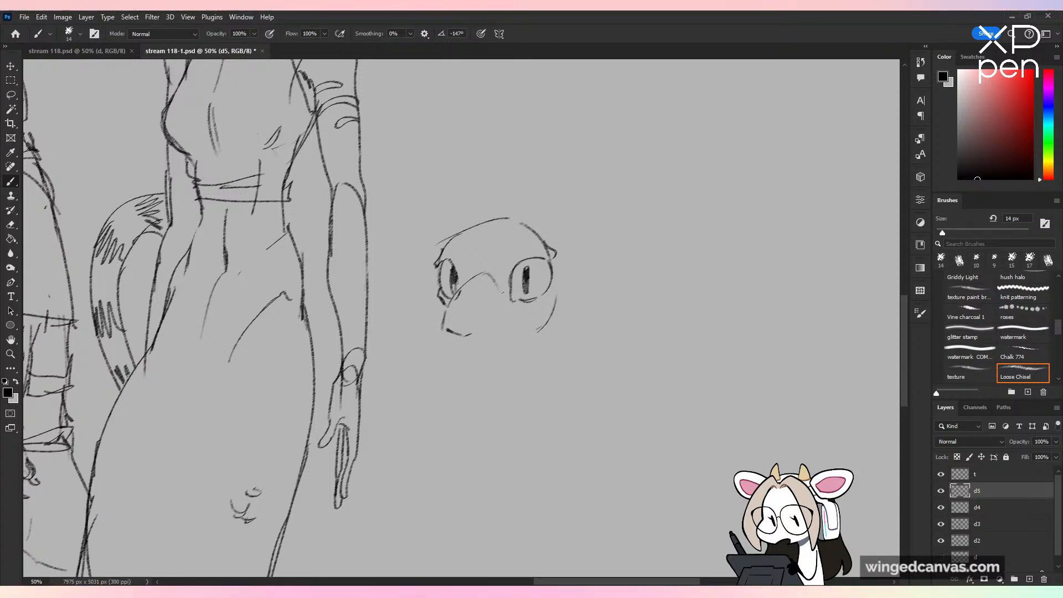
key(ctrl+z)
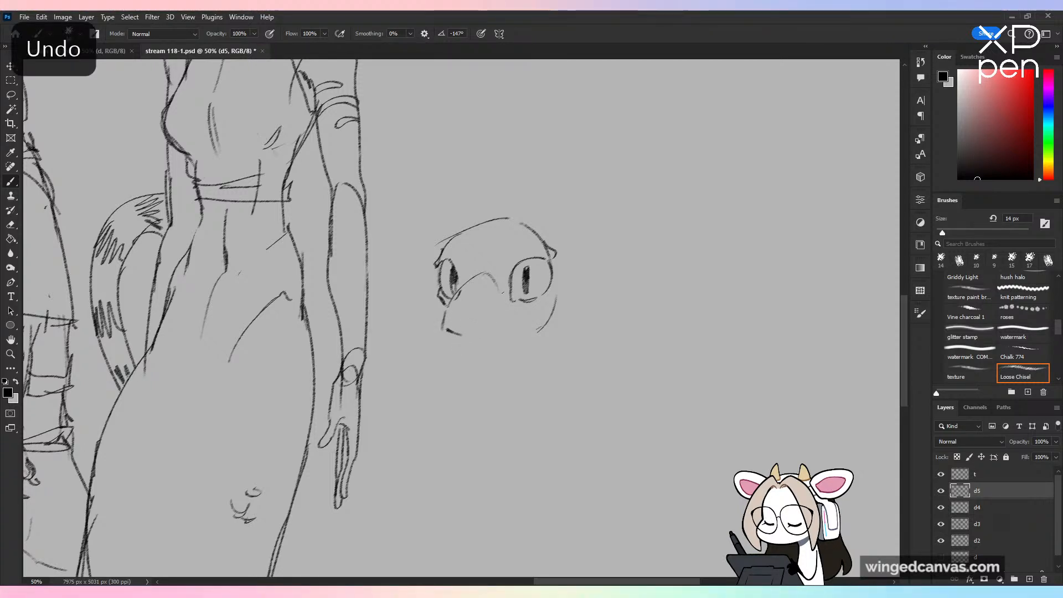
key(ctrl+z)
key(ctrl+z)
mouse_move(445, 305)
mouse_down()
mouse_move(443, 329)
mouse_move(458, 345)
mouse_move(504, 339)
mouse_move(461, 332)
mouse_up()
key(ctrl+z)
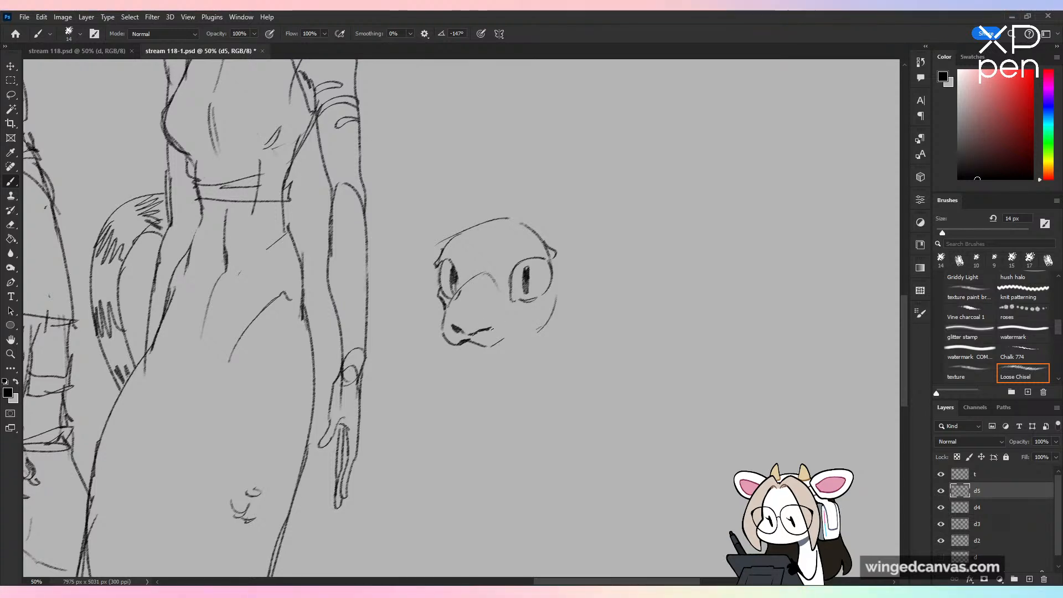
drag(472, 328, 491, 330)
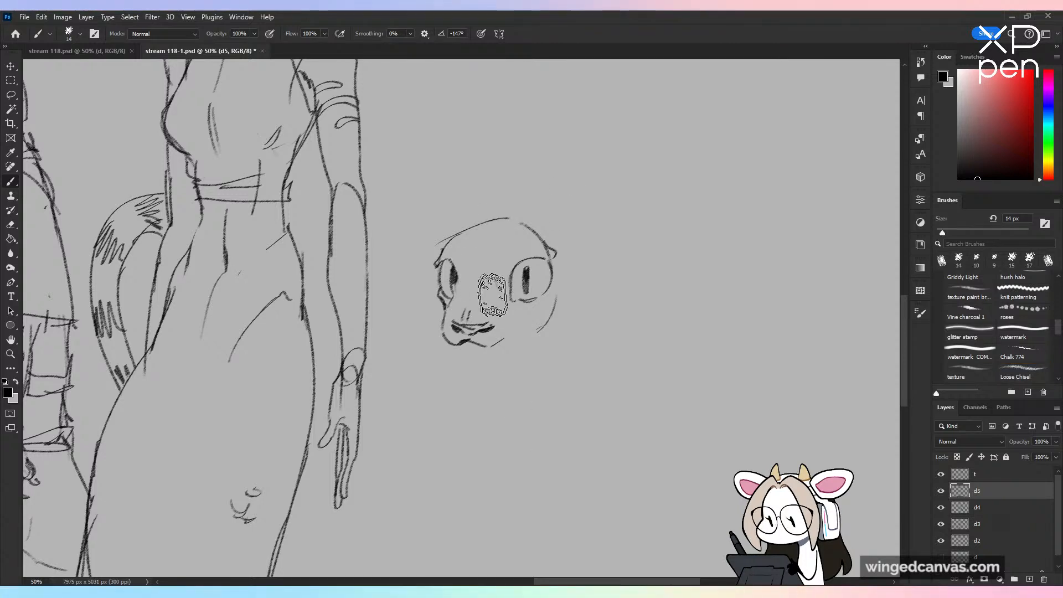
Step: Draw the mouth corner, chin and jawline running from the muzzle up to the near-side cheek
drag(521, 324, 529, 321)
mouse_move(515, 352)
mouse_down()
mouse_move(523, 346)
mouse_move(486, 362)
mouse_up()
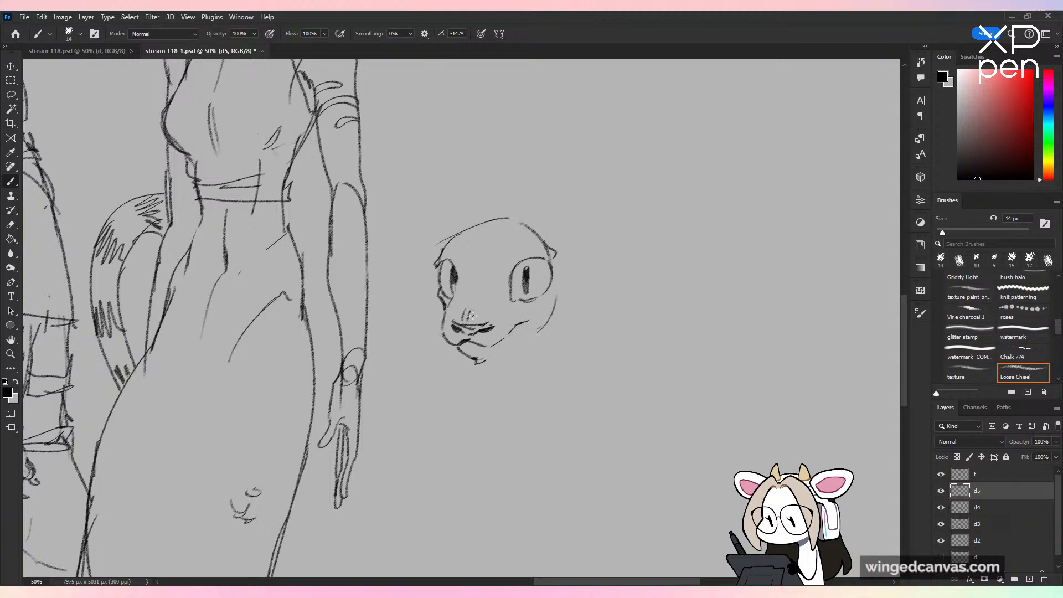
key(ctrl+z)
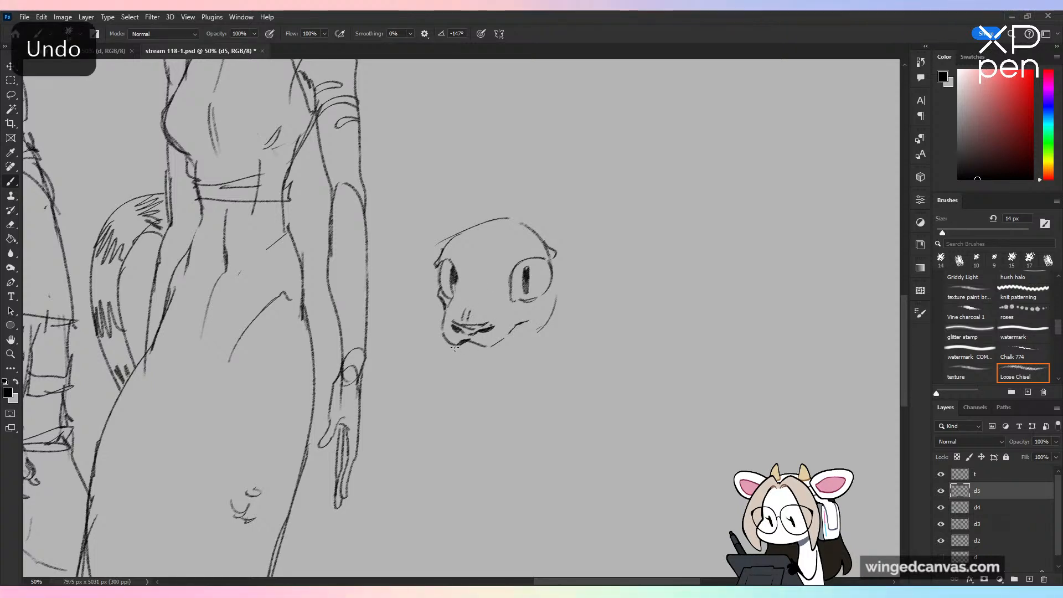
mouse_move(454, 347)
mouse_down()
mouse_move(504, 351)
mouse_move(549, 323)
mouse_up()
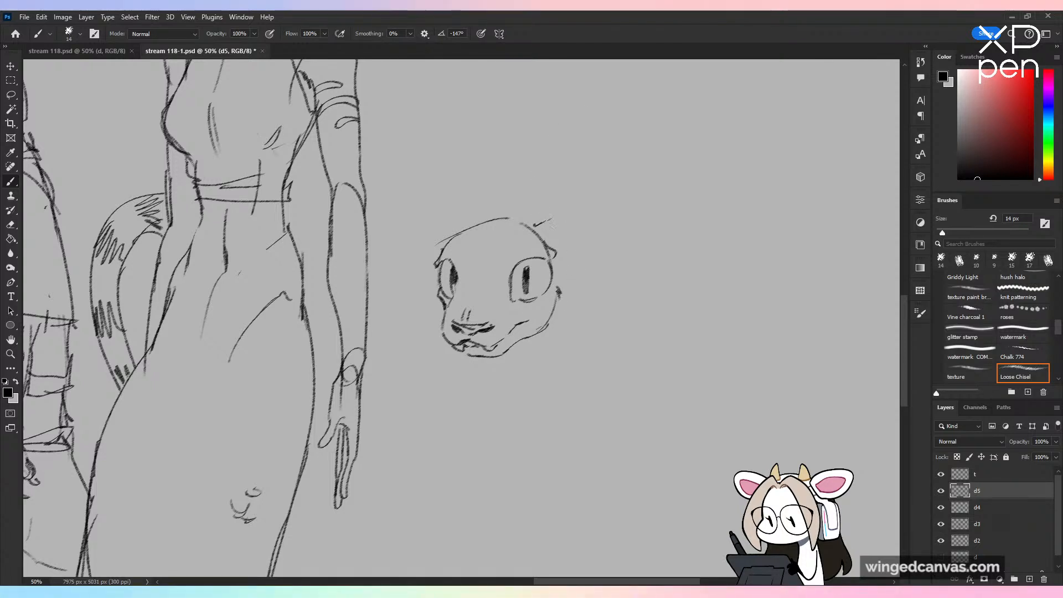
mouse_move(534, 224)
mouse_down()
mouse_move(628, 337)
mouse_move(630, 365)
mouse_up()
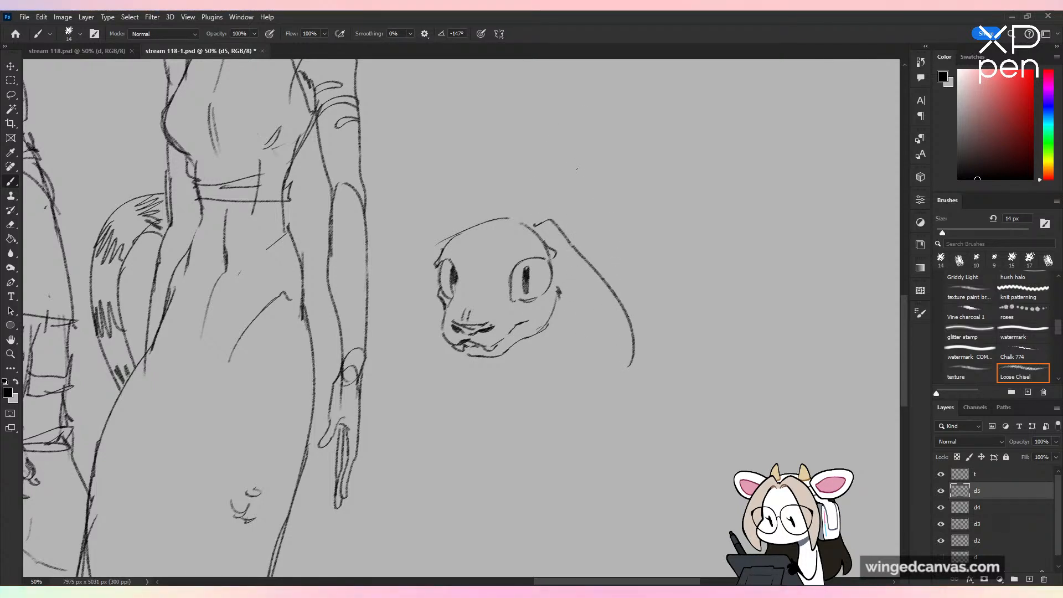
key(ctrl+z)
drag(574, 250, 644, 311)
drag(553, 309, 661, 330)
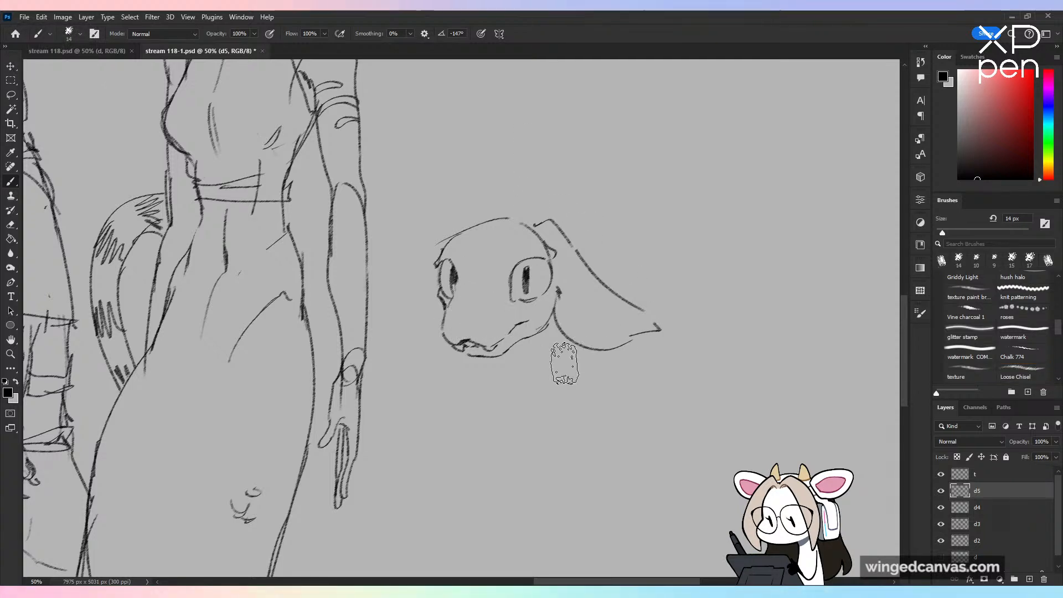
Step: Redraw the two nostrils on the muzzle and add a pair of curved, pointed horns on top of the head
drag(454, 323, 484, 329)
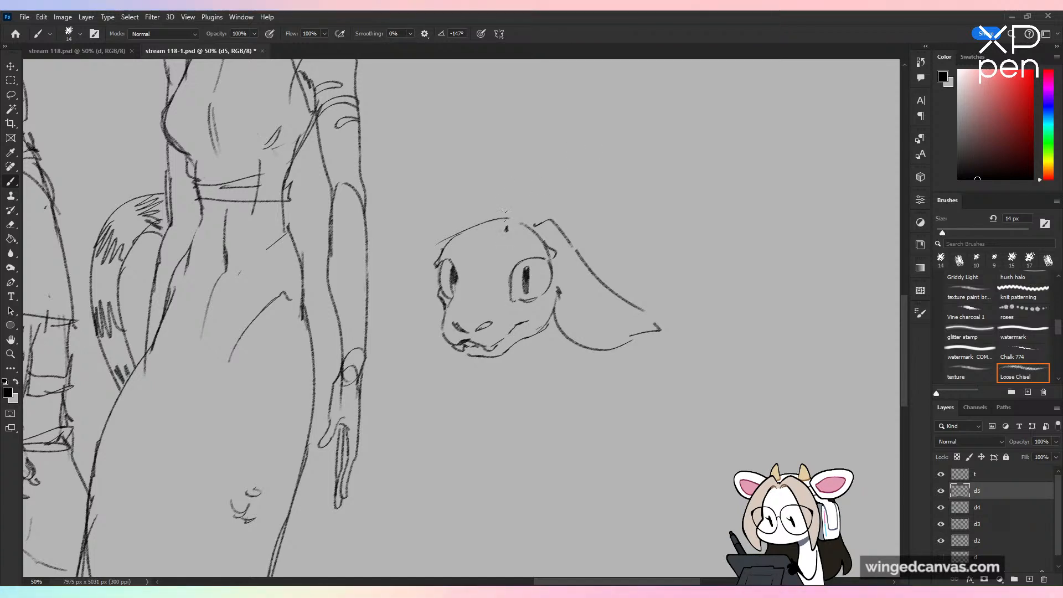
drag(506, 230, 534, 187)
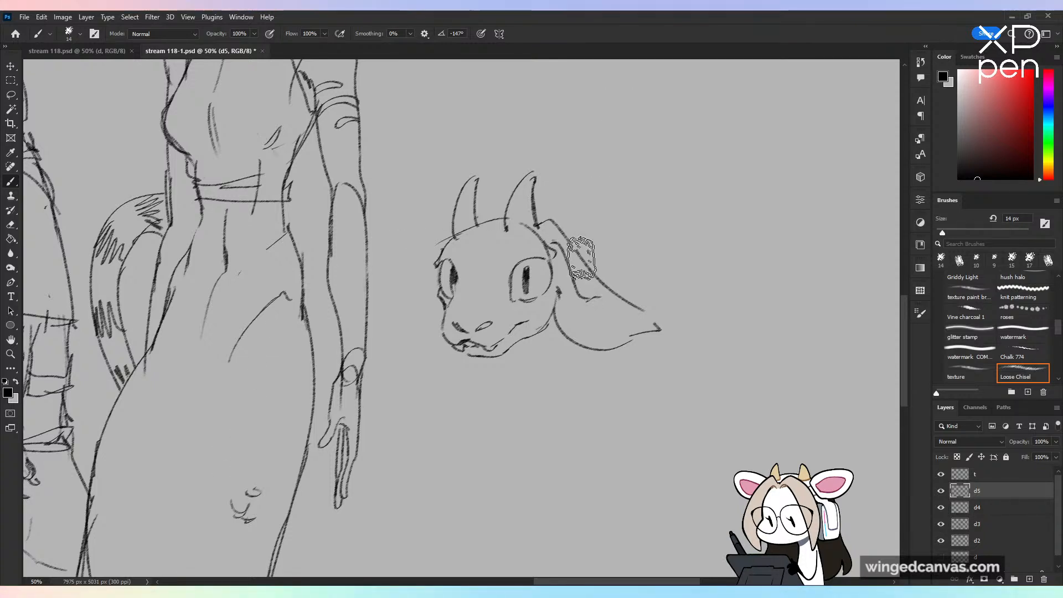
Step: Replace the oversized near-side ear with a shorter drooping, pointed ear using the Loose Chisel brush, and add a smaller far-side ear
mouse_move(554, 244)
mouse_down()
mouse_move(580, 254)
mouse_move(597, 307)
mouse_move(582, 339)
mouse_move(589, 301)
mouse_move(637, 253)
mouse_move(631, 313)
mouse_move(656, 316)
mouse_move(574, 335)
mouse_up()
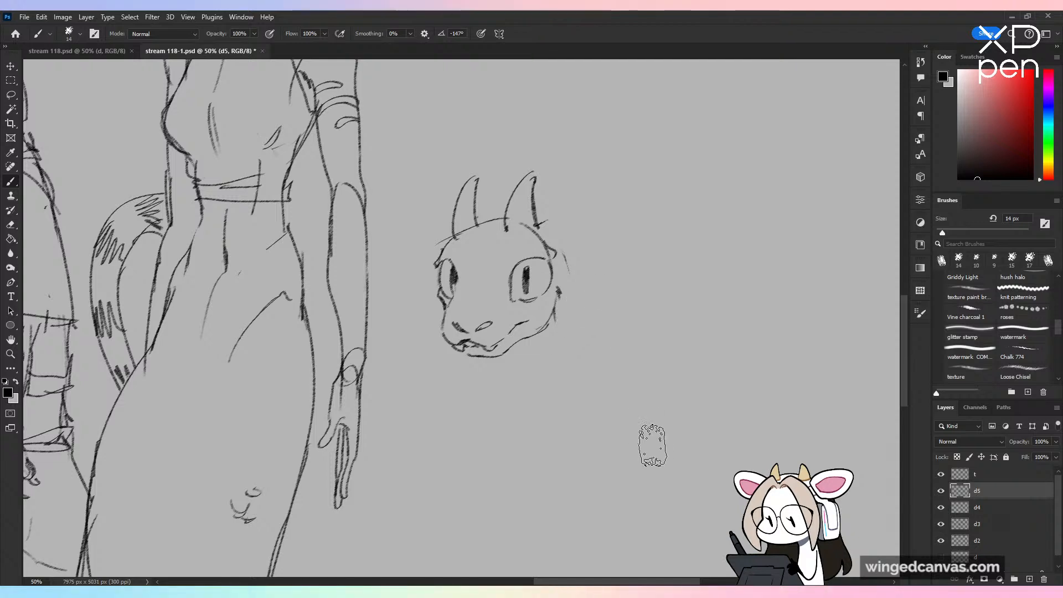
click(1023, 372)
drag(561, 236, 627, 300)
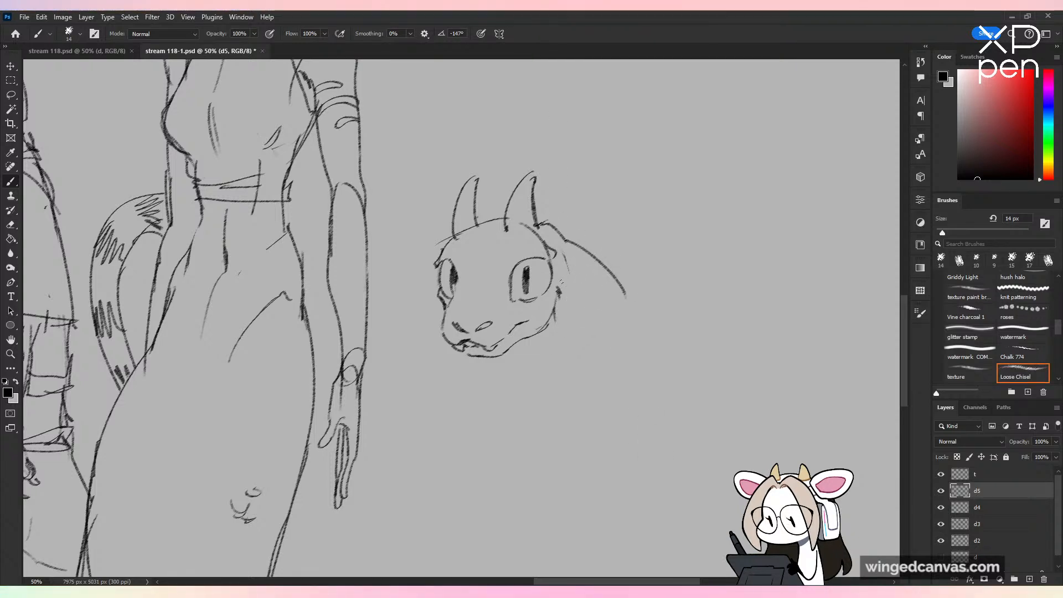
mouse_move(556, 285)
mouse_down()
mouse_move(599, 306)
mouse_move(631, 304)
mouse_up()
drag(563, 259, 589, 268)
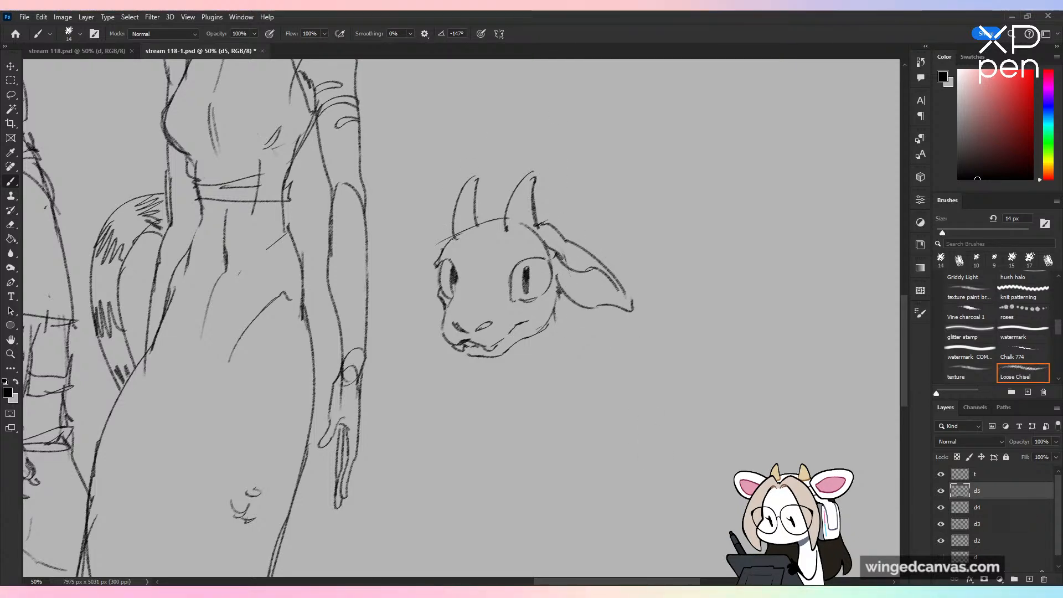
mouse_move(440, 243)
mouse_down()
mouse_move(401, 304)
mouse_move(429, 304)
mouse_up()
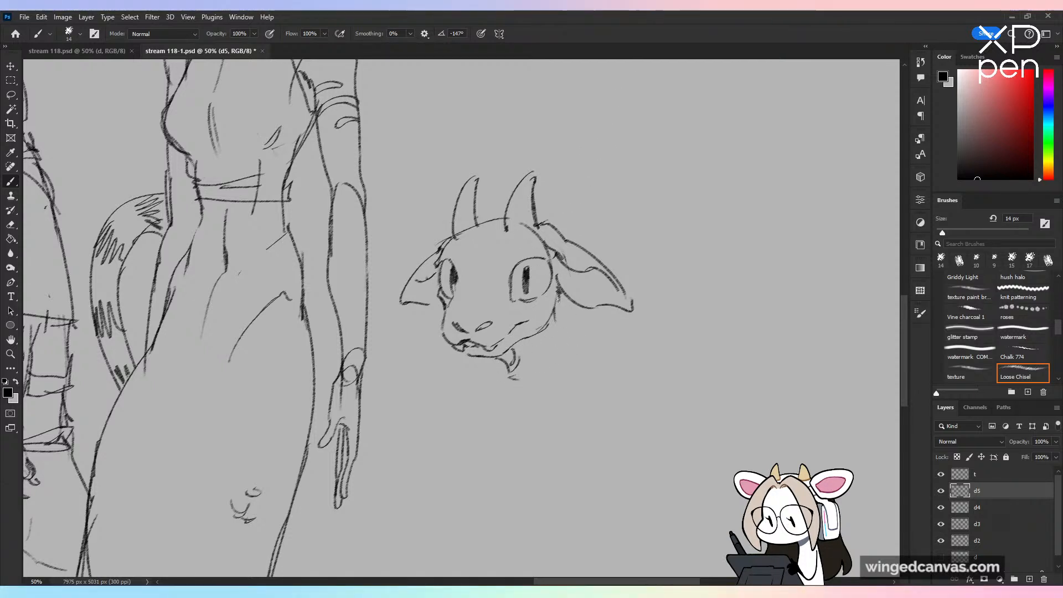
Step: Draw the back of the creature's neck and erase the skull line running through the base of the horns
drag(553, 302, 574, 365)
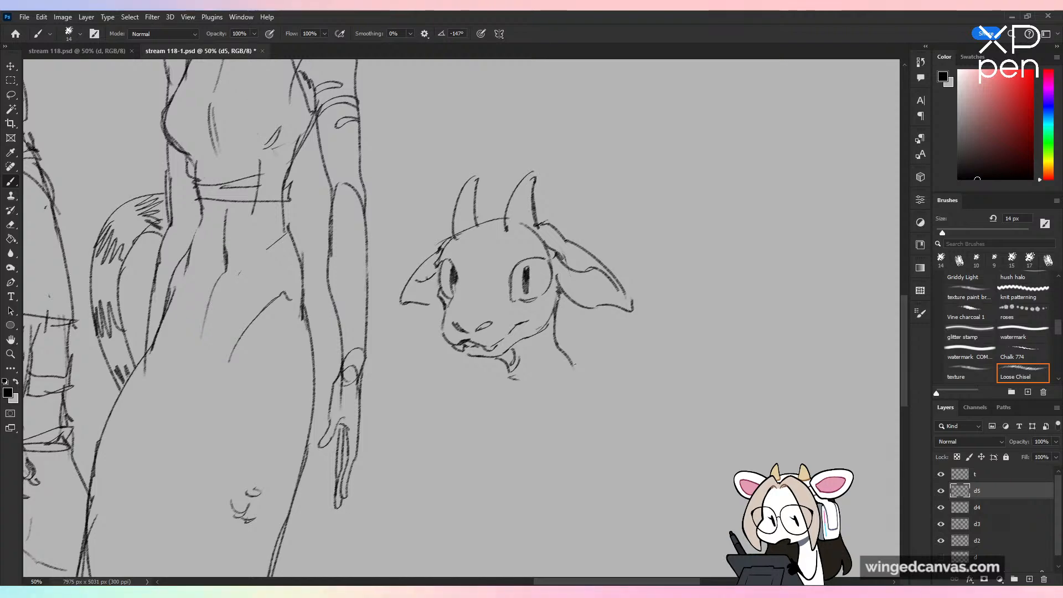
key(ctrl+minus)
key(ctrl+plus)
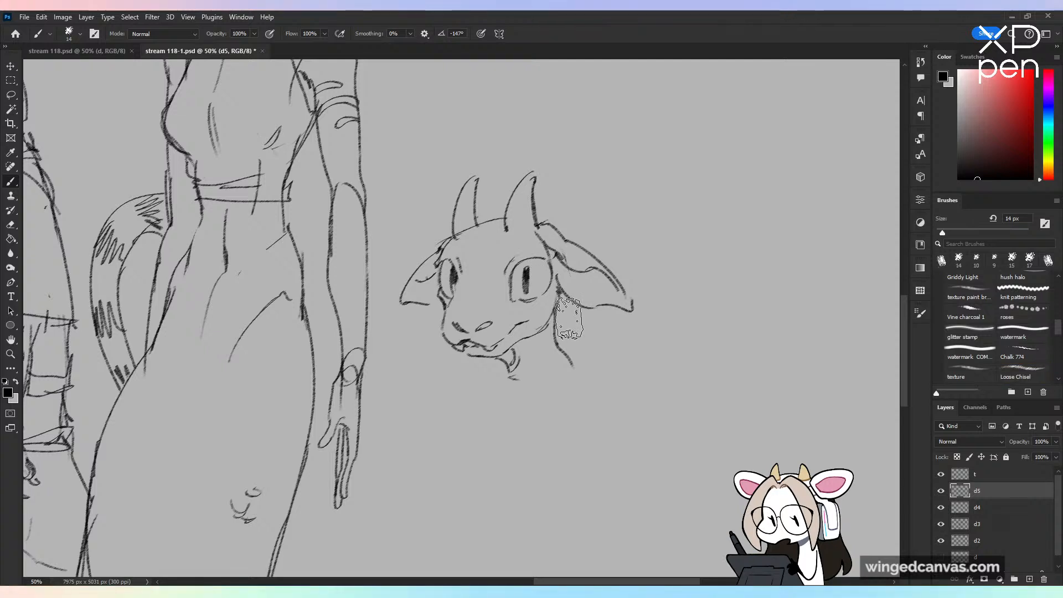
key(e)
click(958, 231)
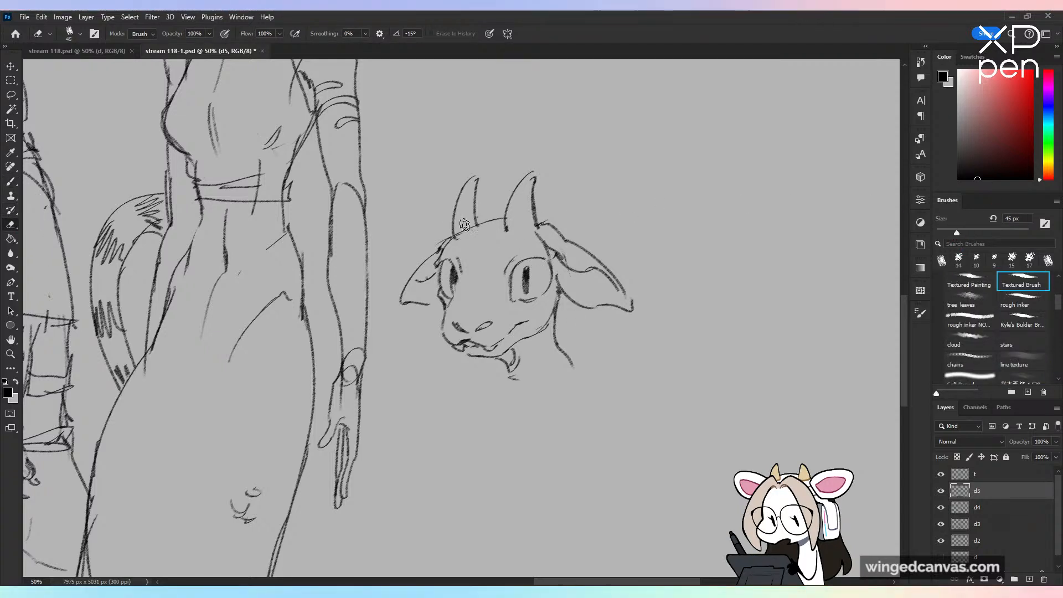
drag(459, 234, 473, 226)
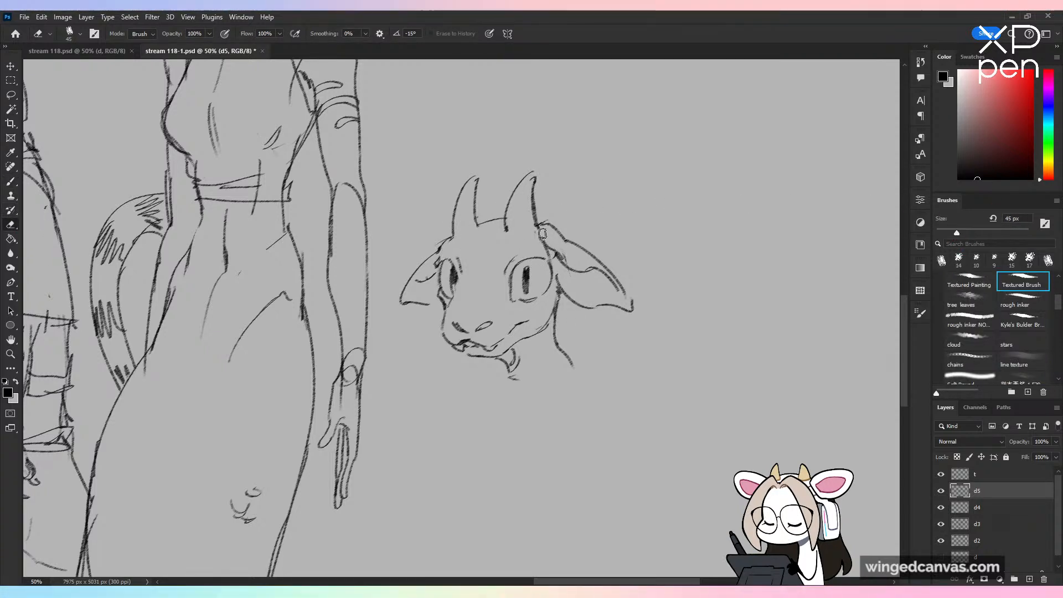
key(b)
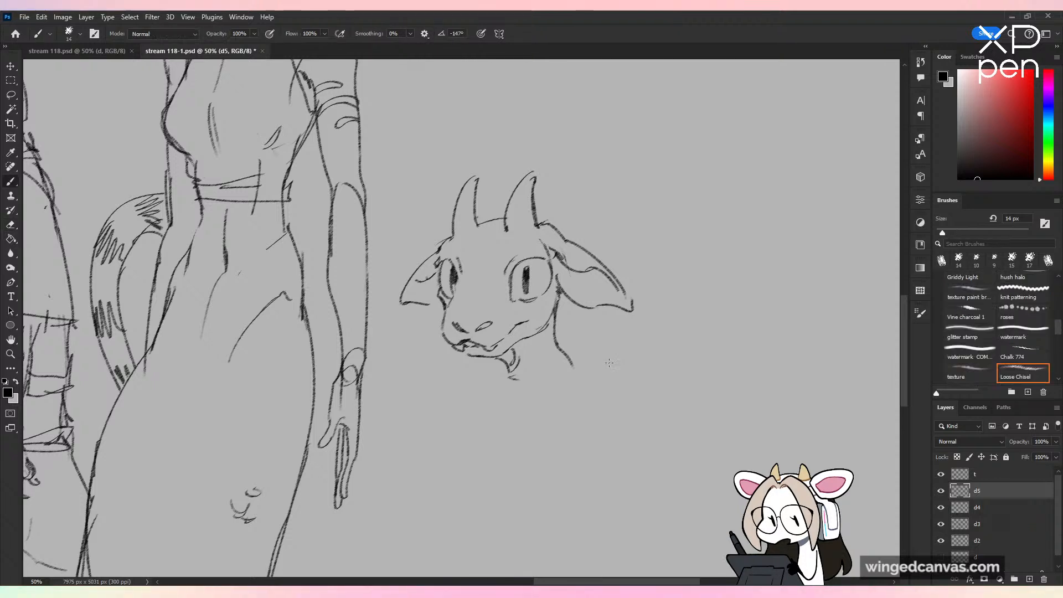
Step: Rough in the shoulders below the neck, with a curved far side, a rounded near side and a small V at the collarbone
key(ctrl+minus)
drag(563, 362, 575, 203)
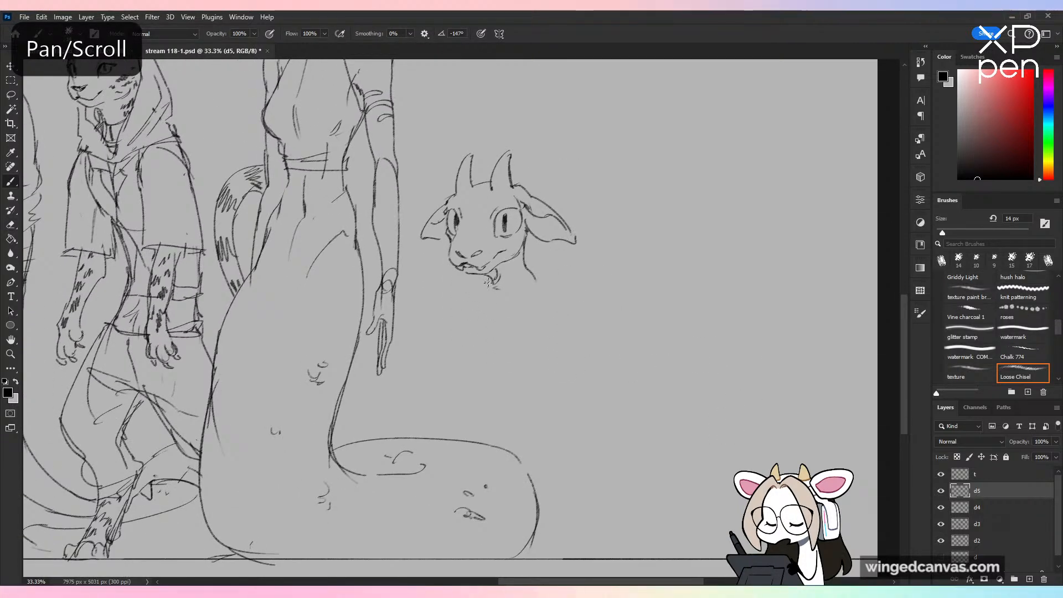
key(ctrl+z)
drag(482, 284, 459, 340)
mouse_move(530, 270)
mouse_down()
mouse_move(561, 298)
mouse_move(558, 283)
mouse_move(548, 337)
mouse_up()
key(ctrl+z)
drag(556, 283, 545, 337)
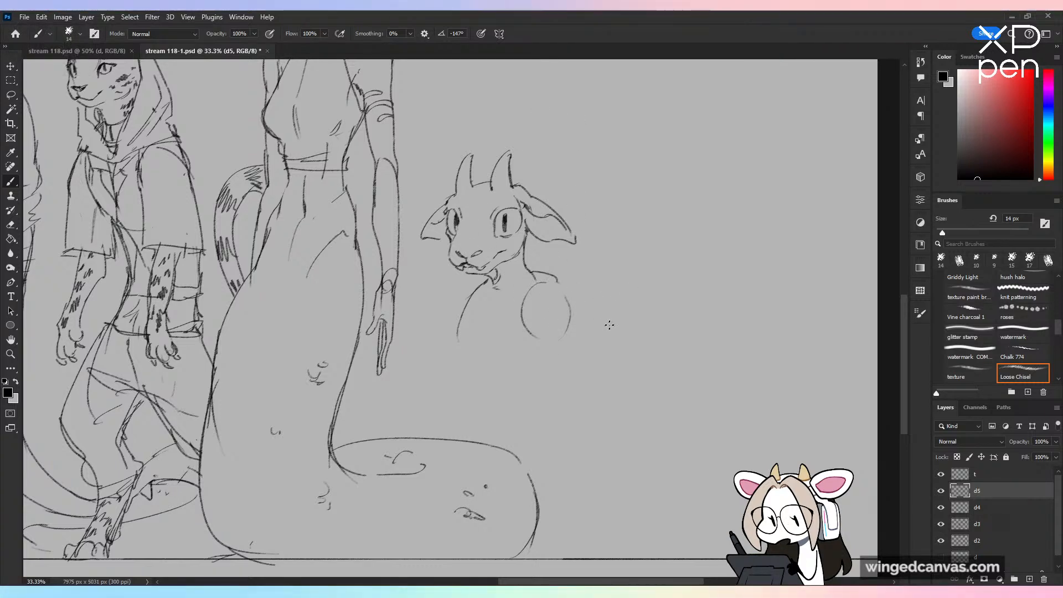
drag(575, 303, 586, 326)
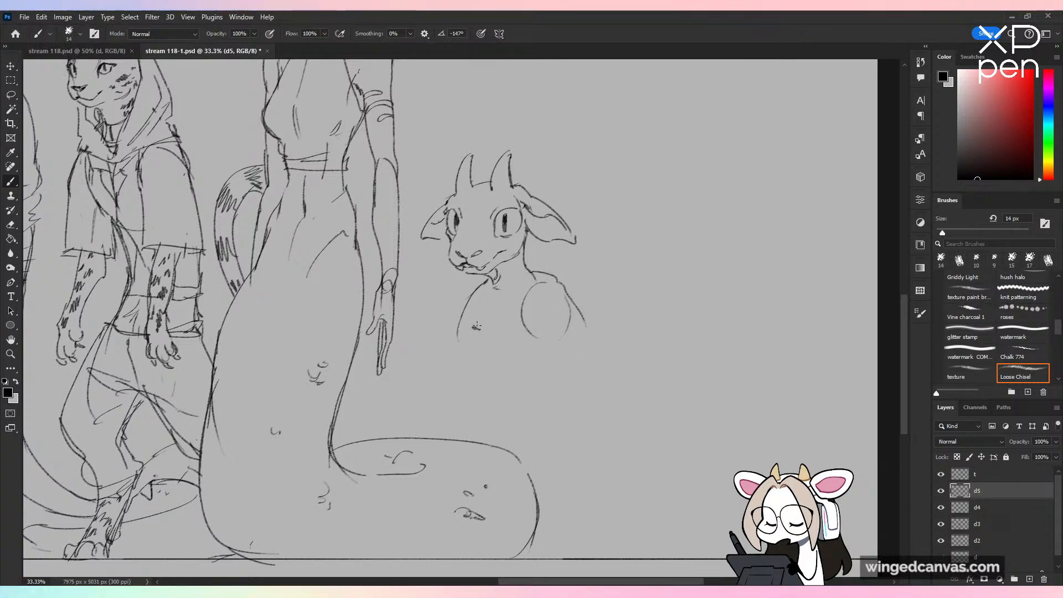
drag(476, 326, 496, 367)
key(ctrl+z)
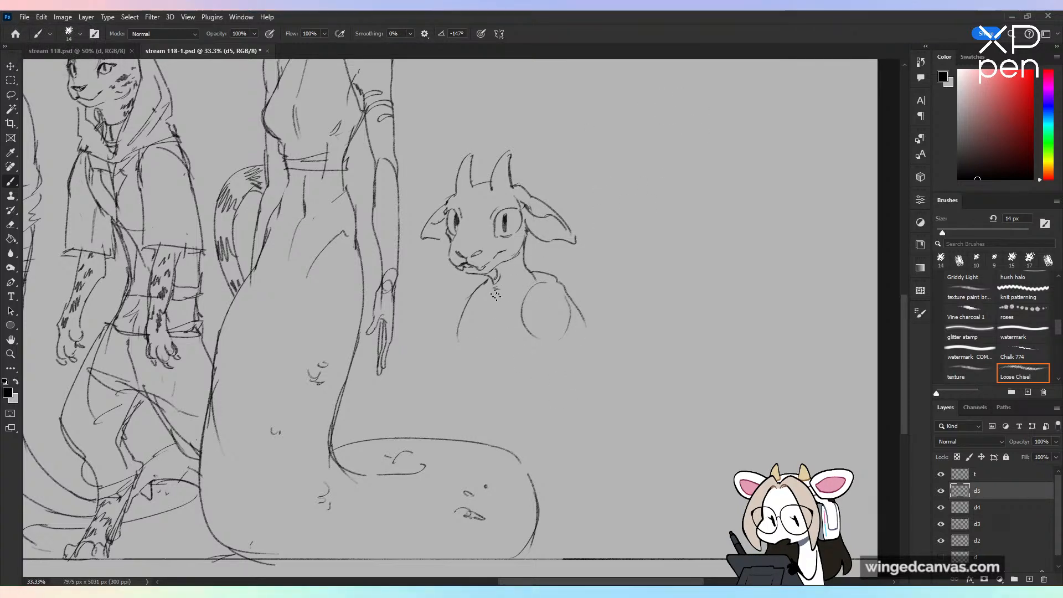
key(ctrl+z)
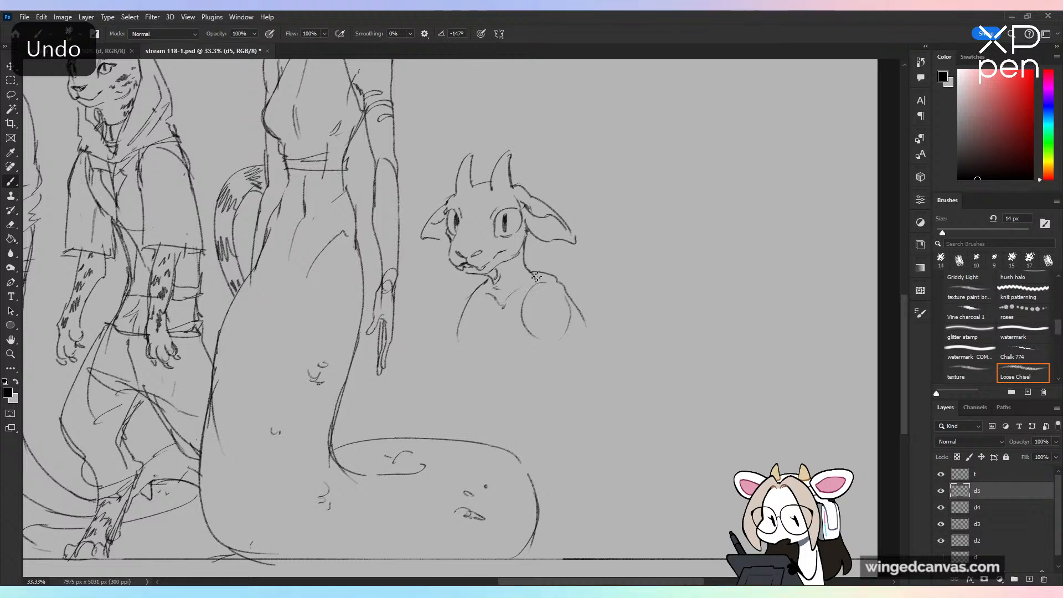
Step: Erase the round near-side shoulder, draw a sloping shoulder line instead, and outline the ribcage beneath it
mouse_move(533, 280)
mouse_down()
mouse_move(564, 289)
mouse_move(540, 279)
mouse_move(574, 309)
mouse_move(552, 329)
mouse_move(529, 331)
mouse_up()
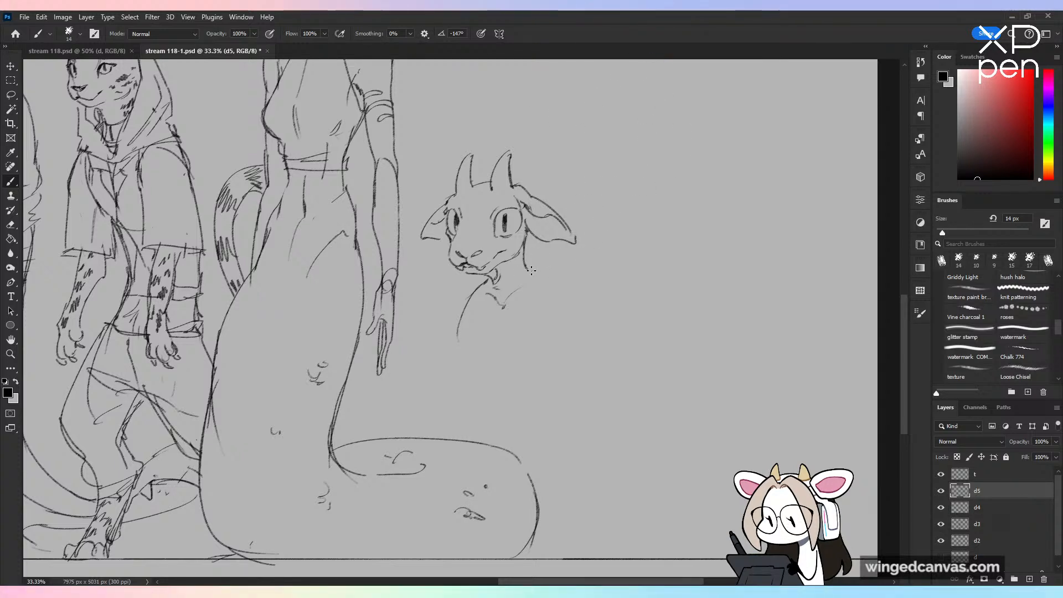
drag(527, 267, 571, 296)
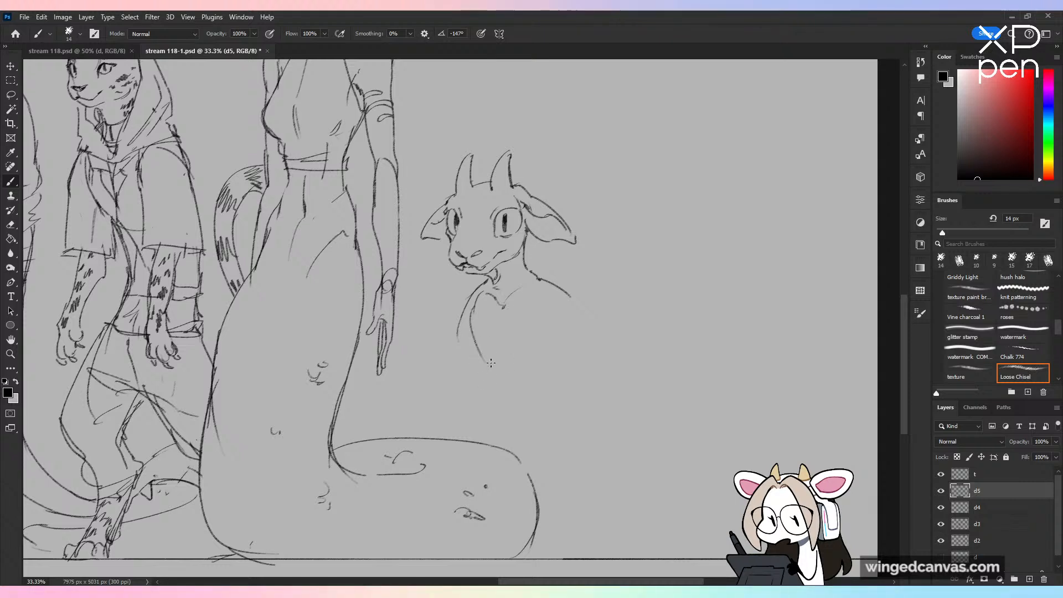
mouse_move(470, 314)
mouse_down()
mouse_move(493, 370)
mouse_move(526, 357)
mouse_up()
drag(558, 333, 536, 370)
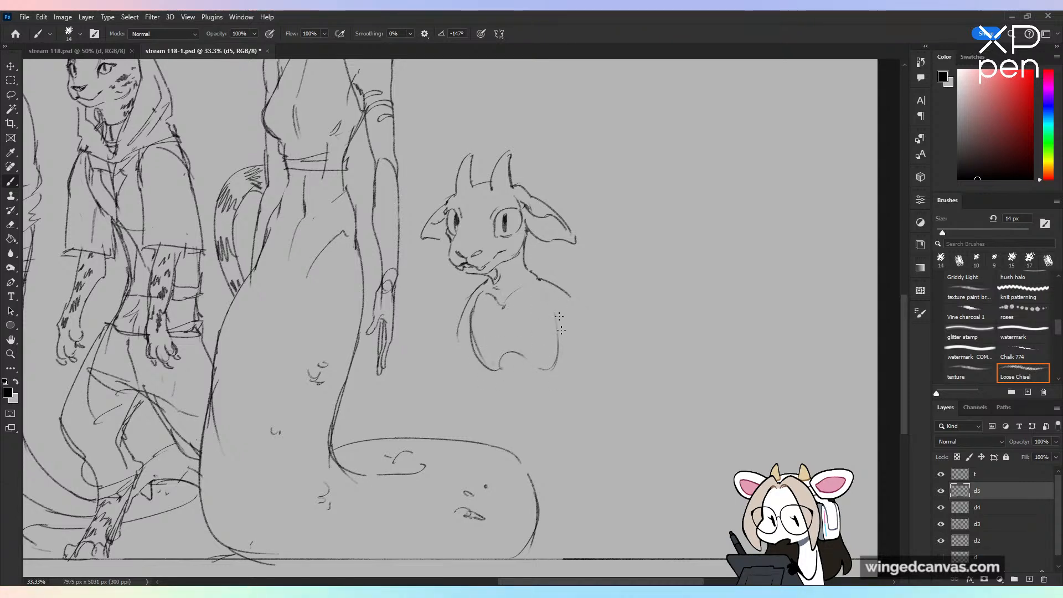
Step: Scale the creature's head and torso sketch down slightly, keeping it beside the Yuan-Ti
click(11, 94)
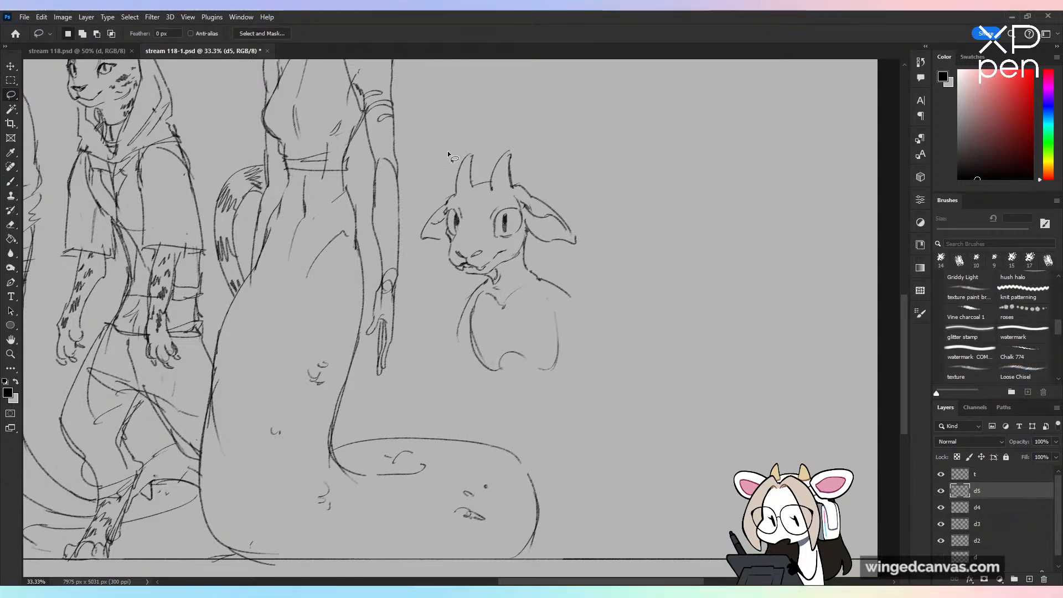
mouse_move(471, 133)
mouse_down()
mouse_move(451, 299)
mouse_move(527, 274)
mouse_move(581, 130)
mouse_move(472, 132)
mouse_move(499, 175)
mouse_up()
key(ctrl+d)
key(ctrl+t)
drag(535, 239, 539, 236)
click(549, 34)
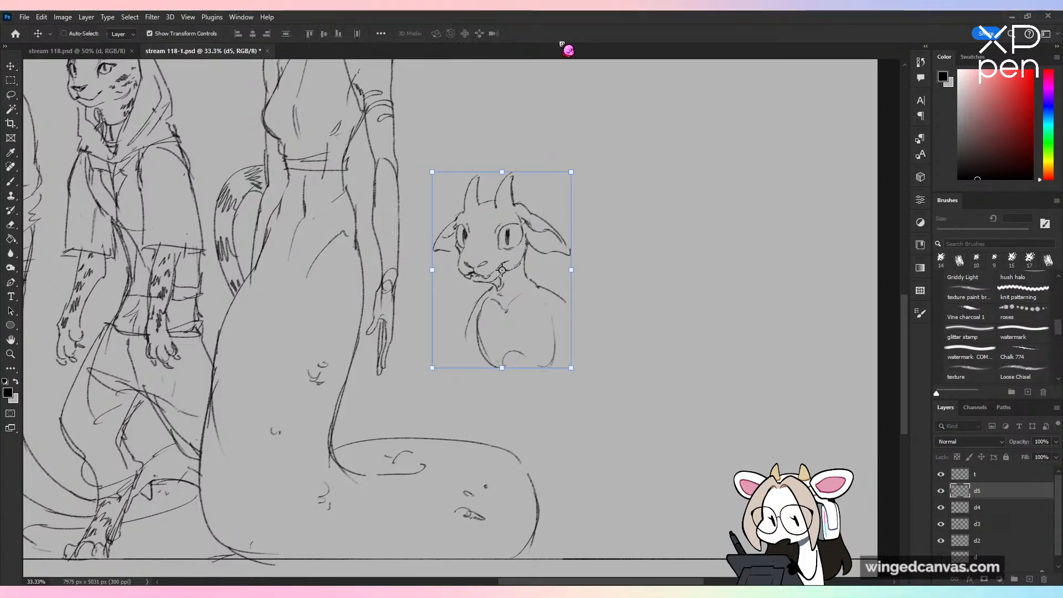
key(b)
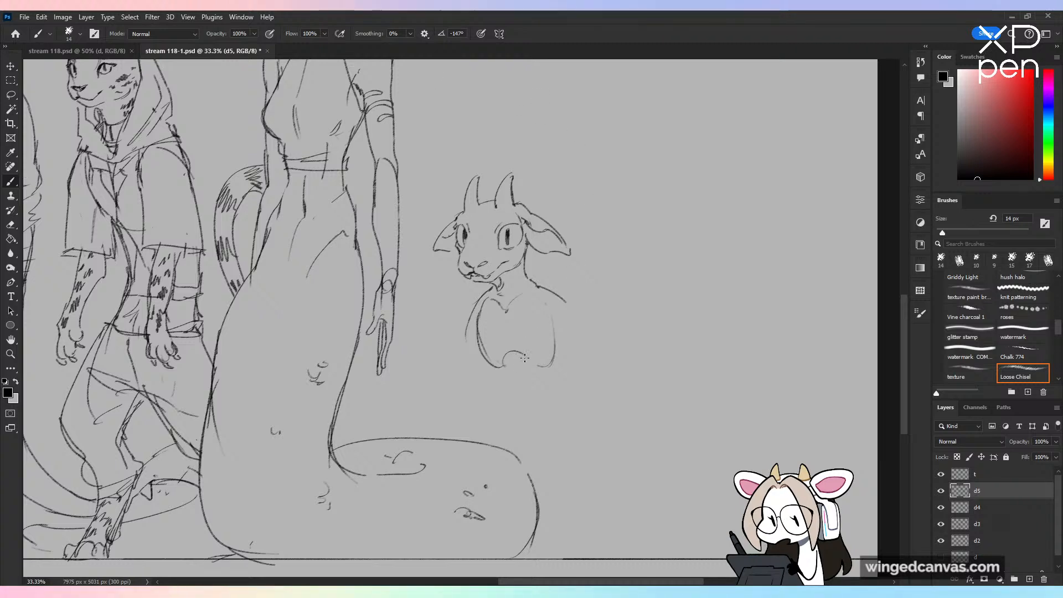
Step: Draw the narrow waist, hips and bent animal-like legs, ending in clawed feet on the ground line
mouse_move(532, 357)
mouse_down()
mouse_move(529, 404)
mouse_move(504, 413)
mouse_move(554, 362)
mouse_move(549, 388)
mouse_move(471, 493)
mouse_up()
mouse_move(505, 459)
mouse_down()
mouse_move(486, 497)
mouse_move(531, 446)
mouse_move(600, 483)
mouse_move(563, 499)
mouse_move(601, 554)
mouse_up()
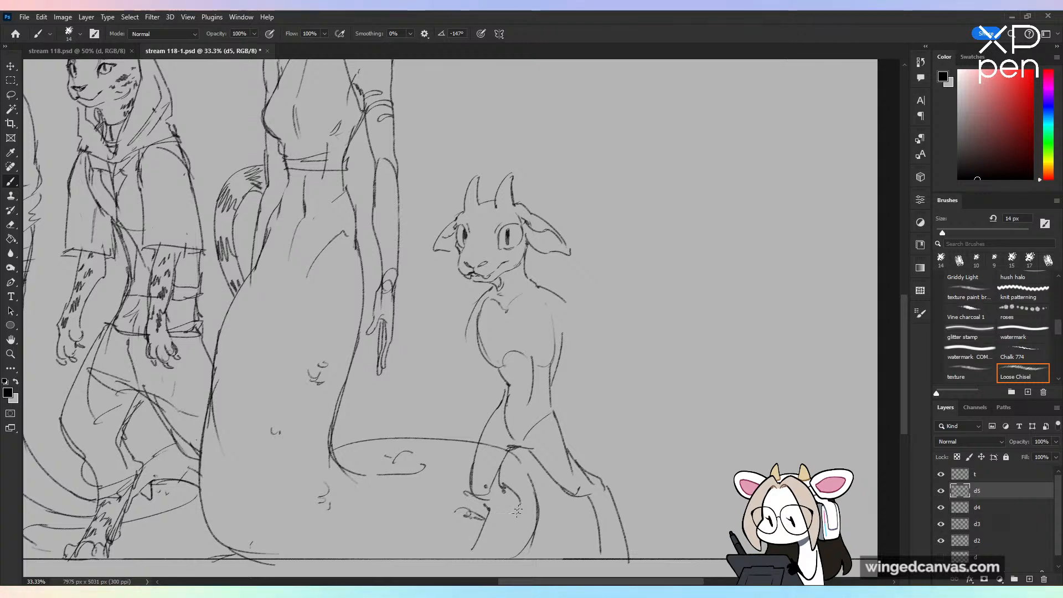
mouse_move(521, 505)
mouse_down()
mouse_move(507, 547)
mouse_move(497, 538)
mouse_move(504, 554)
mouse_up()
mouse_move(466, 542)
mouse_down()
mouse_move(457, 558)
mouse_move(494, 559)
mouse_move(475, 541)
mouse_move(448, 557)
mouse_up()
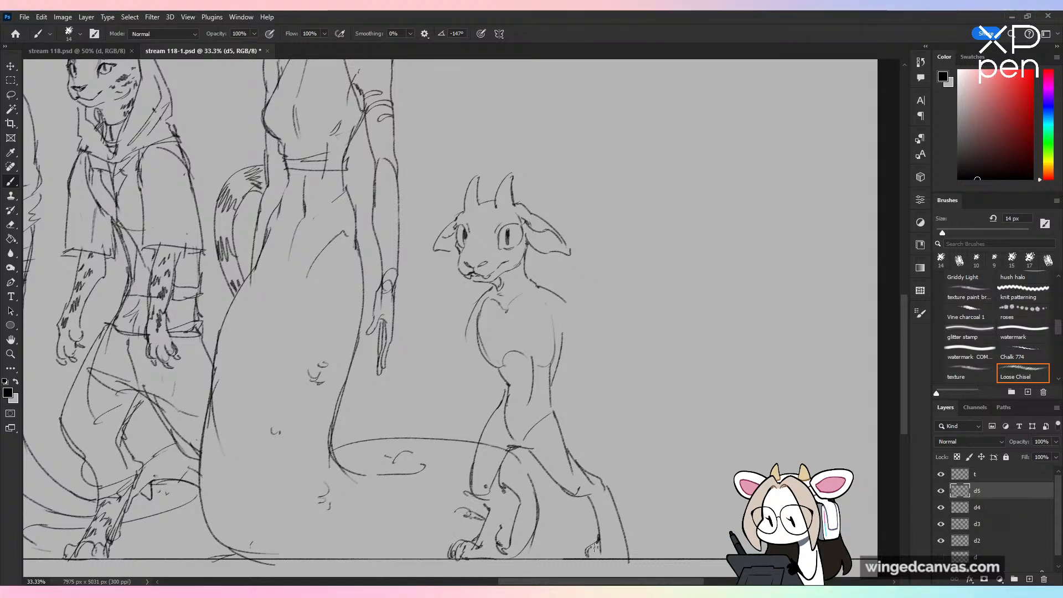
drag(611, 538, 630, 558)
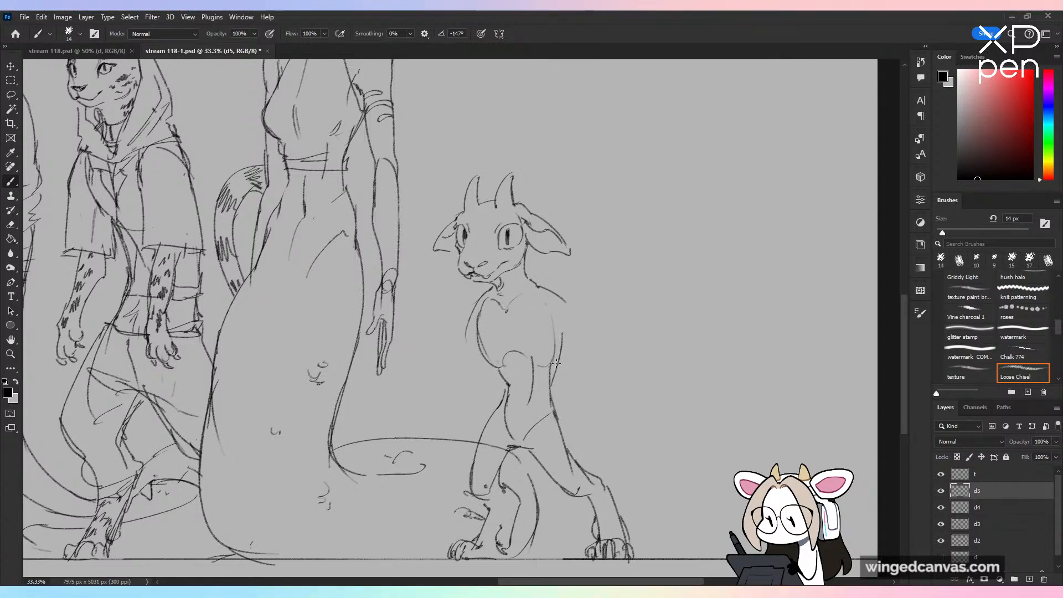
Step: Draw a long wavy tail curving away behind the hips, with a drooping tip and wispy tufts along its upper edge
drag(558, 408, 624, 439)
mouse_move(588, 475)
mouse_down()
mouse_move(649, 453)
mouse_move(708, 458)
mouse_up()
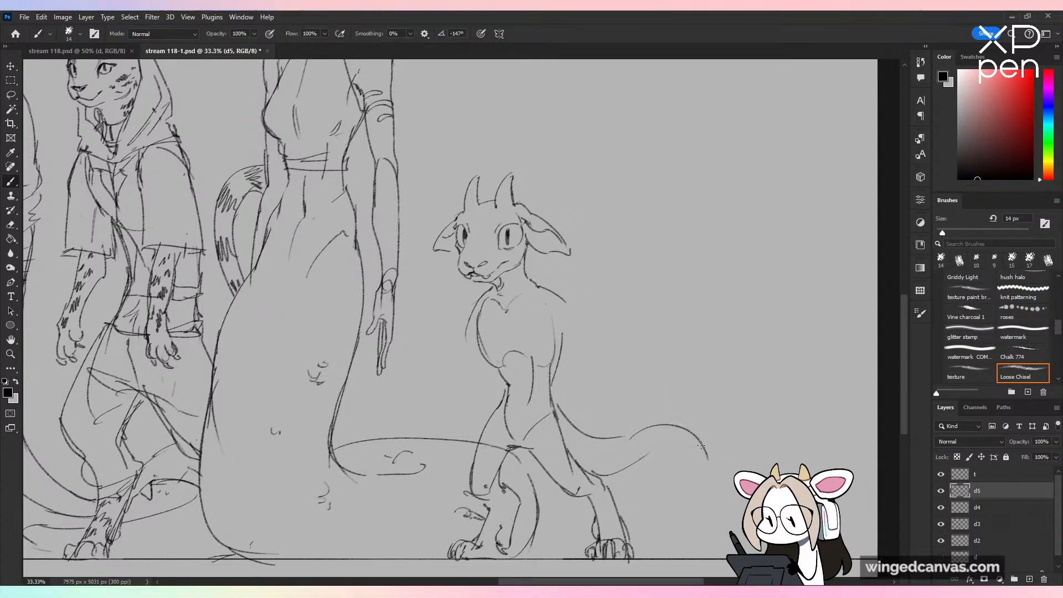
key(ctrl+z)
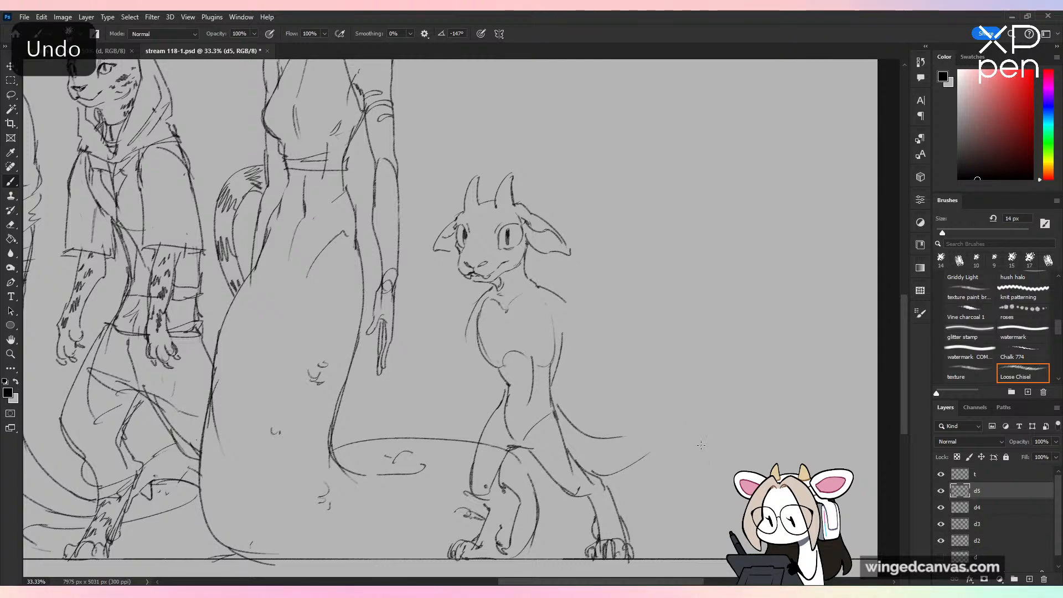
drag(659, 431, 720, 474)
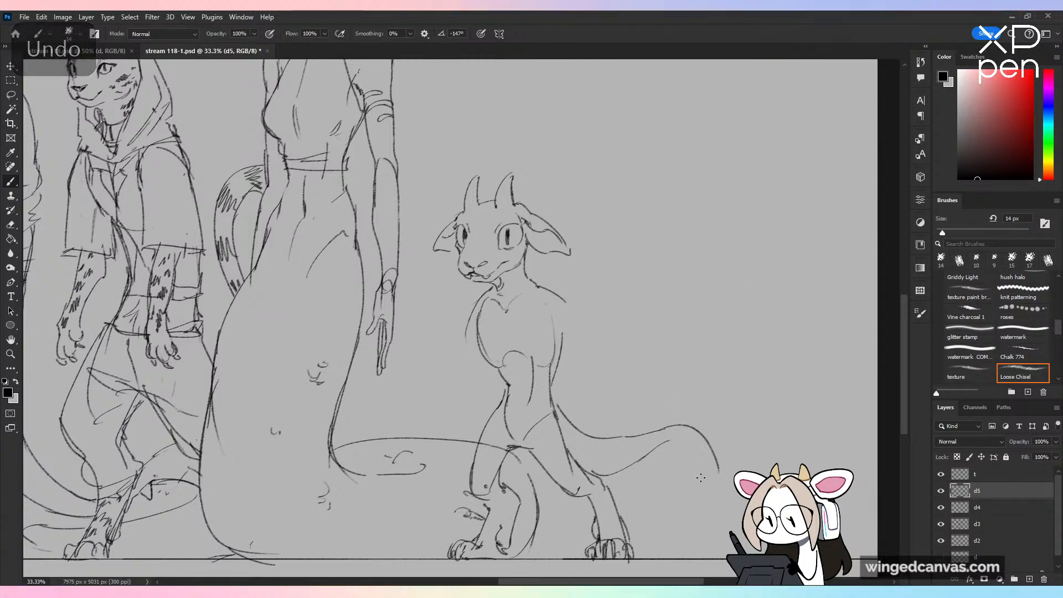
drag(696, 428, 716, 490)
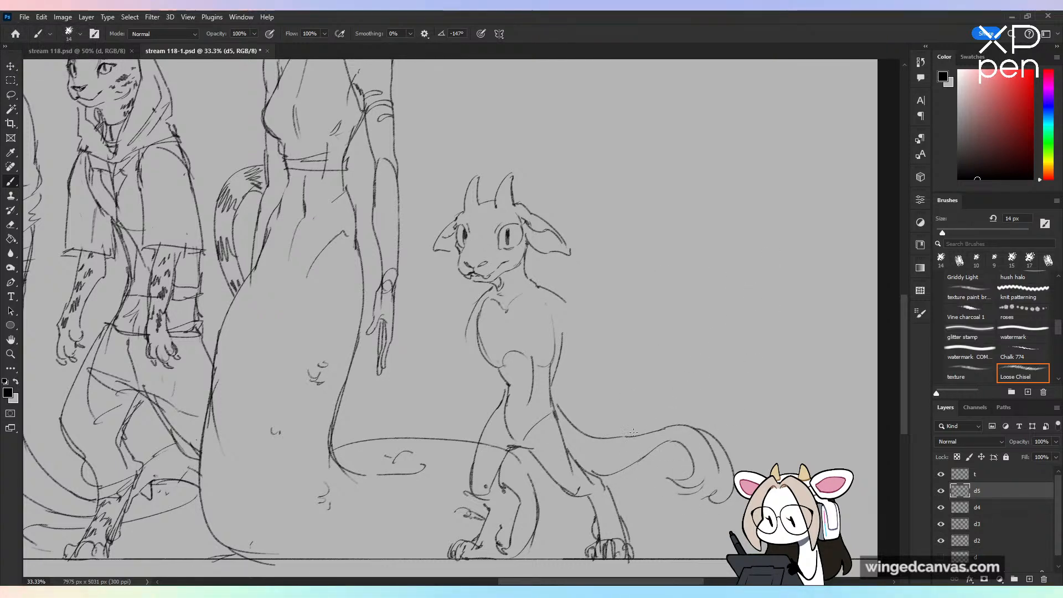
drag(569, 417, 601, 415)
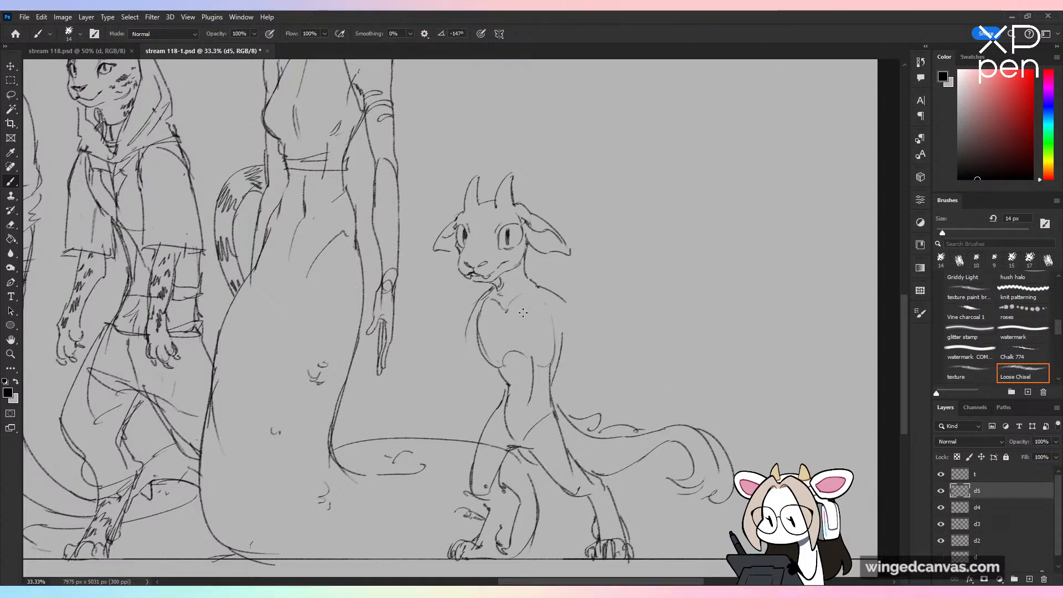
Step: Erase the old shoulder and upper chest curves and redraw both shoulders as lines sloping down from the neck
key(e)
drag(492, 289, 480, 337)
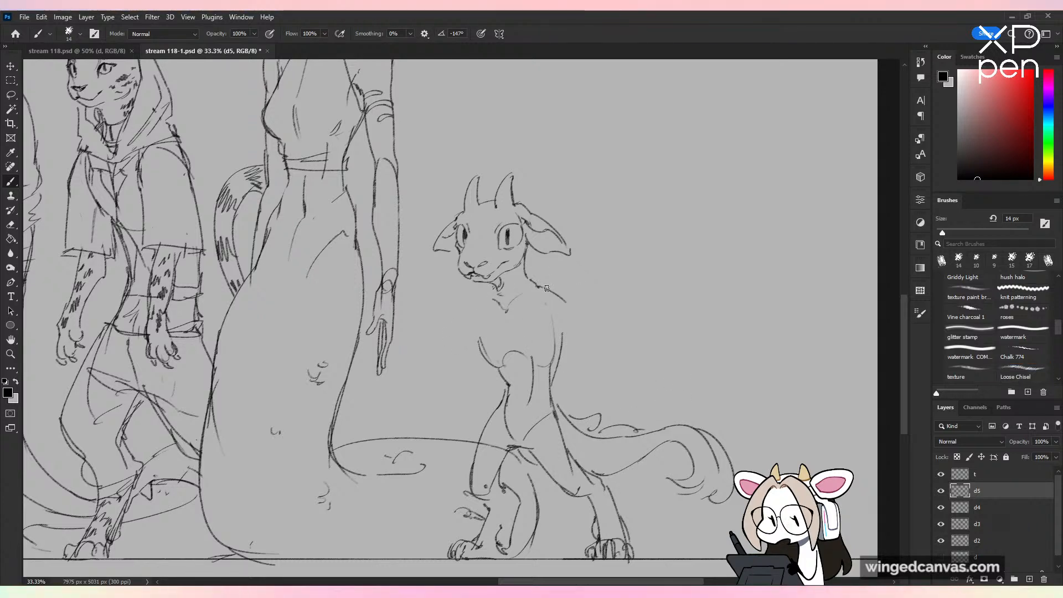
drag(547, 288, 565, 302)
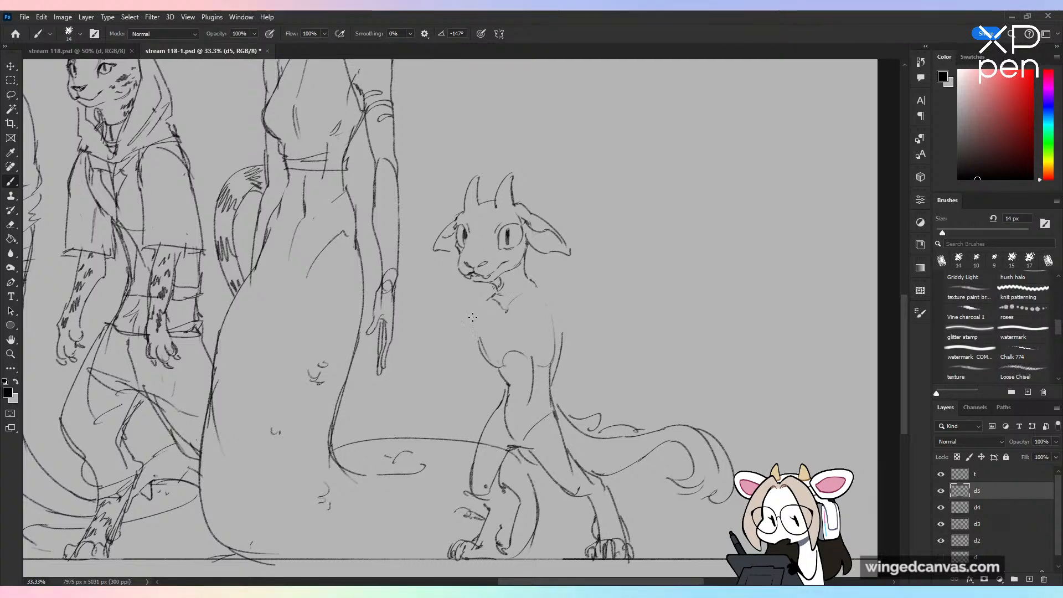
drag(532, 281, 561, 303)
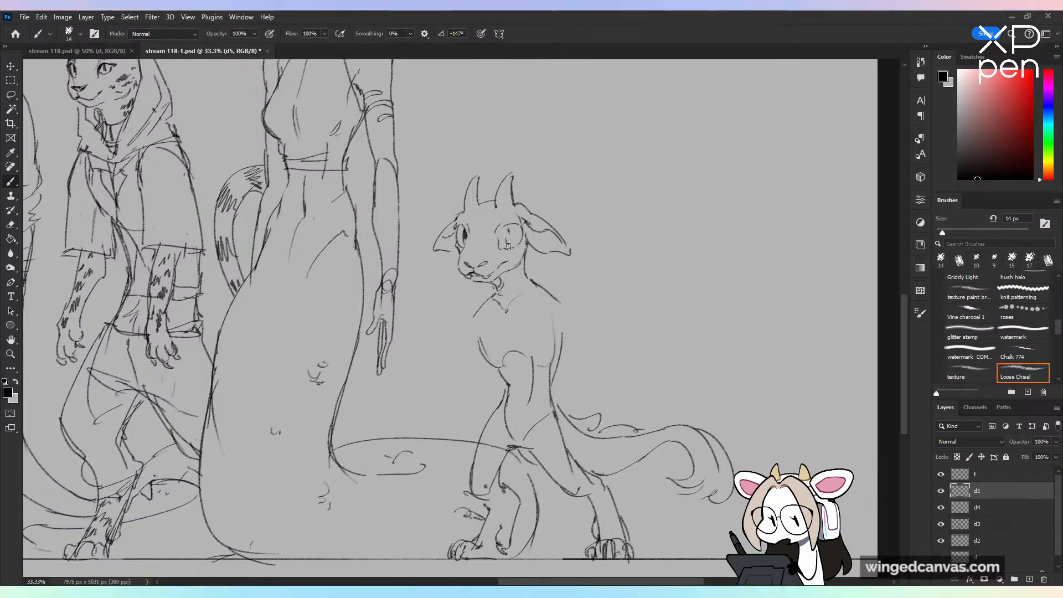
Step: Erase both of the horned creature's old eyes and redraw them as large rounded outlines with vertical pupils
mouse_move(499, 225)
mouse_down()
mouse_move(521, 235)
mouse_move(510, 252)
mouse_move(463, 238)
mouse_up()
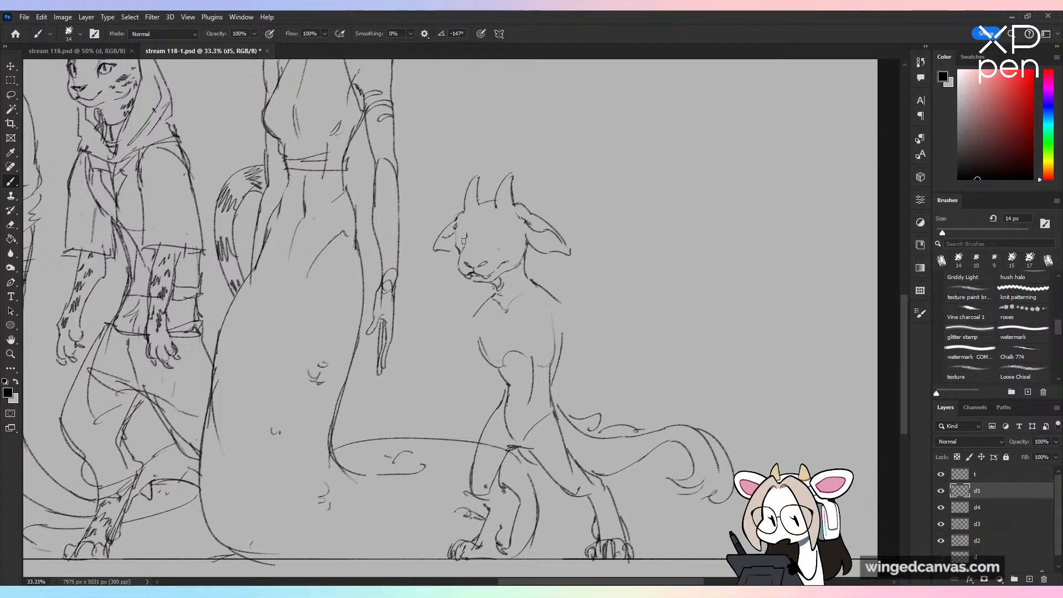
key(ctrl+plus)
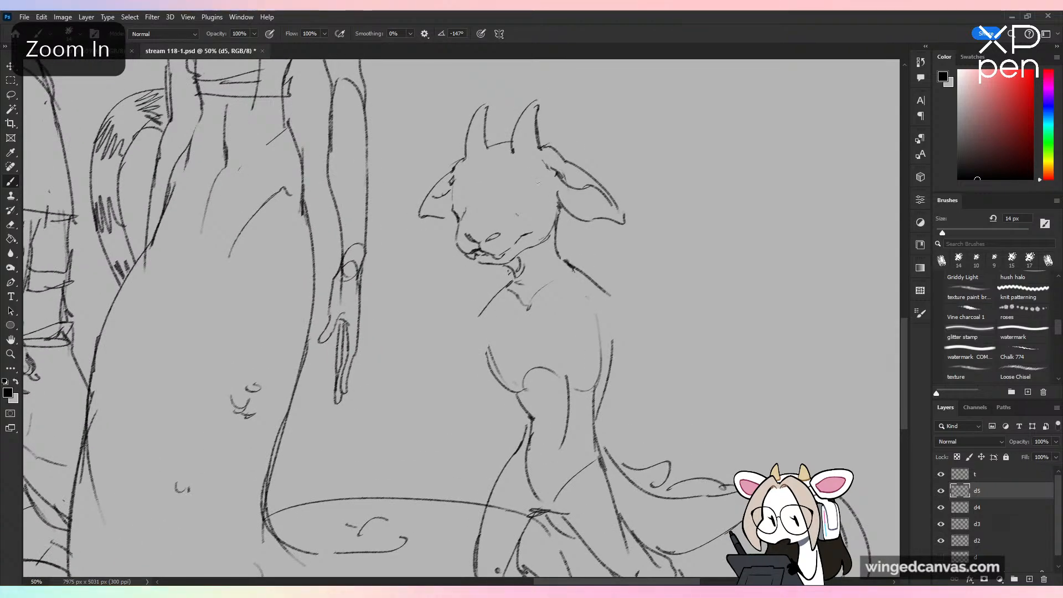
mouse_move(534, 180)
mouse_down()
mouse_move(547, 213)
mouse_move(509, 199)
mouse_up()
key(ctrl+z)
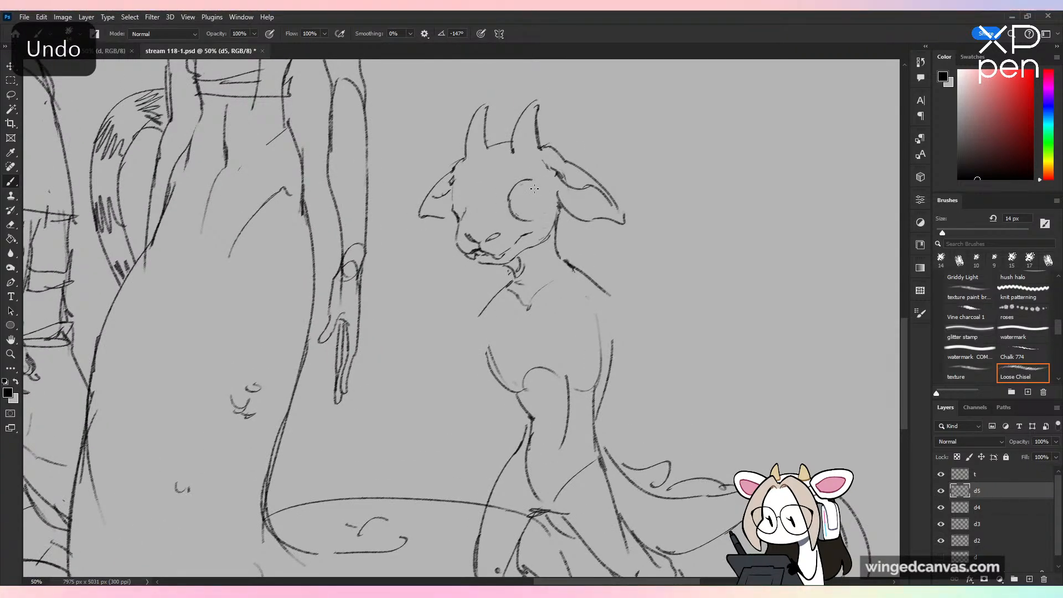
key(ctrl+z)
key(ctrl+z)
key(ctrl+z)
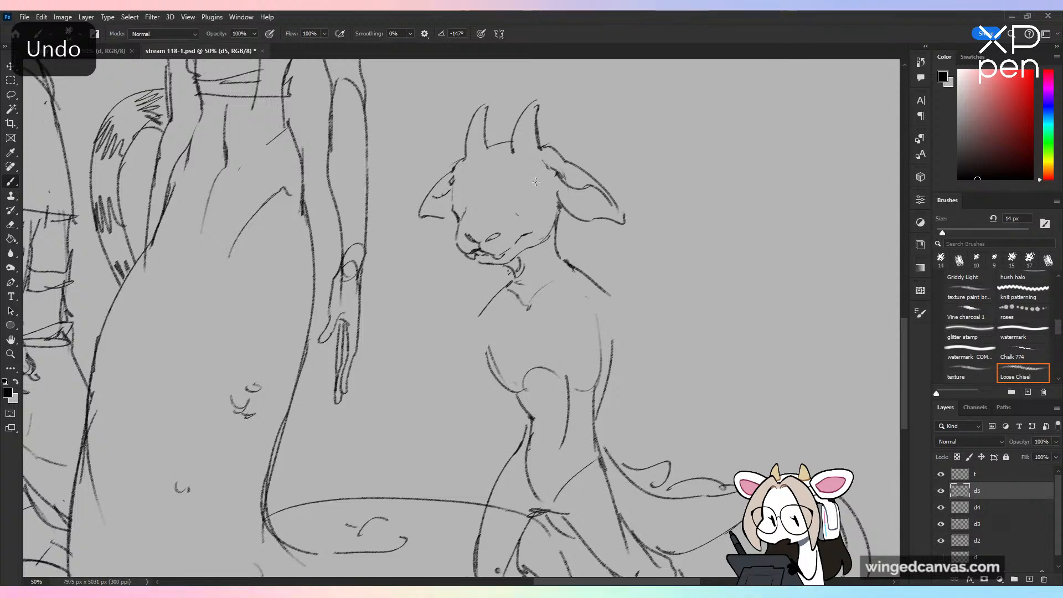
drag(541, 180, 511, 207)
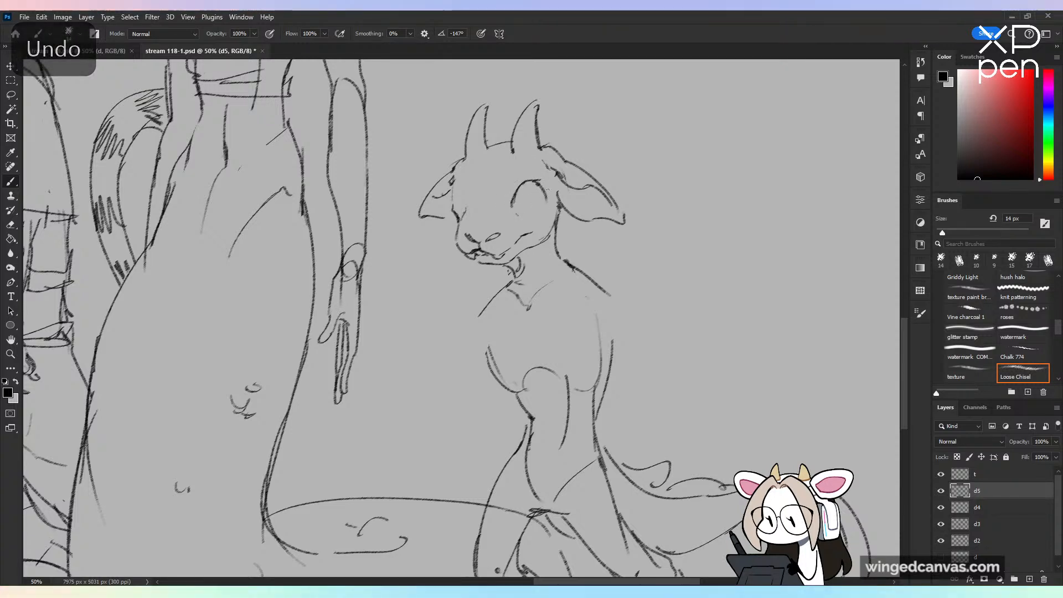
drag(539, 181, 518, 216)
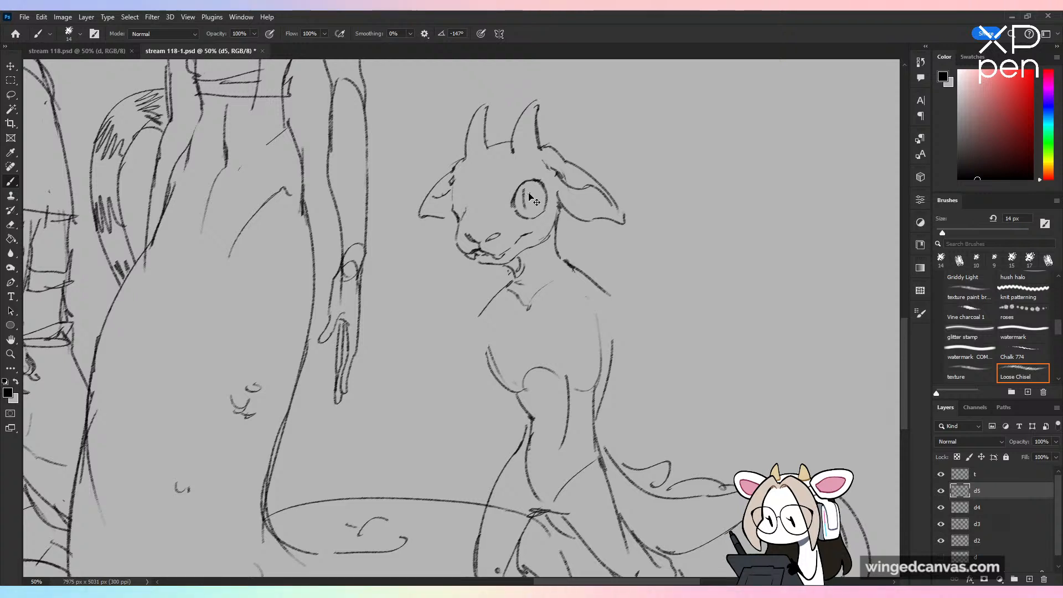
key(ctrl+z)
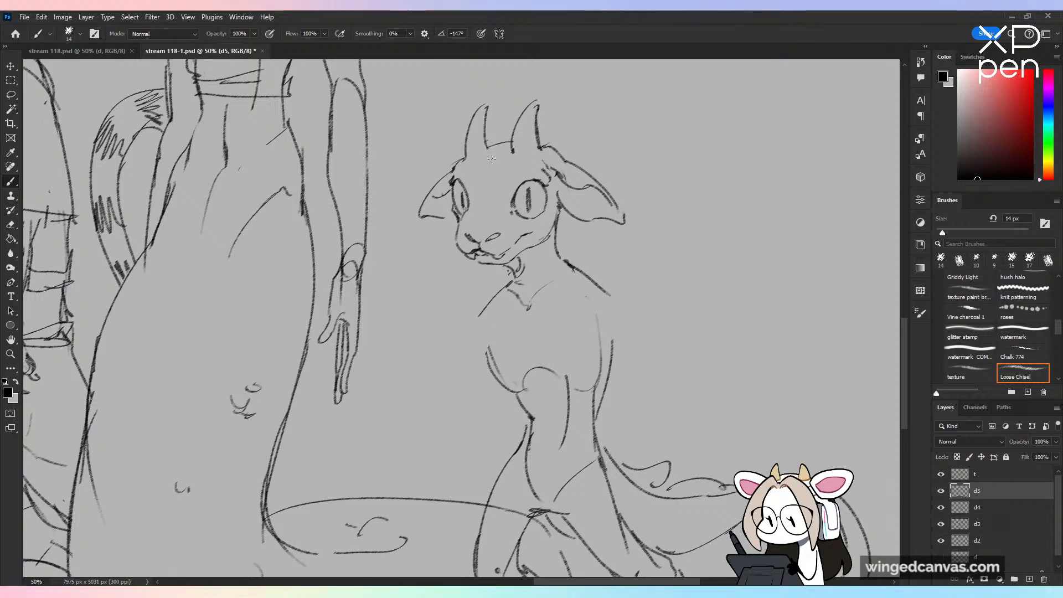
Step: Undo the pupil strokes and redraw a narrow vertical slit pupil in each of the creature's eyes
key(ctrl+z)
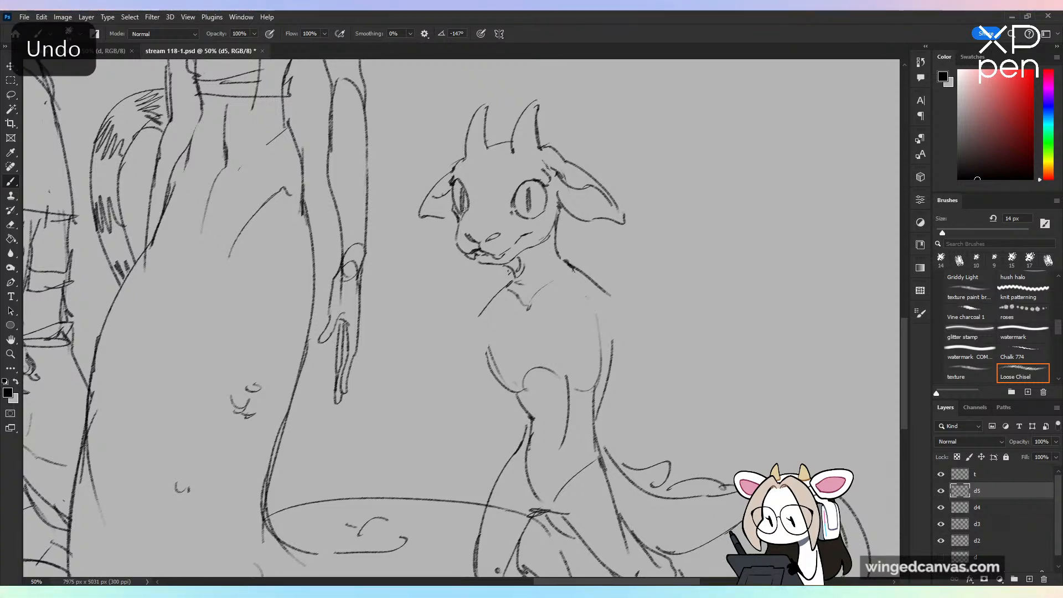
key(ctrl+z)
key(ctrl+z)
key(ctrl+z)
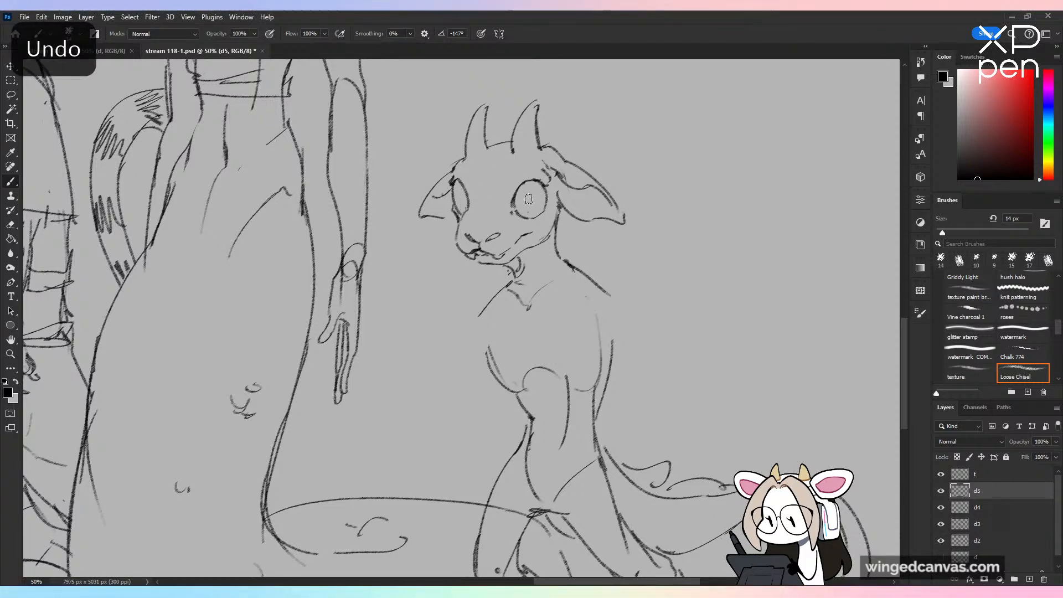
click(1023, 372)
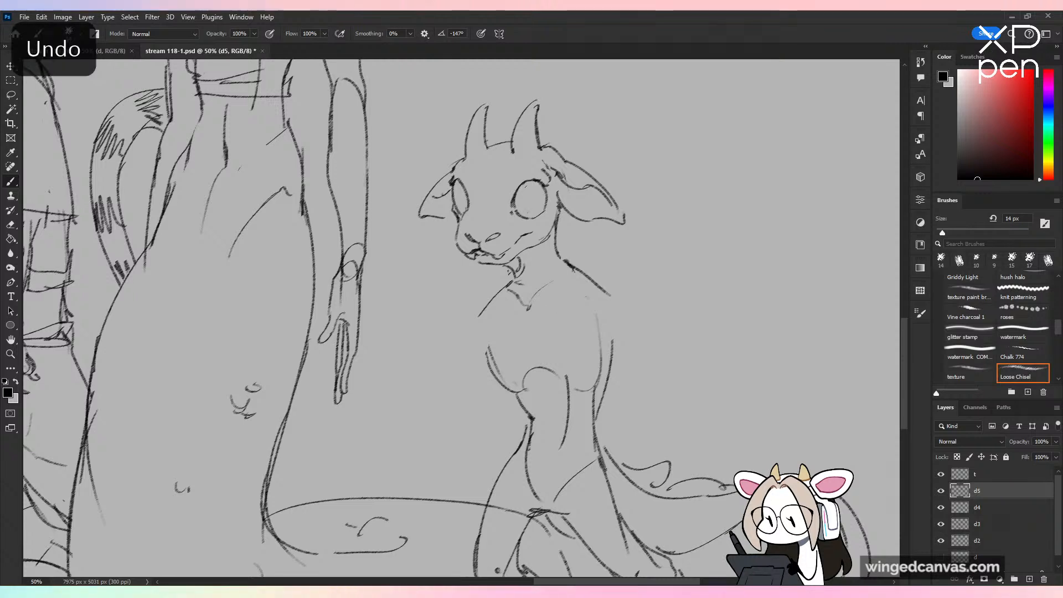
drag(526, 186, 526, 212)
drag(461, 187, 465, 210)
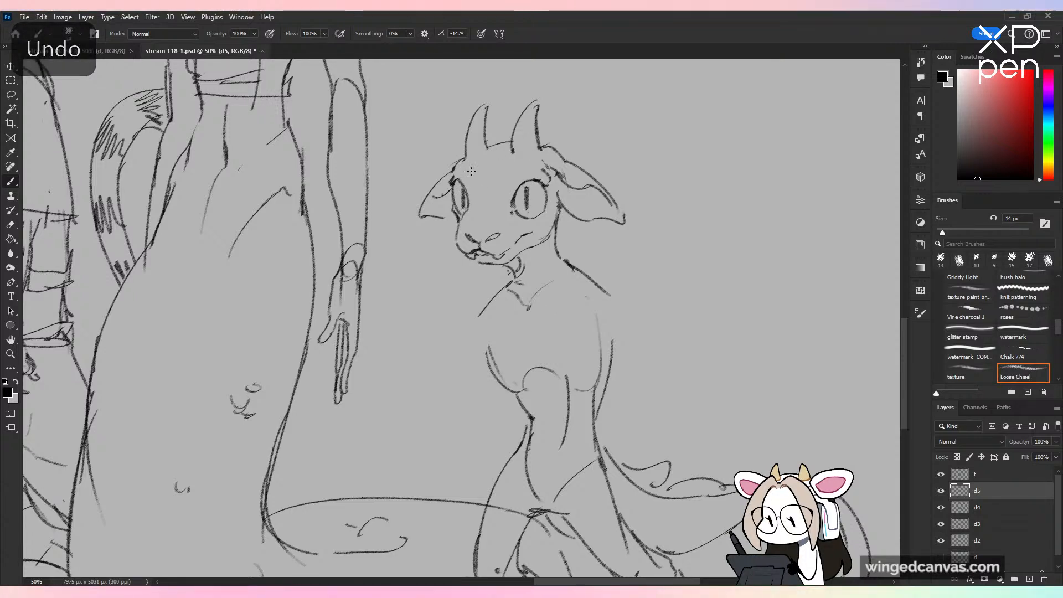
Step: Refine the creature's larger eye with short accent strokes around its corners, undoing unwanted marks
key(ctrl+z)
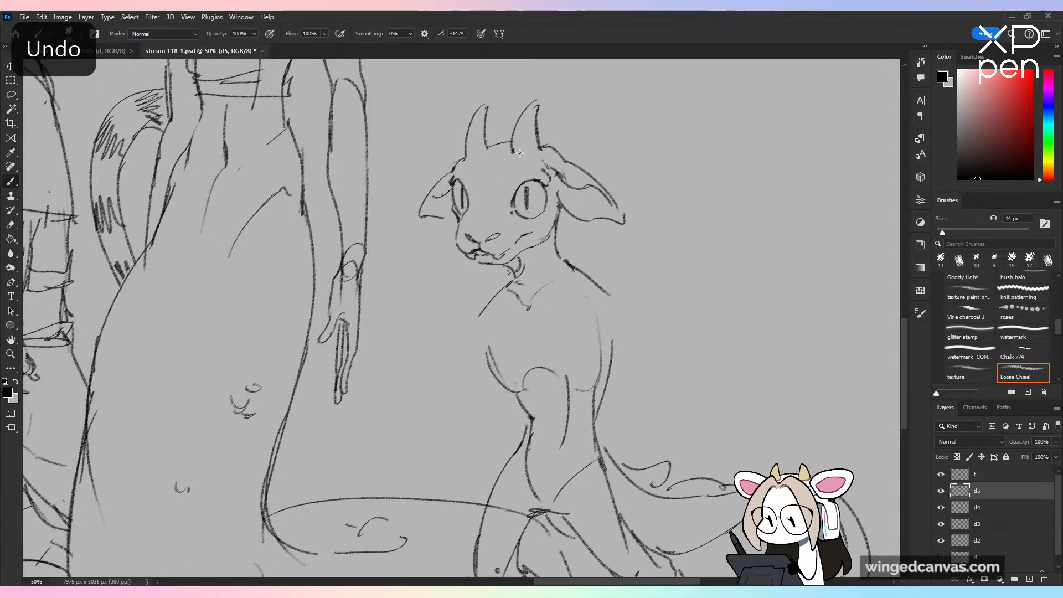
key(ctrl+z)
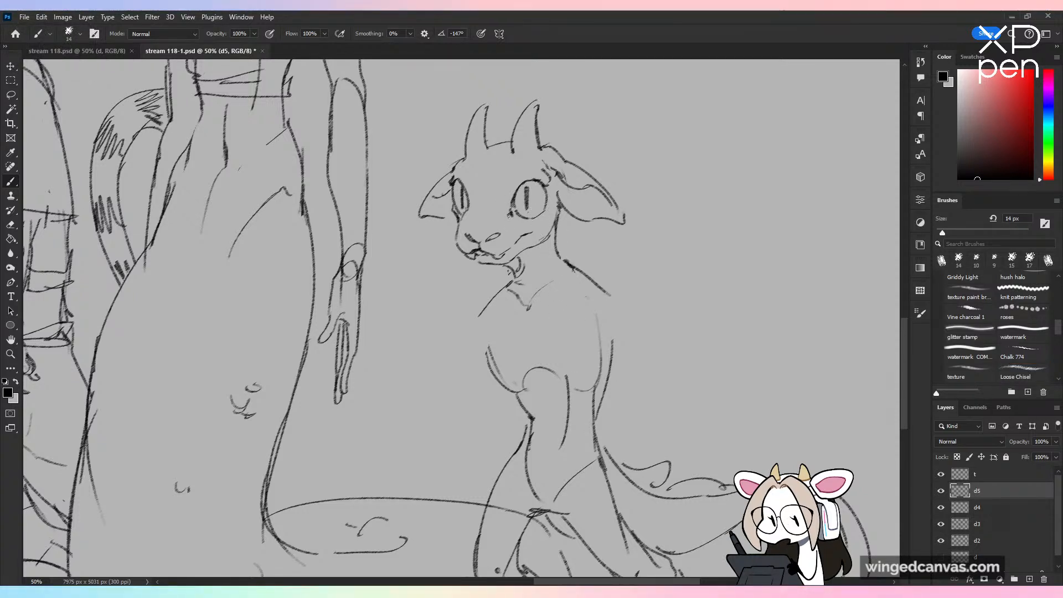
key(ctrl+z)
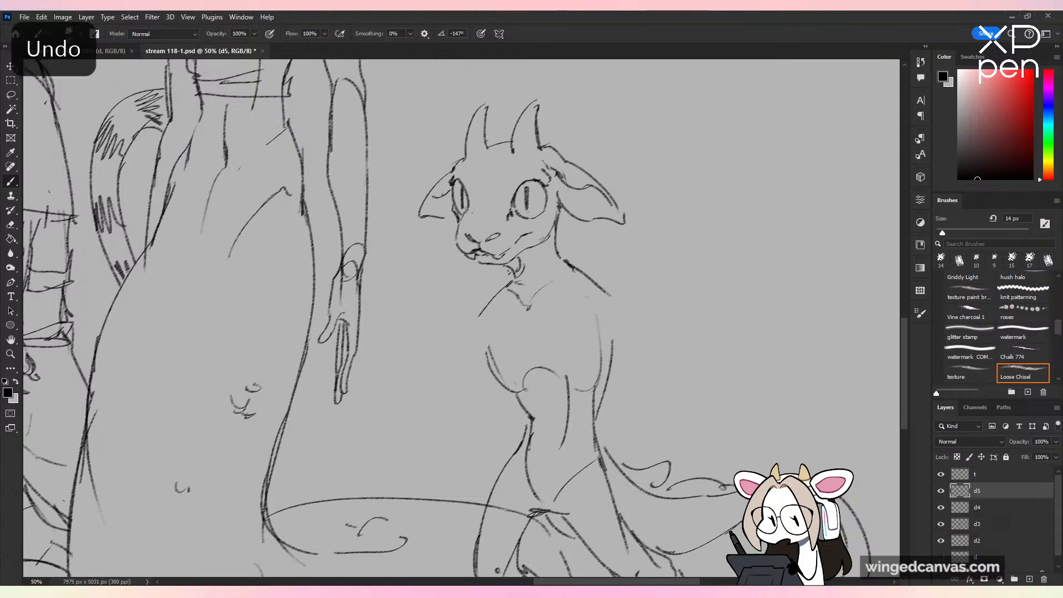
drag(551, 178, 547, 207)
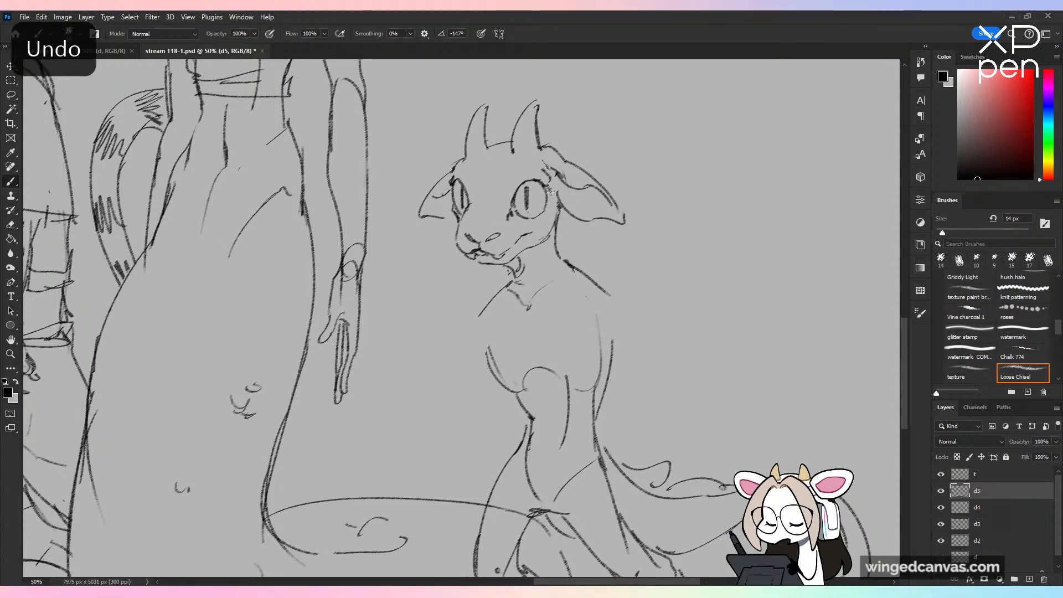
Step: Save the lineup sketch stream 118-1.psd
key(ctrl+minus)
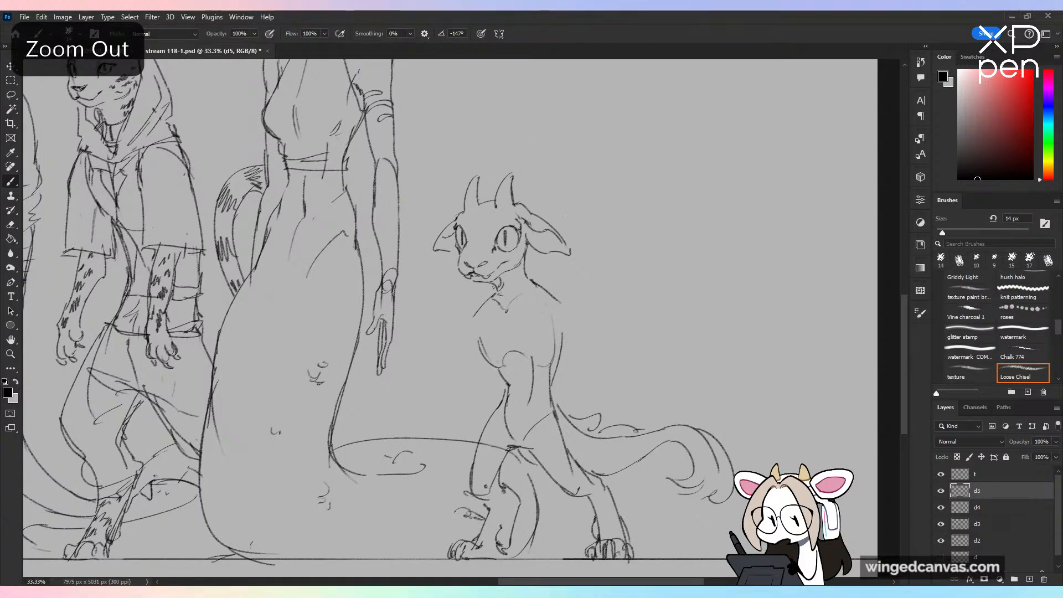
key(ctrl+s)
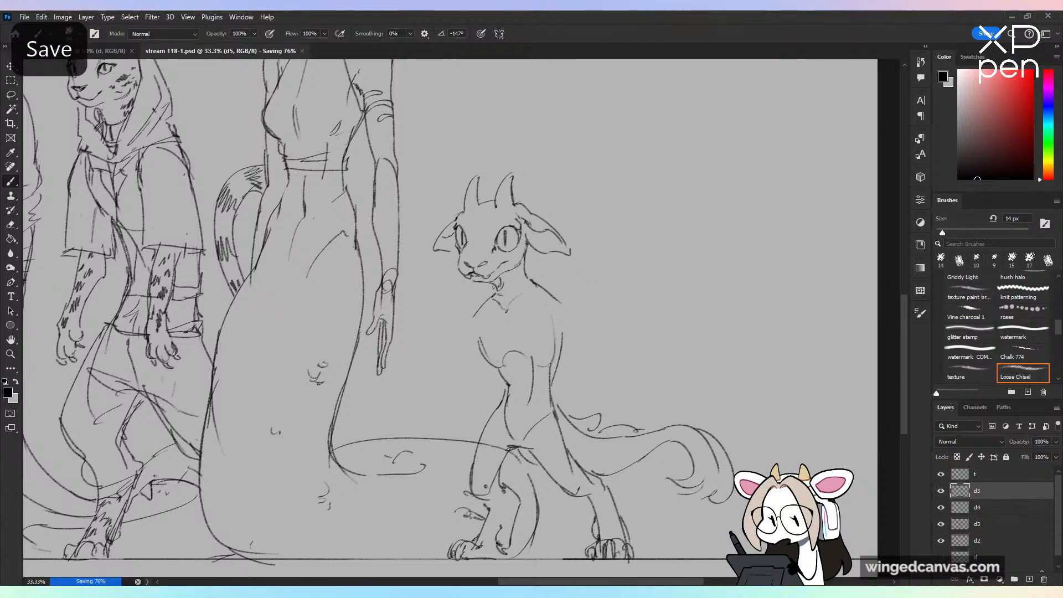
click(26, 17)
click(308, 106)
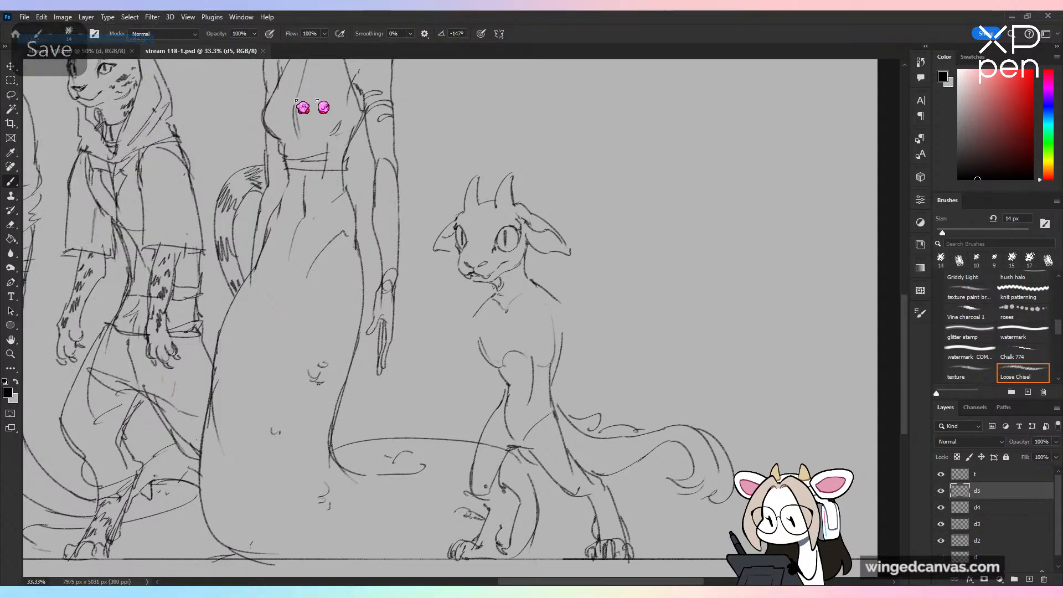
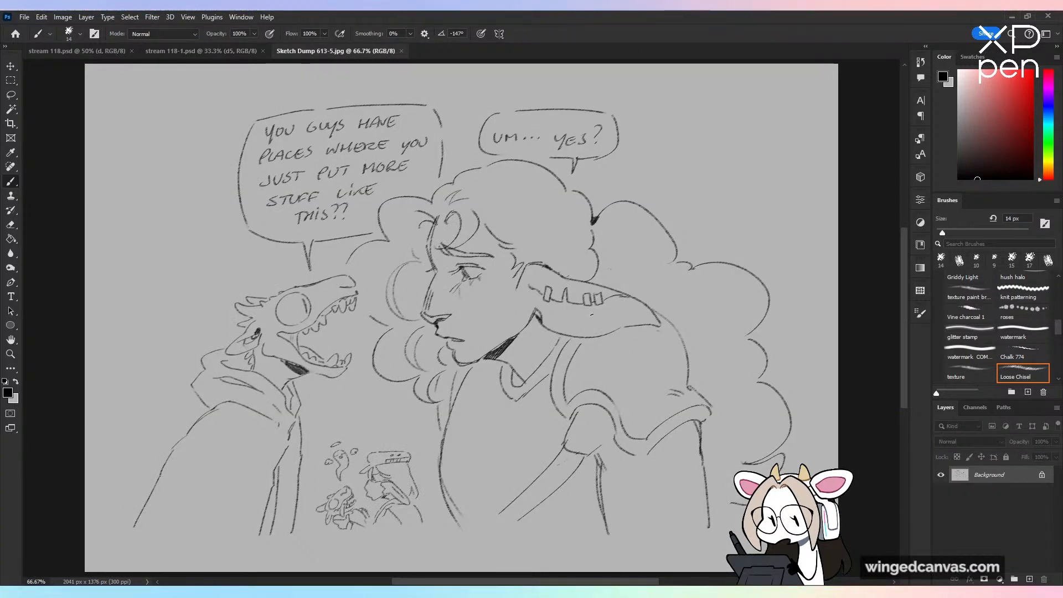
Step: Examine the open-mouthed creature and large-eared figure in Sketch Dump 613-5.jpg, and close that reference file
key(ctrl+plus)
drag(272, 273, 309, 260)
key(ctrl+z)
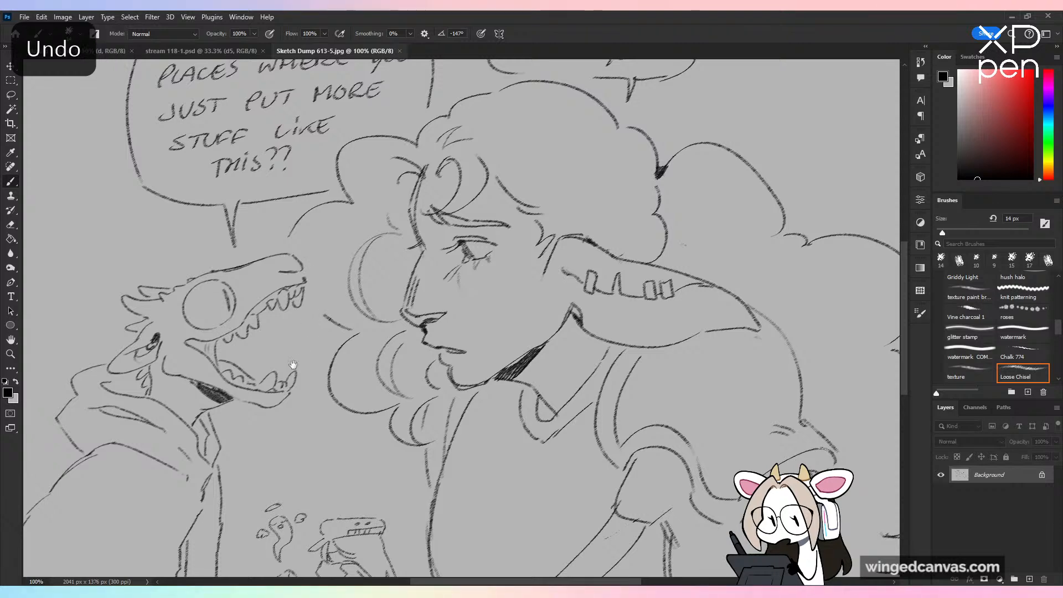
mouse_move(305, 366)
mouse_down()
mouse_move(397, 259)
mouse_move(403, 287)
mouse_up()
drag(139, 233, 197, 272)
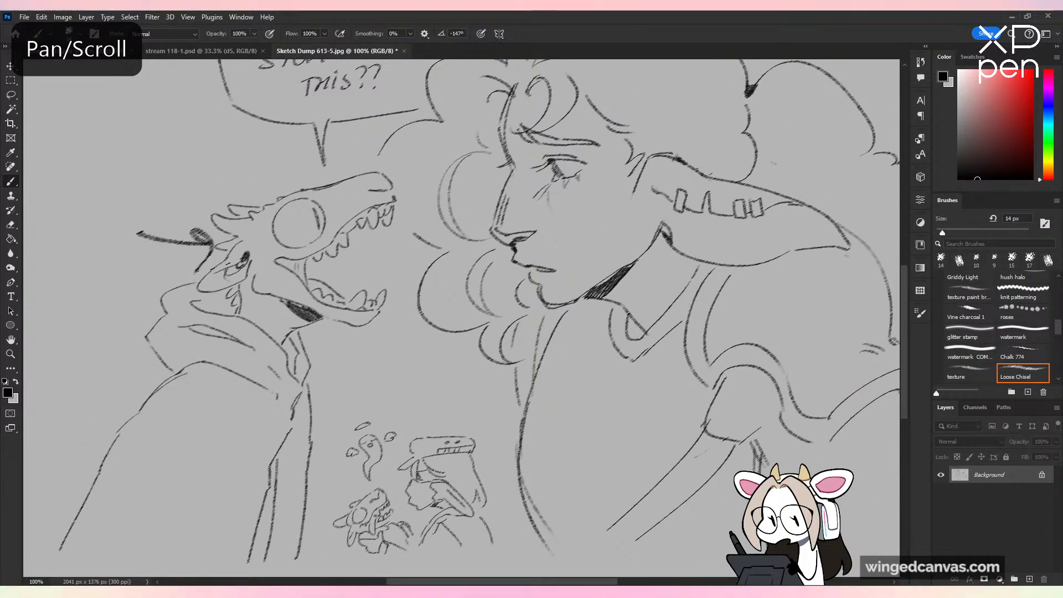
key(ctrl+z)
key(ctrl+minus)
mouse_move(294, 266)
mouse_down()
mouse_move(257, 349)
mouse_move(313, 306)
mouse_up()
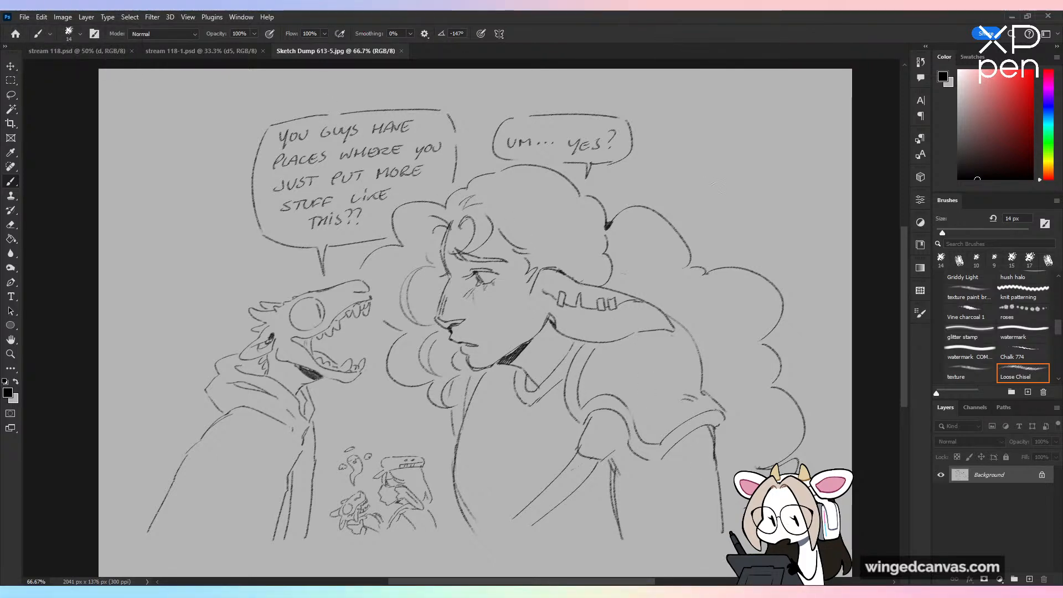
drag(780, 114, 687, 227)
drag(676, 186, 741, 219)
key(ctrl+z)
key(ctrl+z)
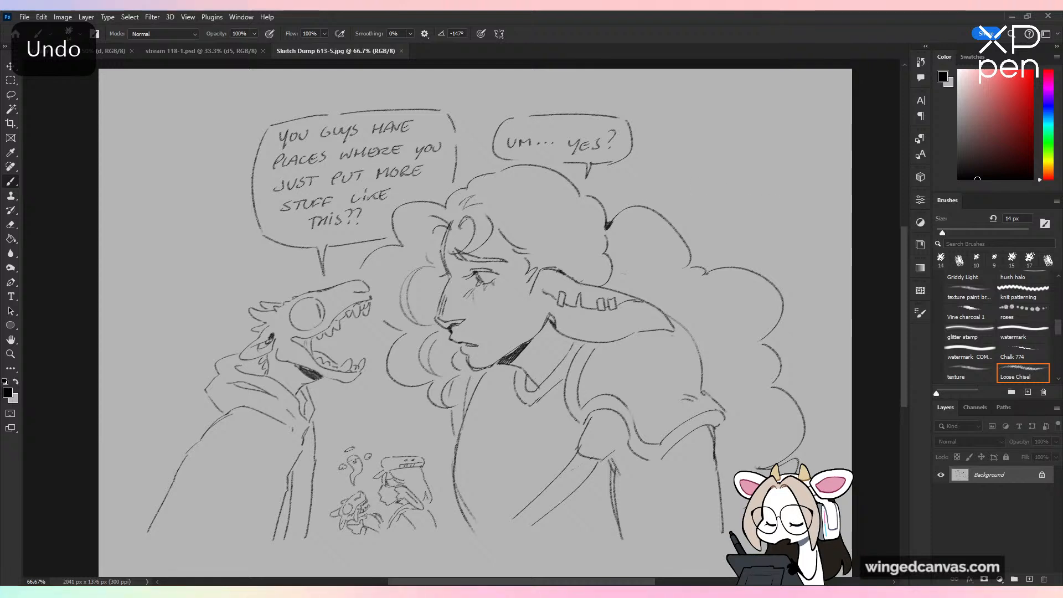
click(403, 51)
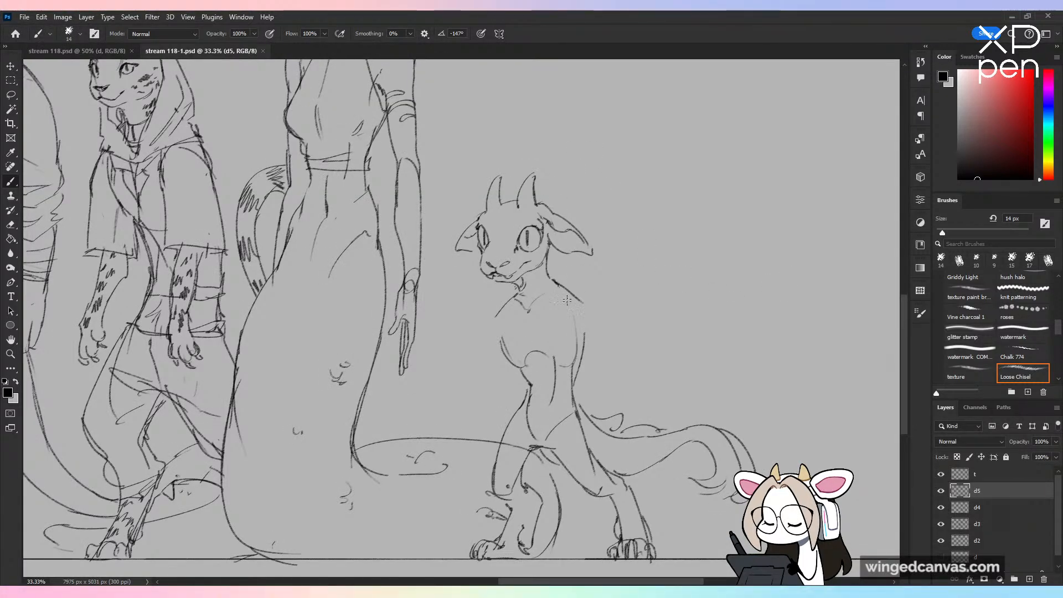
Step: Sketch the creature's tail-side arm hanging from a rounded shoulder, with its paw beside the thigh
key(ctrl+z)
mouse_move(565, 331)
mouse_down()
mouse_move(578, 302)
mouse_move(599, 331)
mouse_move(576, 349)
mouse_move(603, 402)
mouse_move(578, 470)
mouse_up()
mouse_move(602, 399)
mouse_down()
mouse_move(599, 350)
mouse_move(577, 432)
mouse_move(581, 470)
mouse_move(587, 458)
mouse_move(595, 479)
mouse_move(607, 462)
mouse_move(602, 487)
mouse_move(615, 453)
mouse_up()
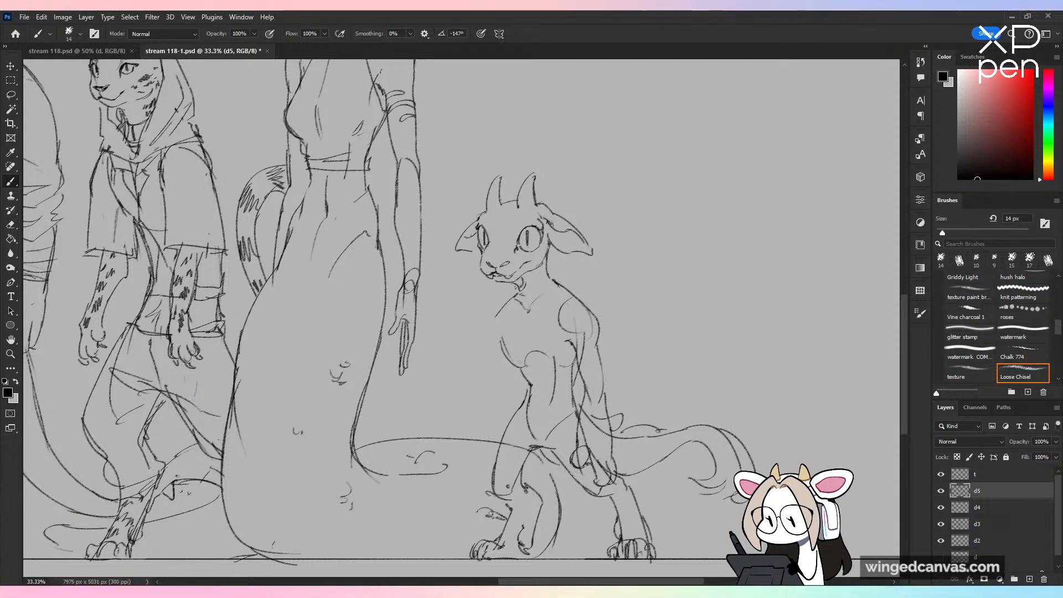
Step: Sketch the creature's other arm hanging straight down, with a circular elbow and a clawed paw beside the leg
mouse_move(497, 316)
mouse_down()
mouse_move(495, 385)
mouse_move(513, 372)
mouse_up()
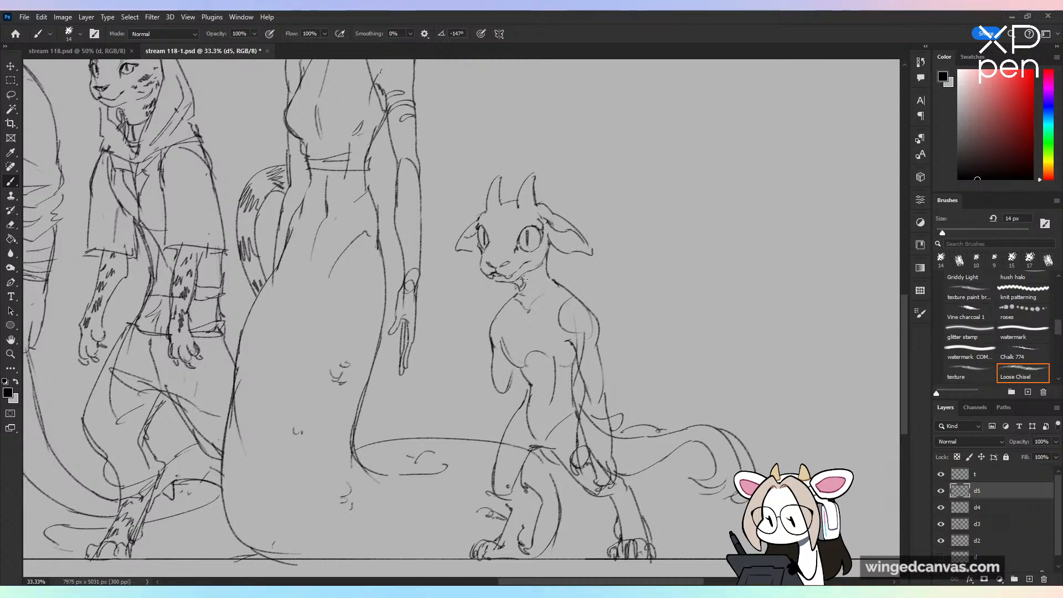
drag(506, 380, 486, 443)
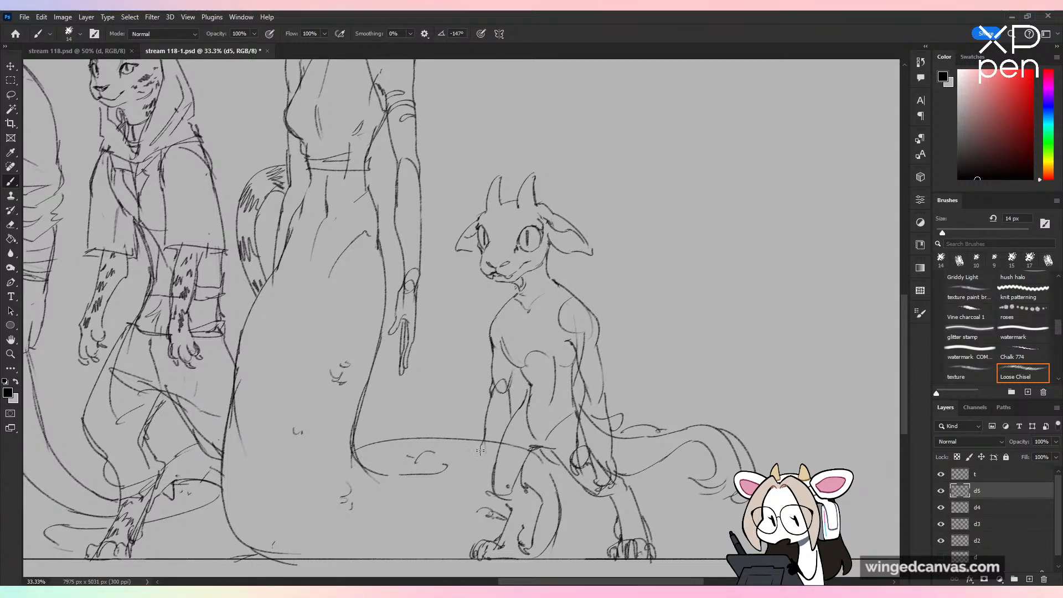
key(ctrl+z)
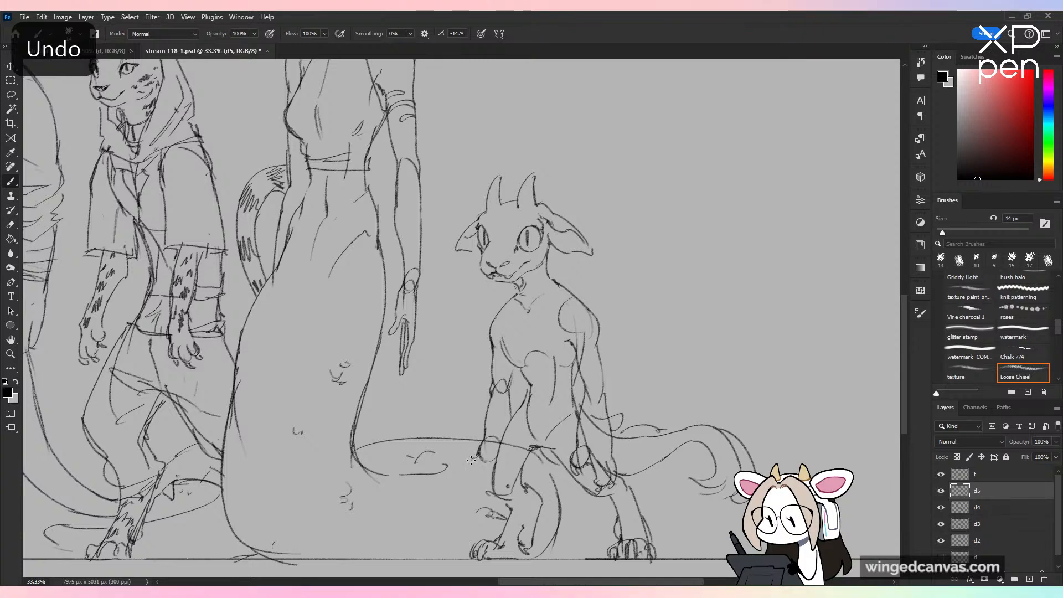
drag(476, 458, 479, 483)
key(ctrl+z)
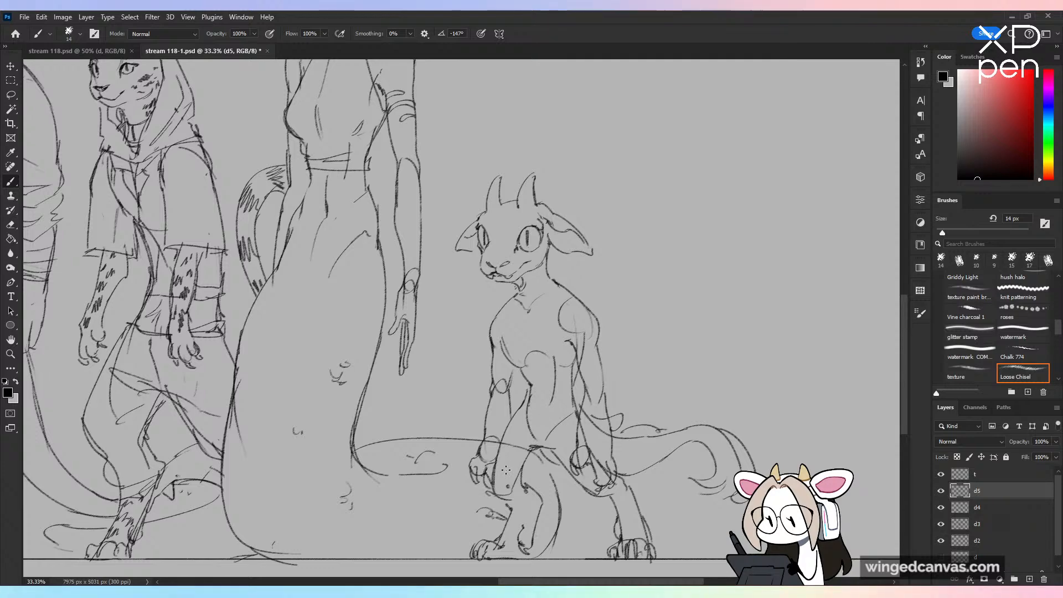
Step: Erase the construction and leg lines overlapping the creature's hanging forearms and paws
key(ctrl+minus)
key(ctrl+plus)
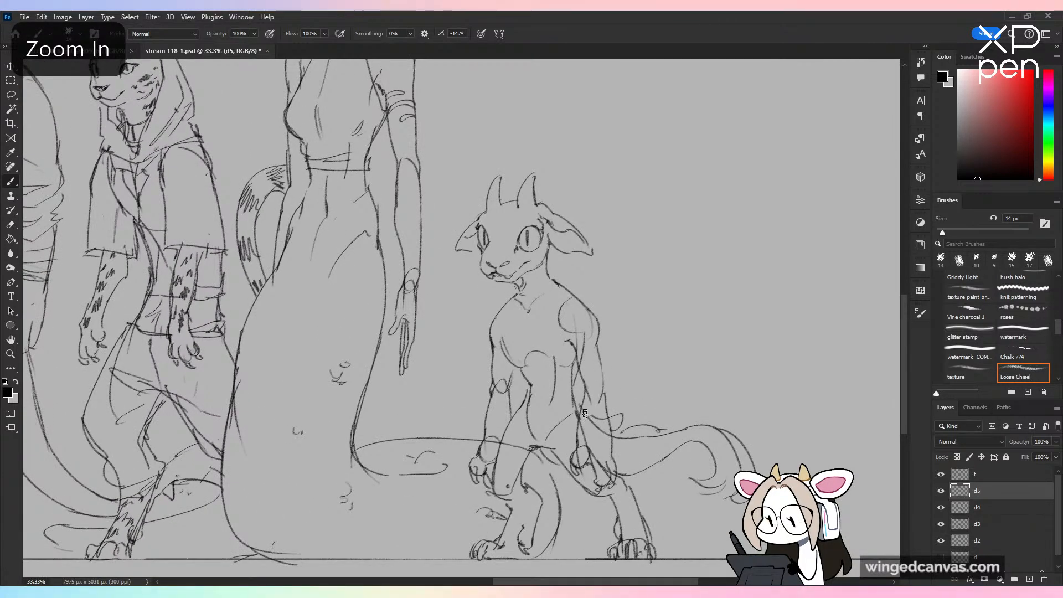
mouse_move(585, 414)
mouse_down()
mouse_move(608, 438)
mouse_move(578, 459)
mouse_move(608, 483)
mouse_up()
drag(488, 438, 494, 452)
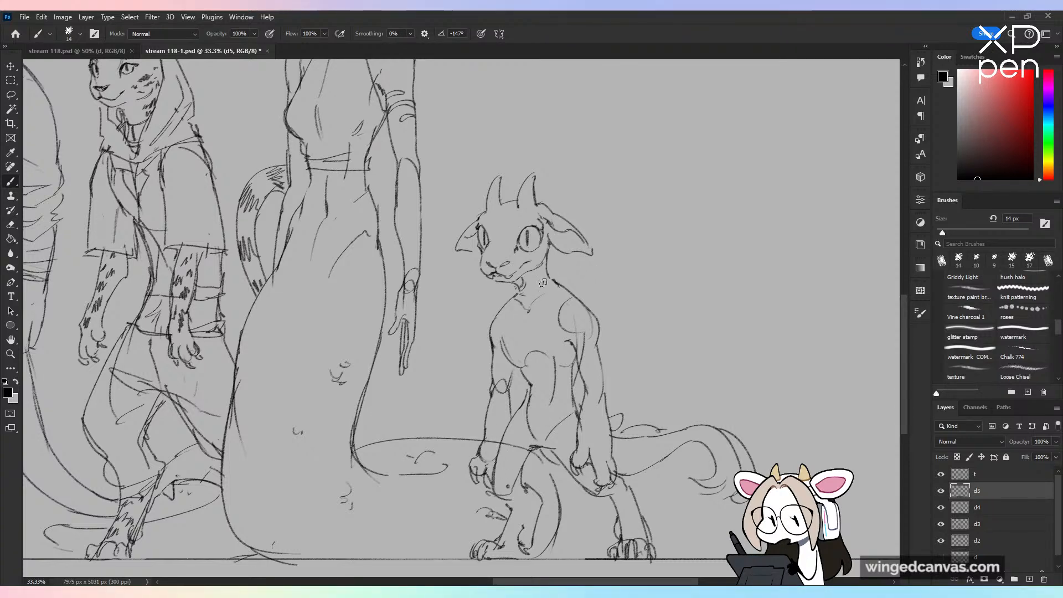
Step: Check the hanging-arm pose against the lineup and undo both of the creature's arms
key(ctrl+minus)
key(ctrl+minus)
key(space)
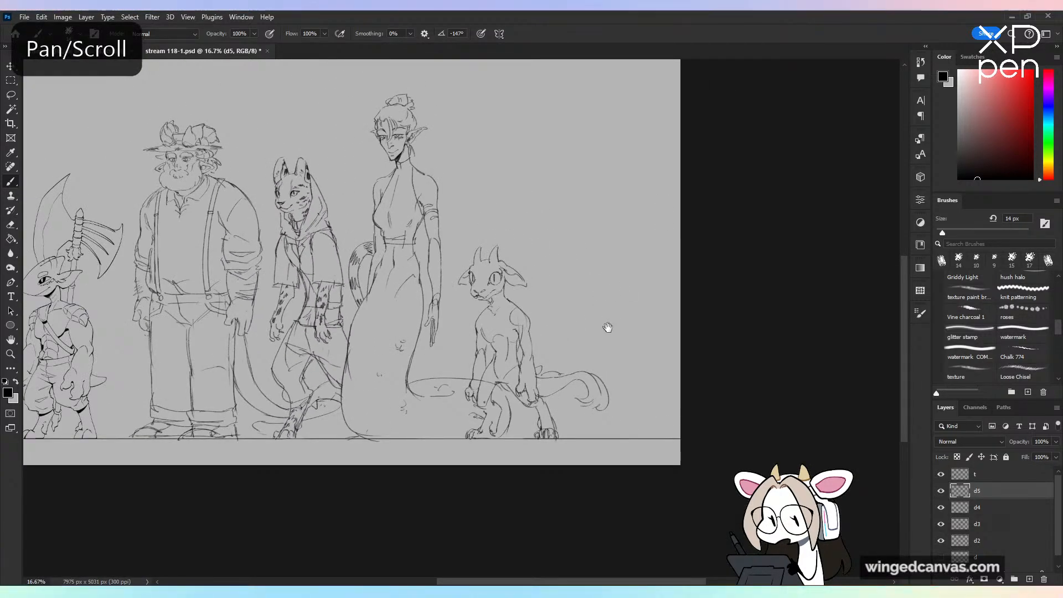
drag(608, 327, 570, 326)
key(ctrl+plus)
key(ctrl+plus)
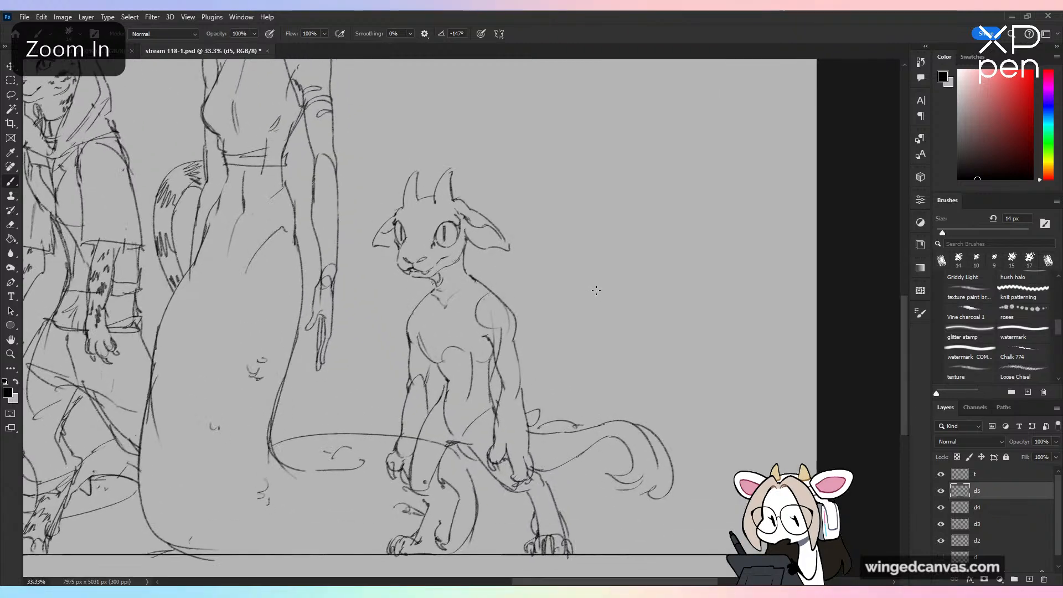
key(ctrl+z)
key(ctrl+z)
key(ctrl+z)
key(ctrl+z)
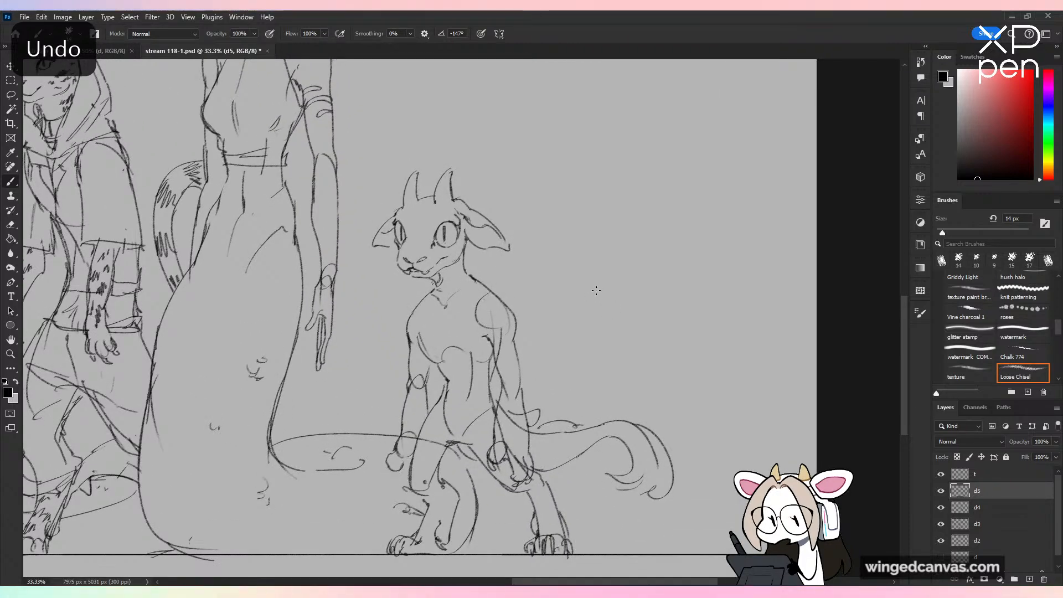
key(ctrl+z)
key(ctrl+z)
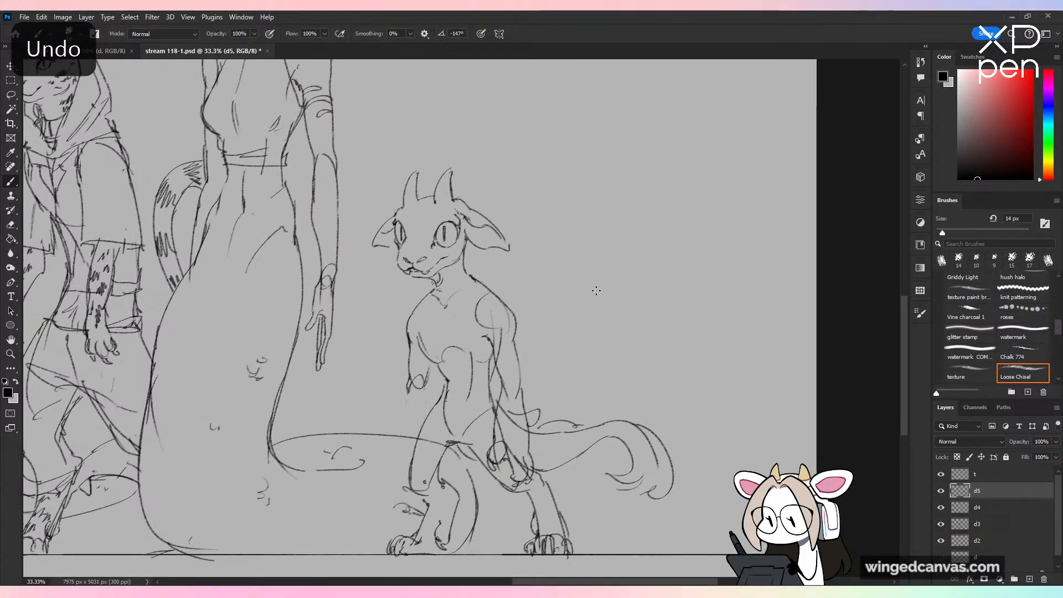
key(ctrl+z)
key(ctrl+z)
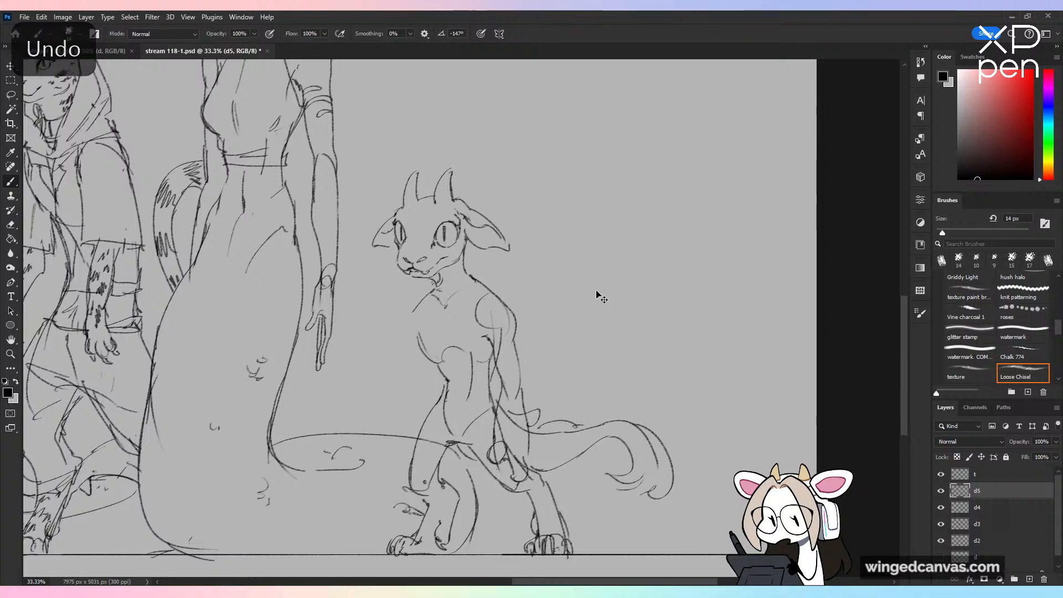
key(ctrl+z)
key(ctrl+z)
key(ctrl+z)
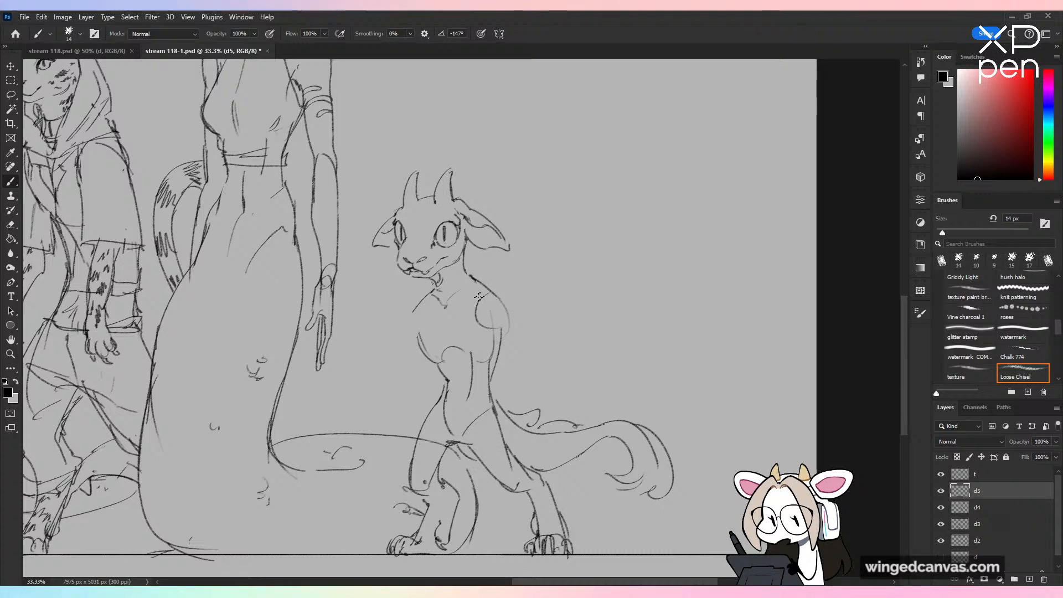
Step: Redraw the creature's tail-side arm from a rounded shoulder, bent at the elbow with the forearm and paw across the belly
mouse_move(479, 297)
mouse_down()
mouse_move(488, 331)
mouse_move(509, 335)
mouse_move(501, 363)
mouse_up()
key(ctrl+z)
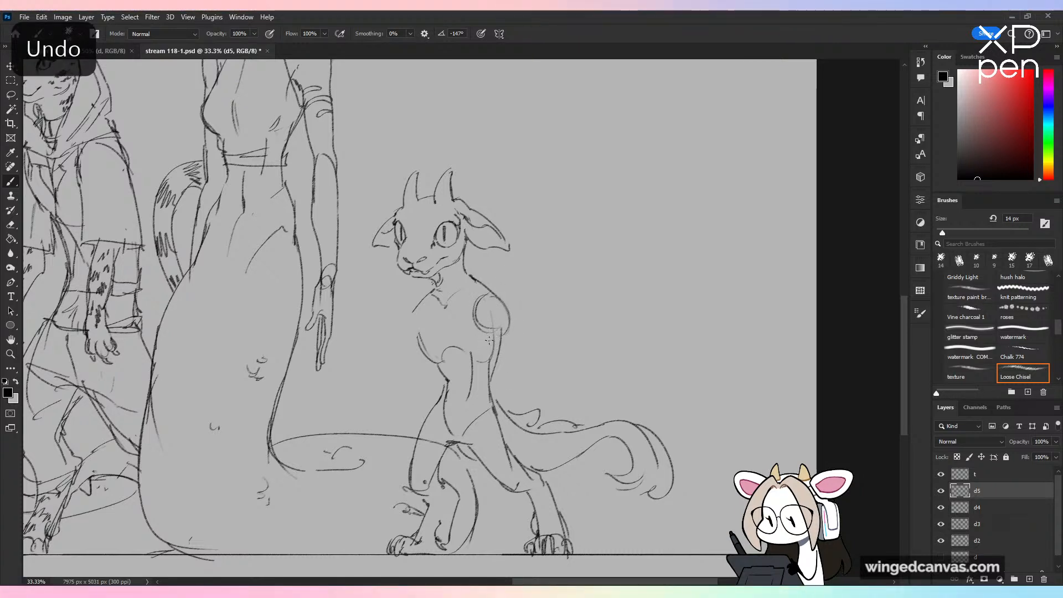
drag(506, 334, 513, 375)
mouse_move(491, 365)
mouse_down()
mouse_move(507, 380)
mouse_move(449, 379)
mouse_move(515, 381)
mouse_up()
key(ctrl+z)
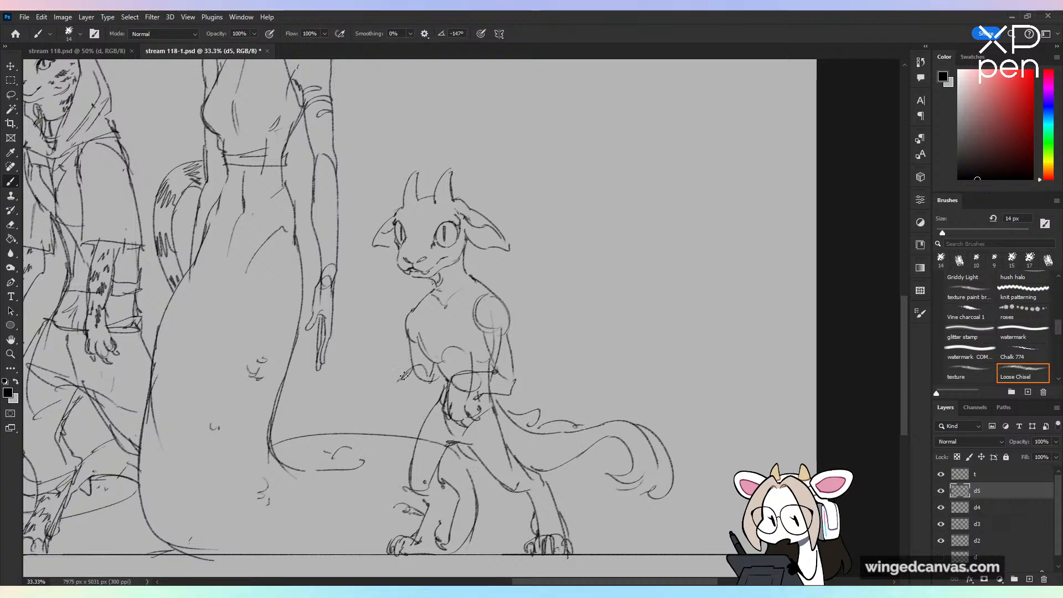
Step: Sketch the creature's other forearm bent forward with a clawed paw held out, and check the new pose
mouse_move(409, 368)
mouse_down()
mouse_move(383, 403)
mouse_move(417, 400)
mouse_move(397, 407)
mouse_move(415, 417)
mouse_move(397, 410)
mouse_up()
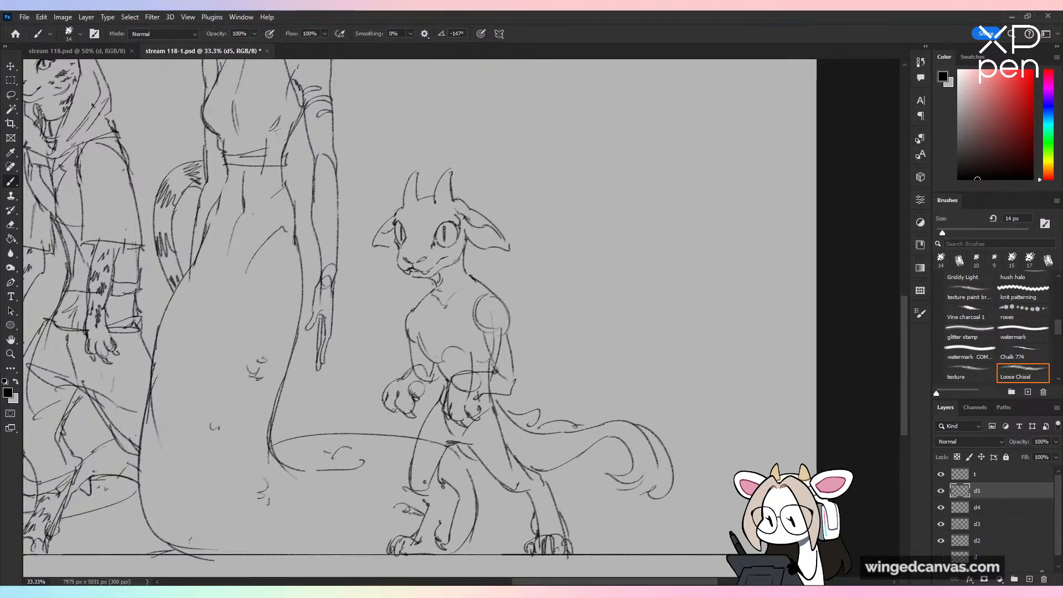
key(ctrl+minus)
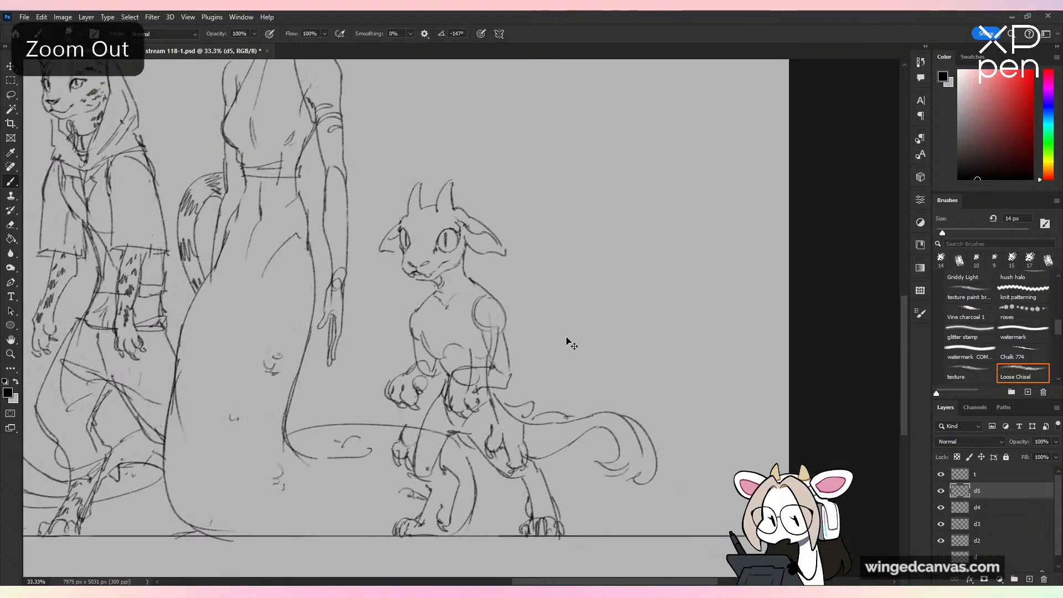
key(ctrl+plus)
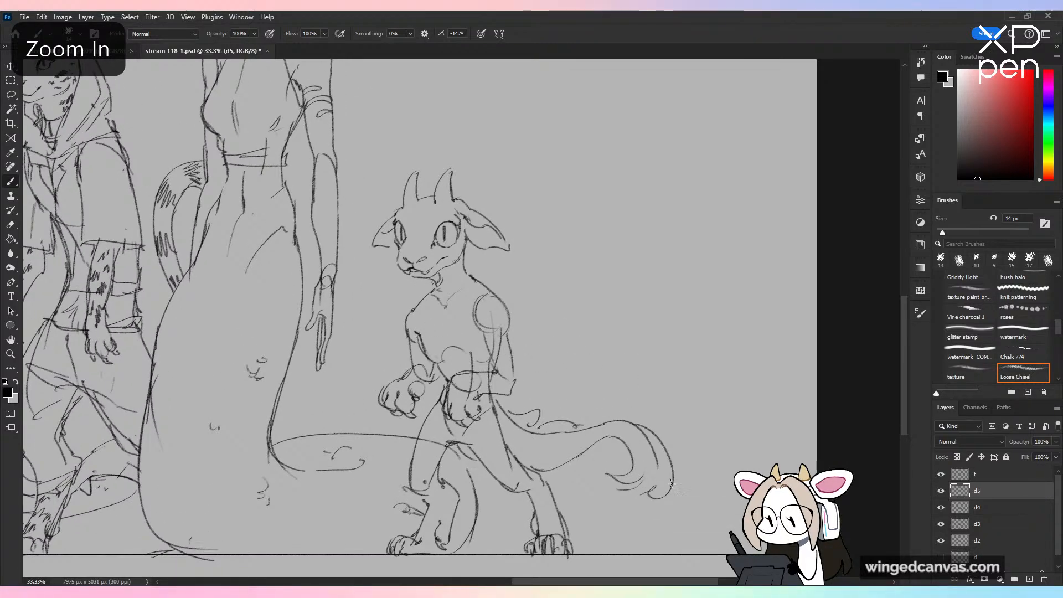
key(ctrl+shift+h)
key(ctrl+shift+h)
key(ctrl+minus)
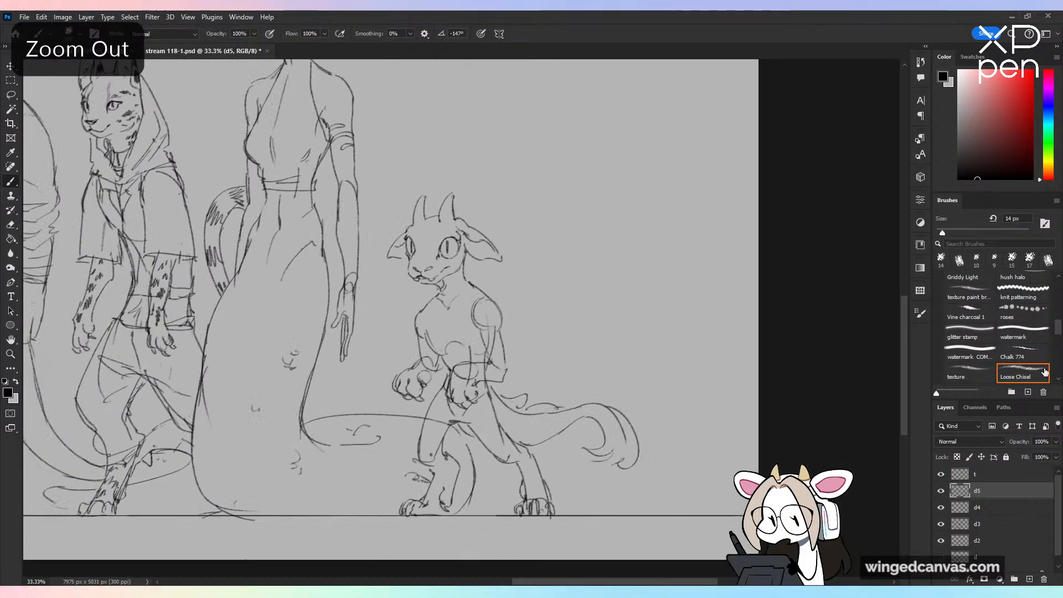
key(ctrl+plus)
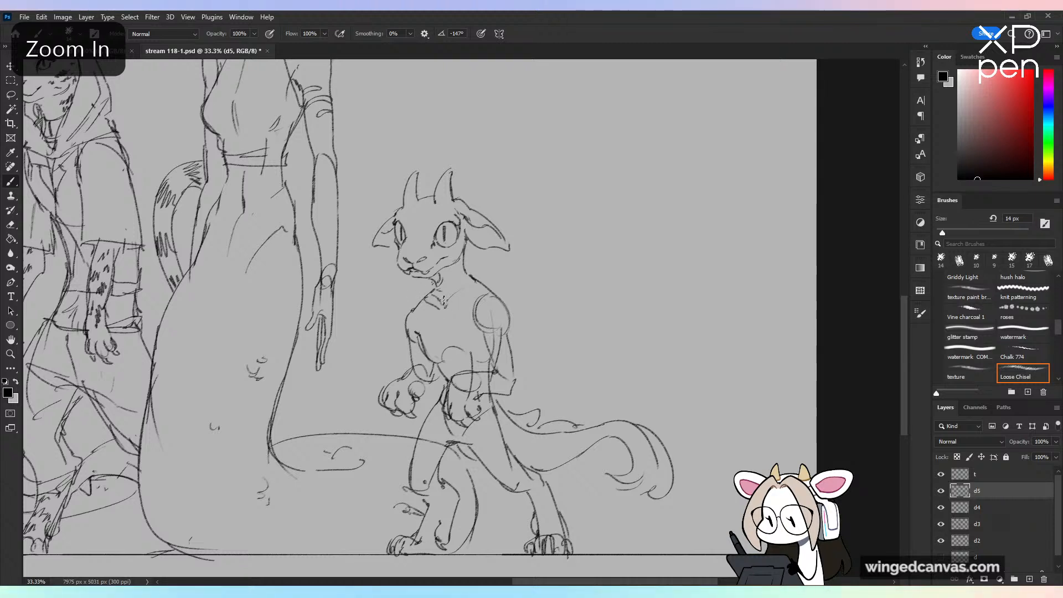
Step: Replace the tail-side shoulder's construction circle with a clean inner arm line, and add cuff lines at the elbow
key(ctrl+z)
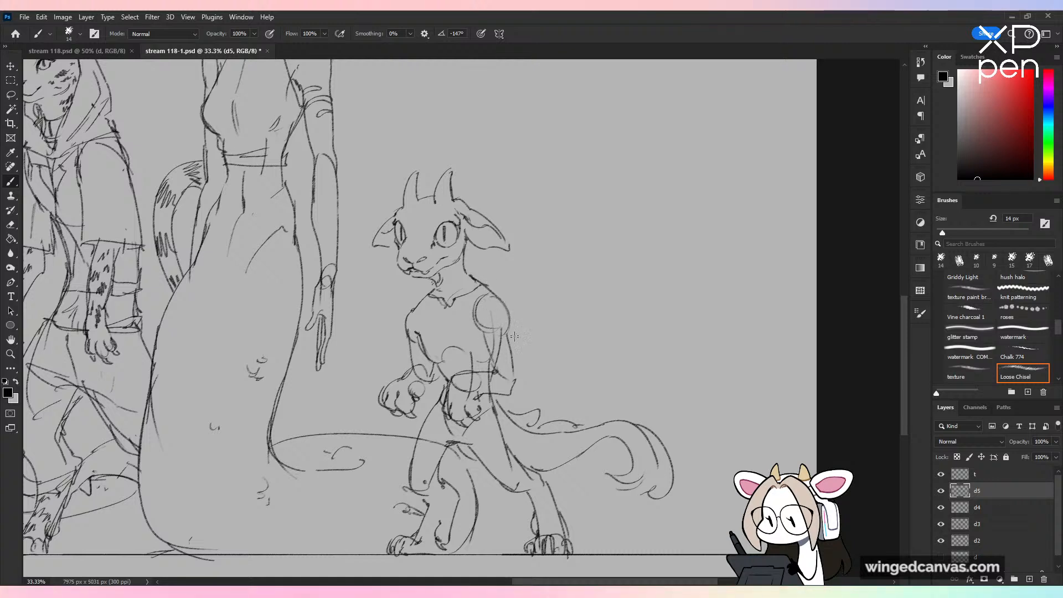
drag(478, 309, 496, 363)
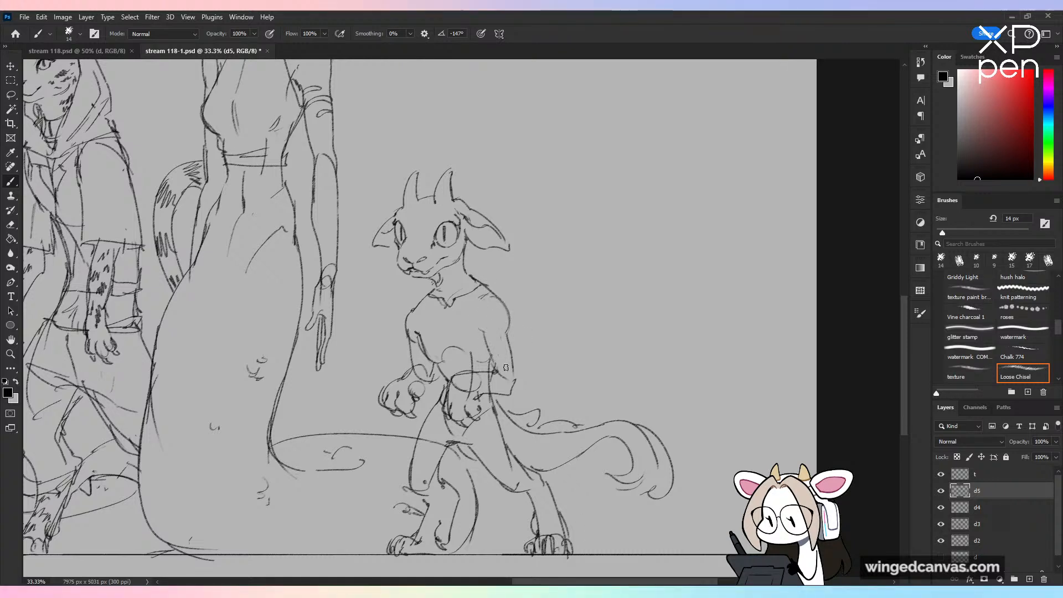
drag(477, 306, 484, 332)
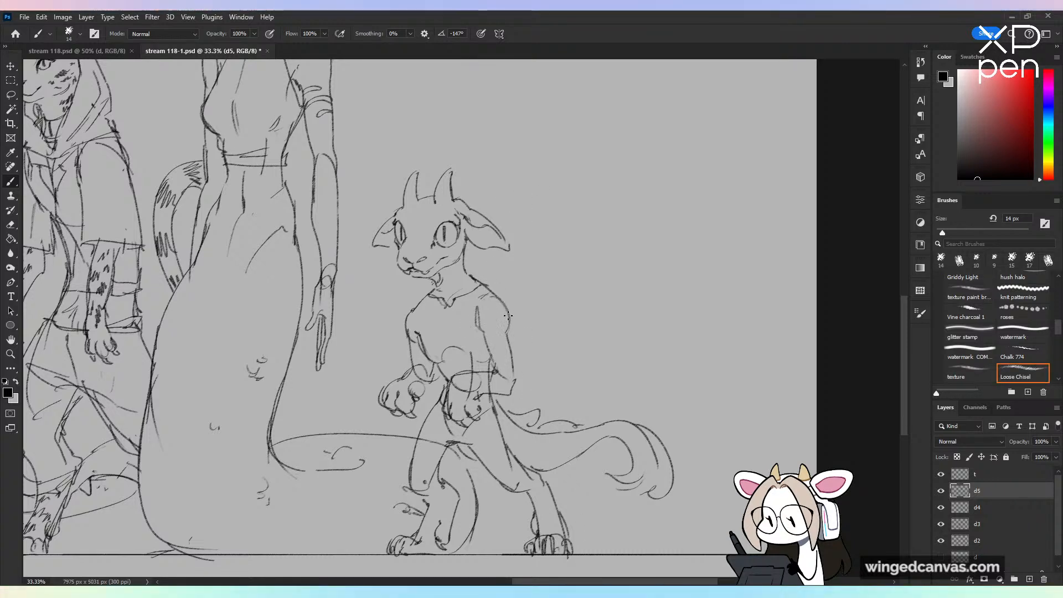
drag(490, 370, 501, 390)
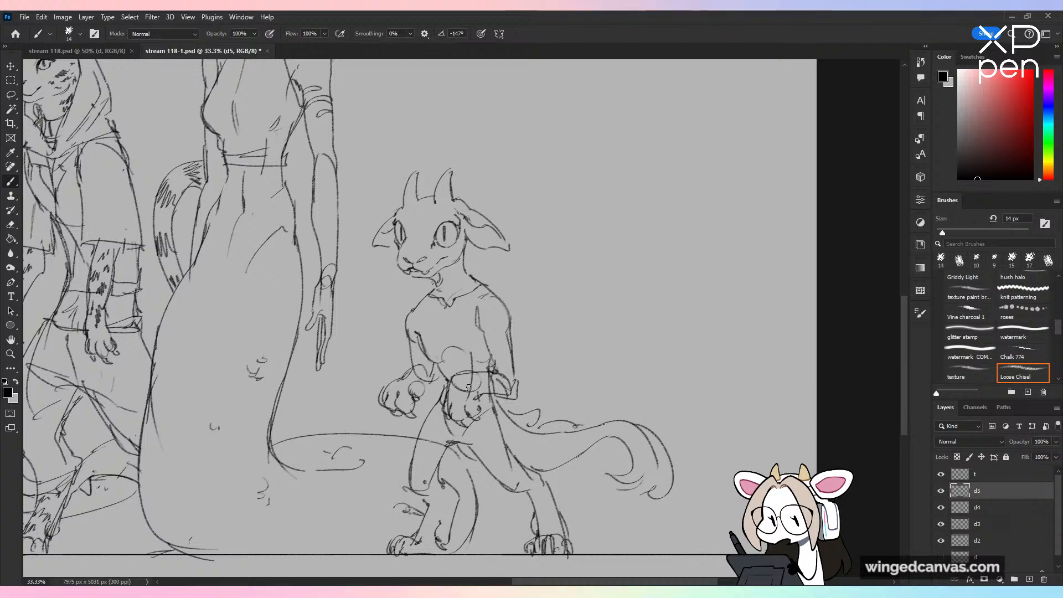
Step: Erase the overlapping lines at both of the creature's wrists and sketch a cuff around the outstretched forearm
mouse_move(470, 388)
mouse_down()
mouse_move(459, 391)
mouse_move(489, 388)
mouse_up()
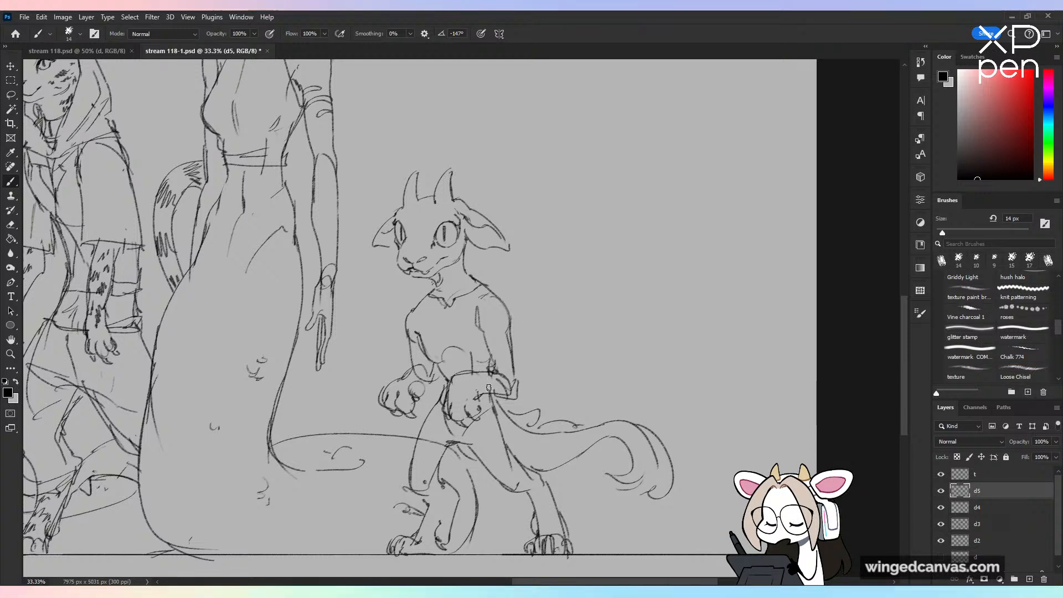
drag(423, 374, 422, 381)
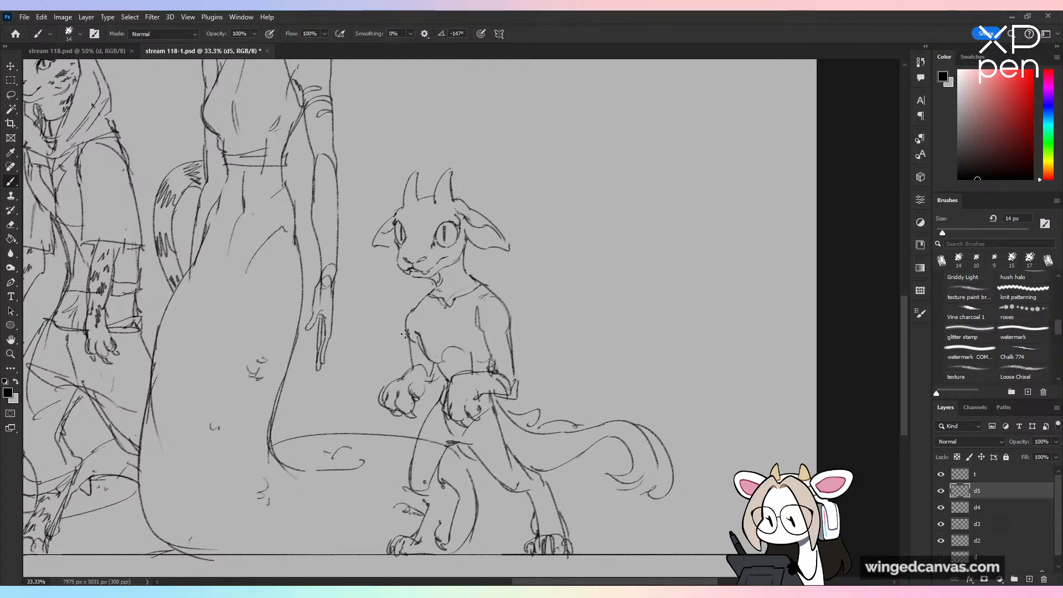
mouse_move(407, 329)
mouse_down()
mouse_move(403, 372)
mouse_move(432, 371)
mouse_move(421, 394)
mouse_up()
key(ctrl+z)
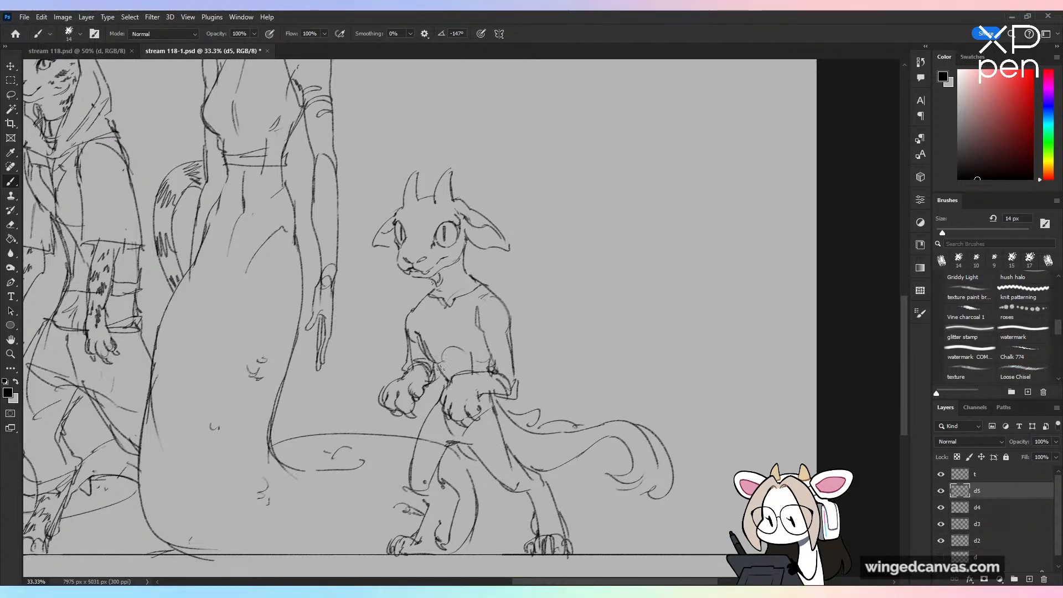
key(ctrl+z)
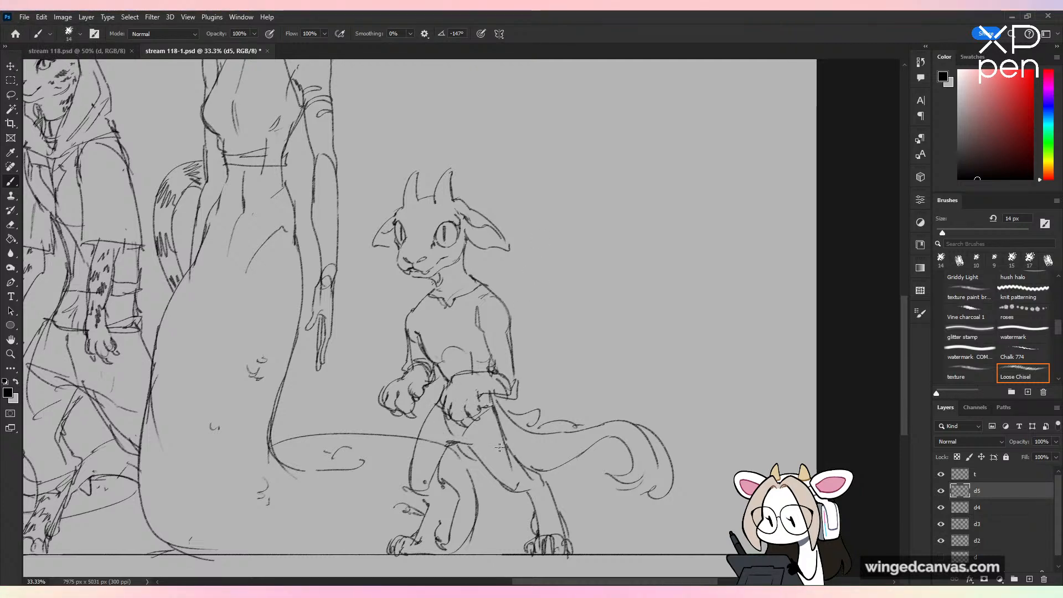
Step: Sketch short trousers on the creature with fold lines at the crotch and cuffs at the knees
drag(437, 427, 464, 440)
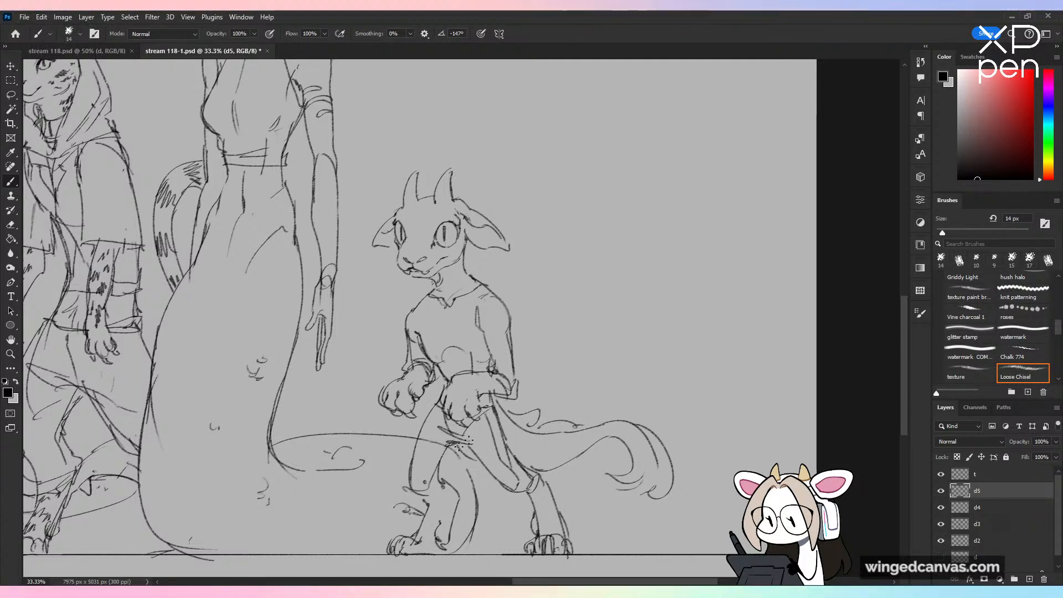
key(ctrl+minus)
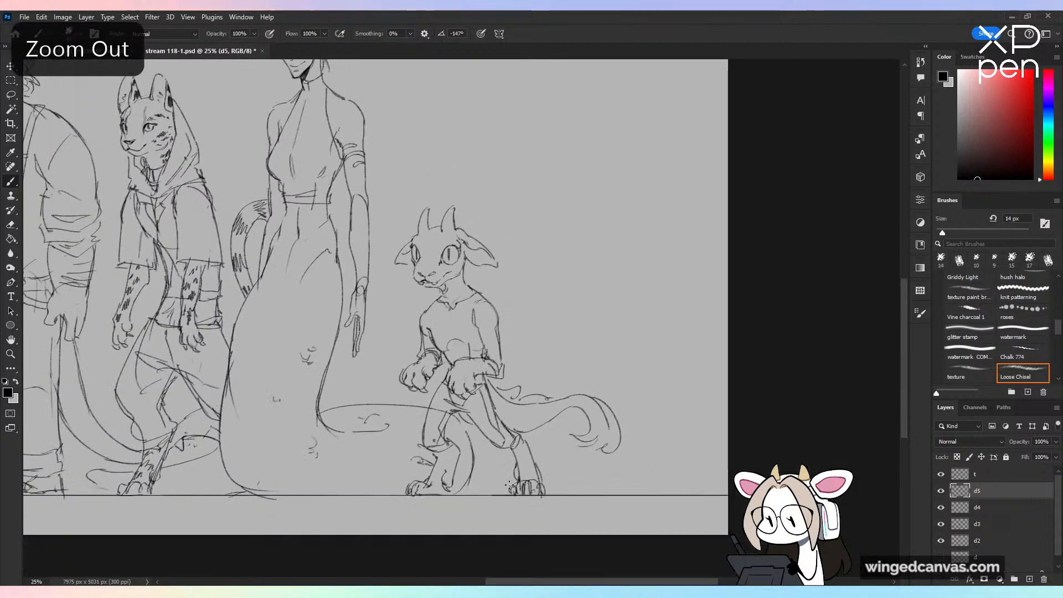
Step: Sketch curved ridge lines up the horned creature's snout and forehead between its horns
key(ctrl+plus)
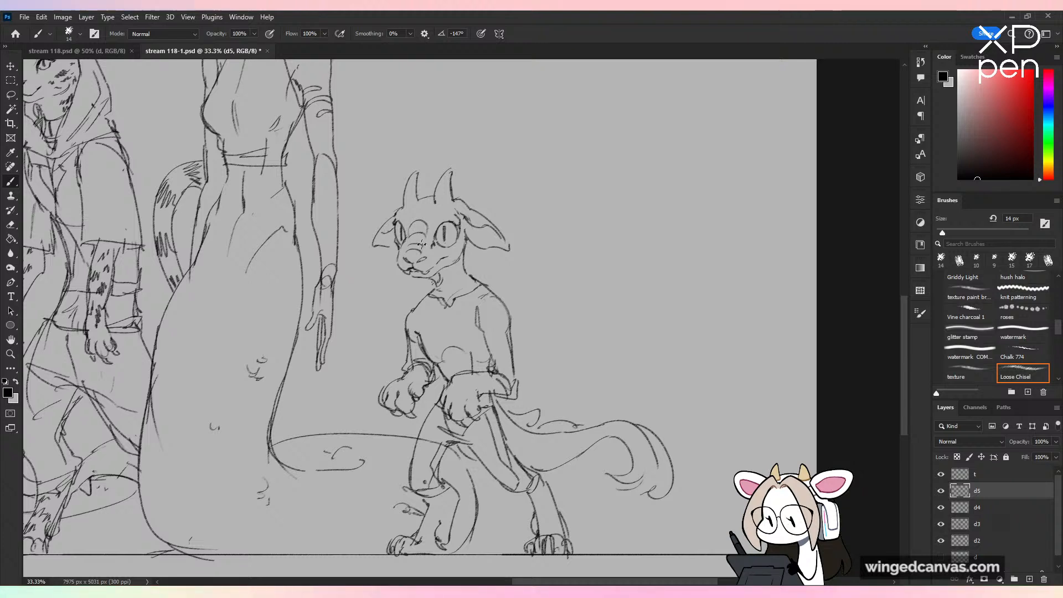
drag(408, 247, 422, 252)
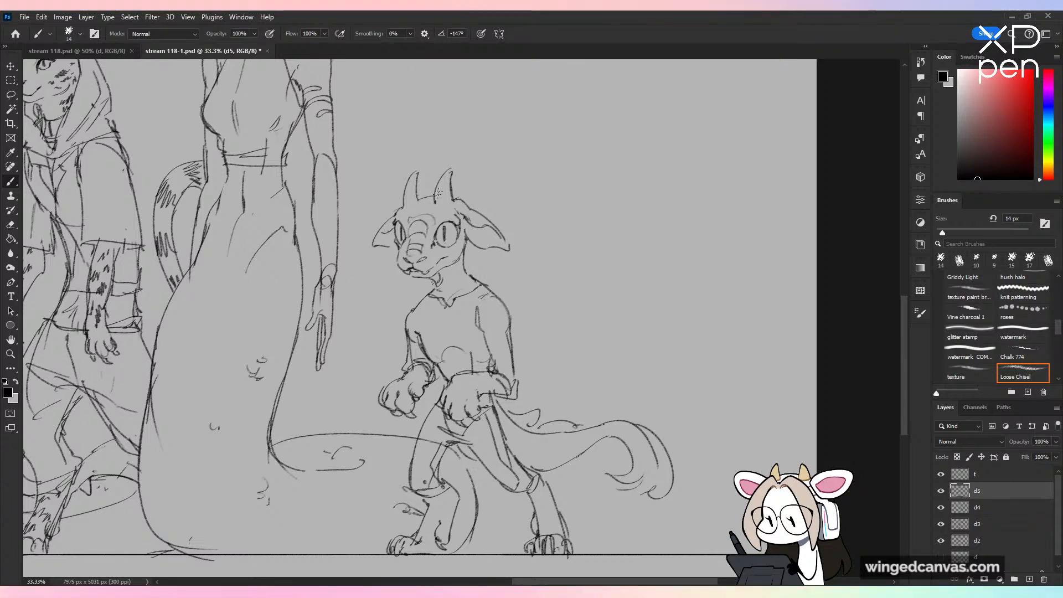
key(ctrl+z)
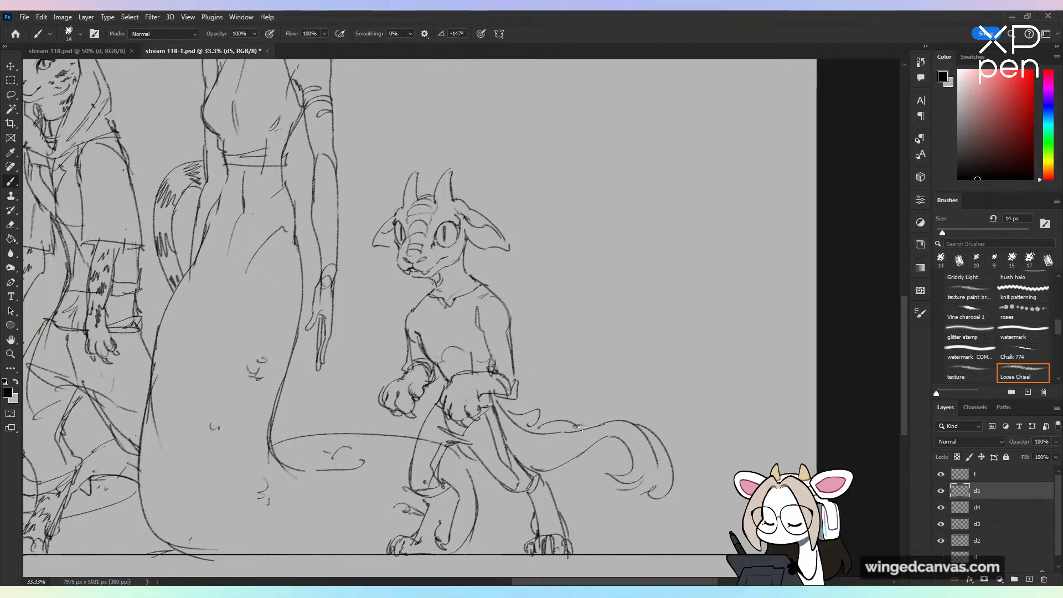
Step: Move the horned creature on layer d5 closer to the gowned elf, keeping its feet on the ground line
key(ctrl+minus)
click(993, 514)
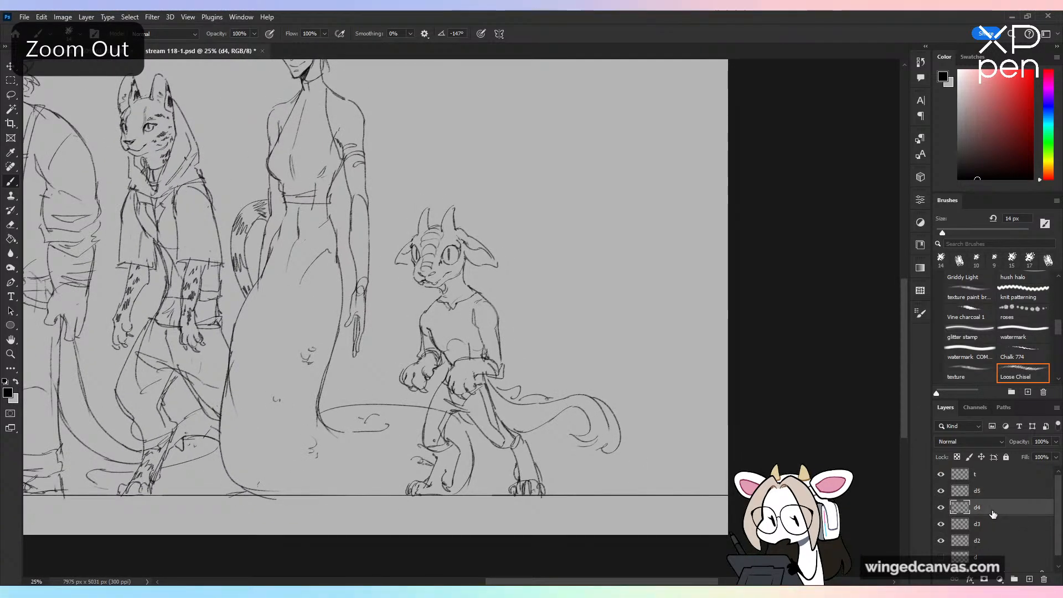
key(ctrl+plus)
click(1018, 489)
key(ctrl+minus)
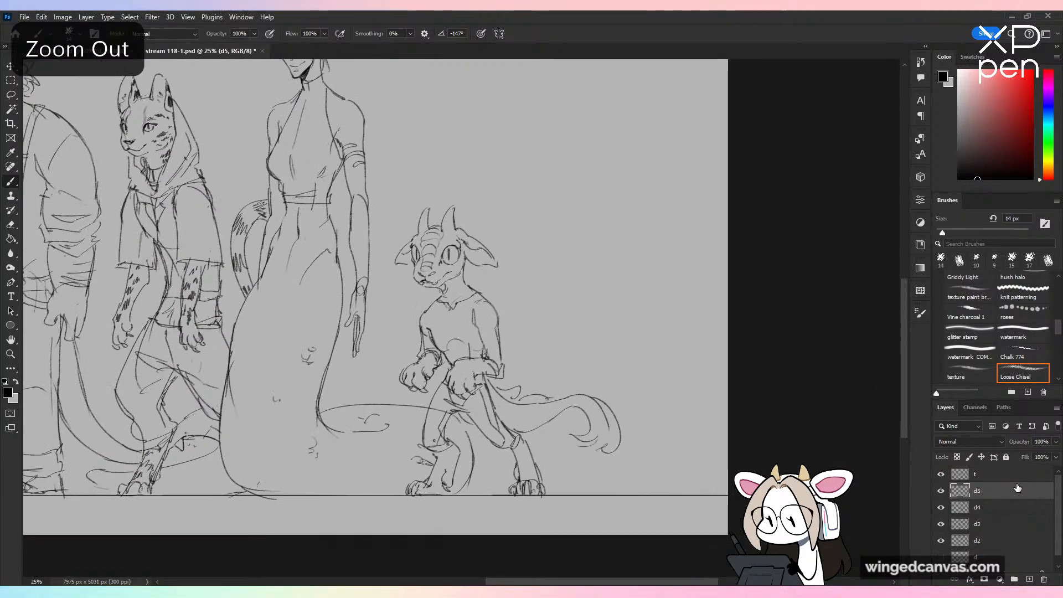
key(v)
drag(521, 333, 503, 332)
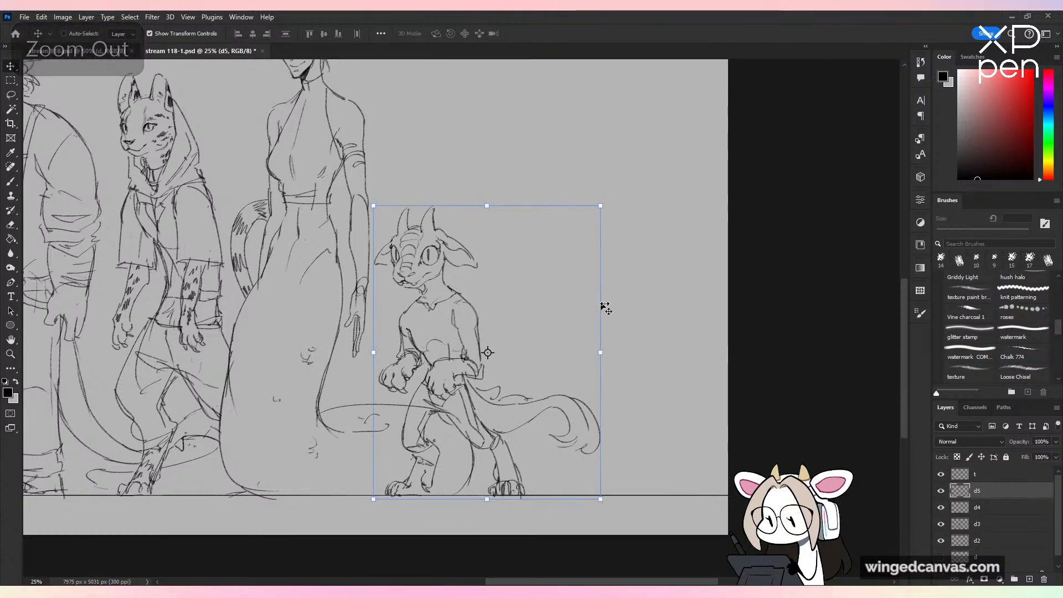
key(b)
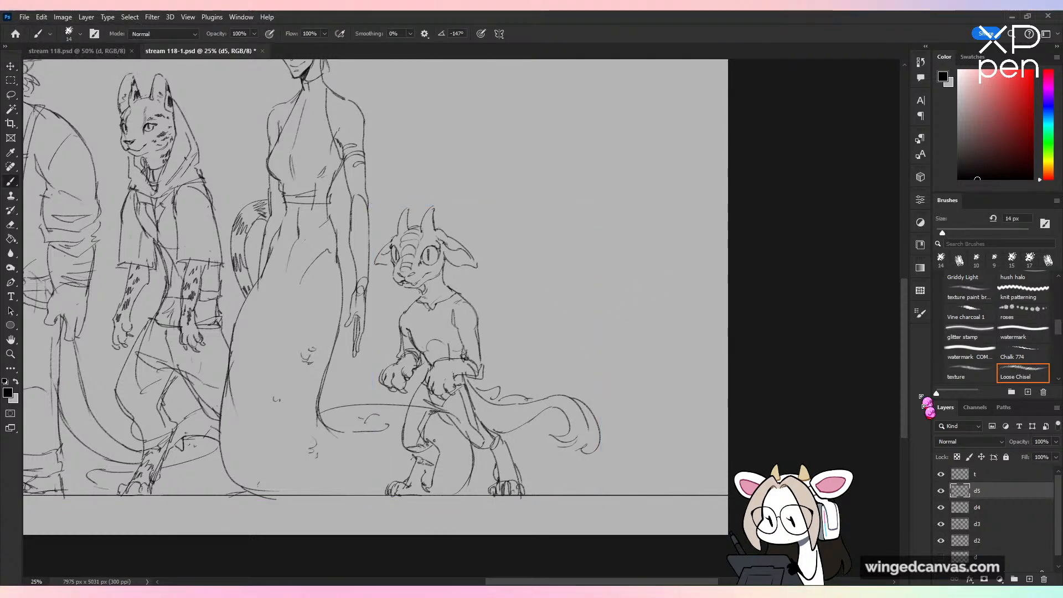
Step: Select layer d4, view the whole lineup and save the document
click(994, 510)
key(ctrl+plus)
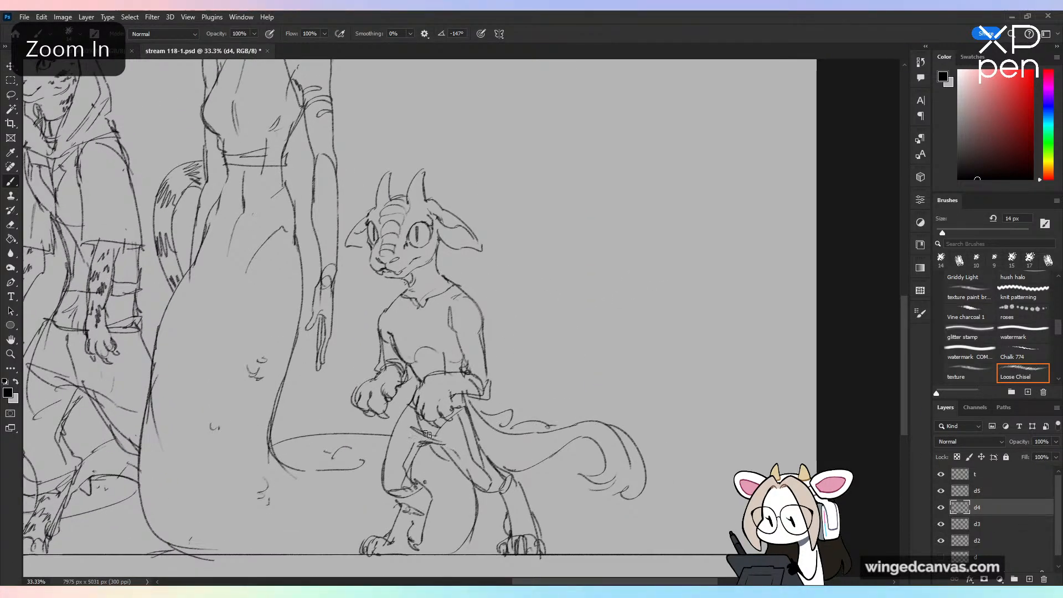
key(ctrl+minus)
key(ctrl+minus)
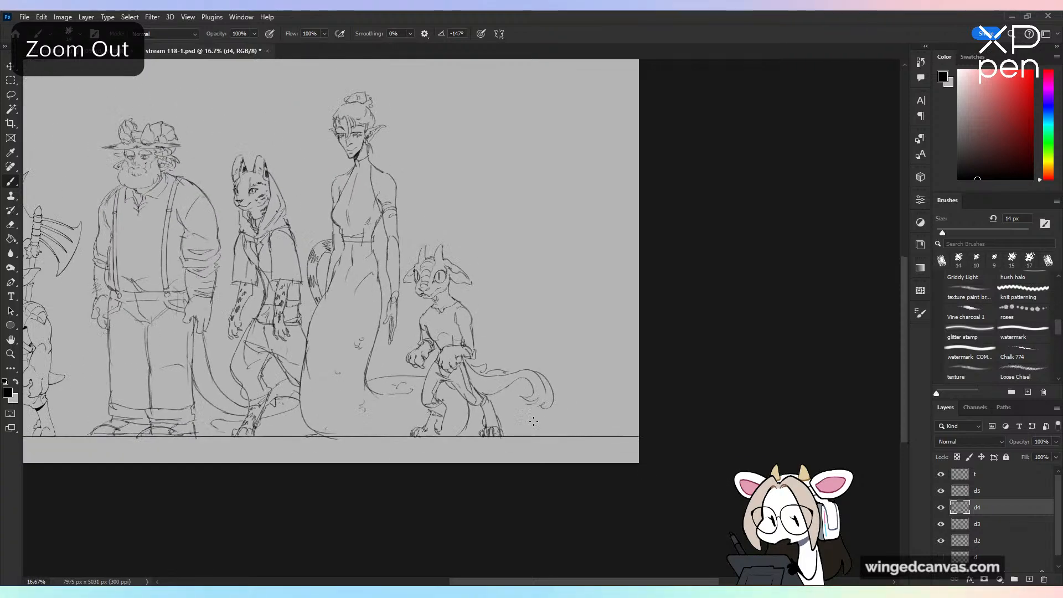
drag(601, 315, 798, 359)
key(ctrl+s)
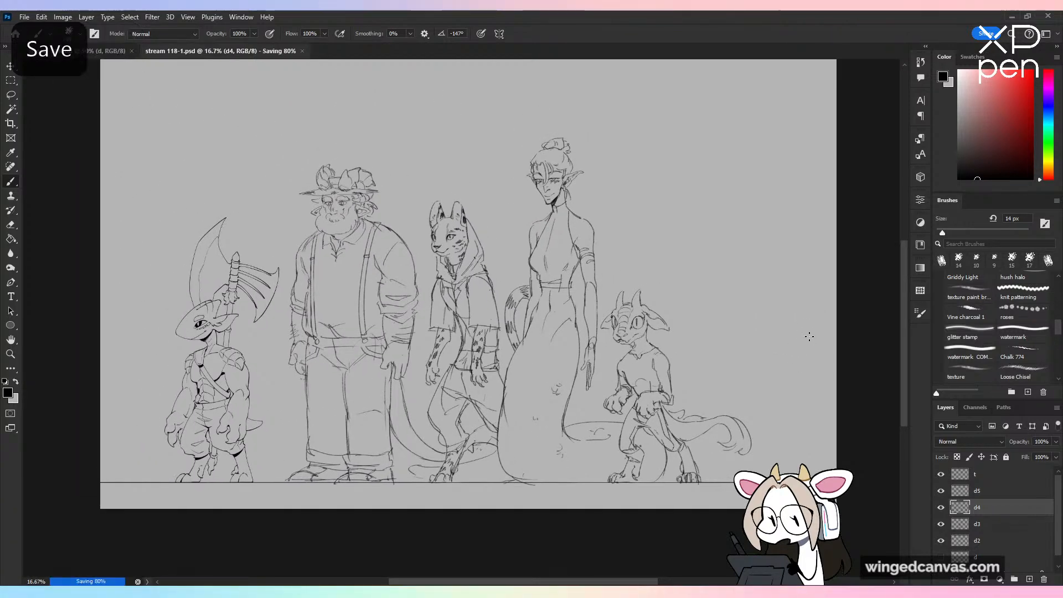
Step: Select layer d5 and check the lineup with the horned creature hidden and shown again
click(1001, 492)
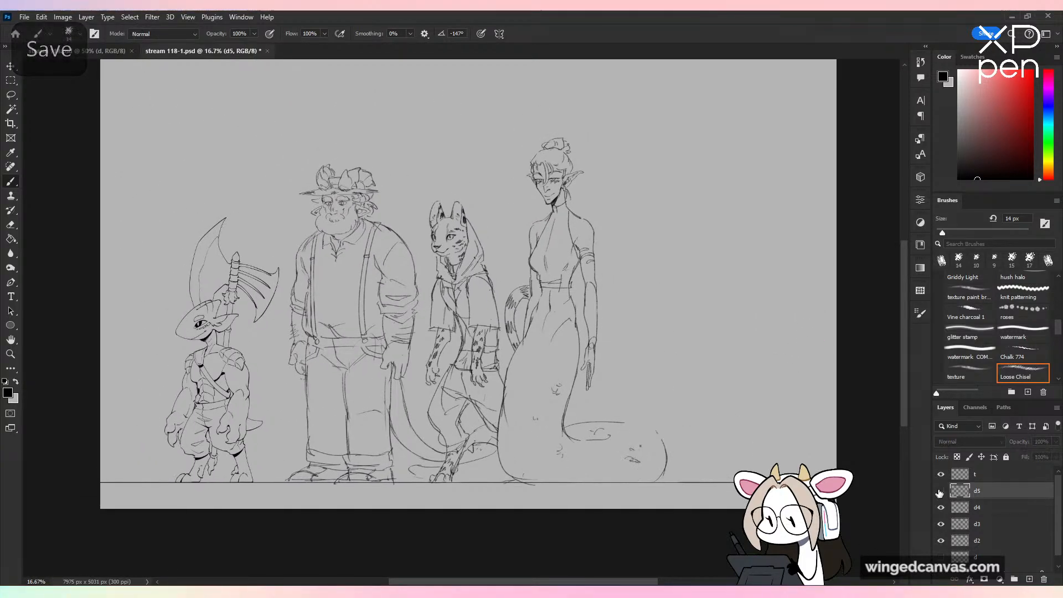
right_click(1003, 492)
click(886, 404)
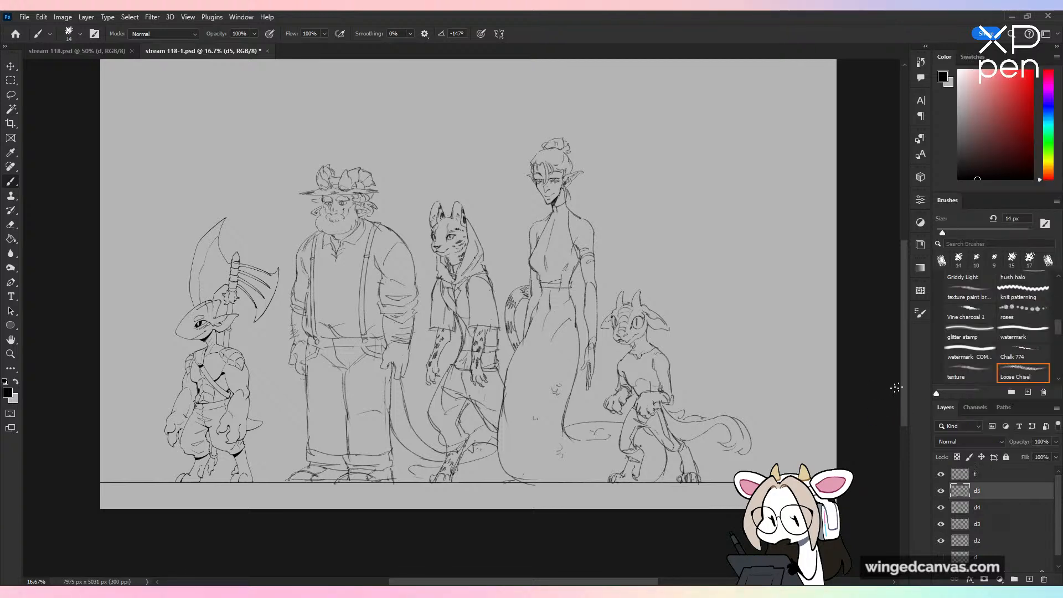
click(965, 385)
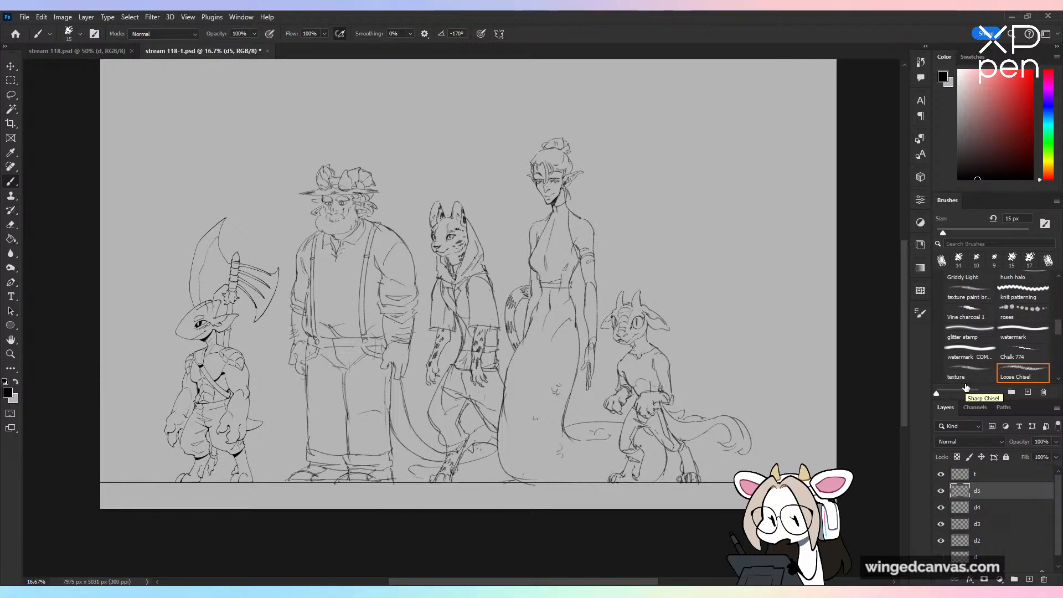
click(965, 385)
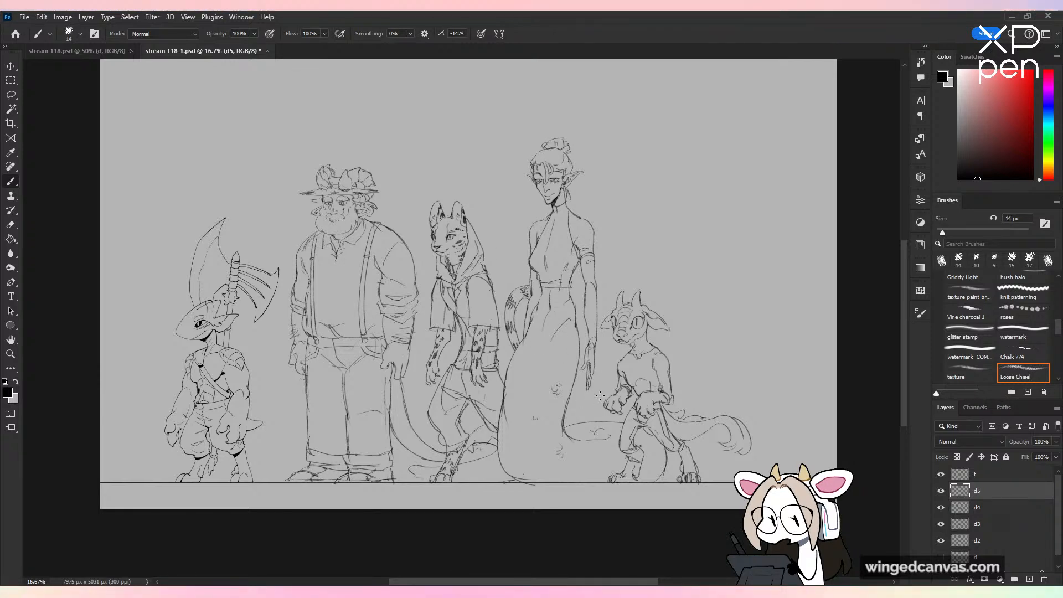
Step: Crop the empty space from the canvas's right edge and top, to 7471 x 4361 px
key(c)
drag(837, 276, 813, 280)
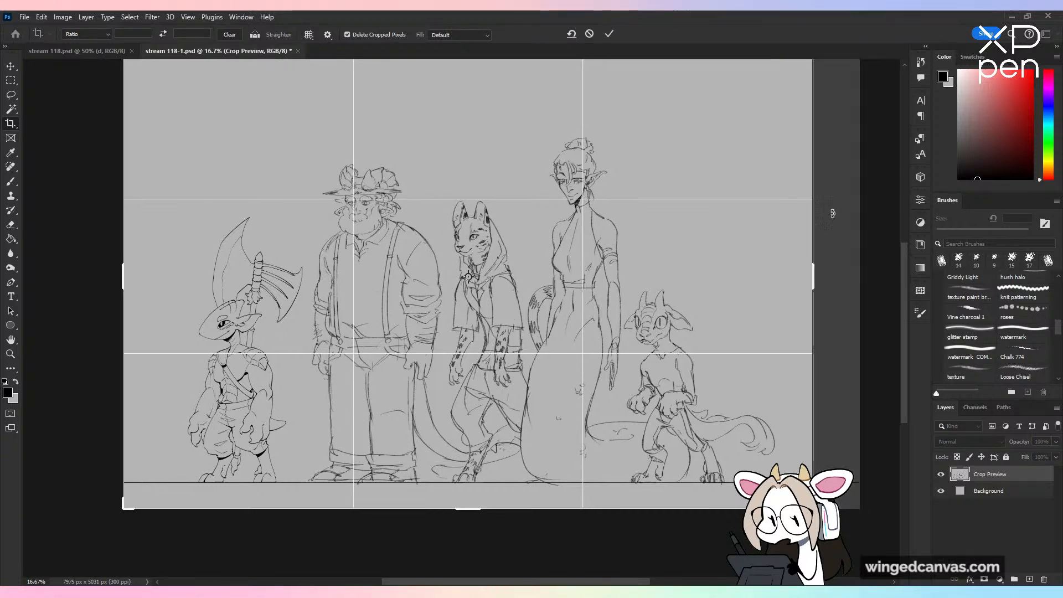
key(ctrl+minus)
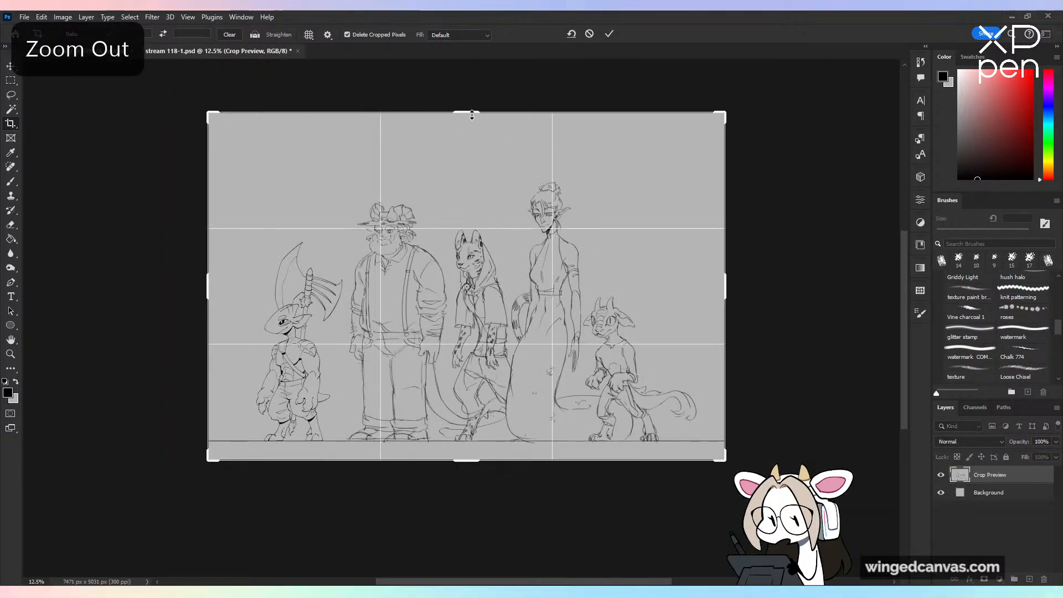
drag(478, 116, 478, 133)
click(590, 34)
drag(582, 164, 589, 168)
click(589, 34)
click(627, 192)
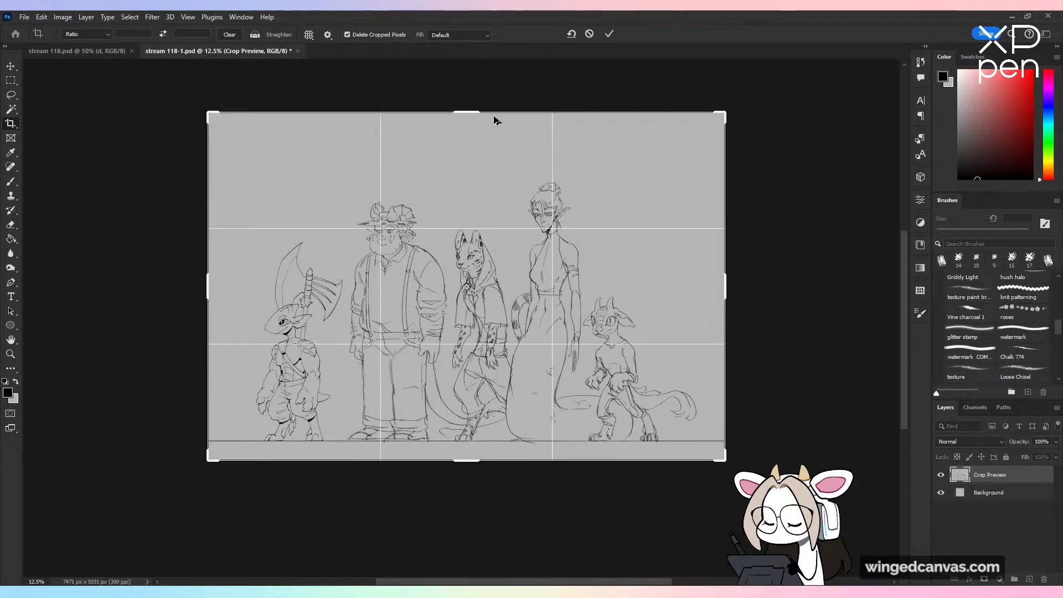
drag(482, 112, 474, 139)
click(610, 34)
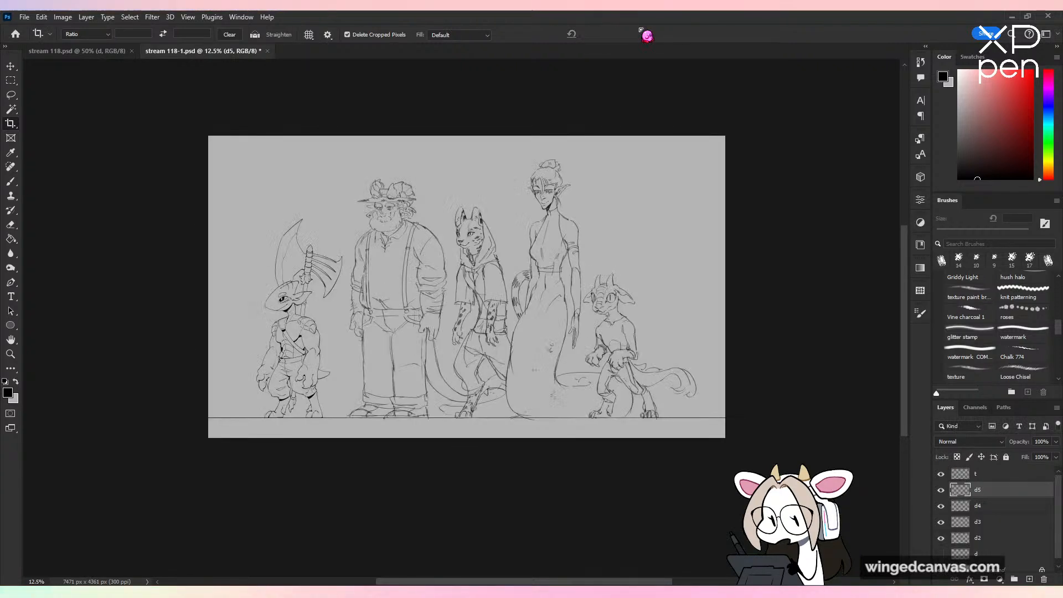
Step: Add a new layer above d5 and name it d6
key(ctrl+plus)
drag(803, 185, 755, 230)
key(b)
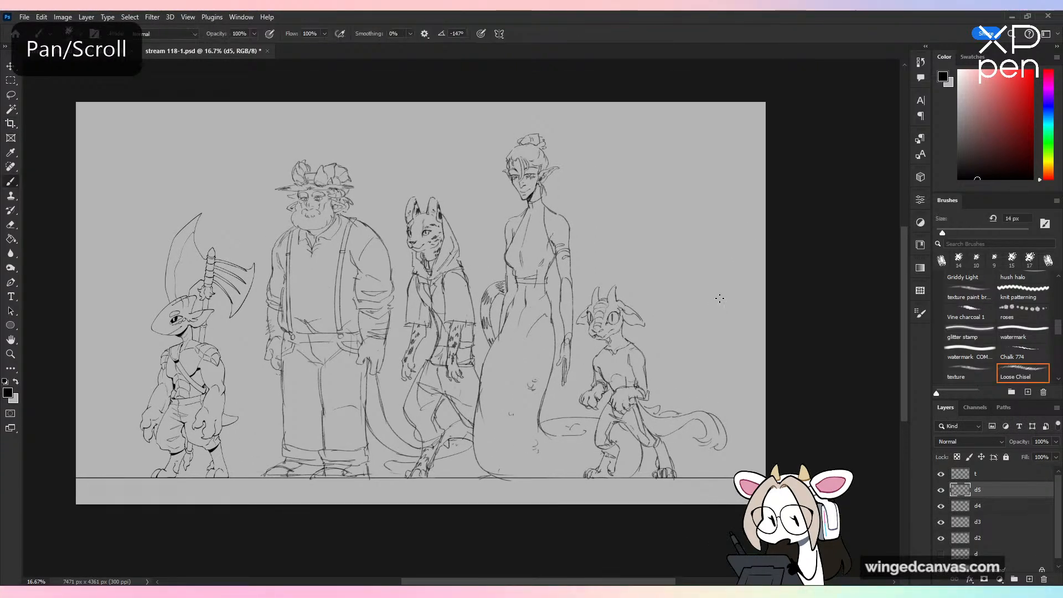
key(ctrl+shift+alt+n)
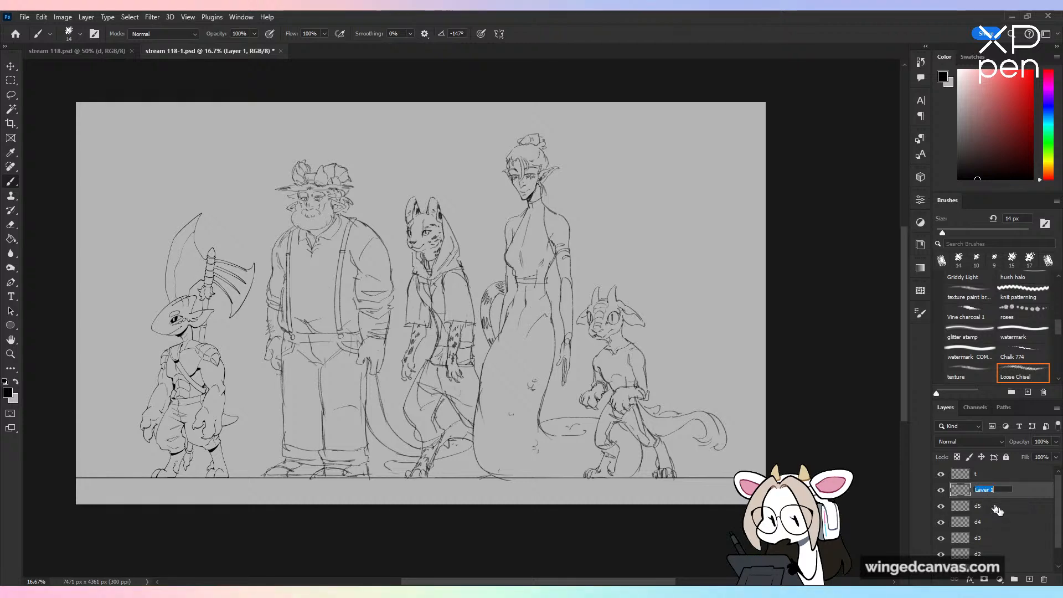
text(d6)
key(Return)
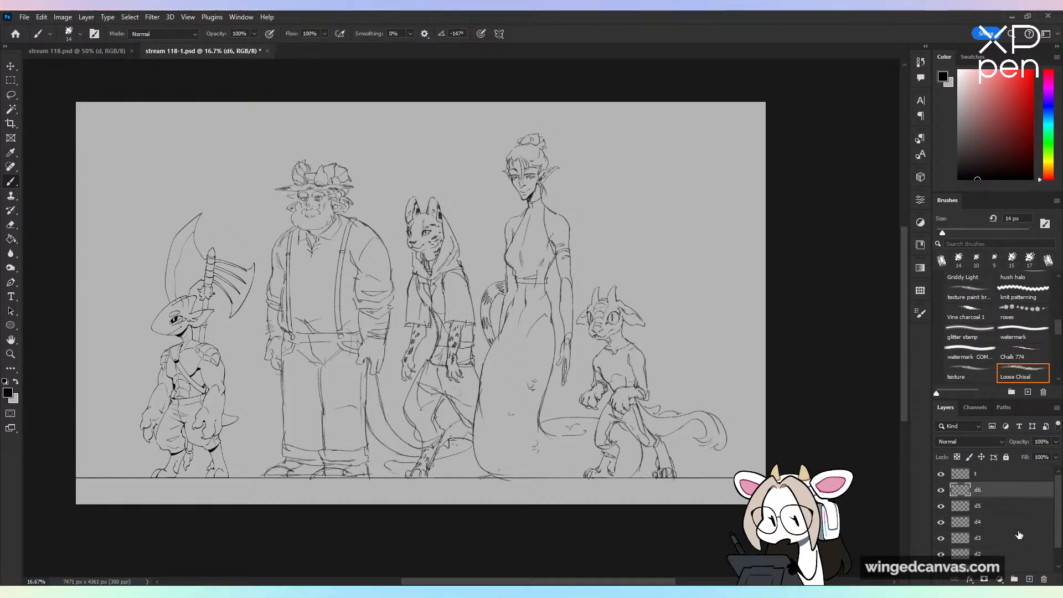
Step: Try head strokes in the empty space beside the elf and set the brush size to 10 px
key(ctrl+plus)
key(ctrl+plus)
drag(816, 279, 581, 374)
key(ctrl+plus)
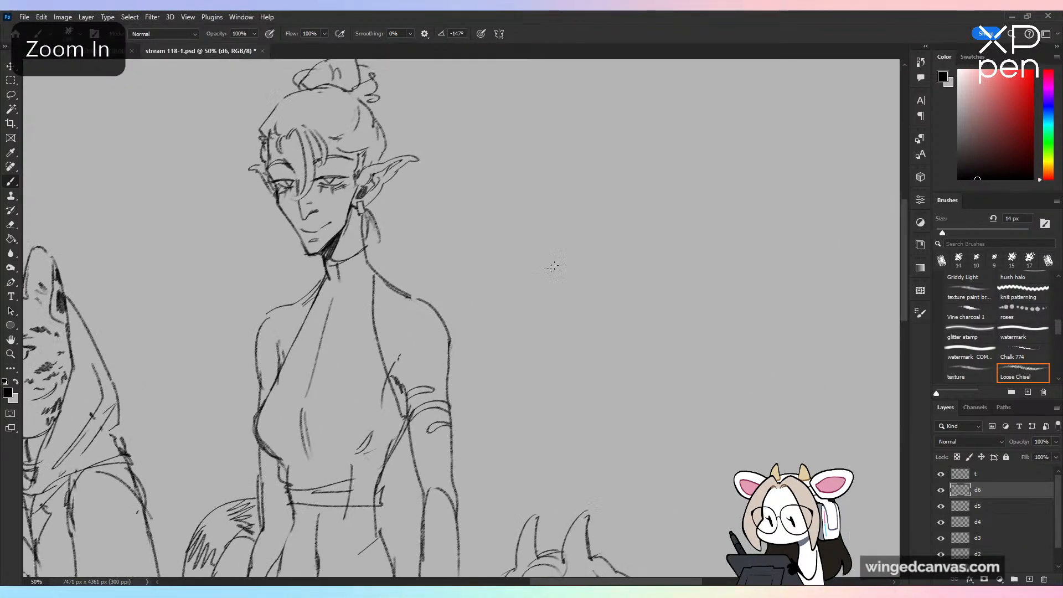
drag(568, 250, 540, 343)
key(ctrl+z)
key([)
key([)
key([)
key([)
key([)
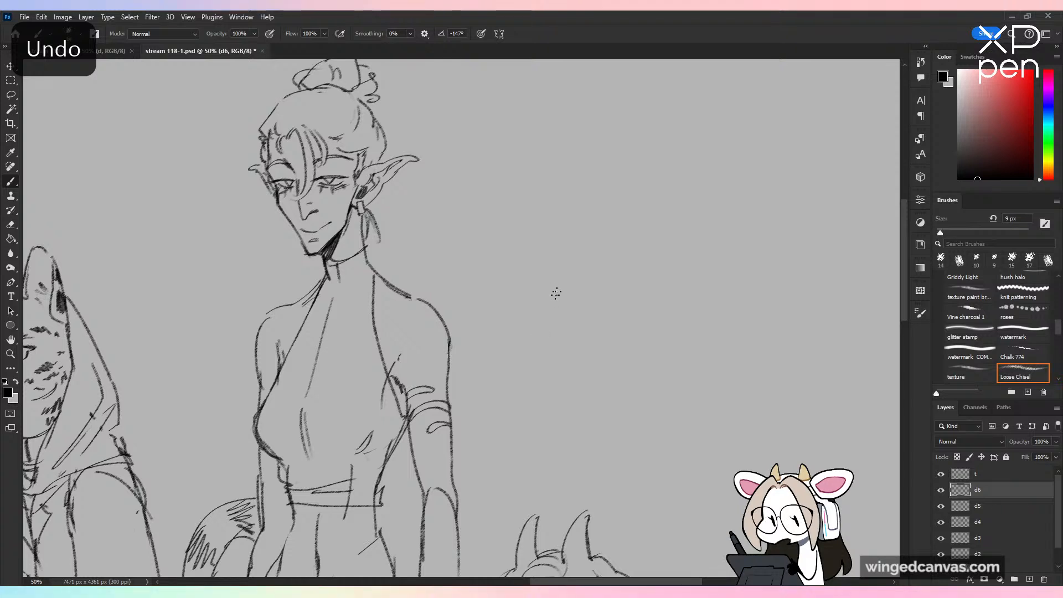
drag(563, 247, 566, 331)
key(ctrl+z)
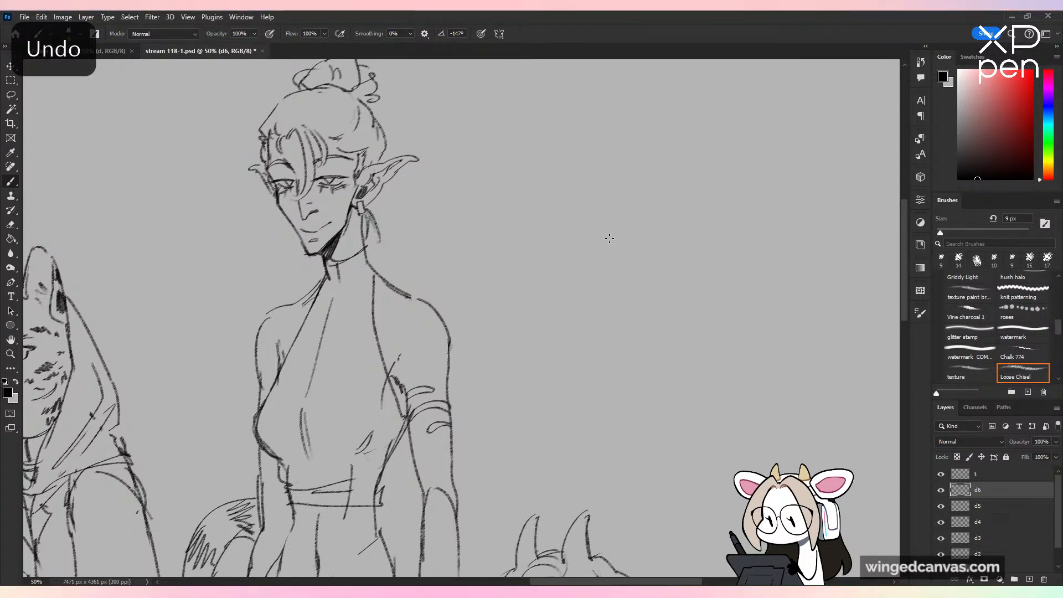
key(bracketright)
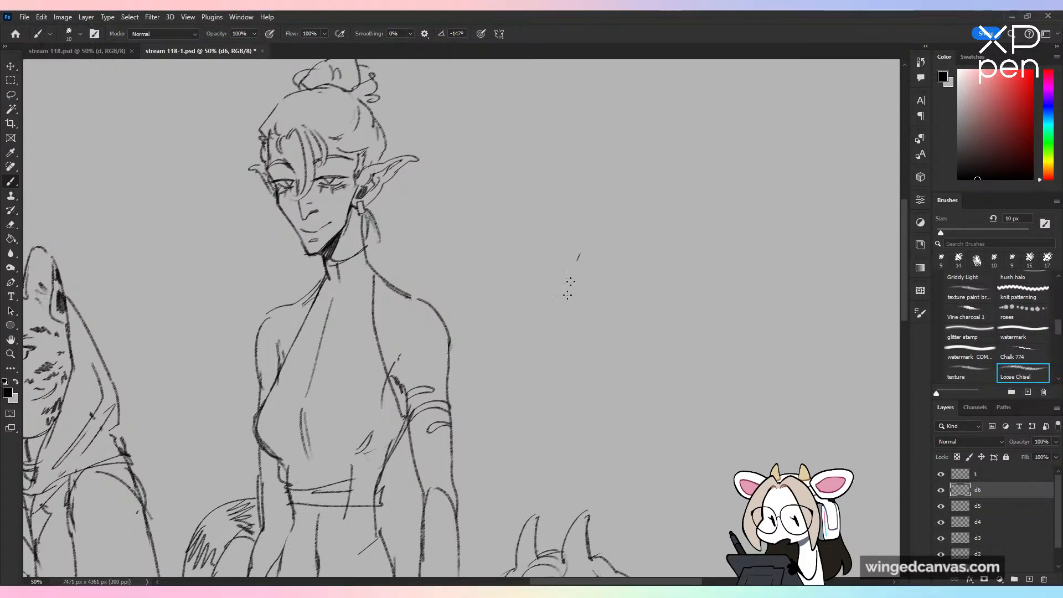
drag(579, 255, 612, 356)
key(ctrl+z)
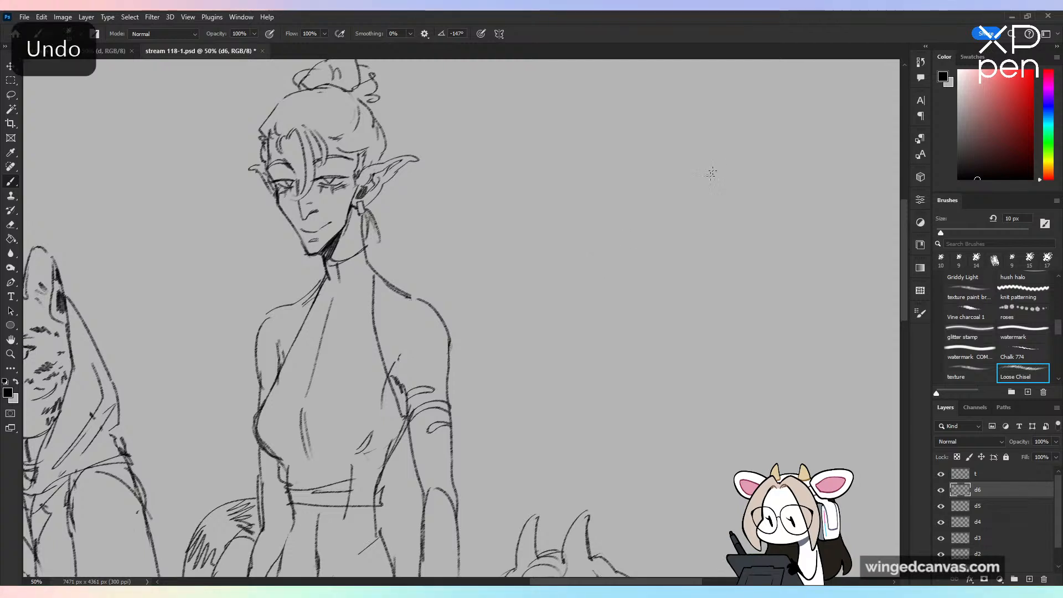
drag(678, 278, 628, 273)
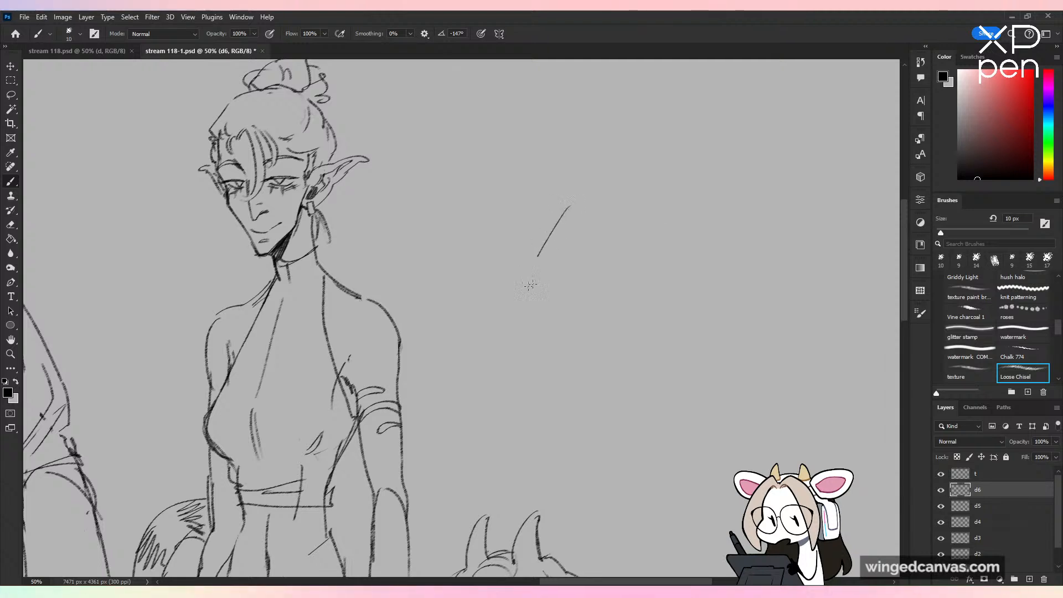
drag(530, 285, 560, 338)
key(ctrl+z)
Step: Sketch a small round face beside the elf with a curved cheek, short chin and full lips
drag(511, 226, 500, 276)
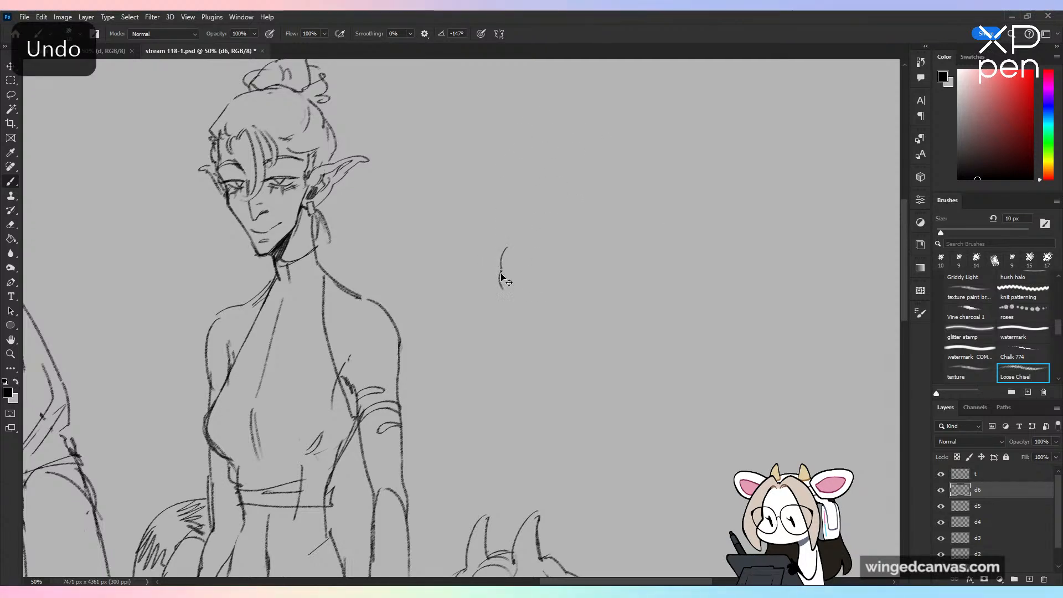
key(ctrl+z)
mouse_move(500, 272)
mouse_down()
mouse_move(507, 291)
mouse_move(533, 287)
mouse_up()
key(ctrl+plus)
key(ctrl+z)
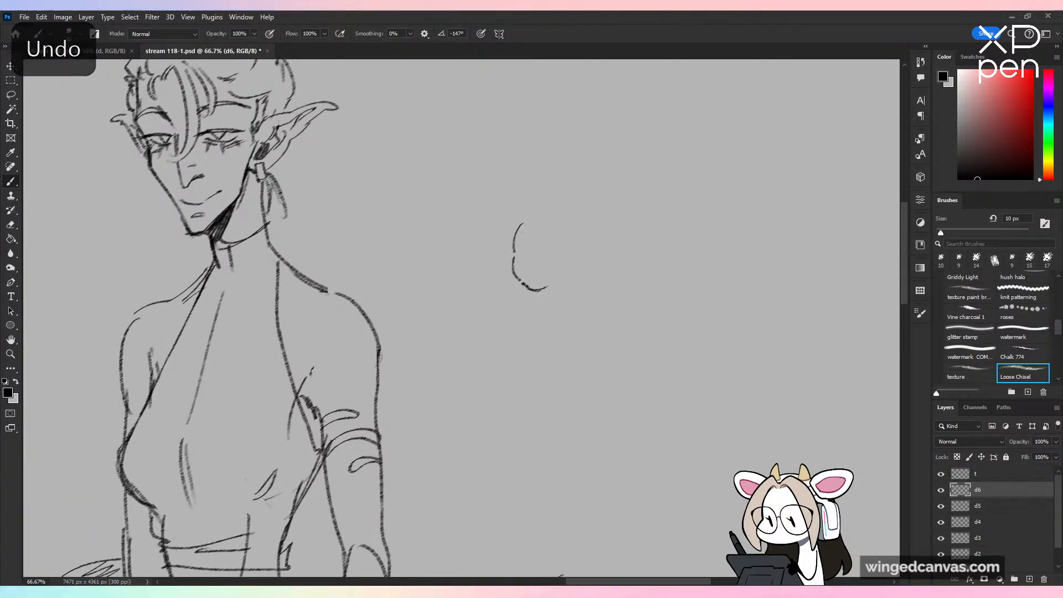
mouse_move(523, 284)
mouse_down()
mouse_move(562, 280)
mouse_move(543, 277)
mouse_up()
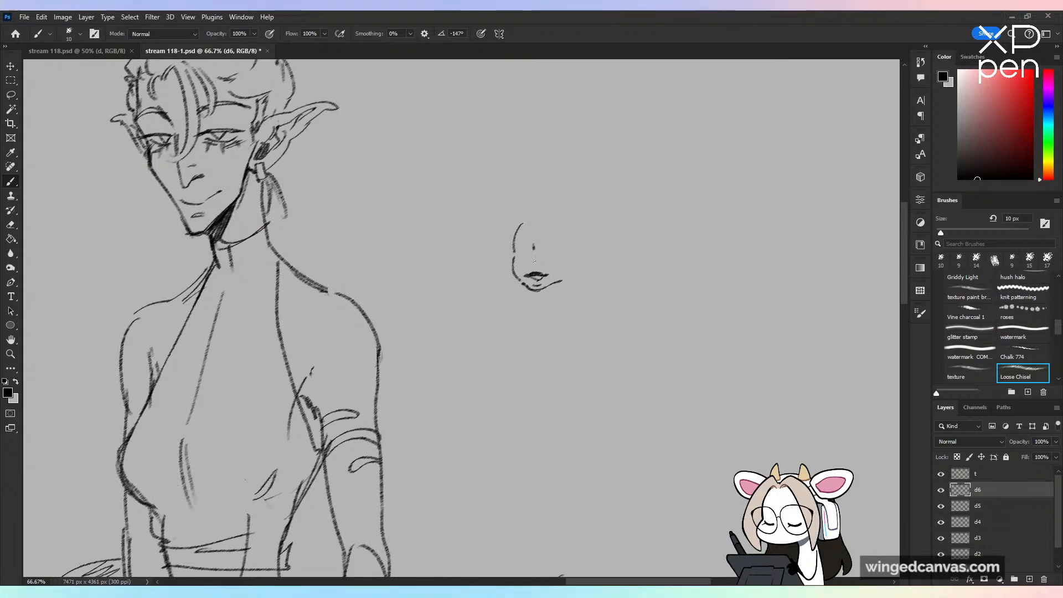
Step: Sketch the small face's nose and one large eye with an upper lash line and an iris
drag(531, 263, 538, 261)
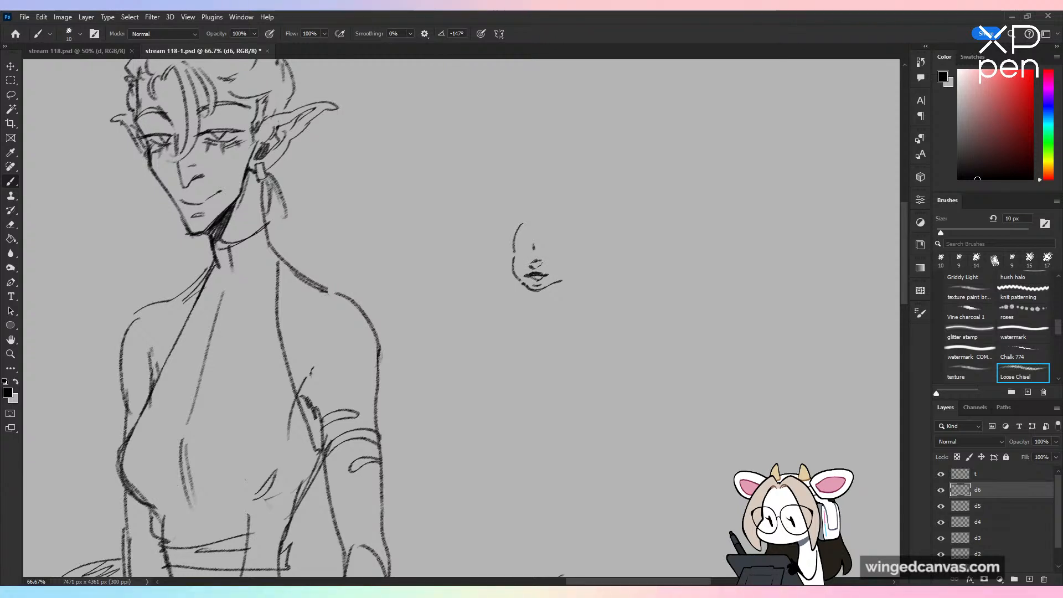
key(ctrl+z)
drag(528, 262, 557, 246)
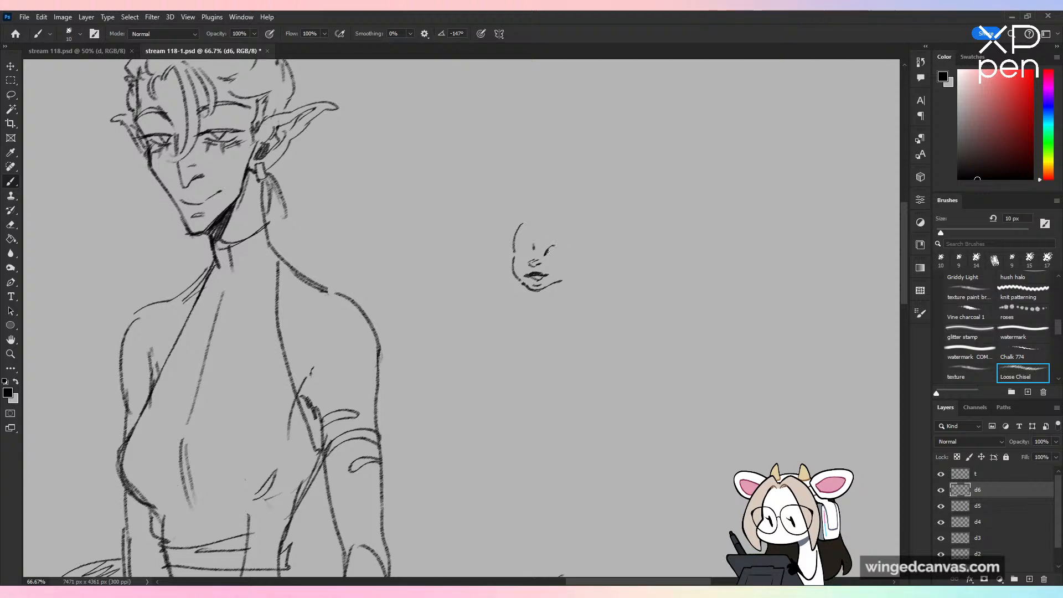
key(ctrl+z)
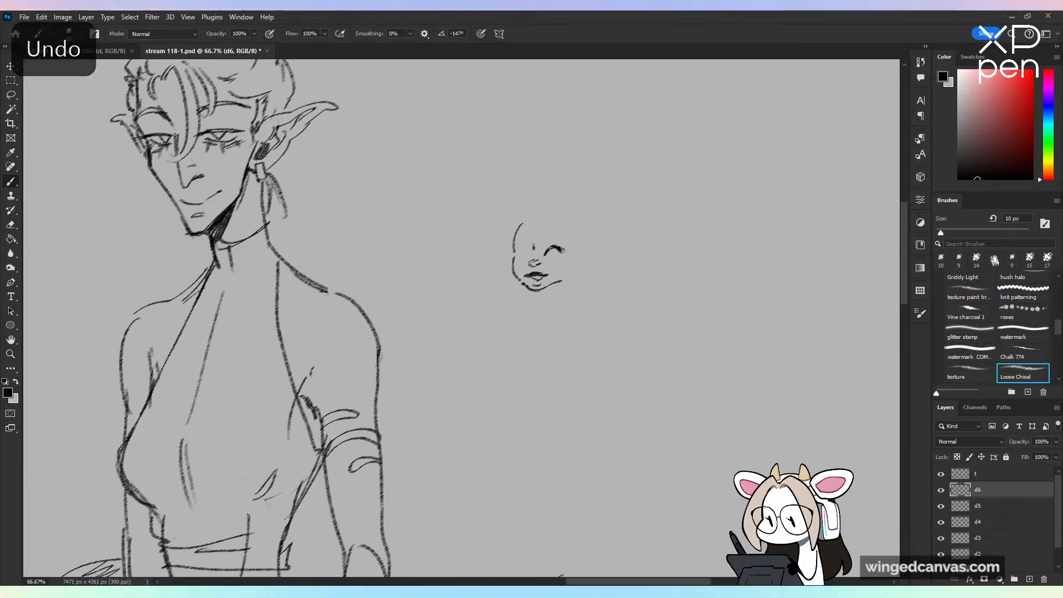
drag(547, 254, 563, 250)
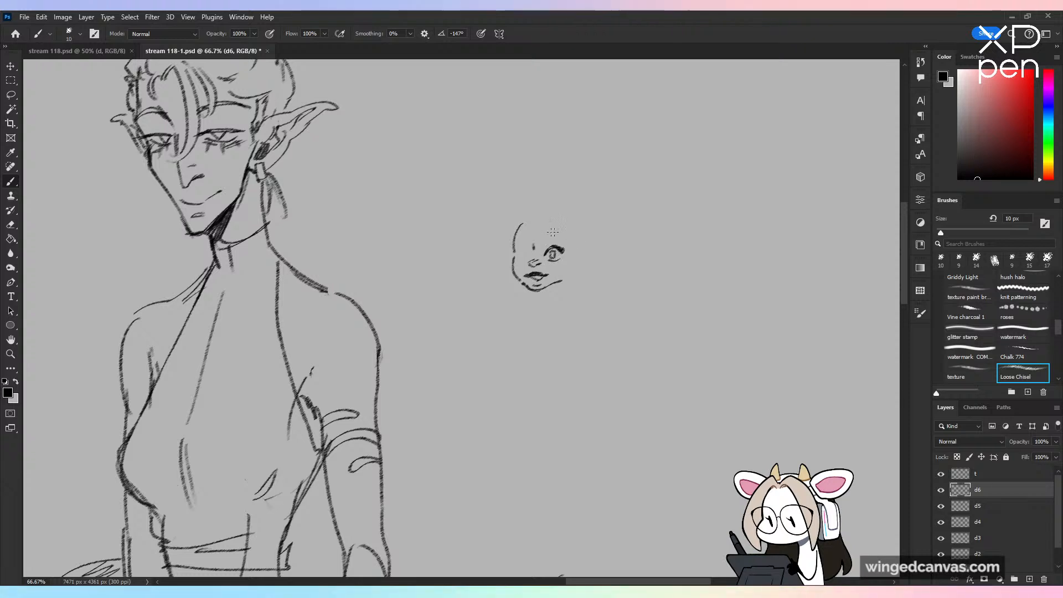
key(ctrl+z)
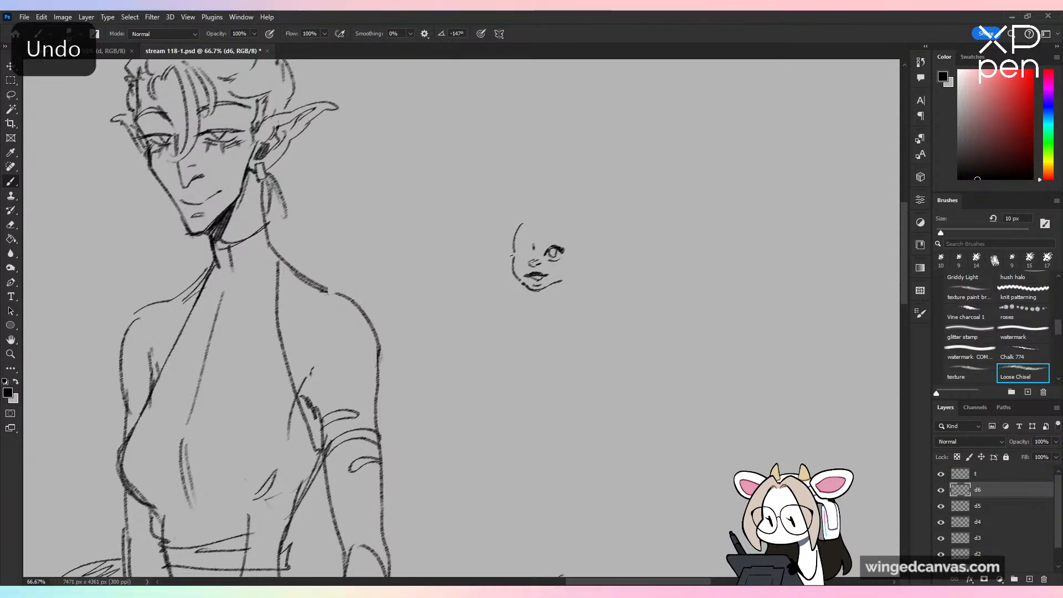
Step: Sketch the small face's second eye, eyebrows and ears, and erase the stray jawline where it meets the ear
key(ctrl+z)
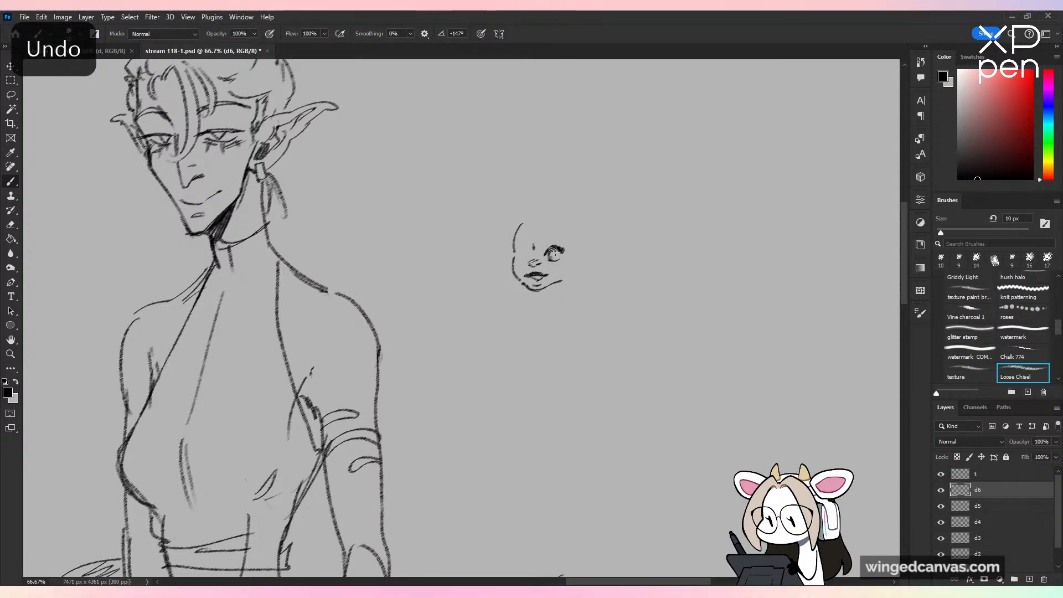
mouse_move(512, 253)
mouse_down()
mouse_move(546, 236)
mouse_move(560, 247)
mouse_move(515, 242)
mouse_up()
key(ctrl+z)
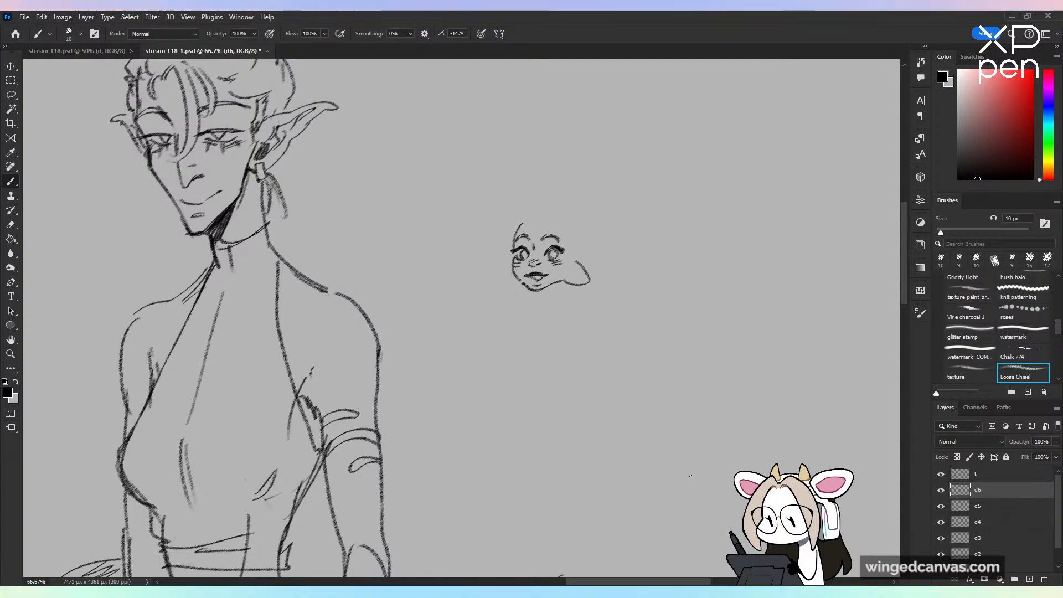
key(e)
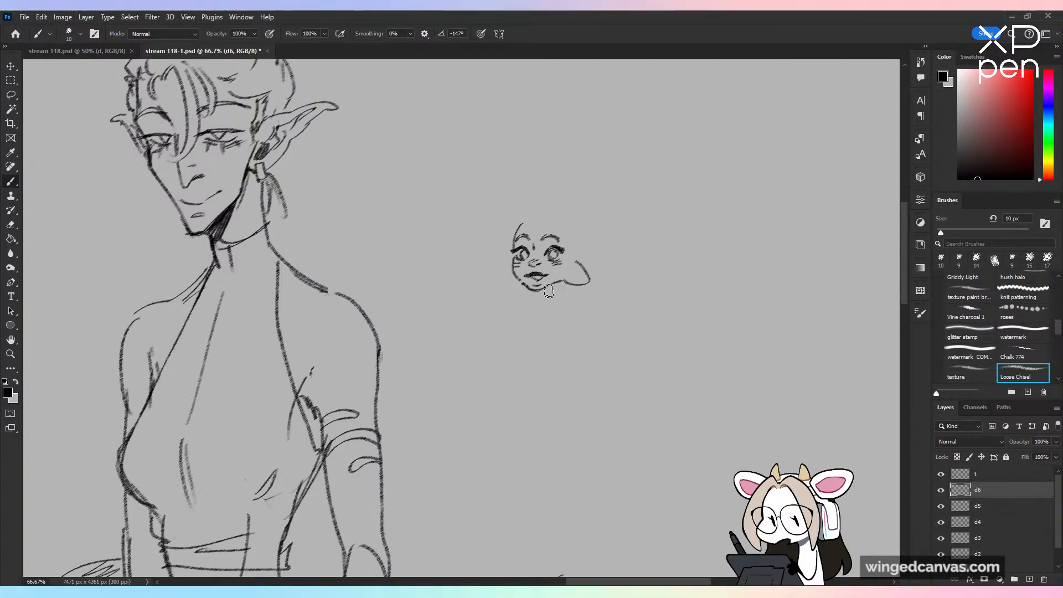
drag(548, 288, 558, 285)
key(b)
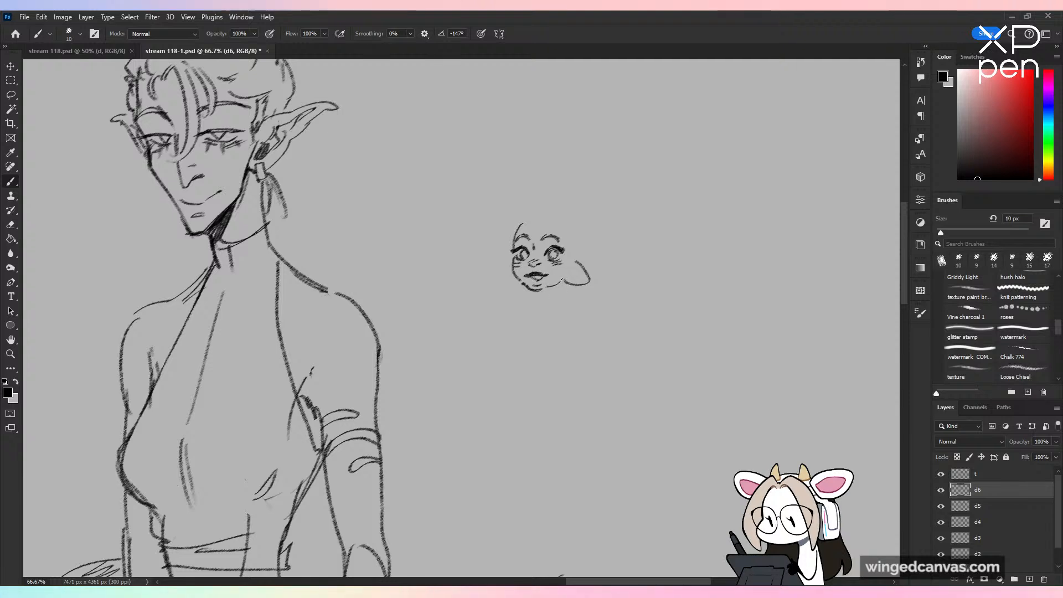
key(ctrl+z)
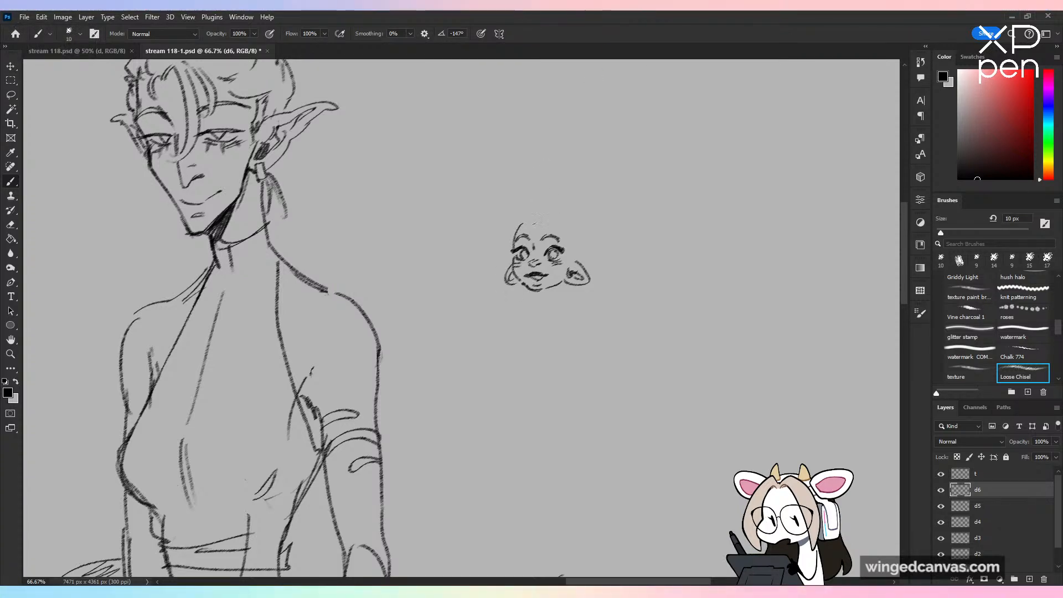
Step: Sketch short bangs and a voluminous curly hair outline around the small face
drag(565, 244, 572, 253)
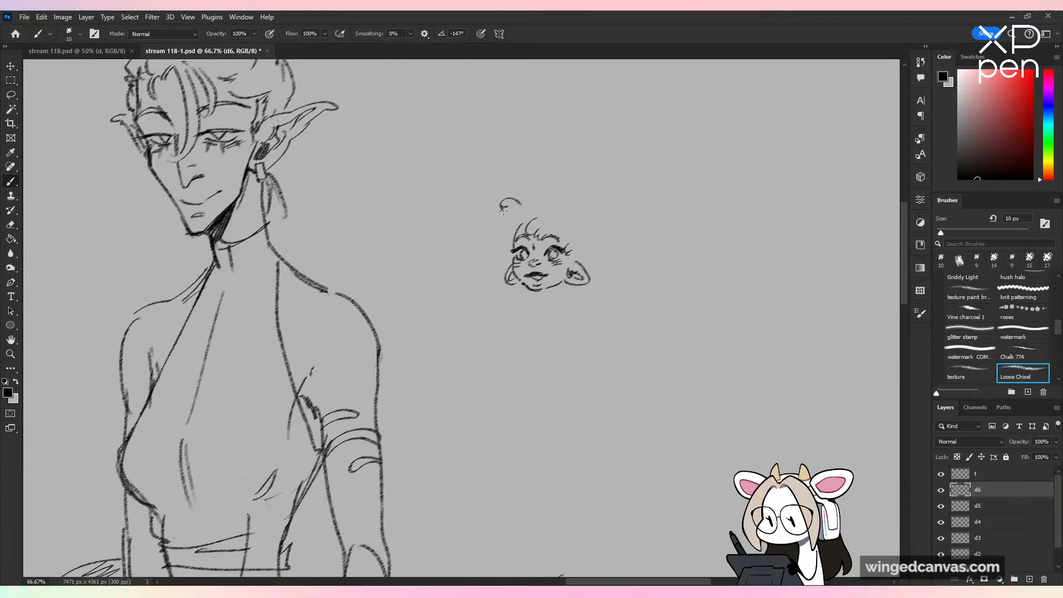
mouse_move(503, 209)
mouse_down()
mouse_move(470, 219)
mouse_move(487, 285)
mouse_up()
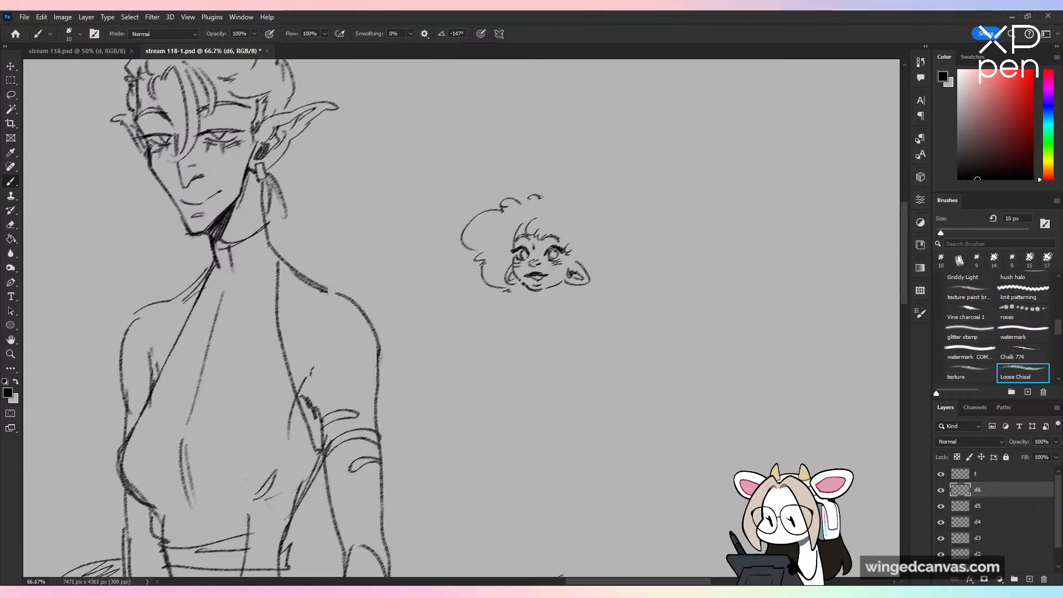
mouse_move(543, 196)
mouse_down()
mouse_move(589, 200)
mouse_move(609, 220)
mouse_move(619, 269)
mouse_move(580, 292)
mouse_up()
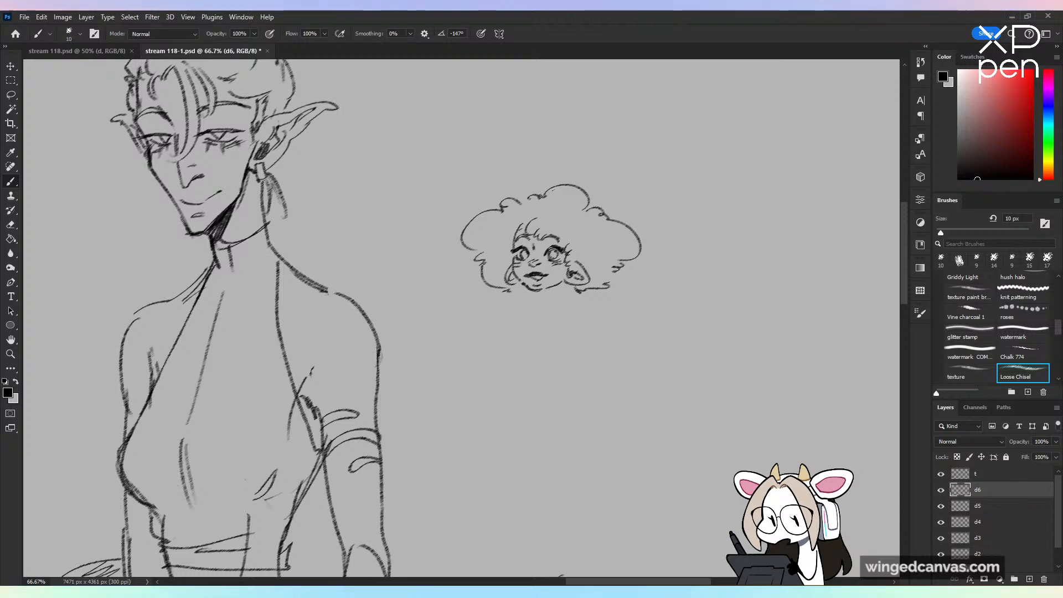
Step: Sketch two tall curved horns rising from the top of the curly hair, with light shading at their bases
mouse_move(567, 206)
mouse_down()
mouse_move(526, 295)
mouse_move(544, 198)
mouse_up()
drag(566, 290, 591, 200)
key(ctrl+z)
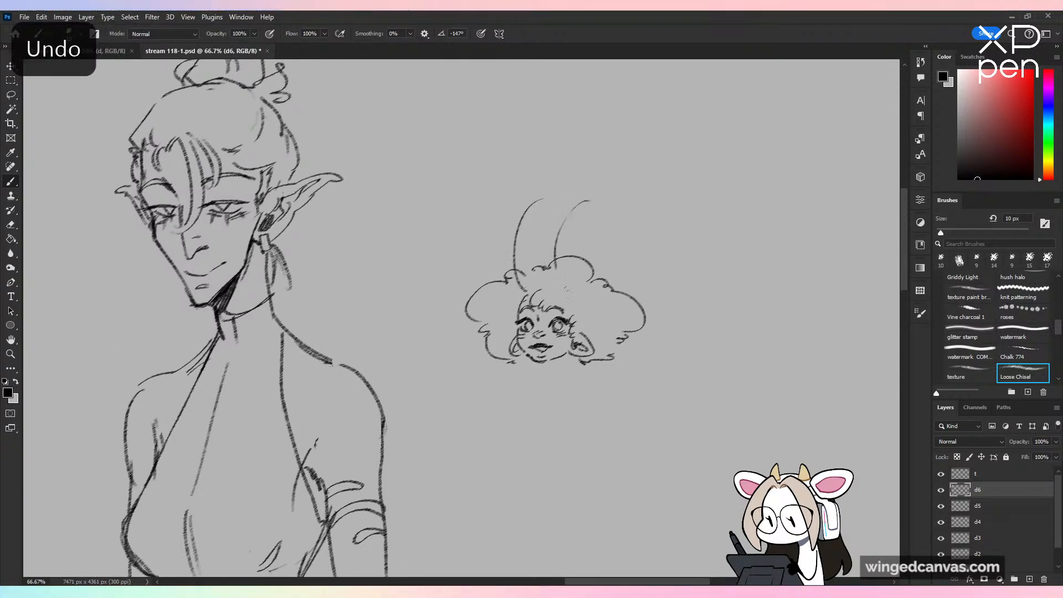
key(ctrl+z)
mouse_move(565, 297)
mouse_down()
mouse_move(578, 203)
mouse_move(552, 261)
mouse_up()
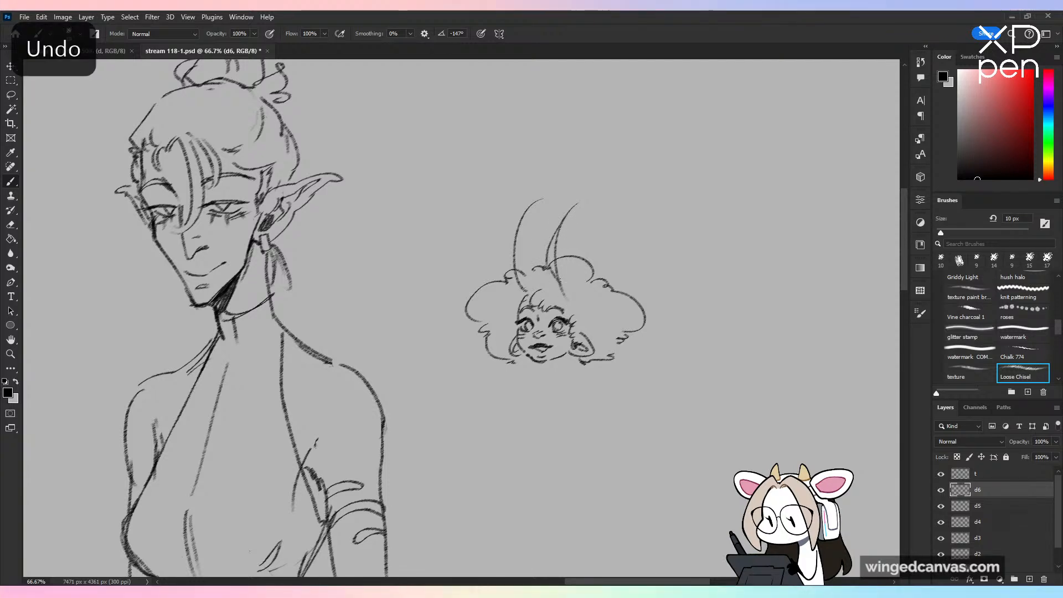
mouse_move(525, 215)
mouse_down()
mouse_move(505, 264)
mouse_move(519, 279)
mouse_up()
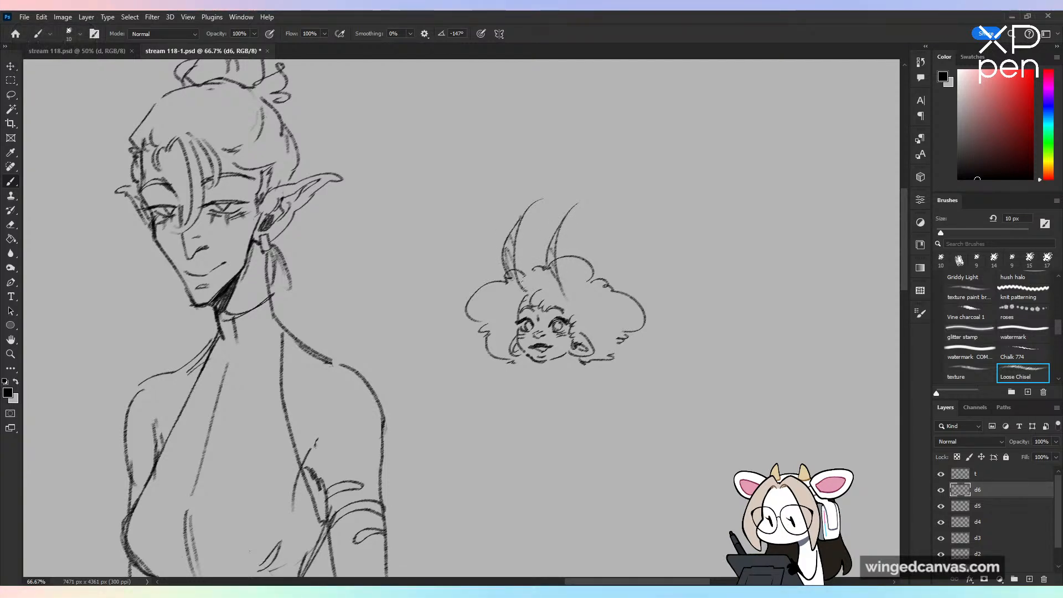
Step: Darken the shadow beneath the horned character's chin and clean up the neck area by the ear with the Eraser
drag(607, 311, 579, 189)
drag(534, 237, 518, 248)
key(ctrl+z)
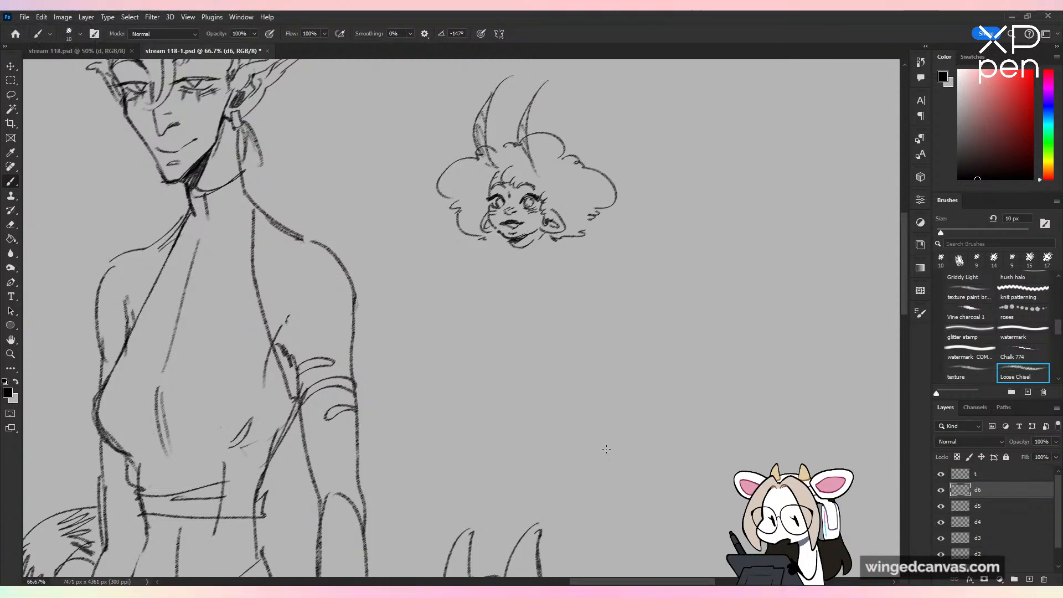
key(e)
drag(540, 229, 530, 248)
key(b)
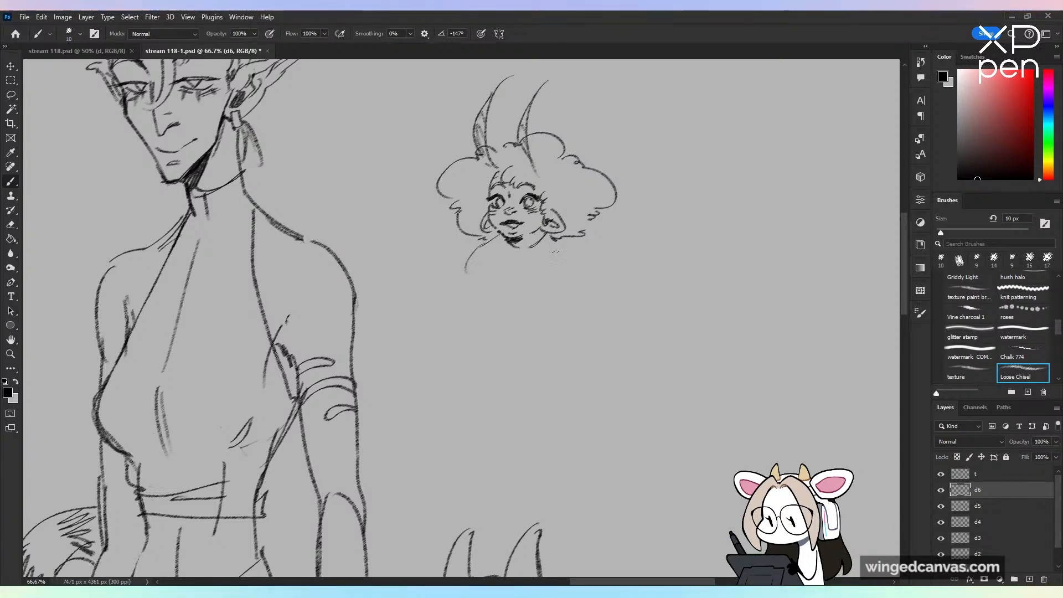
Step: Sketch the horned character's near shoulder and full chest contours, with a rounded belly below them
key(ctrl+z)
mouse_move(498, 237)
mouse_down()
mouse_move(468, 266)
mouse_move(494, 310)
mouse_up()
key(ctrl+z)
mouse_move(478, 276)
mouse_down()
mouse_move(490, 320)
mouse_move(567, 303)
mouse_move(571, 290)
mouse_up()
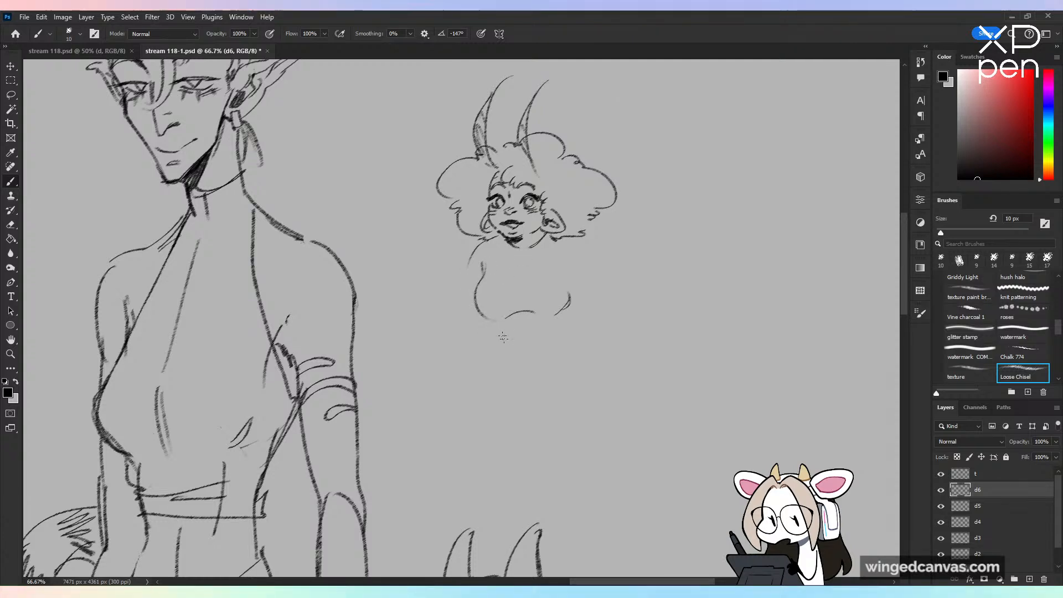
key(ctrl+z)
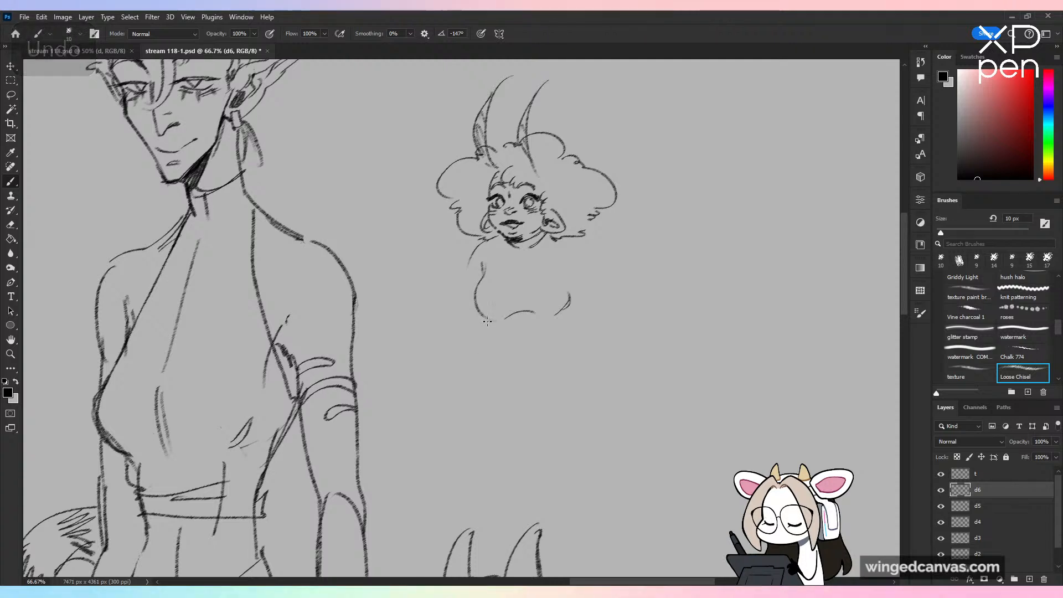
mouse_move(489, 320)
mouse_down()
mouse_move(505, 360)
mouse_move(498, 356)
mouse_move(526, 366)
mouse_move(546, 359)
mouse_up()
key(ctrl+z)
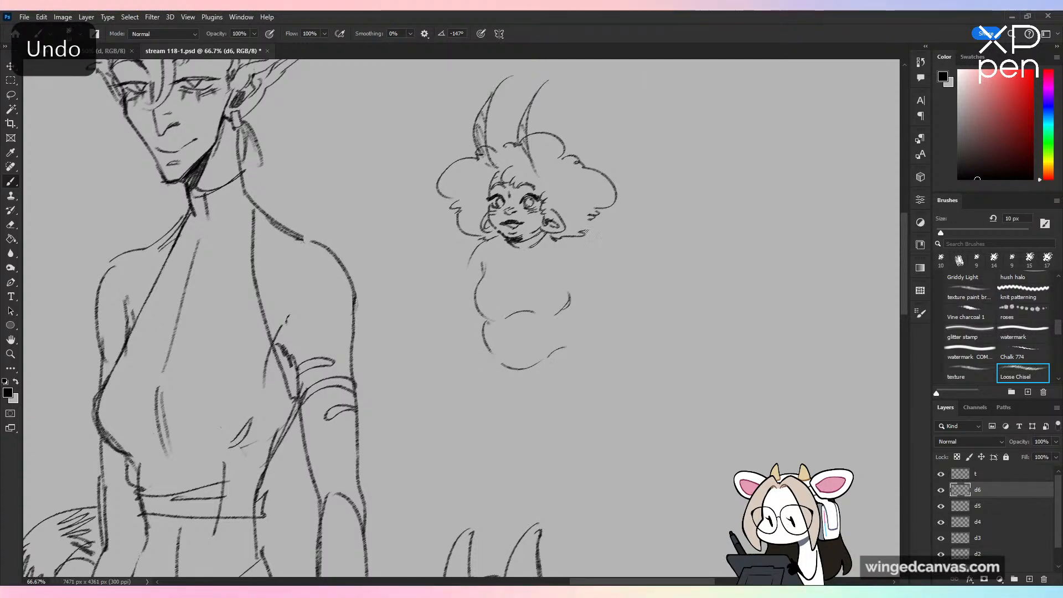
key(ctrl+z)
Step: Sketch the shoulder beneath the large ear as a rounded curve in place of the outstretched arm strokes
mouse_move(598, 241)
mouse_down()
mouse_move(628, 272)
mouse_move(589, 292)
mouse_move(609, 298)
mouse_up()
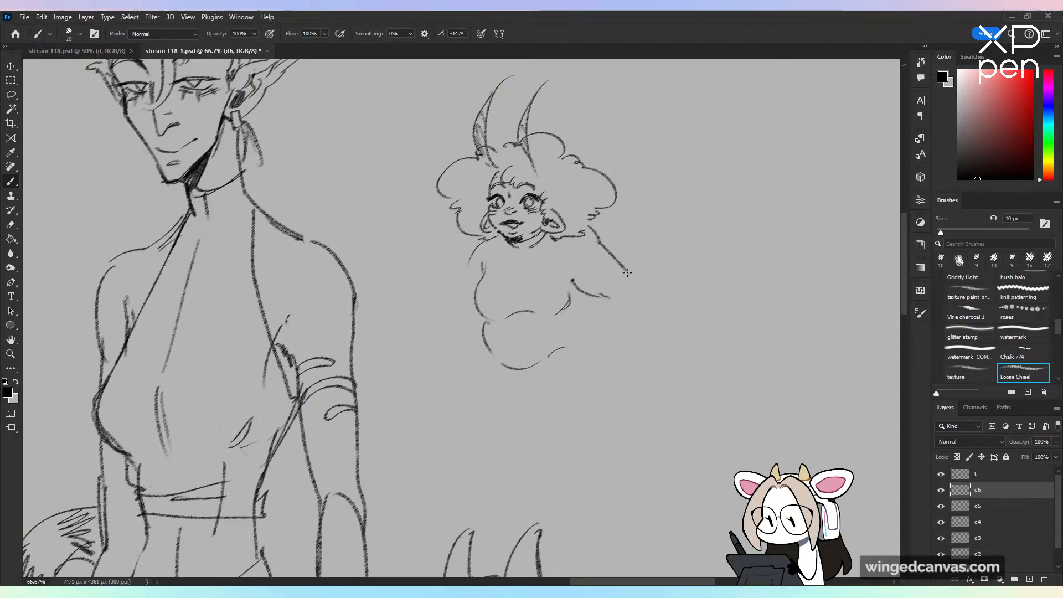
key(ctrl+z)
key(ctrl+z)
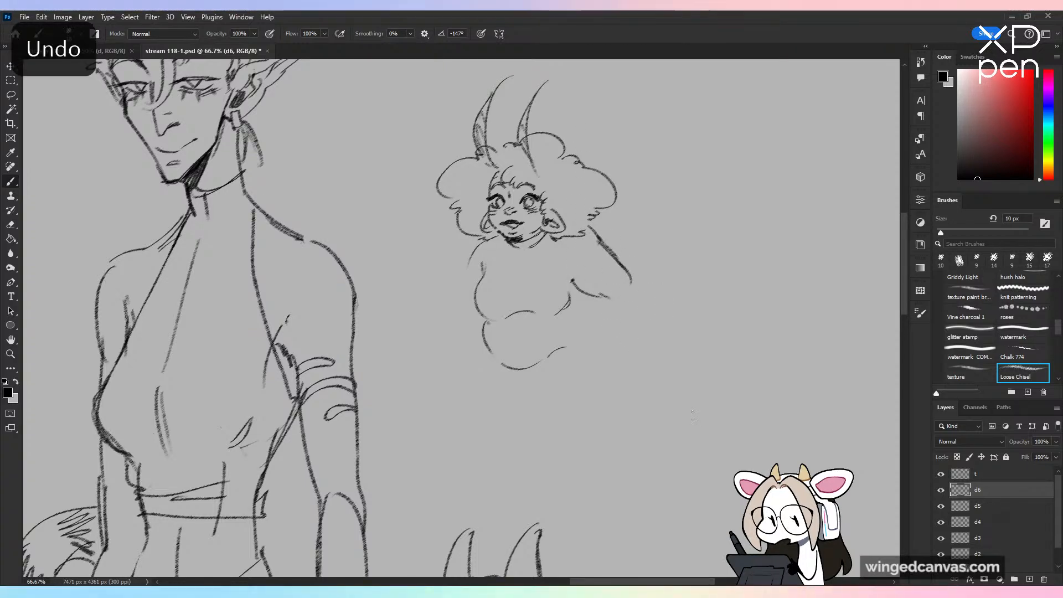
drag(592, 238, 599, 270)
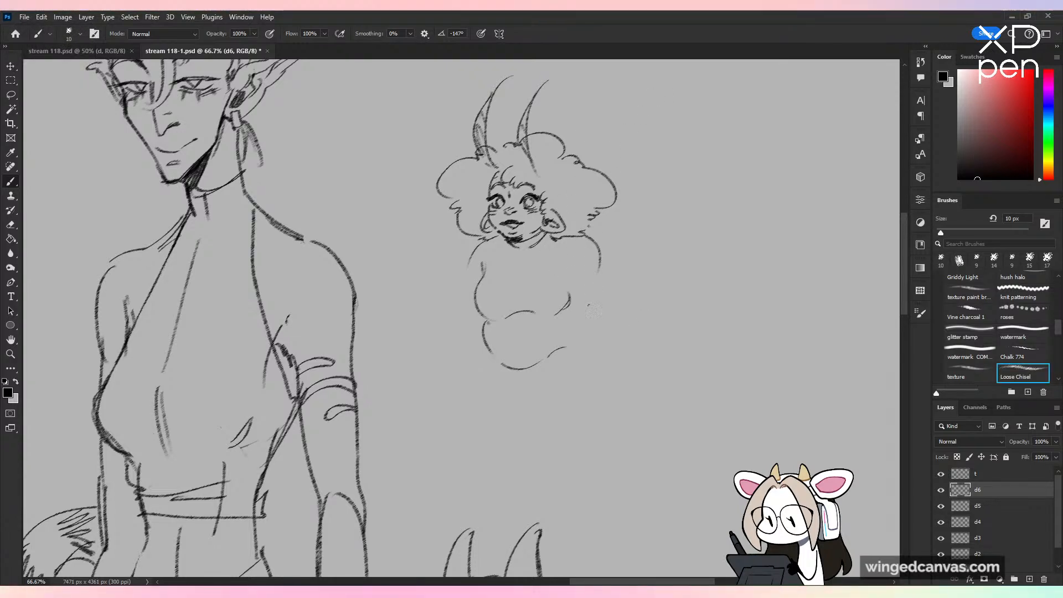
key(ctrl+z)
drag(485, 354, 508, 413)
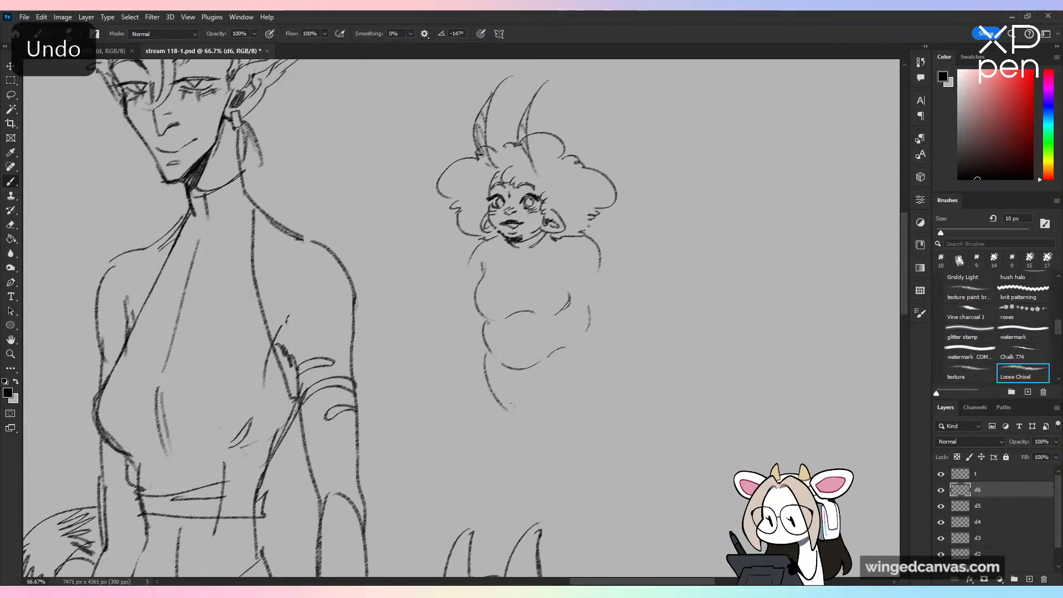
key(ctrl+z)
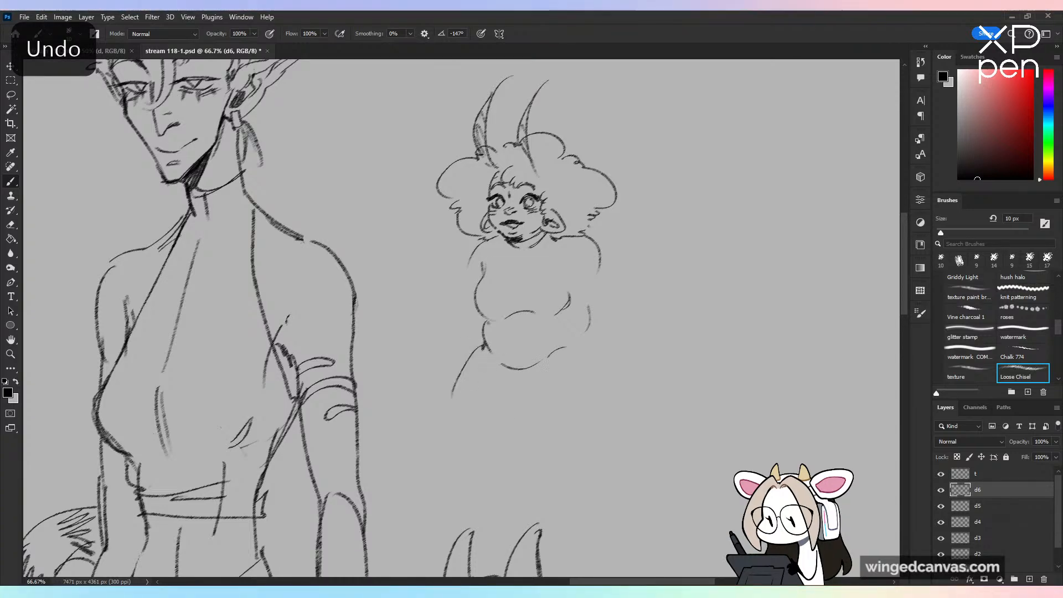
key(ctrl+z)
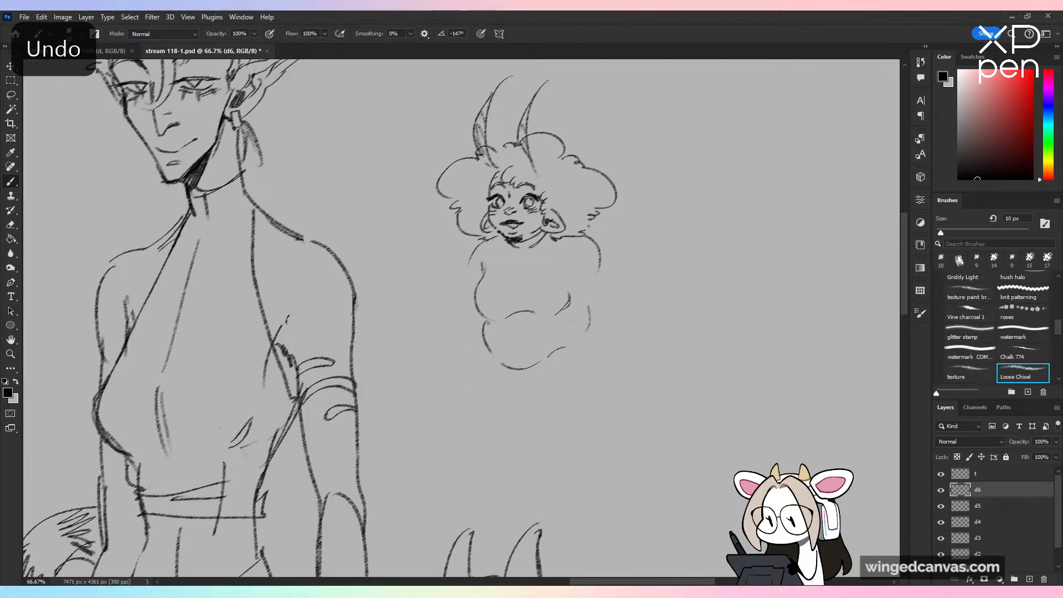
key(ctrl+minus)
key(ctrl+plus)
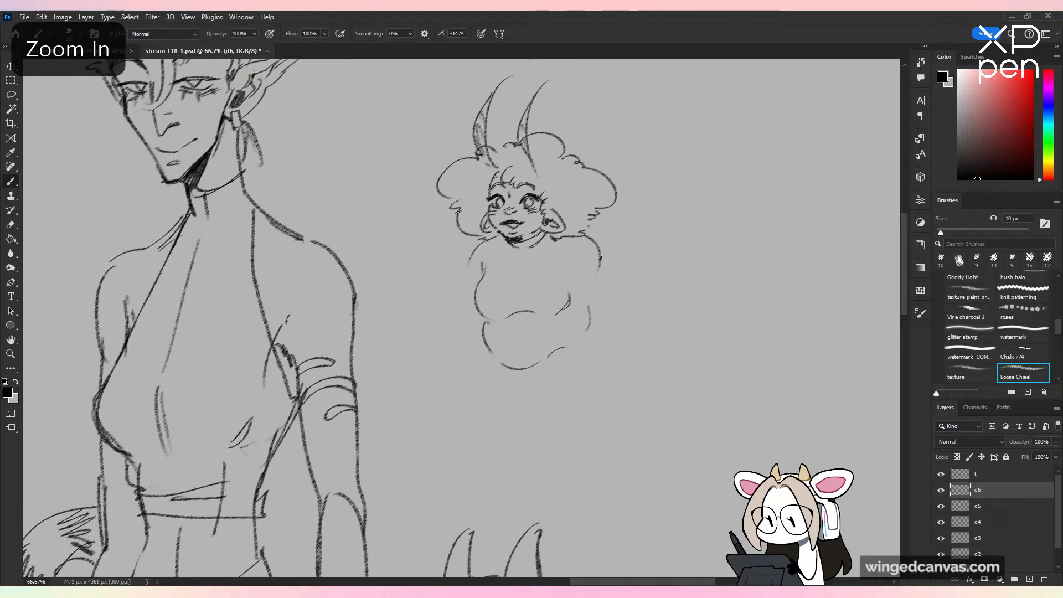
Step: Sketch a plump arm angled down and outward from the shoulder beneath the large ear, ending in a spread hand
mouse_move(599, 251)
mouse_down()
mouse_move(622, 312)
mouse_move(604, 318)
mouse_move(618, 315)
mouse_move(620, 351)
mouse_up()
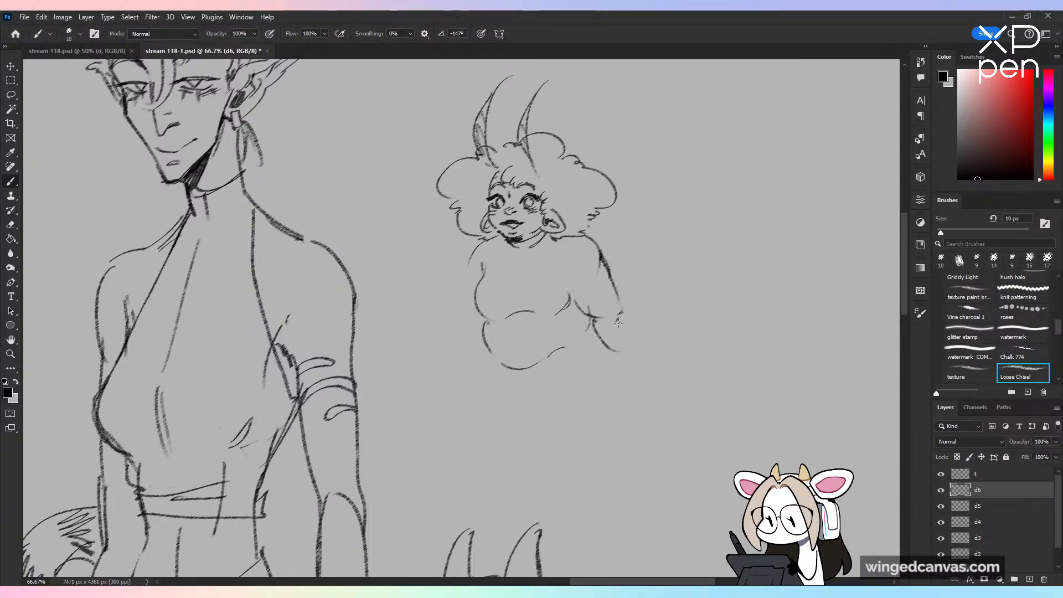
key(ctrl+z)
drag(626, 313, 636, 343)
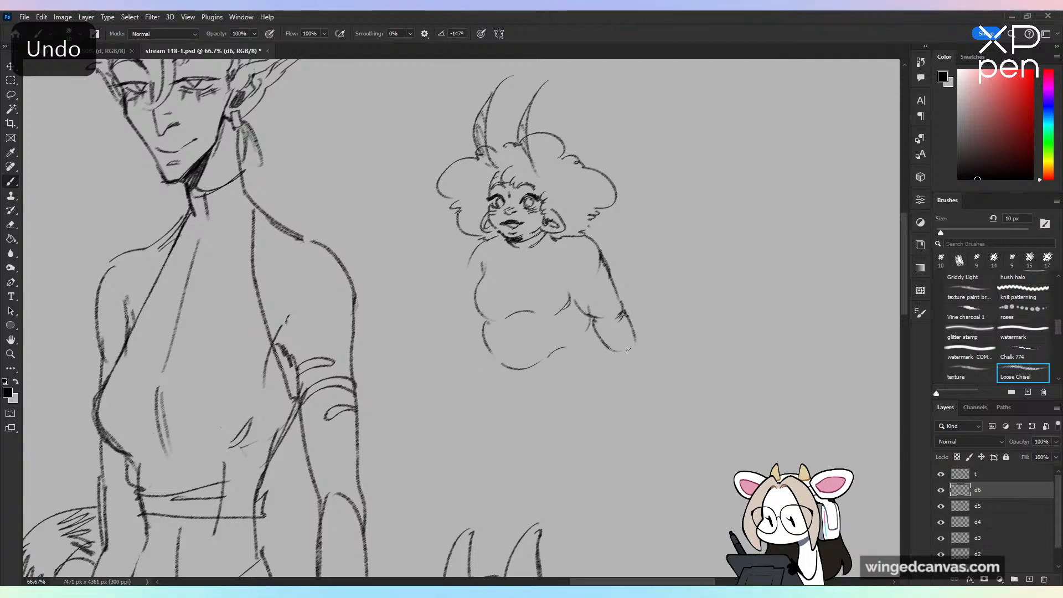
drag(618, 295, 626, 312)
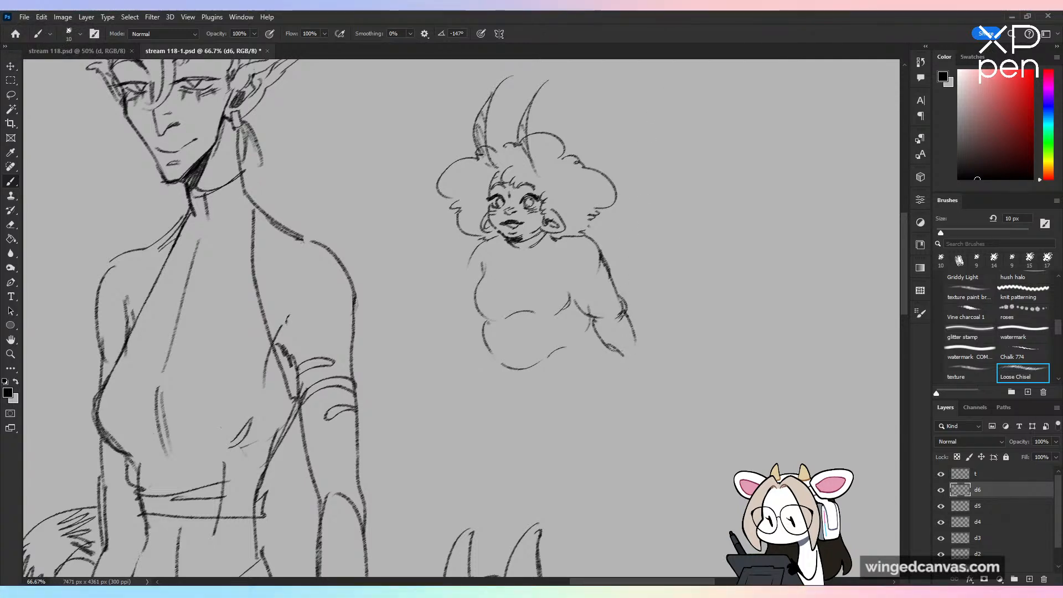
mouse_move(612, 353)
mouse_down()
mouse_move(648, 366)
mouse_move(645, 346)
mouse_move(659, 363)
mouse_up()
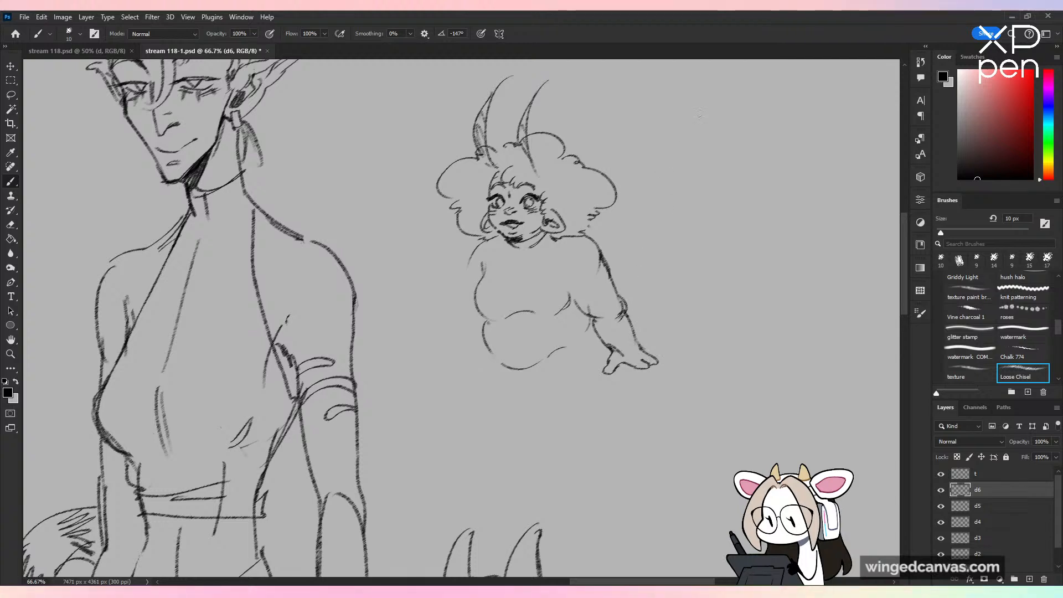
Step: Sketch the horned character's other arm, on the elf's side, hanging down with a bent elbow and an open hand
mouse_move(469, 259)
mouse_down()
mouse_move(458, 314)
mouse_move(481, 323)
mouse_move(447, 362)
mouse_up()
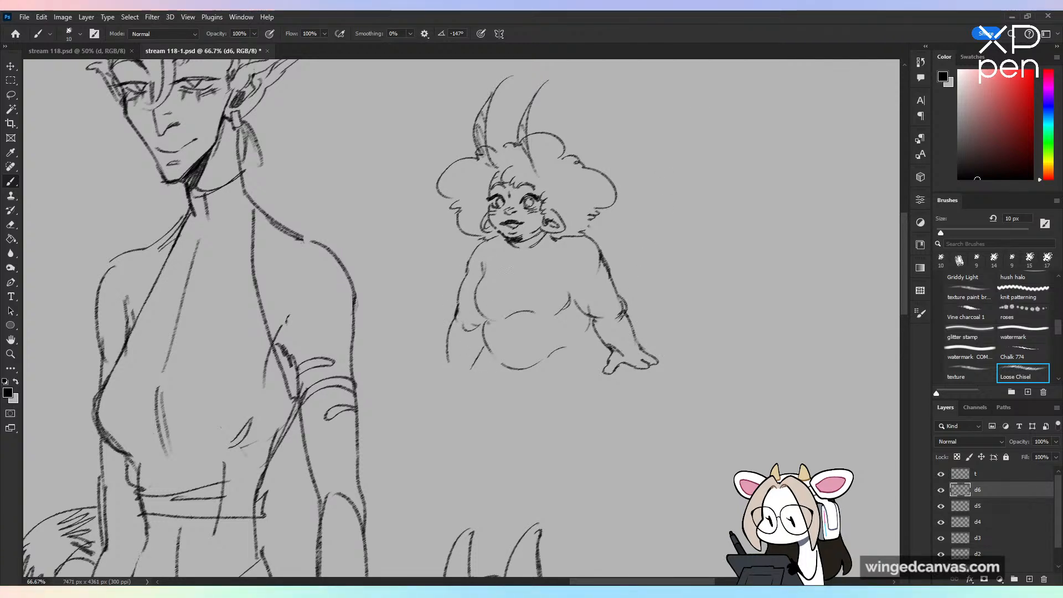
key(ctrl+z)
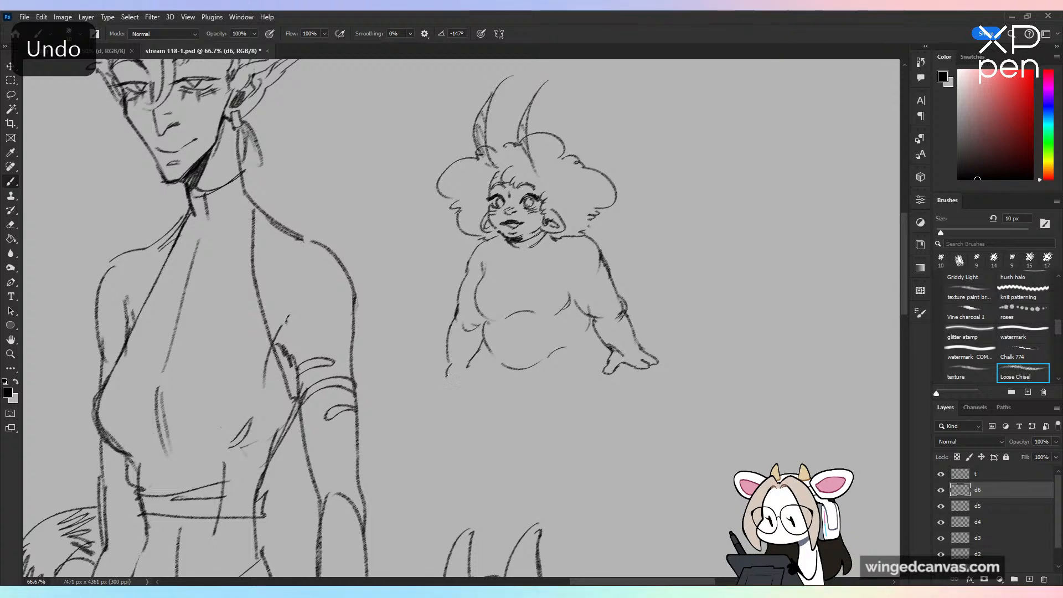
mouse_move(447, 376)
mouse_down()
mouse_move(455, 383)
mouse_move(473, 366)
mouse_move(433, 385)
mouse_up()
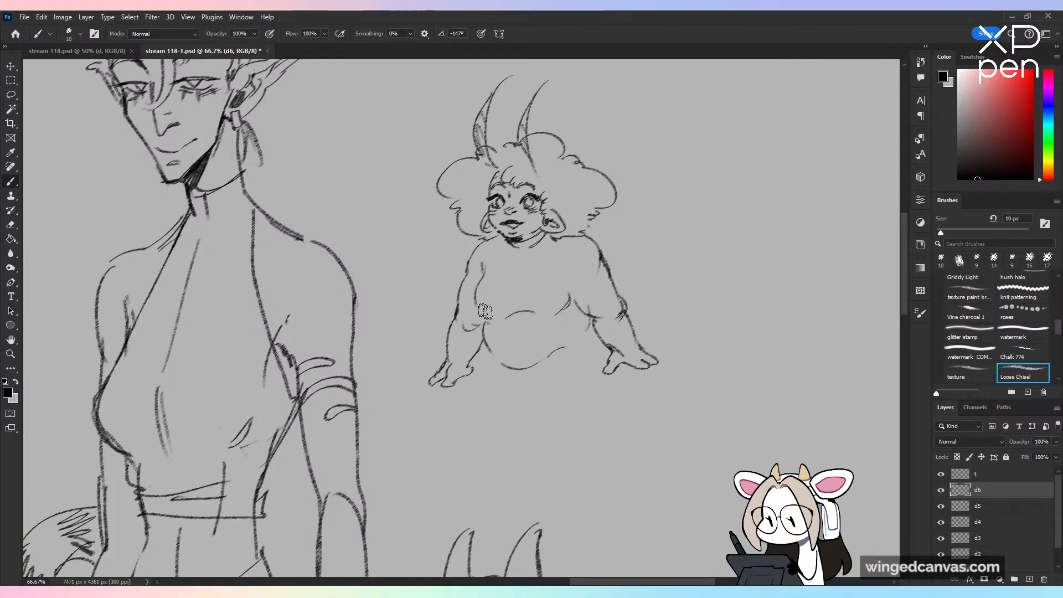
Step: Erase the horned character's chest contours and redraw them as rounder curves above the belly
mouse_move(485, 312)
mouse_down()
mouse_move(484, 265)
mouse_move(536, 313)
mouse_up()
drag(556, 314, 571, 302)
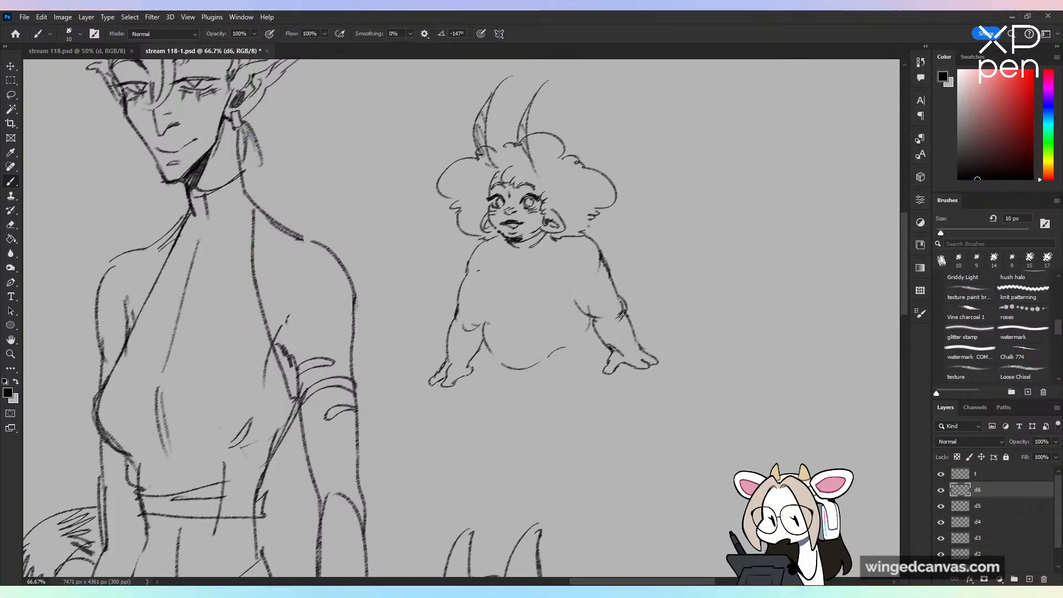
mouse_move(479, 271)
mouse_down()
mouse_move(483, 305)
mouse_move(526, 312)
mouse_up()
drag(545, 318, 556, 317)
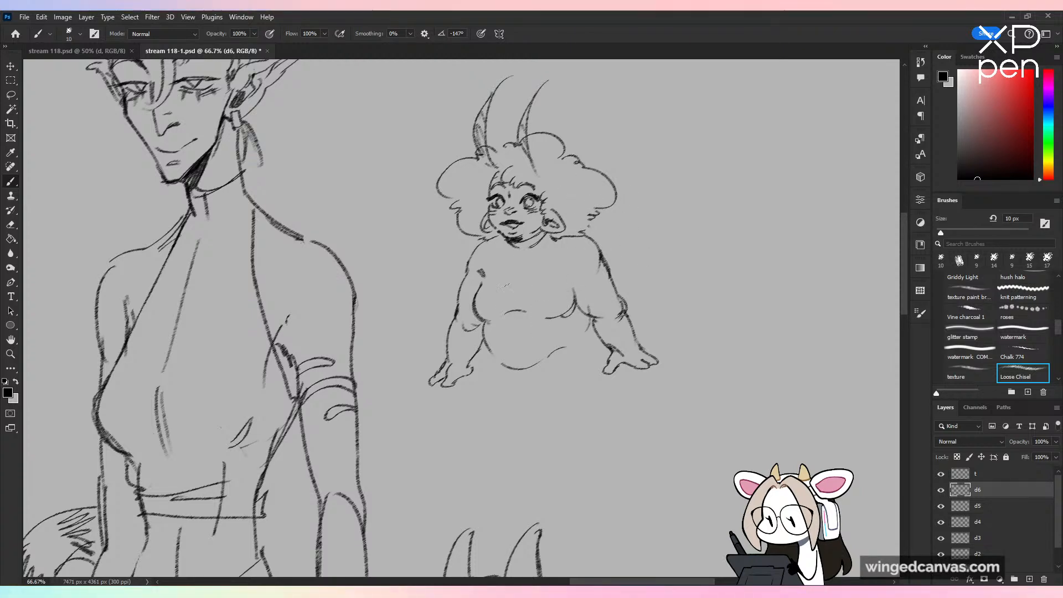
Step: Draw a sweetheart neckline across the chest and V-shaped lines from the neck, and tidy the area under the chin
mouse_move(483, 283)
mouse_down()
mouse_move(522, 291)
mouse_move(565, 278)
mouse_up()
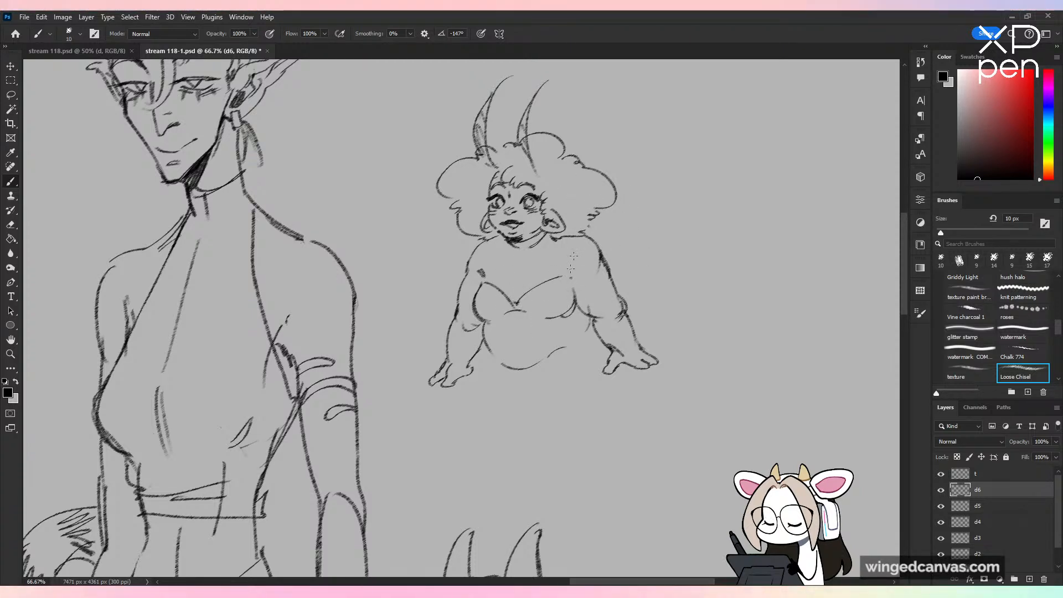
drag(552, 240, 521, 271)
key(e)
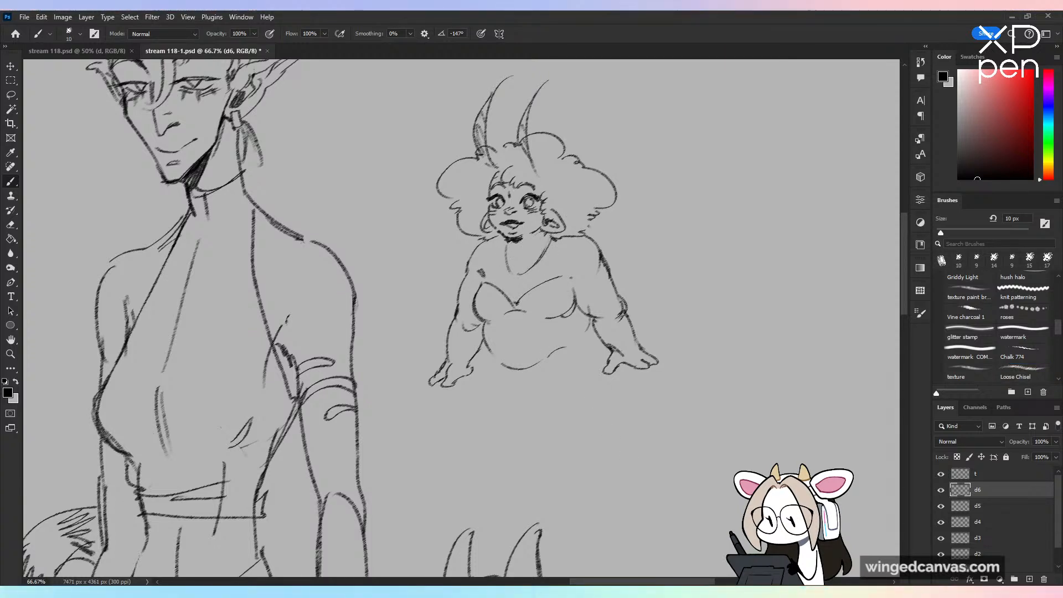
mouse_move(513, 242)
mouse_down()
mouse_move(517, 254)
mouse_move(530, 235)
mouse_move(516, 252)
mouse_up()
key(ctrl+z)
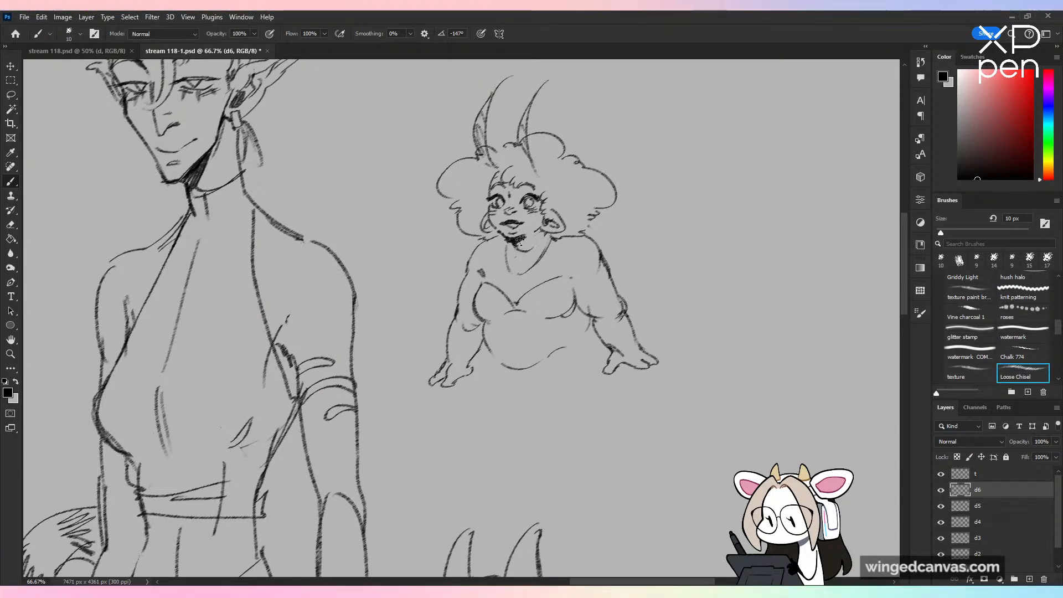
Step: Draw small round blush marks on both cheeks of the horned character's face
drag(679, 332, 649, 307)
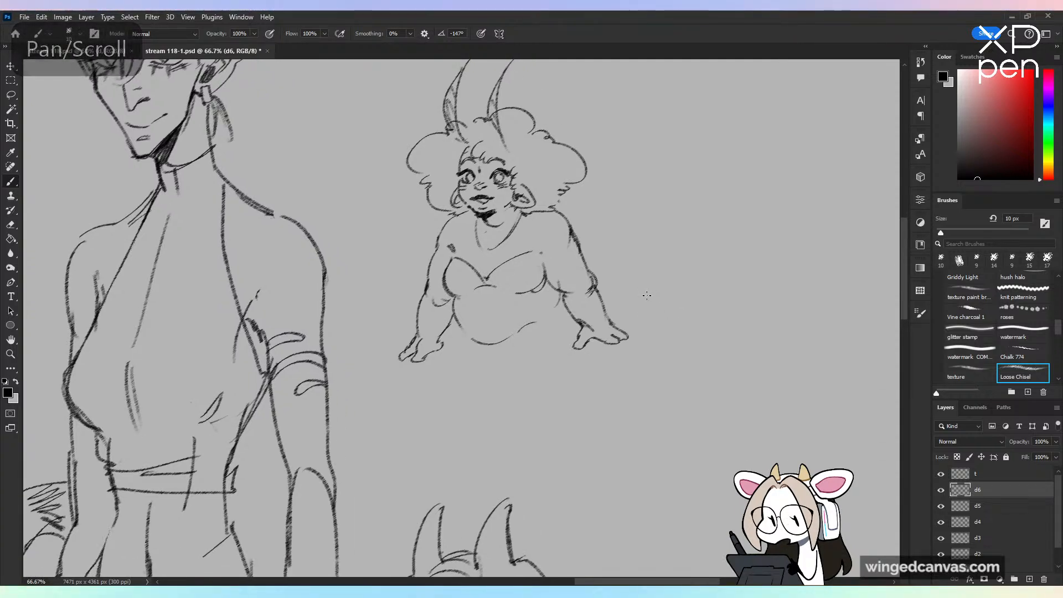
key(ctrl+minus)
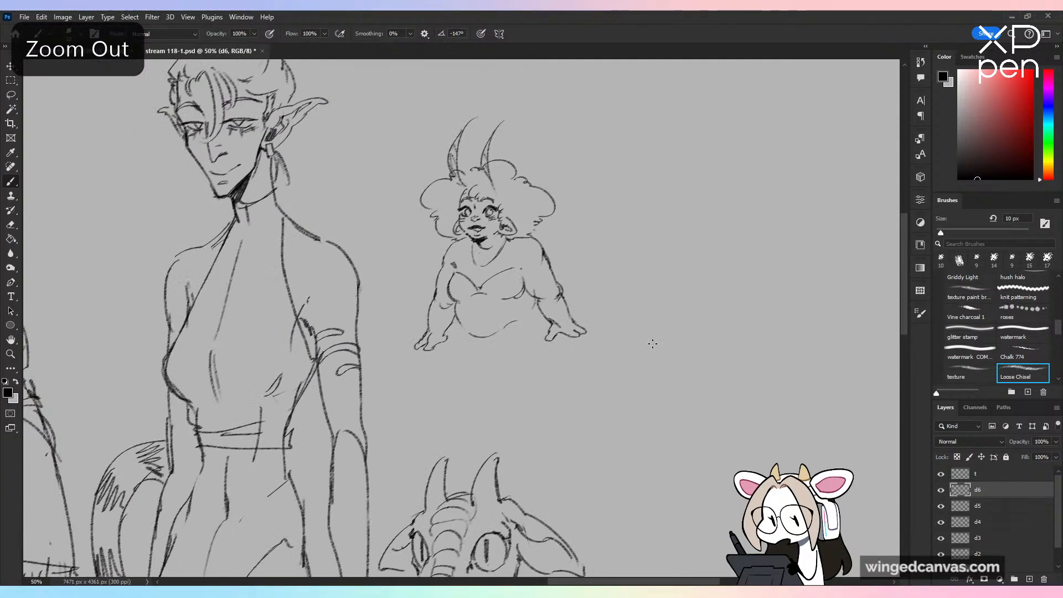
key(ctrl+plus)
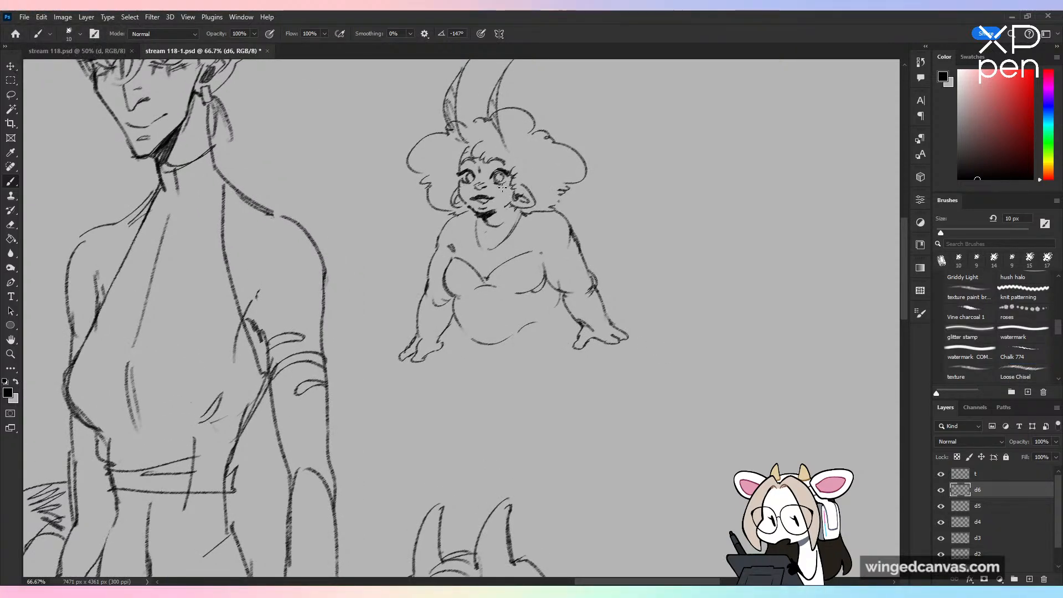
drag(507, 187, 499, 190)
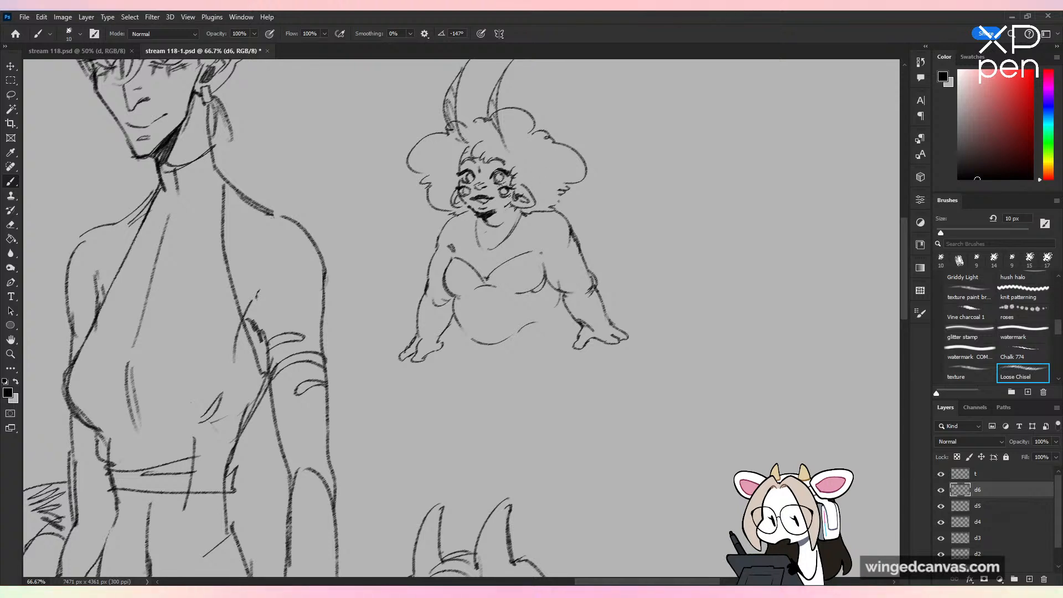
drag(649, 318, 615, 325)
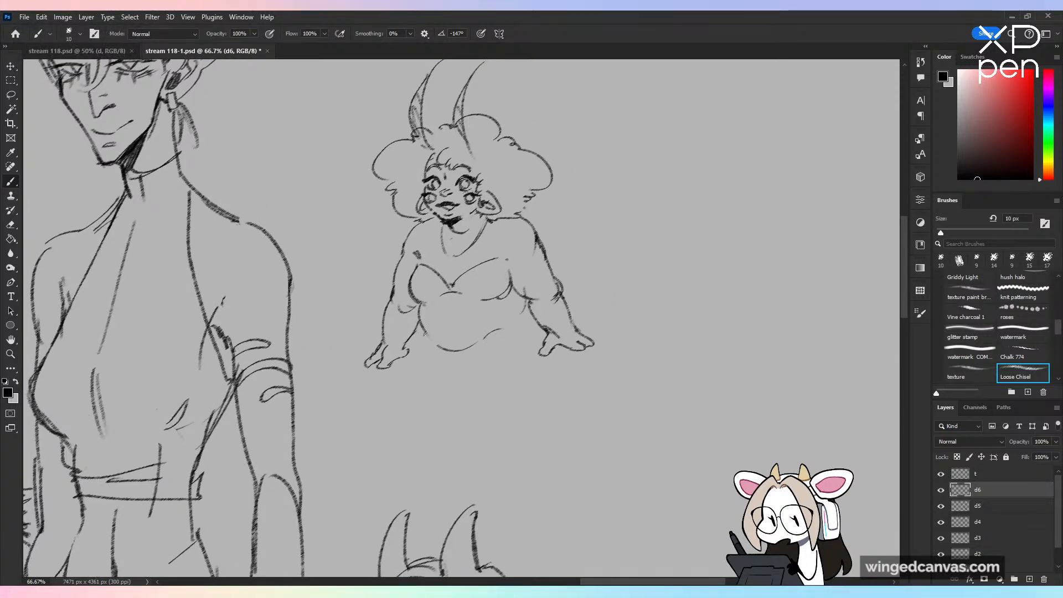
key(ctrl+z)
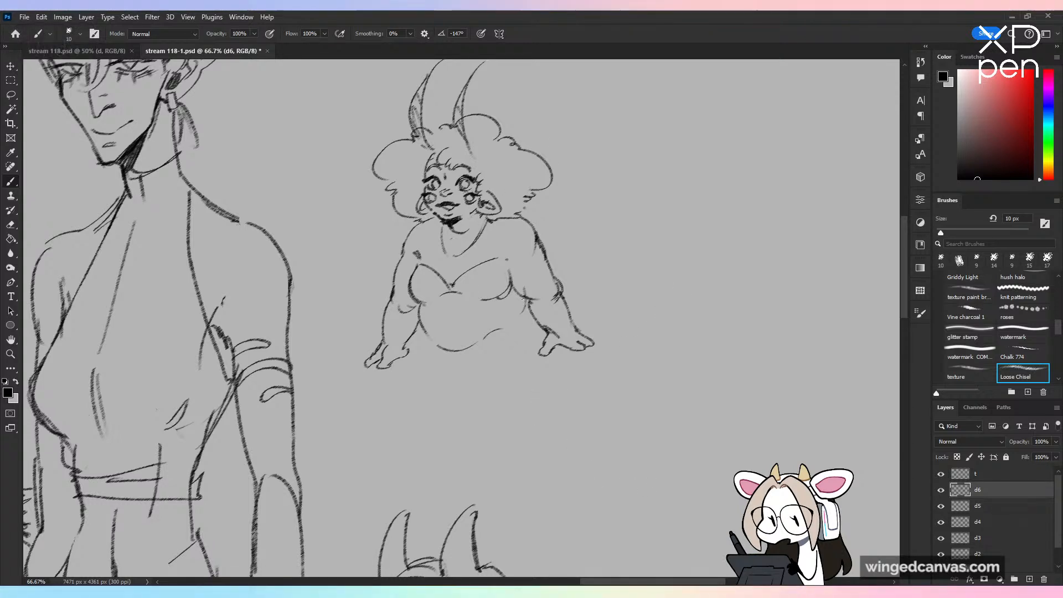
Step: Sketch a short flared skirt below the belly, with a curved hem and a few vertical fold lines
drag(389, 368, 411, 396)
drag(432, 349, 426, 379)
mouse_move(437, 348)
mouse_down()
mouse_move(430, 395)
mouse_move(494, 400)
mouse_move(548, 381)
mouse_up()
mouse_move(523, 339)
mouse_down()
mouse_move(534, 313)
mouse_move(545, 376)
mouse_up()
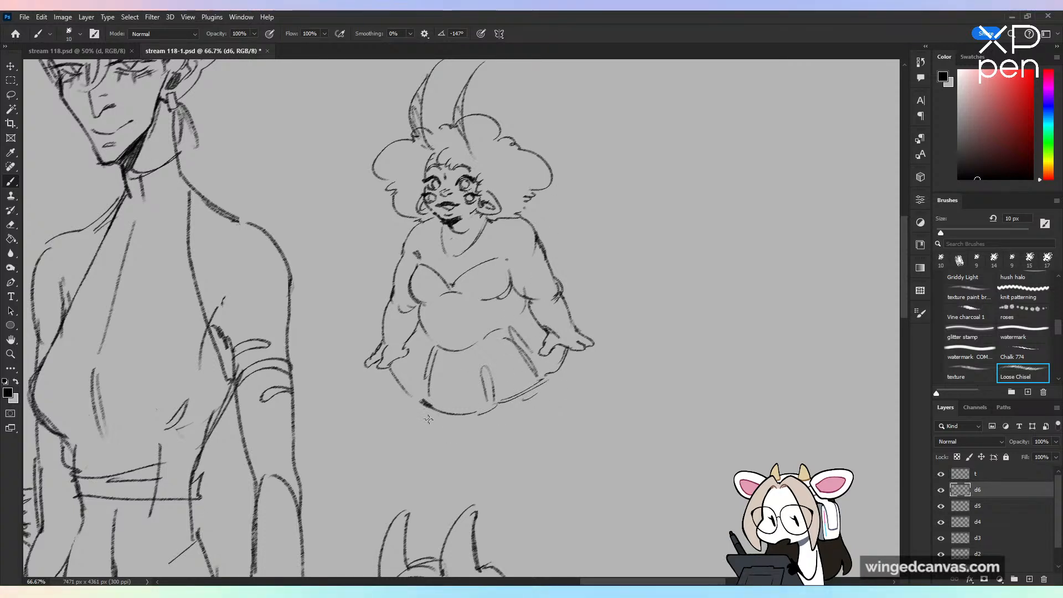
key(ctrl+z)
mouse_move(422, 402)
mouse_down()
mouse_move(449, 442)
mouse_move(484, 425)
mouse_move(455, 454)
mouse_move(465, 469)
mouse_up()
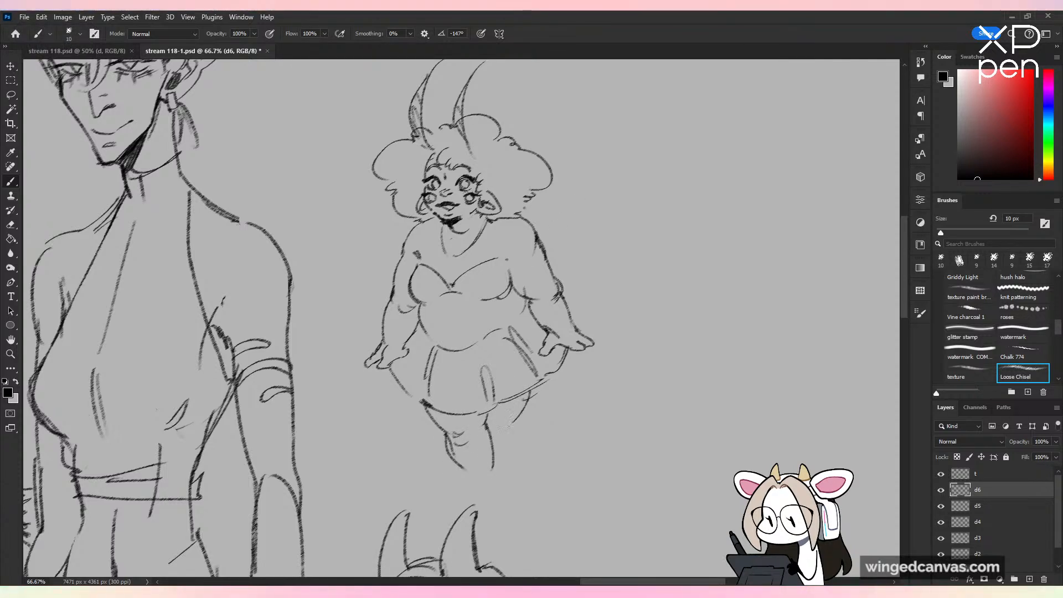
key(ctrl+minus)
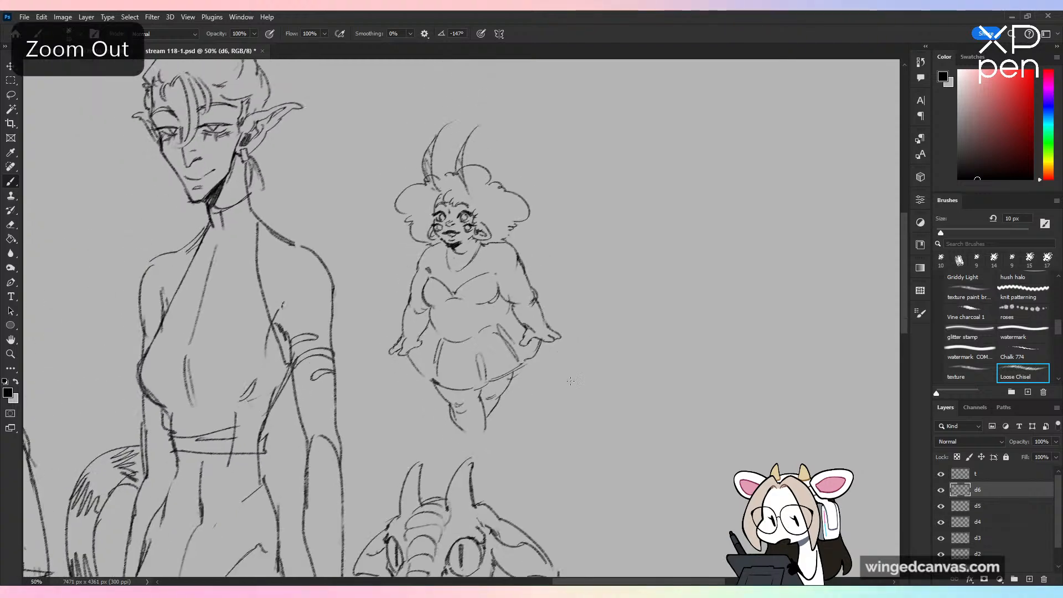
key(ctrl+z)
key(ctrl+z)
key(ctrl+z)
key(ctrl+z)
key(ctrl+z)
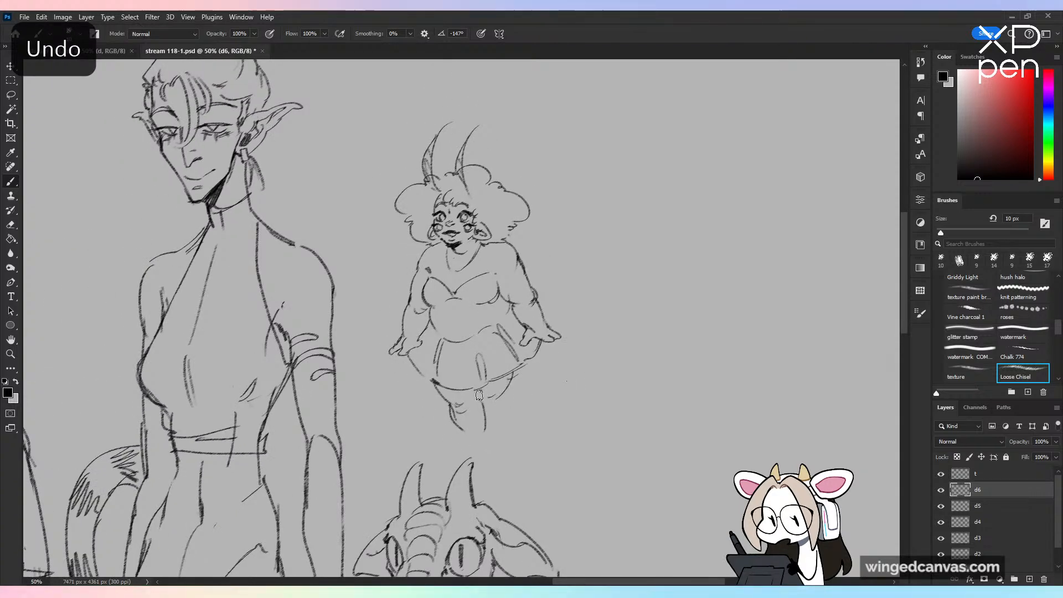
Step: Sketch plump legs below the skirt in a floating pose, one reaching down and the other bent outward, both with pointed feet
key(ctrl+z)
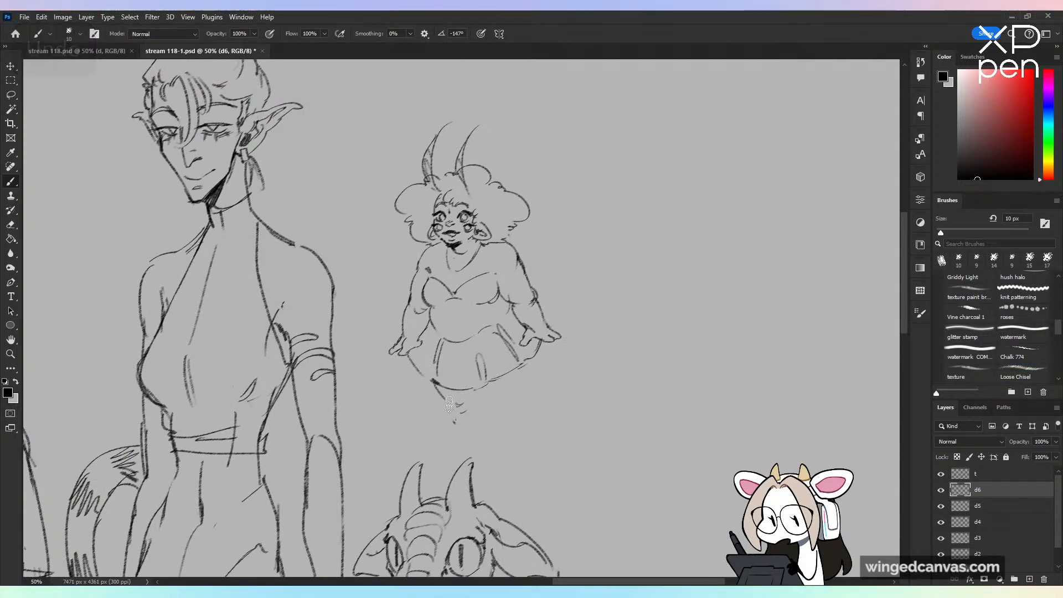
drag(467, 390, 484, 404)
key(ctrl+z)
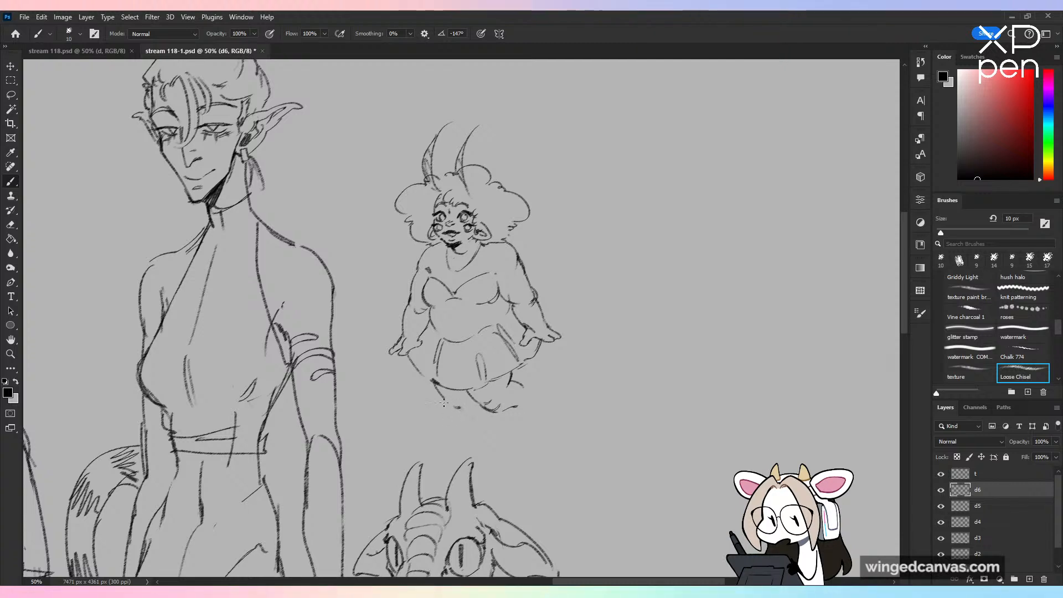
drag(444, 404, 469, 428)
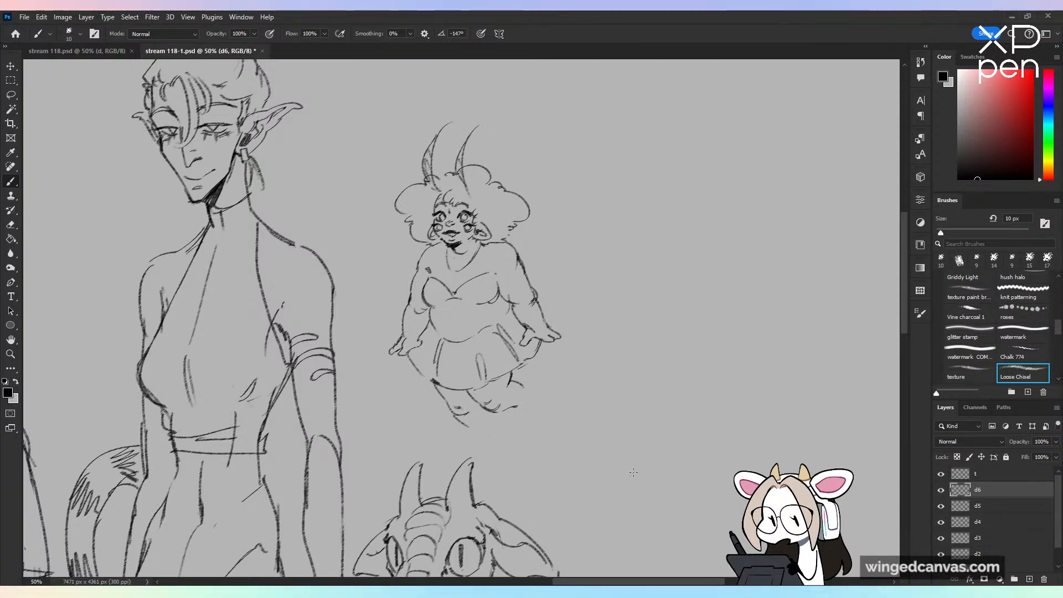
key(ctrl+z)
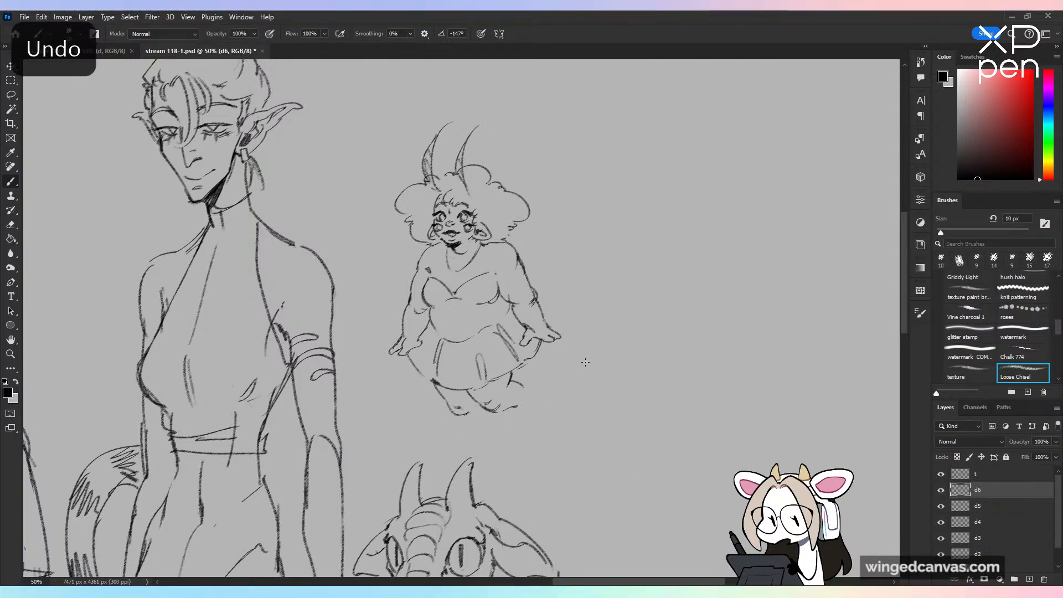
drag(453, 411, 471, 428)
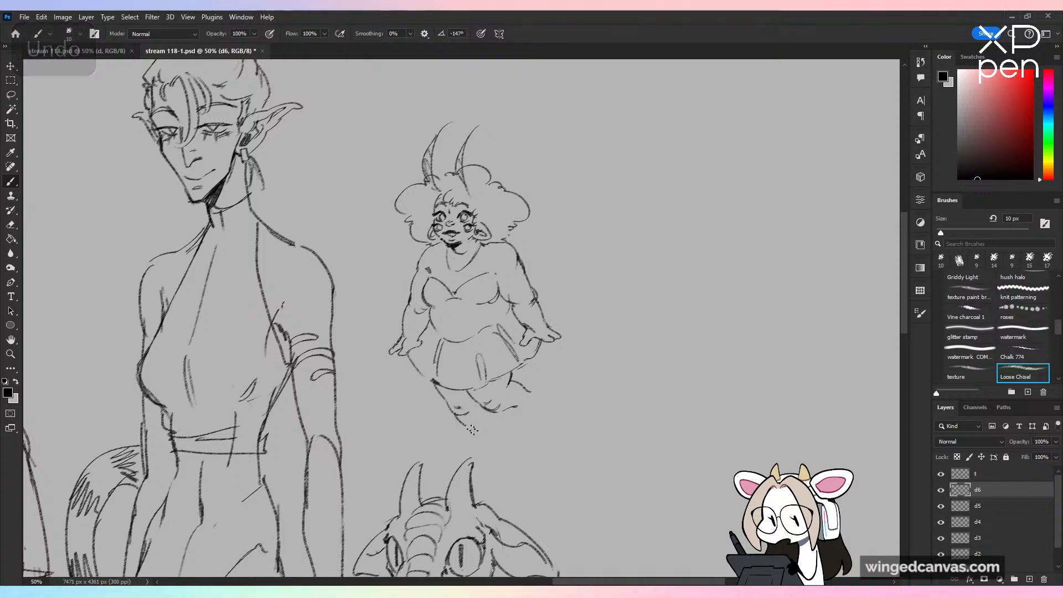
mouse_move(514, 381)
mouse_down()
mouse_move(530, 391)
mouse_move(488, 429)
mouse_up()
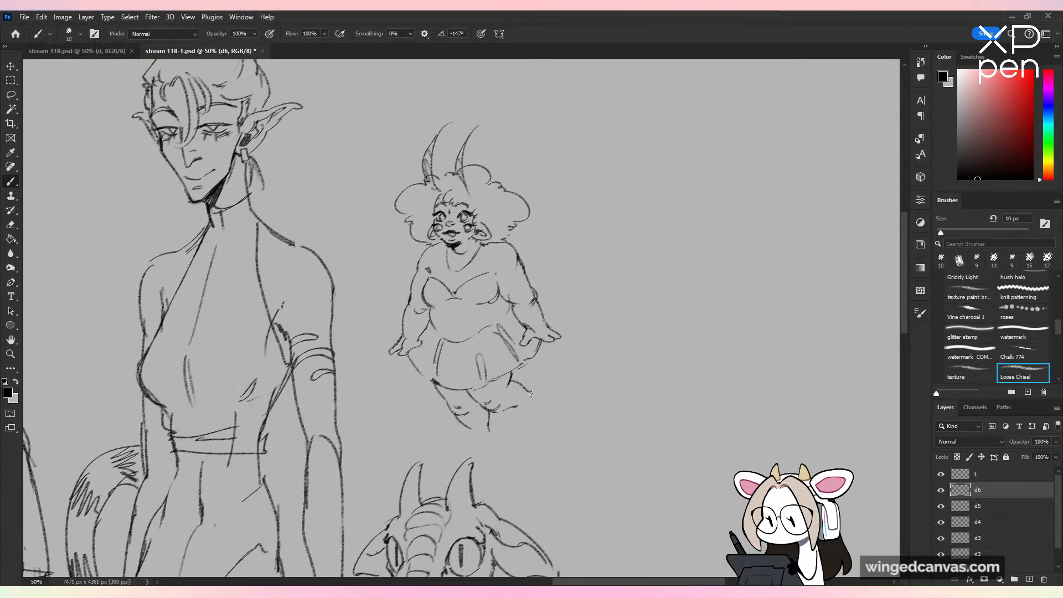
drag(529, 391, 551, 421)
key(ctrl+z)
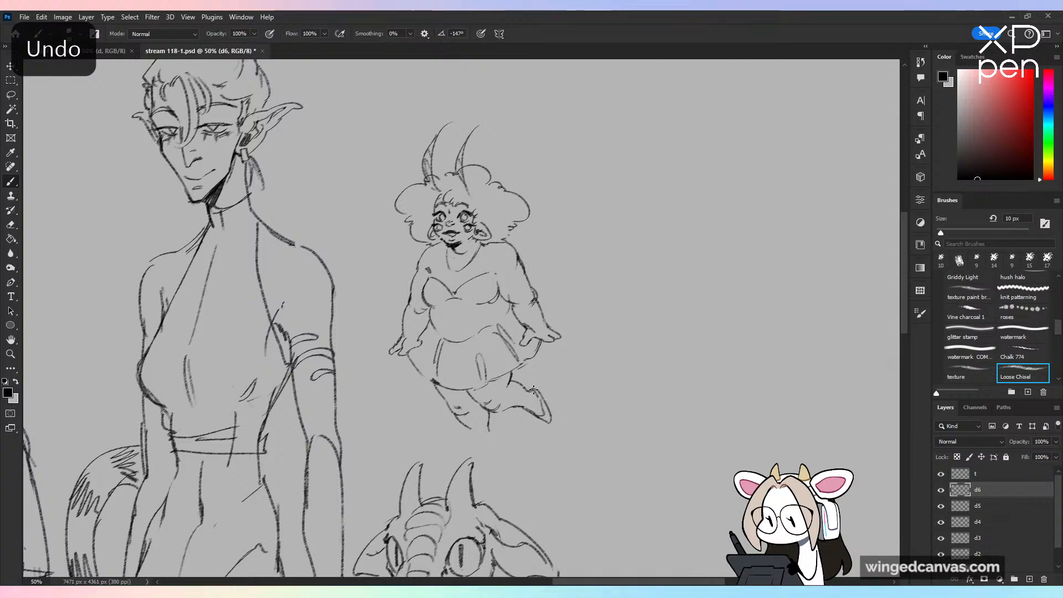
mouse_move(469, 427)
mouse_down()
mouse_move(491, 426)
mouse_move(474, 436)
mouse_move(493, 449)
mouse_up()
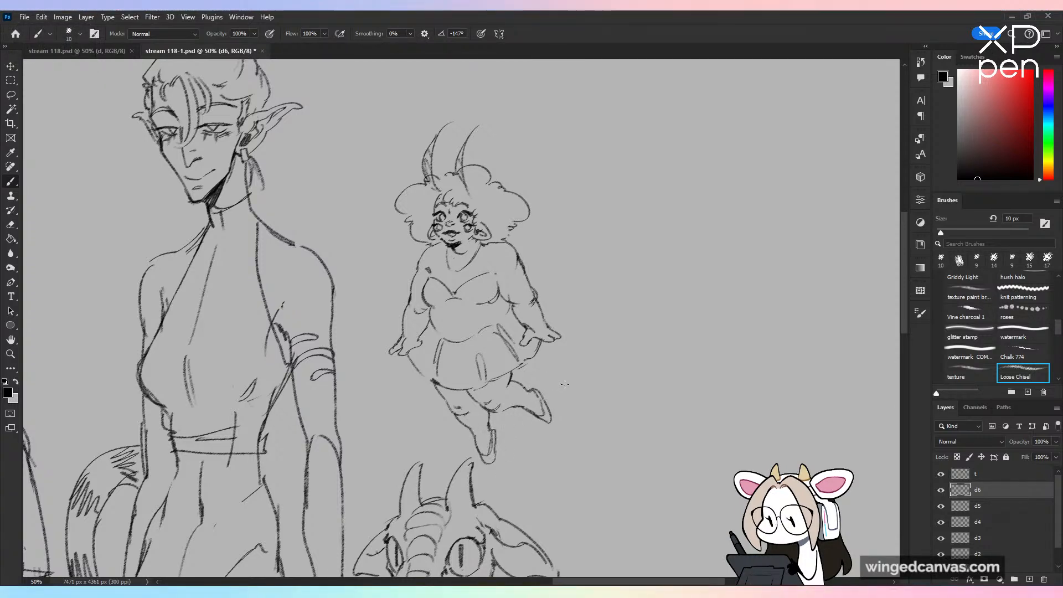
Step: Scale the horned character down to about 70% and place it in the open space beside the elf's head and shoulder
key(ctrl+t)
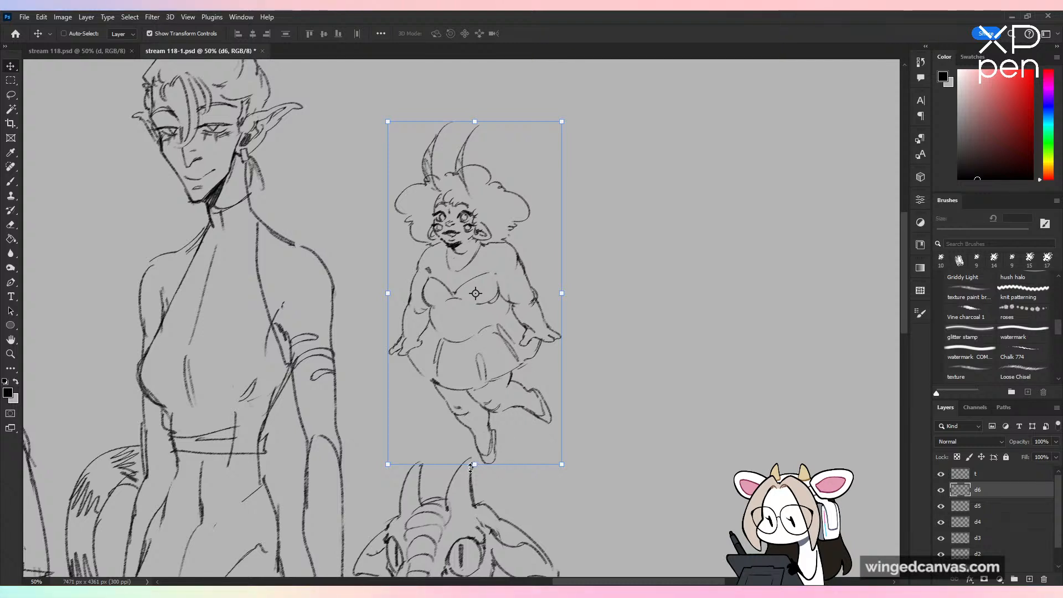
drag(475, 465, 475, 370)
drag(499, 258, 477, 308)
drag(455, 171, 454, 178)
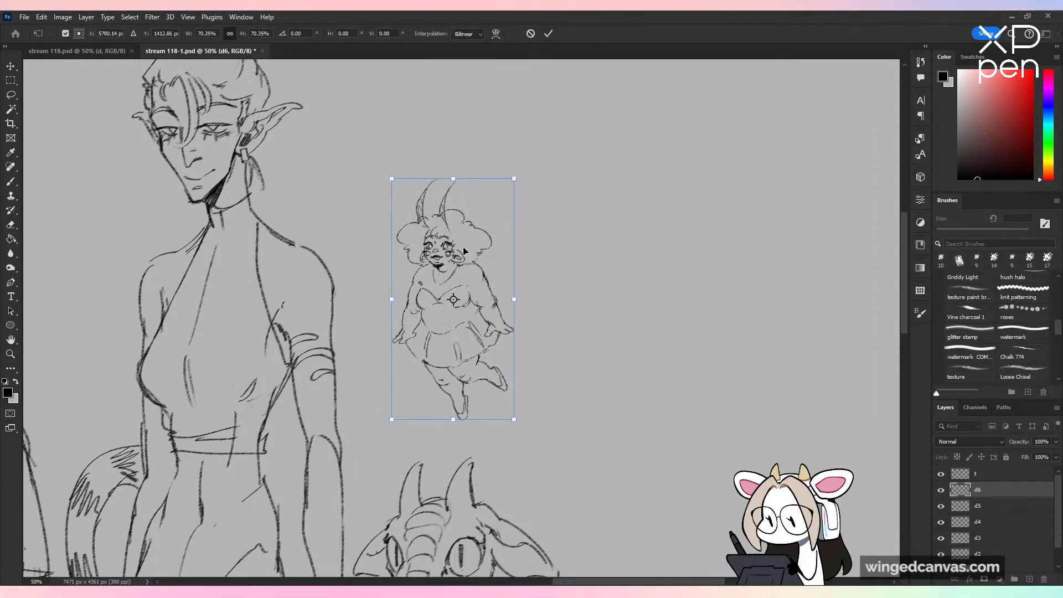
drag(465, 243, 467, 216)
click(548, 34)
Step: Sketch a pair of large, pointed upper wings rising from behind the small character's shoulders
key(b)
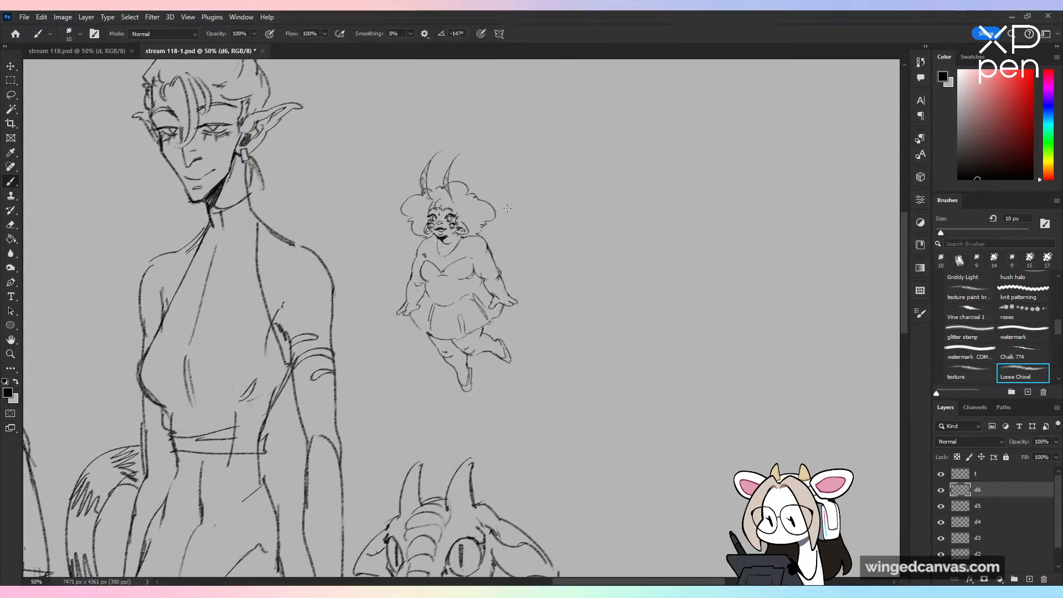
drag(530, 239, 550, 281)
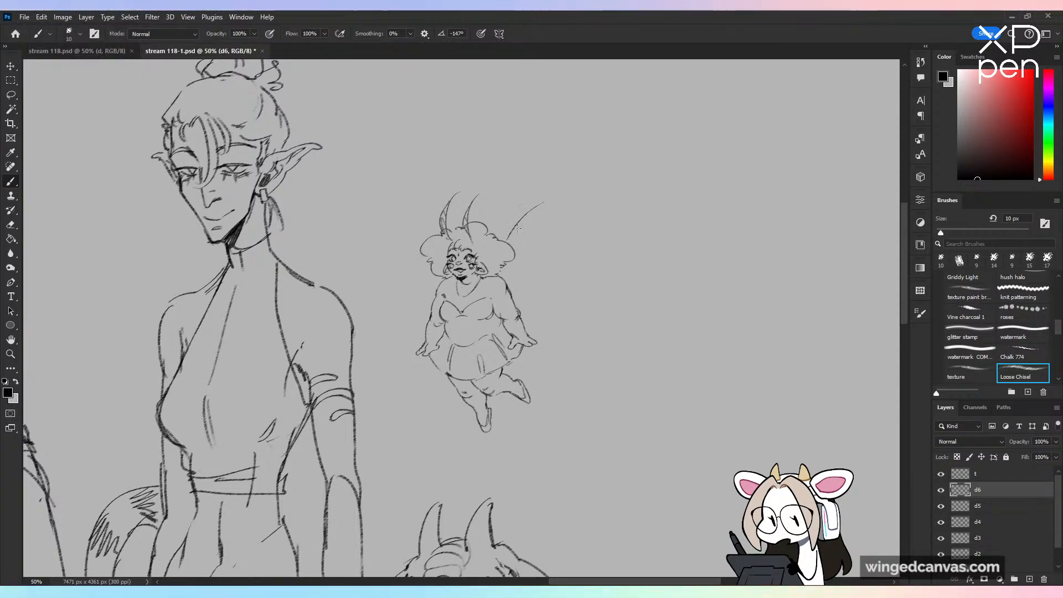
key(ctrl+z)
mouse_move(510, 236)
mouse_down()
mouse_move(596, 173)
mouse_move(594, 216)
mouse_move(527, 304)
mouse_up()
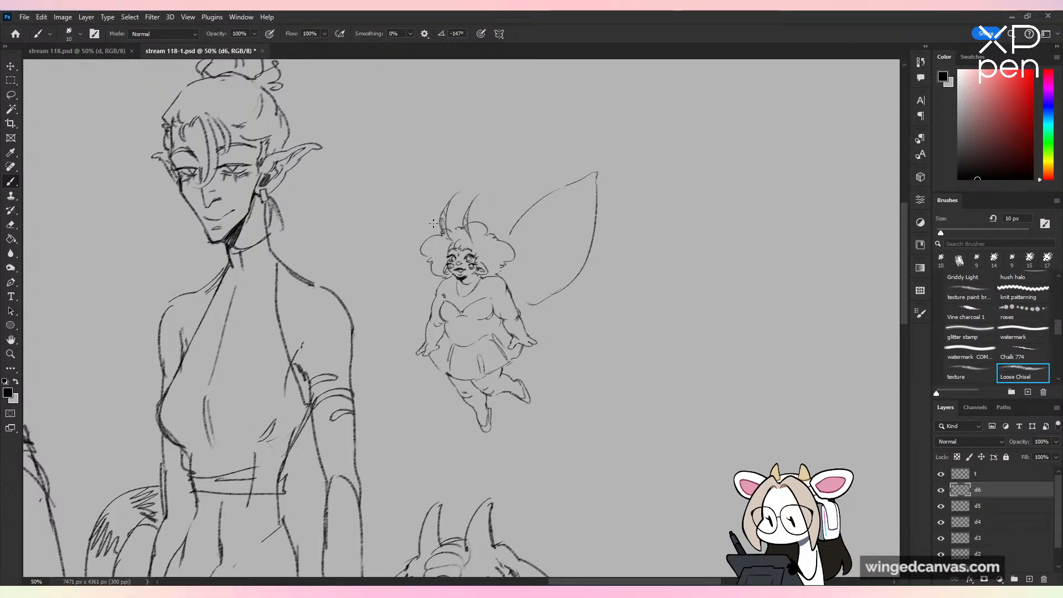
mouse_move(433, 223)
mouse_down()
mouse_move(410, 165)
mouse_move(447, 294)
mouse_up()
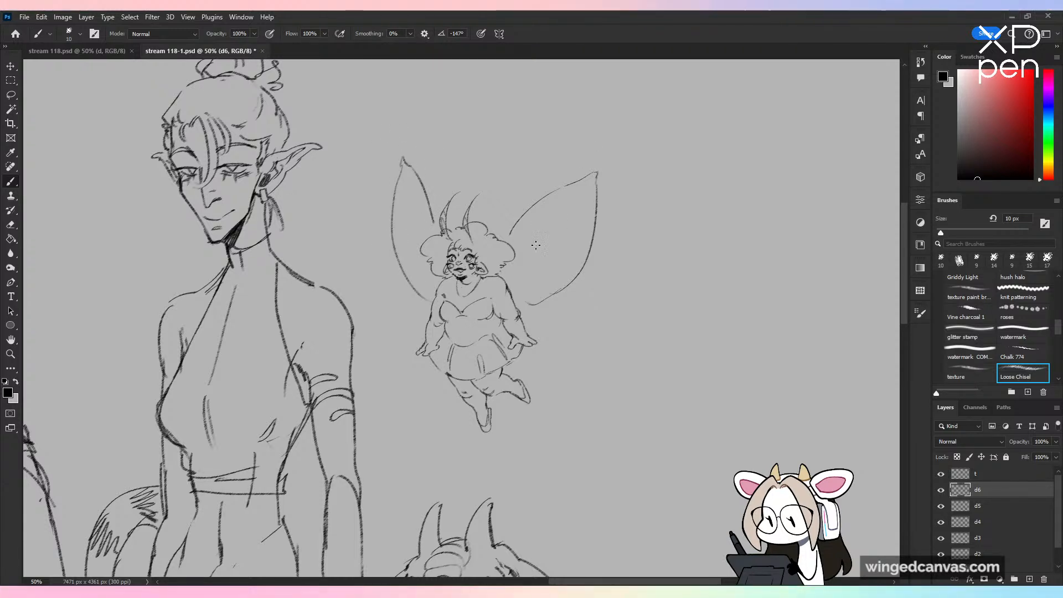
Step: Sketch smaller rounded lower wings on both sides of the character, below the upper pair
key(ctrl+z)
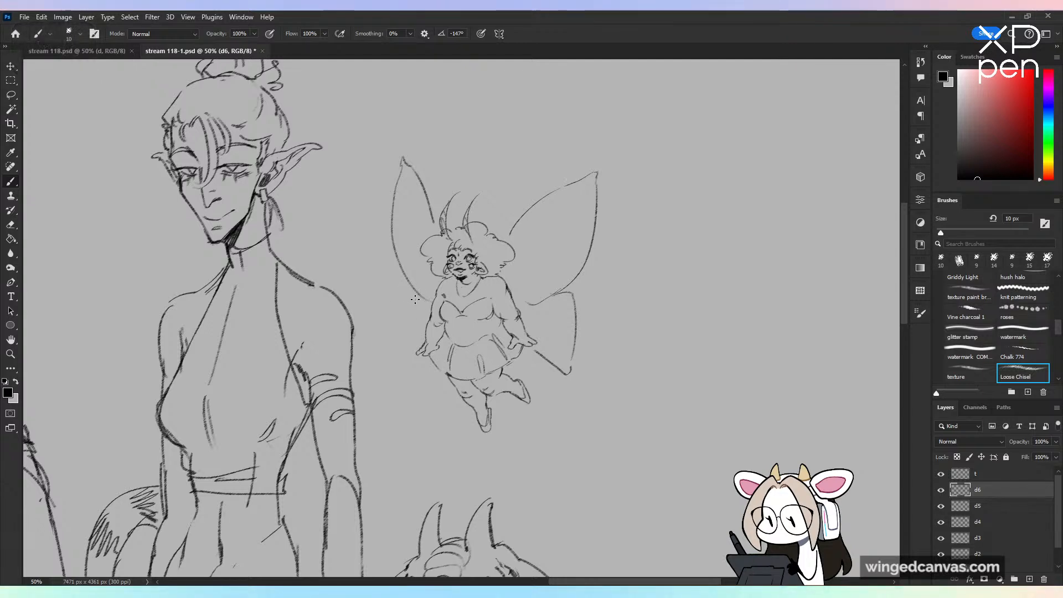
key(ctrl+z)
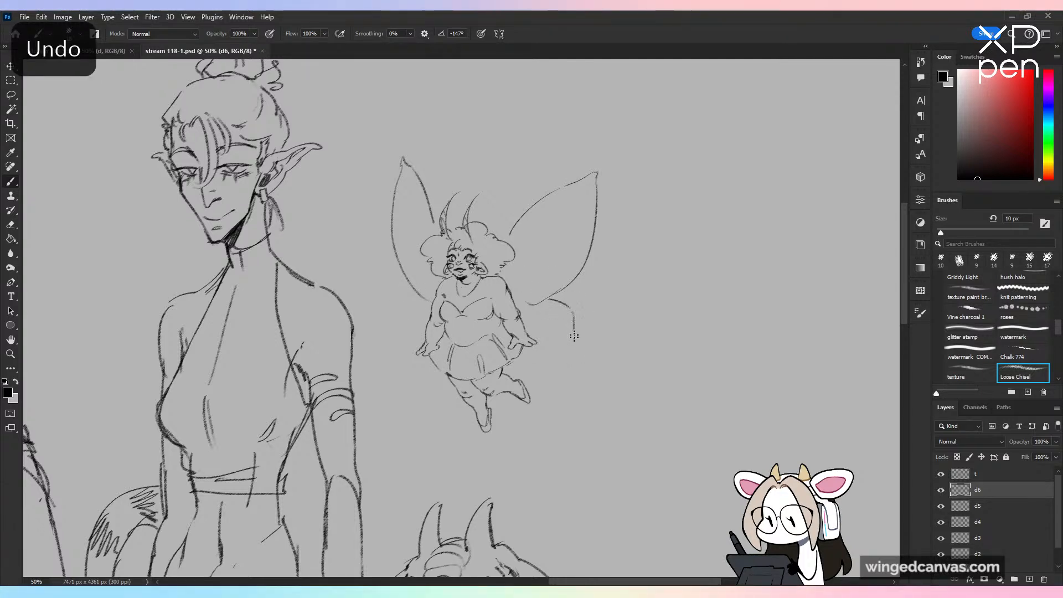
mouse_move(570, 305)
mouse_down()
mouse_move(574, 359)
mouse_move(529, 356)
mouse_up()
mouse_move(415, 290)
mouse_down()
mouse_move(403, 363)
mouse_move(420, 377)
mouse_up()
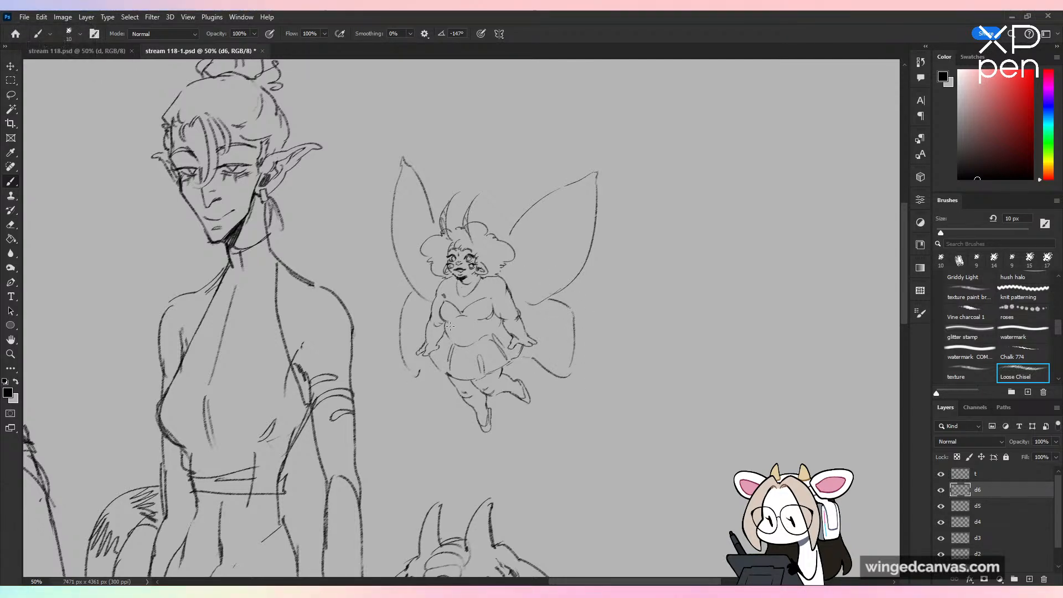
Step: Erase the outline of the upper wing farther from the elf and redraw it with a broader, rounded tip
key(e)
mouse_move(569, 184)
mouse_down()
mouse_move(593, 193)
mouse_move(542, 300)
mouse_up()
key(b)
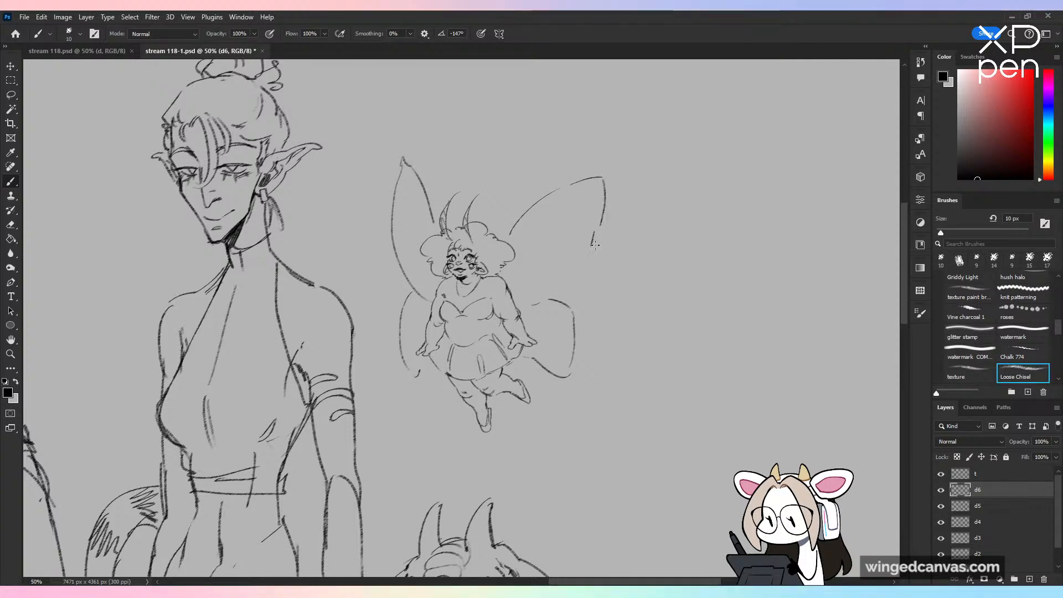
key(ctrl+z)
drag(593, 234, 546, 304)
Step: Decorate both upper wings with ringed oval spots and inner vein shapes like butterfly markings
mouse_move(584, 198)
mouse_down()
mouse_move(582, 226)
mouse_move(579, 203)
mouse_up()
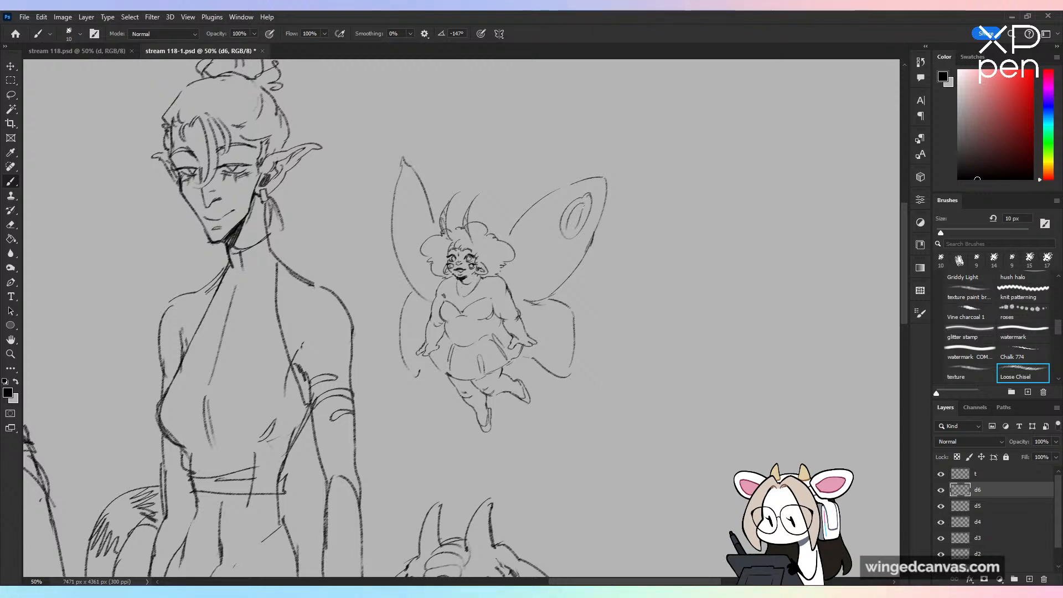
mouse_move(570, 243)
mouse_down()
mouse_move(556, 259)
mouse_move(546, 242)
mouse_move(514, 241)
mouse_move(544, 216)
mouse_move(551, 234)
mouse_move(525, 264)
mouse_move(544, 262)
mouse_move(521, 289)
mouse_up()
drag(408, 183, 404, 237)
key(ctrl+z)
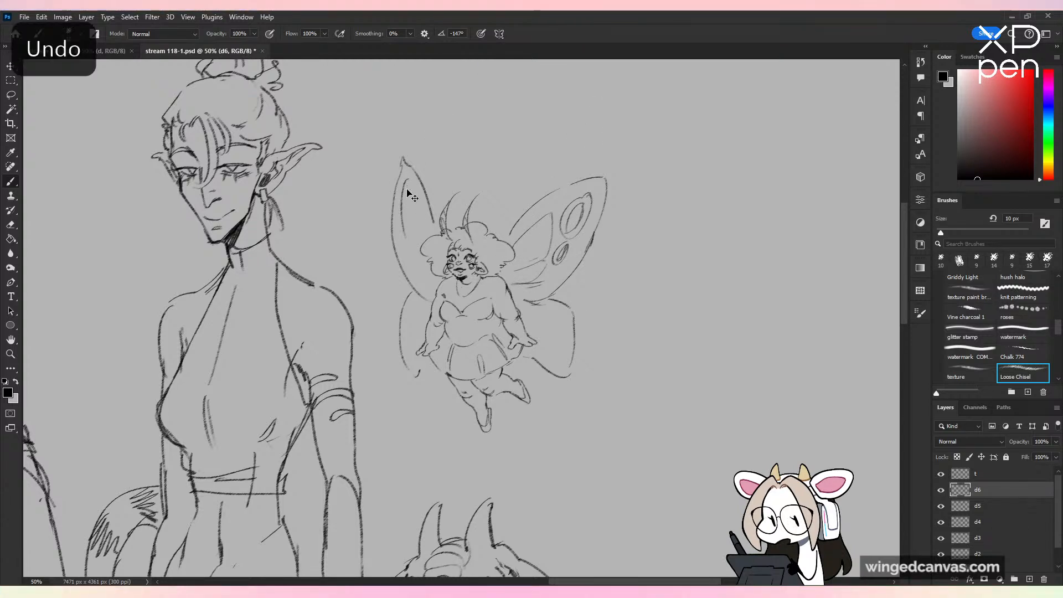
mouse_move(408, 181)
mouse_down()
mouse_move(404, 224)
mouse_move(426, 268)
mouse_up()
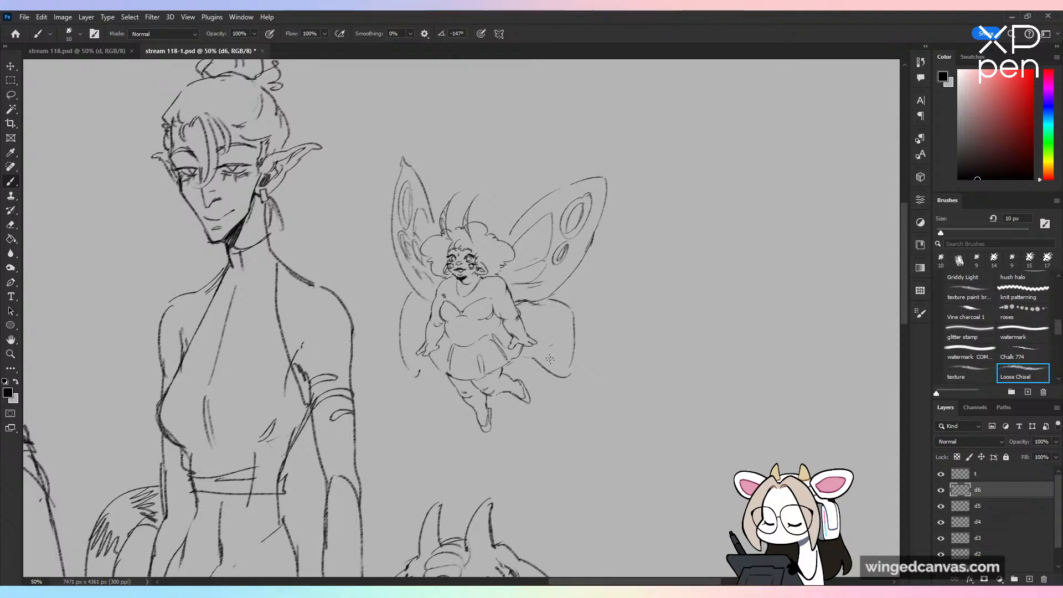
Step: Fill both lower wings with small oval spots and short vein strokes matching the upper wings
mouse_move(549, 348)
mouse_down()
mouse_move(563, 362)
mouse_move(543, 361)
mouse_move(556, 327)
mouse_move(558, 337)
mouse_move(532, 322)
mouse_up()
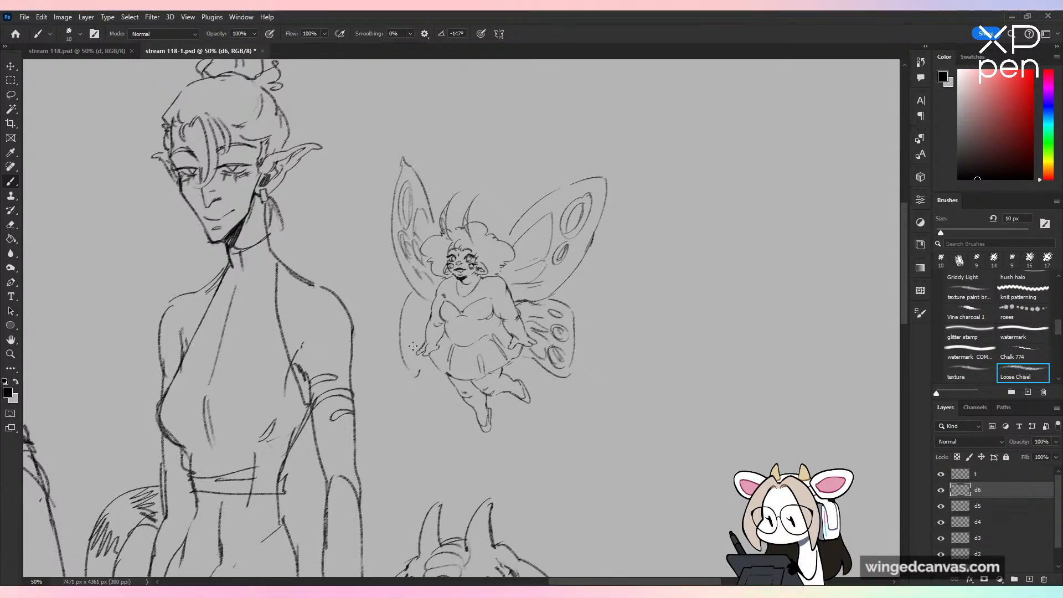
mouse_move(418, 331)
mouse_down()
mouse_move(414, 339)
mouse_move(411, 318)
mouse_up()
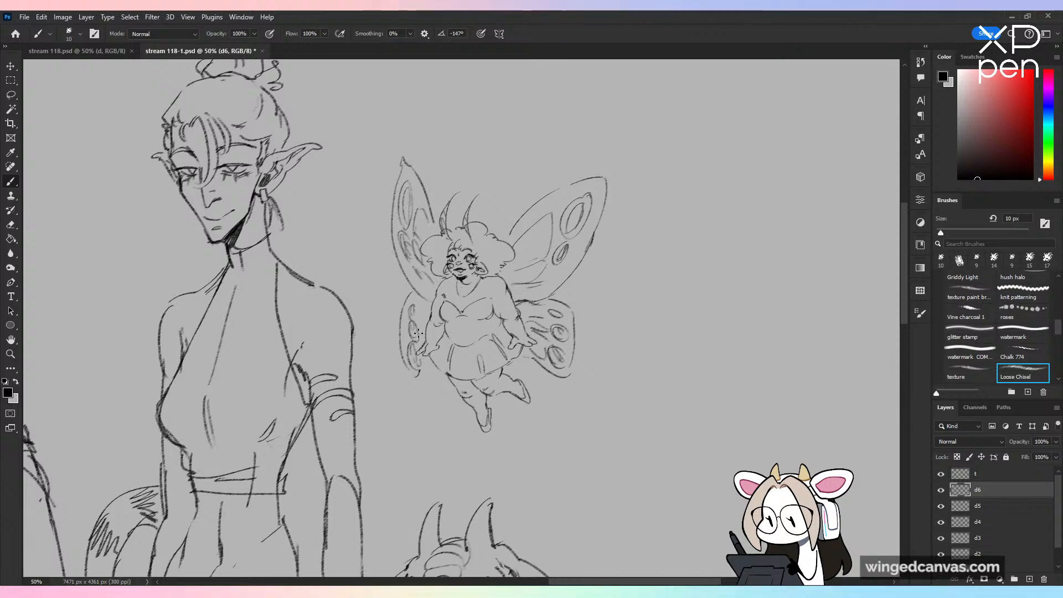
key(ctrl+plus)
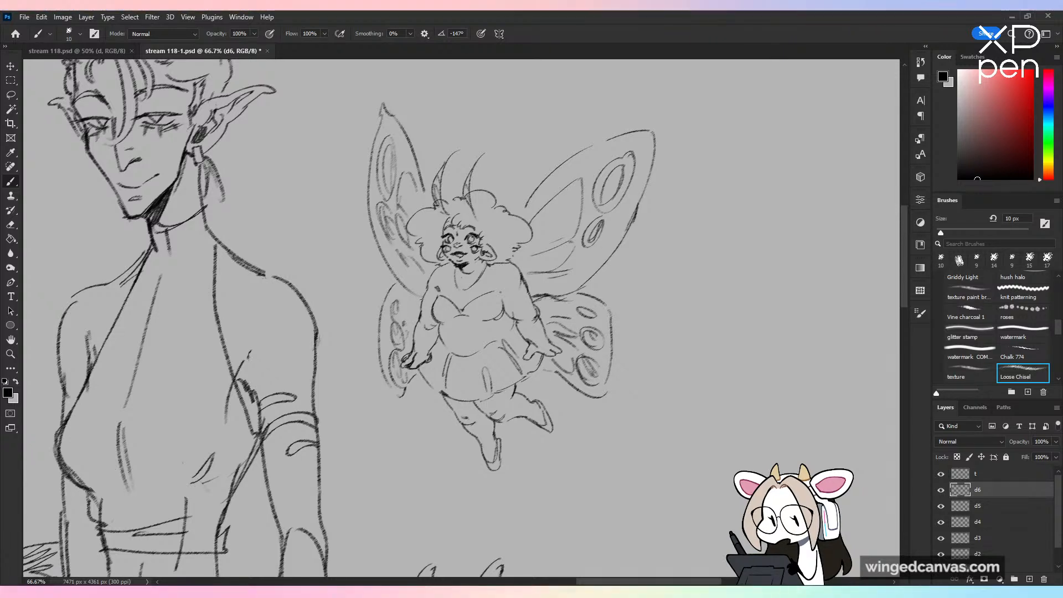
drag(435, 233, 426, 243)
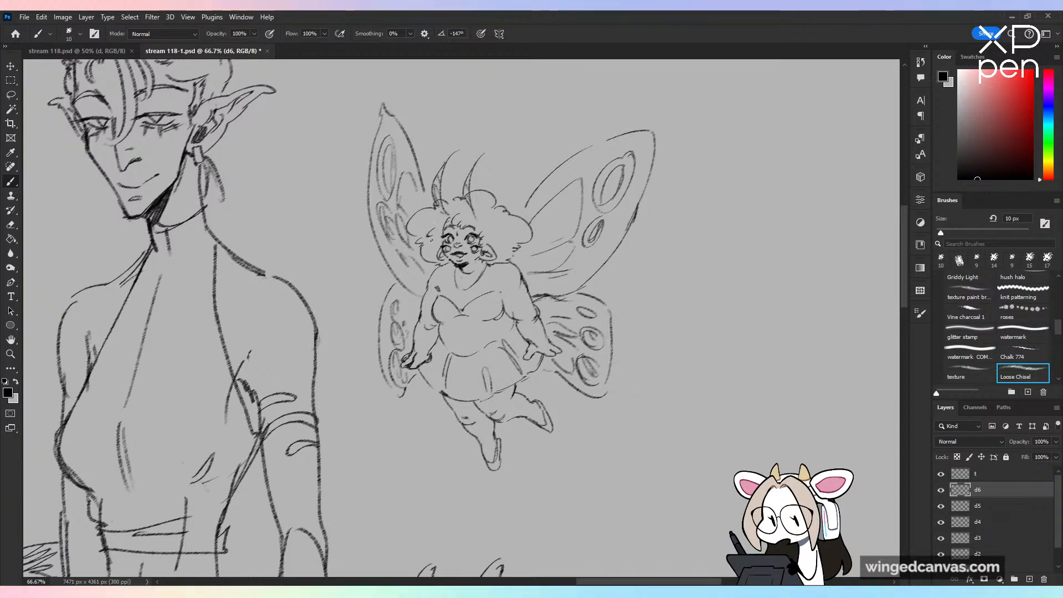
Step: Add small curls beside the fairy's face and simple jewellery: a round pendant on the chest and a bracelet on each wrist
drag(483, 265, 442, 265)
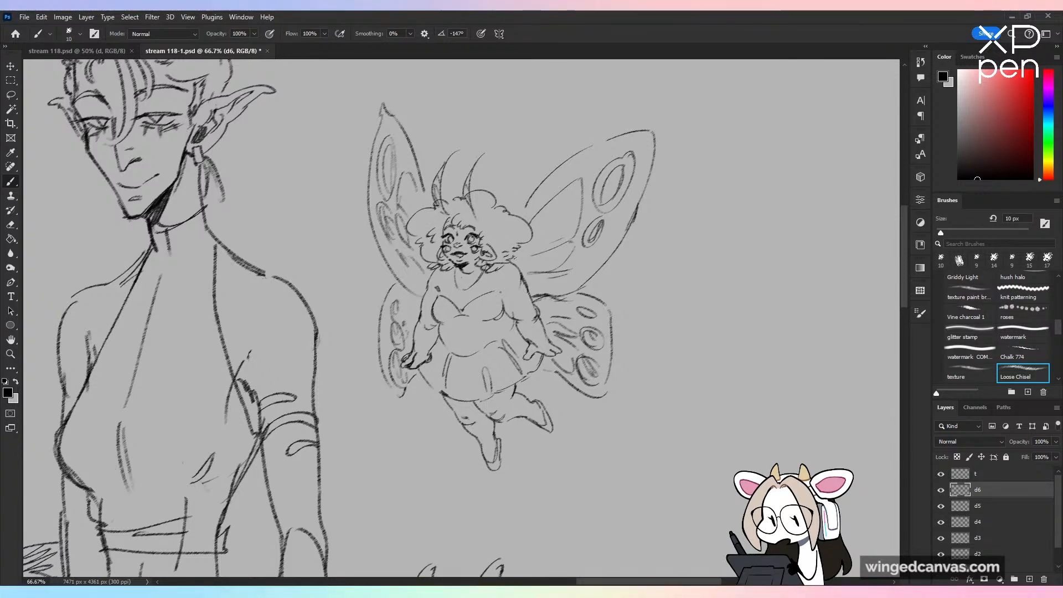
drag(518, 255, 508, 259)
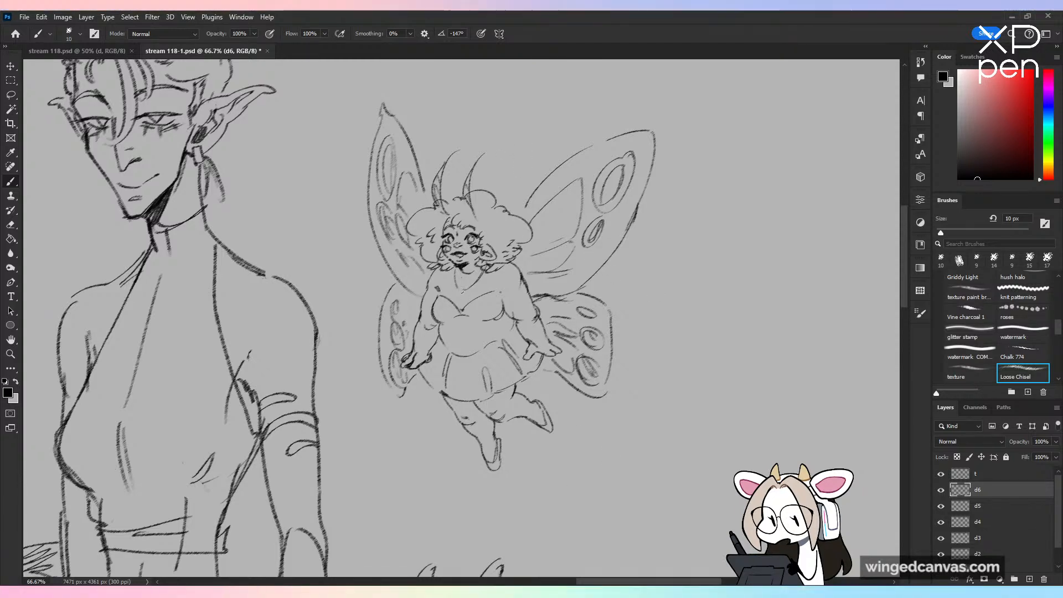
drag(462, 291, 462, 293)
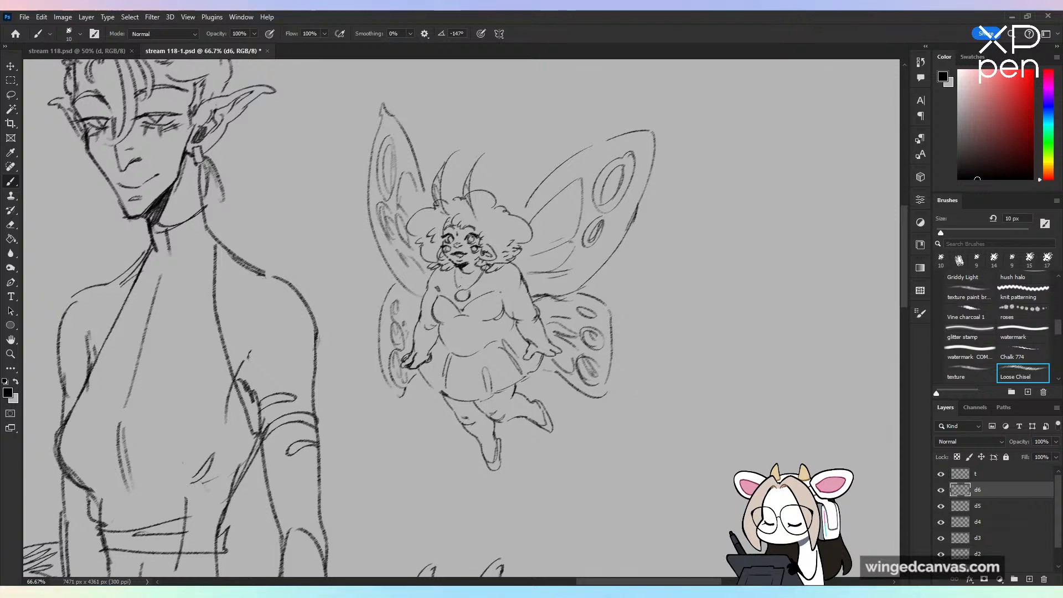
drag(535, 340, 541, 346)
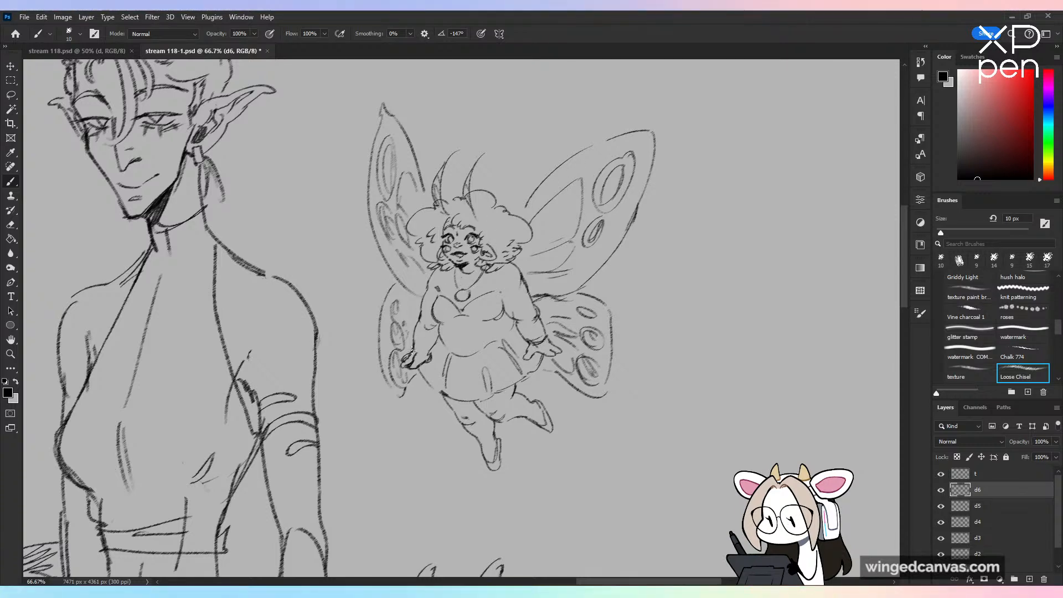
drag(410, 346, 432, 347)
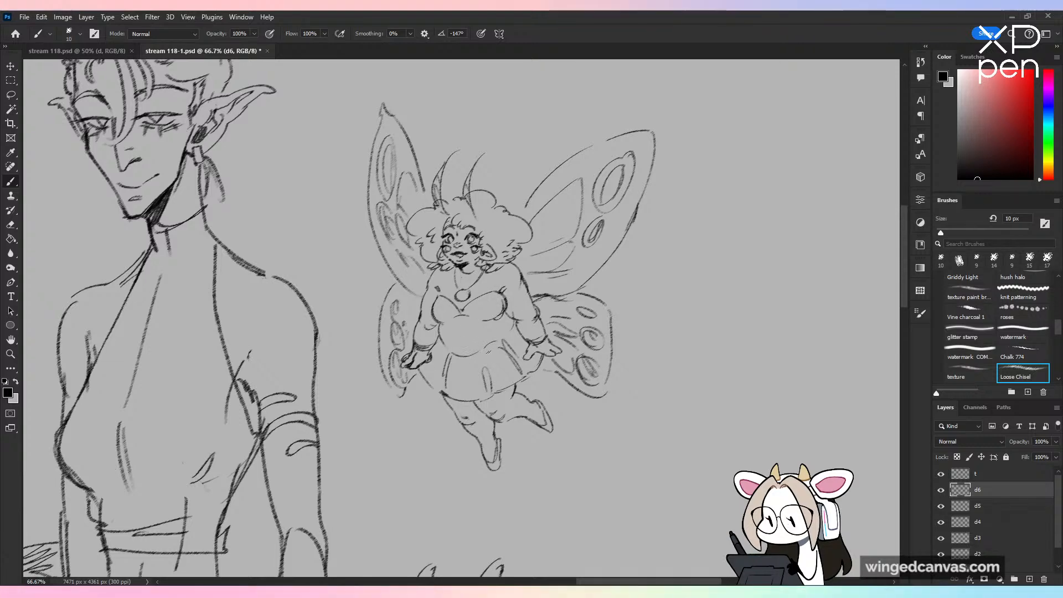
Step: Scatter small oval fairy-dust specks below the fairy's feet and save the document
key(ctrl+minus)
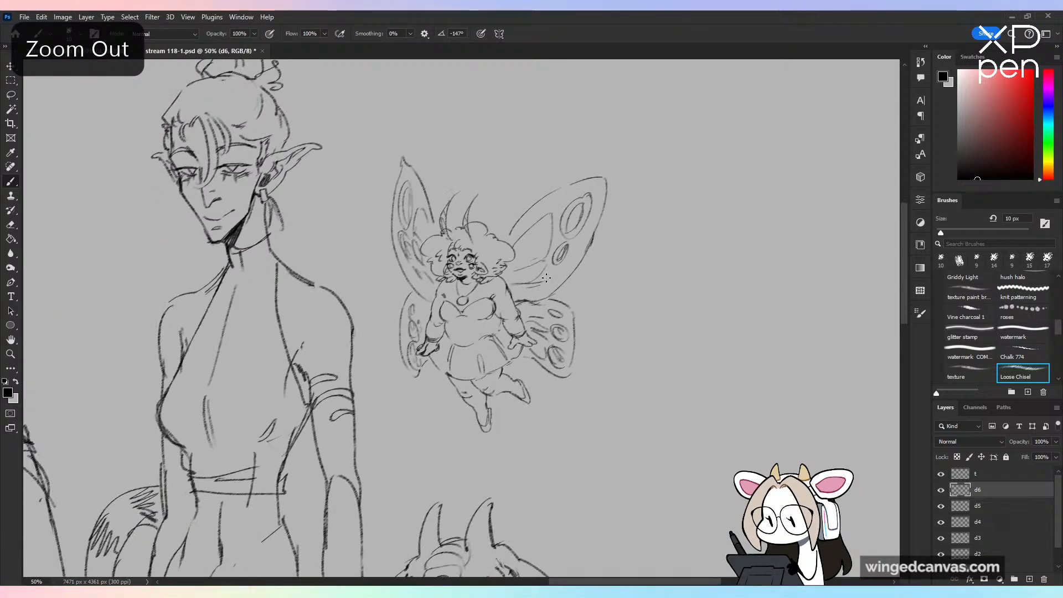
drag(531, 427, 526, 424)
drag(547, 455, 542, 458)
drag(530, 494, 531, 497)
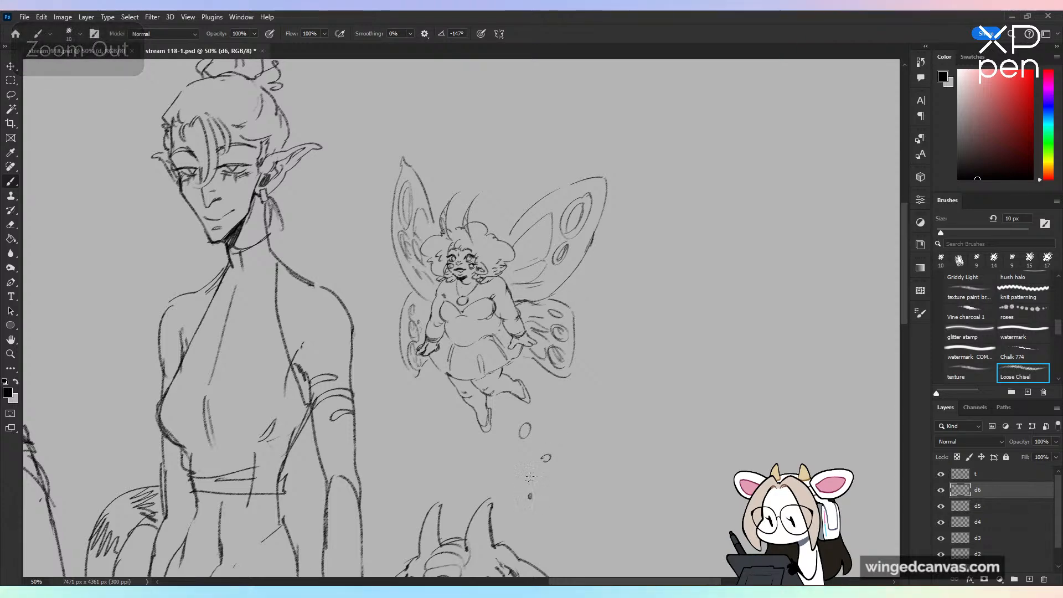
key(ctrl+minus)
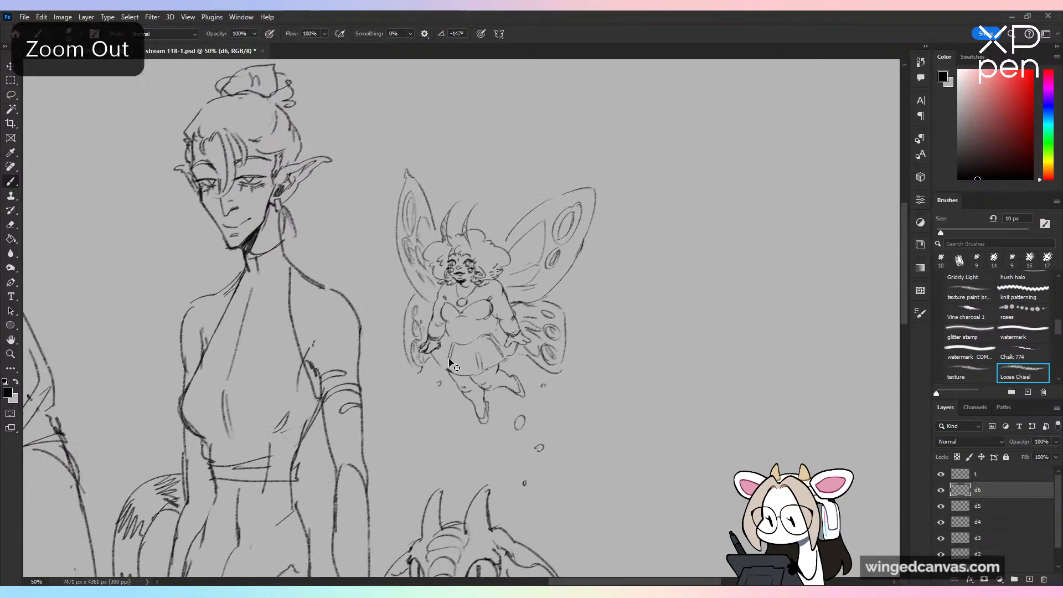
key(ctrl+minus)
key(ctrl+minus)
key(ctrl+s)
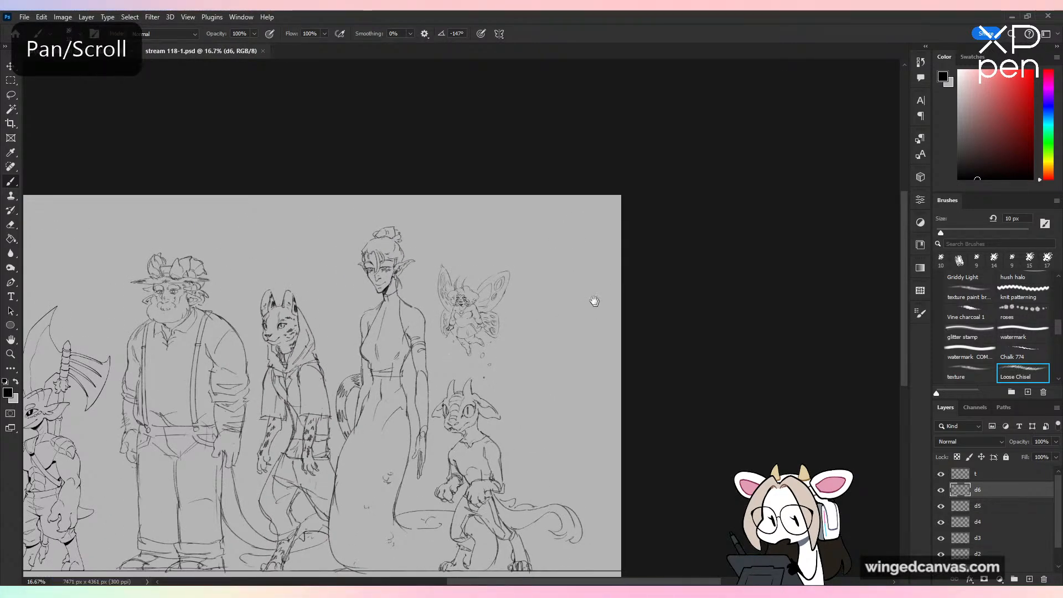
drag(698, 287, 798, 233)
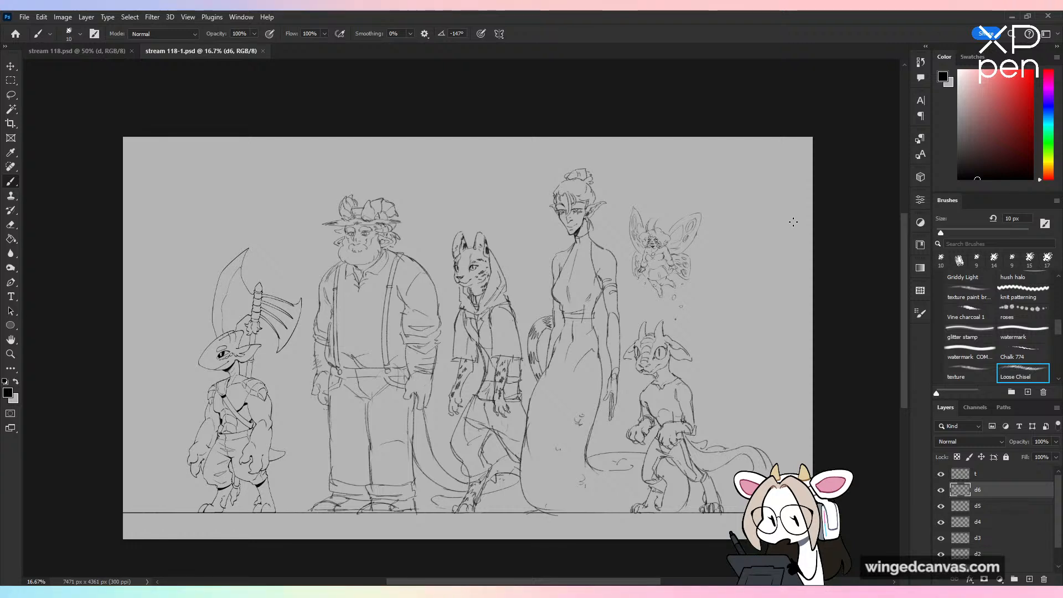
mouse_move(730, 378)
mouse_down()
mouse_move(285, 185)
mouse_move(634, 468)
mouse_up()
key(ctrl+z)
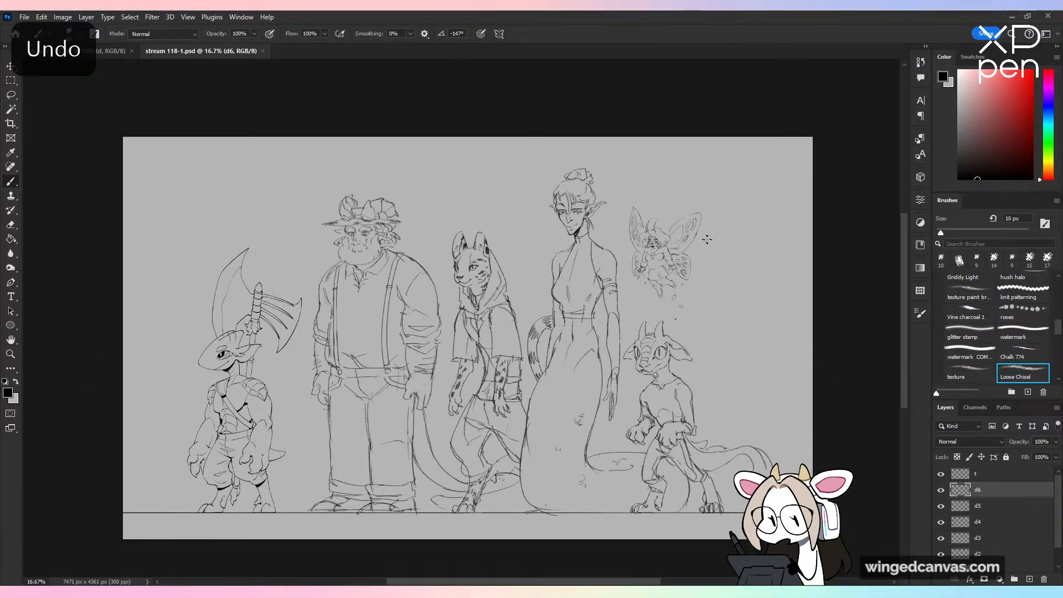
mouse_move(696, 217)
mouse_down()
mouse_move(762, 282)
mouse_move(474, 214)
mouse_up()
key(ctrl+z)
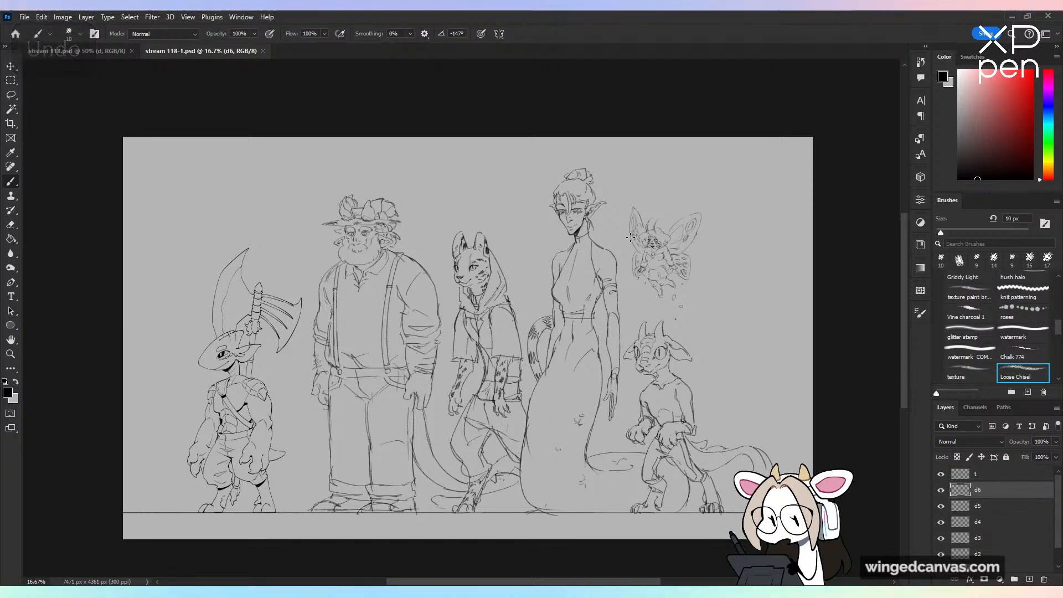
drag(160, 255, 183, 382)
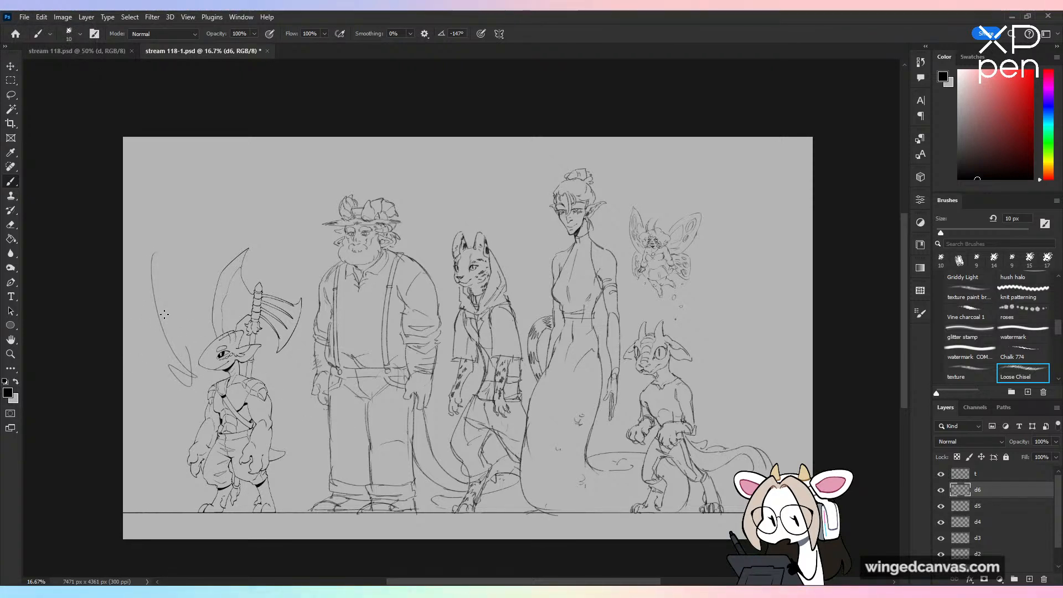
key(ctrl+z)
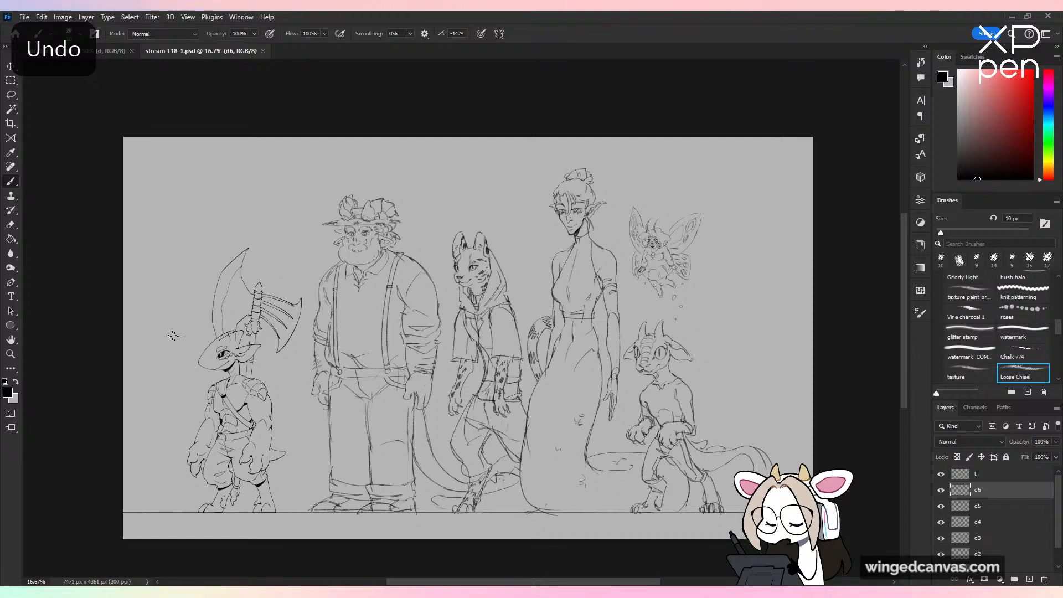
drag(160, 277, 185, 388)
key(ctrl+z)
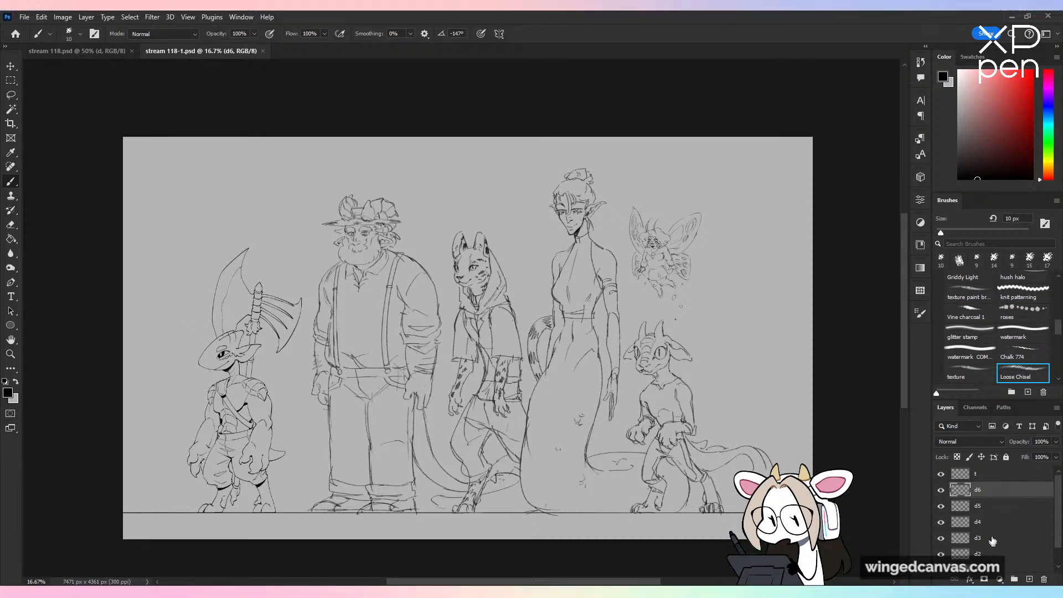
Step: Touch up the line work at the hooded cat character's thigh on layer d3 and save the document
click(1017, 539)
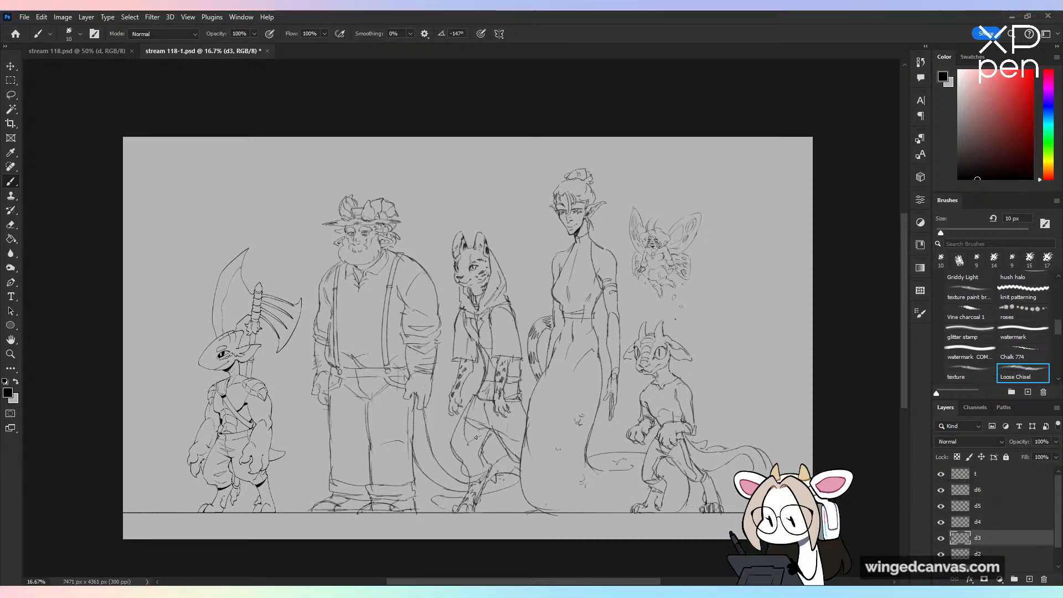
drag(465, 425, 480, 426)
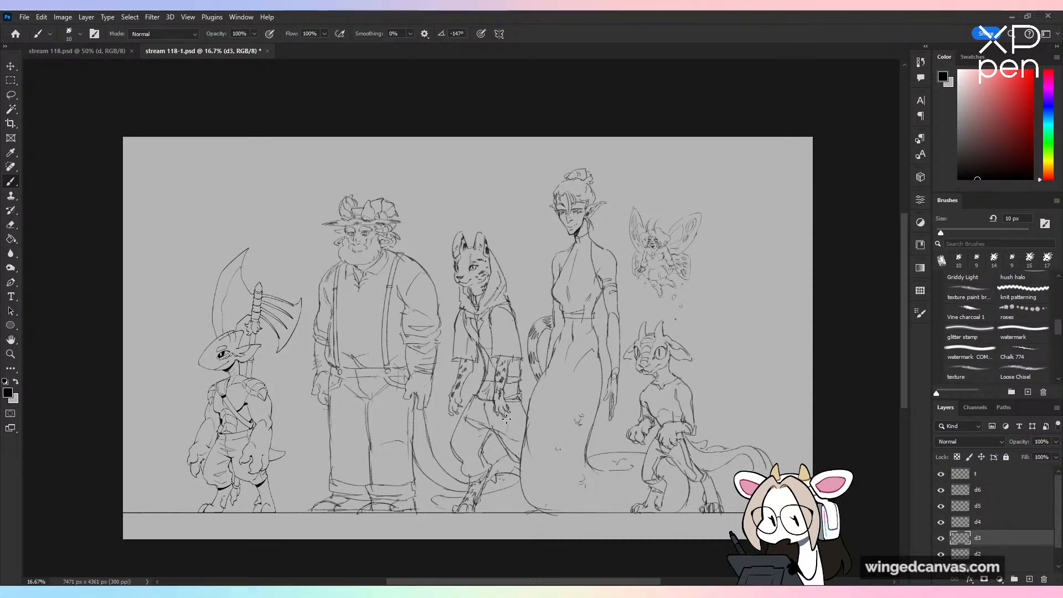
key(ctrl+s)
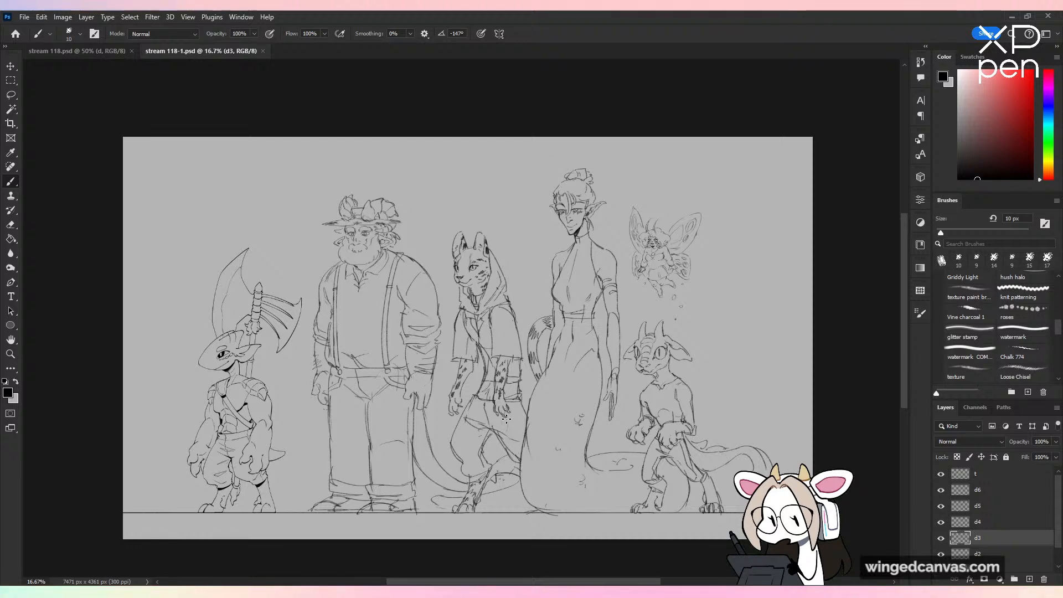
Step: Review the background-character notes in stream 118.psd and return to the lineup drawing in stream 118-1.psd
scroll(441, 408, down, 1)
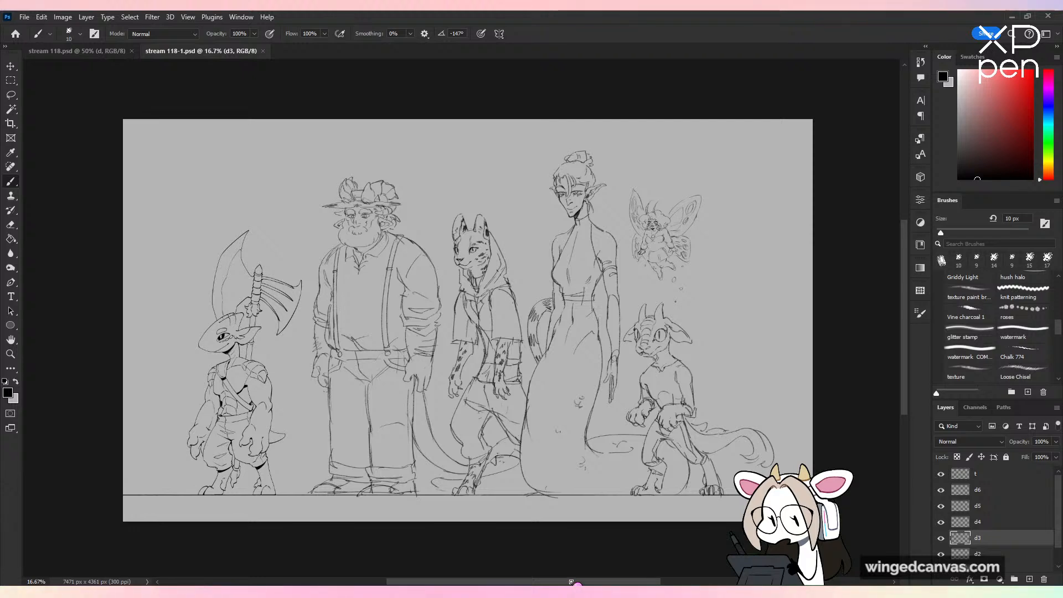
scroll(571, 581, right, 1)
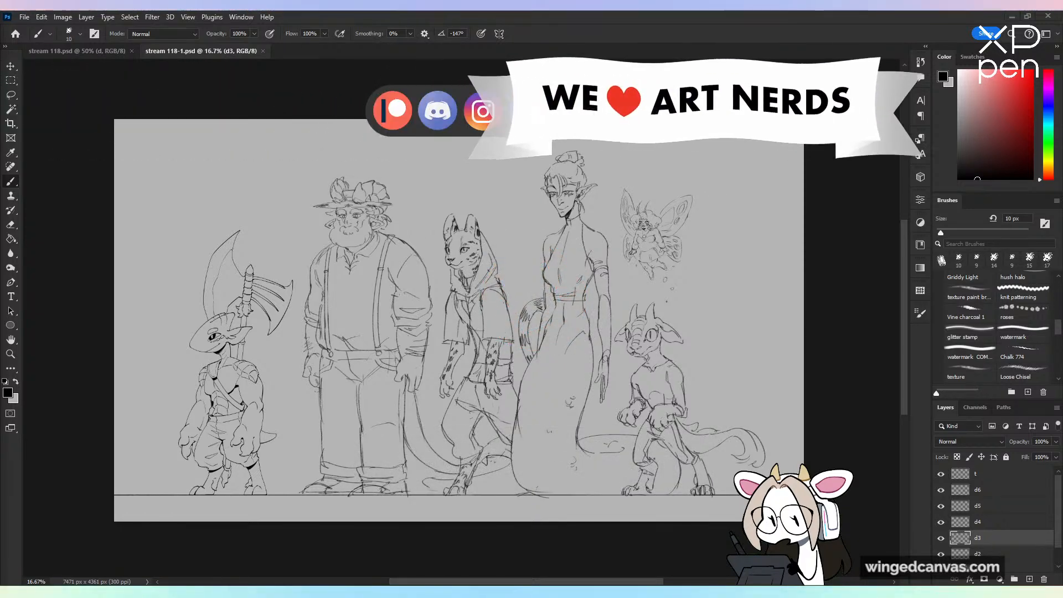
click(116, 52)
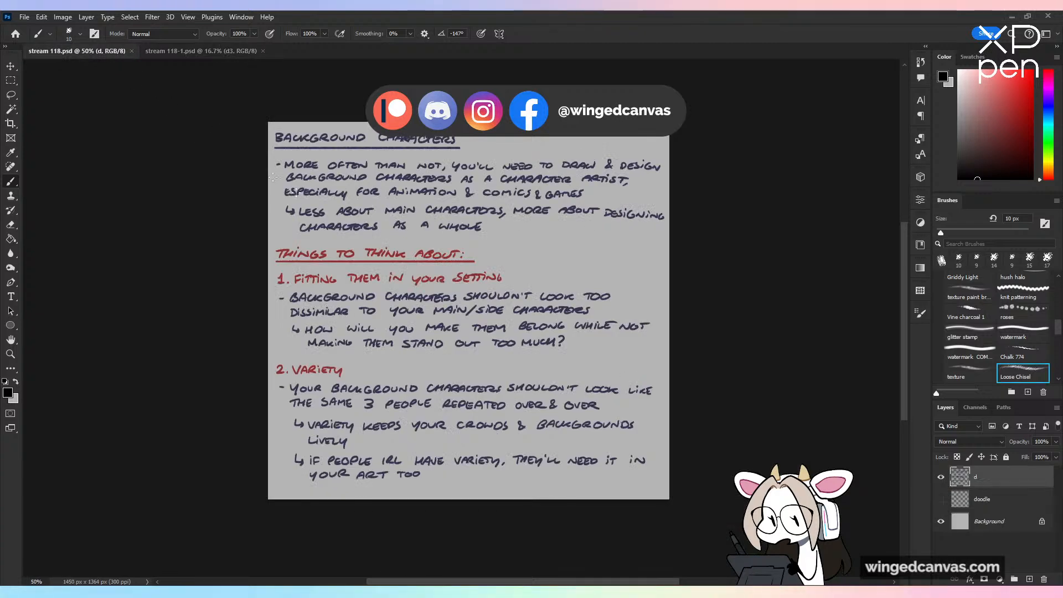
click(217, 51)
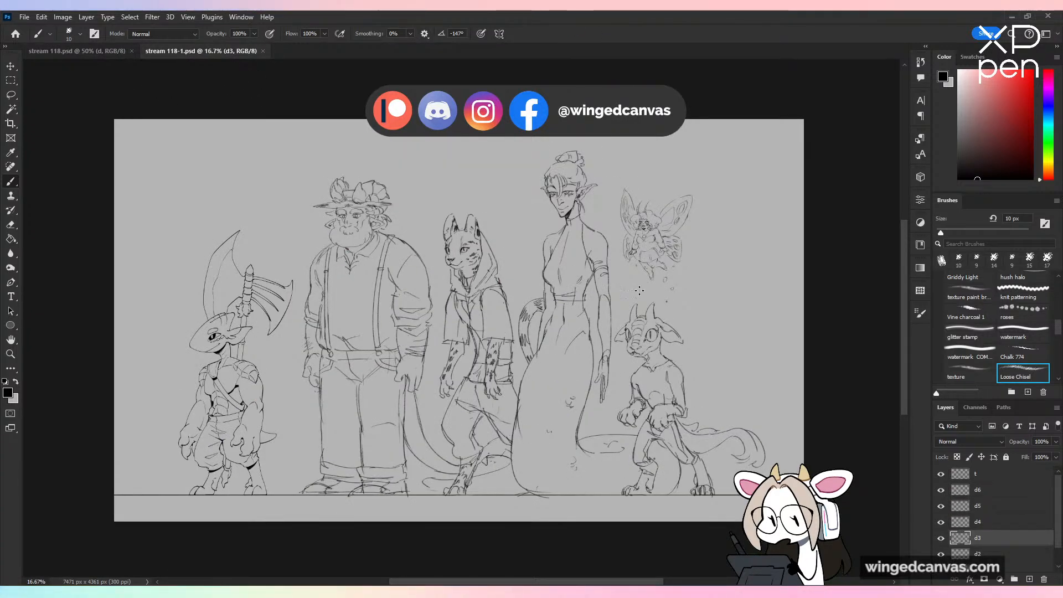